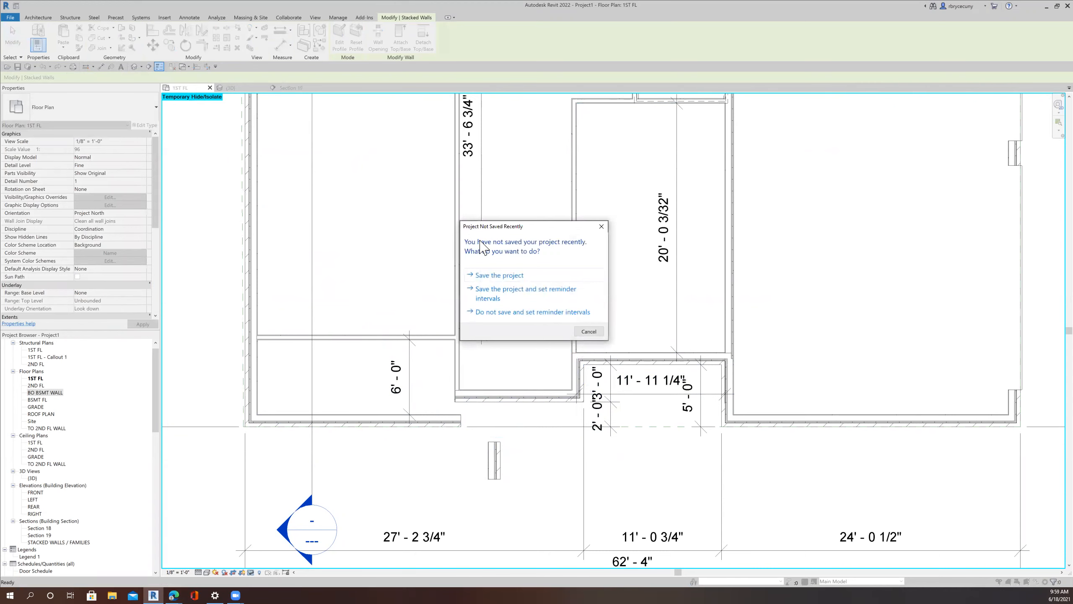
Step: Save the project and leave the current wall selection
left_click(490, 276)
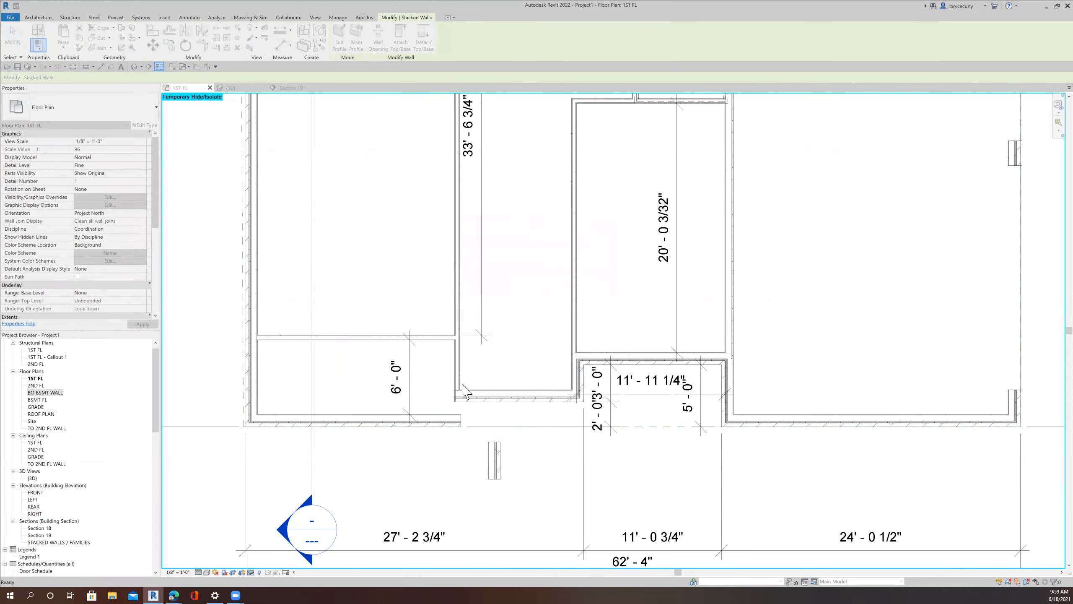
scroll(493, 456, "up", 2)
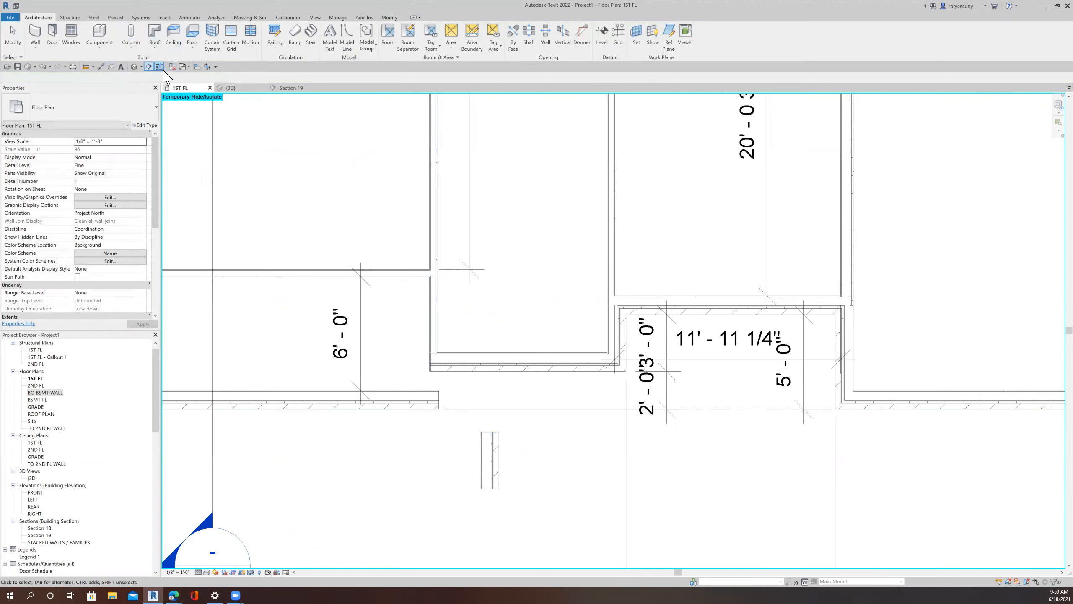
key("Escape")
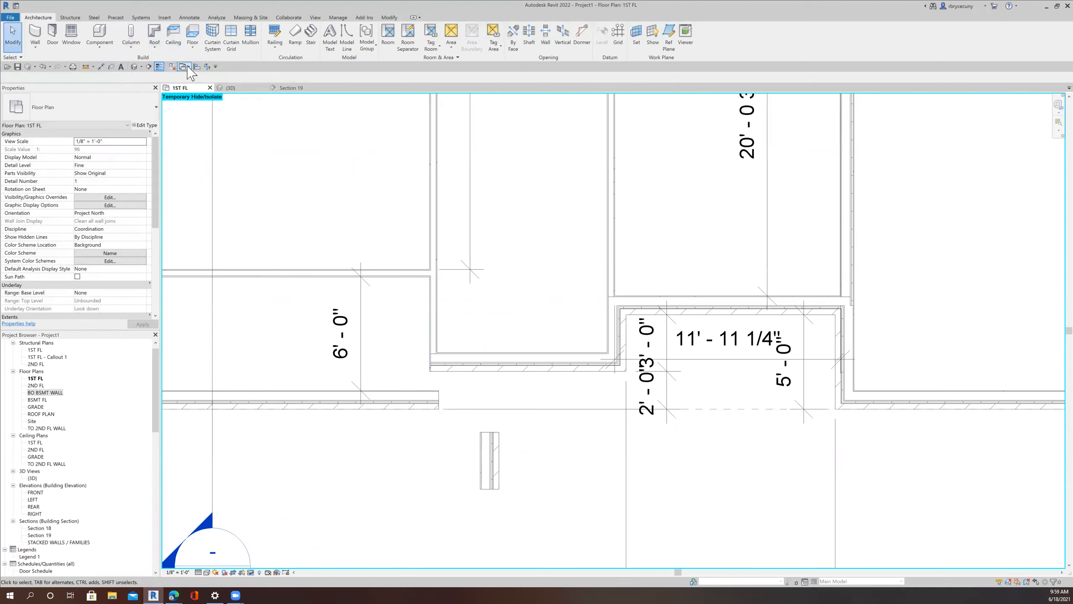
Step: Align the side face of the detached short stacked wall with the face of the interior wall behind it
key("a")
key("l")
left_click(430, 325)
left_click(481, 457)
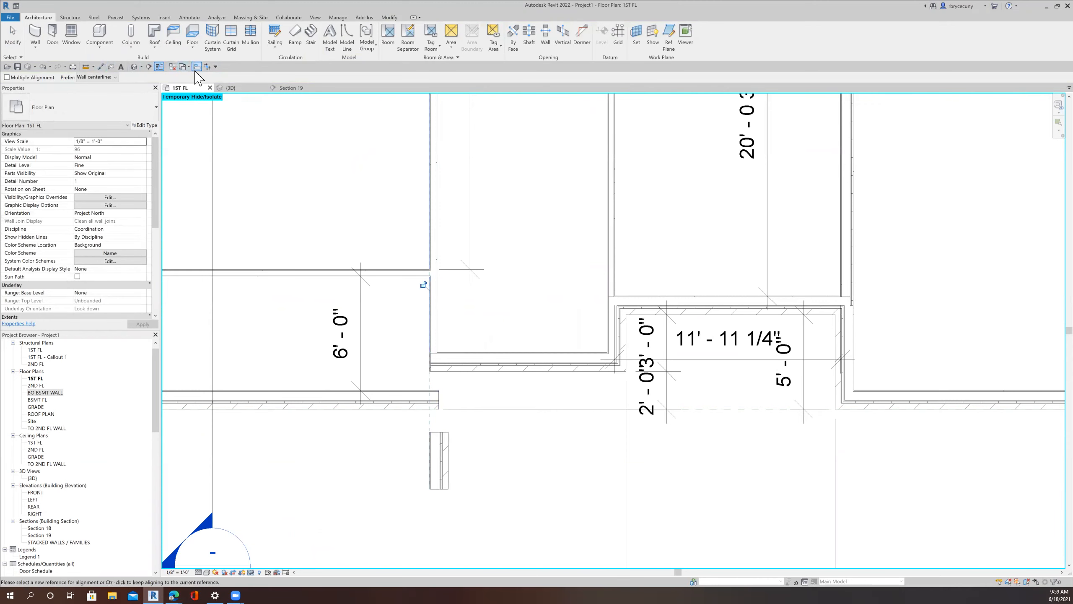
key("Escape")
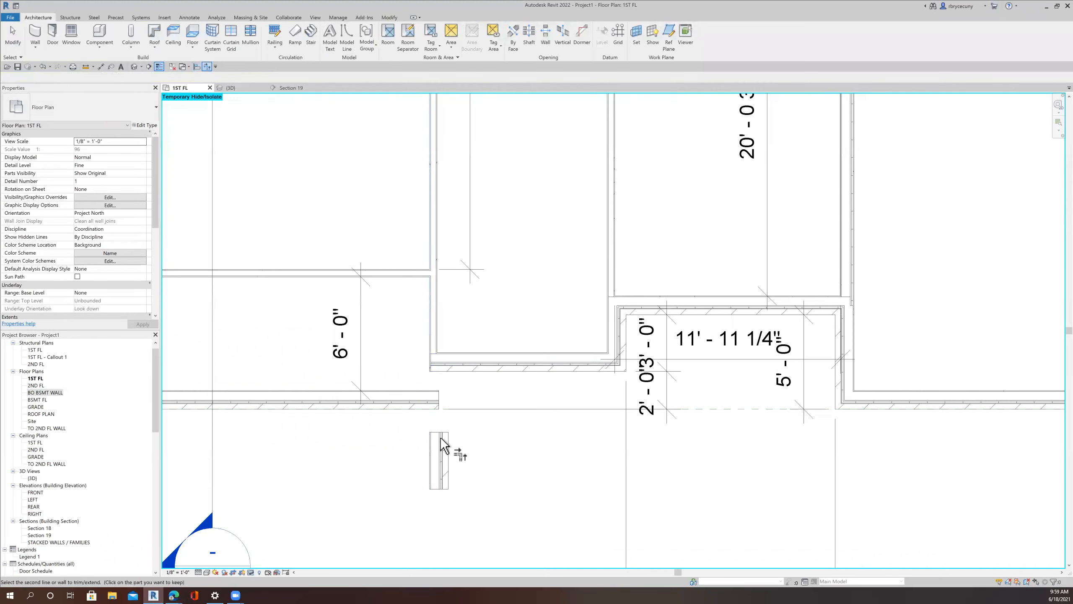
Step: Trim the short stacked wall to the recessed front wall, try to corner it with the adjacent front wall, and undo that last trim
left_click(438, 440)
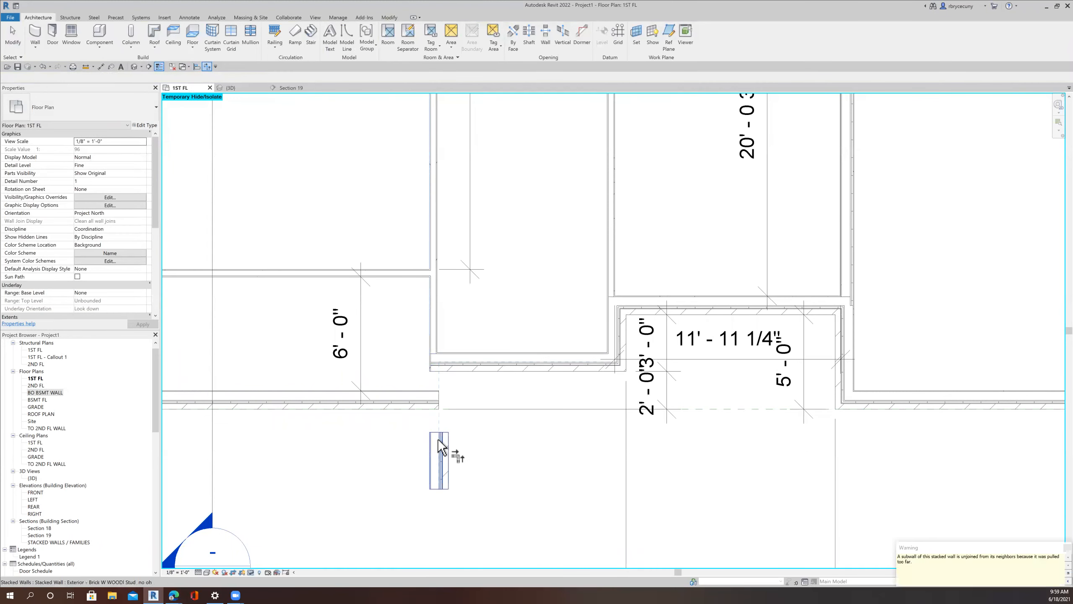
left_click(406, 397)
left_click(457, 425)
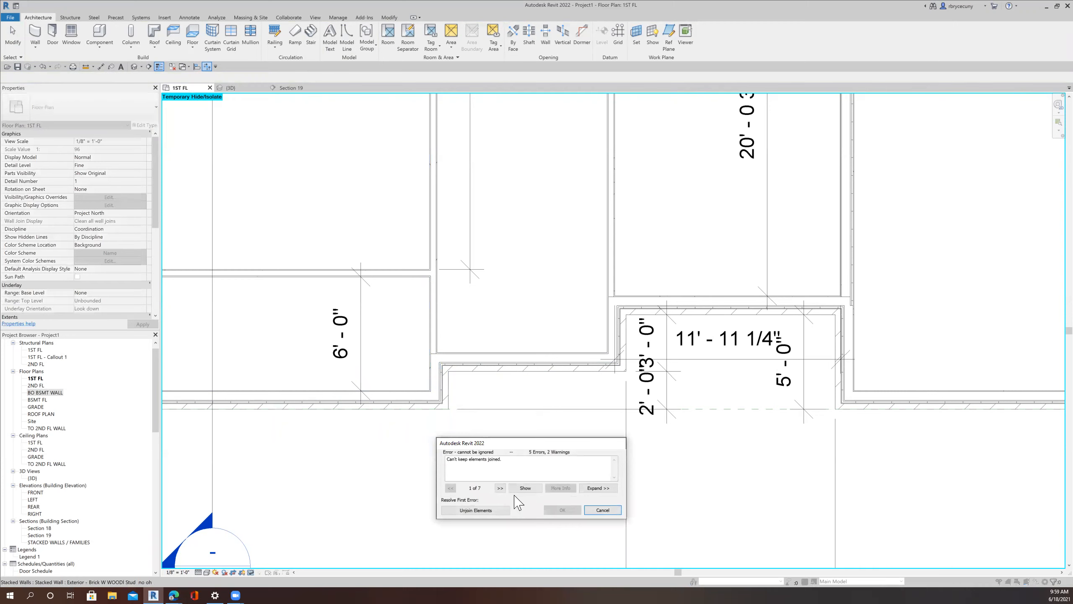
left_click(492, 509)
left_click(492, 510)
left_click(491, 509)
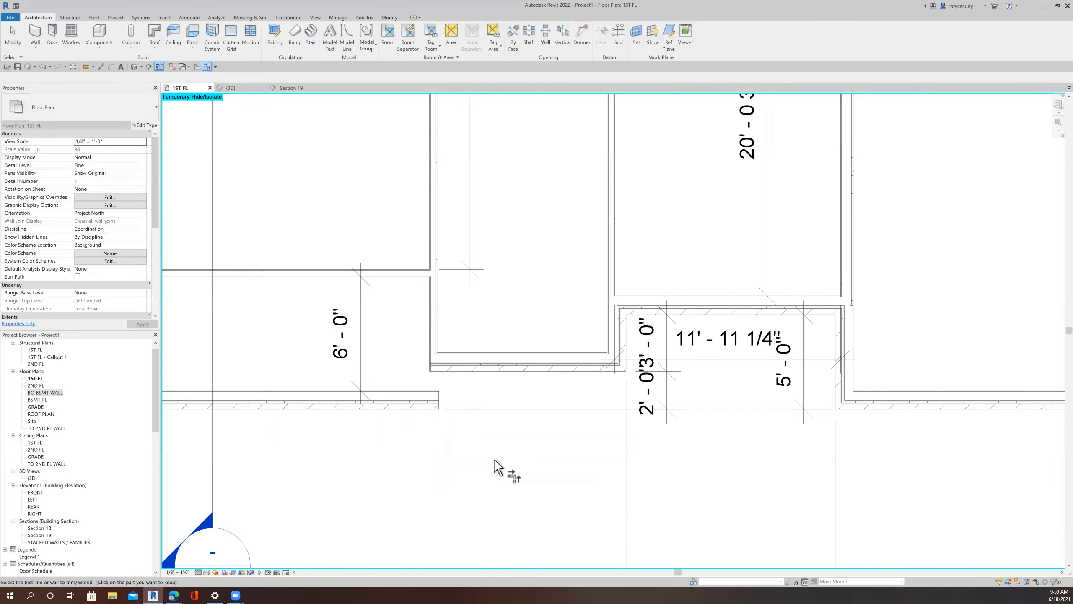
left_click(42, 67)
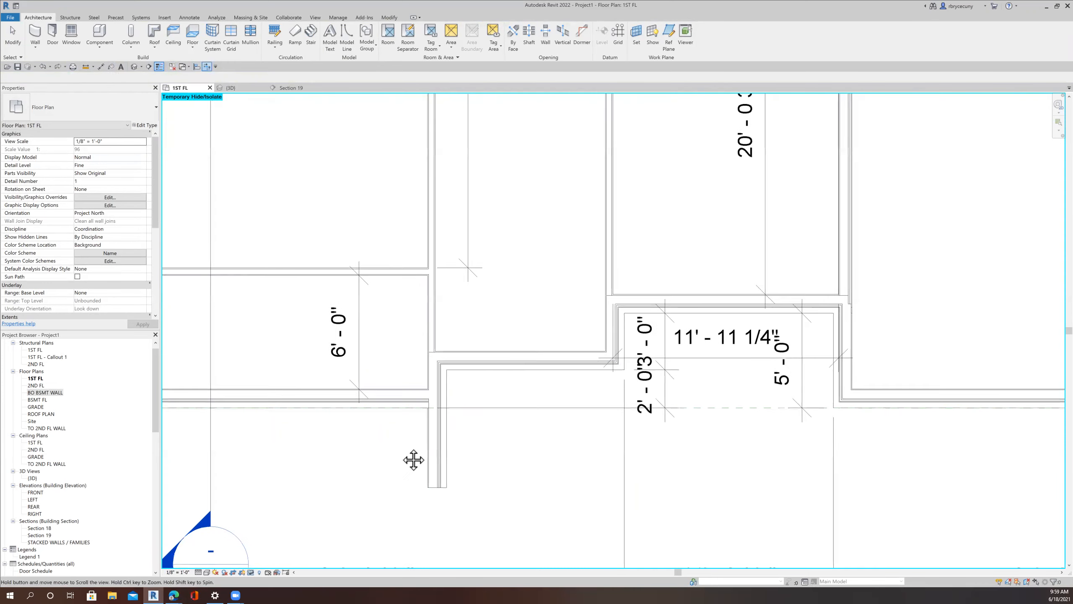
Step: Examine the short stacked wall and its corner in the 3D view, and return to the 1ST FL plan
left_click(239, 88)
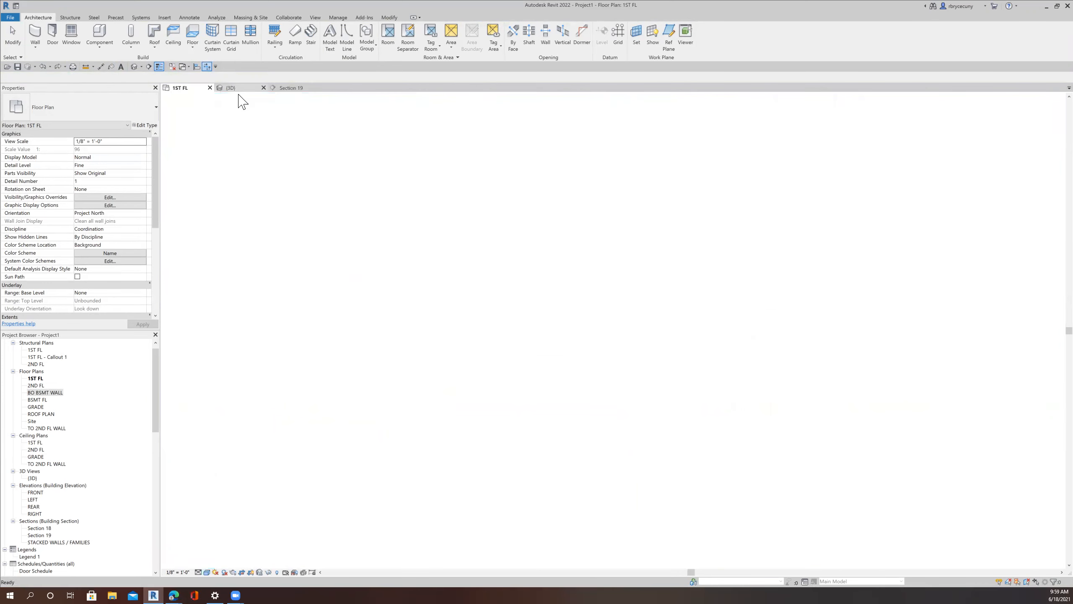
scroll(481, 407, "up", 3)
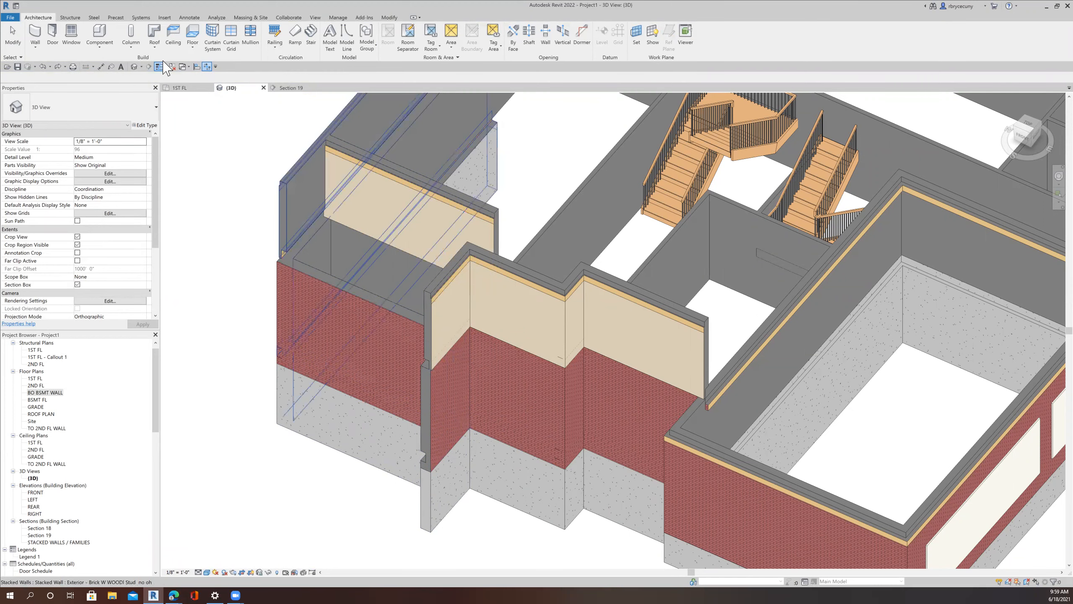
left_click(179, 89)
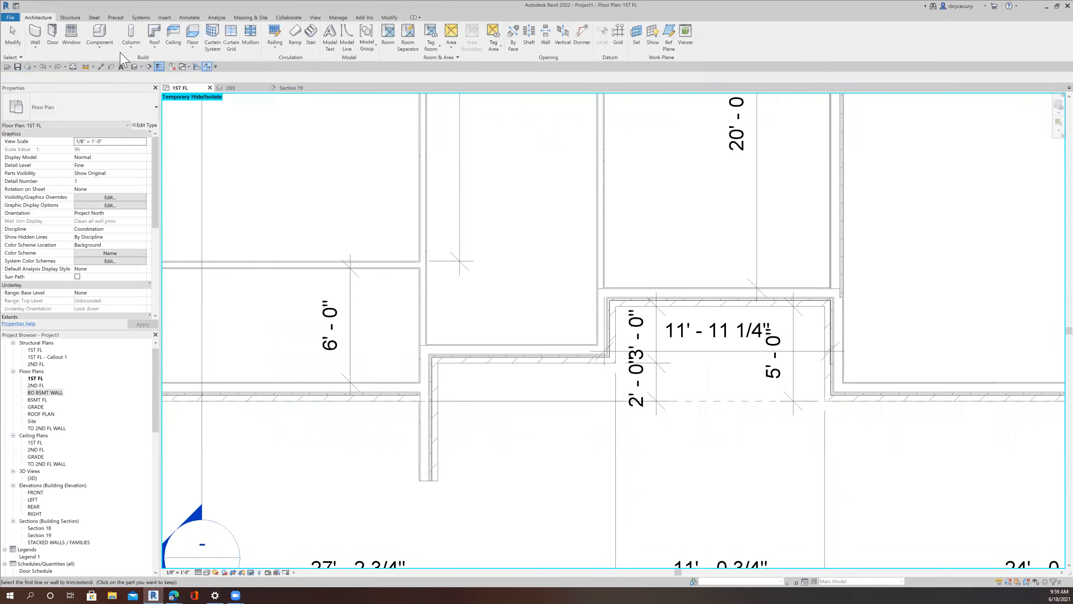
Step: Try to shorten the stacked wall to the front reference plane, unjoining the conflicting elements
left_click(11, 51)
left_click(431, 473)
left_click_drag(428, 480, 428, 401)
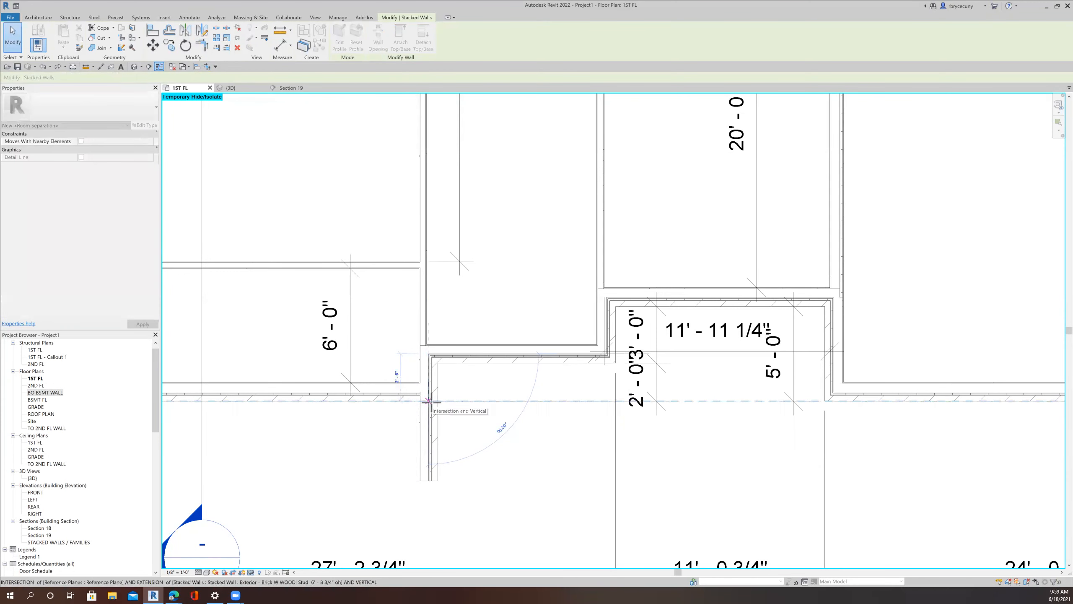
left_click_drag(422, 448, 420, 449)
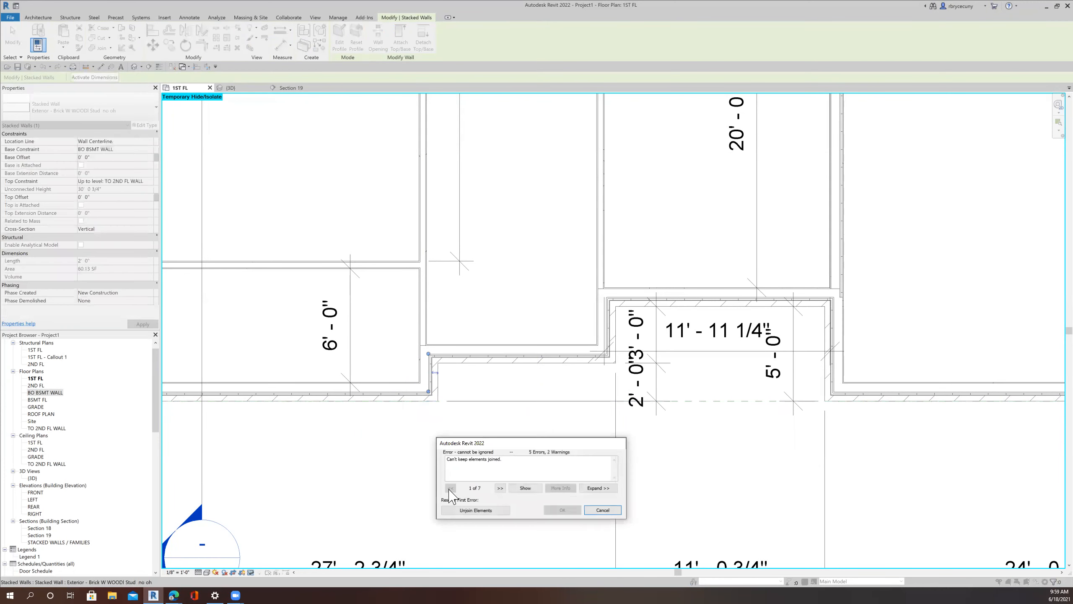
left_click(467, 510)
left_click(476, 510)
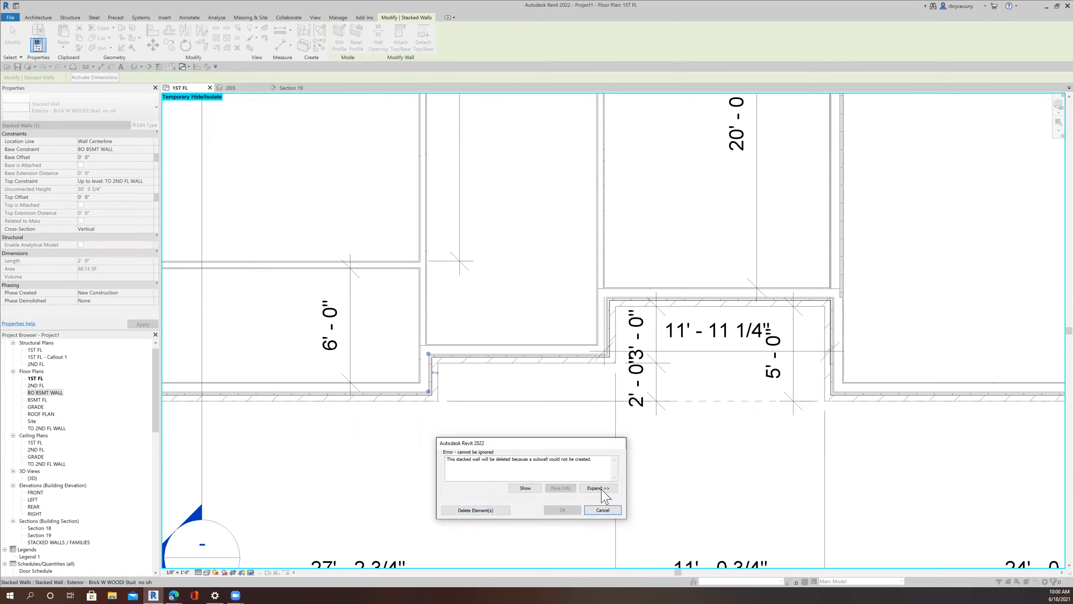
left_click(602, 510)
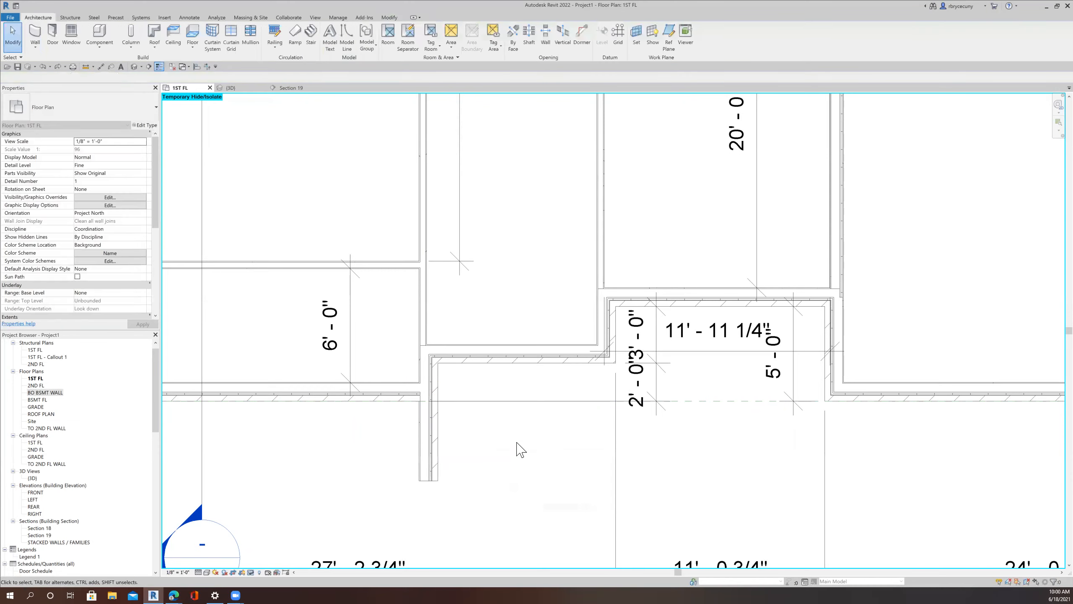
Step: Inspect and select the short stacked wall in the 3D view, and go back to the 1ST FL plan
scroll(518, 448, "down", 5)
middle_click_drag(522, 450, 499, 428)
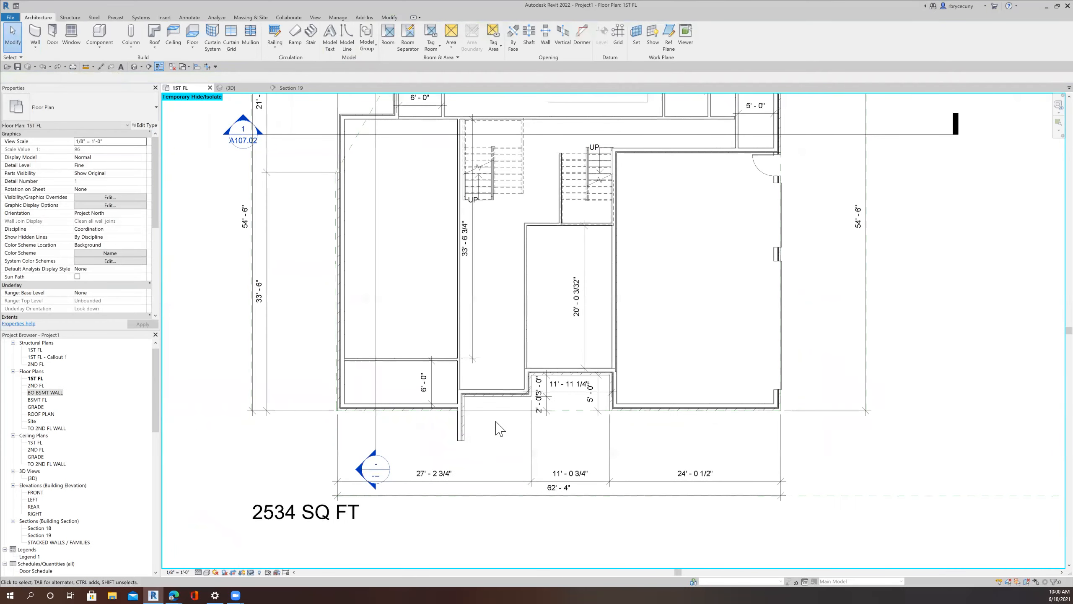
left_click(230, 88)
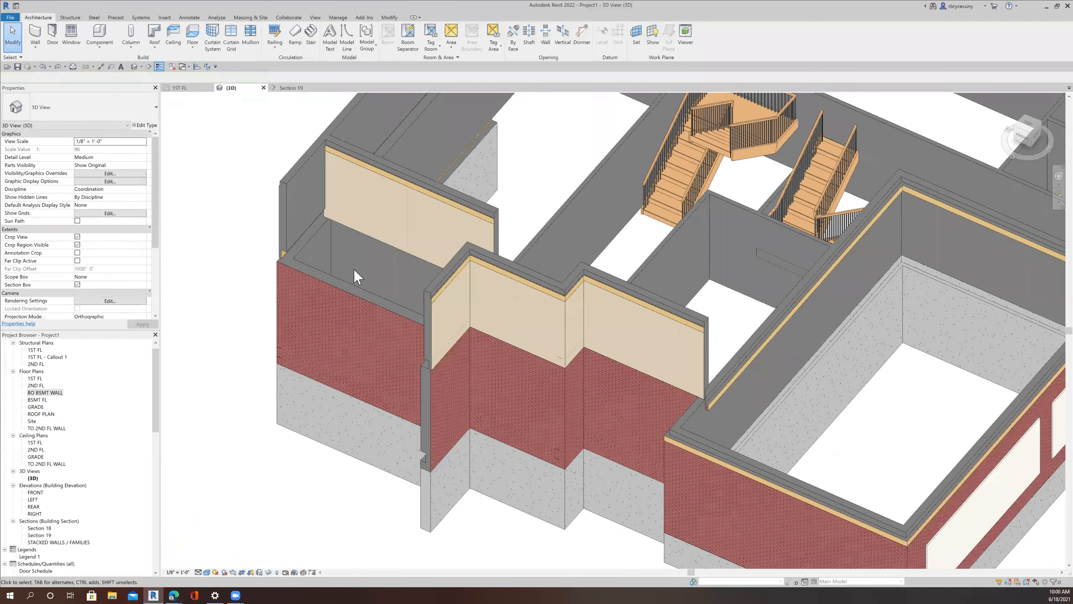
left_click(431, 318)
scroll(431, 315, "up", 3)
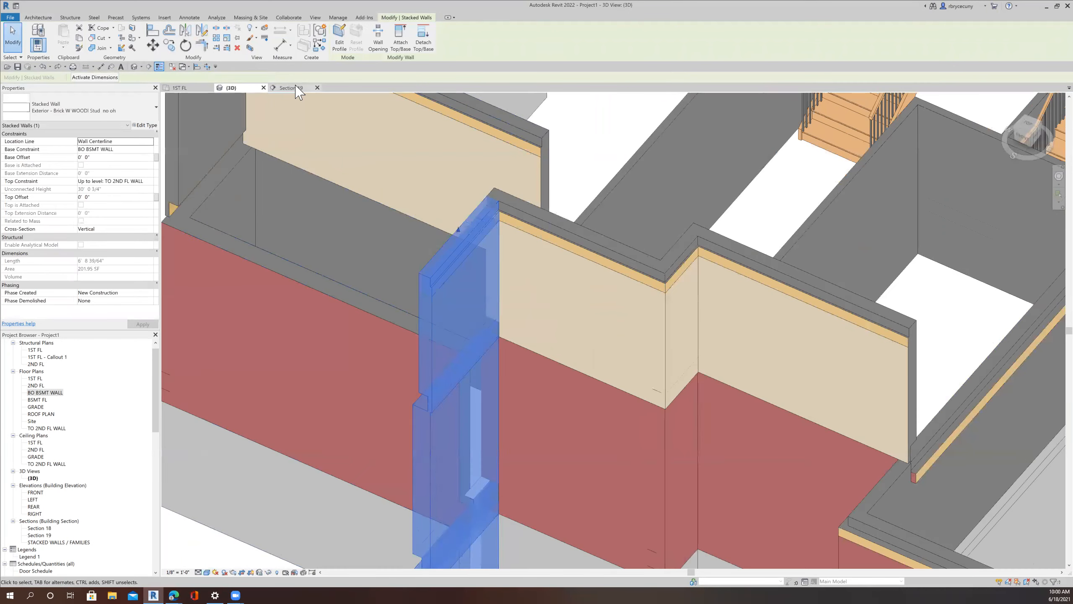
left_click(180, 88)
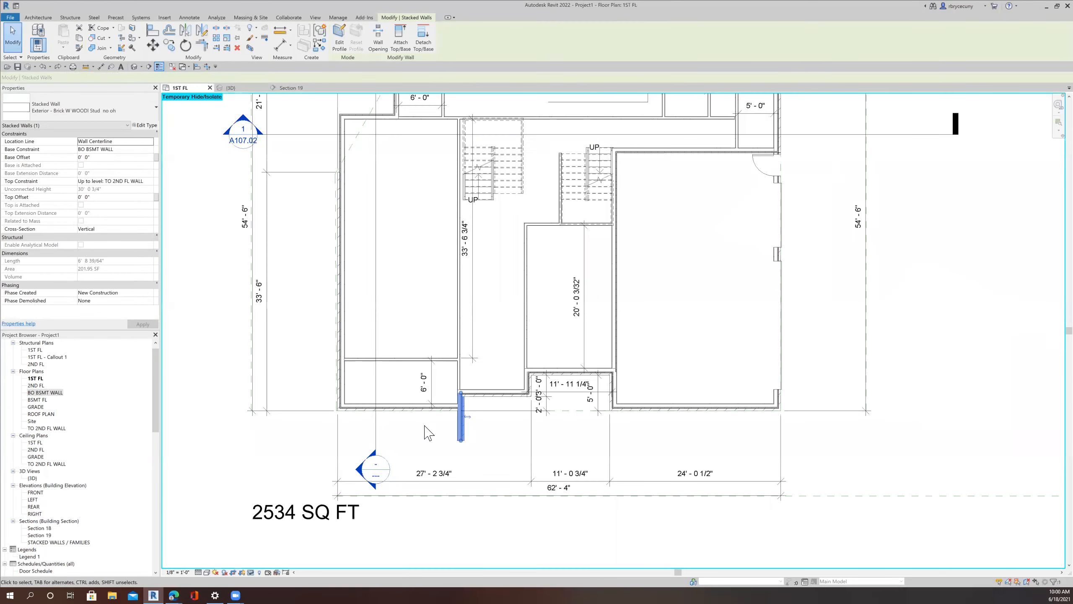
Step: Try to pull the selected stacked wall's free end back towards the front wall line, cancelling each attempt
scroll(475, 444, "up", 3)
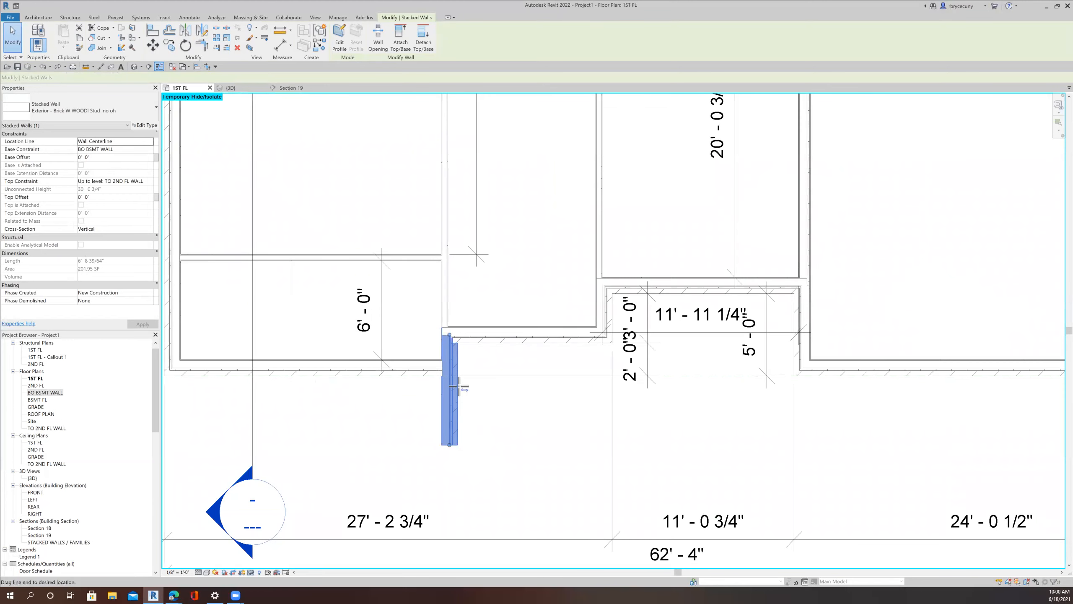
left_click_drag(459, 386, 449, 385)
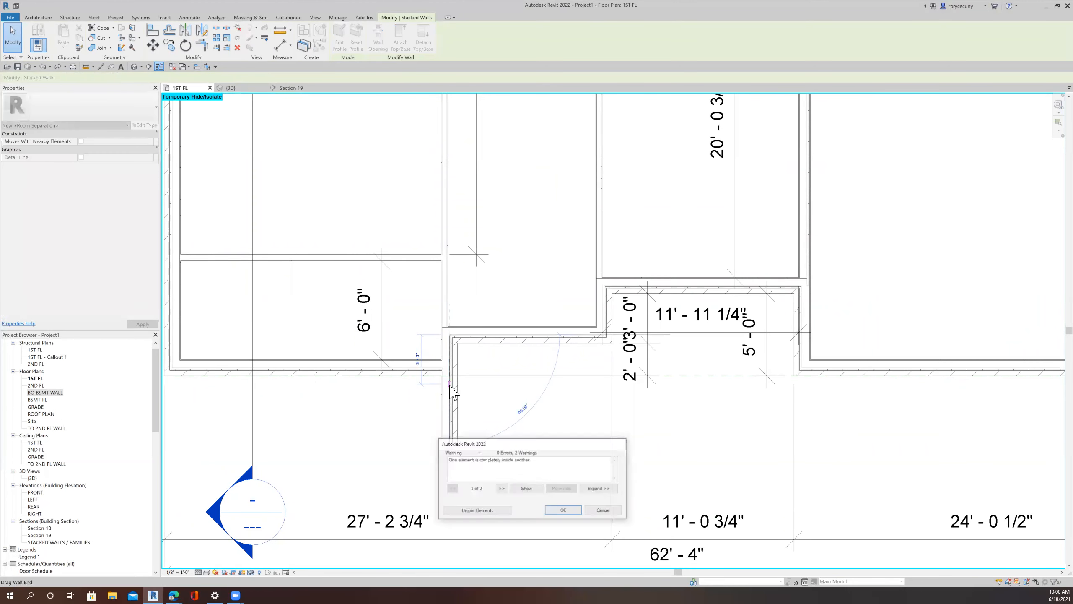
left_click(602, 510)
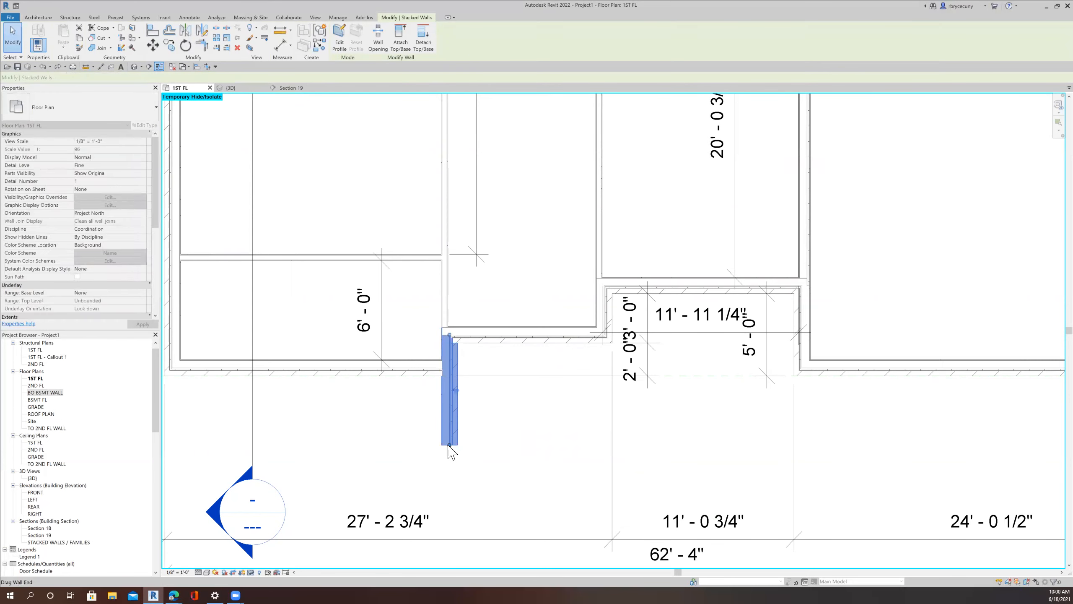
left_click_drag(448, 446, 448, 389)
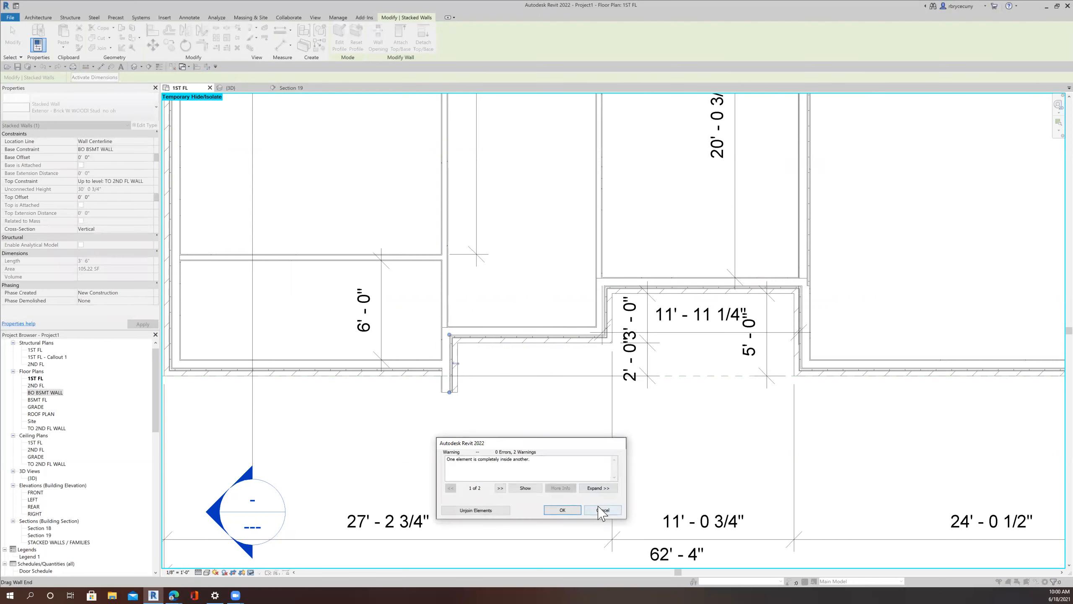
left_click(603, 509)
Step: Delete the short stacked wall at the front jog
right_click(448, 414)
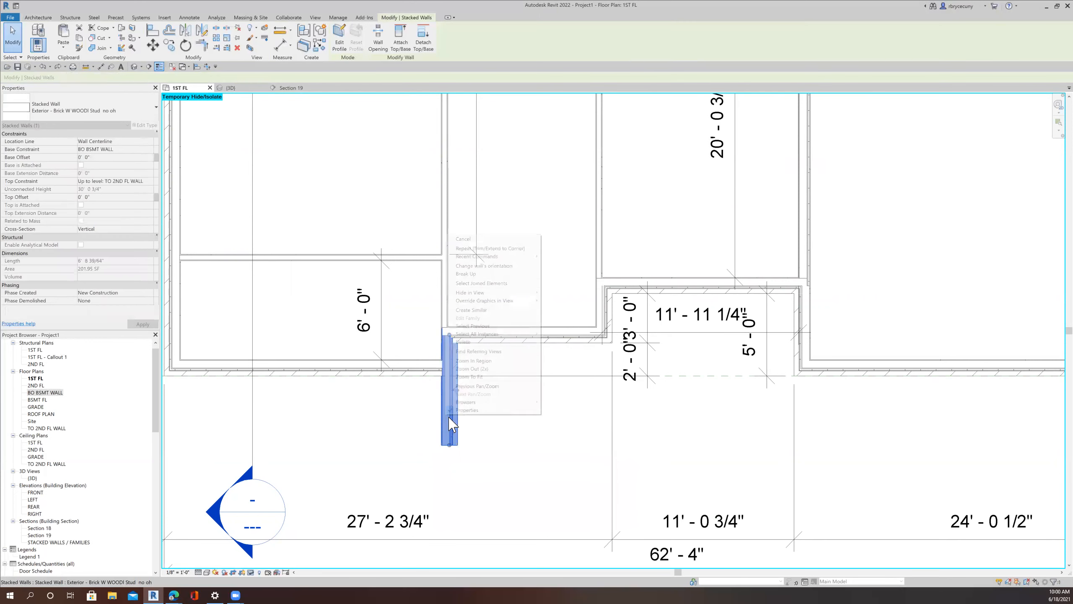
left_click(465, 342)
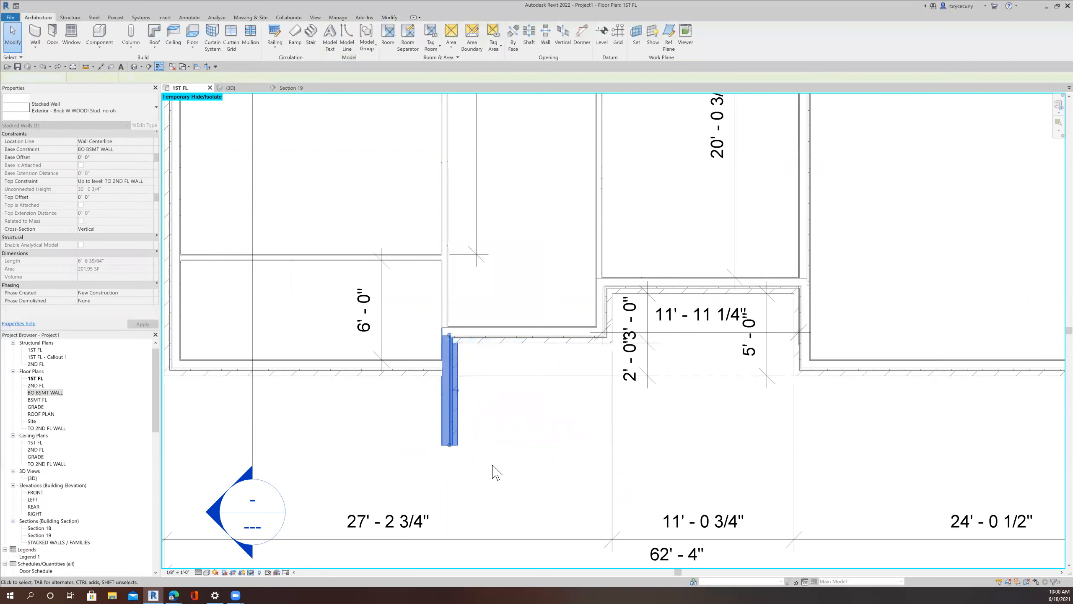
scroll(450, 453, "down", 3)
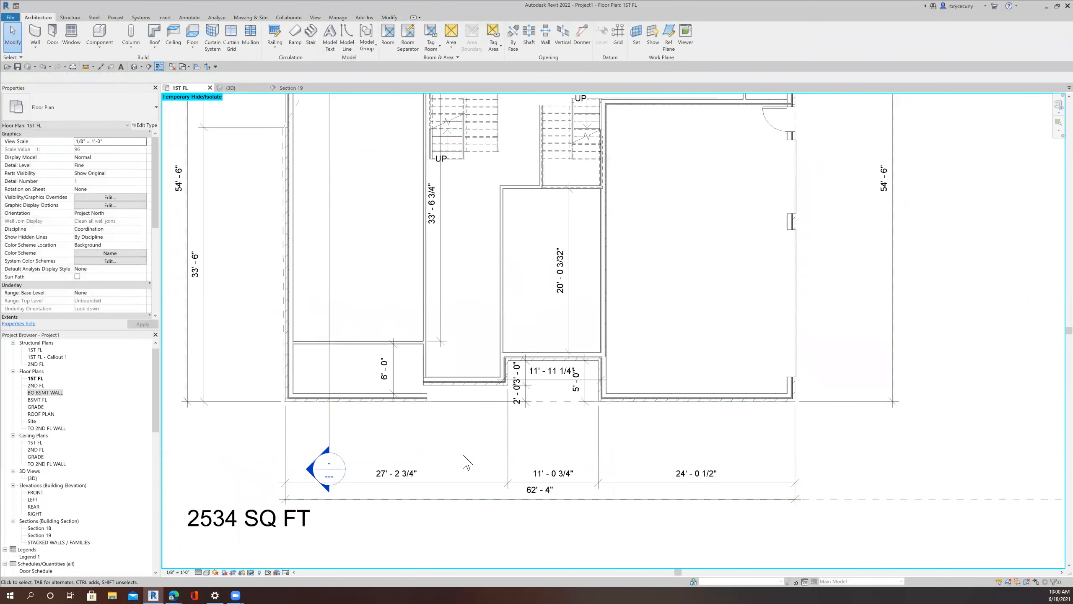
Step: Delete the interior dimension string across the rear rooms and the 6' - 0" dimension in the small room beside them
scroll(467, 461, "down", 2)
mouse_move(467, 461)
middle_mouse_down()
mouse_move(446, 480)
mouse_move(450, 462)
mouse_move(426, 559)
middle_mouse_up()
middle_click_drag(452, 408, 436, 449)
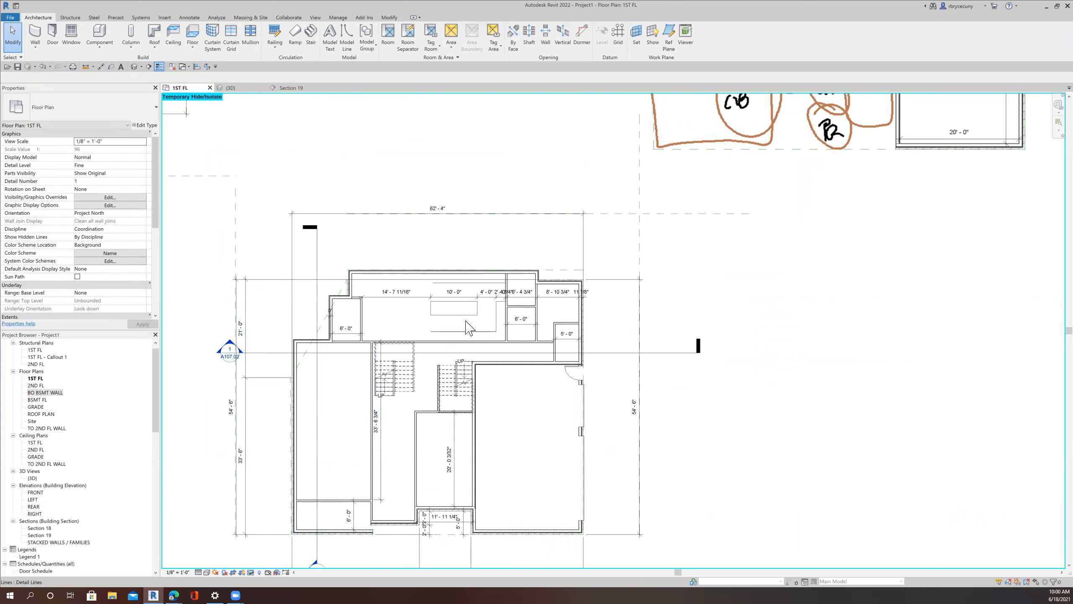
scroll(438, 314, "up", 4)
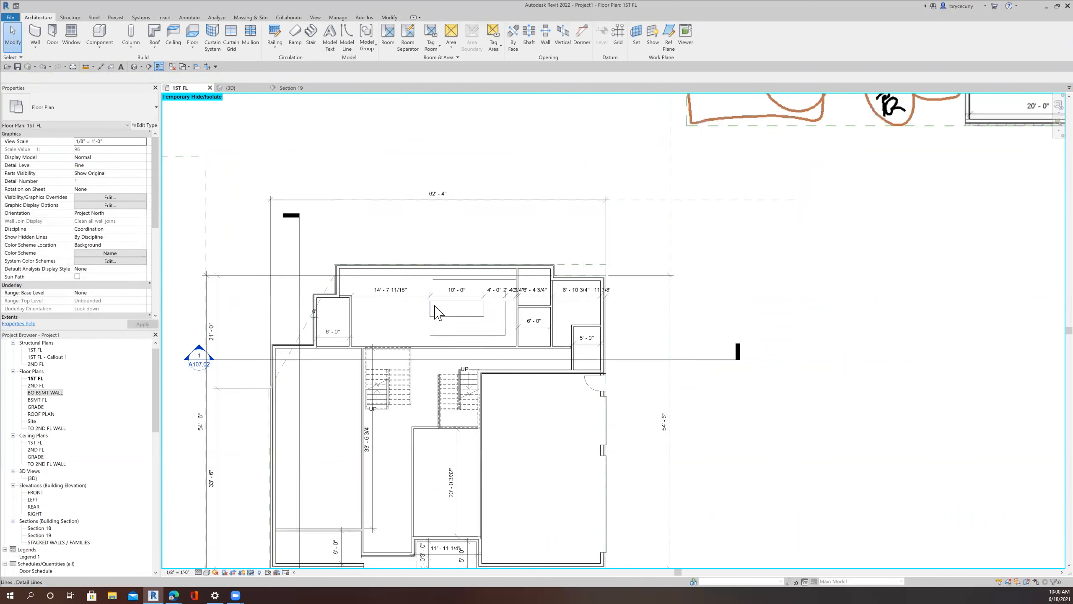
scroll(512, 311, "up", 1)
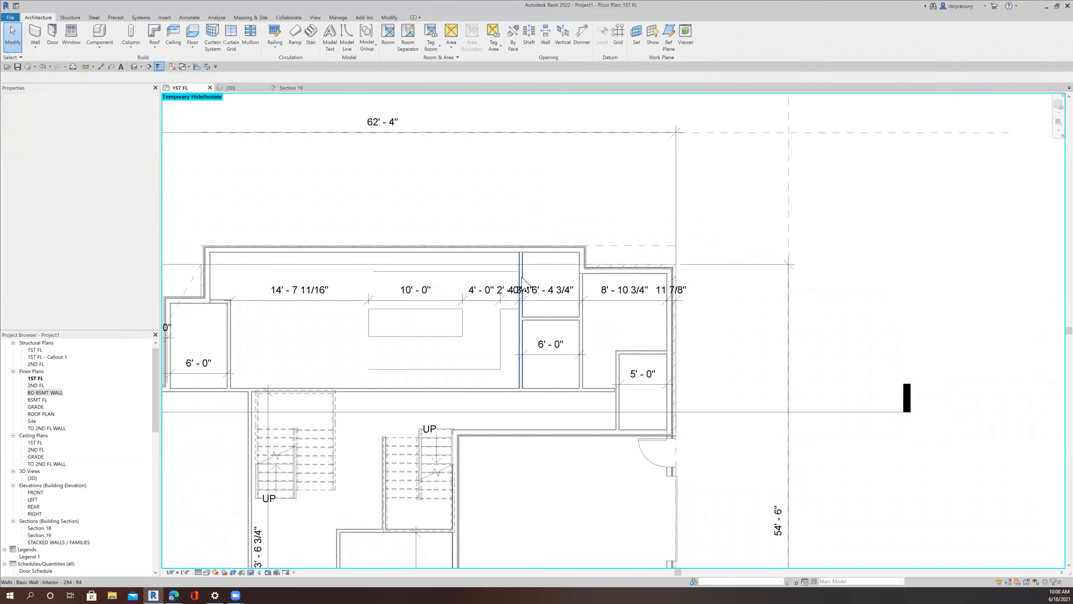
scroll(733, 311, "down", 5)
left_click(646, 299)
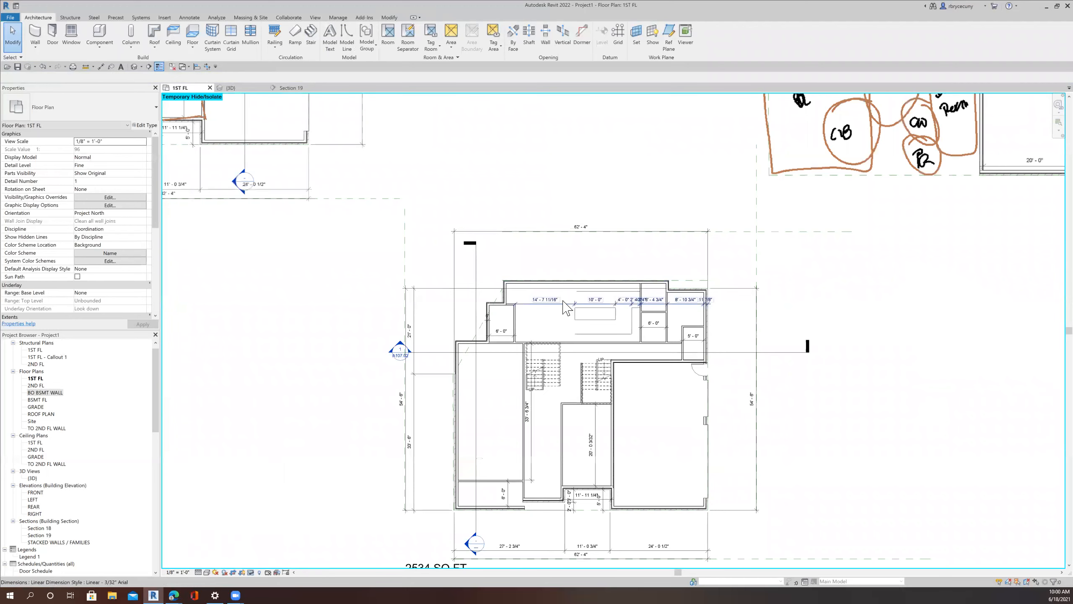
key("Delete")
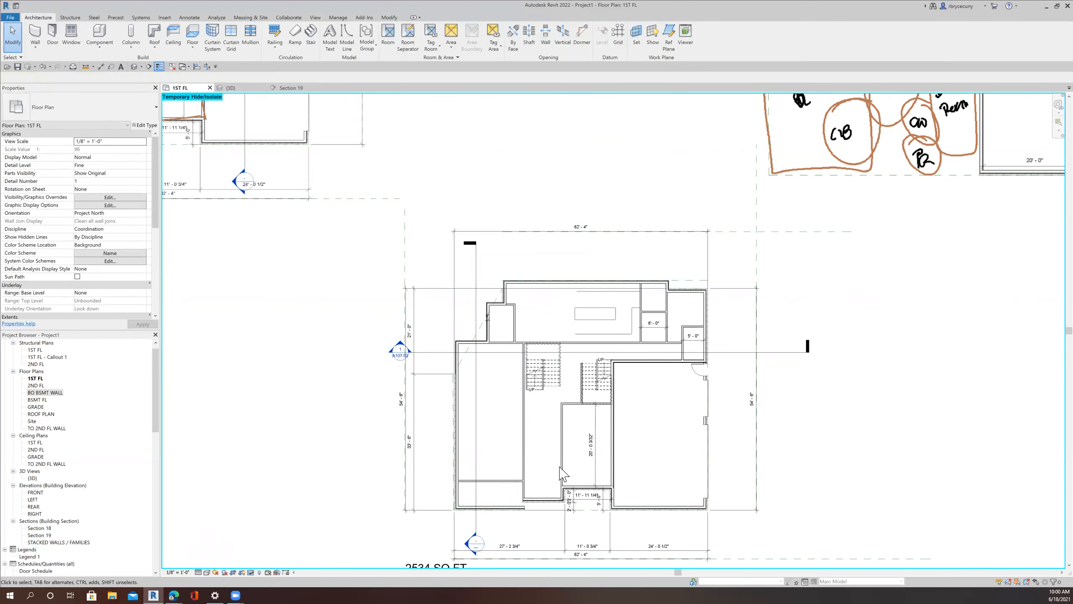
scroll(504, 494, "up", 5)
middle_click_drag(464, 443, 414, 371)
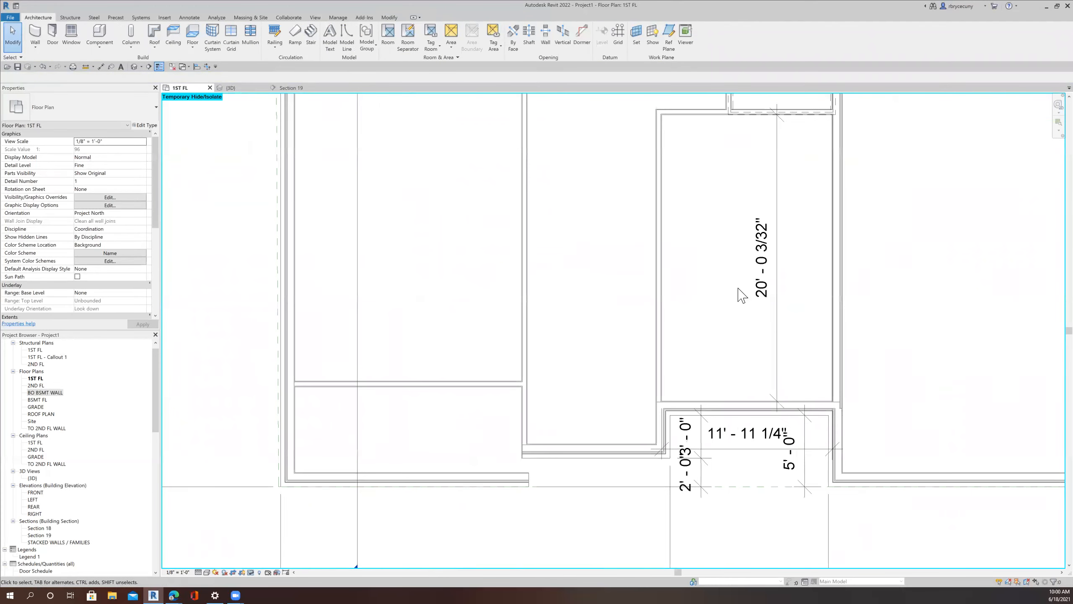
scroll(451, 487, "down", 5)
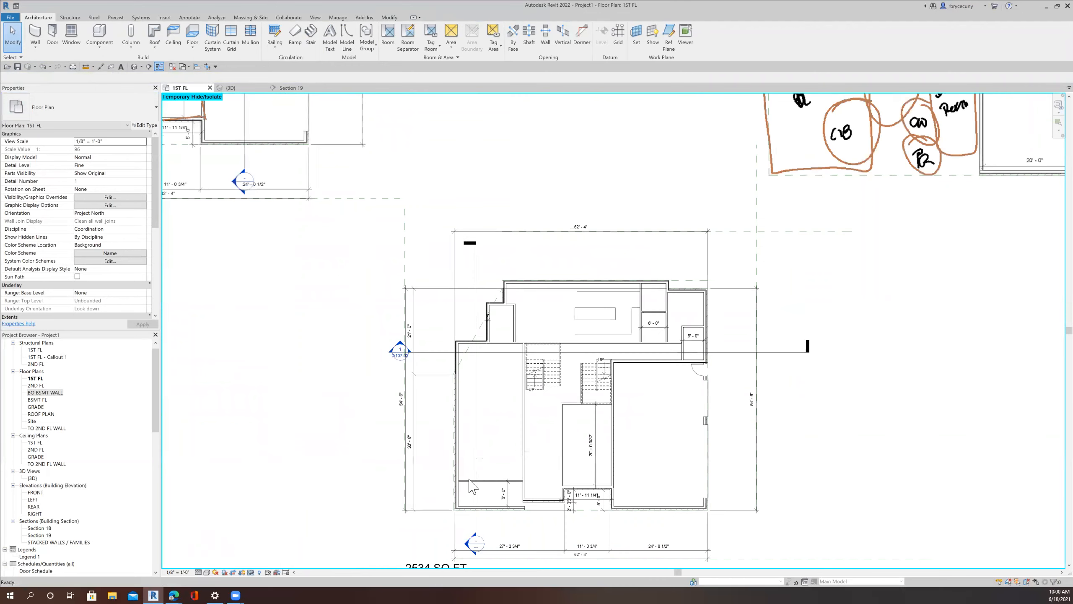
scroll(516, 510, "up", 5)
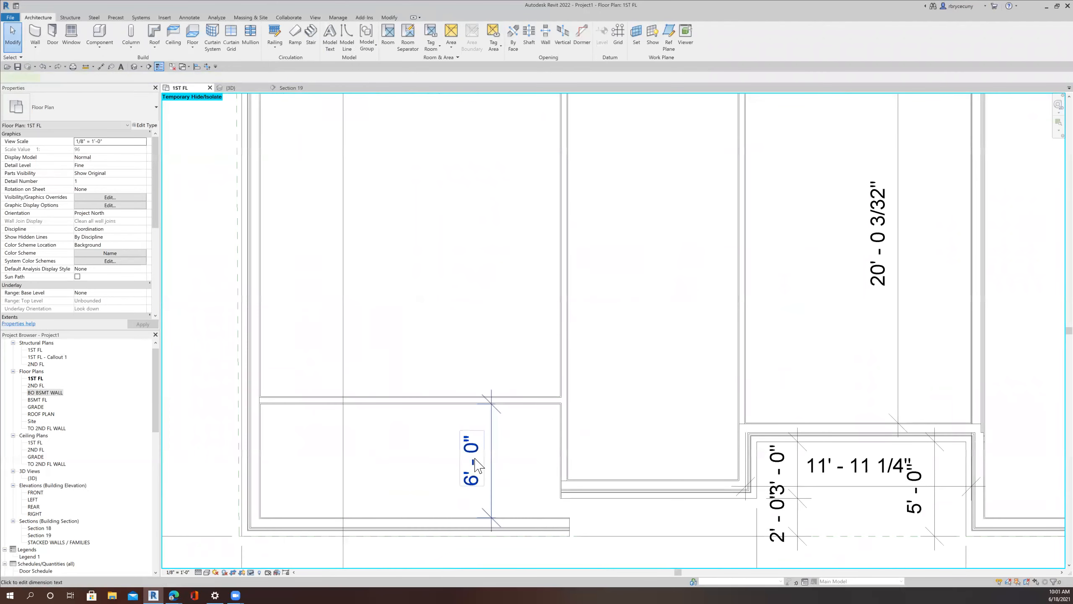
Step: Delete the selected 6' - 0" dimension in the narrow front room and the 20' - 0 3/32" dimension in the room behind the front recess
key("d")
key("e")
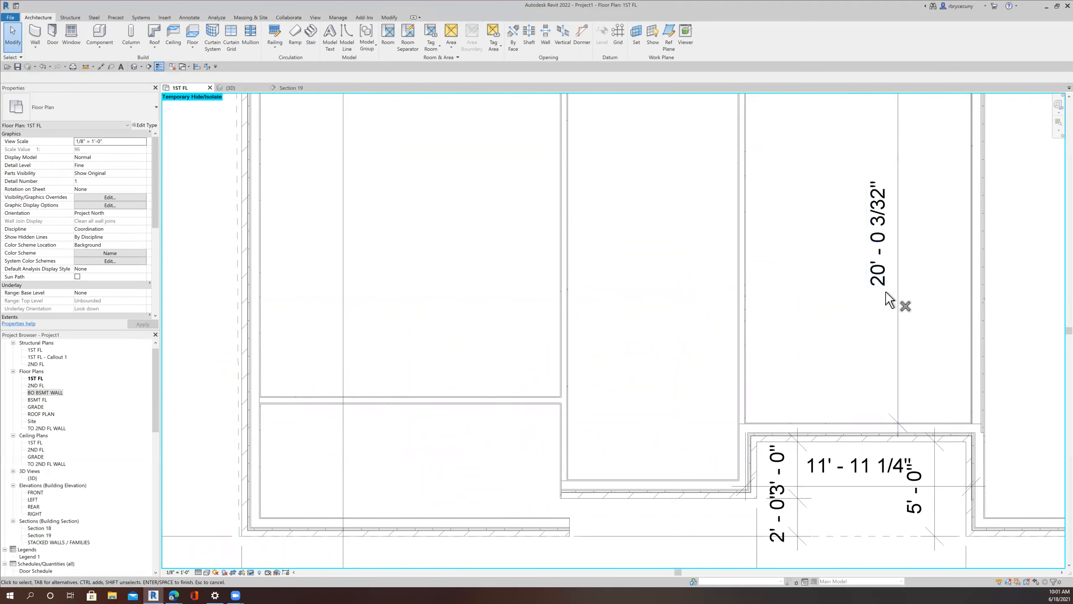
left_click(886, 290)
scroll(887, 289, "down", 2)
middle_click_drag(889, 296, 709, 323)
key("Escape")
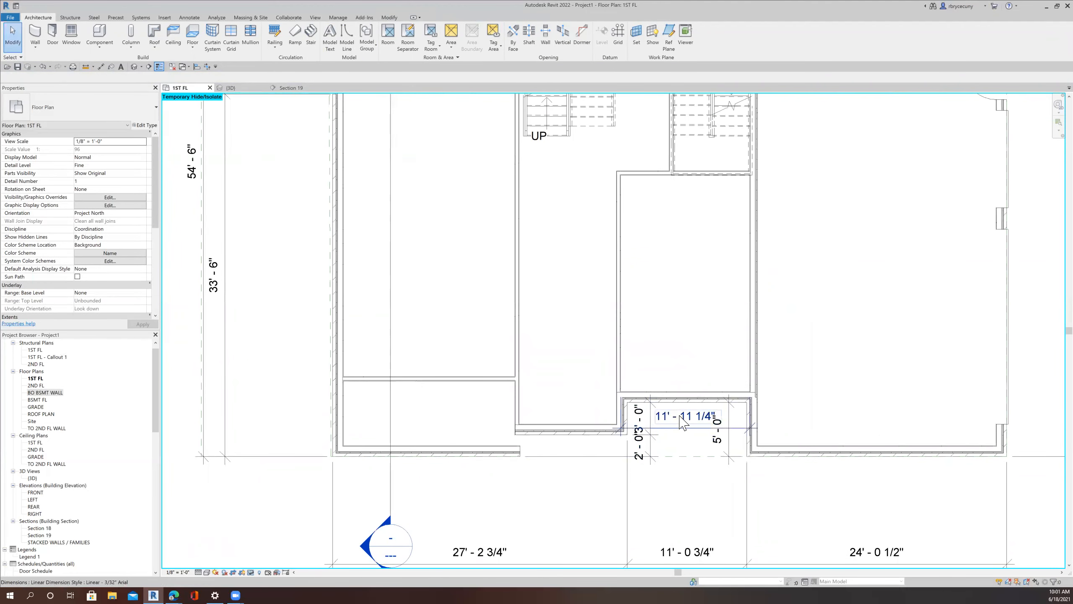
Step: Examine the overall first-floor layout and the dimensions around the front recess
left_click(684, 423)
scroll(683, 422, "down", 5)
scroll(689, 428, "up", 5)
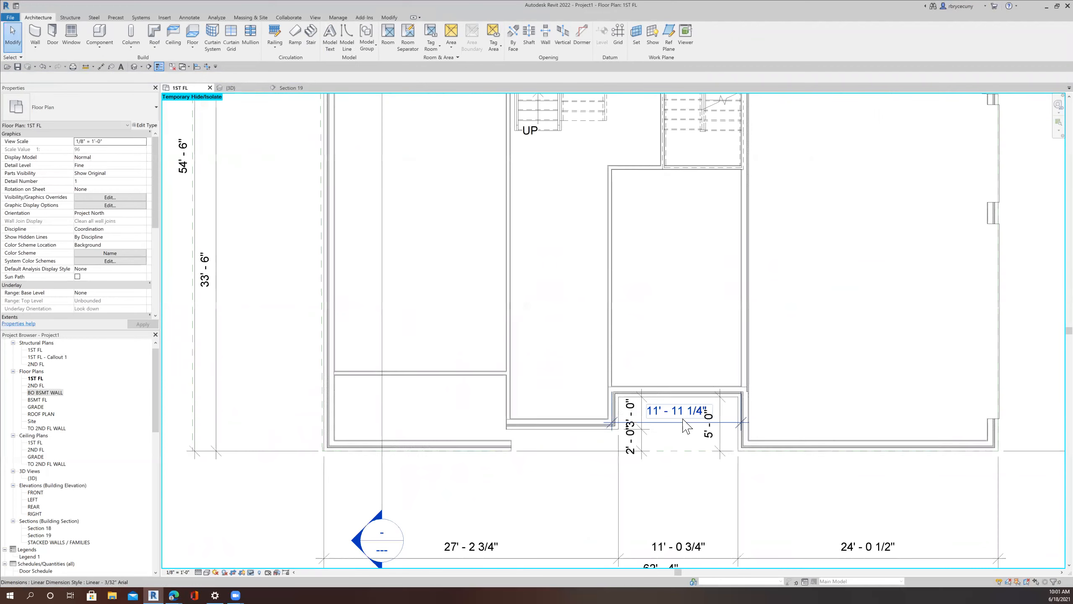
middle_click_drag(686, 422, 535, 544)
scroll(640, 425, "down", 6)
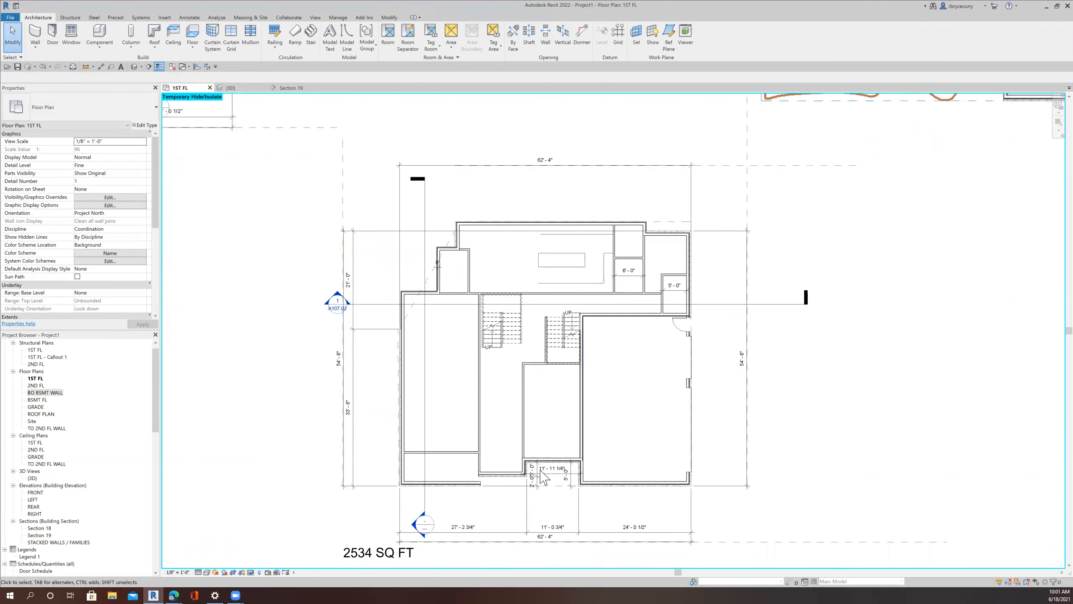
scroll(548, 356, "up", 4)
middle_click_drag(551, 395, 532, 409)
scroll(532, 409, "down", 2)
scroll(615, 353, "down", 3)
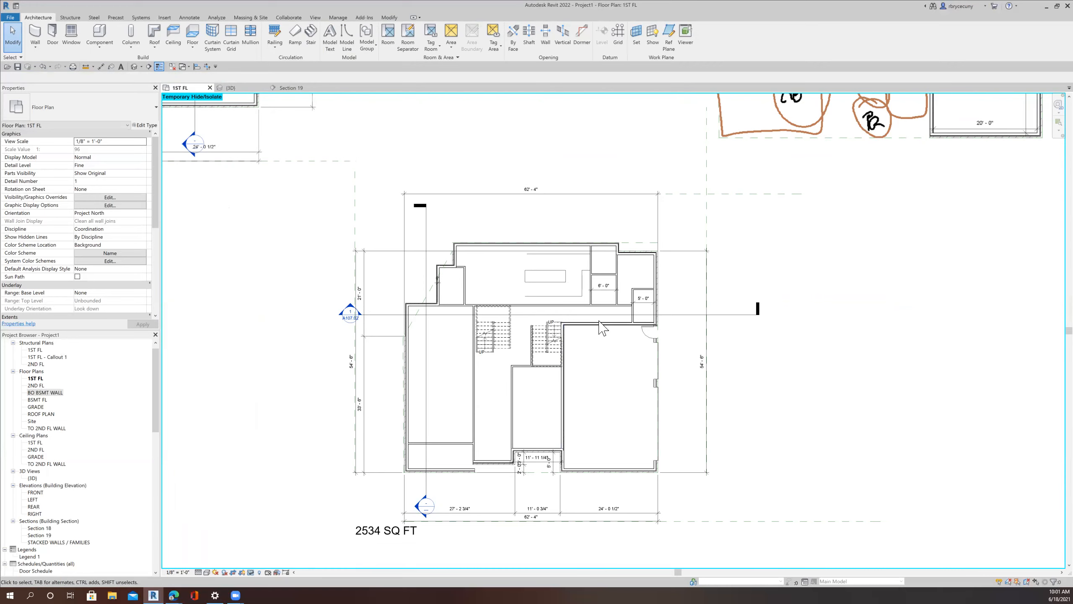
Step: Extend the free end of the long 2X4 hallway wall to meet the side wall of the 5' - 0" room
scroll(604, 283, "up", 5)
middle_click_drag(507, 367, 518, 387)
middle_click_drag(617, 410, 582, 381)
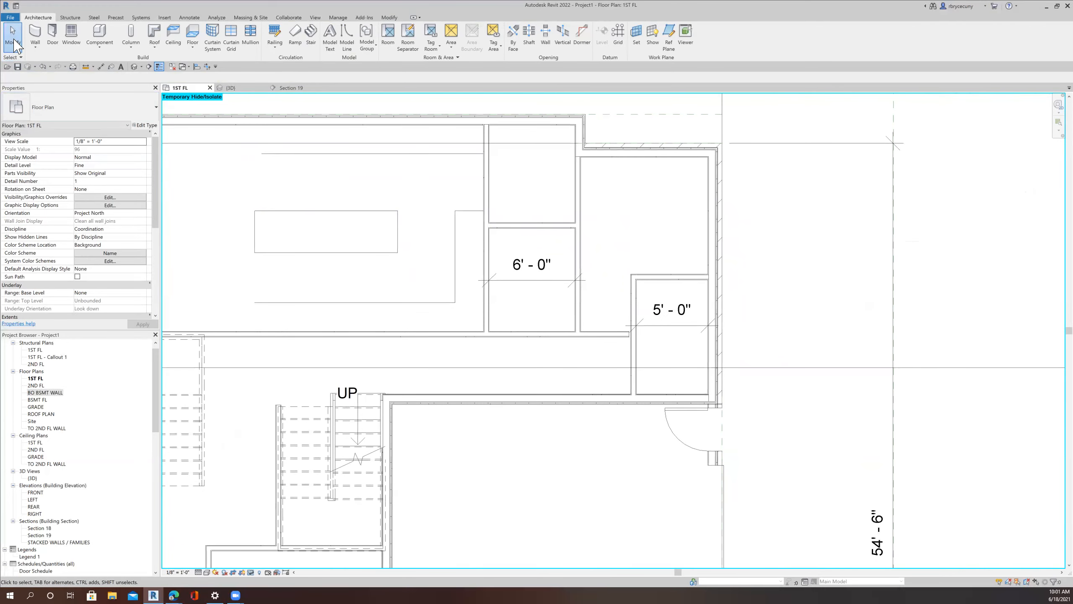
scroll(614, 345, "up", 5)
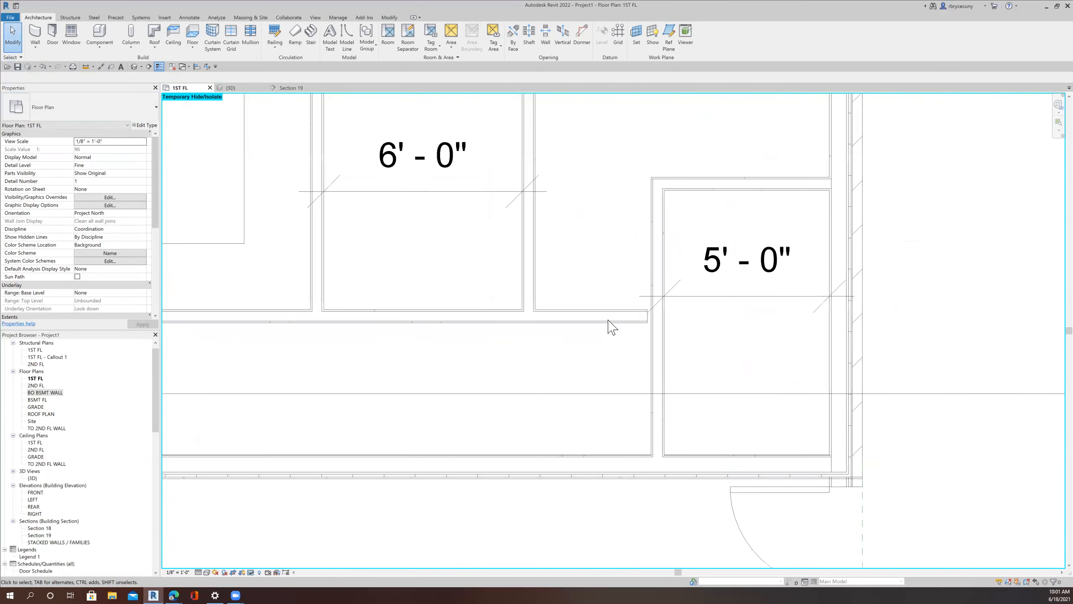
left_click(614, 320)
scroll(613, 320, "up", 2)
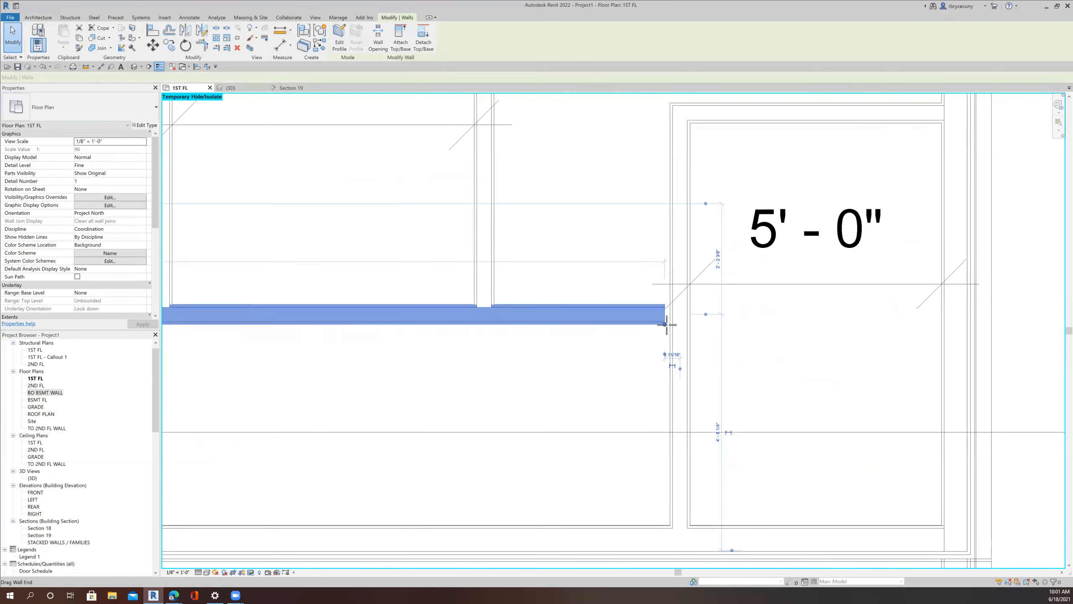
key("r")
key("s")
key("Escape")
scroll(561, 395, "down", 6)
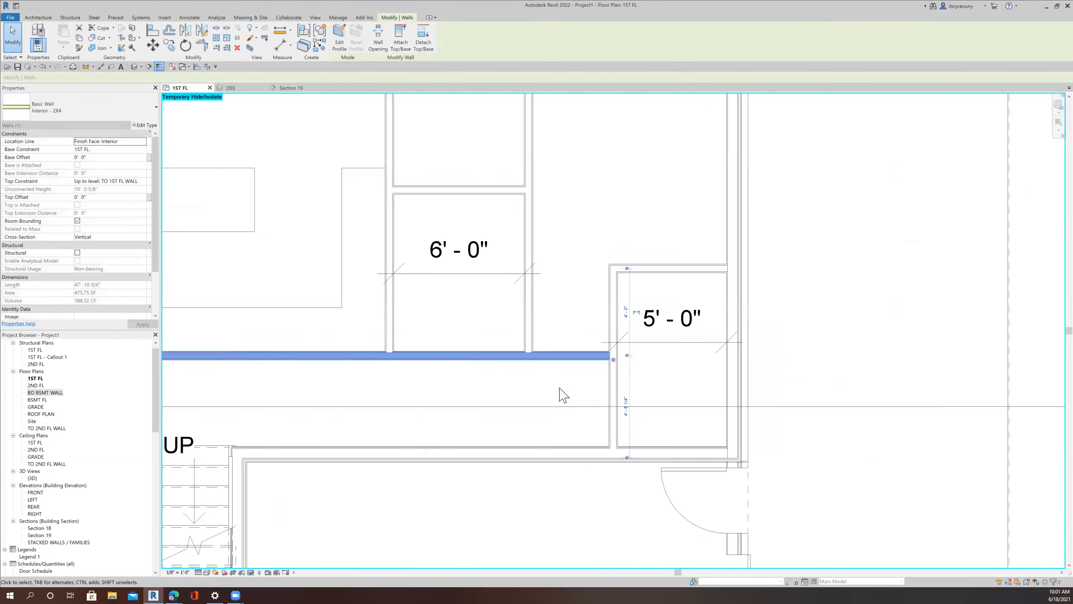
scroll(594, 359, "up", 5)
middle_click_drag(594, 360, 574, 361)
key("Escape")
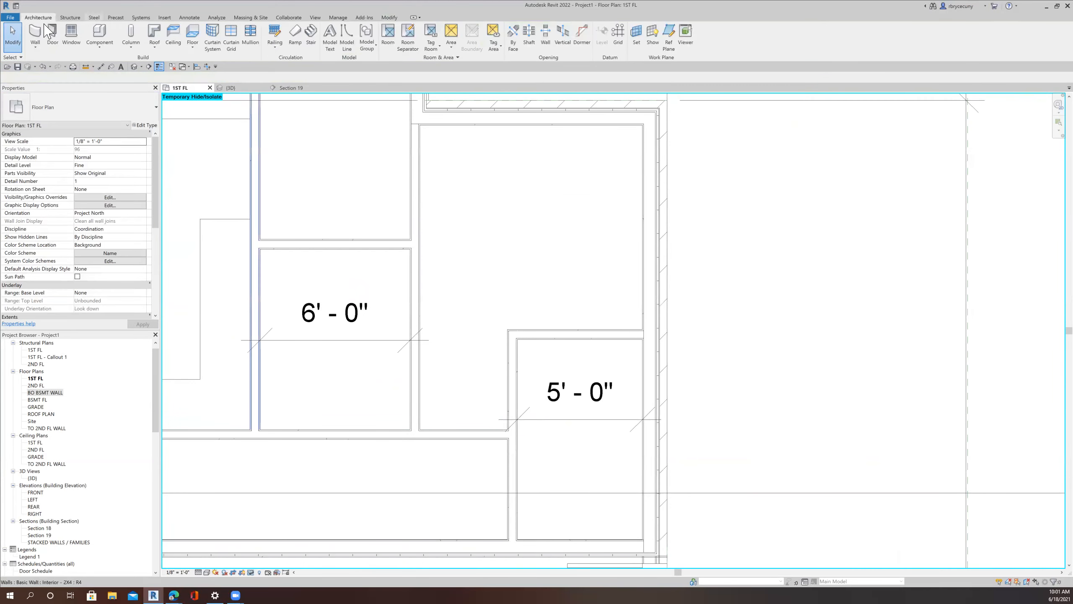
Step: Place a Single-Flush 36" x 84" door in the hallway wall between the 6' - 0" and 5' - 0" rooms, swinging away from the hallway
left_click(52, 38)
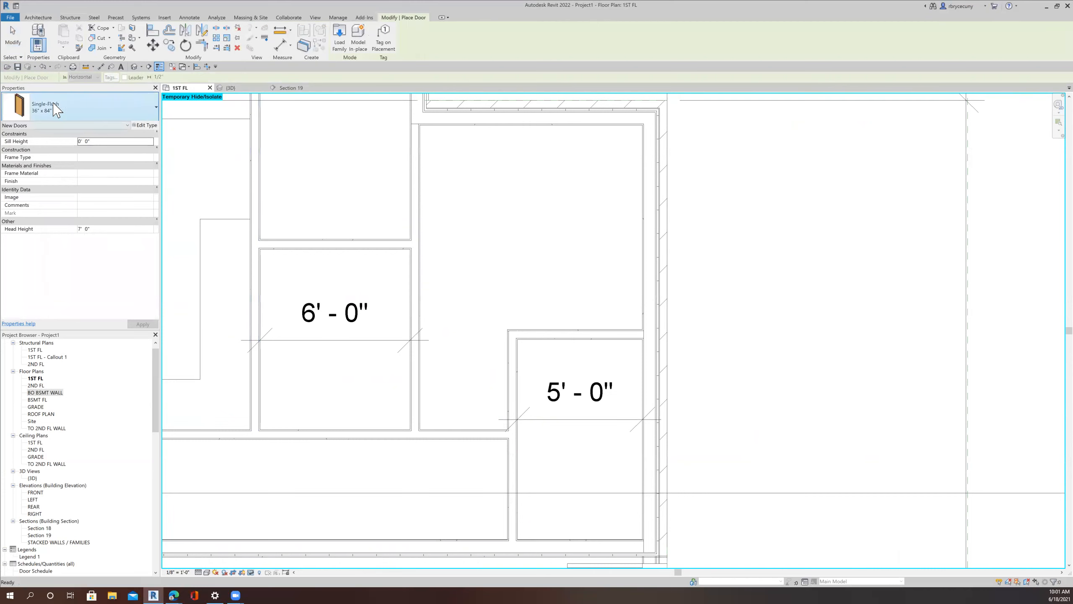
left_click(462, 430)
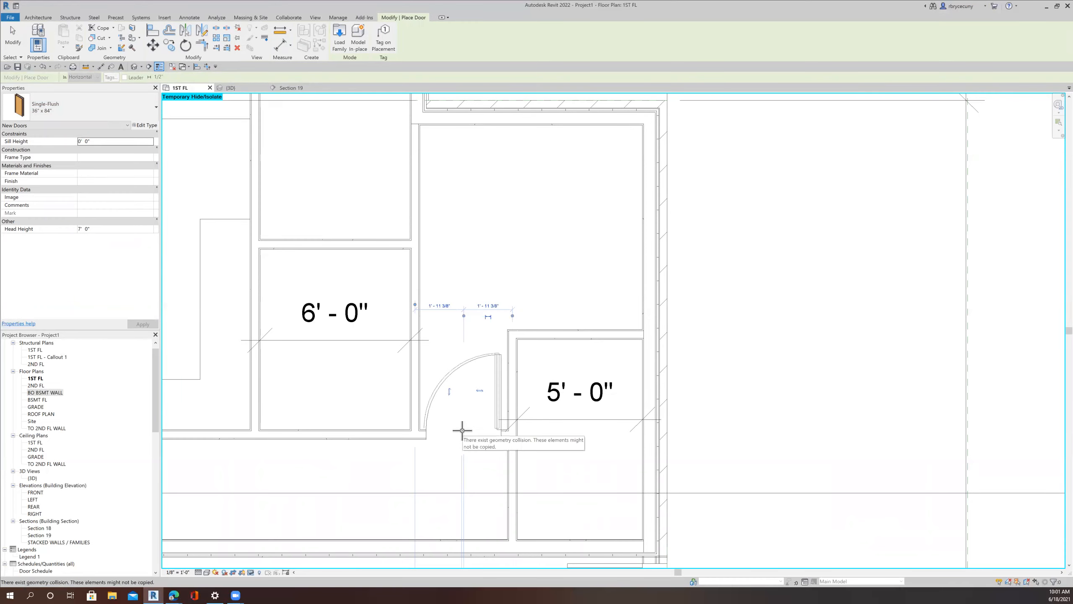
middle_click_drag(426, 355, 532, 288)
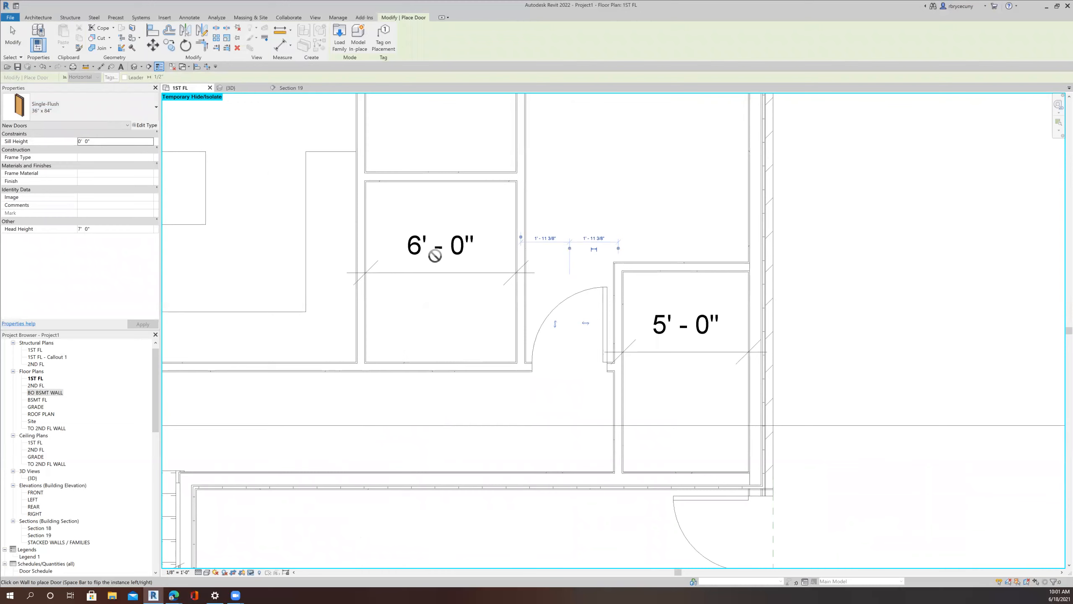
Step: Place a Single-Flush 32" x 84" door centred in the 6' - 0" room's hallway wall, swinging into the room
left_click(55, 120)
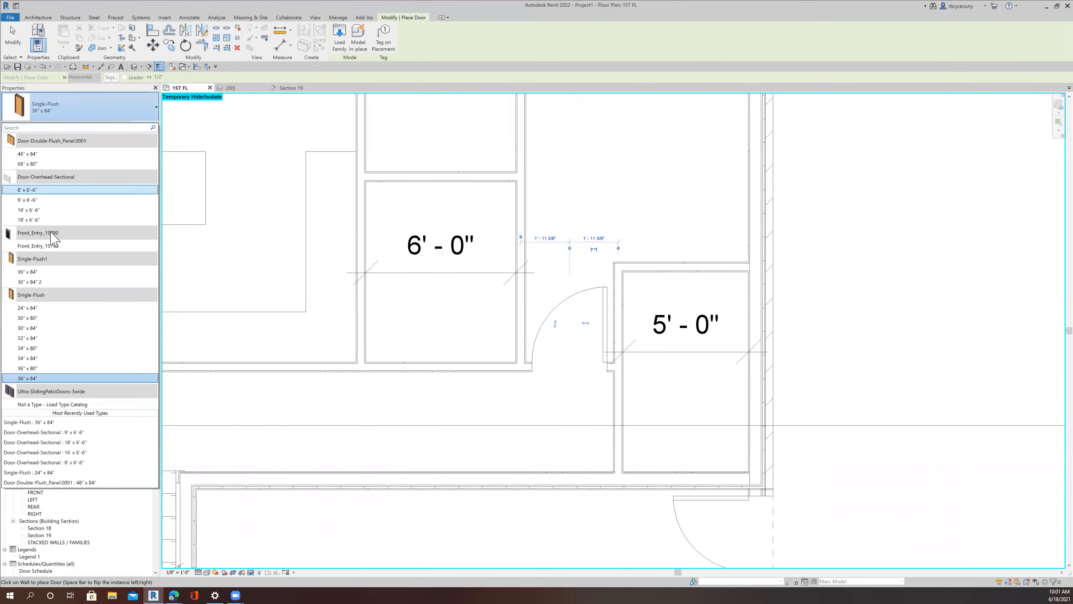
left_click(45, 338)
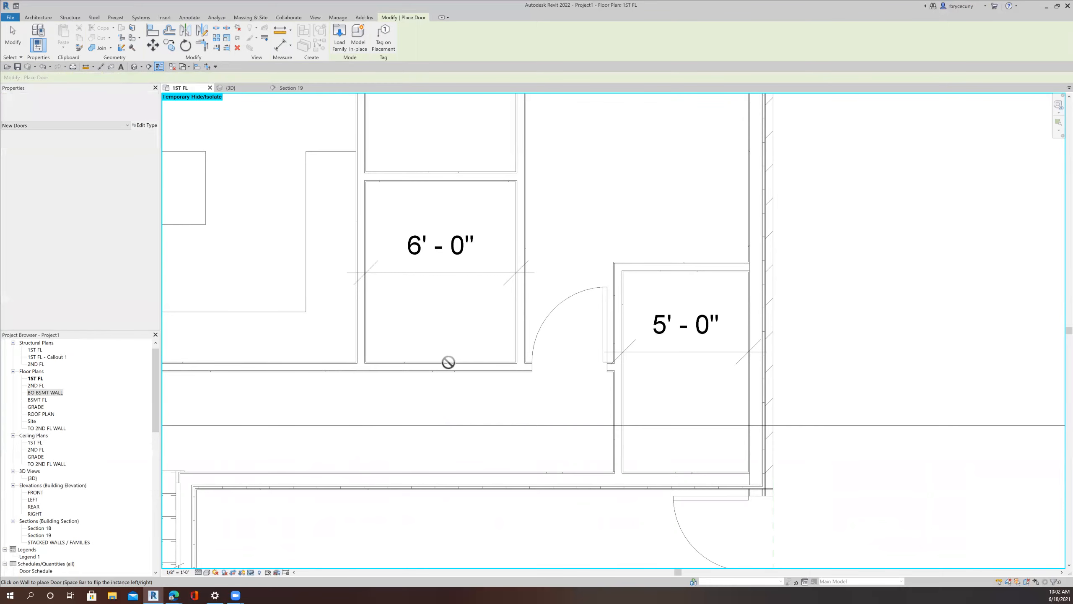
left_click(436, 365)
left_click(19, 43)
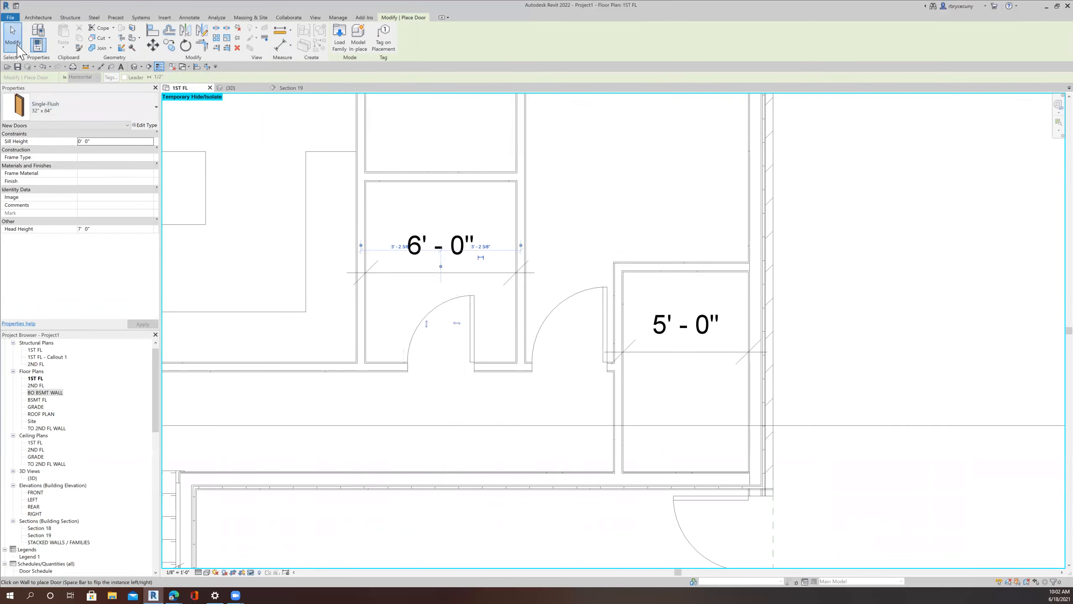
left_click(101, 66)
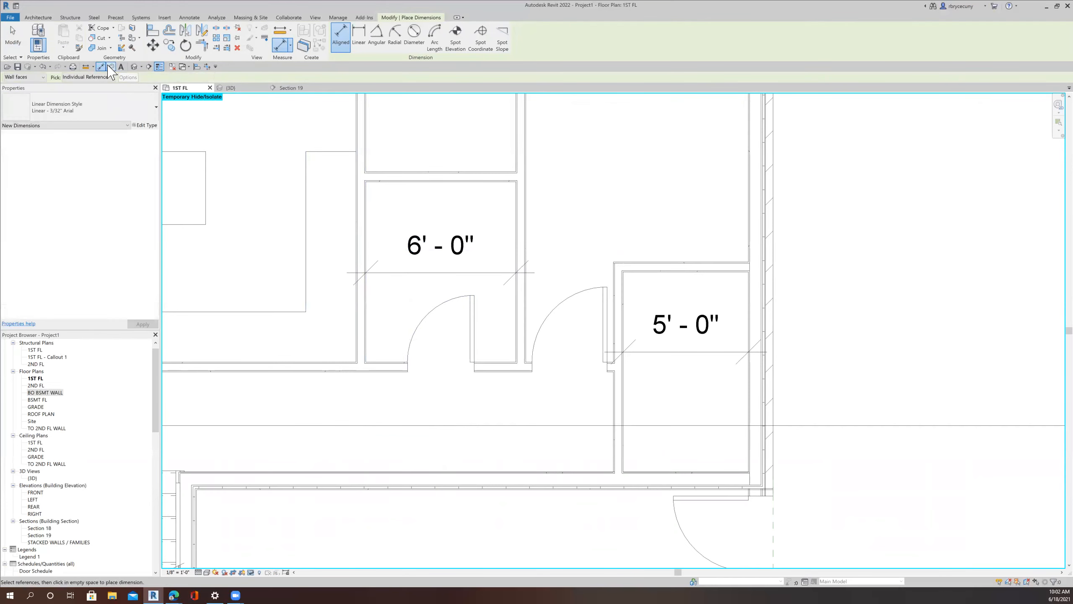
left_click(366, 337)
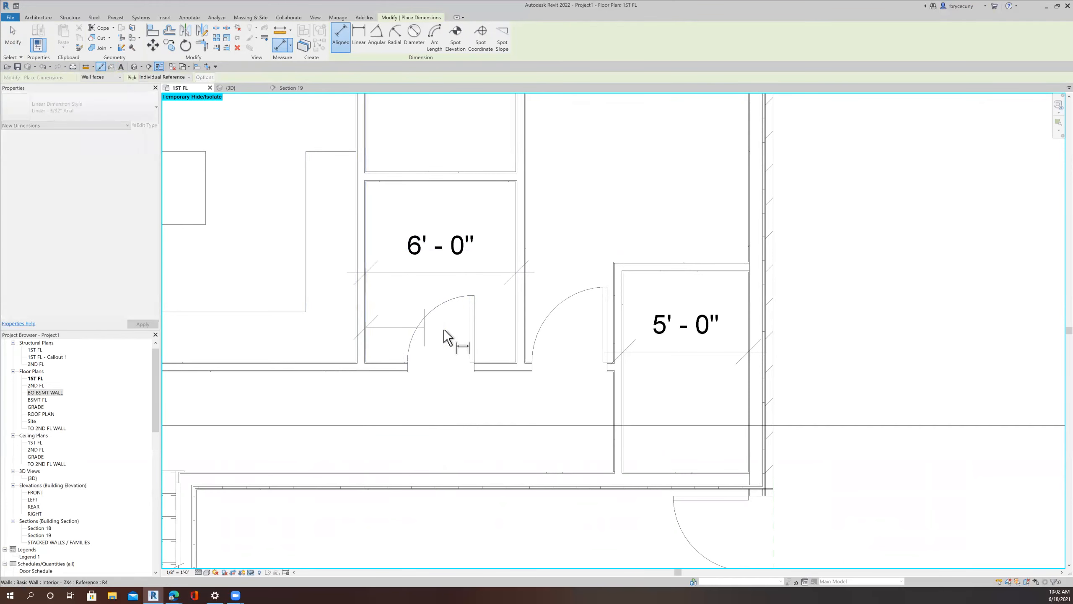
left_click(441, 341)
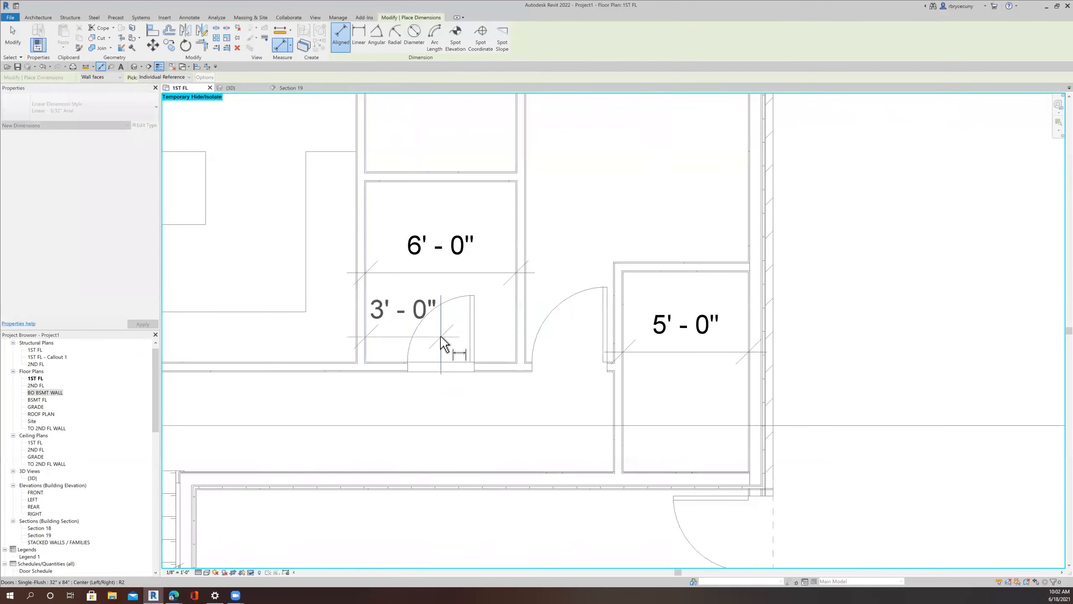
left_click(514, 326)
key("Escape")
key("Escape")
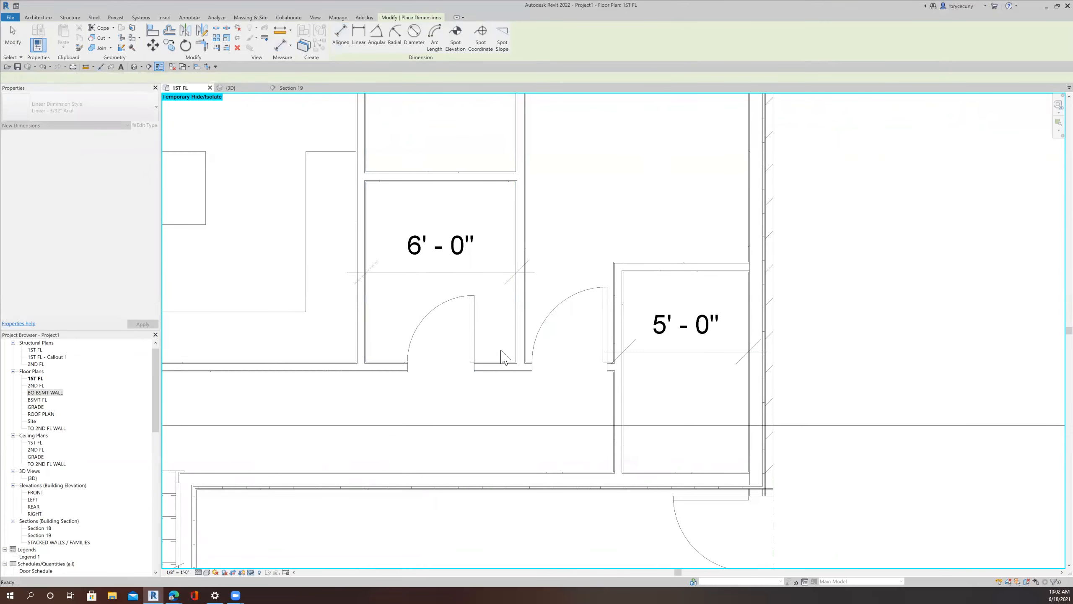
key("Escape")
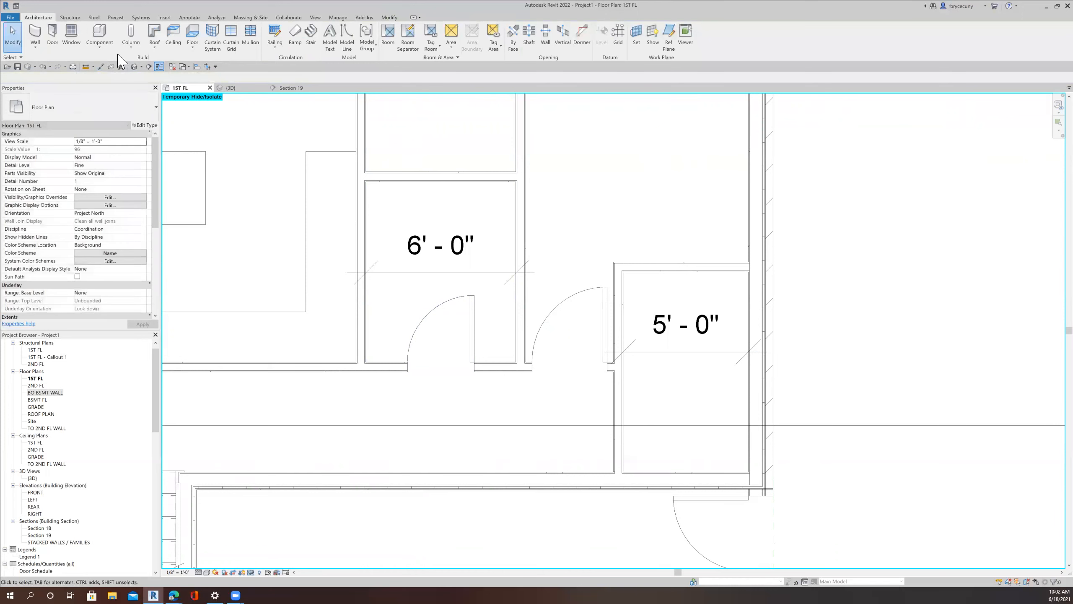
Step: Measure from the 6' - 0" room's inside corner to the nearest edge of its door opening
left_click(86, 67)
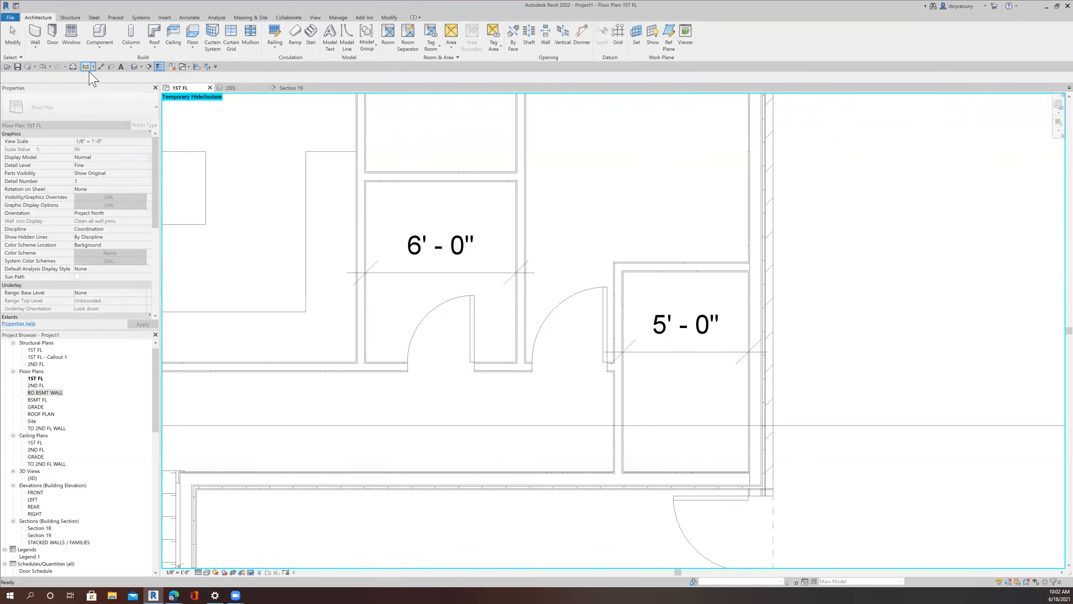
scroll(404, 357, "up", 2)
scroll(360, 360, "up", 1)
left_click(337, 365)
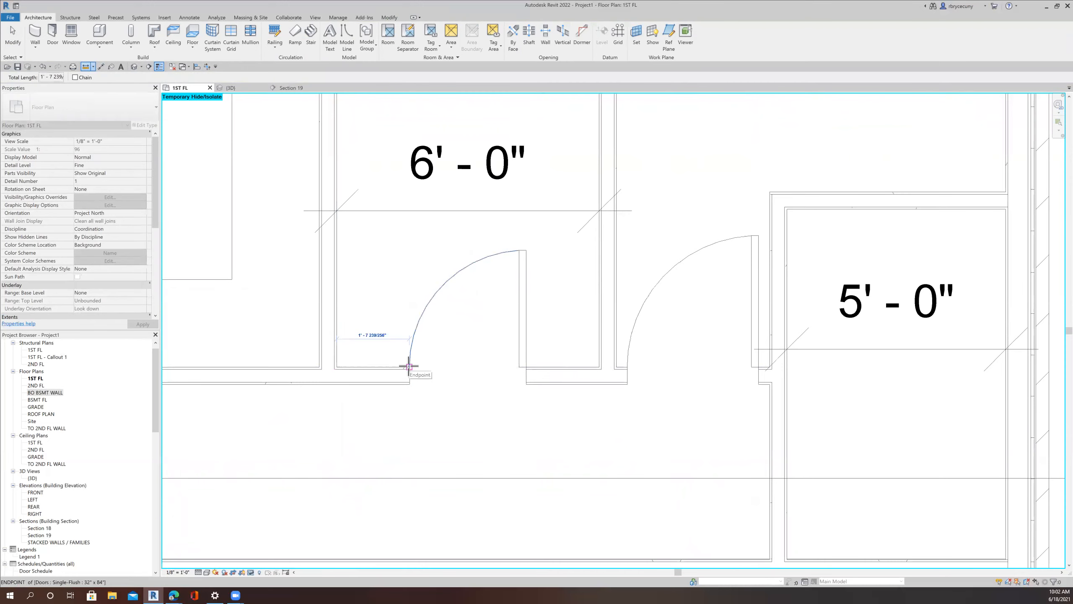
key("Escape")
key("Escape")
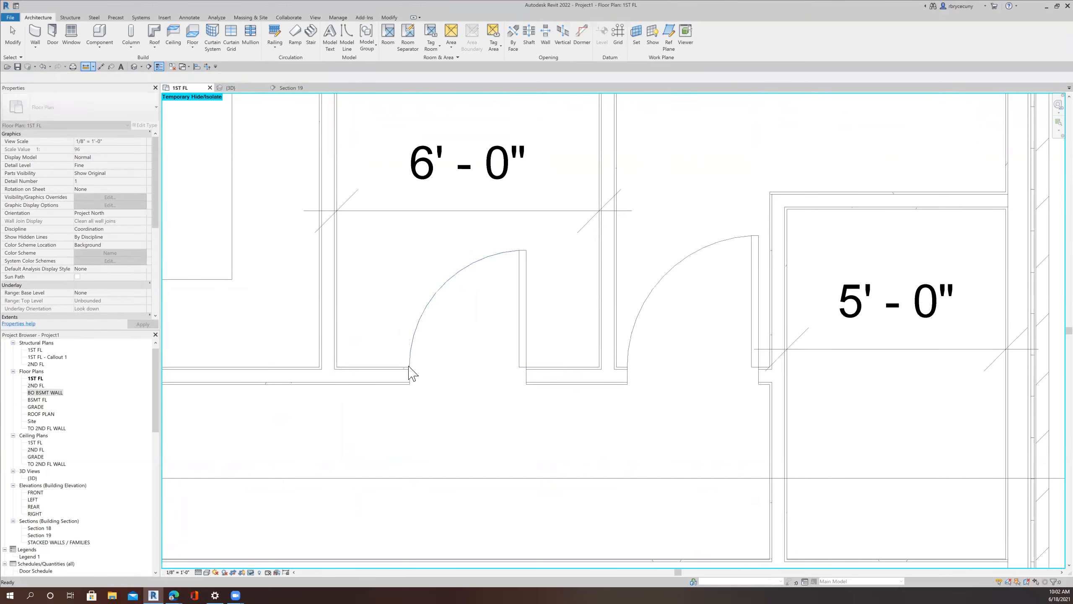
Step: Place a Single-Flush 32" x 84" door in the side wall of the small room behind the 6' - 0" room, swinging inward
scroll(447, 423, "down", 5)
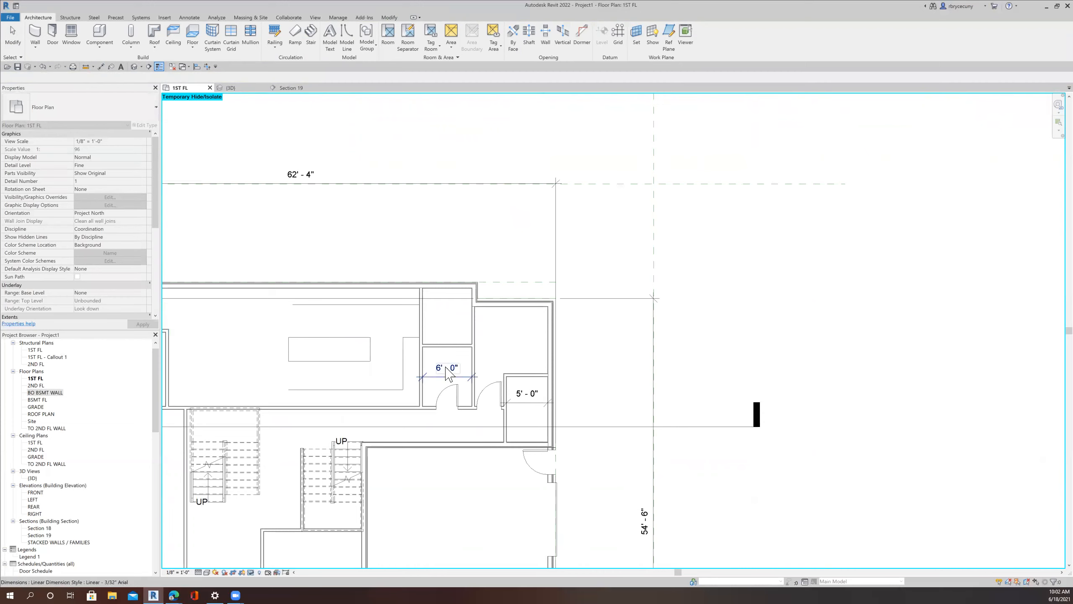
scroll(431, 314, "up", 2)
middle_click_drag(408, 332, 435, 340)
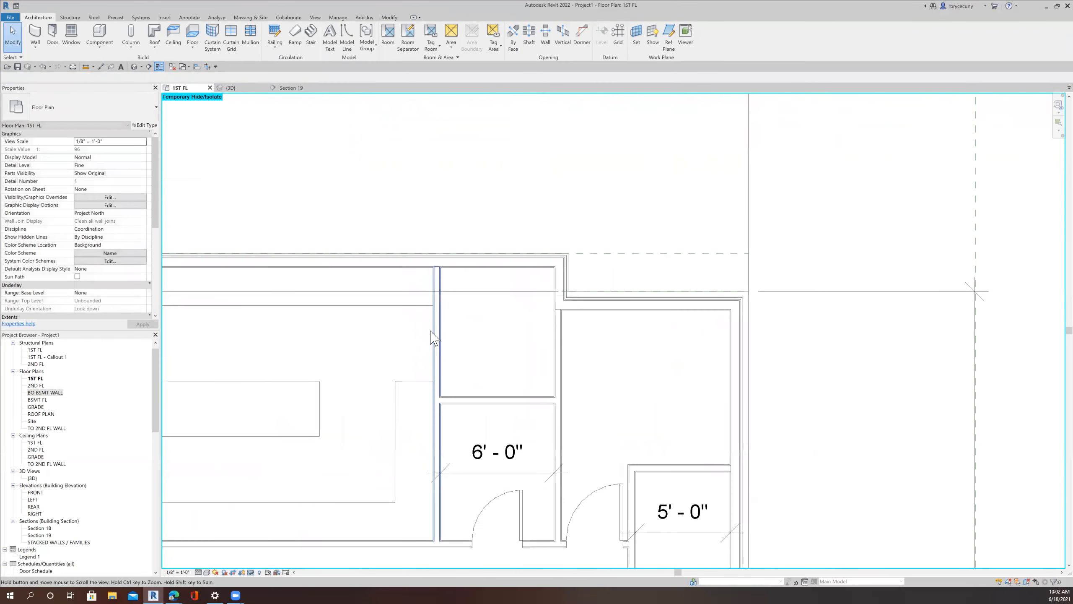
left_click(53, 42)
left_click(51, 108)
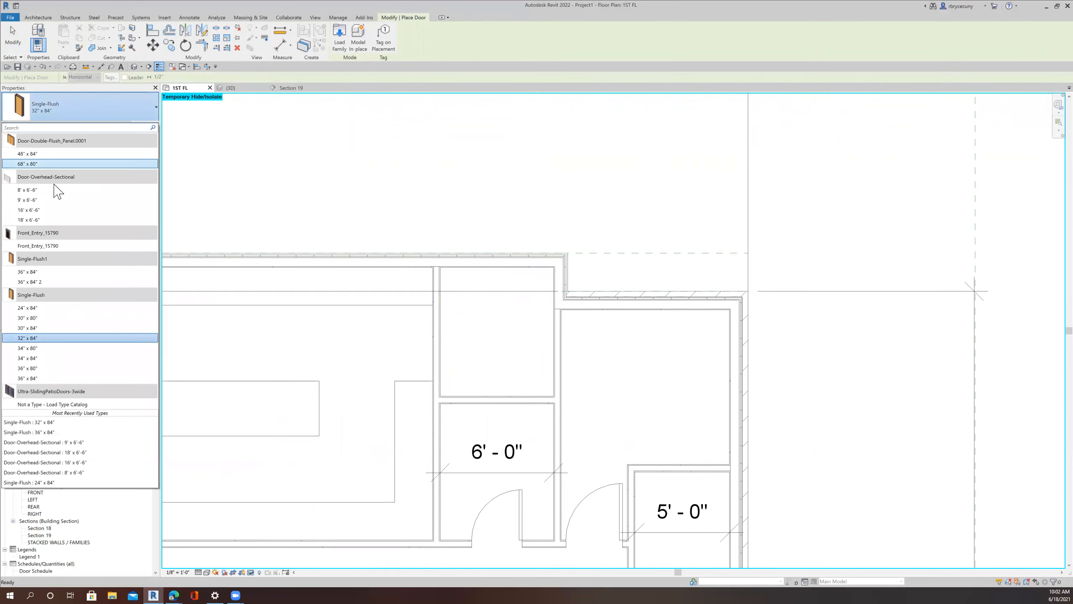
left_click(76, 108)
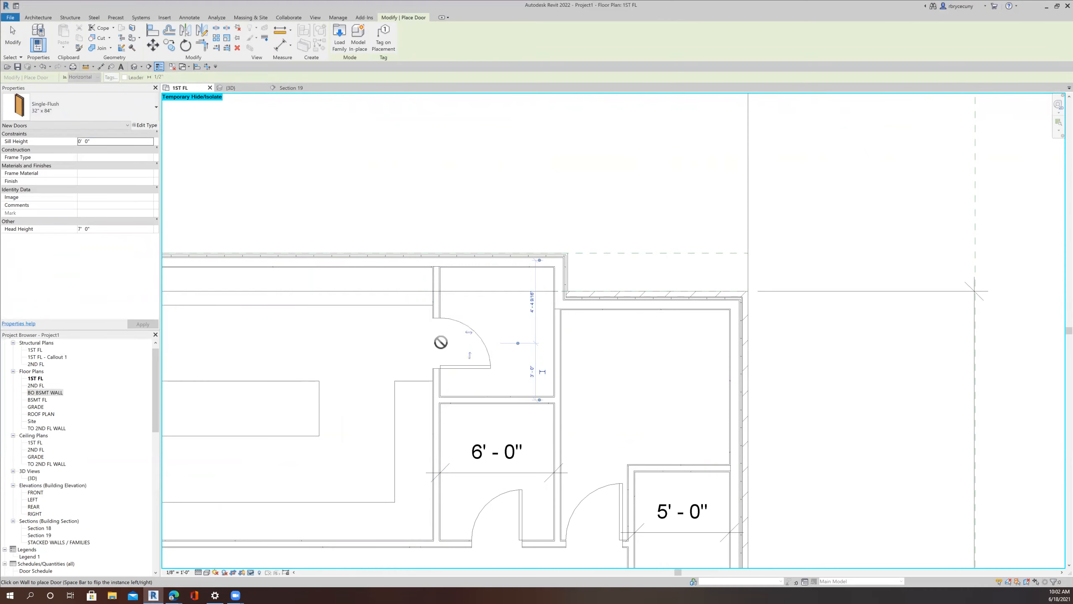
Step: Place a Single-Flush 32" x 84" door in the 5' - 0" room's side wall at the hallway end, swinging into the room
scroll(440, 341, "down", 2)
scroll(491, 311, "down", 2)
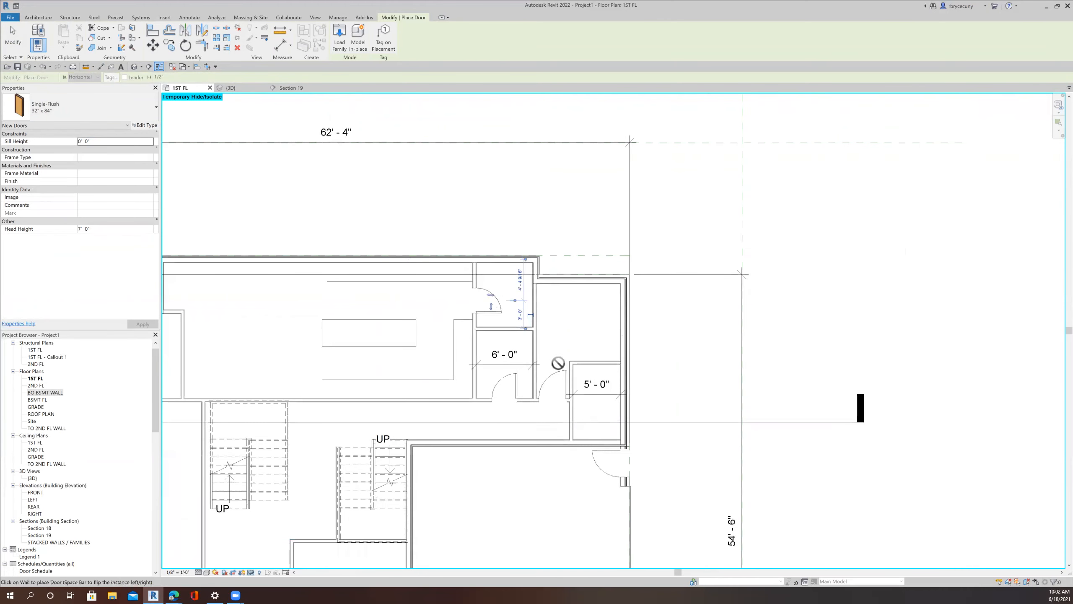
middle_click_drag(544, 359, 480, 323)
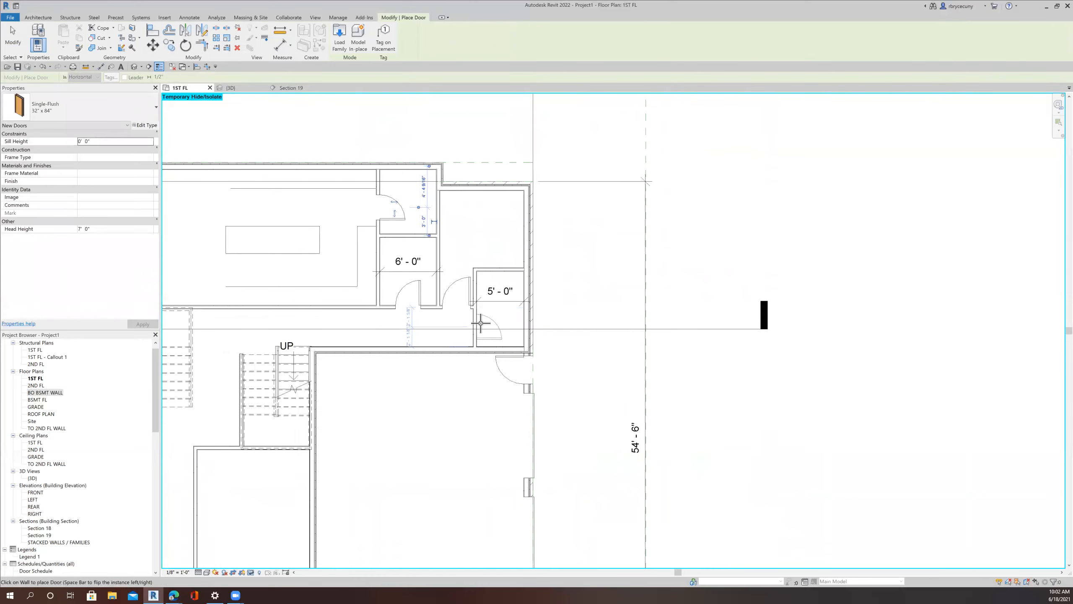
scroll(481, 324, "up", 2)
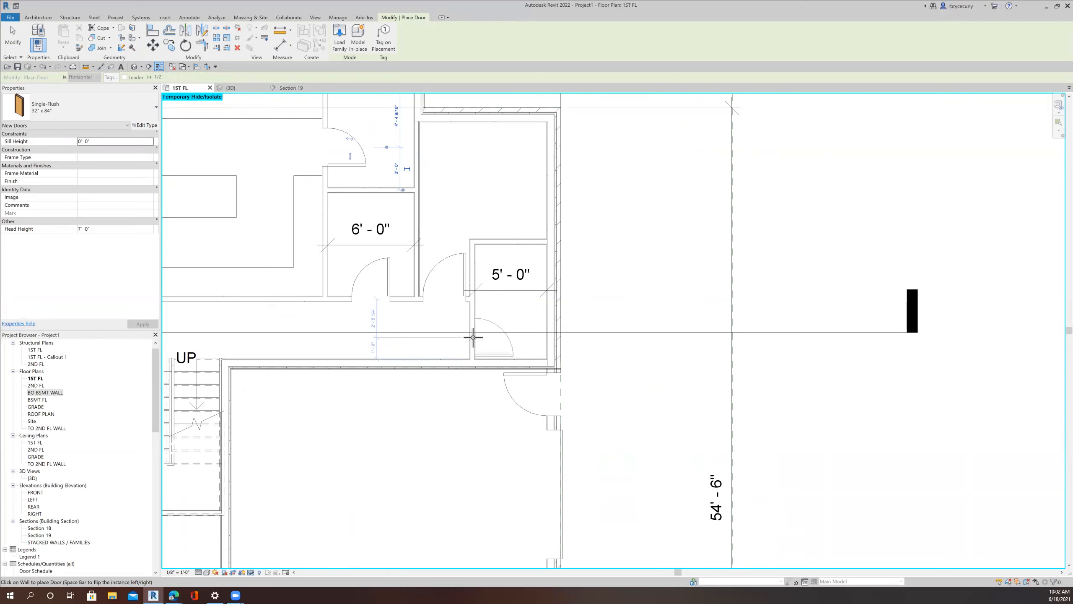
left_click(474, 337)
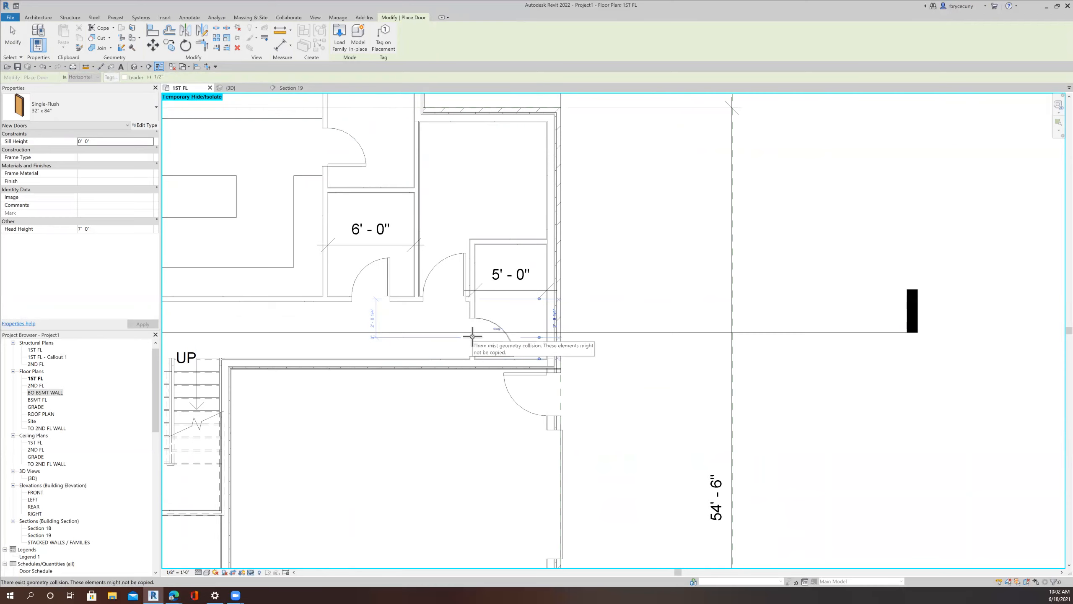
Step: Place a Single-Flush 36" x 84" door in the hallway wall beside the stairs, swinging into the hallway, and shift it slightly away from the corner
middle_click_drag(570, 307, 672, 260)
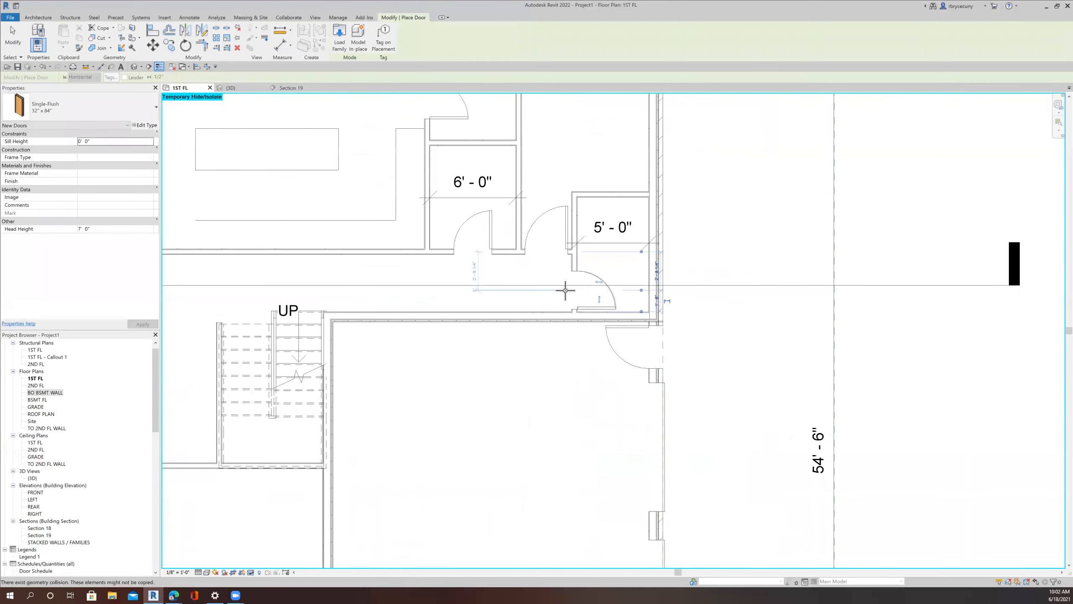
left_click(47, 110)
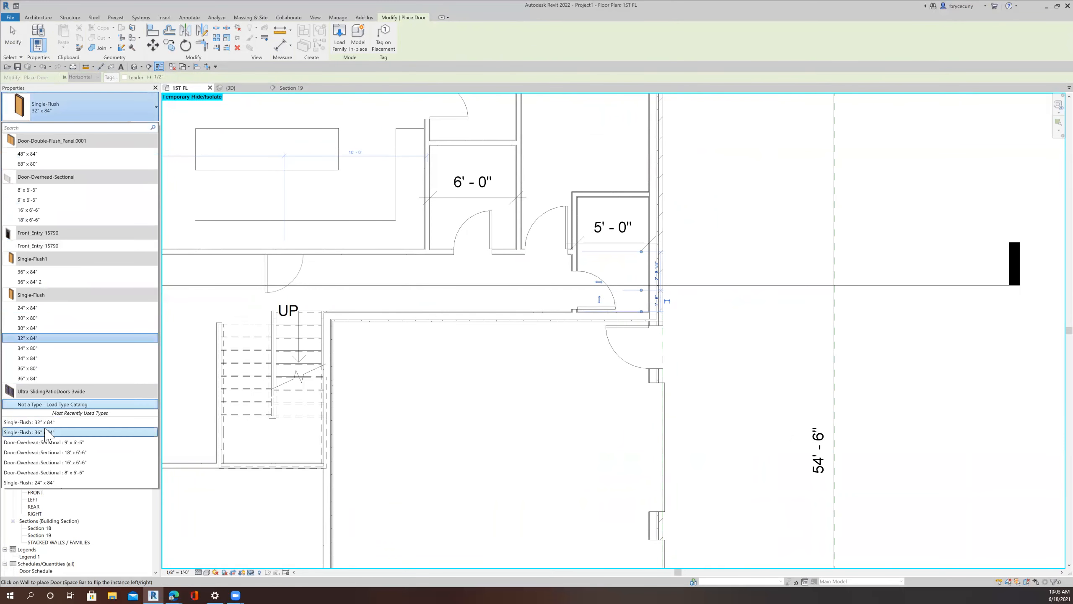
left_click(29, 431)
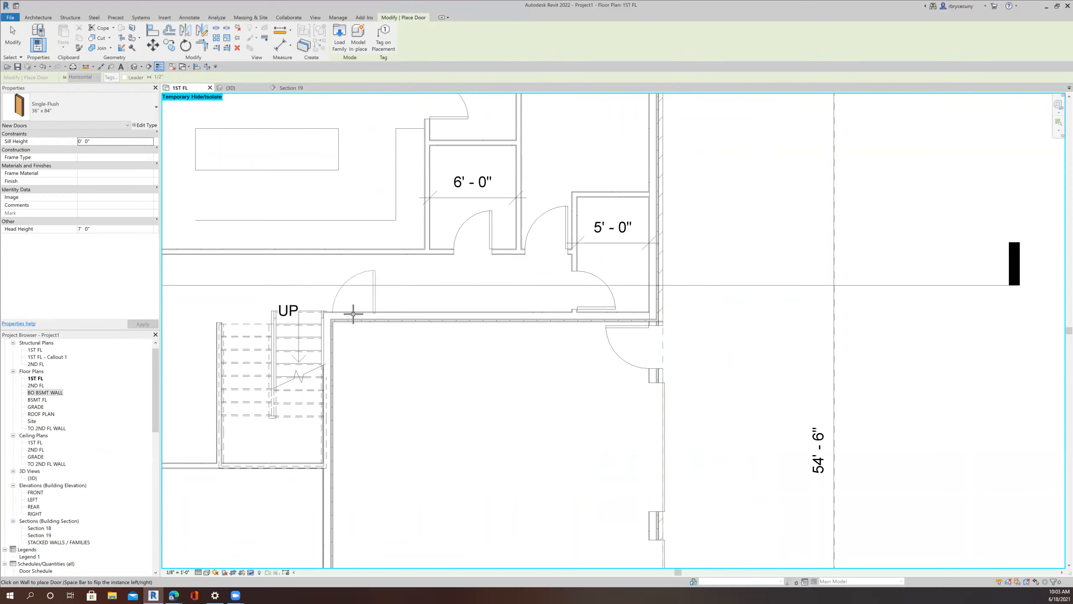
left_click(353, 314)
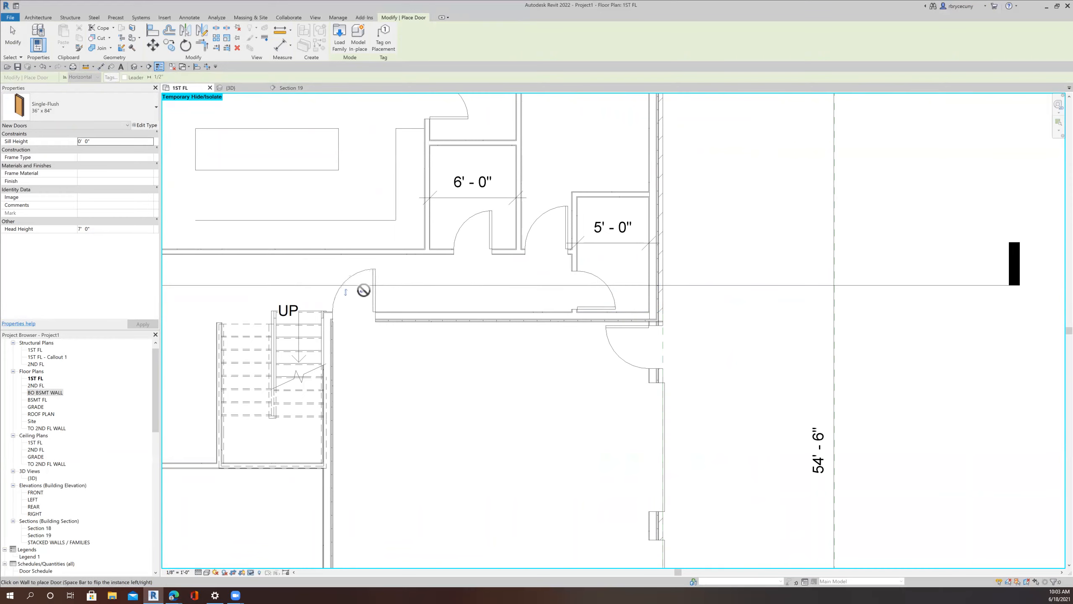
middle_click_drag(399, 307, 425, 302)
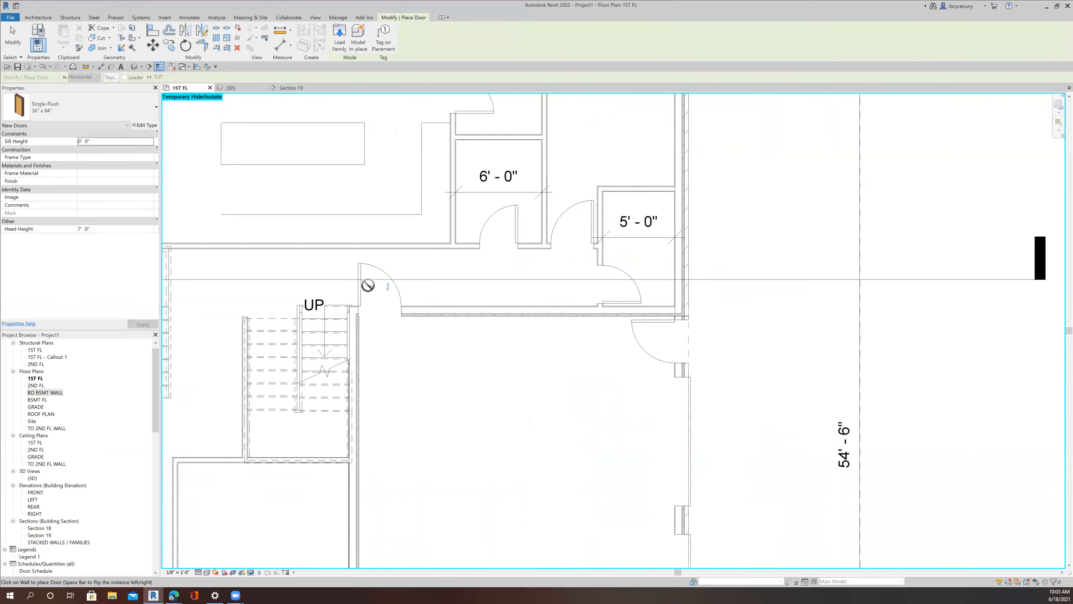
scroll(381, 324, "down", 2)
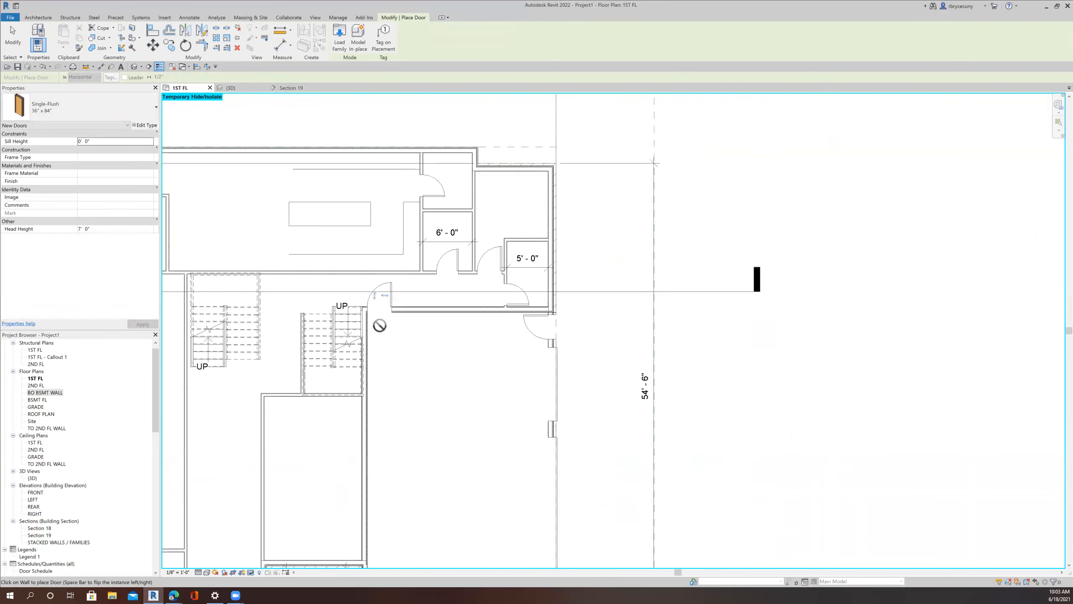
scroll(379, 324, "up", 3)
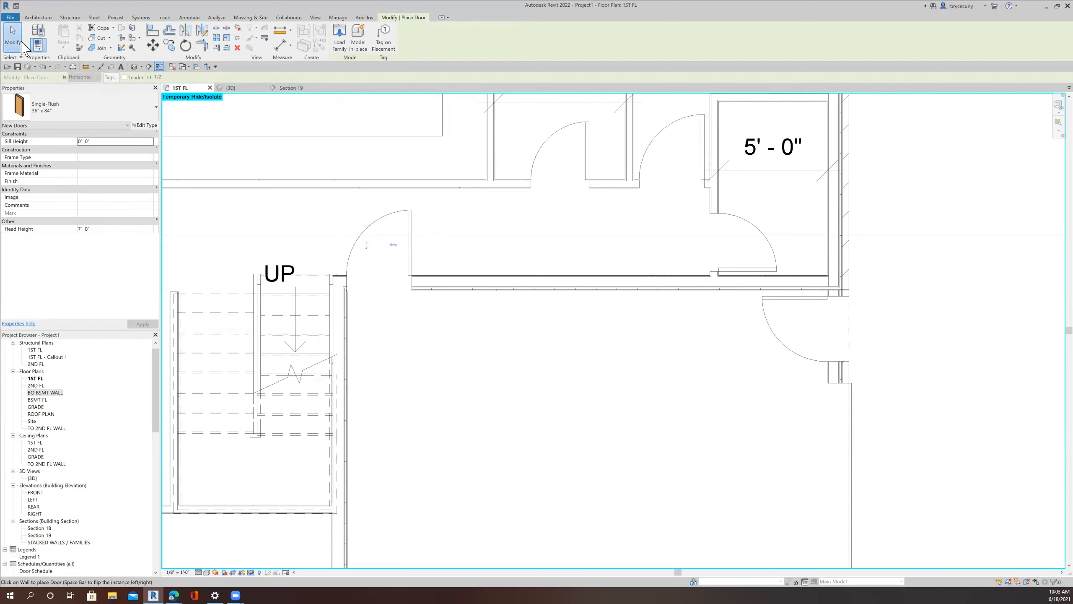
key("Escape")
left_click(400, 210)
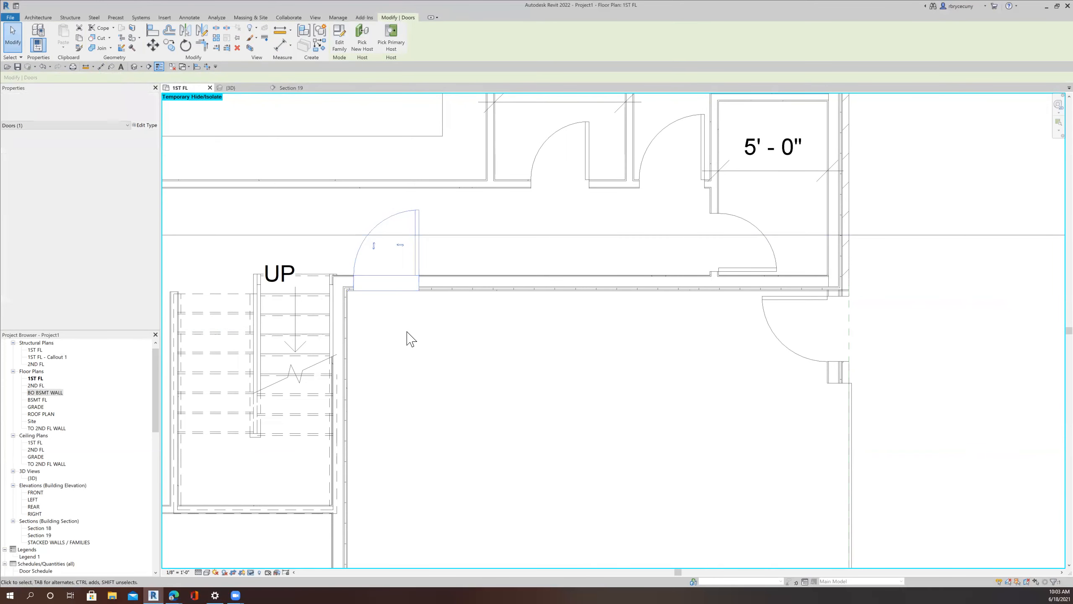
Step: Place a Single-Flush 36" x 84" door in the side wall of the room behind the 11' - 11 1/4" entry recess, swinging into the room
scroll(408, 338, "down", 1)
scroll(408, 338, "down", 3)
middle_click_drag(408, 343, 477, 371)
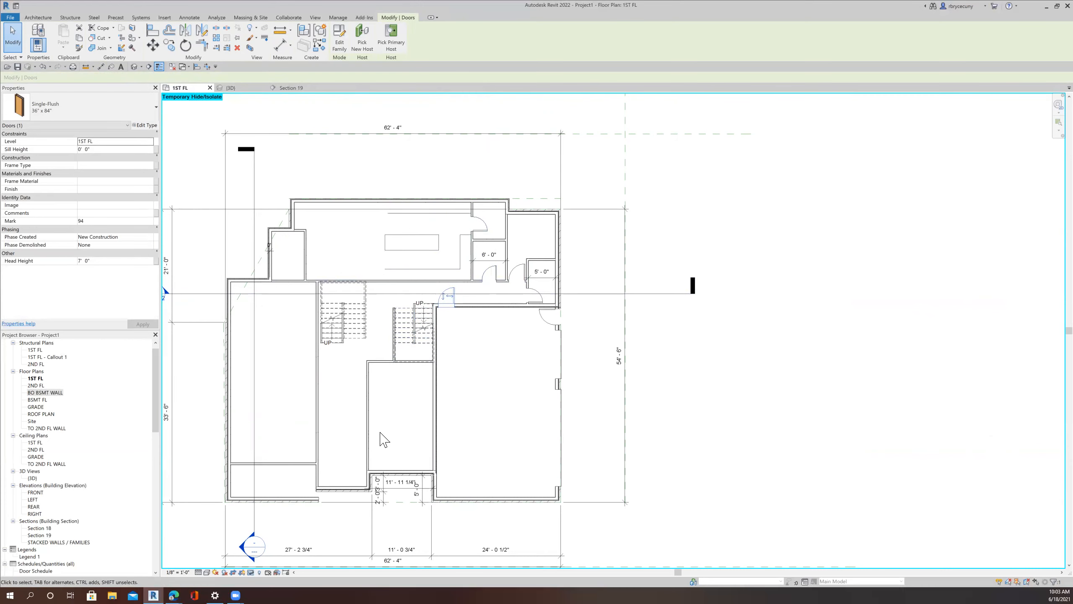
scroll(380, 433, "up", 3)
middle_click_drag(392, 429, 379, 373)
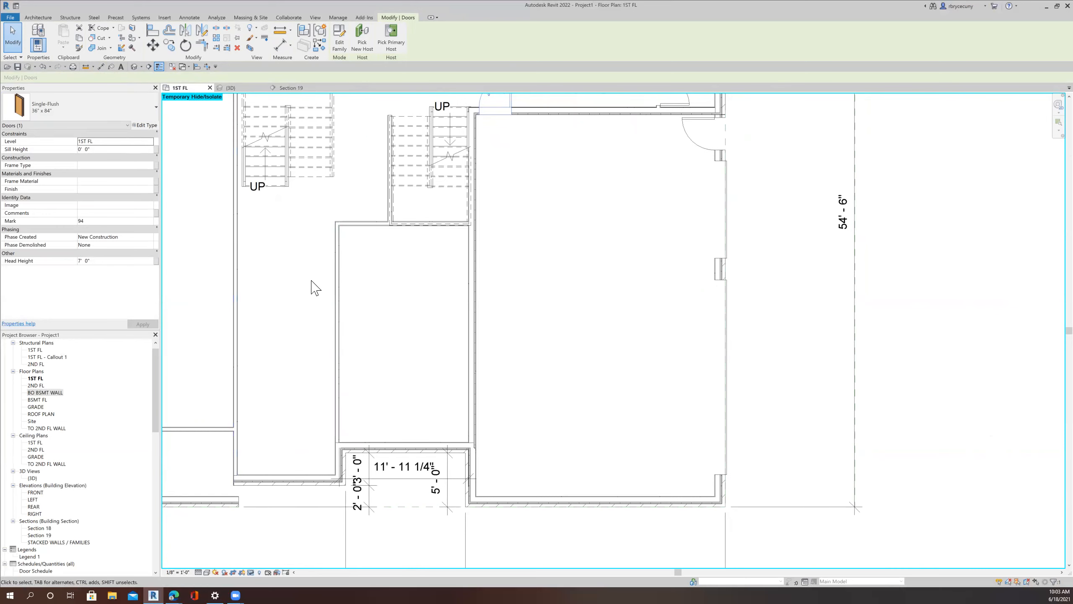
left_click(72, 106)
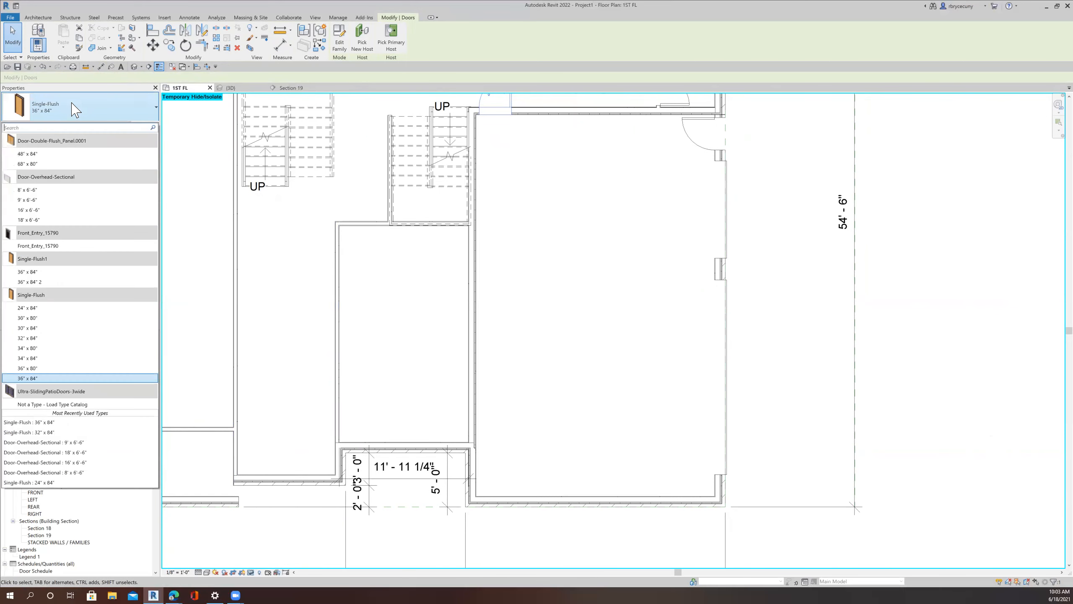
left_click(54, 378)
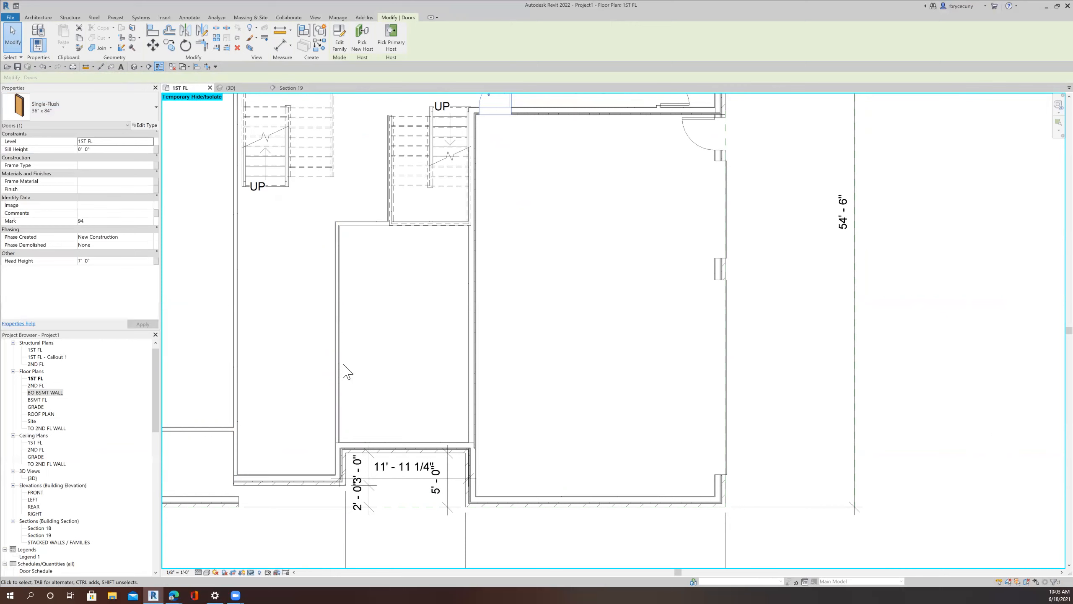
left_click(337, 367)
left_click(6, 44)
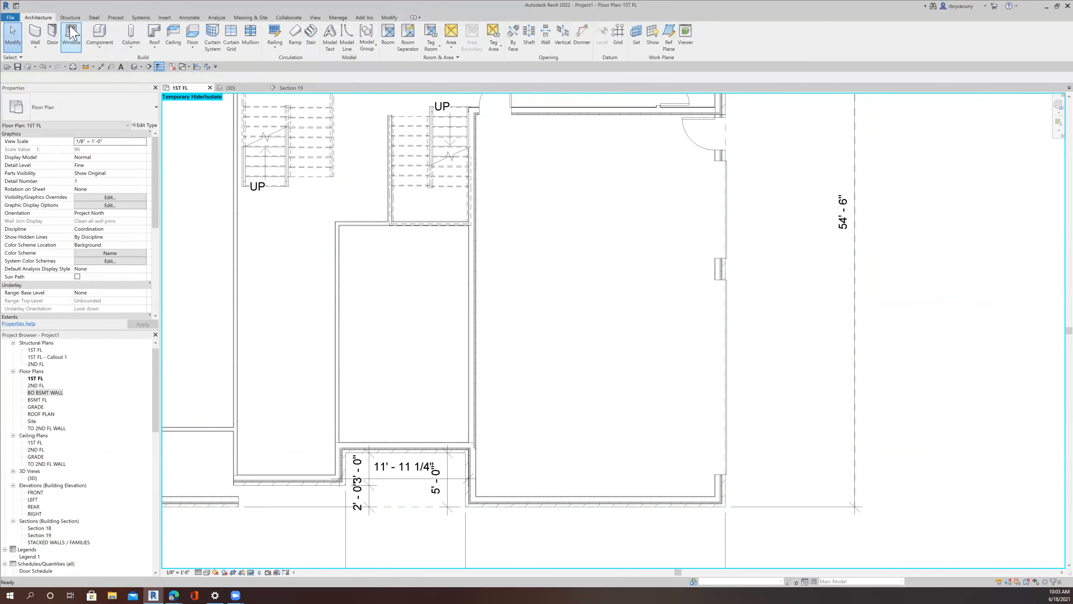
left_click(52, 35)
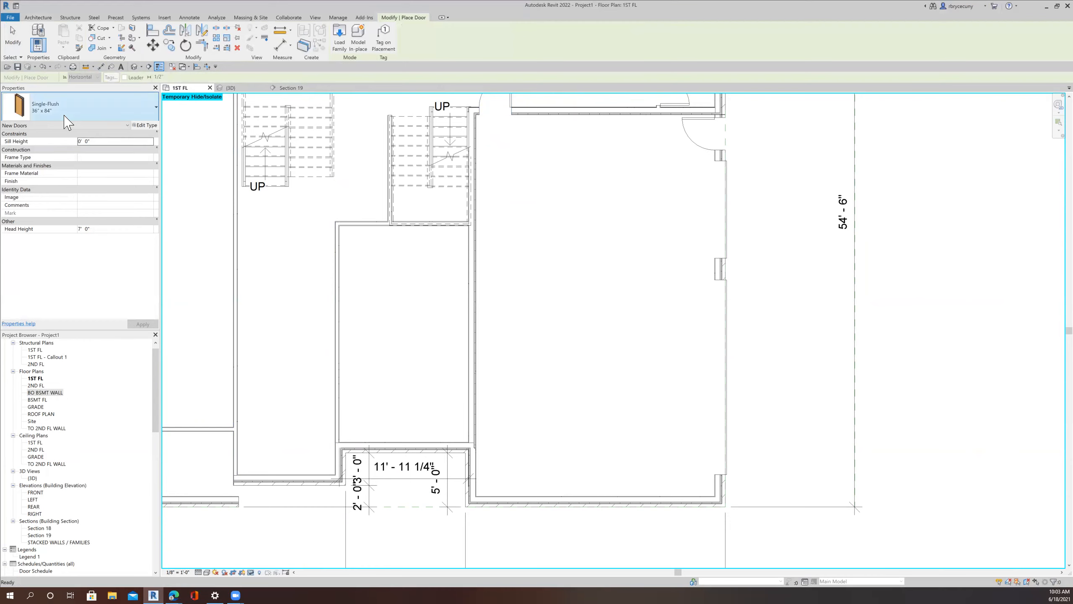
left_click(338, 360)
Step: Check the loaded door types and search the component types for "arch"
middle_click_drag(220, 438, 289, 397)
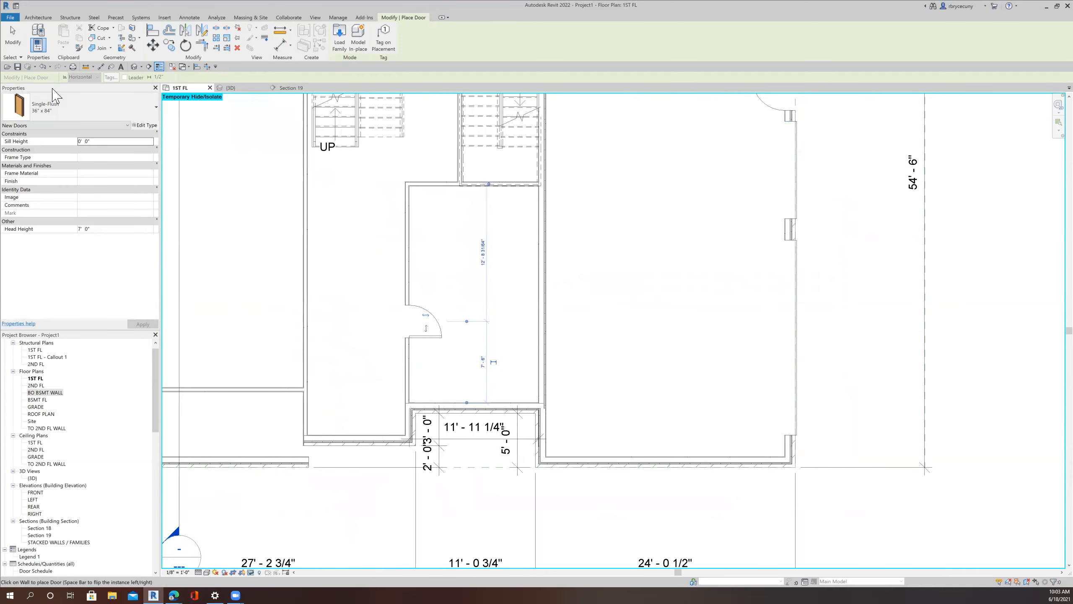
scroll(291, 400, "up", 5)
middle_click_drag(314, 431, 400, 427)
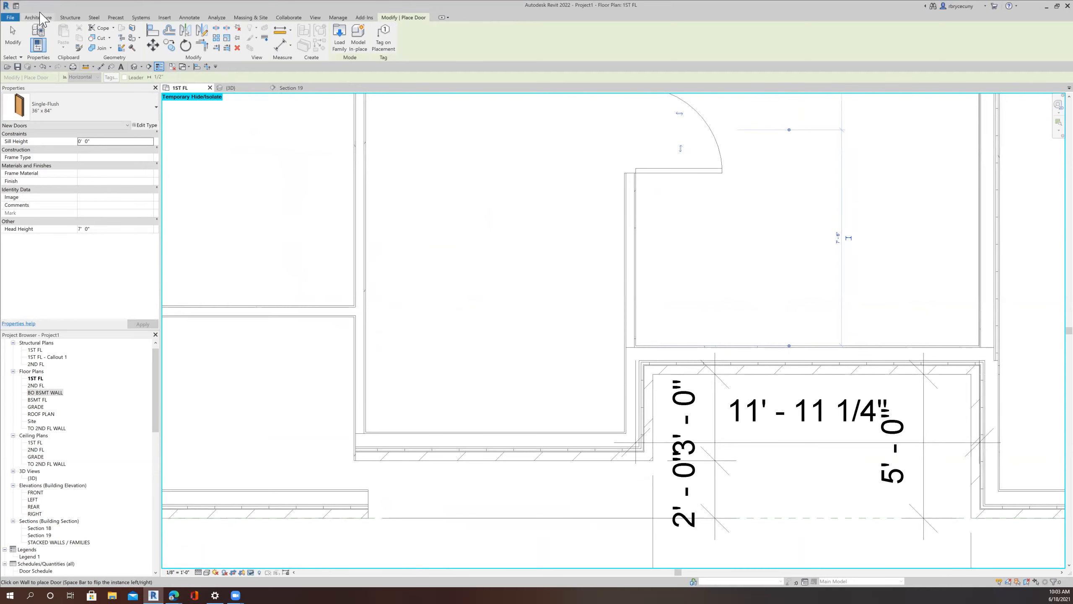
left_click(44, 17)
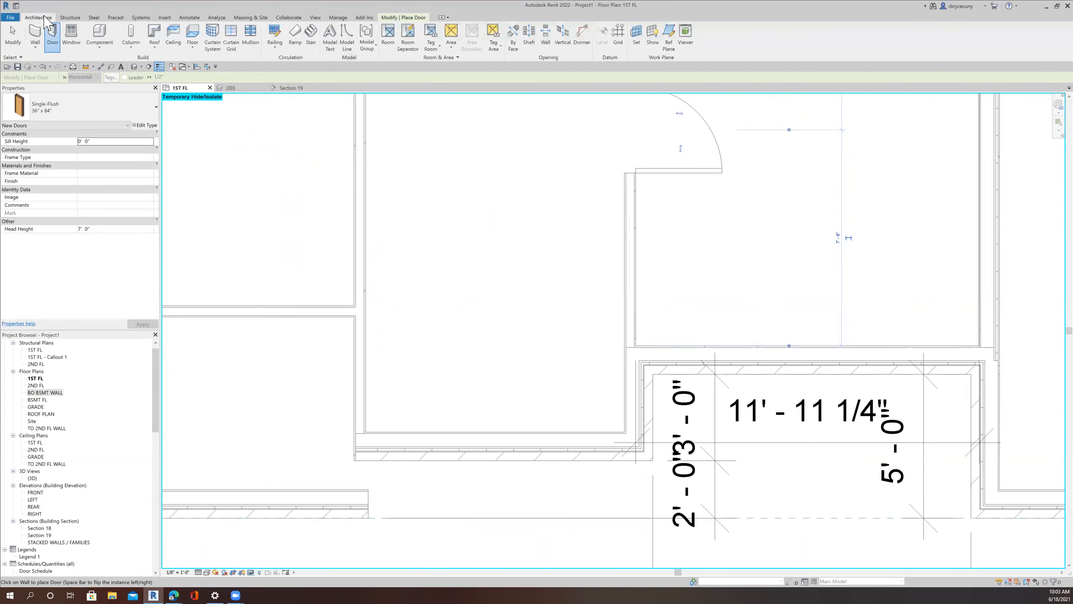
left_click(54, 112)
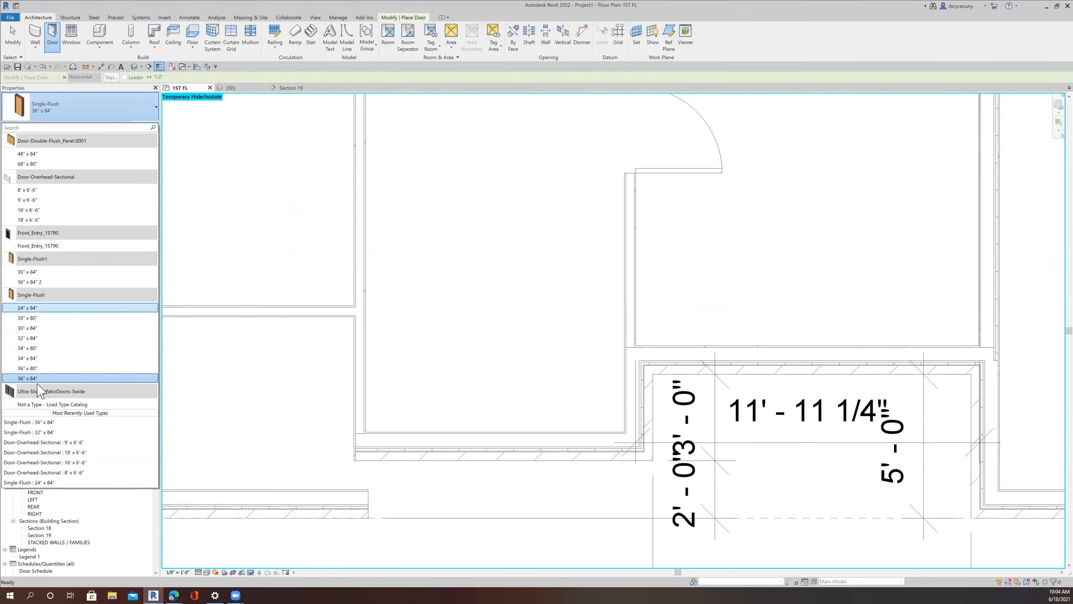
left_click(98, 42)
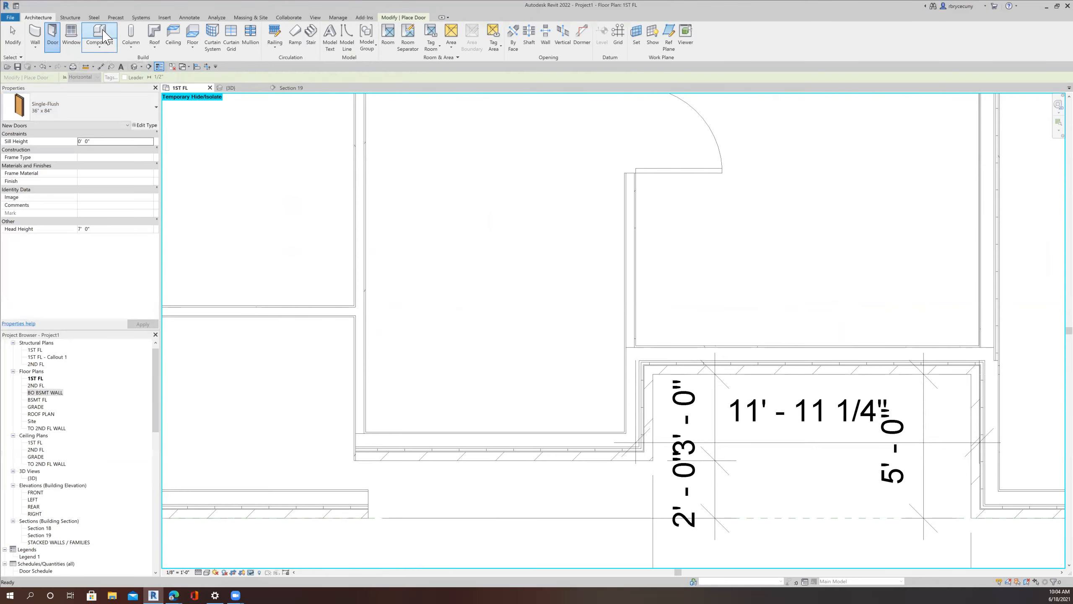
left_click(71, 111)
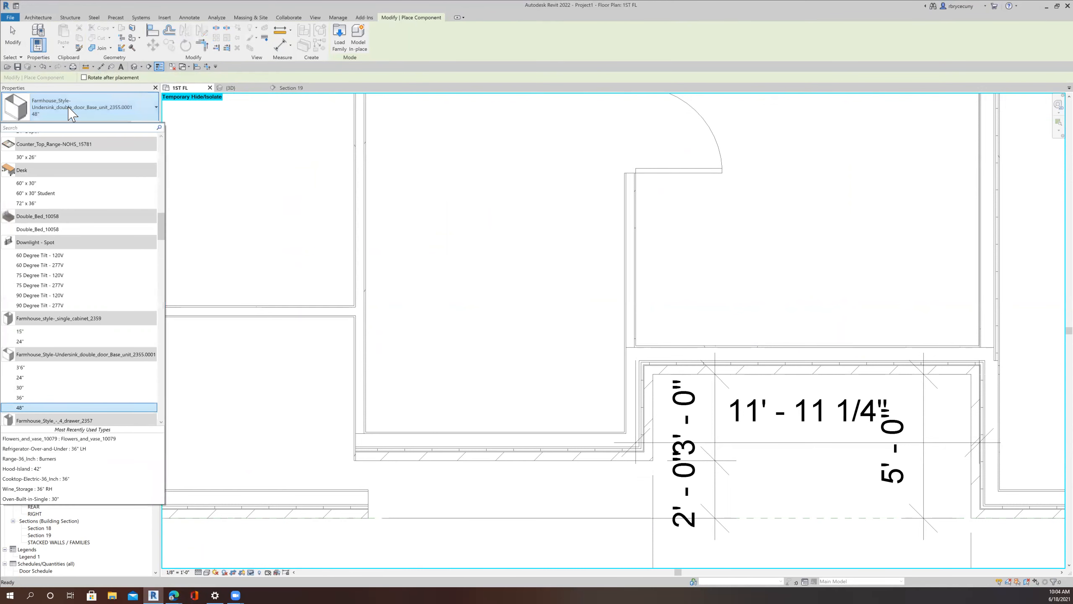
type("arch")
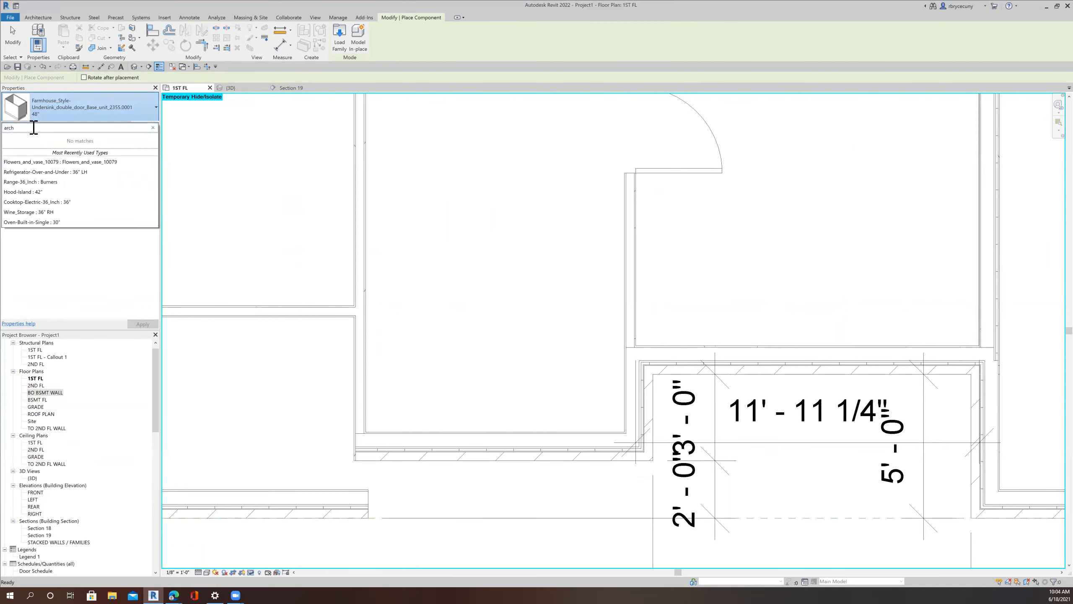
left_click(51, 111)
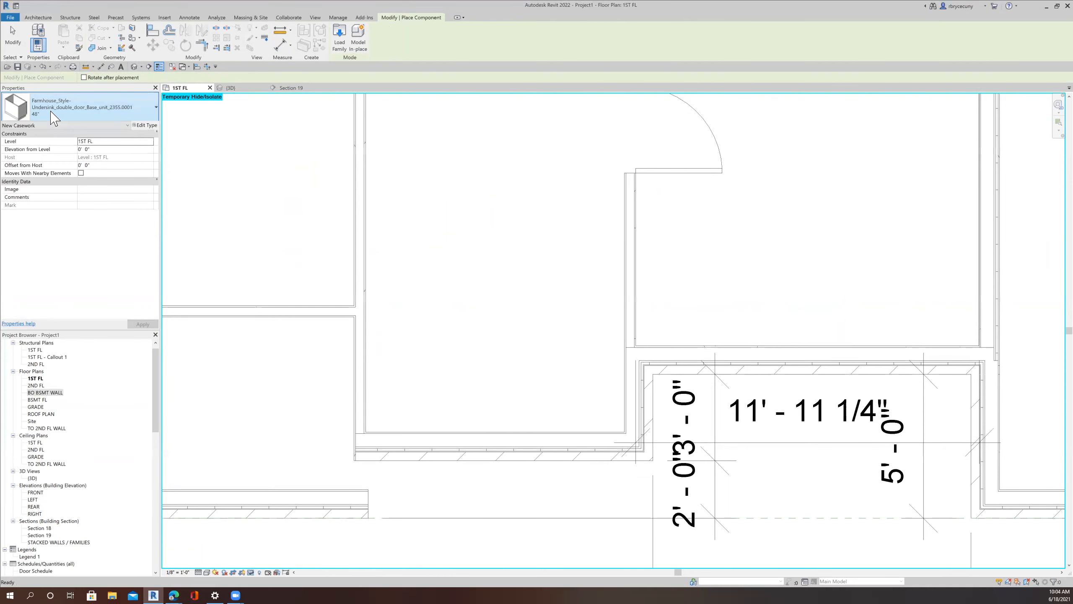
left_click(44, 126)
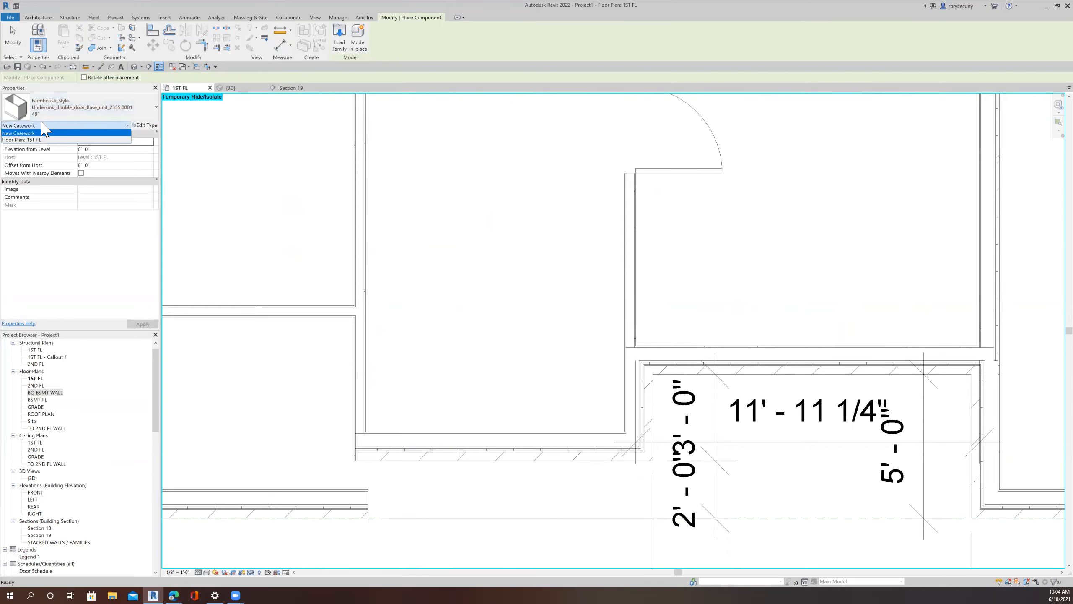
left_click(55, 103)
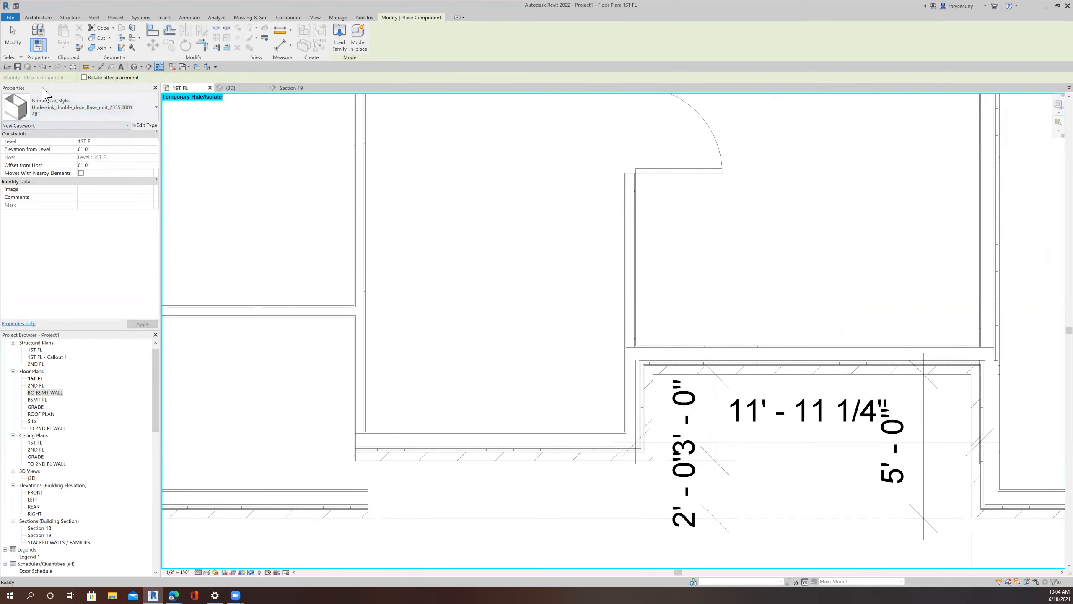
Step: Find the Passage Opening-Cased component and place its 36" x 84" type in the wall between the entry hall and the narrow front room
left_click(52, 111)
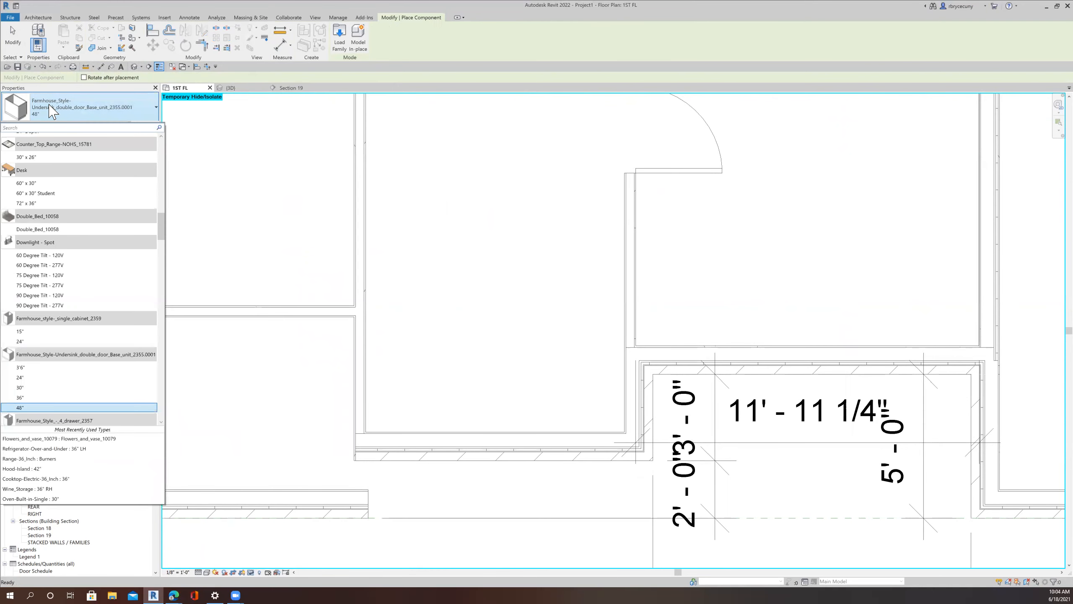
type("open")
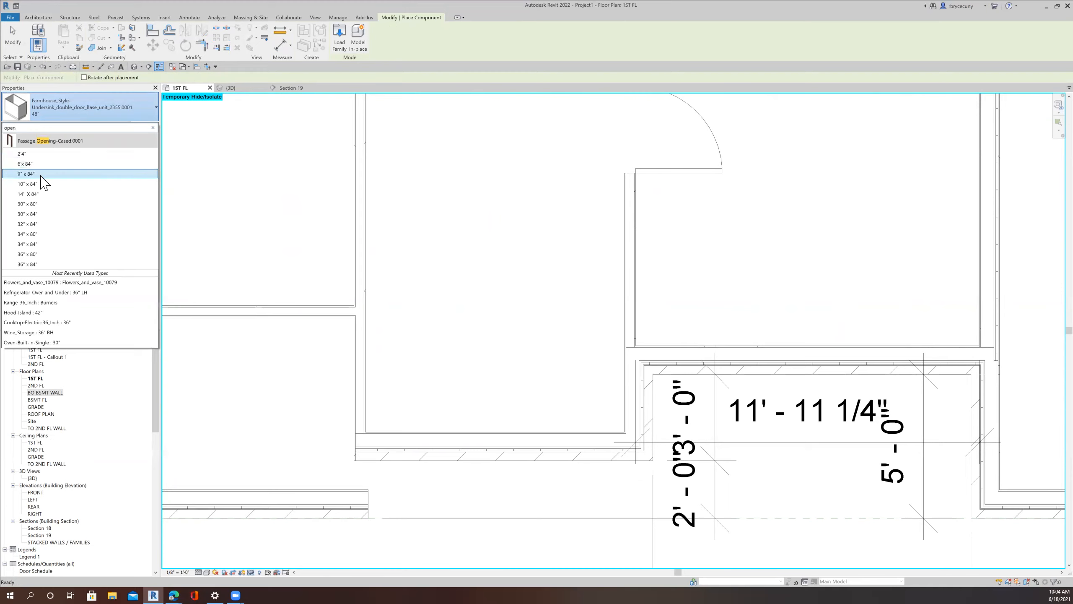
left_click(27, 264)
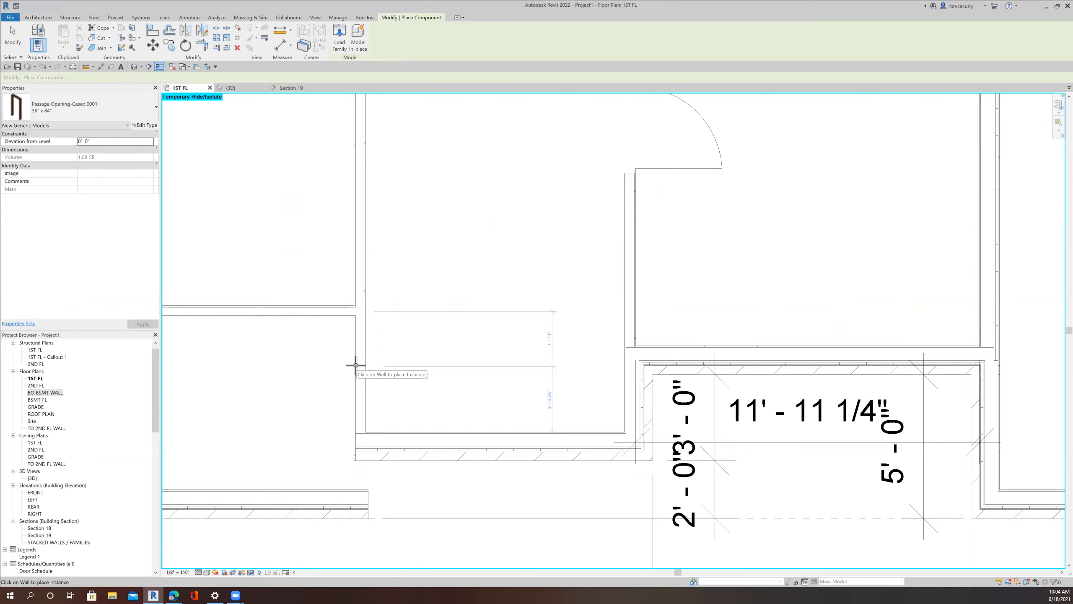
left_click(356, 365)
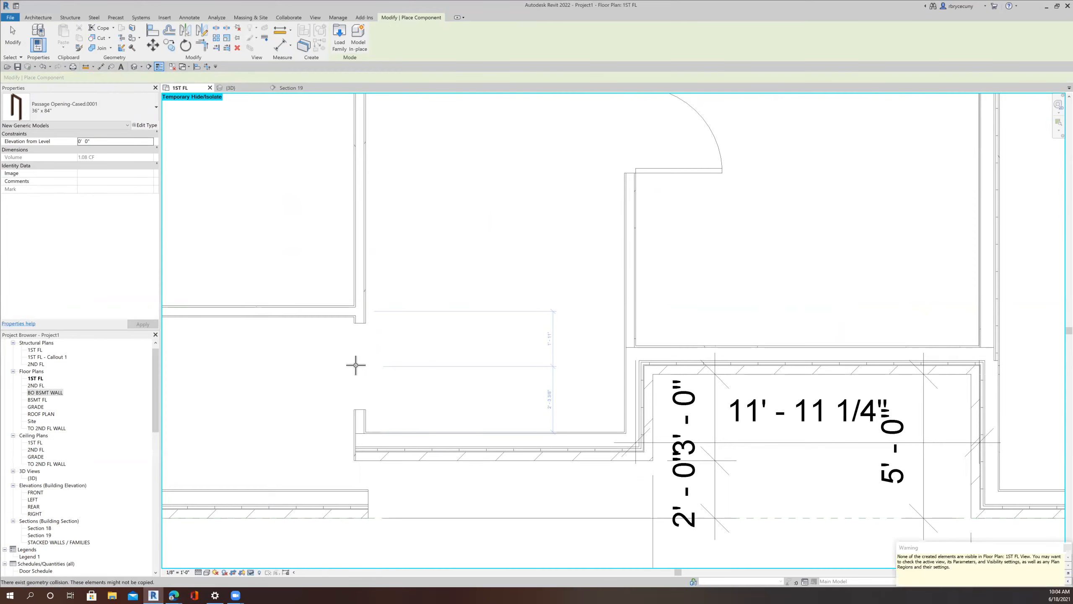
scroll(356, 365, "down", 5)
middle_click_drag(463, 367, 421, 355)
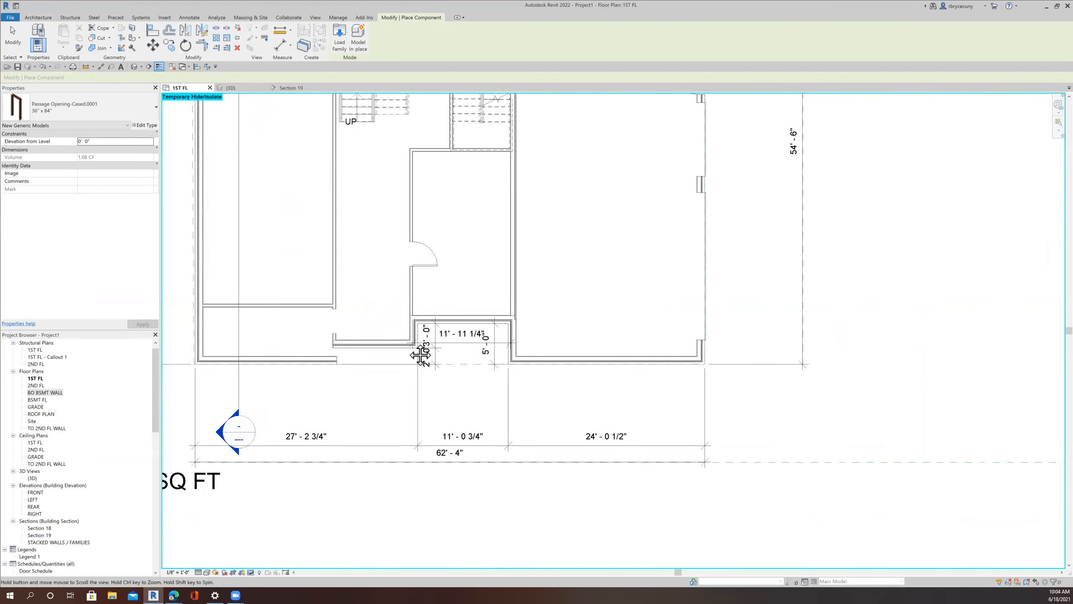
scroll(329, 312, "up", 5)
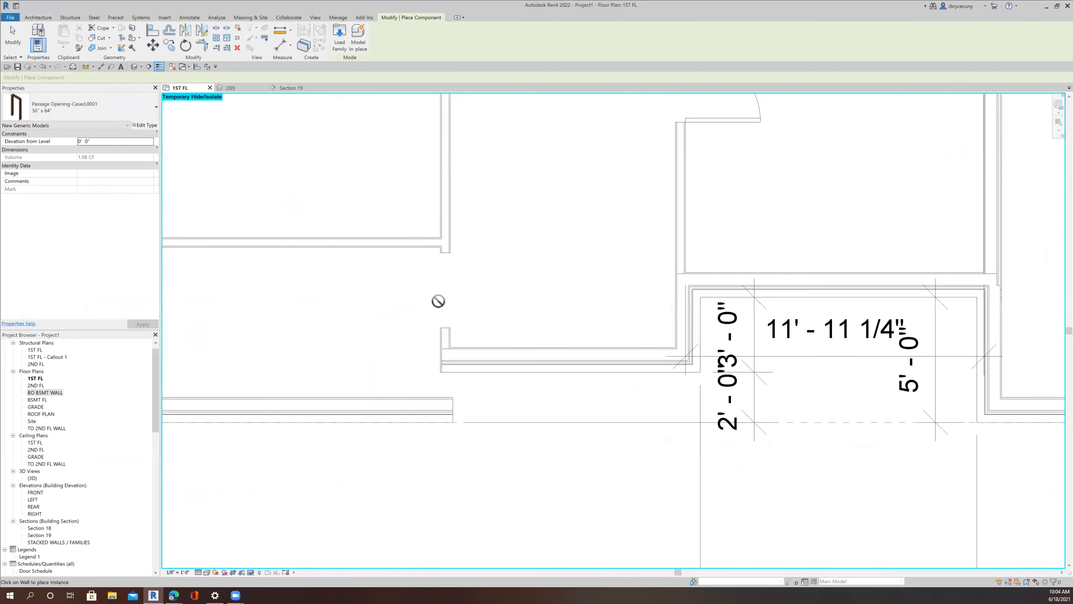
scroll(438, 301, "down", 3)
left_click(12, 40)
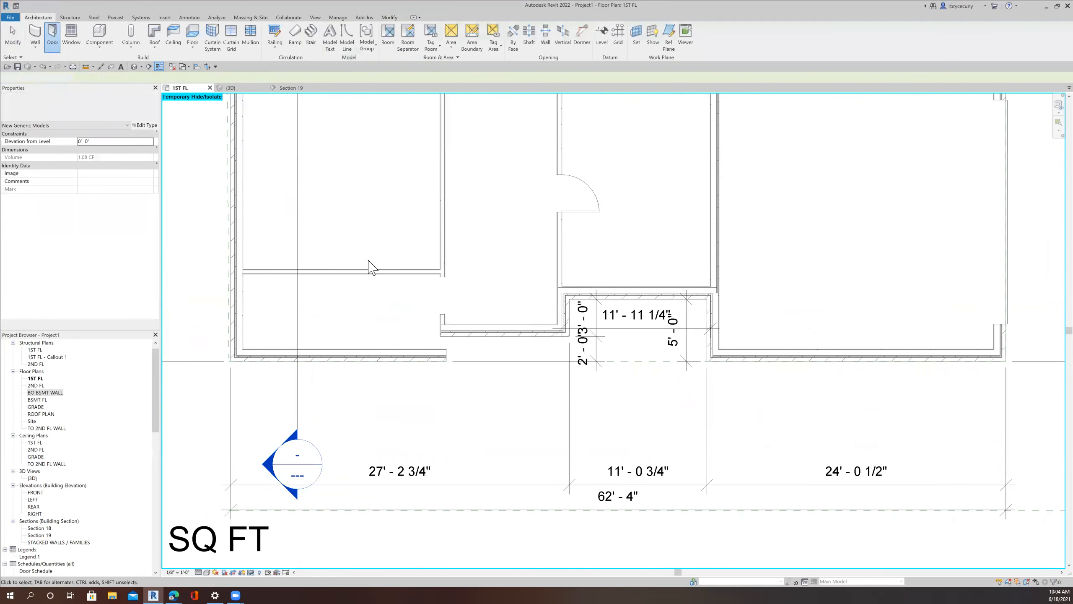
Step: Draw an L-shaped Interior 2X4 wall from the stub beside the cased opening, about 6' - 1" into the narrow front room, turning toward its rear wall
scroll(422, 304, "up", 2)
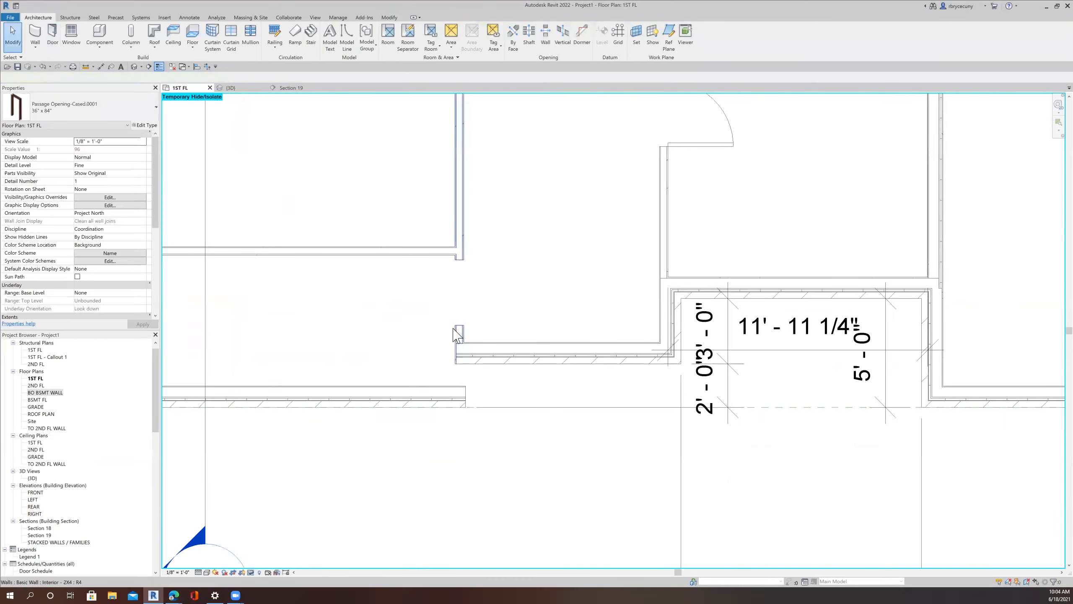
right_click(462, 330)
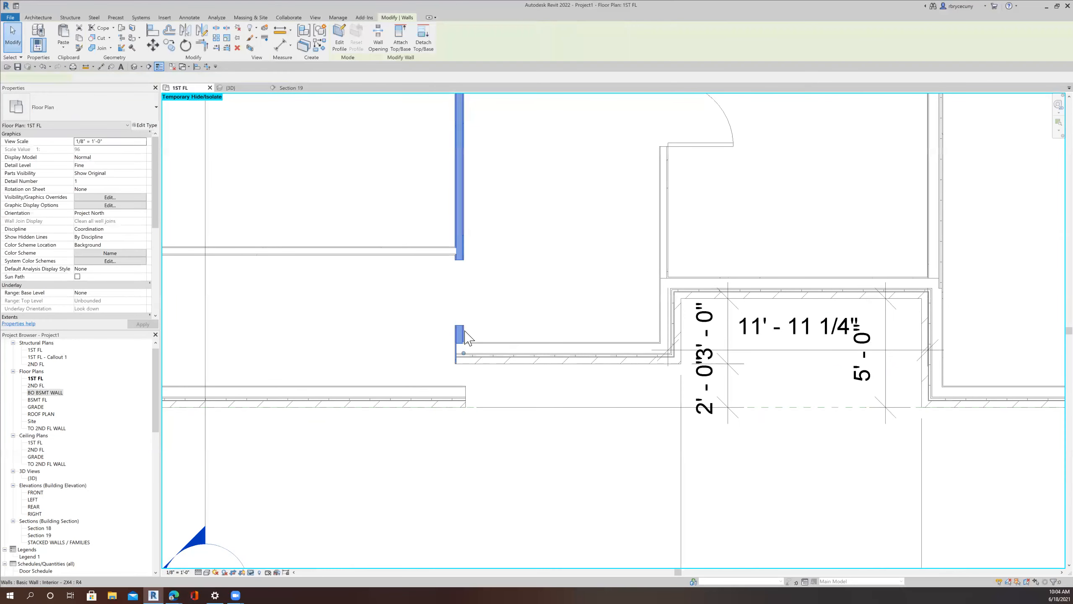
left_click(501, 400)
left_click(455, 334)
left_click(323, 334)
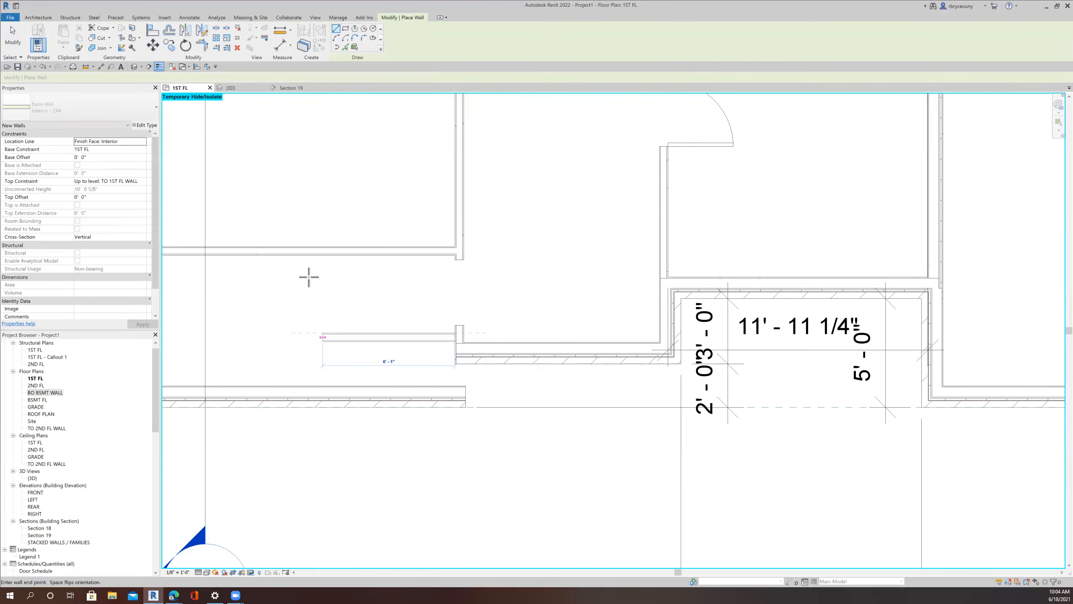
left_click(319, 274)
key("Escape")
key("Escape")
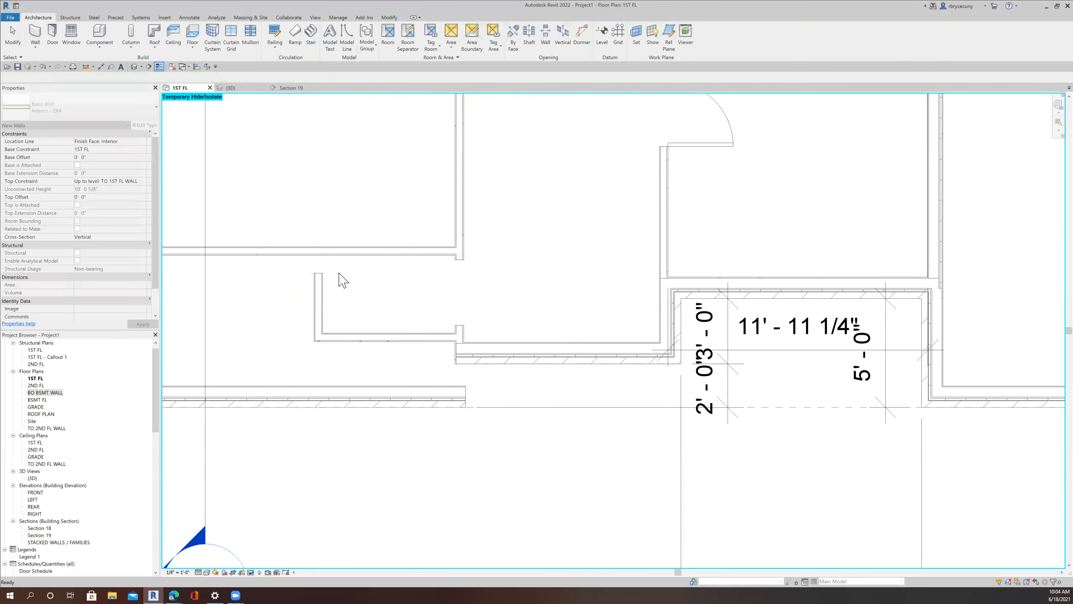
Step: Extend the short leg of the new interior wall at both ends to meet the room's rear wall and the front exterior wall
scroll(334, 288, "down", 3)
scroll(331, 281, "up", 2)
left_click(332, 279)
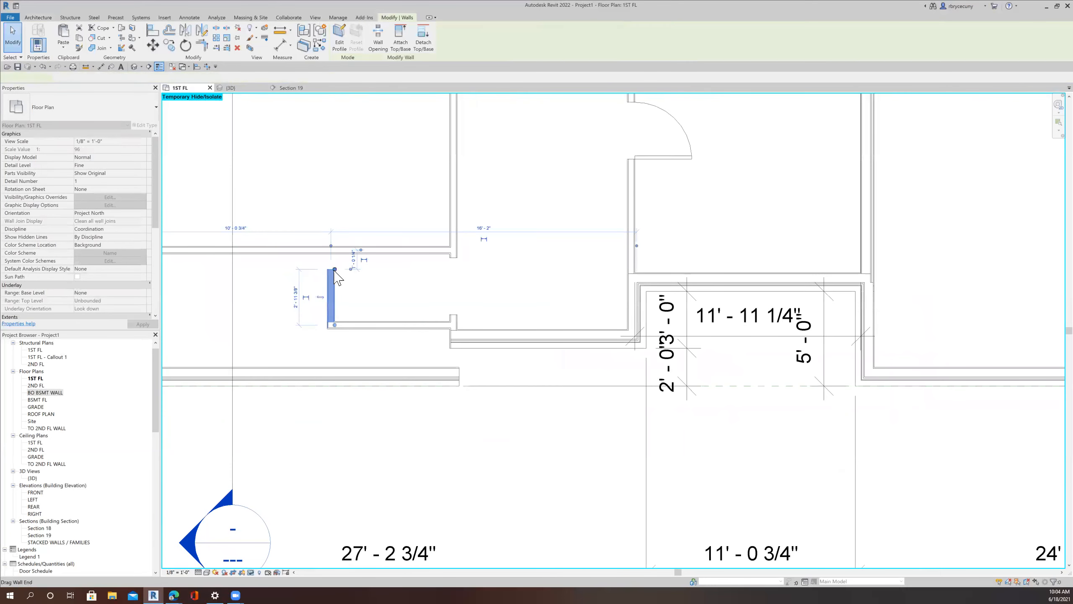
left_click_drag(334, 269, 334, 249)
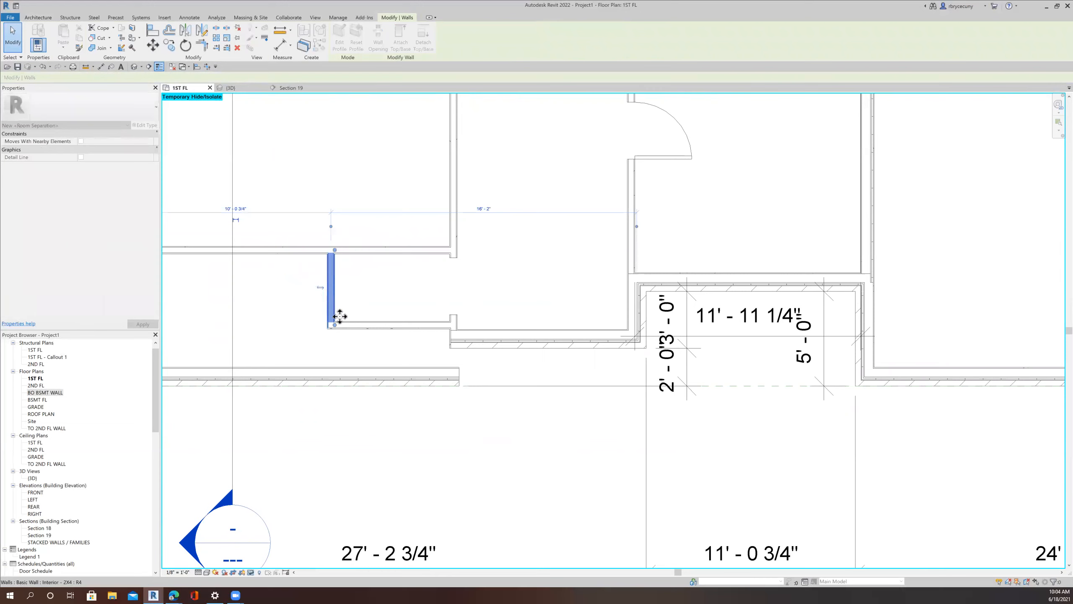
left_click_drag(337, 324, 337, 371)
middle_click_drag(412, 350, 341, 335)
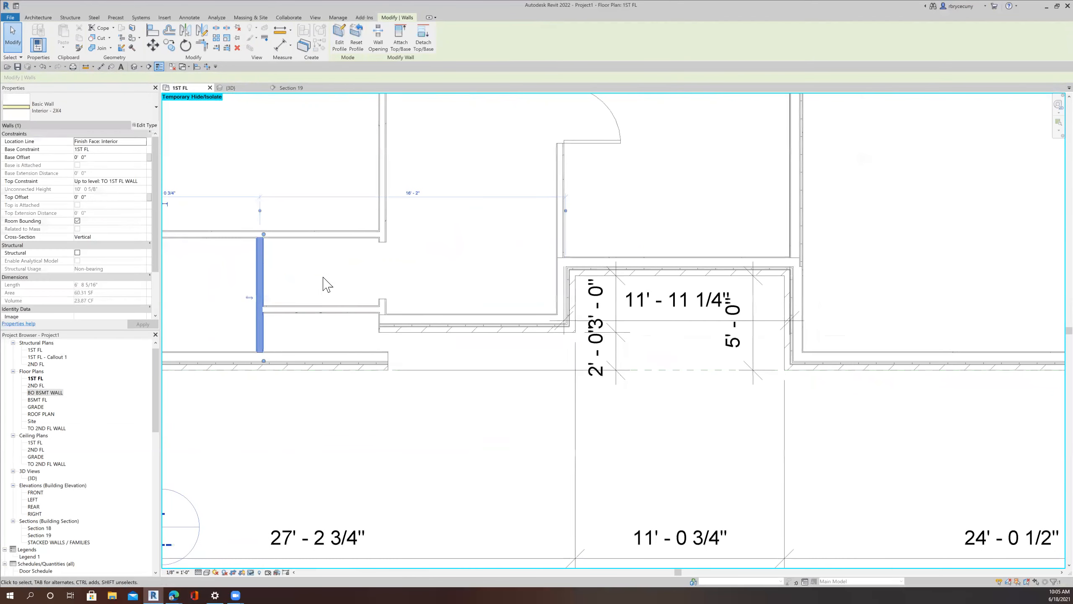
Step: Add an aligned dimension between the long leg of the new interior wall and the inside face of the front exterior wall
left_click(102, 67)
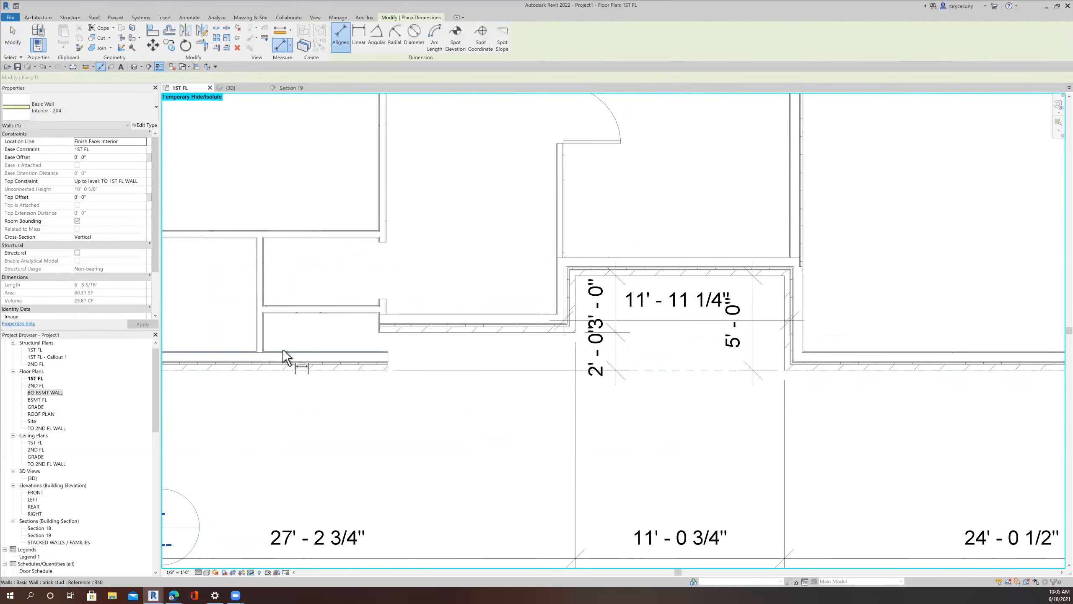
left_click(289, 313)
left_click(291, 352)
left_click(300, 334)
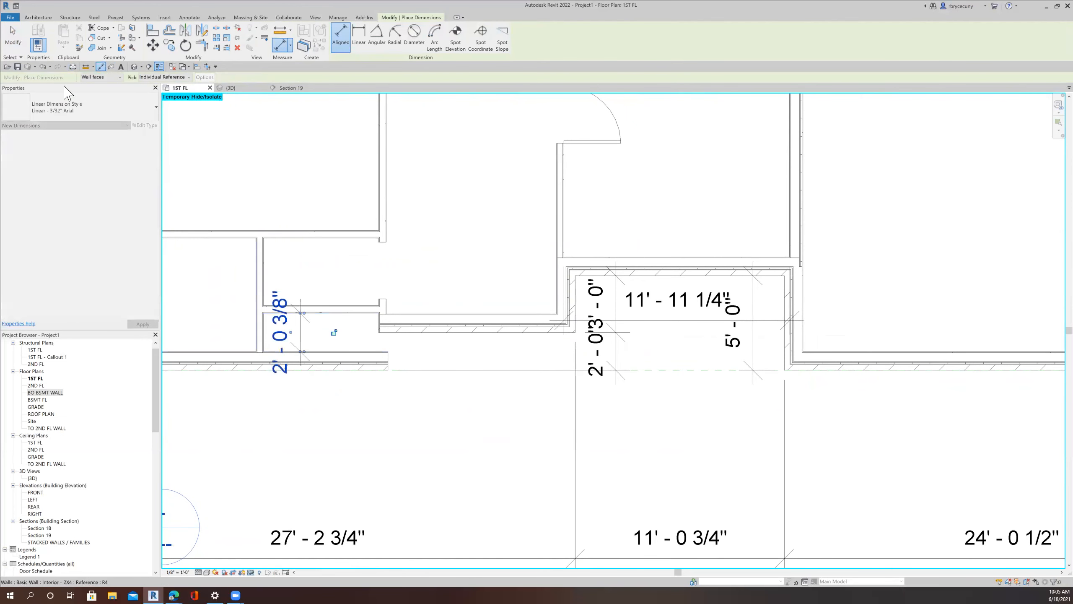
key("Escape")
key("Escape")
Step: Set the clear distance between the long interior wall and the front exterior wall to 2' - 0"
left_click(298, 309)
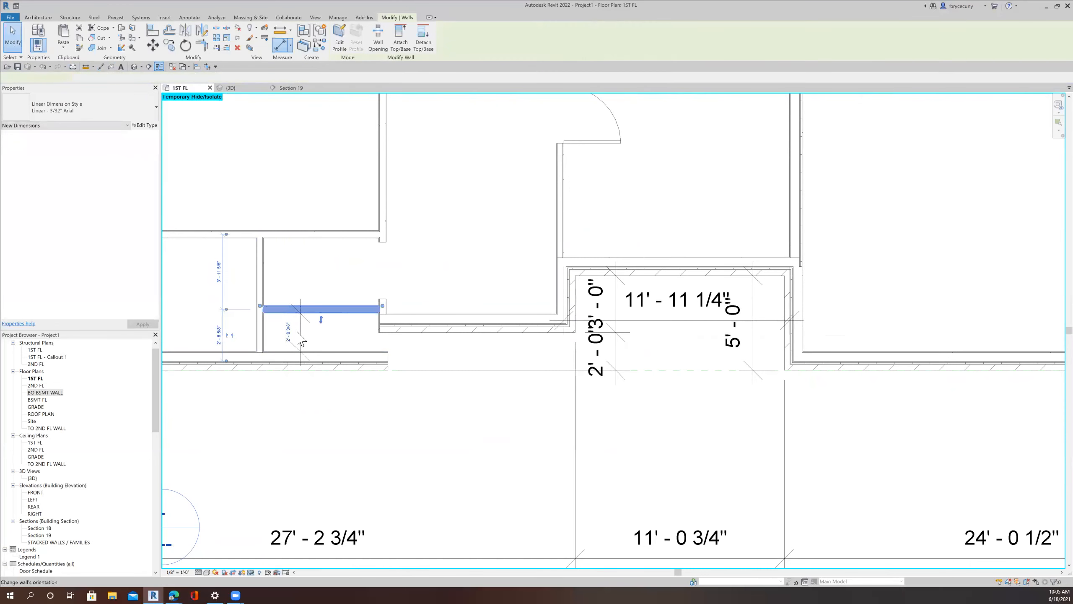
left_click(294, 331)
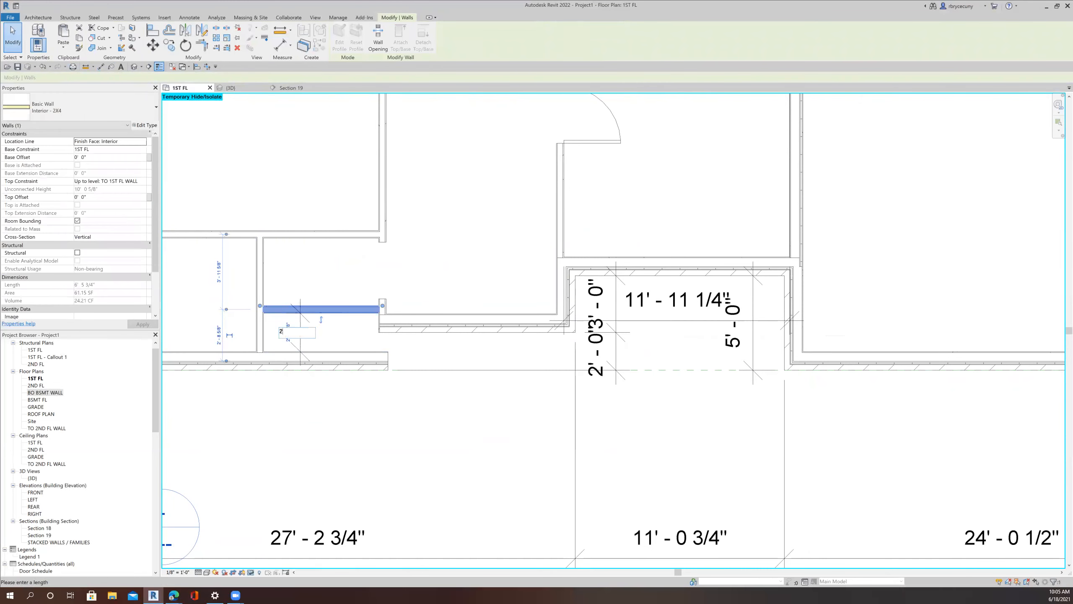
key("Return")
left_click(323, 427)
Step: Dimension the clear width between the cased-opening wall and the new cross wall
scroll(323, 428, "down", 2)
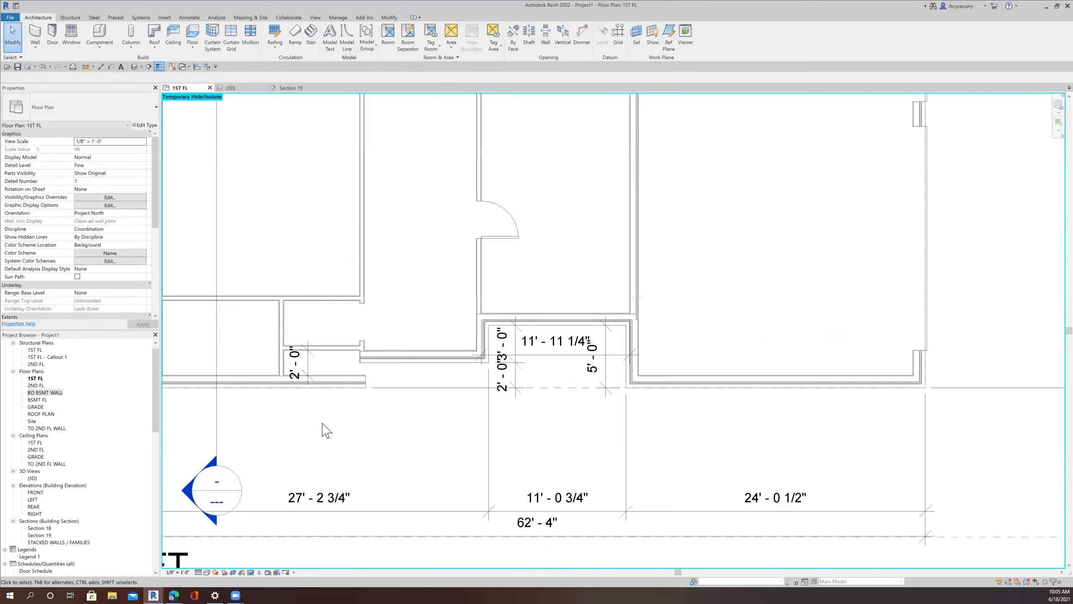
middle_click_drag(323, 427, 453, 423)
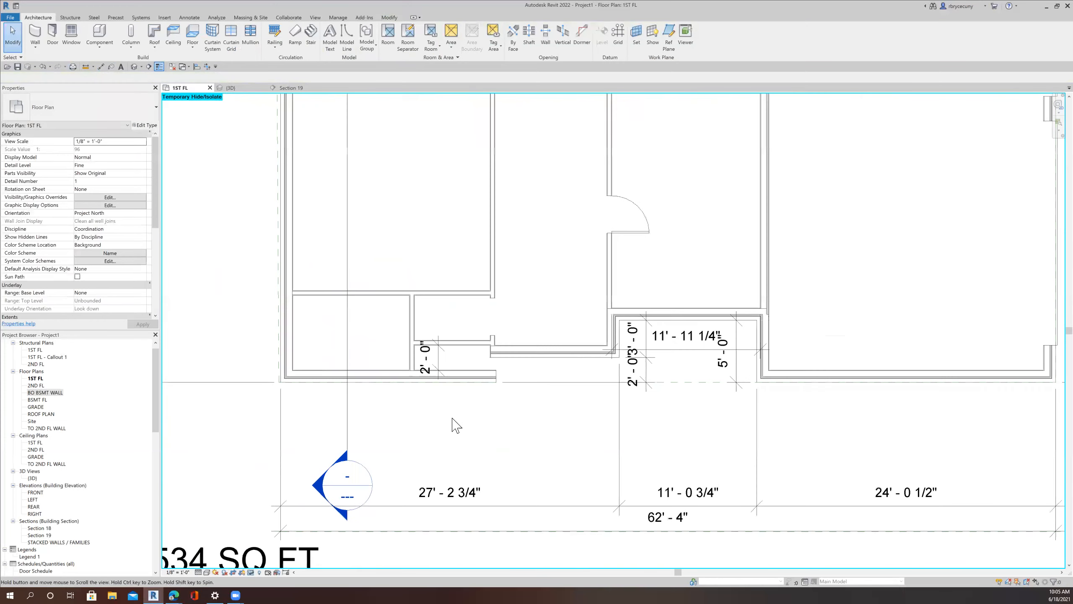
left_click(101, 67)
scroll(492, 359, "up", 5)
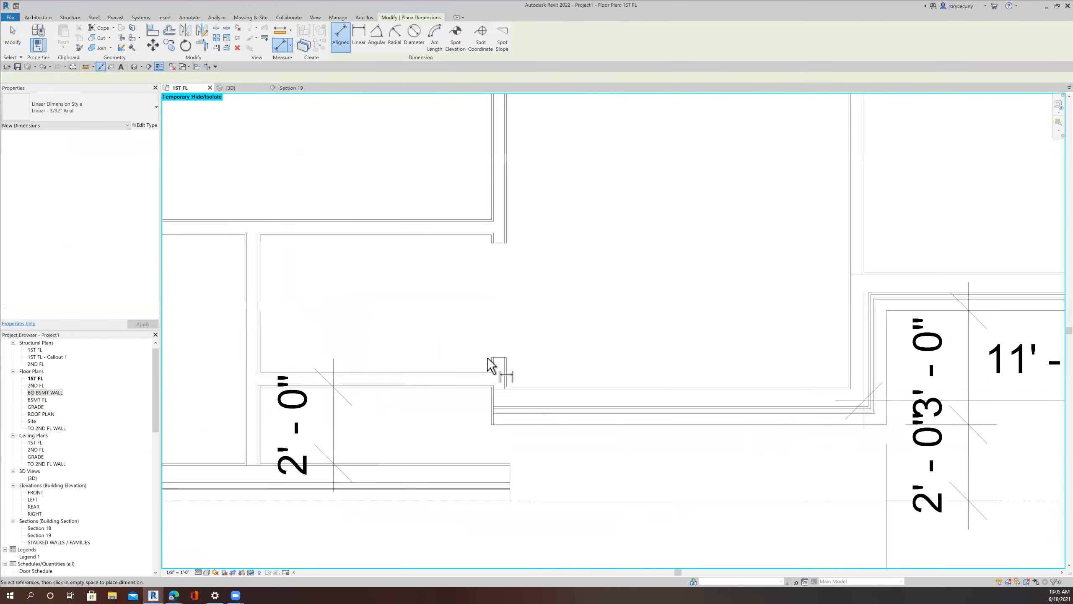
left_click(491, 364)
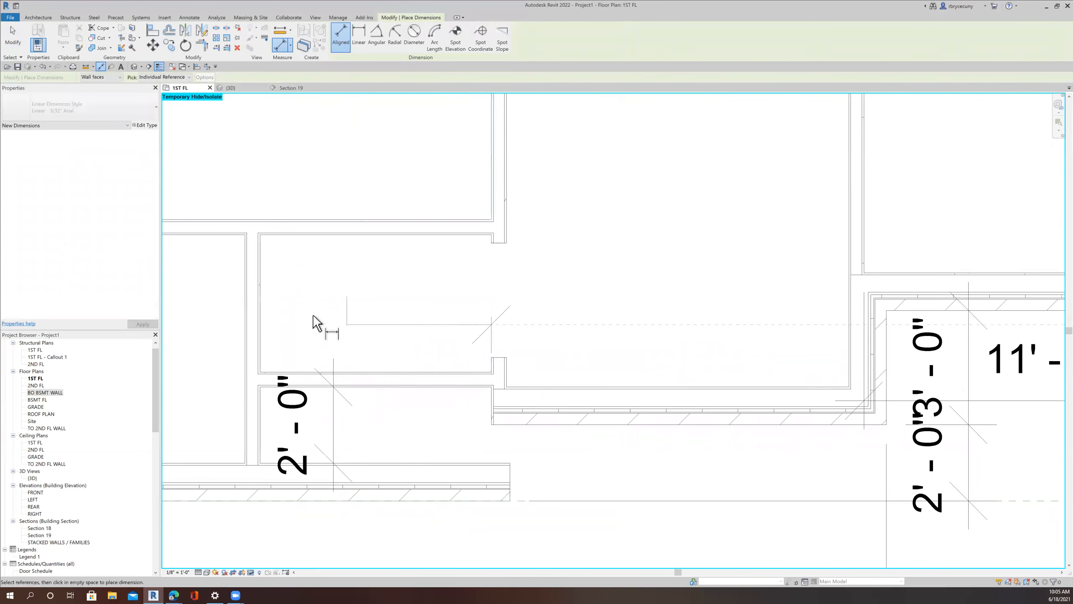
left_click(262, 359)
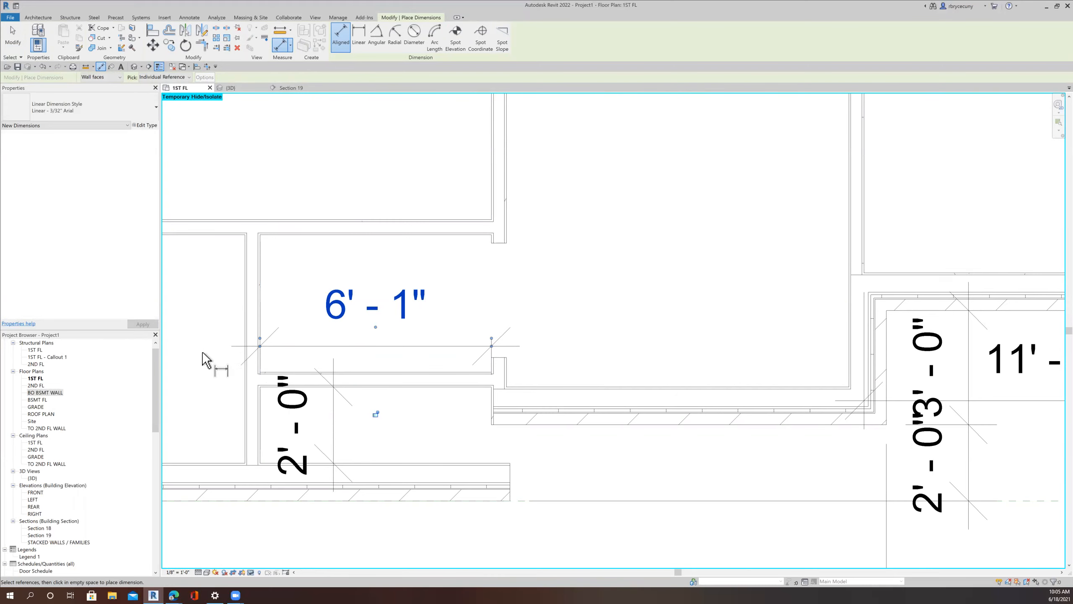
scroll(347, 401, "down", 3)
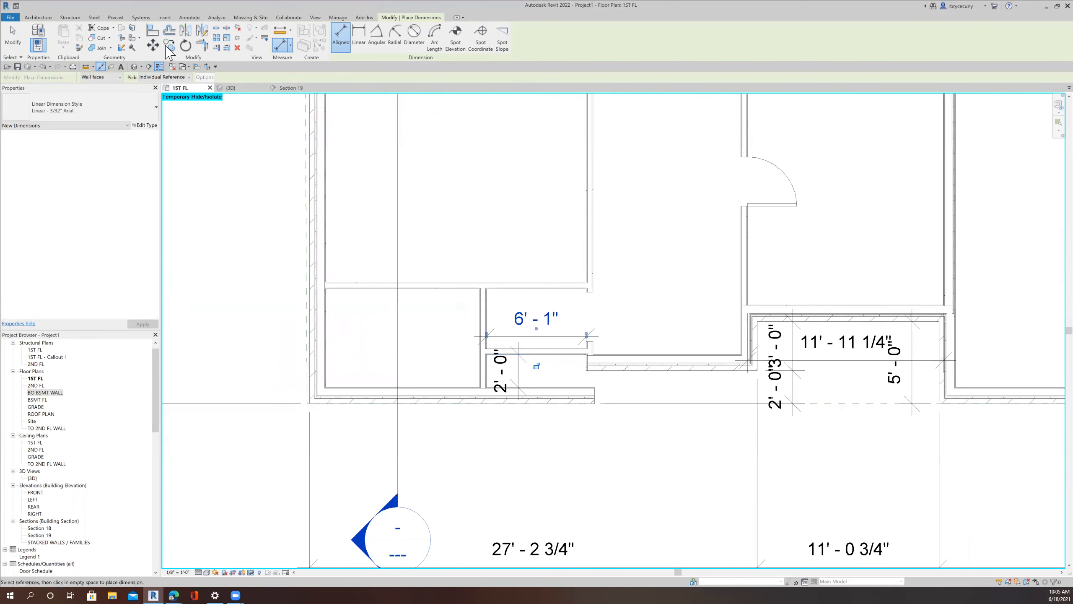
left_click(429, 262)
key("Escape")
key("Escape")
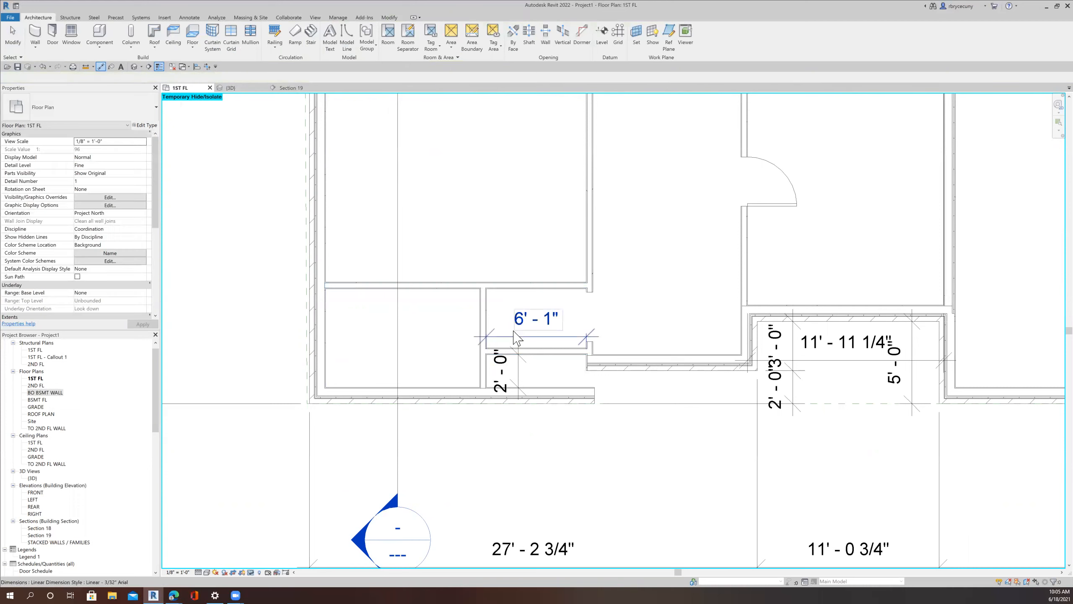
Step: Extend that dimension string to the cross wall's far face and the inside face of the exterior side wall
left_click(448, 39)
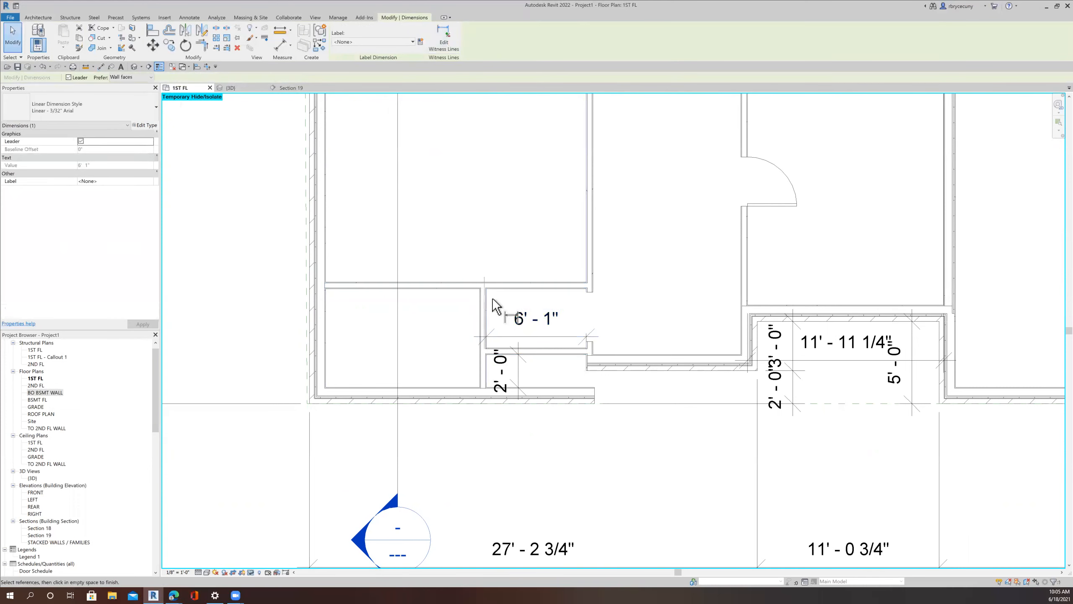
left_click(480, 359)
left_click(326, 358)
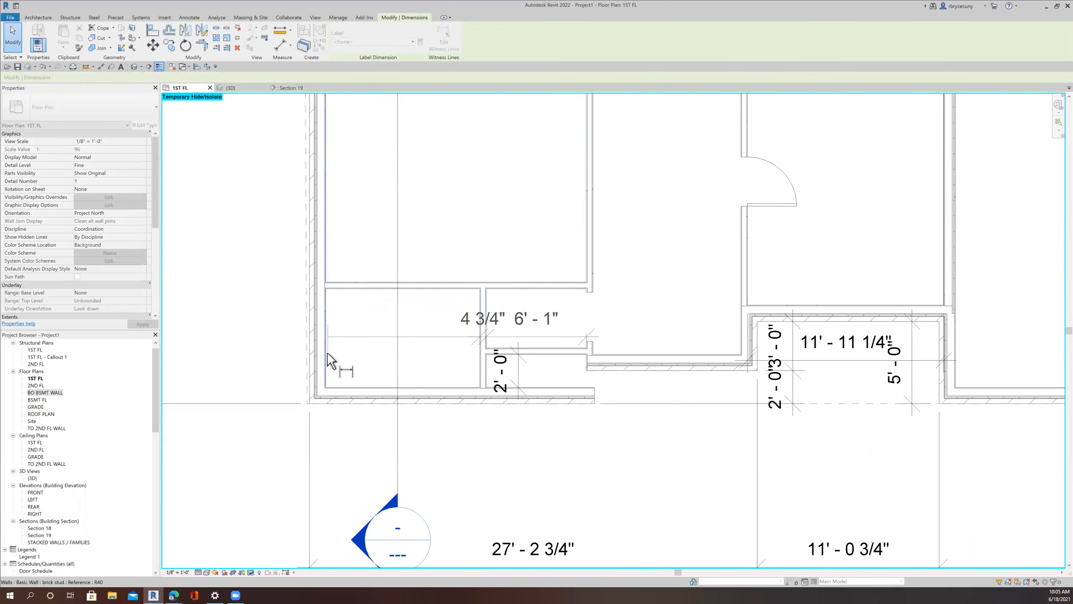
middle_click_drag(310, 395, 279, 393)
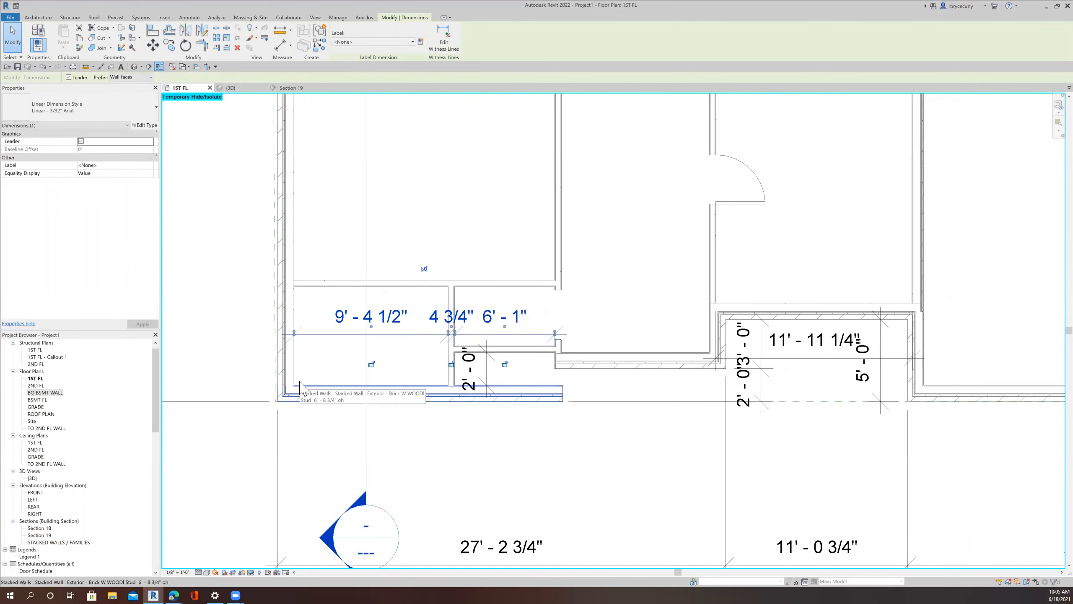
left_click(322, 406)
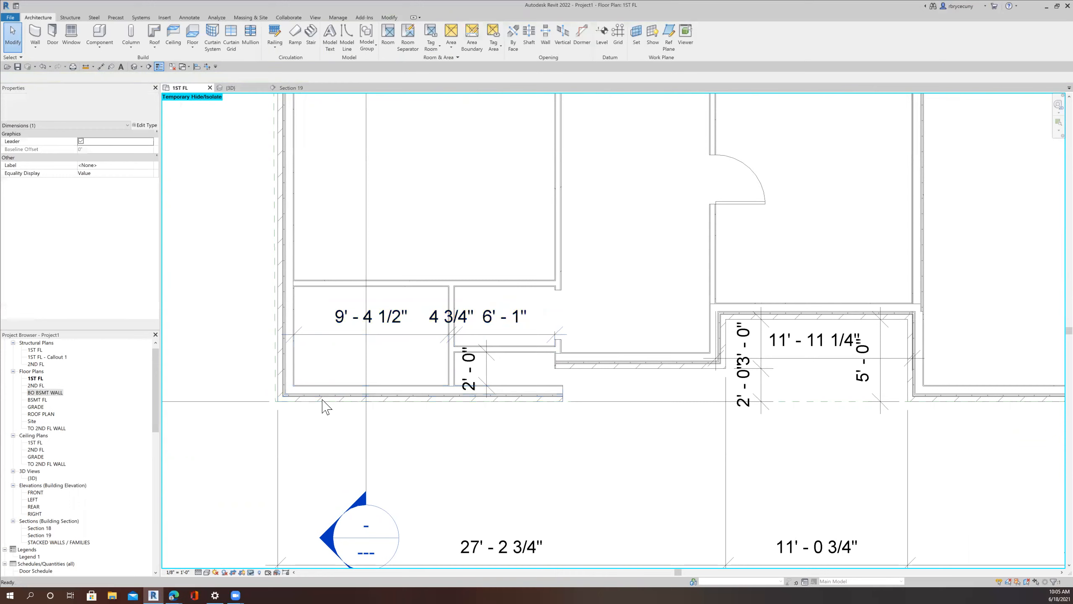
Step: Delete the dimension string across the narrow front room and the 2' - 0" dimension beside the new walls
left_click(405, 342)
key("Delete")
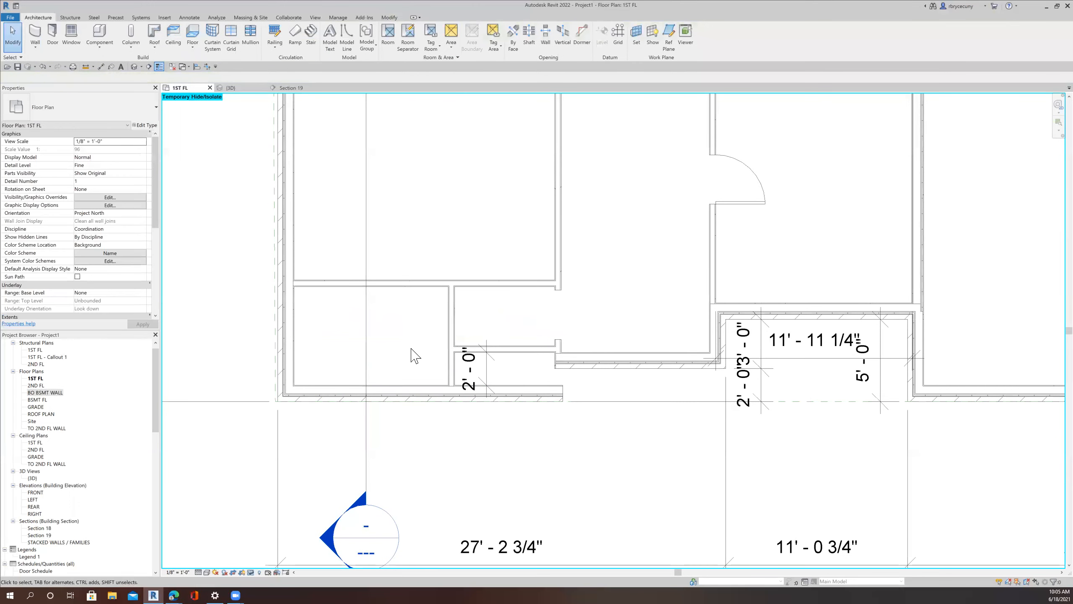
left_click(487, 369)
key("Delete")
Step: Examine the first-floor layout from the new front-room walls through the entry hall and stairs to the rear rooms
middle_click_drag(486, 376, 279, 396)
scroll(401, 406, "down", 5)
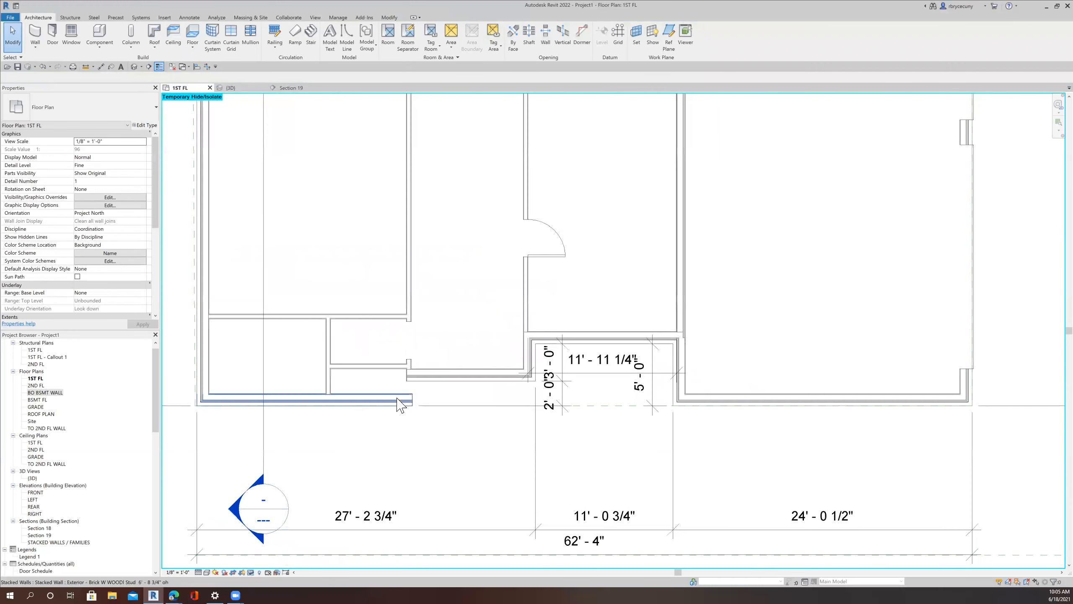
scroll(395, 395, "down", 4)
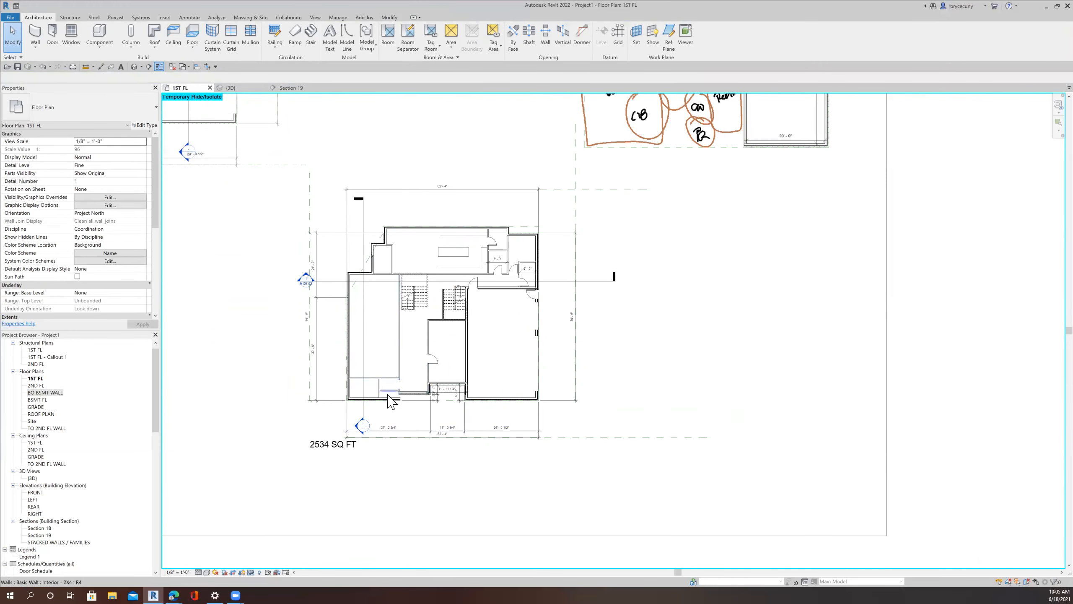
scroll(394, 406, "up", 5)
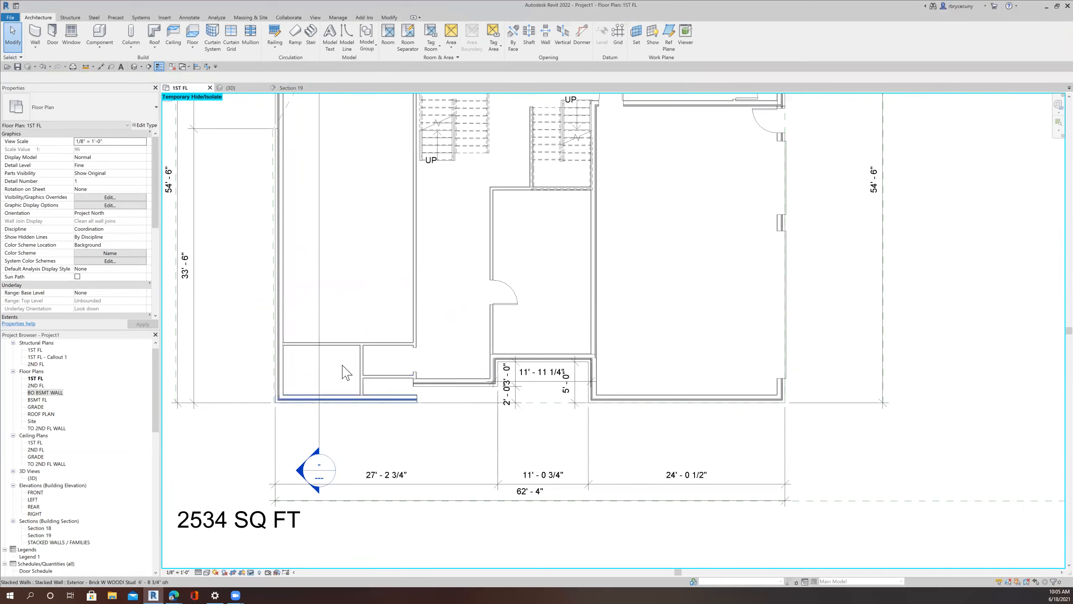
middle_click_drag(302, 405, 222, 445)
scroll(277, 398, "up", 1)
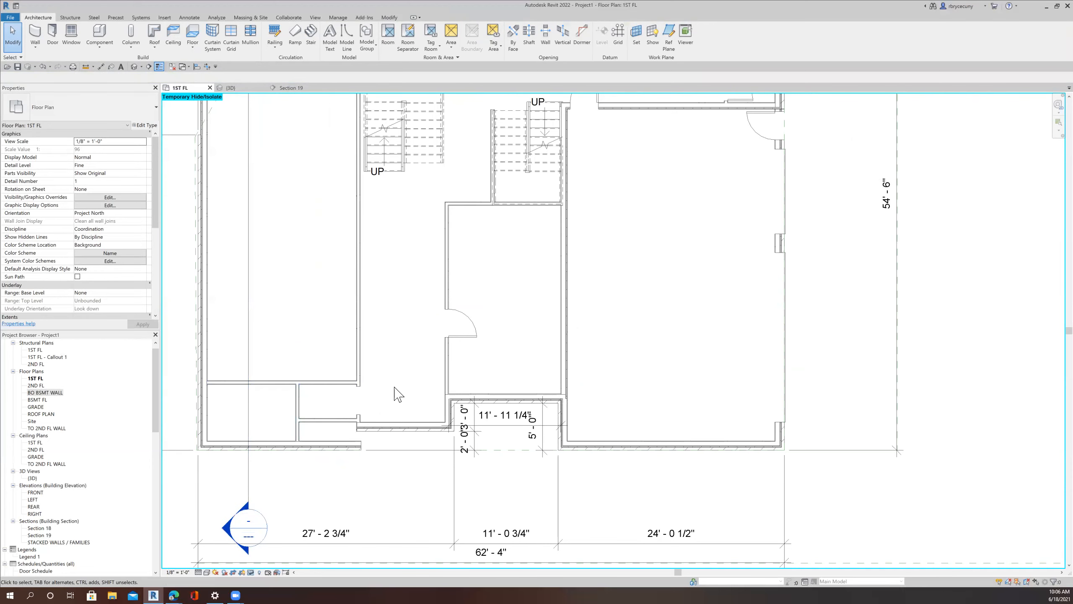
middle_click_drag(333, 407, 248, 454)
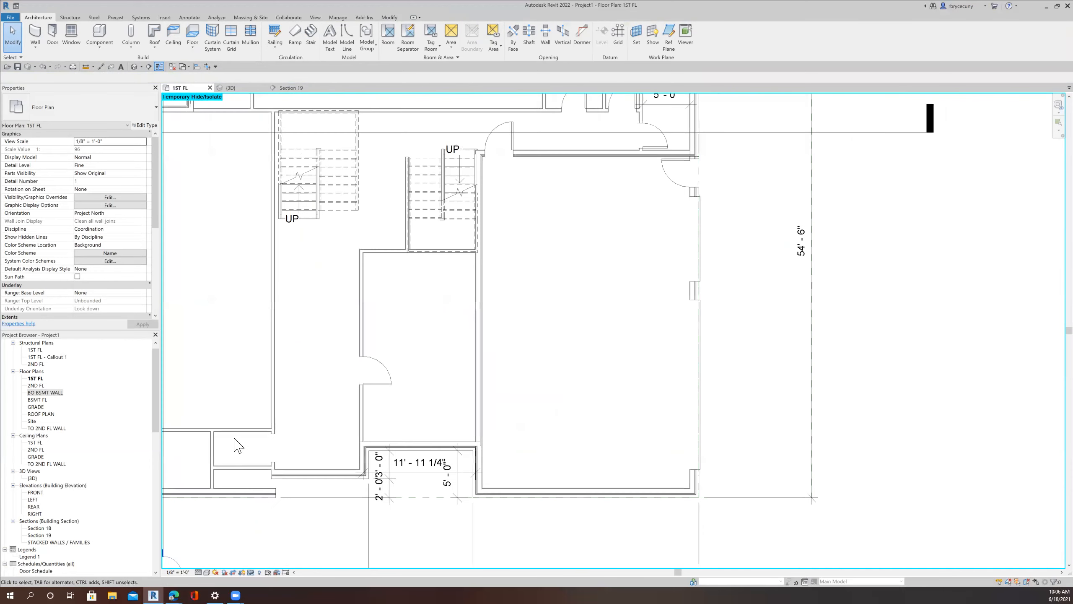
scroll(259, 457, "down", 2)
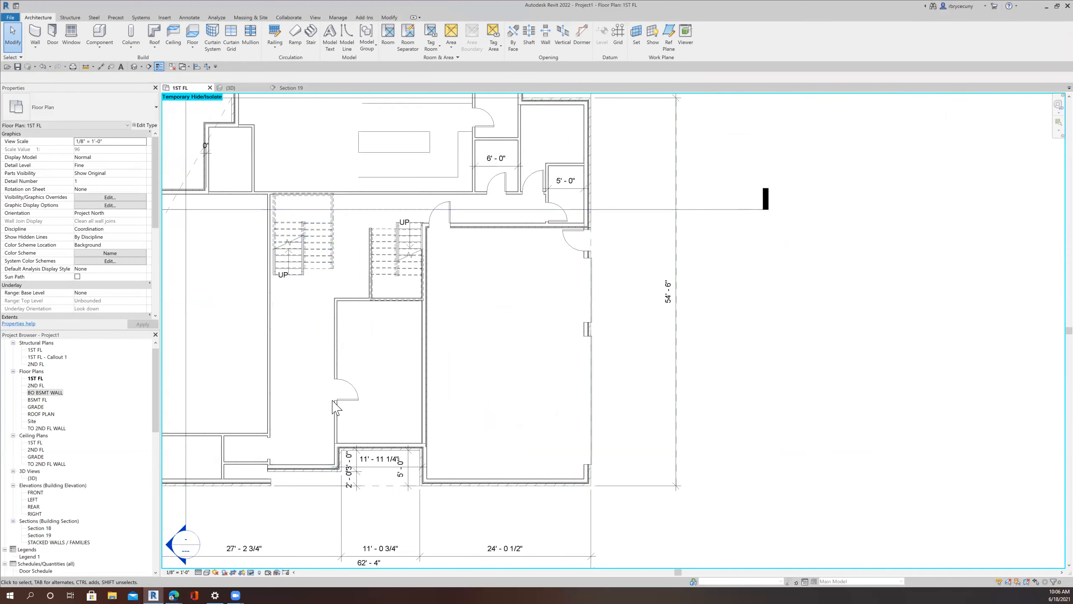
middle_click_drag(389, 396, 383, 494)
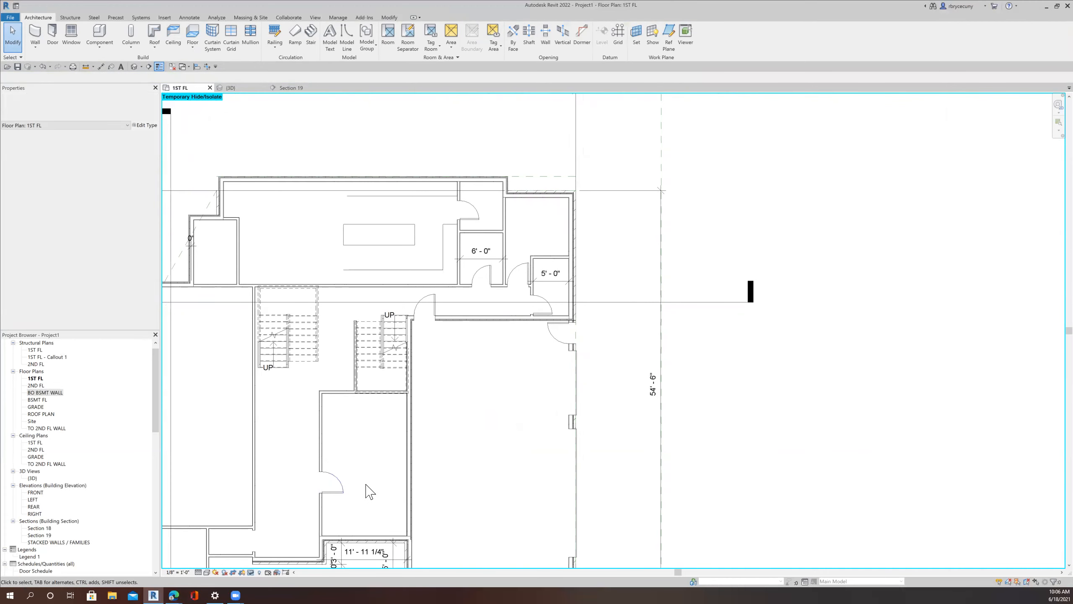
middle_click_drag(361, 492, 402, 455)
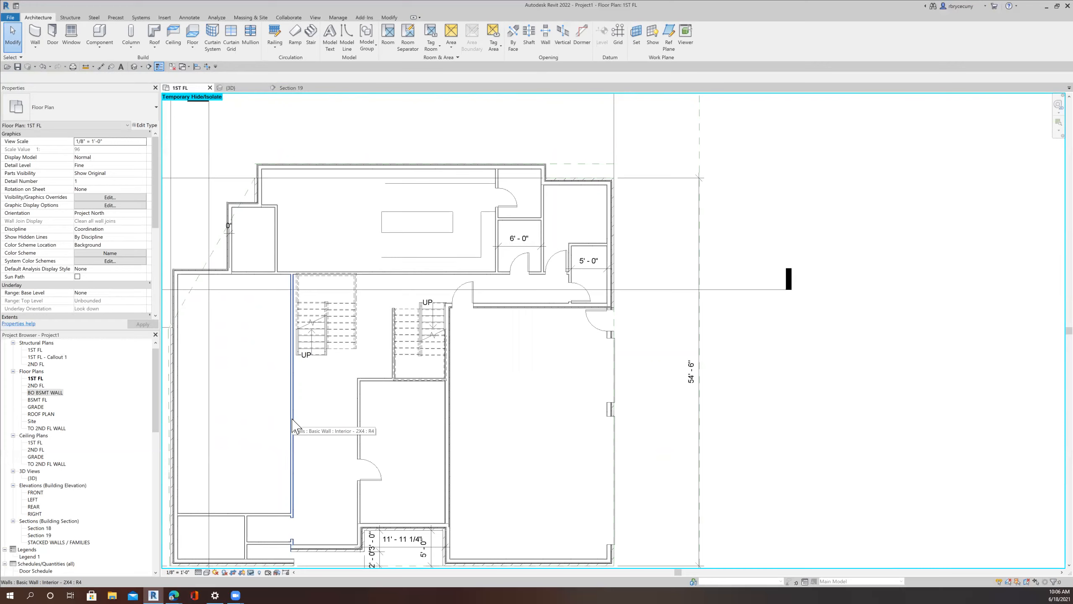
Step: Measure the length of the entry hall from the foot of the main stair toward the front wall
left_click(85, 67)
left_click(320, 354)
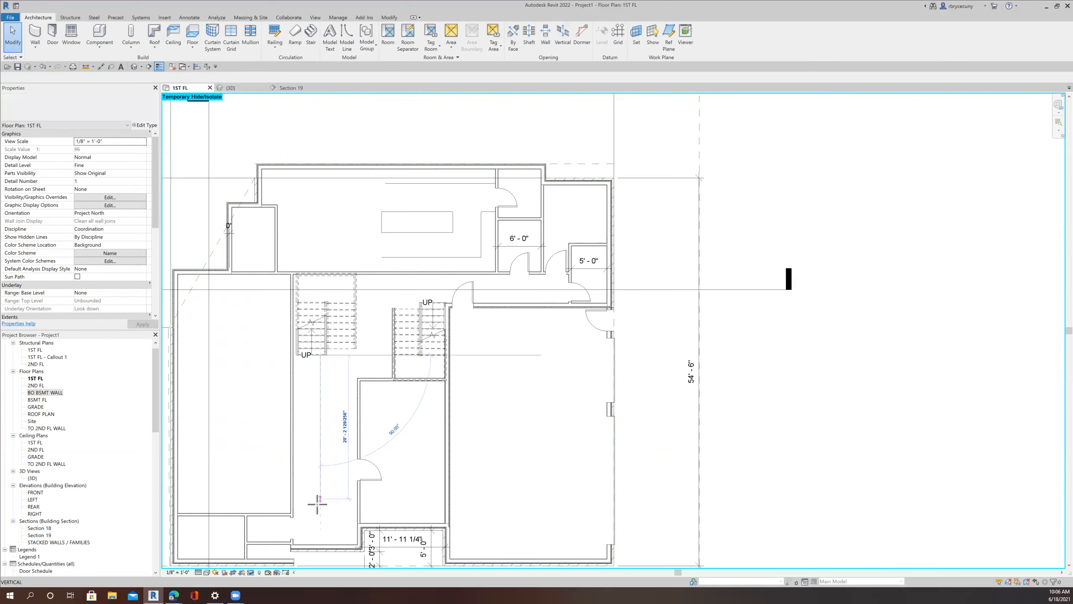
key("Escape")
key("Escape")
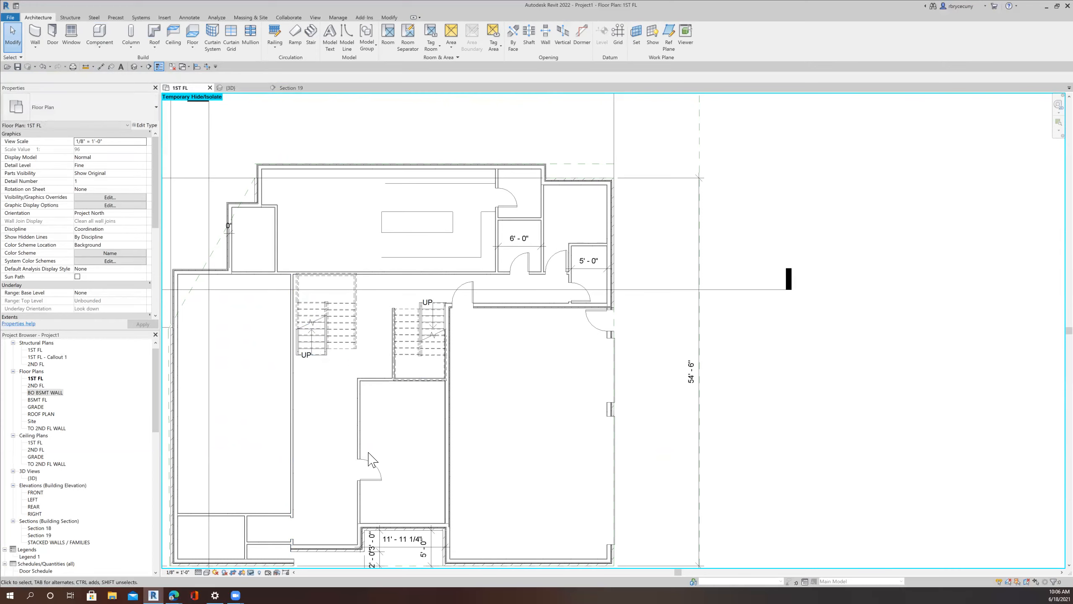
Step: Duplicate the 36" x 84" Passage Opening-Cased component type as a new type named 20' x 84"
left_click(100, 34)
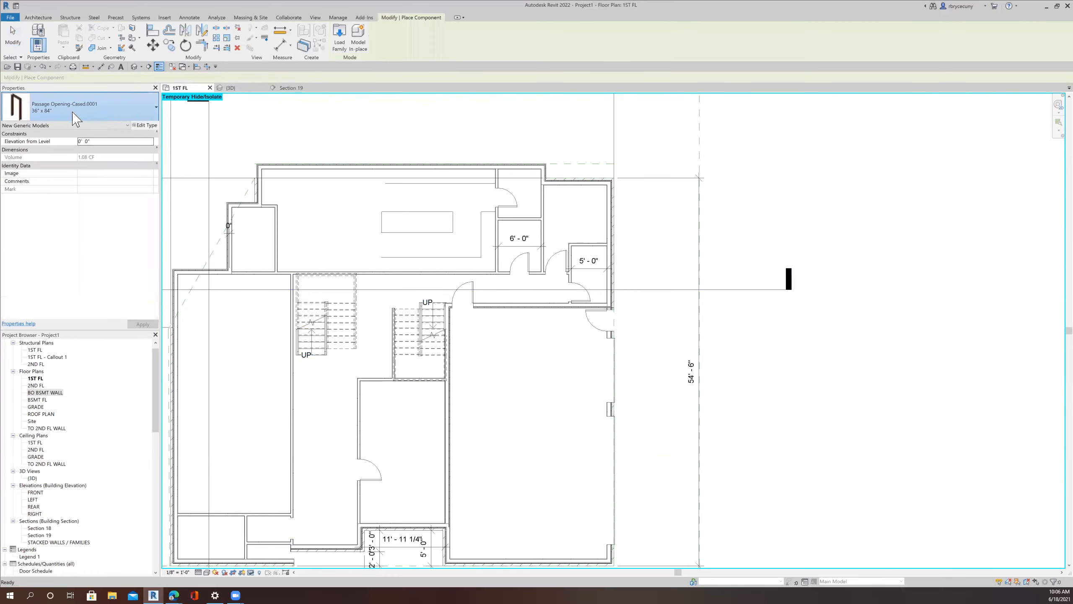
left_click(75, 110)
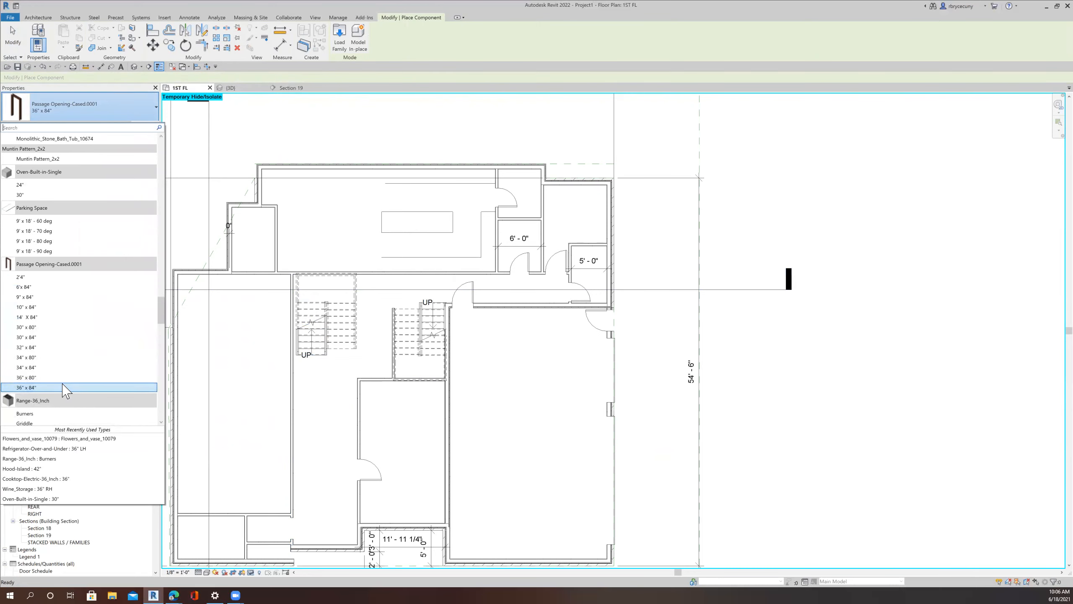
left_click(132, 120)
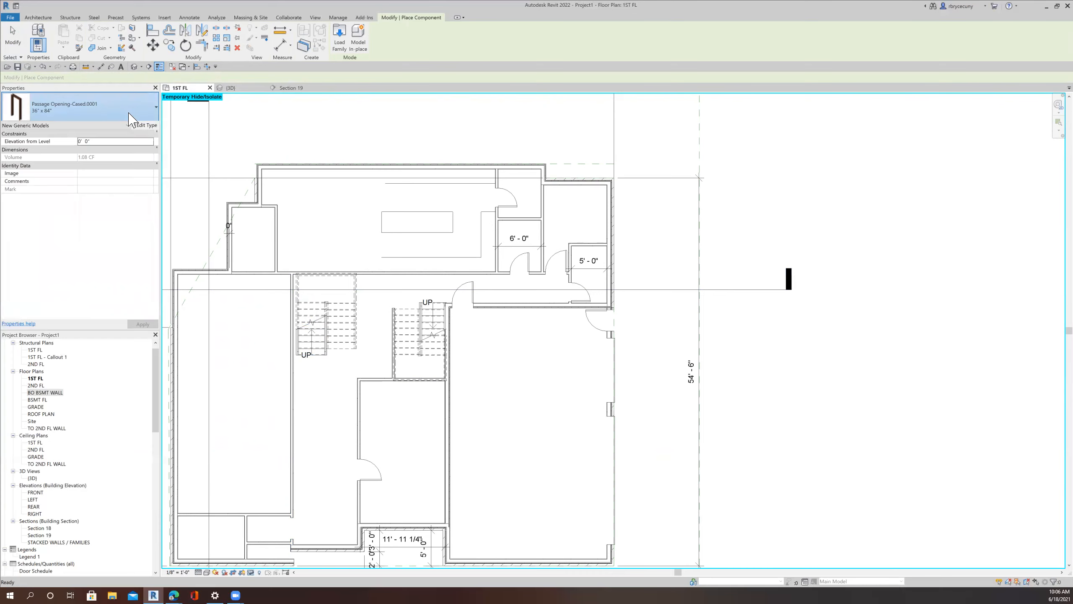
left_click(139, 124)
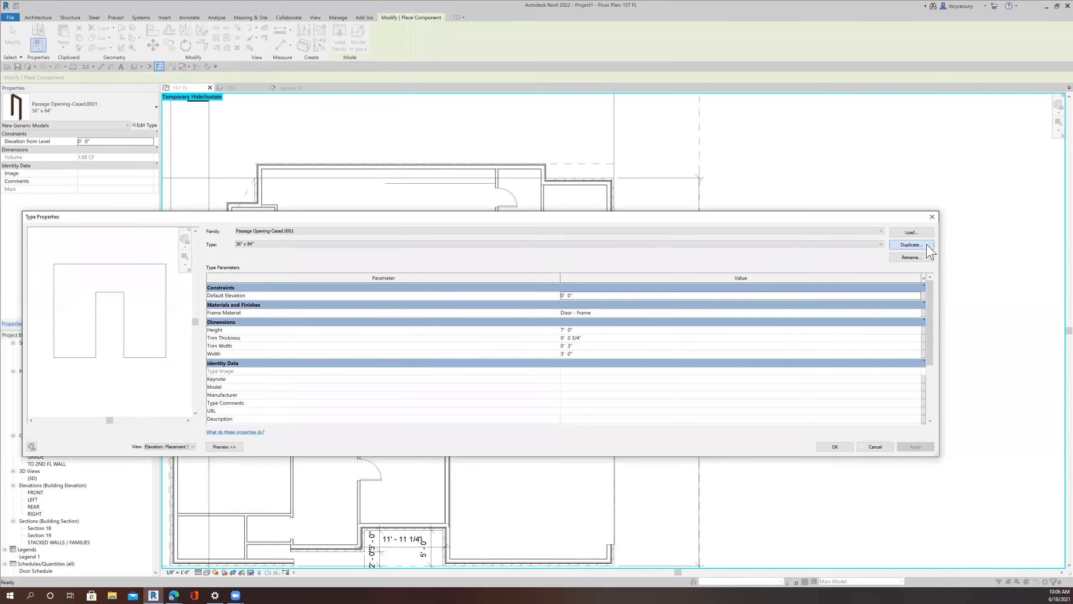
left_click(911, 244)
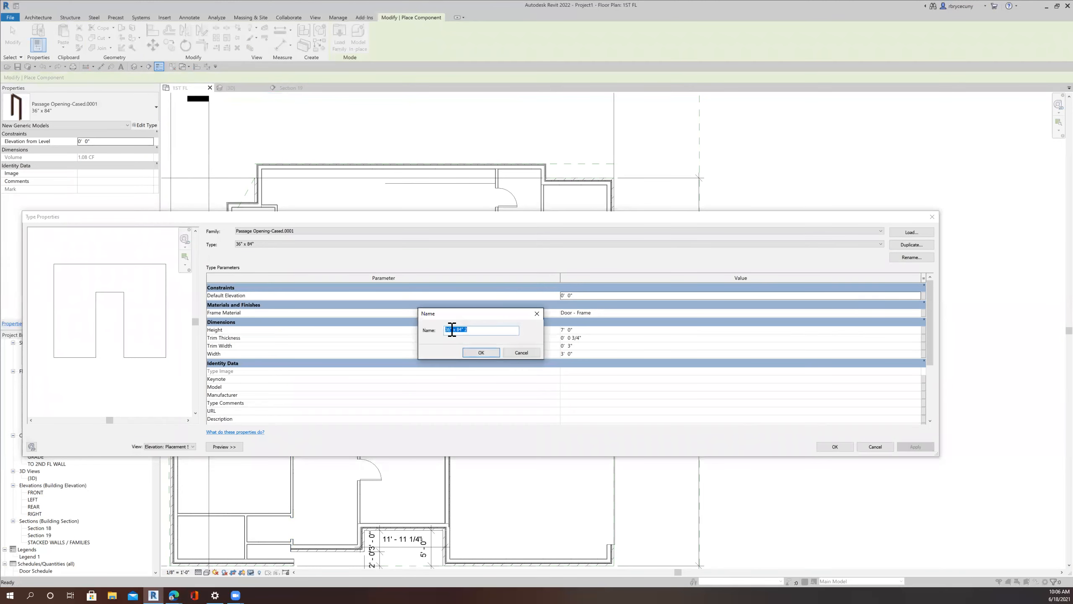
left_click_drag(450, 331, 439, 336)
type("20'")
left_click(483, 353)
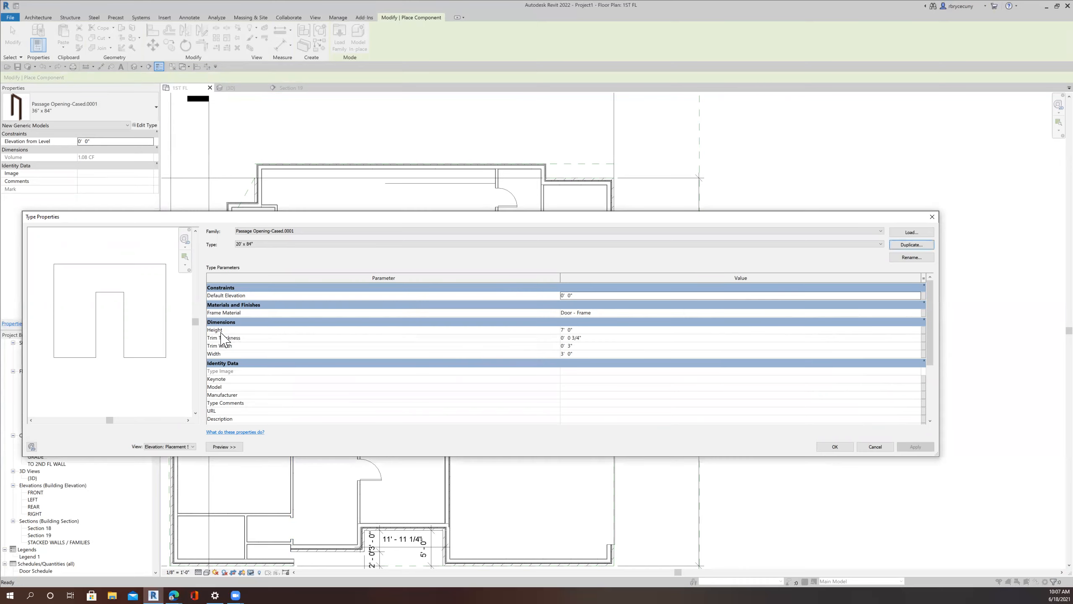
Step: Set the new opening type's width to 20' and place it in the long interior wall between the entry hall and the large room
left_click(589, 354)
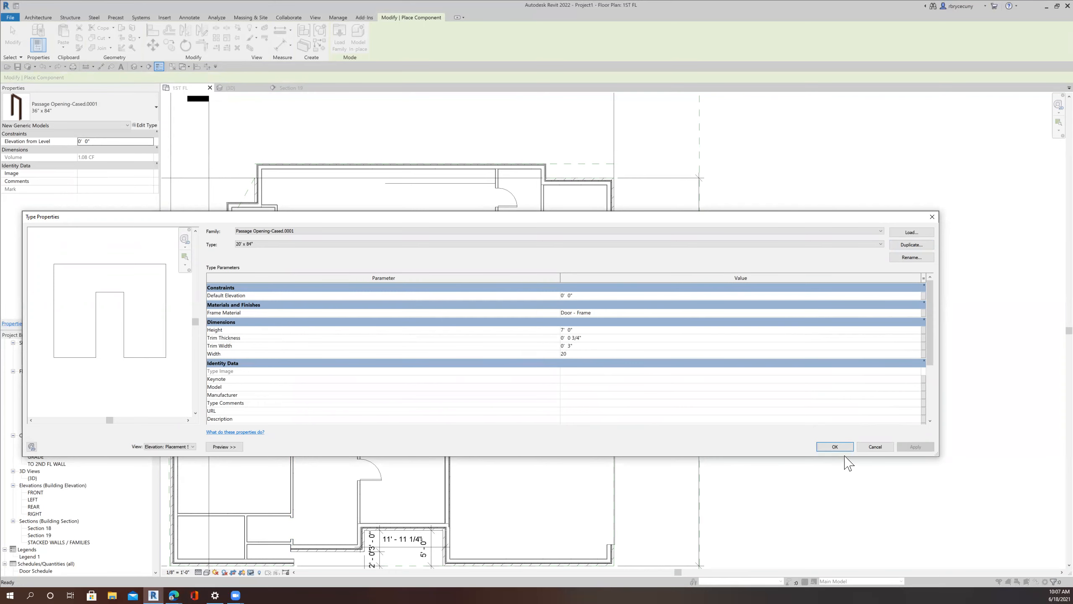
left_click(835, 447)
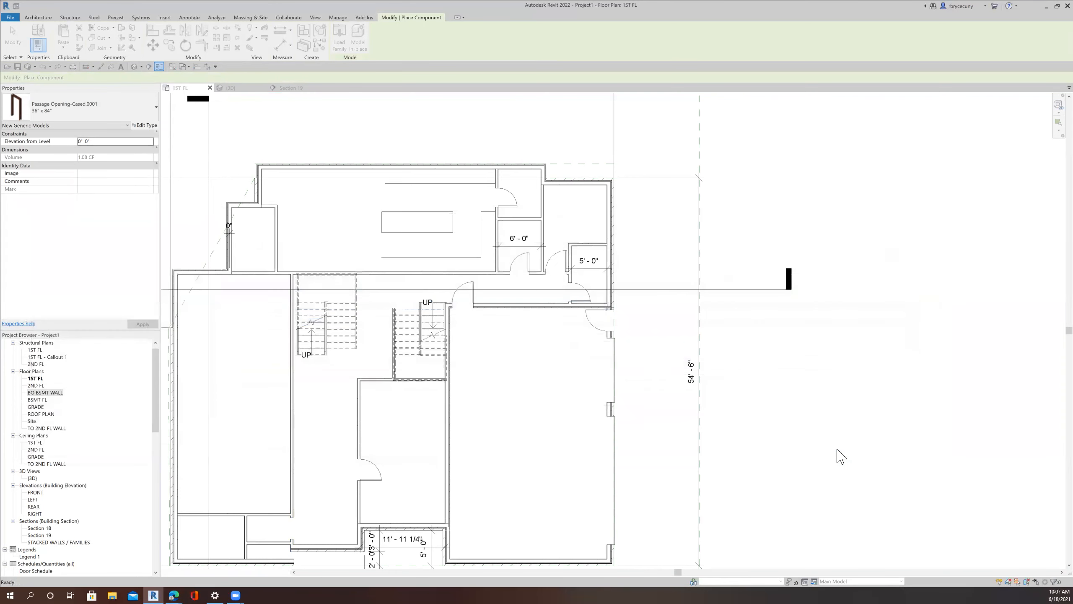
left_click(291, 405)
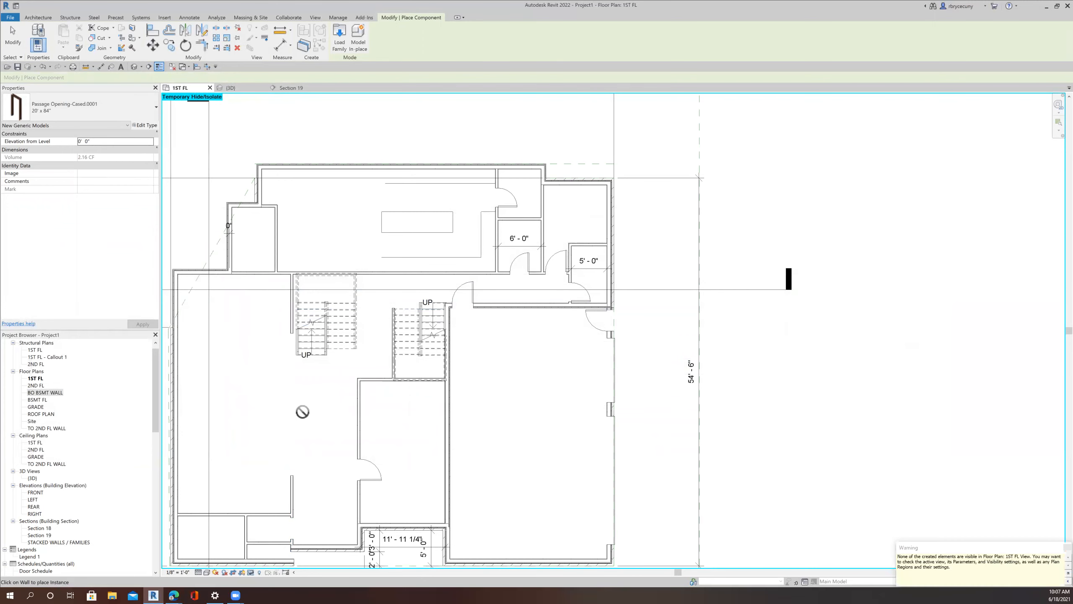
key("Escape")
key("Escape")
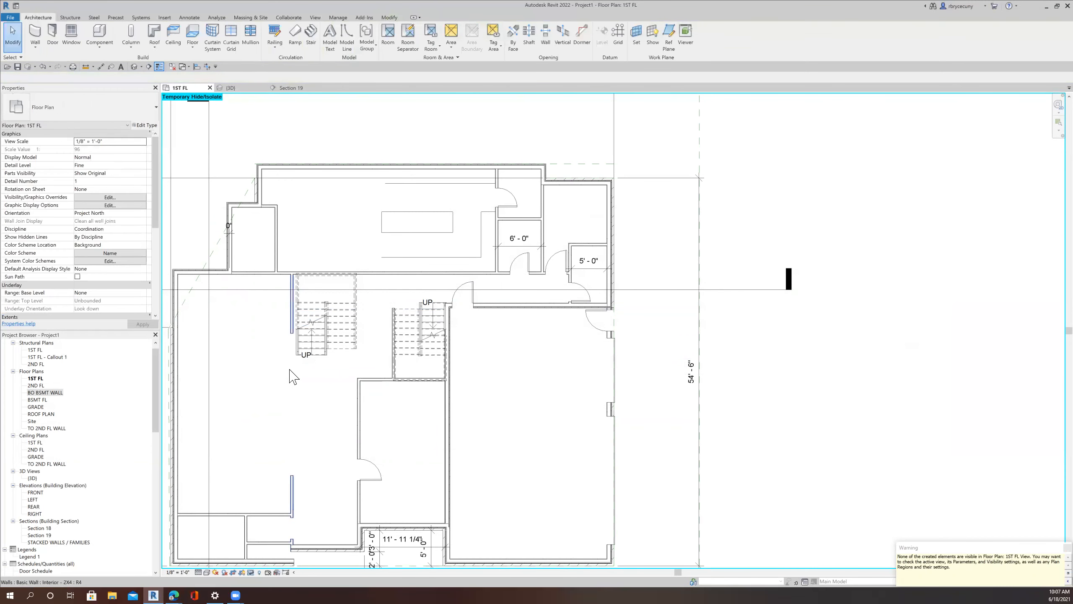
left_click(290, 370)
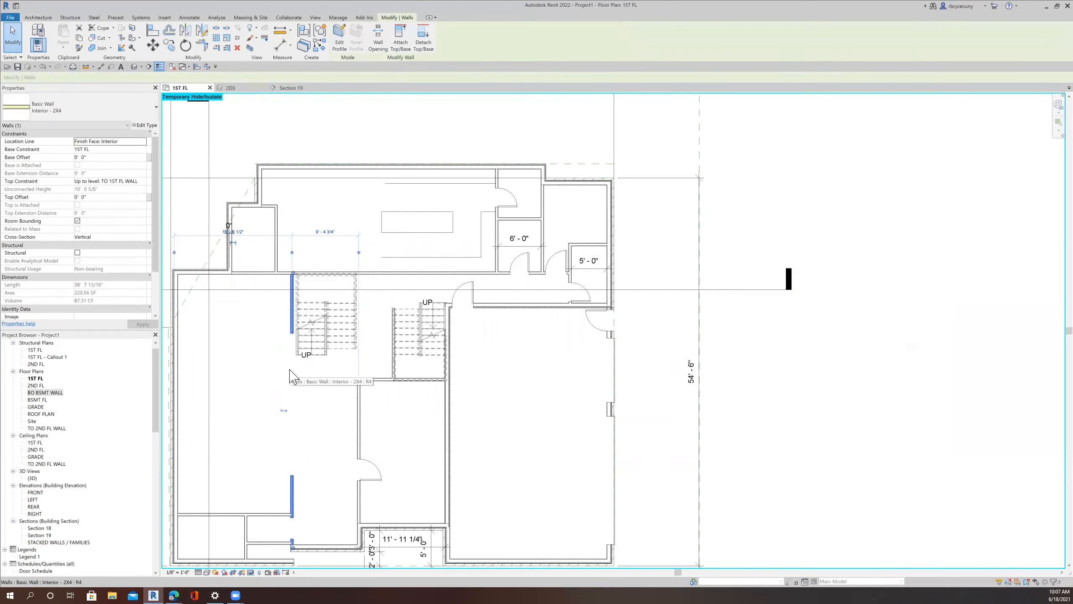
key("Escape")
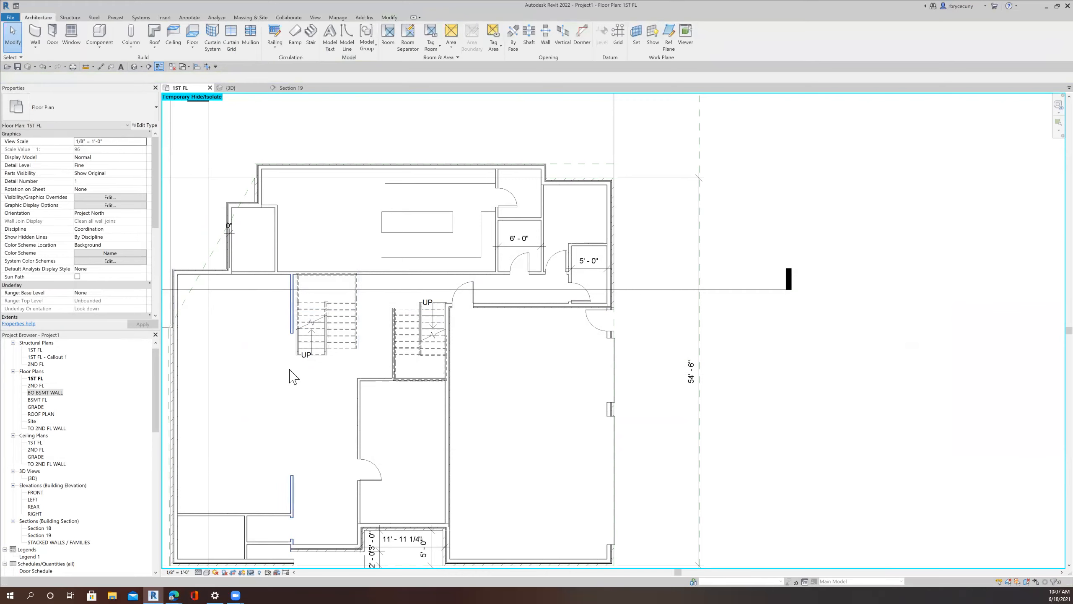
Step: Turn on the Detail Items category in the 1ST FL plan's visibility overrides and select the filled region covering the house
key("v")
key("v")
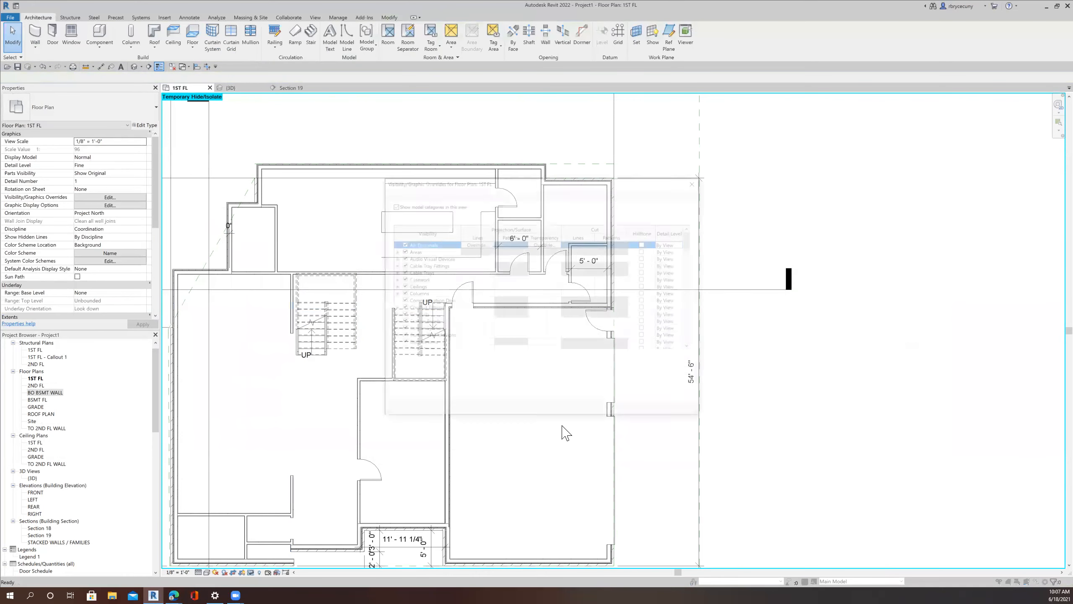
scroll(420, 325, "down", 1)
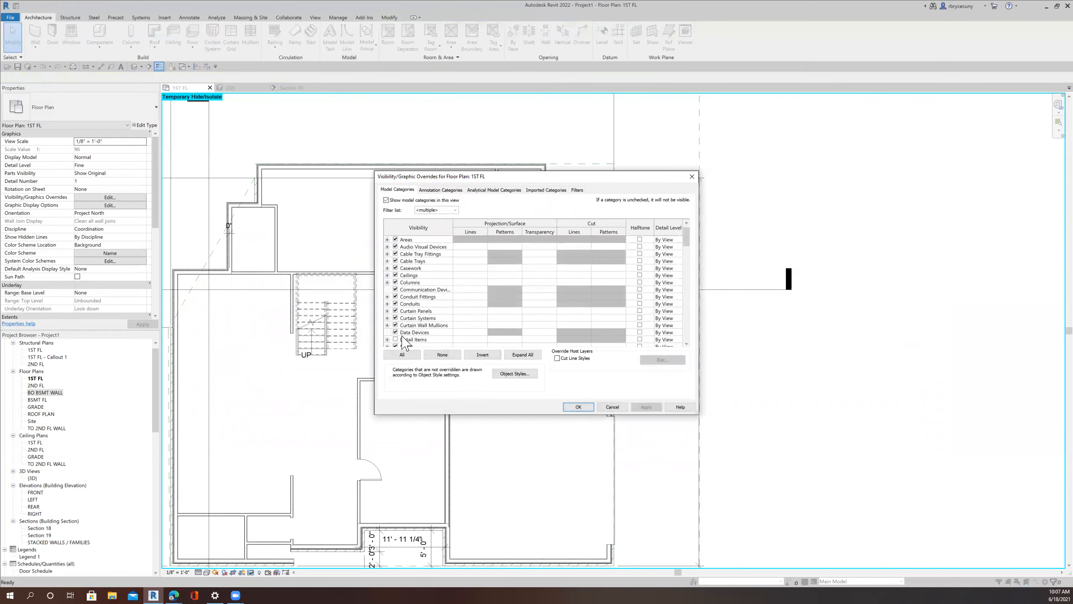
left_click(395, 339)
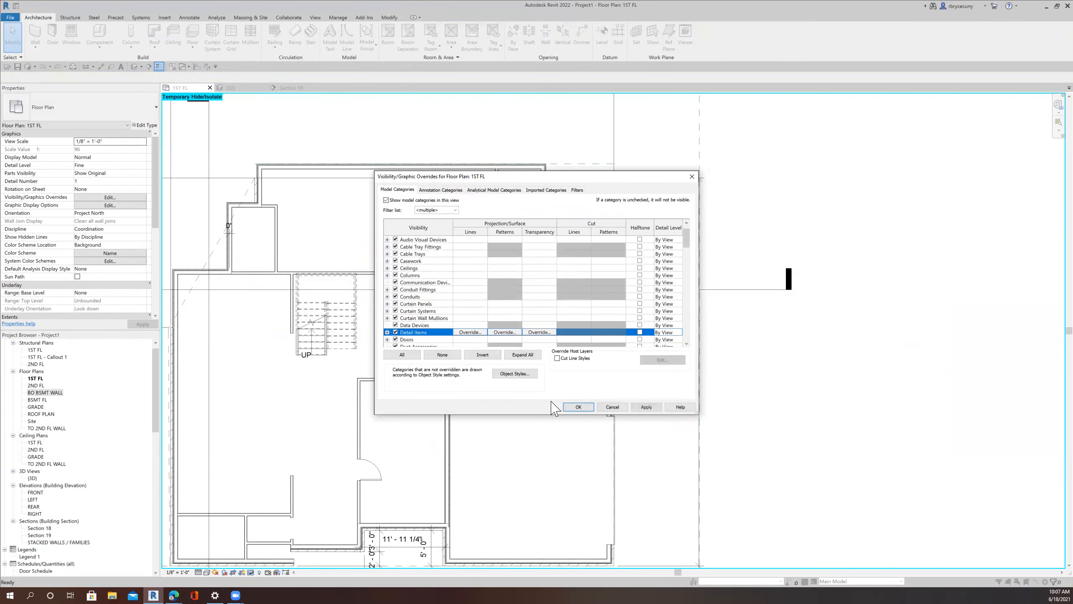
left_click(578, 407)
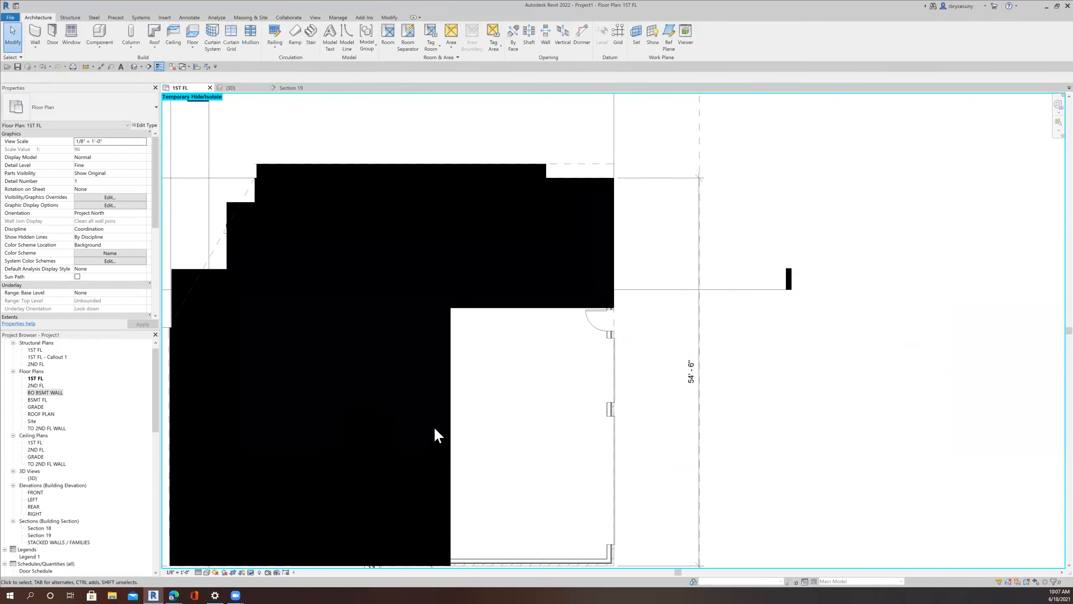
left_click(451, 438)
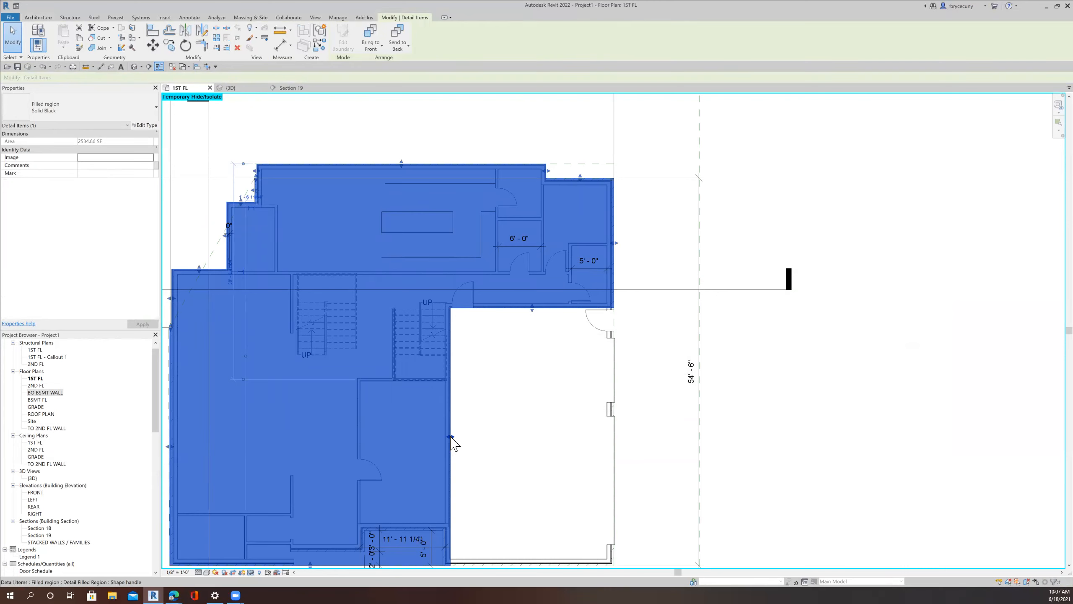
key("Escape")
Step: Turn off the Detail Items category in the 1ST FL plan's visibility overrides to hide the solid black filled region
key("v")
key("g")
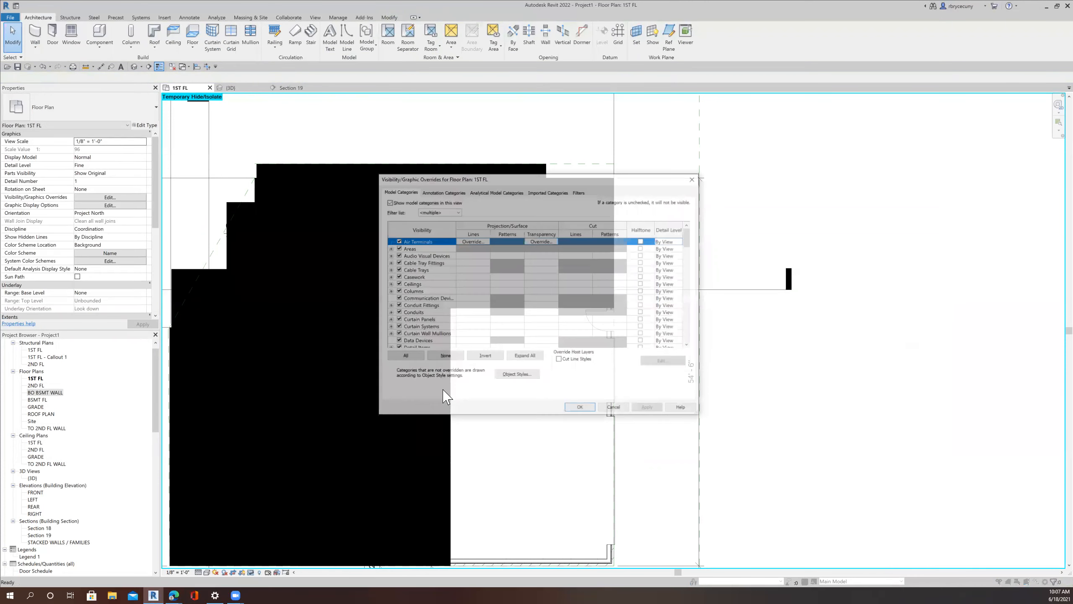
scroll(405, 341, "down", 1)
scroll(405, 341, "down", 1)
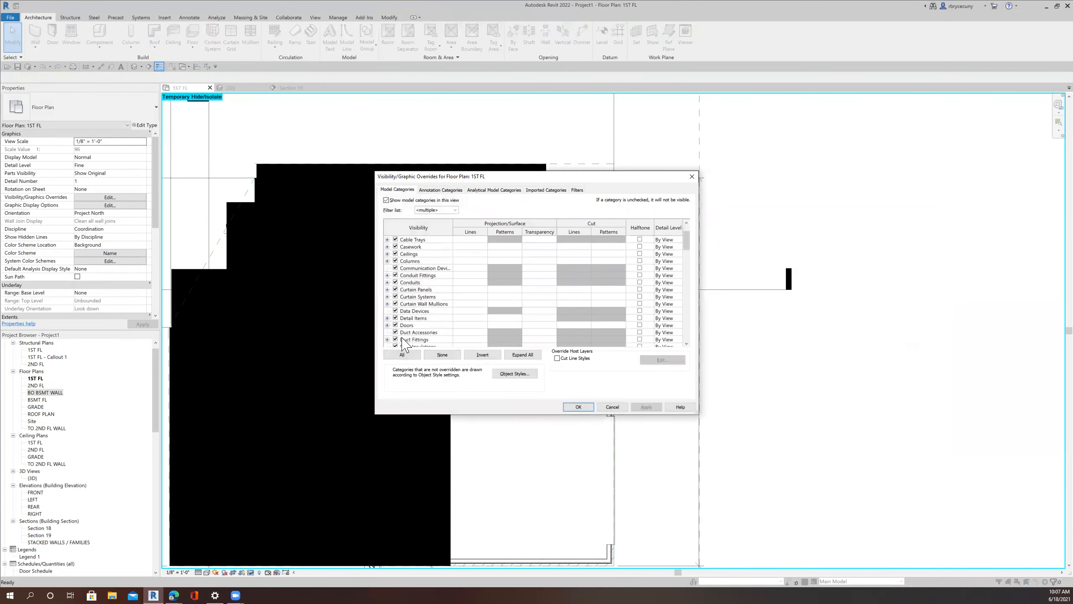
left_click(395, 317)
left_click(578, 407)
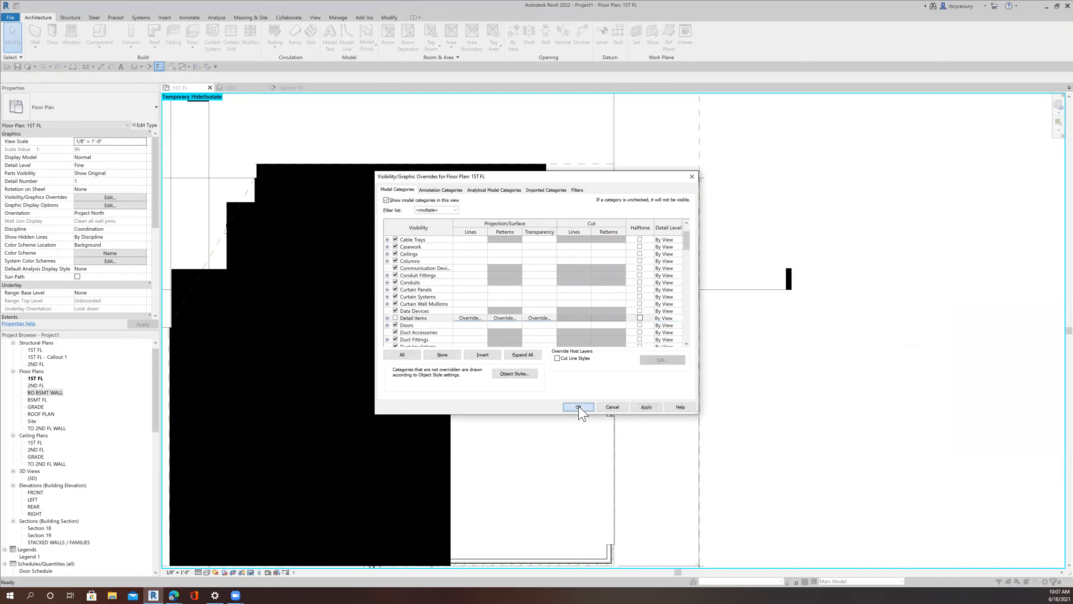
middle_click_drag(380, 380, 396, 314)
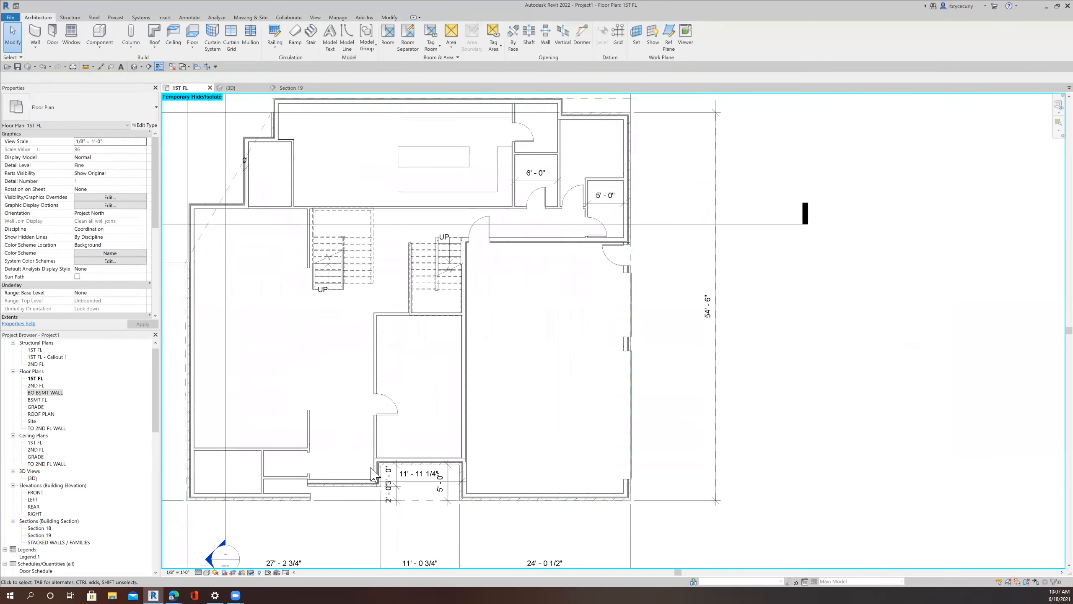
middle_click_drag(641, 456, 635, 479)
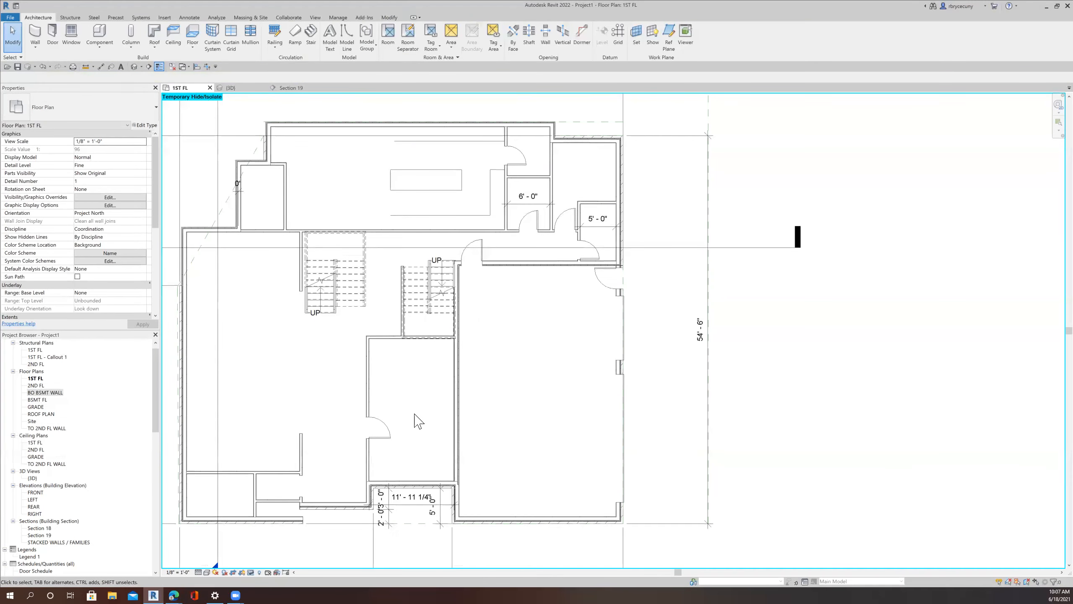
Step: Review the 1ST FL plan's visibility overrides, and adjust and apply the primary range offsets in its view range
key("v")
key("g")
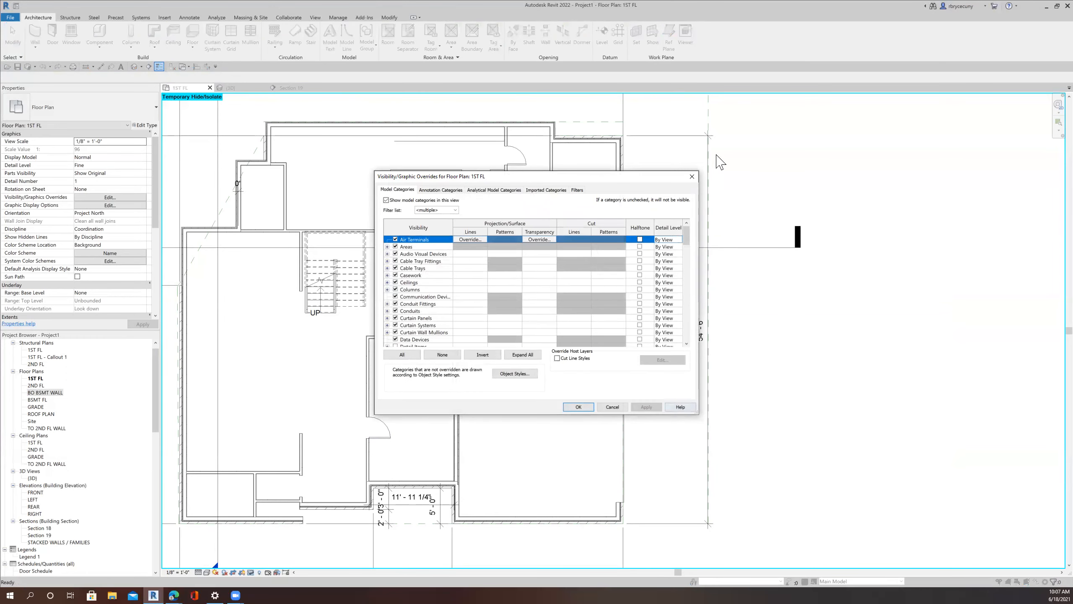
left_click(691, 177)
key("v")
key("r")
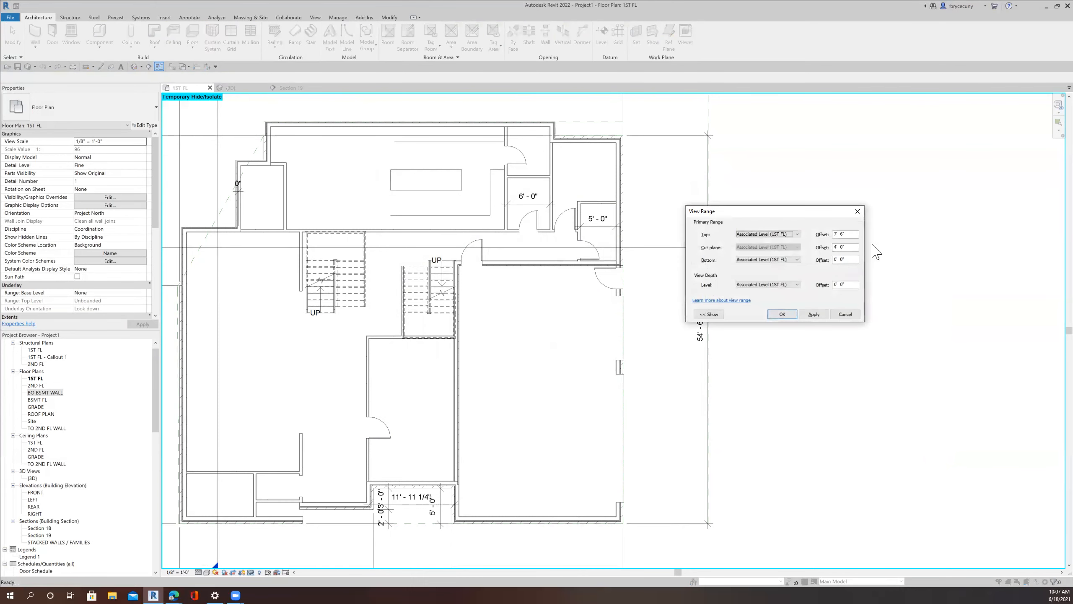
key("Tab")
left_click(812, 316)
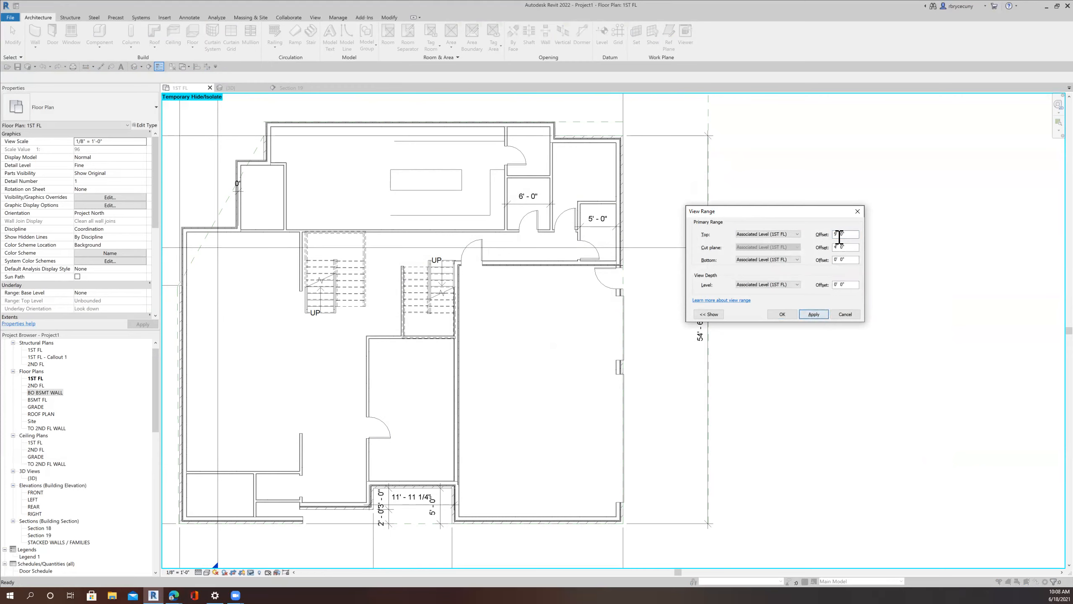
left_click(783, 315)
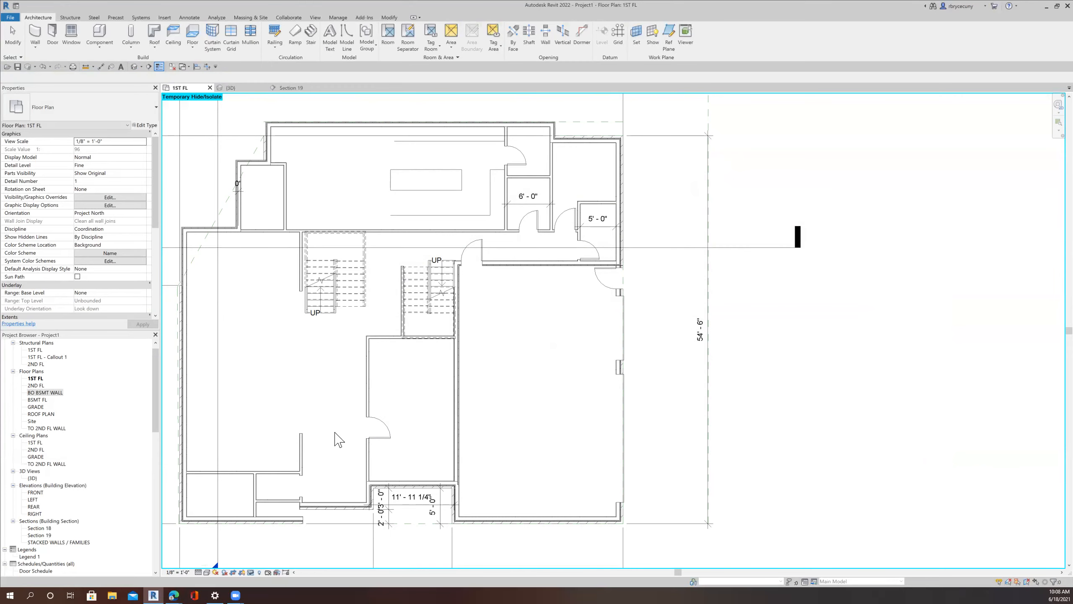
Step: Try to select the cased opening within the gap in the hall wall
scroll(305, 407, "down", 1)
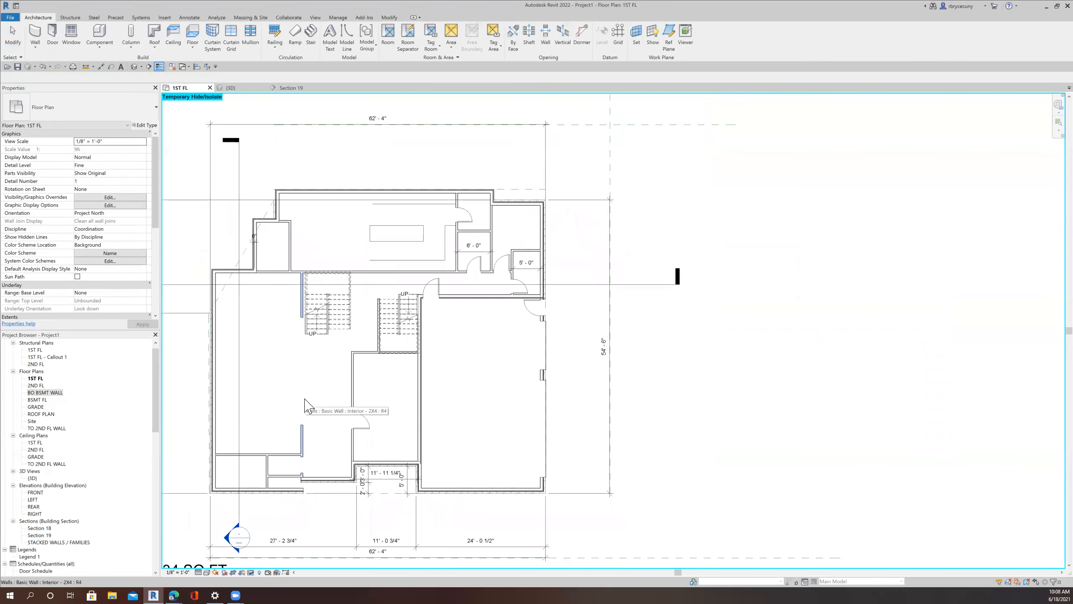
scroll(304, 407, "up", 2)
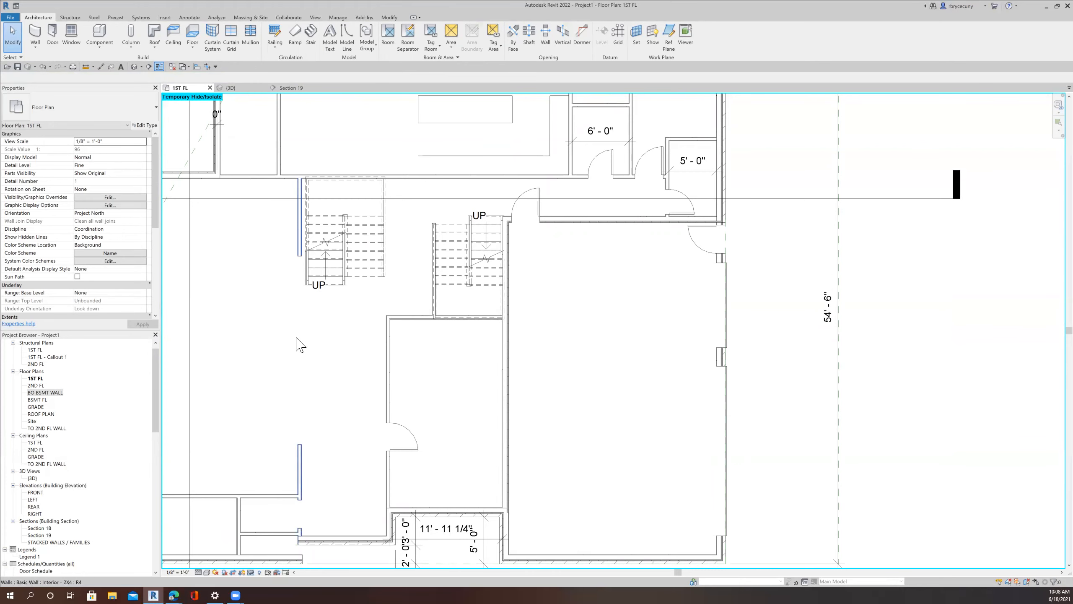
key("Tab")
left_click(301, 270)
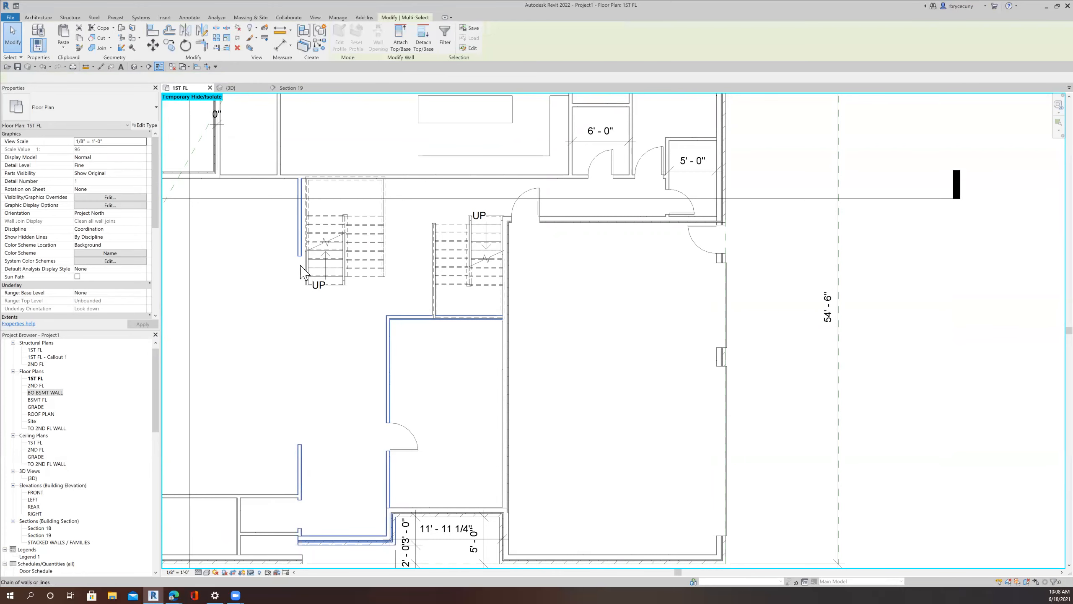
left_click(302, 373)
scroll(306, 381, "down", 10)
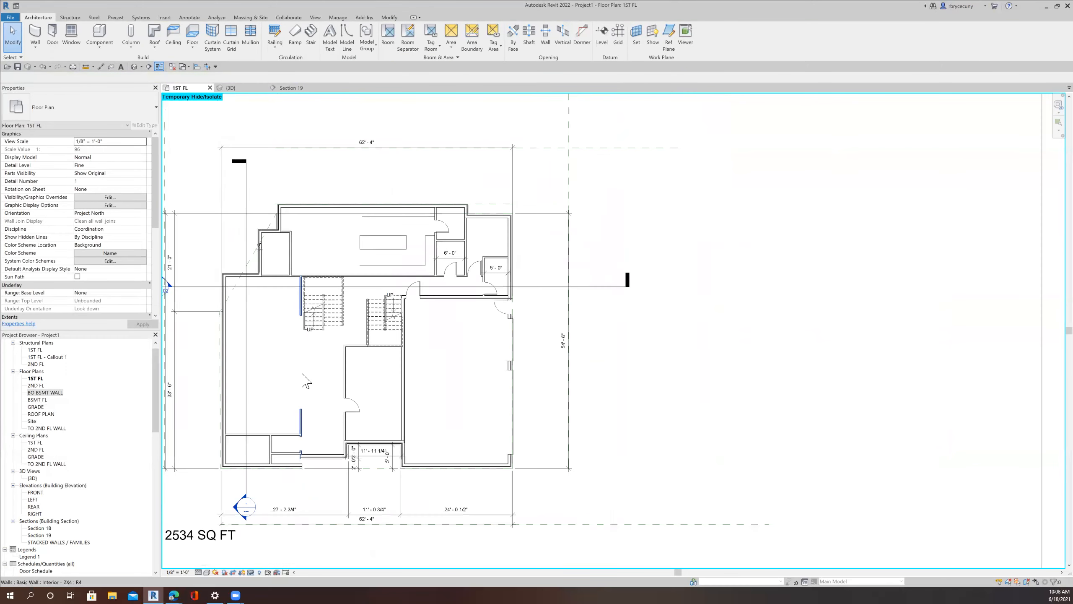
Step: Move the horizontal building section line toward the front so it cuts the cased opening, and open its Section 18 view
left_click_drag(475, 329, 482, 379)
right_click(482, 379)
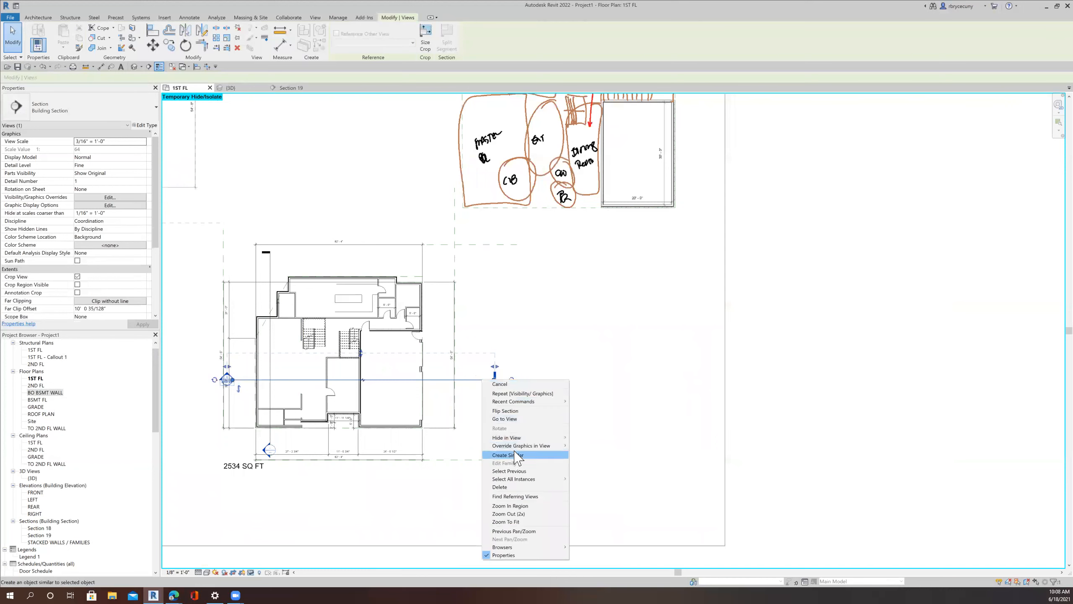
left_click(512, 419)
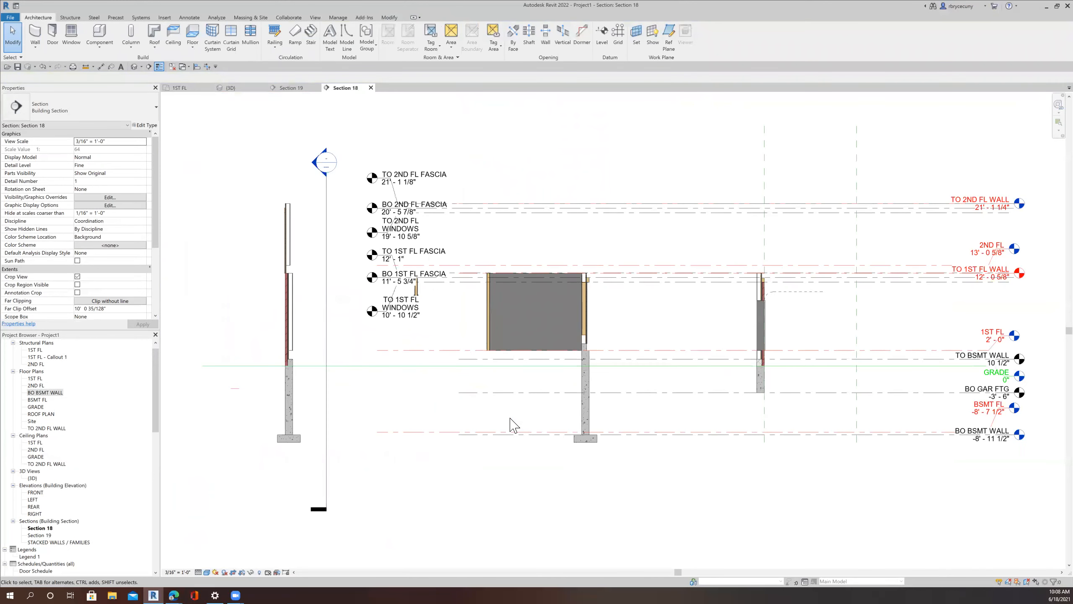
Step: Select the 20' x 84" cased opening in Section 18 and return to the 1ST FL plan at the hall wall
scroll(617, 292, "up", 5)
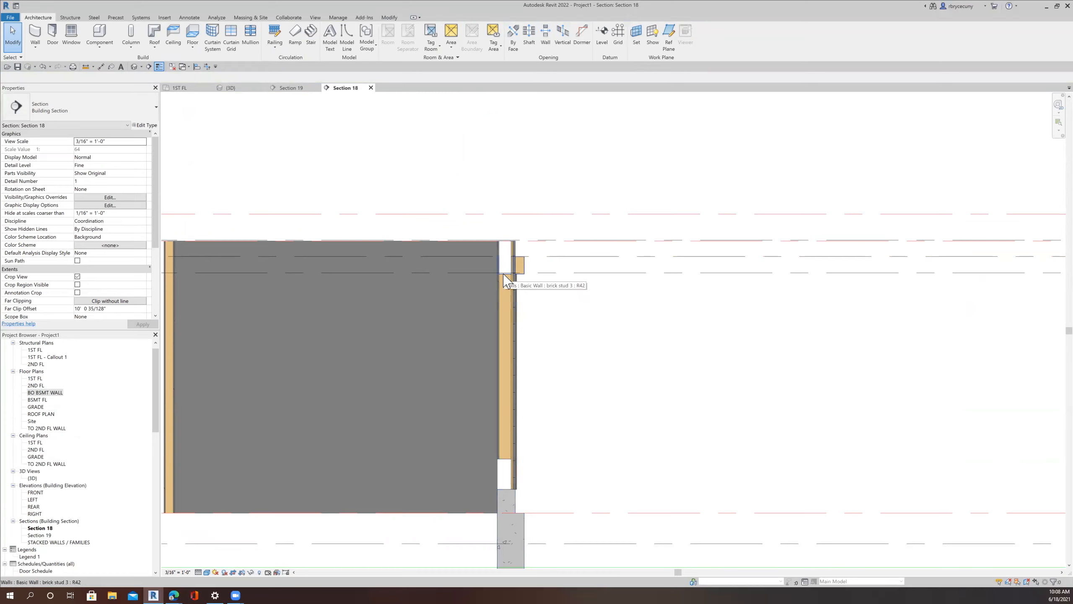
key("Tab")
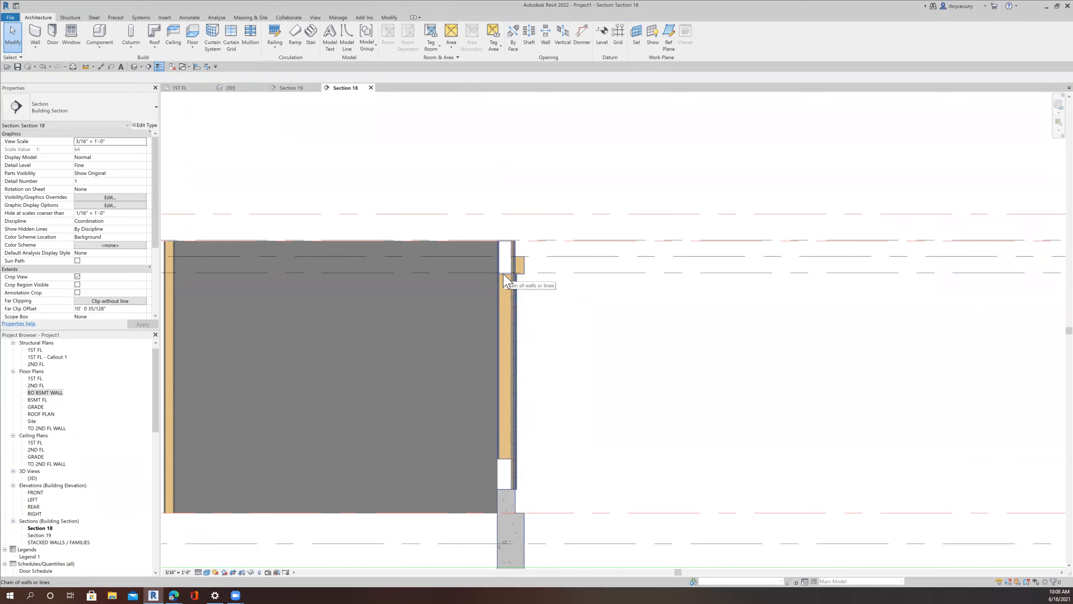
key("Tab")
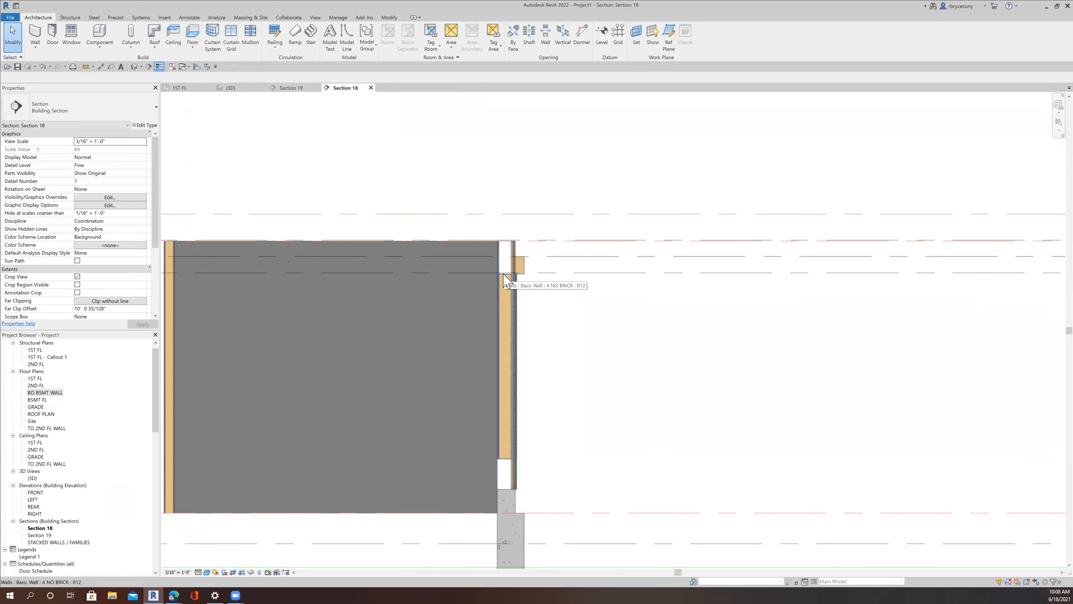
key("Tab")
scroll(507, 282, "down", 6)
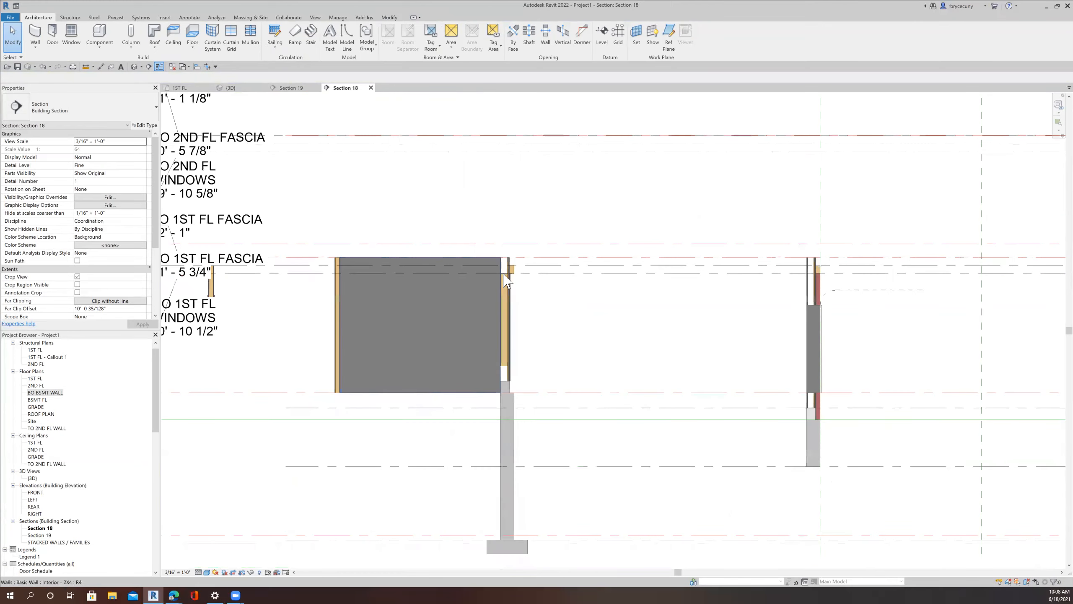
scroll(362, 293, "up", 8)
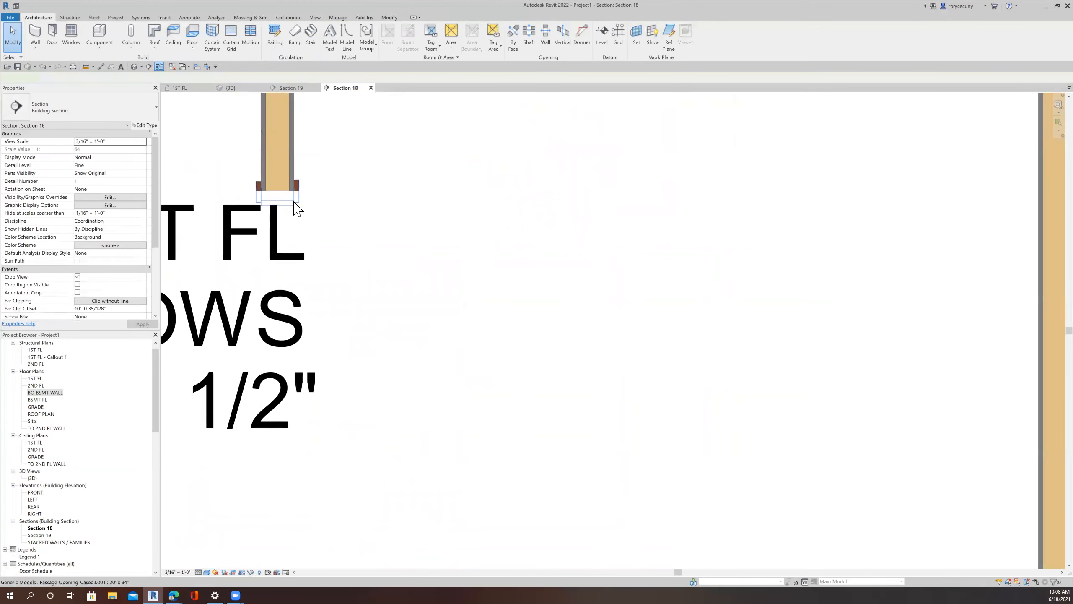
left_click(294, 203)
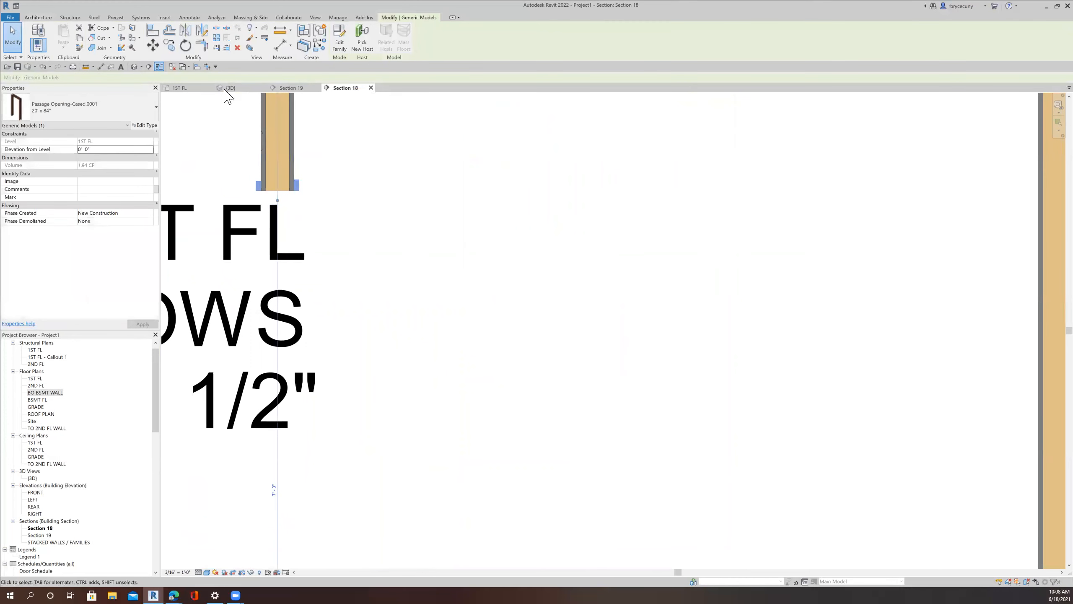
left_click(191, 91)
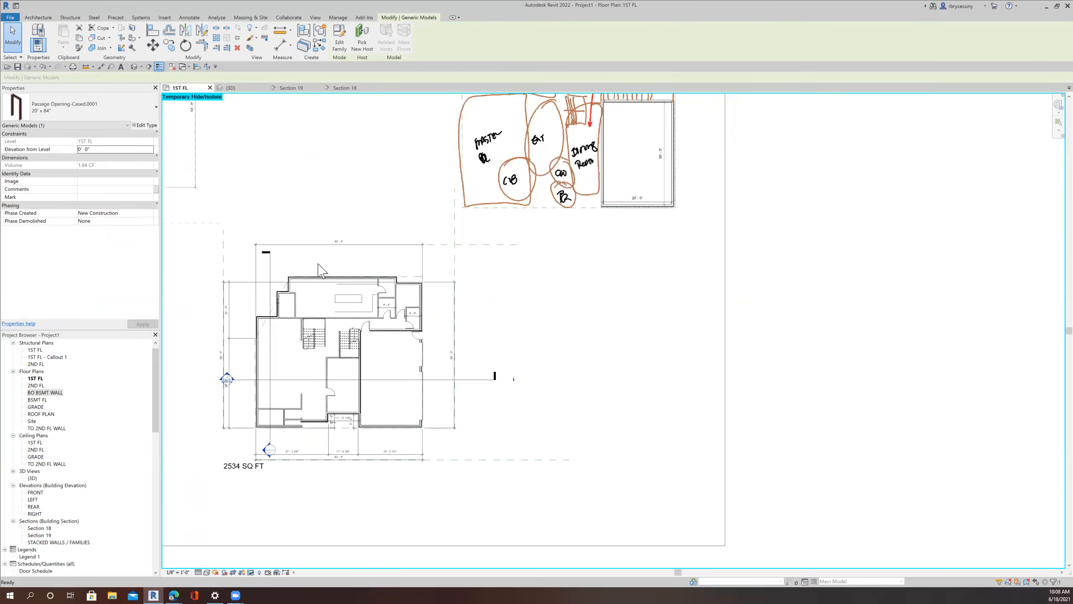
scroll(298, 368, "up", 3)
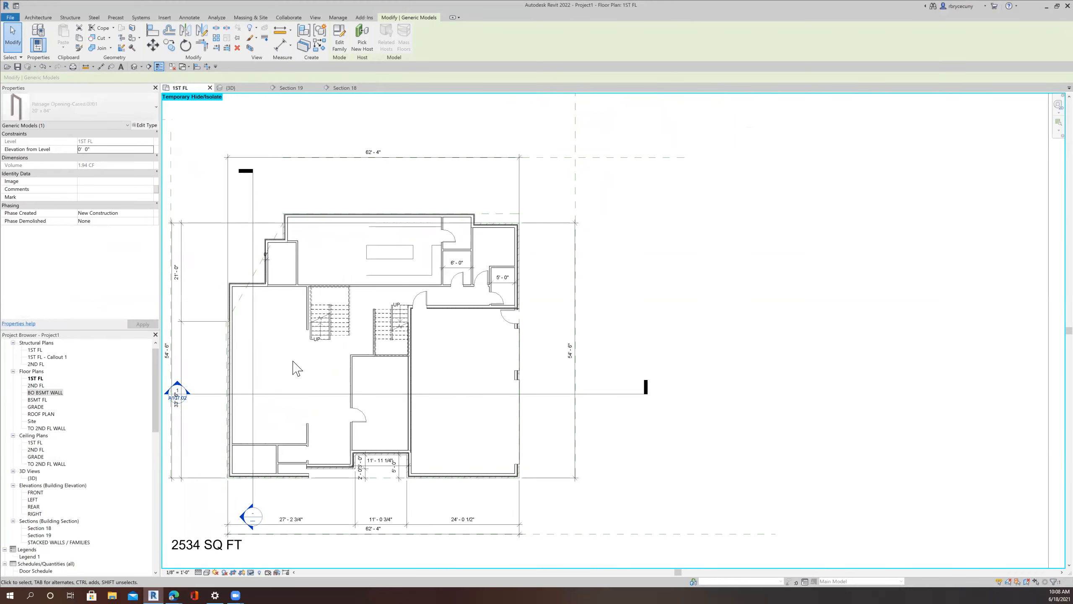
scroll(333, 380, "up", 3)
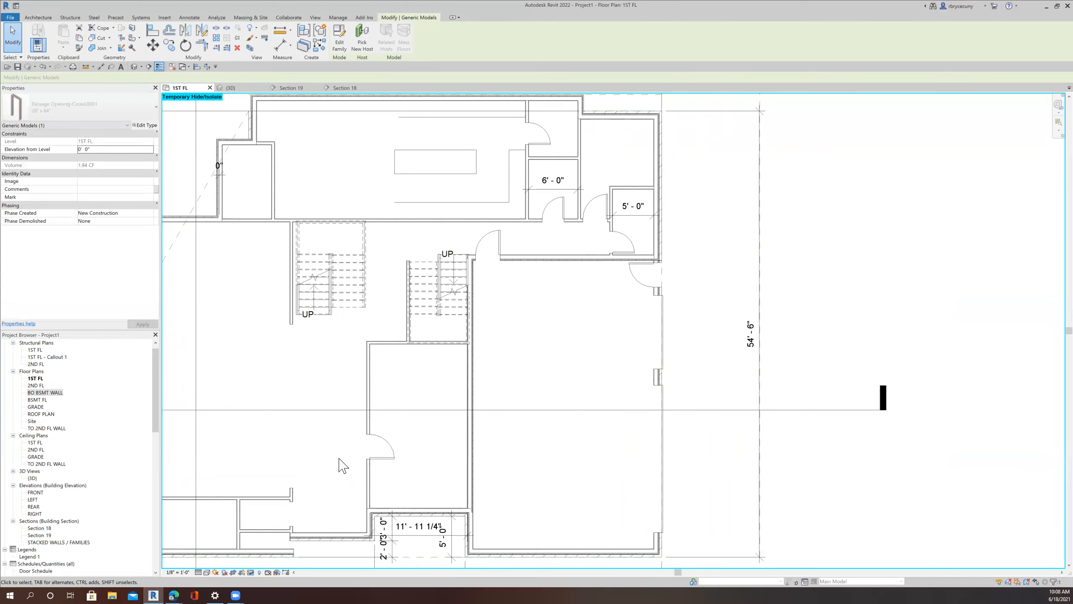
Step: Inspect the 20' x 84" cased opening in the 3D view, return to the 1ST FL plan and clear the selection
scroll(335, 444, "down", 8)
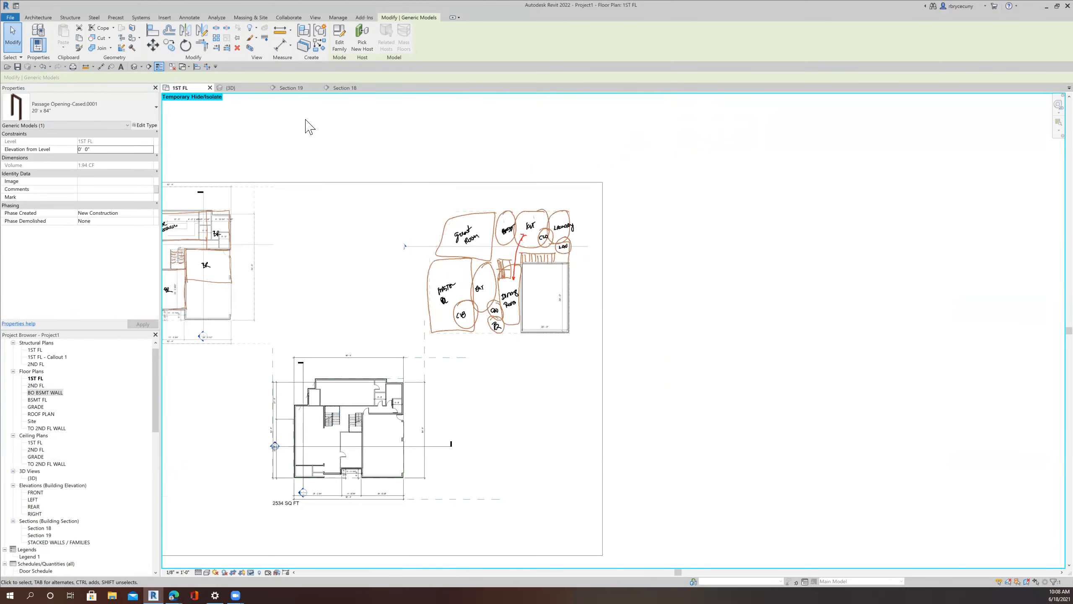
left_click(242, 89)
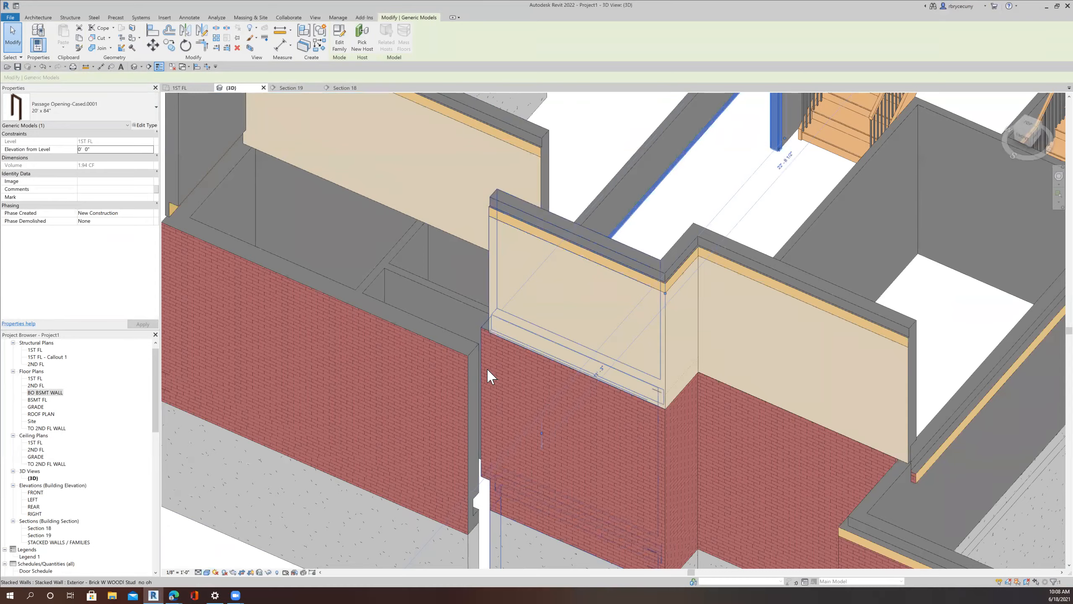
scroll(486, 368, "down", 5)
middle_click_drag(568, 370, 447, 372, "shift")
middle_click_drag(563, 322, 567, 448, "shift")
middle_click_drag(561, 331, 646, 263, "shift")
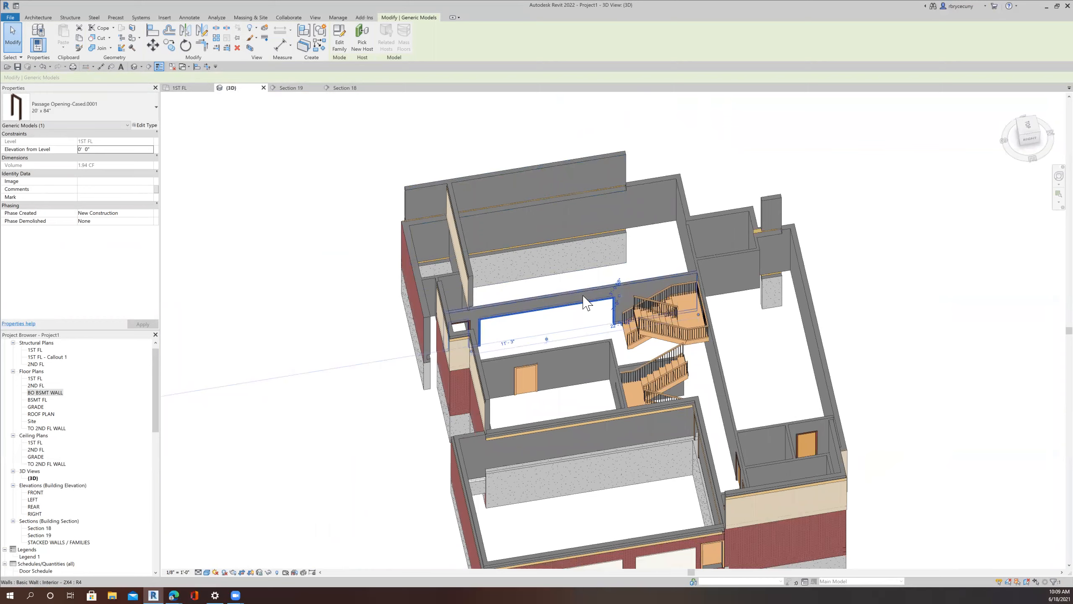
left_click(186, 88)
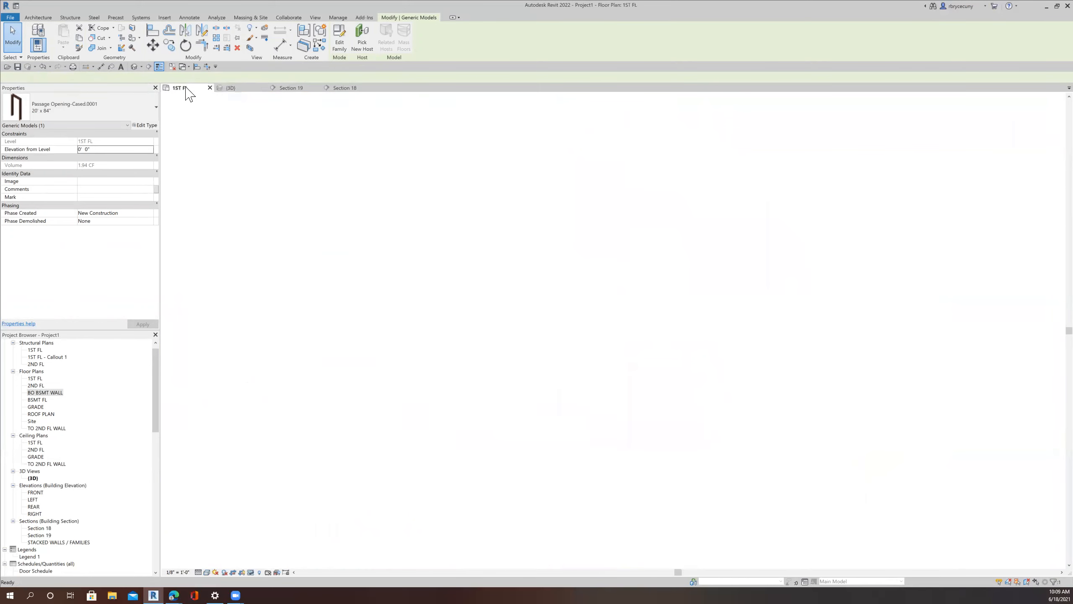
middle_click_drag(466, 399, 569, 349)
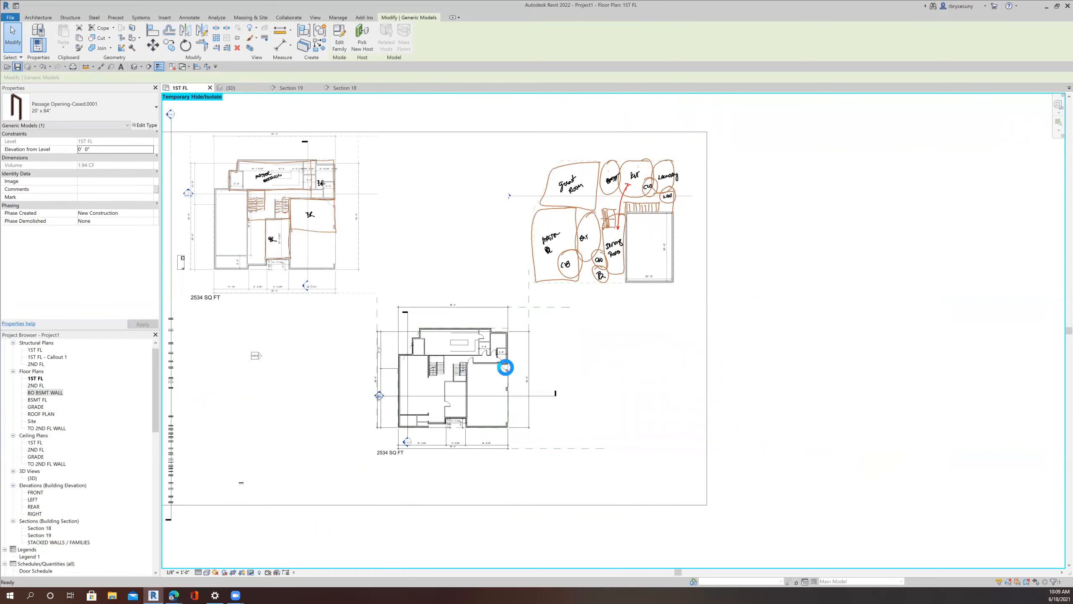
scroll(506, 368, "up", 3)
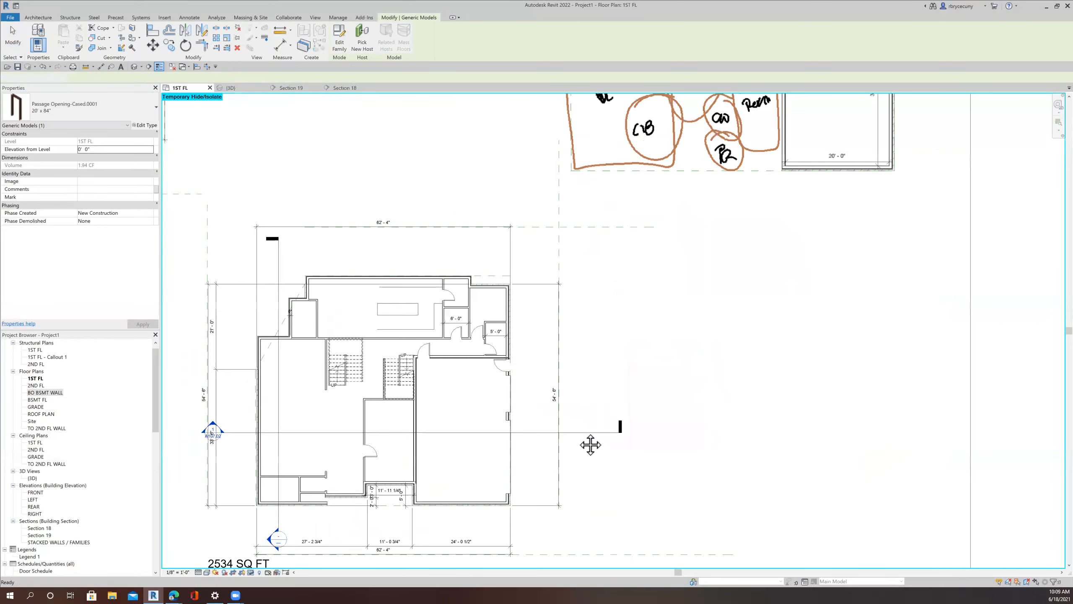
scroll(590, 444, "down", 1)
key("Escape")
Step: Delete the stray 0" dimension at the outer side wall of the small room beside the kitchen
scroll(412, 352, "up", 4)
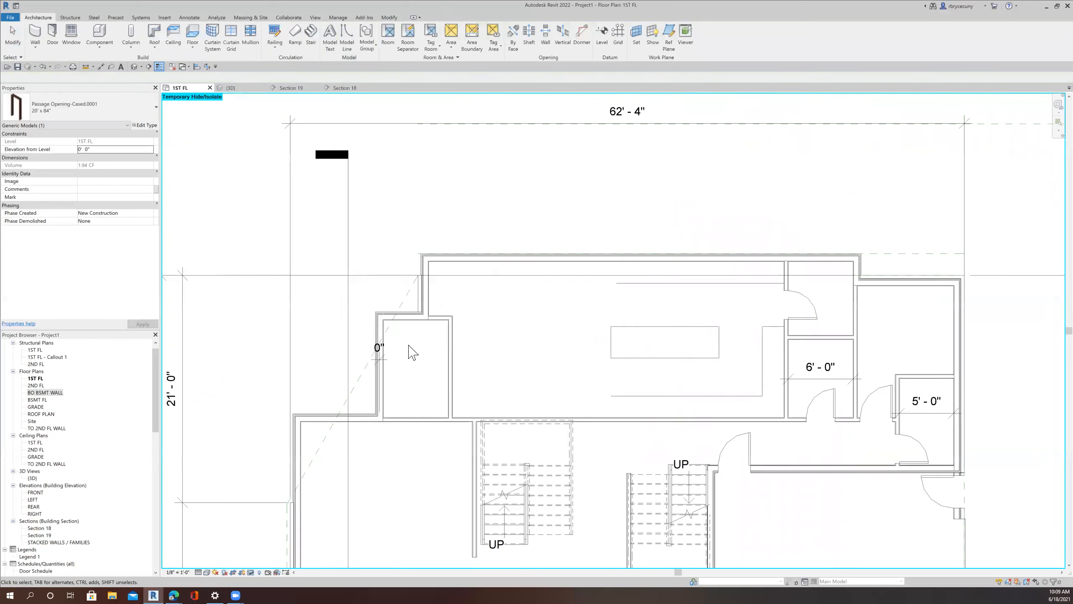
middle_click_drag(480, 331, 463, 334)
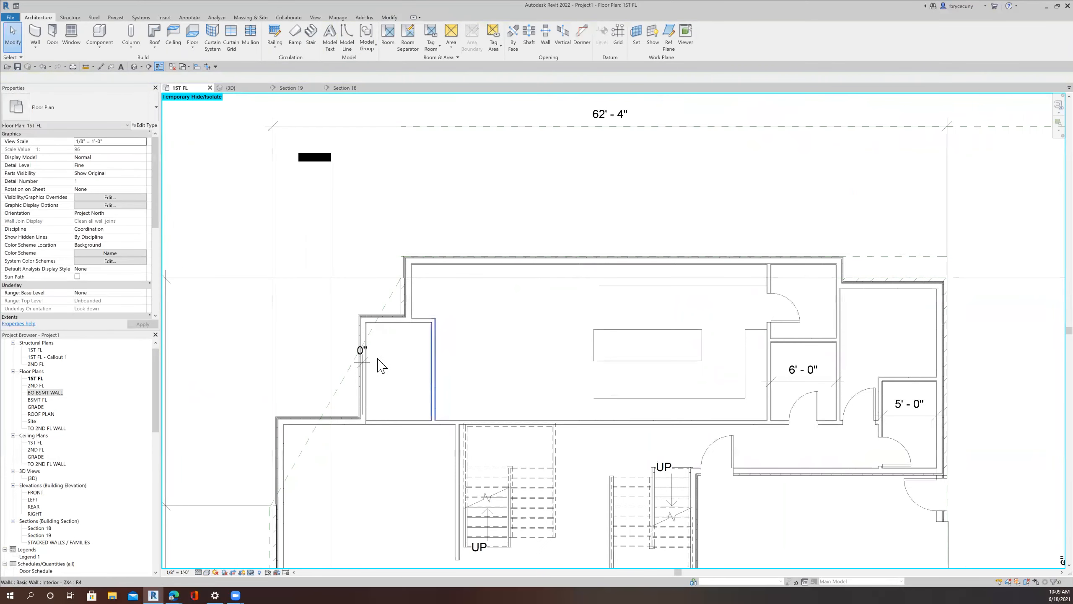
left_click(354, 363)
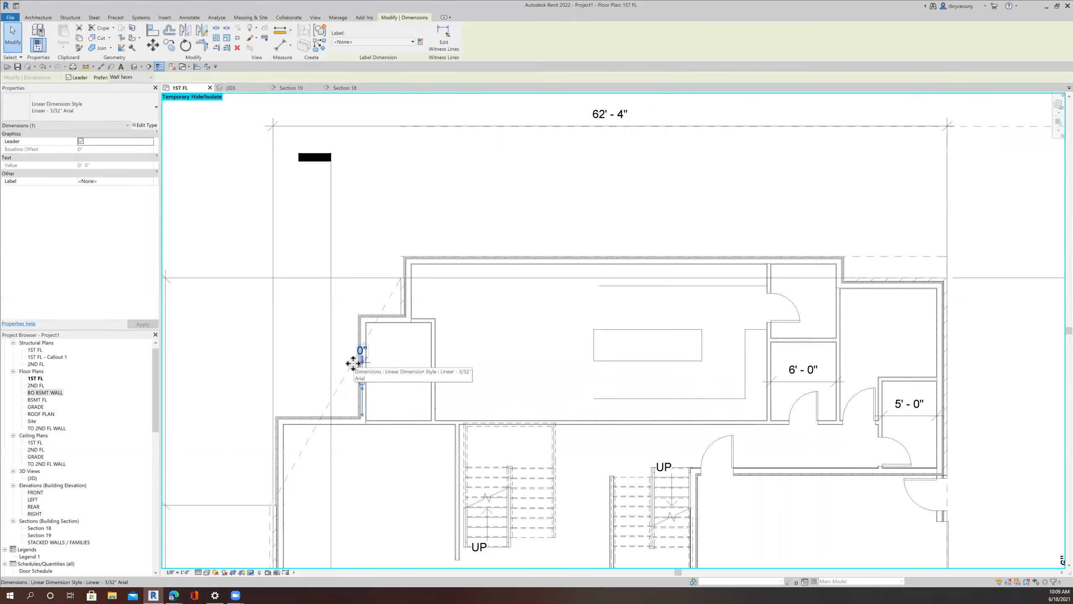
scroll(382, 365, "up", 4)
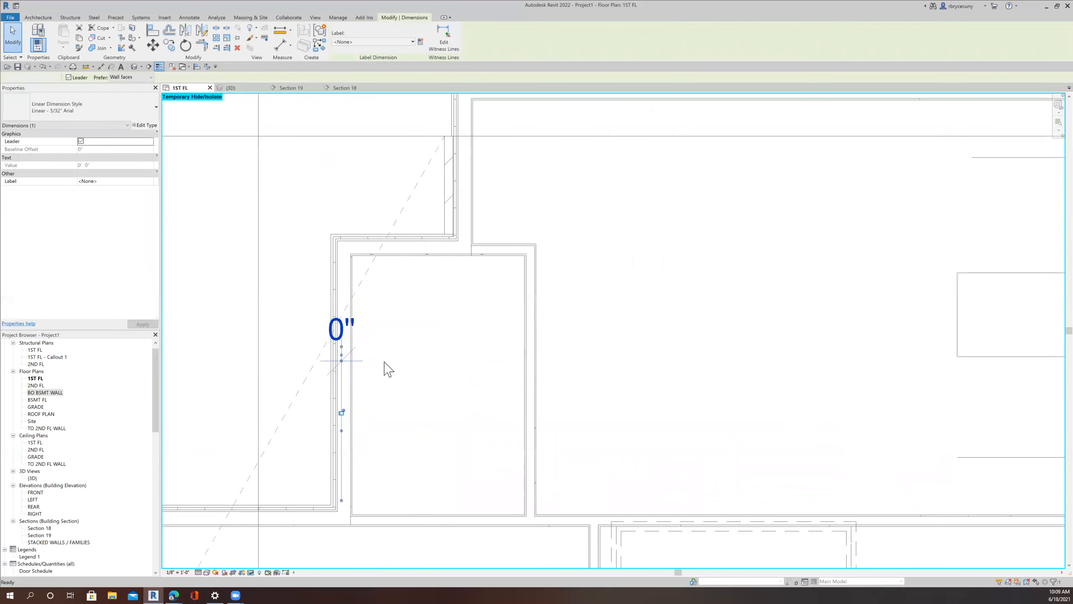
left_click(390, 378)
scroll(390, 378, "down", 5)
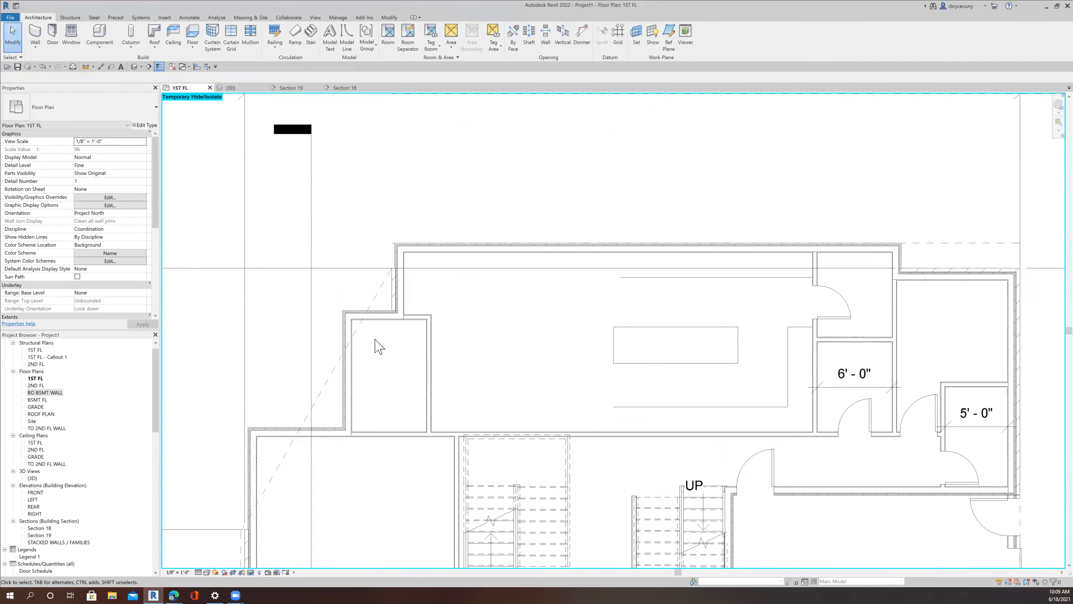
Step: Draw wide detail lines with a 2' 0" offset inside the small room, following its outer side wall and rear wall
middle_click_drag(375, 339, 366, 338)
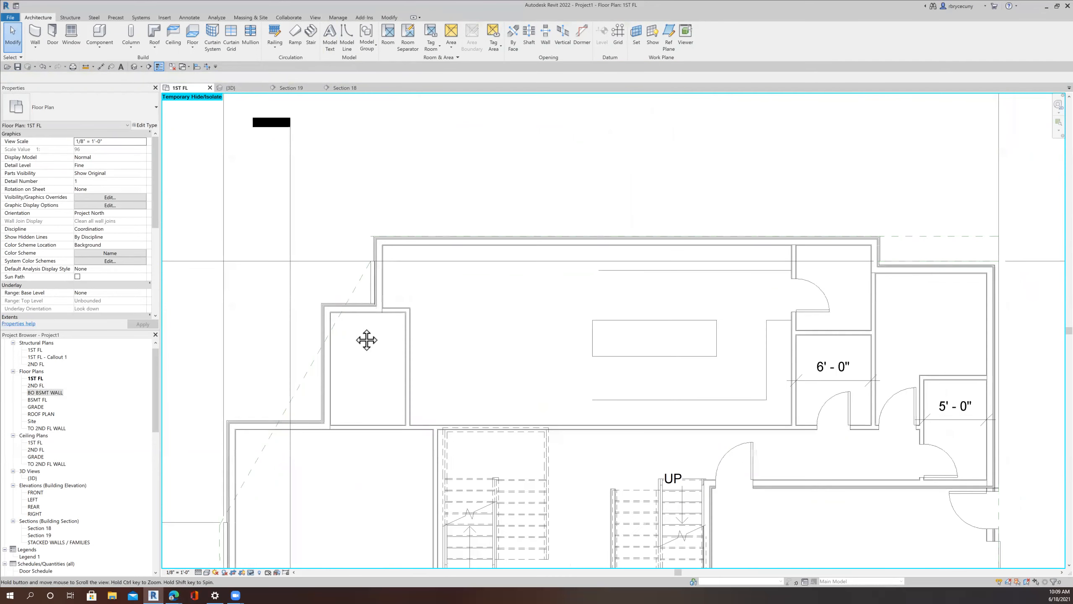
left_click(190, 18)
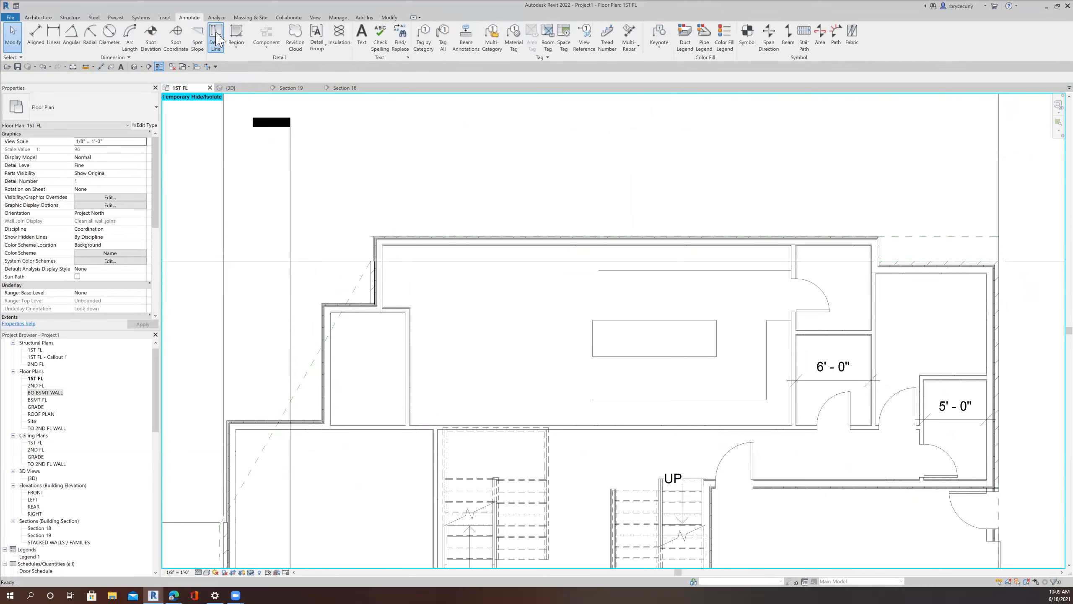
left_click(216, 37)
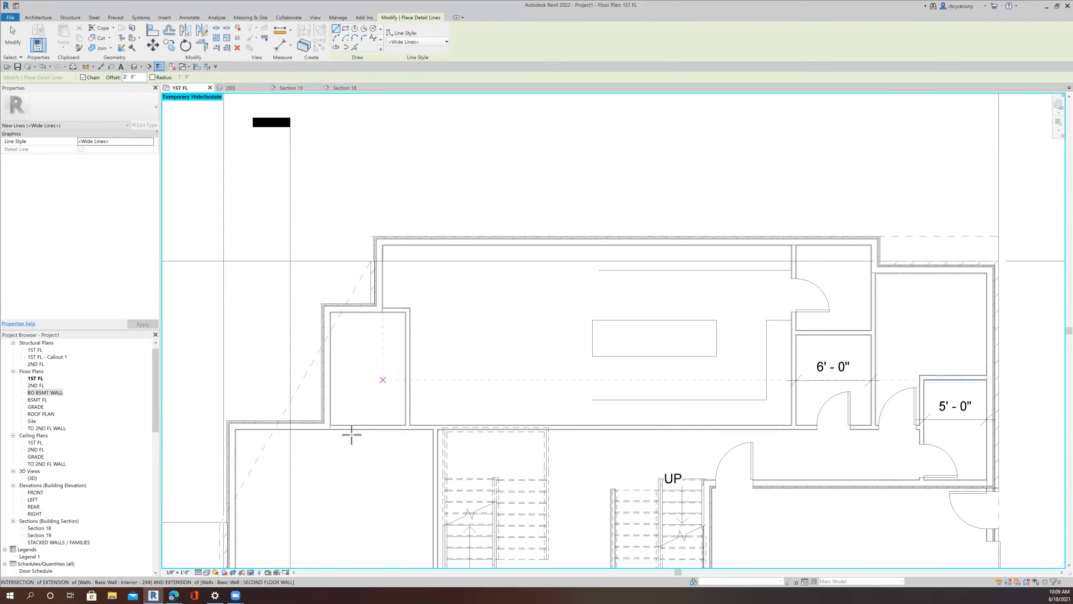
scroll(329, 393, "up", 5)
left_click(267, 440)
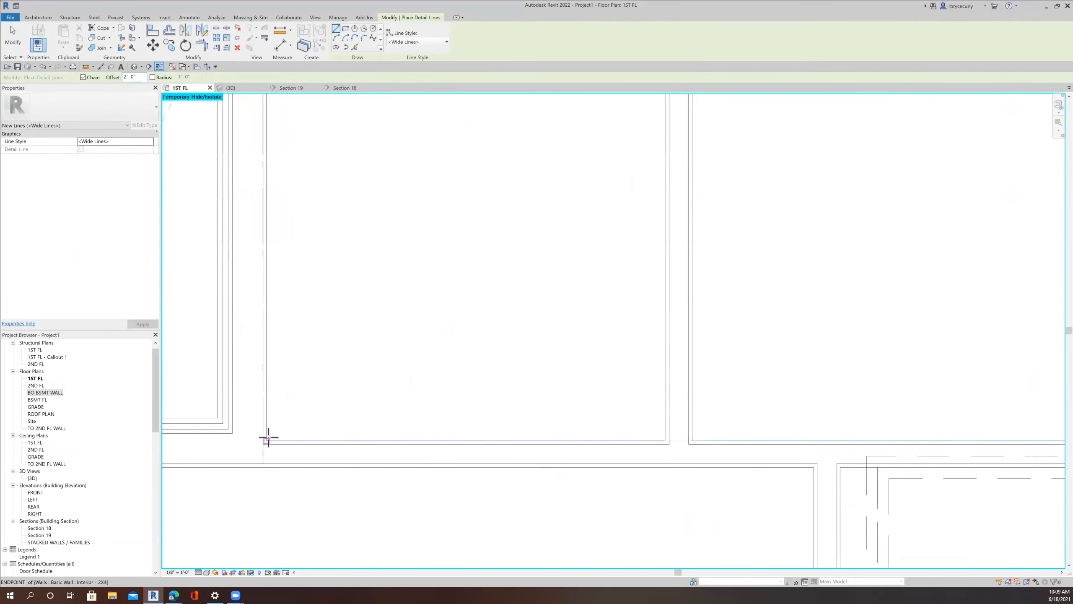
scroll(303, 310, "down", 3)
scroll(295, 242, "down", 1)
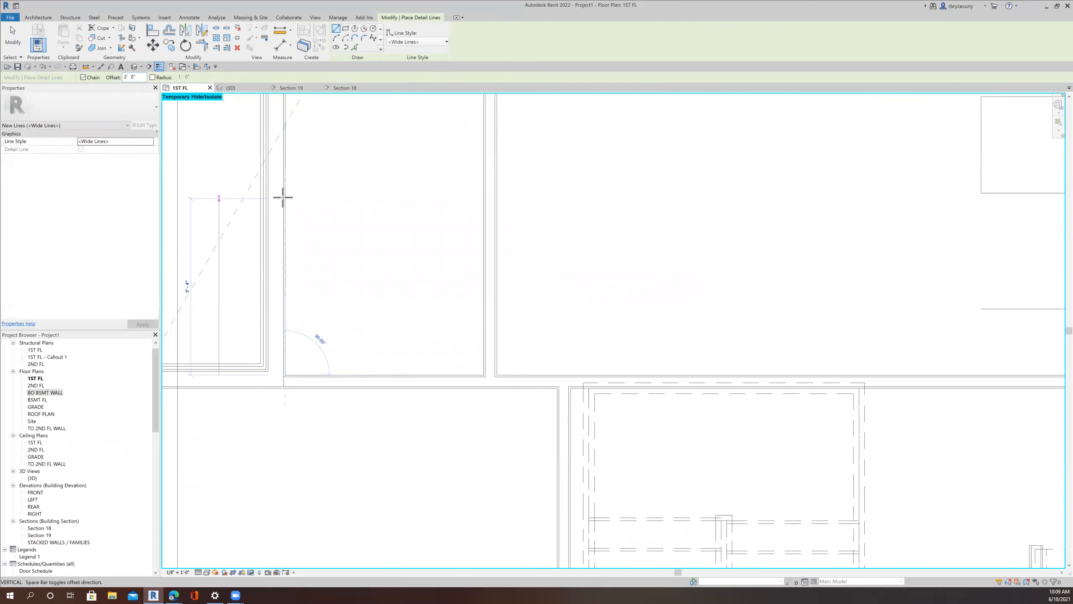
middle_click_drag(288, 235, 279, 382)
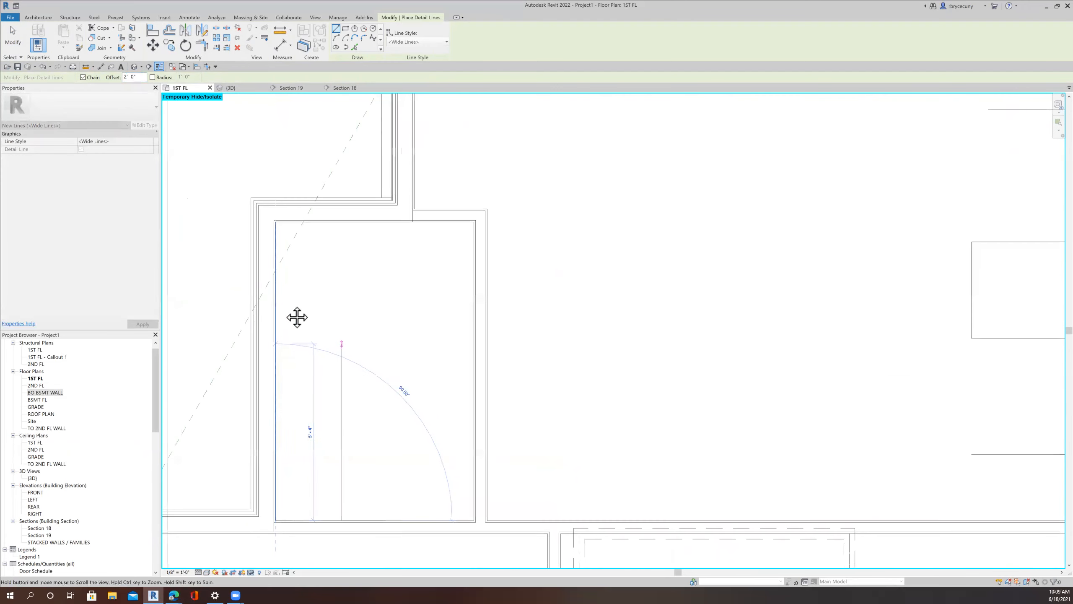
left_click(276, 222)
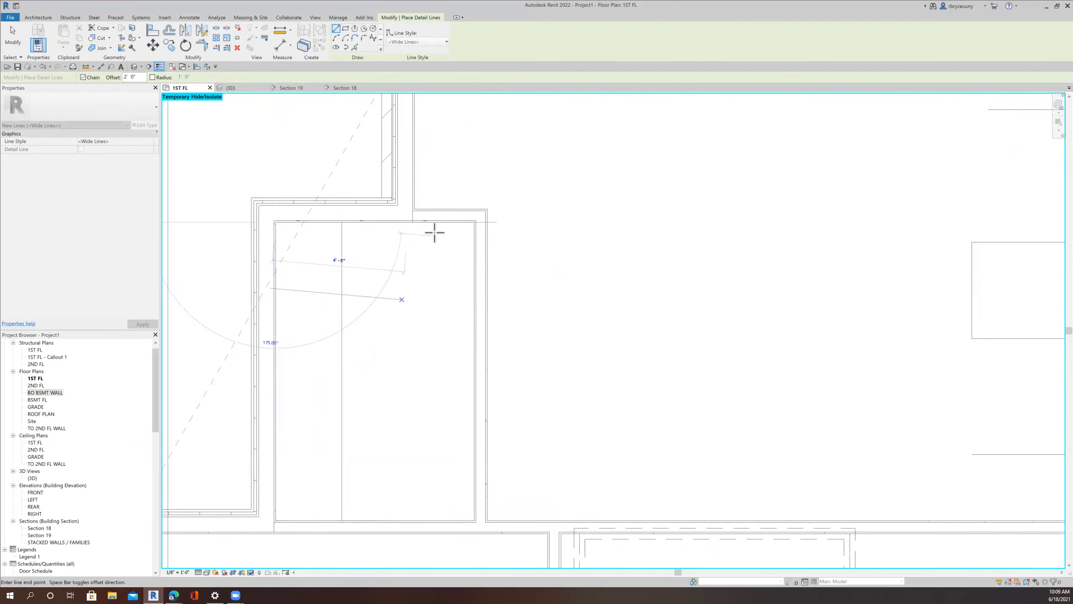
left_click(472, 227)
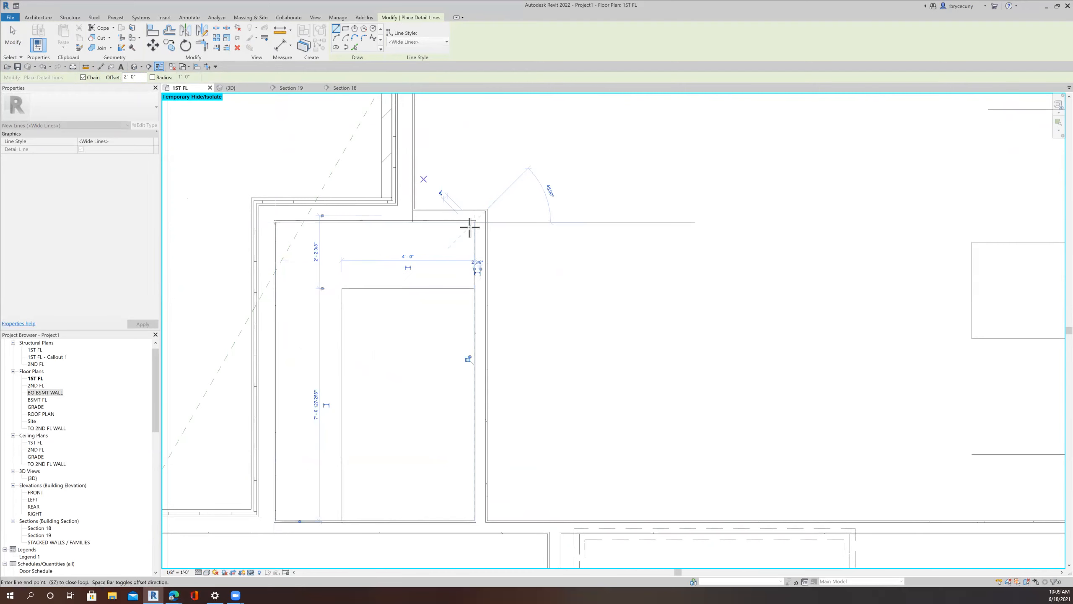
key("Escape")
key("Escape")
scroll(465, 247, "down", 5)
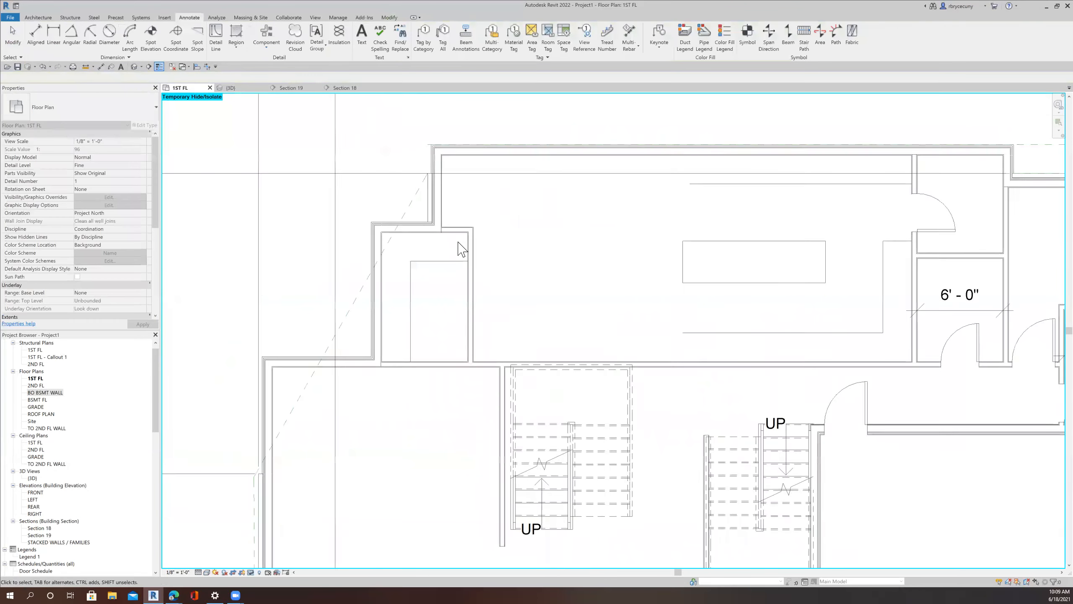
Step: Place 36" x 84" cased openings in the small room's kitchen-side wall and front wall
middle_click_drag(438, 309, 336, 293)
scroll(336, 293, "up", 1)
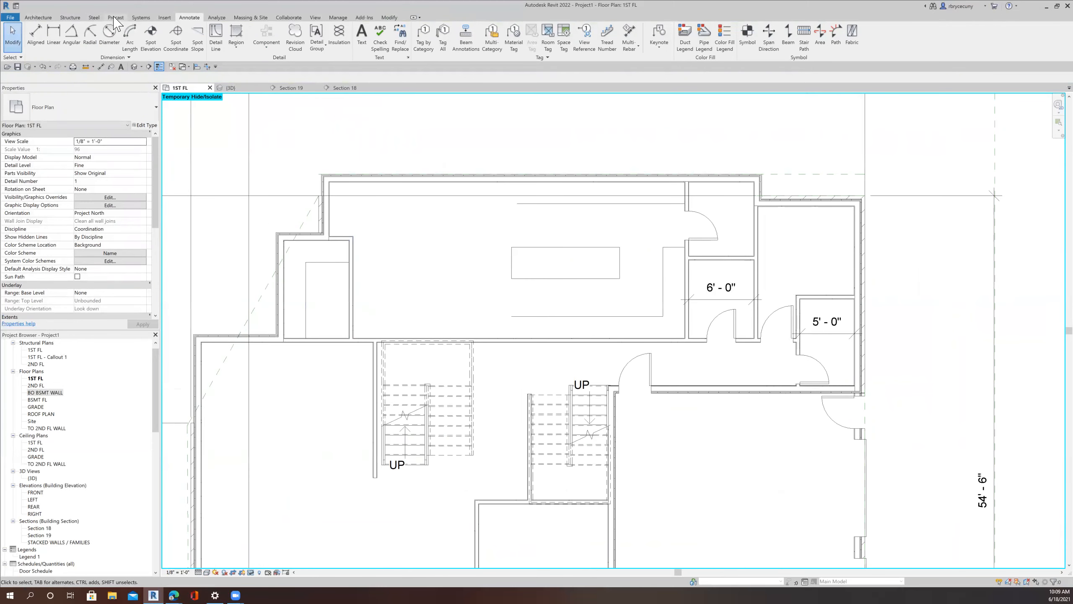
left_click(48, 17)
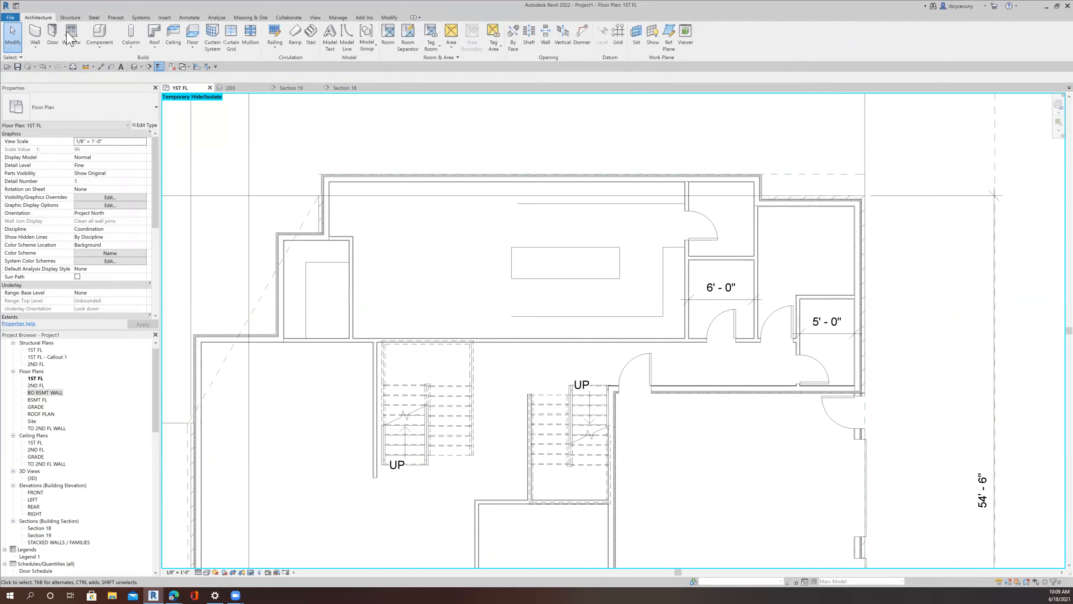
left_click(99, 33)
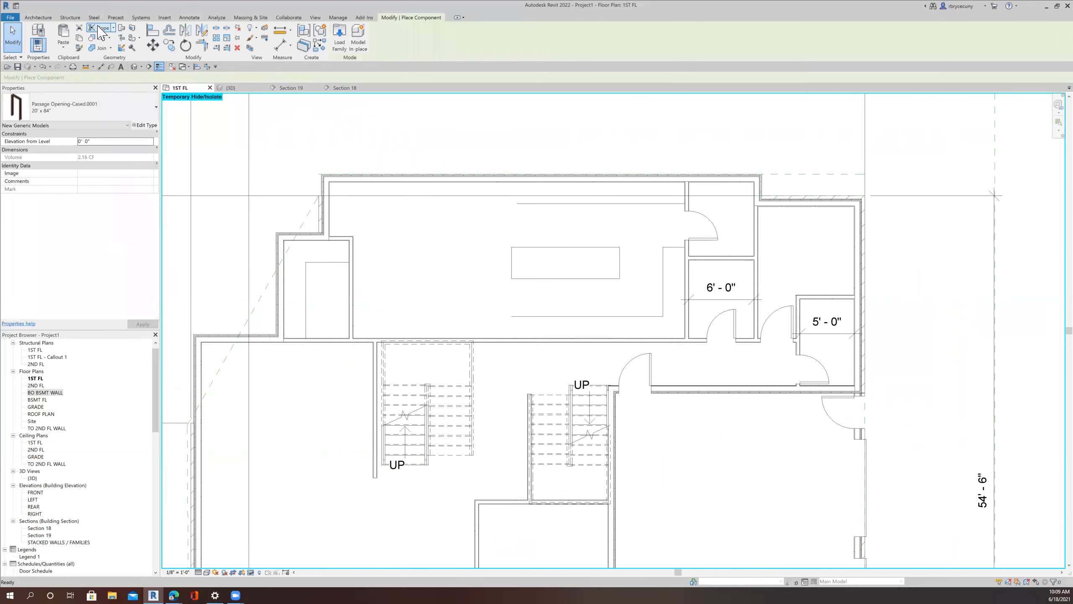
left_click(63, 108)
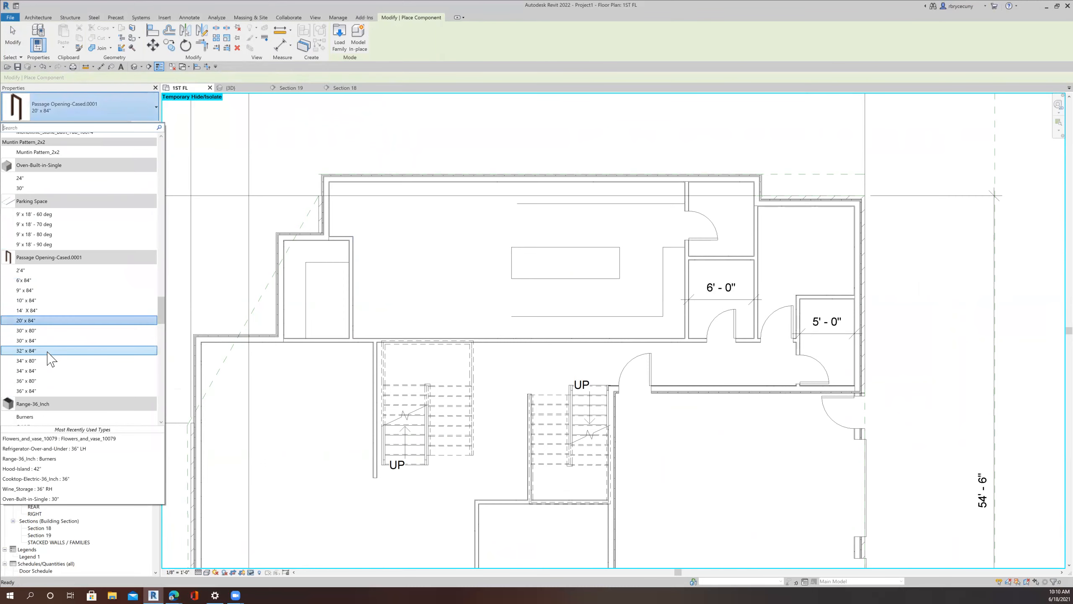
left_click(47, 391)
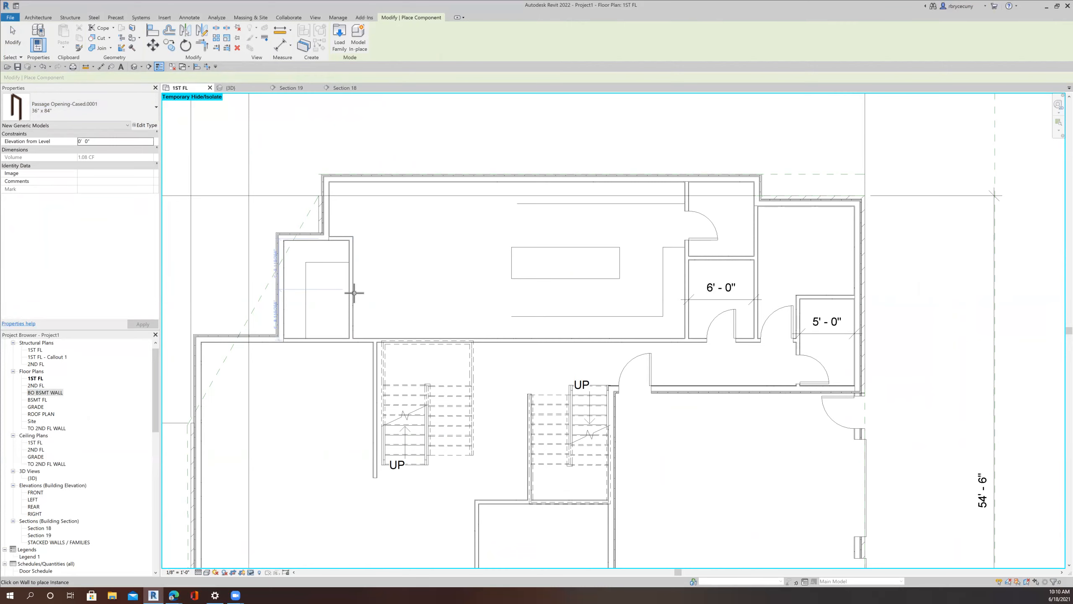
left_click(354, 292)
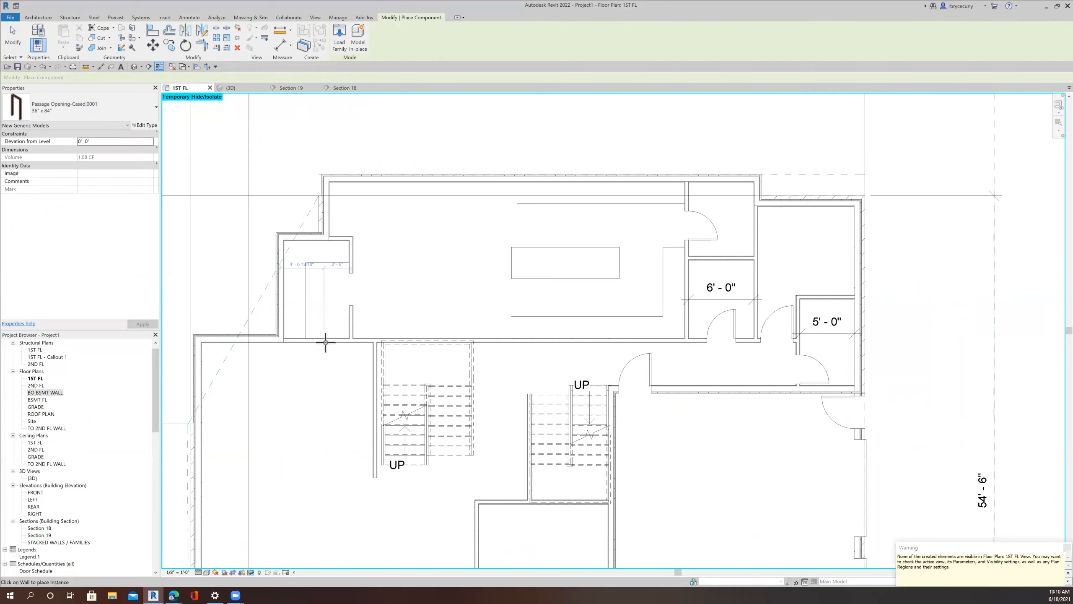
left_click(328, 341)
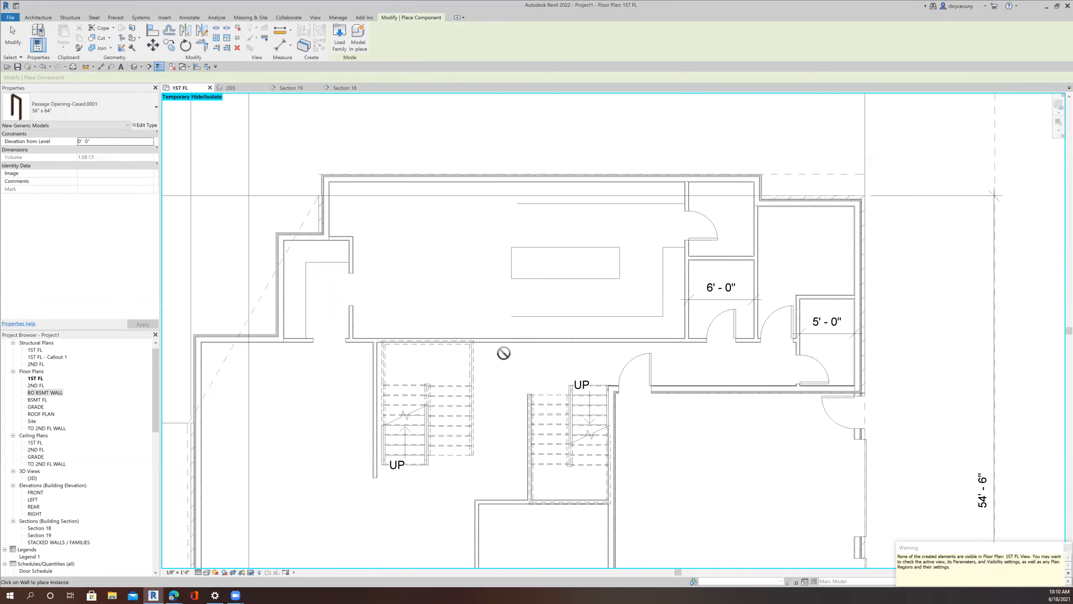
key("Escape")
key("Escape")
Step: Examine which model categories are switched on in the 1ST FL plan's Visibility/Graphic Overrides
scroll(450, 359, "down", 3)
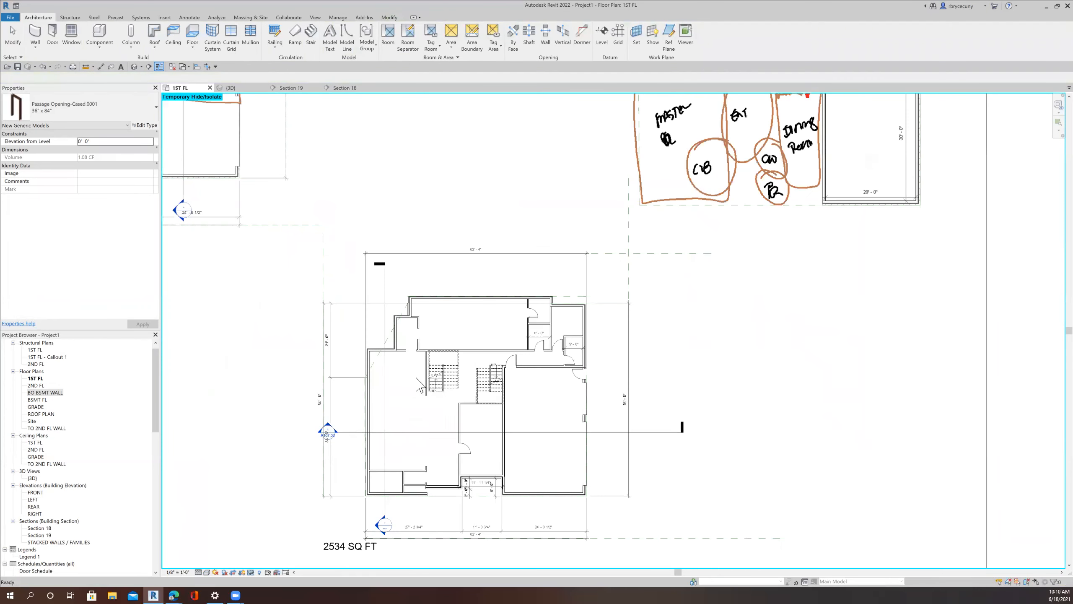
scroll(437, 331, "up", 3)
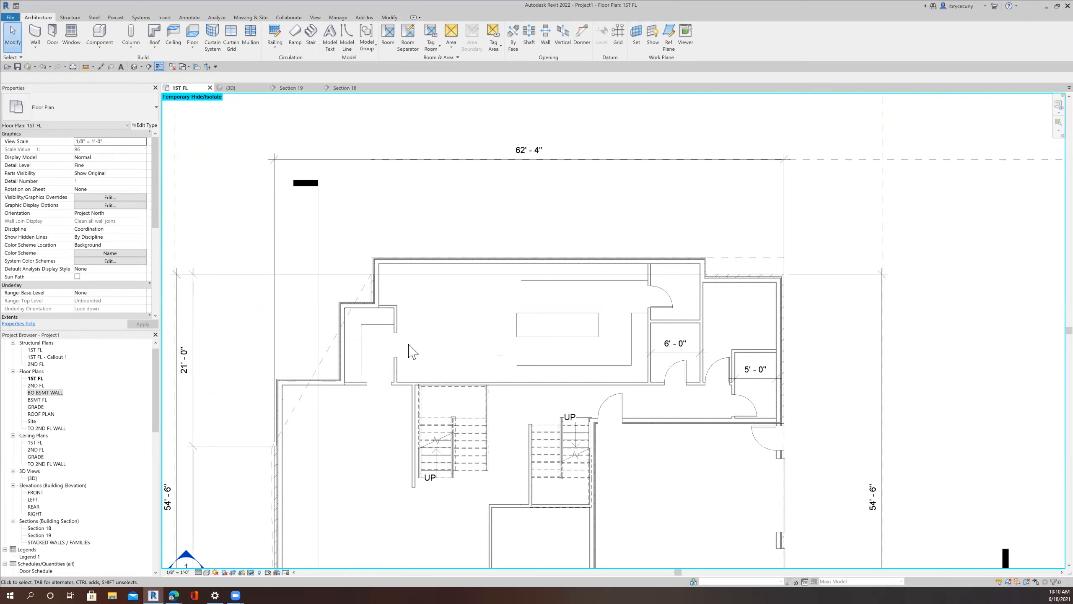
key("v")
key("g")
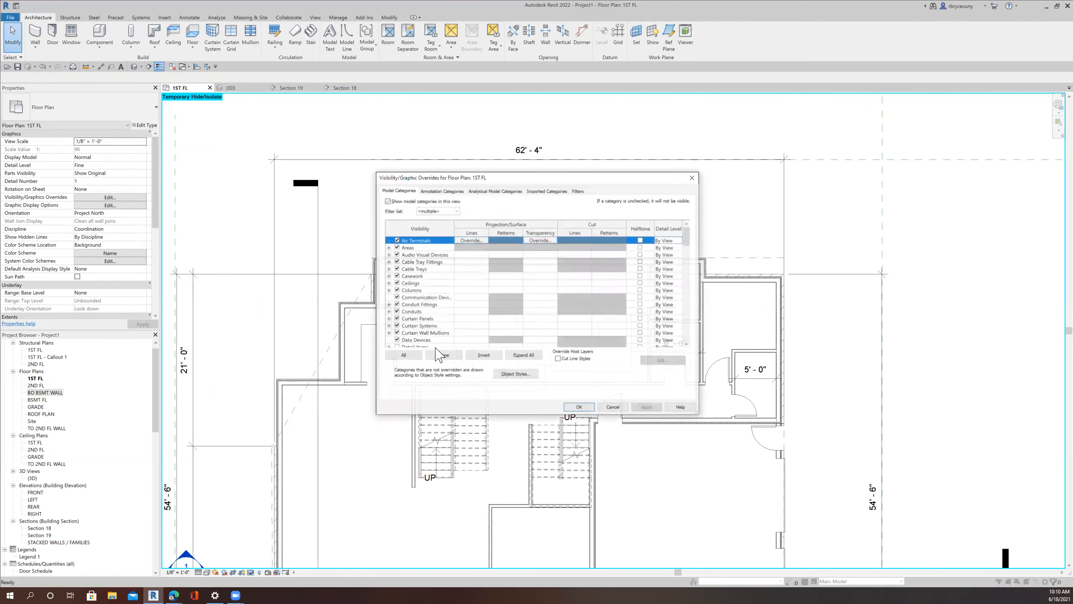
scroll(411, 321, "down", 2)
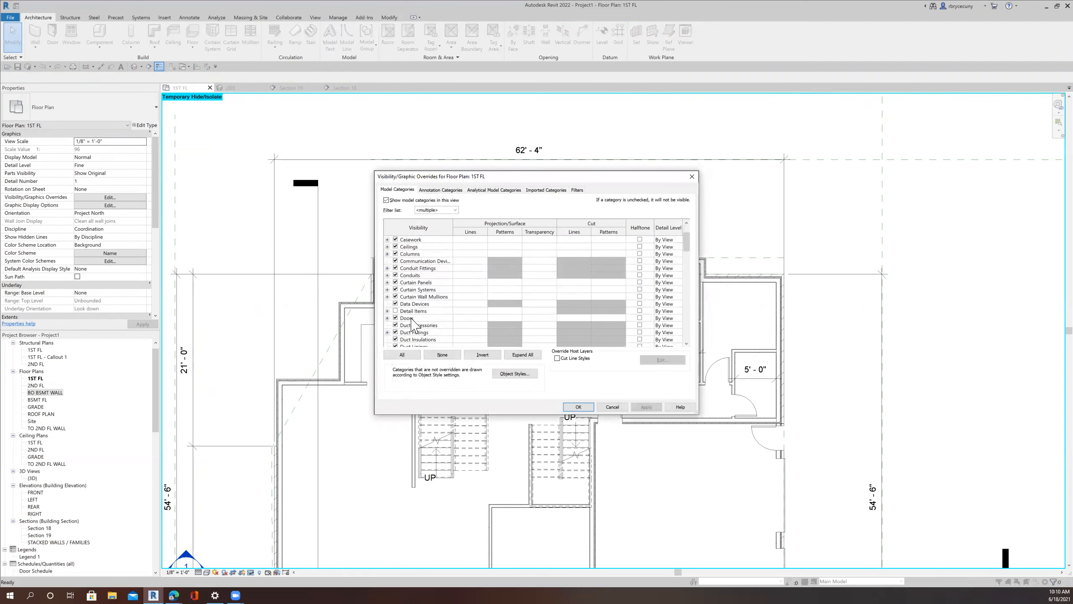
scroll(404, 328, "down", 6)
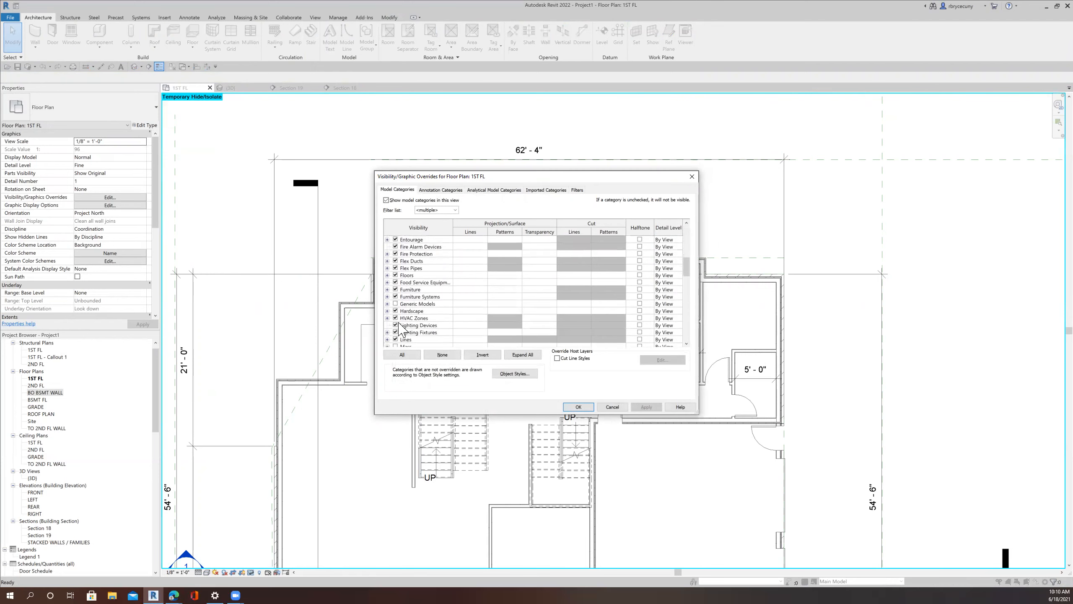
scroll(408, 332, "down", 1)
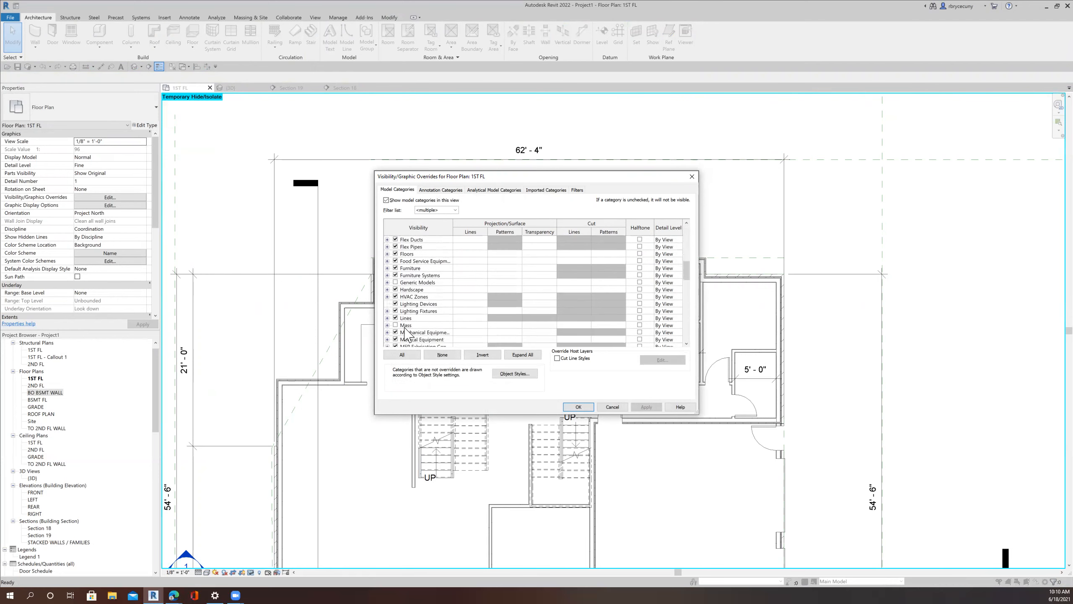
scroll(407, 337, "down", 4)
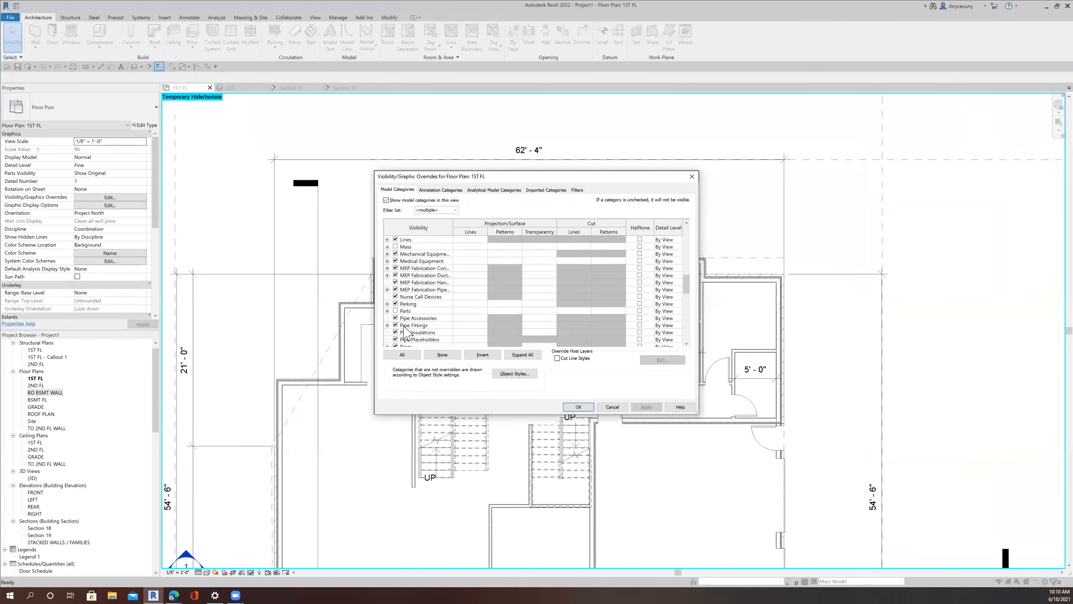
scroll(403, 322, "down", 6)
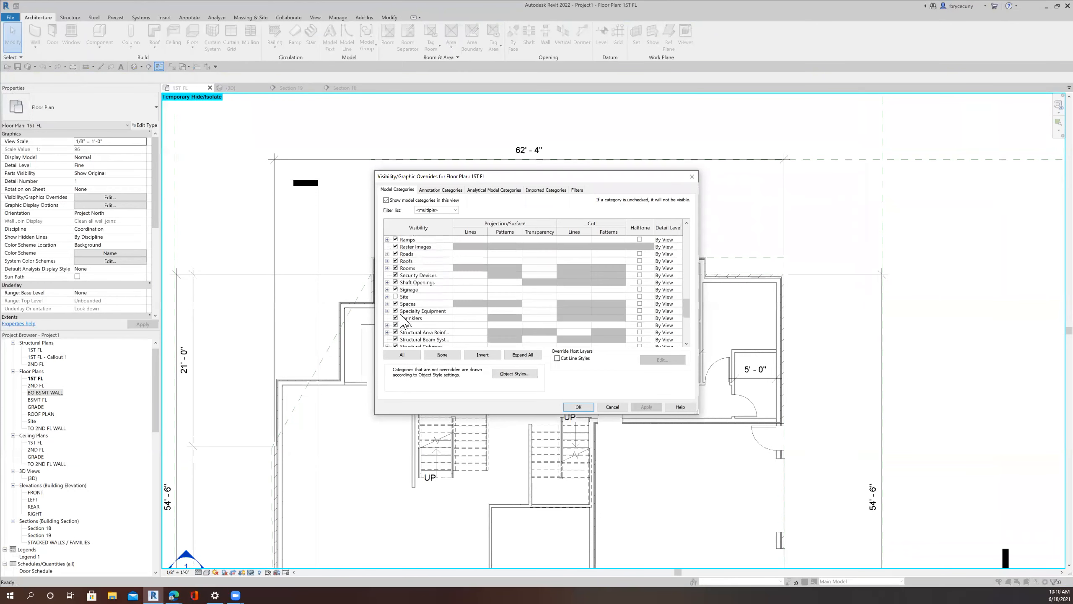
scroll(409, 330, "down", 6)
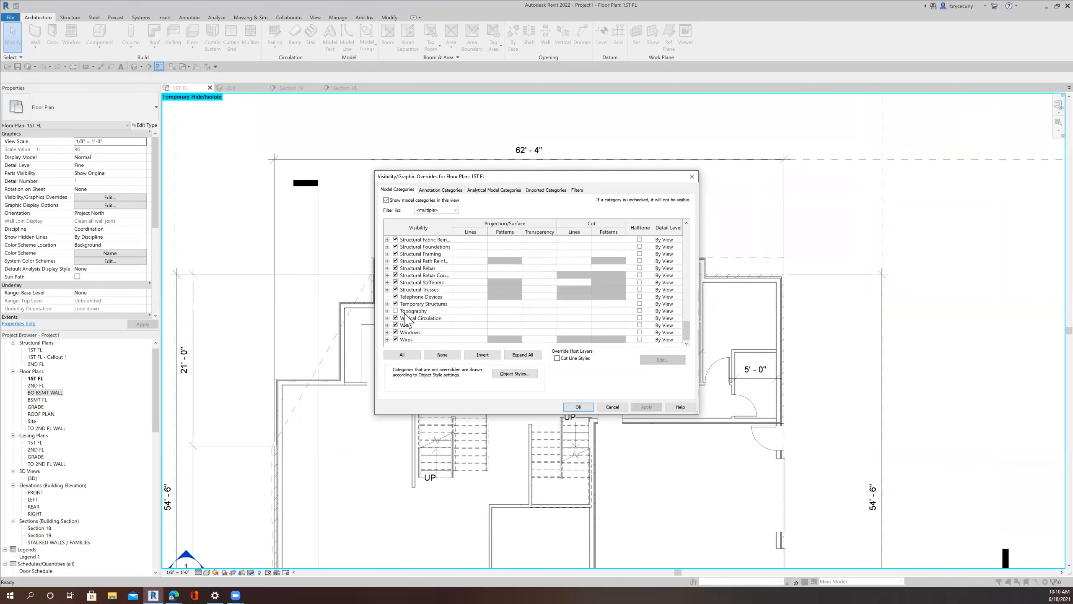
left_click(579, 406)
scroll(544, 381, "down", 5)
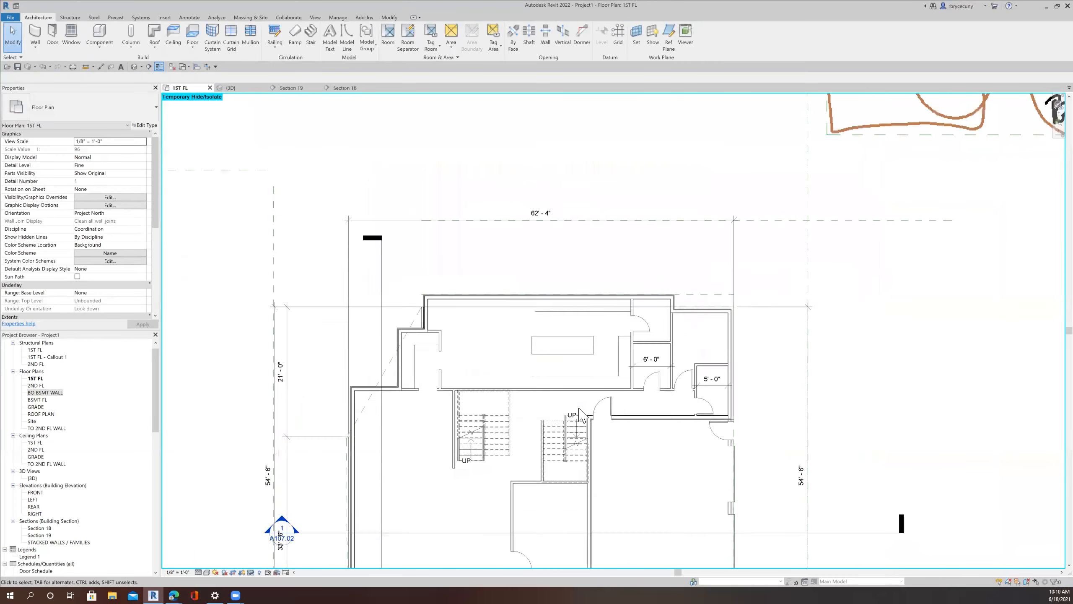
middle_click_drag(487, 432, 421, 412)
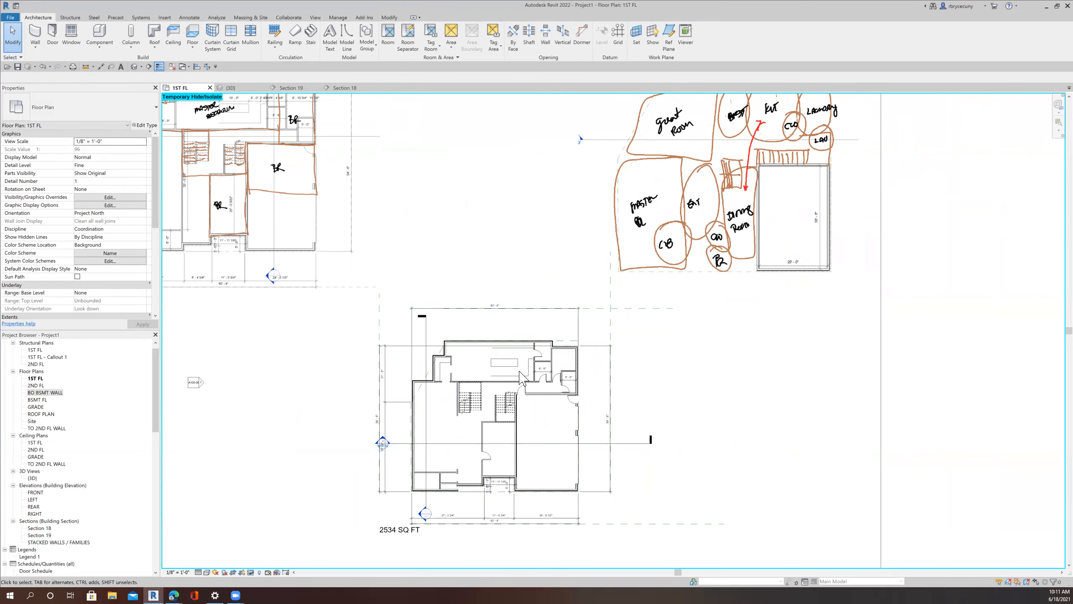
scroll(514, 364, "up", 5)
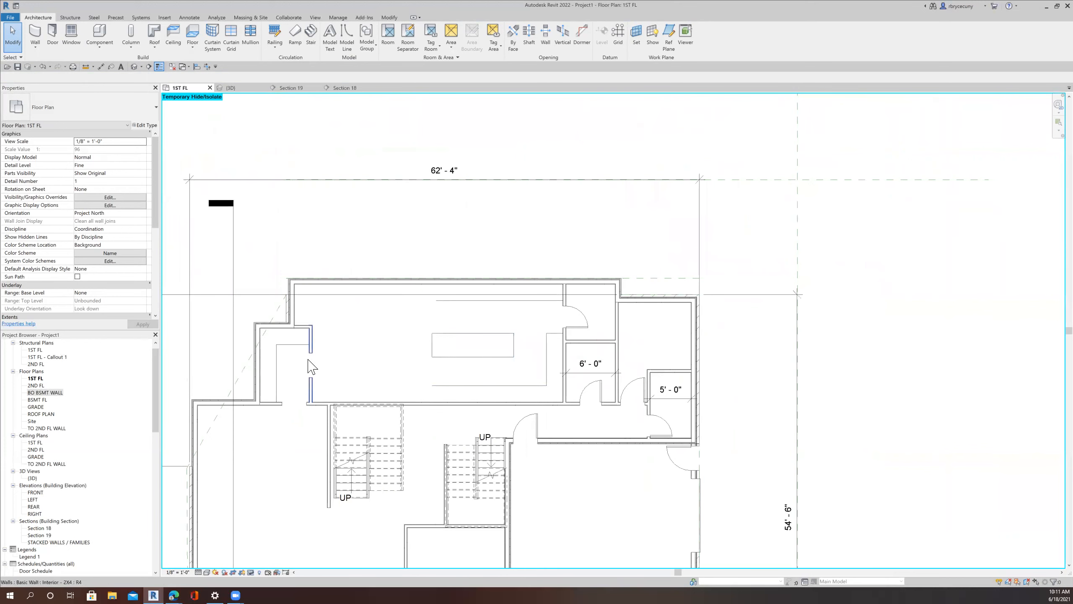
middle_click_drag(330, 374, 365, 346)
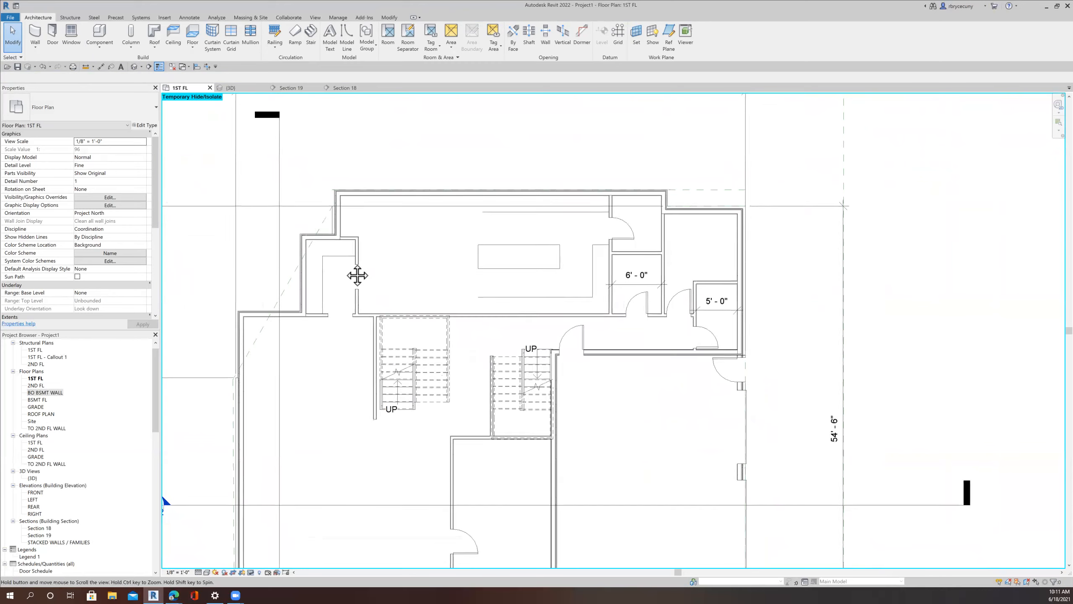
scroll(347, 268, "down", 4)
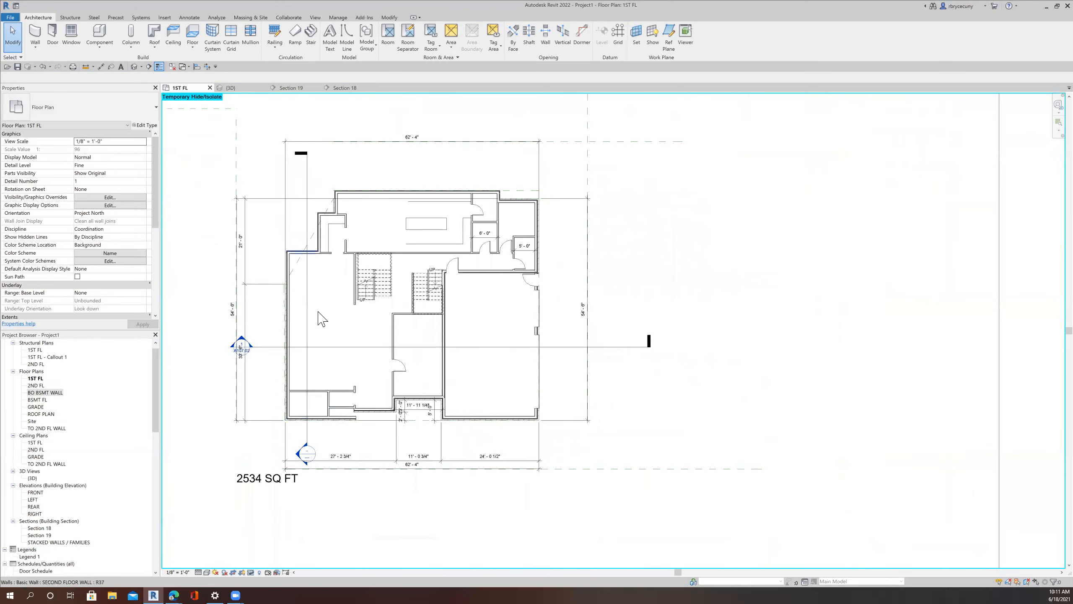
scroll(343, 224, "up", 4)
middle_click_drag(304, 293, 354, 324)
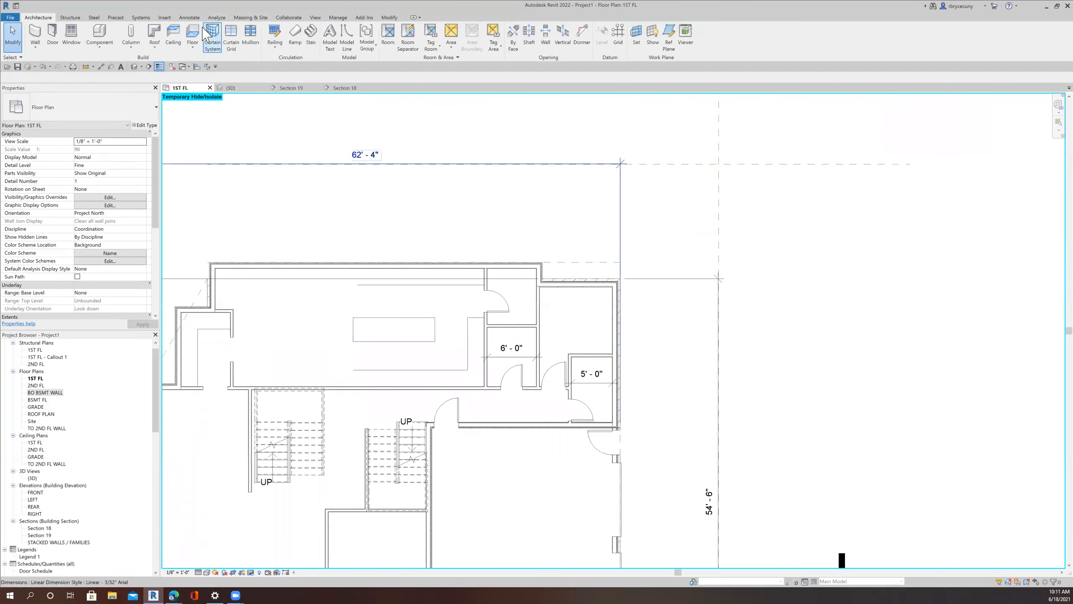
Step: Draw a wide detail line from the kitchen island's rear corner to the rear wall and trim it to close the rear counter's open end
left_click(189, 17)
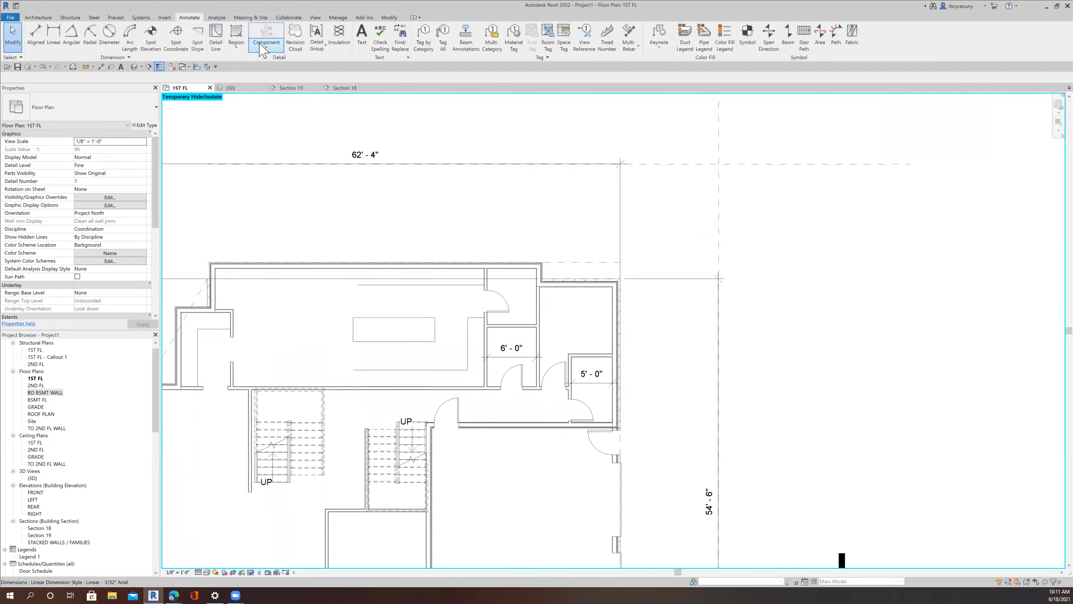
left_click(216, 37)
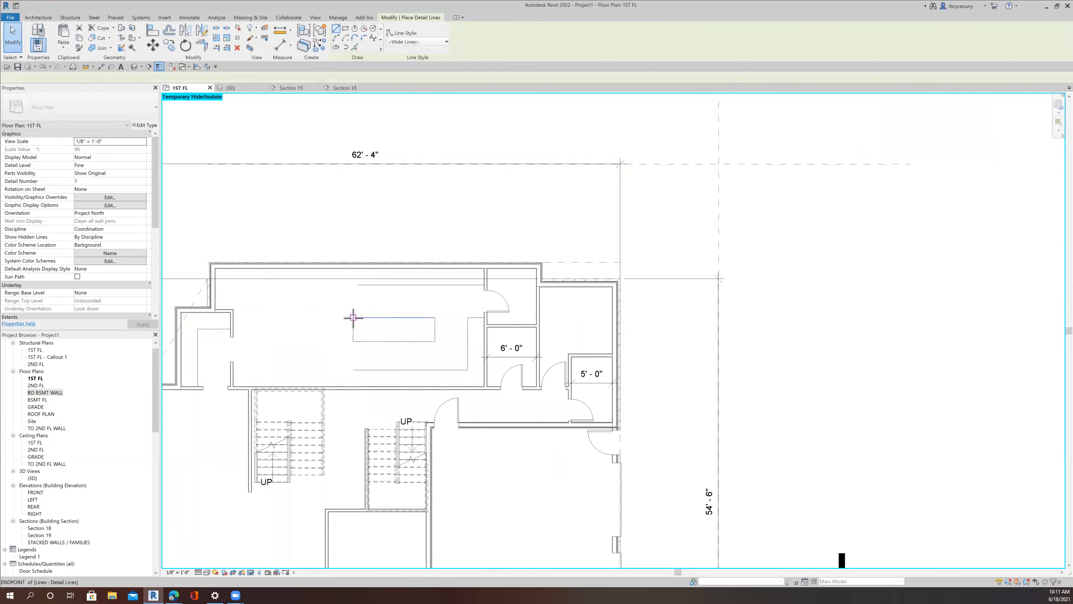
left_click(353, 317)
scroll(360, 268, "up", 5)
left_click(364, 262)
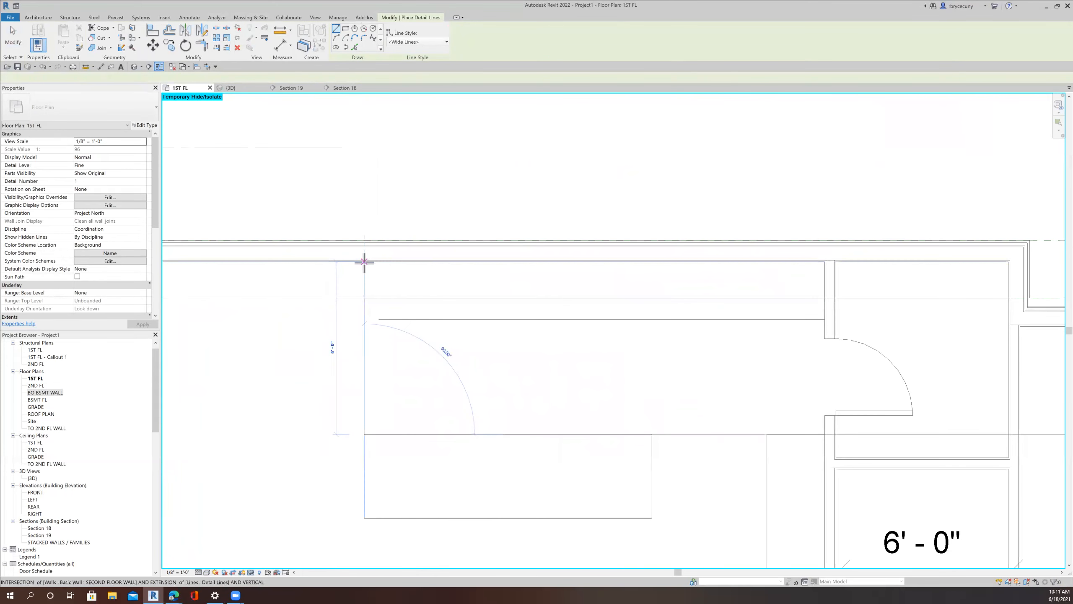
left_click(204, 50)
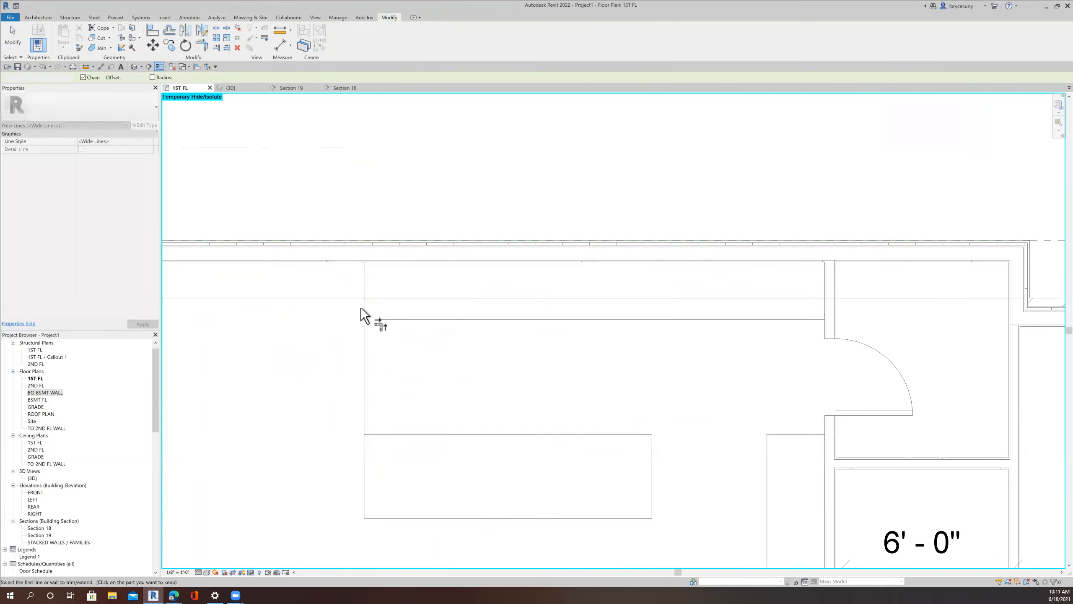
middle_click_drag(389, 359, 376, 95)
middle_click_drag(319, 126, 344, 183)
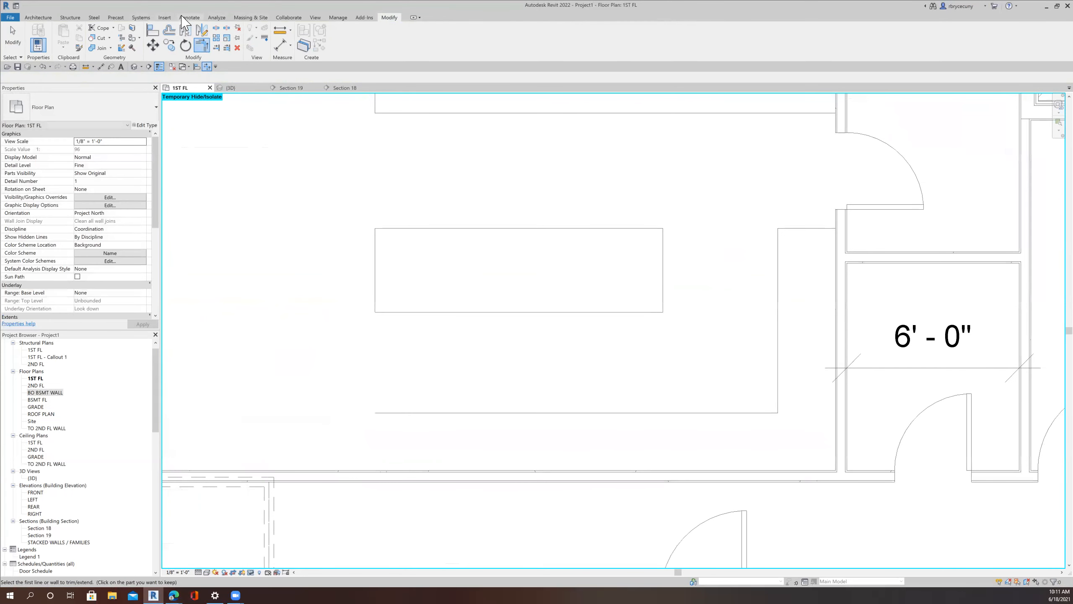
Step: Draw a wide detail line from the island's front corner to the stair-side wall and trim it to close that counter's open end
left_click(182, 18)
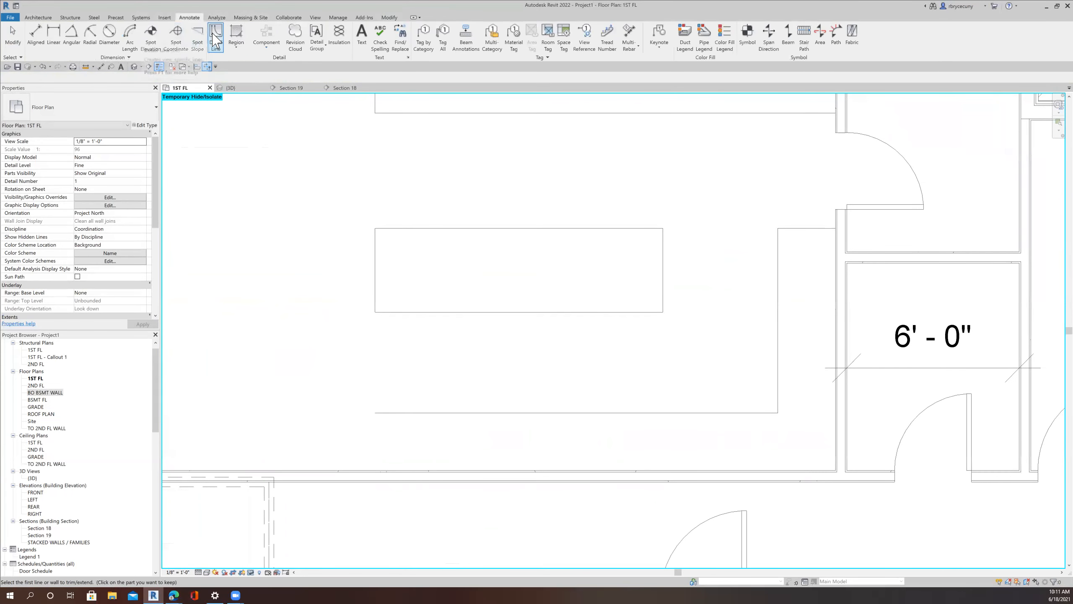
left_click(375, 313)
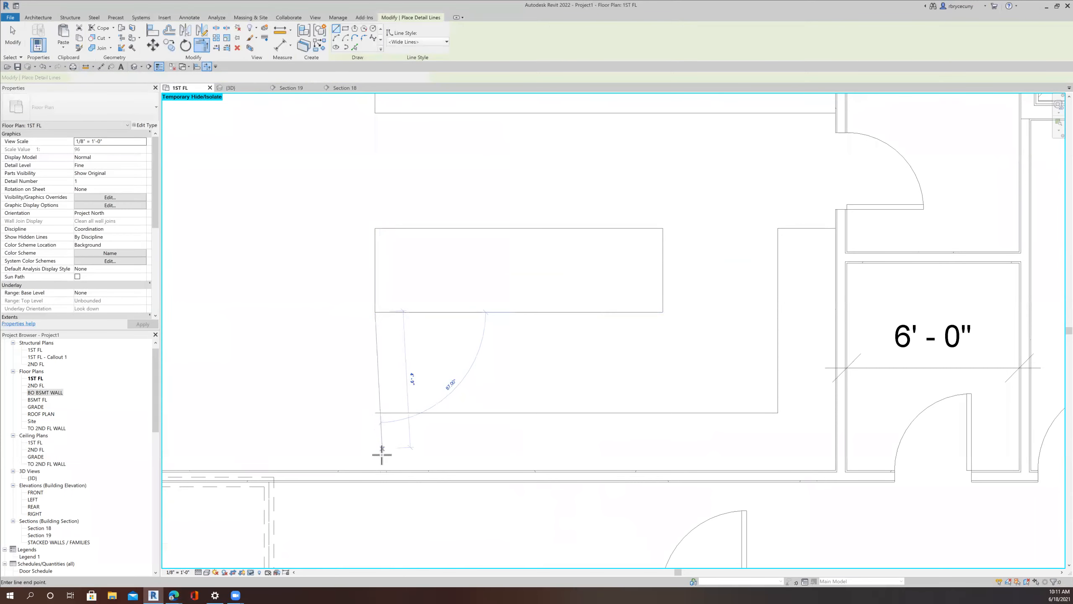
left_click(375, 469)
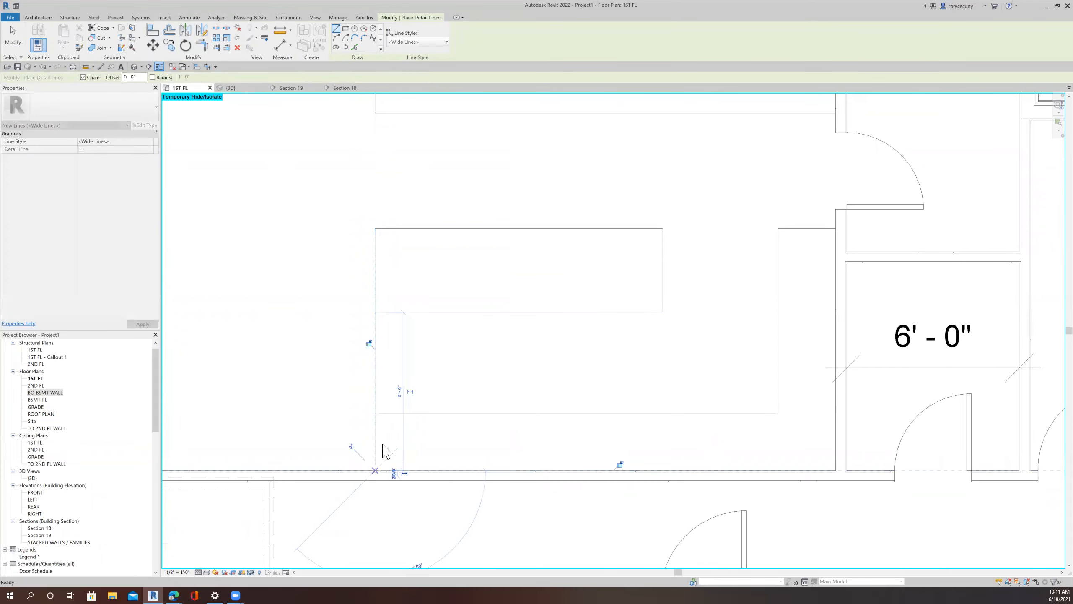
key("Escape")
key("Escape")
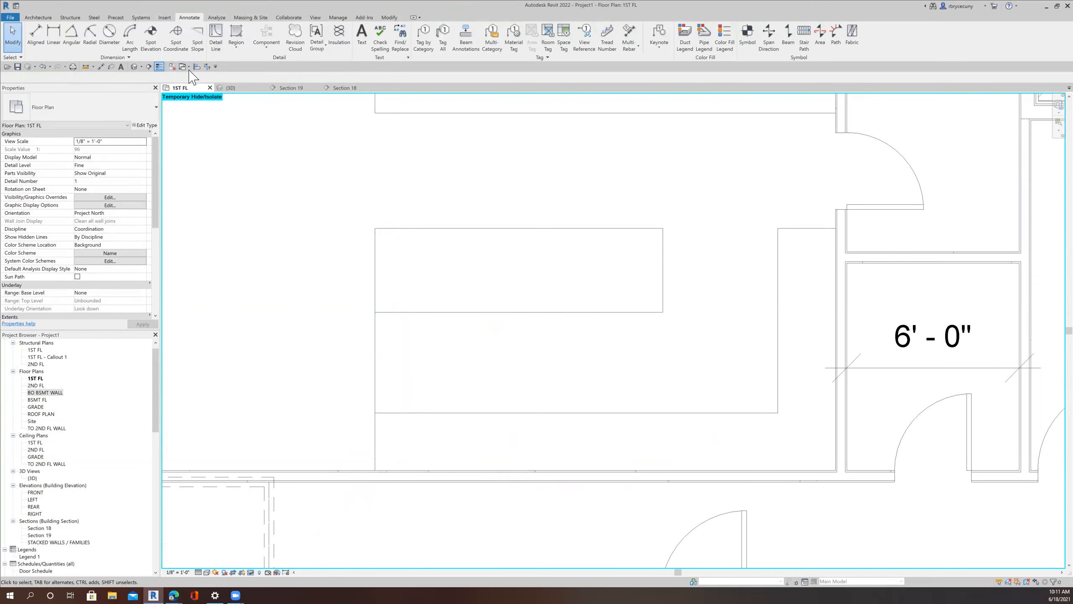
left_click(206, 66)
left_click(437, 412)
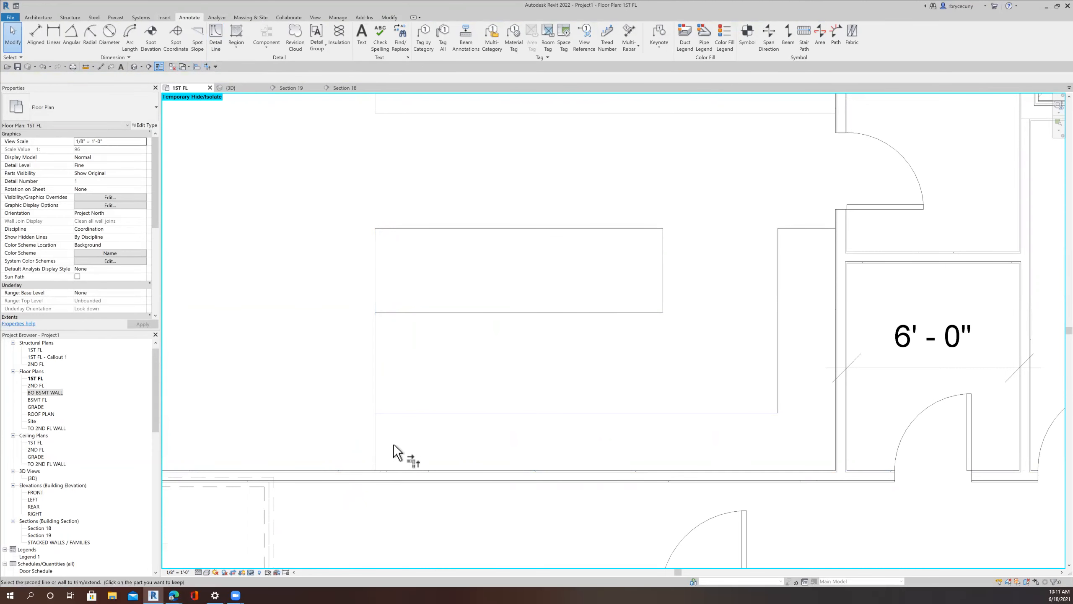
left_click(376, 452)
Step: Draw a wide detail line from the island's pantry-side front corner to the stair-side wall and trim the stair-side counter to end there
scroll(382, 453, "down", 5)
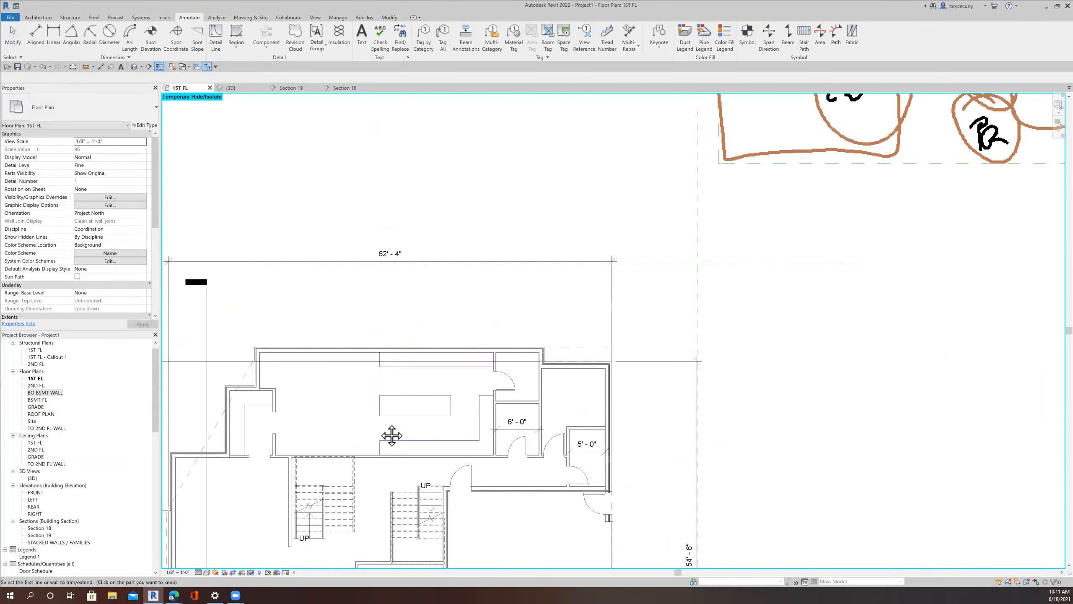
middle_click_drag(368, 406, 373, 370)
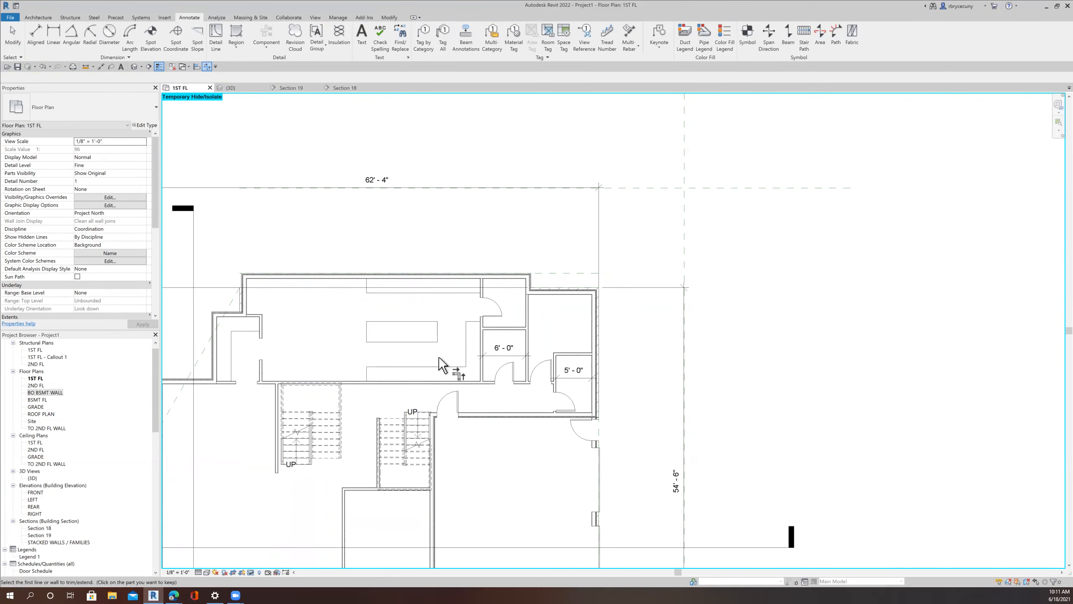
scroll(439, 364, "up", 2)
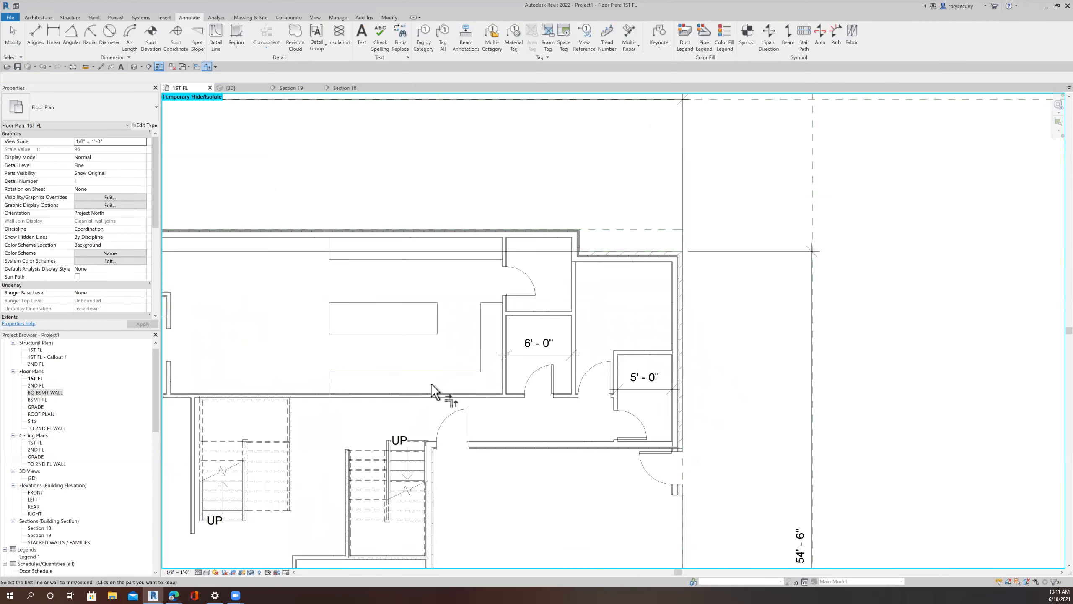
scroll(435, 384, "up", 2)
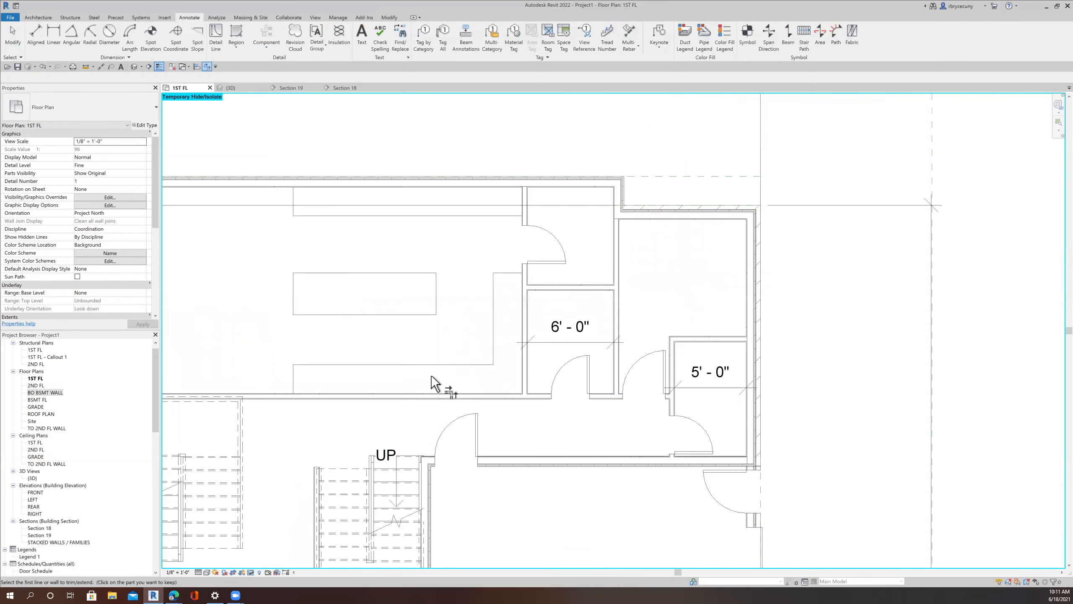
left_click(216, 40)
left_click(436, 314)
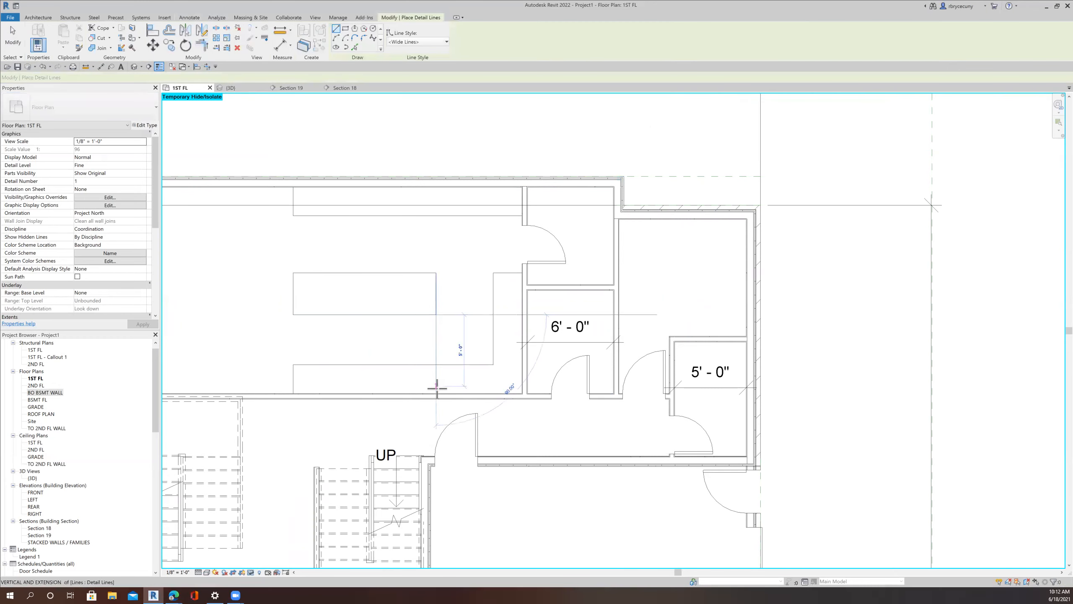
left_click(437, 396)
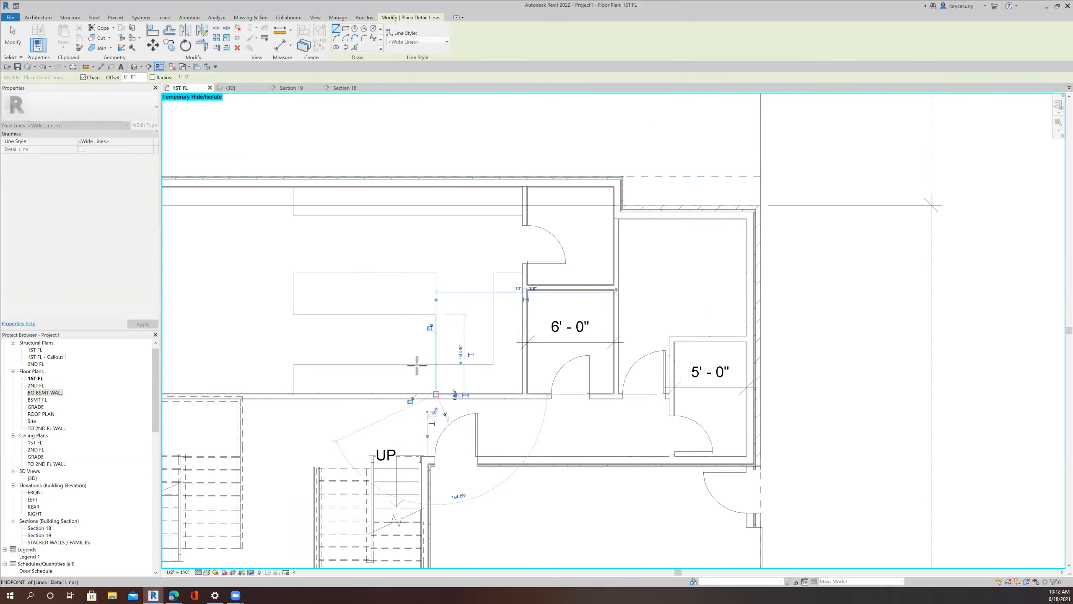
key("Escape")
key("Escape")
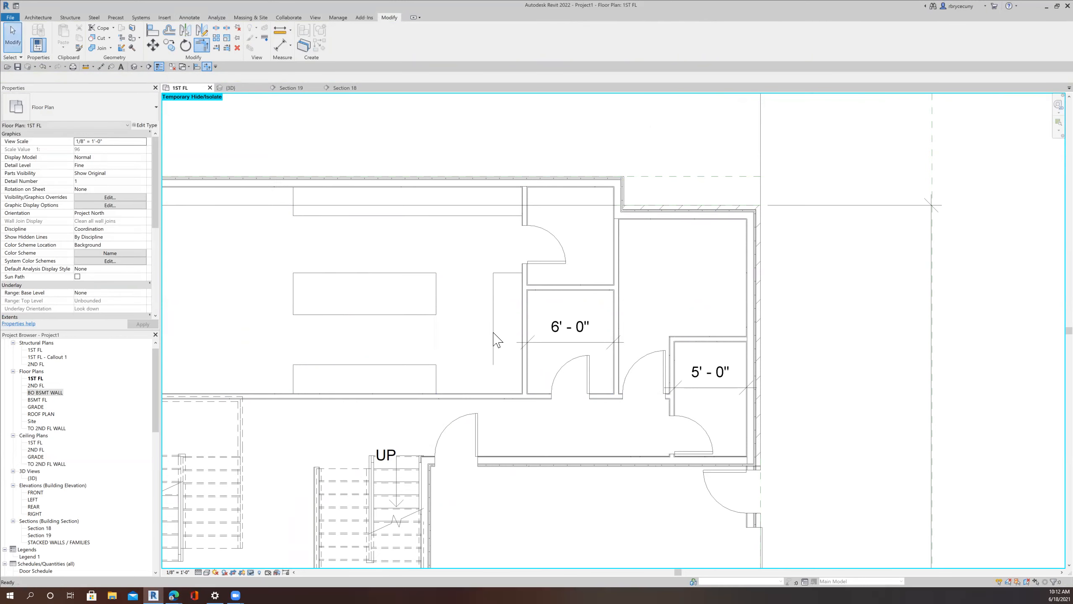
Step: Stretch the loose end of the pantry-side counter line to the kitchen's stair-side wall
left_click(493, 359)
scroll(493, 359, "up", 2)
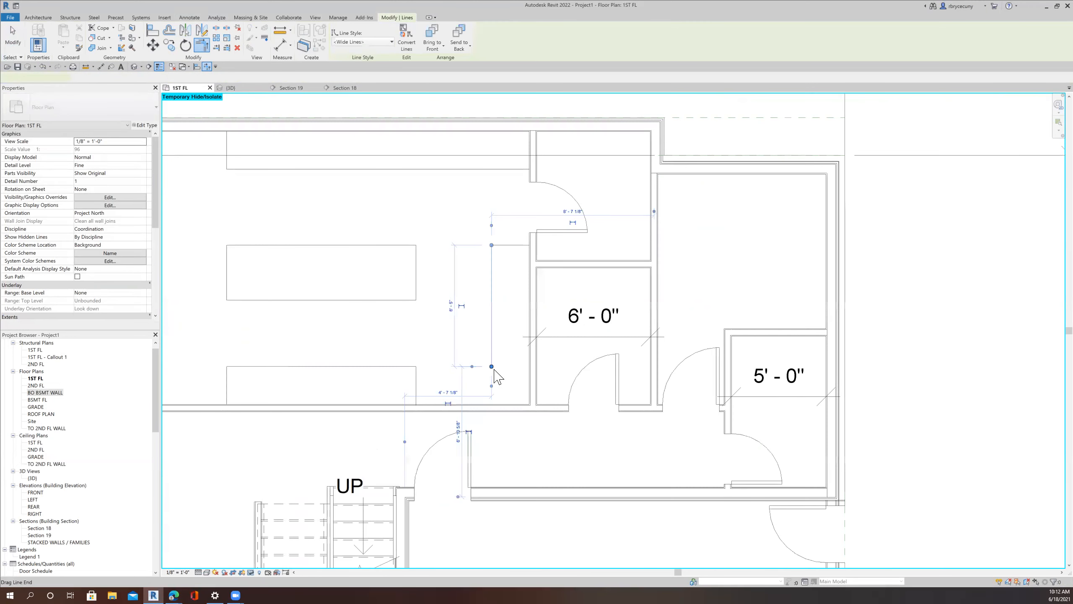
key("Escape")
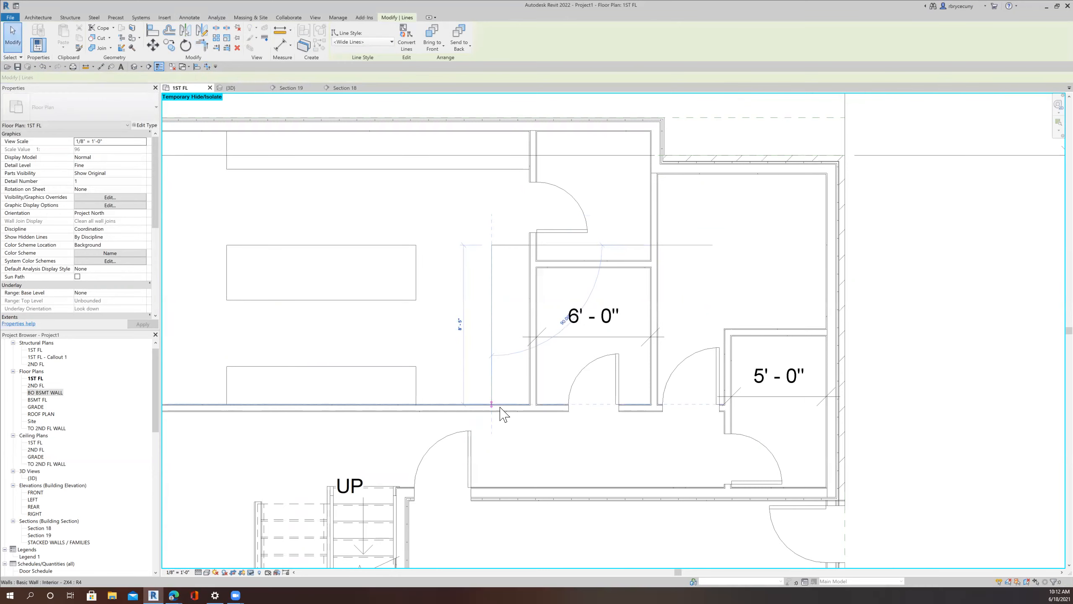
scroll(492, 419, "down", 4)
scroll(484, 384, "up", 4)
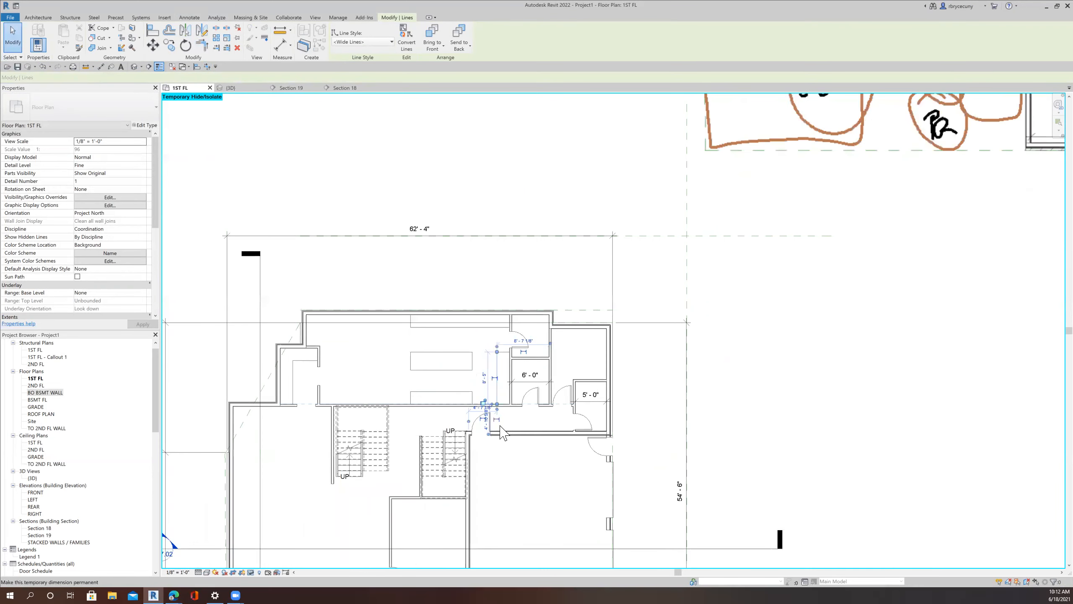
Step: Examine the kitchen counter and island outlines in the first-floor plan
middle_click_drag(470, 341, 502, 378)
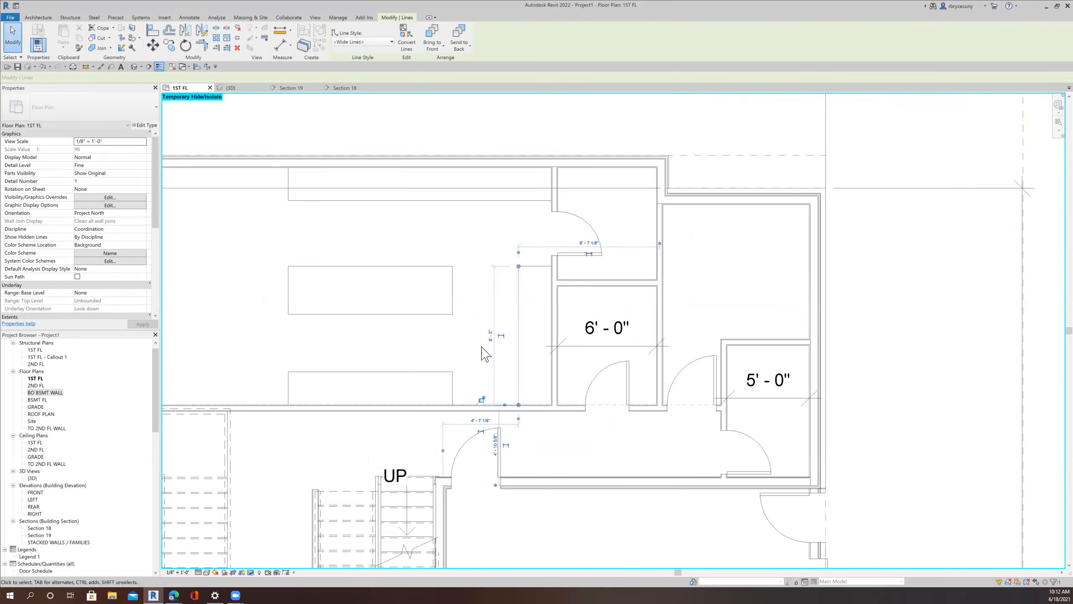
scroll(480, 346, "down", 2)
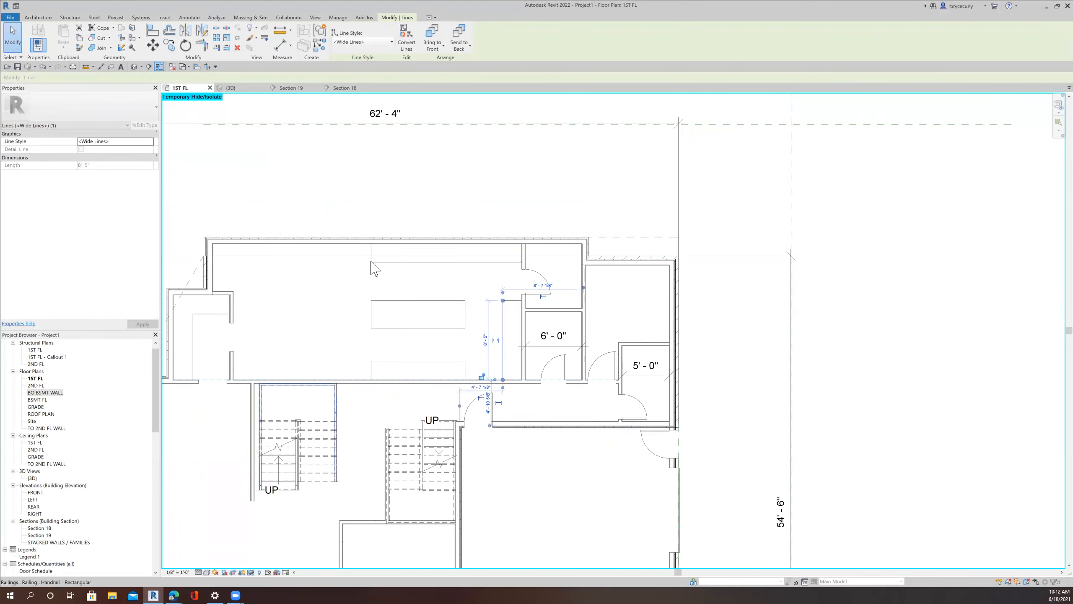
middle_click_drag(448, 352, 401, 335)
left_click(863, 372)
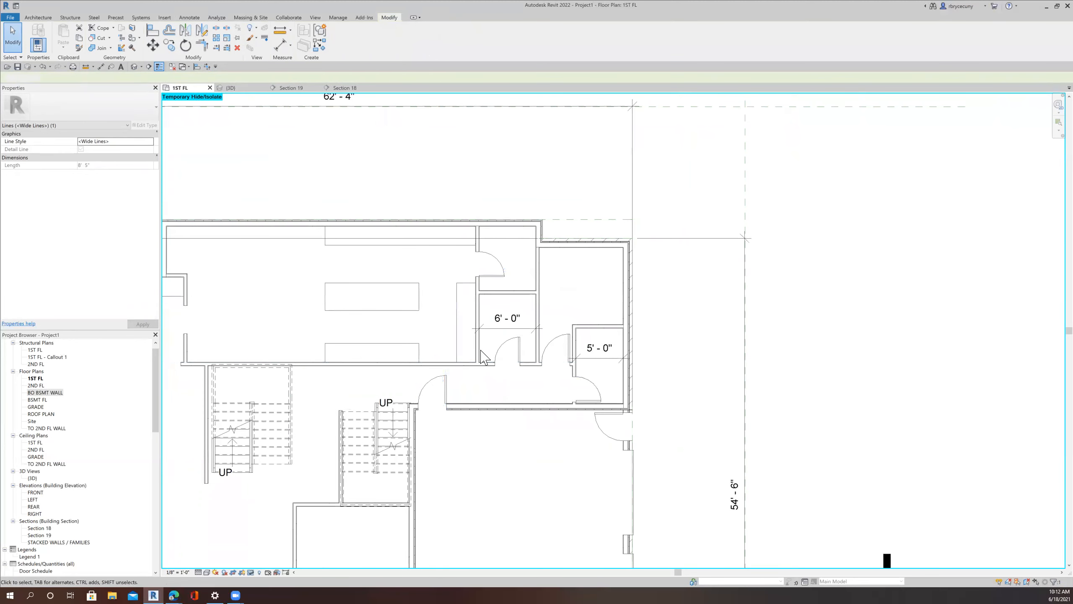
scroll(460, 361, "up", 2)
middle_click_drag(461, 369, 500, 448)
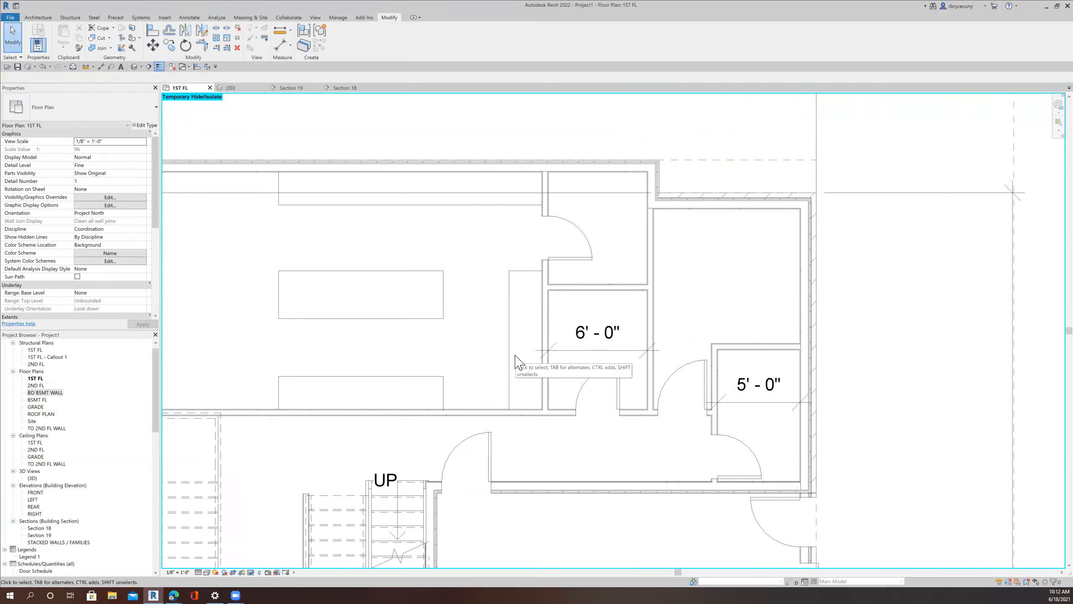
scroll(518, 363, "down", 2)
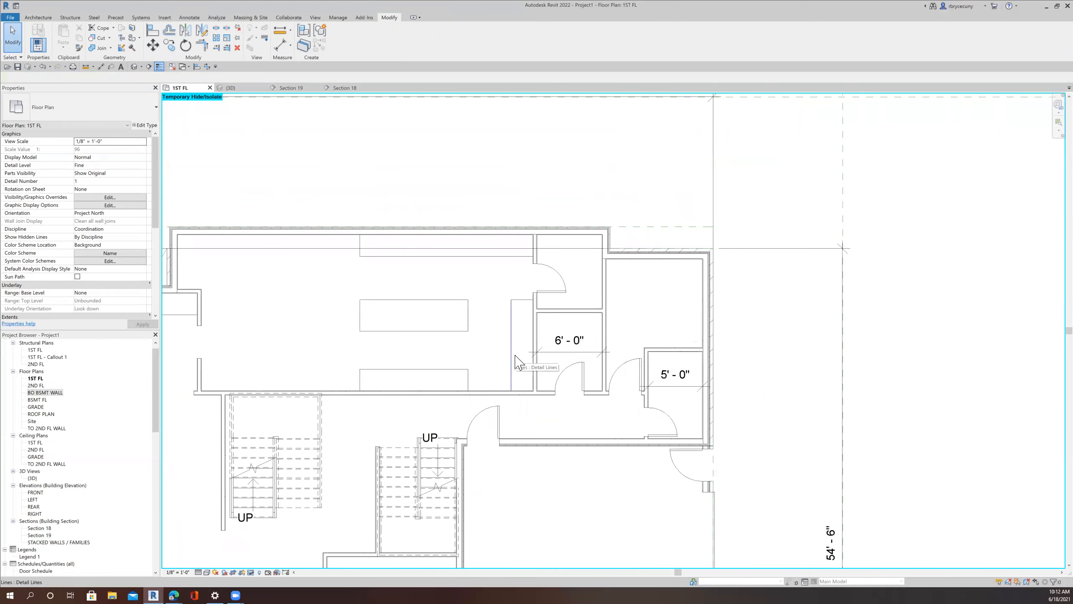
middle_click_drag(516, 362, 452, 335)
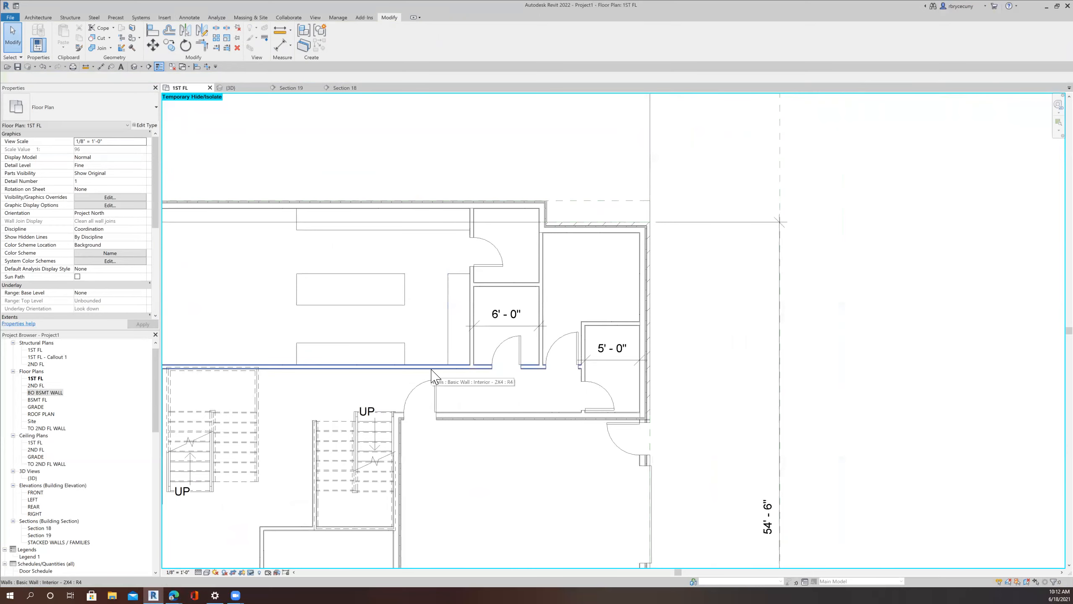
Step: Place two 36" x 84" cased passage openings in the kitchen's stair-side wall, one at each end of the stair-side counter
scroll(432, 372, "up", 4)
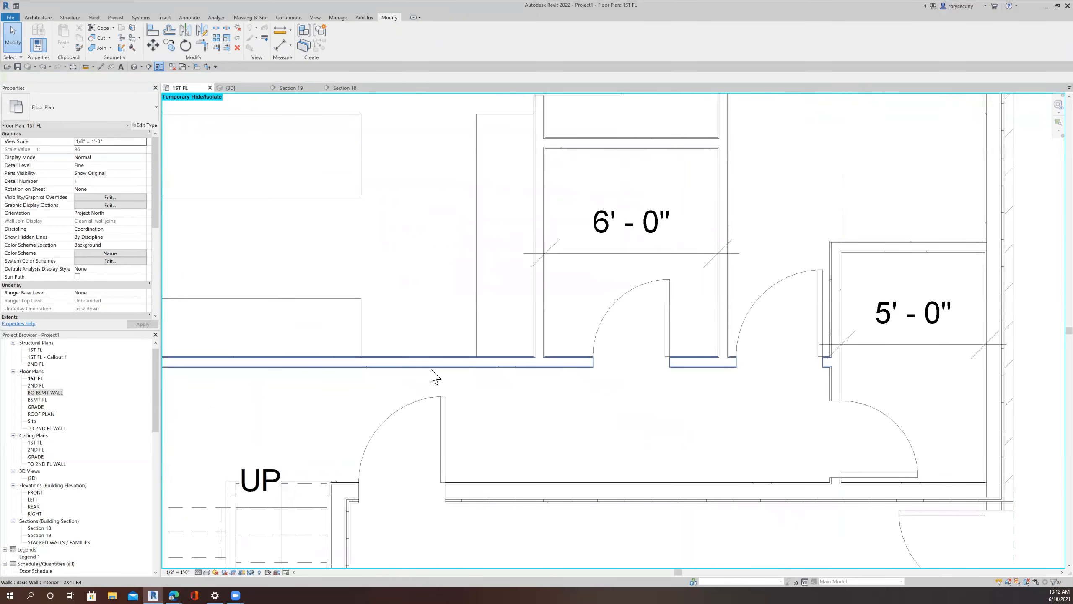
left_click(39, 18)
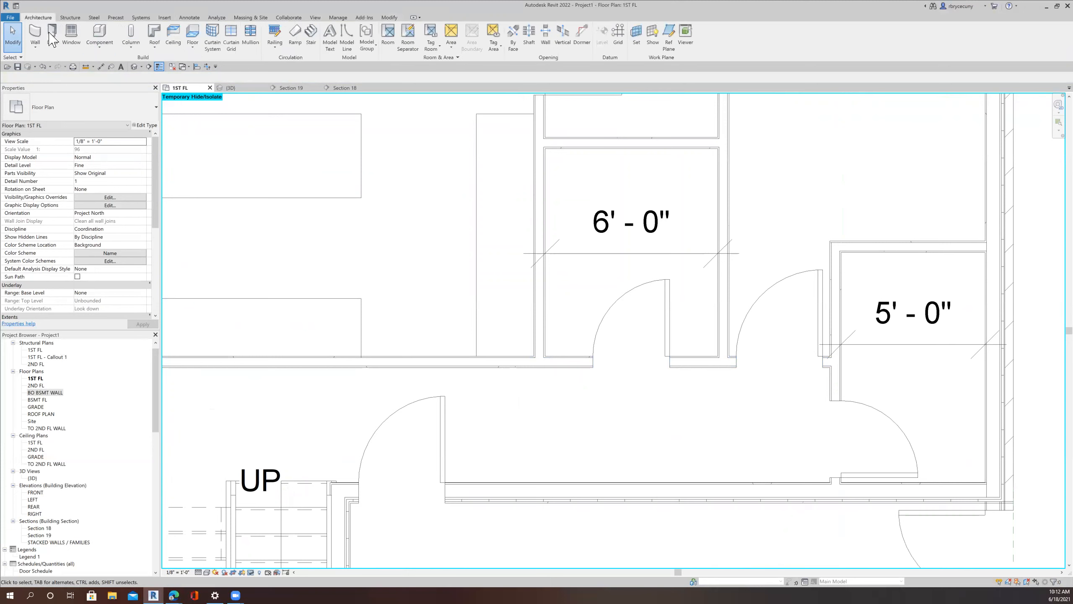
left_click(101, 38)
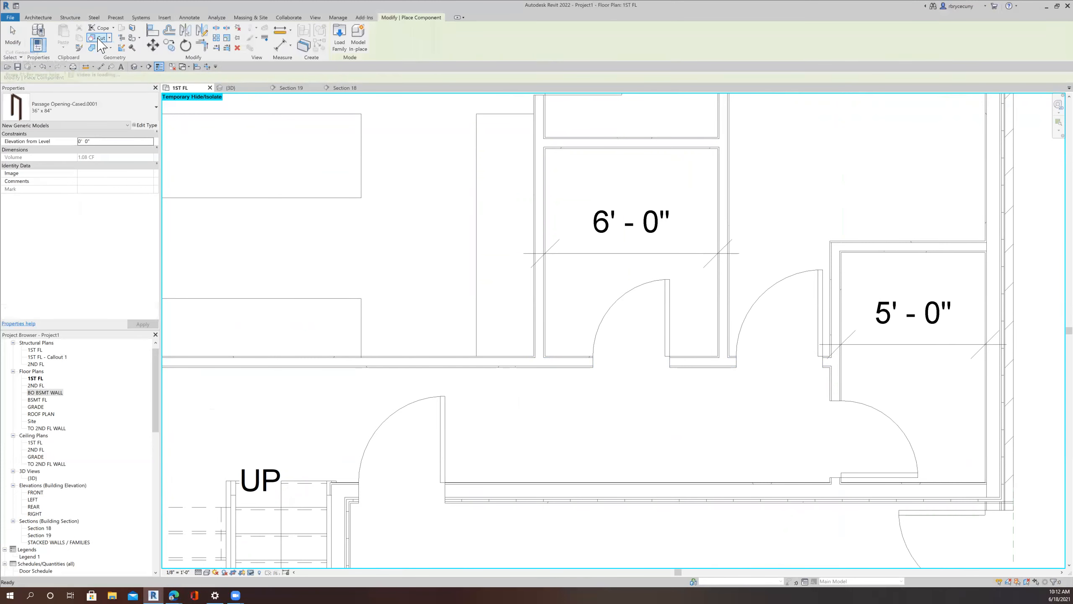
left_click(417, 361)
scroll(417, 359, "down", 5)
scroll(335, 361, "up", 5)
left_click(327, 358)
key("Escape")
key("Escape")
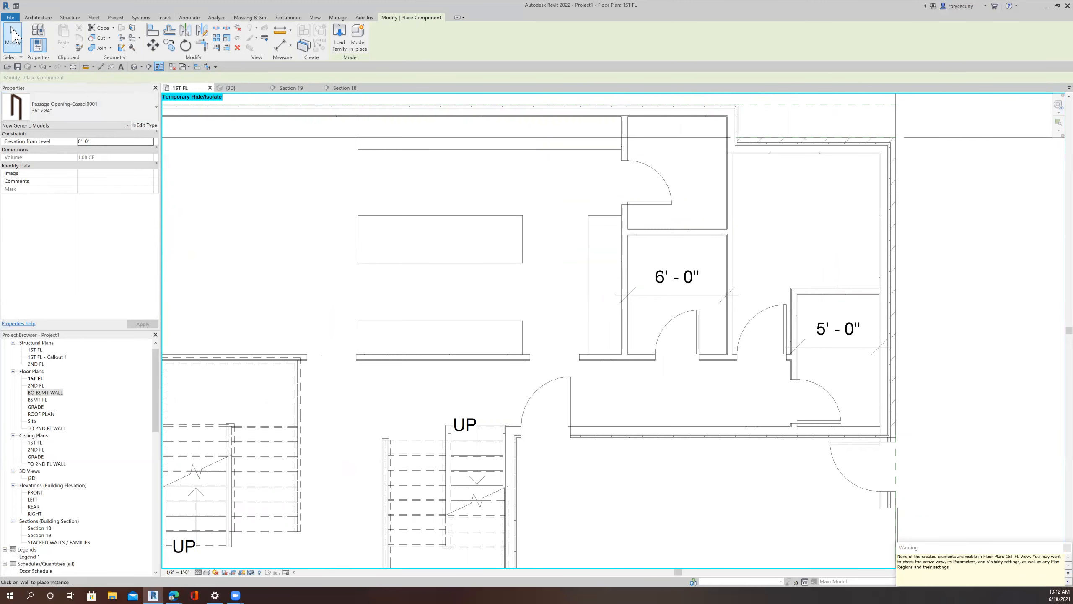
Step: Examine the first-floor plan around the new cased openings, the stairs, the pantry and the closets
scroll(423, 316, "down", 5)
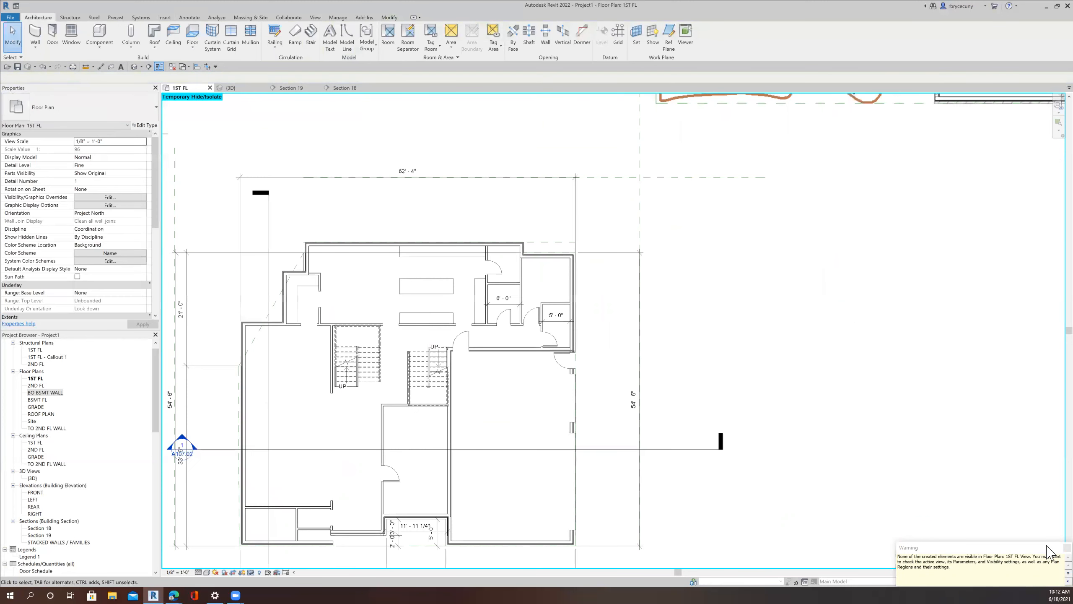
scroll(460, 325, "up", 3)
middle_click_drag(461, 326, 443, 236)
scroll(391, 295, "down", 3)
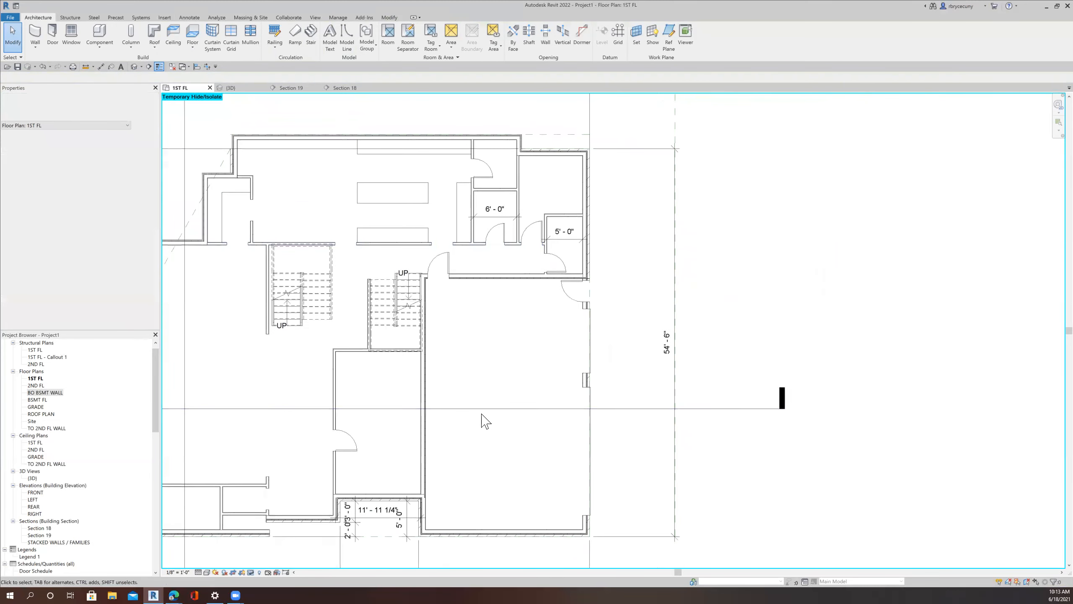
middle_click_drag(479, 374, 509, 431)
middle_click_drag(404, 316, 444, 343)
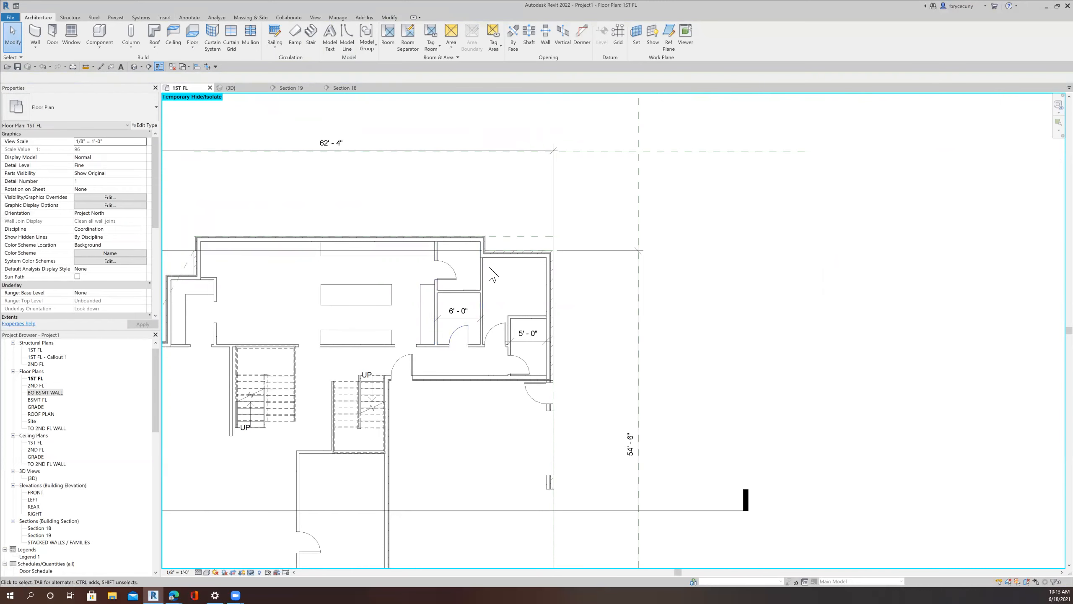
scroll(477, 268, "up", 2)
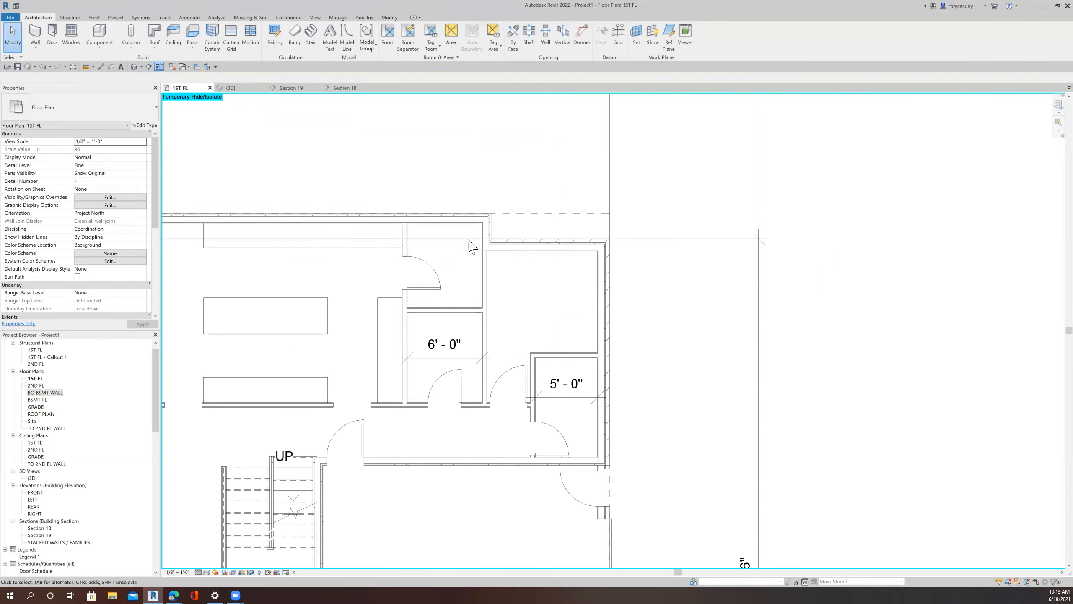
scroll(445, 268, "down", 2)
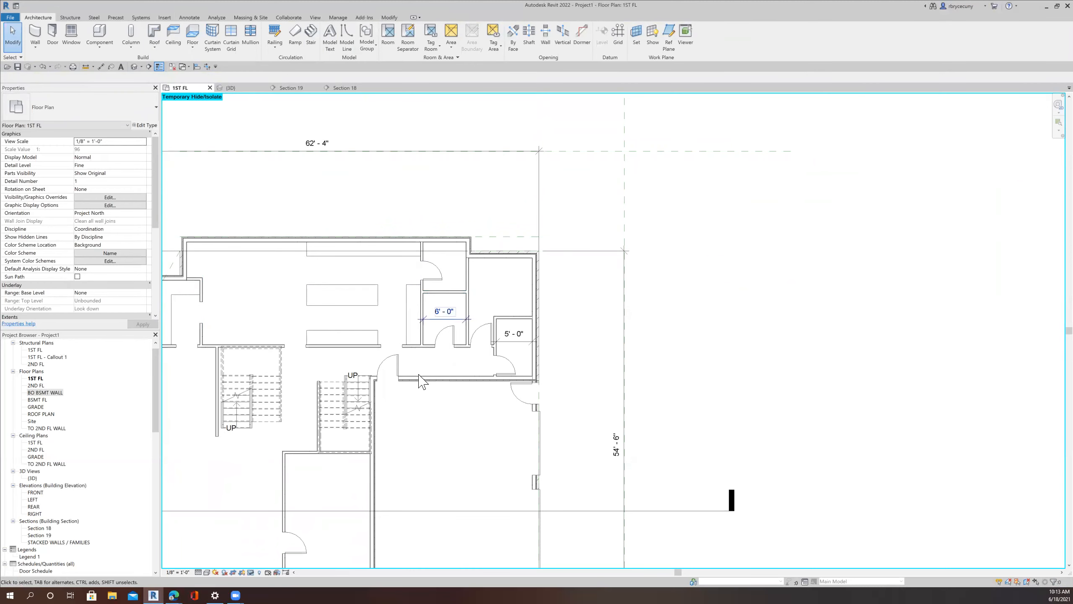
middle_click_drag(504, 364, 407, 311)
scroll(418, 317, "up", 3)
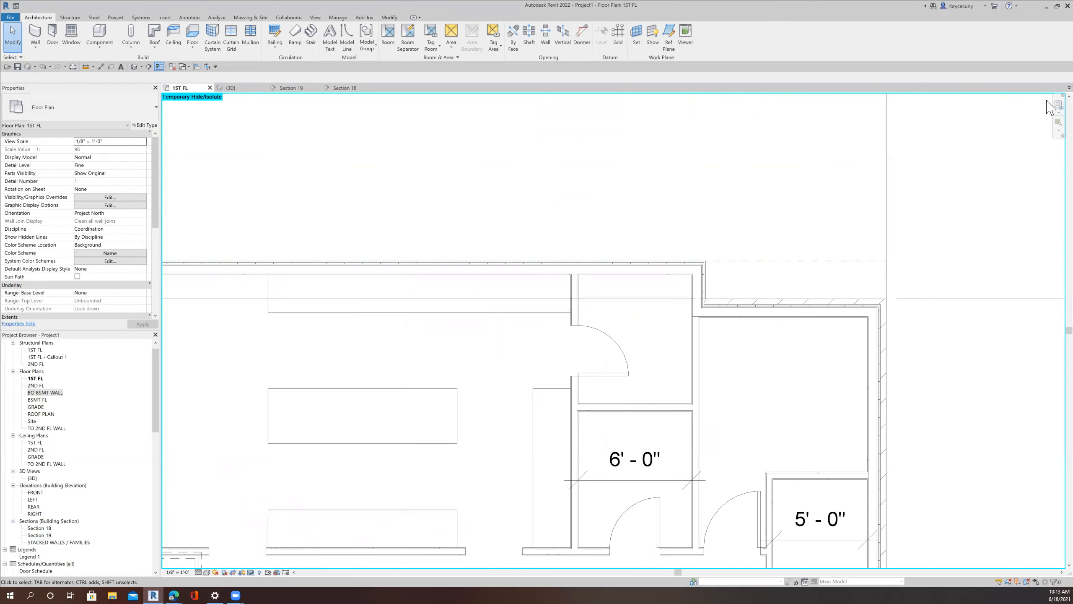
Step: Close the Section 18 and Section 19 views and tile the first-floor plan beside the 3D view
left_click(370, 87)
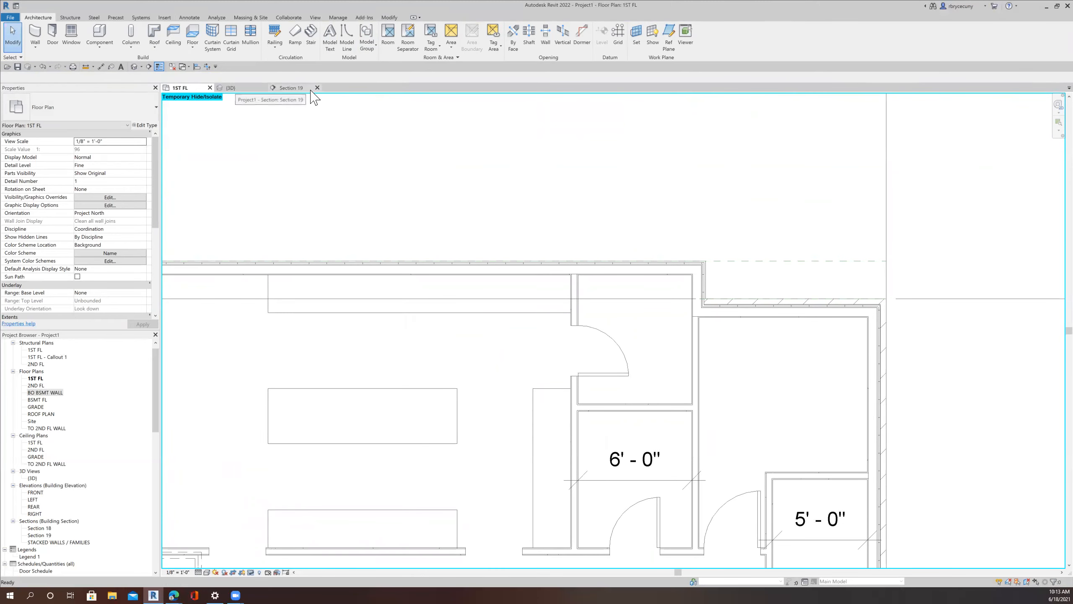
left_click(316, 88)
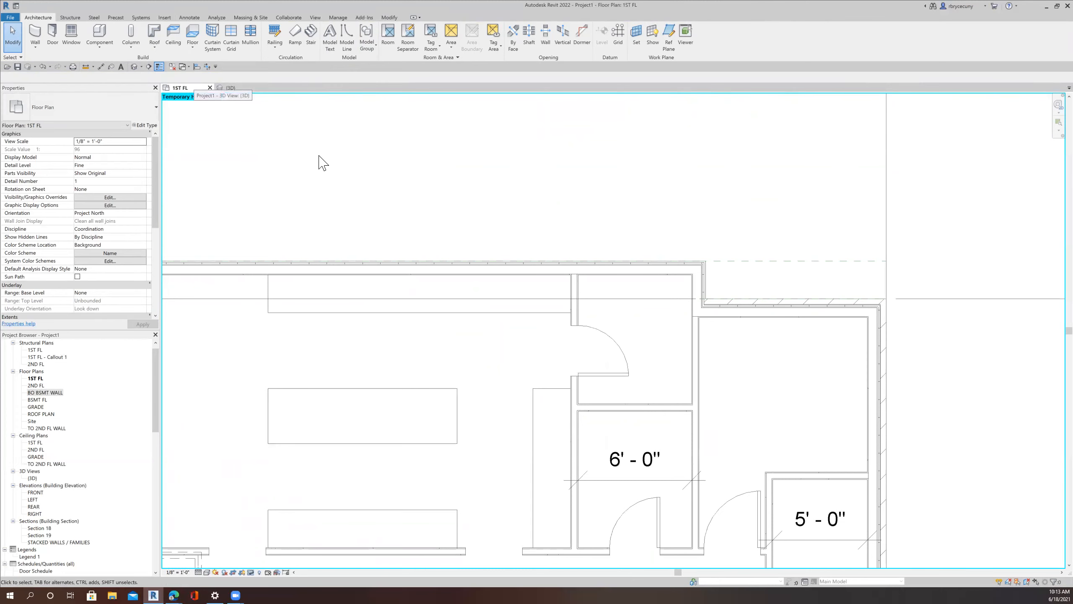
key("w")
key("t")
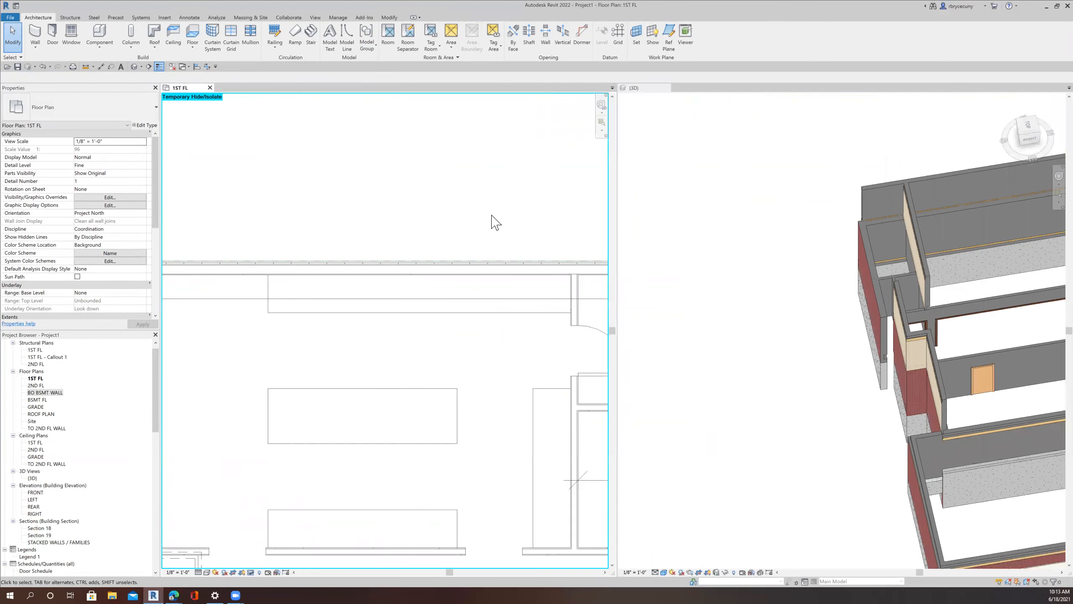
Step: Inspect the first-floor walls, stairs and openings in the 3D view
scroll(935, 296, "down", 3)
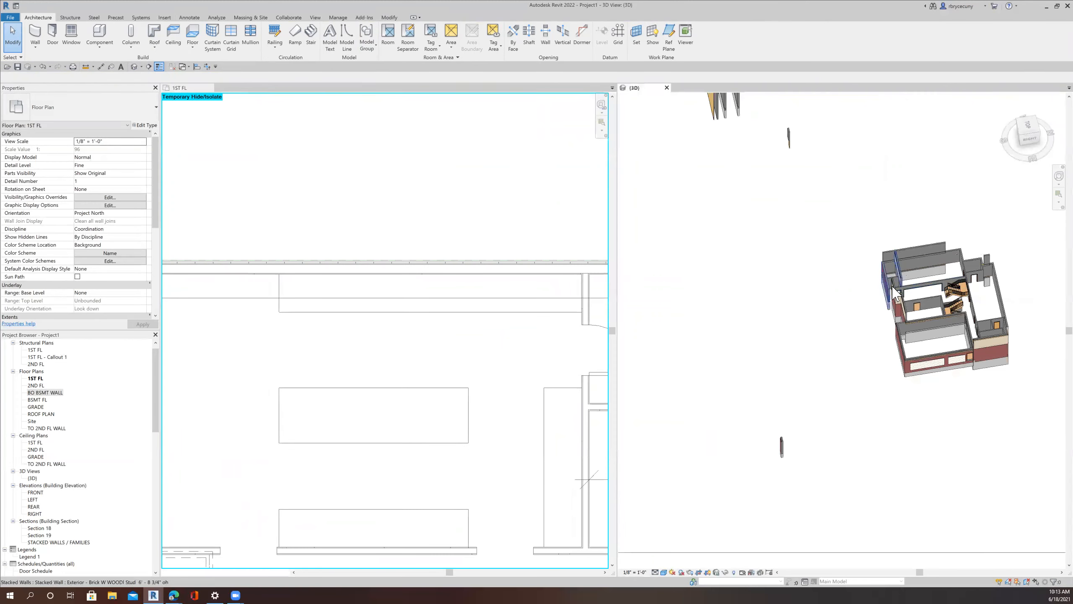
scroll(913, 304, "up", 3)
middle_click_drag(914, 305, 798, 313)
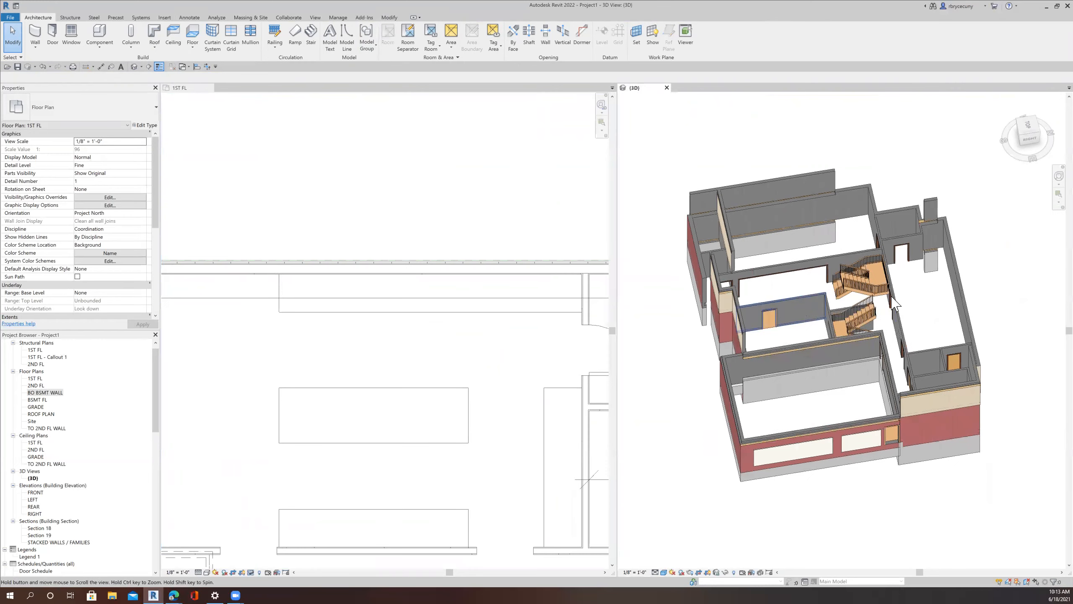
scroll(928, 289, "up", 2)
middle_click_drag(928, 289, 764, 296)
scroll(921, 273, "up", 1)
scroll(925, 280, "down", 1)
scroll(941, 224, "down", 1)
scroll(935, 253, "down", 1)
Step: Start an in-place model in the Casework category, keeping the suggested name
middle_click_drag(498, 351, 390, 268)
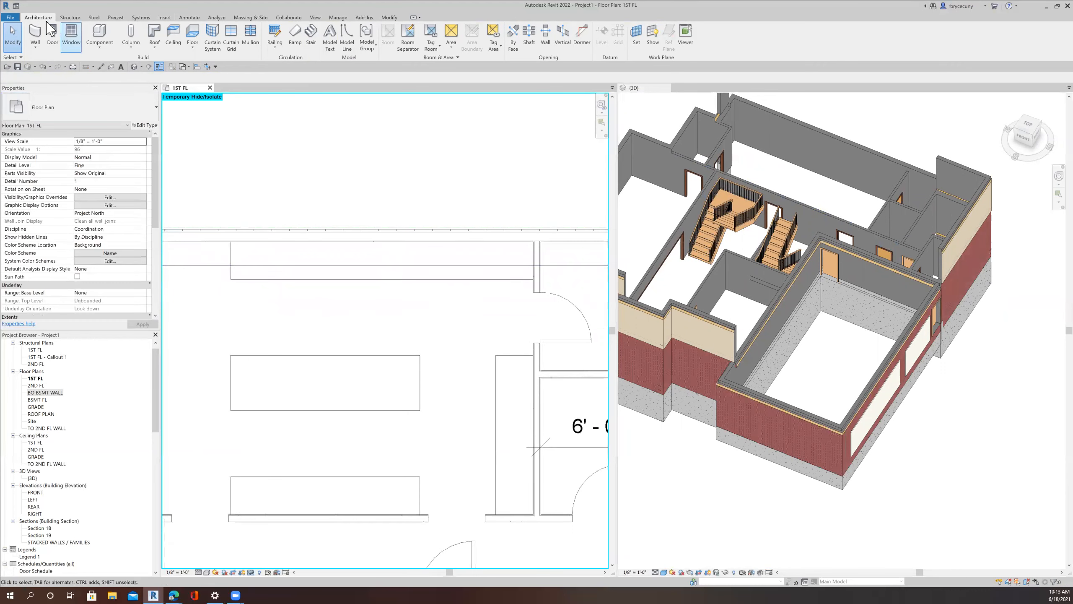
left_click(103, 47)
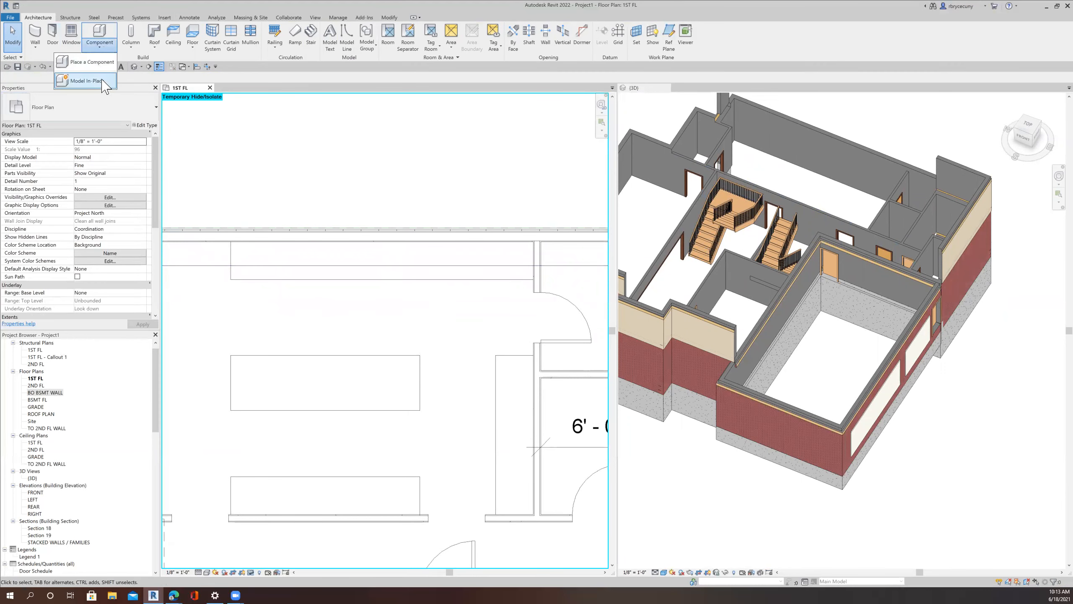
left_click(87, 81)
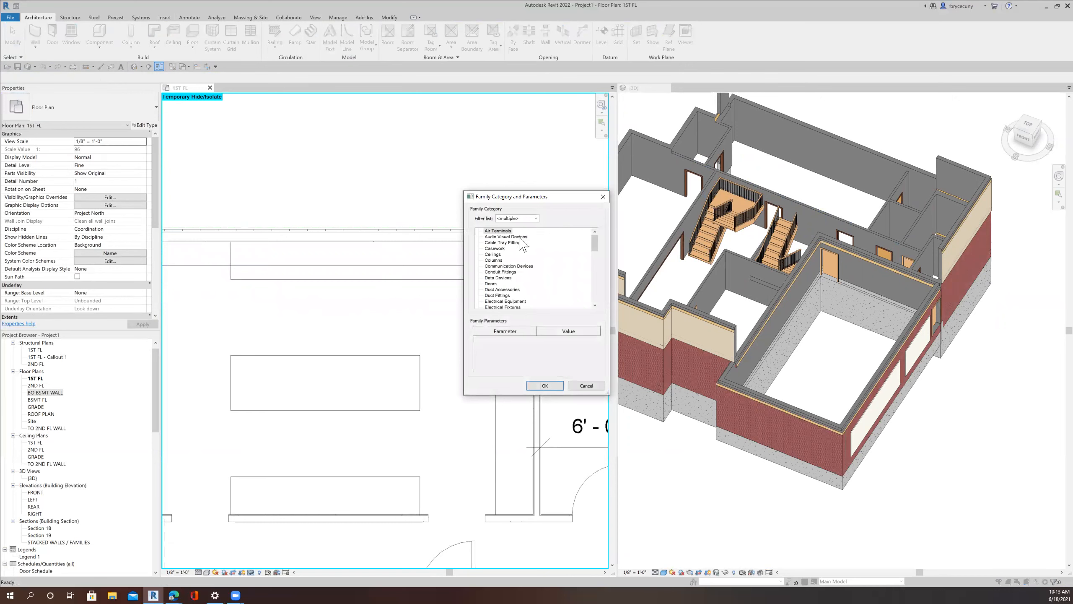
left_click(544, 386)
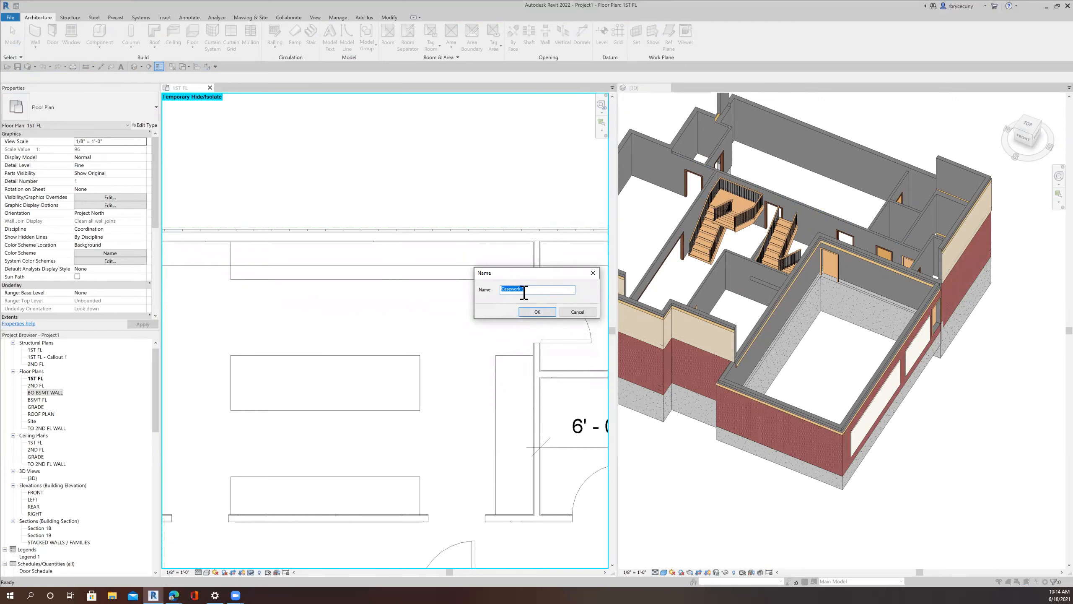
left_click(533, 313)
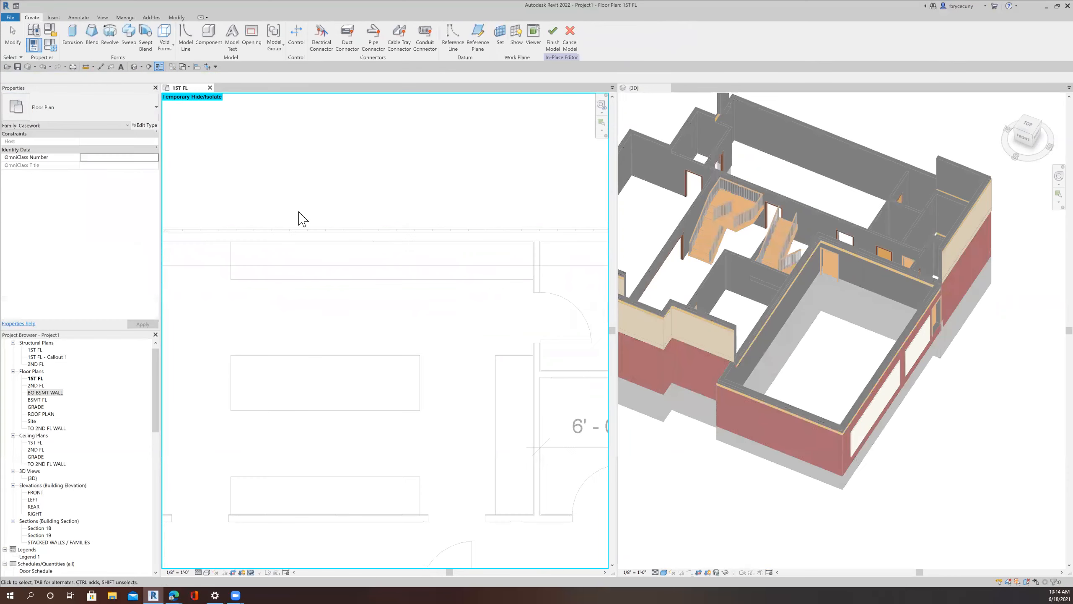
Step: Extrude a 16'-0" by 2'-0" rectangle over the rear counter from 2'-10" to 3'-0" in GREAT NEW GREEN MARBLE and finish the in-place model
left_click(72, 38)
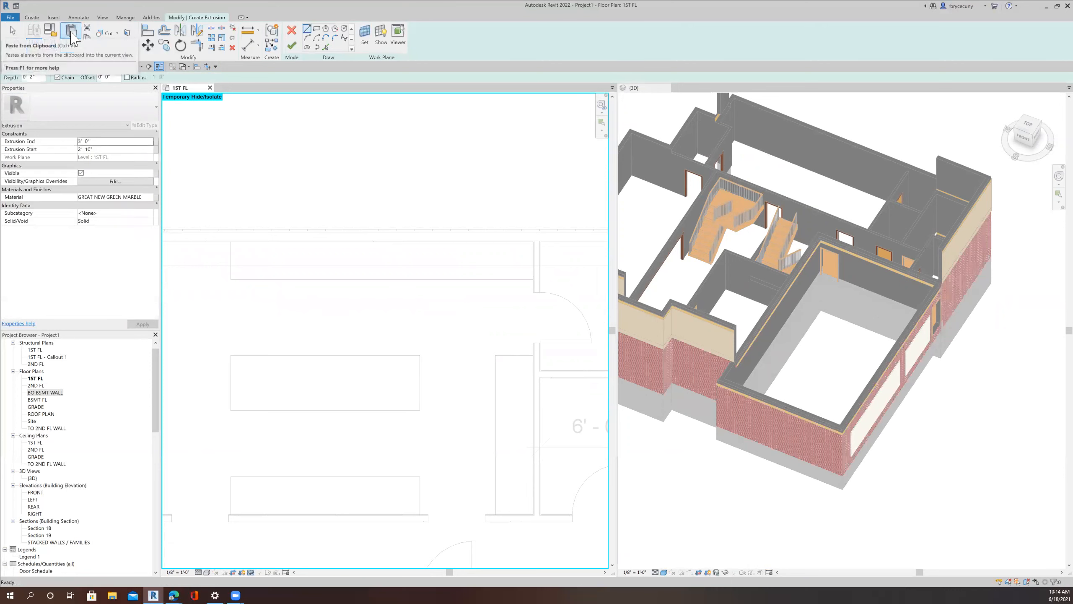
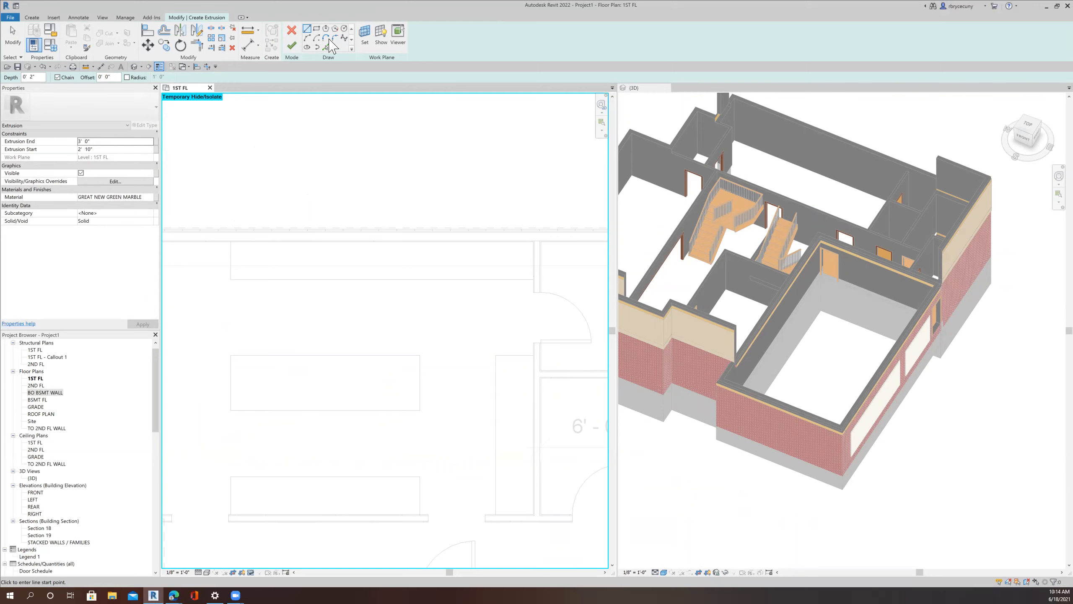
left_click(317, 29)
left_click(231, 242)
left_click(533, 279)
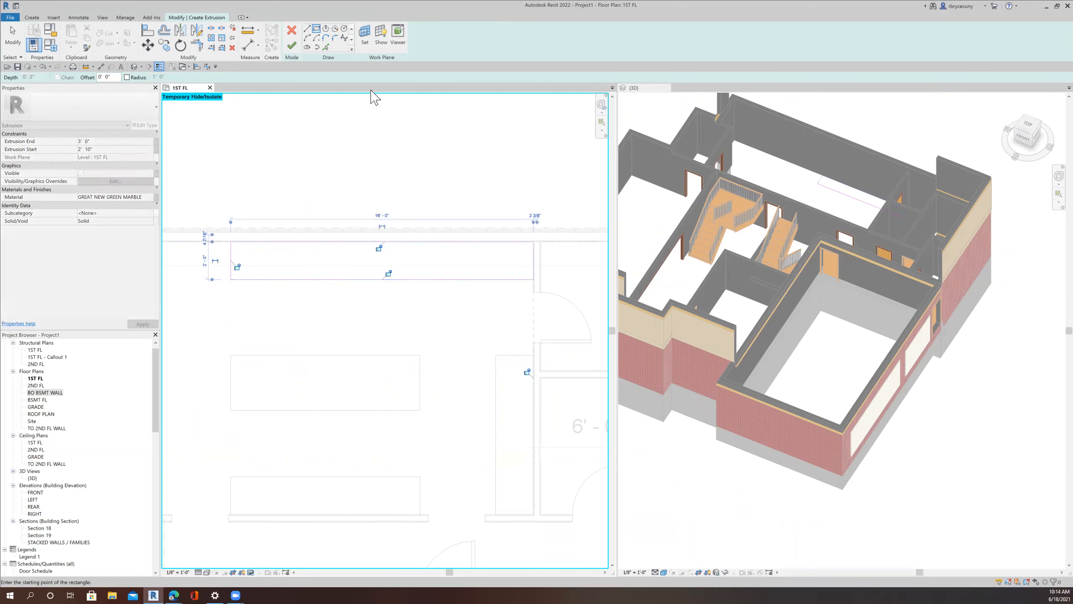
left_click(293, 45)
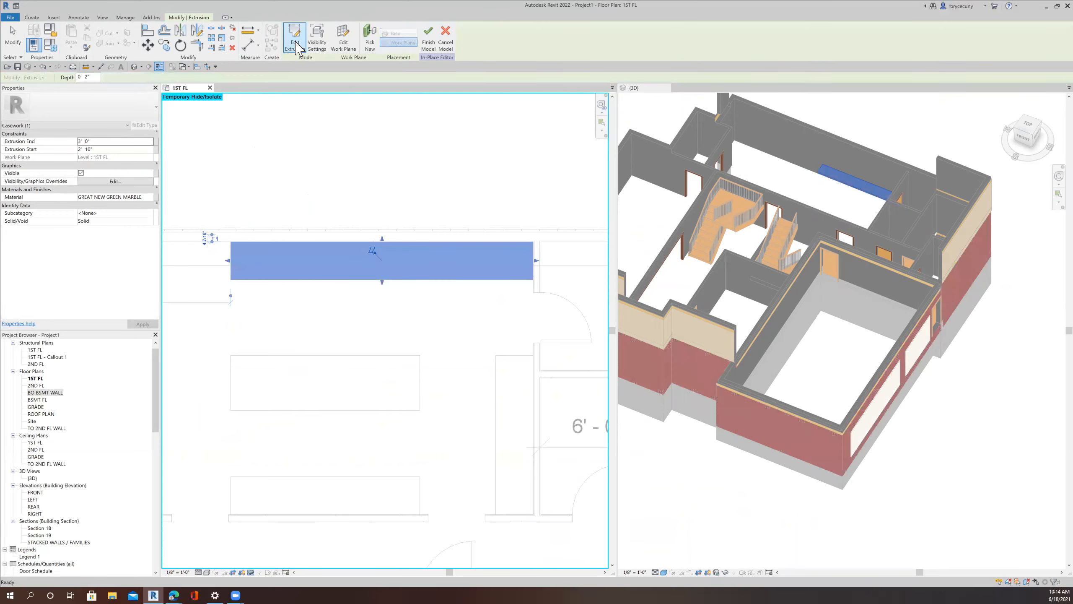
left_click(429, 36)
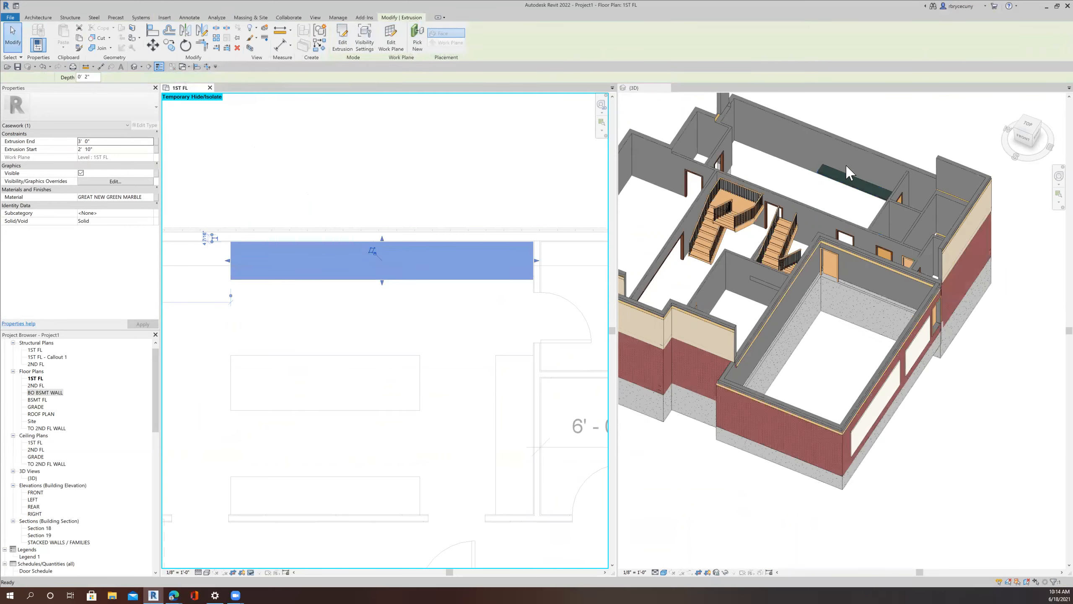
scroll(845, 207, "up", 5)
left_click(851, 229)
Step: Start a second in-place model in the Casework category for the kitchen island, keeping the suggested name
middle_click_drag(856, 232, 890, 315, "shift")
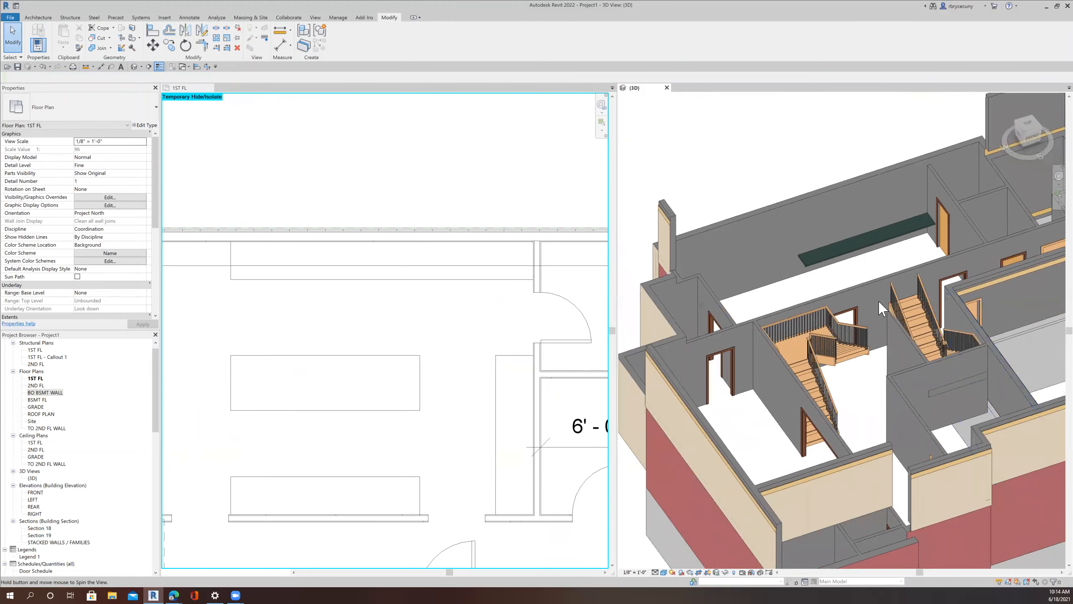
left_click(48, 19)
left_click(101, 39)
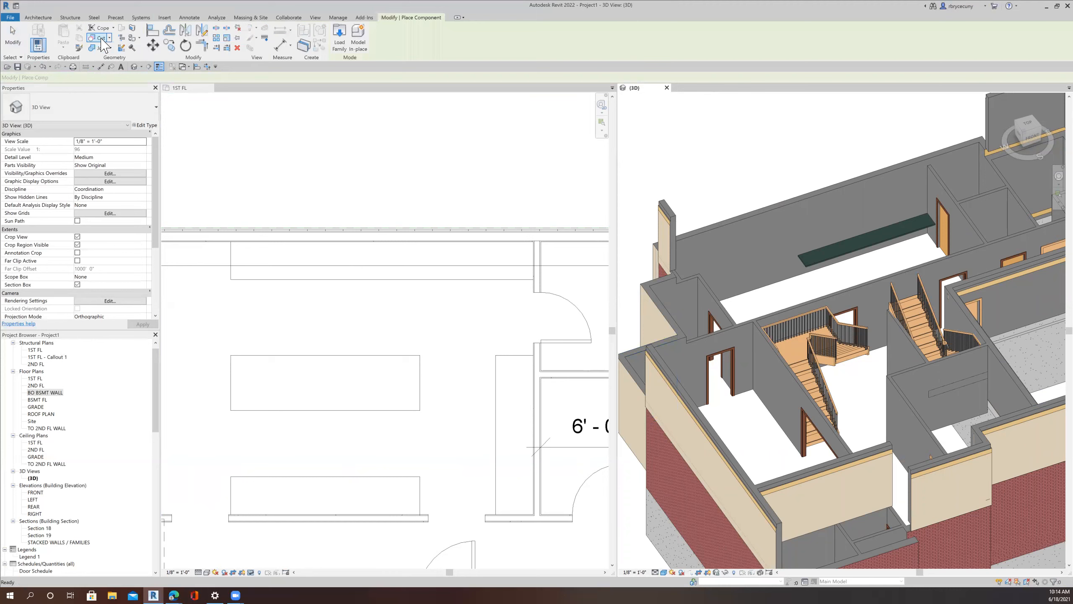
left_click(36, 17)
left_click(100, 46)
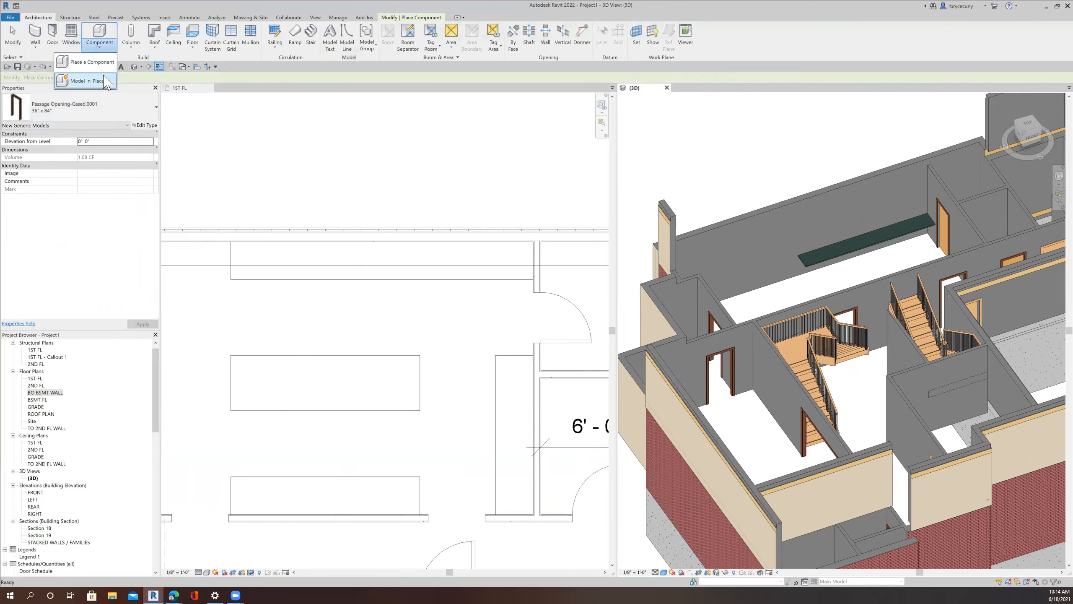
left_click(87, 81)
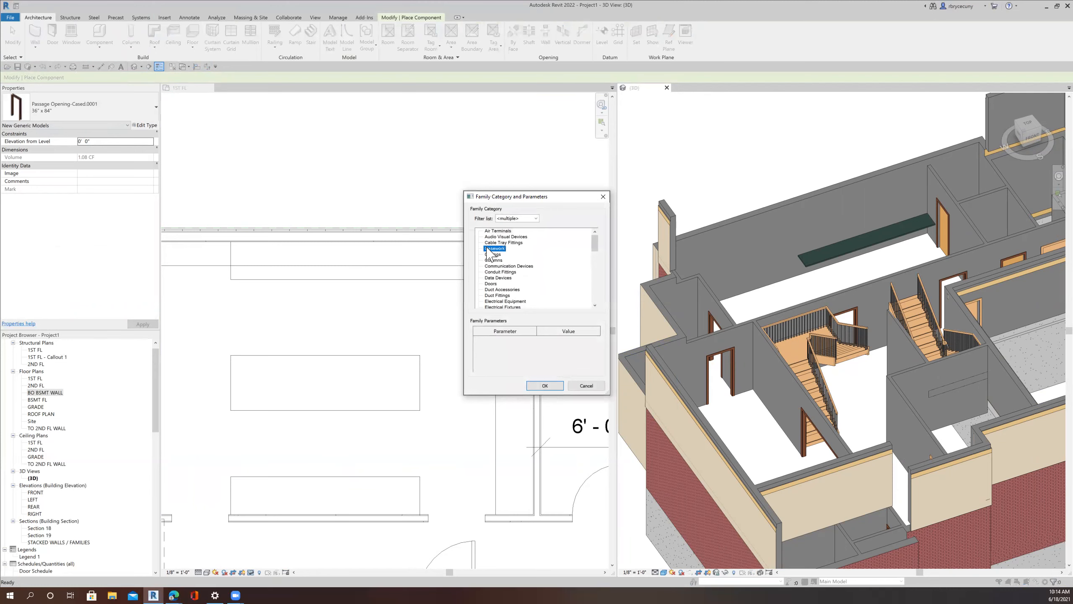
left_click(554, 390)
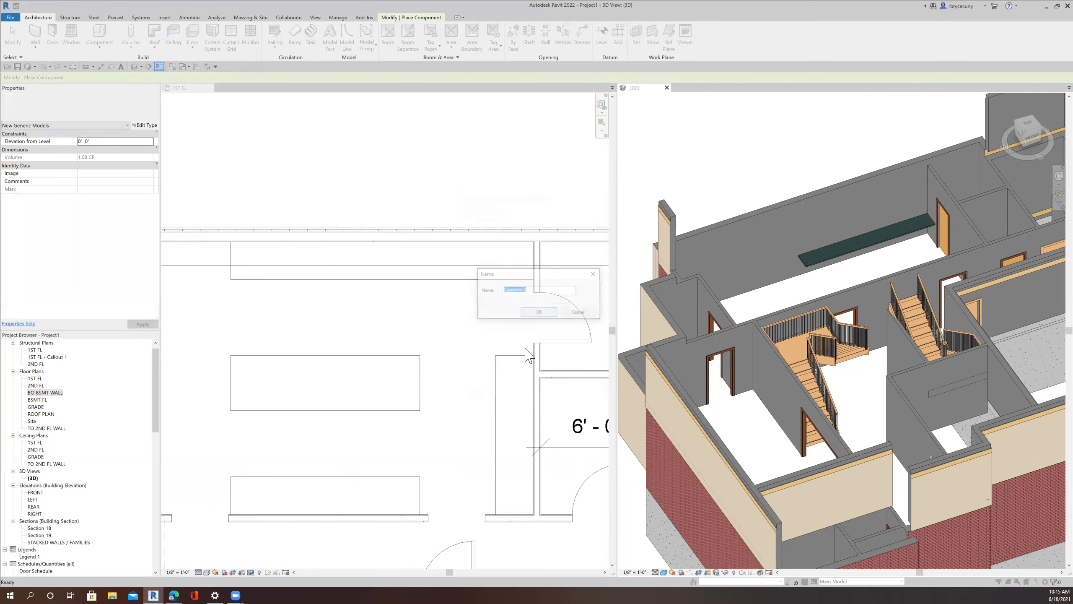
left_click(535, 312)
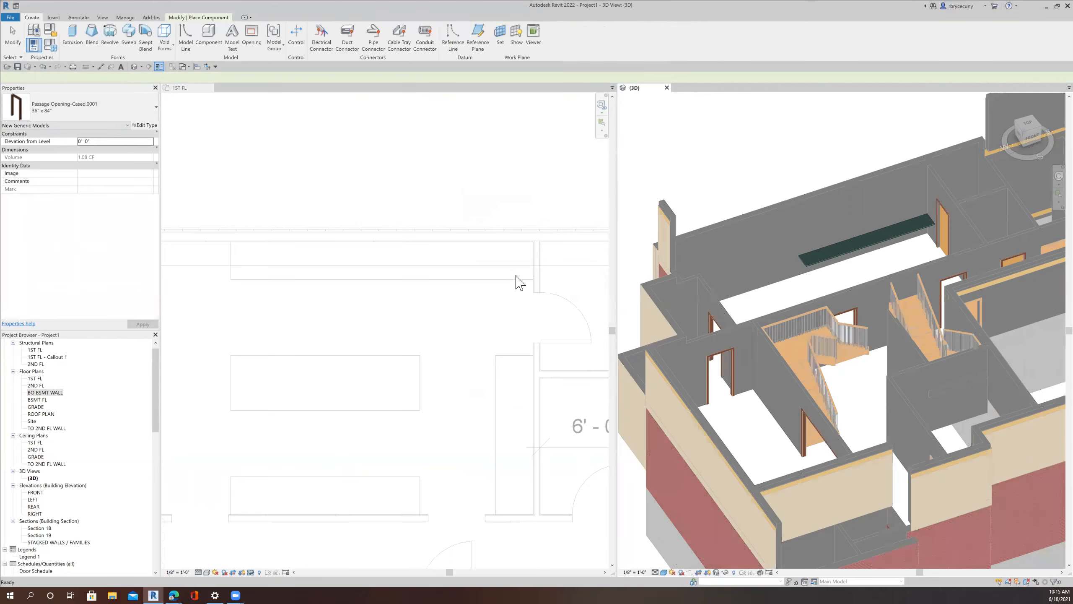
Step: Extrude a 10'-0" long rectangle over the island outline from 2'-10" to 3'-0" in GREAT NEW GREEN MARBLE and finish the in-place model
left_click(72, 36)
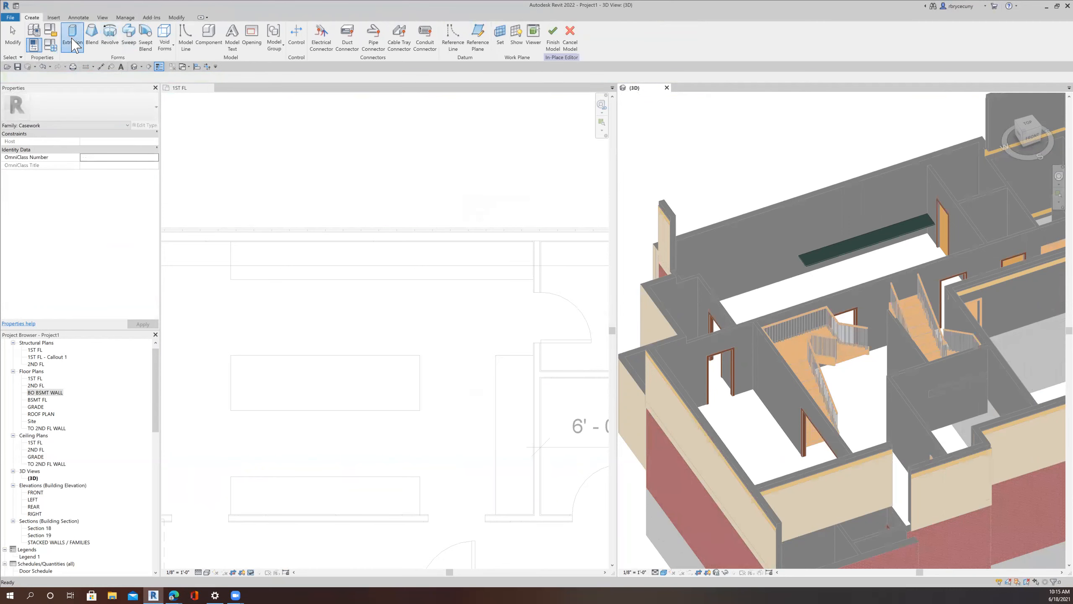
left_click(316, 28)
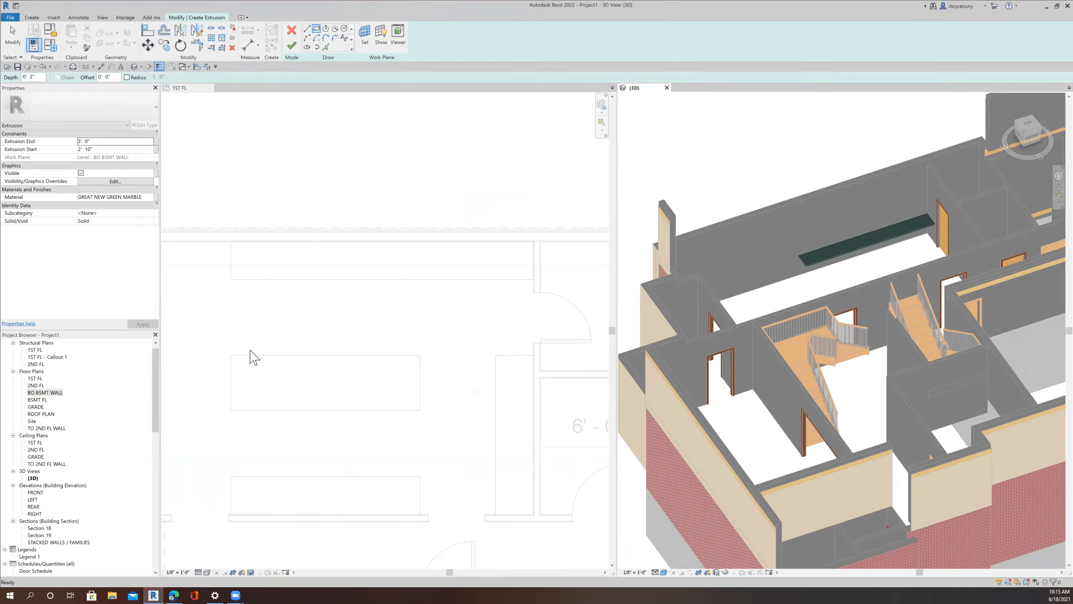
left_click(243, 359)
left_click(230, 355)
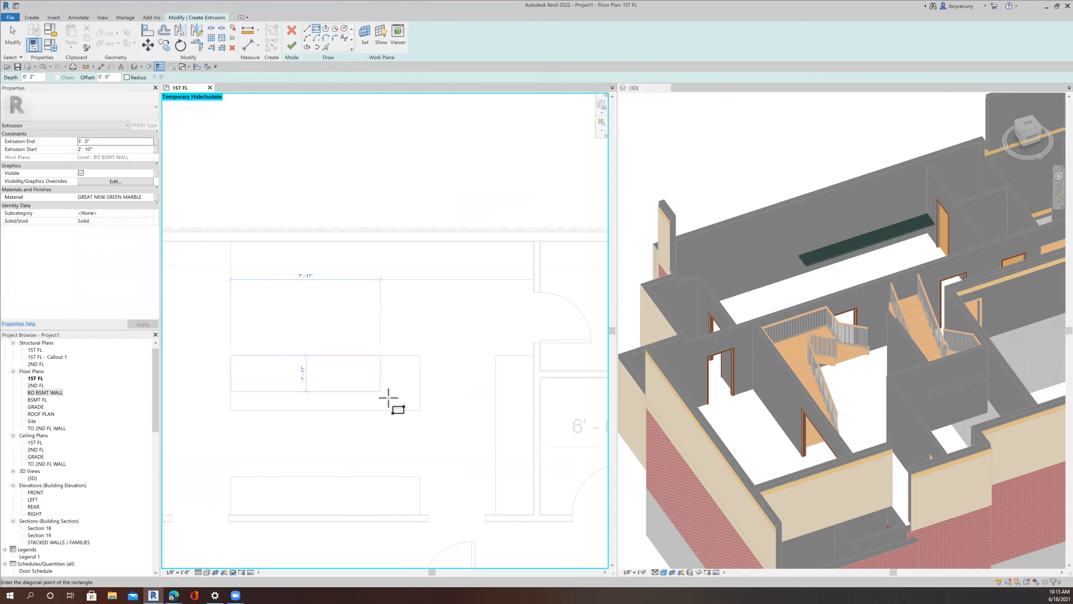
left_click(420, 410)
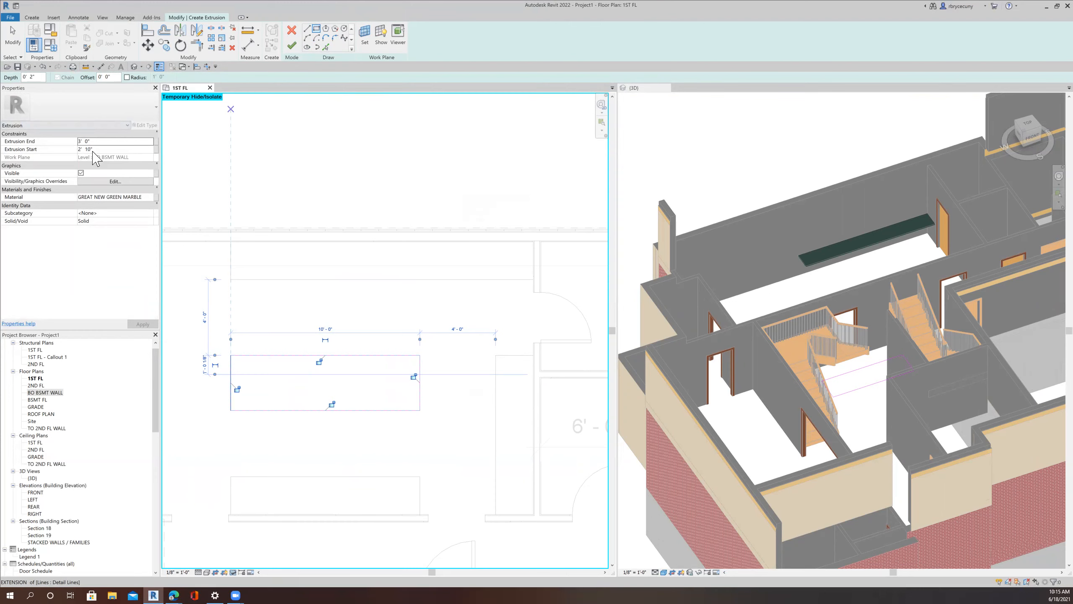
left_click(291, 46)
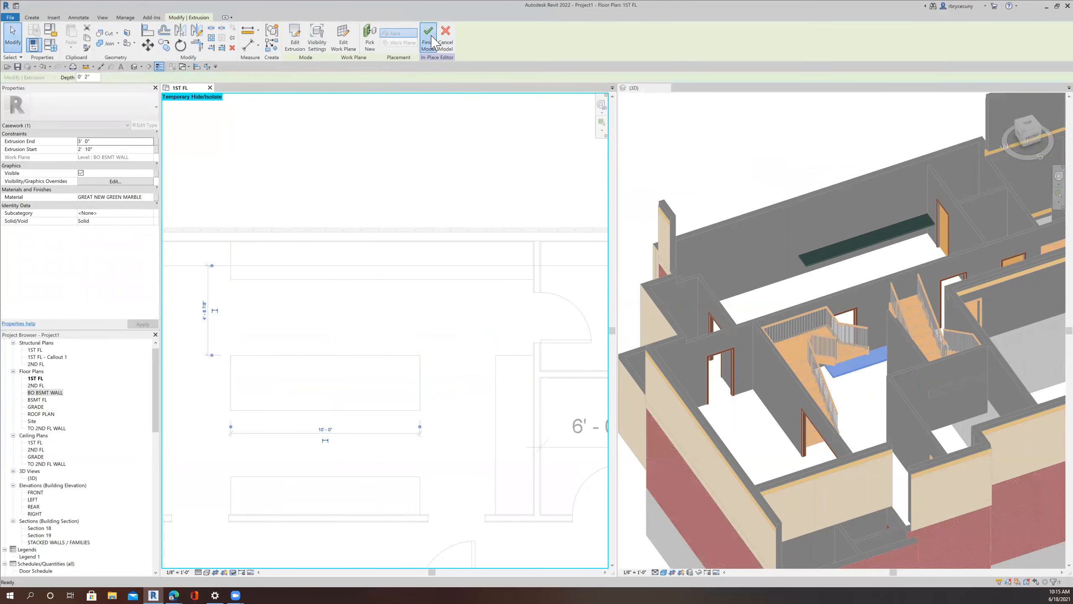
left_click(431, 41)
Step: Examine the island countertop's height relative to the rear countertop in the 3D view
middle_click_drag(782, 334, 720, 333, "shift")
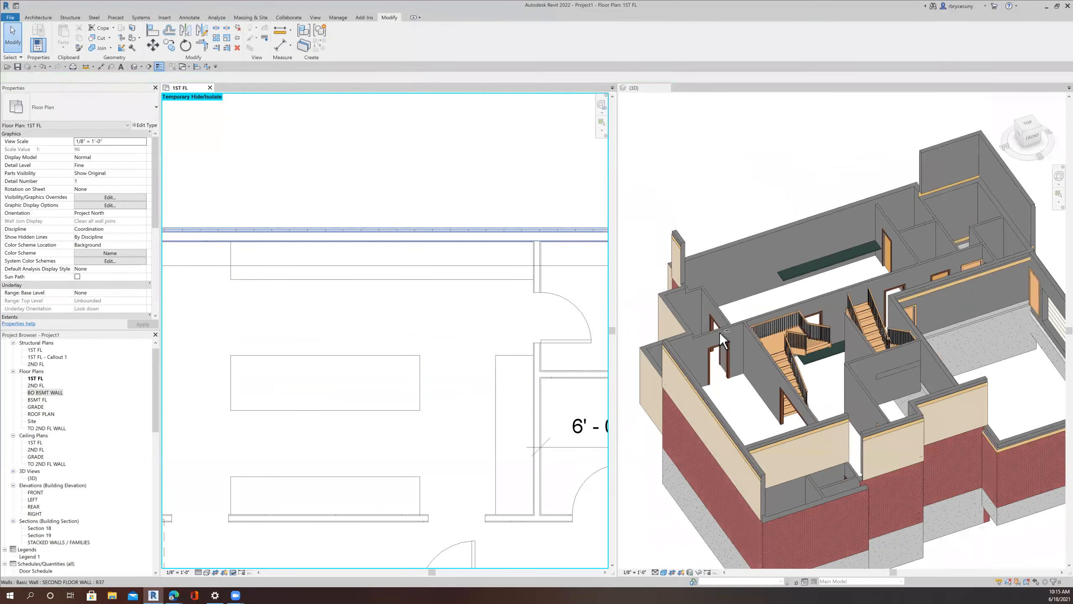
middle_click_drag(826, 371, 850, 325, "shift")
left_click(852, 329)
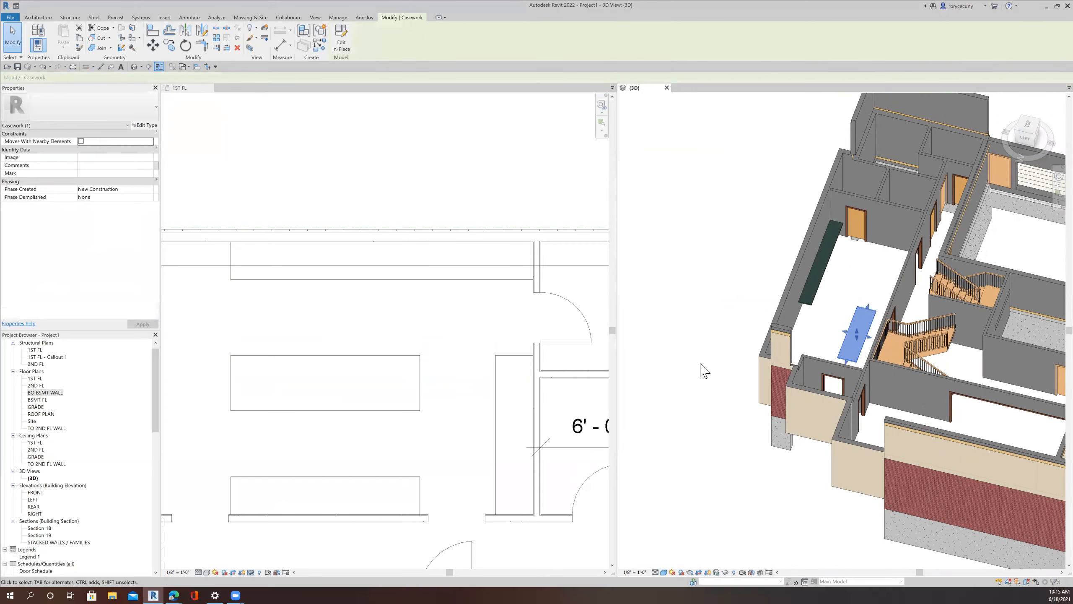
scroll(704, 371, "down", 4)
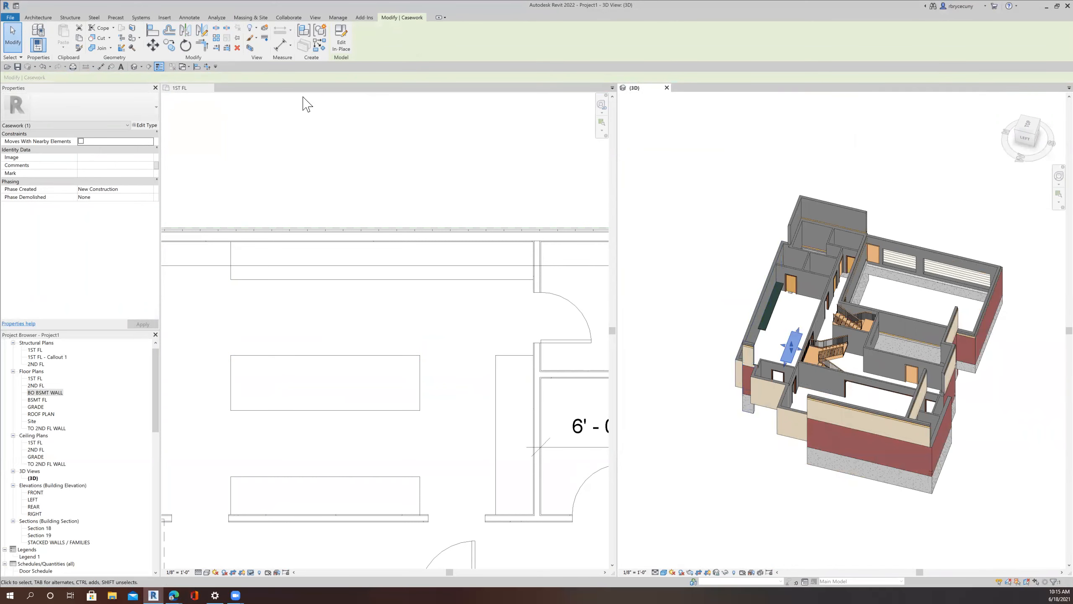
Step: Move the Section 19 line across the kitchen island in the first-floor plan and open that section view
scroll(366, 451, "down", 6)
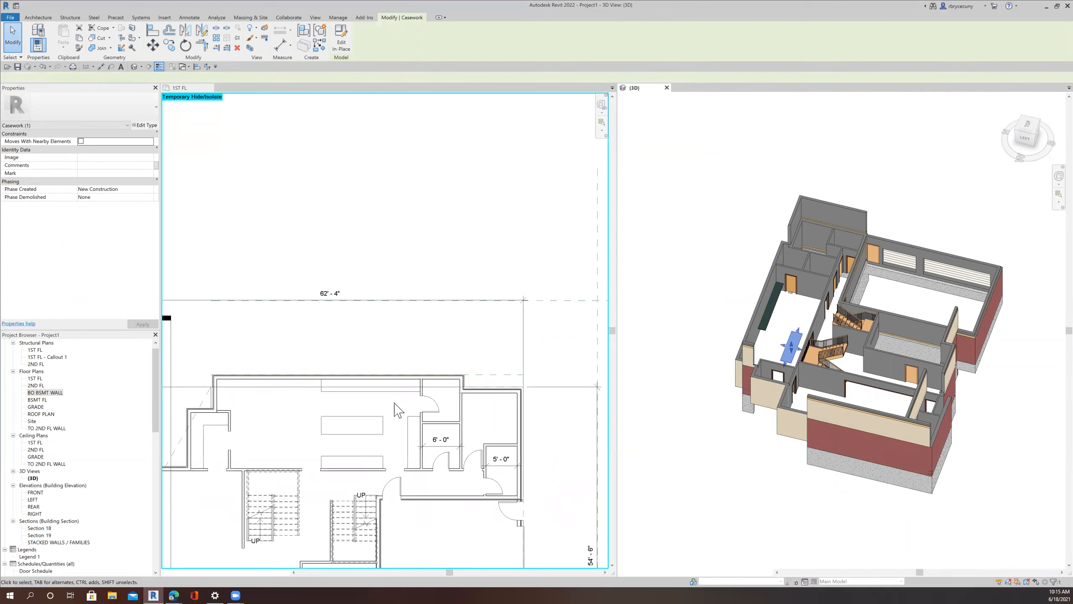
scroll(394, 408, "down", 2)
scroll(403, 454, "up", 3)
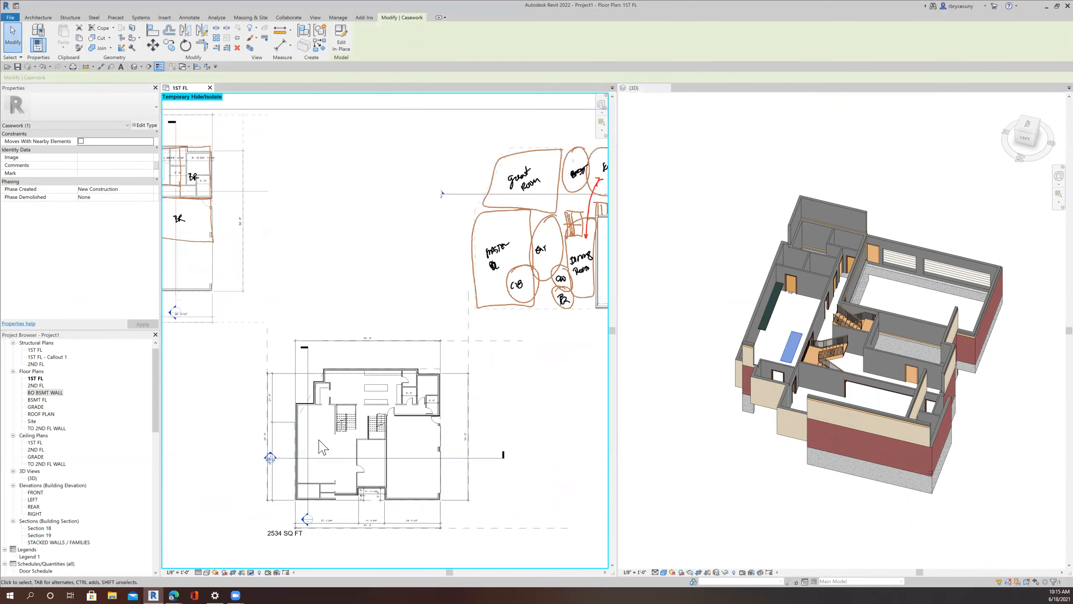
left_click(308, 442)
left_click_drag(374, 449, 374, 456)
right_click(374, 467)
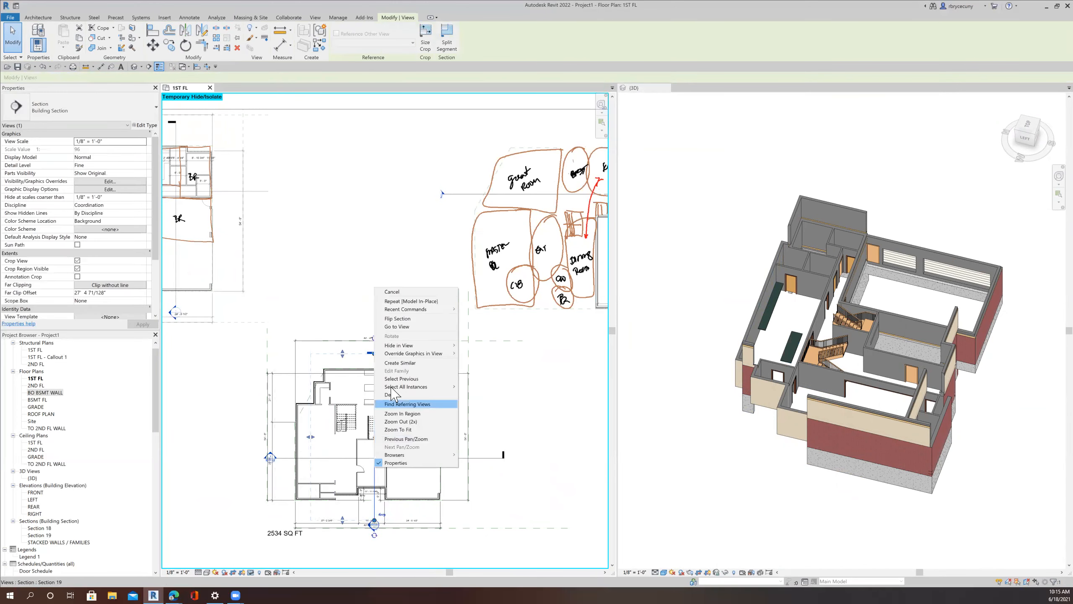
left_click(404, 328)
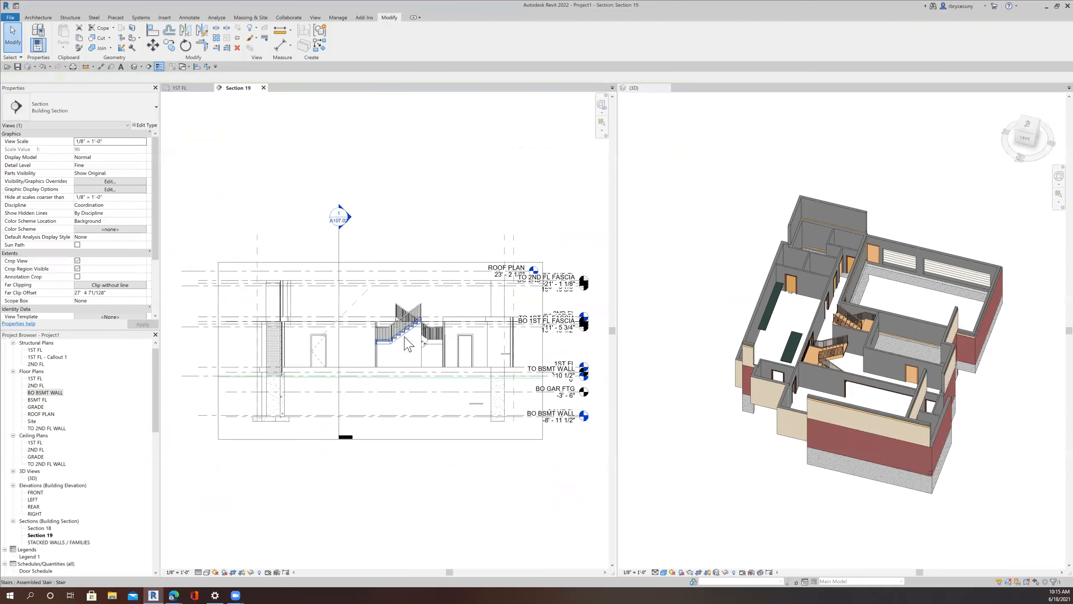
Step: Align the island countertop's top and bottom faces with the rear countertop in Section 19 and check both slabs in the 3D view
left_click(480, 411)
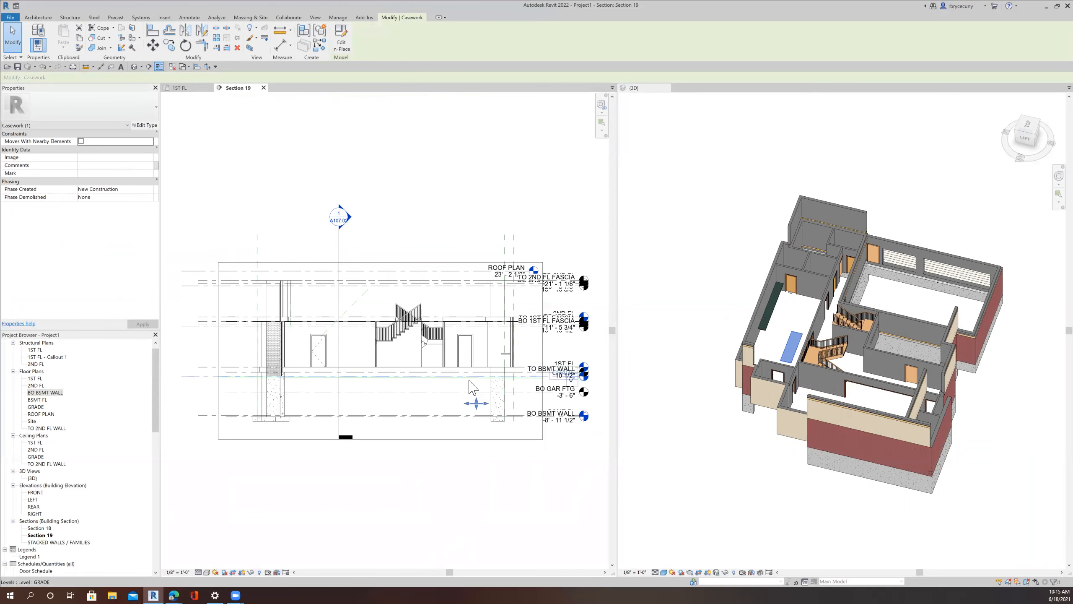
scroll(469, 376, "up", 3)
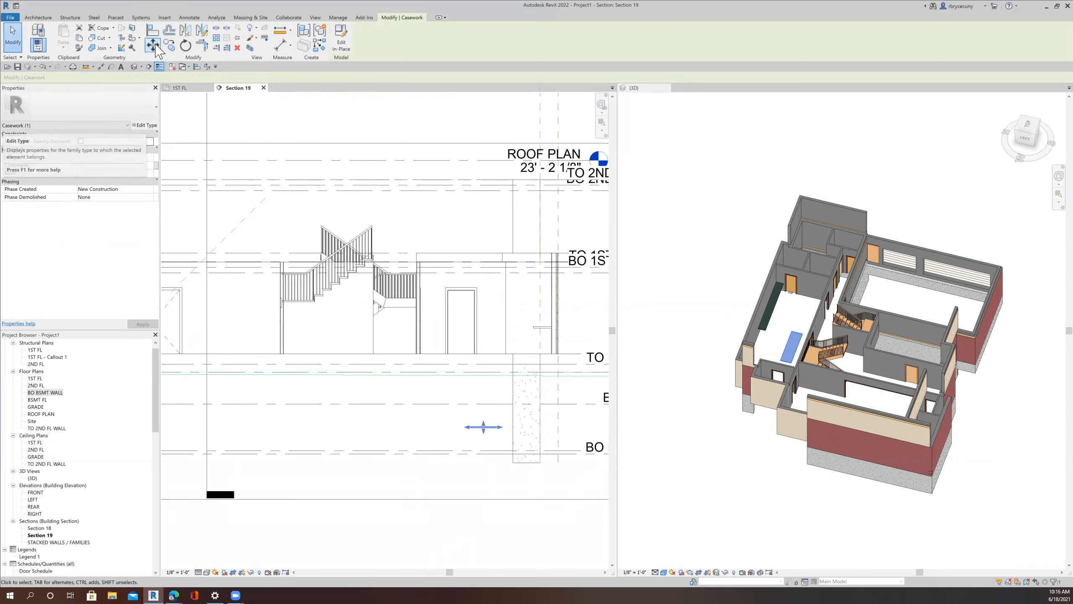
left_click(152, 30)
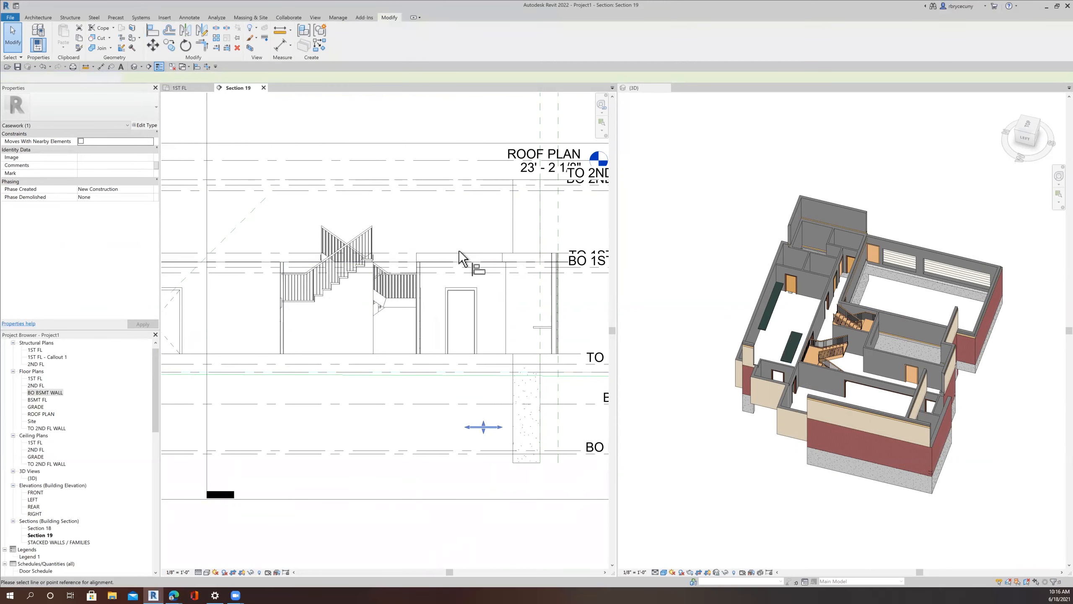
left_click(542, 327)
left_click(483, 426)
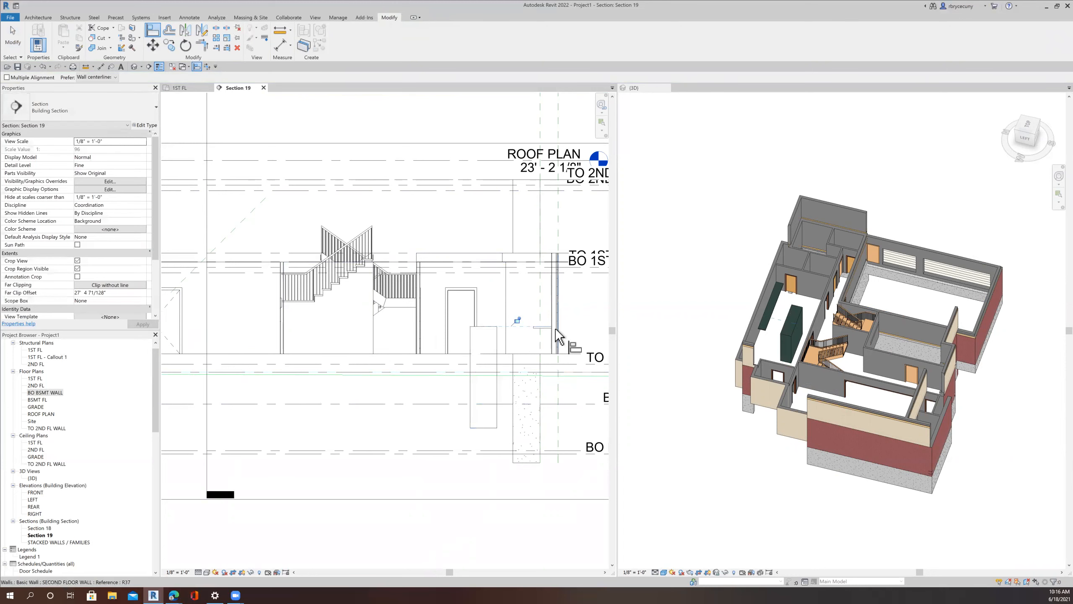
left_click(482, 429)
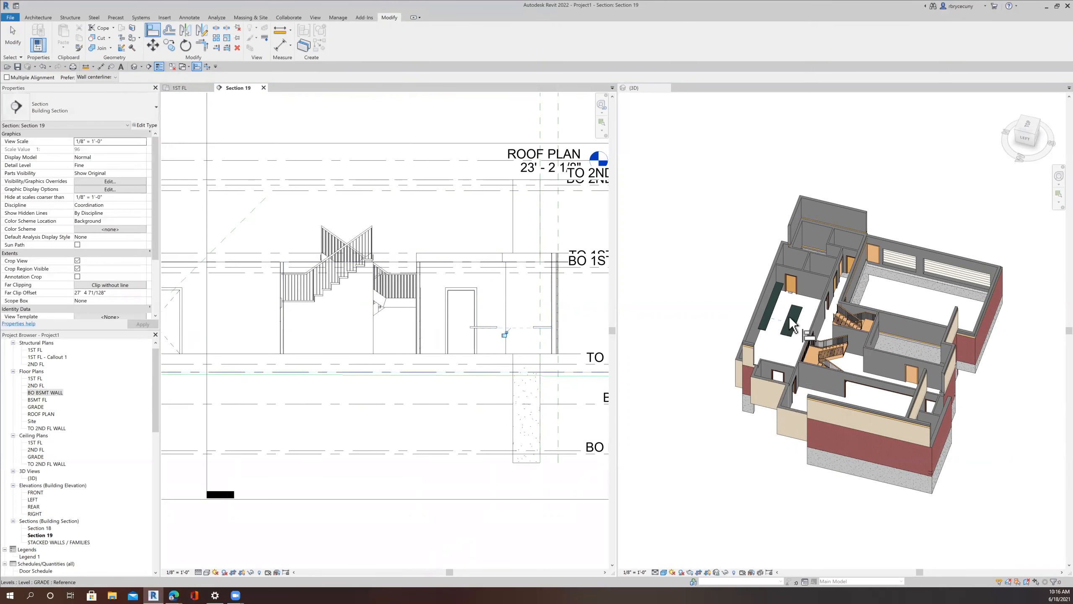
scroll(789, 316, "up", 5)
key("Escape")
key("Escape")
left_click(762, 307)
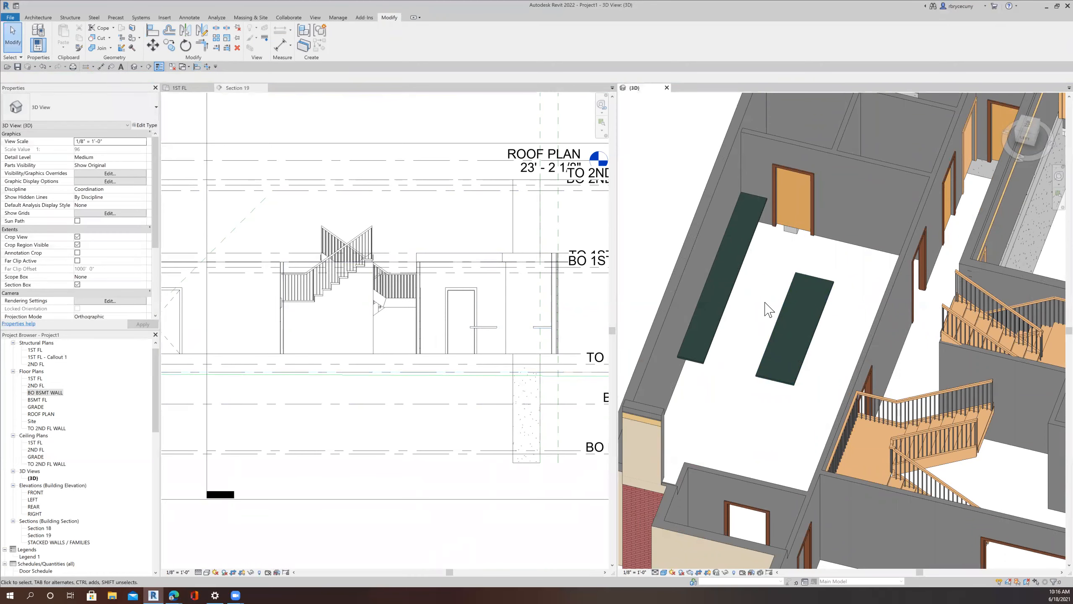
middle_click_drag(792, 327, 769, 312)
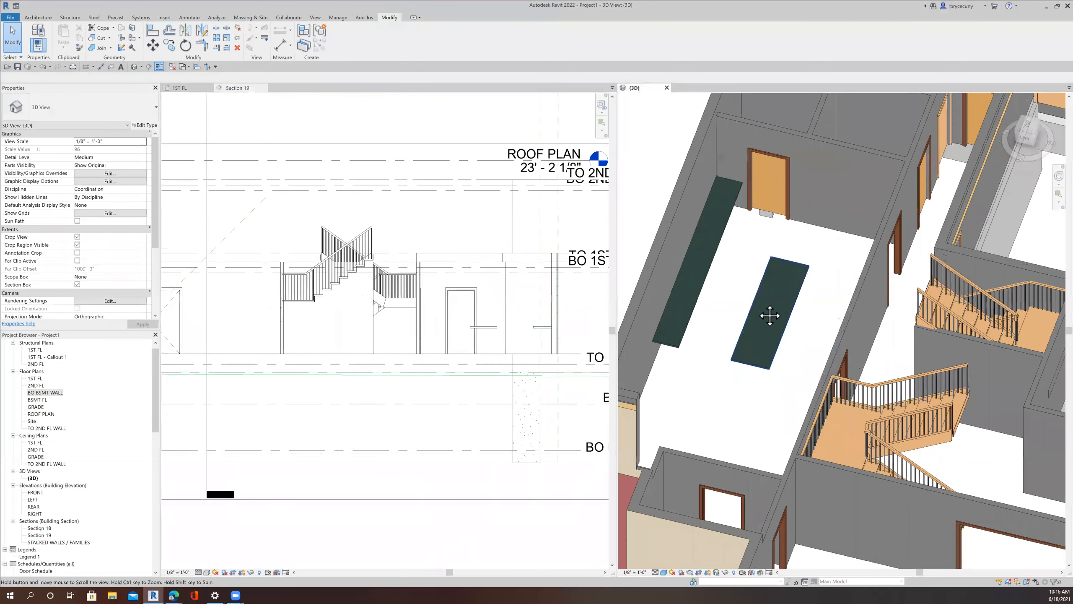
Step: Return to the 1ST FL plan and start another in-place Casework model for the front kitchen counter, keeping the suggested name
left_click(185, 88)
scroll(406, 332, "up", 4)
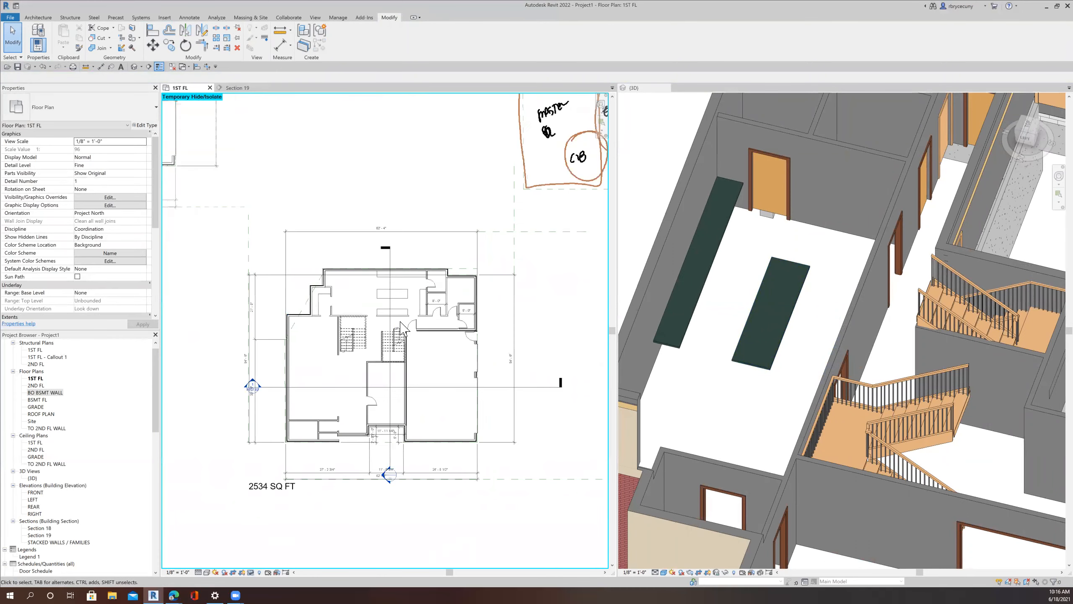
scroll(403, 323, "up", 2)
scroll(407, 334, "up", 2)
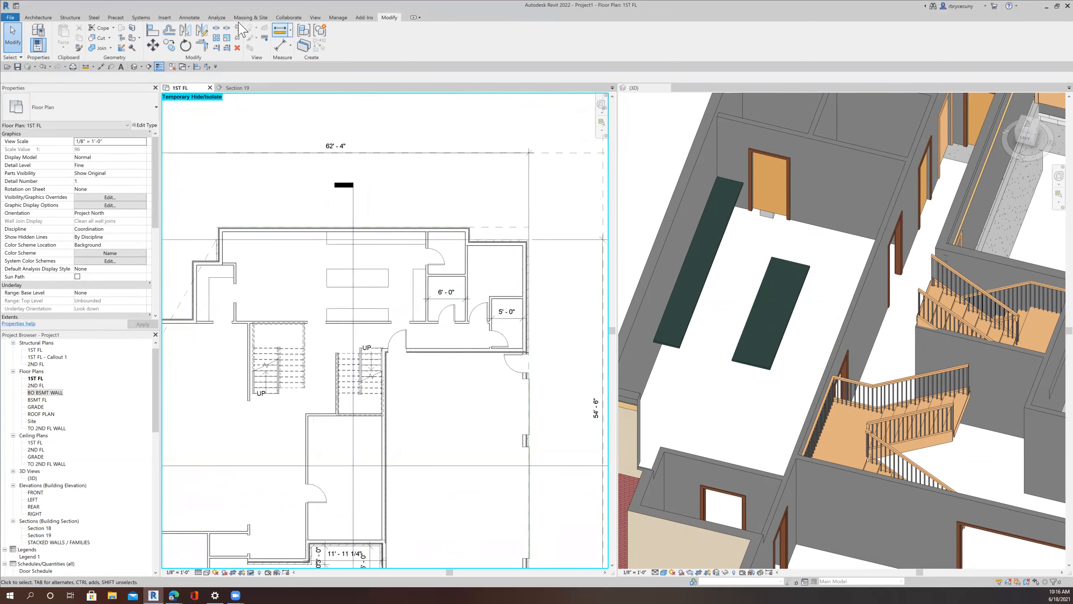
left_click(38, 17)
left_click(98, 48)
left_click(98, 81)
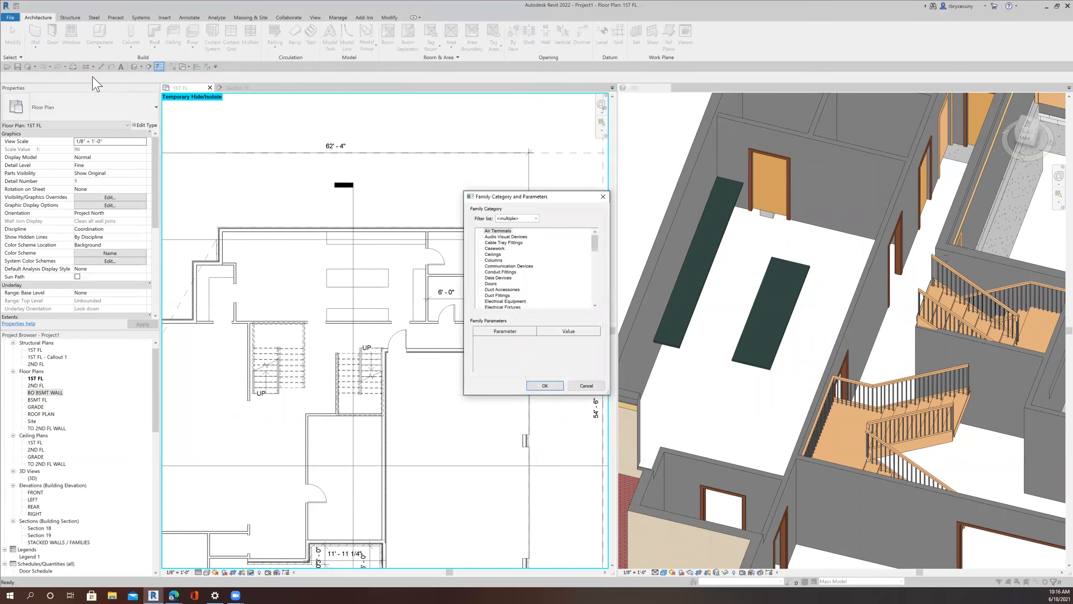
left_click(498, 249)
left_click(545, 386)
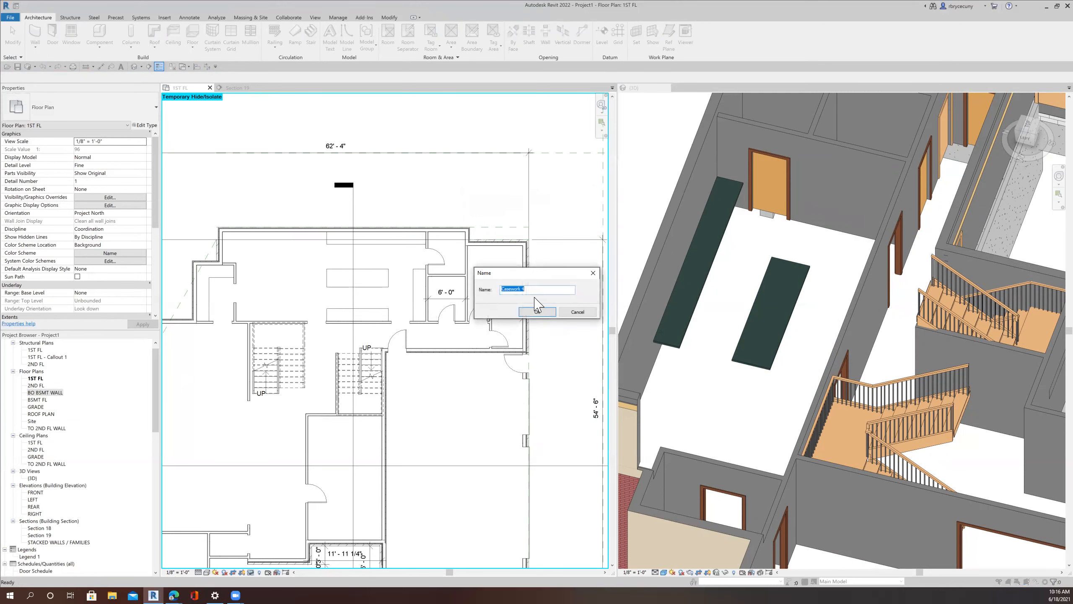
left_click(526, 312)
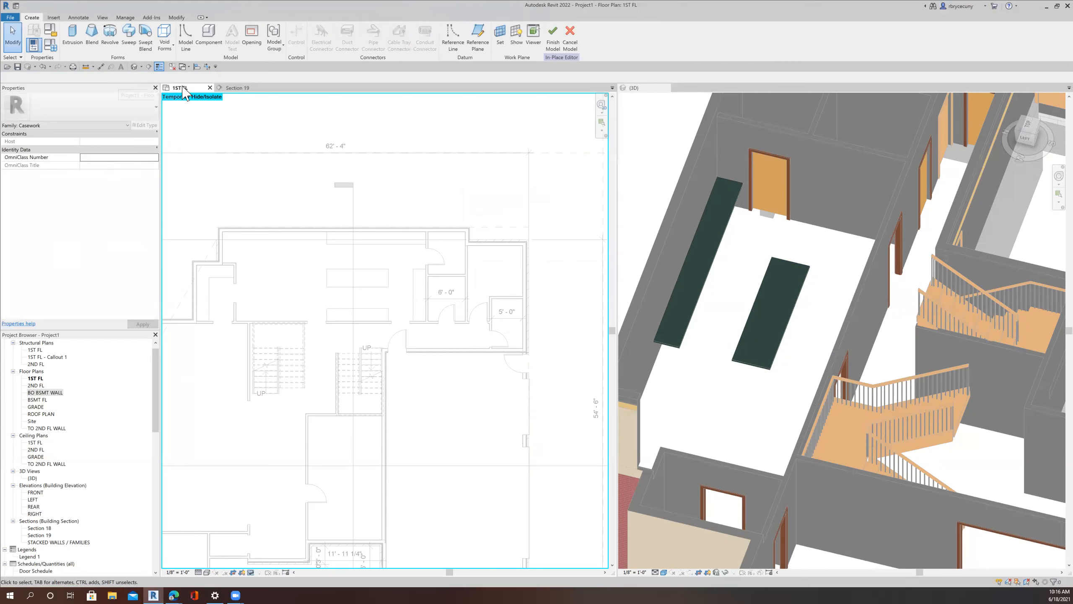
Step: Extrude a rectangle over the counter outline by the stair-side wall from 2'-10" to 3'-0" in GREAT NEW GREEN MARBLE and finish the model
left_click(72, 37)
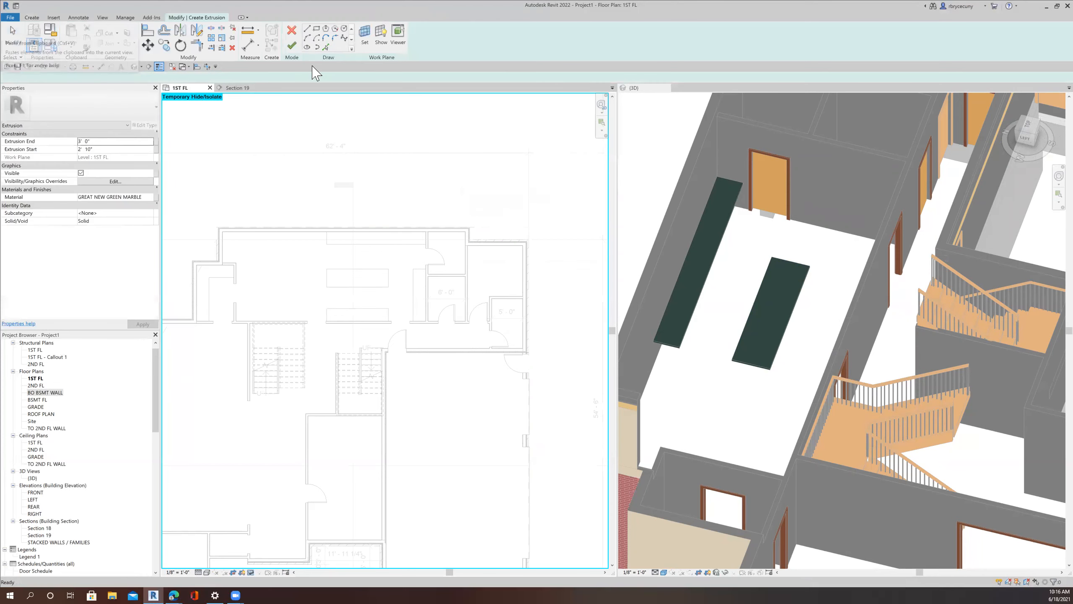
left_click(318, 29)
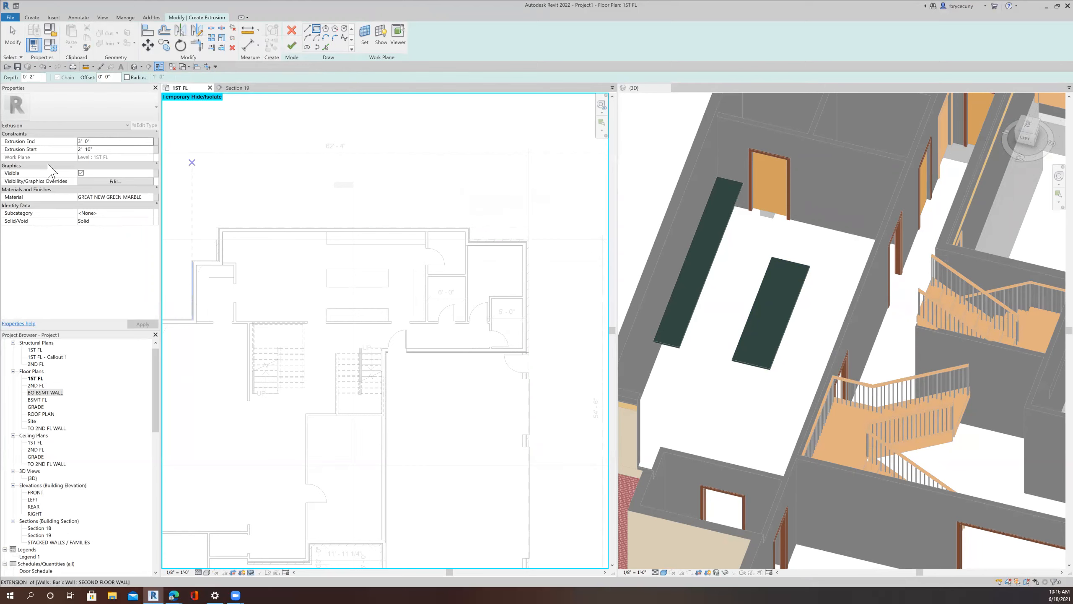
scroll(359, 316, "up", 3)
left_click(304, 304)
left_click(412, 326)
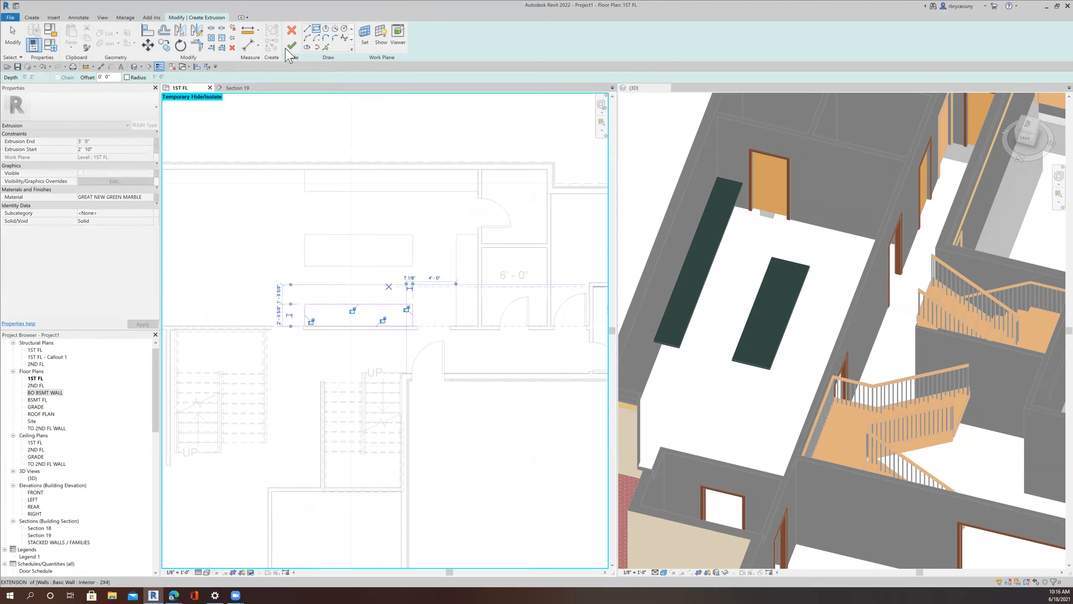
left_click(291, 45)
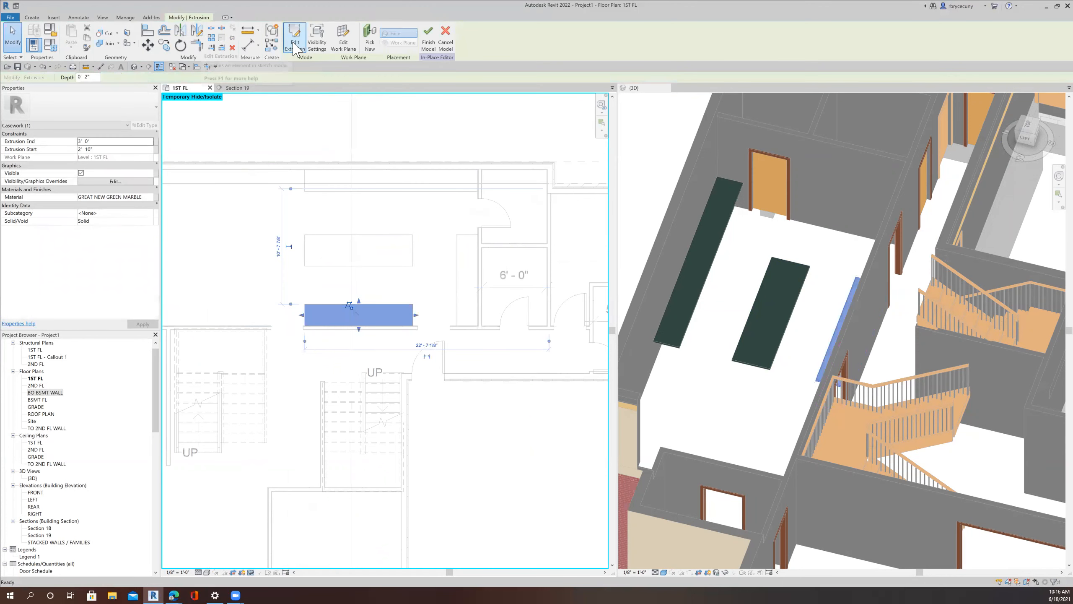
left_click(427, 39)
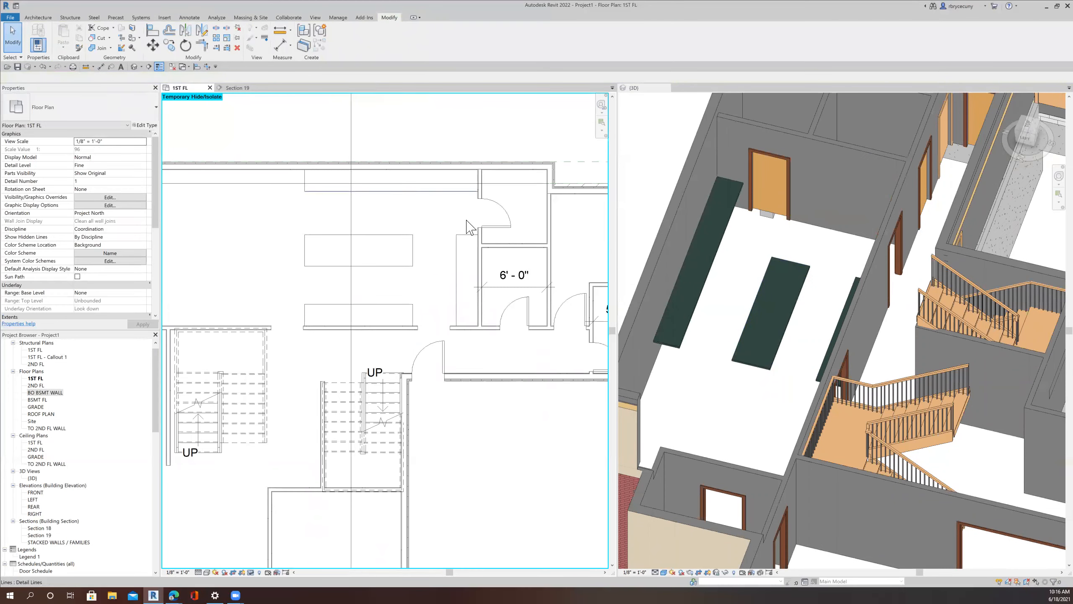
Step: Start another in-place Casework model for the side kitchen counter in the 1ST FL plan, keeping the suggested name
scroll(466, 220, "up", 2)
left_click(38, 17)
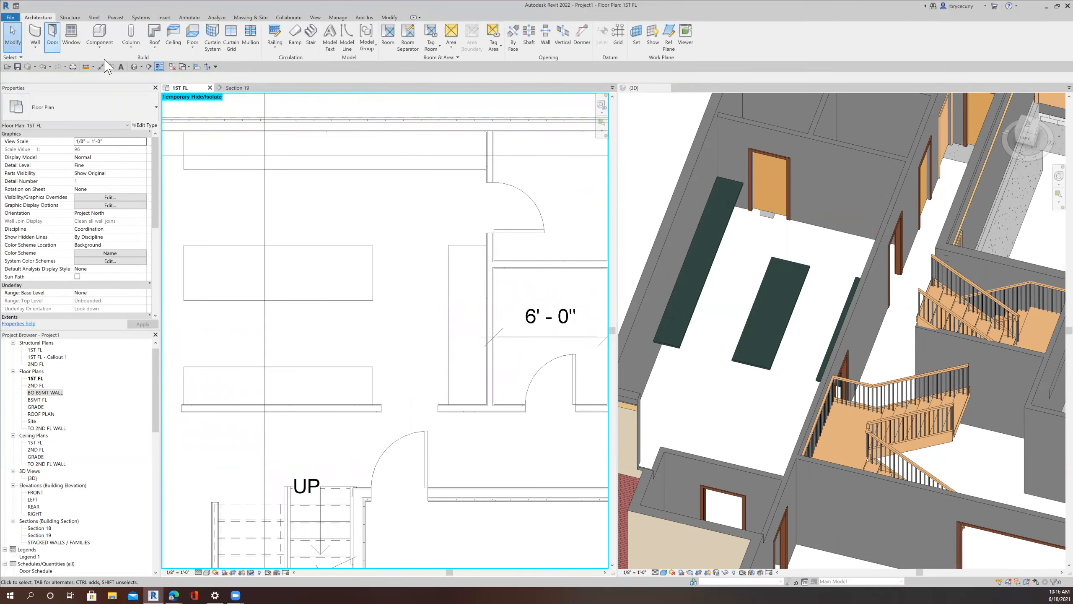
left_click(99, 45)
left_click(101, 80)
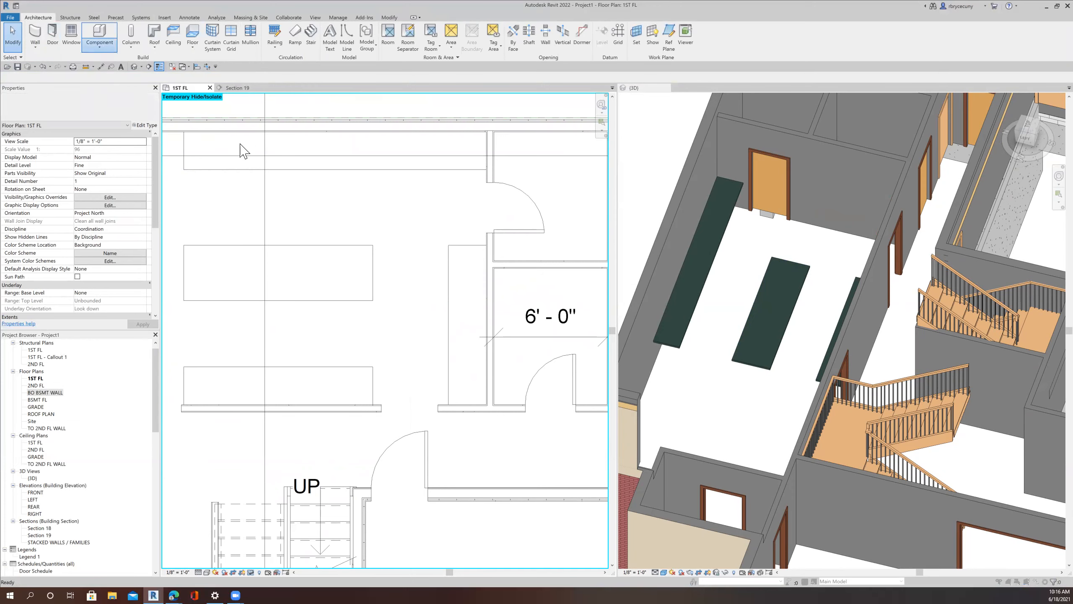
left_click(496, 248)
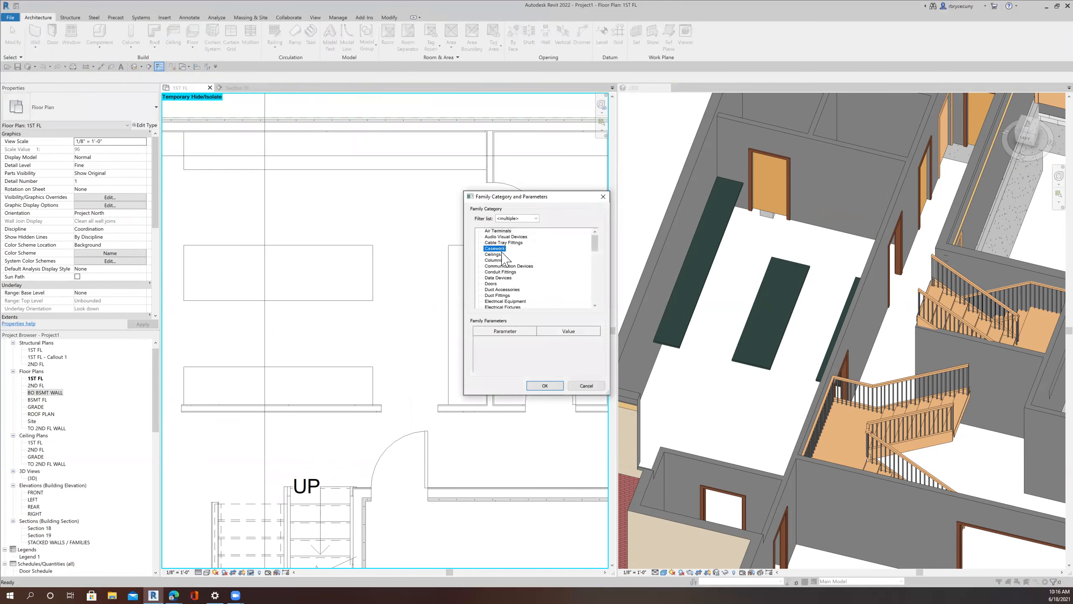
left_click(545, 386)
left_click(526, 316)
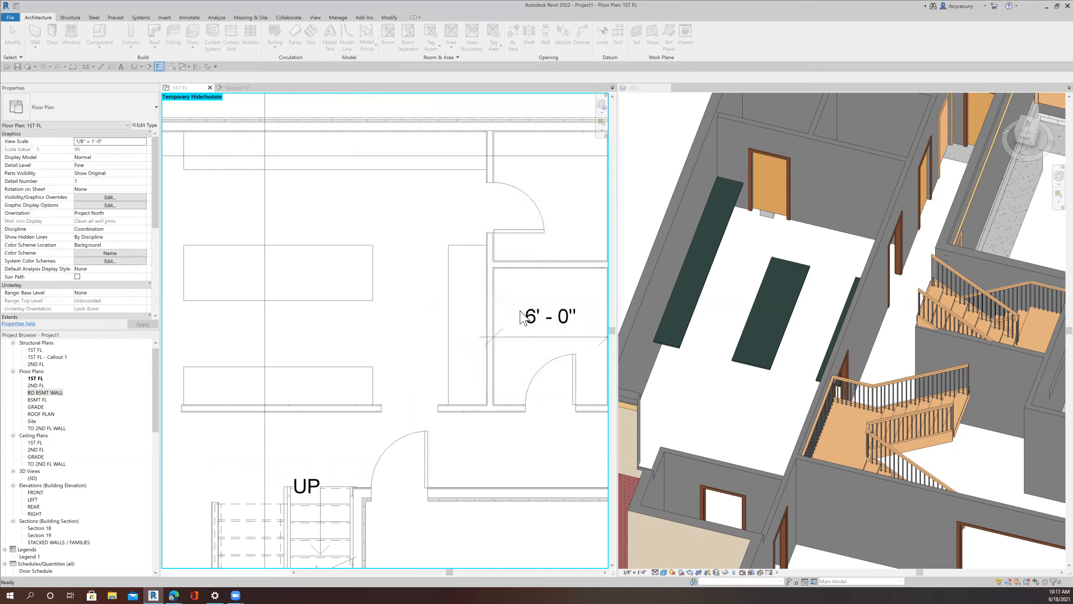
Step: Extrude a rectangle over the side counter outline from 2'-10" to 3'-0" in GREAT NEW GREEN MARBLE, finish the model and save the project
left_click(72, 36)
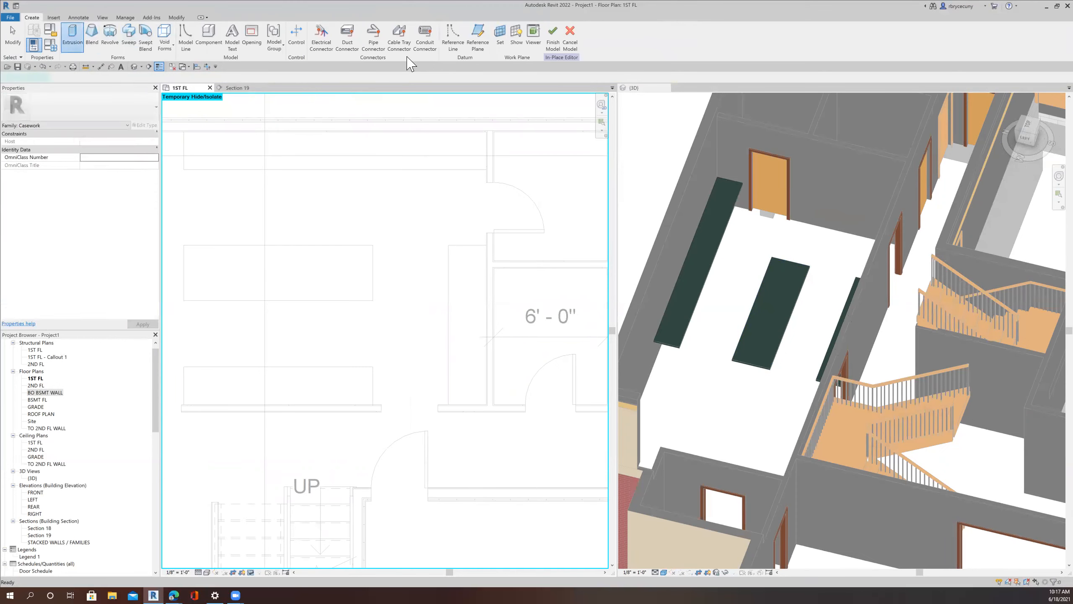
left_click(316, 29)
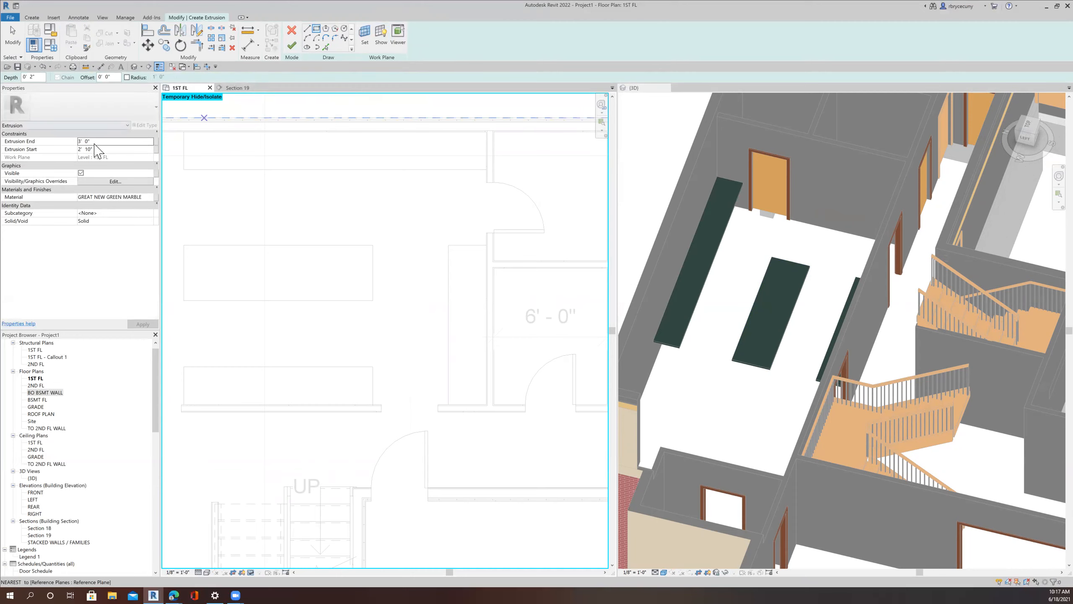
left_click(449, 245)
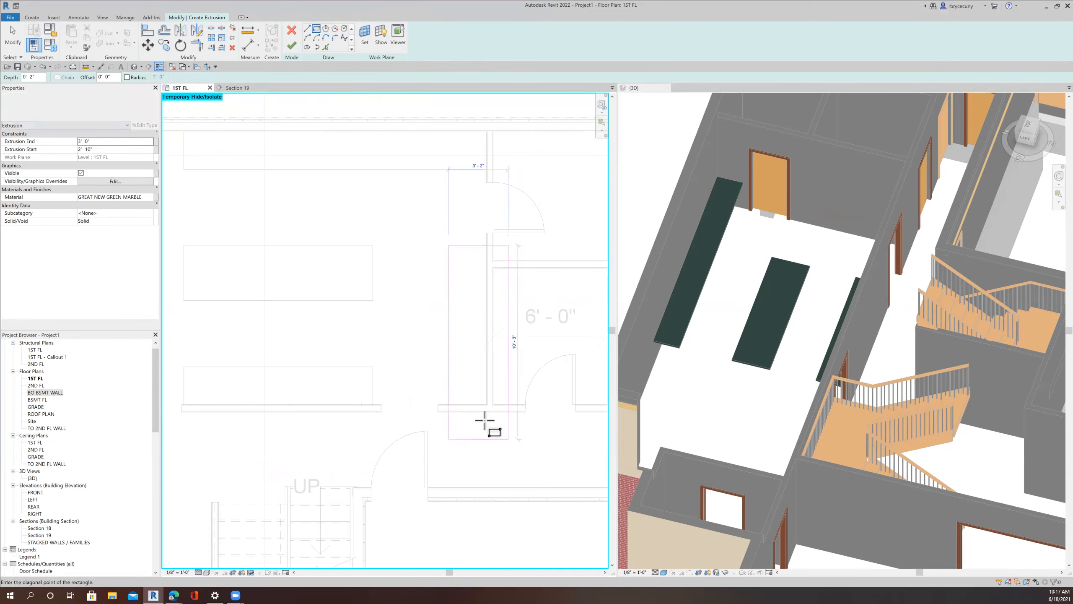
left_click(487, 405)
left_click(291, 45)
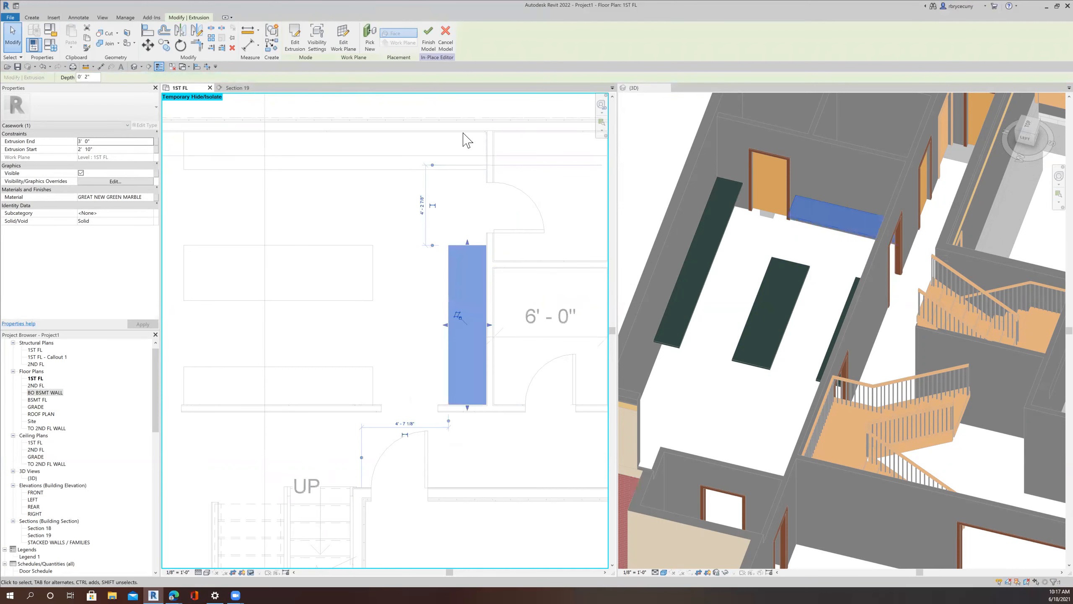
left_click(428, 38)
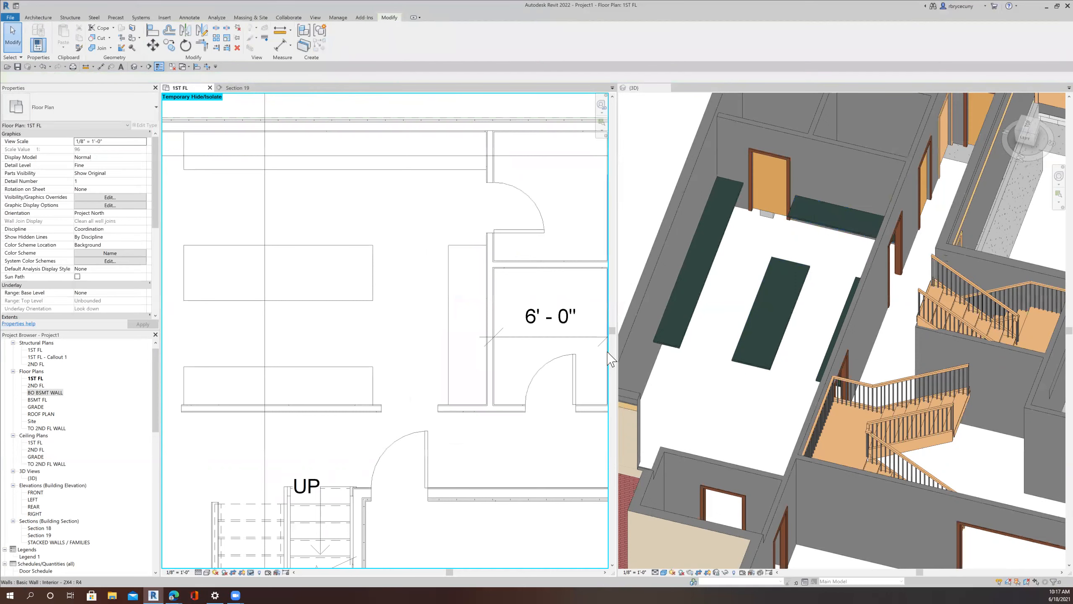
middle_click_drag(718, 321, 793, 372, "shift")
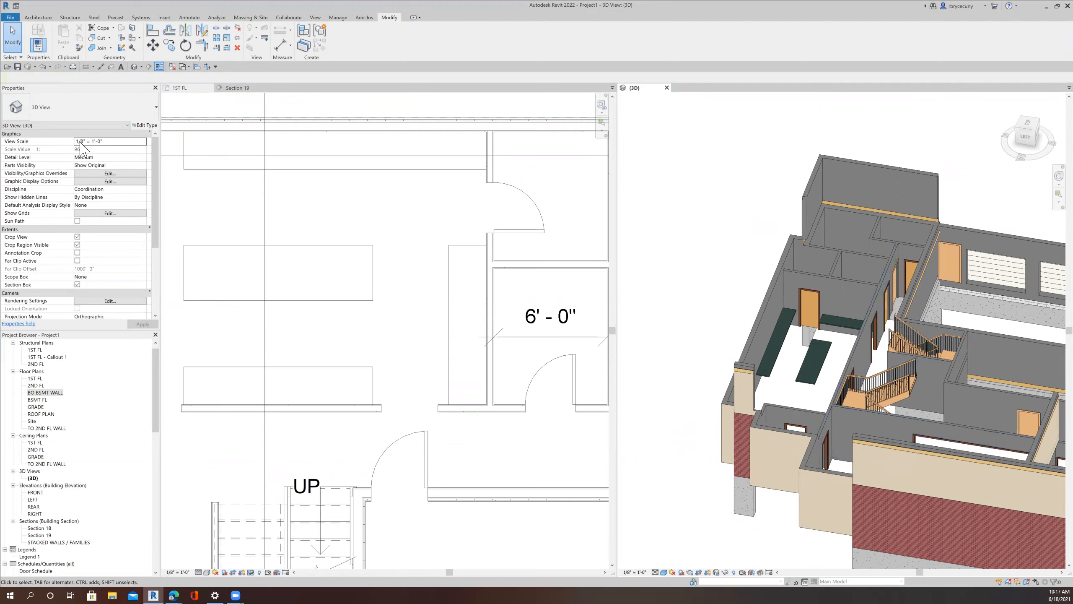
left_click(18, 67)
Step: Create a similar Wolf 60-inch range from the STACKED WALLS / FAMILIES section and place it at the side counter in the 1ST FL plan
double_click(55, 542)
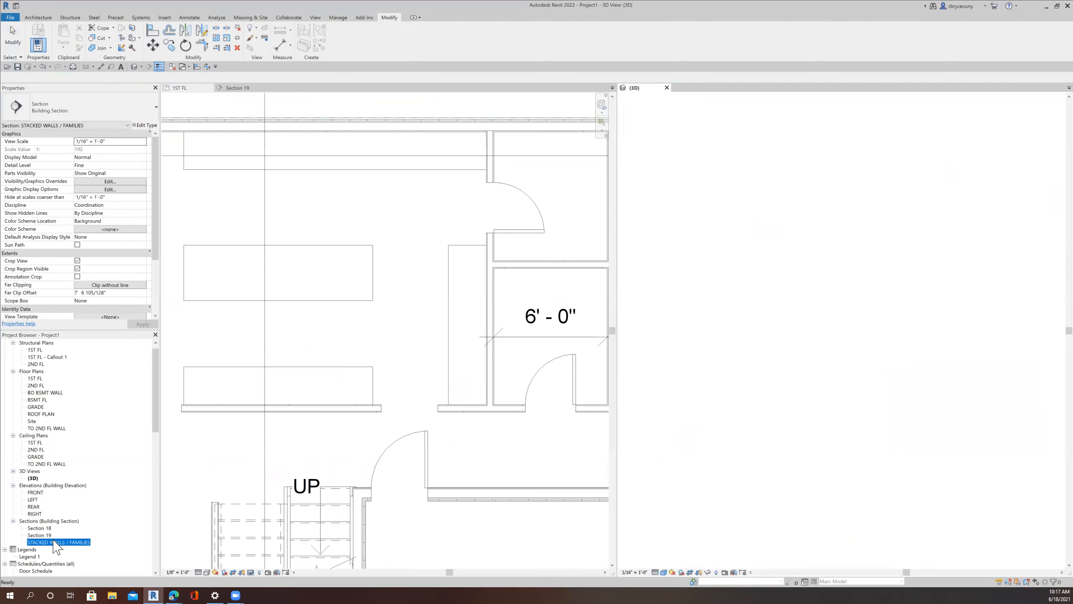
scroll(950, 350, "up", 5)
scroll(902, 329, "up", 3)
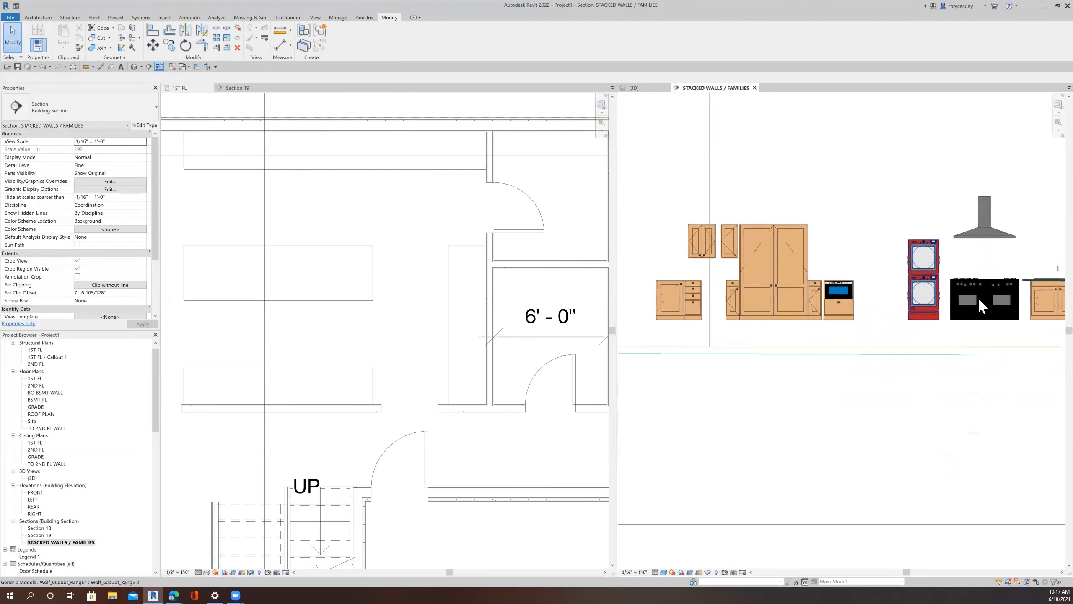
left_click(974, 297)
right_click(974, 297)
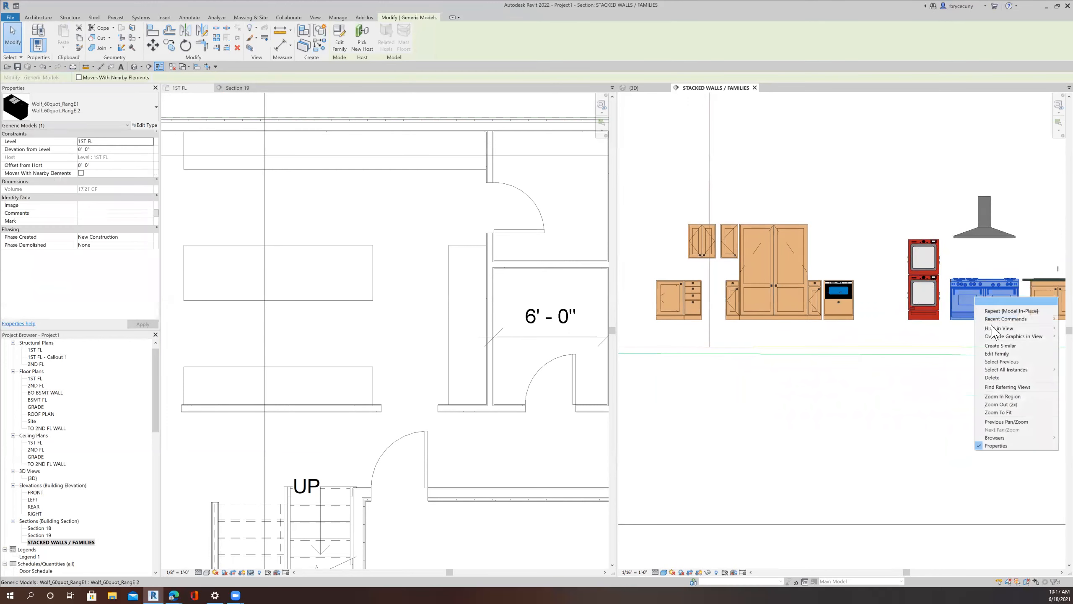
left_click(998, 347)
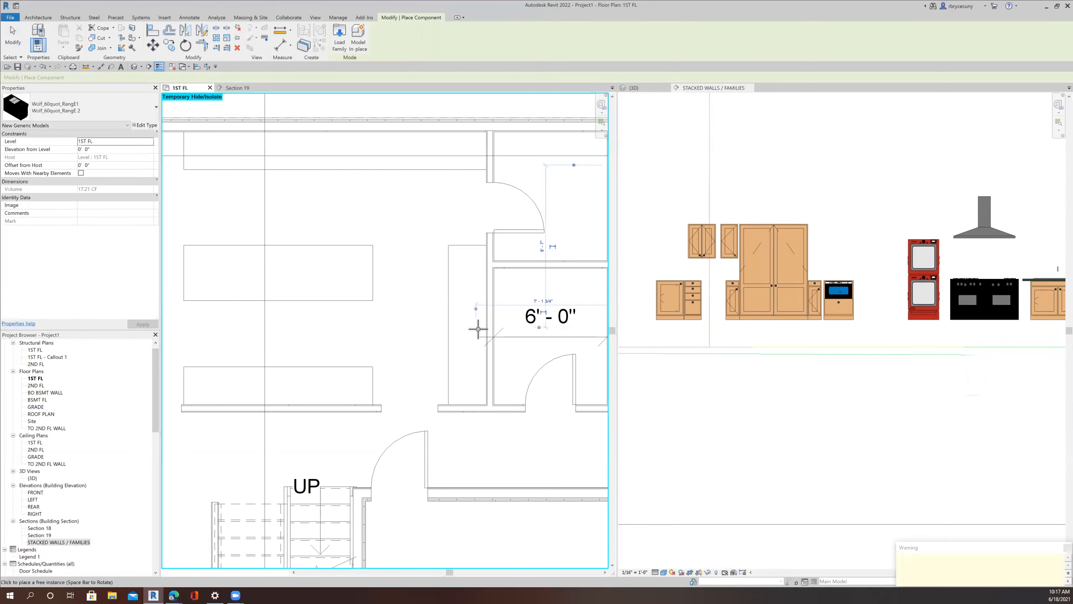
middle_click_drag(431, 314, 422, 299)
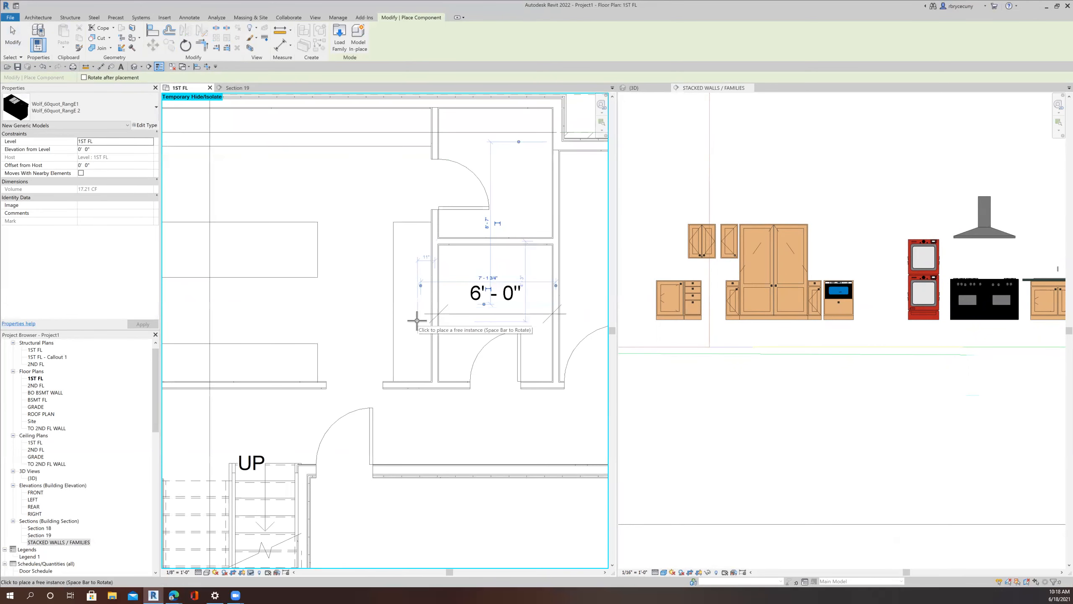
key("Escape")
key("Escape")
Step: Move and flip the Section 19 line in the plan so it looks toward the side counter, and open that section view
scroll(381, 304, "down", 5)
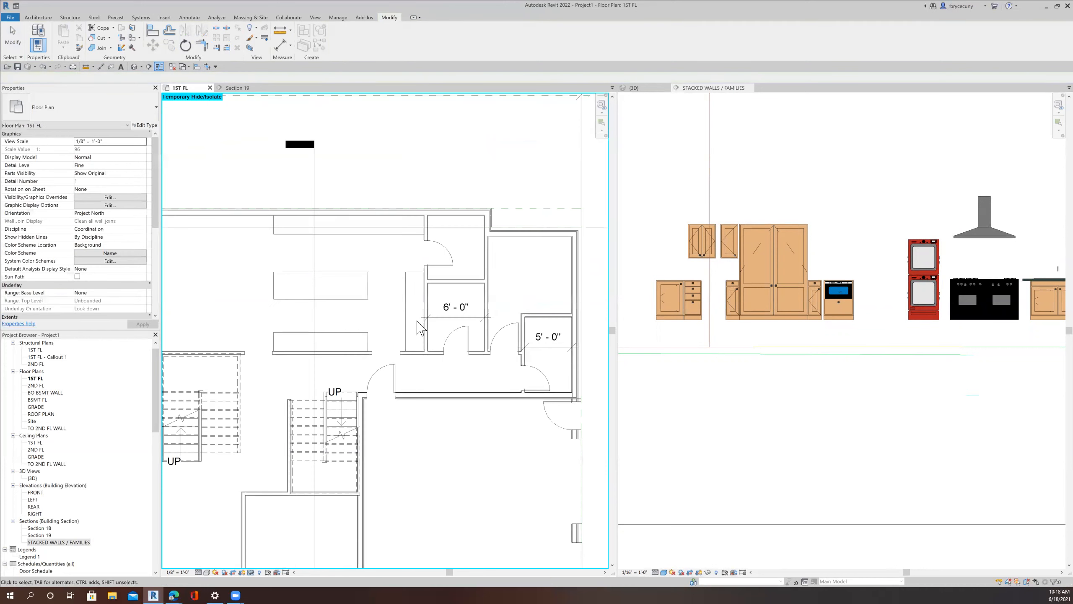
left_click_drag(364, 296, 399, 293)
right_click(399, 293)
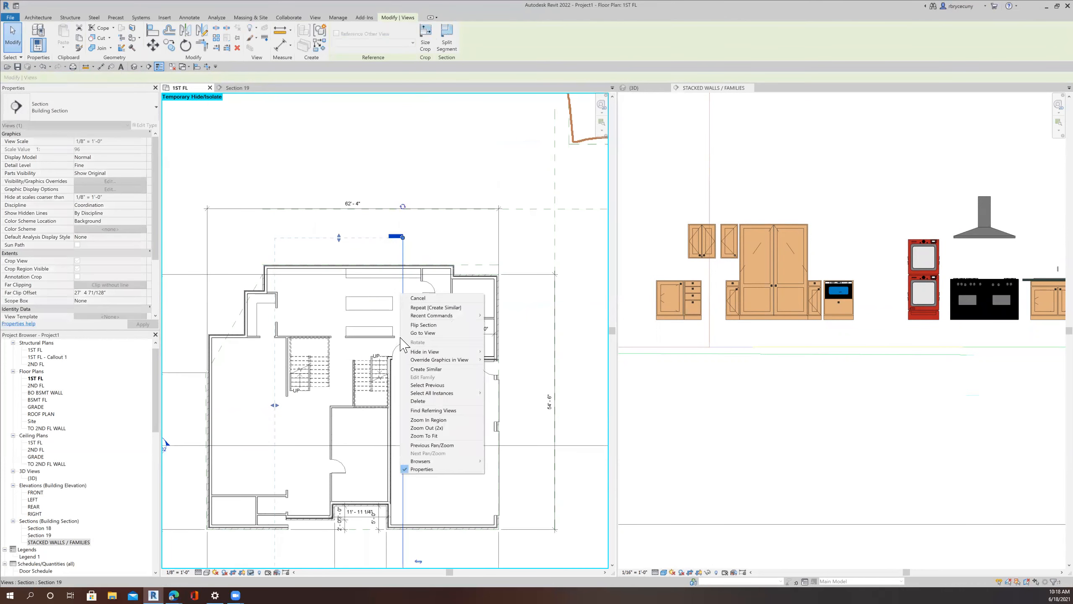
left_click(424, 325)
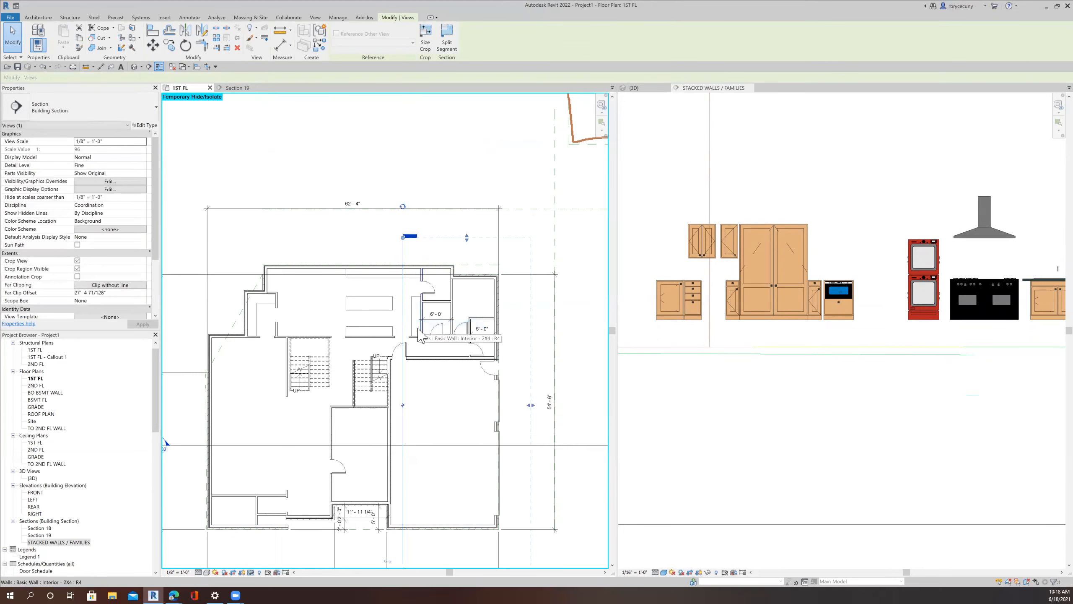
right_click(405, 373)
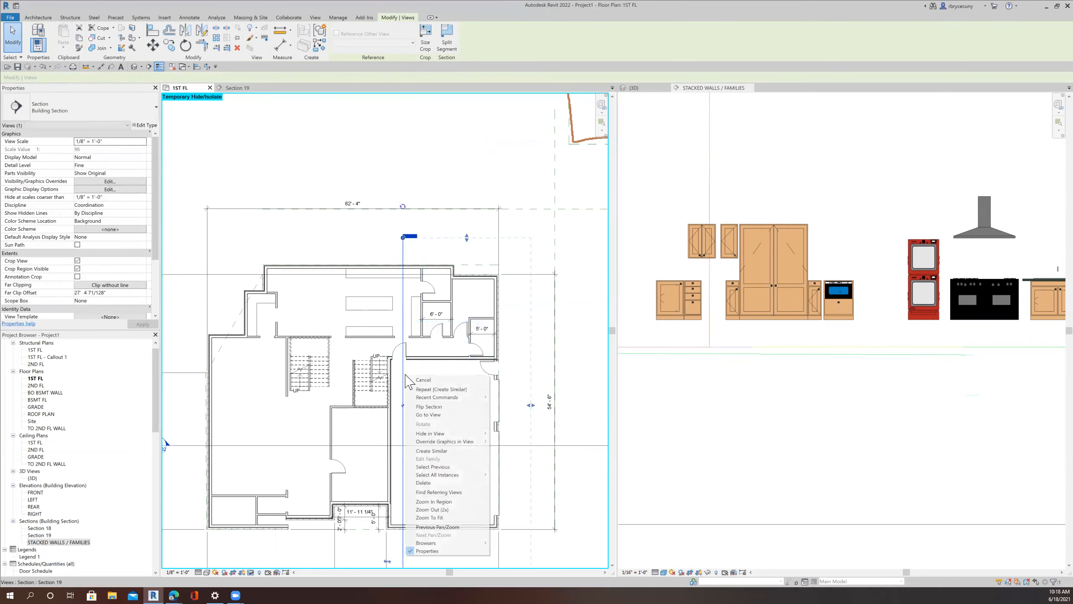
left_click(425, 414)
Step: Inspect the range in Section 19 and check the visibility of the Generic Models category and its subcategories for that view
scroll(424, 414, "down", 3)
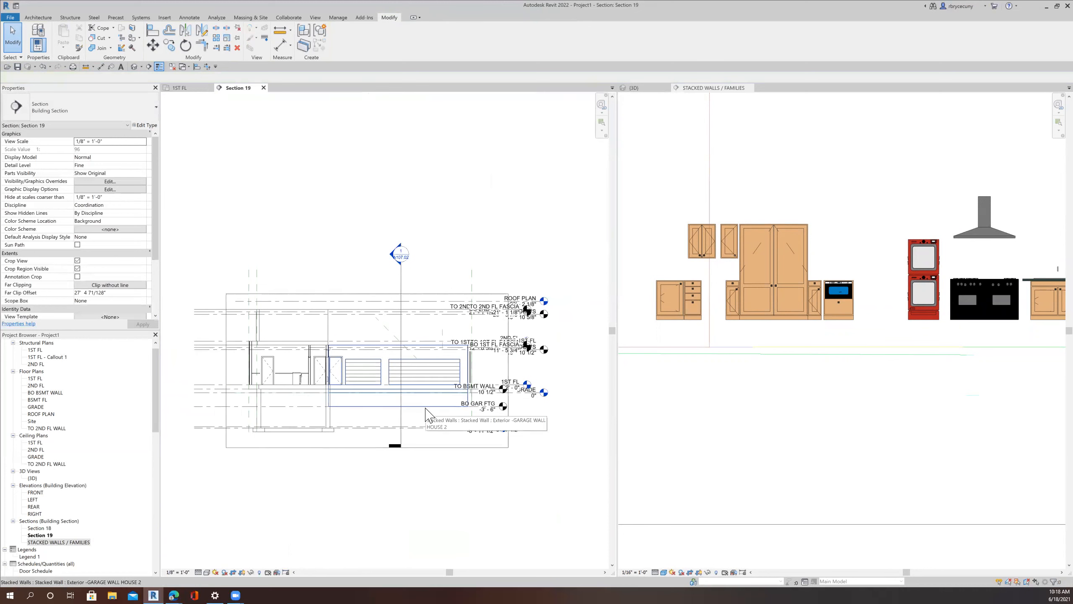
scroll(291, 375, "up", 5)
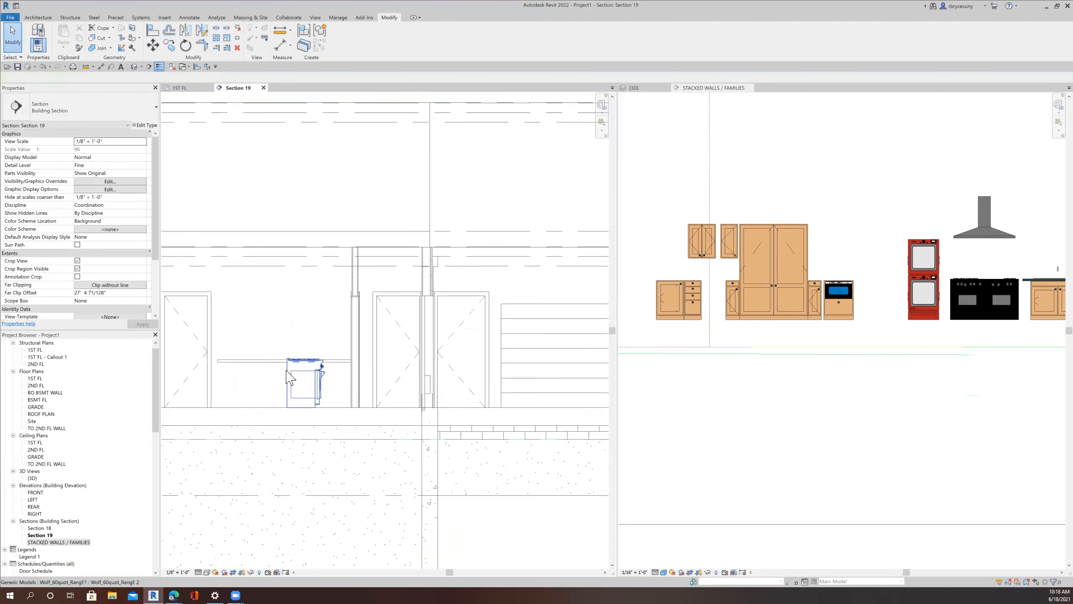
left_click(288, 376)
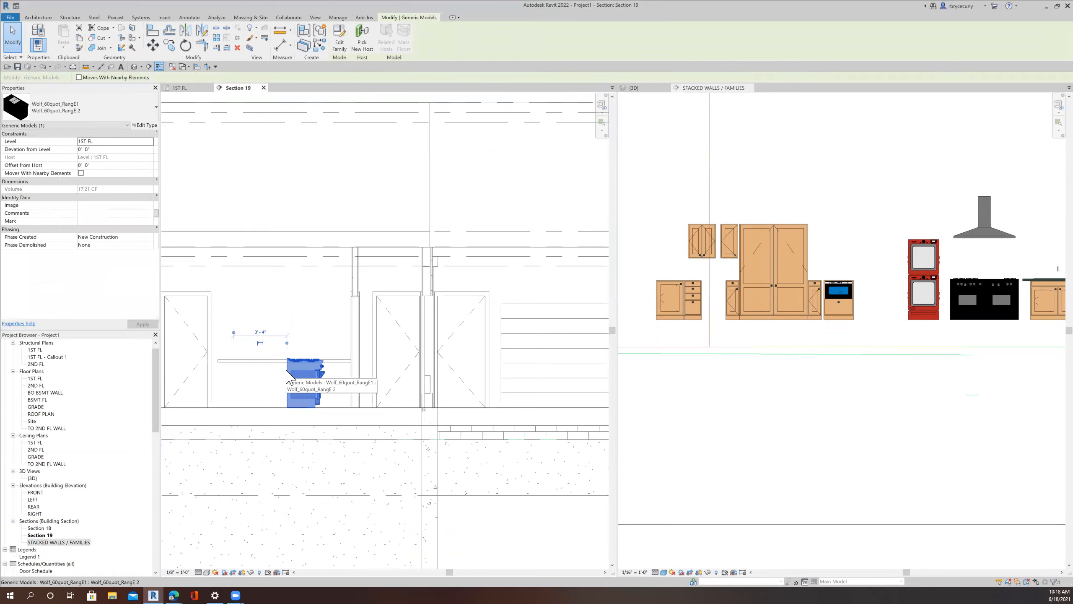
key("Escape")
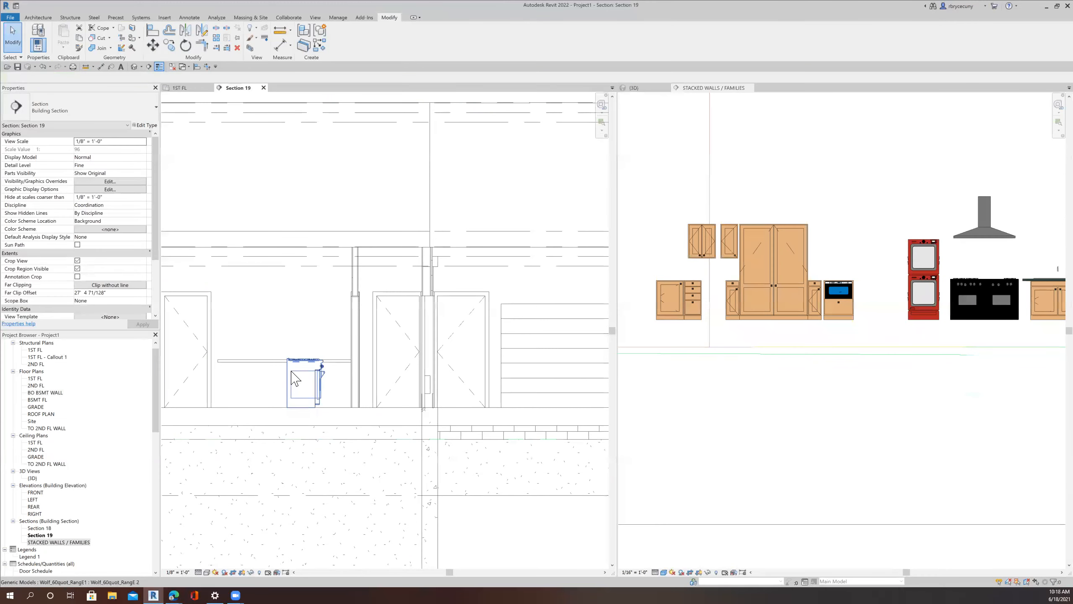
key("v")
key("v")
scroll(427, 322, "down", 3)
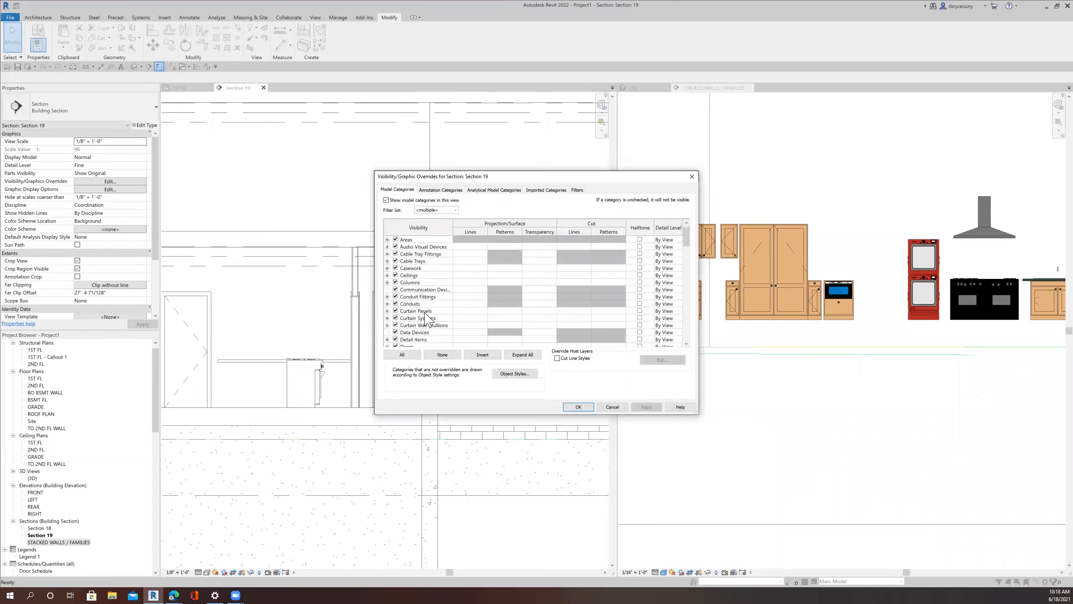
scroll(421, 342, "down", 5)
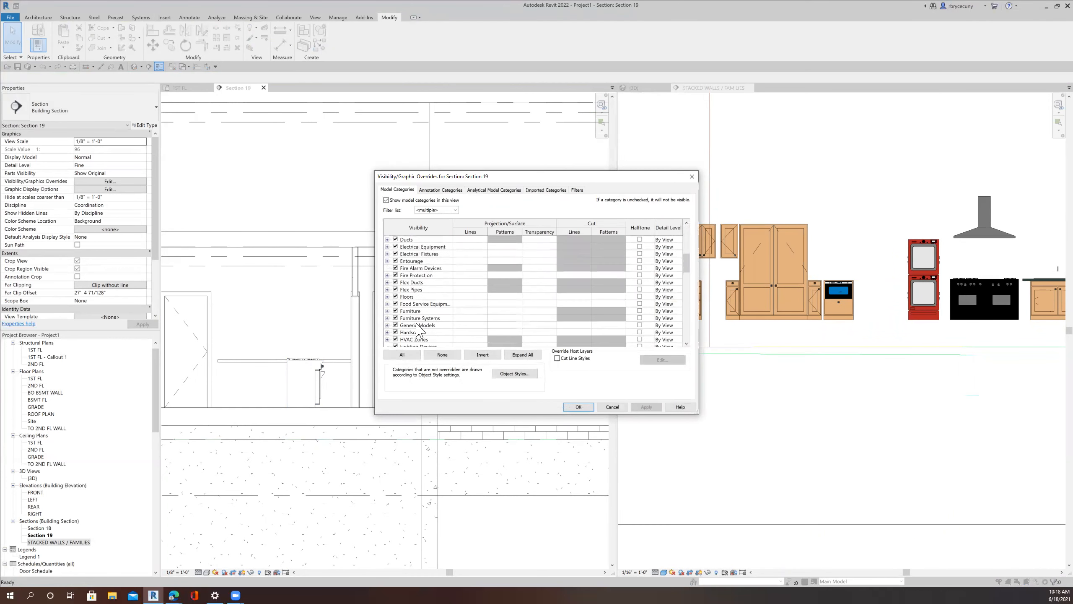
left_click(388, 325)
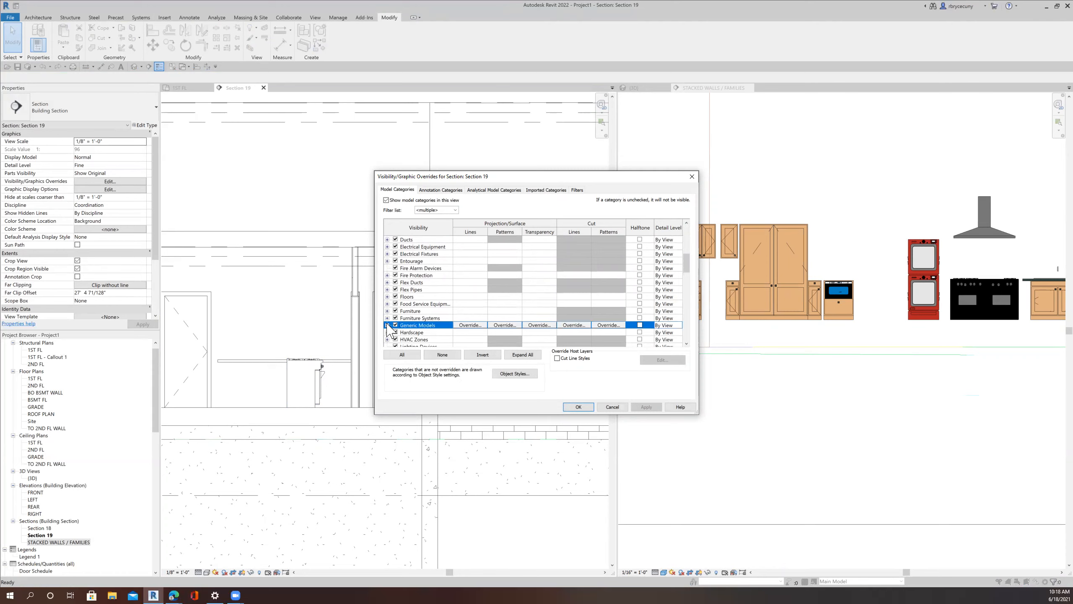
left_click(387, 325)
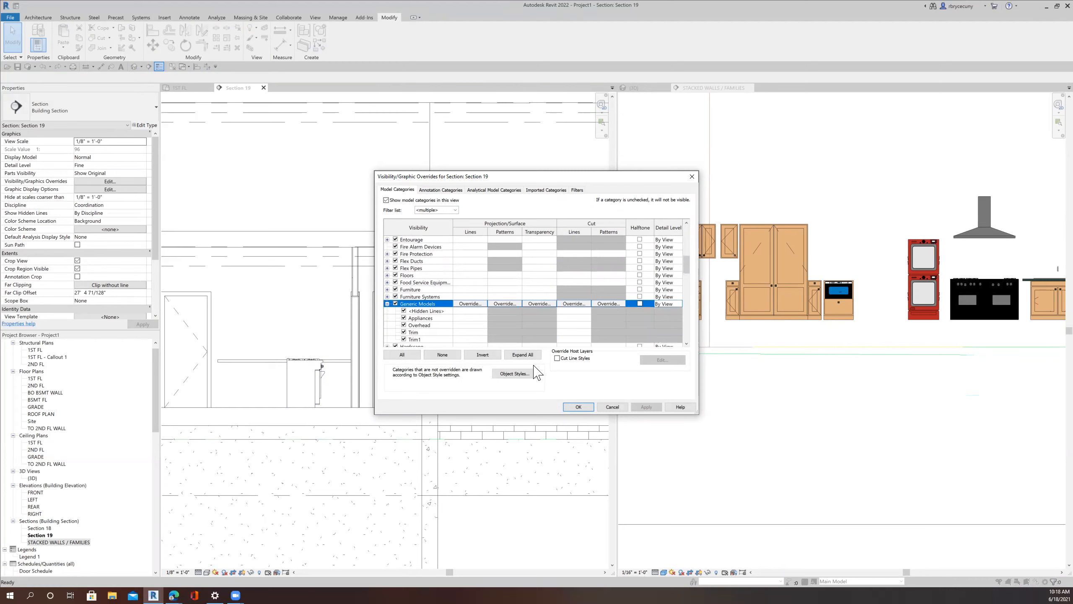
left_click(577, 407)
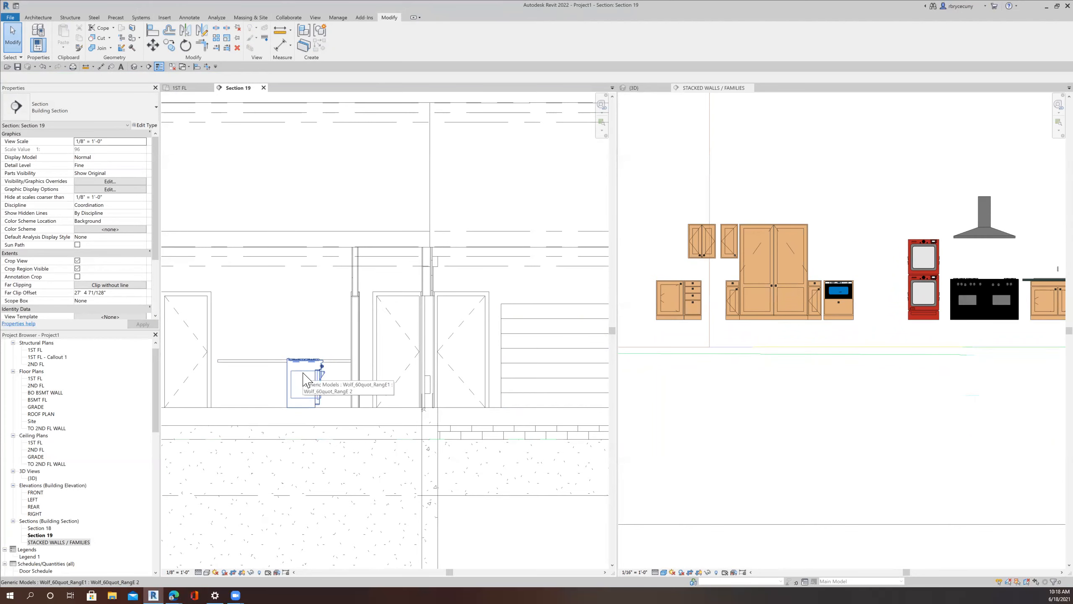
Step: Return to the 1ST FL plan, bring the whole house into view and turn on Reveal Hidden Elements
left_click(179, 88)
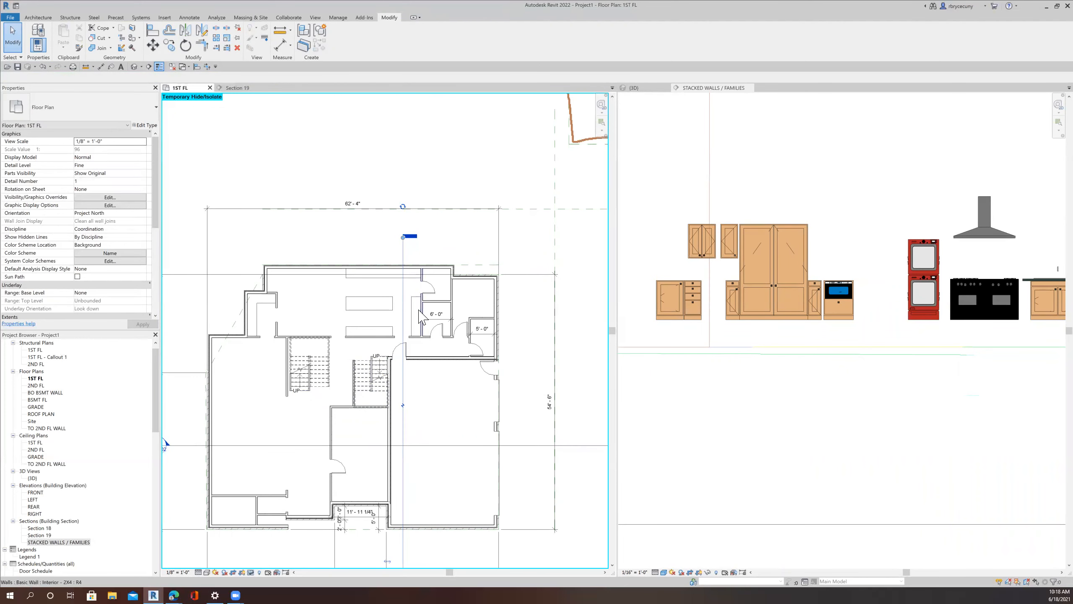
scroll(420, 313, "up", 3)
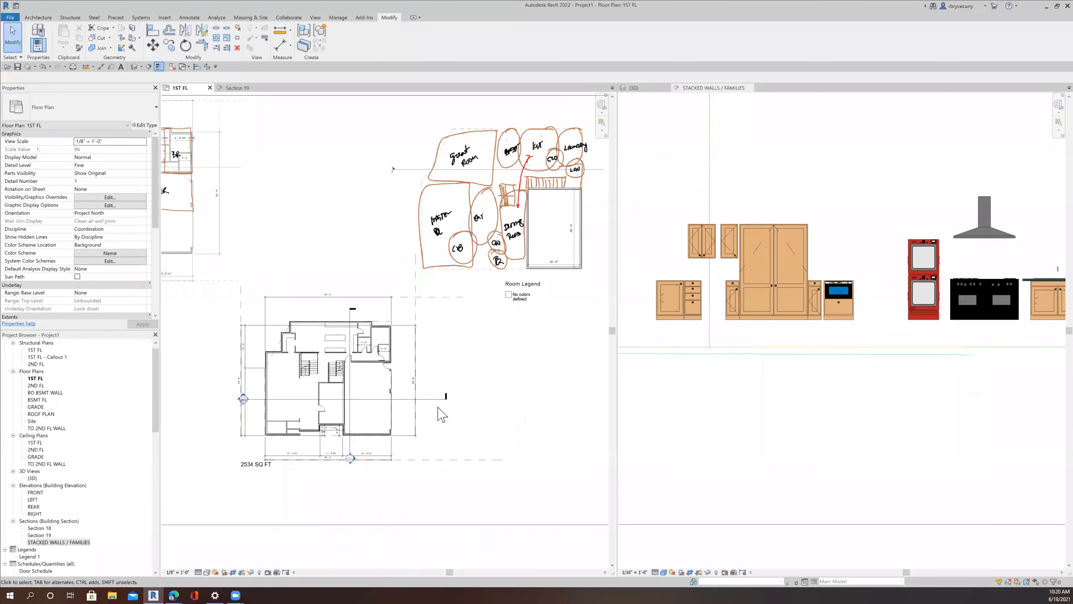
scroll(441, 415, "up", 2)
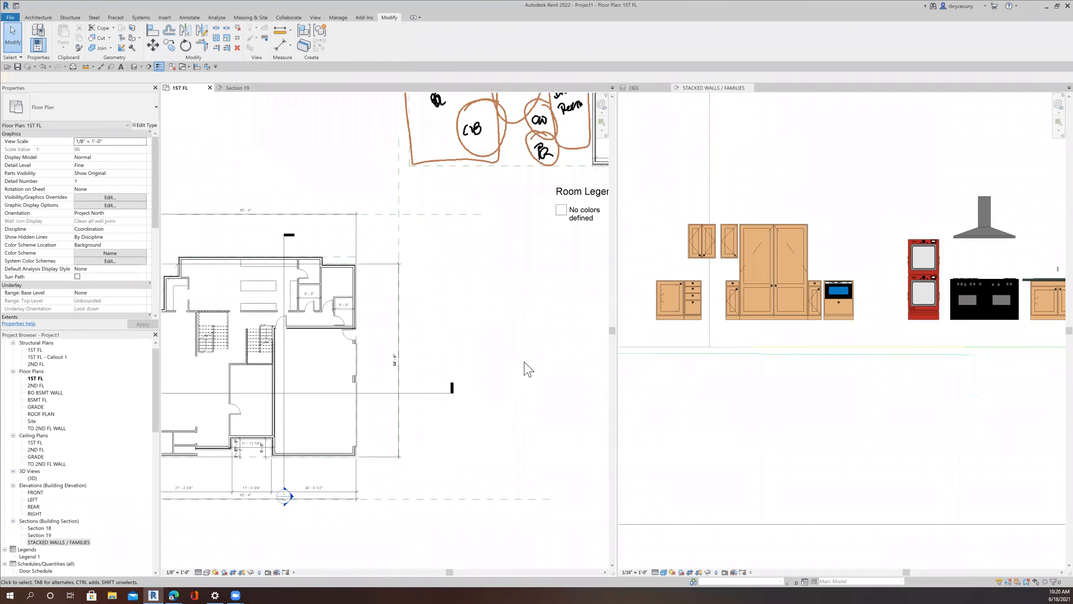
scroll(524, 361, "down", 1)
middle_click_drag(531, 369, 550, 370)
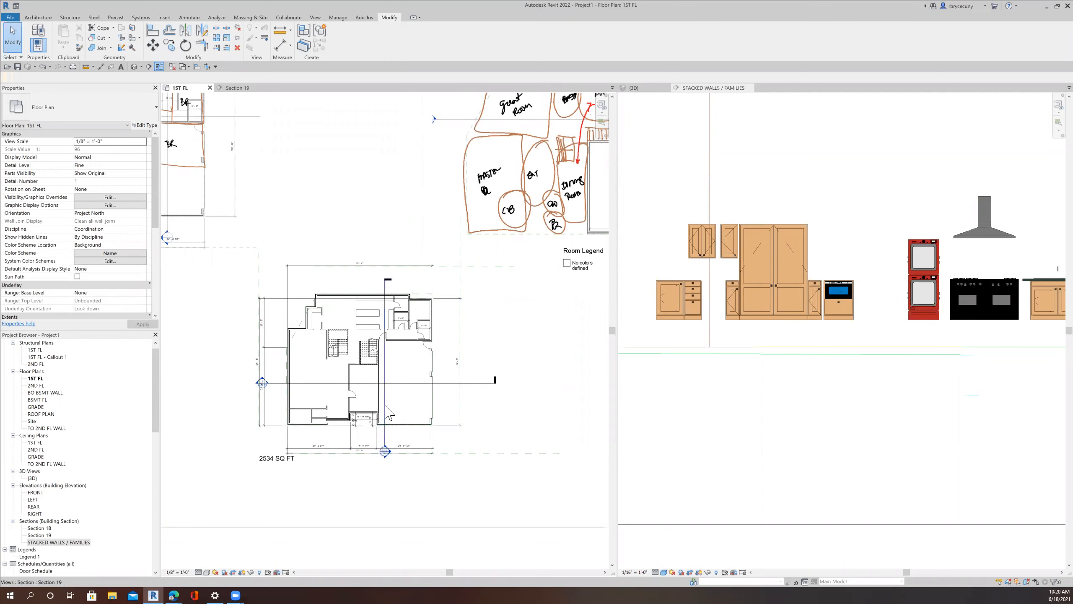
left_click(251, 572)
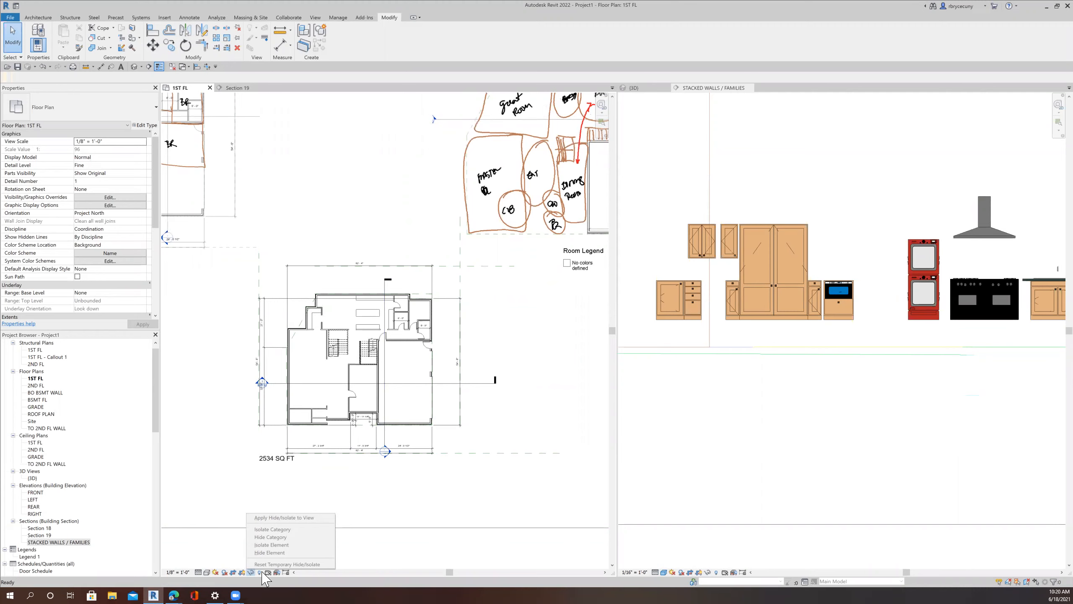
left_click(260, 572)
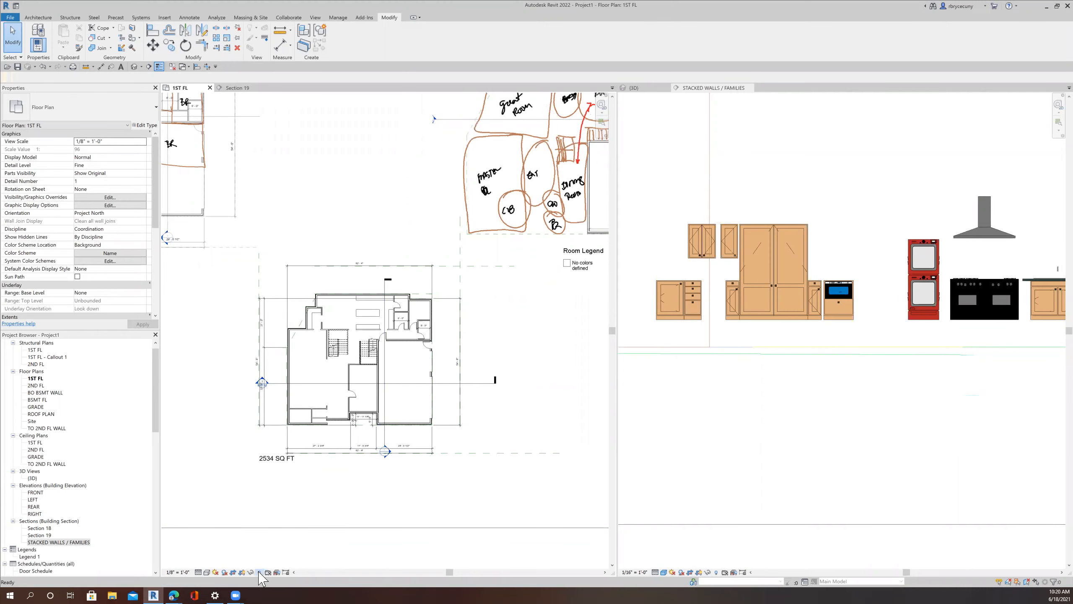
left_click(260, 572)
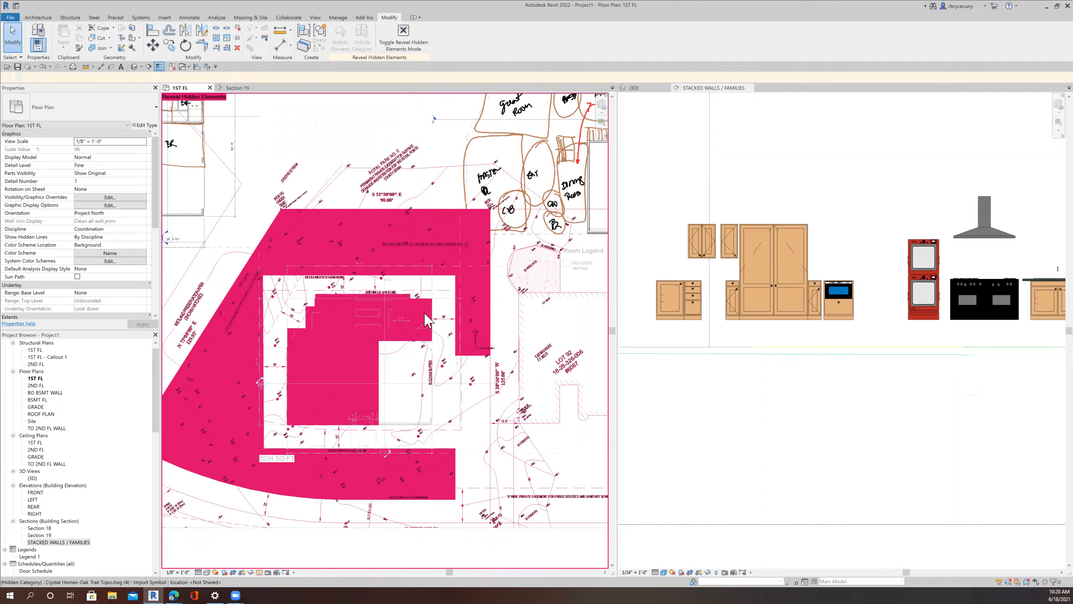
Step: Unhide the Generic Models category in the 1ST FL plan via the hidden range and turn off Reveal Hidden Elements
scroll(419, 325, "up", 5)
scroll(299, 352, "up", 1)
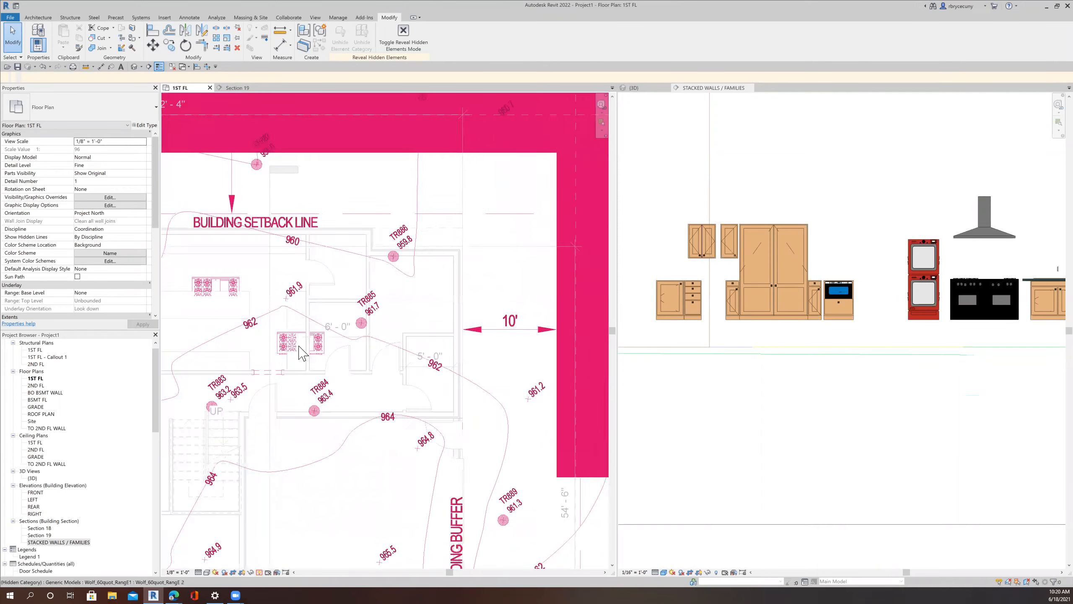
scroll(299, 352, "down", 2)
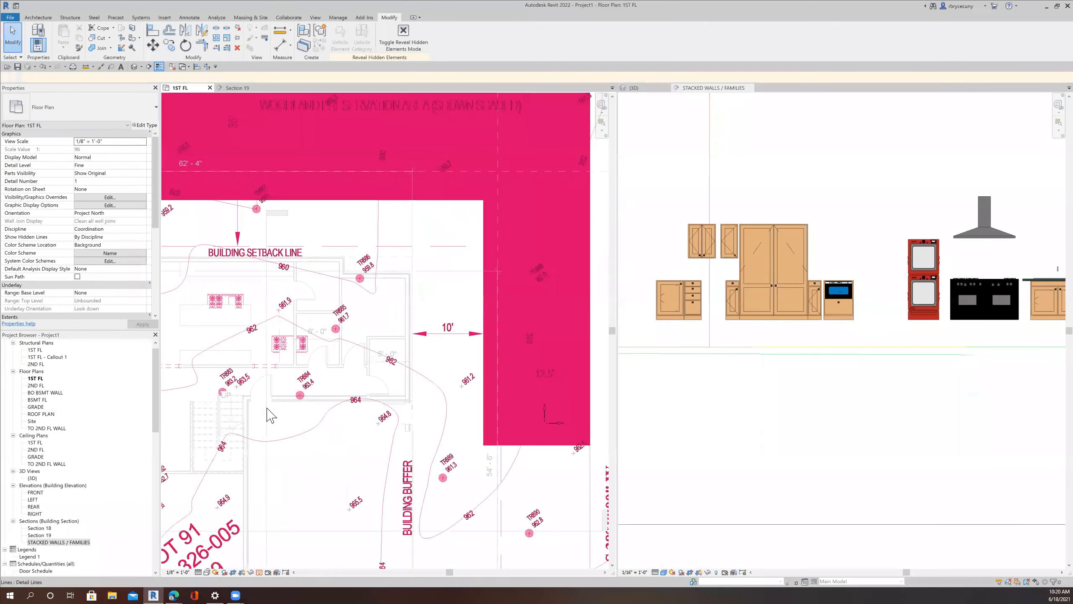
scroll(270, 417, "down", 2)
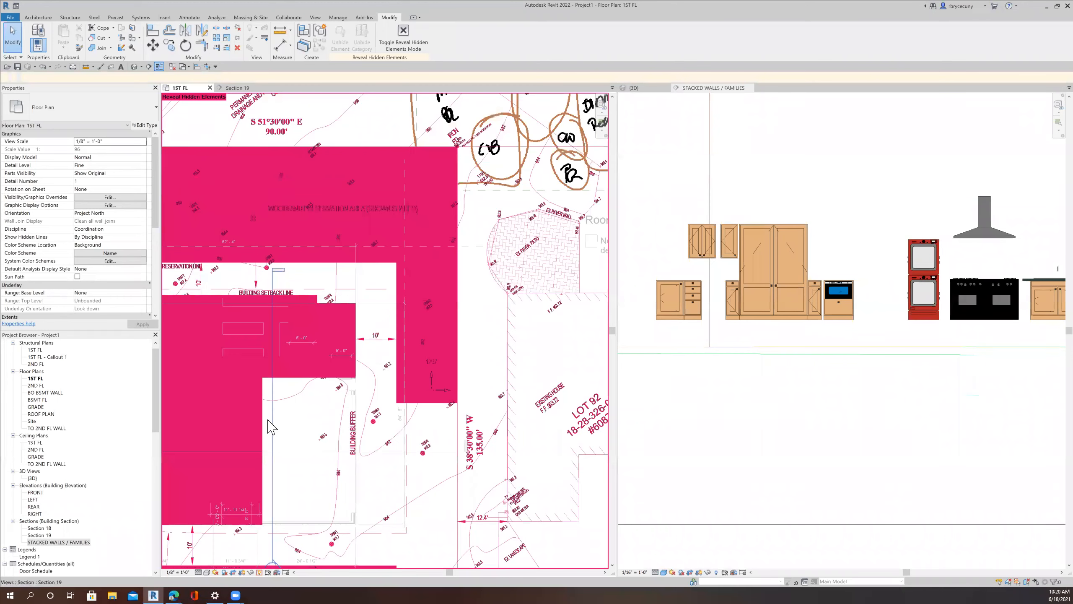
left_click(302, 332)
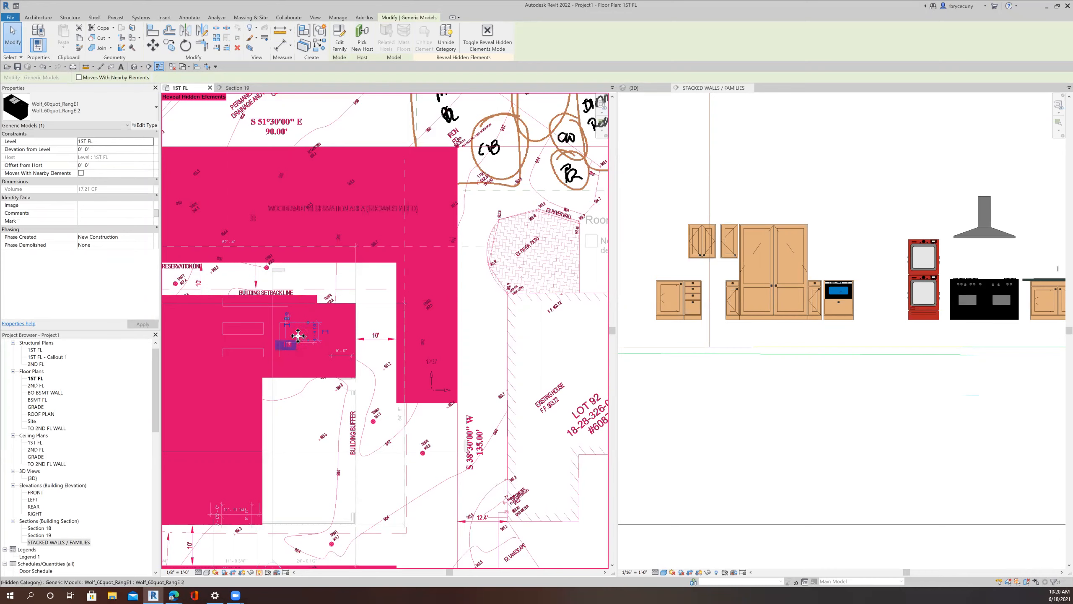
scroll(298, 311, "up", 5)
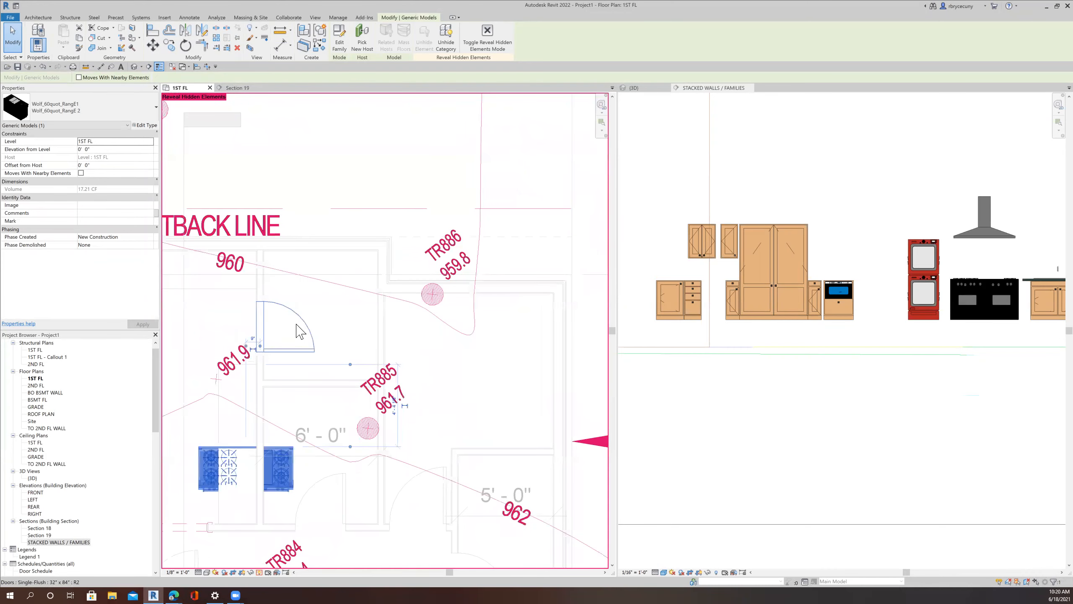
right_click(278, 472)
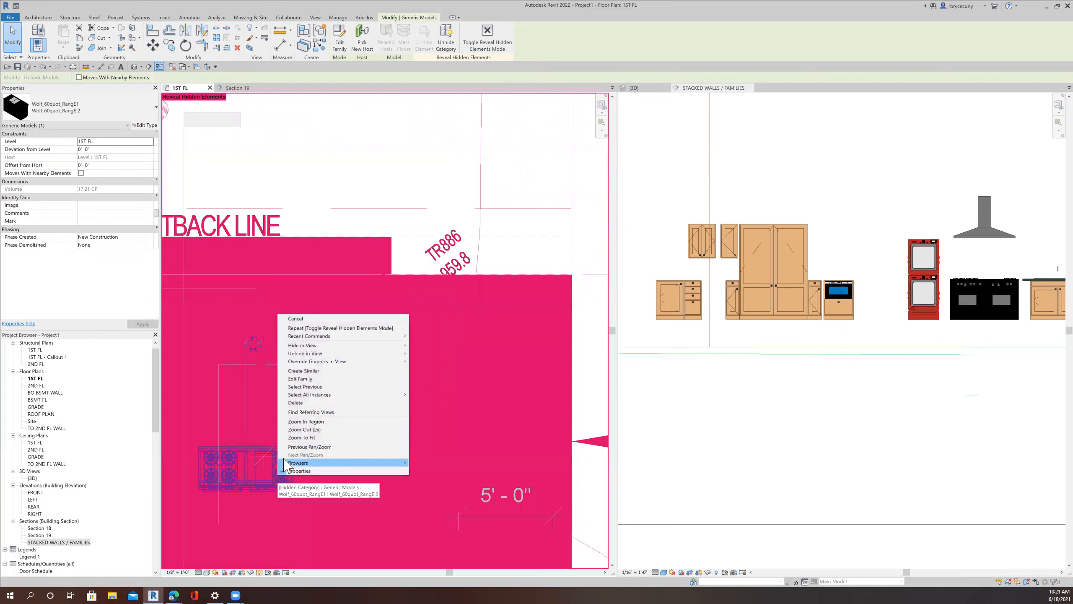
mouse_move(311, 354)
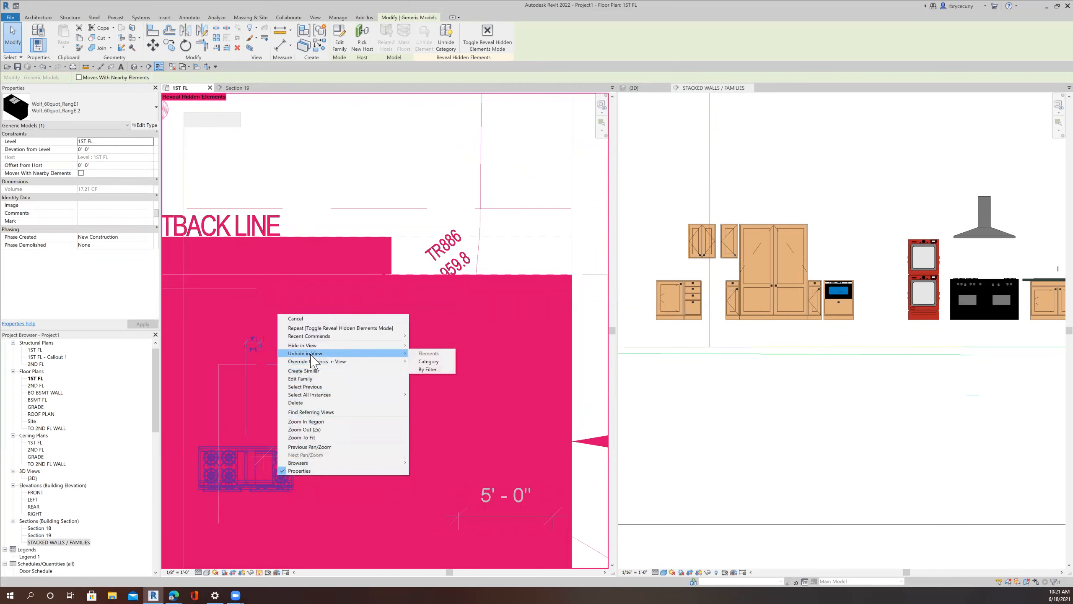
left_click(432, 363)
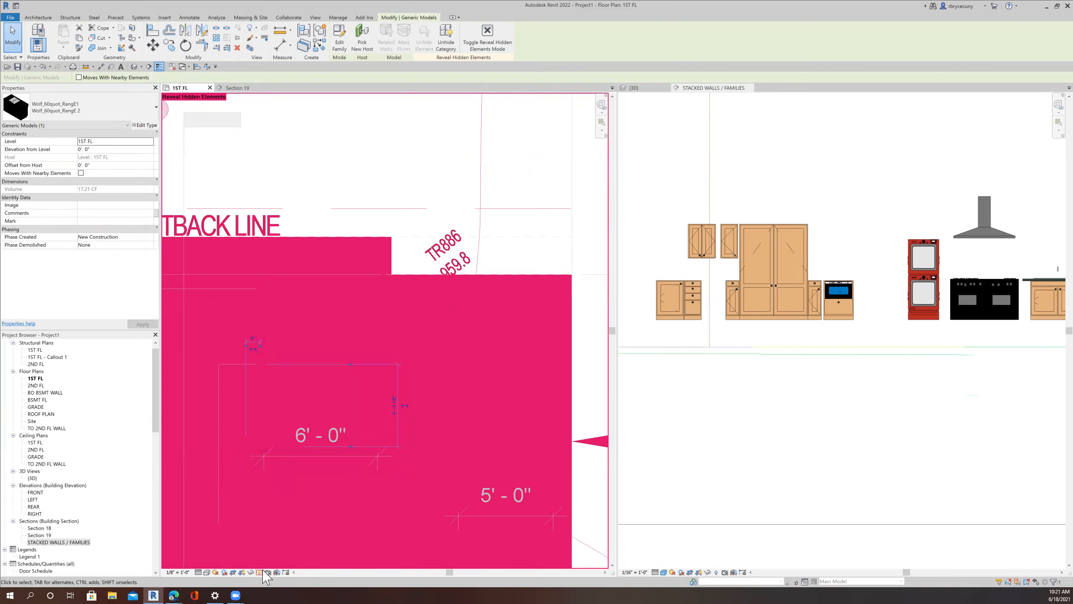
left_click(259, 571)
left_click(309, 477)
Step: Delete the stray range at the kitchen island in the plan
scroll(309, 476, "down", 5)
middle_click_drag(309, 478, 416, 431)
left_click(301, 410)
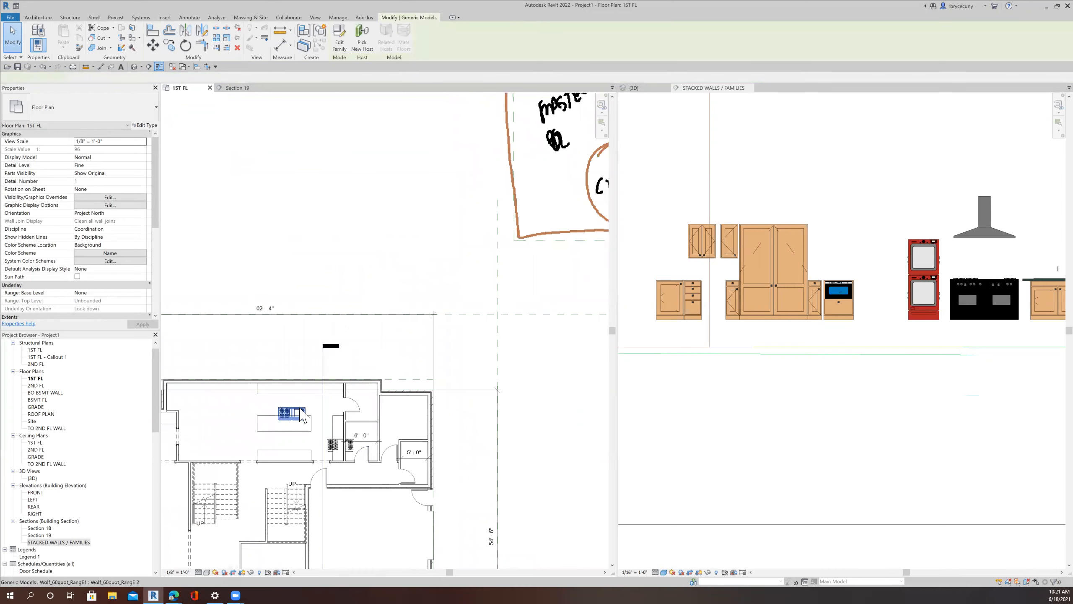
key("Escape")
Step: Rotate the side-counter range so its back faces the wall and its front faces the island
mouse_move(195, 440)
middle_mouse_down()
mouse_move(241, 422)
mouse_move(271, 438)
mouse_move(247, 441)
middle_mouse_up()
scroll(240, 422, "up", 5)
scroll(203, 511, "down", 5)
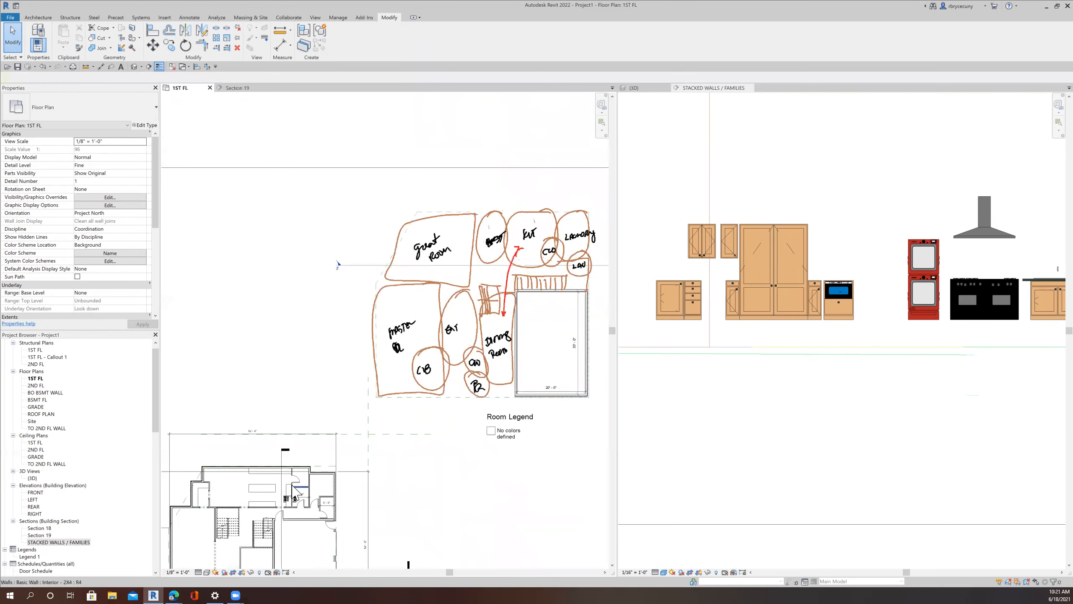
scroll(303, 503, "up", 5)
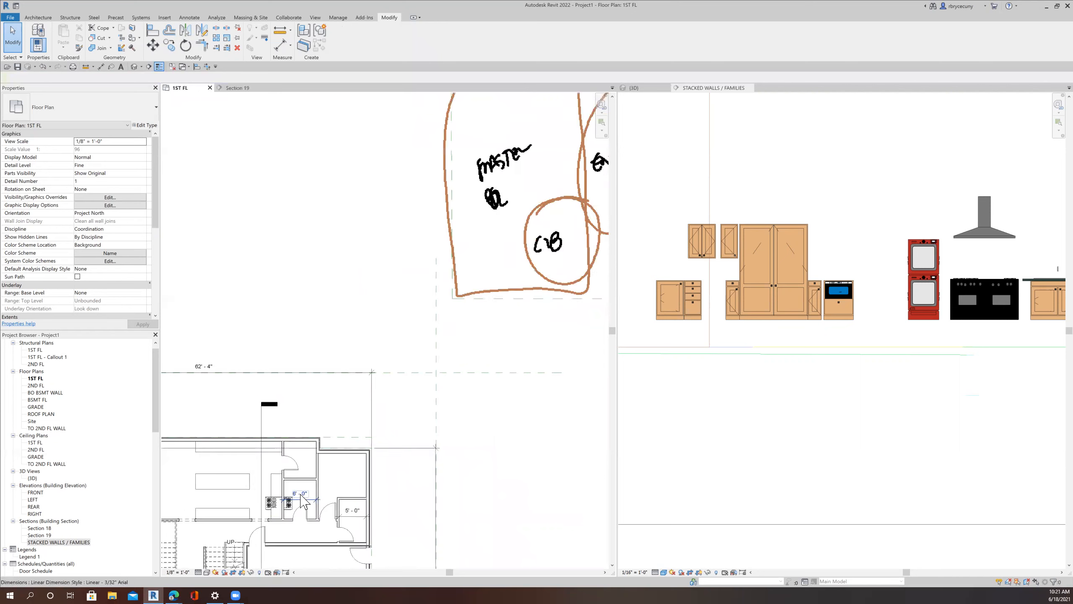
middle_click_drag(321, 503, 412, 501)
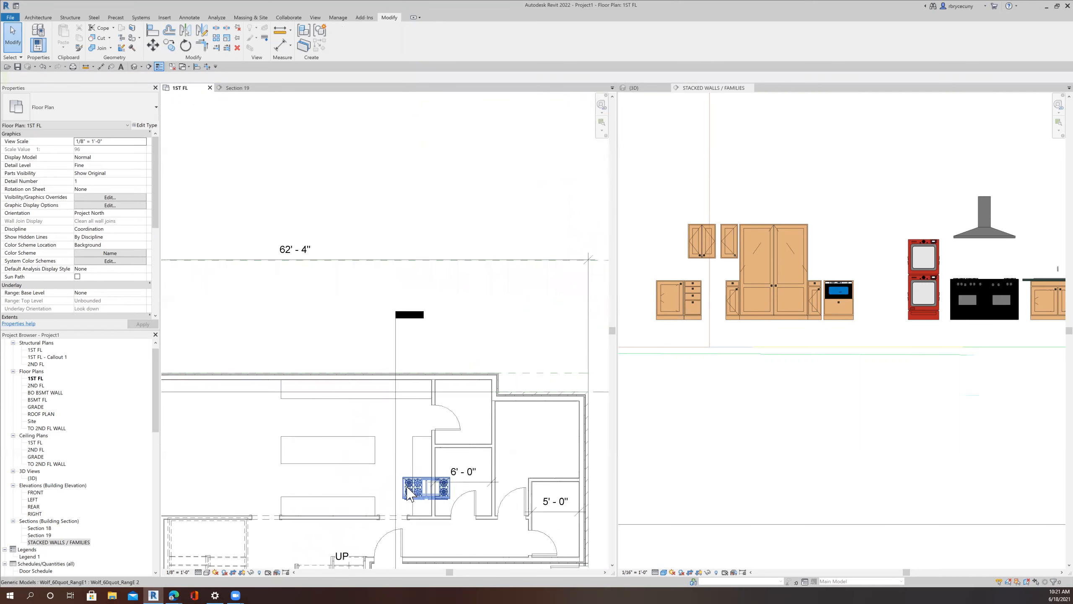
left_click(408, 491)
key("space")
key("space")
key("space")
key("space")
key("space")
key("space")
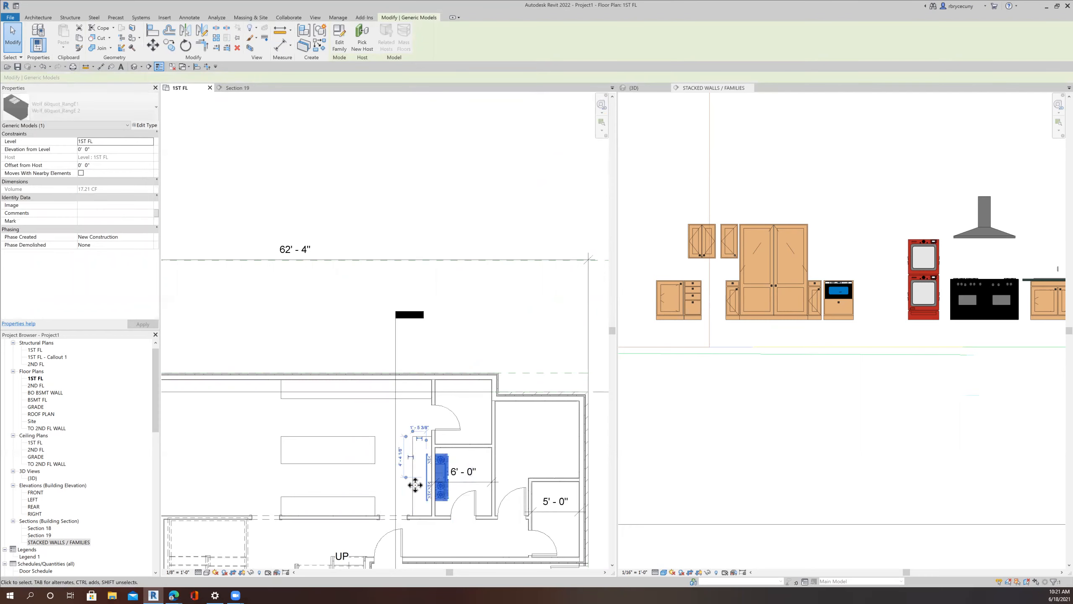
key("space")
Step: Align the back of the range with the face of the wall behind the side counter
scroll(412, 484, "up", 4)
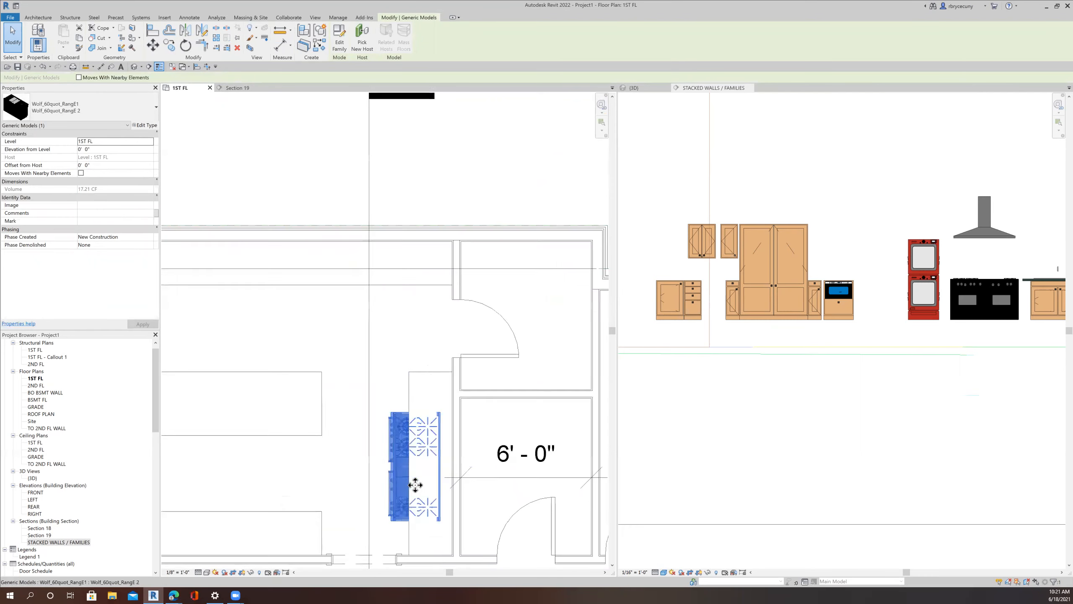
middle_click_drag(381, 486, 353, 481)
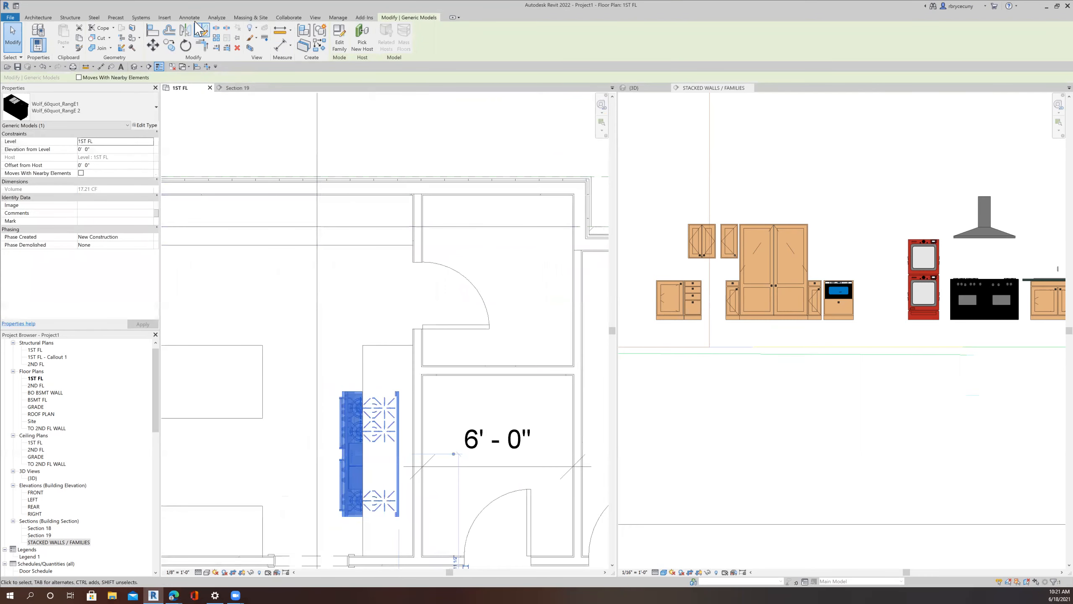
left_click(153, 30)
left_click(412, 442)
left_click(401, 443)
Step: Center the range along the side counter with an equalized dimension from the adjoining wall through the range's center to the counter's free end
scroll(401, 444, "down", 3)
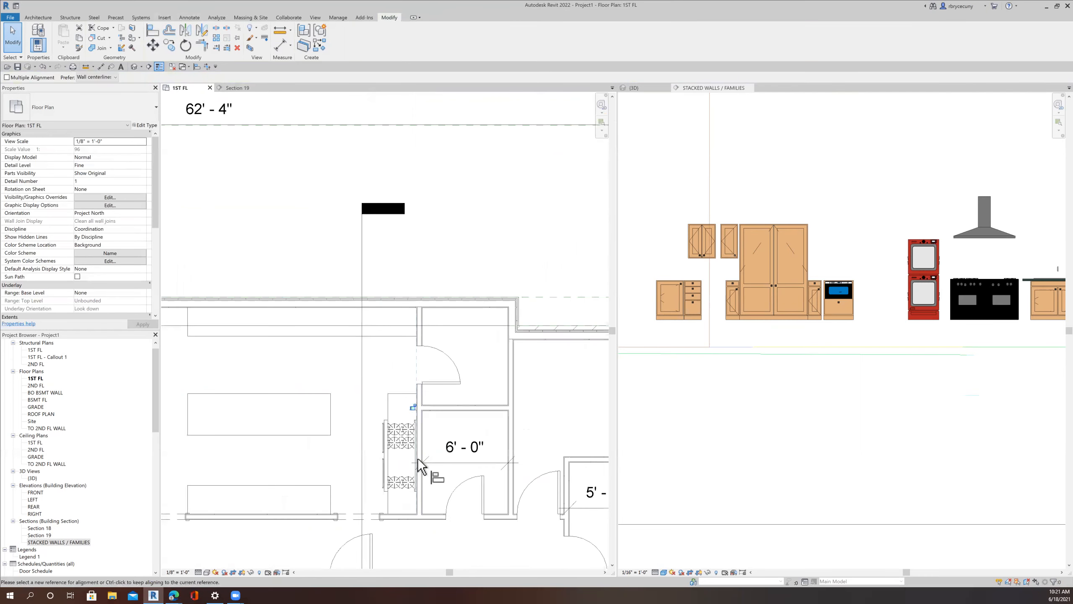
middle_click_drag(399, 450, 355, 447)
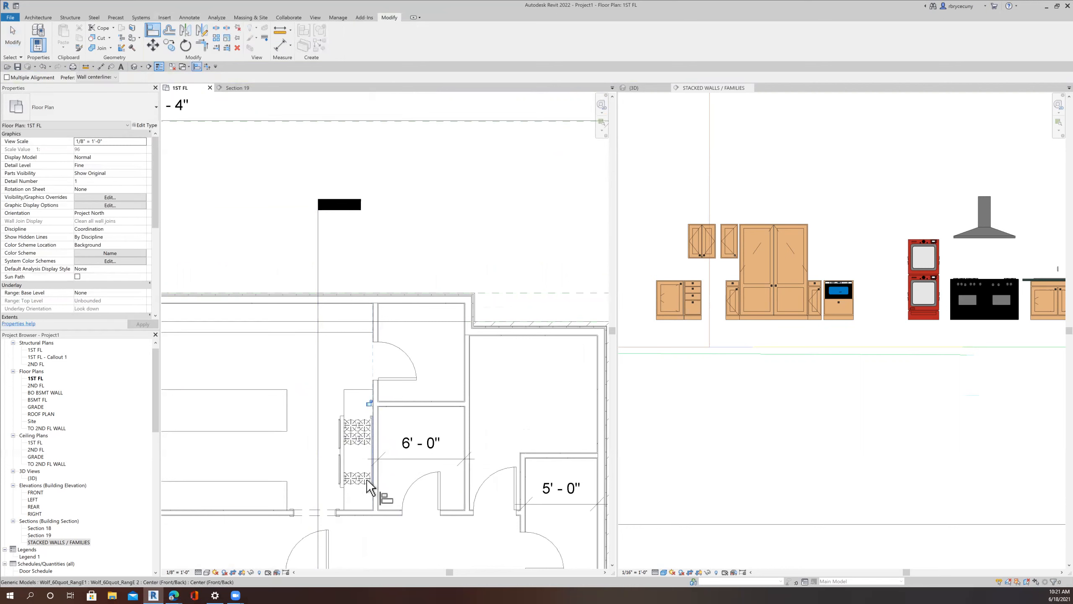
scroll(349, 407, "up", 2)
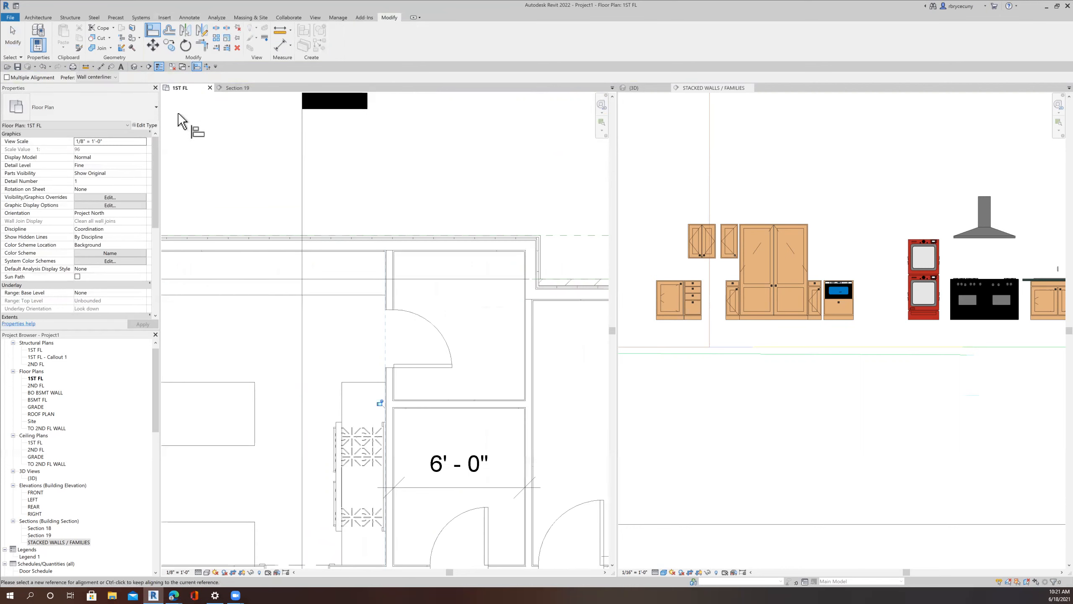
left_click(101, 67)
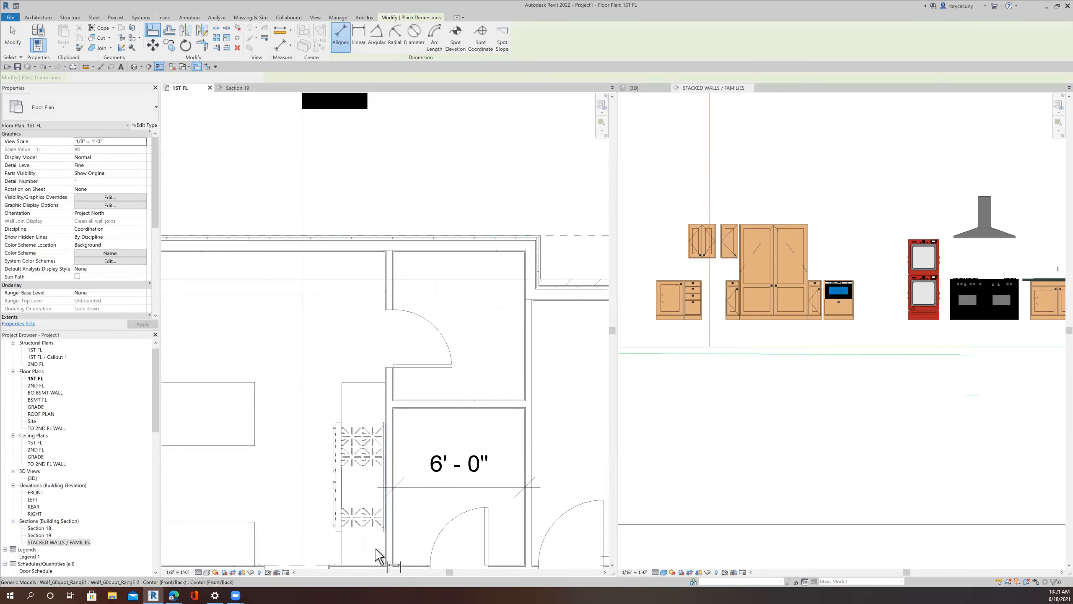
left_click(362, 482)
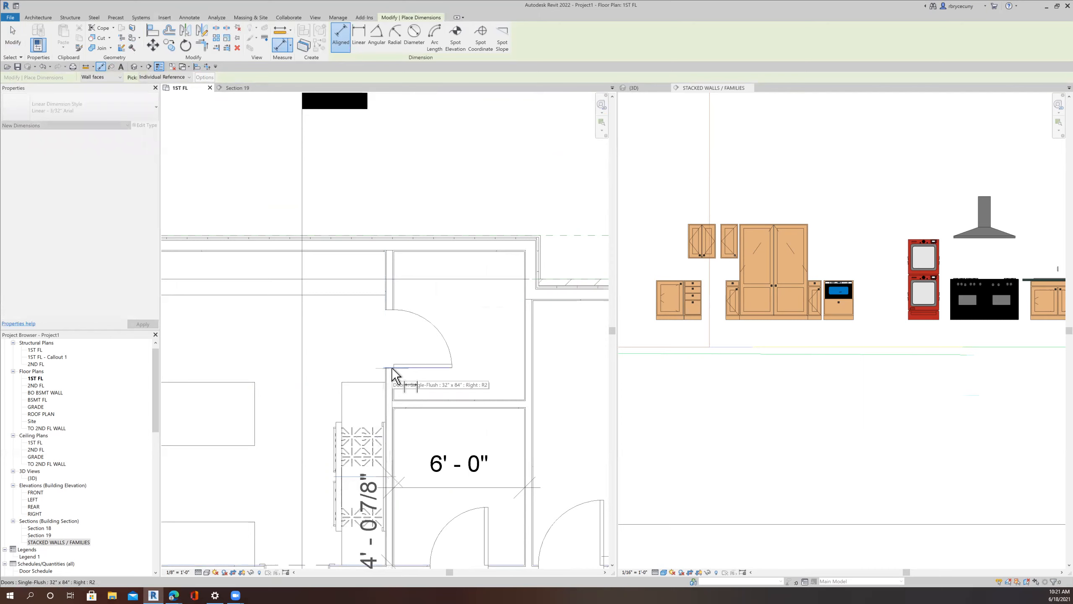
left_click(375, 381)
scroll(376, 381, "down", 3)
left_click(299, 362)
left_click(338, 426)
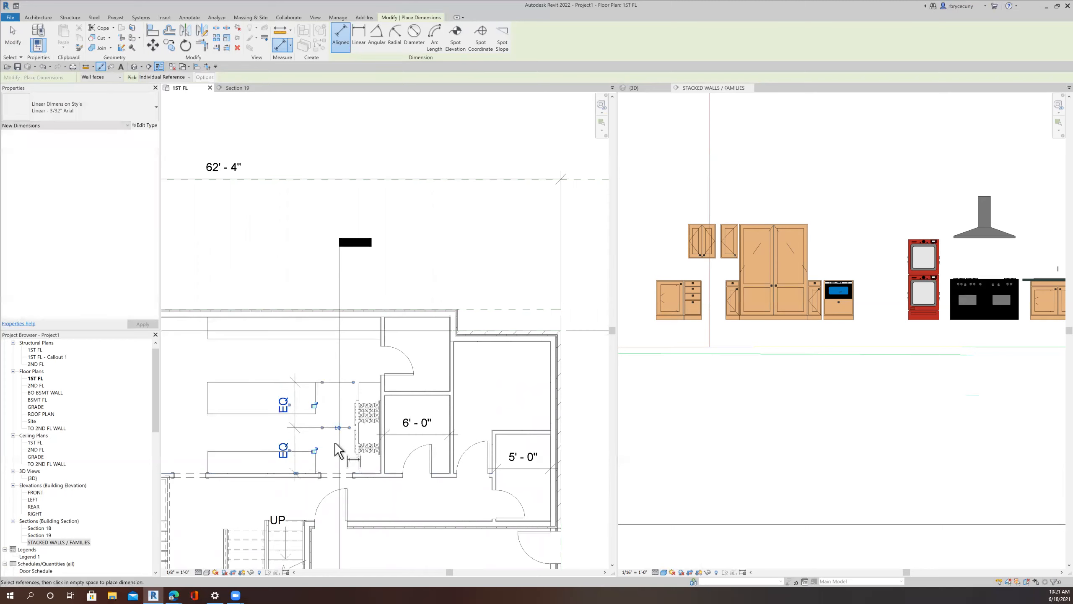
key("Escape")
key("Escape")
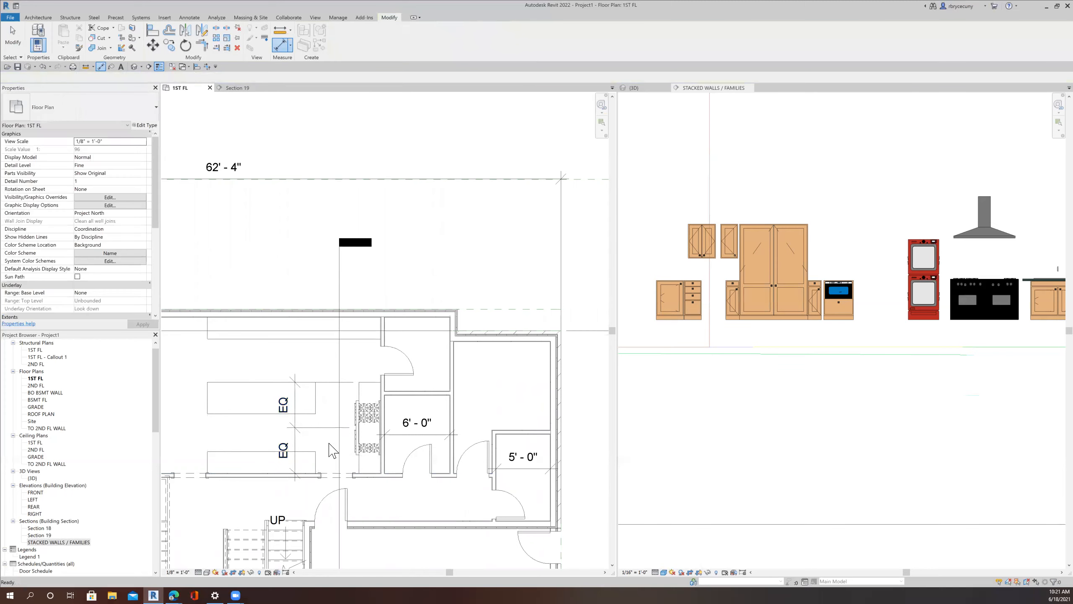
Step: Delete the range's EQ dimension and remove its constraints
left_click(294, 443)
key("Delete")
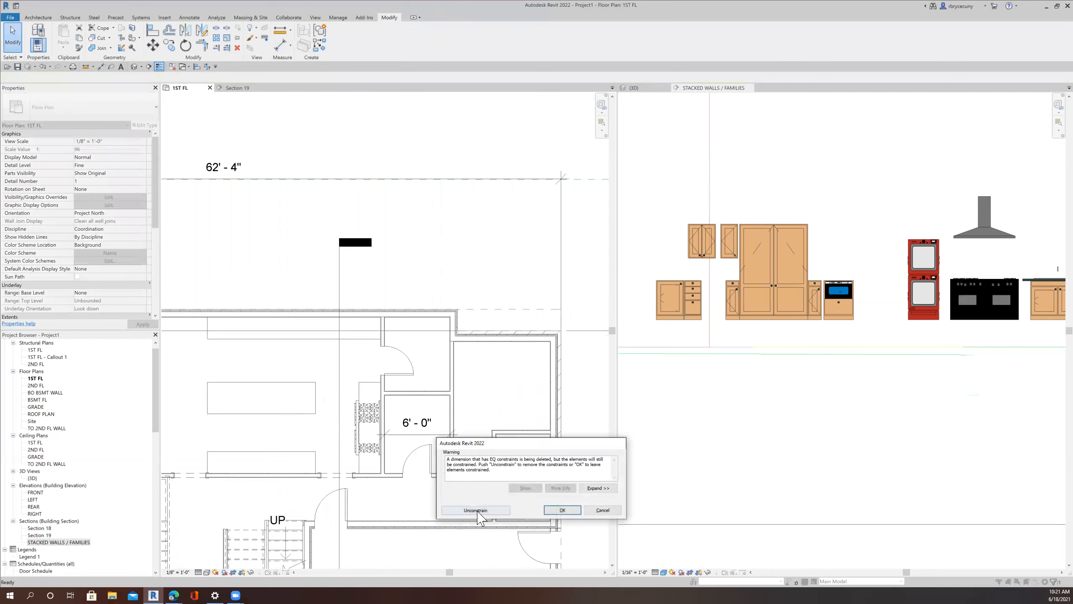
left_click(469, 508)
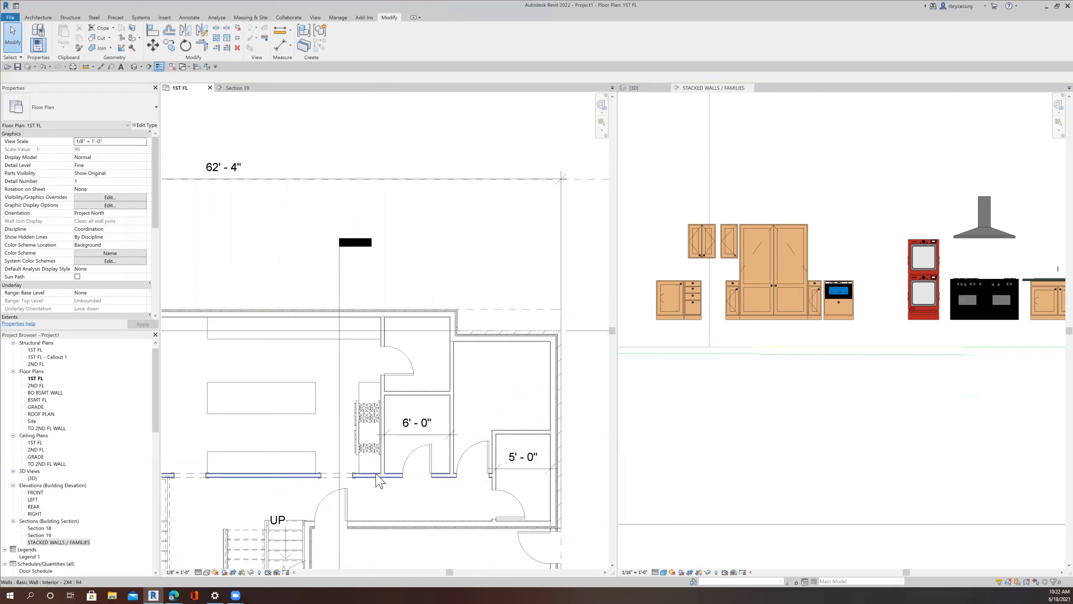
Step: Open Section 19 to check the range against the counter height, and return to the 1ST FL plan
scroll(376, 476, "down", 3)
left_click(359, 374)
right_click(361, 374)
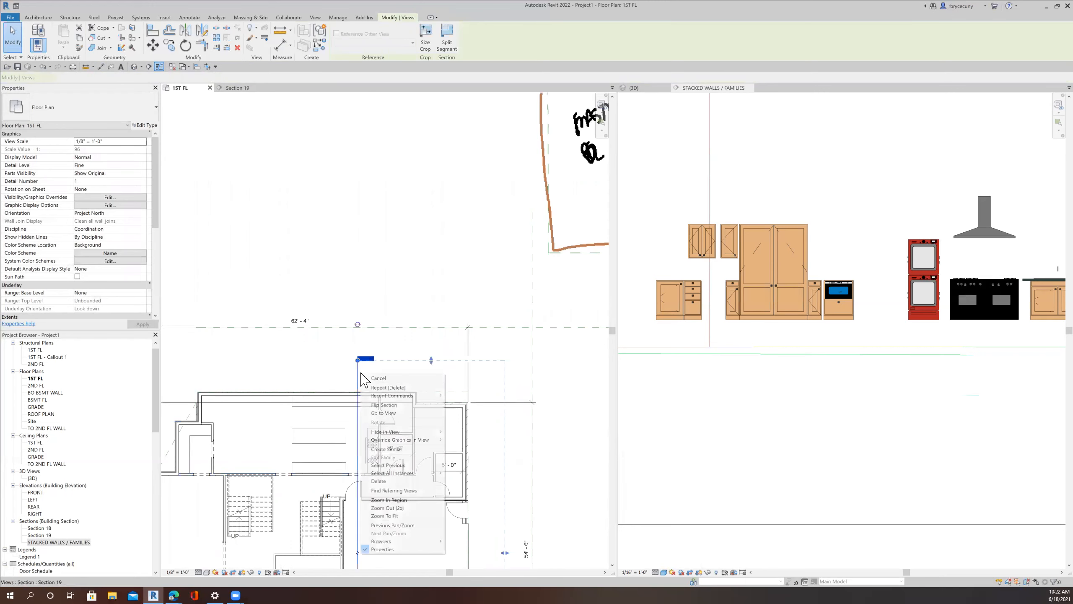
left_click(384, 413)
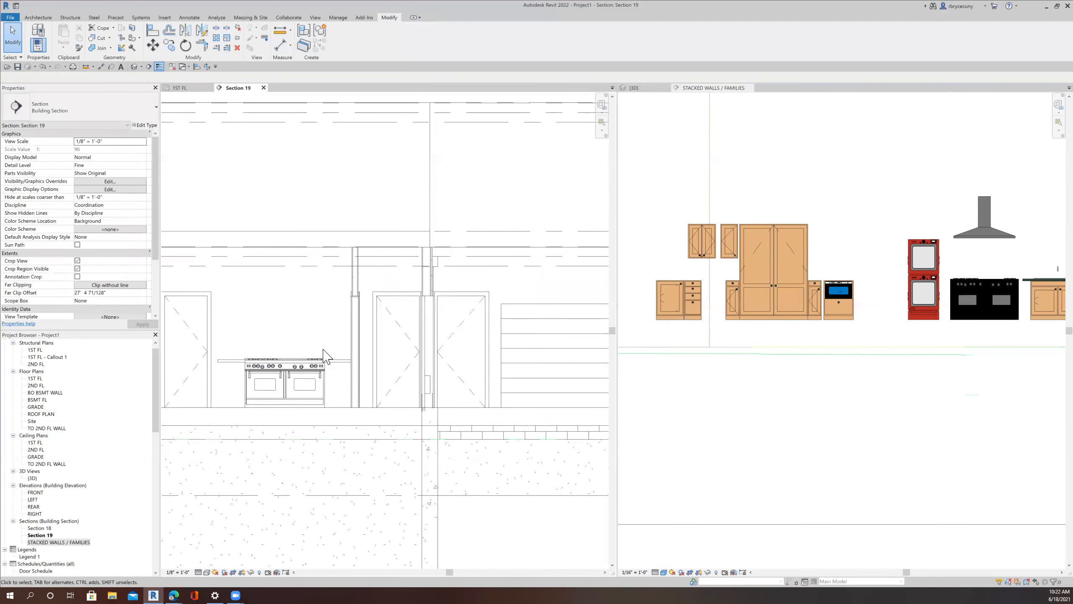
left_click(197, 89)
Step: Shorten the side counter casework so it ends at the near edge of the range
scroll(355, 363, "up", 4)
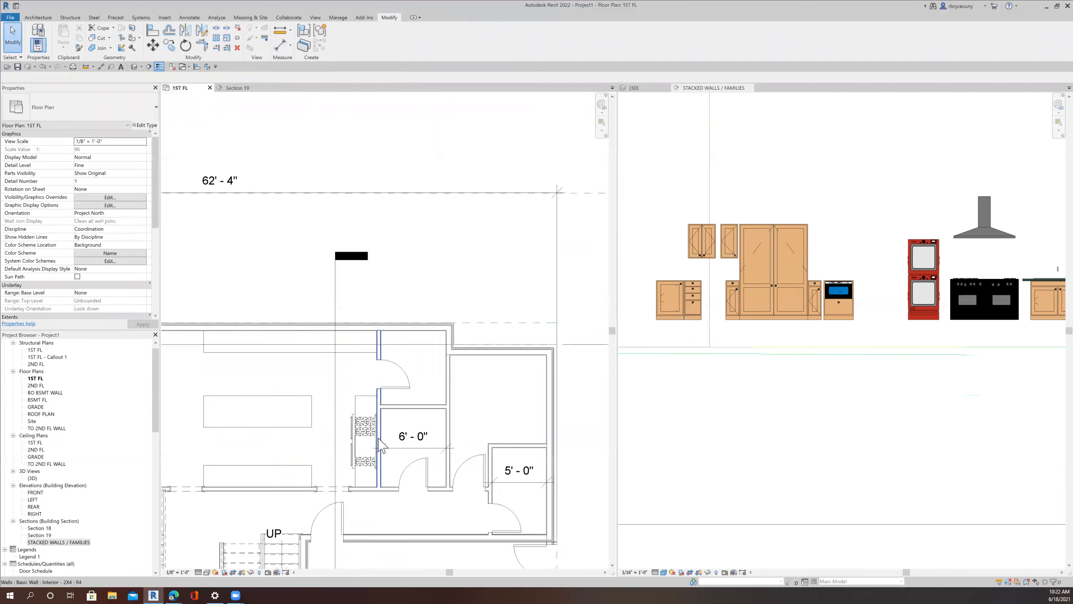
left_click(354, 371)
middle_click_drag(354, 371, 359, 332)
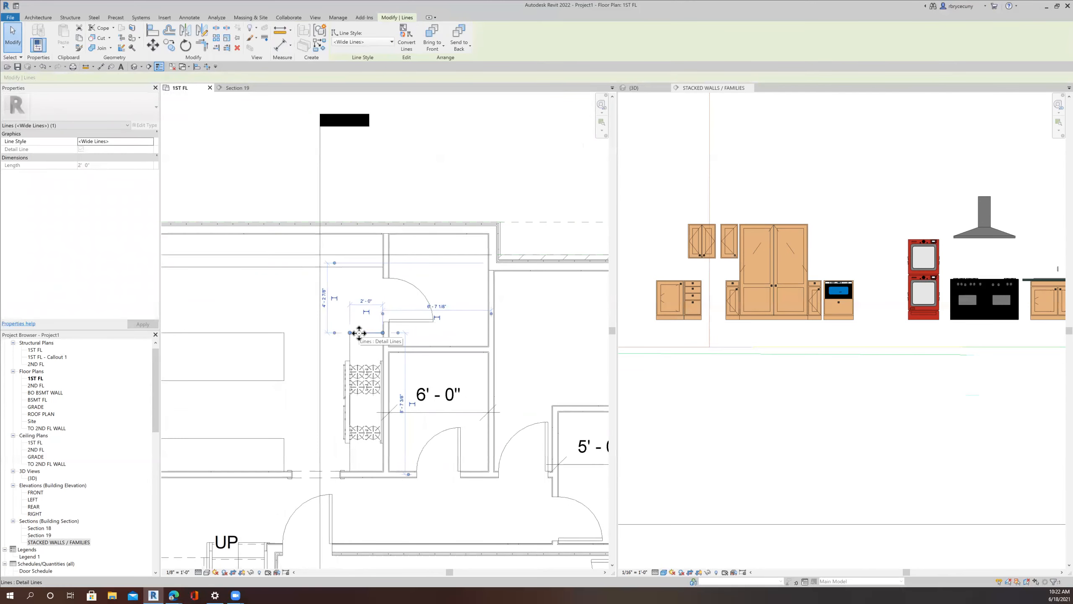
key("Escape")
left_click(366, 337)
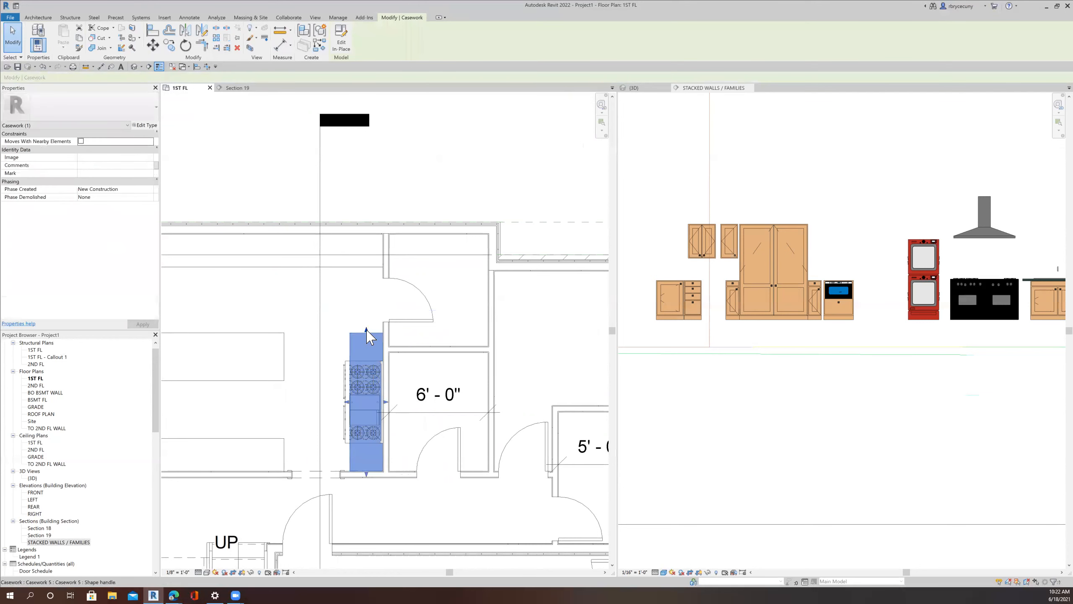
left_click_drag(367, 334, 374, 422)
scroll(365, 452, "up", 6)
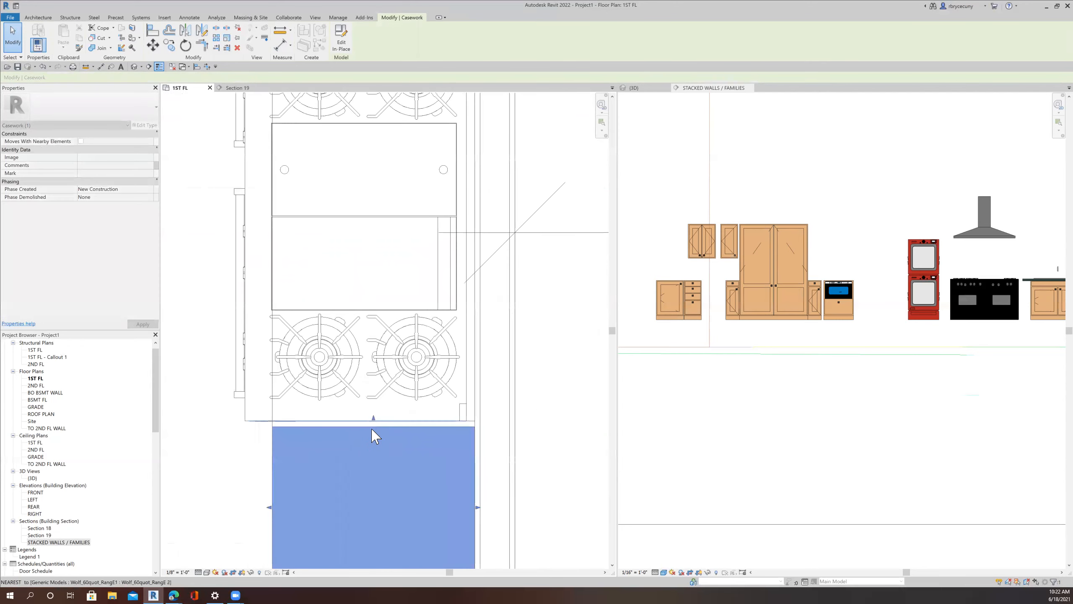
Step: Copy the shortened counter to the opposite end of the range, flush with the range's edge
scroll(366, 448, "down", 5)
left_click(173, 45)
left_click(374, 492)
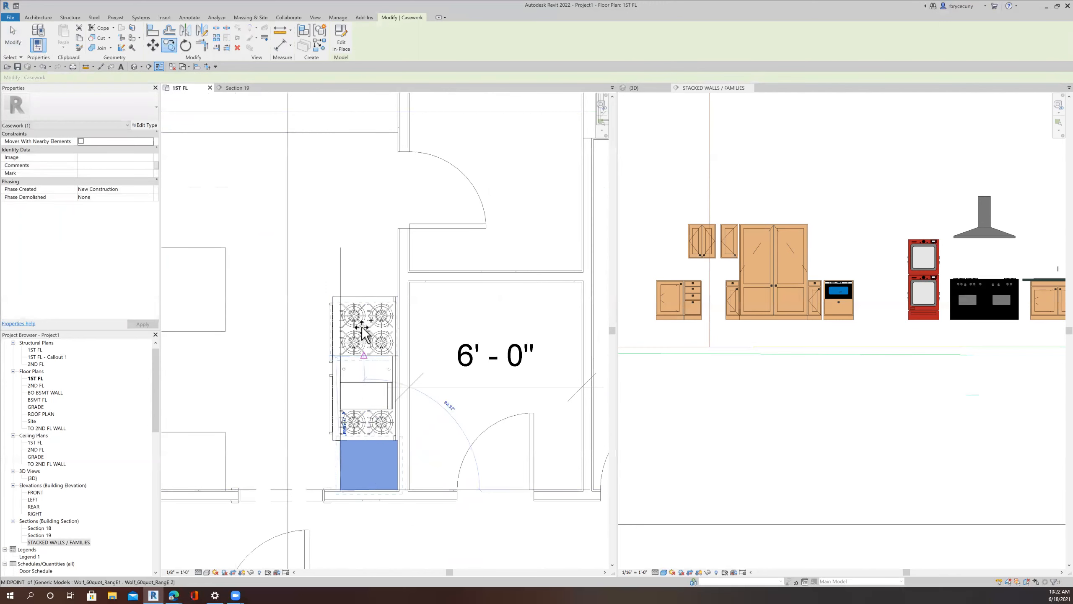
left_click(367, 299)
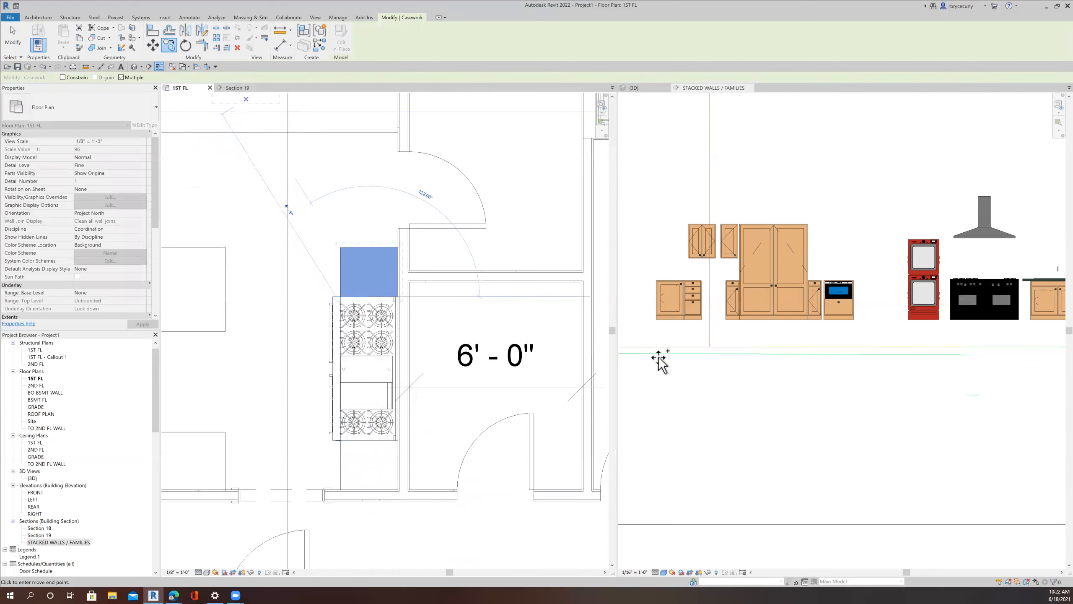
Step: Leave the Copy command and inspect the range and its flanking counters in the 3D view
scroll(790, 383, "down", 2)
left_click(642, 90)
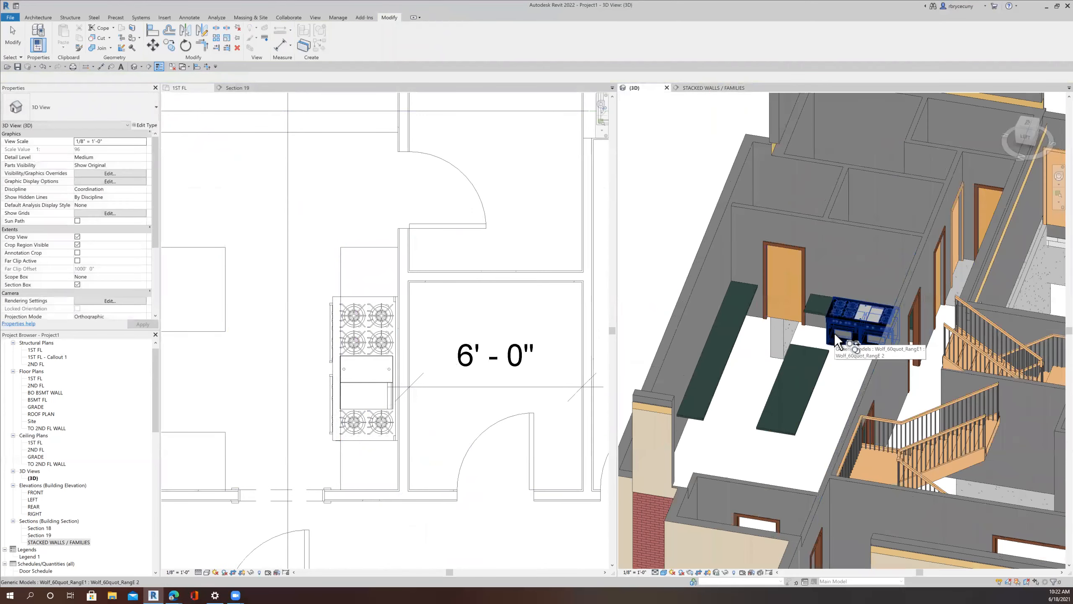
key("Escape")
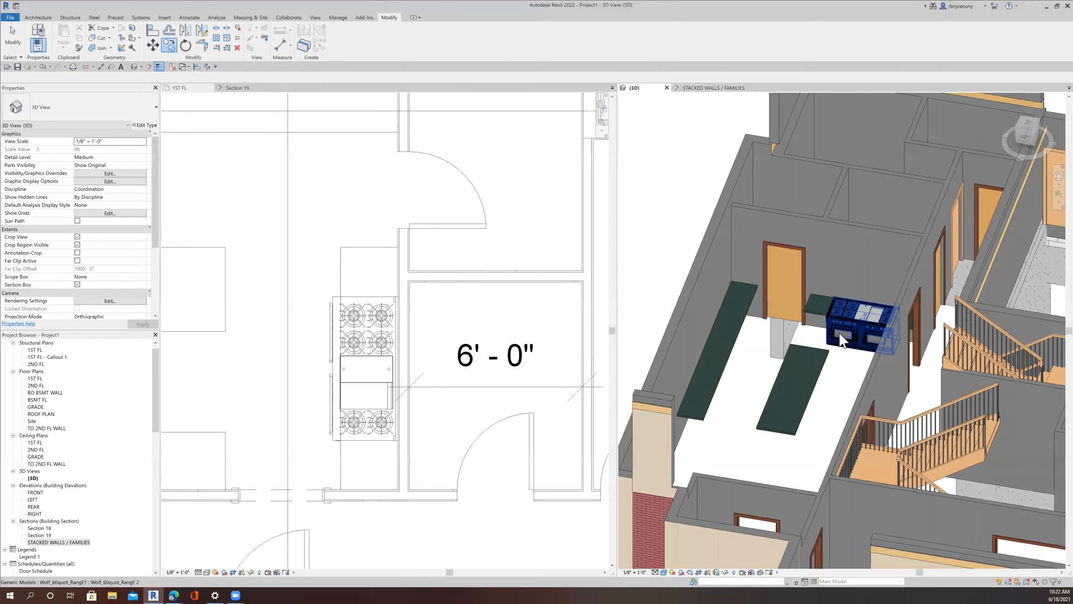
left_click(840, 340)
mouse_move(843, 337)
middle_mouse_down("shift")
mouse_move(910, 352)
mouse_move(905, 338)
mouse_move(843, 336)
middle_mouse_up("shift")
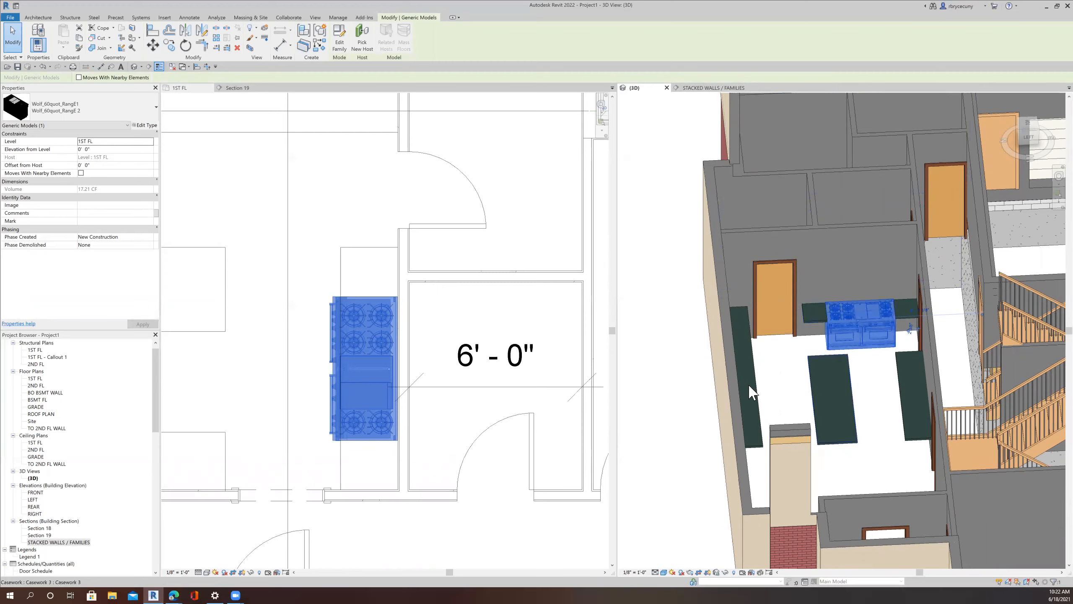
Step: Bring the kitchen plan into view and select the canopy range hood in the STACKED WALLS / FAMILIES section
scroll(490, 389, "down", 5)
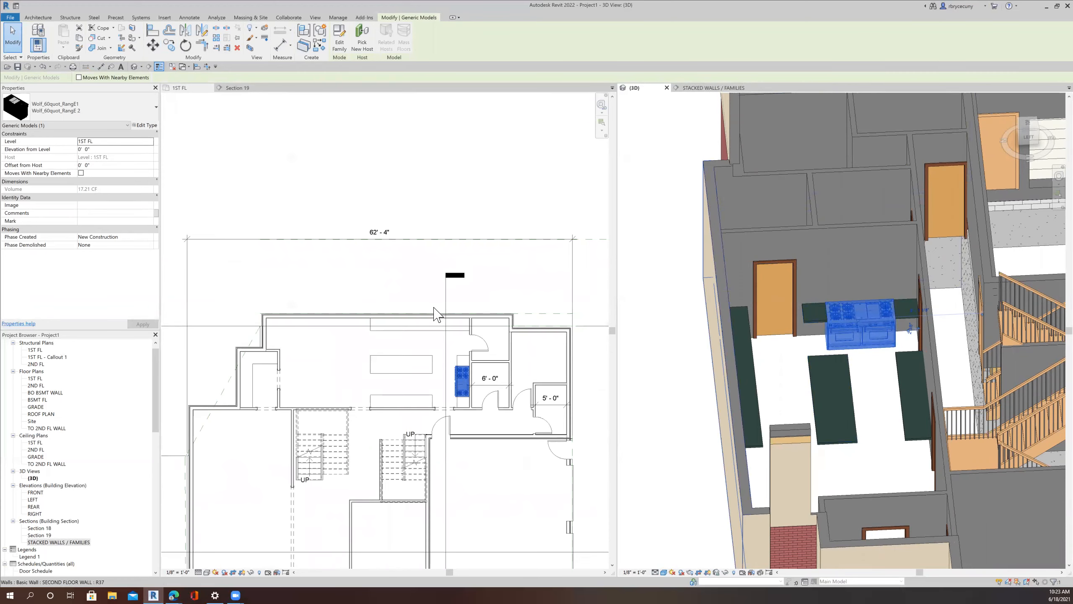
left_click(448, 347)
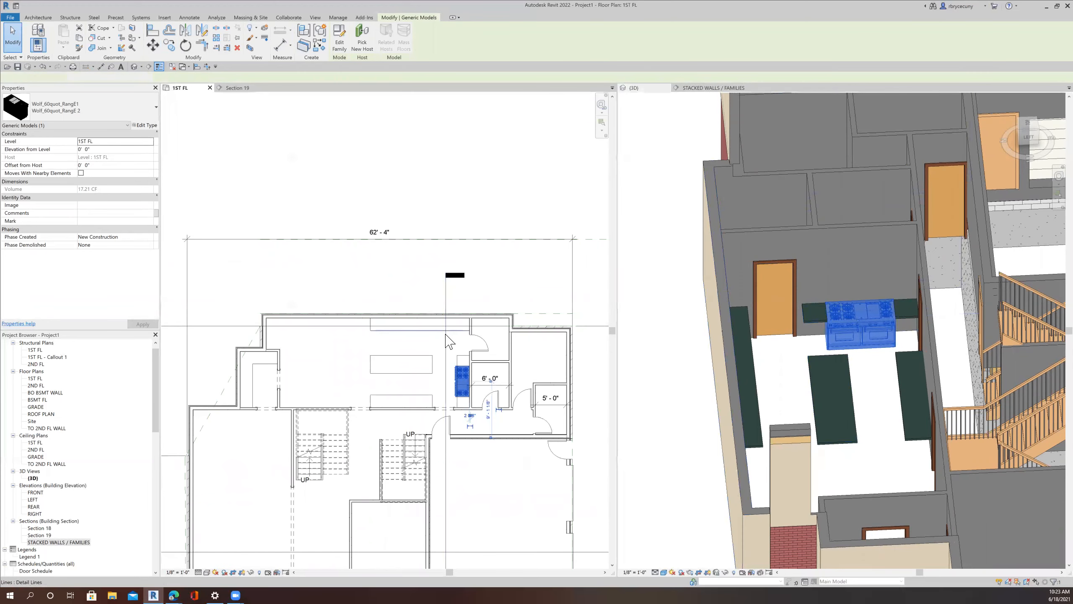
left_click(445, 349)
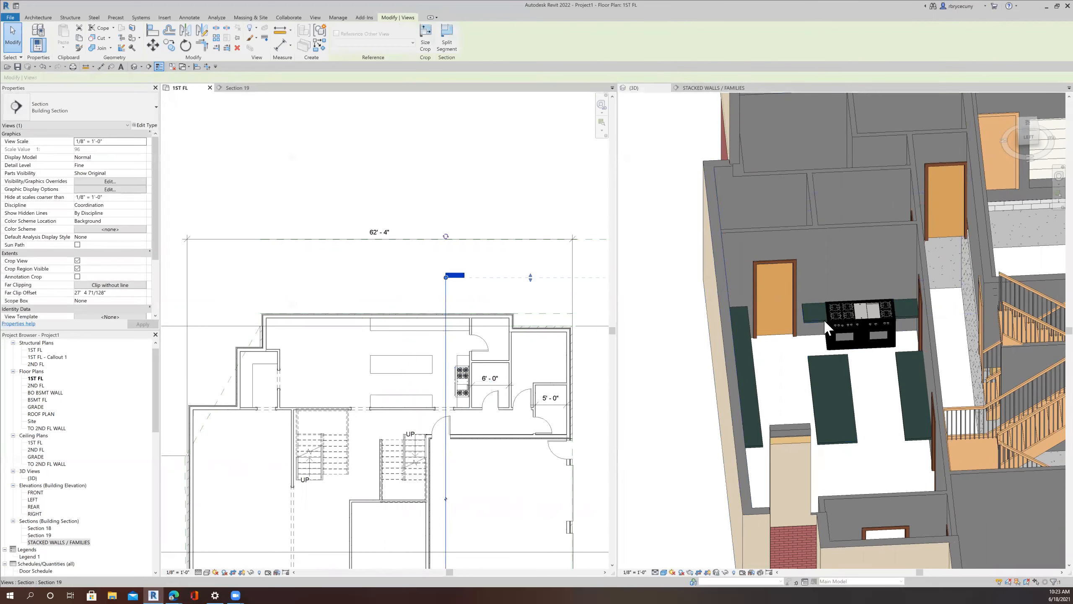
left_click(709, 90)
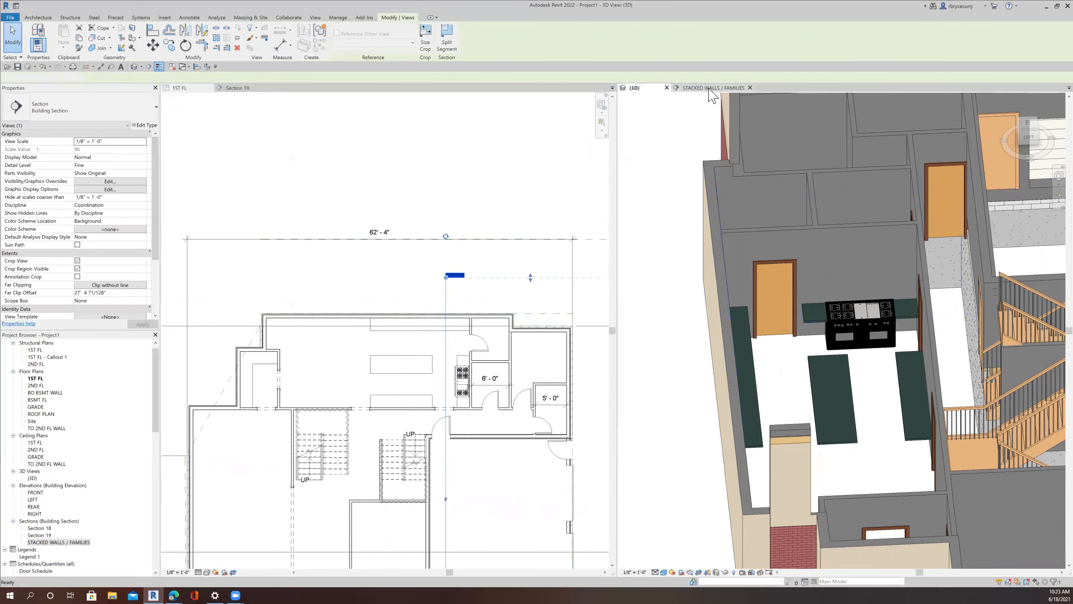
left_click(903, 286)
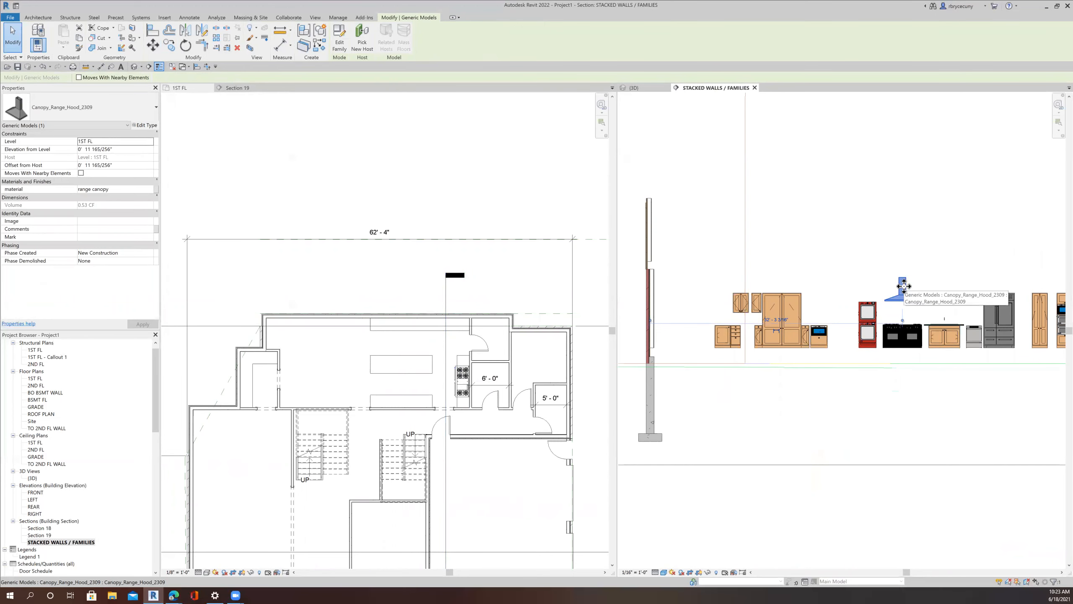
Step: Place a matching Canopy_Range_Hood_2309 over the range in the 1ST FL plan, against the wall behind it
right_click(904, 287)
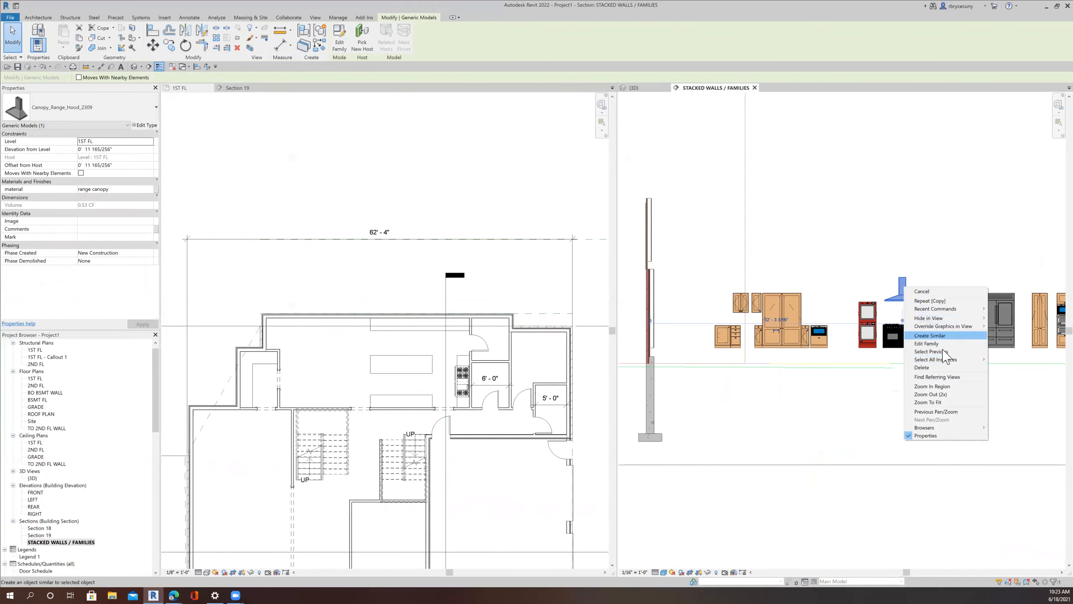
left_click(938, 337)
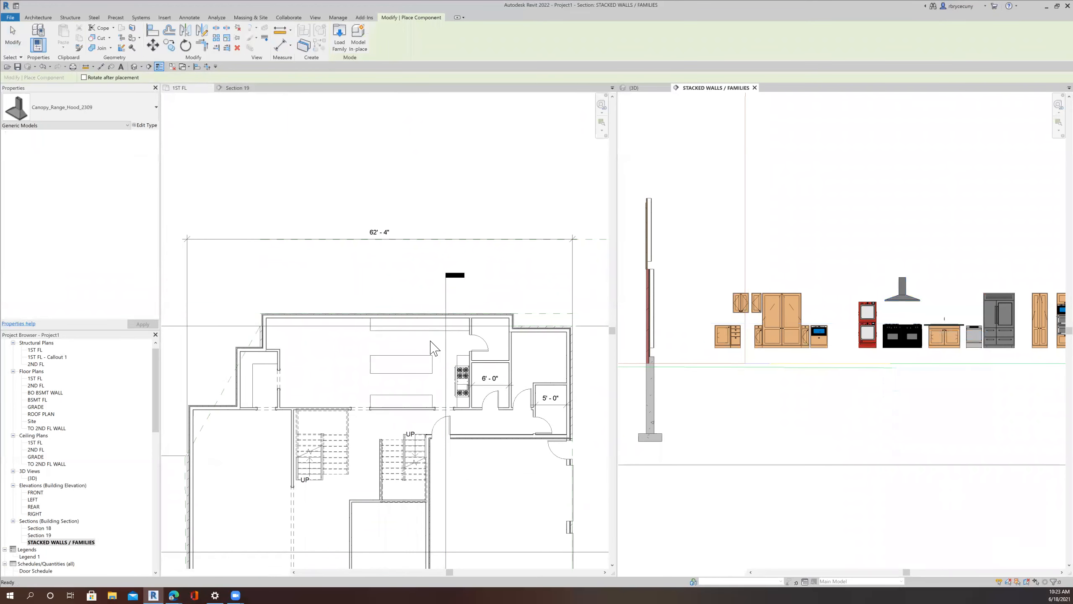
scroll(430, 348, "up", 5)
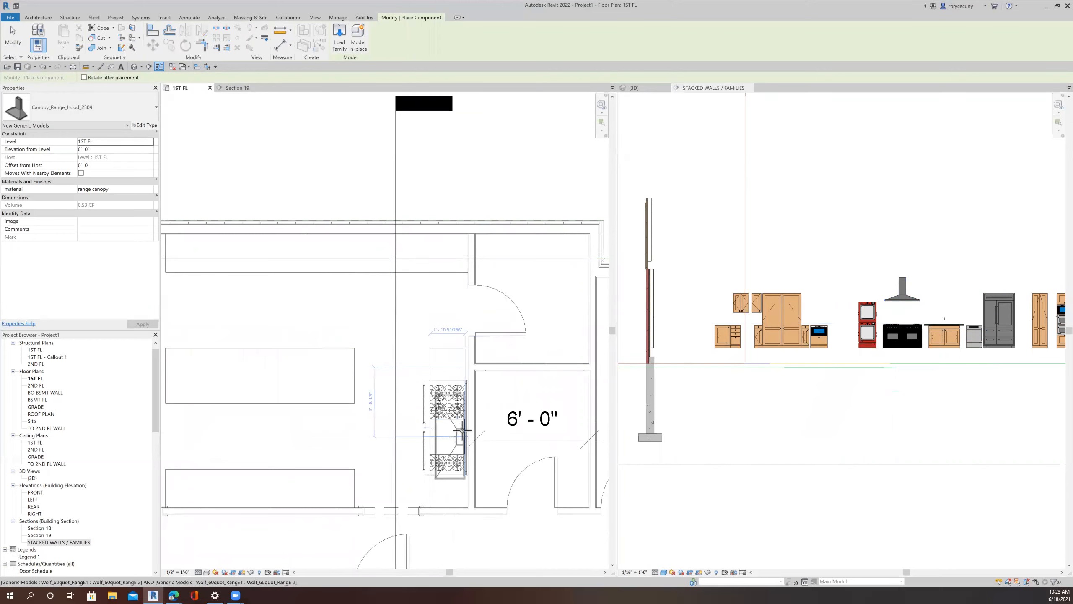
scroll(462, 428, "up", 2)
scroll(463, 427, "up", 4)
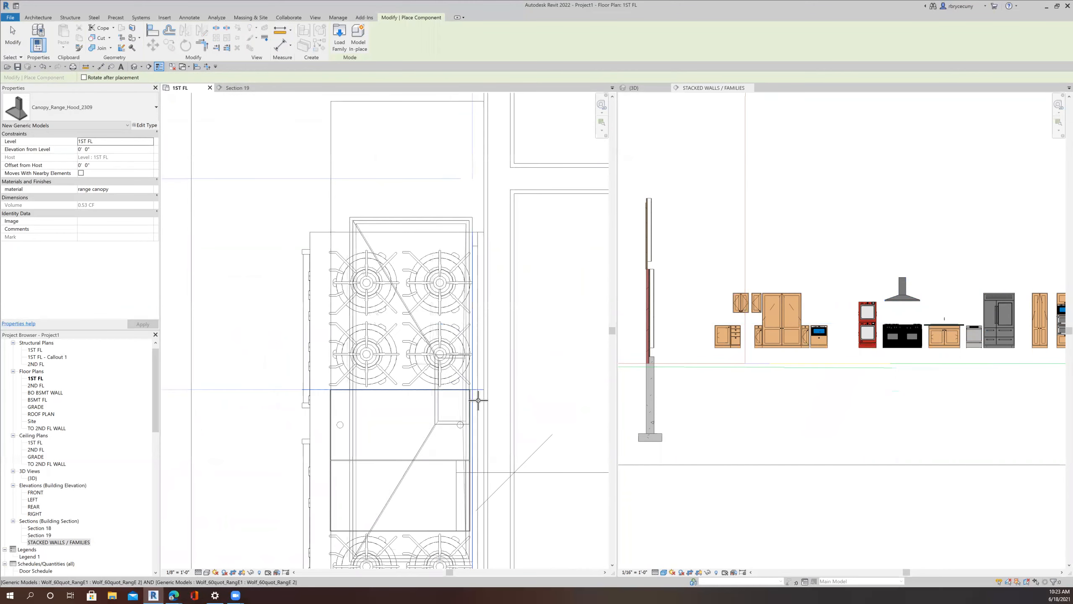
left_click(485, 407)
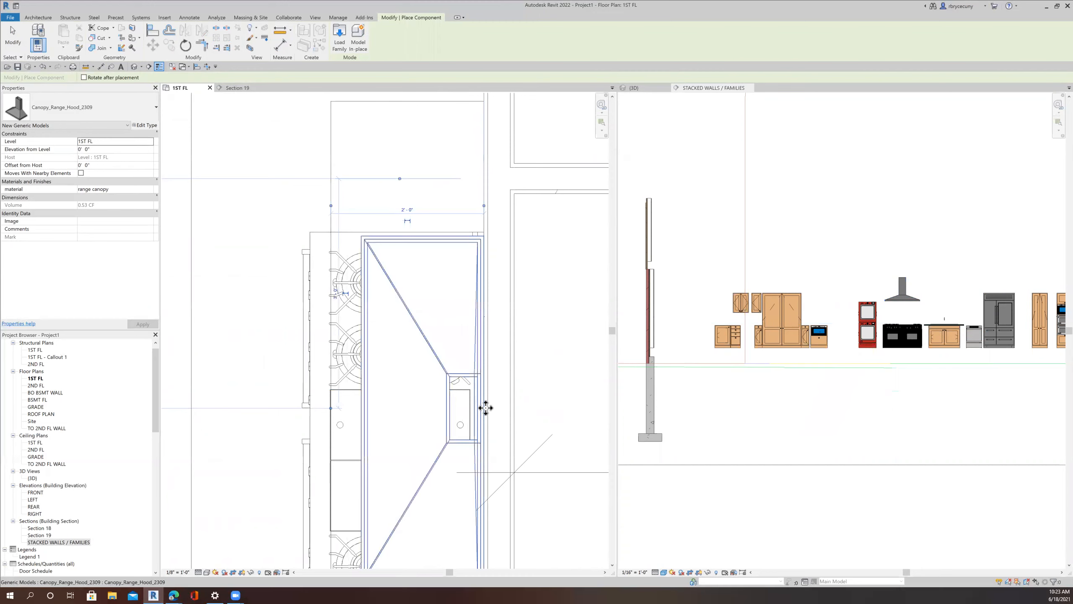
key("Escape")
key("Escape")
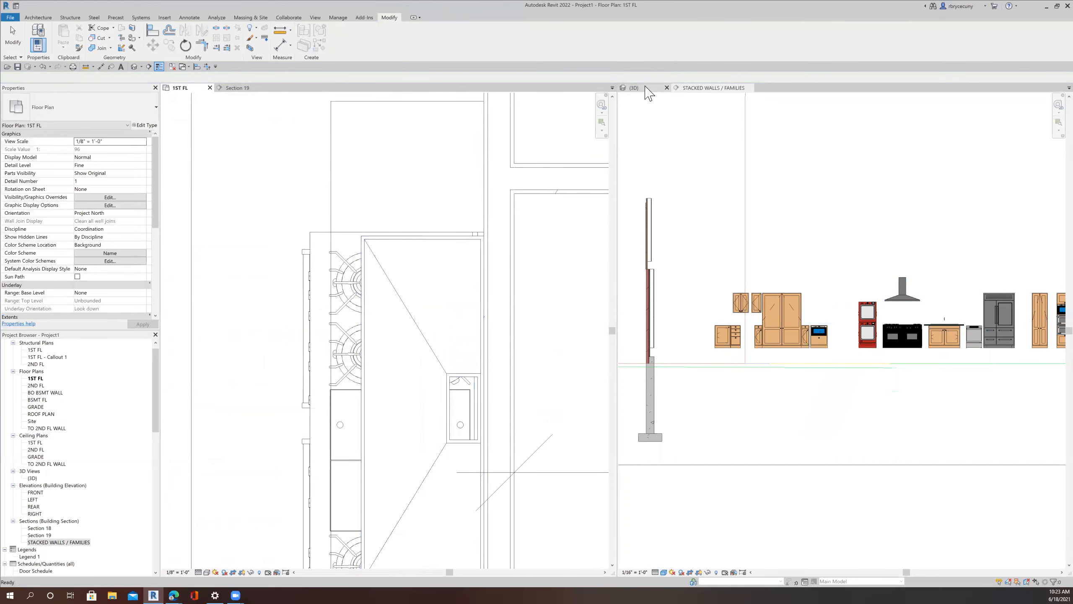
Step: In Section 19, align the range hood's centerline with the center of the range below it
left_click(243, 90)
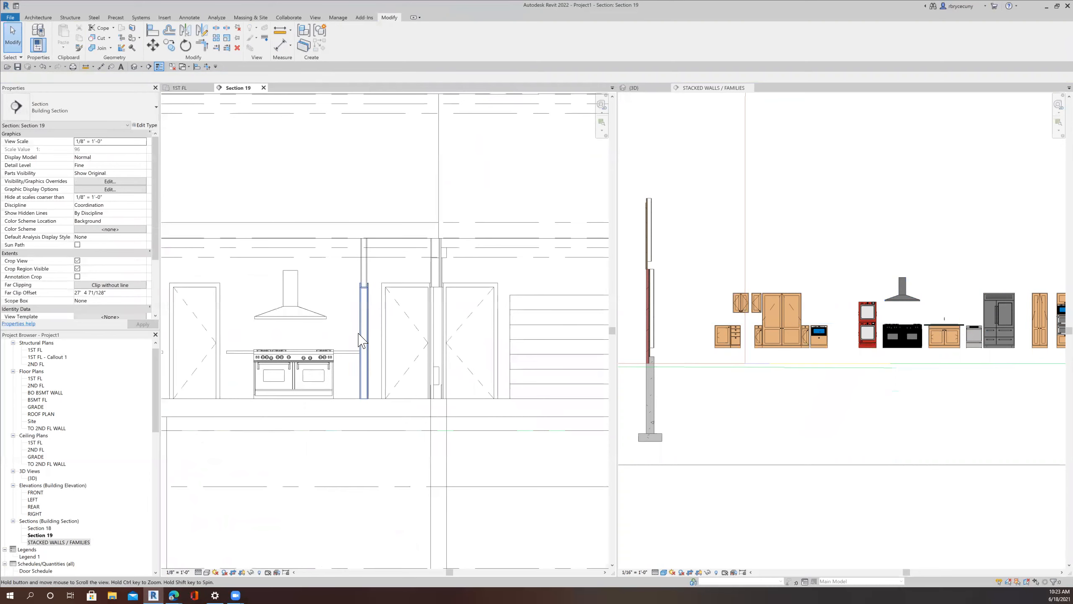
scroll(311, 371, "up", 4)
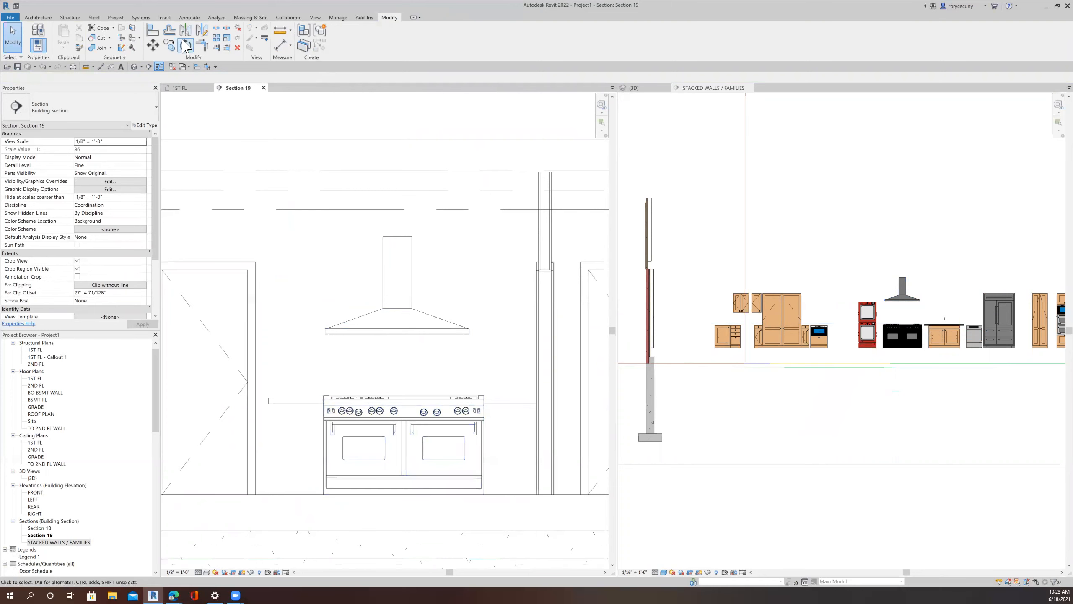
left_click(152, 30)
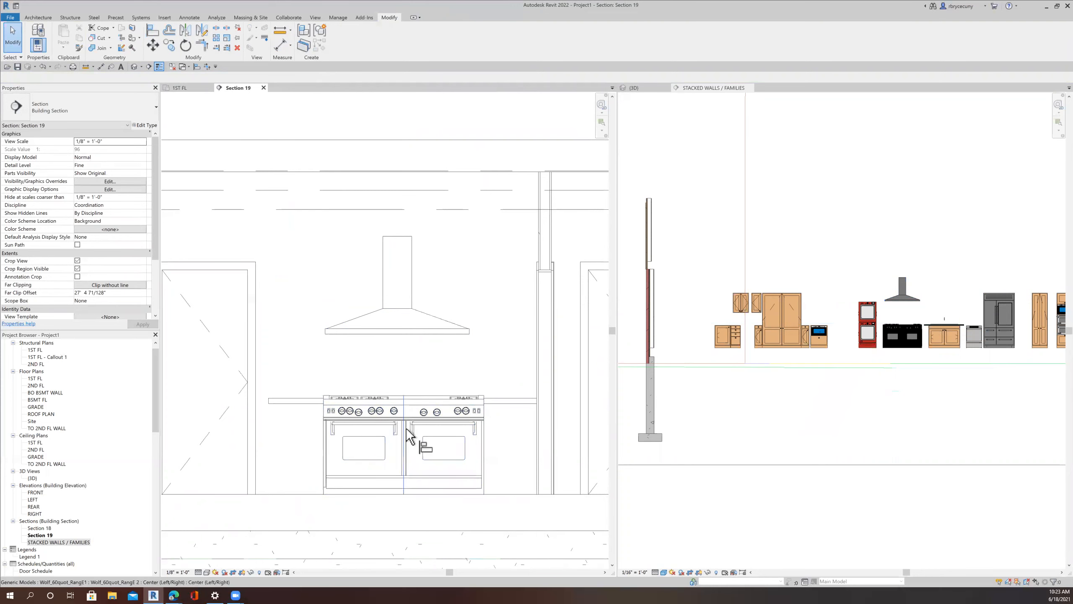
left_click(406, 452)
left_click(398, 293)
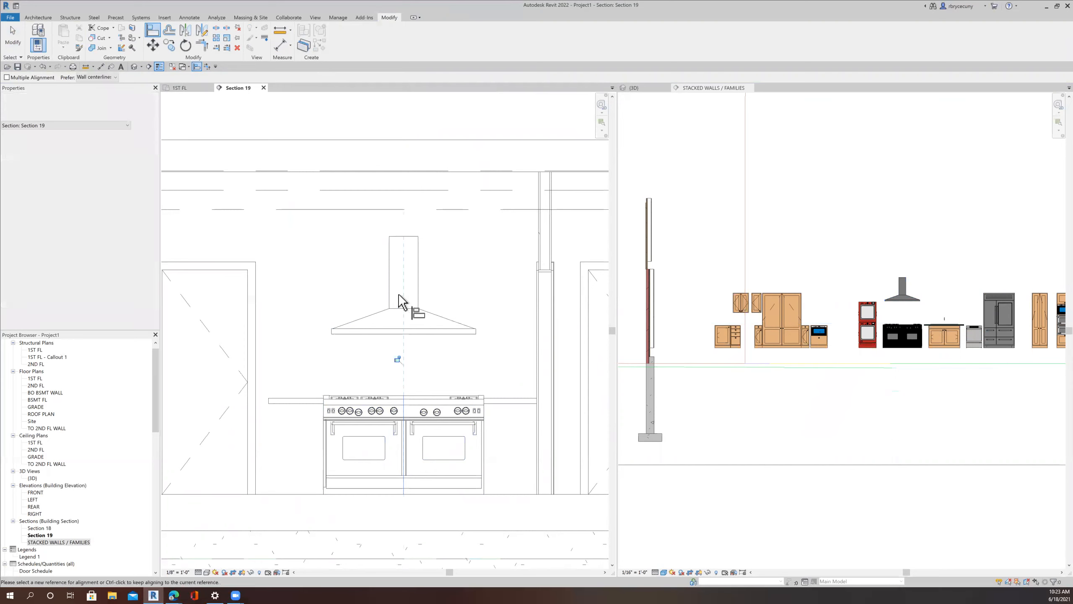
middle_click_drag(405, 307, 407, 339)
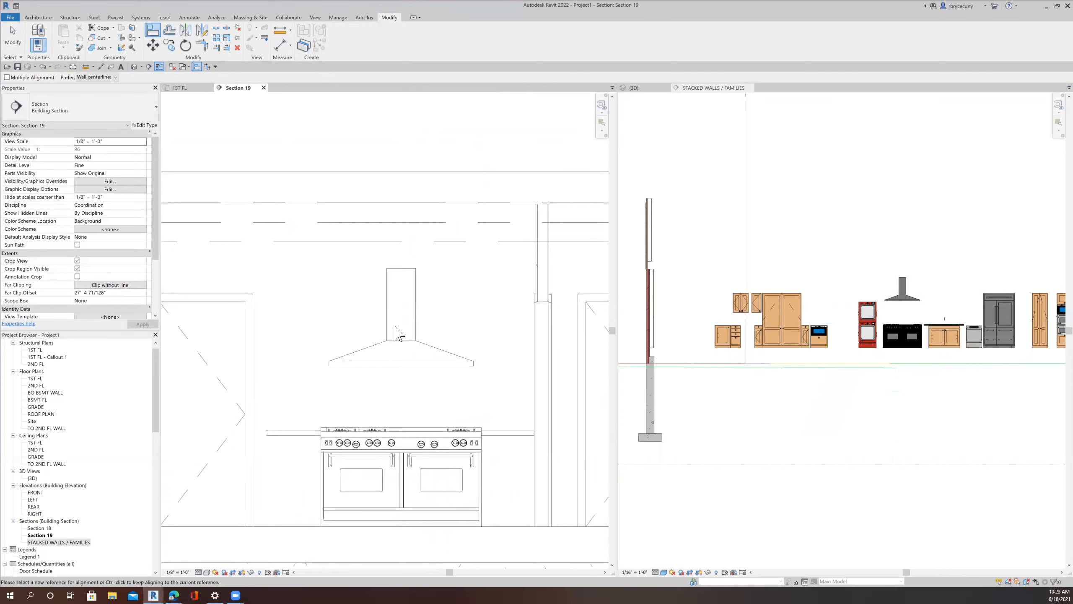
key("Escape")
key("Escape")
scroll(400, 326, "down", 3)
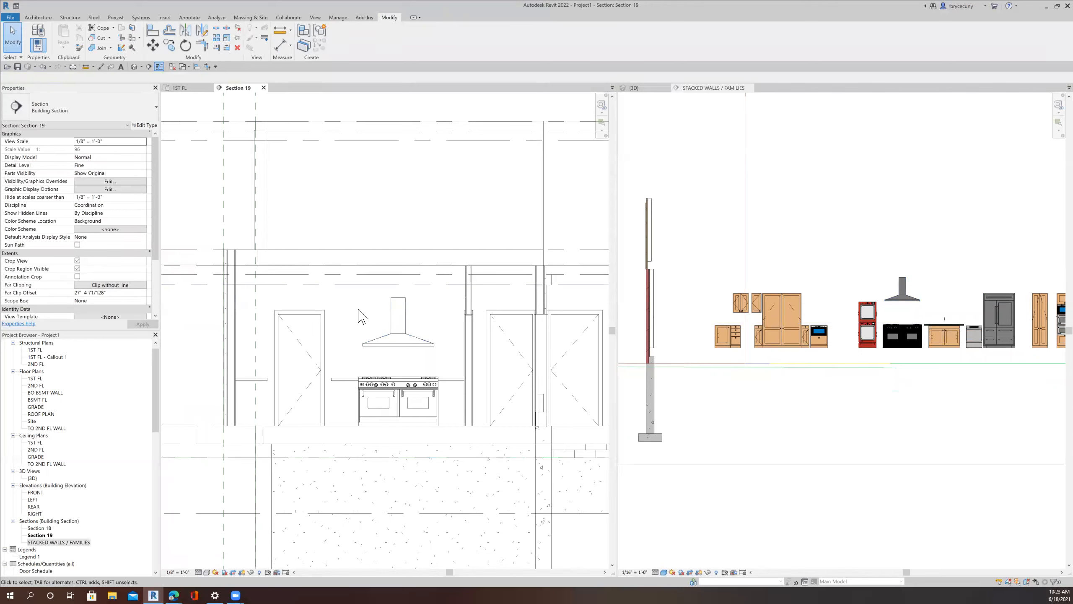
Step: Measure the hood's chimney height and the distance from the chimney base to the TO 1ST FL FASCIA level
left_click(280, 30)
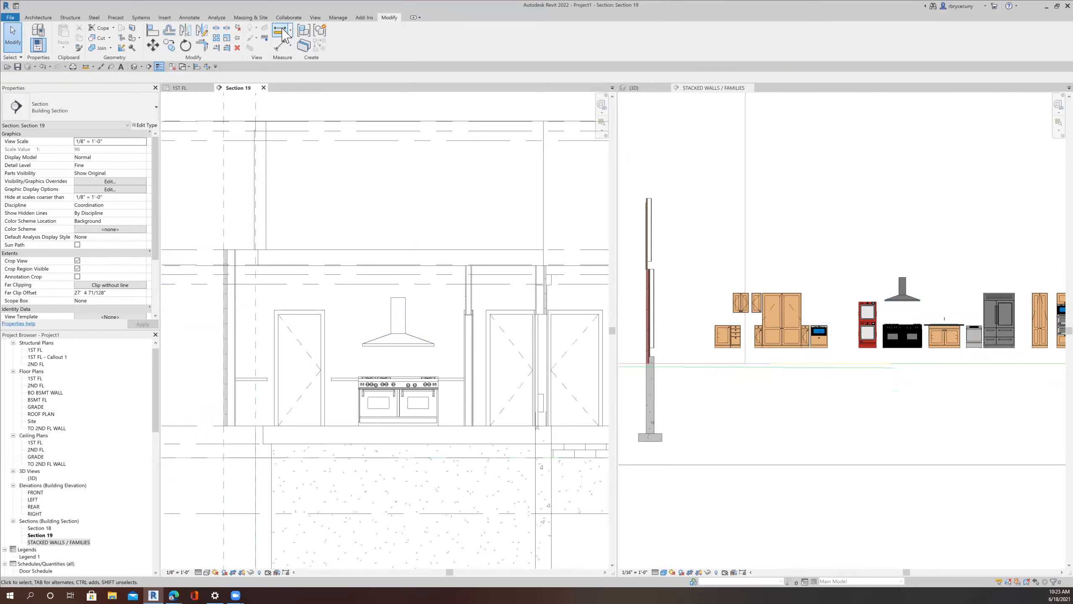
left_click(408, 334)
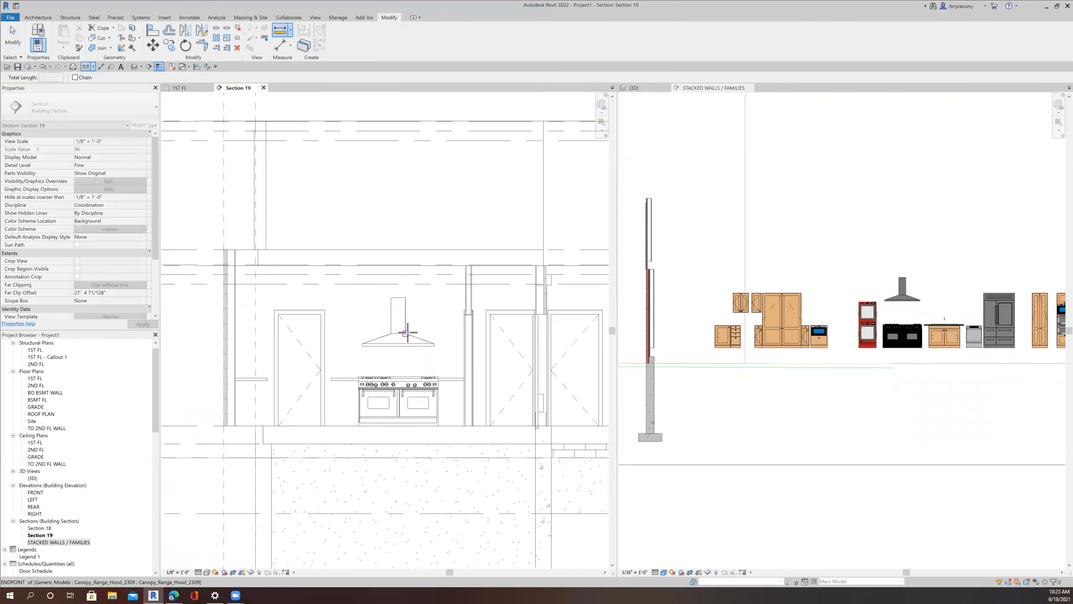
left_click(406, 297)
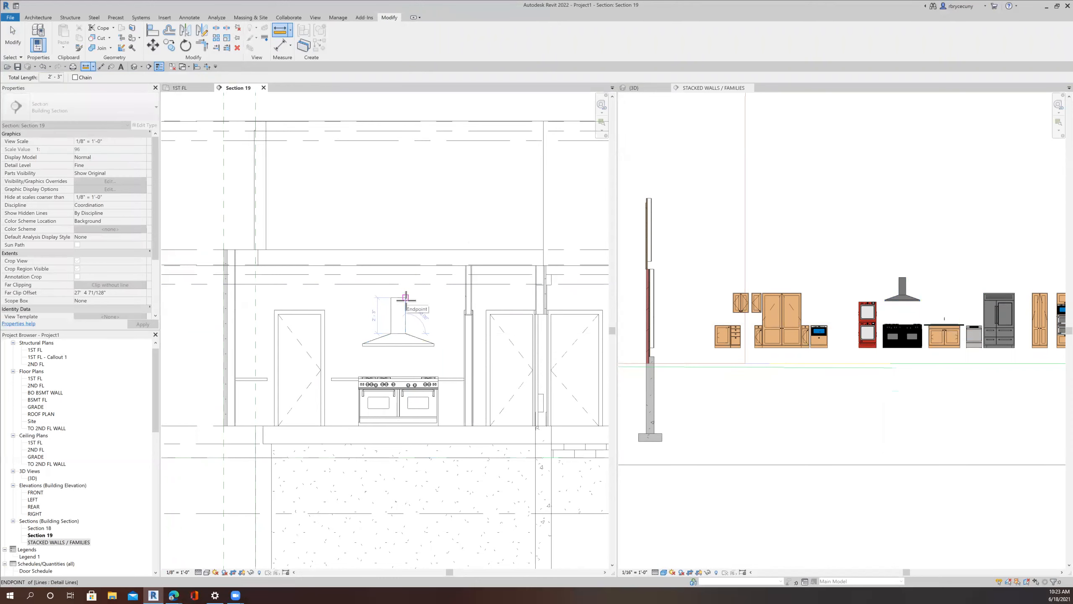
key("Escape")
key("Escape")
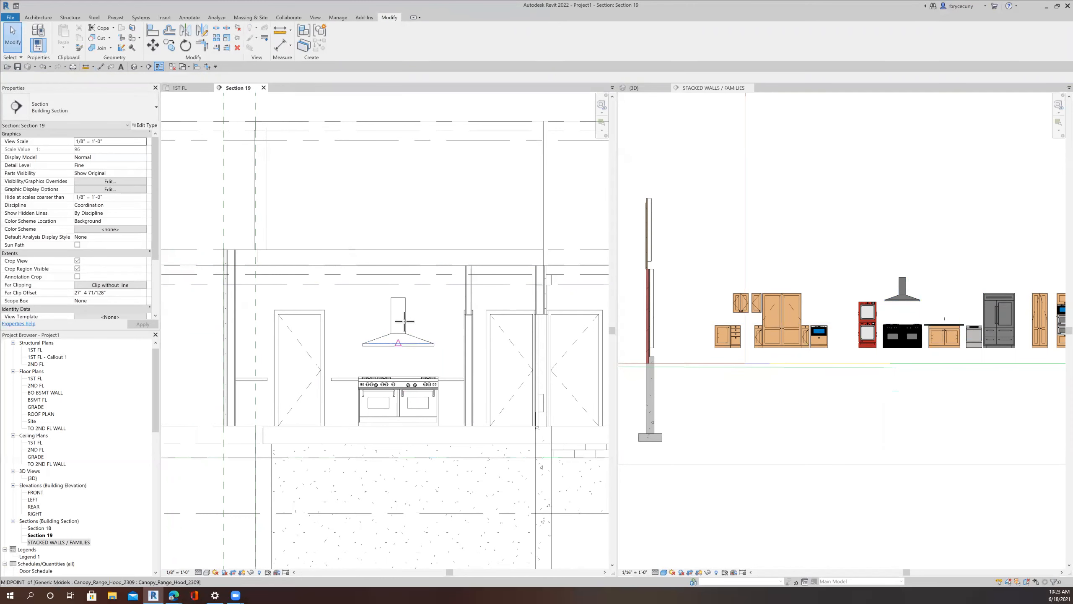
key("Return")
left_click(398, 334)
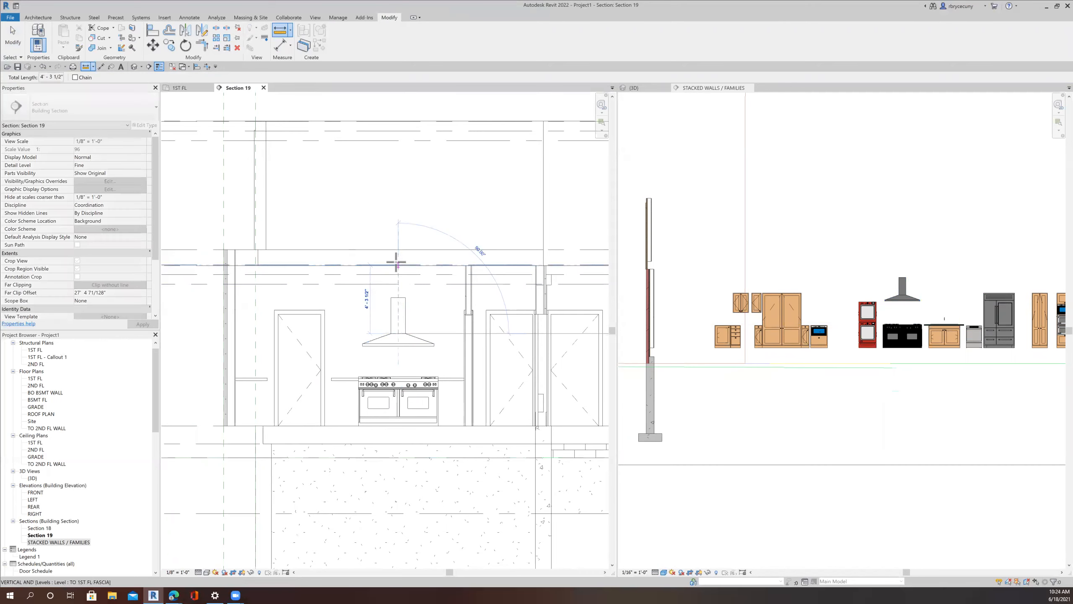
key("Escape")
key("Escape")
Step: Set the chimney height of the range hood type to 4' 3 1/2"
left_click(397, 321)
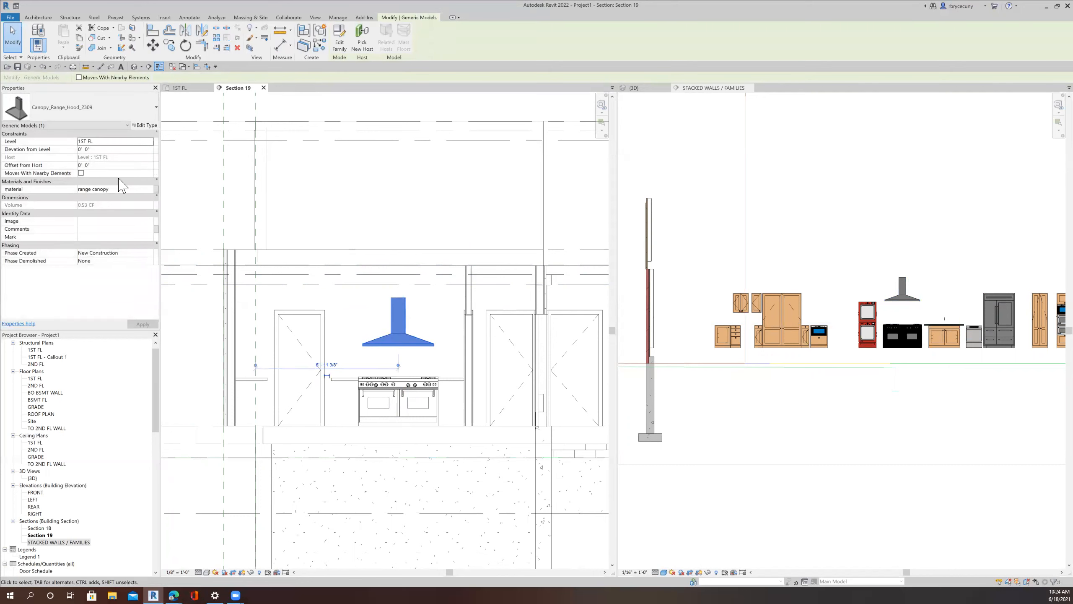
left_click(143, 125)
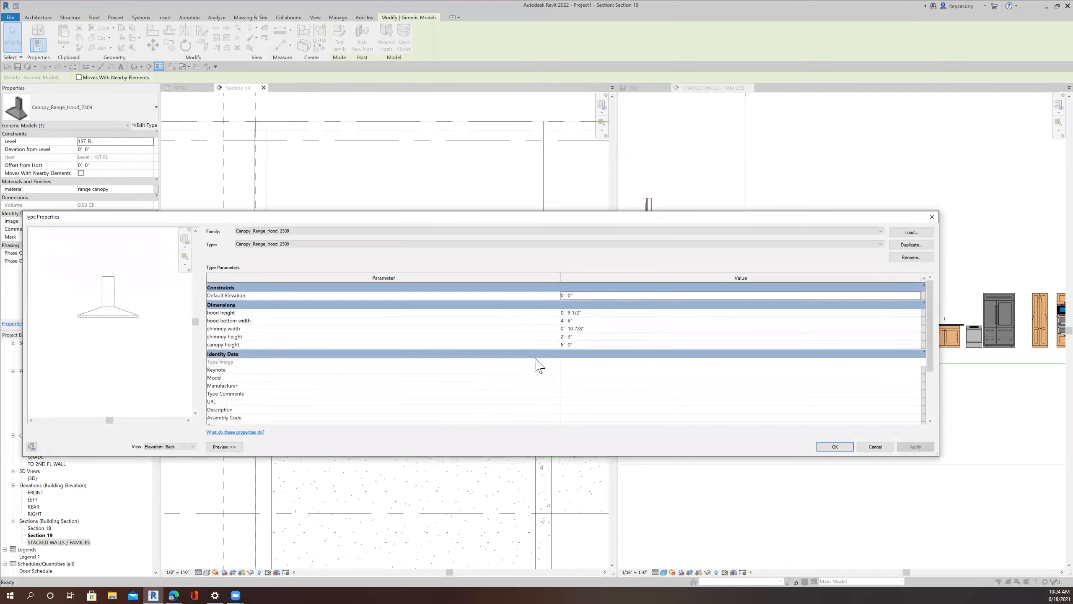
left_click(569, 336)
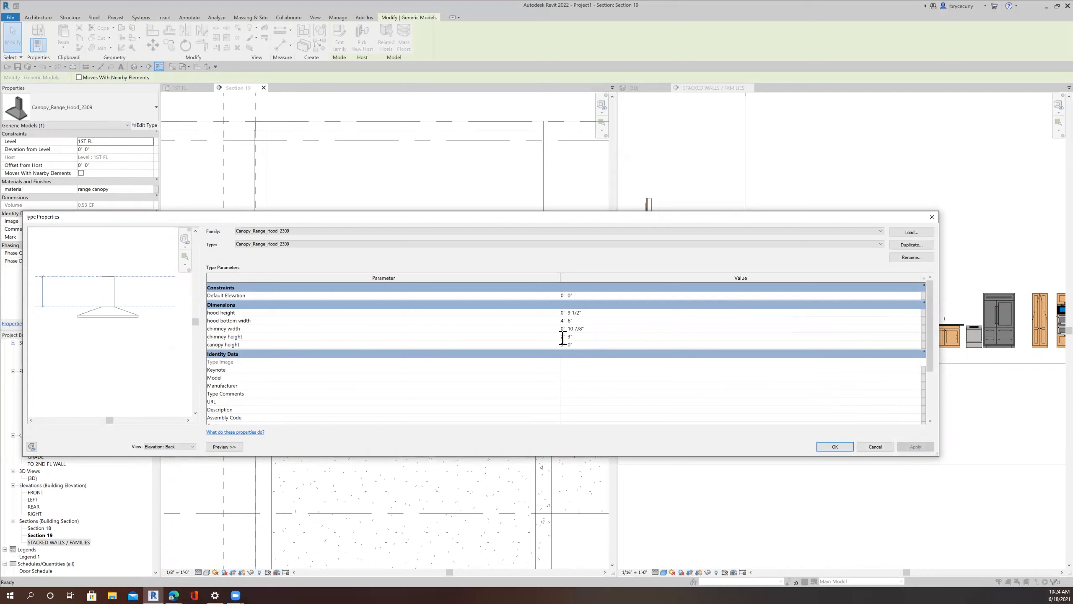
type("4")
left_click(825, 447)
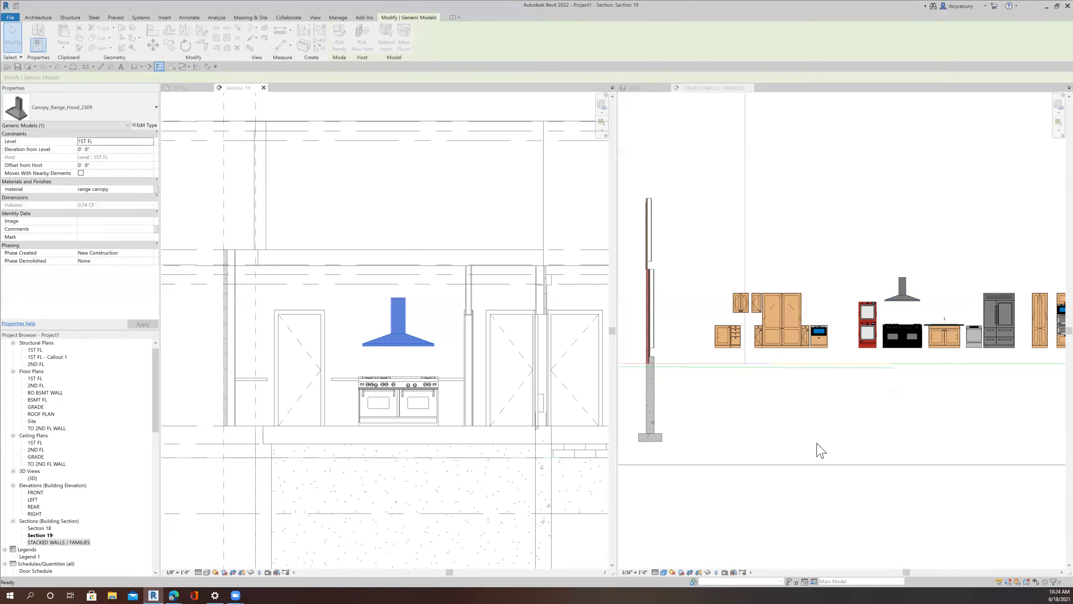
left_click(772, 526)
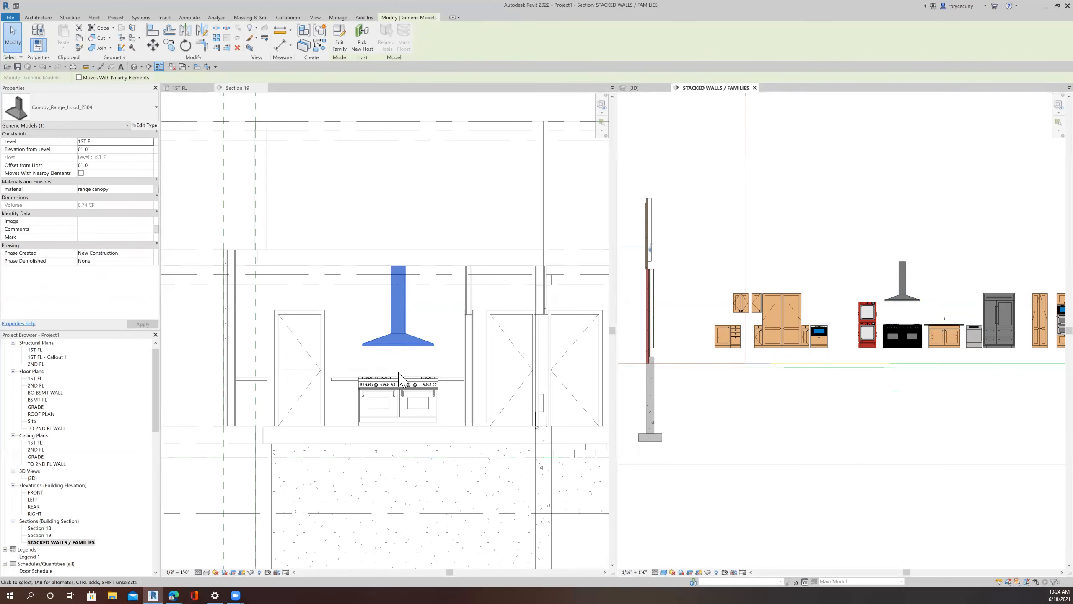
Step: Examine the range hood above the range in Section 19, the 3D view and the 1ST FL plan
scroll(399, 378, "up", 2)
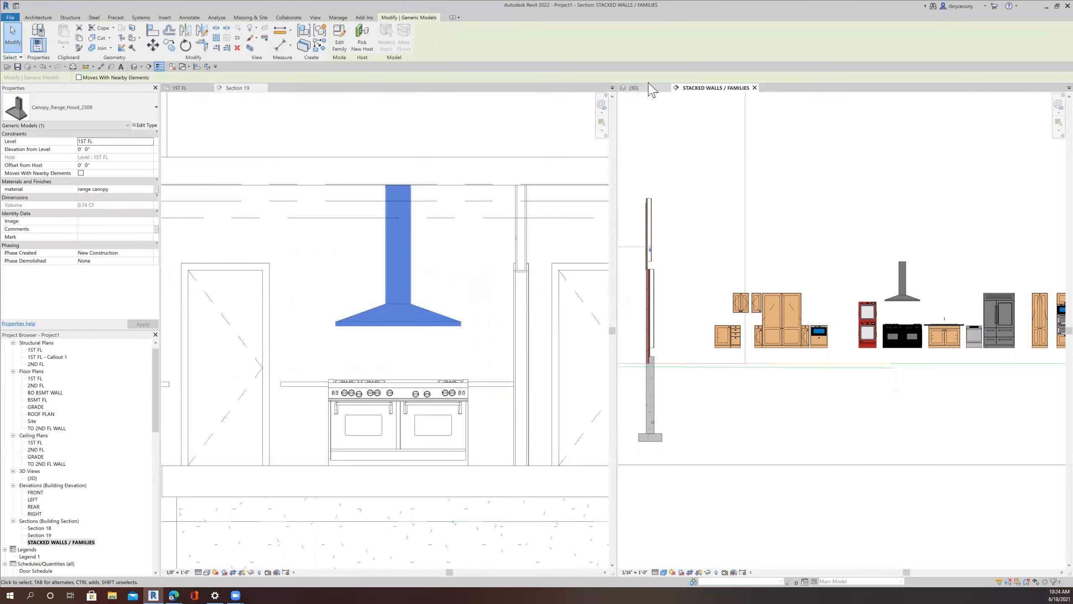
left_click(650, 89)
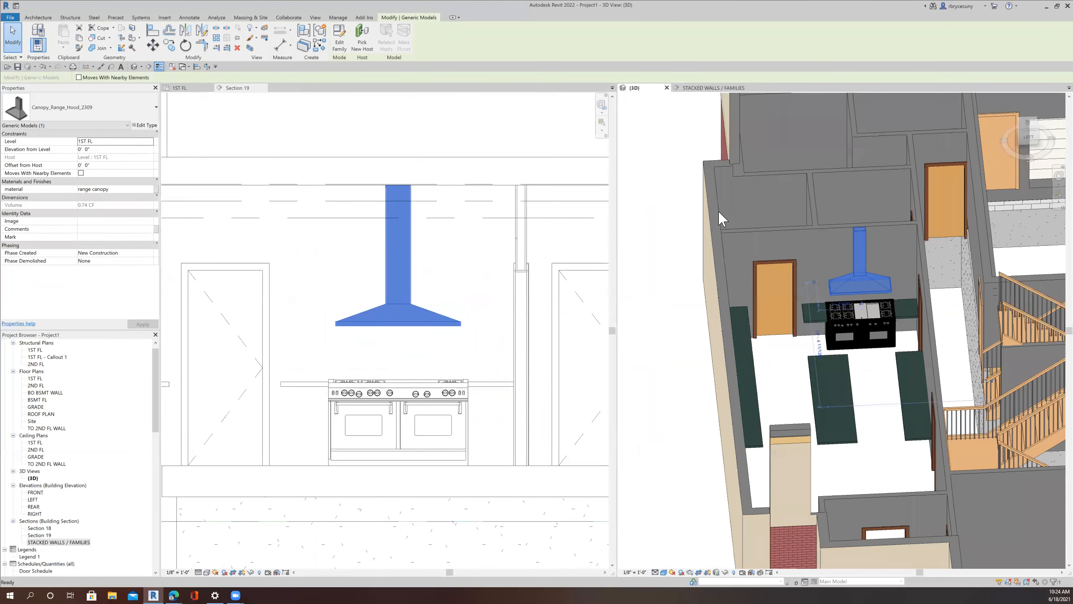
left_click(681, 347)
middle_click_drag(691, 358, 660, 355)
middle_click_drag(770, 362, 808, 347, "shift")
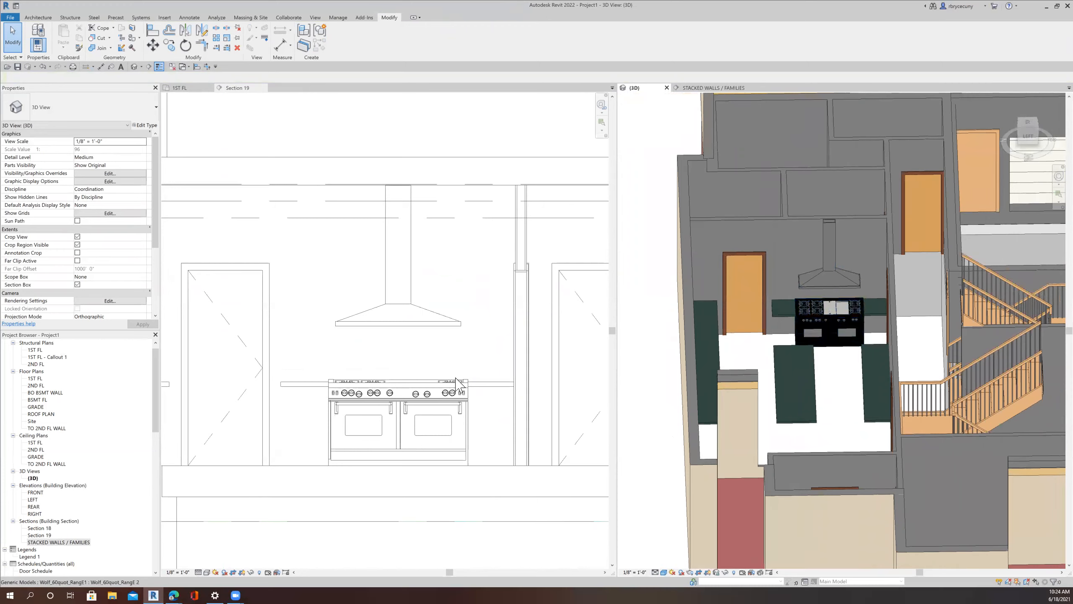
left_click(180, 87)
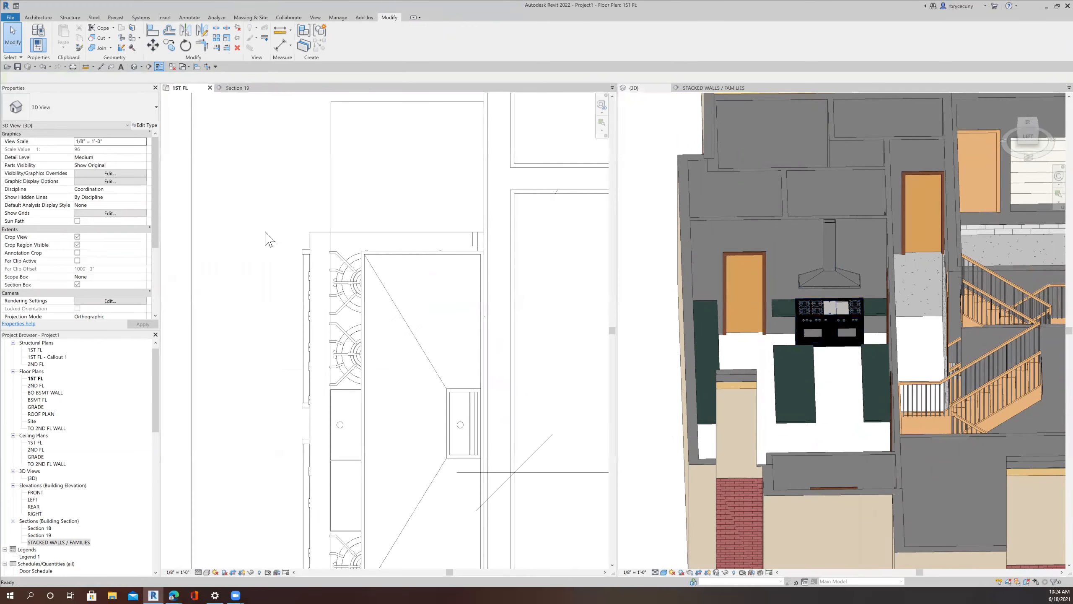
scroll(439, 408, "down", 5)
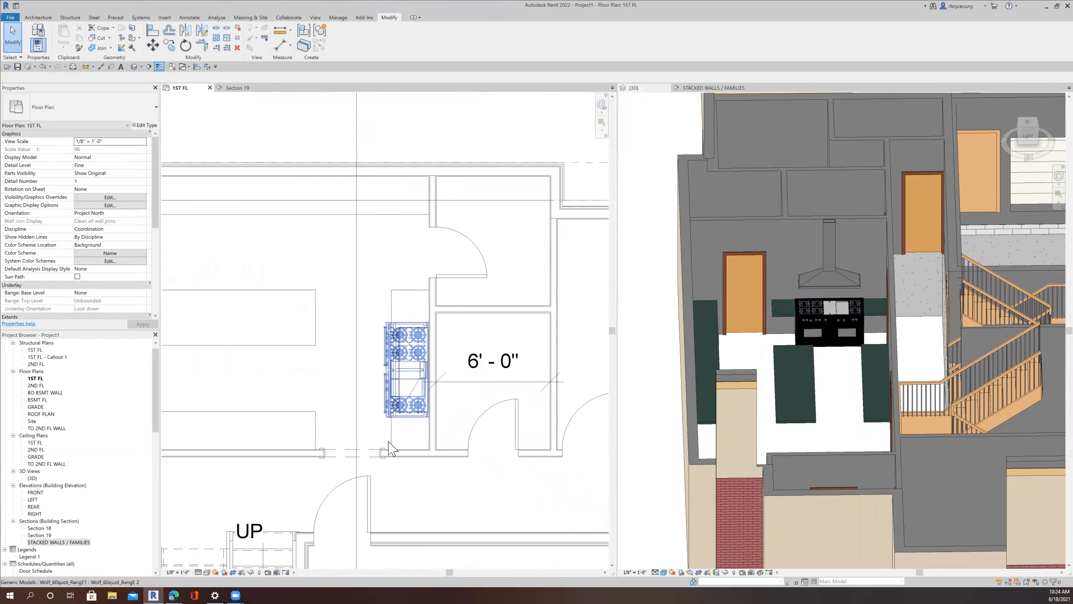
middle_click_drag(415, 355, 529, 341)
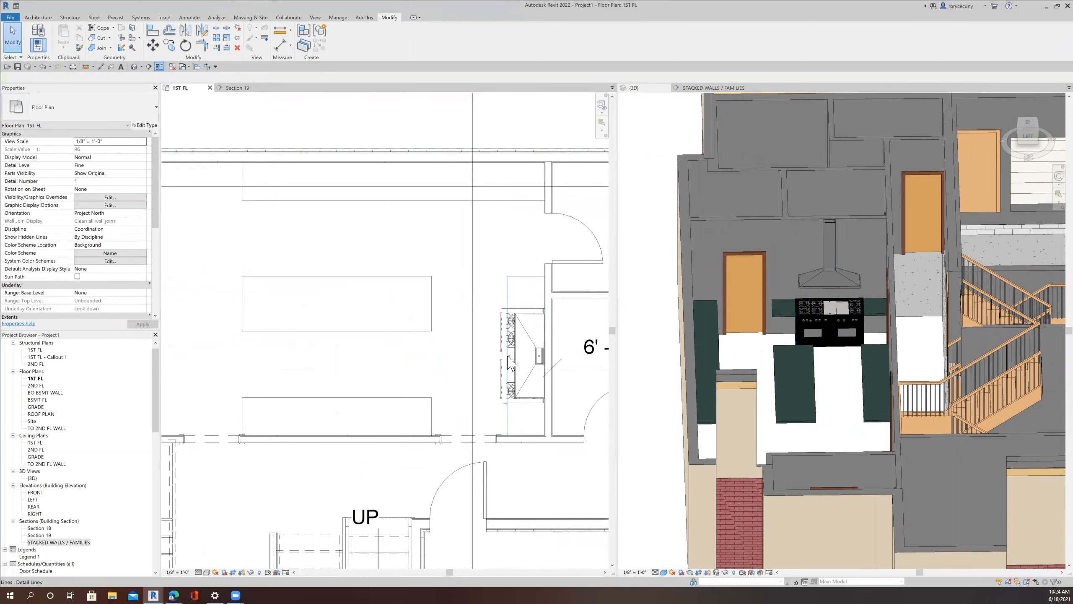
Step: Place a SubZero_48_Pro_9174 refrigerator, matching the one in STACKED WALLS / FAMILIES, over the lower kitchen counter in the 1ST FL plan, facing the island
scroll(510, 362, "down", 3)
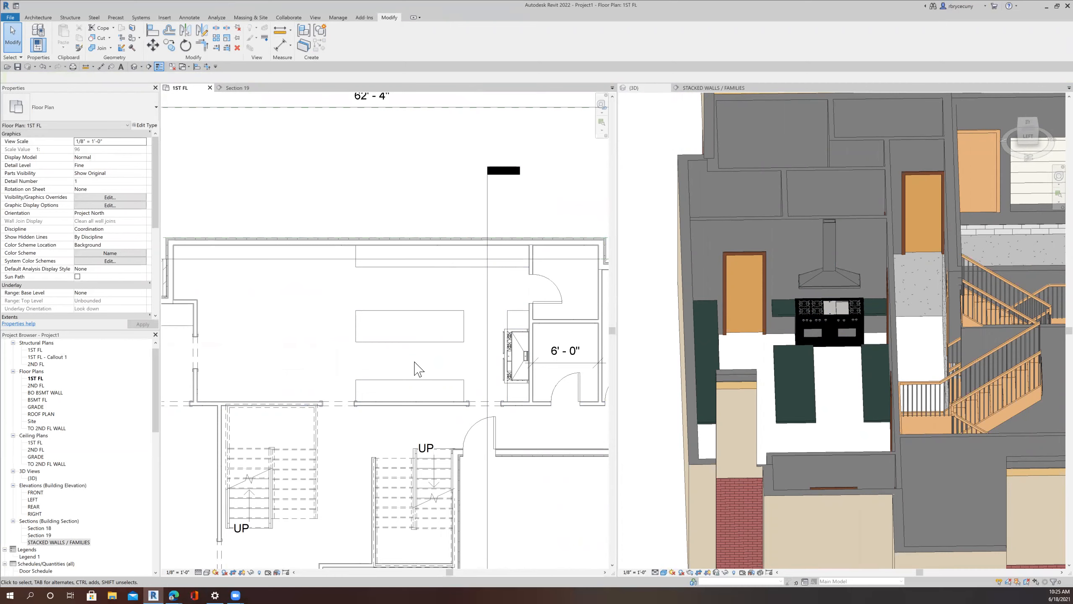
scroll(418, 369, "up", 1)
middle_click_drag(422, 369, 450, 320)
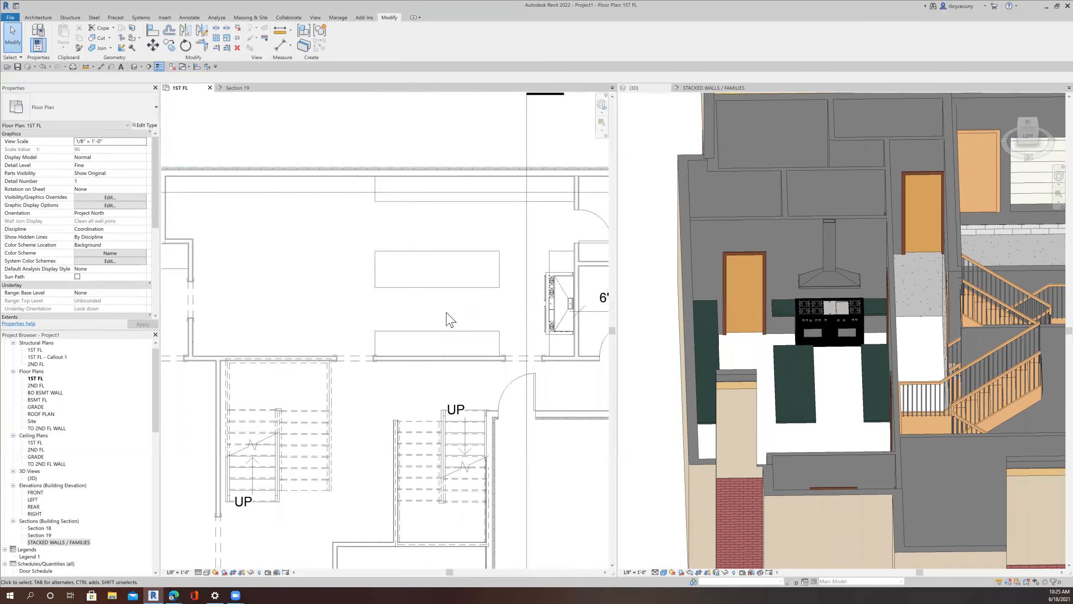
scroll(449, 334, "up", 1)
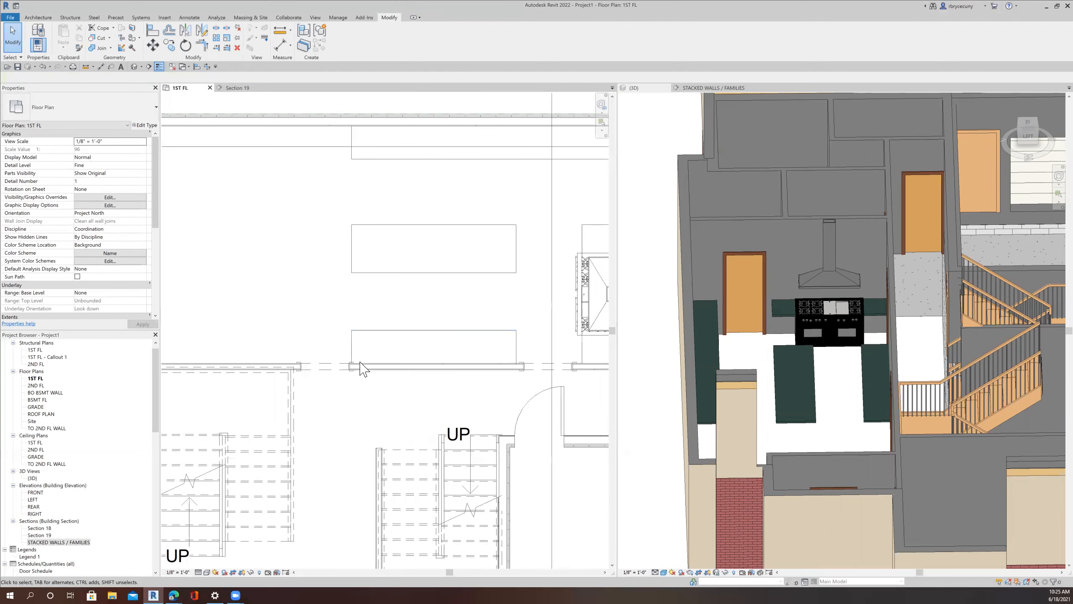
left_click(703, 89)
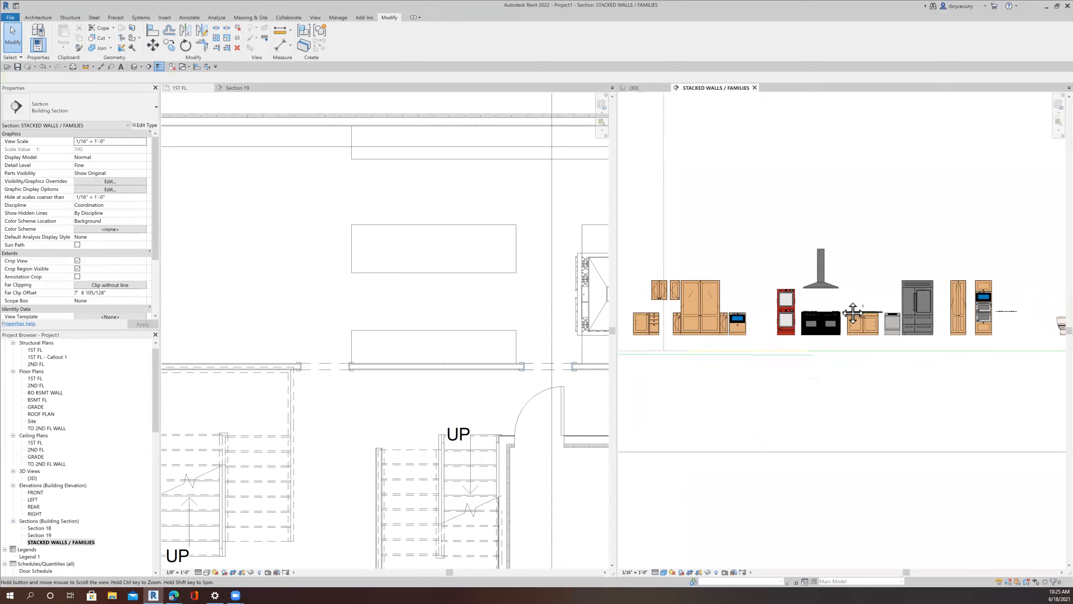
left_click(911, 301)
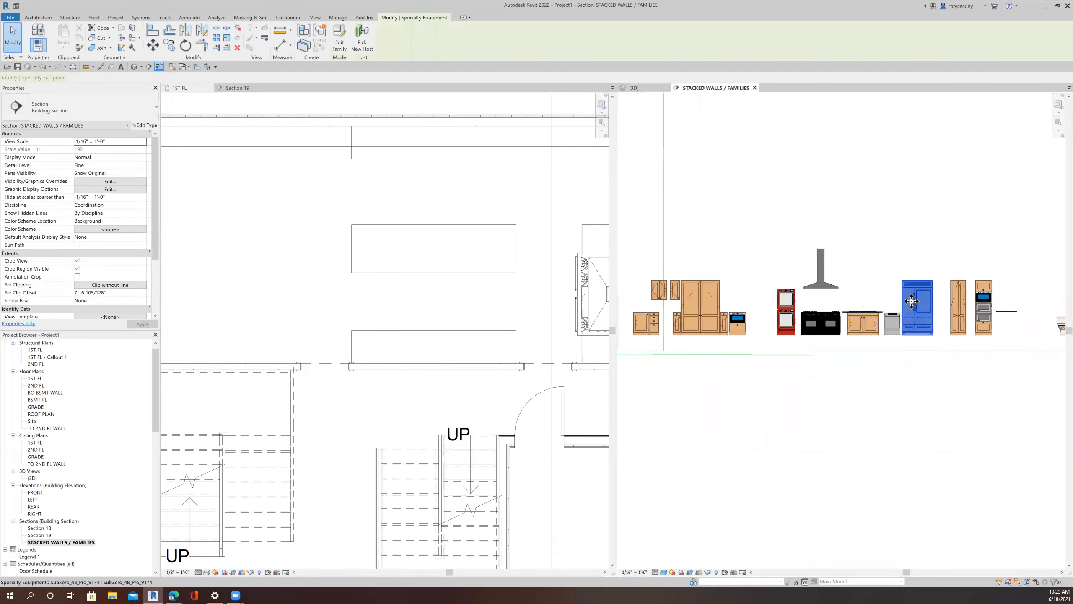
right_click(912, 301)
left_click(938, 351)
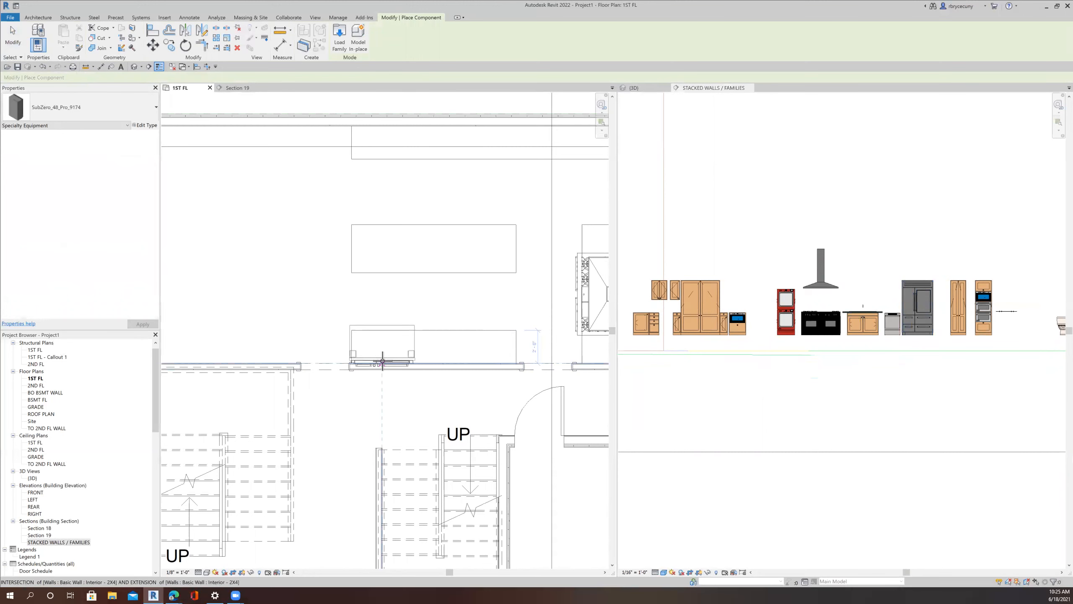
key("space")
key("space")
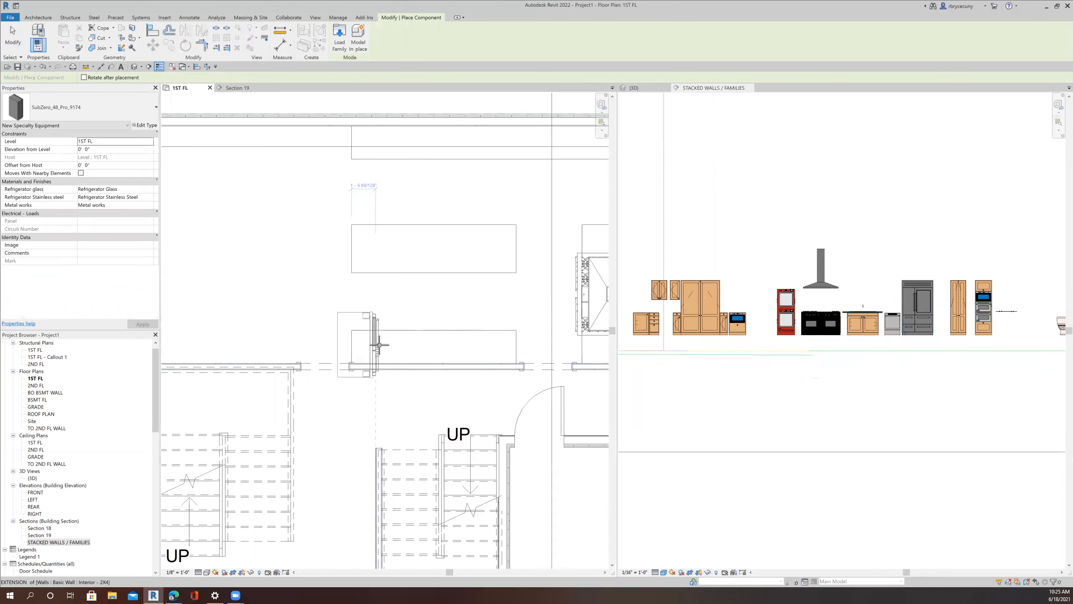
left_click(382, 316)
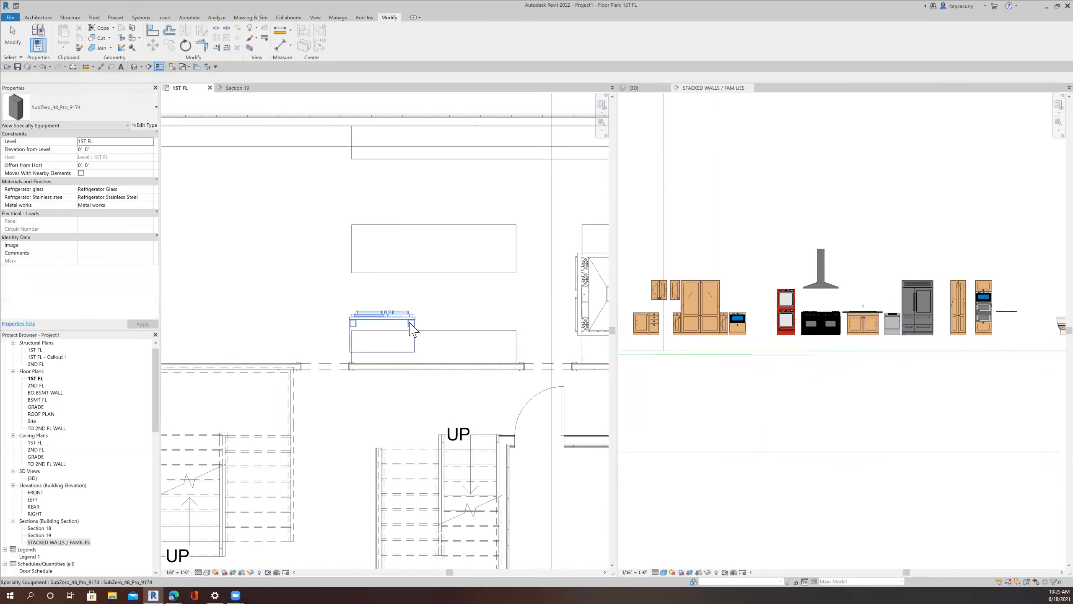
key("Escape")
key("Escape")
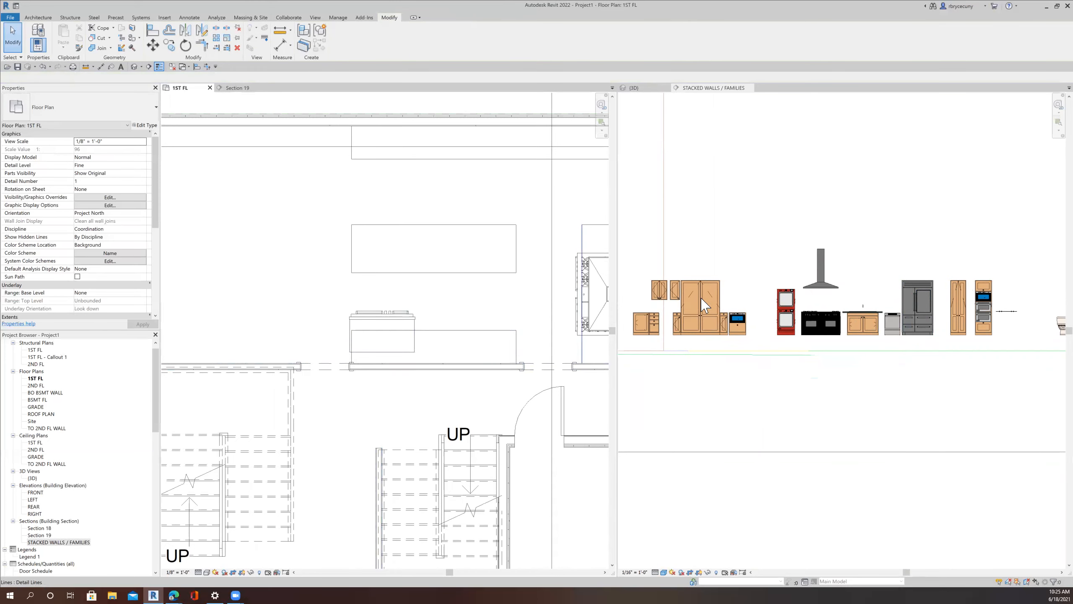
Step: Align the refrigerator's back with the interior wall face and its outer side with the end of the lower counter
left_click(153, 31)
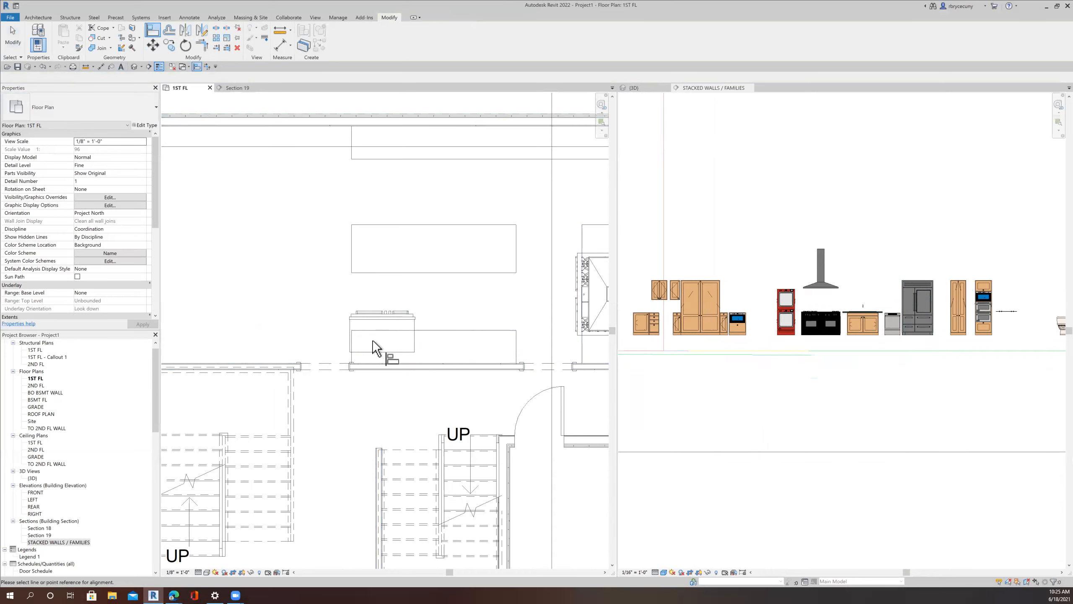
scroll(372, 340, "up", 4)
left_click(393, 393)
left_click(392, 366)
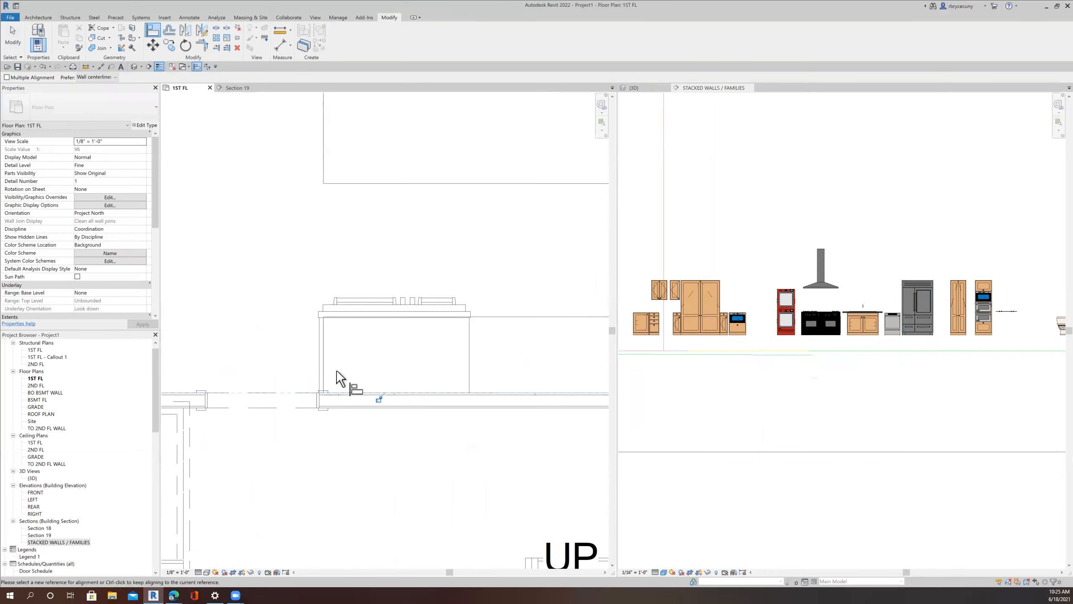
left_click(323, 368)
left_click(320, 367)
scroll(303, 367, "down", 3)
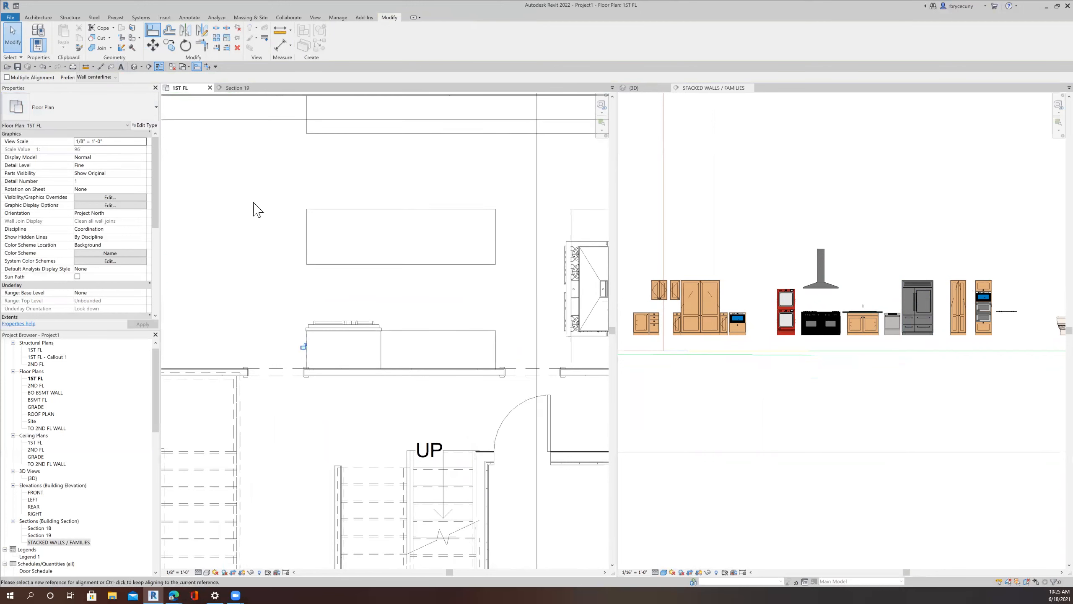
left_click(12, 38)
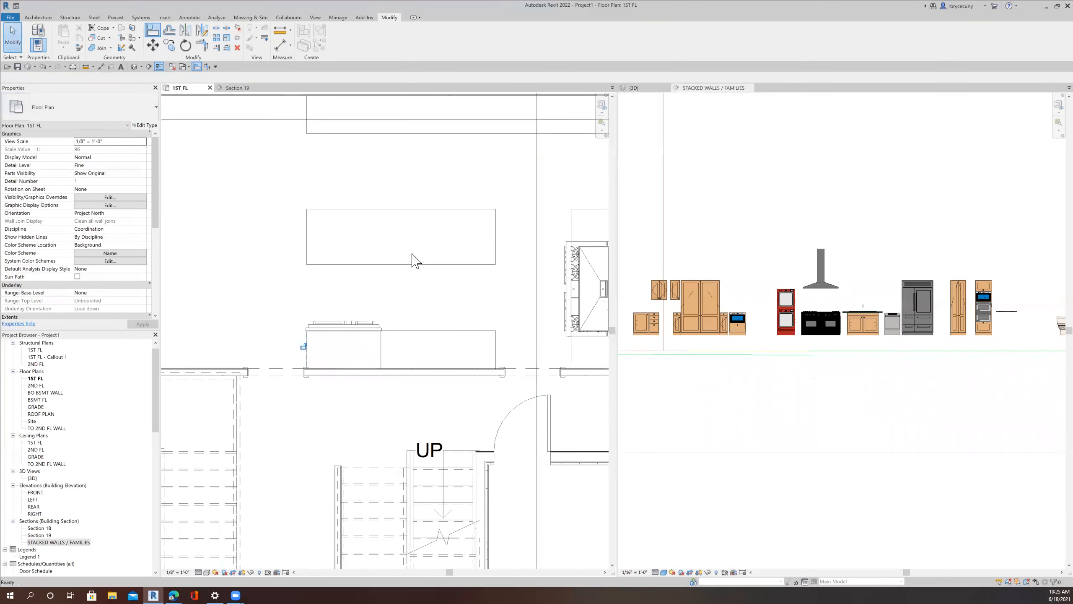
Step: Shorten the lower counter casework so that it starts at the refrigerator's inner side
left_click(341, 354)
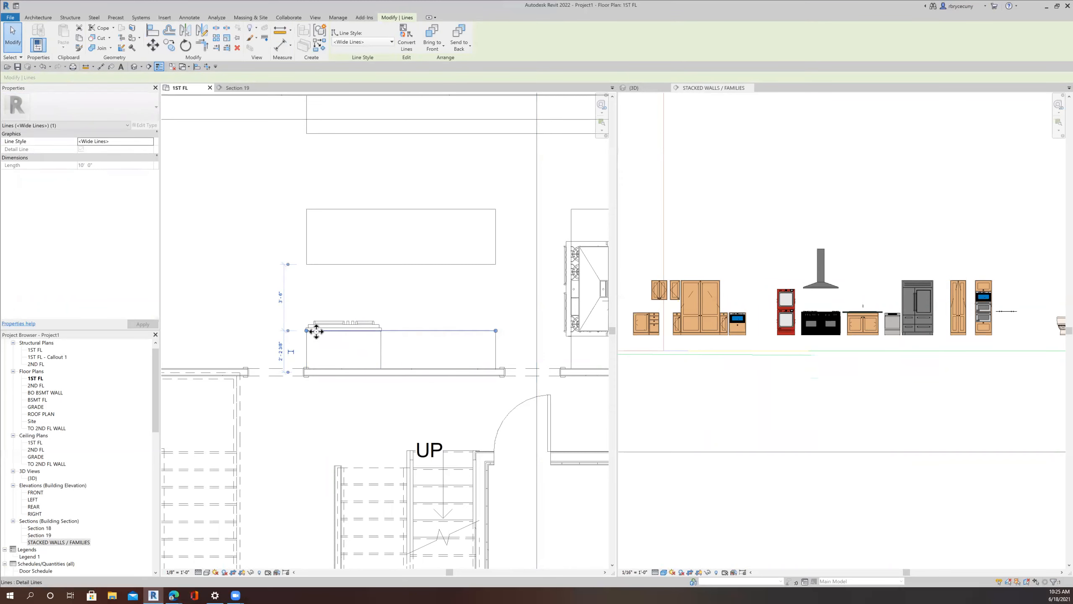
key("Escape")
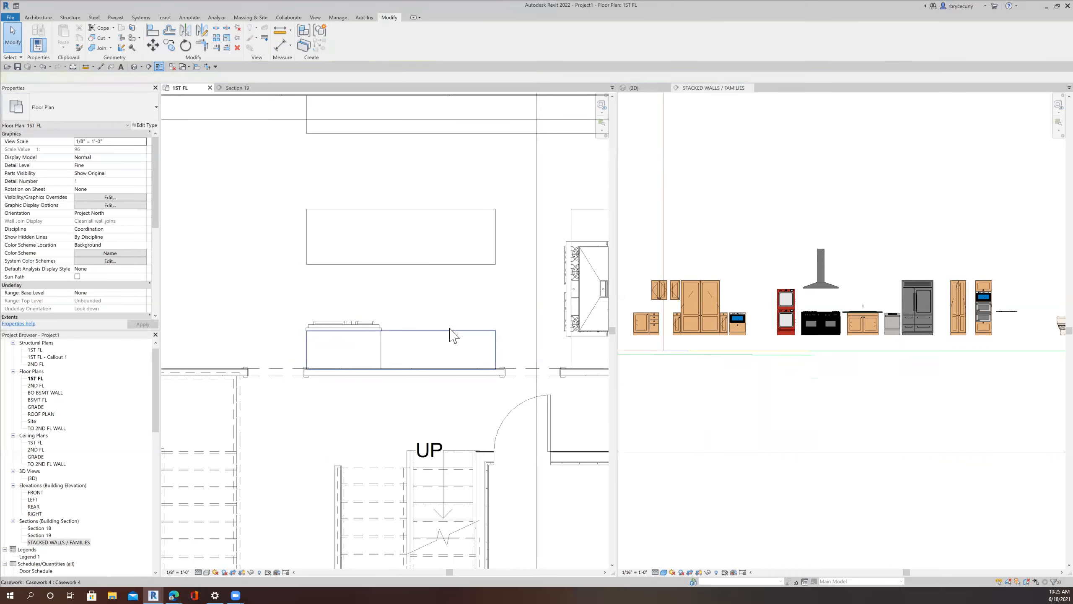
left_click(451, 335)
left_click_drag(304, 351, 380, 367)
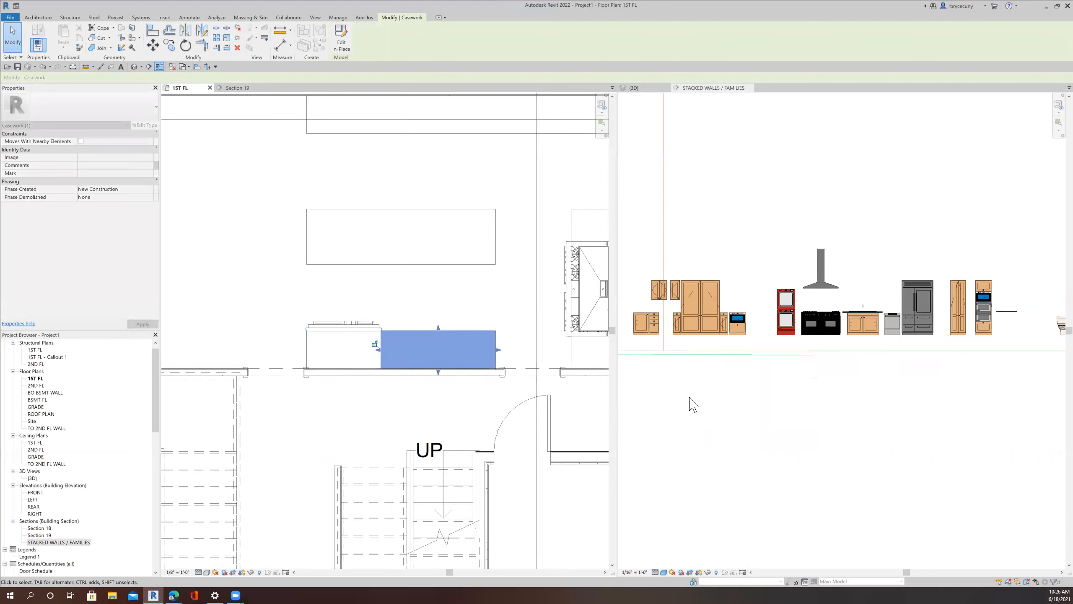
Step: Examine the kitchen layout around the refrigerator and counters in the 3D view and the 1ST FL plan
left_click(638, 88)
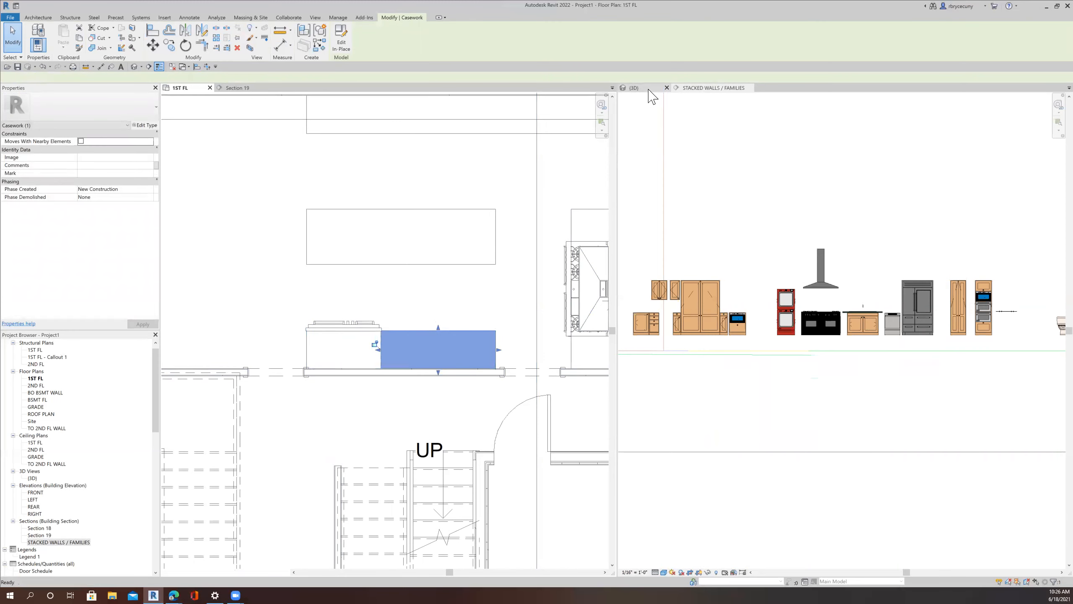
middle_click_drag(791, 346, 798, 393, "shift")
scroll(459, 344, "down", 5)
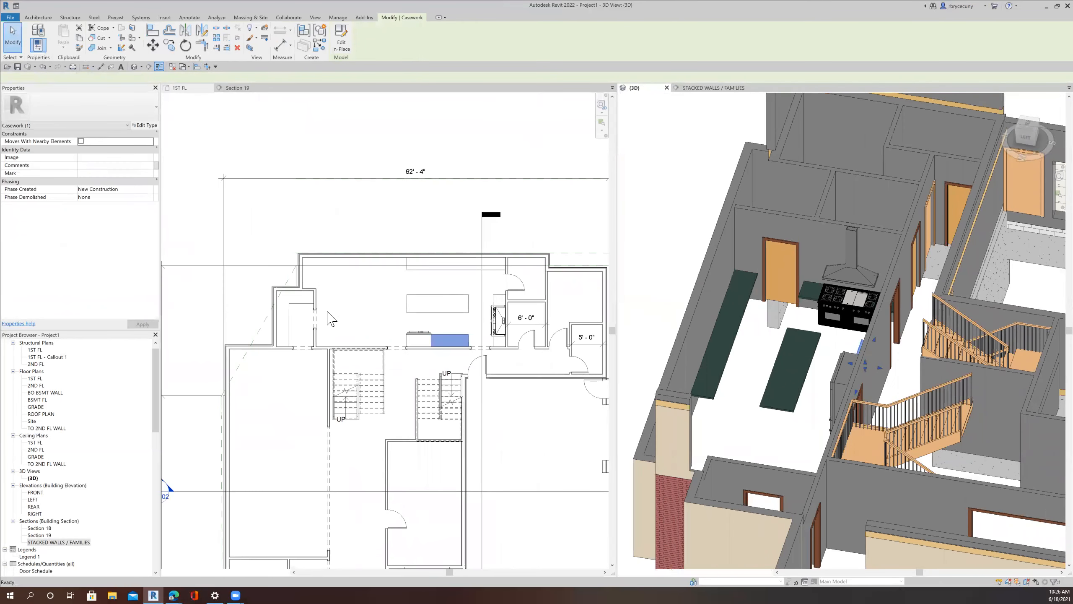
scroll(453, 279, "up", 3)
middle_click_drag(452, 279, 333, 290)
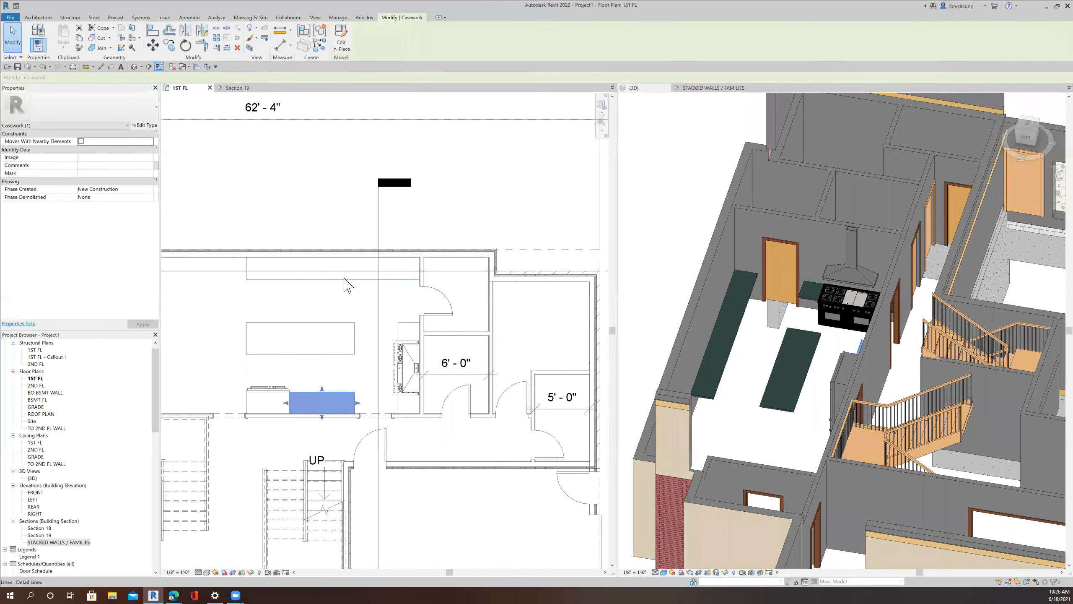
middle_click_drag(344, 284, 316, 265)
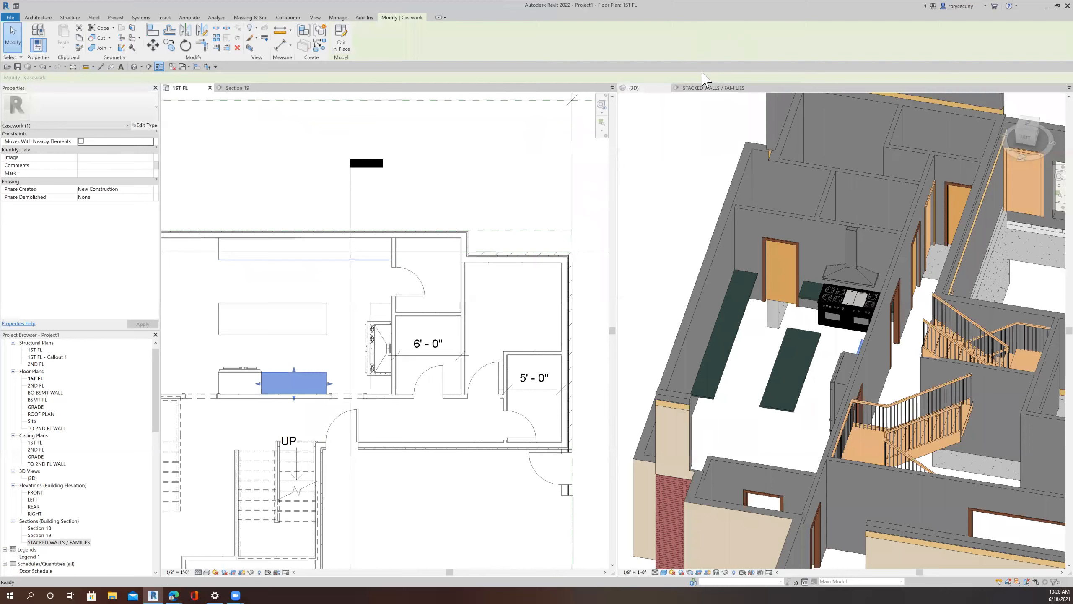
Step: Try to copy the double kitchen sink and its farmhouse undersink base cabinet from the STACKED WALLS / FAMILIES section into the 1ST FL plan
left_click(710, 88)
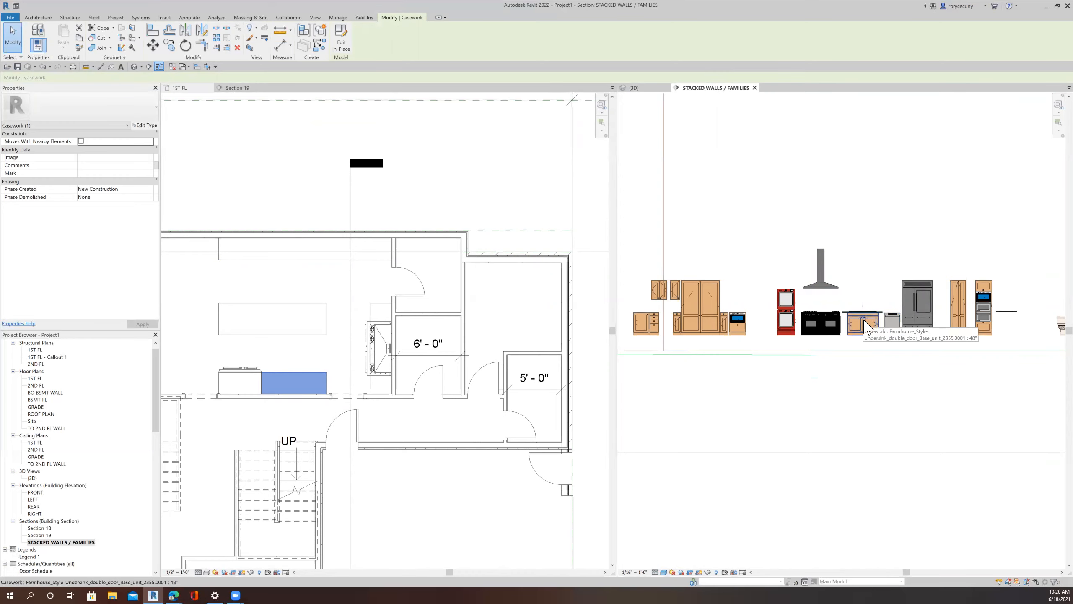
scroll(864, 326, "up", 2)
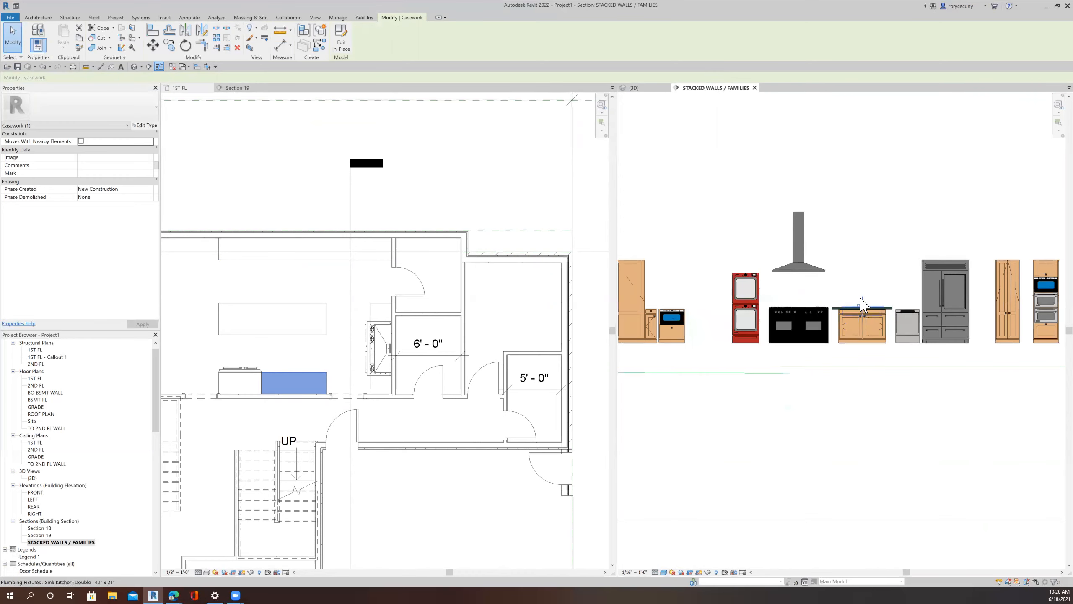
left_click(861, 299)
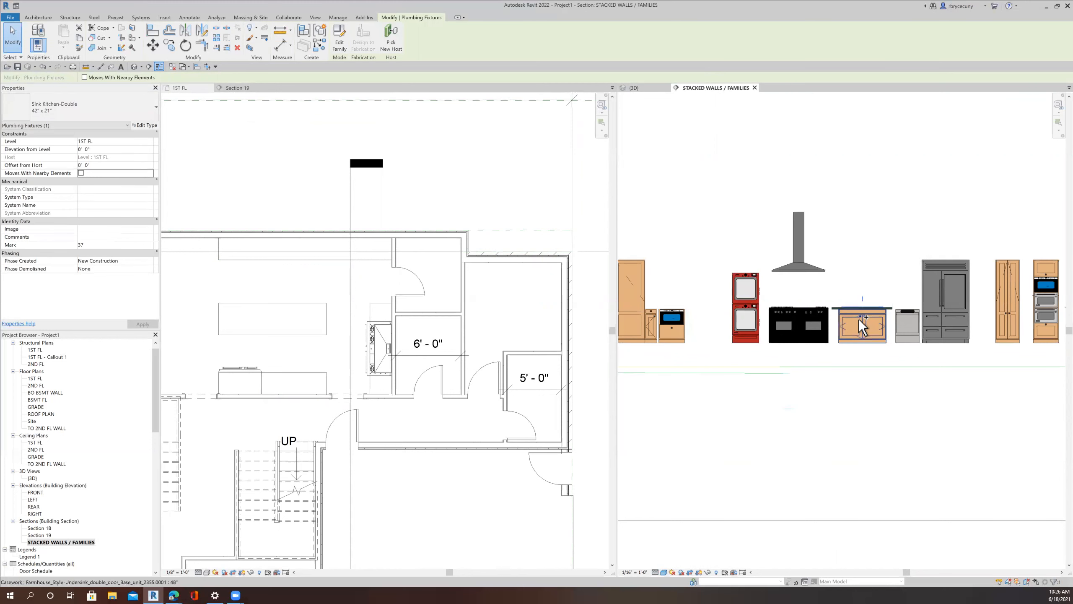
left_click(858, 318, "ctrl")
right_click(859, 319)
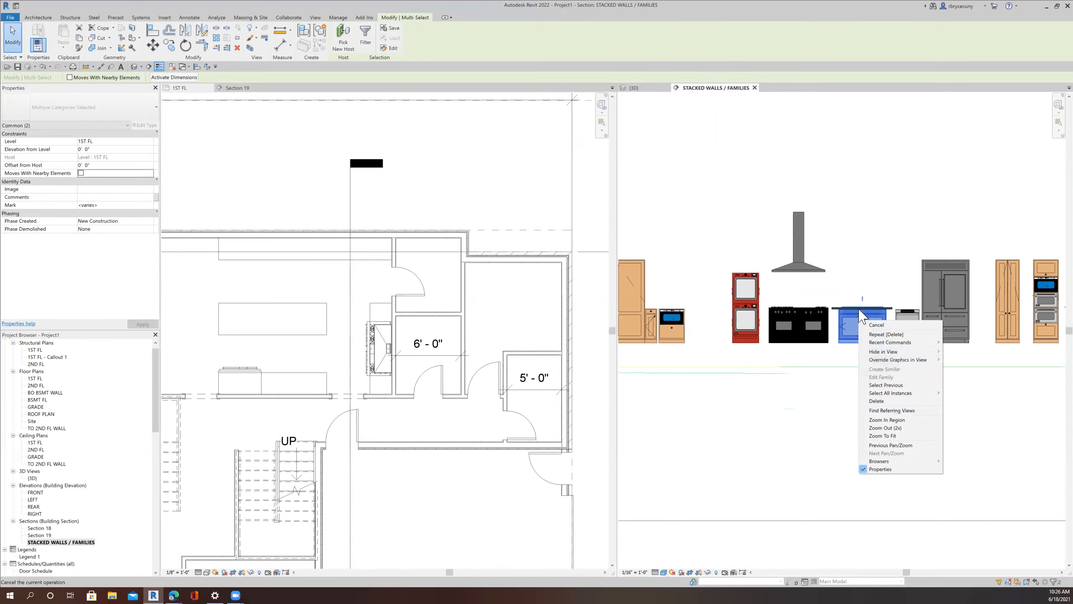
left_click(864, 253)
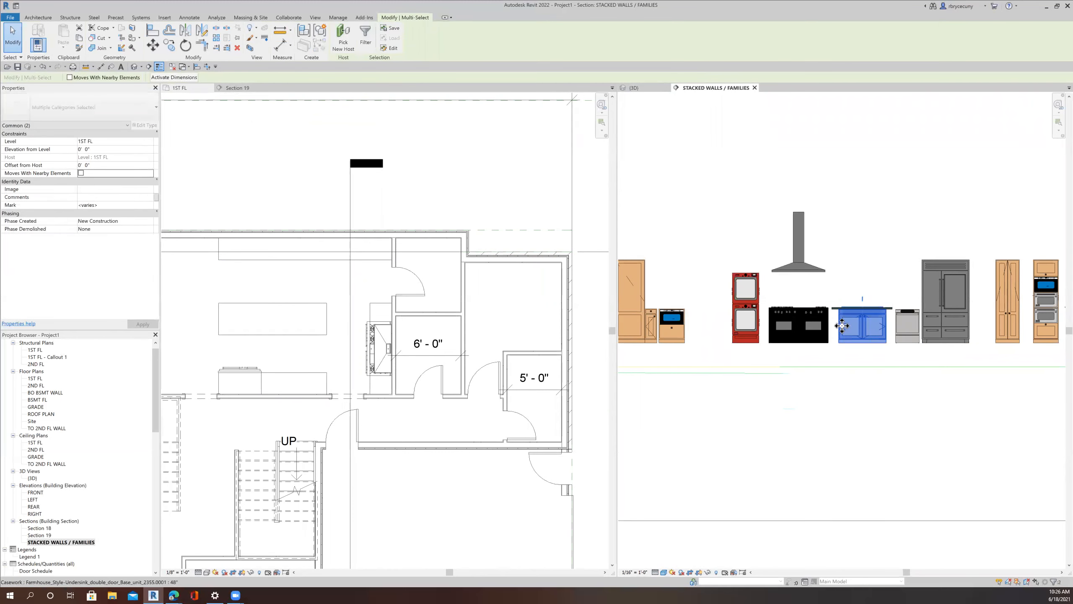
left_click(170, 51)
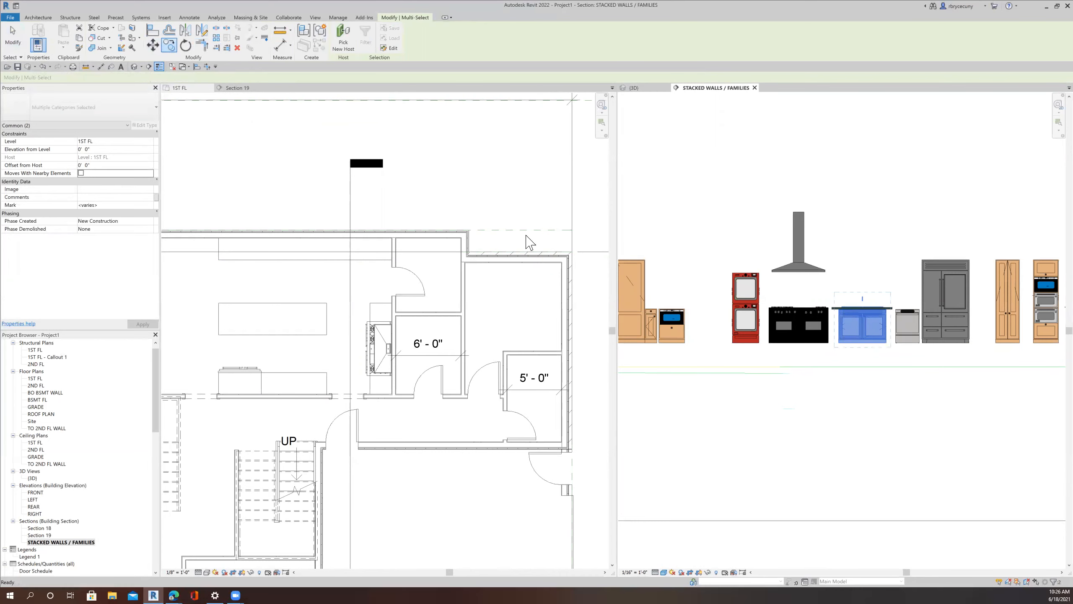
left_click(862, 355)
left_click(300, 276)
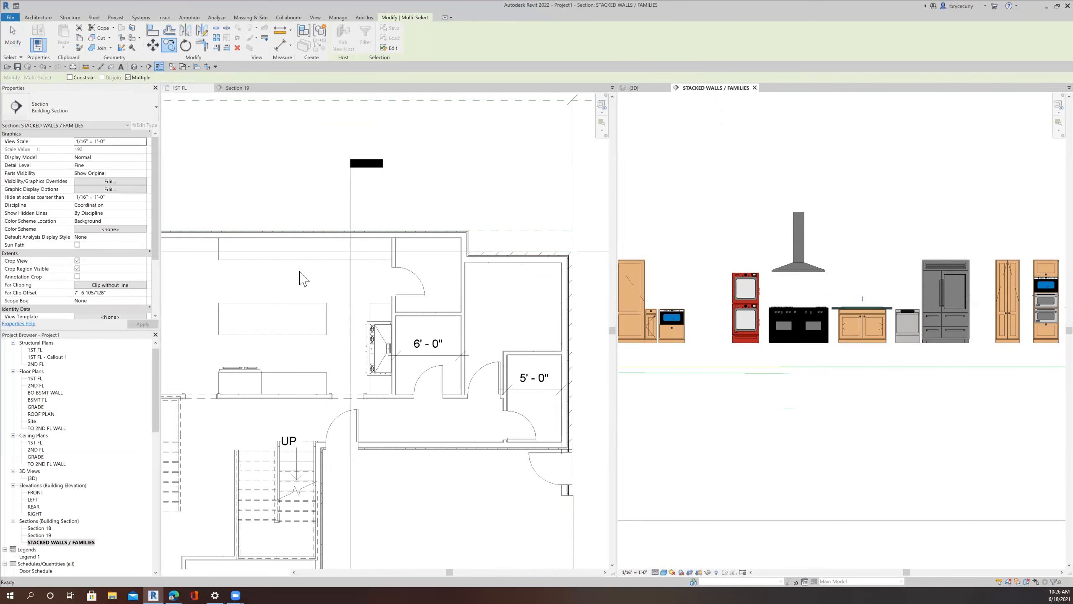
scroll(302, 241, "down", 1)
scroll(298, 247, "down", 4)
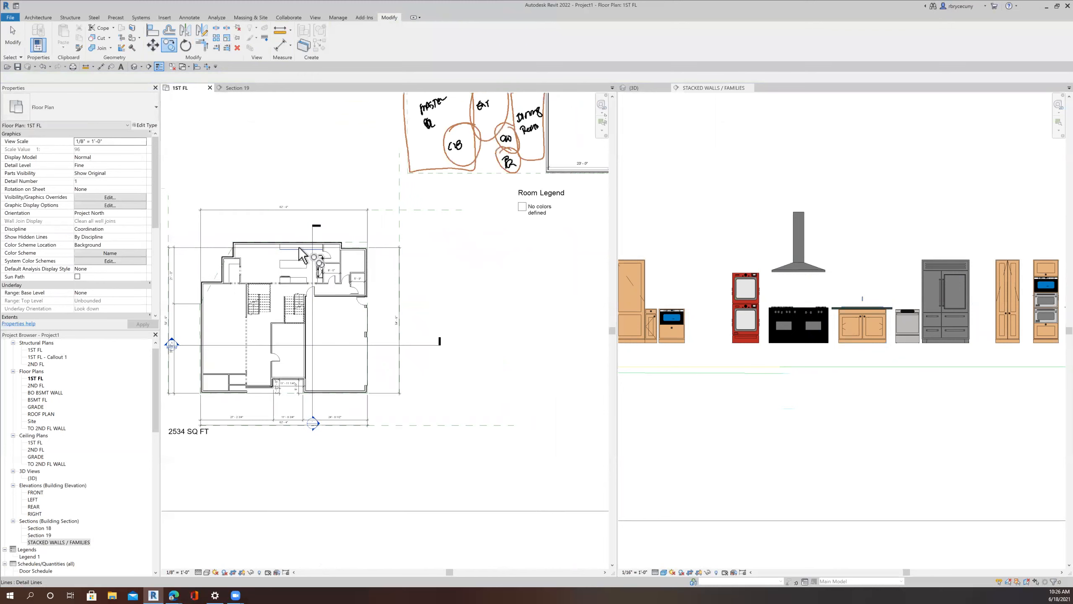
left_click(13, 40)
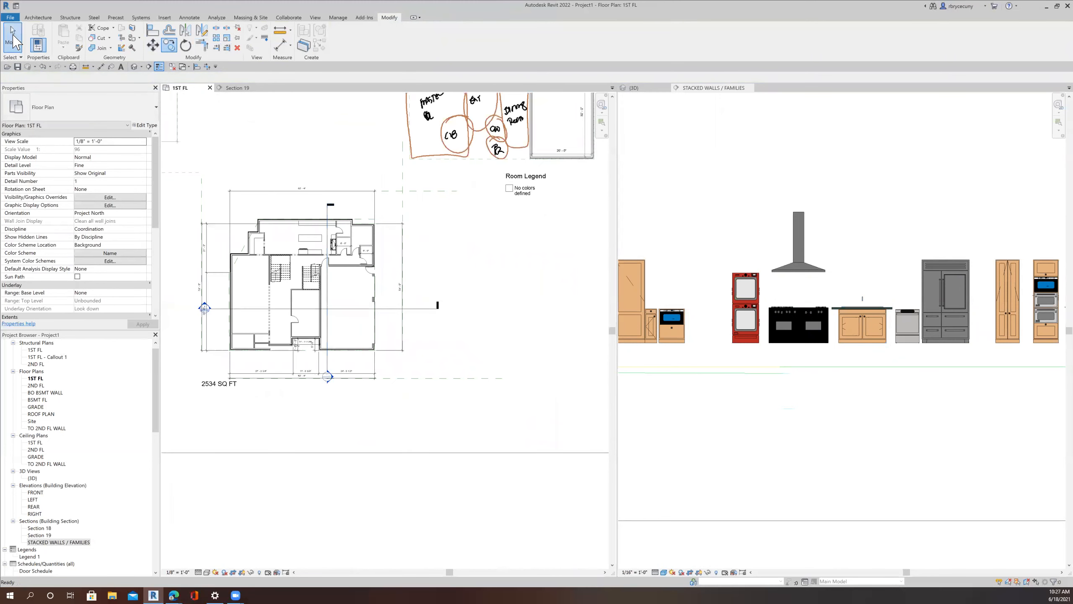
Step: Move the Section 18 line up through the kitchen in the 1ST FL plan and open that section view
left_click(433, 308)
left_click_drag(433, 308, 426, 232)
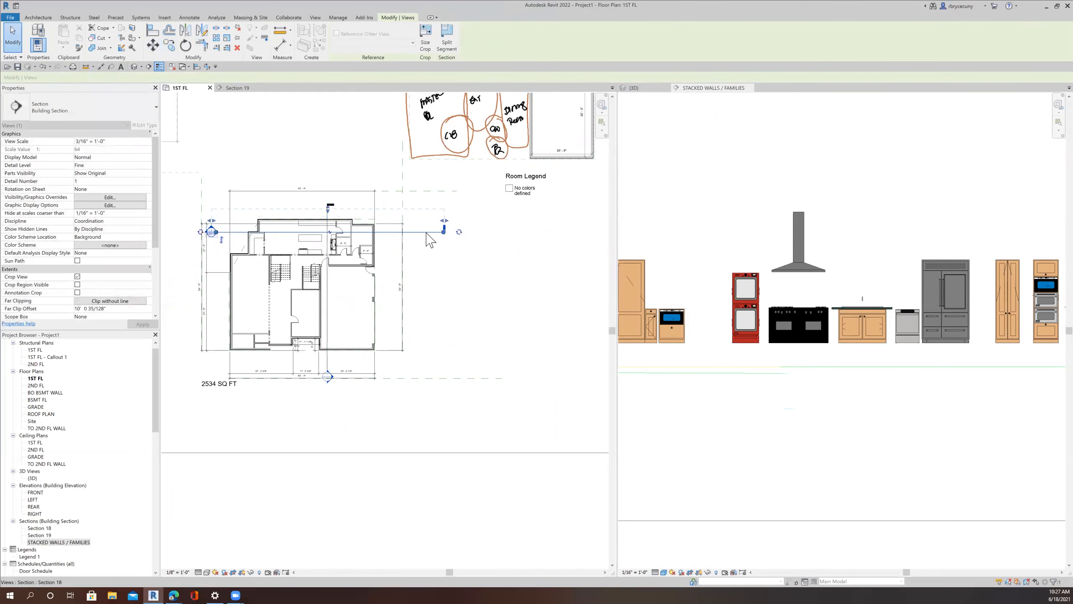
right_click(426, 233)
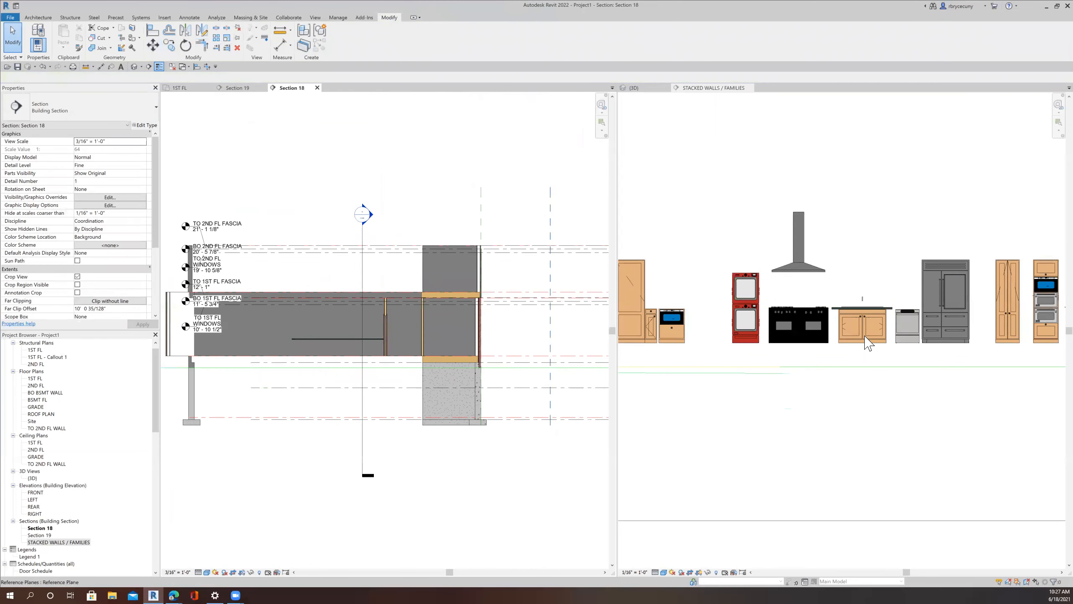
Step: Try to copy the double kitchen sink and its farmhouse undersink base cabinet from the STACKED WALLS / FAMILIES section into Section 18
scroll(864, 303, "up", 3)
left_click(861, 305)
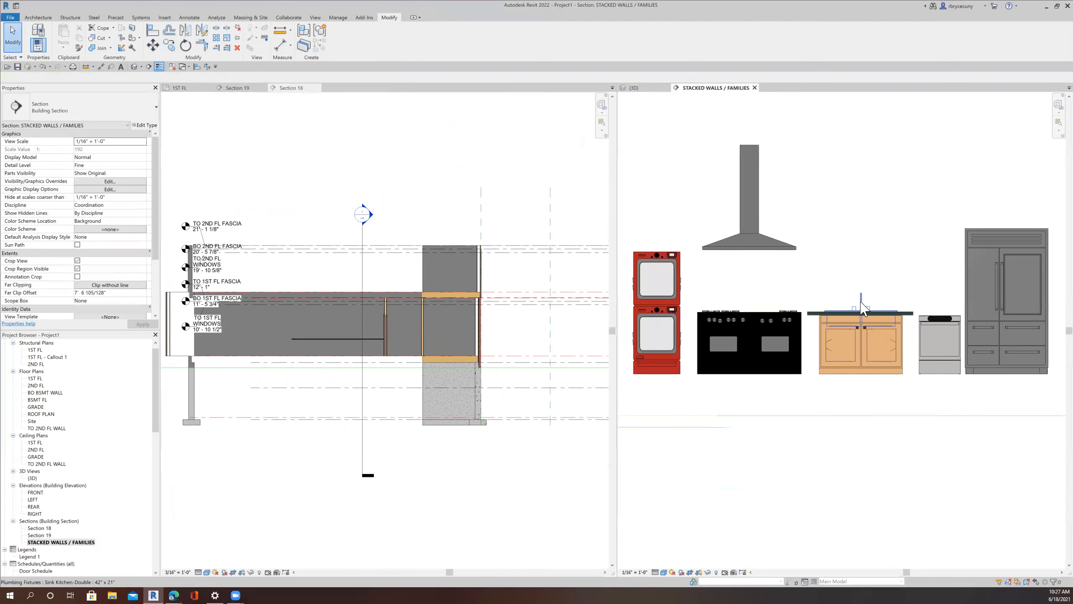
left_click(854, 338, "ctrl")
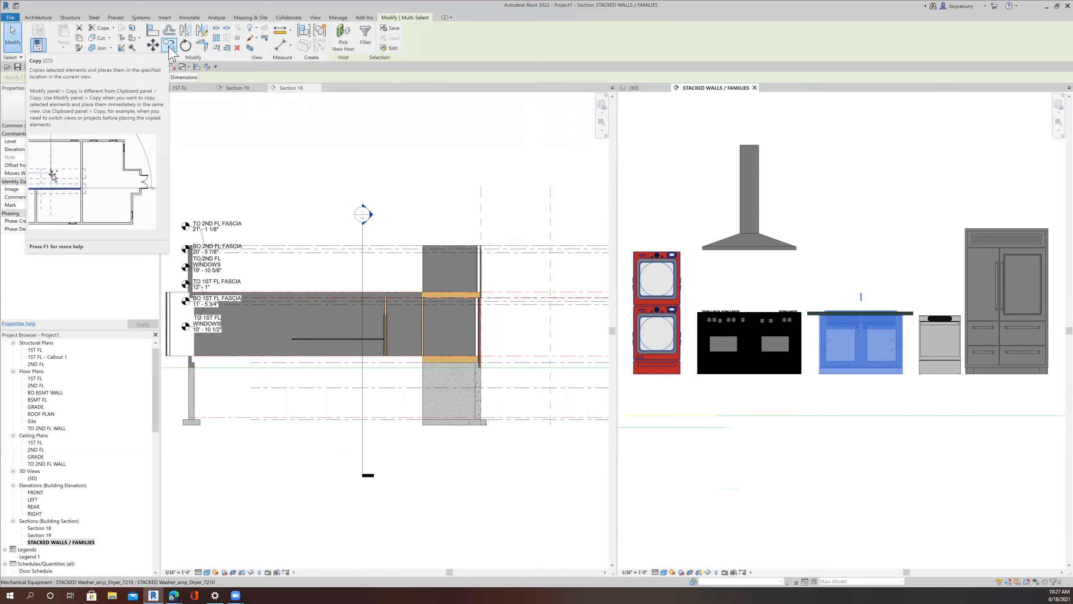
left_click(170, 51)
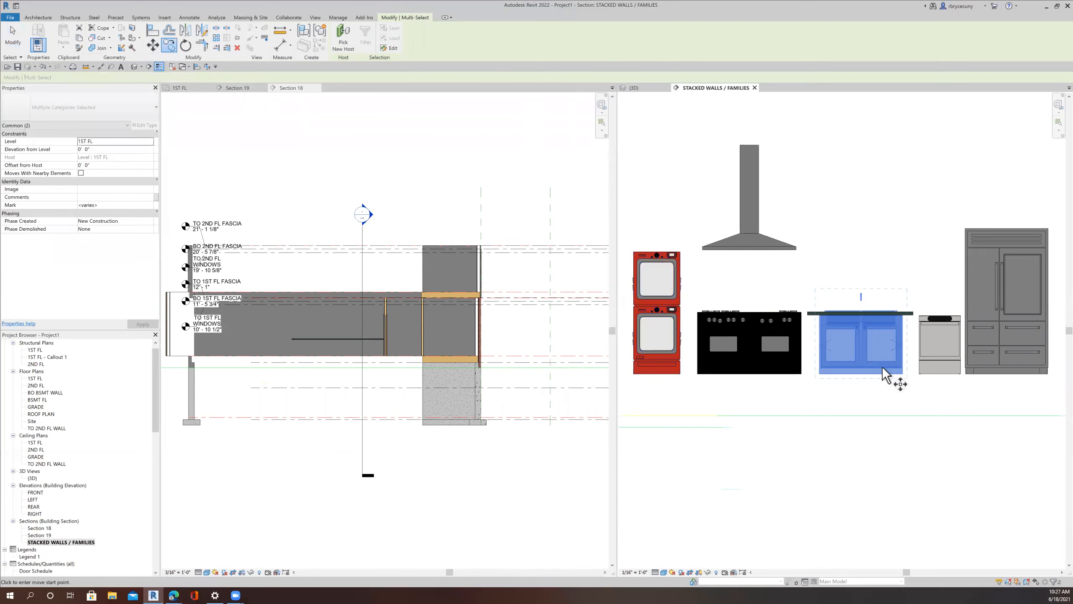
left_click(874, 334)
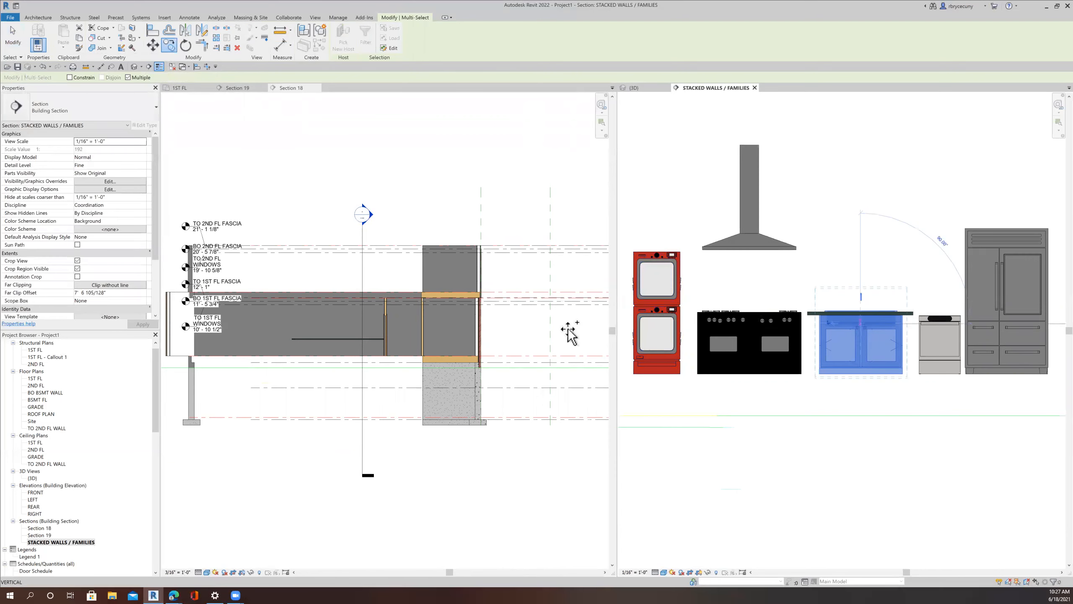
left_click(334, 320)
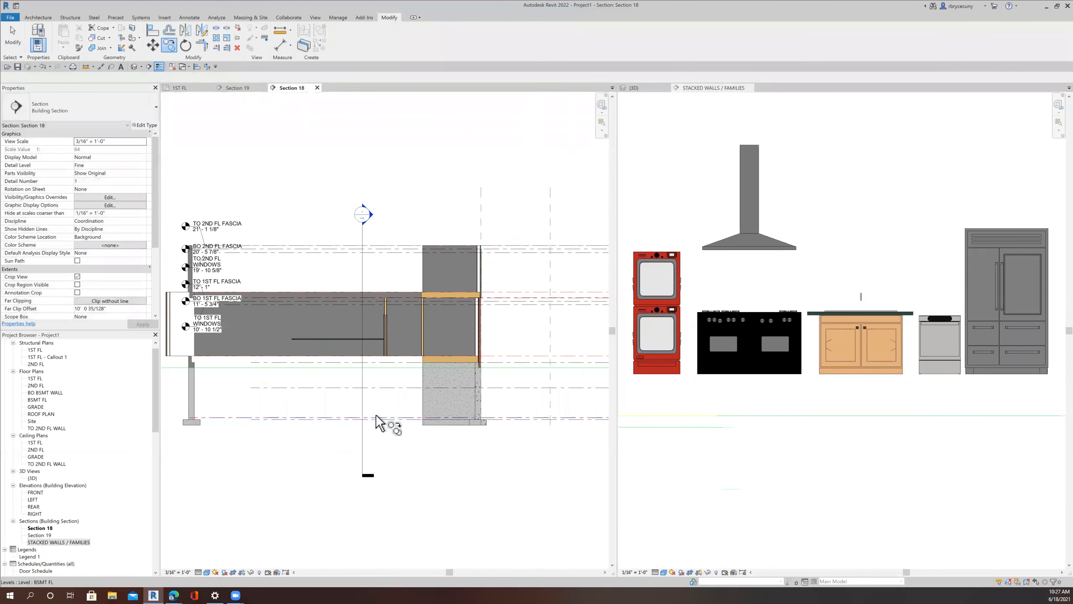
scroll(369, 430, "down", 5)
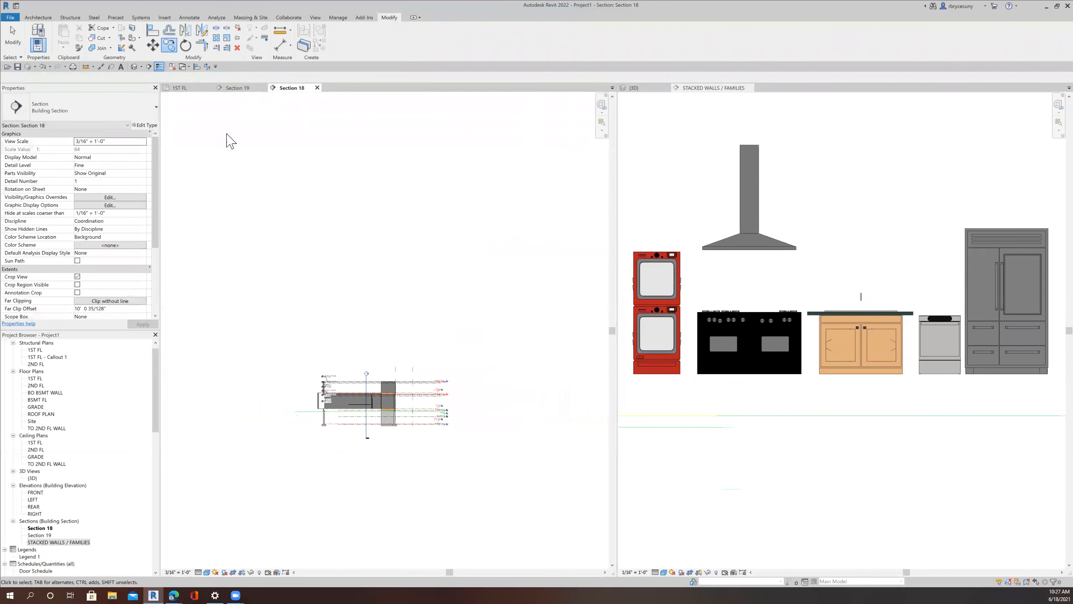
Step: Return to the 1ST FL plan and locate the row of kitchen fixtures placed along the families wall
left_click(192, 88)
scroll(296, 287, "down", 3)
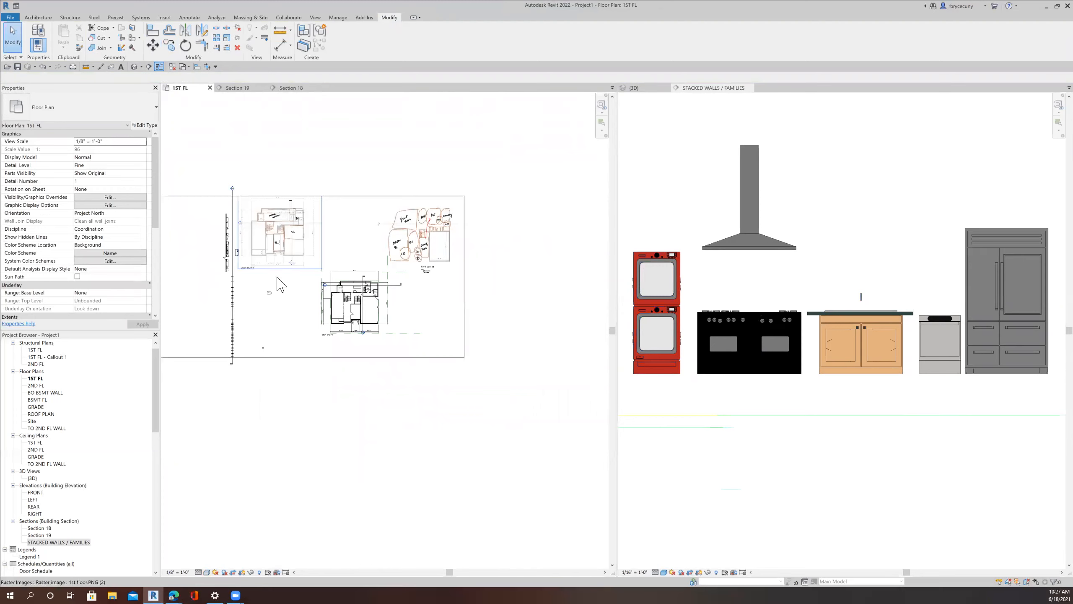
scroll(363, 254, "up", 2)
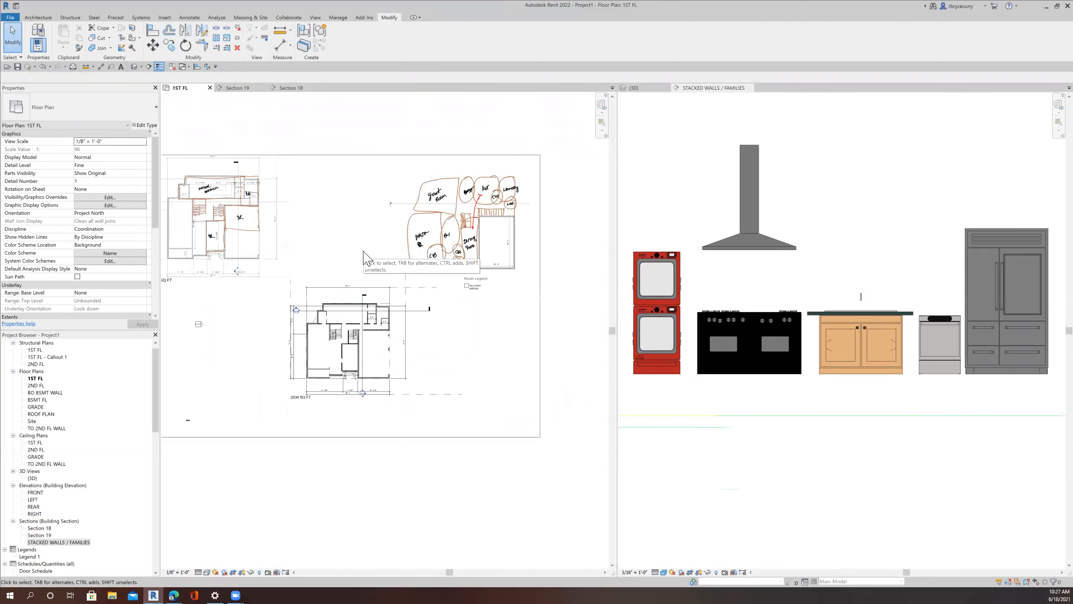
mouse_move(364, 253)
middle_mouse_down()
mouse_move(486, 270)
mouse_move(478, 268)
middle_mouse_up()
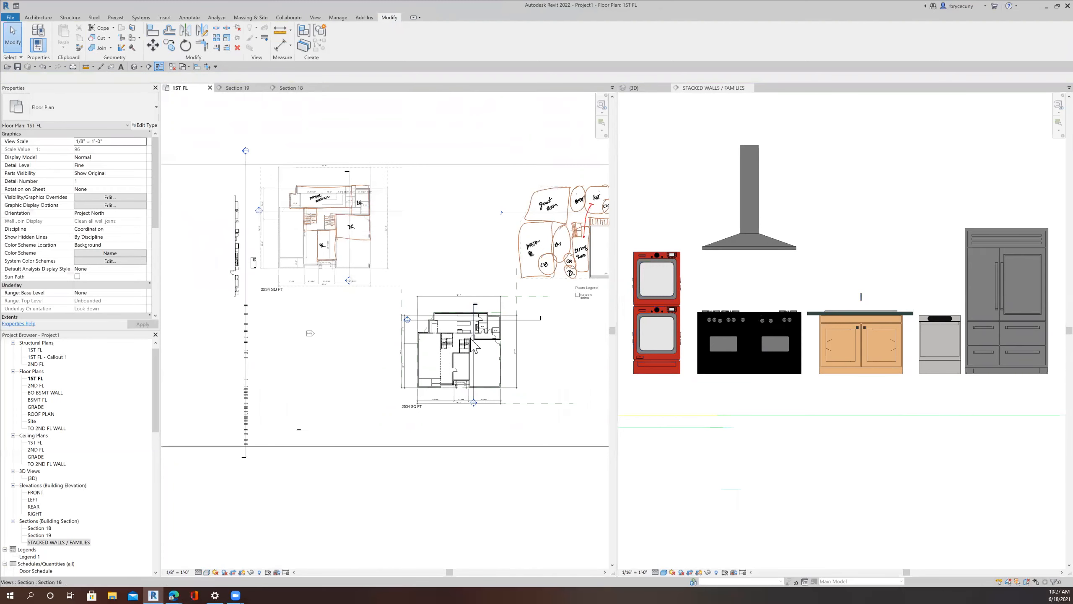
scroll(469, 335, "up", 2)
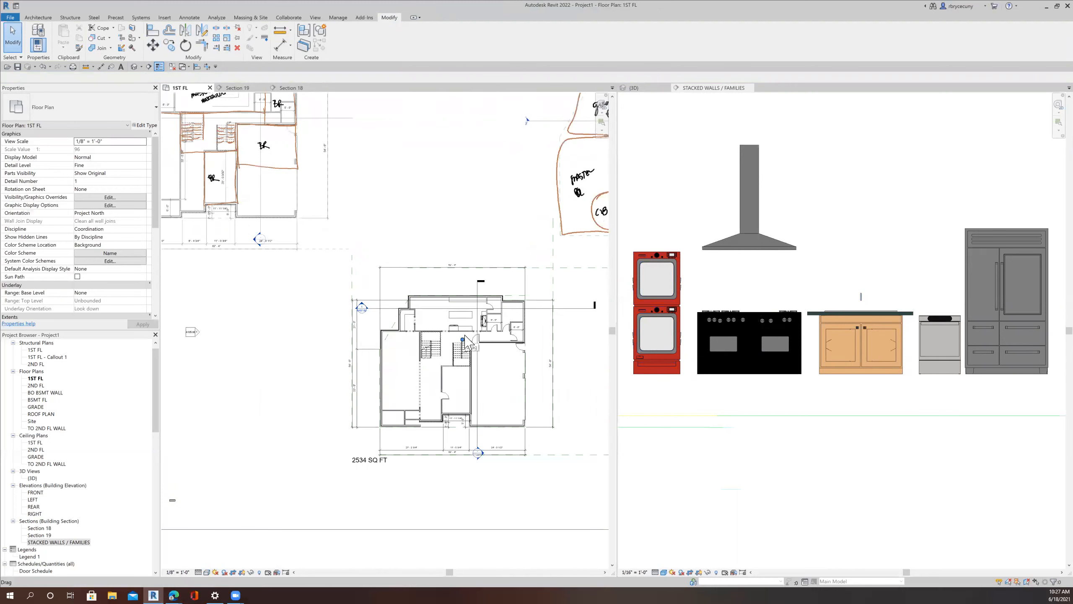
scroll(468, 343, "down", 2)
scroll(264, 247, "up", 4)
scroll(340, 207, "up", 2)
middle_click_drag(340, 207, 273, 213)
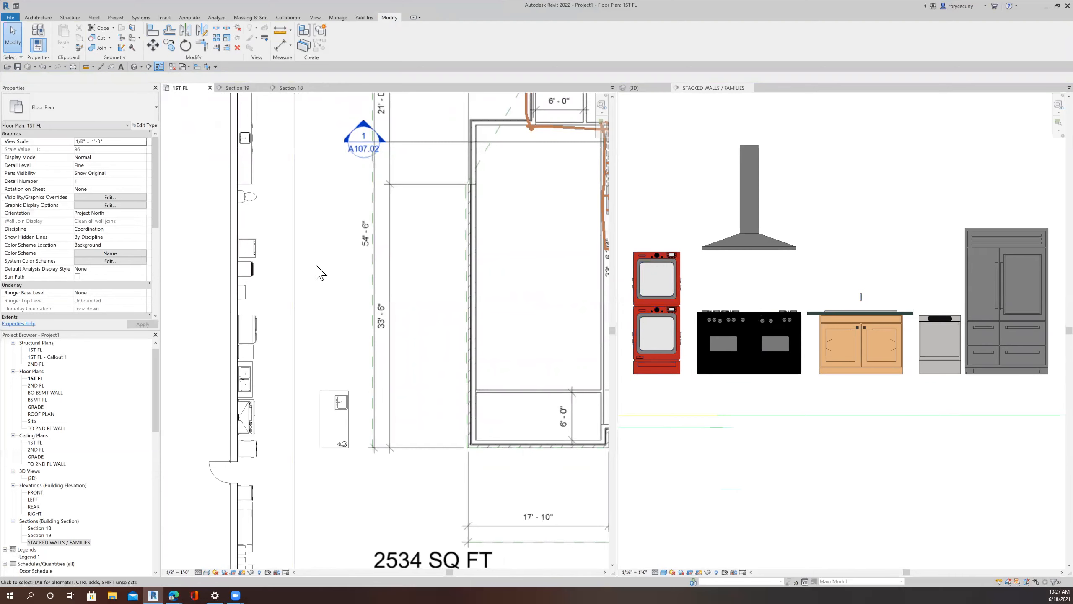
Step: Copy the double kitchen sink, its farmhouse undersink cabinet and the thin casework behind them from the families wall into the 1ST FL kitchen
left_click(844, 305)
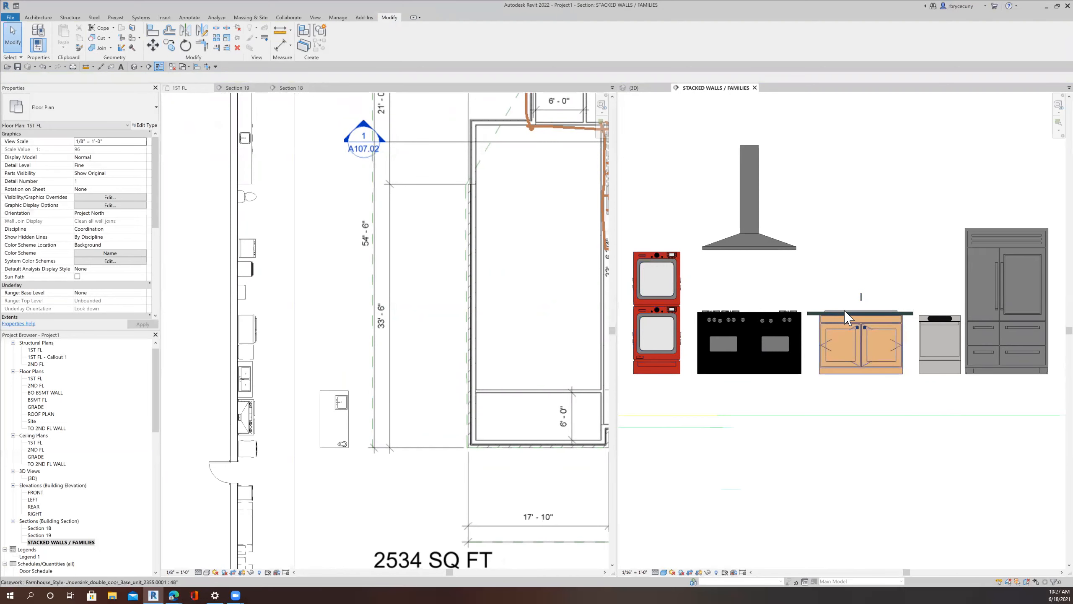
left_click(847, 316)
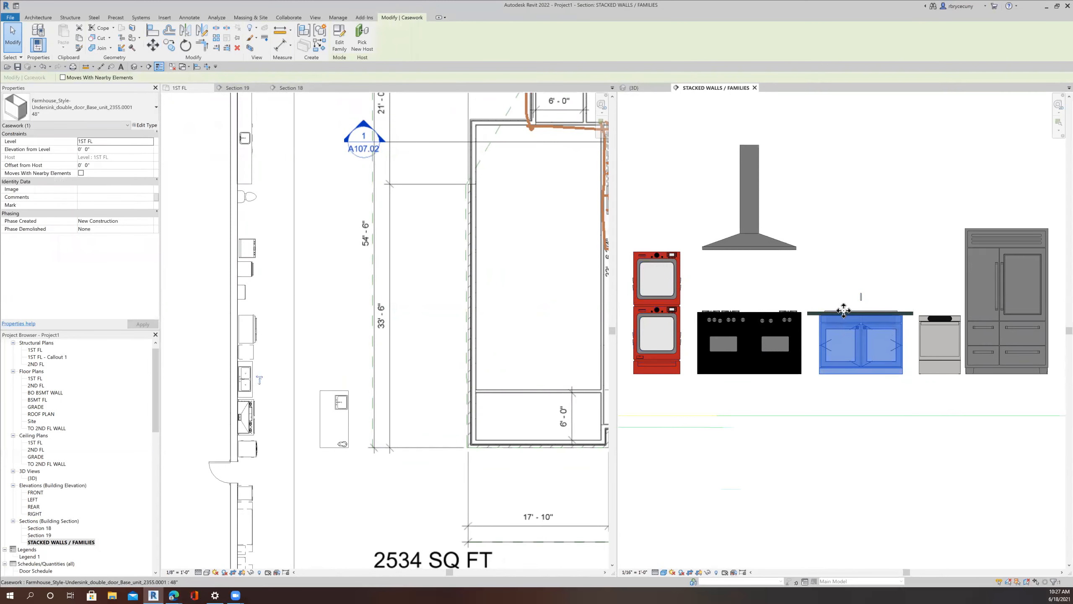
left_click(245, 384)
left_click(246, 385, "ctrl")
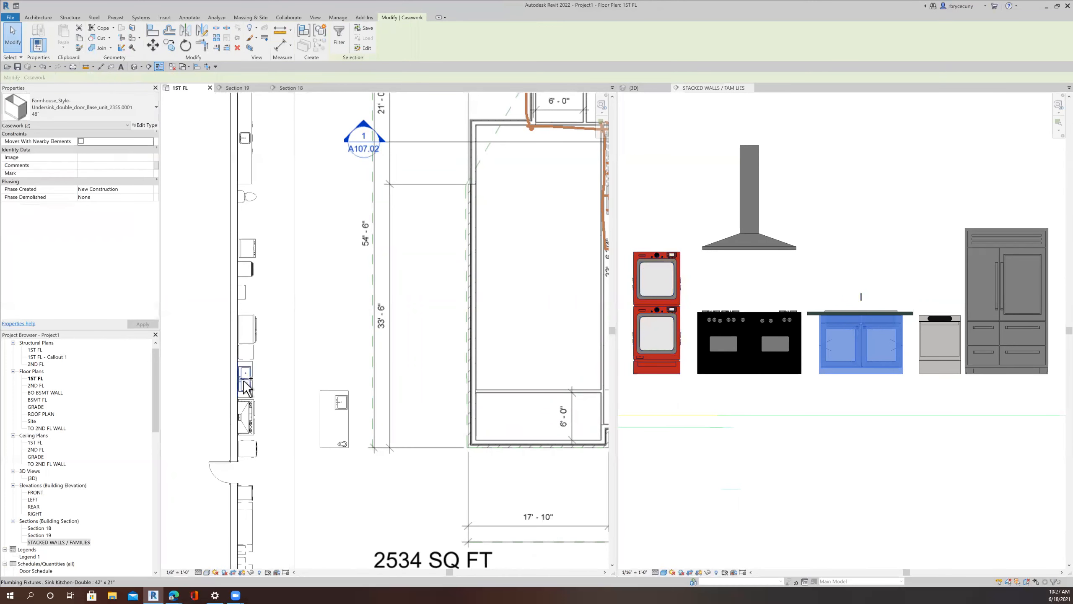
left_click(245, 385, "ctrl")
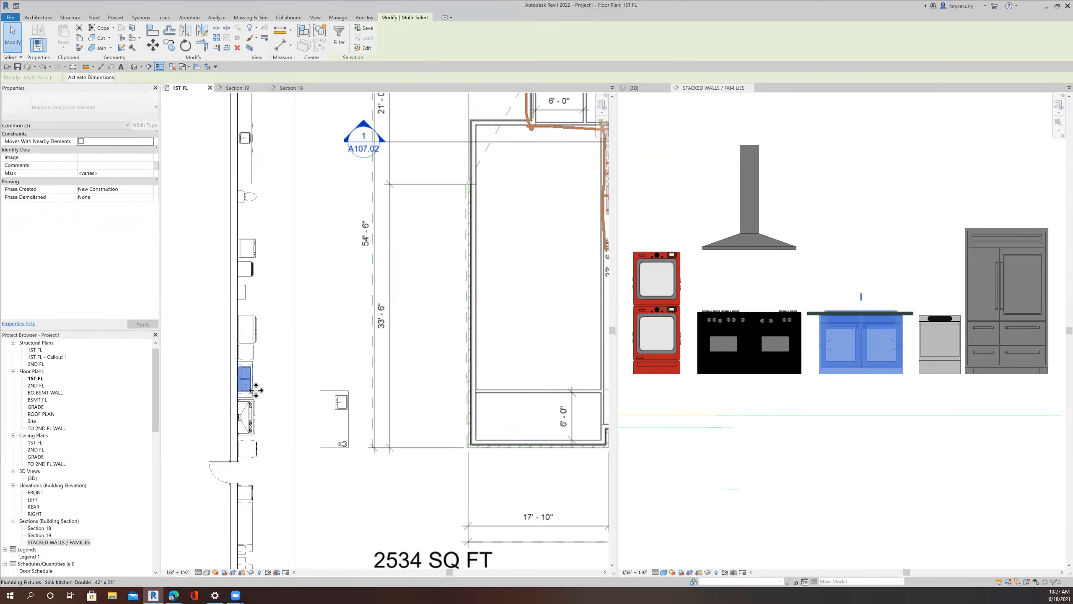
scroll(269, 370, "up", 2)
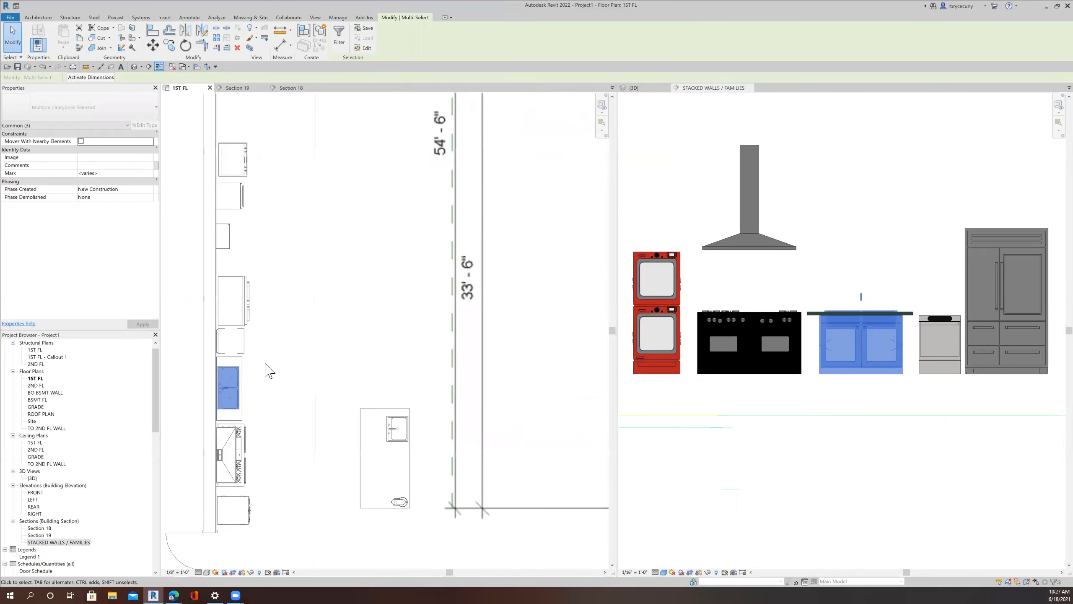
scroll(269, 370, "up", 1)
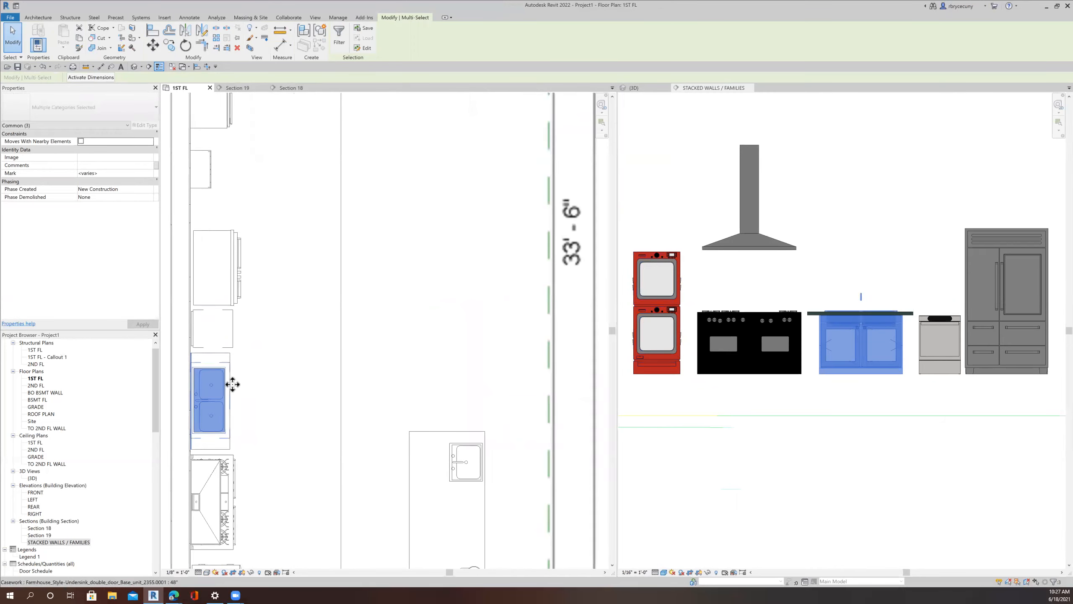
left_click(169, 45)
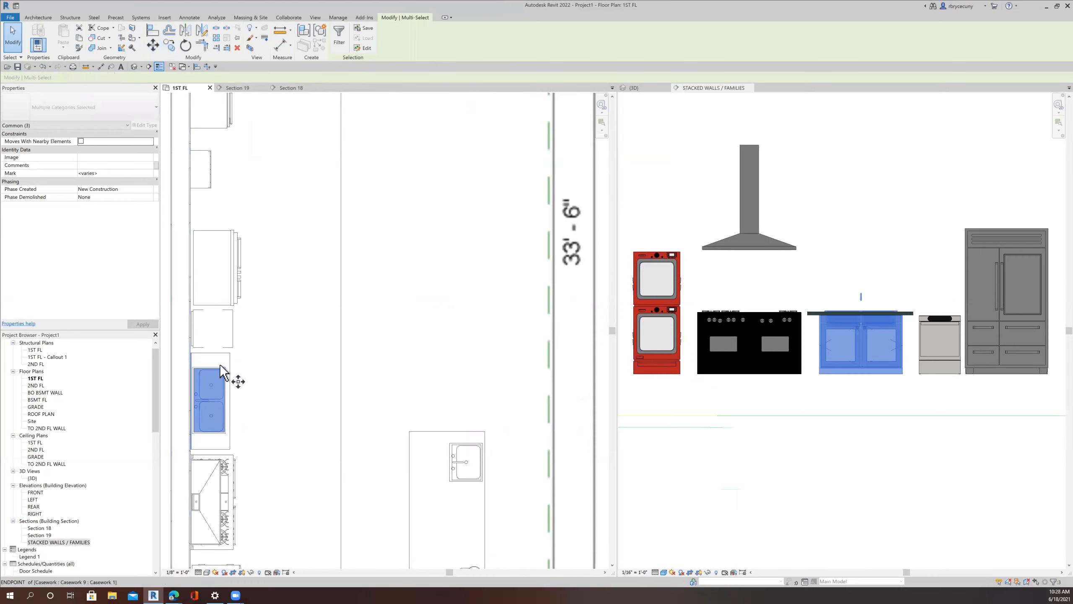
scroll(217, 378, "down", 4)
left_click(279, 369)
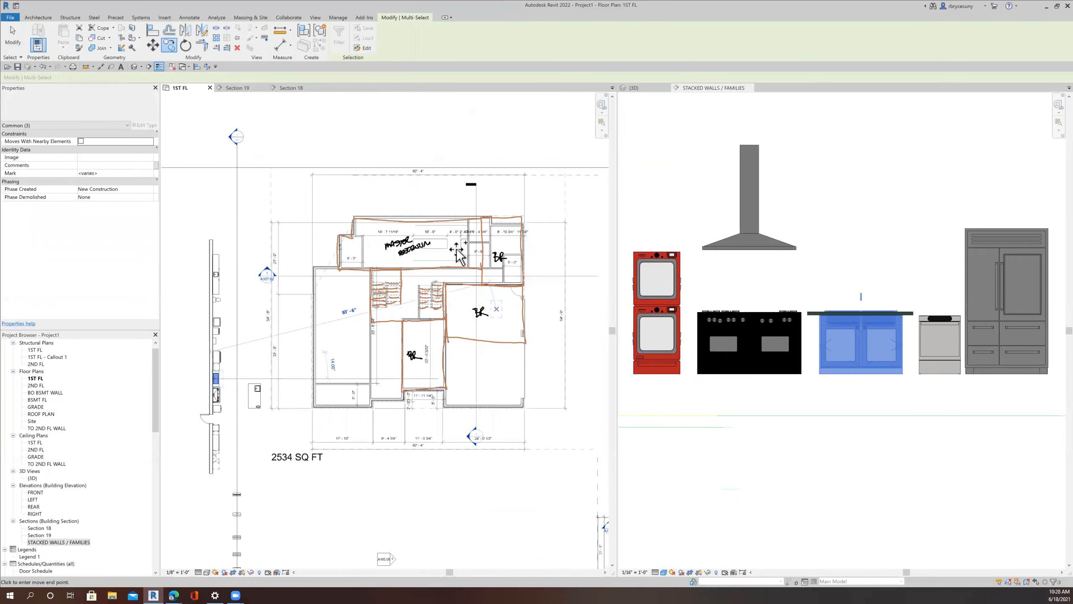
scroll(429, 232, "up", 5)
scroll(420, 232, "down", 8)
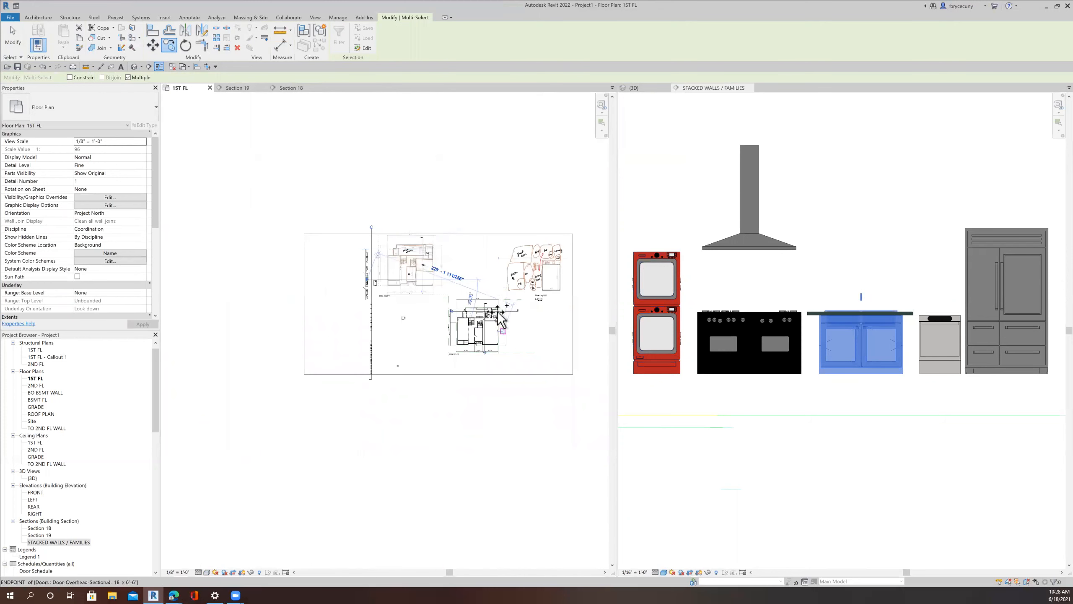
scroll(442, 296, "up", 8)
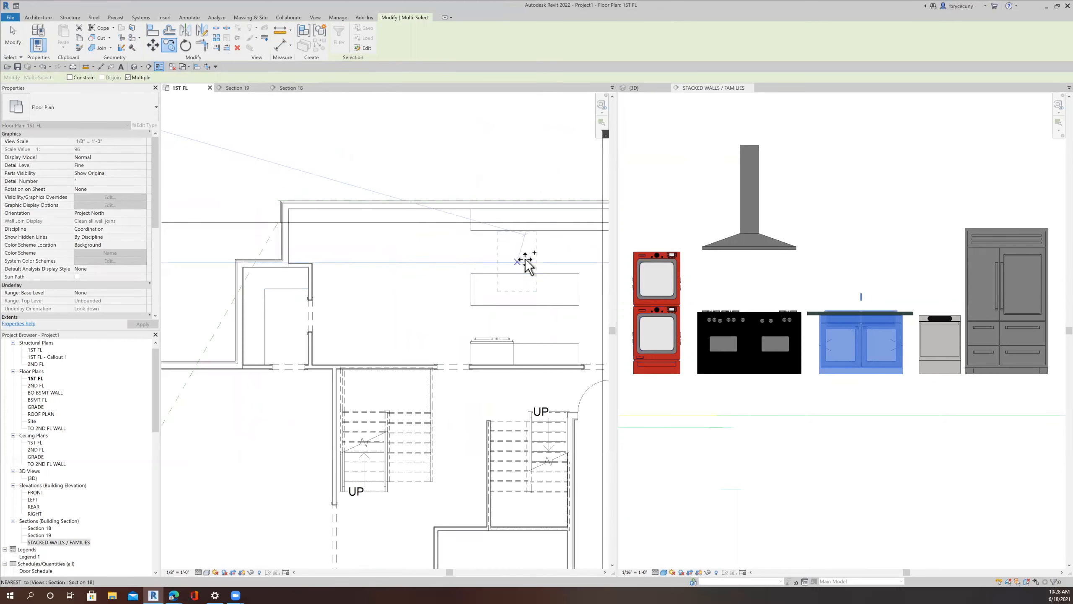
left_click(528, 252)
Step: Rotate the copied sink, base cabinet and thin casework by 90 degrees to line up with the kitchen's exterior wall
middle_click_drag(498, 274, 355, 318)
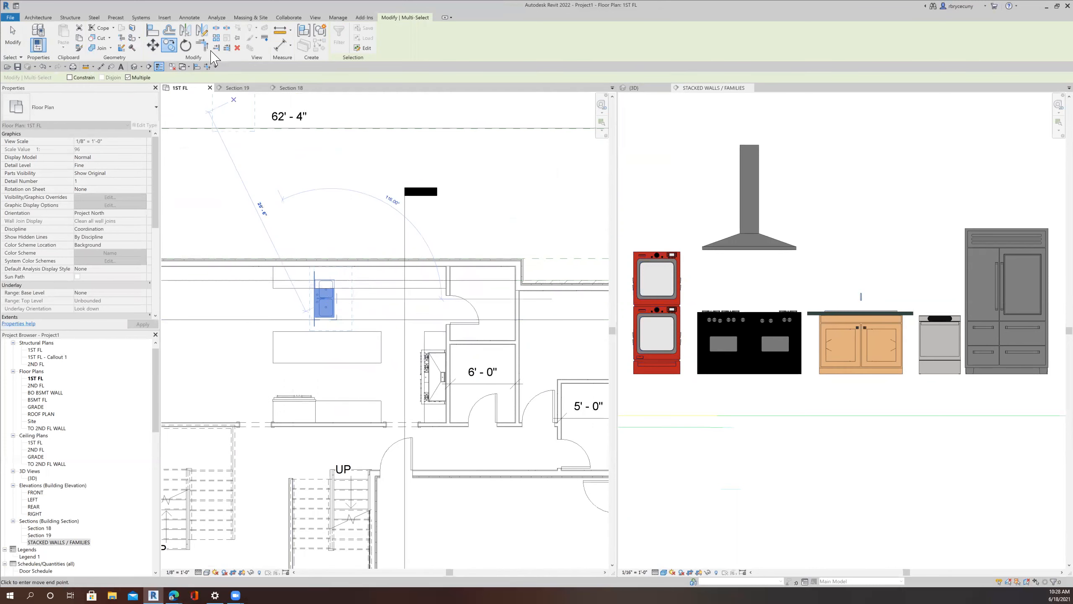
left_click(187, 46)
left_click(338, 226)
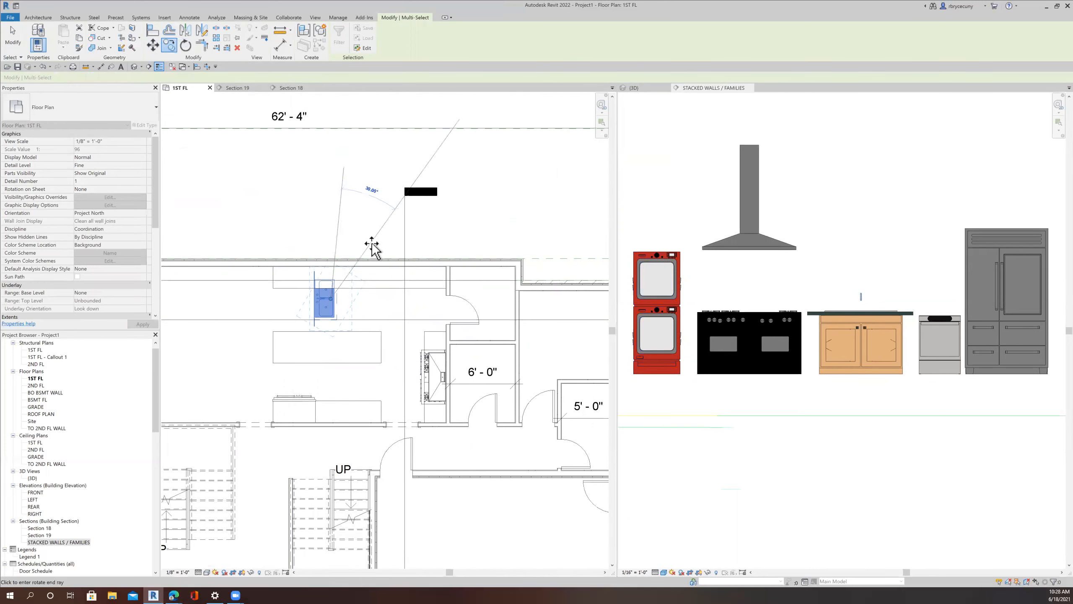
type("90")
key("Return")
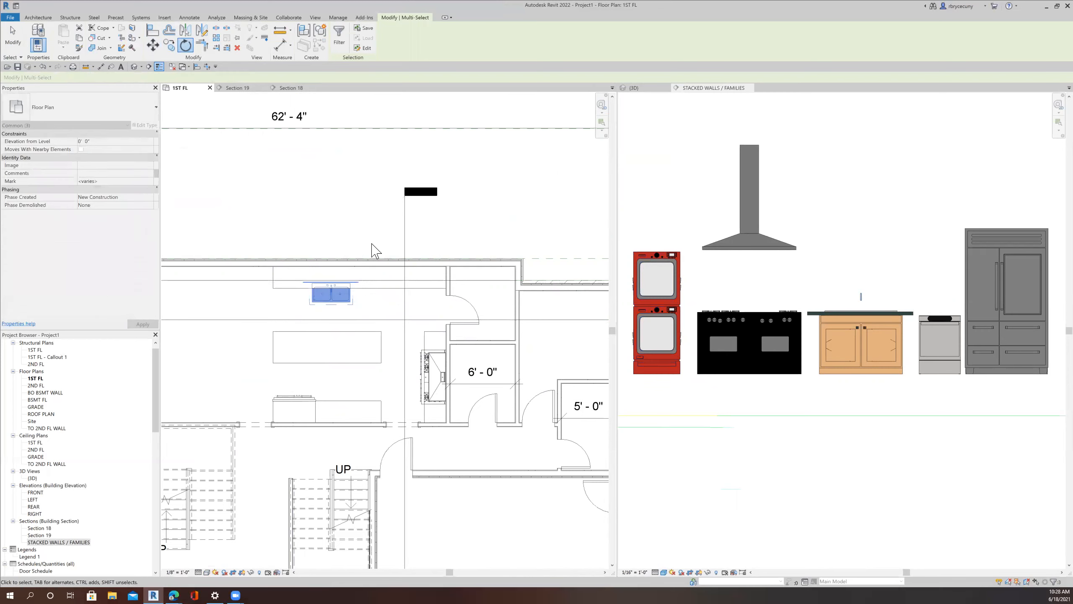
Step: Move the sink, base cabinet and thin casework together against the inner face of the exterior wall, over the counter
scroll(343, 283, "up", 5)
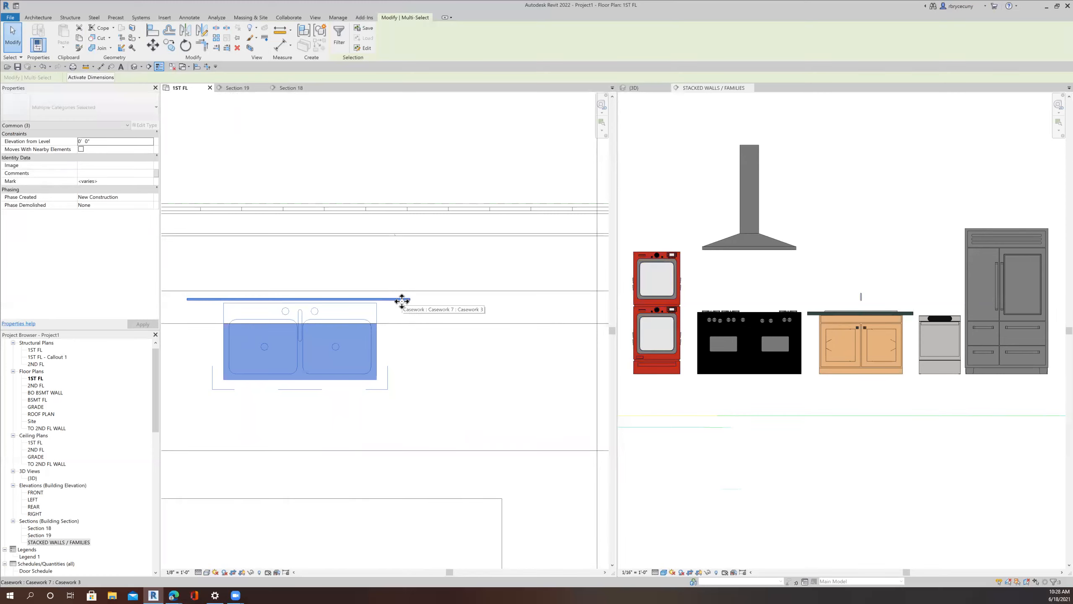
middle_click_drag(402, 301, 493, 300)
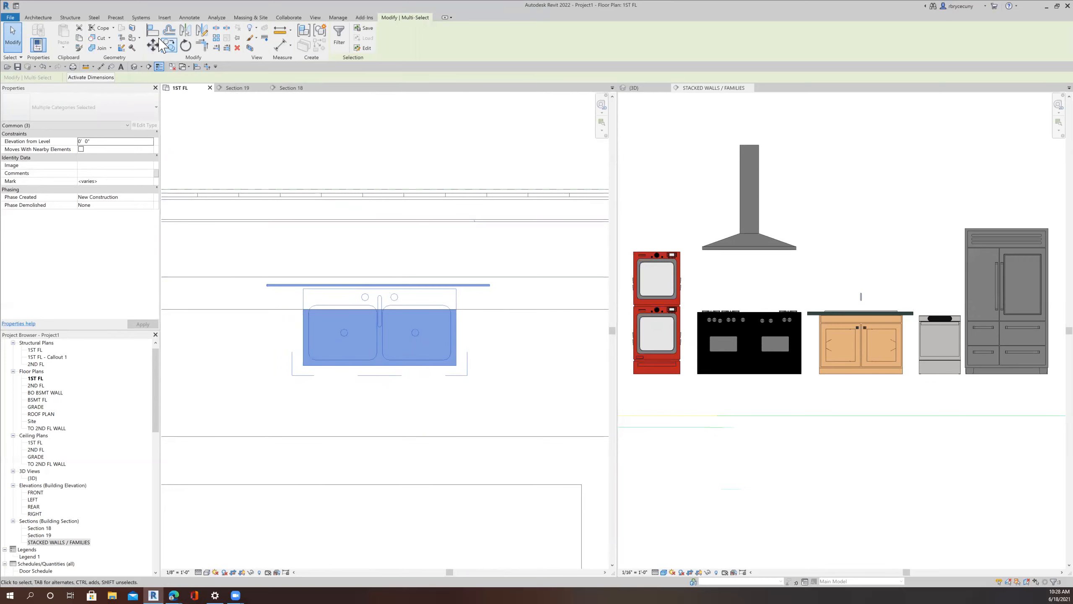
left_click(393, 285)
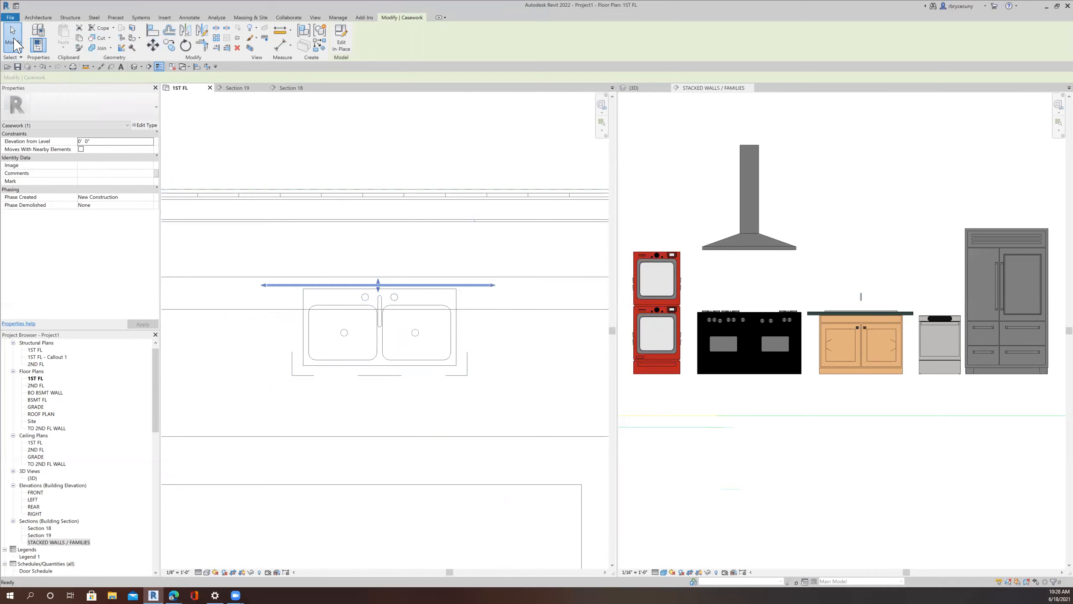
left_click(14, 42)
left_click(471, 286)
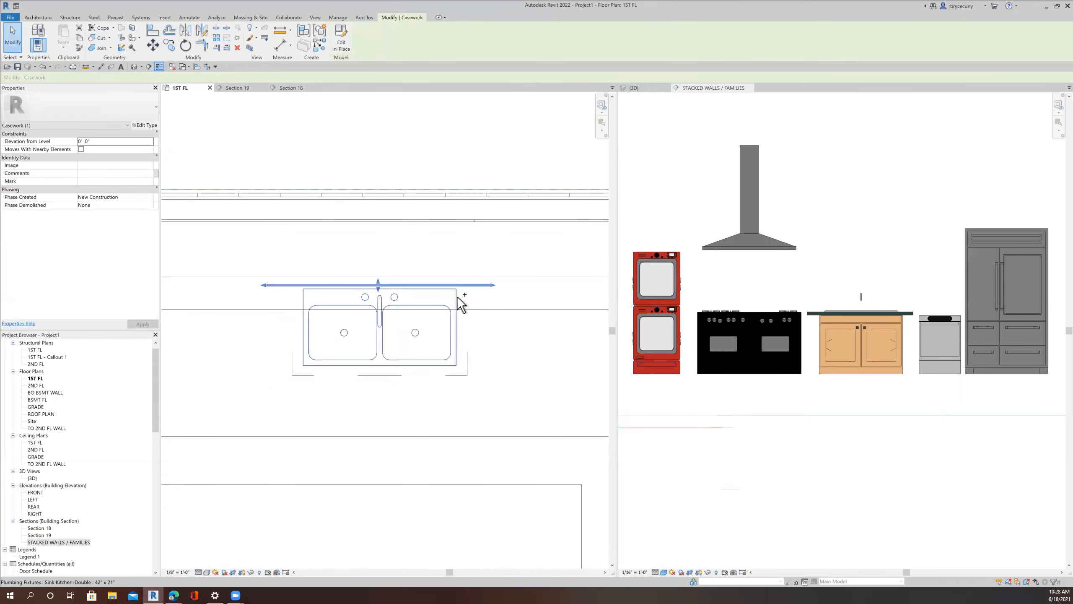
left_click(467, 369, "ctrl")
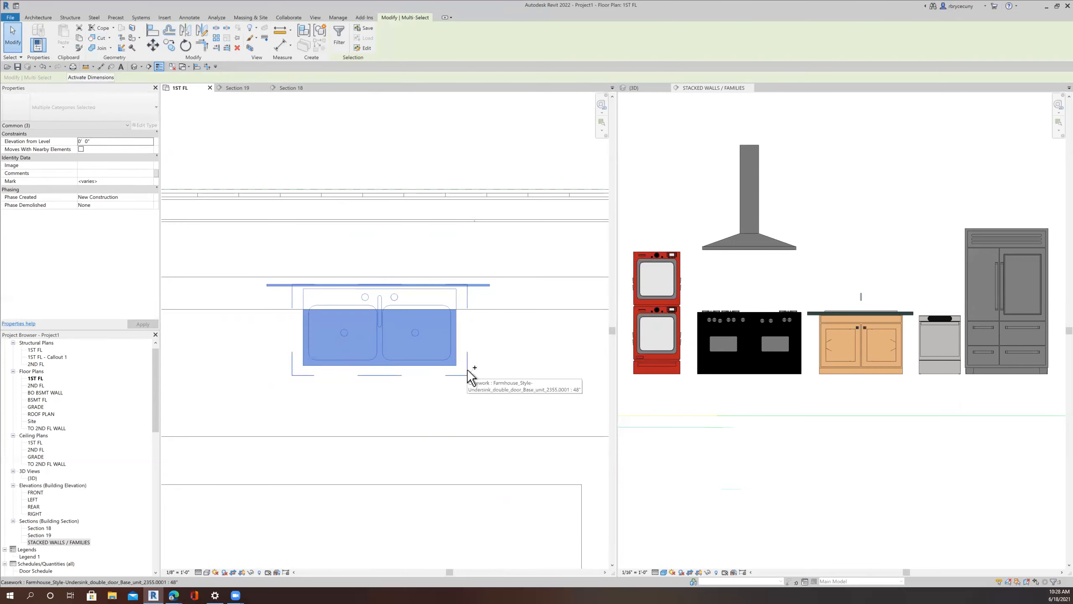
left_click(153, 44)
left_click(475, 285)
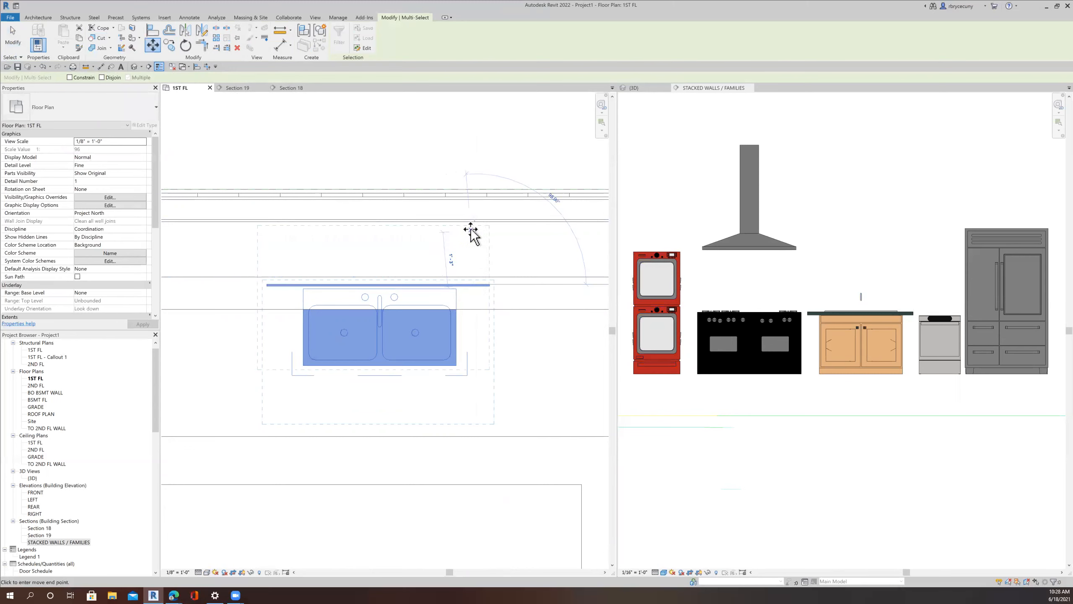
left_click(472, 229)
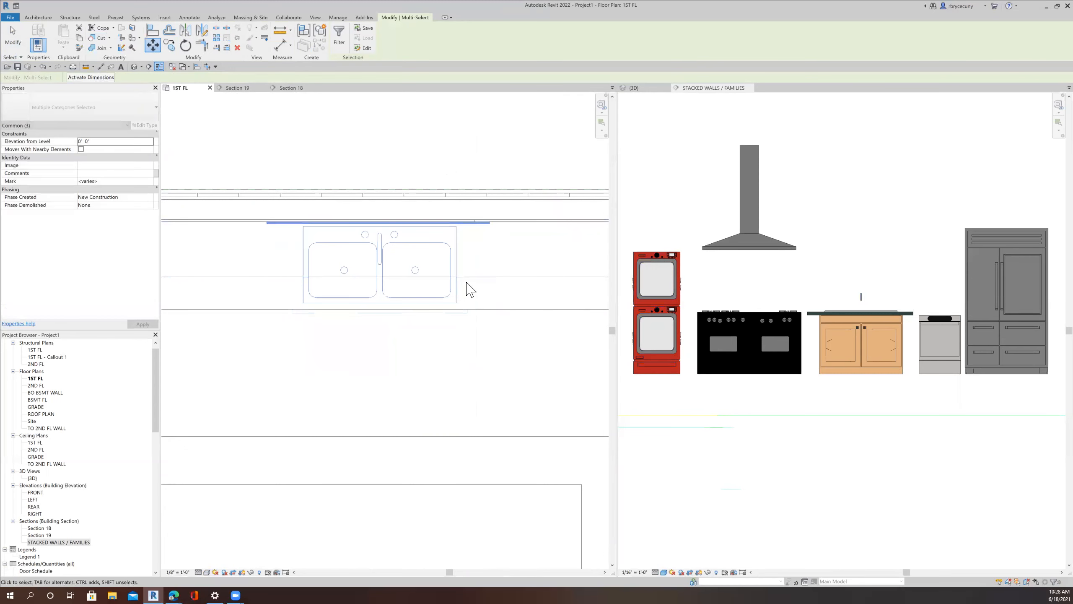
Step: Examine the placed sink and base cabinet in the 3D view and their position along the counter in the 1ST FL plan
scroll(470, 289, "down", 3)
left_click(637, 84)
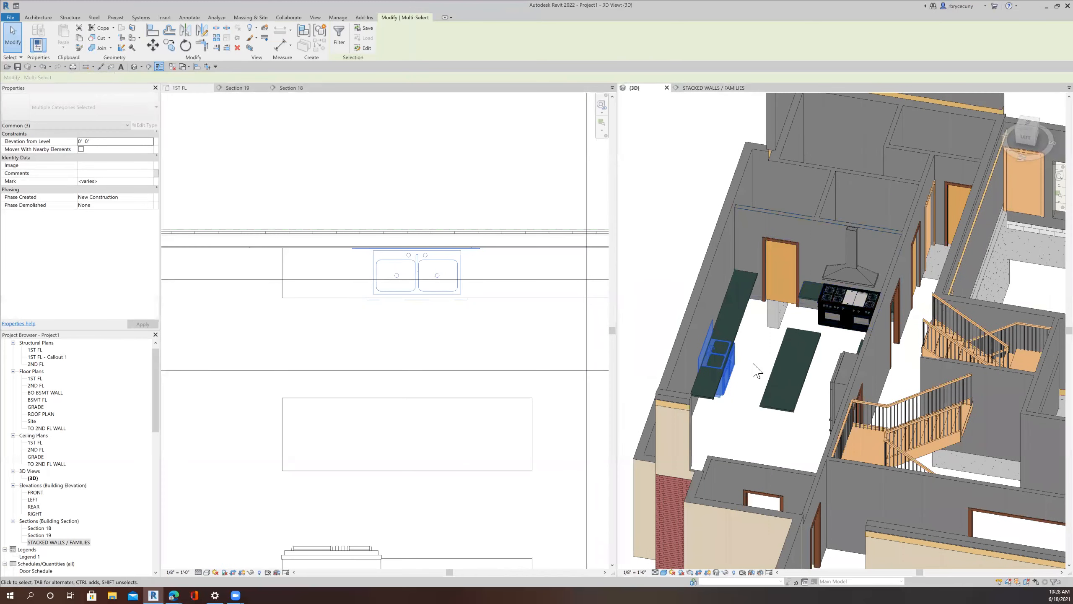
middle_click_drag(757, 389, 692, 360, "shift")
scroll(432, 338, "down", 2)
middle_click_drag(306, 347, 191, 350)
middle_click_drag(367, 349, 371, 330)
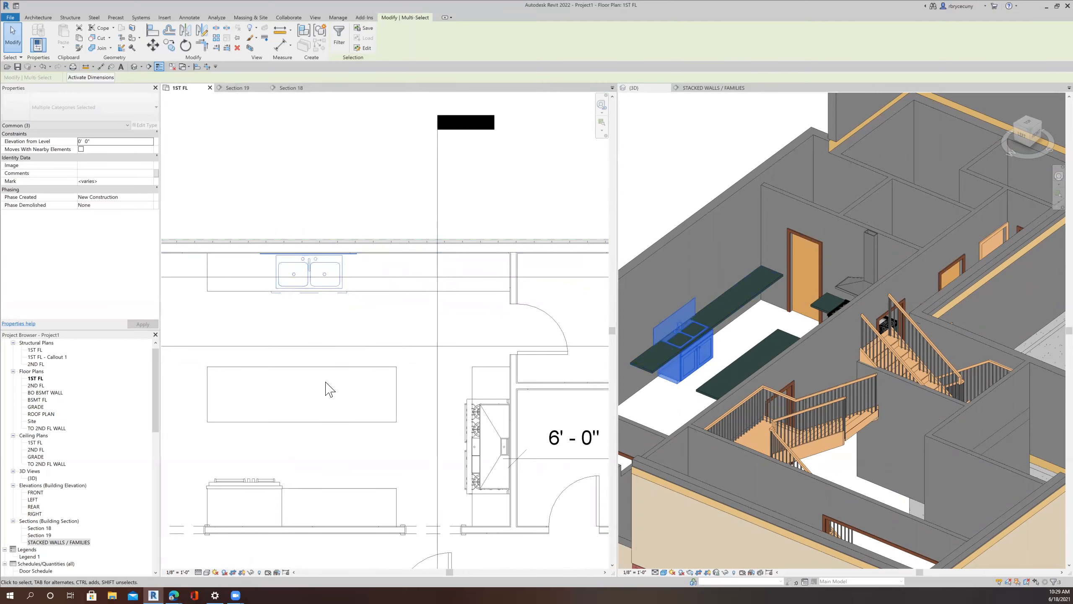
middle_click_drag(304, 394, 345, 394)
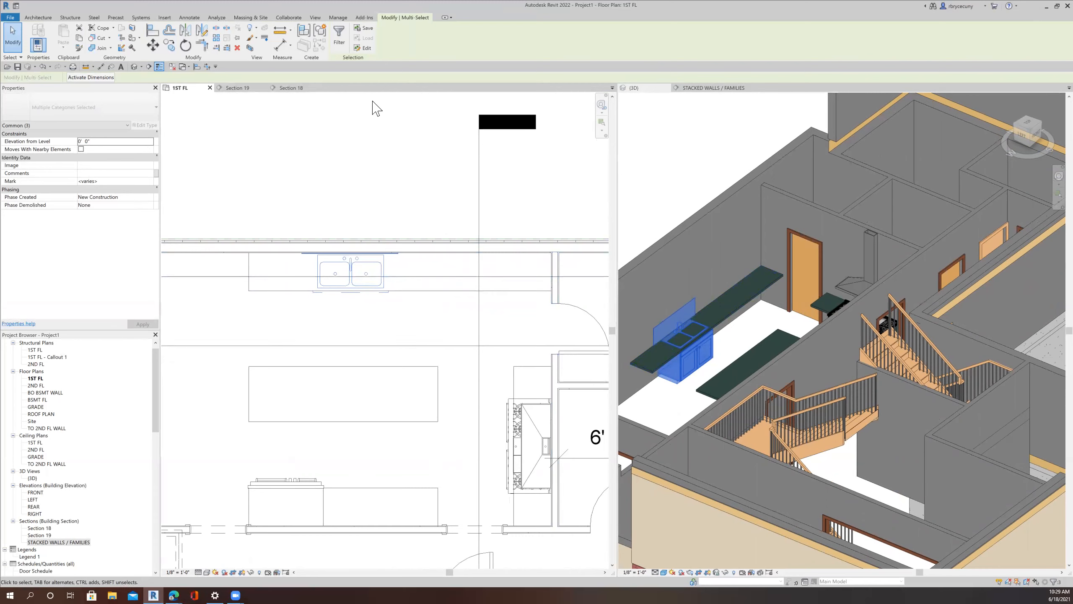
left_click(26, 16)
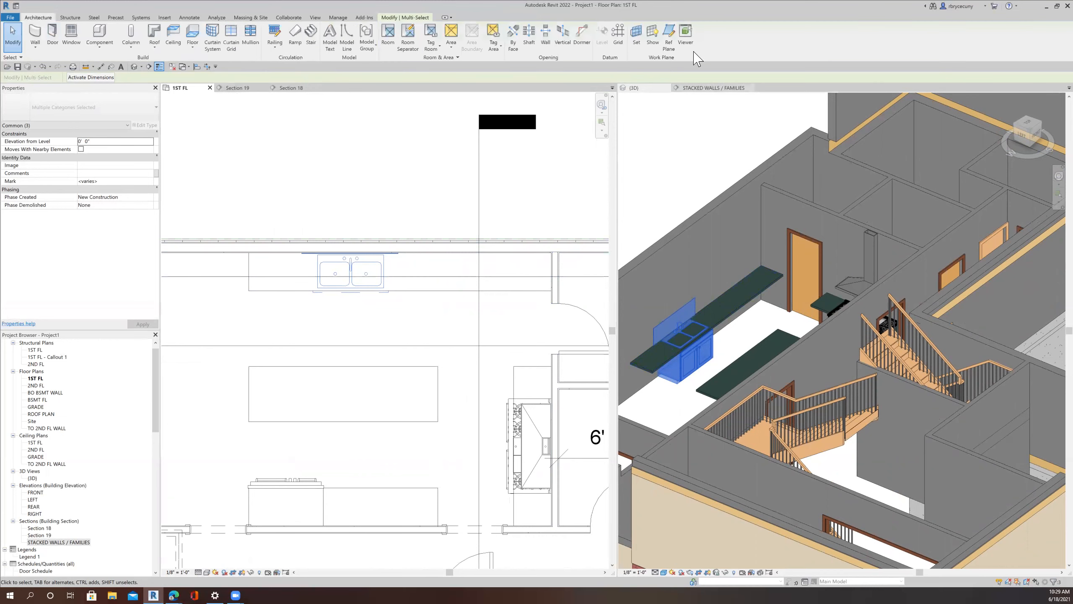
Step: Draw a vertical reference plane from the midpoint of the kitchen island's upper edge up past the exterior wall
left_click(669, 34)
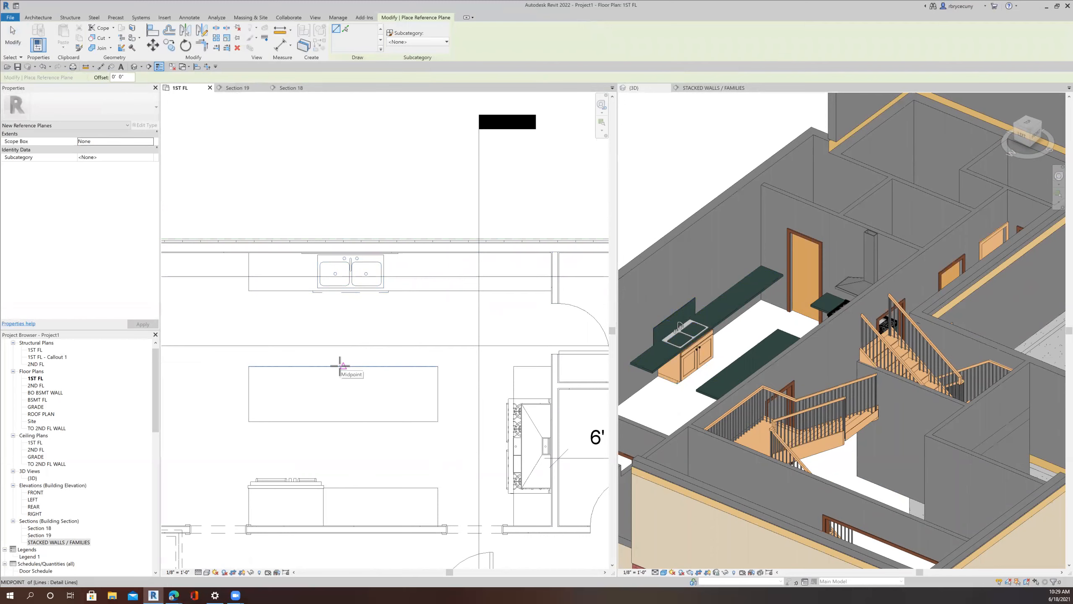
left_click(340, 365)
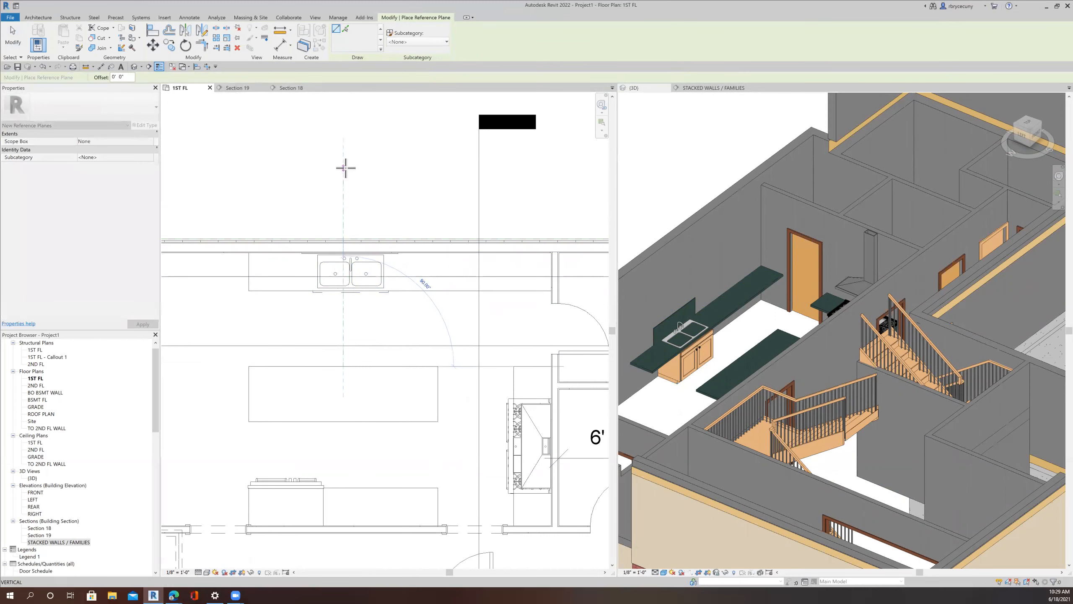
left_click(344, 168)
key("Escape")
key("Escape")
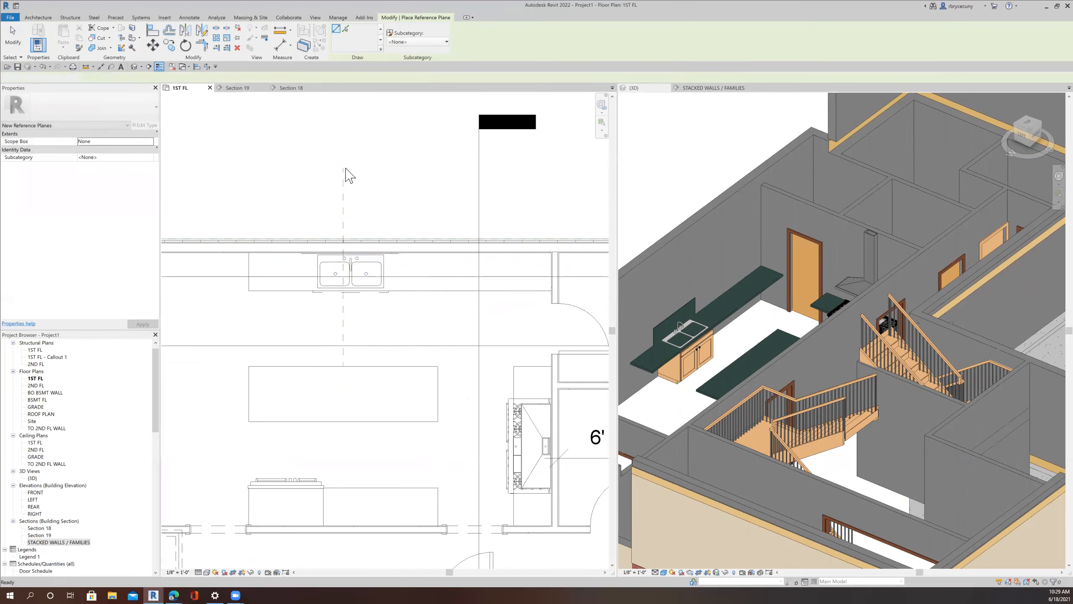
Step: Move the sink, base cabinet and thin casework together so the faucet's midpoint aligns with the island's centre reference plane
scroll(347, 173, "up", 1)
middle_click_drag(351, 175, 327, 158)
left_click_drag(241, 321, 413, 206)
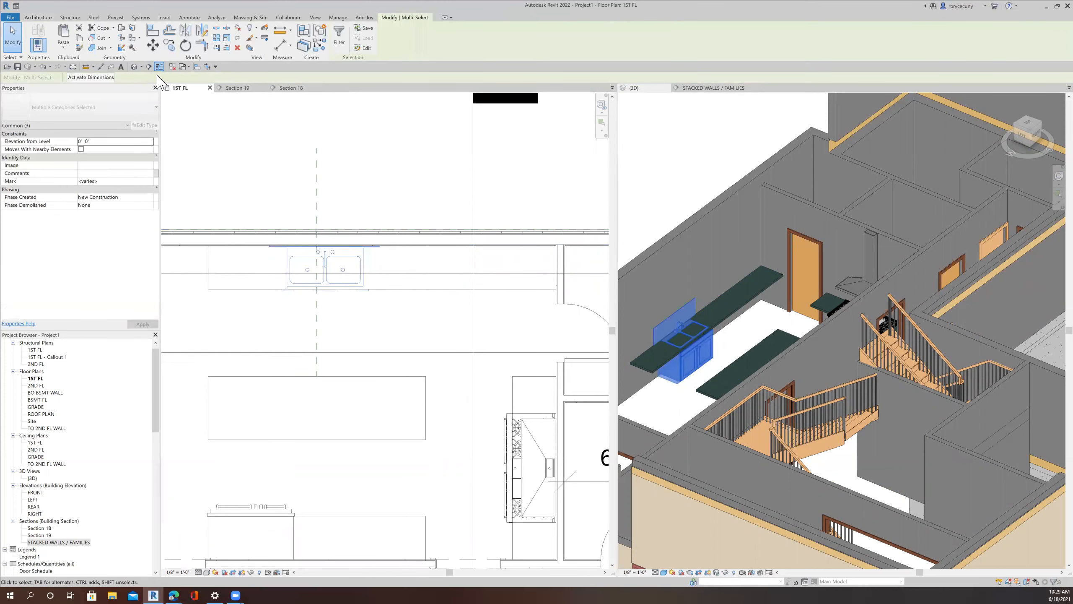
left_click(153, 45)
scroll(338, 268, "up", 5)
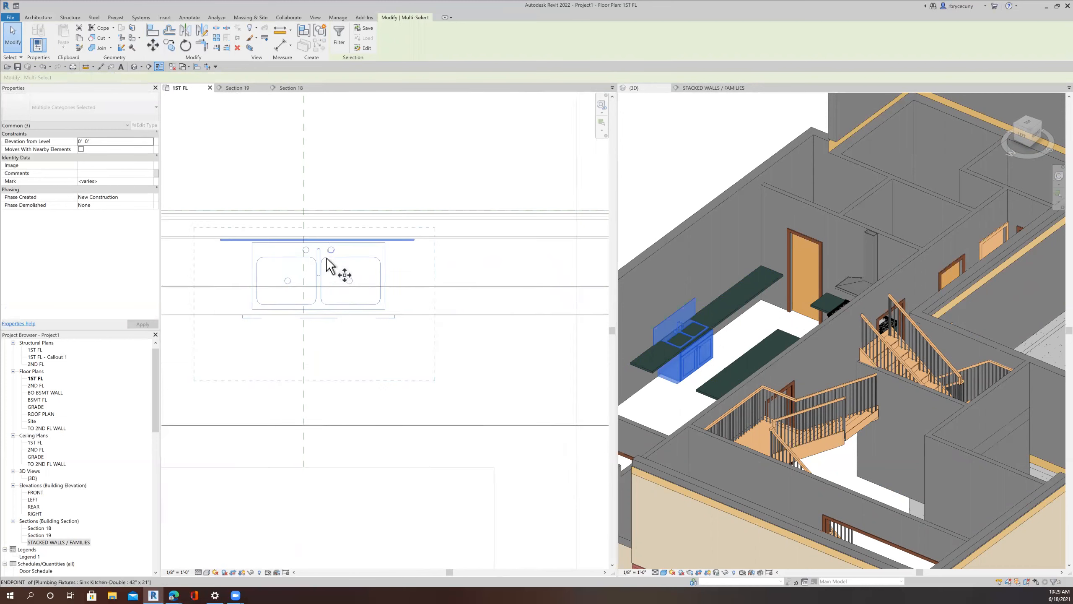
left_click(301, 249)
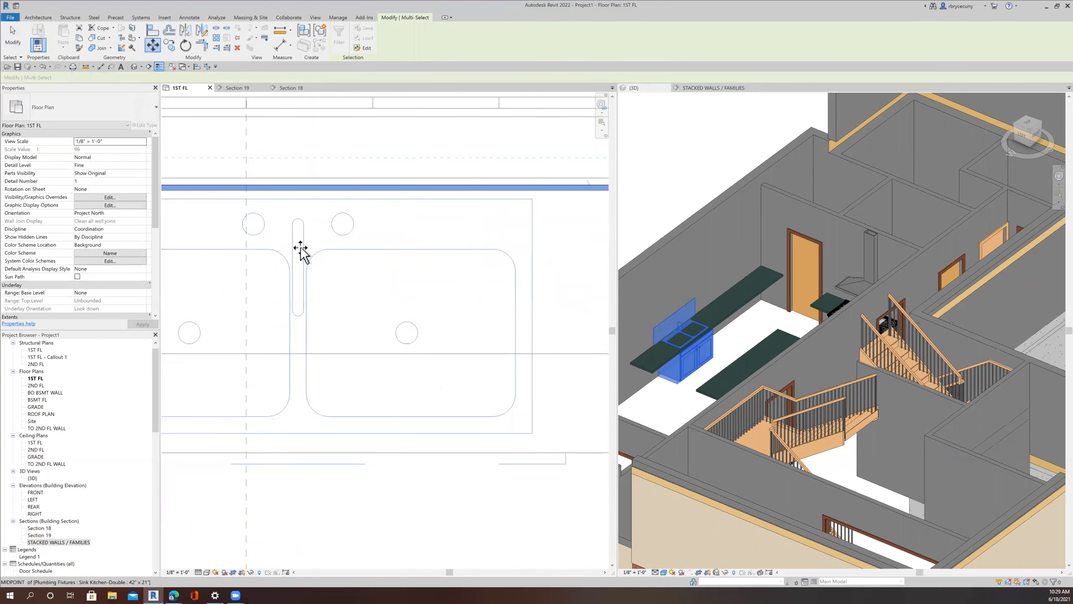
left_click(248, 249)
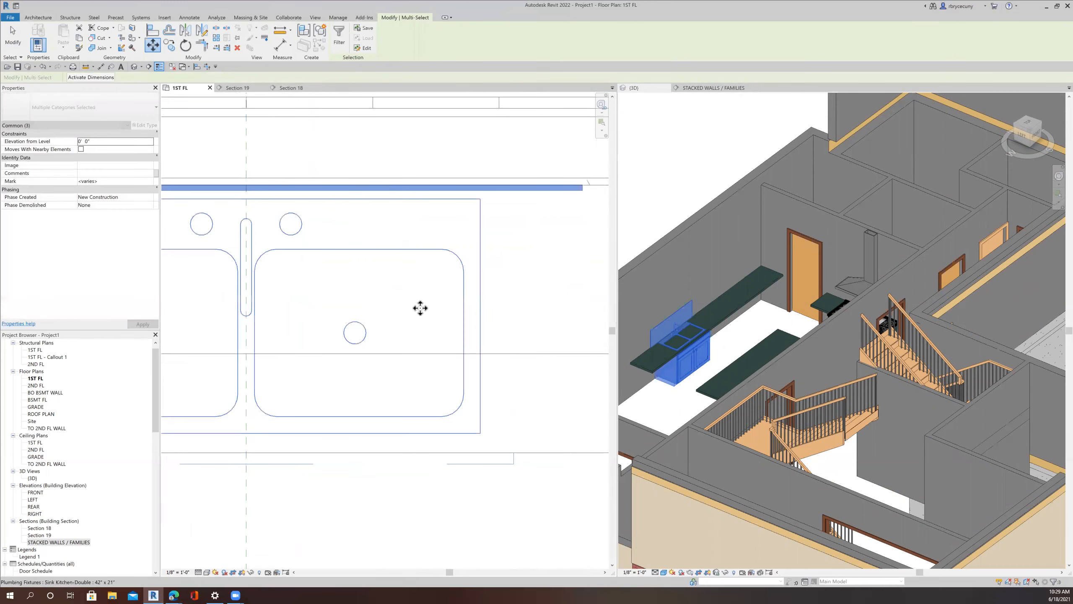
Step: Examine the sink and base cabinet's position relative to the island in the 1ST FL plan and the 3D view
scroll(410, 320, "down", 1)
scroll(409, 319, "down", 6)
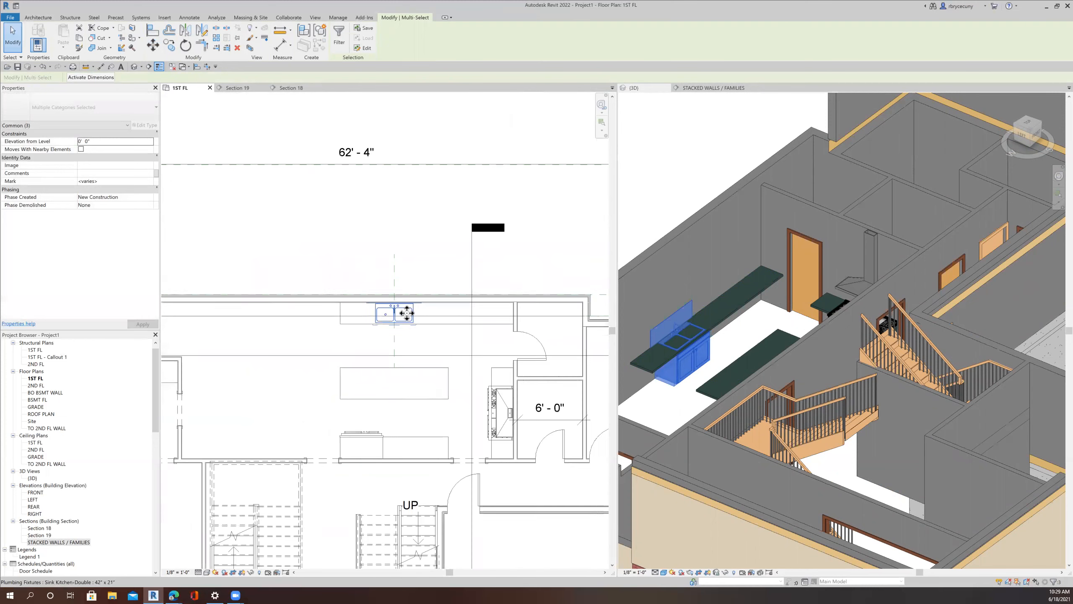
middle_click_drag(410, 389, 341, 375)
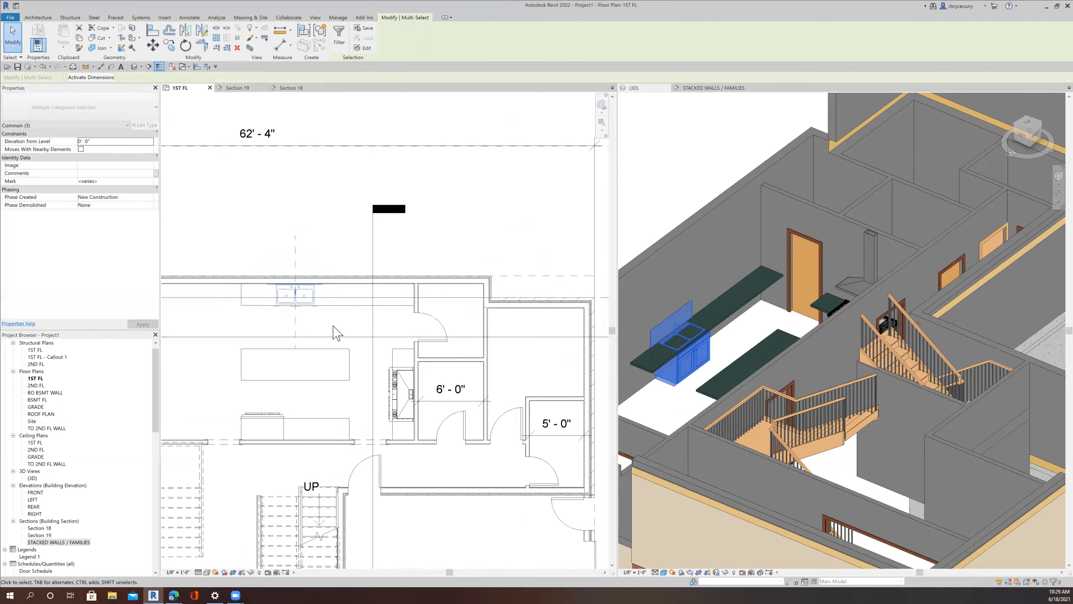
scroll(697, 359, "down", 5)
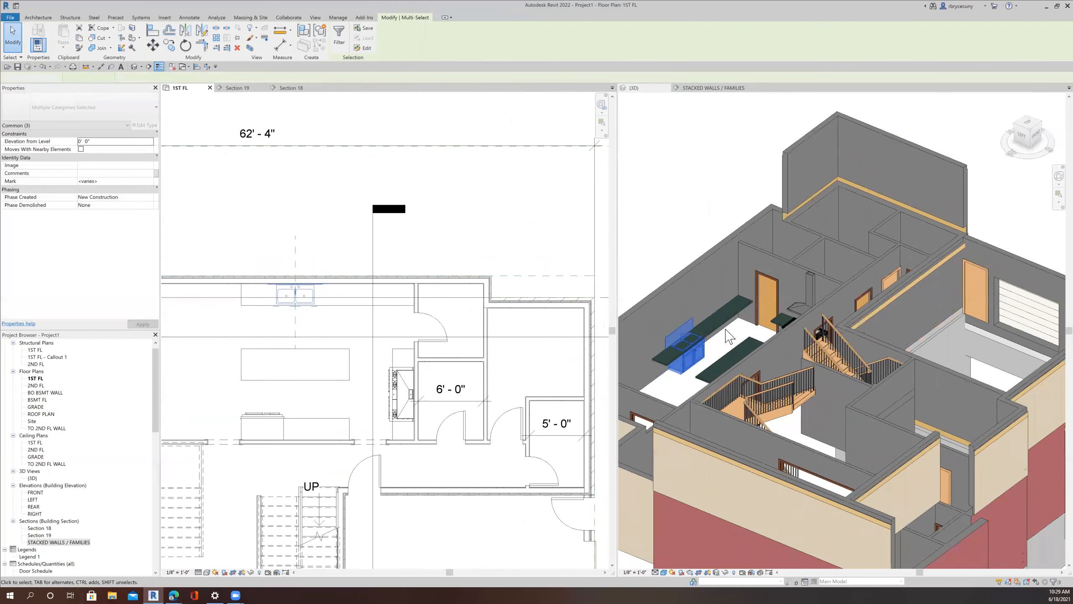
scroll(725, 338, "up", 6)
middle_click_drag(725, 338, 825, 319)
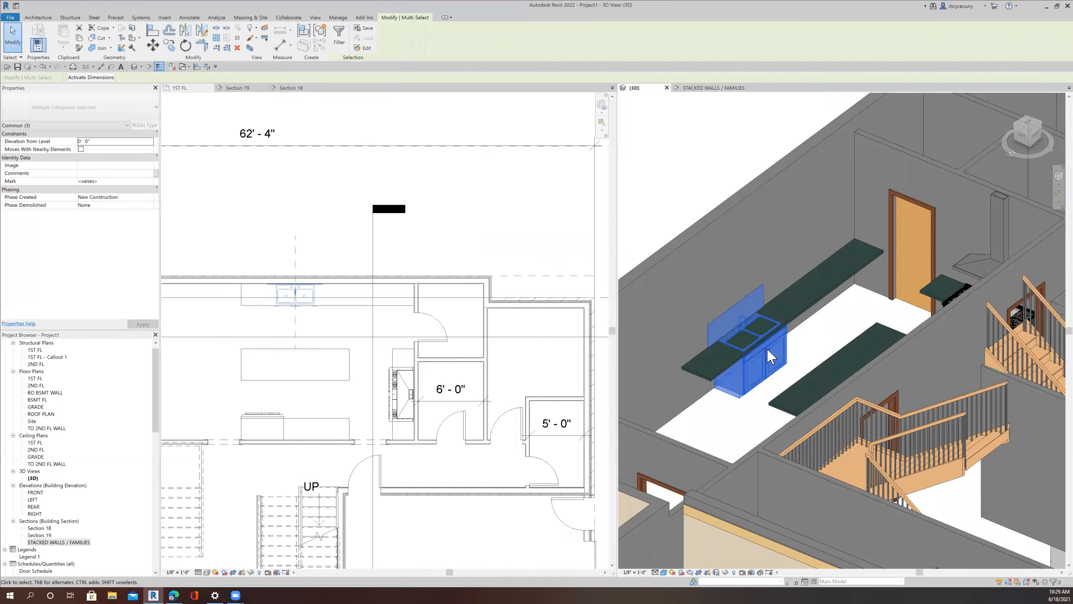
middle_click_drag(750, 343, 727, 317)
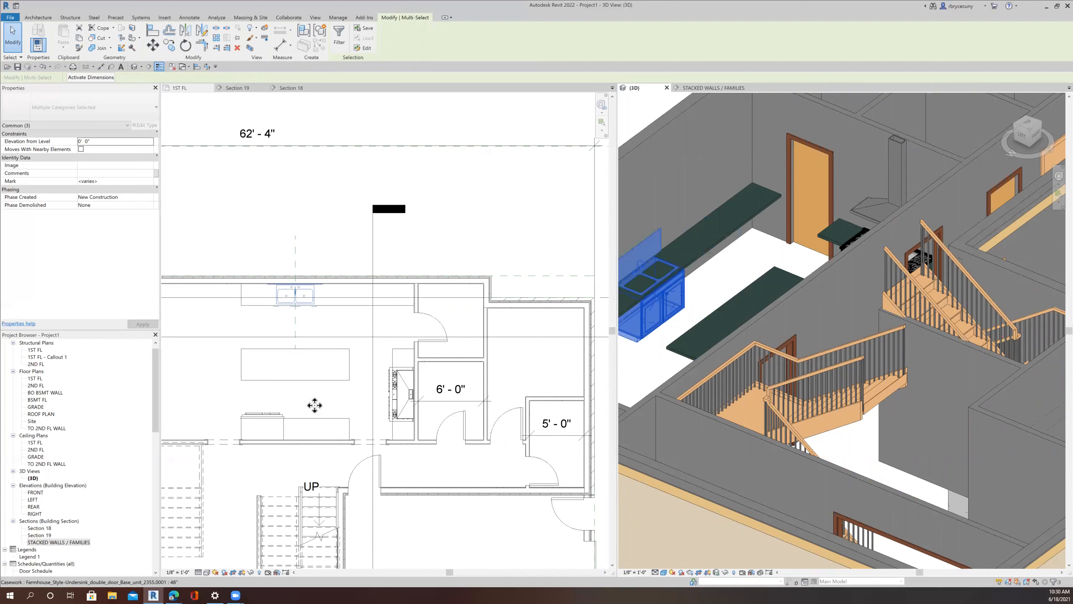
Step: Select the Hobart dishwasher in the STACKED WALLS / FAMILIES section and locate it on the families wall in the 1ST FL plan
left_click(702, 89)
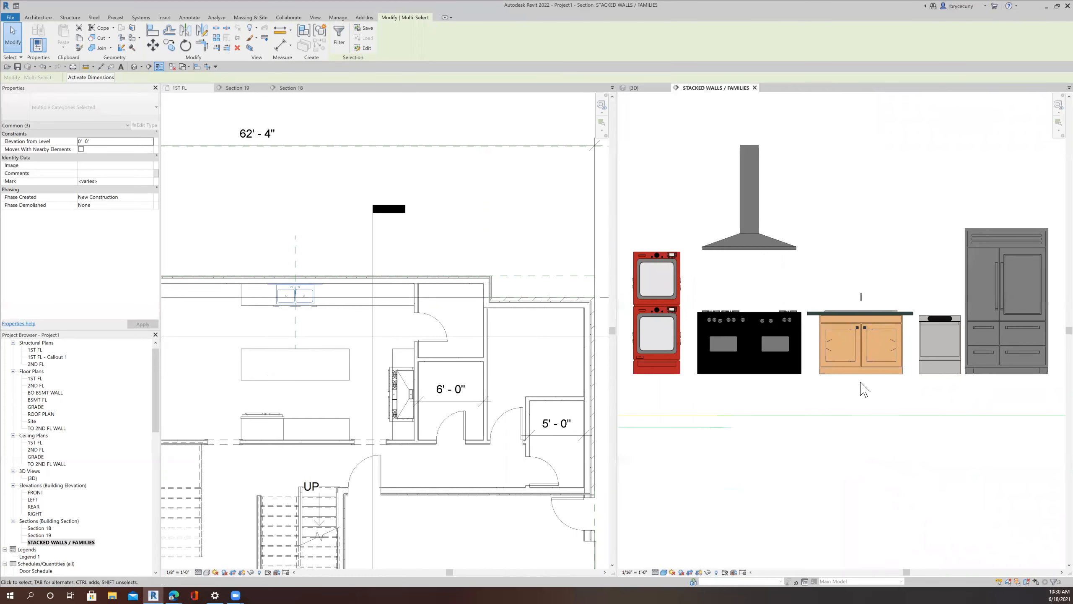
scroll(864, 388, "down", 1)
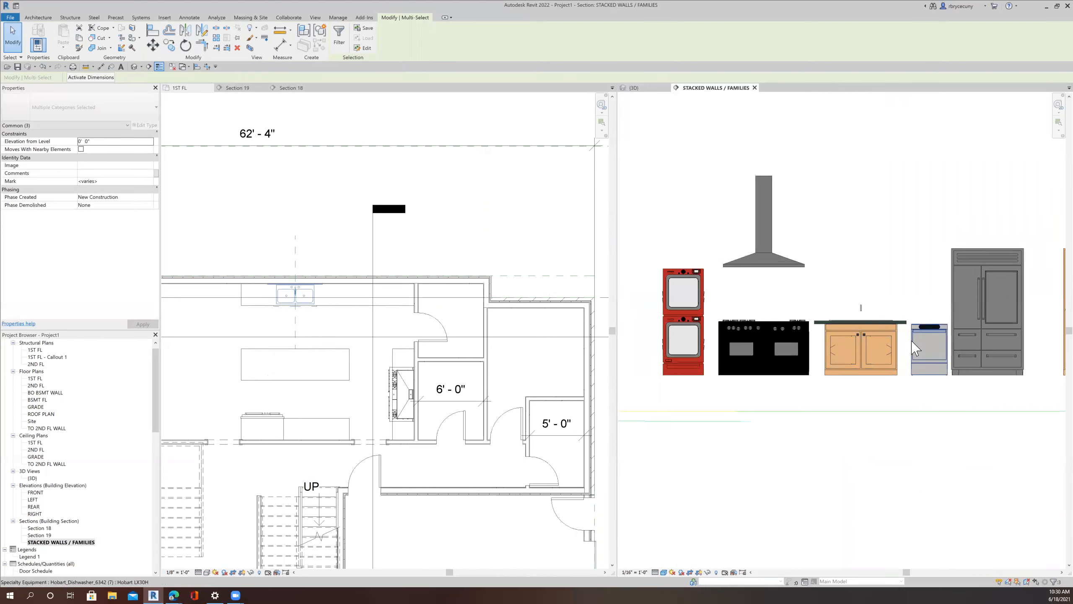
left_click(913, 348)
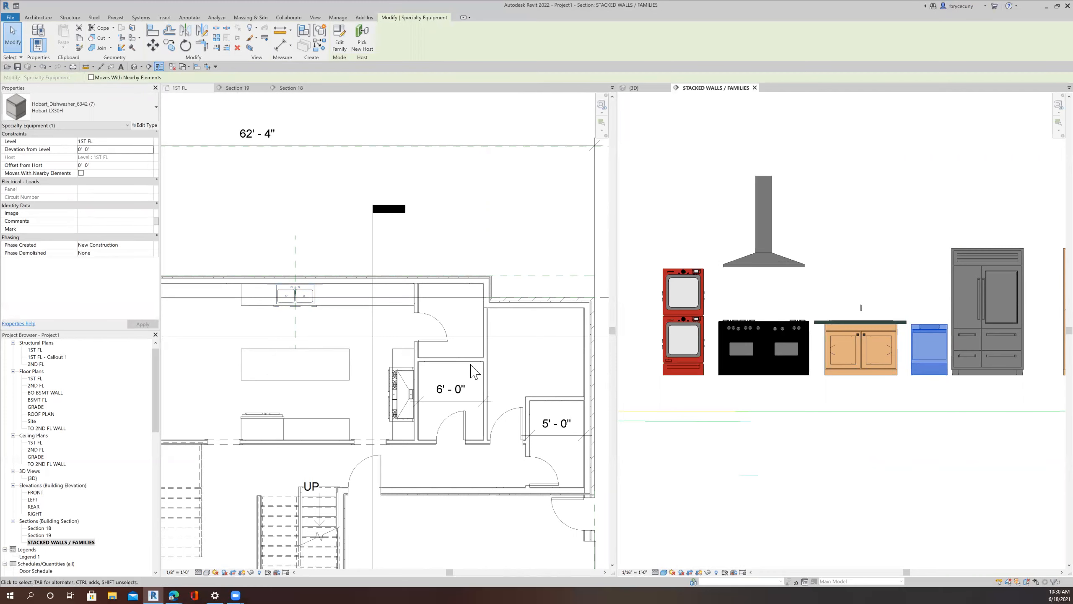
scroll(475, 371, "down", 8)
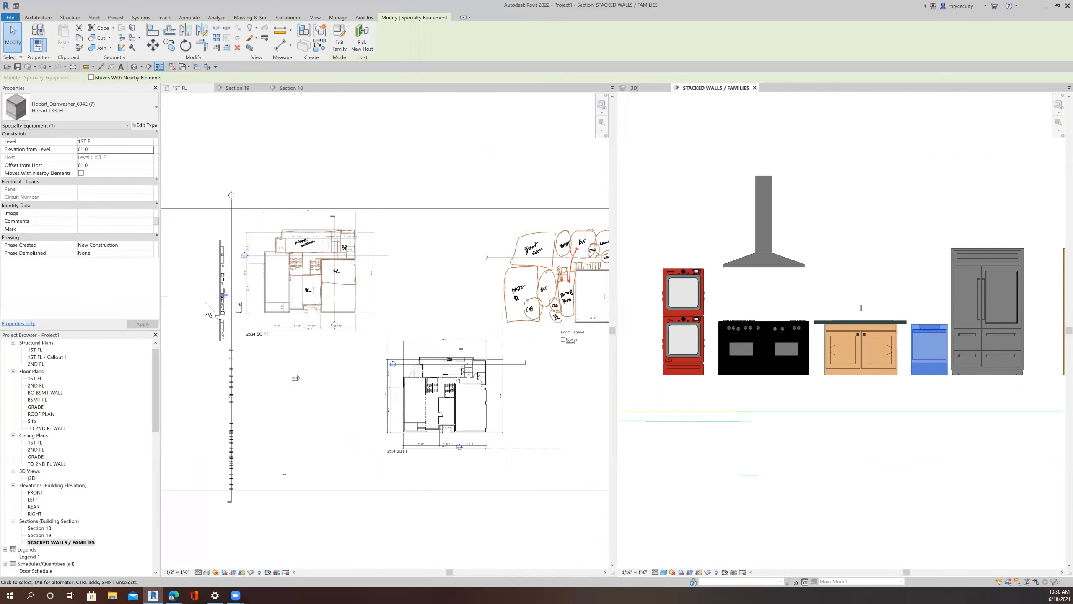
scroll(206, 308, "up", 6)
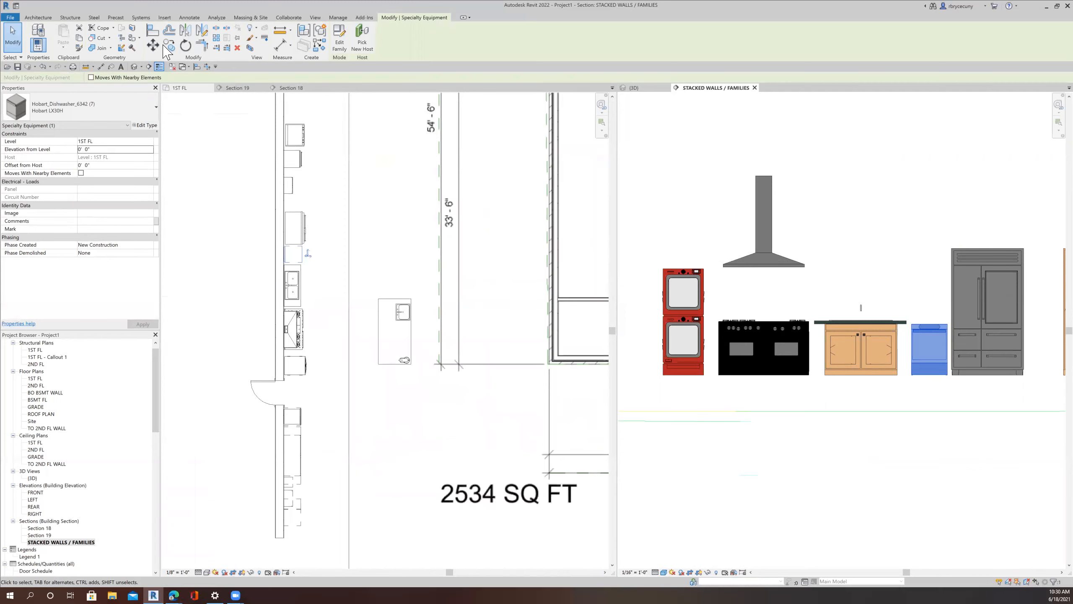
Step: Copy the Hobart dishwasher from the families wall into the 1ST FL kitchen, between the sink counter and the island
left_click(179, 88)
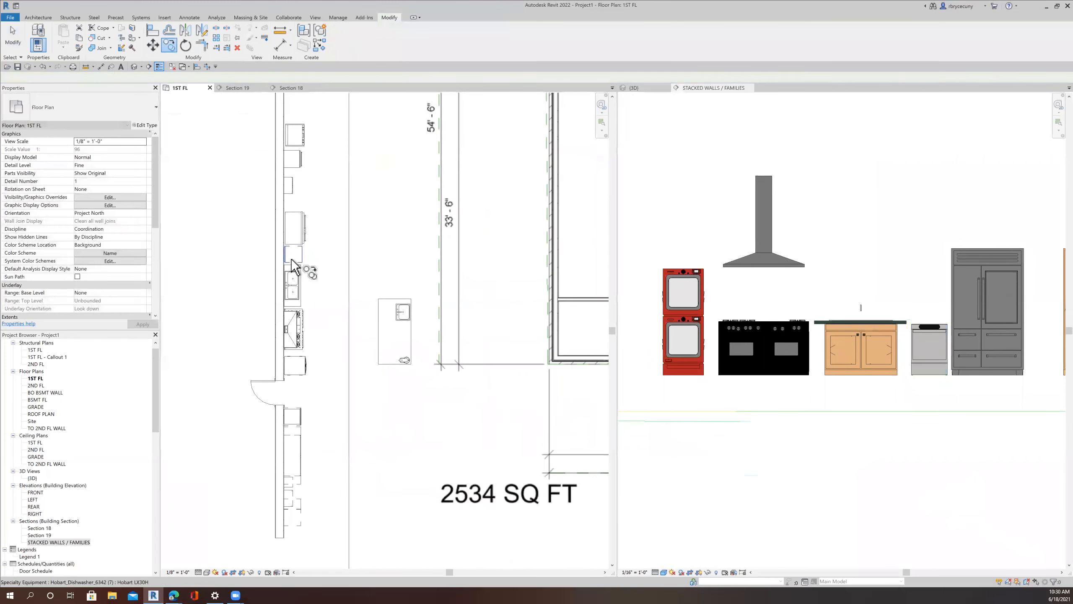
left_click(299, 251)
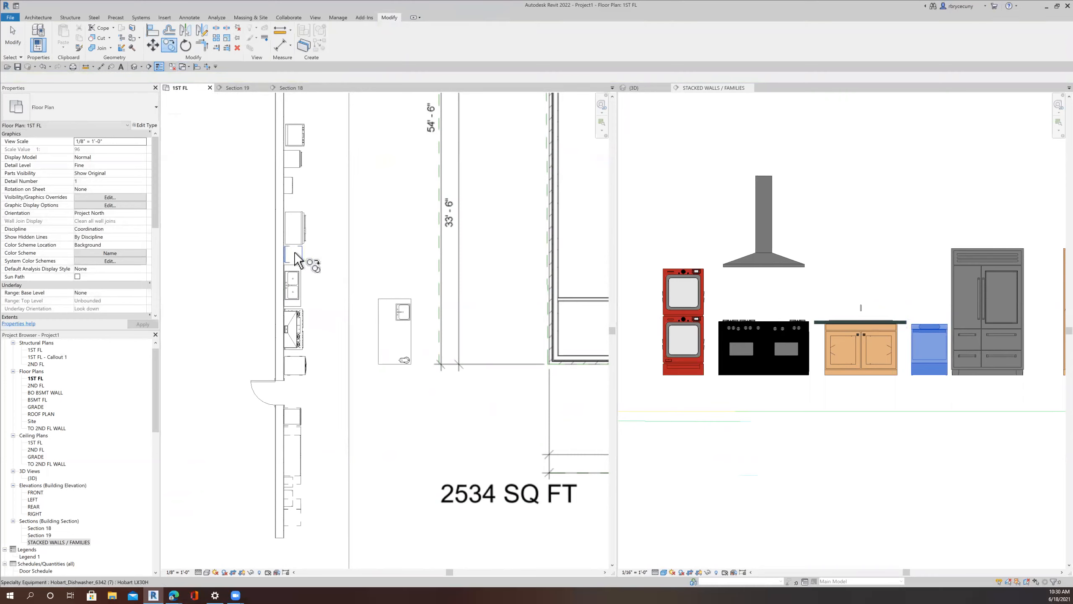
left_click(169, 44)
left_click(294, 252)
key("Return")
left_click(299, 253)
scroll(299, 253, "down", 3)
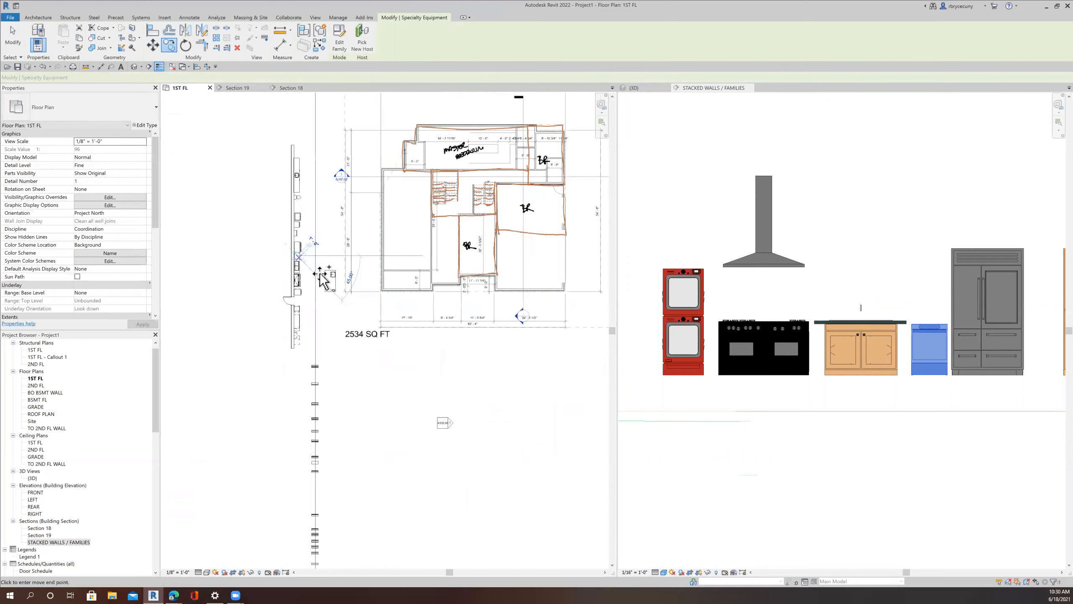
middle_click_drag(468, 409, 276, 321)
scroll(501, 332, "down", 3)
scroll(275, 313, "up", 2)
scroll(276, 296, "up", 5)
left_click(275, 298)
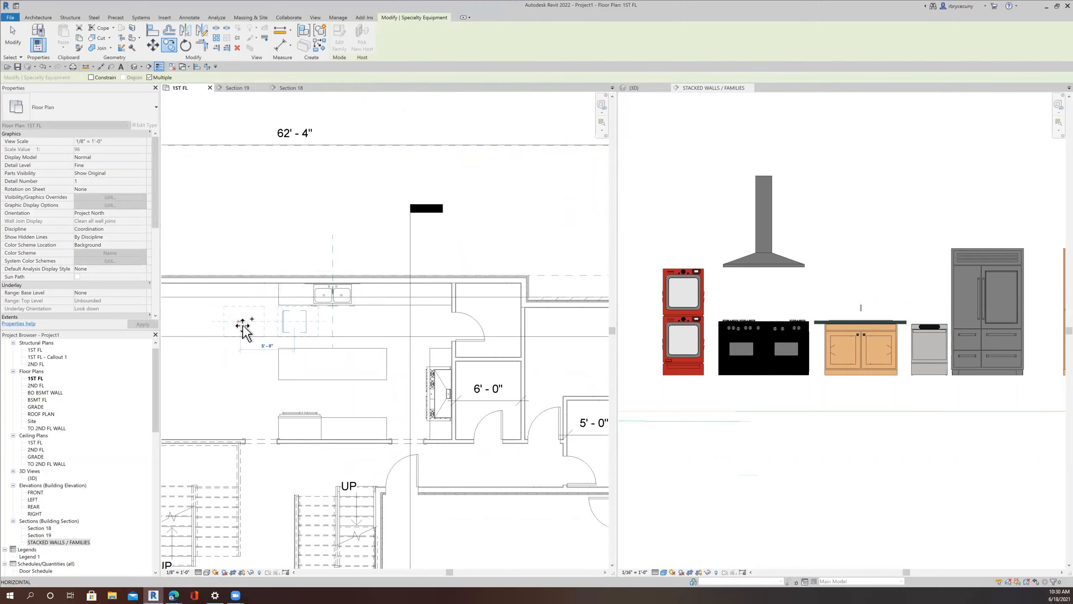
key("Escape")
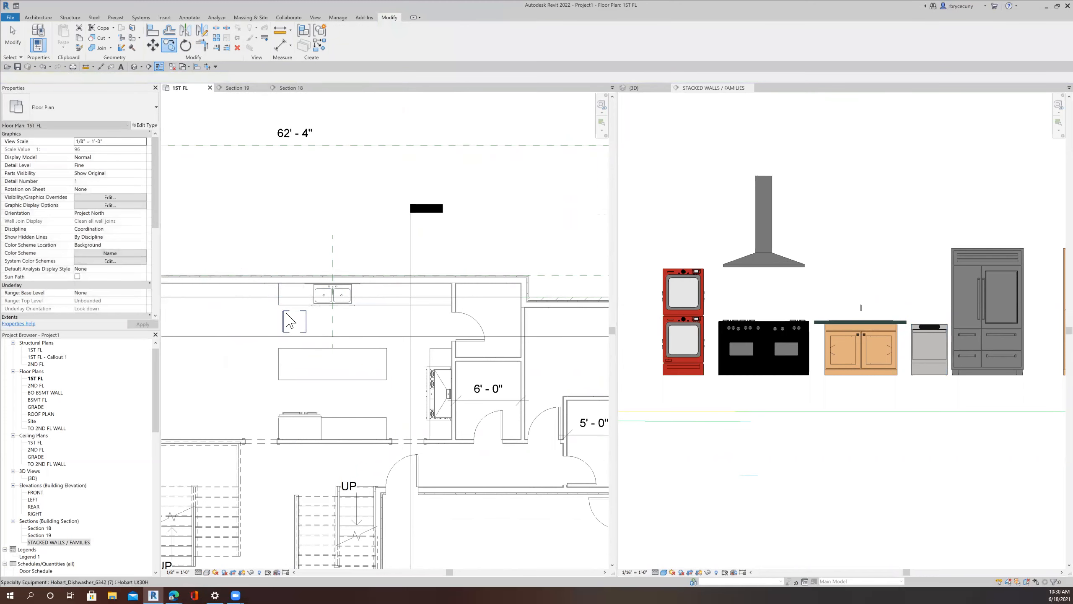
key("Escape")
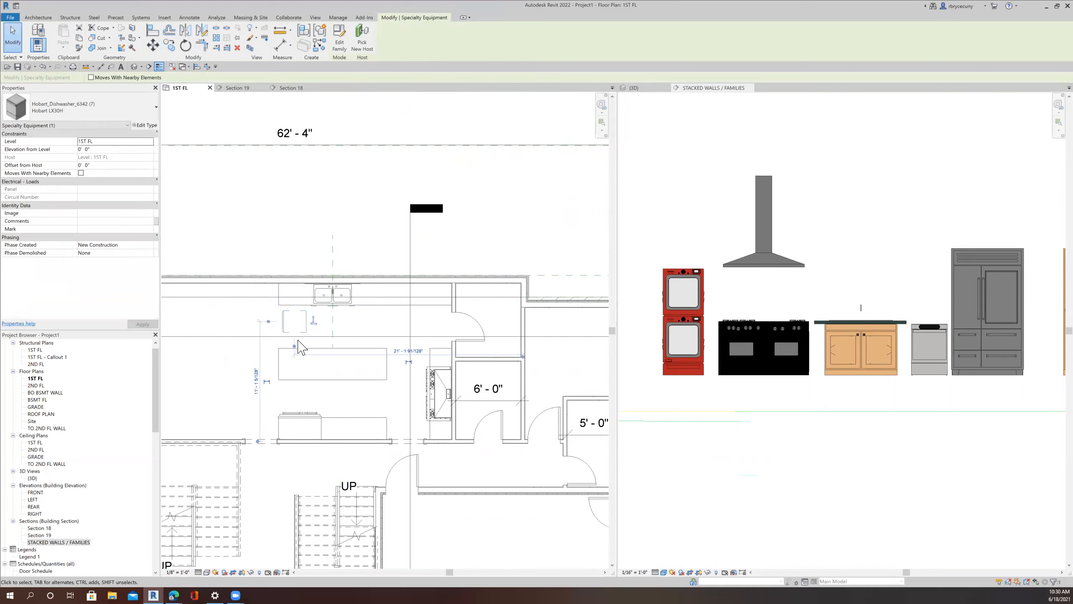
Step: Flip the orientation of the copied dishwasher in the 1ST FL plan
left_click(318, 324)
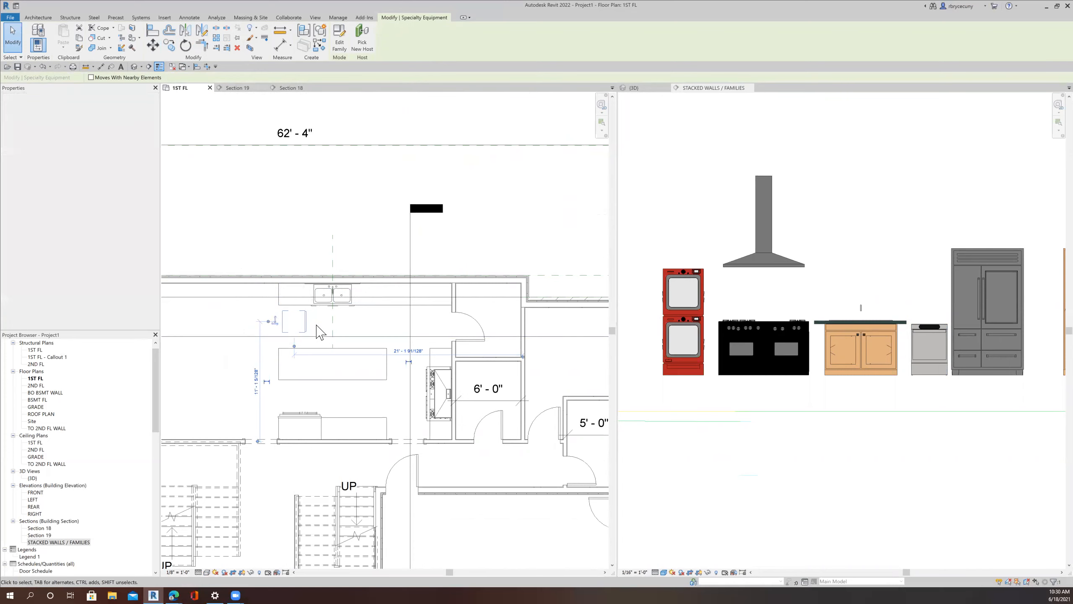
scroll(306, 315, "up", 3)
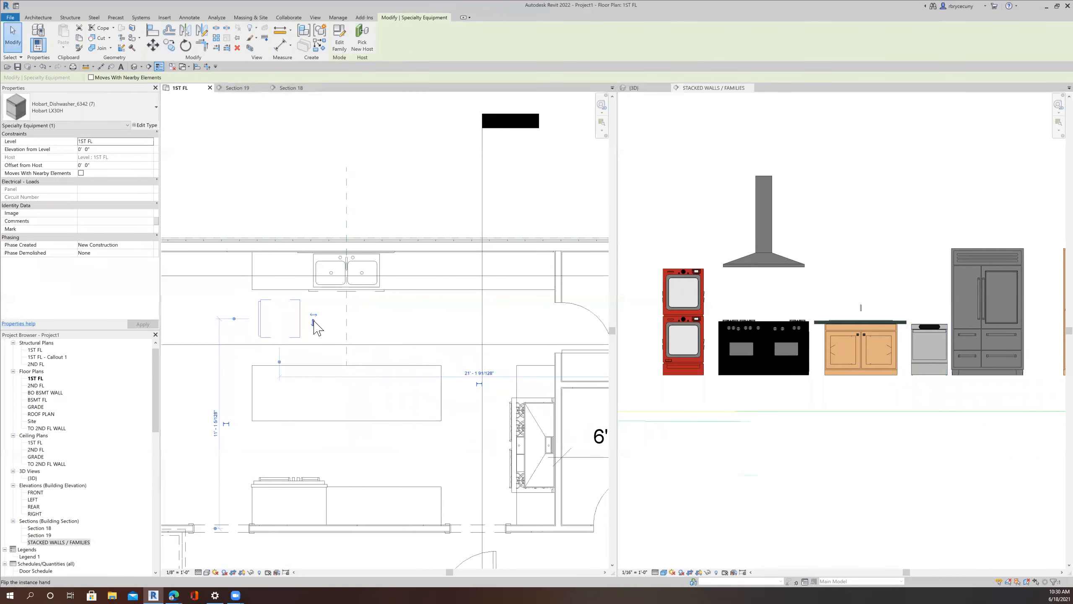
left_click(242, 315)
left_click(261, 319)
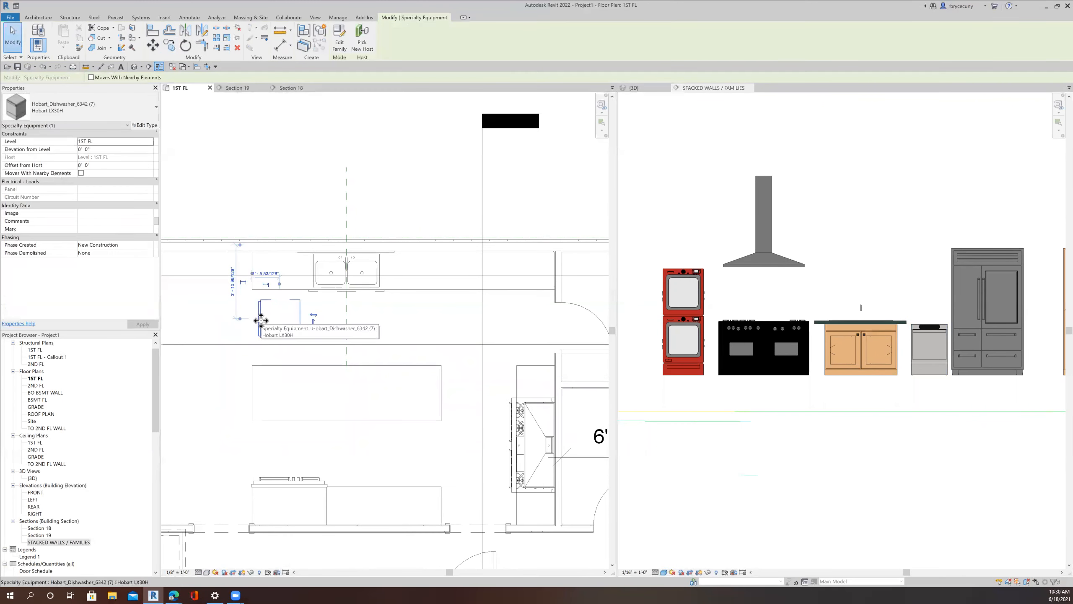
Step: Rotate the copied dishwasher a quarter turn and place it under the exterior-wall counter beside the sink cabinet
left_click(186, 44)
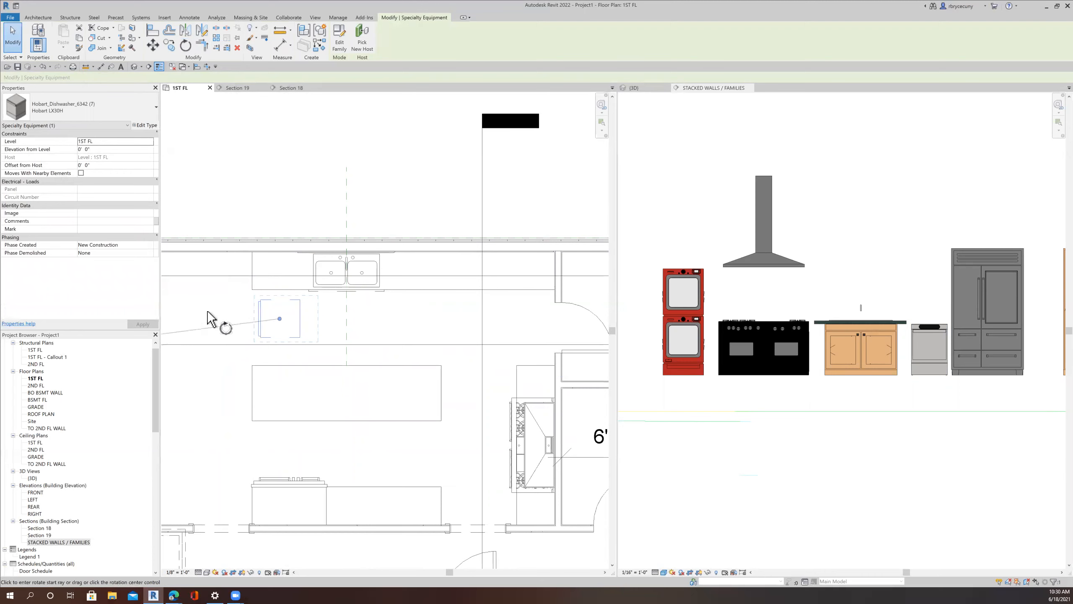
left_click(211, 313)
type("9")
key("Return")
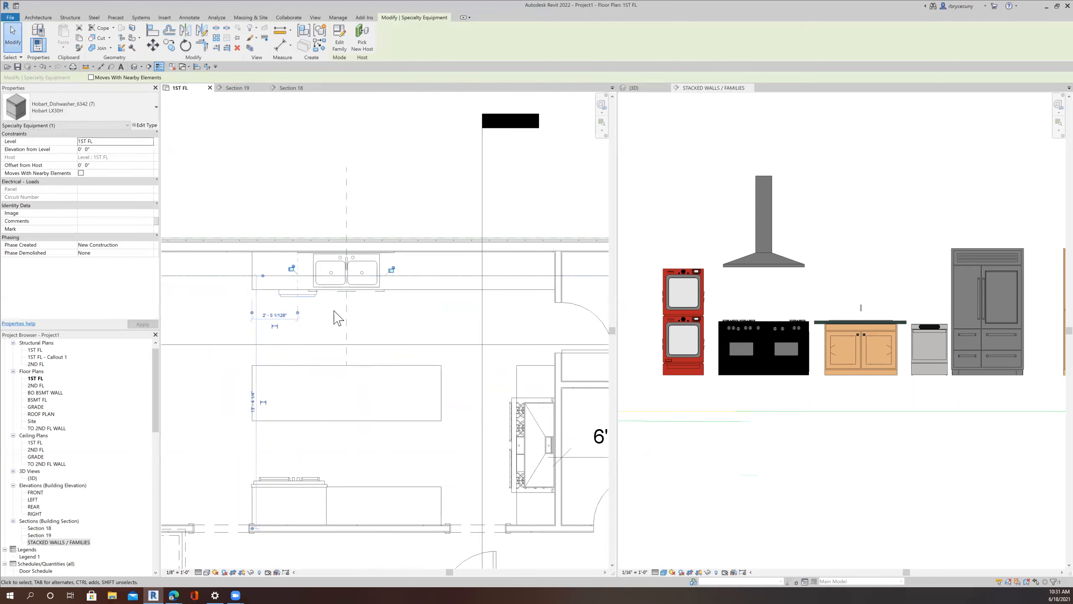
Step: Open the Section 18 view from its section line to show the kitchen's sink wall with the dishwasher
scroll(338, 317, "down", 4)
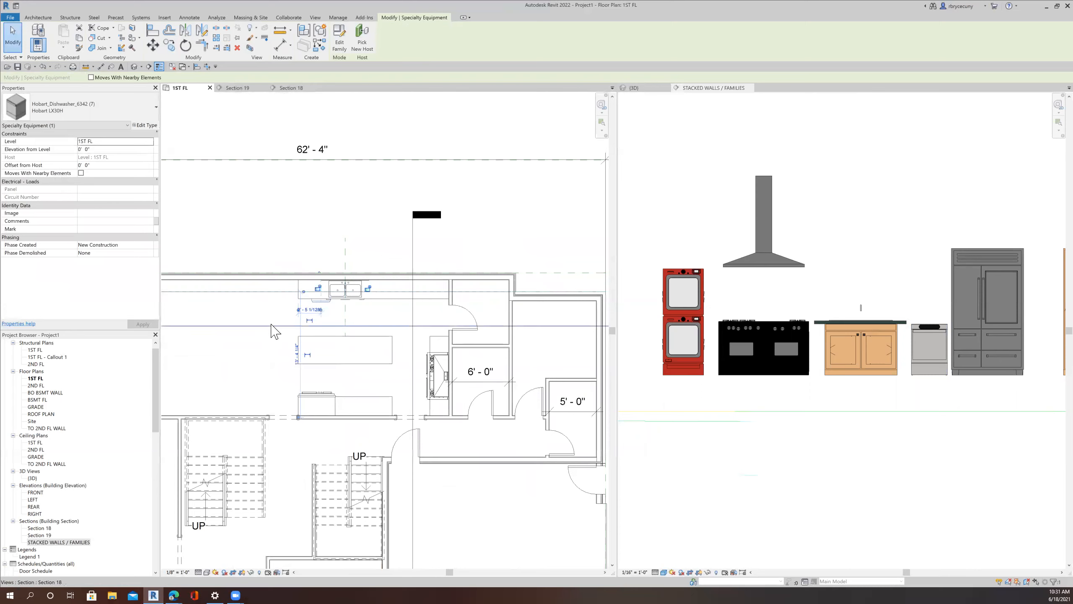
right_click(272, 324)
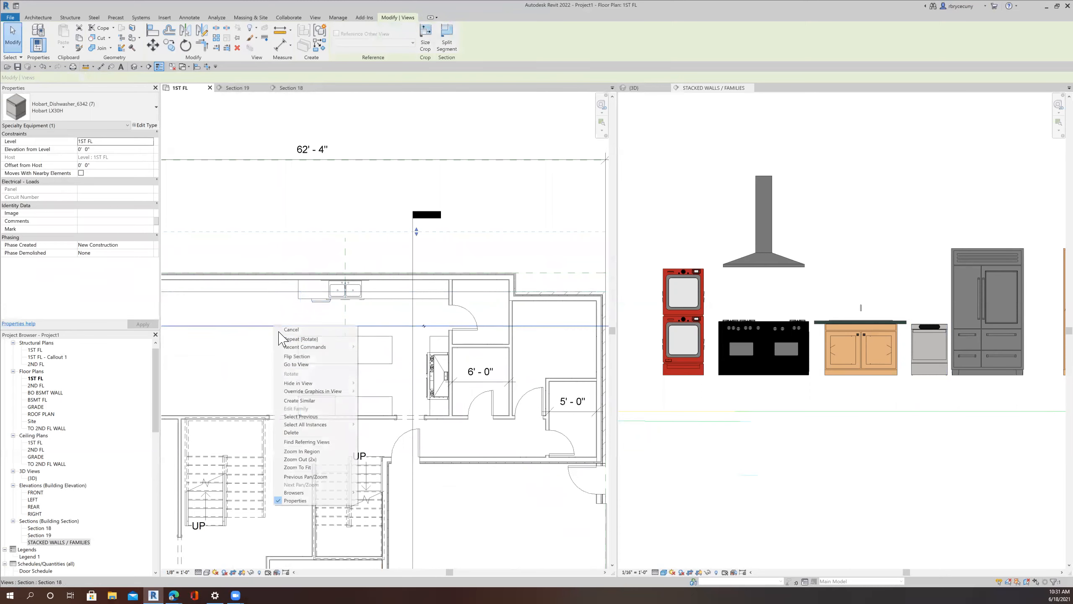
left_click(313, 363)
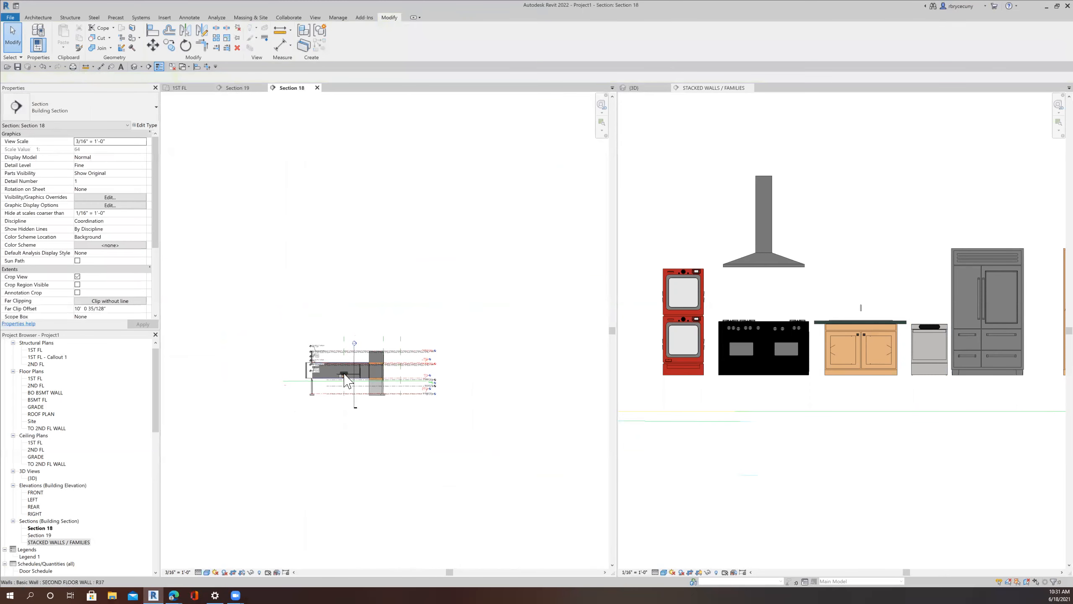
scroll(340, 383, "up", 4)
scroll(342, 380, "up", 4)
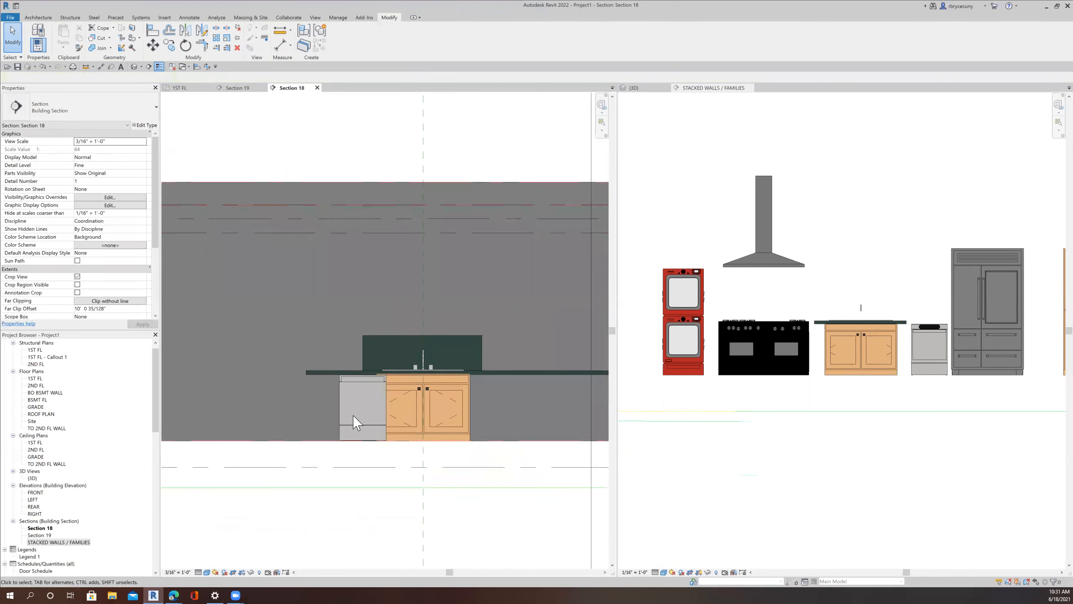
Step: Move the dishwasher horizontally to the opposite side of the sink cabinet in the Section 18 view
left_click(343, 398)
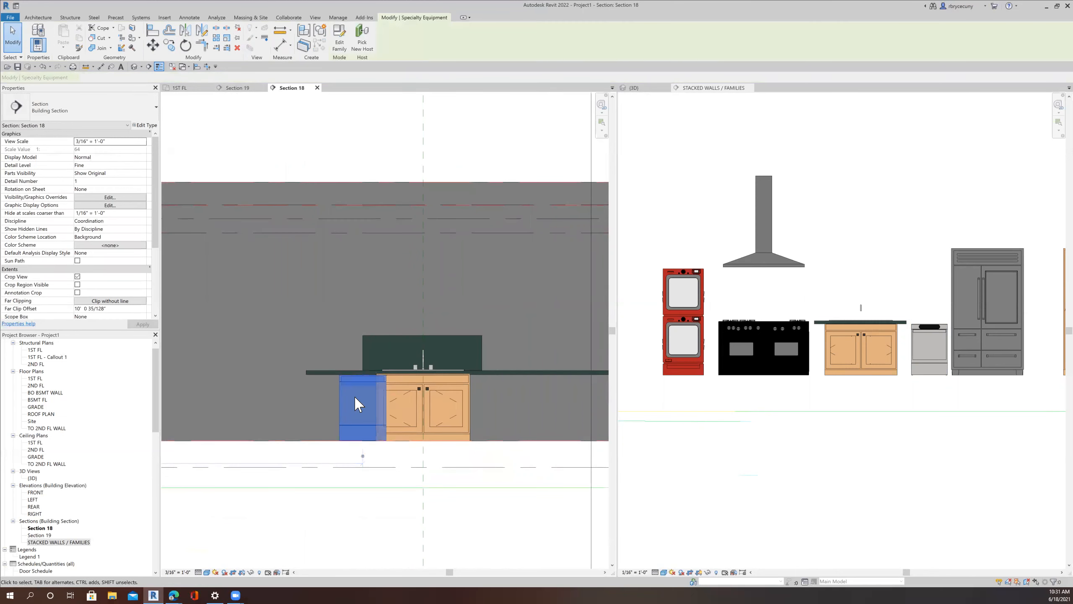
left_click(153, 45)
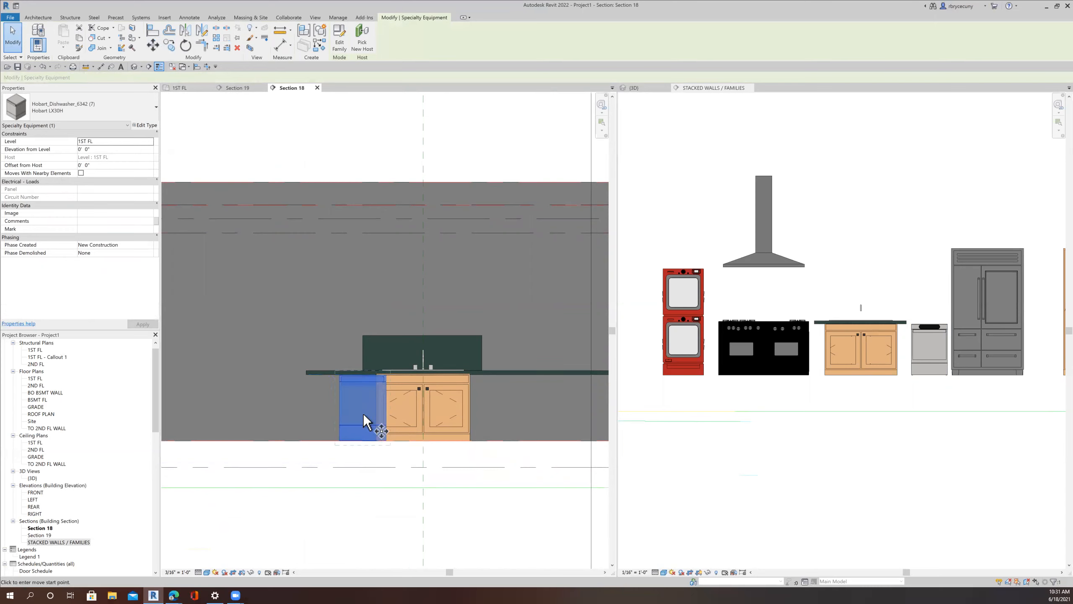
left_click(505, 407)
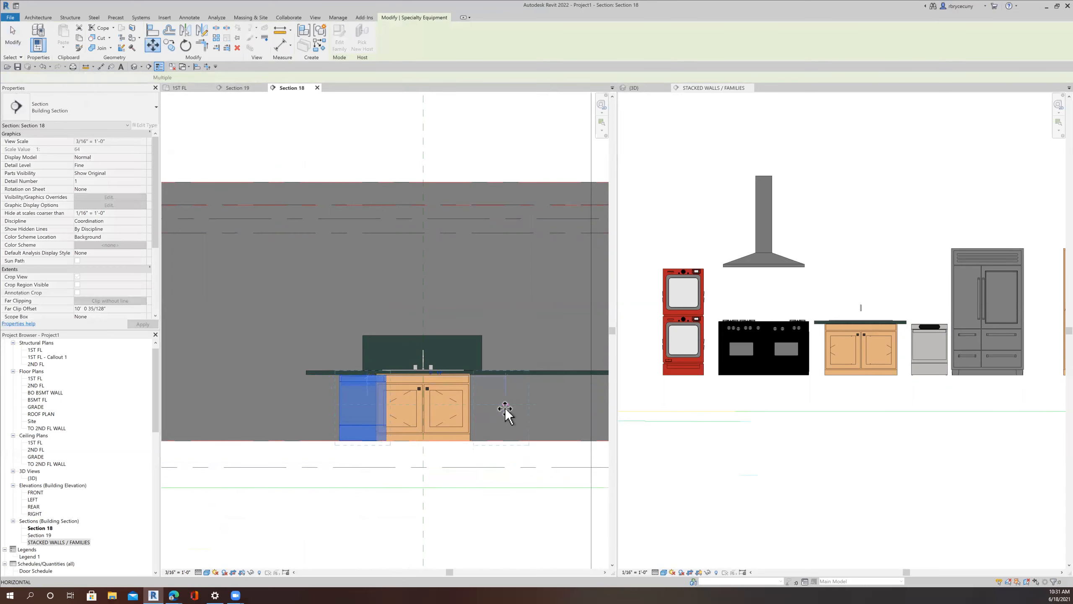
Step: Align the moved dishwasher's near side with the adjacent side of the sink cabinet so they sit flush
middle_click_drag(505, 407, 407, 402)
scroll(386, 384, "up", 5)
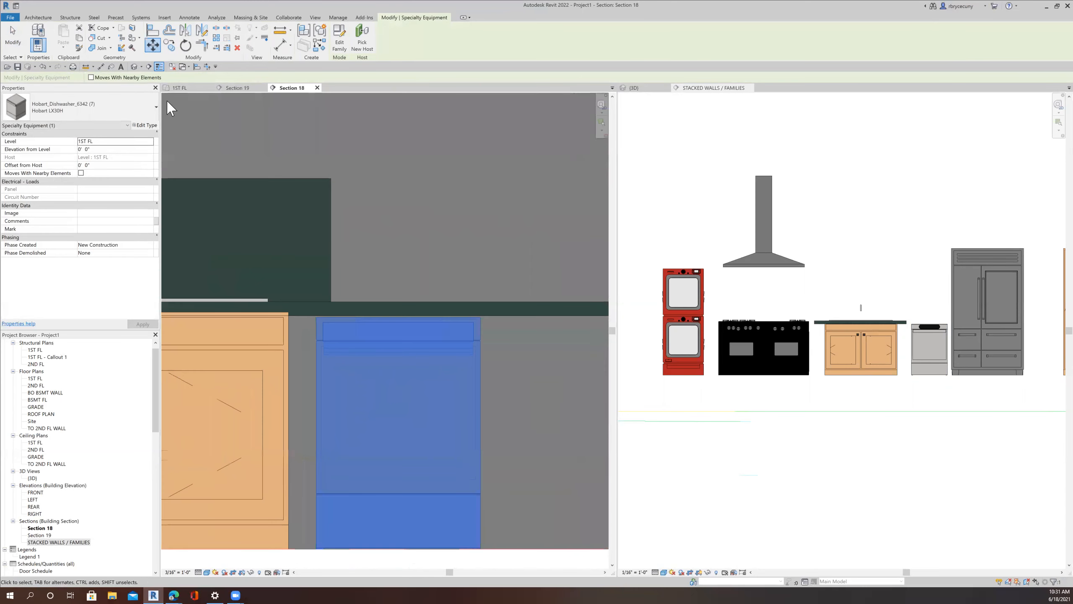
left_click(153, 31)
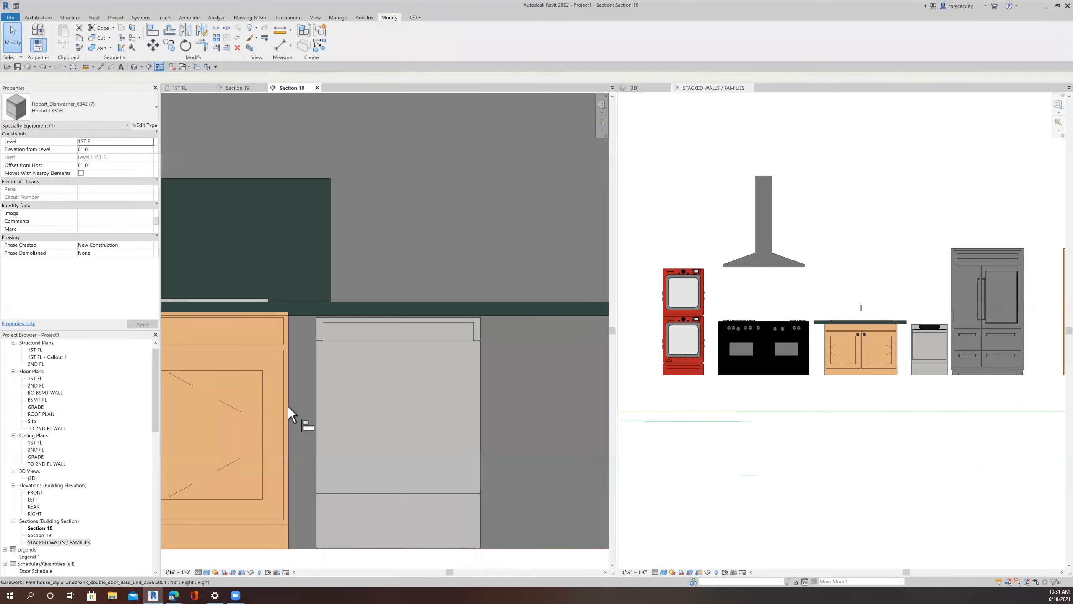
scroll(315, 411, "down", 5)
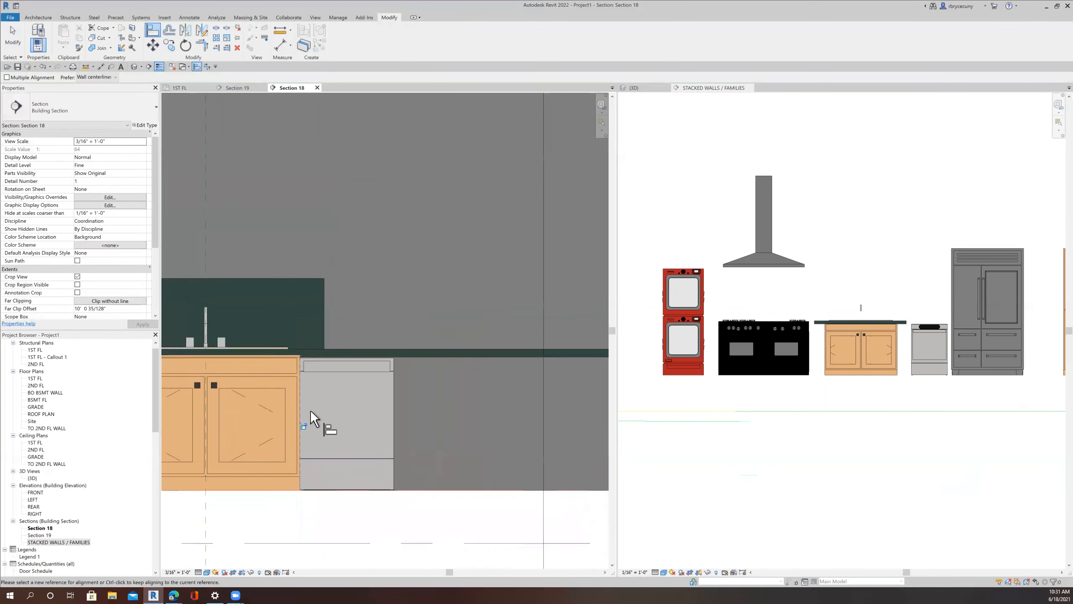
middle_click_drag(311, 409, 422, 425)
scroll(558, 430, "down", 4)
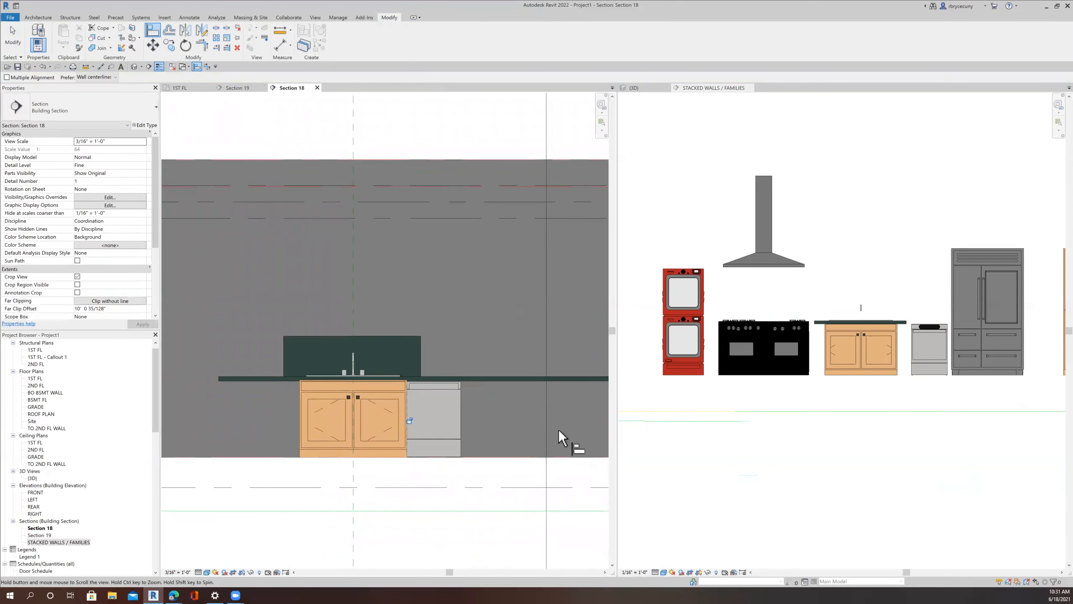
middle_click_drag(513, 419, 491, 390)
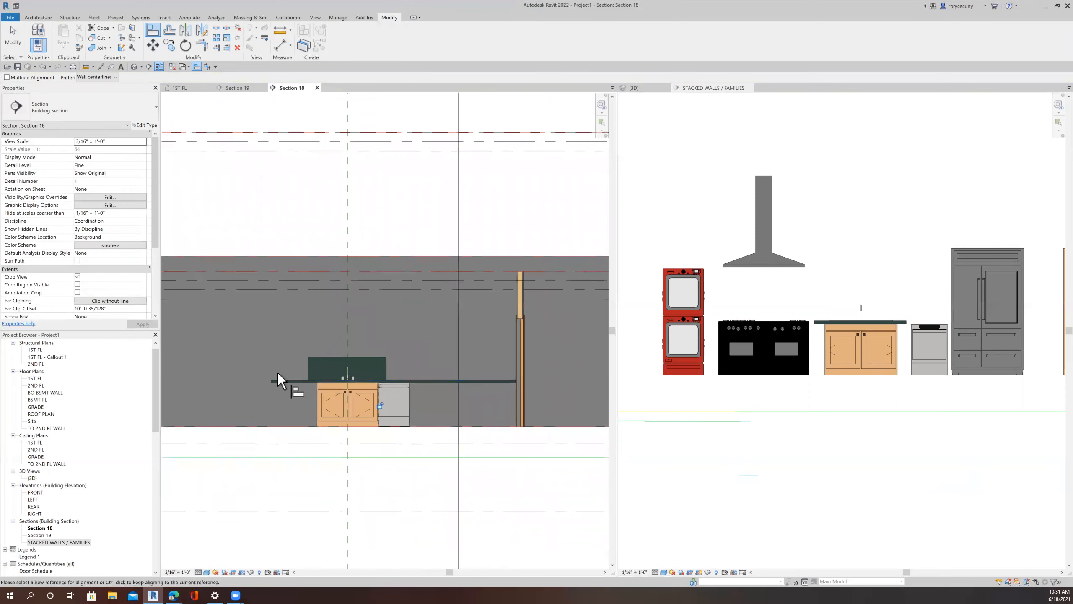
left_click(11, 38)
Step: Mirror a copy of the dishwasher about the sink's centre reference plane to the other side of the cabinet
left_click(397, 406)
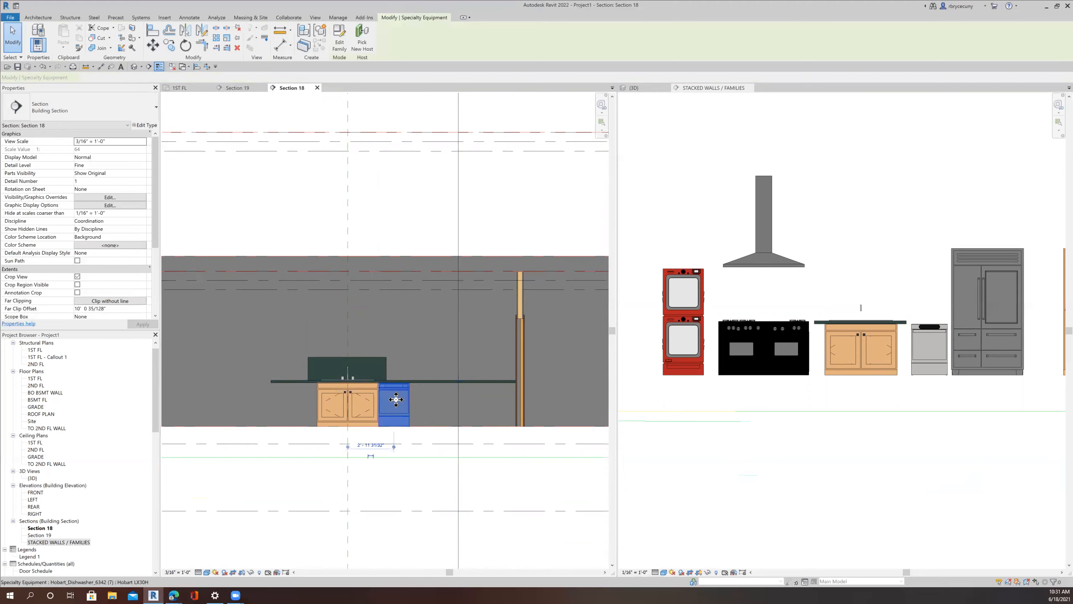
left_click(184, 32)
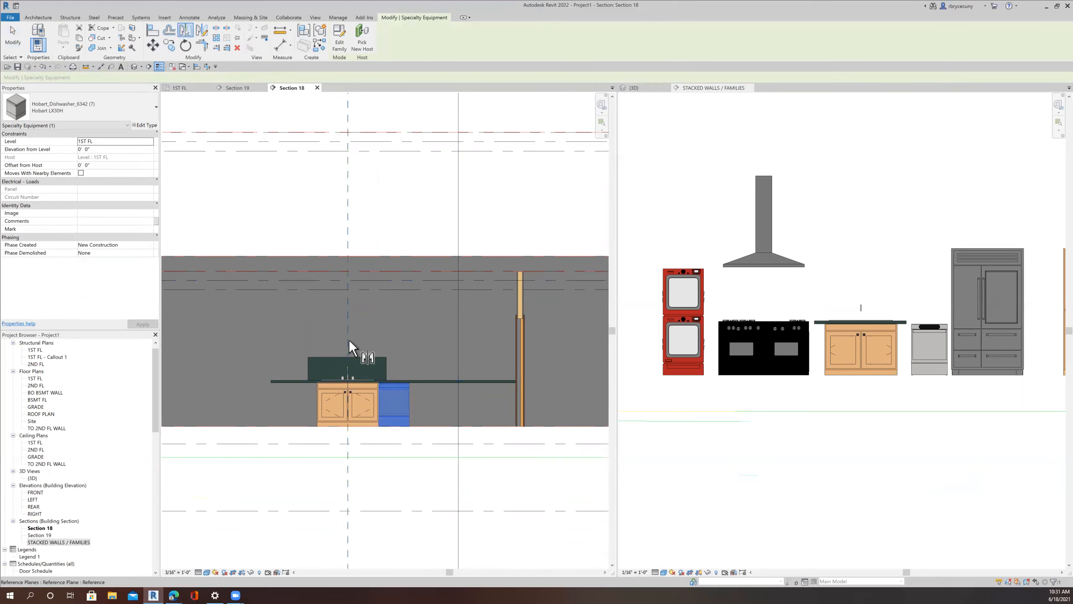
scroll(352, 351, "up", 5)
left_click(346, 468)
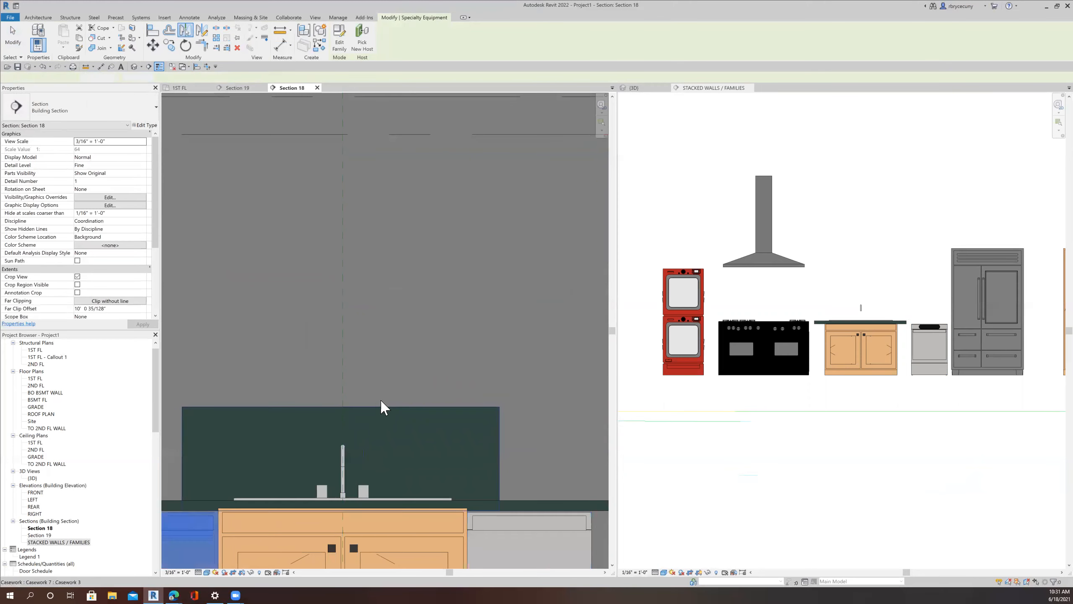
scroll(381, 399, "down", 6)
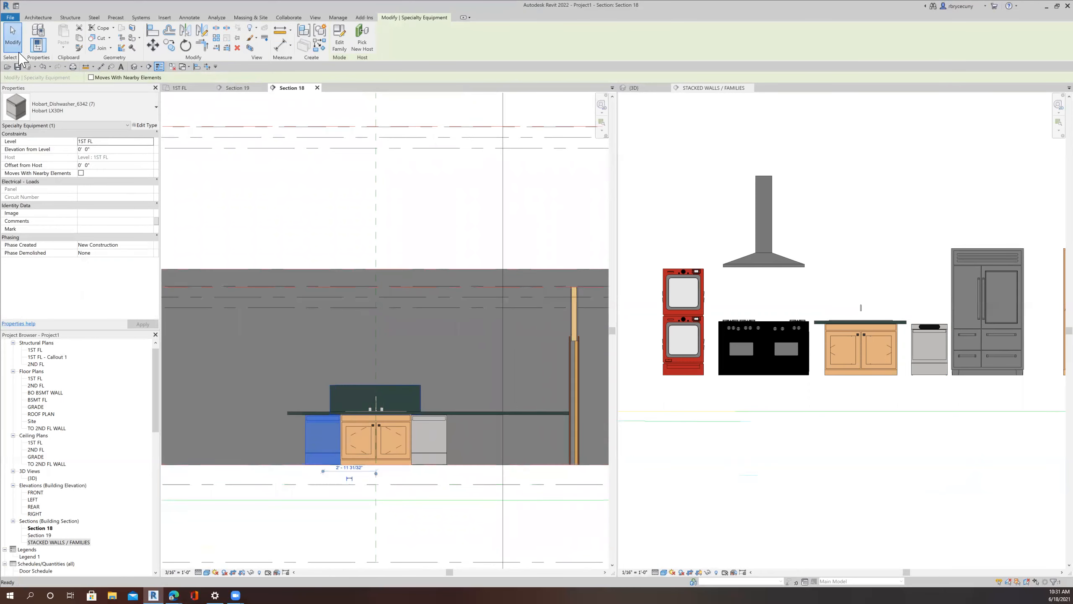
left_click(14, 42)
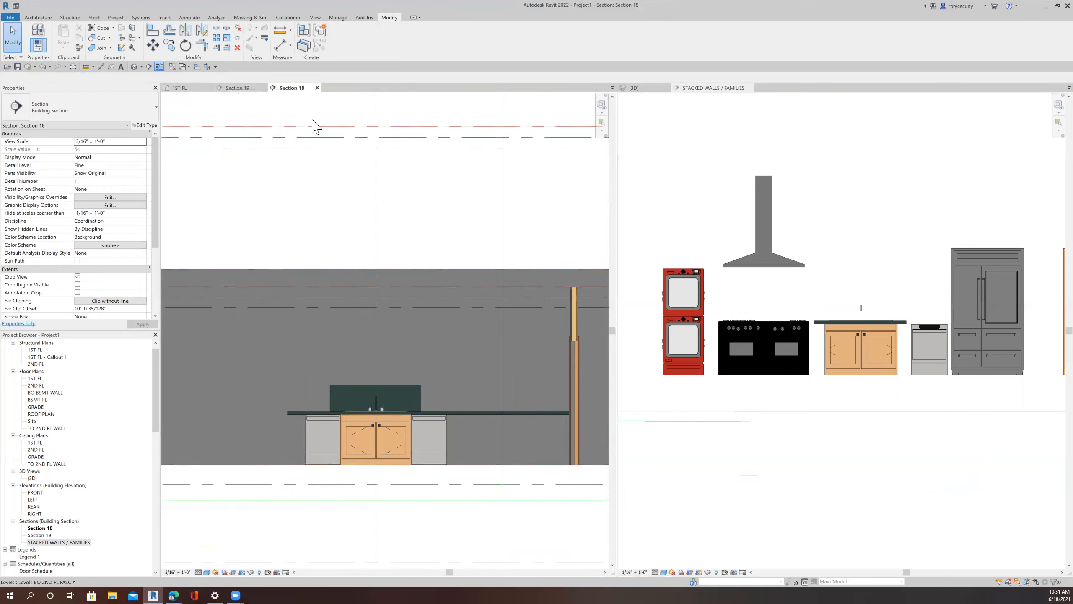
Step: With the sink wall shown in 3D, align both dishwashers and the sink cabinet to the counter's front edge in the 1ST FL plan
left_click(635, 89)
middle_click_drag(784, 349, 901, 340)
scroll(743, 334, "up", 4)
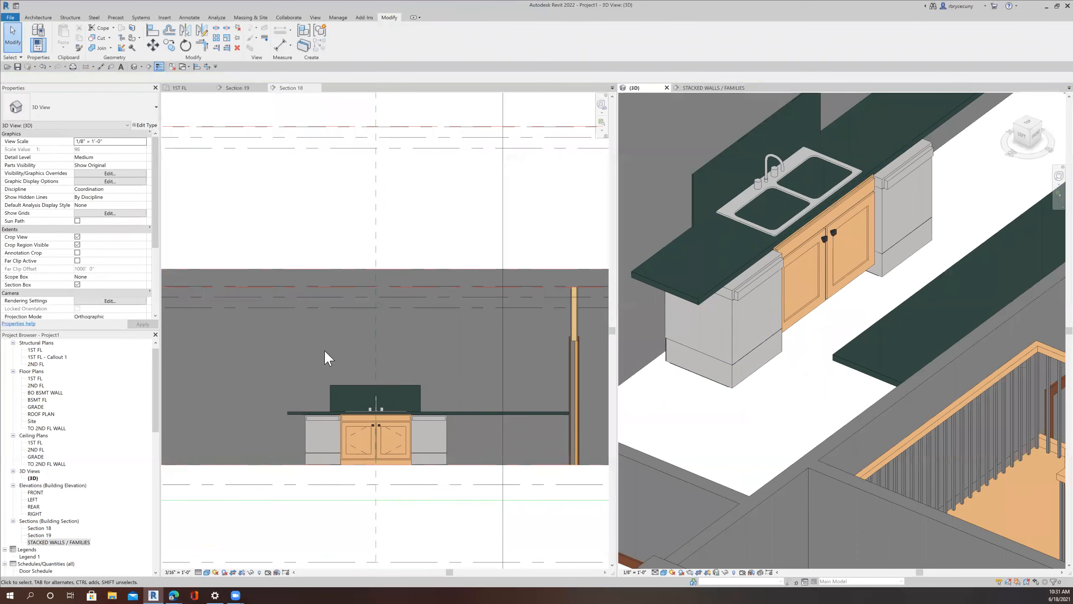
left_click(184, 89)
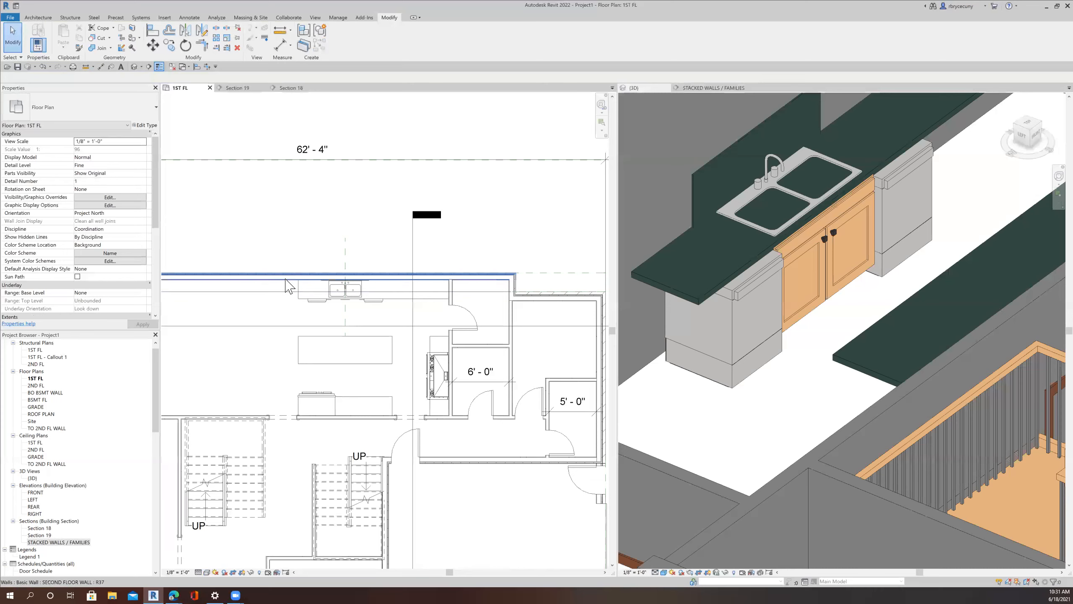
scroll(289, 286, "up", 3)
scroll(289, 286, "up", 2)
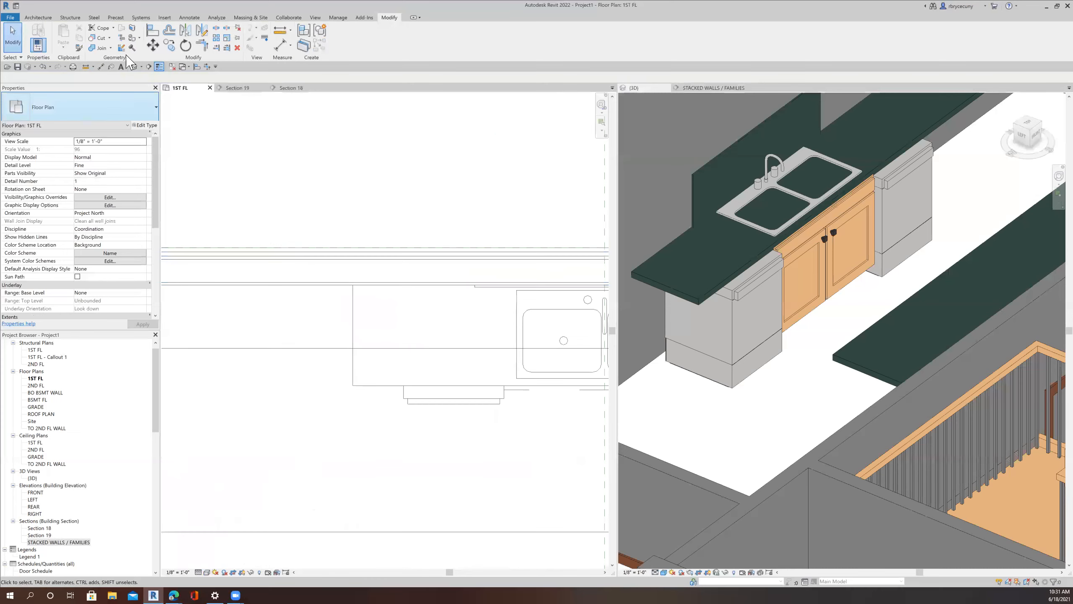
left_click(156, 34)
left_click(373, 385)
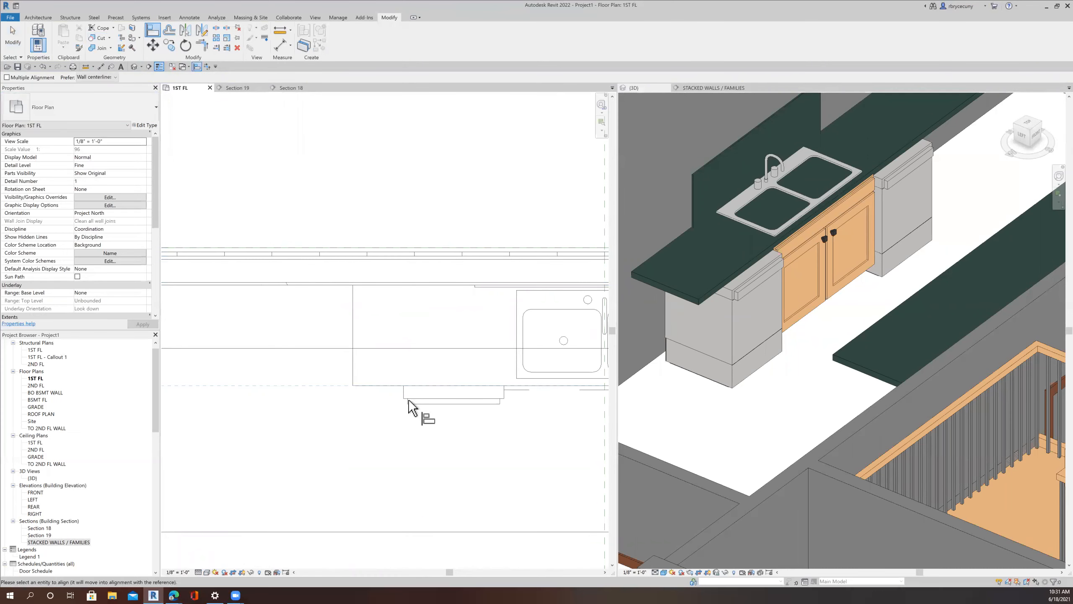
left_click(411, 400)
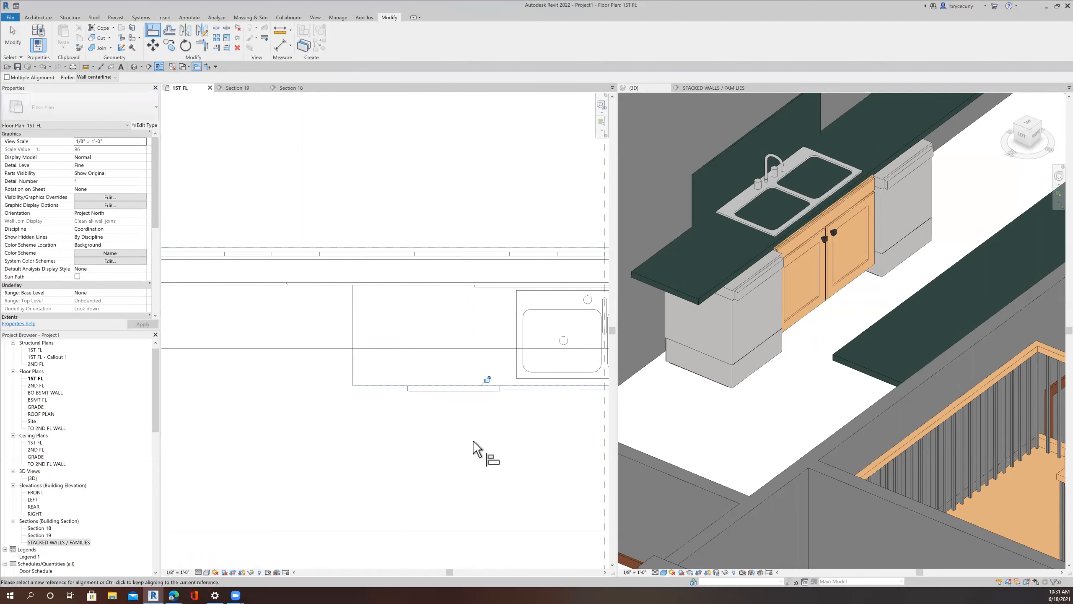
left_click(477, 385)
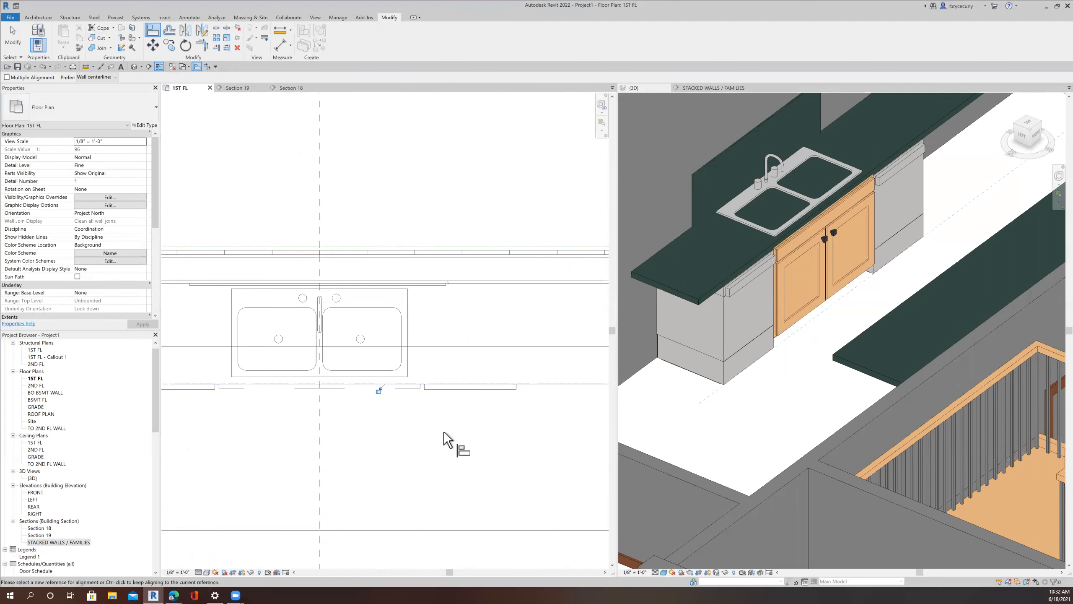
Step: Examine the kitchen layout around the sink wall and island in the 3D view and the 1ST FL plan
scroll(444, 434, "down", 3)
scroll(752, 342, "down", 4)
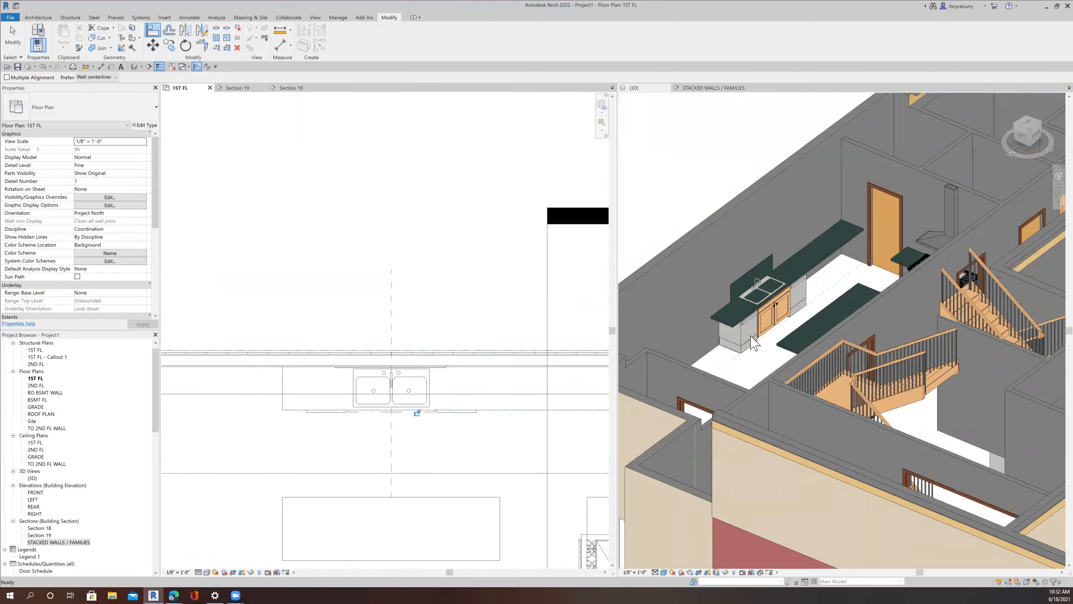
scroll(422, 367, "down", 4)
middle_click_drag(316, 334, 292, 284)
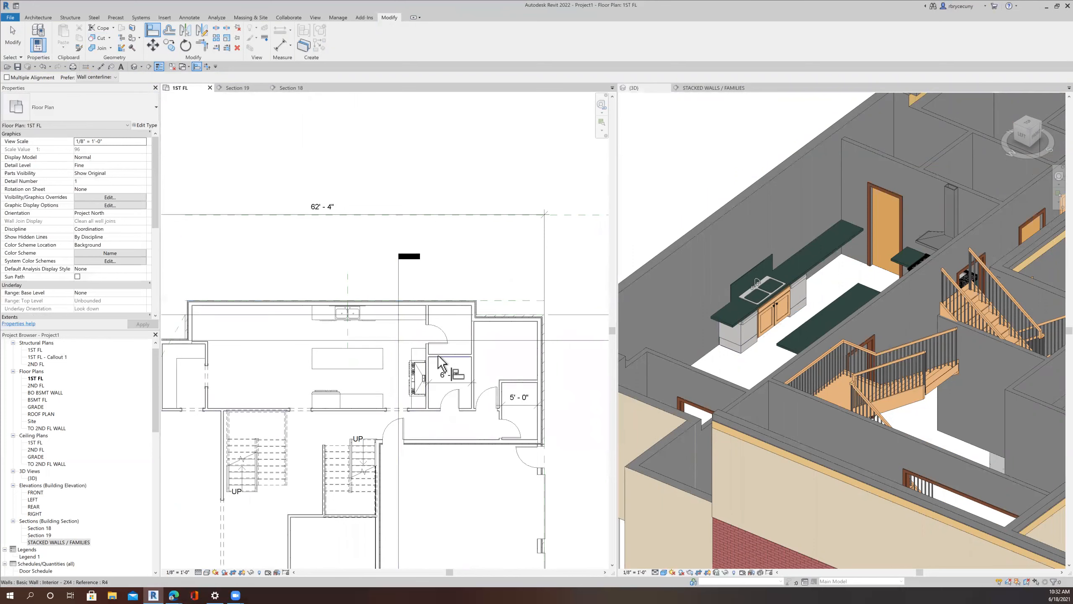
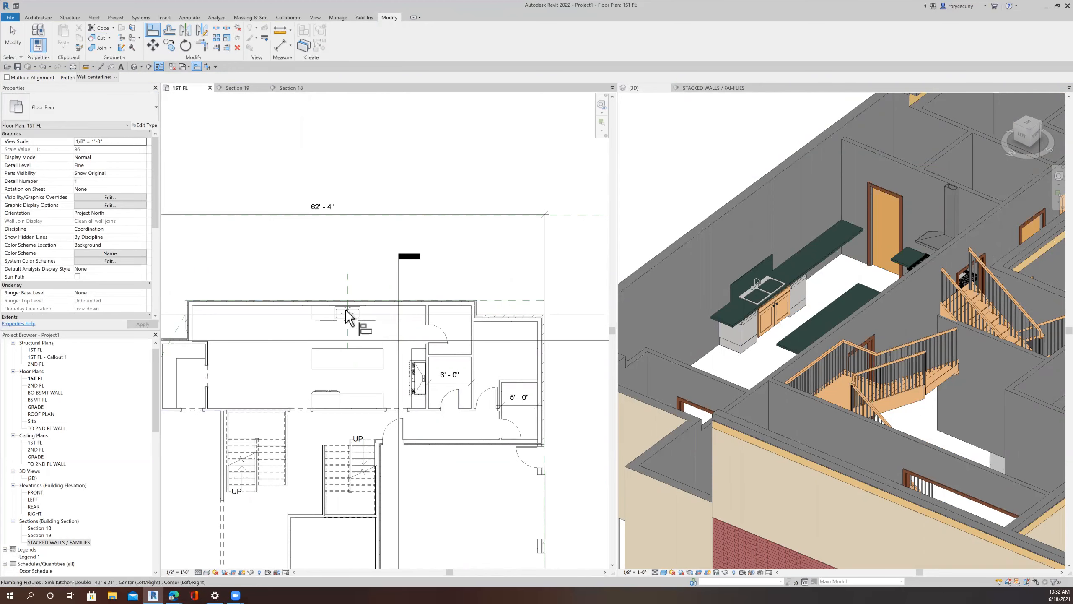
scroll(346, 334, "up", 3)
left_click(346, 334)
scroll(345, 334, "up", 1)
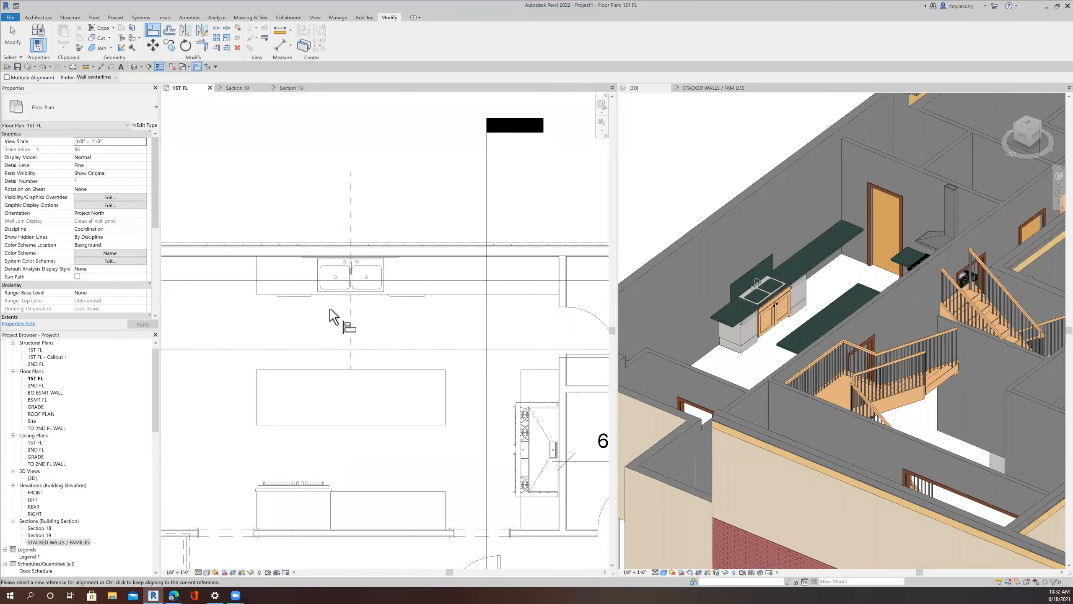
scroll(330, 308, "down", 3)
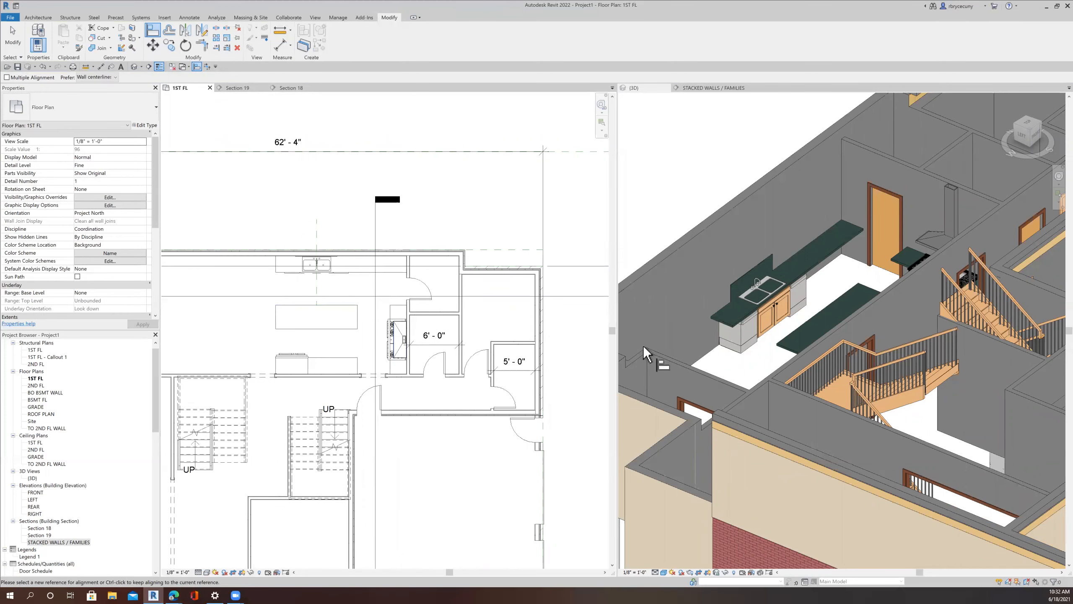
Step: Examine the available kitchen appliances and casework in the STACKED WALLS / FAMILIES section
scroll(428, 411, "down", 5)
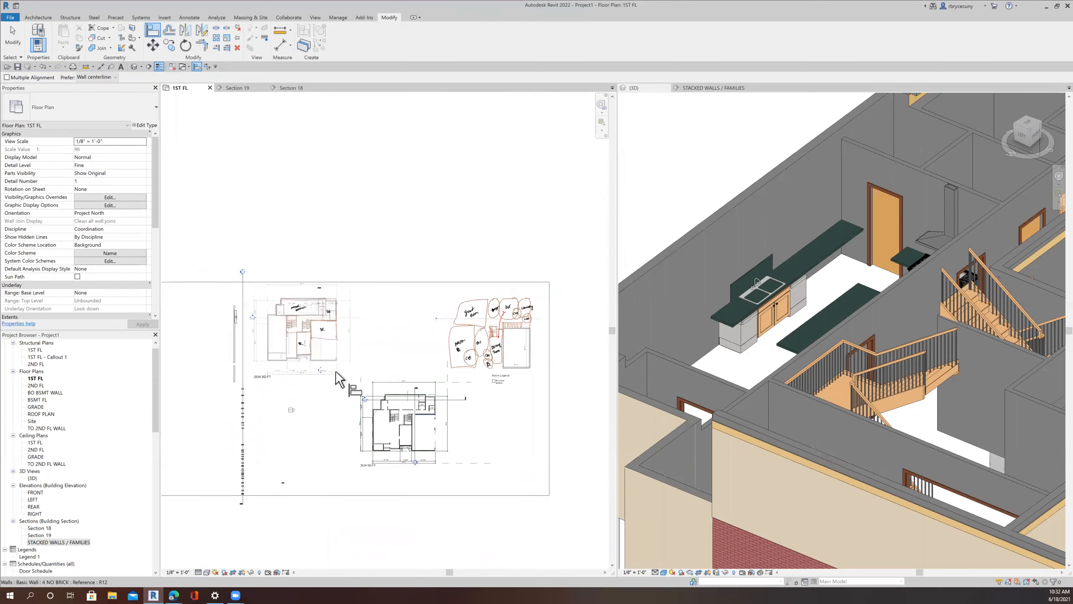
left_click(336, 396)
left_click(699, 88)
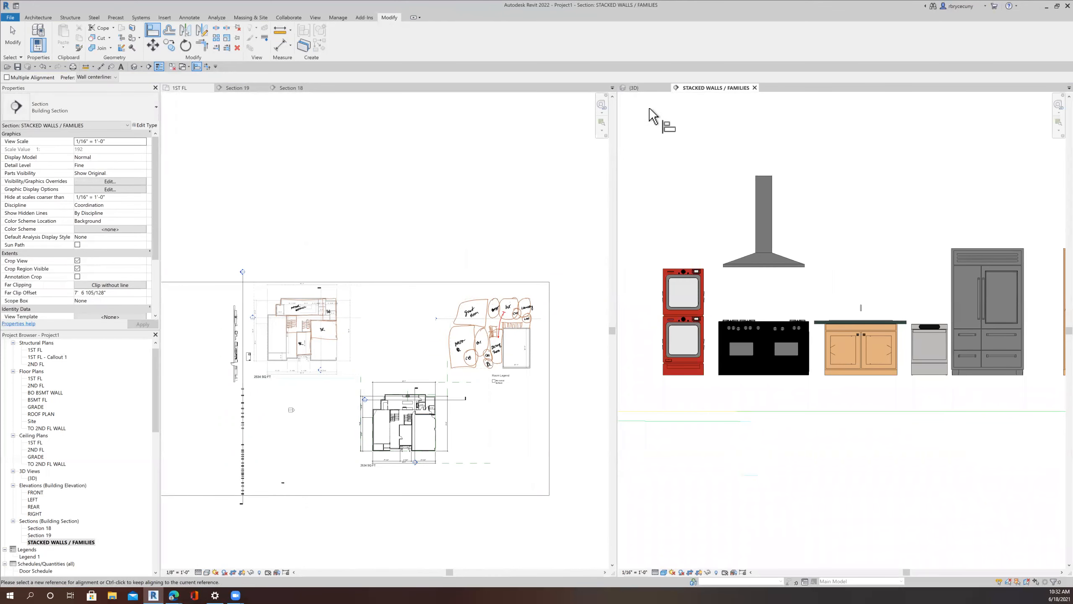
scroll(776, 364, "down", 2)
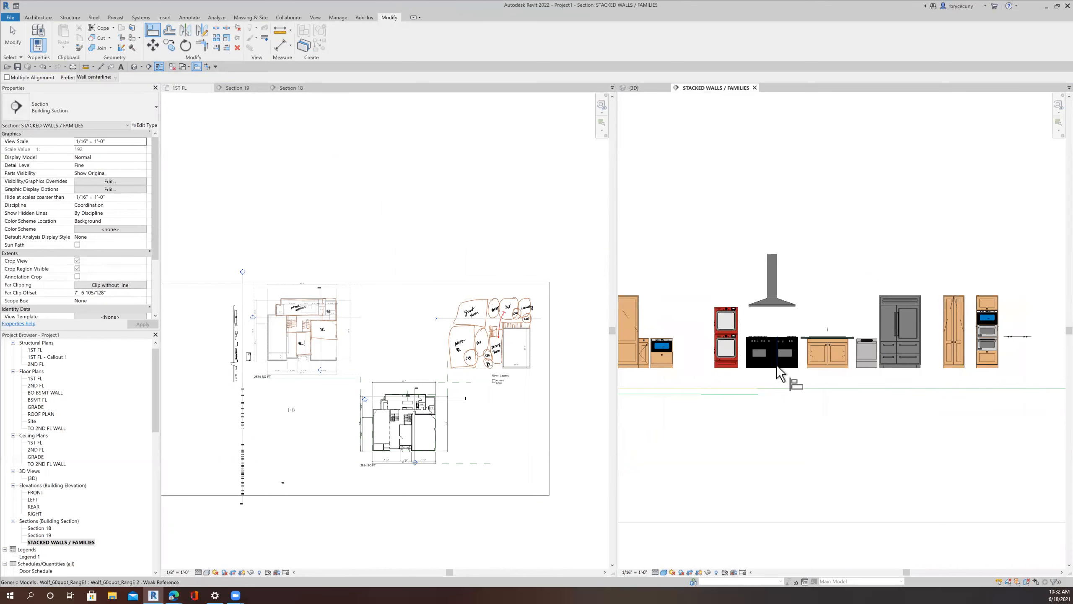
scroll(777, 364, "down", 2)
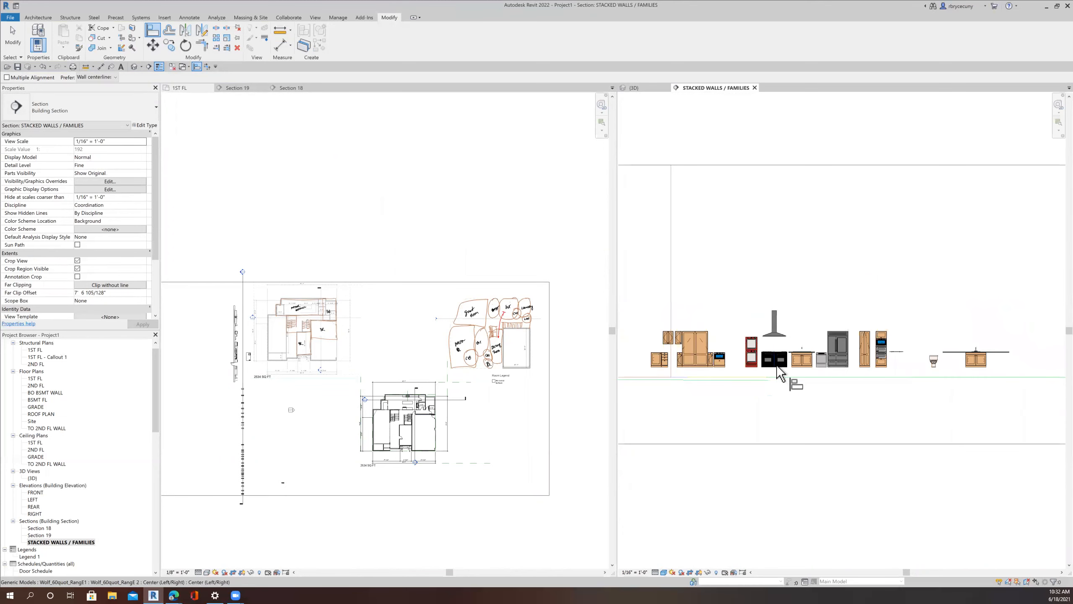
scroll(776, 364, "up", 2)
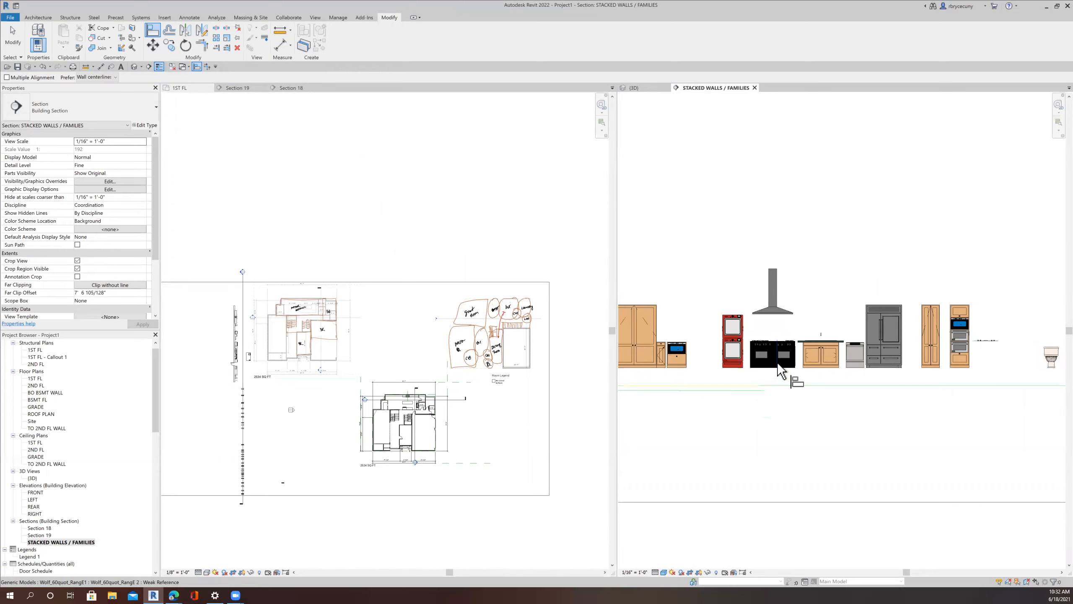
scroll(778, 363, "down", 2)
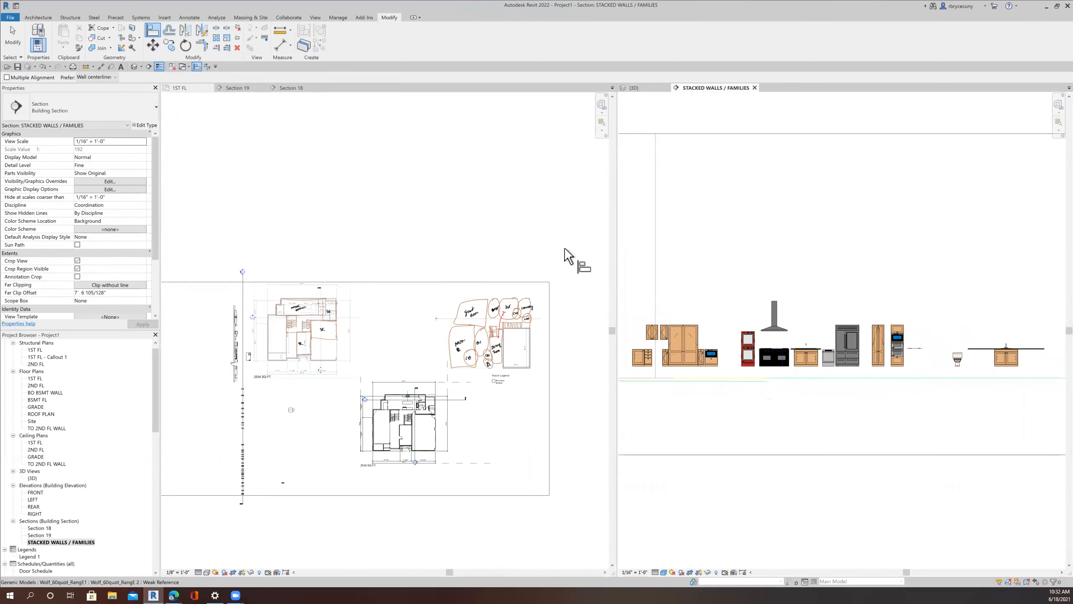
Step: Copy the 30" x 21" single kitchen sink from the sample island to the kitchen island in the 1ST FL plan
scroll(235, 351, "up", 8)
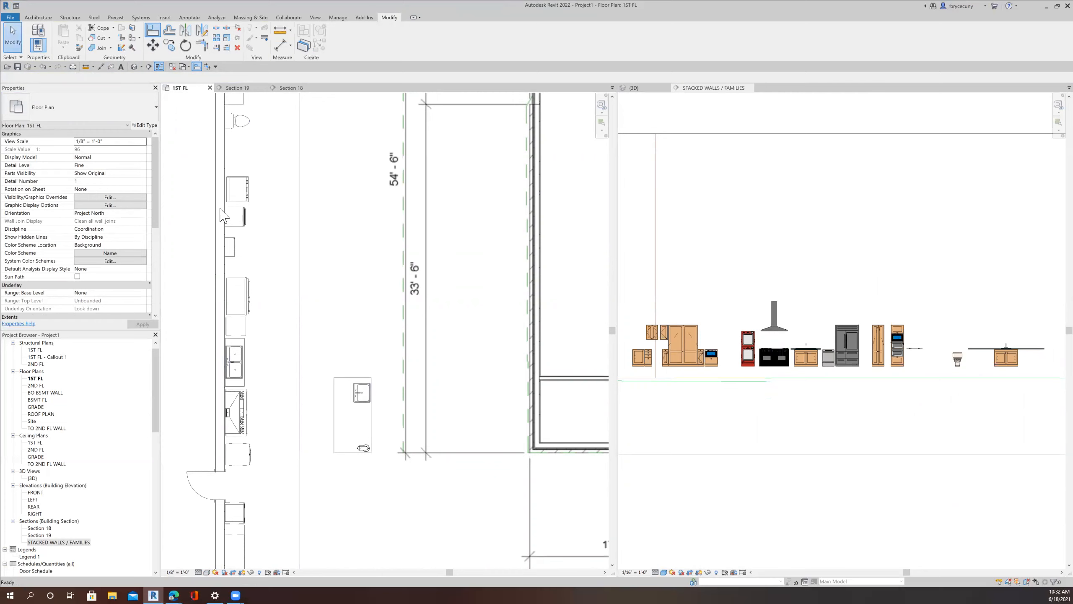
left_click(356, 404)
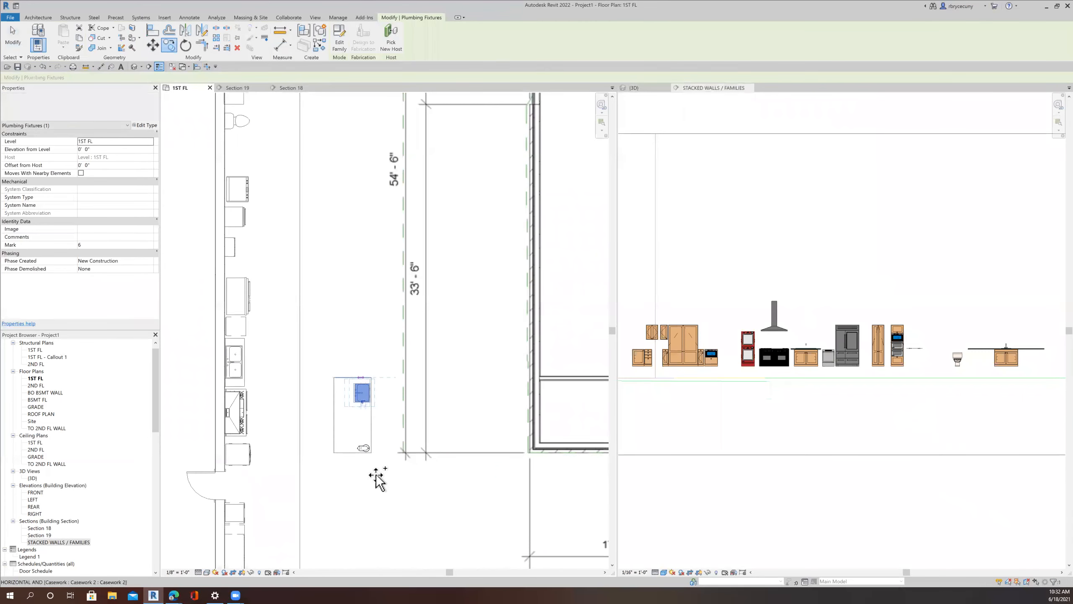
scroll(376, 479, "down", 5)
middle_click_drag(238, 464, 223, 451)
middle_click_drag(506, 549, 361, 463)
scroll(510, 489, "up", 5)
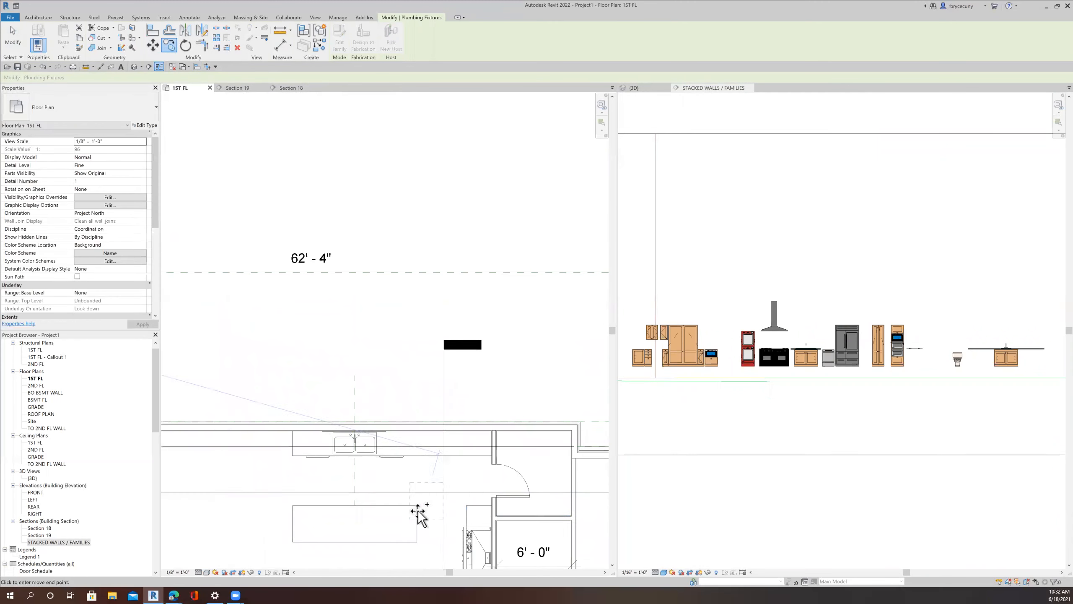
scroll(402, 532, "up", 2)
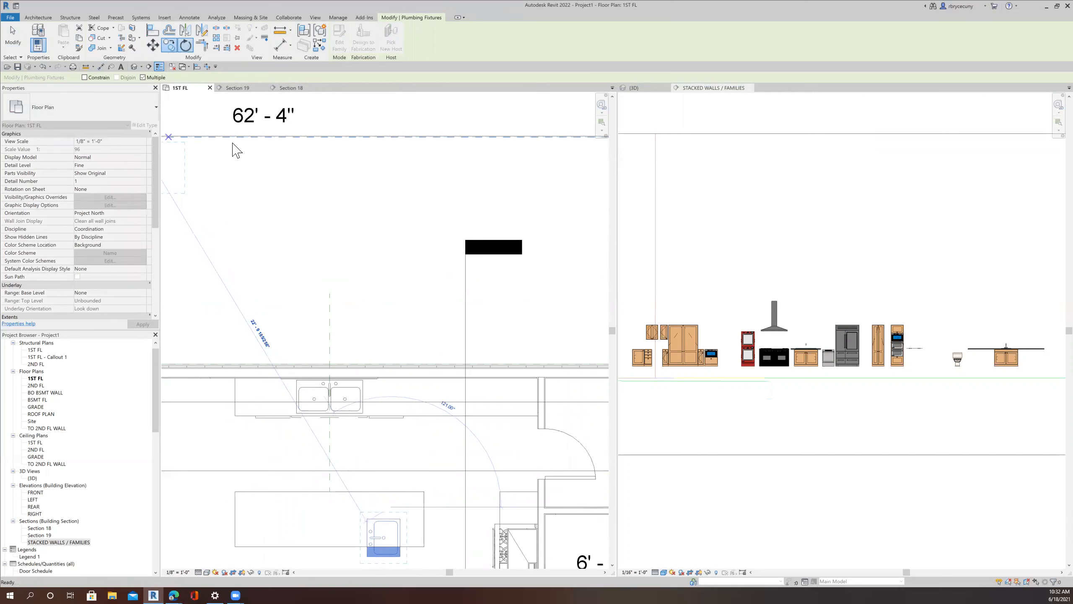
Step: Rotate the copied sink a quarter turn parallel to the island's long side and move it inside the island outline
left_click(406, 483)
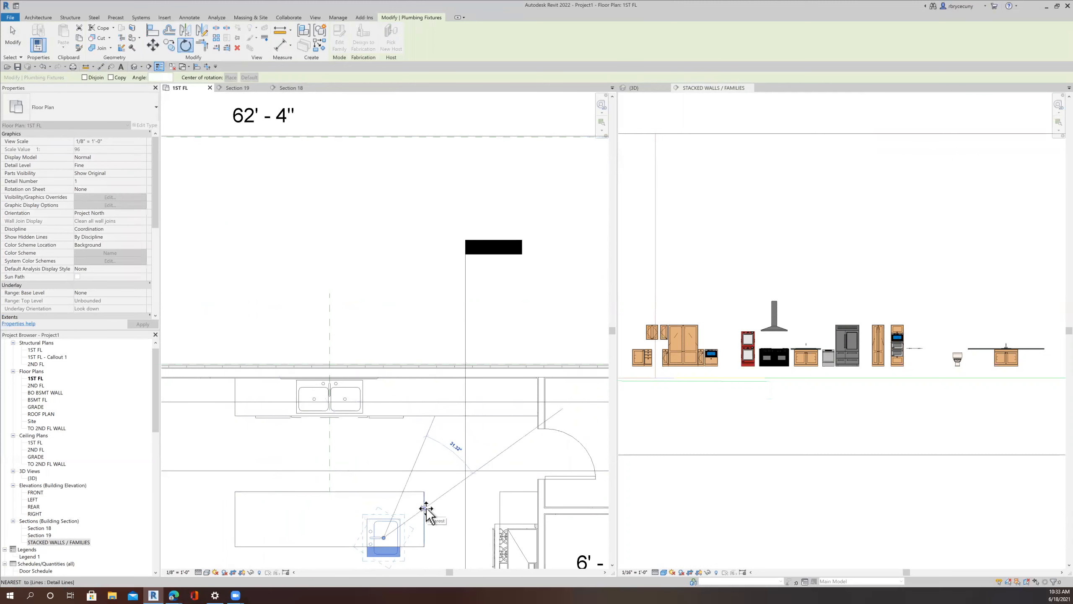
left_click(419, 509)
middle_click_drag(415, 509, 418, 455)
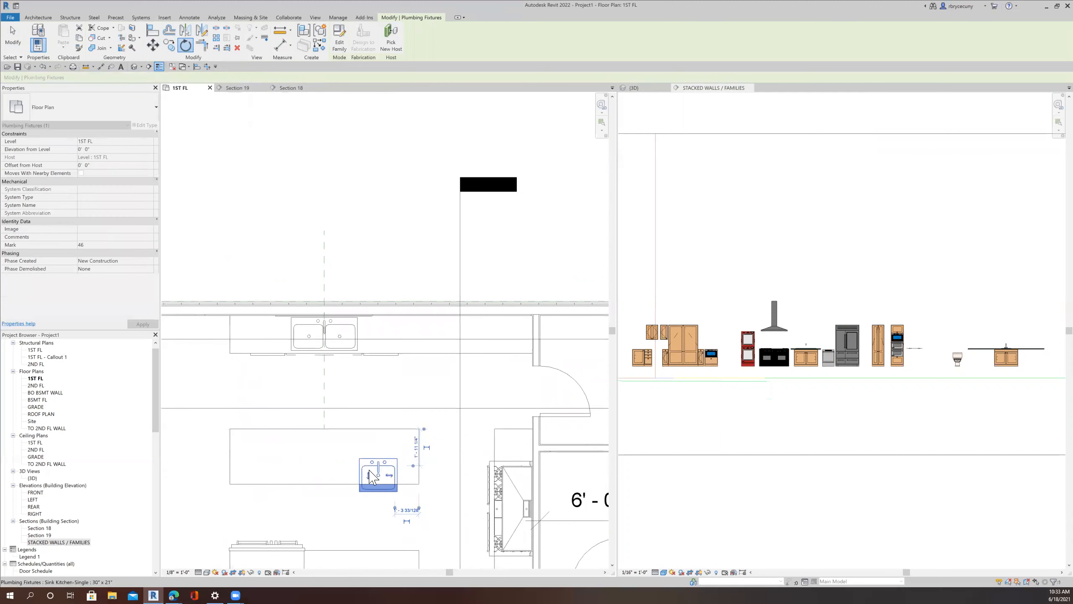
left_click_drag(385, 456, 389, 450)
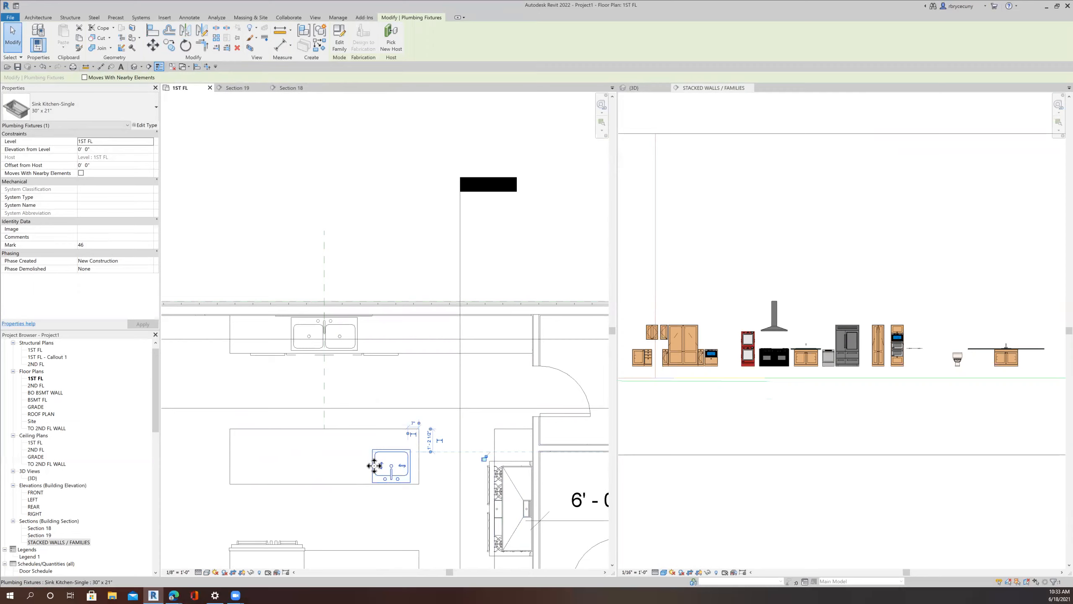
Step: Nudge the sink along the island away from the range end, to about 2'-2" from that end
key("Left")
key("Left")
key("Left")
key("Left")
key("Left")
key("Left")
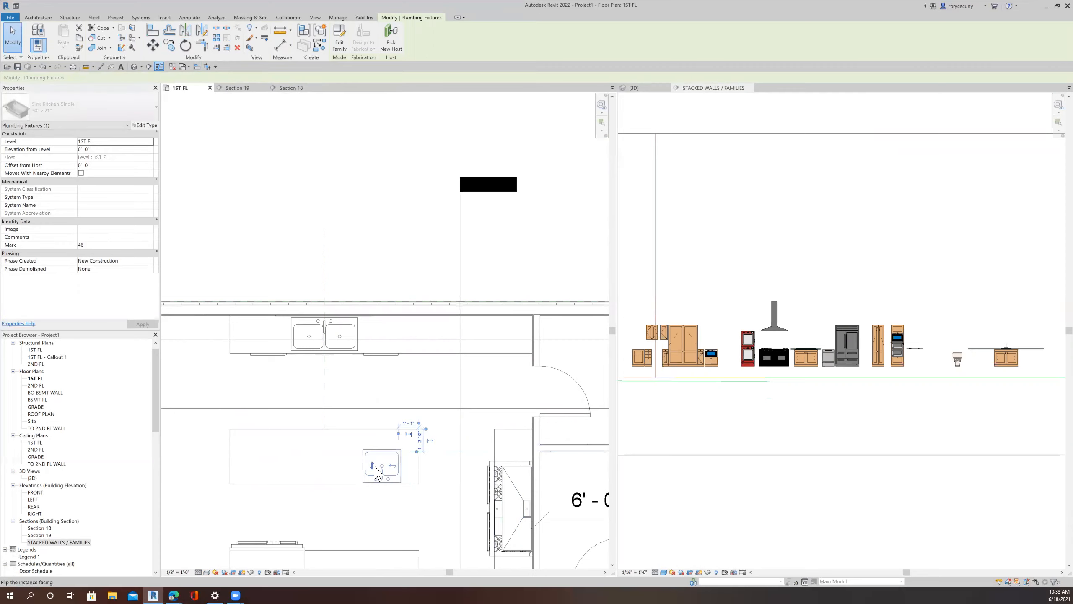
key("Left")
key("Left")
key("Left")
key("Left")
key("Left")
key("Left")
key("Left")
key("Left")
key("Left")
key("Left")
key("Left")
key("Left")
key("Left")
scroll(376, 471, "down", 3)
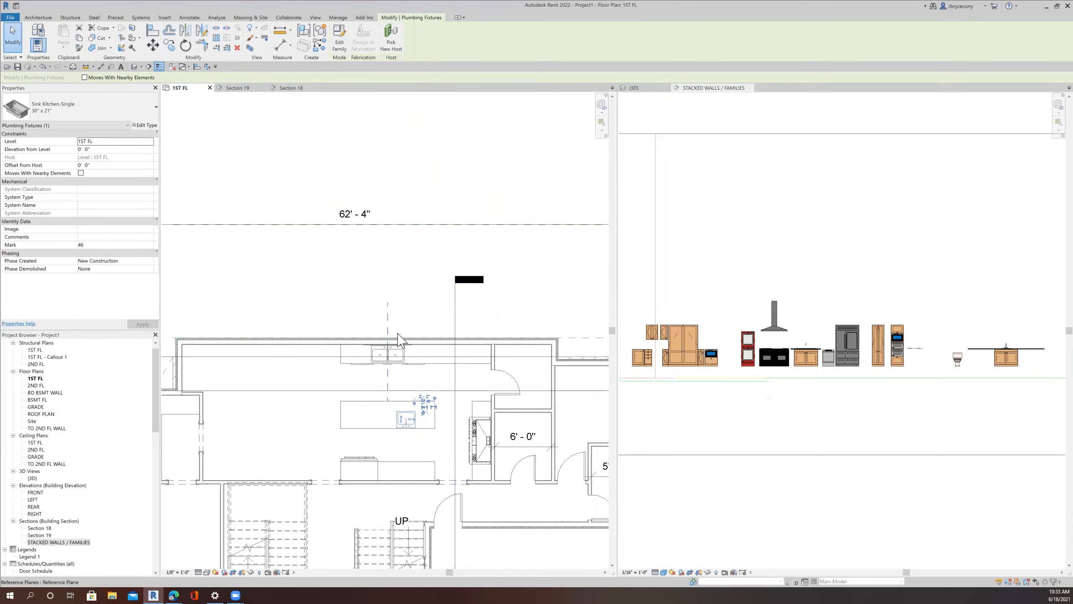
scroll(399, 374, "up", 3)
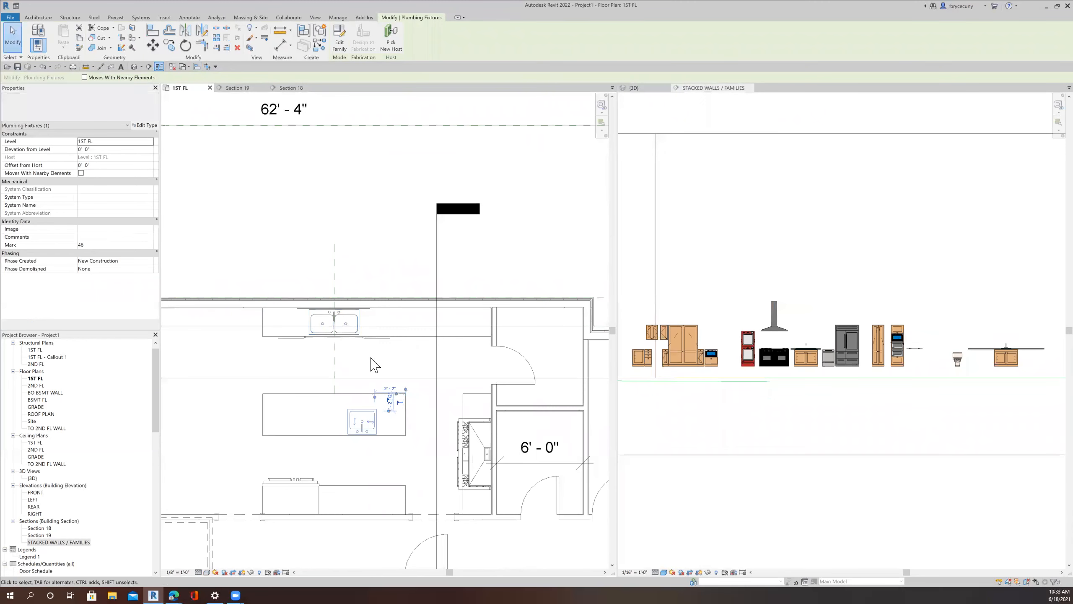
scroll(374, 427, "up", 2)
left_click(375, 491)
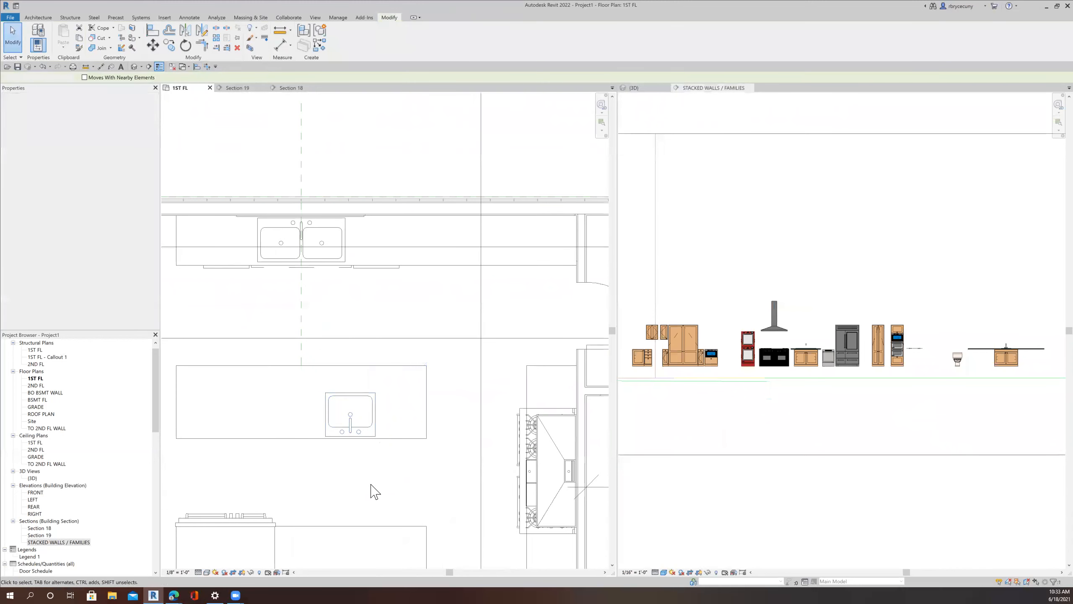
Step: Flip the island sink so its faucet is on the side toward the wall sink
scroll(375, 491, "down", 3)
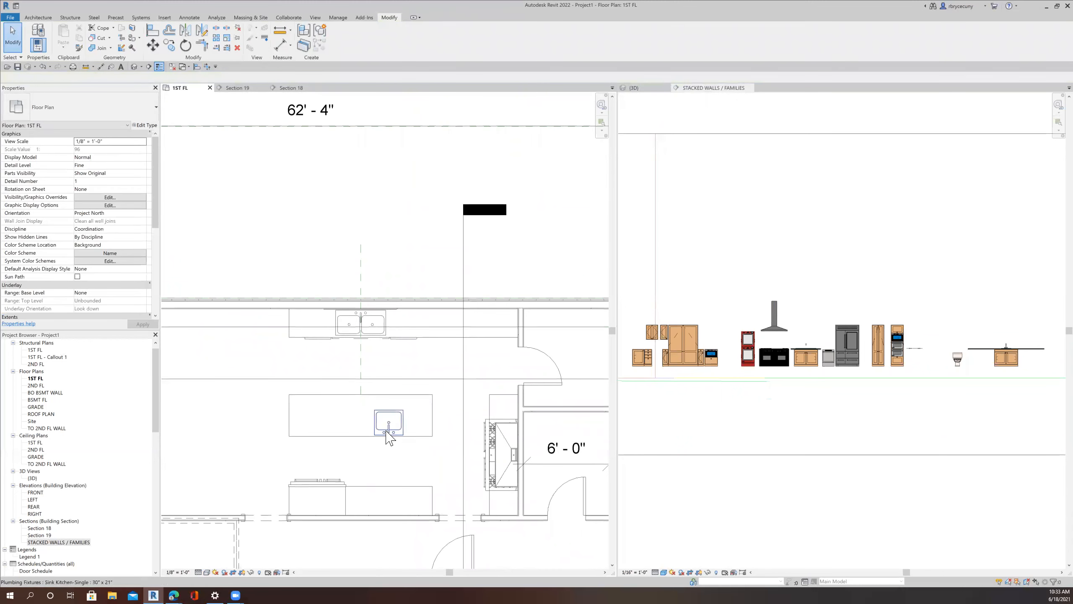
left_click(388, 435)
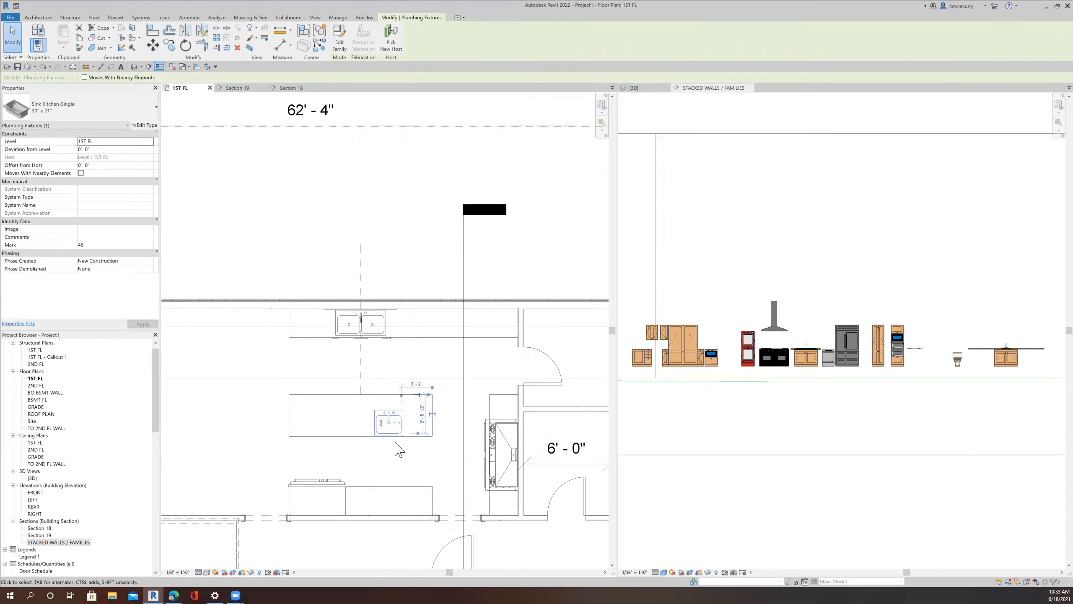
scroll(401, 454, "up", 2)
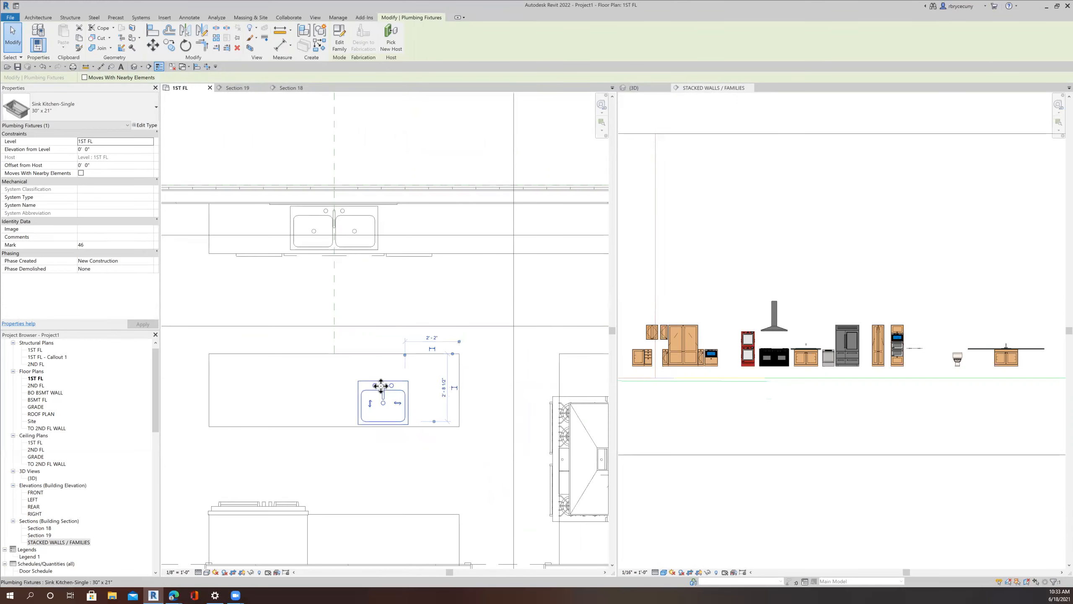
scroll(395, 461, "down", 3)
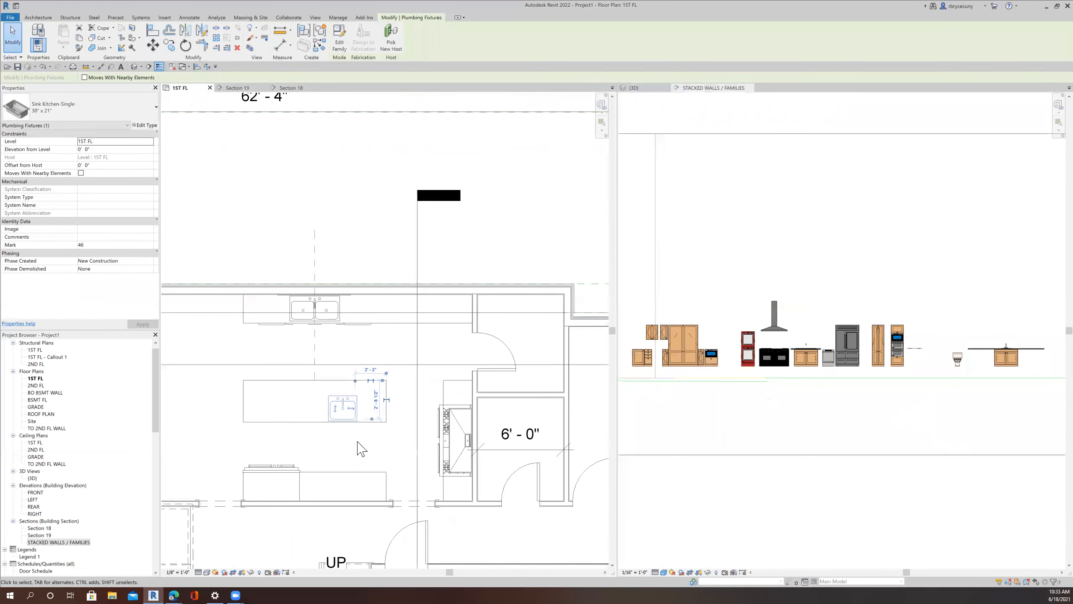
middle_click_drag(353, 453, 329, 453)
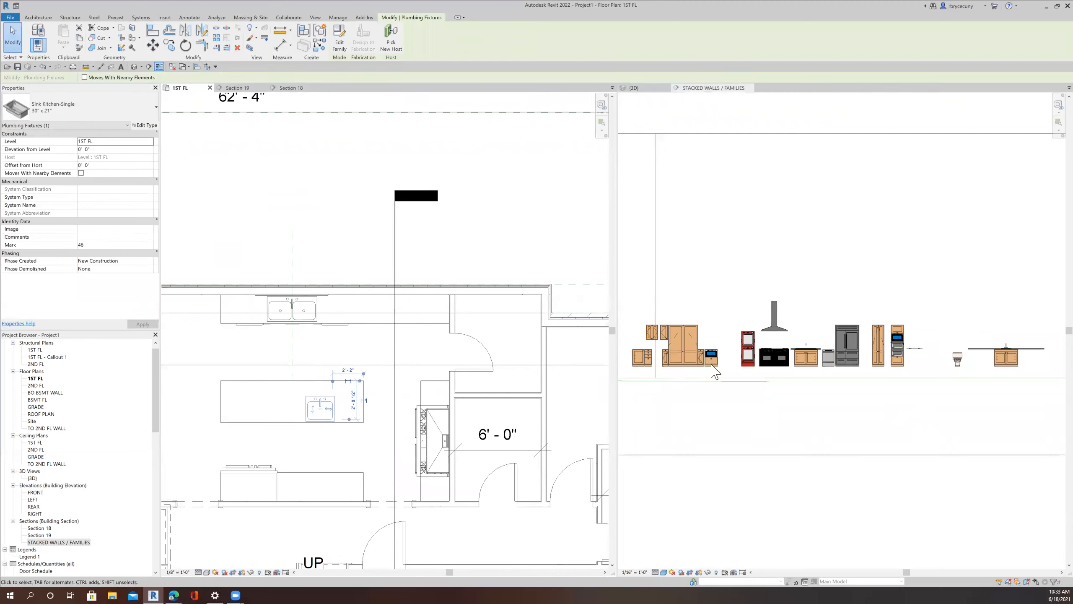
Step: Select the 27" tall cabinet with microwave and ovens in the STACKED WALLS / FAMILIES section and locate it in the 1ST FL plan
scroll(714, 372, "up", 2)
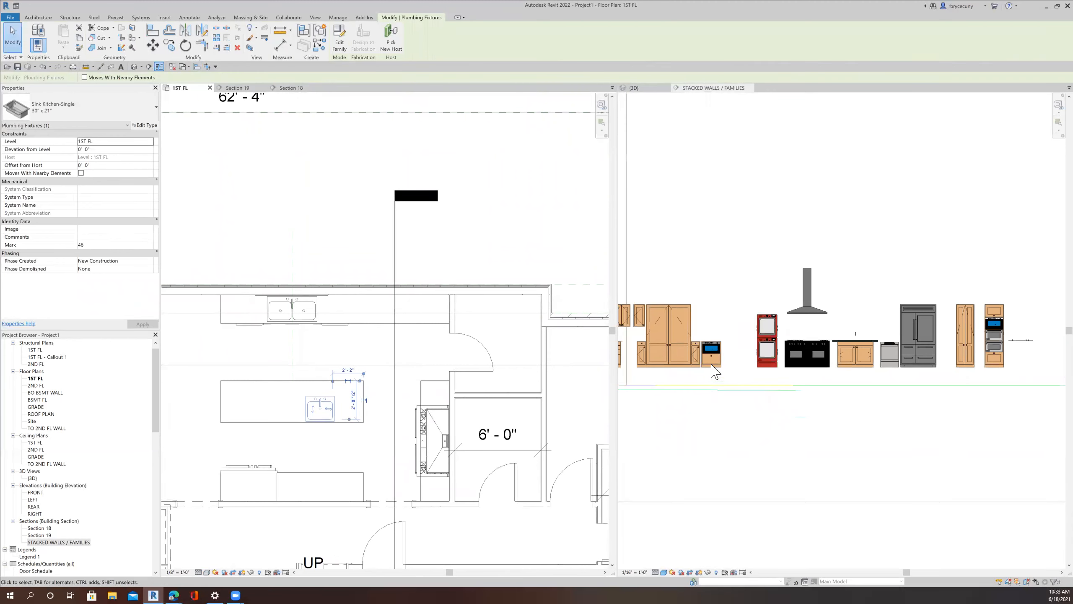
scroll(712, 353, "up", 3)
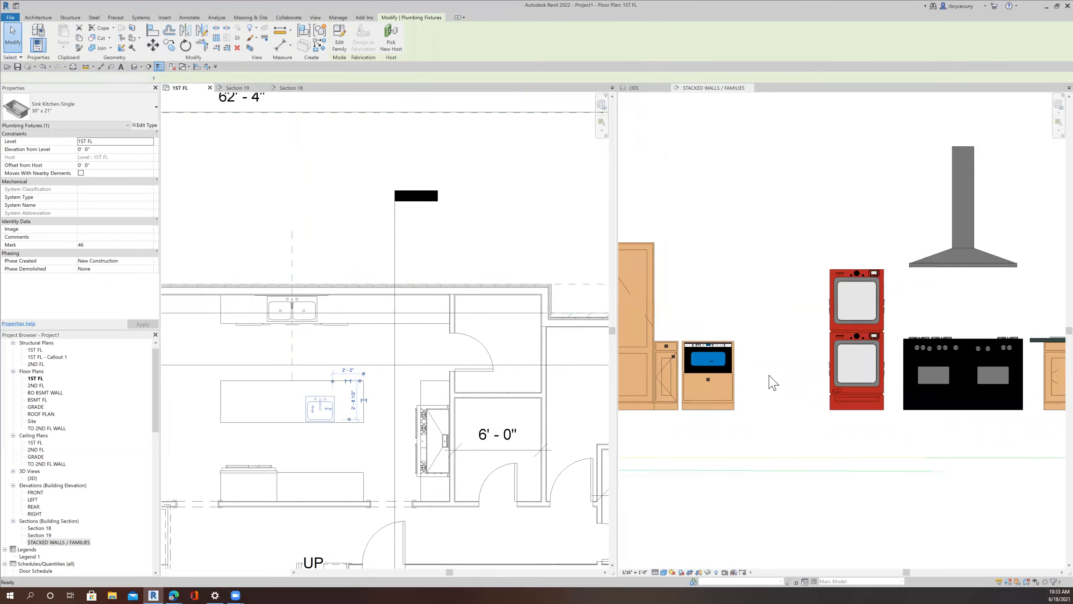
left_click(725, 365)
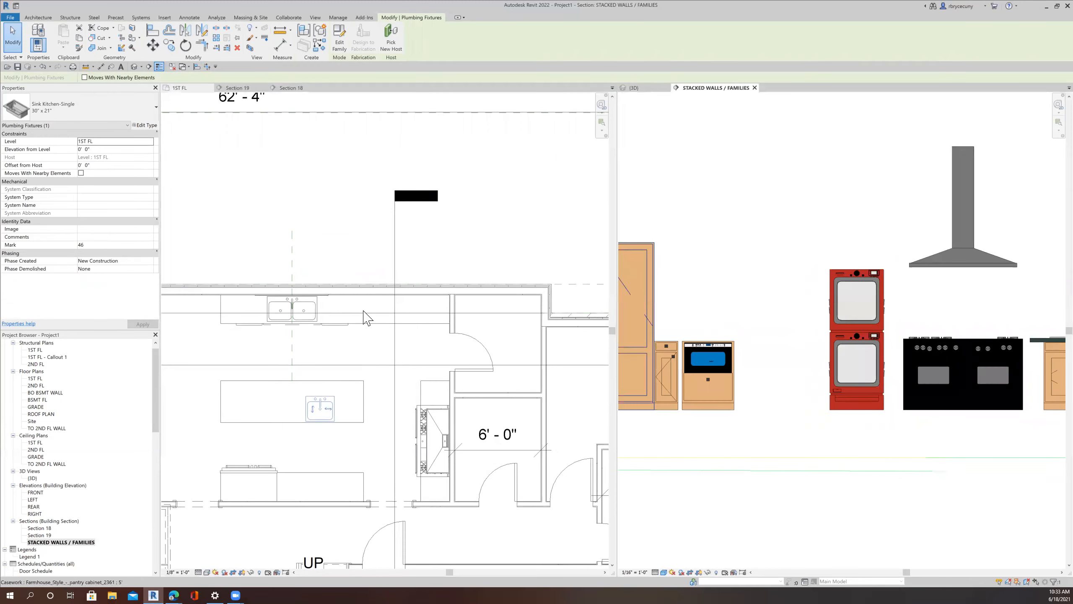
scroll(755, 367, "down", 4)
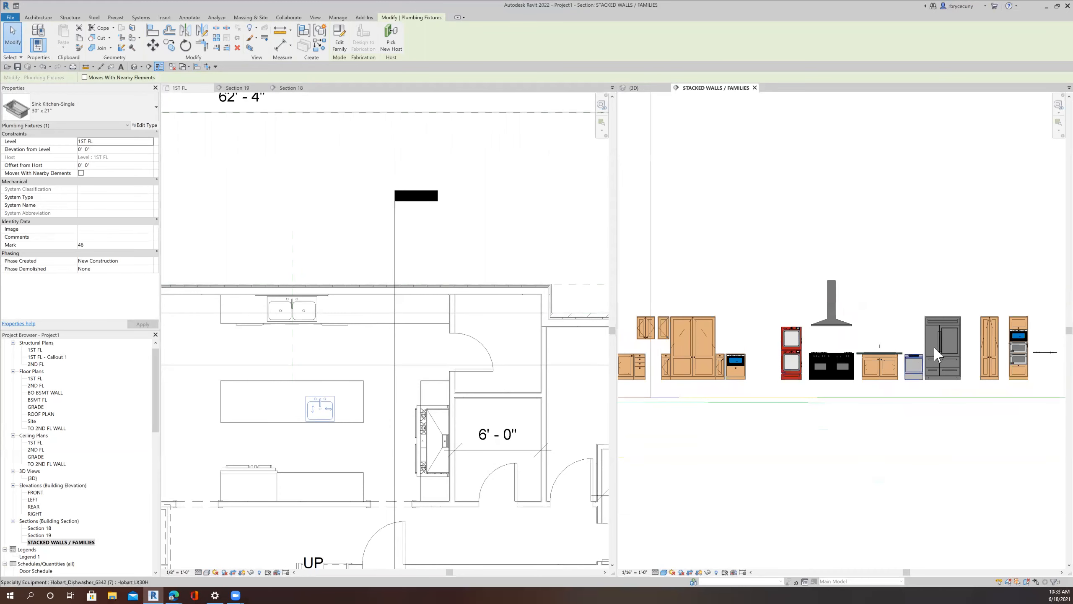
scroll(1018, 356, "up", 4)
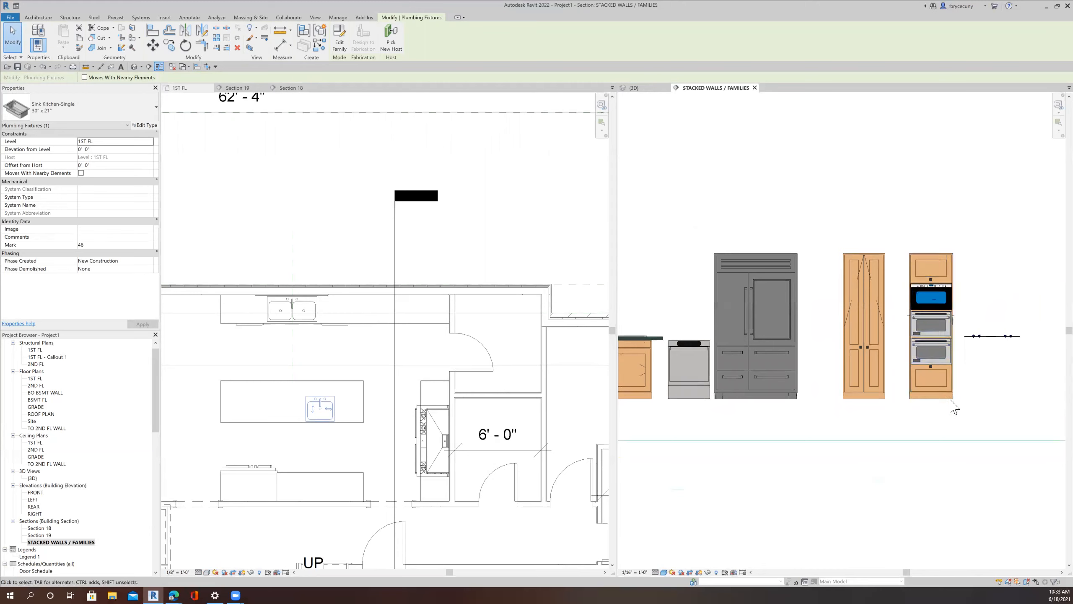
left_click(927, 381)
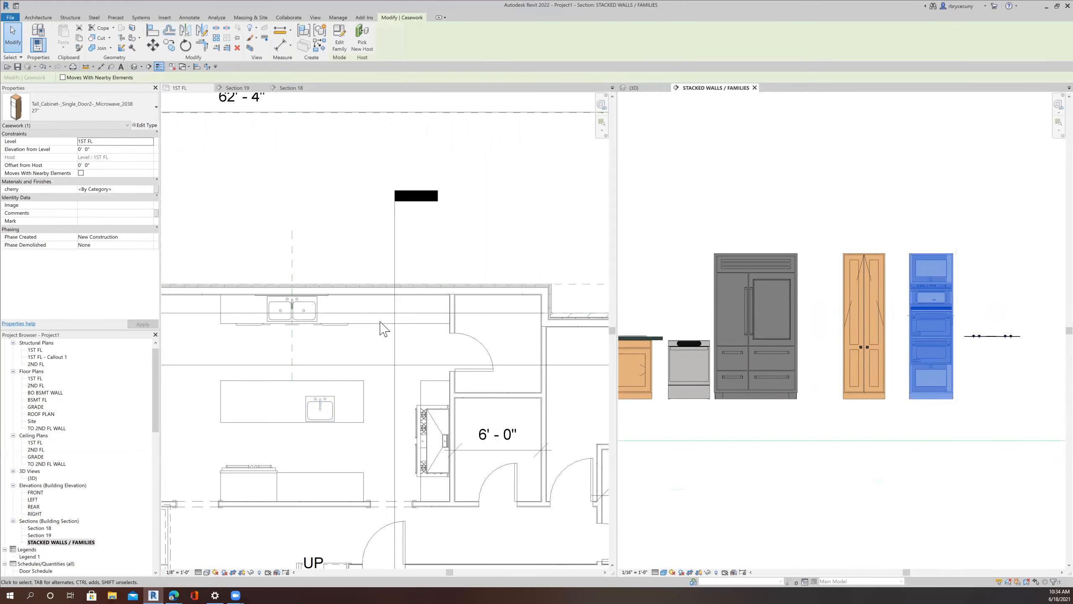
scroll(427, 407, "down", 8)
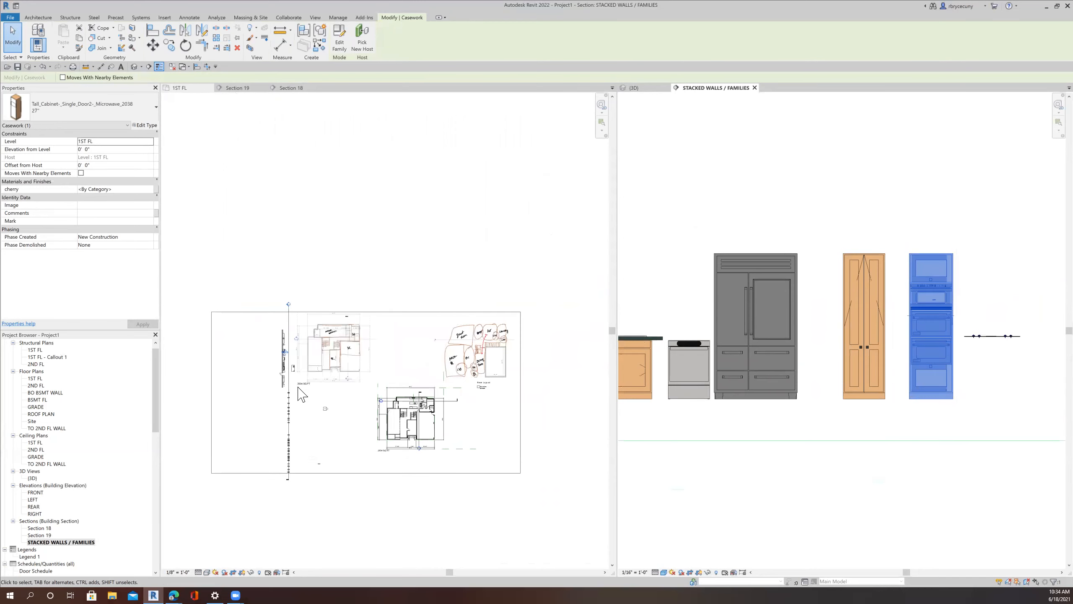
scroll(265, 337, "up", 5)
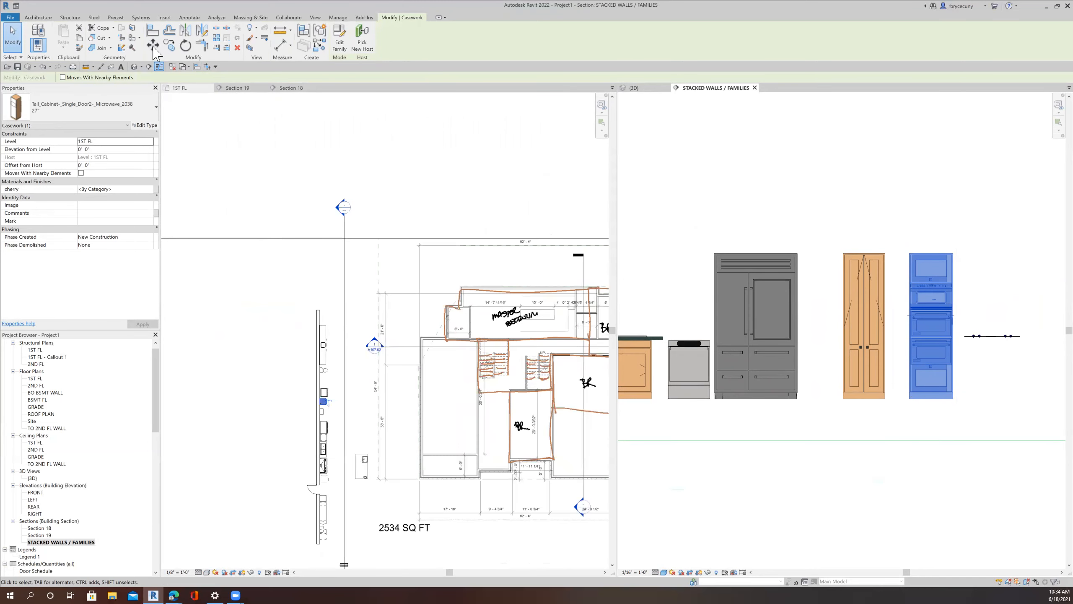
Step: Copy the tall microwave and oven cabinet from the sample wall to the kitchen counter opposite the wall sink in the 1ST FL plan
left_click(169, 46)
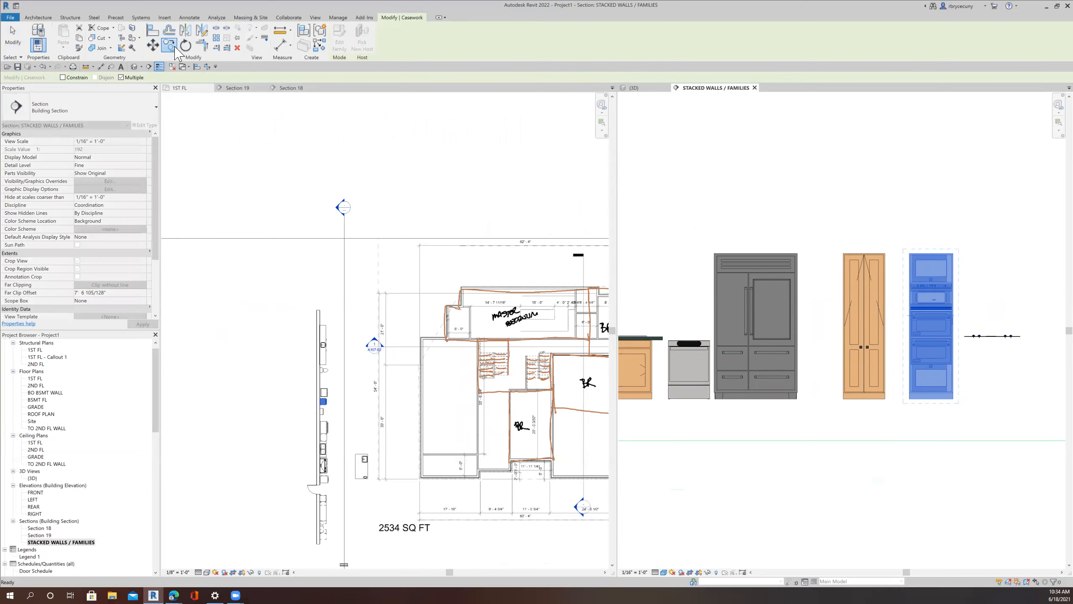
left_click(328, 410)
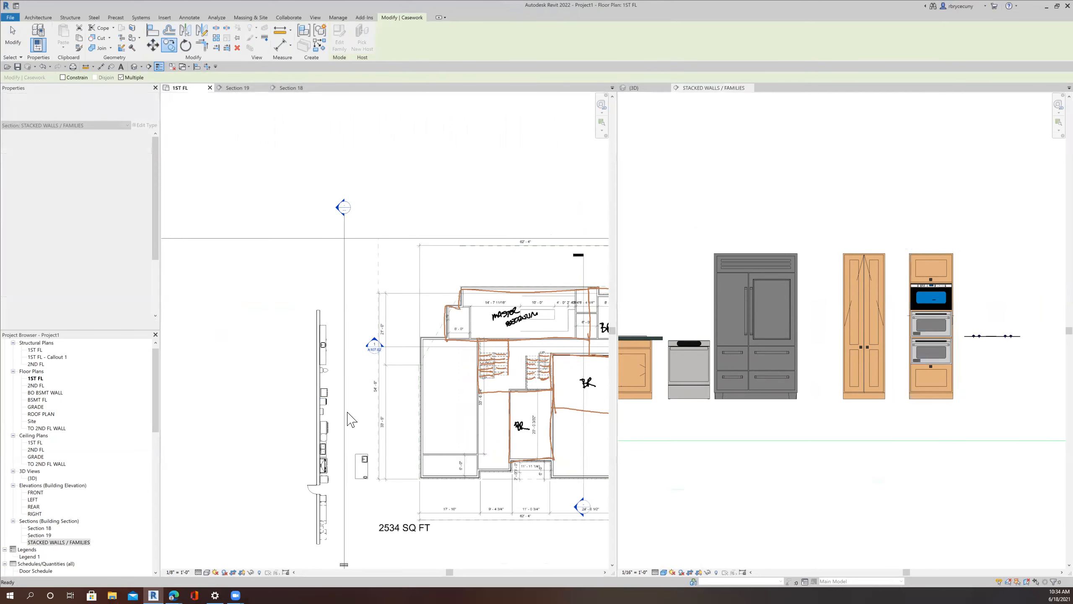
middle_click_drag(355, 426, 315, 417)
left_click(884, 419)
left_click_drag(899, 419, 964, 240)
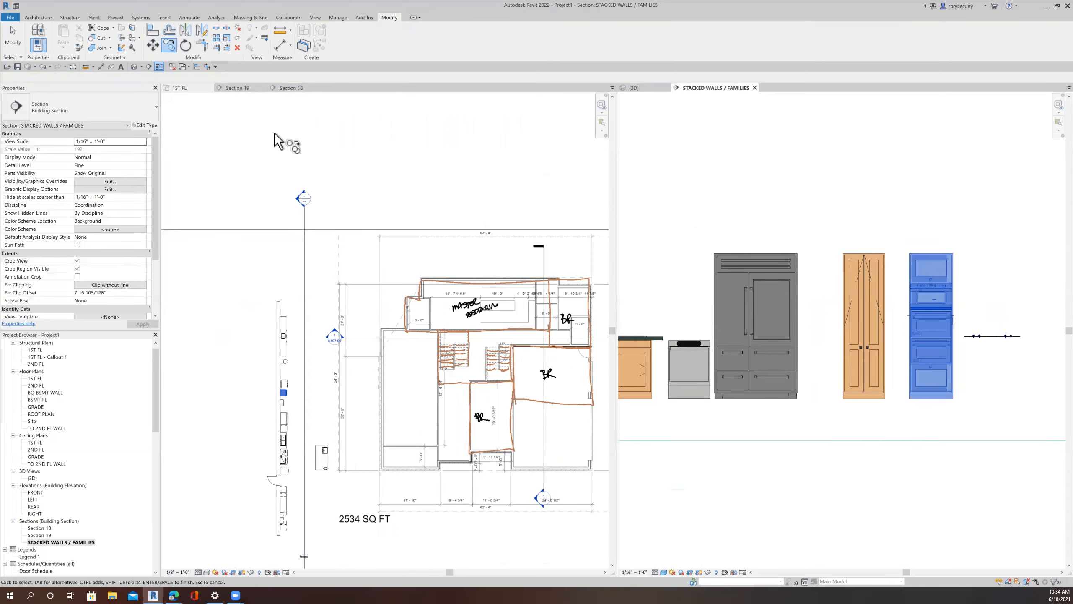
left_click(262, 127)
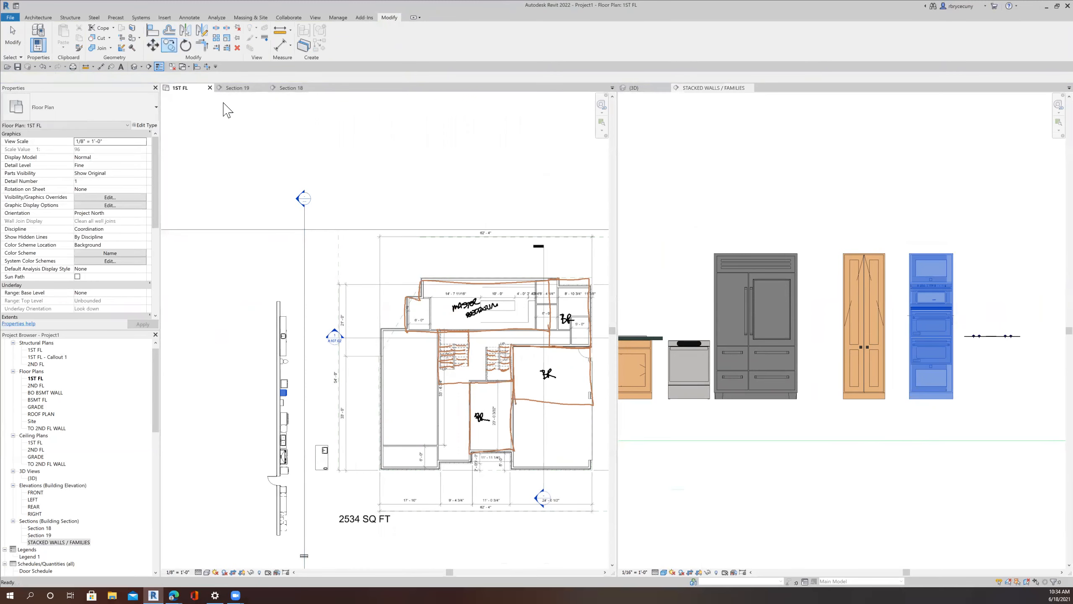
left_click(283, 392)
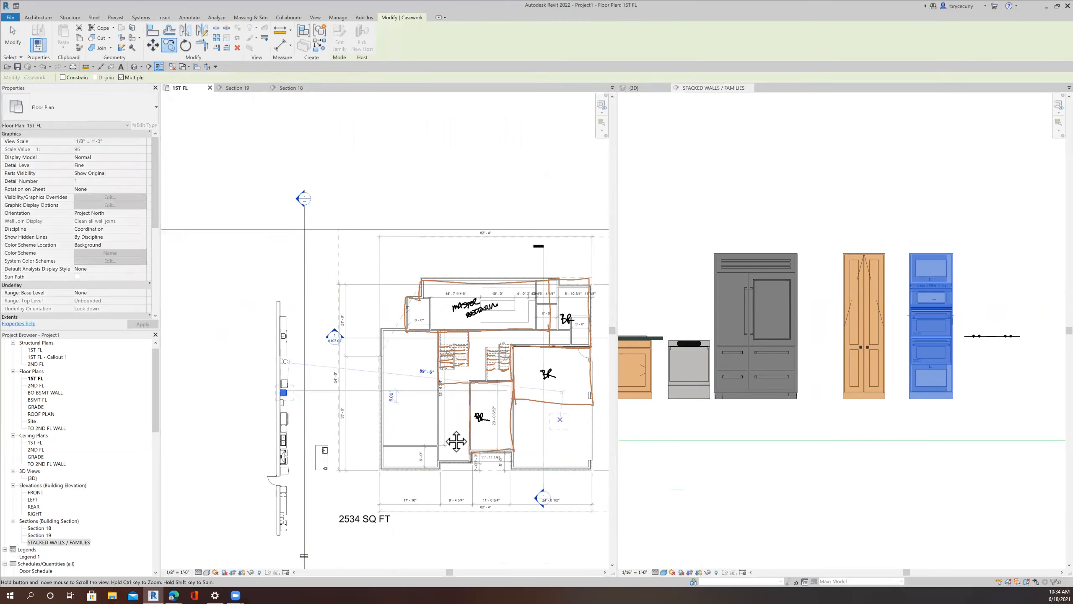
middle_click_drag(455, 441, 184, 437)
scroll(341, 450, "down", 2)
middle_click_drag(367, 382, 356, 339)
scroll(387, 417, "up", 5)
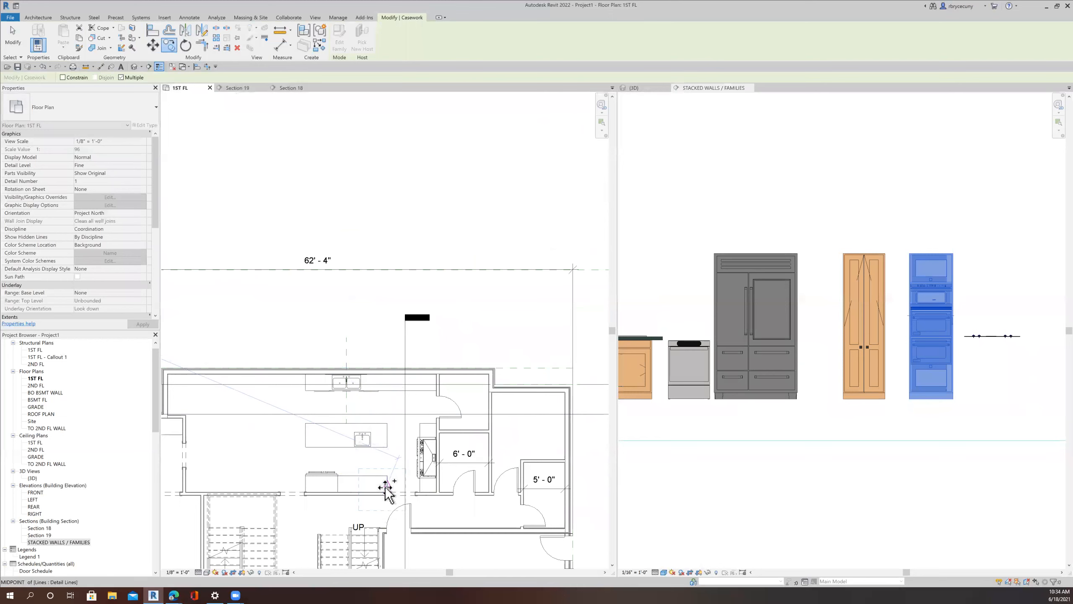
scroll(383, 489, "up", 3)
left_click(371, 448)
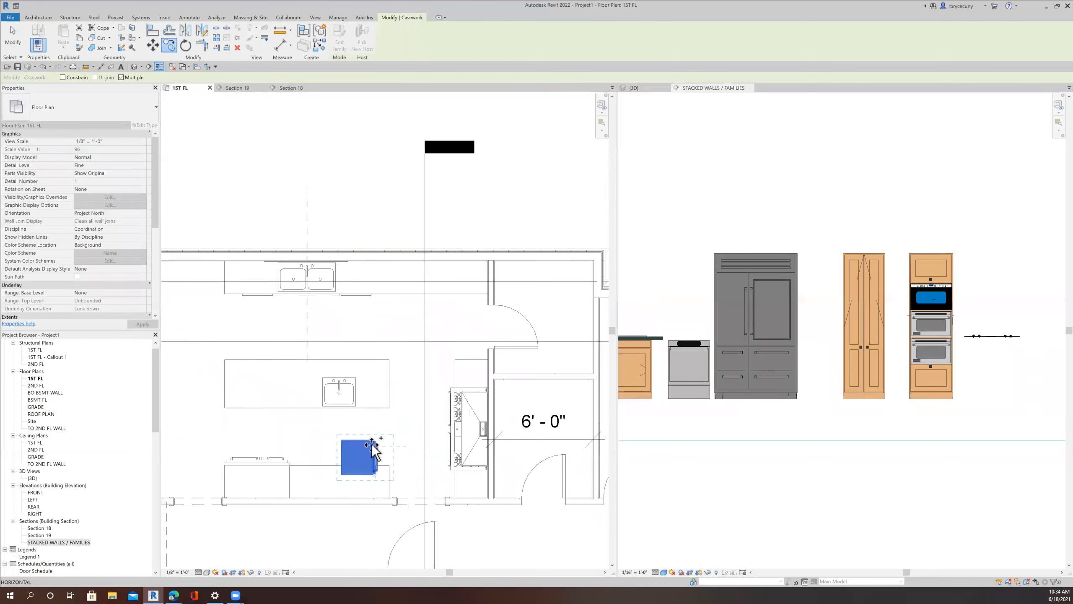
Step: Rotate the copied tall cabinet a quarter turn so its front faces the island
left_click(185, 46)
left_click(272, 369)
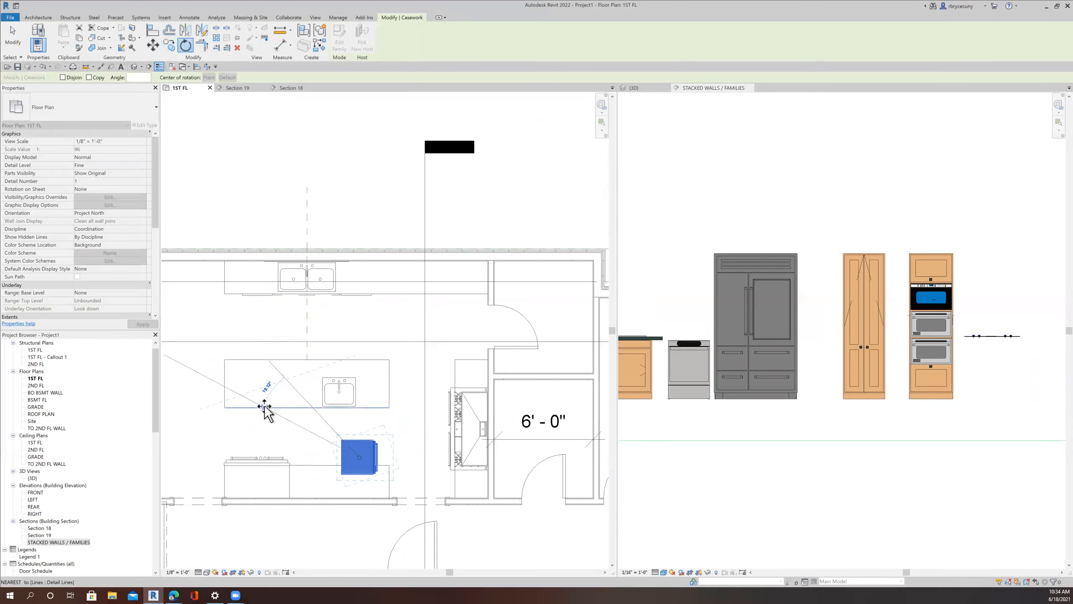
key("Return")
Step: Move the rotated tall oven cabinet into the counter's end corner beside the doorway, with its back against the wall
scroll(343, 431, "up", 1)
middle_click_drag(343, 431, 288, 369)
scroll(351, 431, "up", 2)
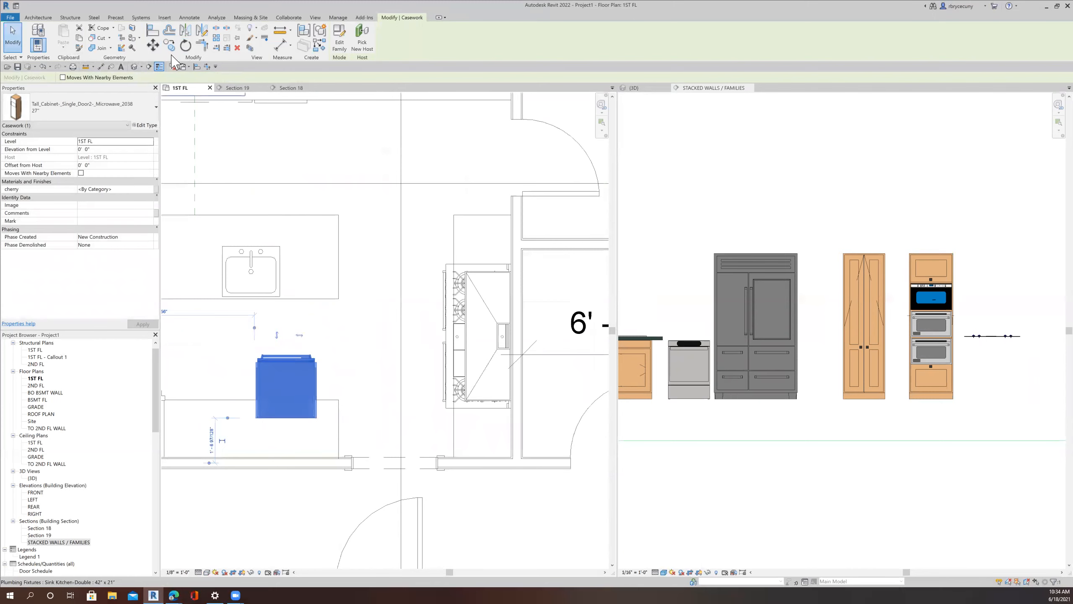
left_click(154, 44)
scroll(335, 419, "up", 3)
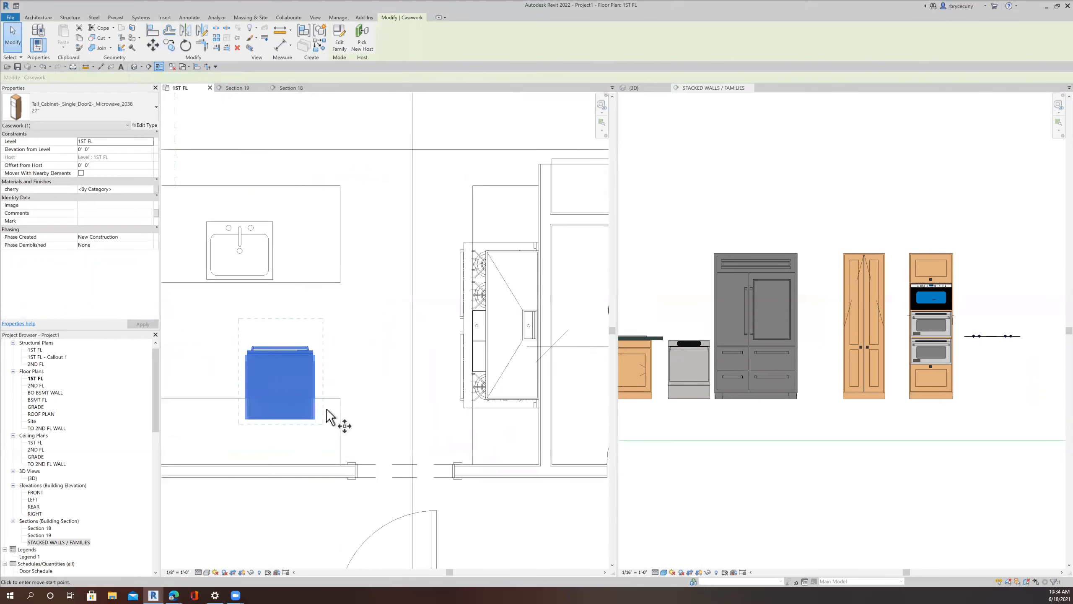
left_click(309, 424)
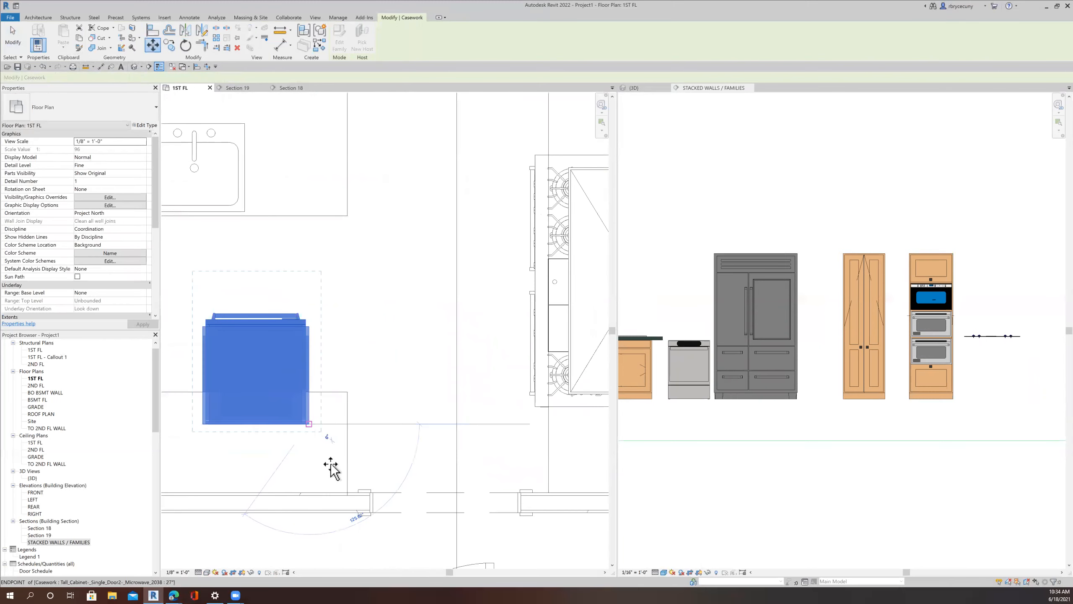
left_click(348, 490)
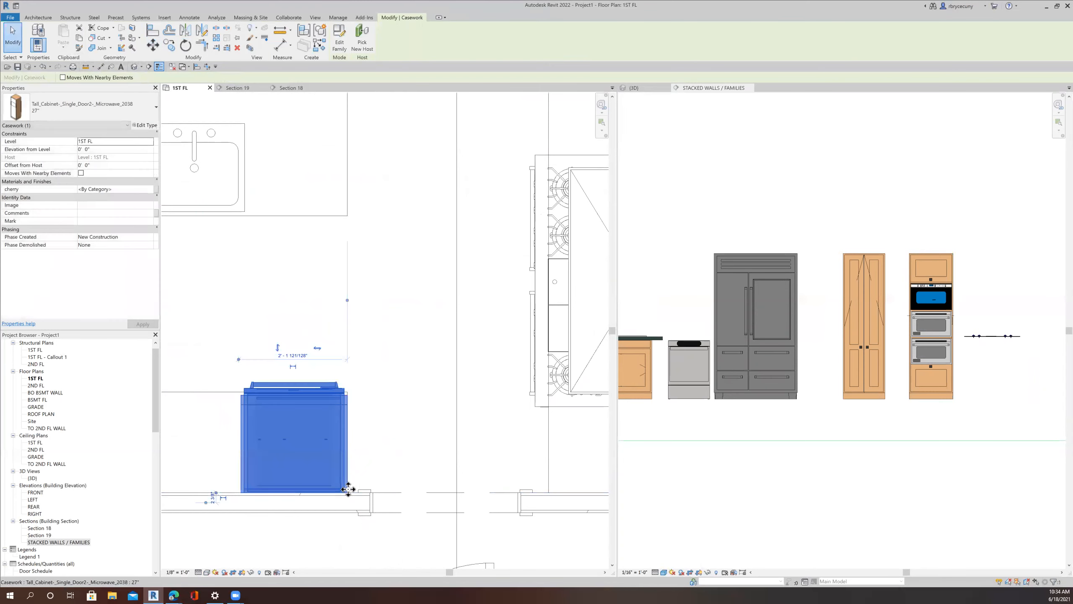
scroll(347, 492, "down", 3)
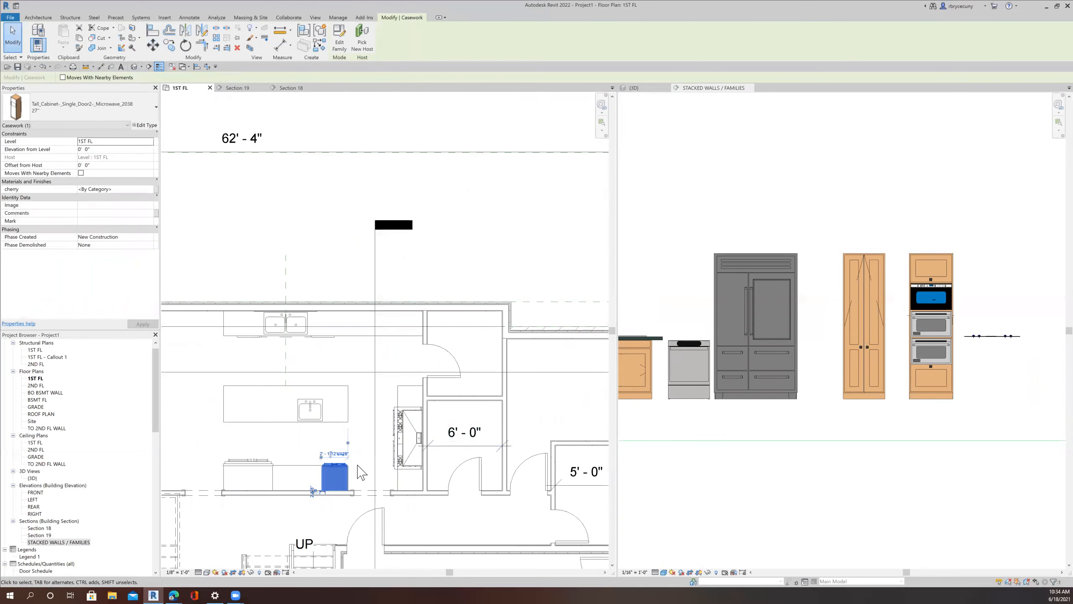
middle_click_drag(388, 469, 467, 447)
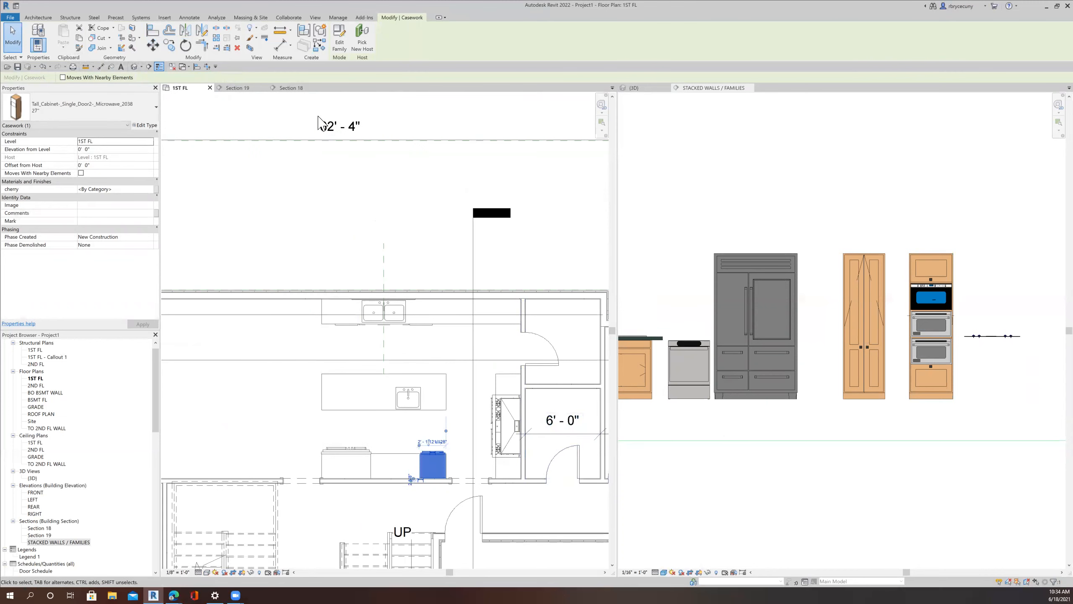
Step: Examine the placed tall oven cabinet and the neighbouring refrigerator in the 3D view
left_click(647, 89)
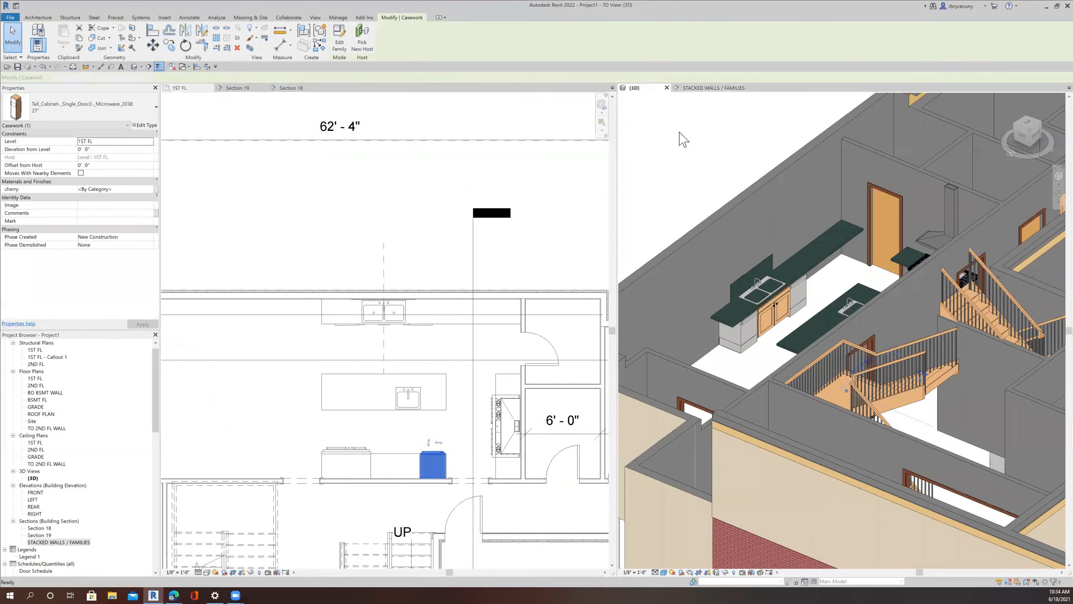
middle_click_drag(841, 367, 769, 517, "shift")
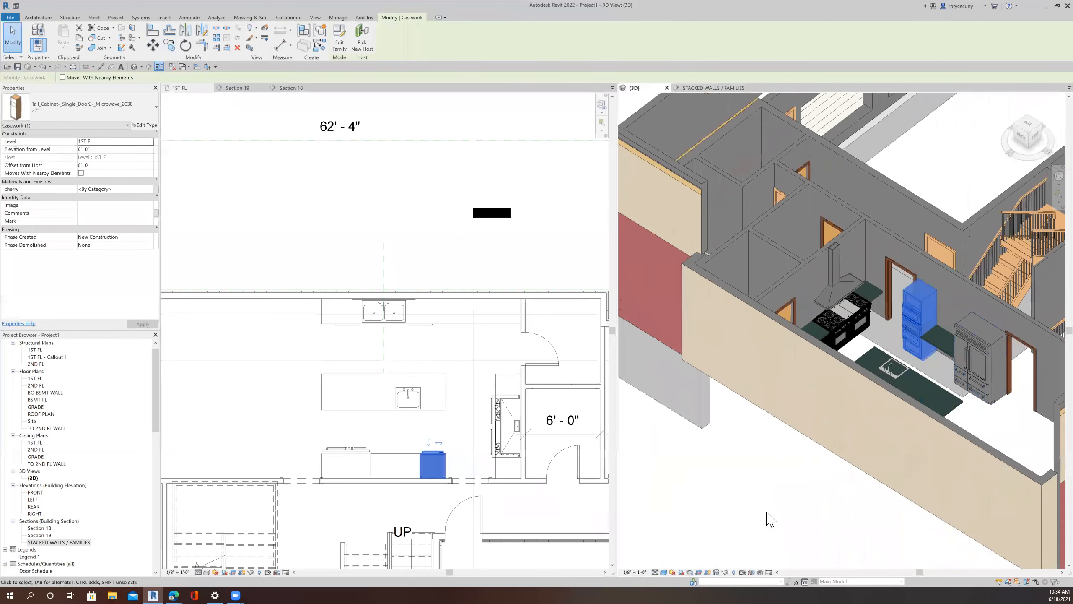
key("Escape")
scroll(862, 368, "up", 5)
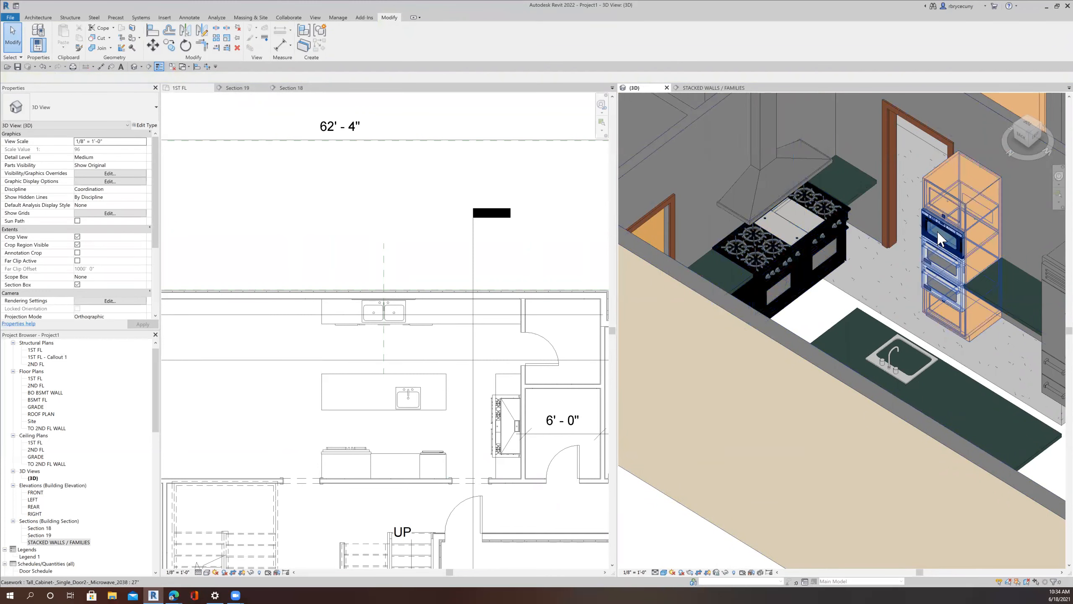
scroll(896, 347, "down", 5)
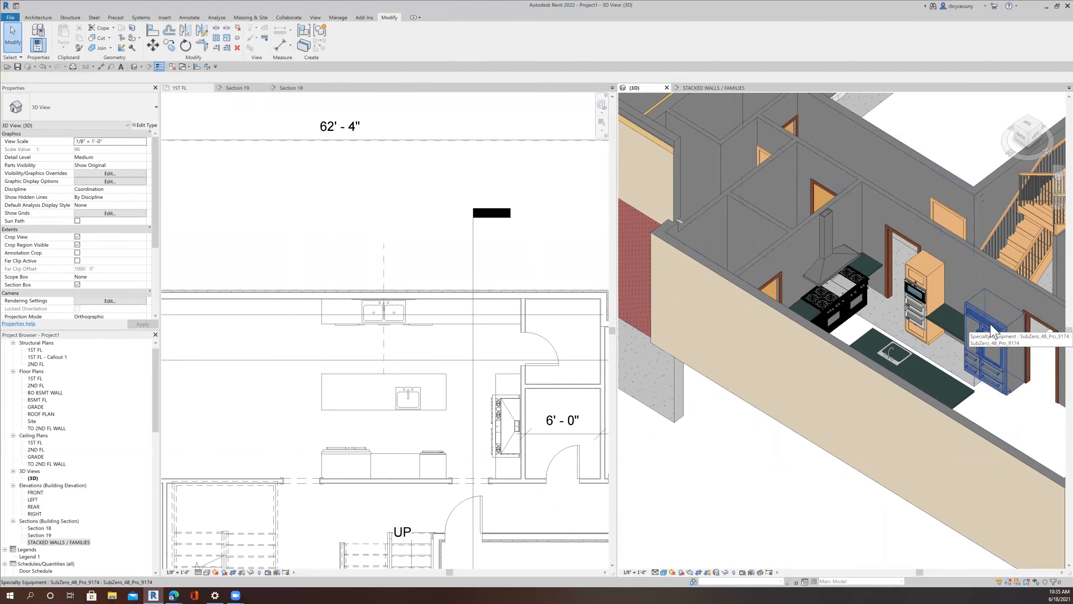
scroll(950, 359, "down", 2)
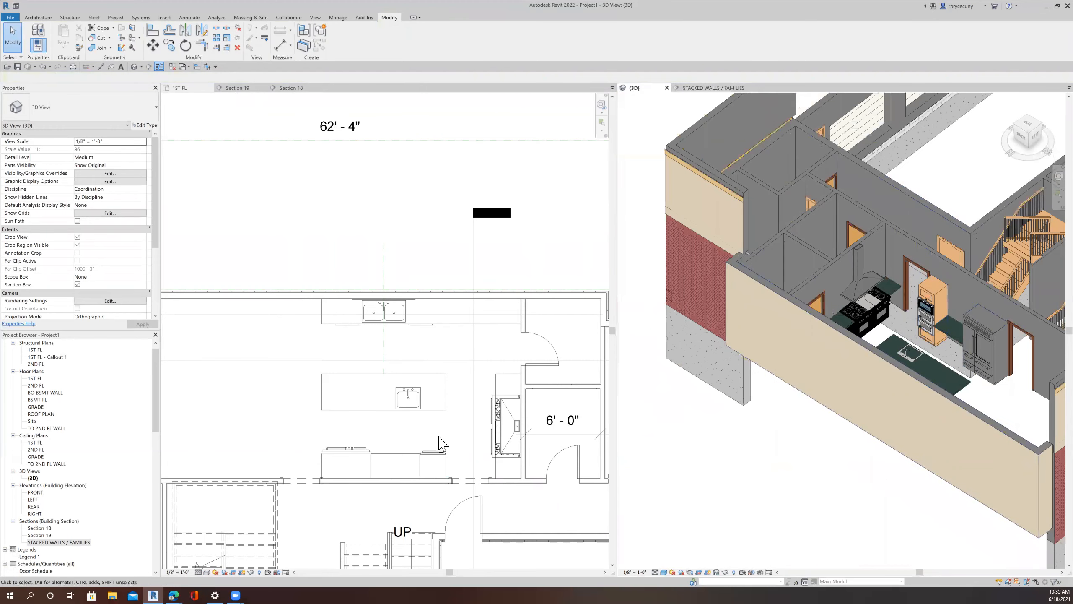
Step: Select the microwave drawer base cabinet in the STACKED WALLS / FAMILIES section and locate it in the 1ST FL plan
scroll(419, 399, "down", 5)
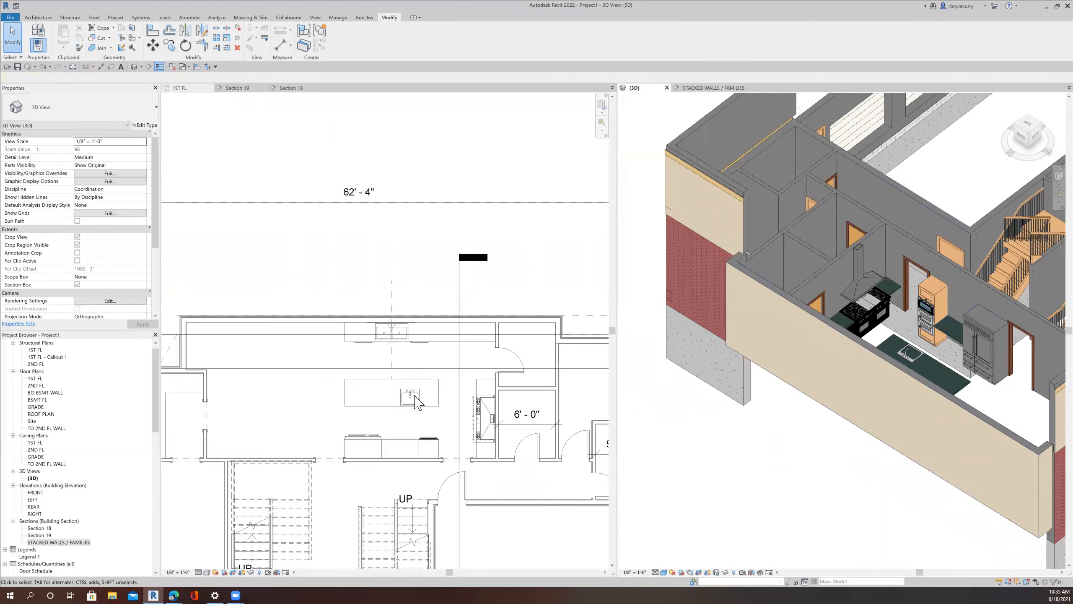
left_click(711, 88)
scroll(718, 364, "down", 2)
middle_click_drag(718, 364, 1061, 313)
scroll(799, 288, "up", 1)
scroll(800, 292, "up", 1)
left_click_drag(785, 374, 844, 283)
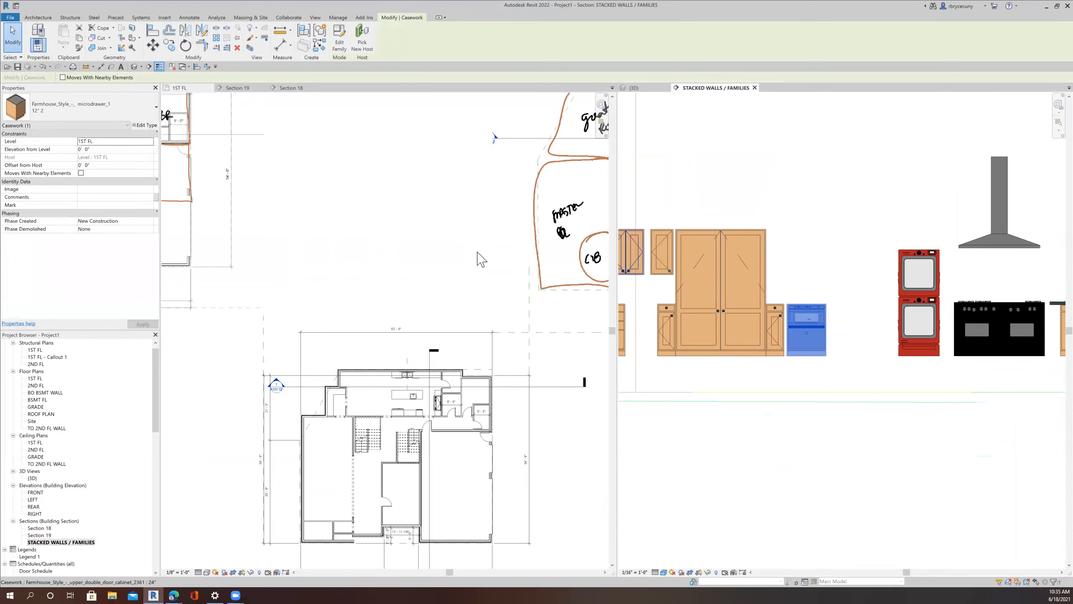
scroll(367, 289, "down", 4)
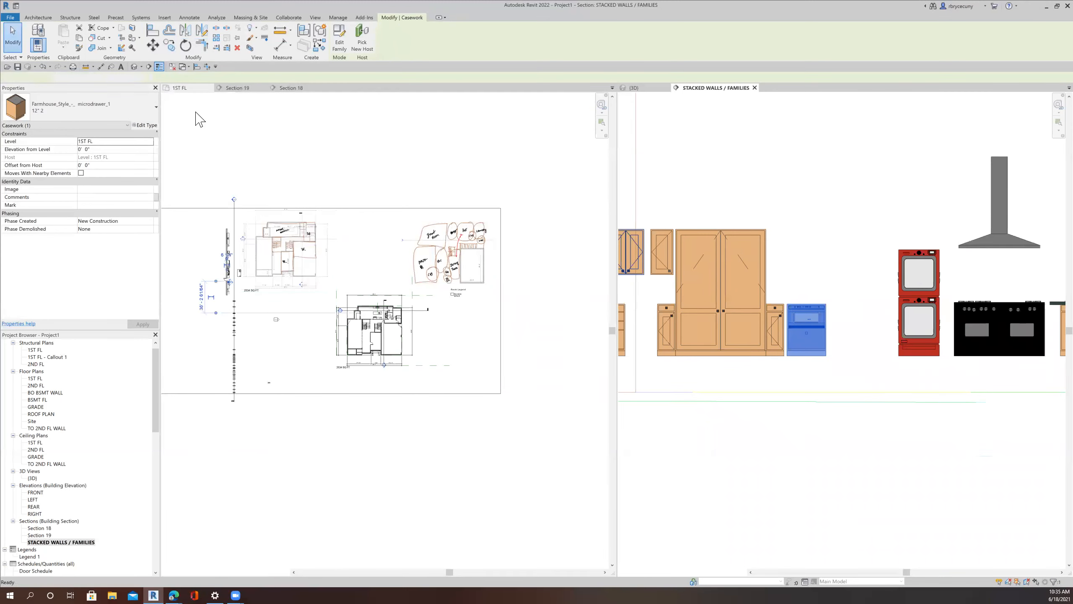
Step: Copy the microwave drawer cabinet from the sample wall to the kitchen area of the 1ST FL plan
left_click(180, 87)
left_click_drag(229, 279, 396, 333, "ctrl")
scroll(395, 333, "up", 6)
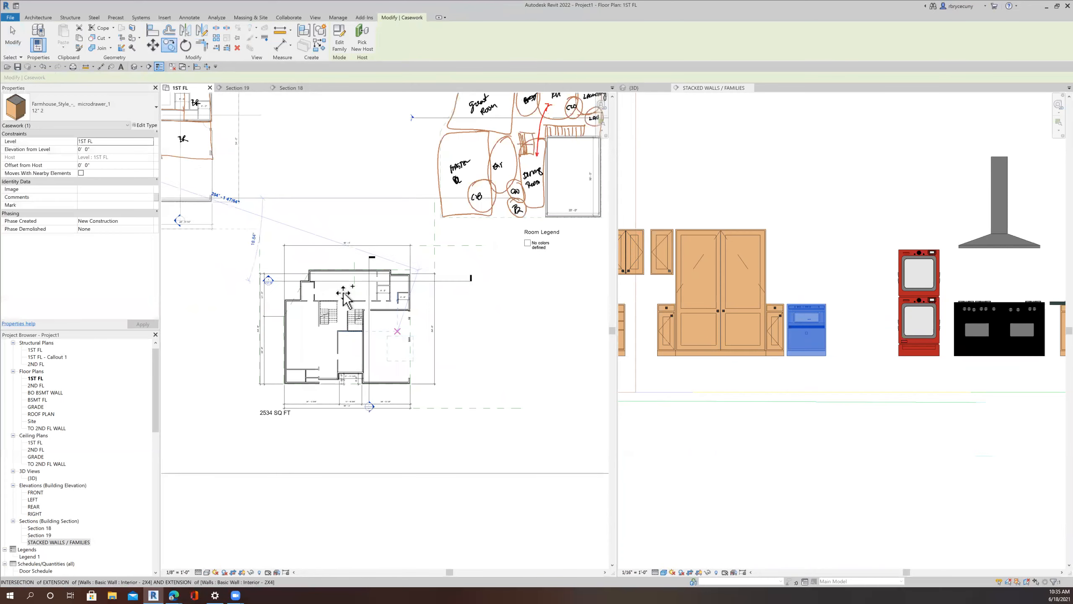
scroll(321, 272, "up", 1)
scroll(321, 272, "up", 4)
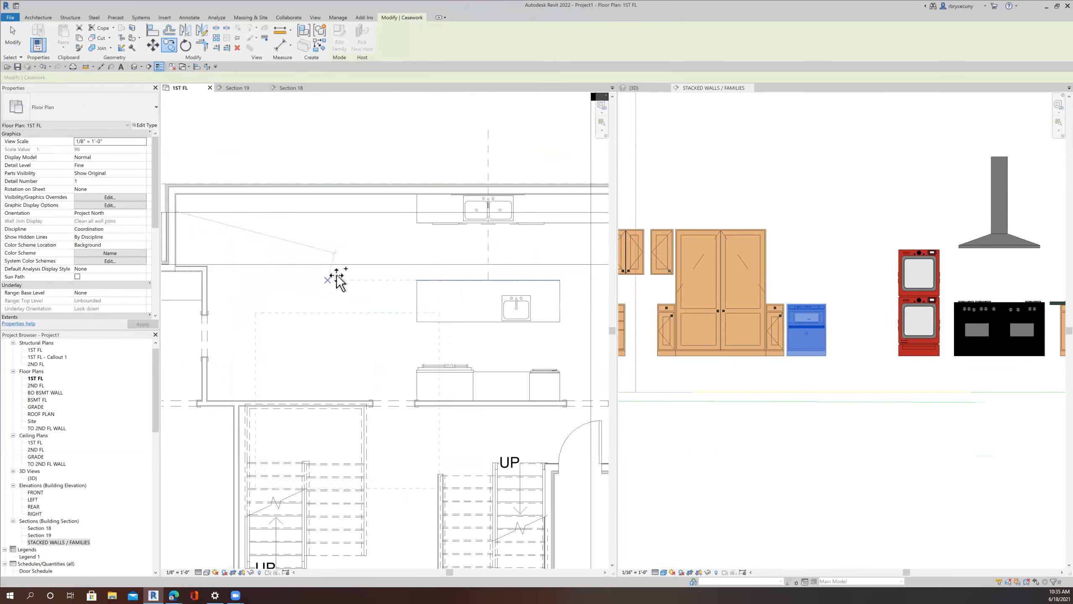
left_click(350, 282)
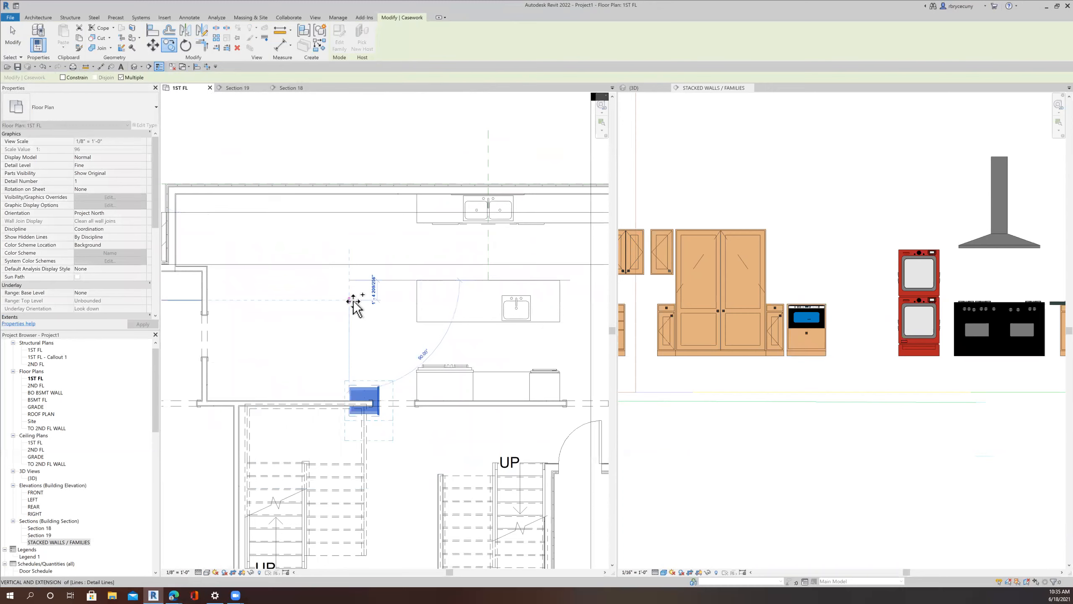
Step: Move the copied microwave drawer cabinet off the stair wall into the open floor beside the island
left_click(148, 47)
left_click(366, 387)
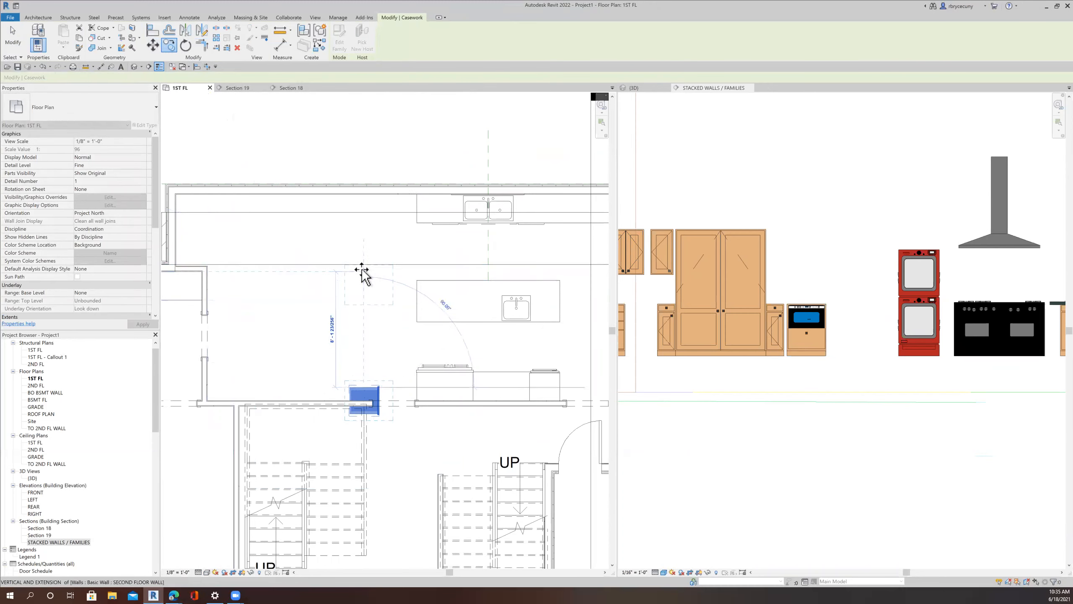
left_click(366, 279)
scroll(364, 270, "up", 3)
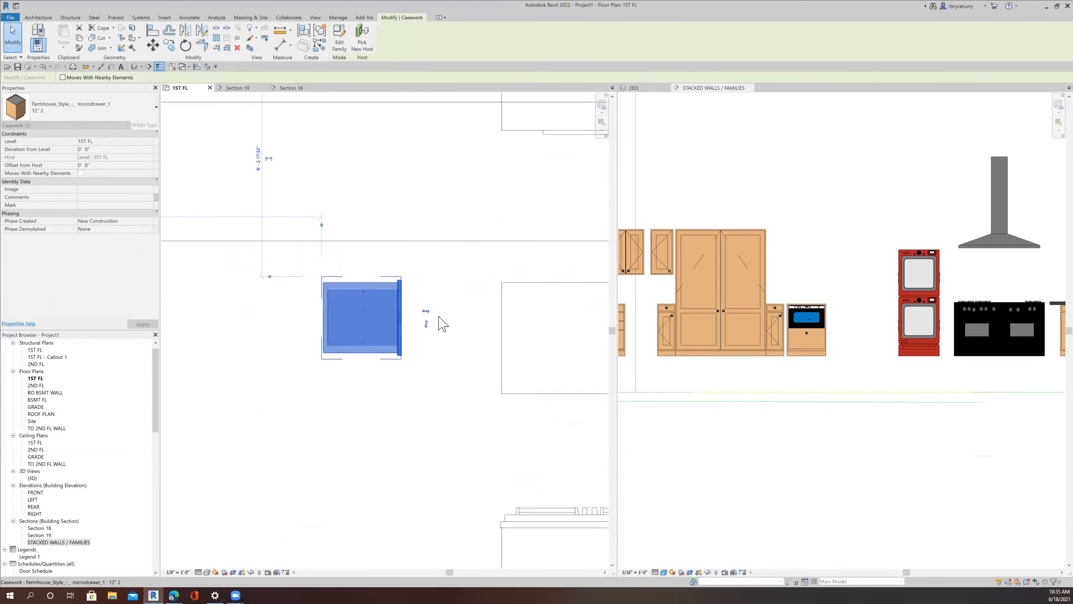
Step: Rotate the microwave drawer cabinet 180 degrees so its front faces away from the island
scroll(431, 334, "down", 2)
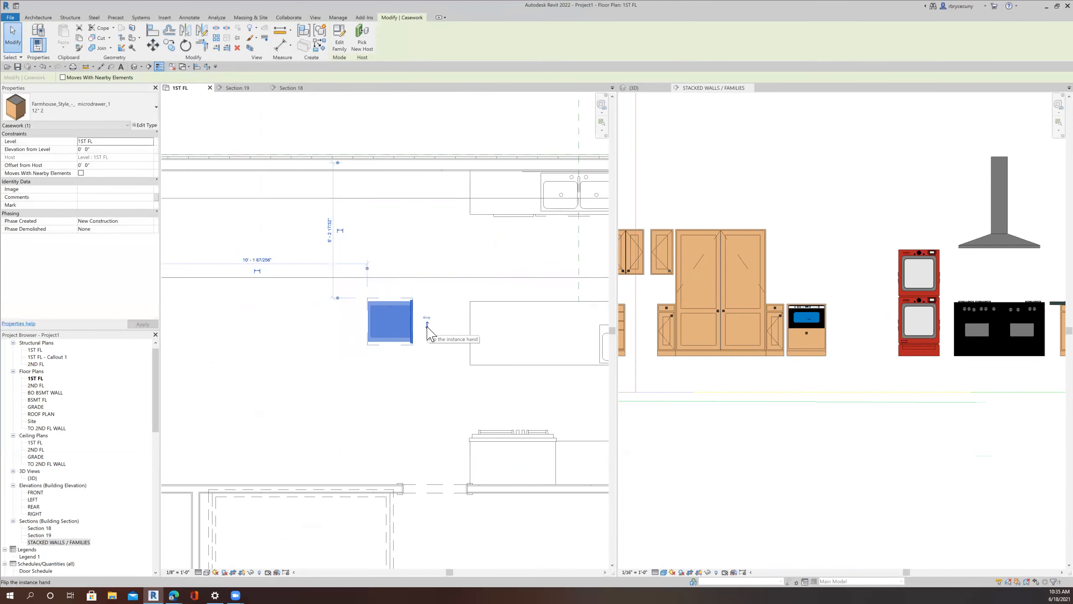
middle_click_drag(429, 332, 362, 341)
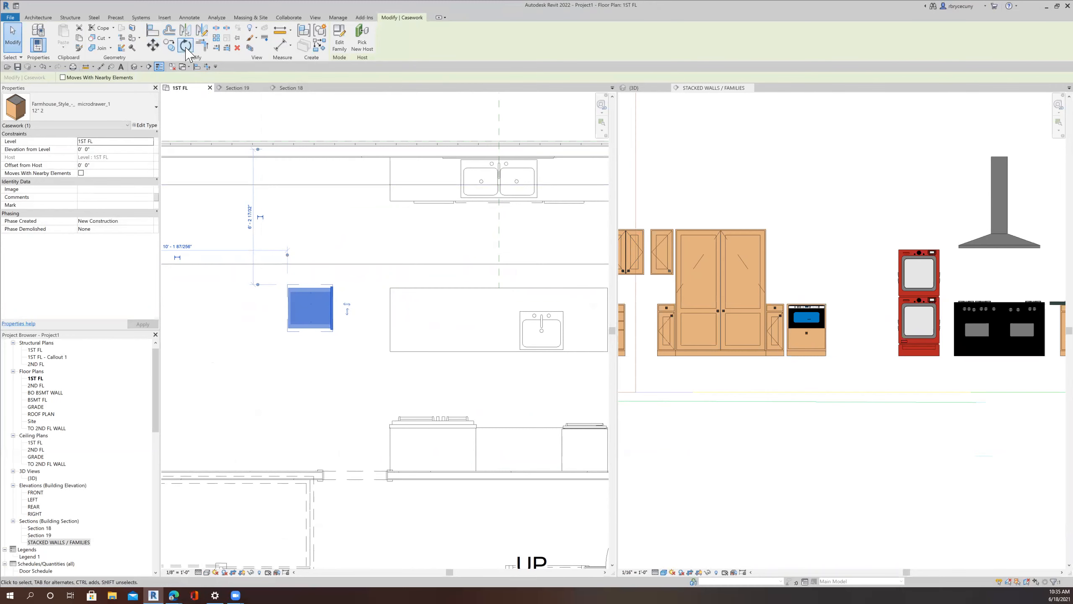
key("r")
key("o")
left_click(297, 383)
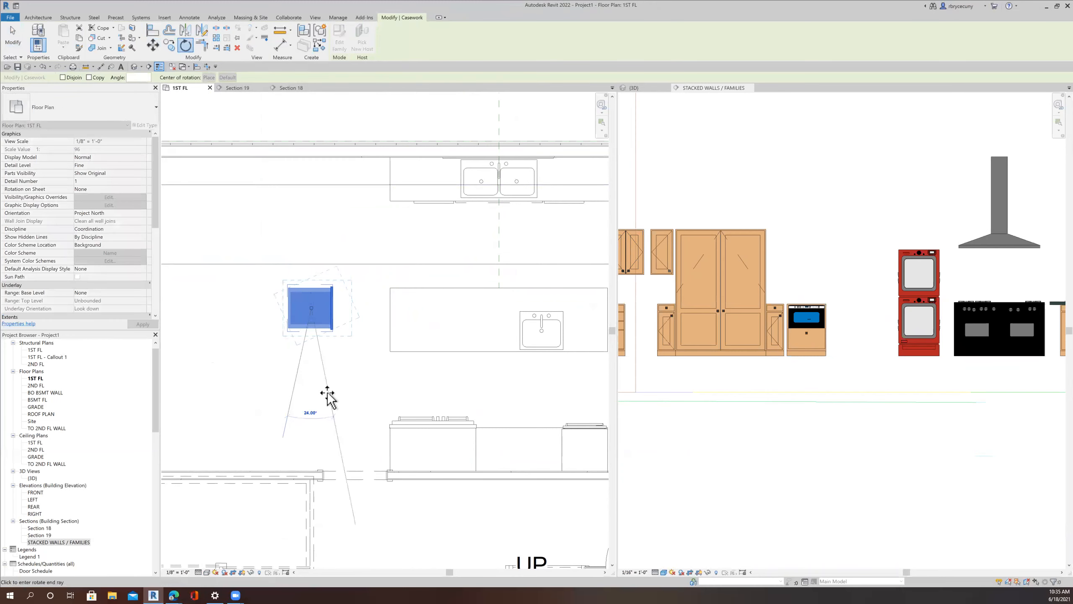
type("180")
key("Return")
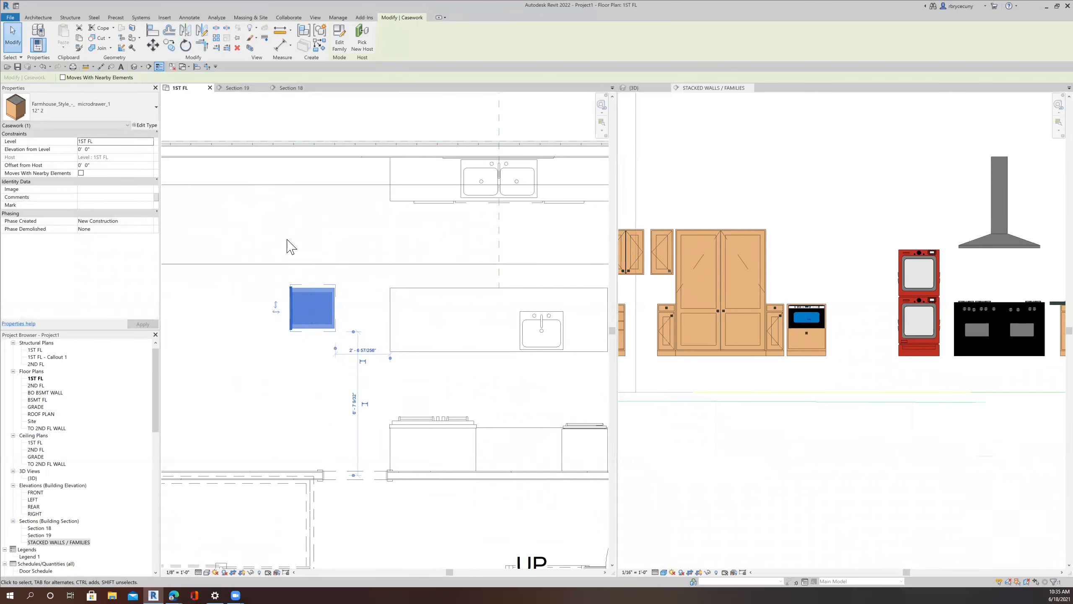
Step: Move the microwave drawer cabinet under the island end farthest from the sink, with its front at the countertop's end edge
left_click(152, 45)
scroll(287, 259, "up", 5)
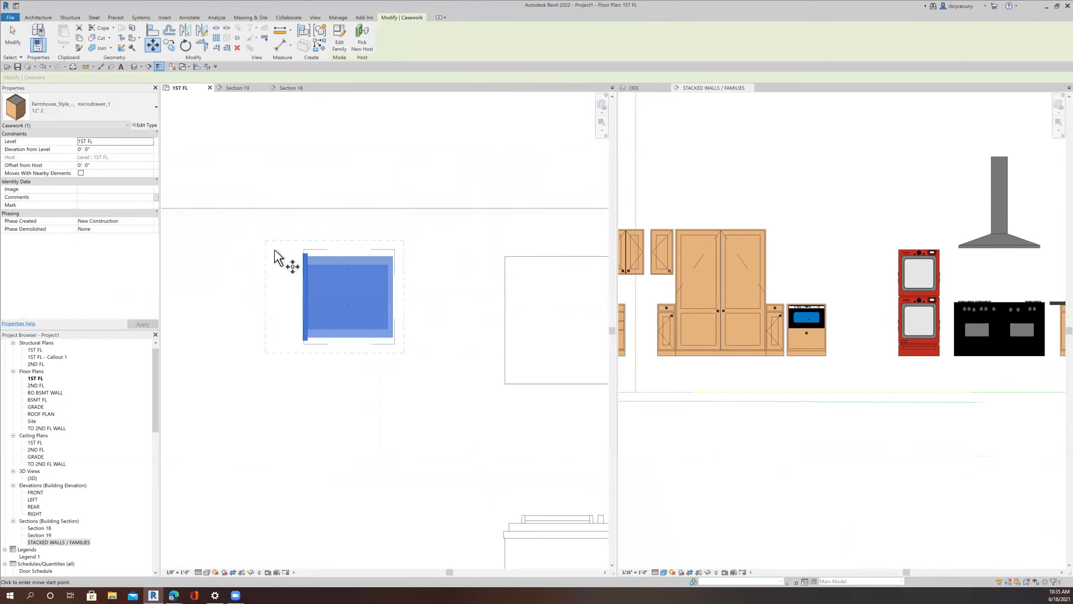
left_click(347, 279)
scroll(372, 363, "down", 5)
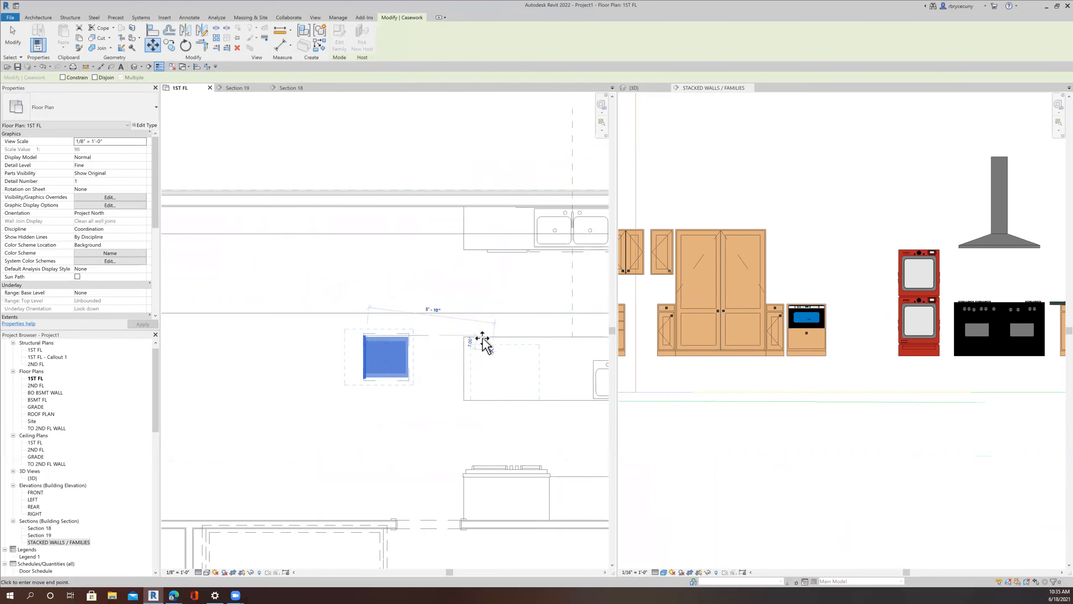
scroll(435, 342, "up", 4)
left_click(441, 346)
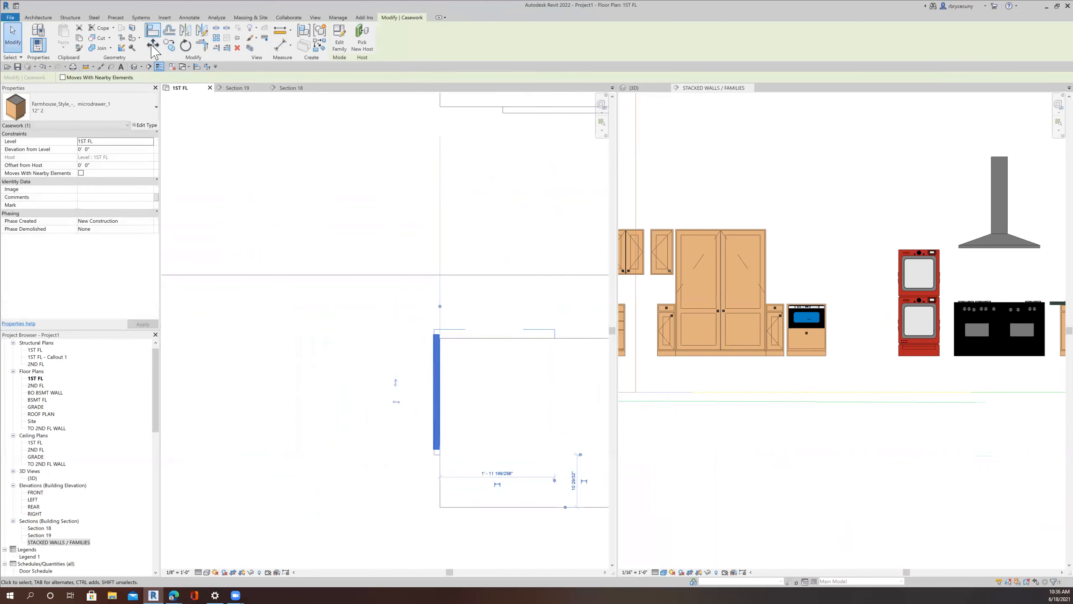
Step: Shift the microwave drawer cabinet so its side lines up with the island edge facing the wall sink
scroll(441, 315, "up", 4)
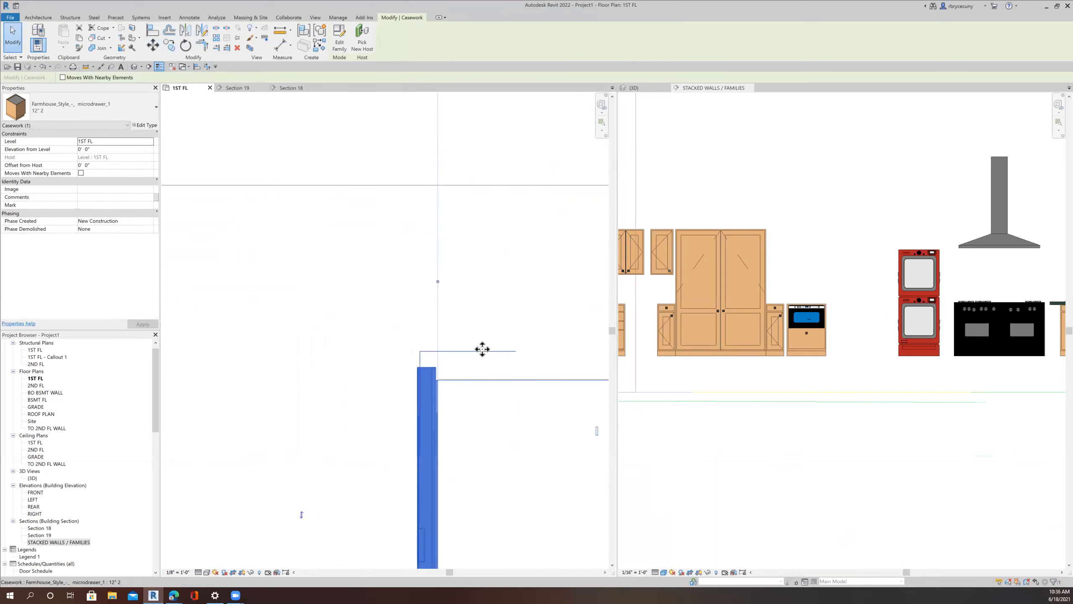
left_click(153, 46)
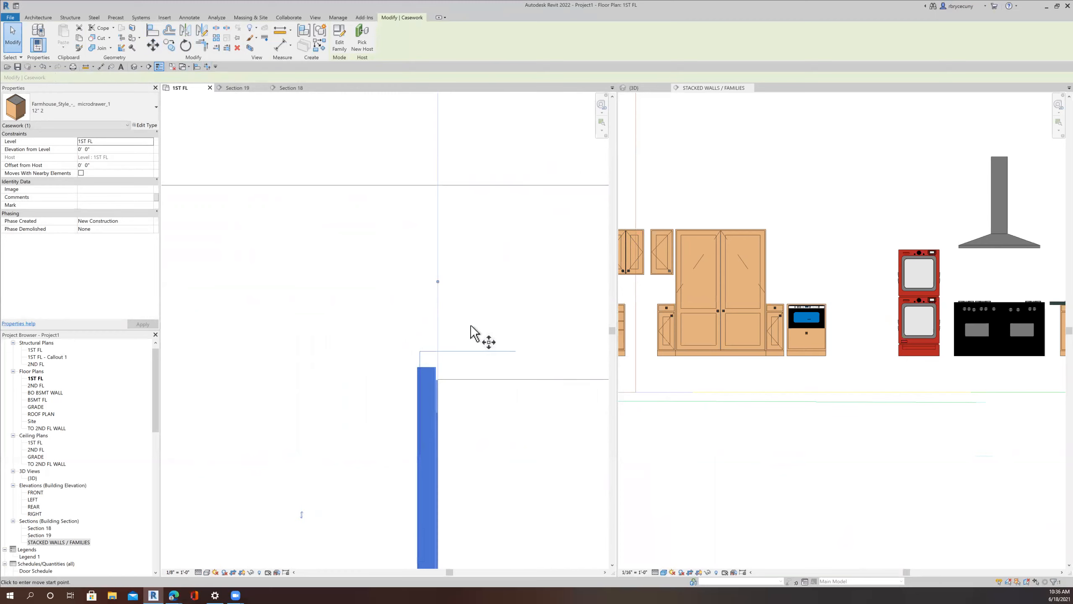
left_click(471, 352)
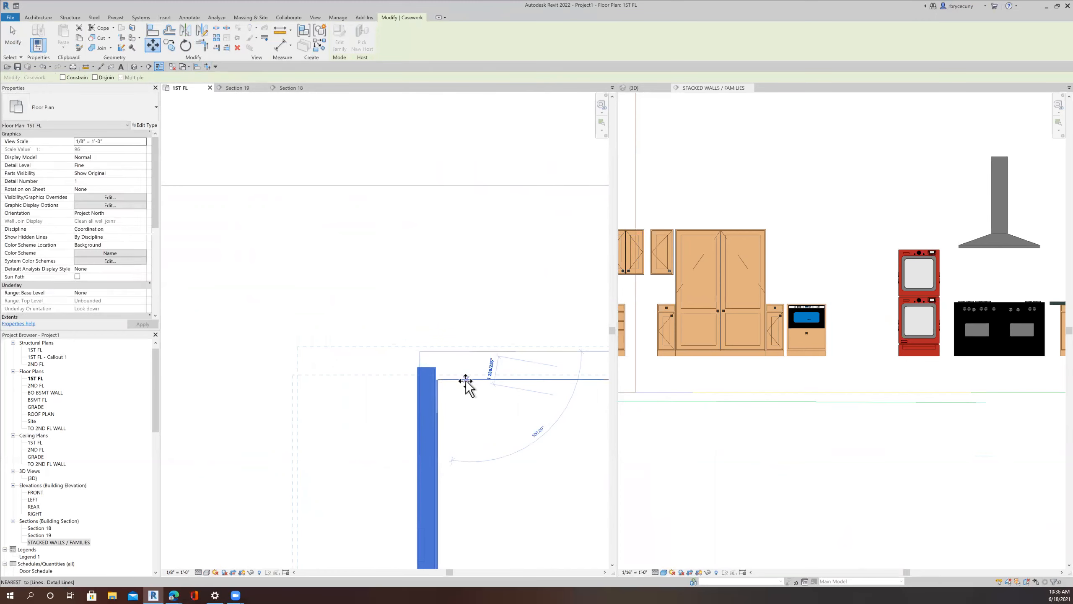
left_click(467, 384)
scroll(469, 391, "down", 5)
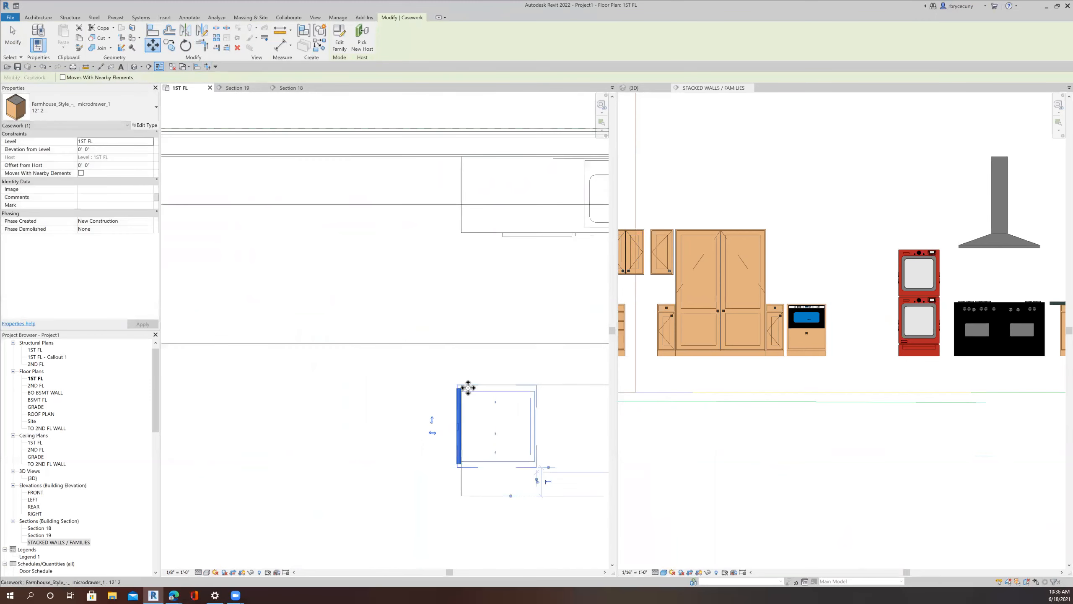
Step: Examine the microwave drawer cabinet at the end of the island from several angles in the 3D view
left_click(651, 89)
middle_click_drag(843, 371, 764, 358)
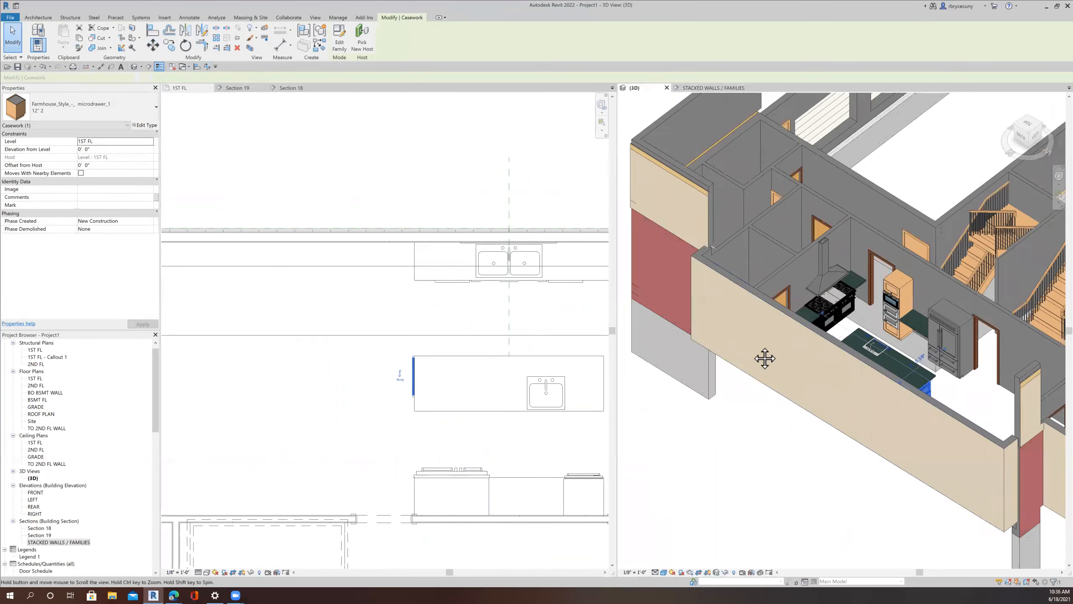
scroll(765, 358, "down", 3)
middle_click_drag(830, 406, 743, 402, "shift")
scroll(865, 374, "up", 3)
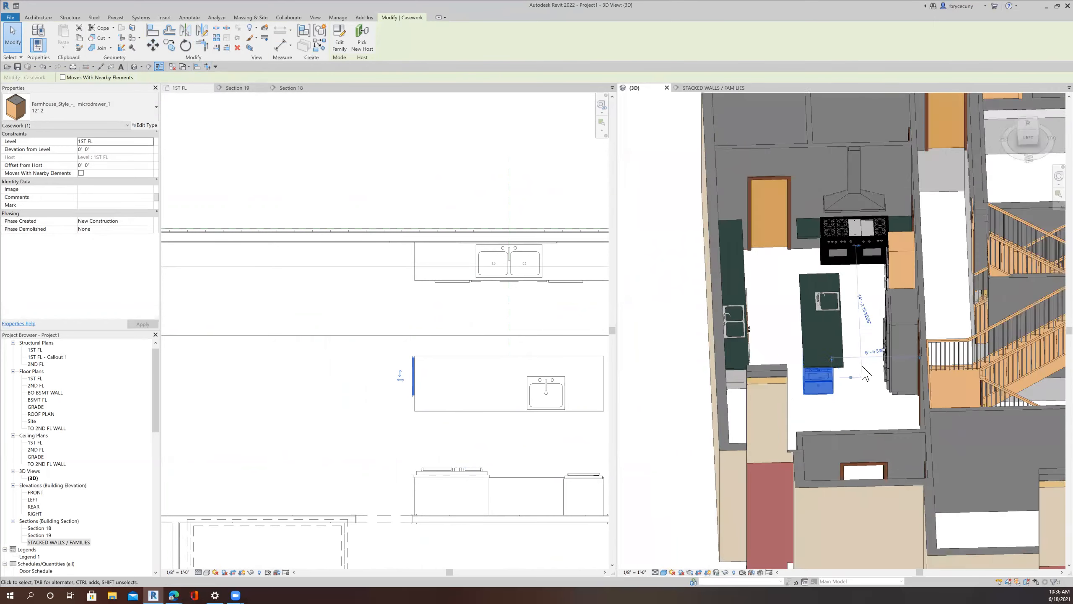
scroll(865, 374, "up", 4)
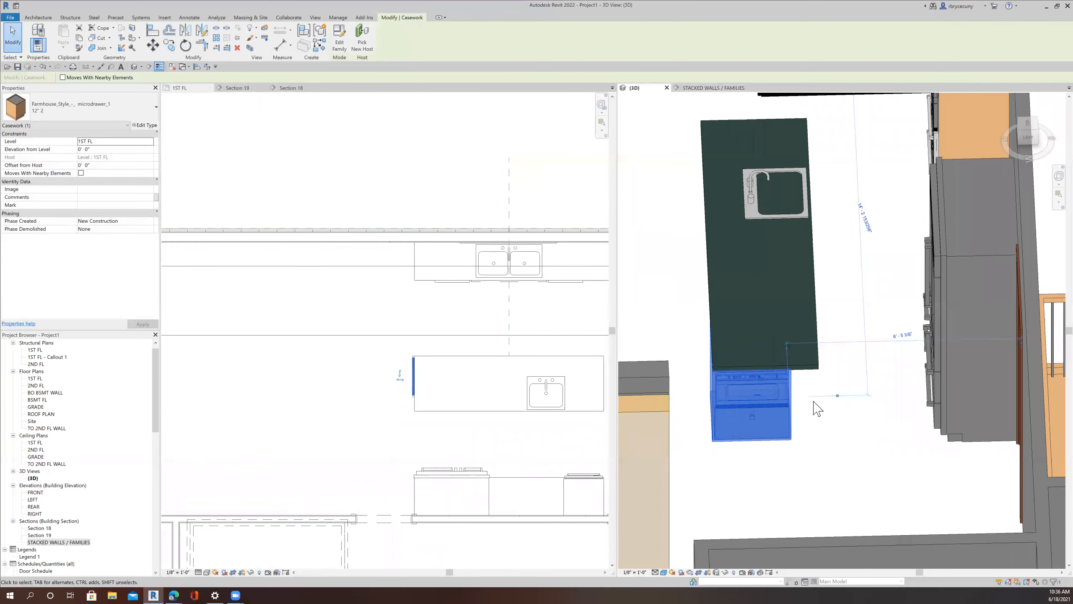
scroll(818, 408, "down", 3)
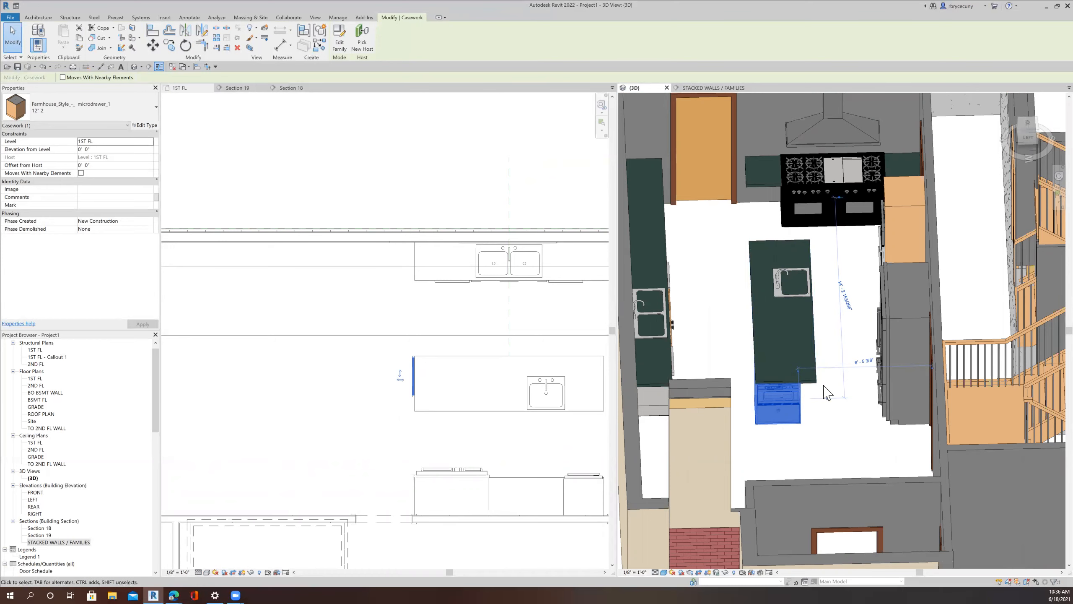
scroll(803, 372, "down", 4)
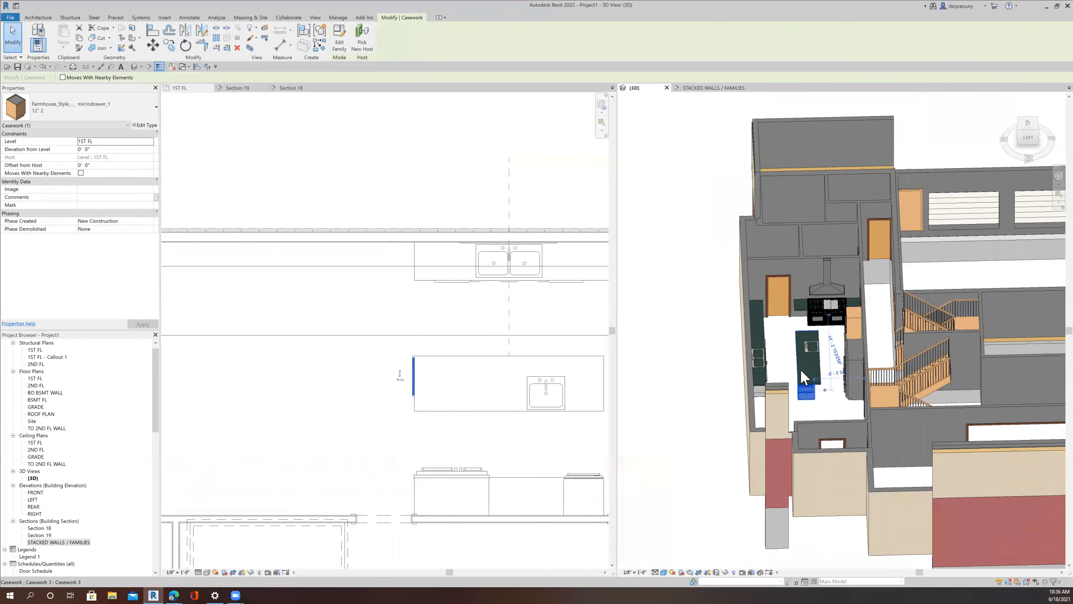
Step: Save the project with the microwave drawer cabinet in place at the island end
scroll(800, 369, "up", 6)
scroll(780, 359, "down", 3)
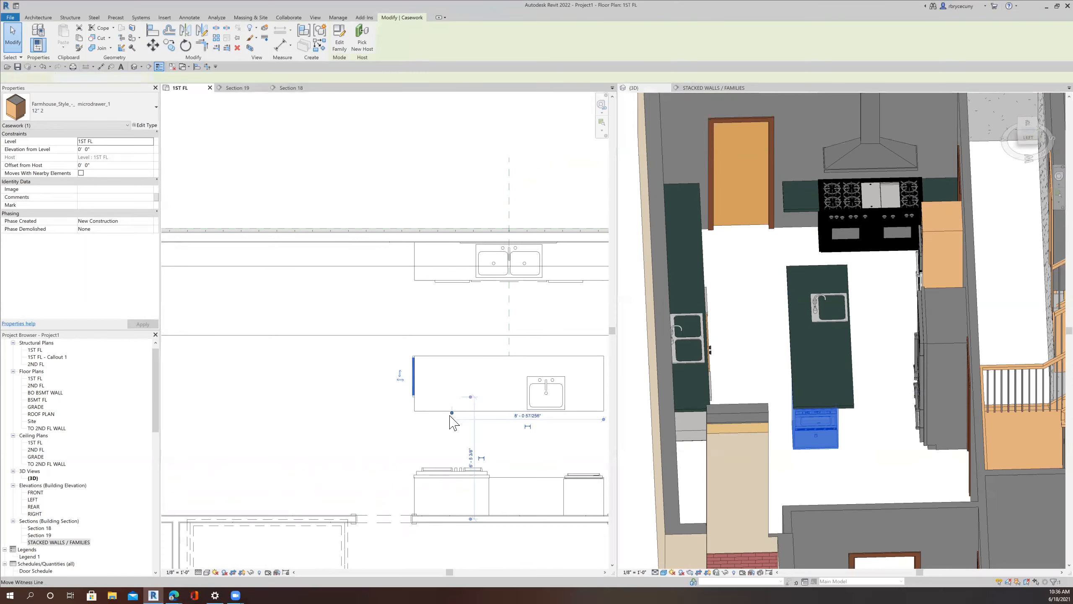
middle_click_drag(450, 419, 427, 415)
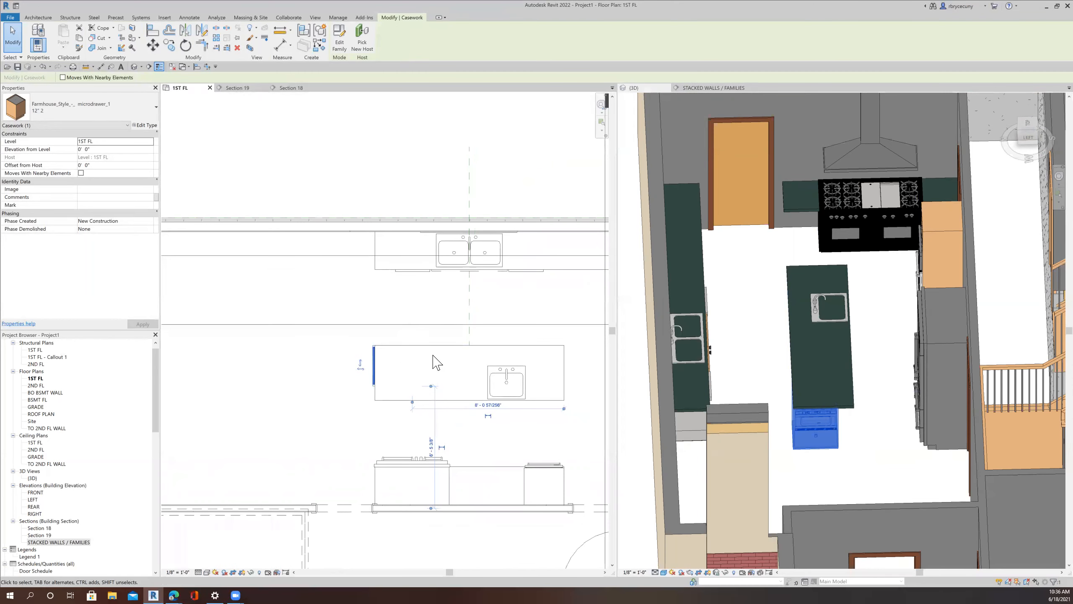
scroll(438, 441, "down", 5)
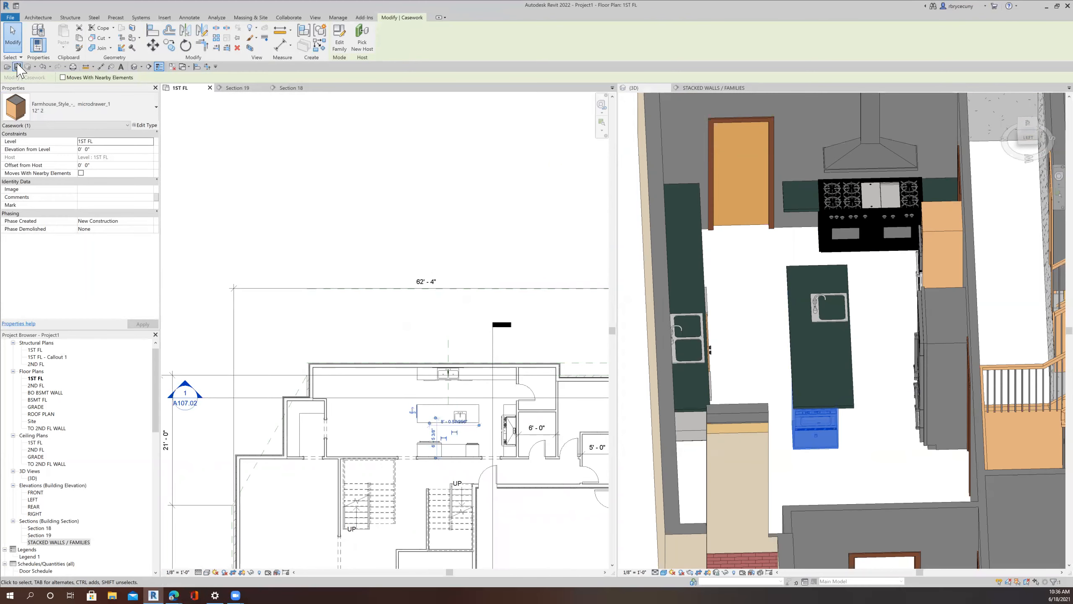
left_click(17, 67)
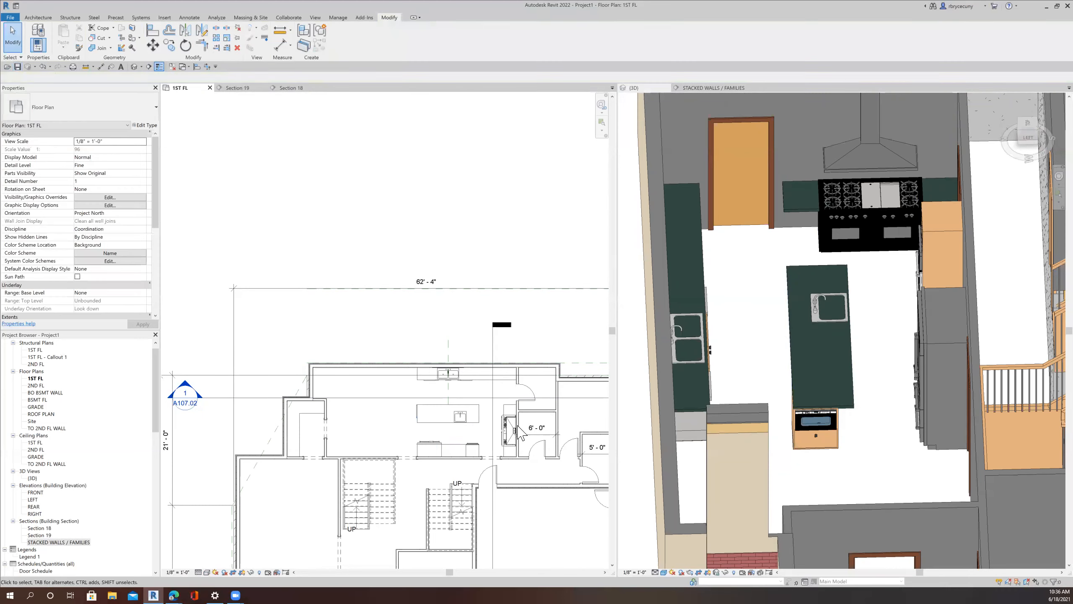
middle_click_drag(423, 460, 380, 441)
scroll(393, 398, "up", 3)
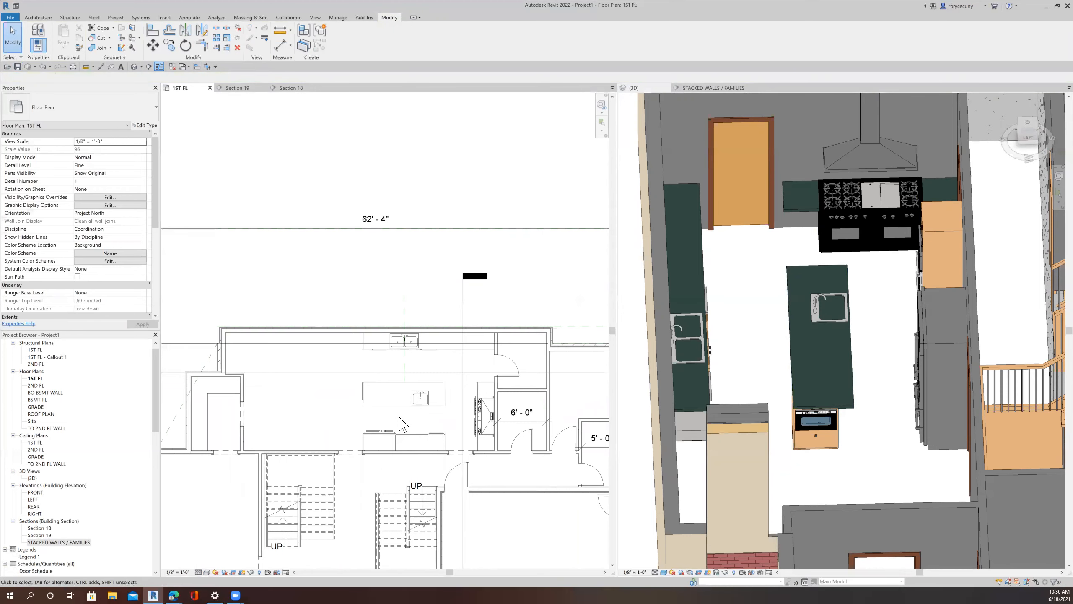
middle_click_drag(401, 420, 374, 406)
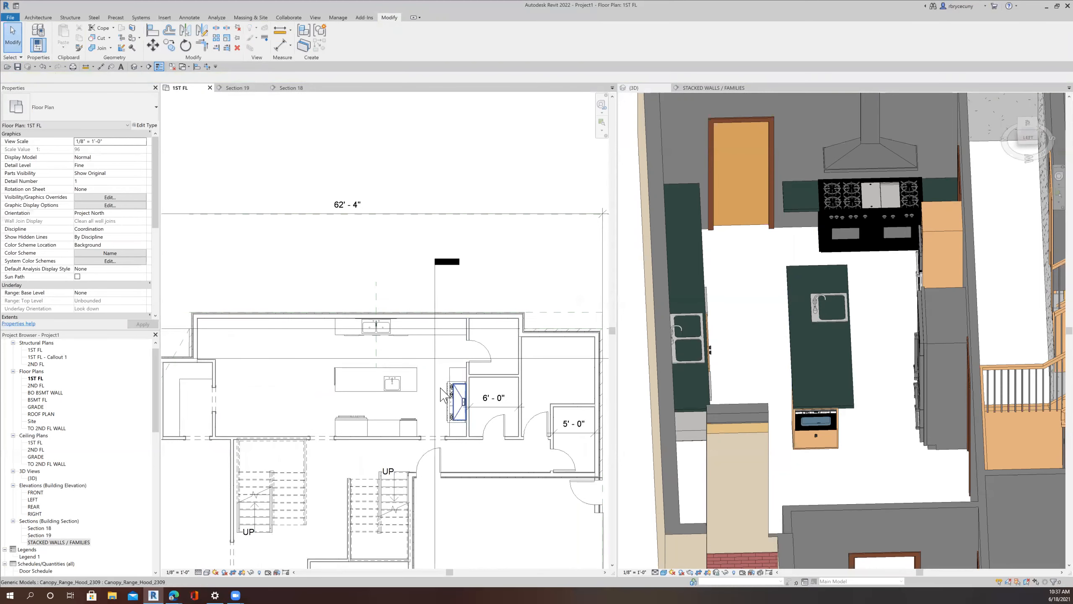
scroll(526, 404, "down", 3)
scroll(842, 379, "down", 2)
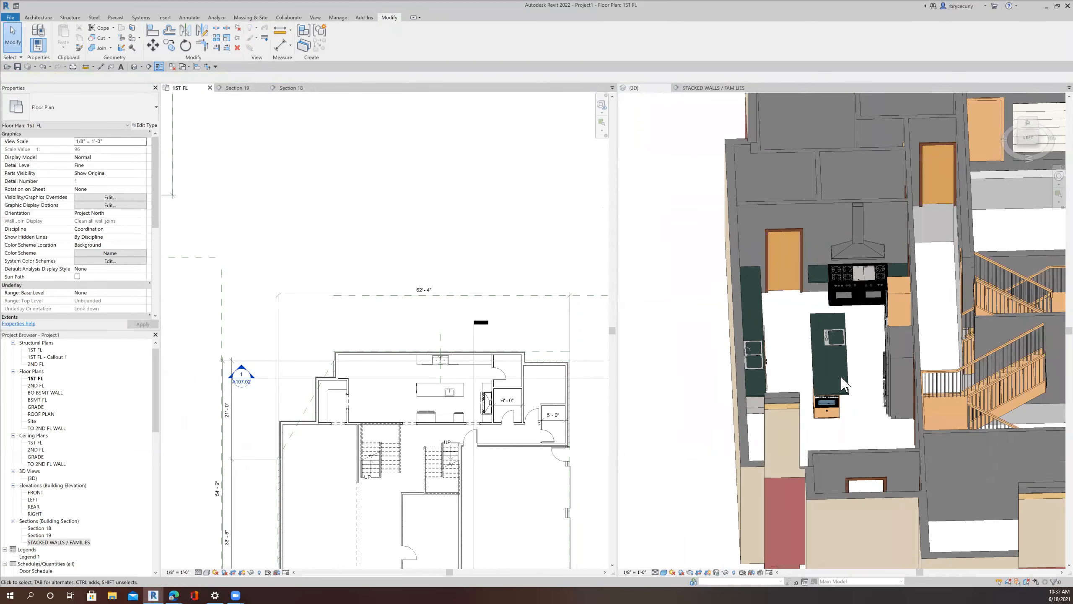
Step: Open the STACKED WALLS / FAMILIES section and look over the row of casework and appliances
left_click(704, 89)
middle_click_drag(908, 319, 803, 311)
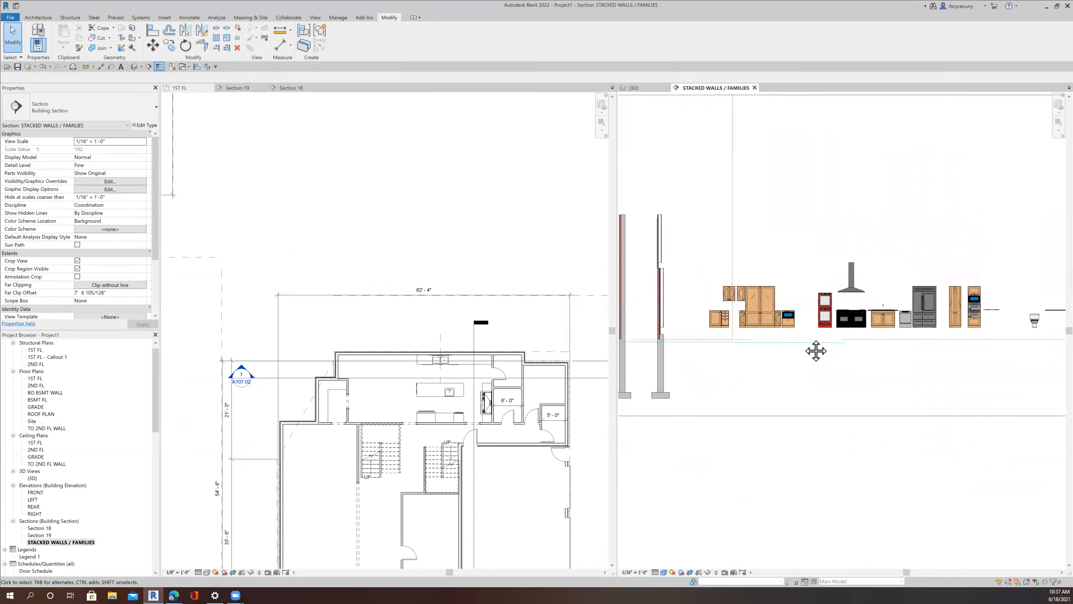
middle_click_drag(814, 350, 880, 348)
scroll(439, 395, "up", 2)
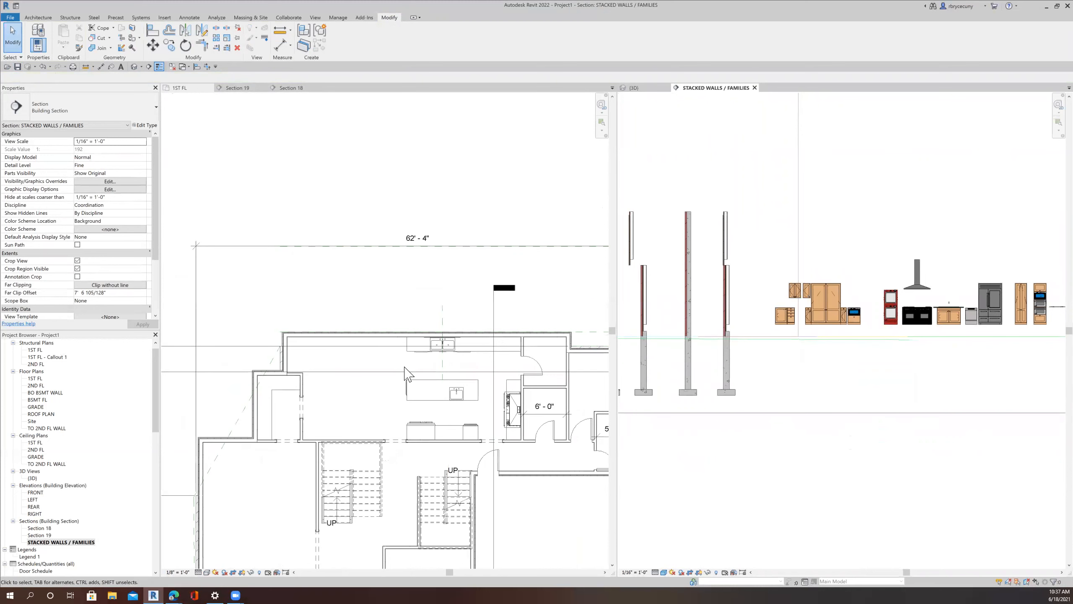
scroll(405, 374, "down", 2)
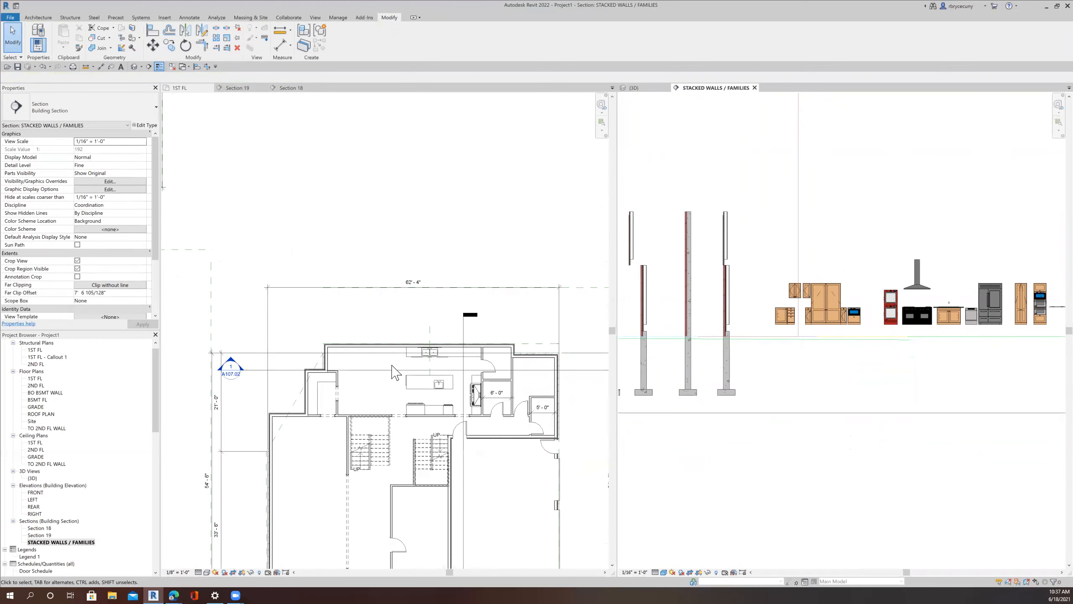
Step: Open the Section 18 view from its section line in the first-floor plan
left_click(385, 369)
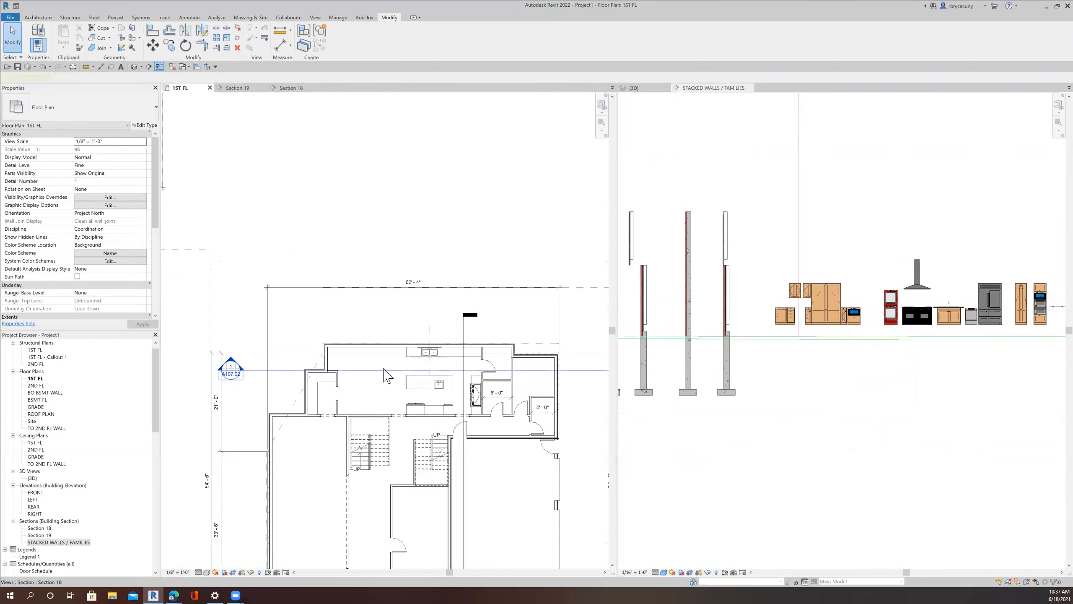
right_click(384, 369)
left_click(416, 408)
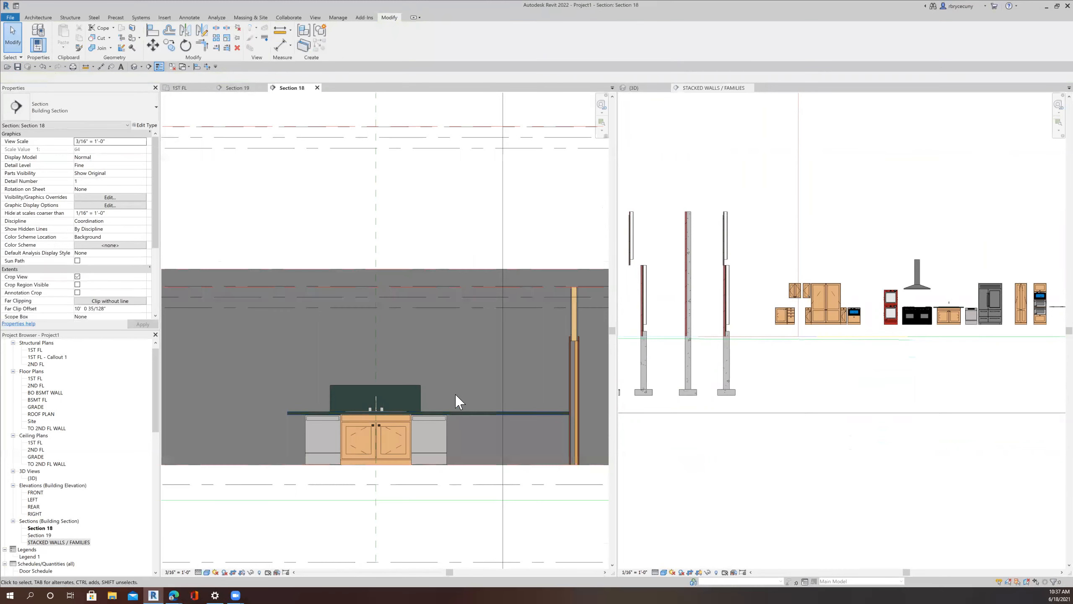
Step: Measure the gap between the free end of the wall sink countertop and the adjacent dishwasher in Section 18
middle_click_drag(459, 401, 508, 376)
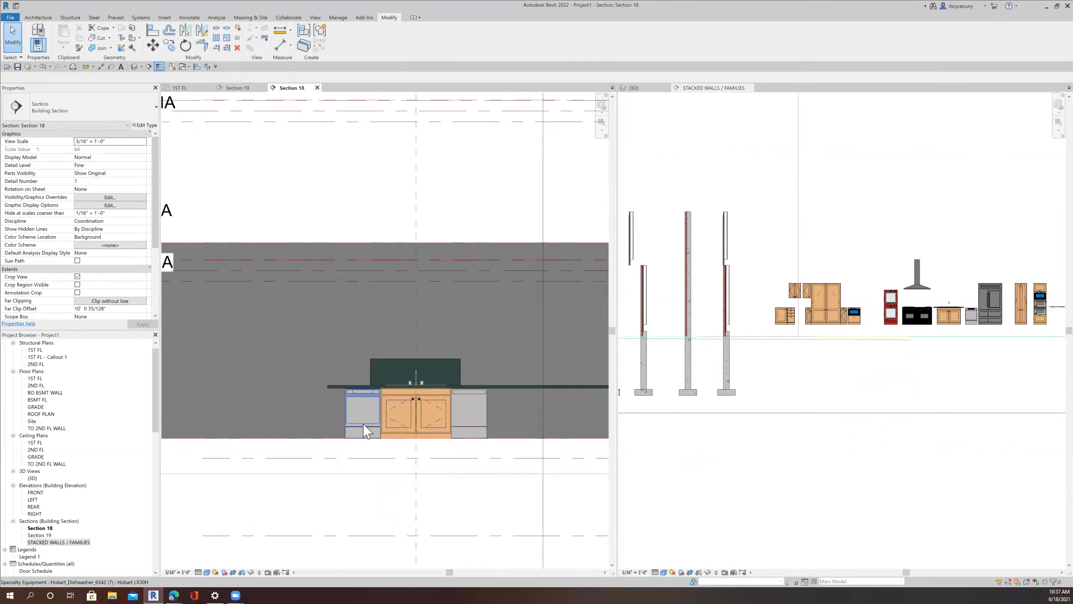
scroll(337, 394, "up", 3)
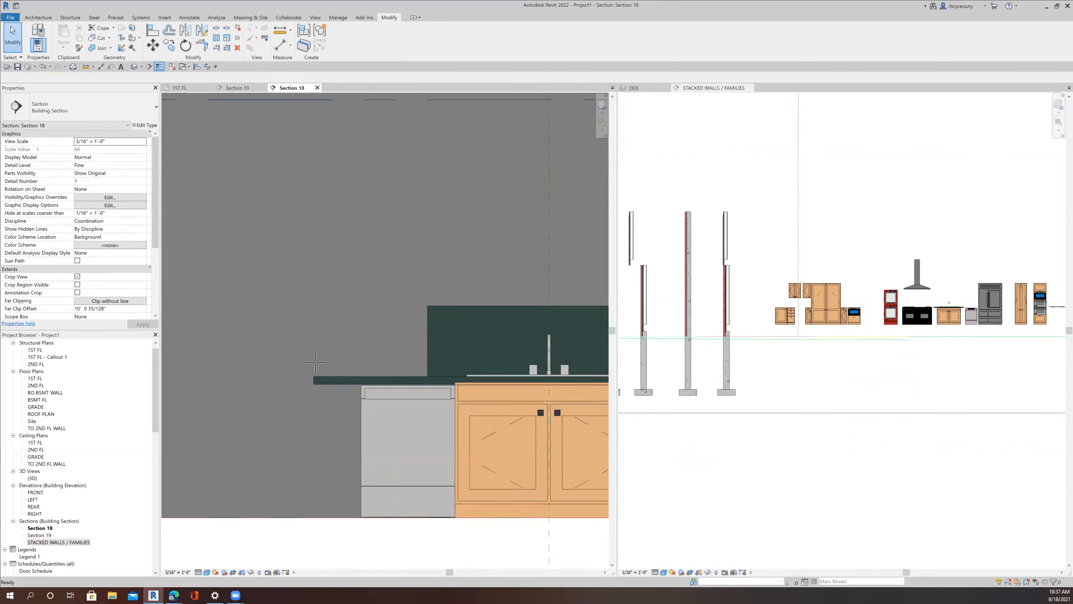
key("d")
key("i")
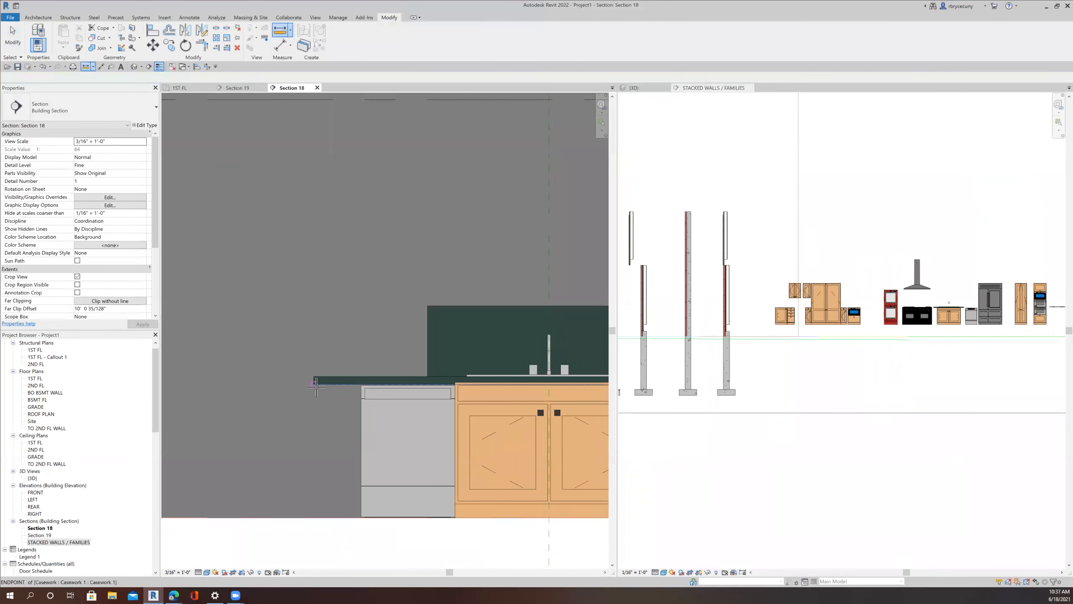
left_click(359, 383)
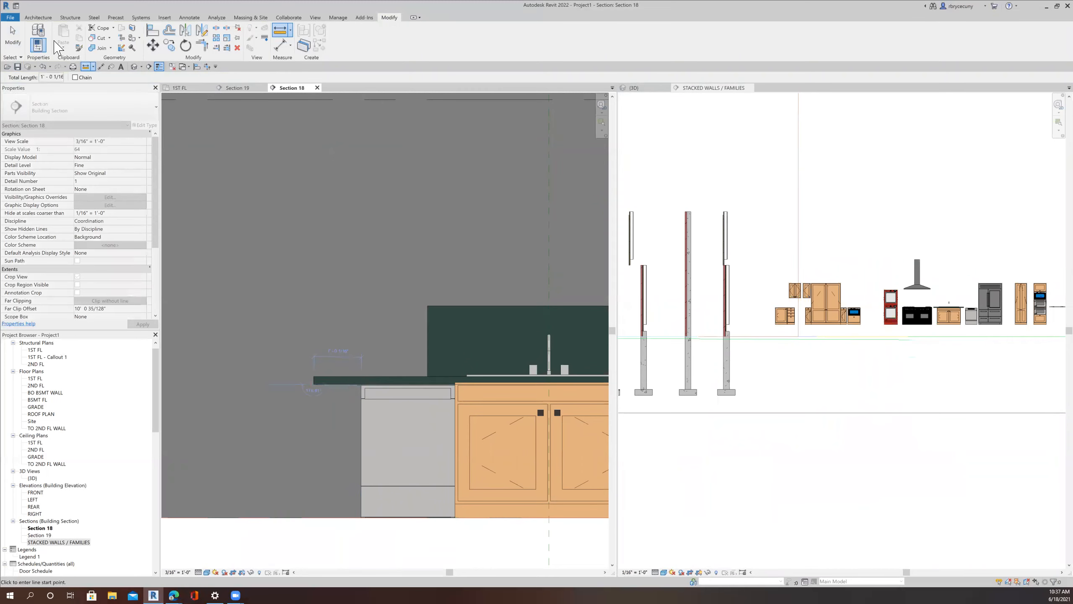
left_click(15, 44)
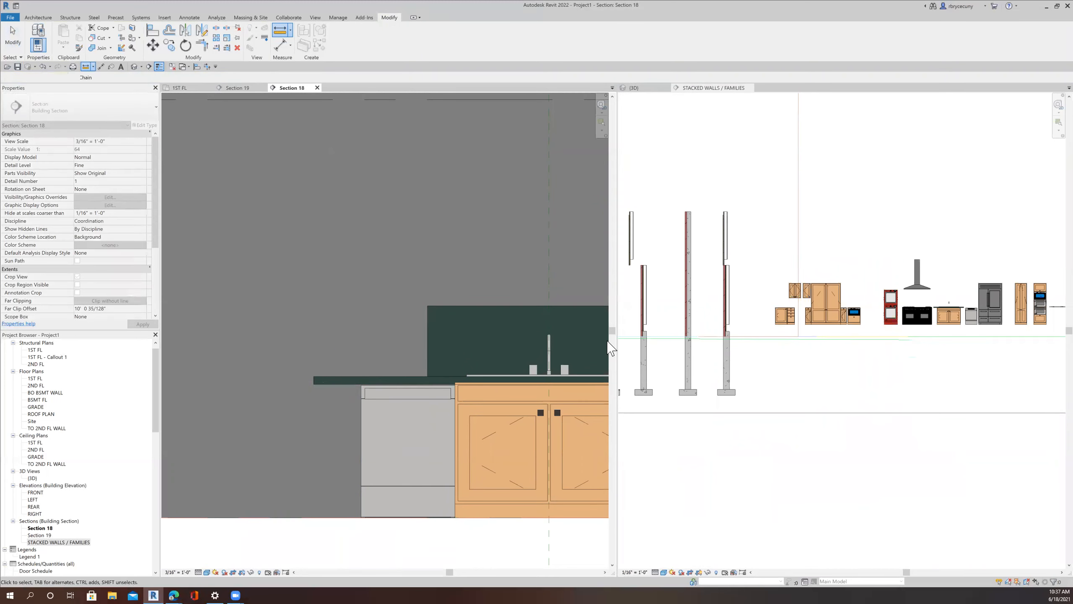
left_click(790, 319)
left_click(790, 319)
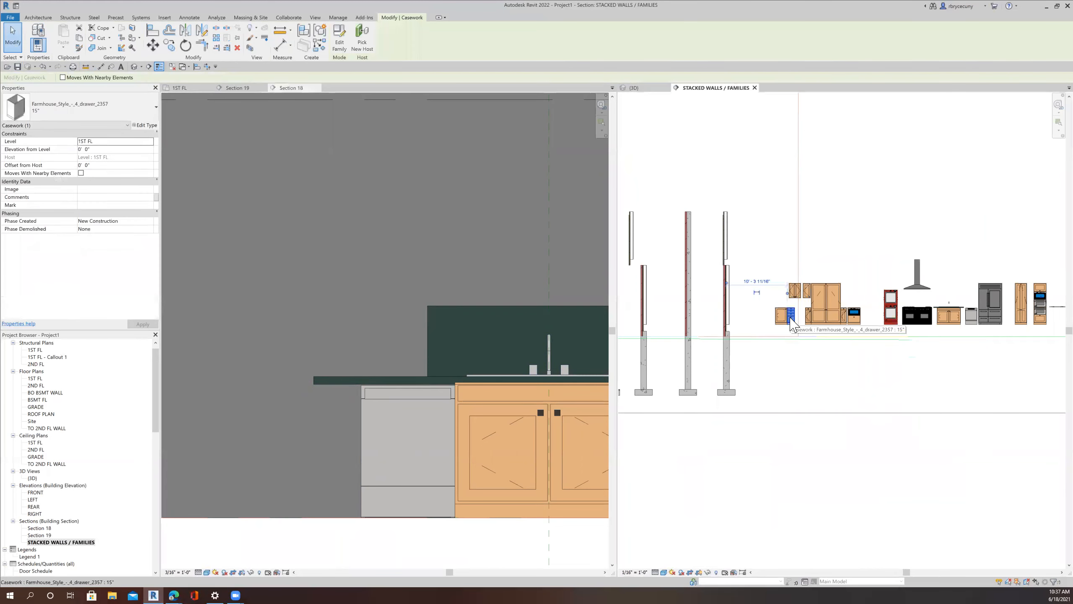
left_click(178, 89)
scroll(332, 389, "down", 2)
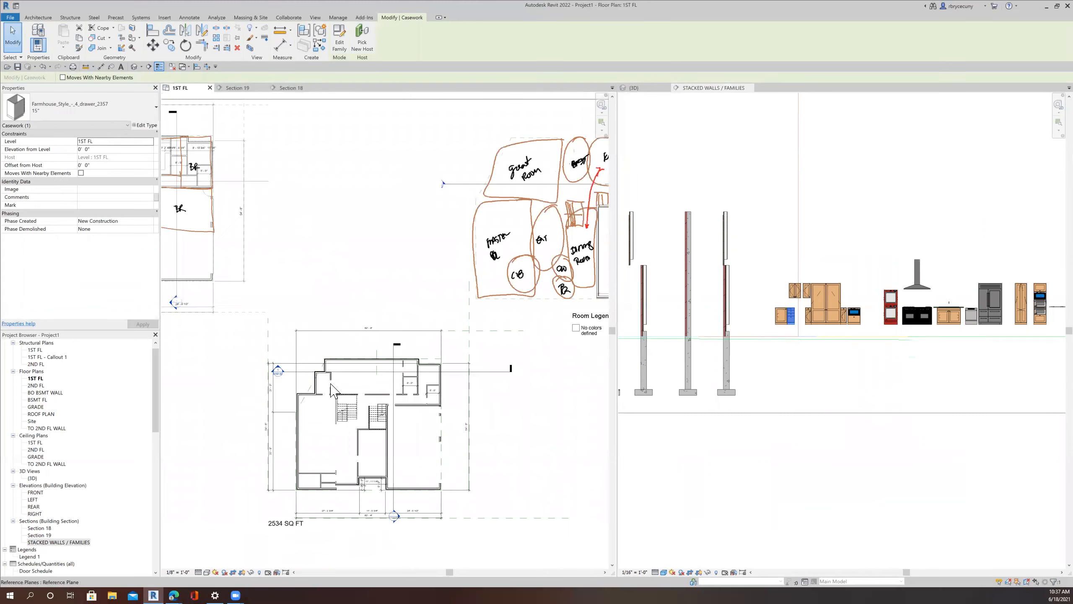
scroll(332, 389, "down", 2)
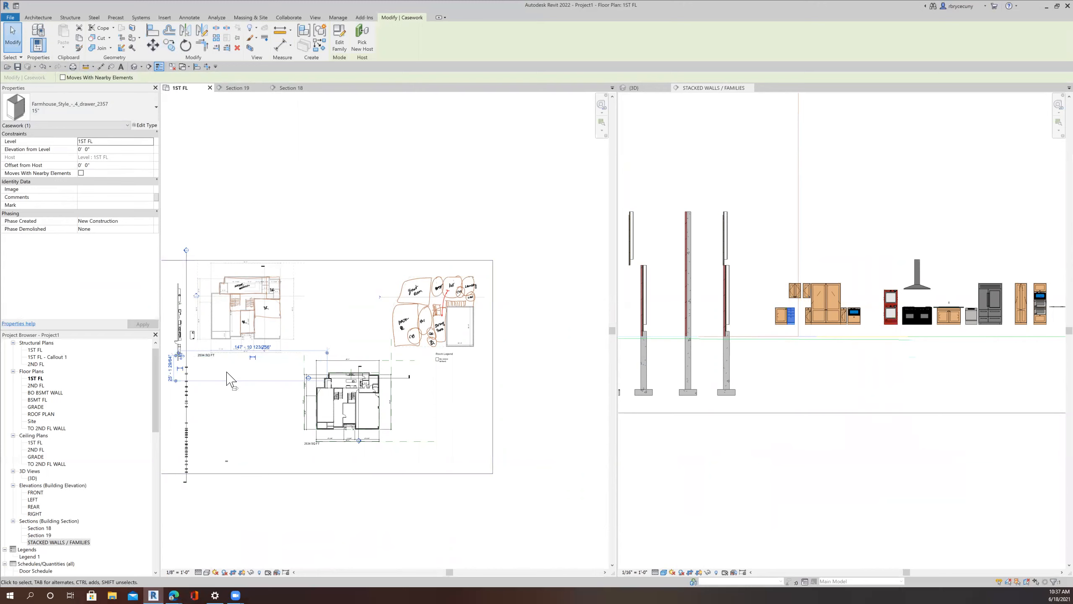
left_click(188, 127)
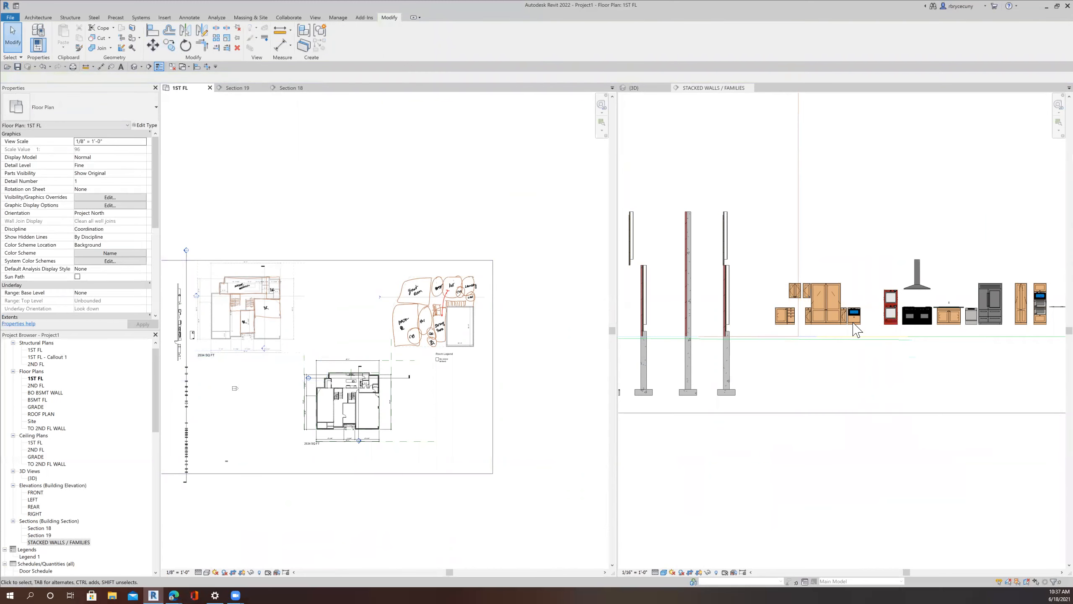
Step: Copy the 15" four-drawer base cabinet from the families row to the kitchen area of the 1ST FL plan
left_click(792, 328)
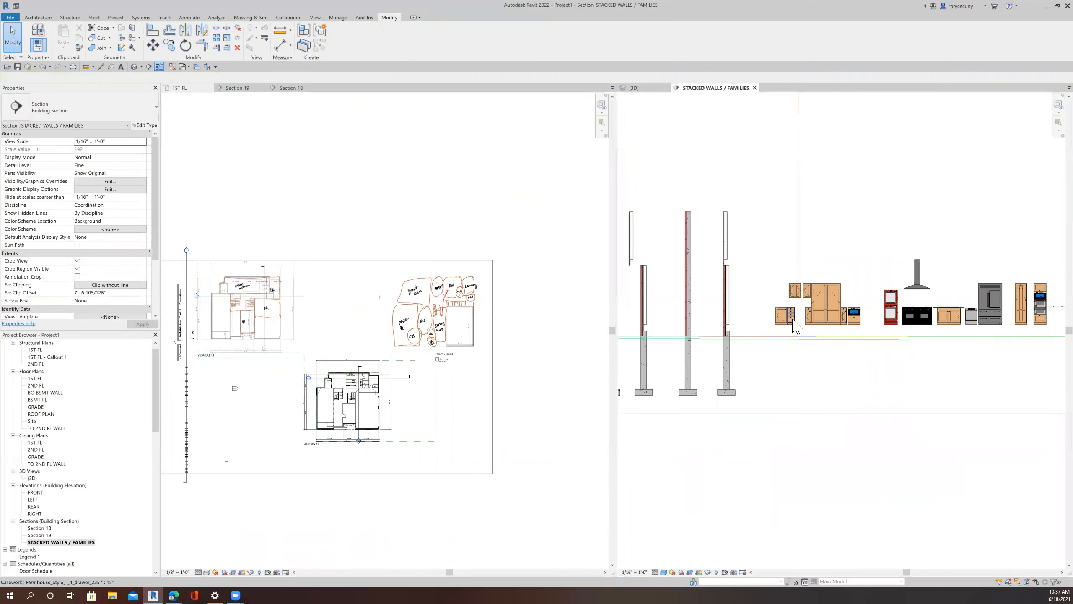
left_click(795, 325)
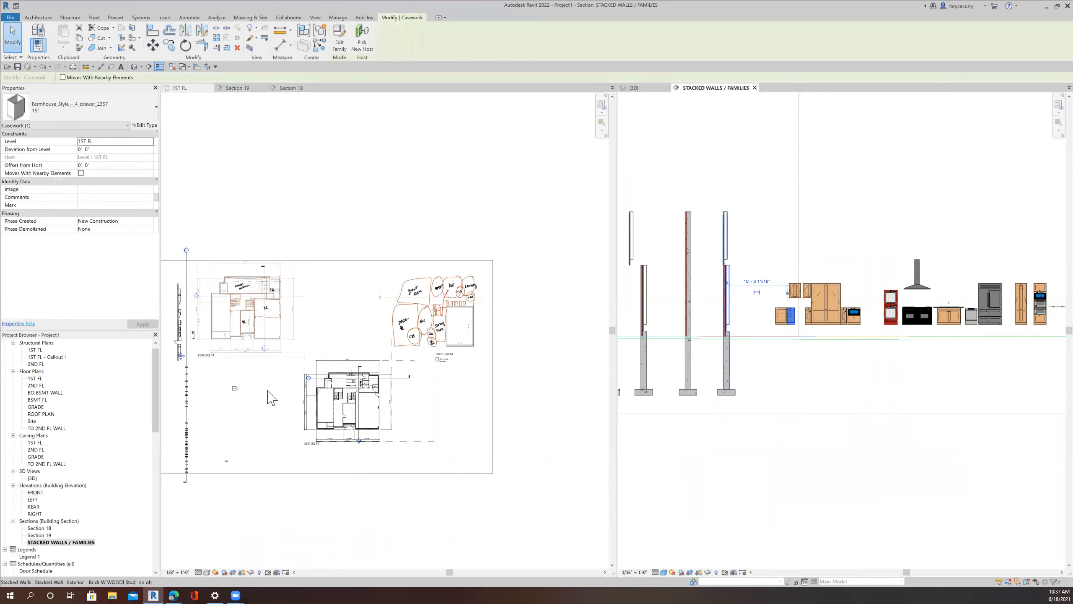
left_click(208, 115)
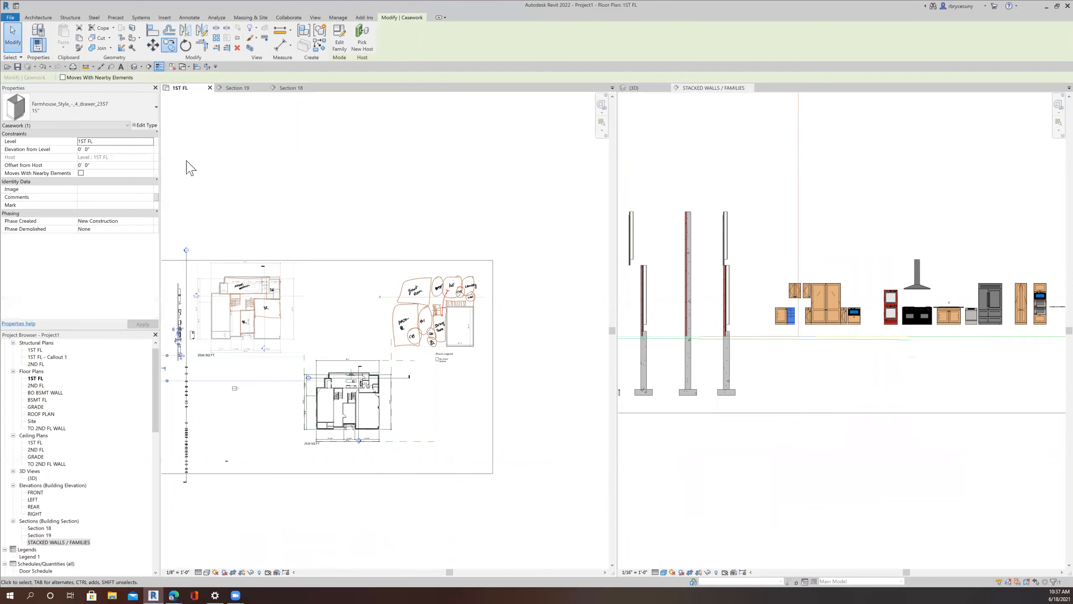
left_click(171, 45)
left_click(197, 343)
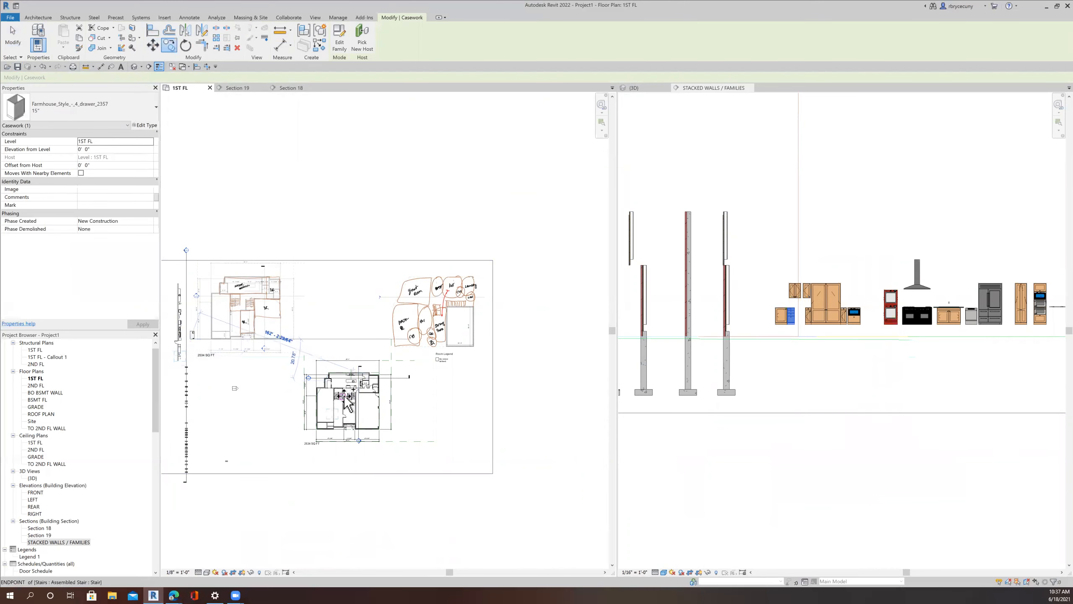
scroll(346, 402, "up", 8)
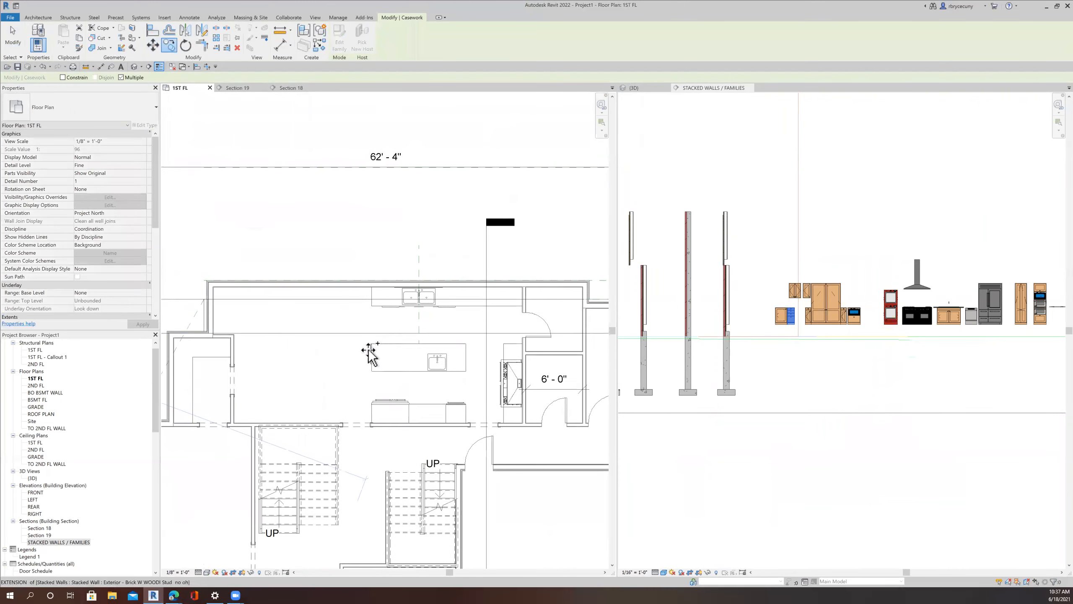
left_click(363, 364)
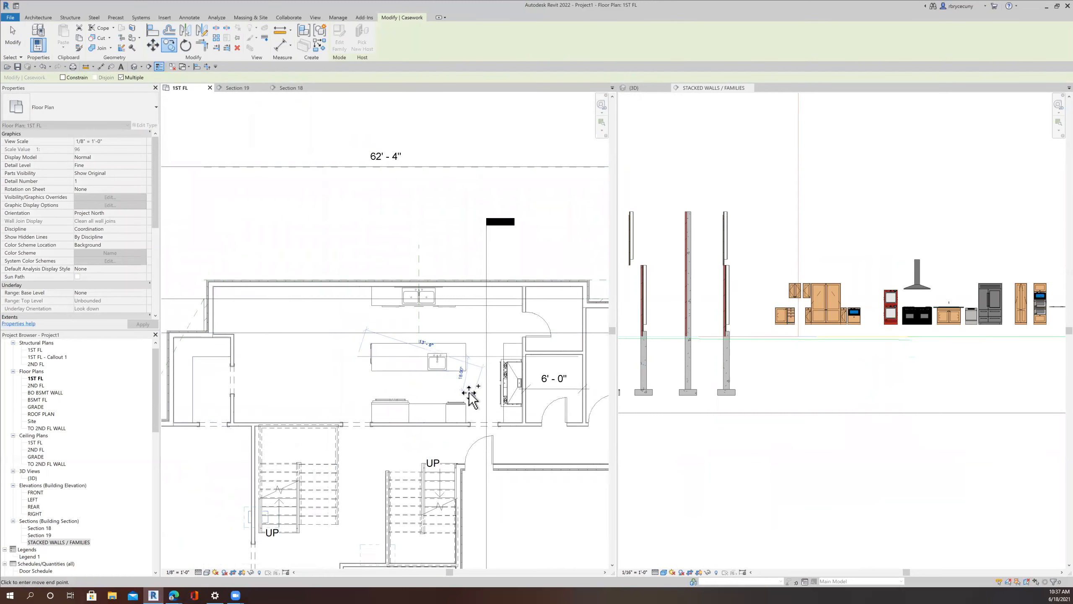
key("Escape")
key("Escape")
scroll(347, 365, "up", 2)
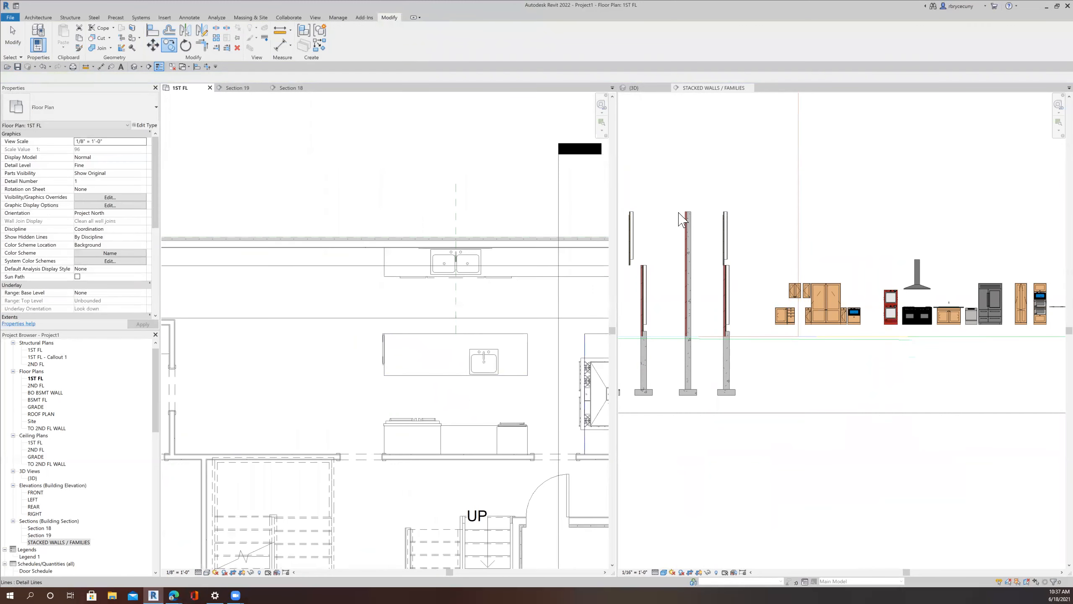
key("Escape")
Step: Review the kitchen counter and island from a lower angle in the 3D view
left_click(634, 88)
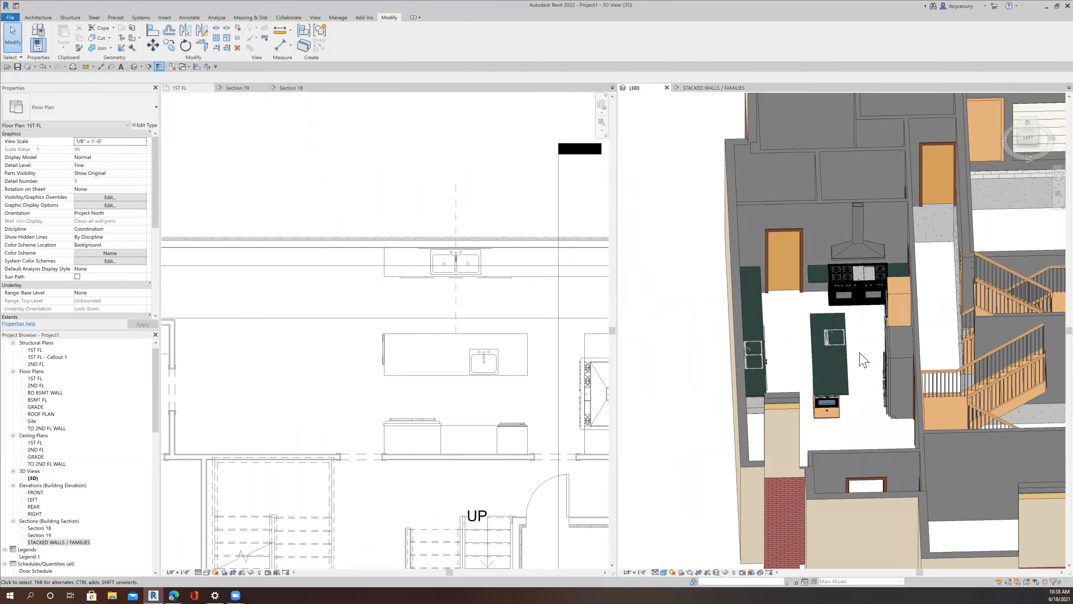
middle_click_drag(853, 424, 795, 425, "shift")
scroll(431, 363, "down", 5)
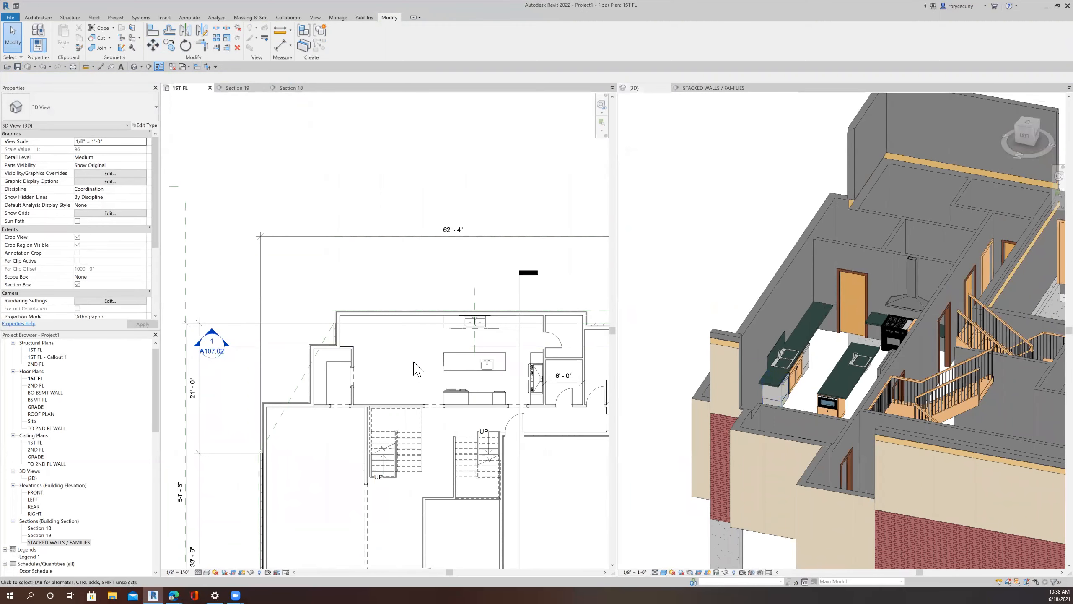
Step: Move the Section 18 line past the island into the aisle on its stair side
left_click(410, 356)
left_click(406, 347)
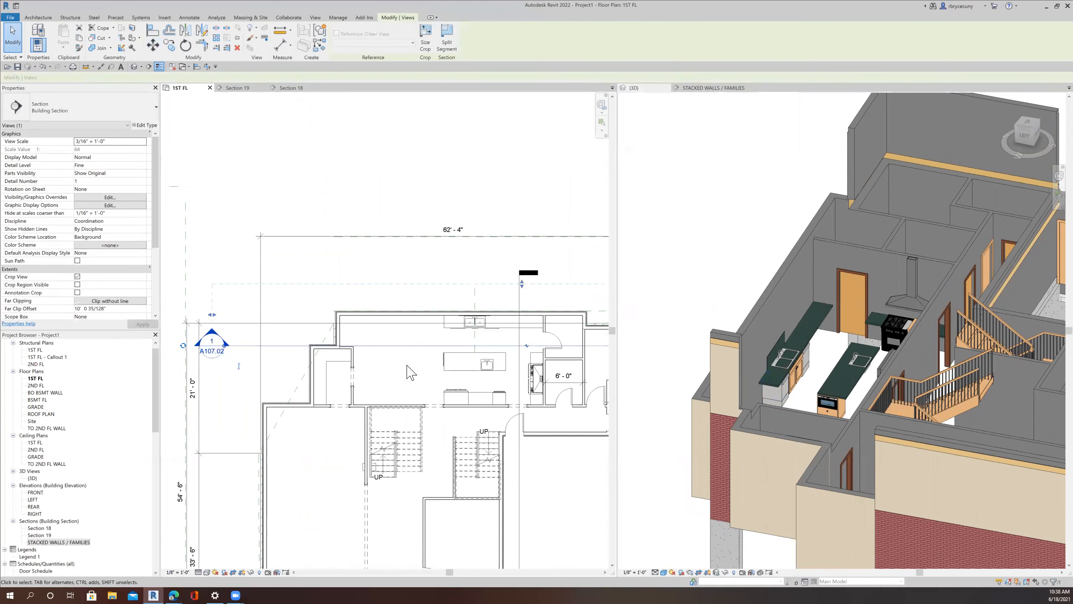
left_click_drag(405, 349, 409, 382)
Step: Open Section 18 and examine the island and its microwave drawer cabinet in elevation
right_click(409, 382)
left_click(435, 421)
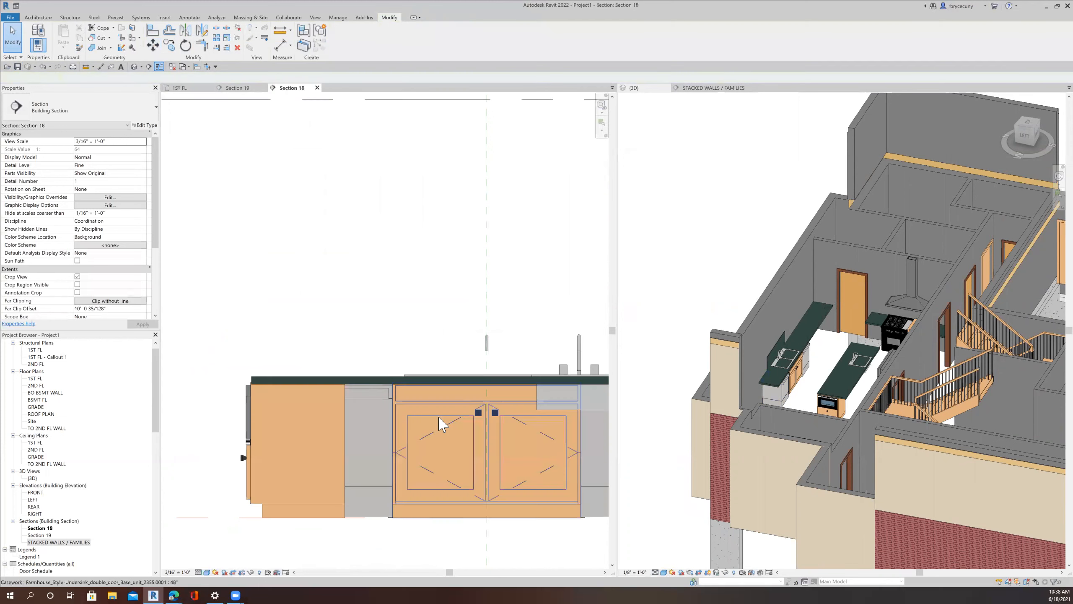
scroll(438, 419, "down", 5)
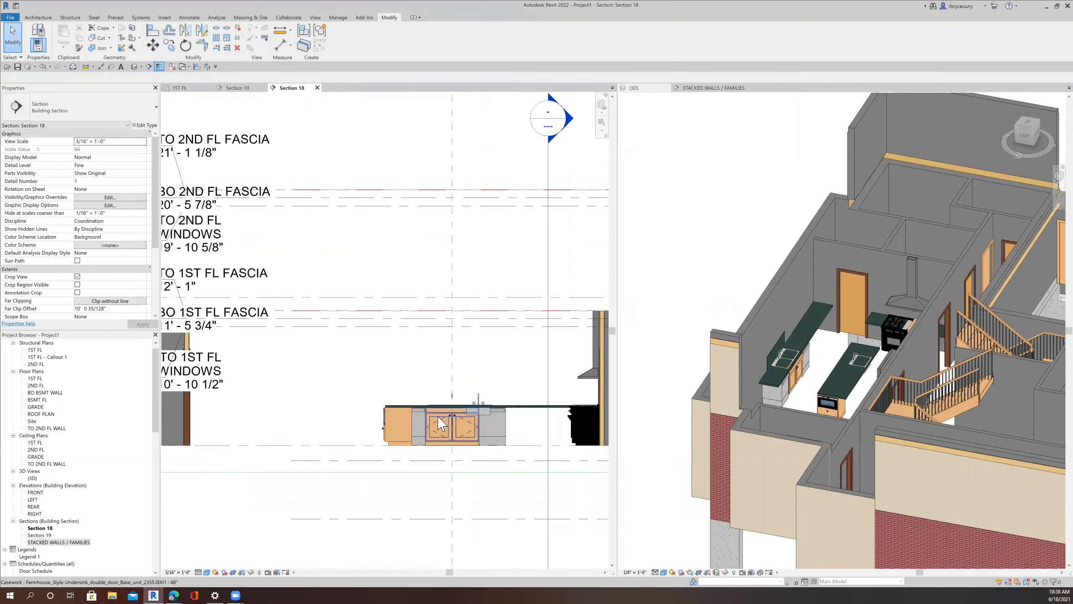
scroll(438, 419, "up", 5)
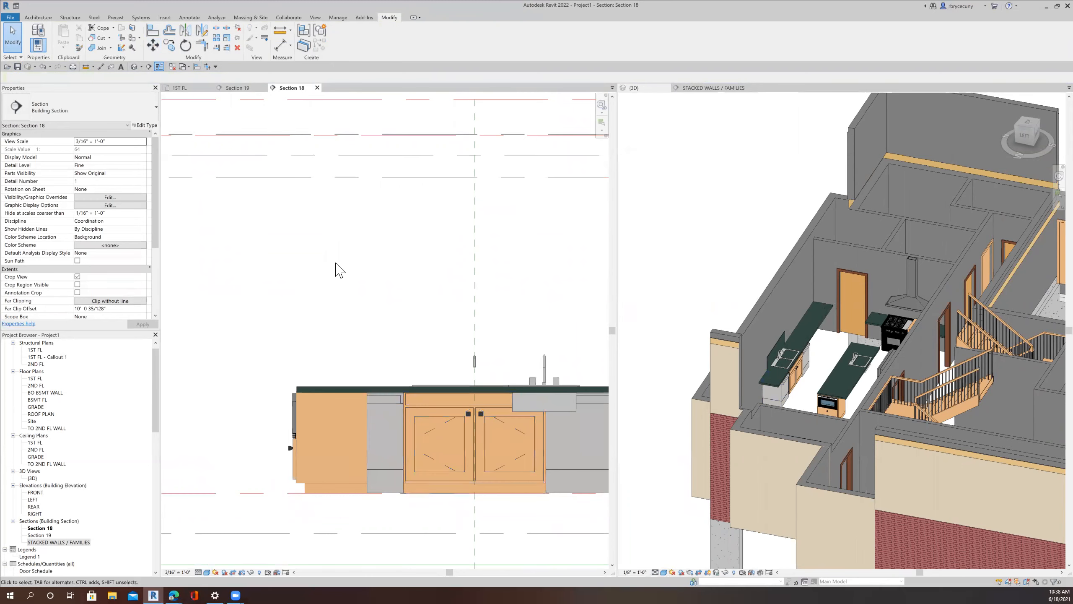
scroll(360, 369, "down", 2)
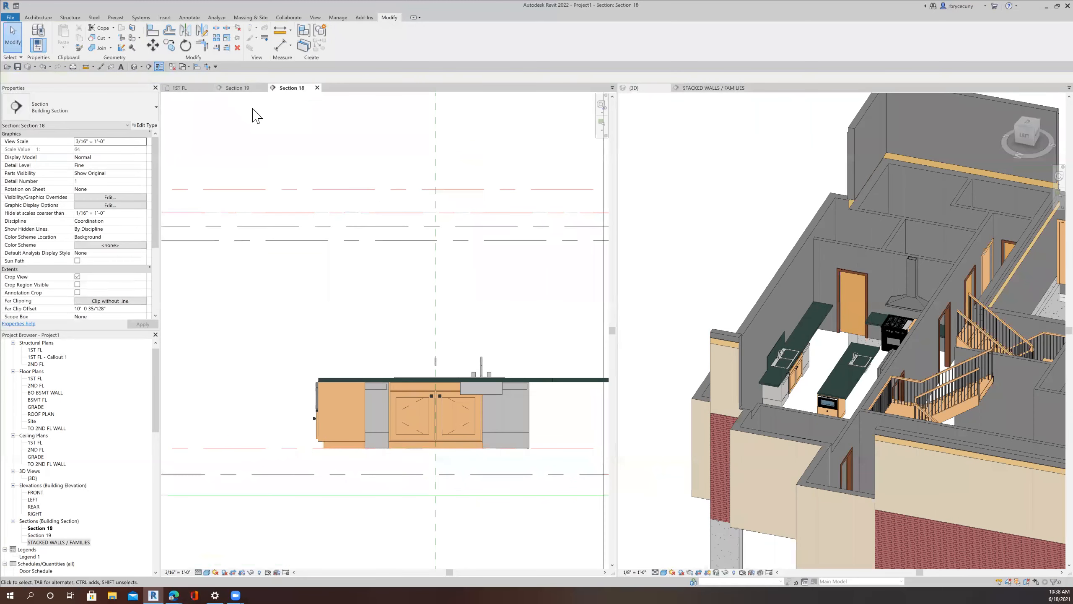
Step: Move the Section 18 line in the 1ST FL plan between the island and sink counter, and open its view
left_click(190, 88)
left_click_drag(412, 334, 407, 338)
right_click(406, 338)
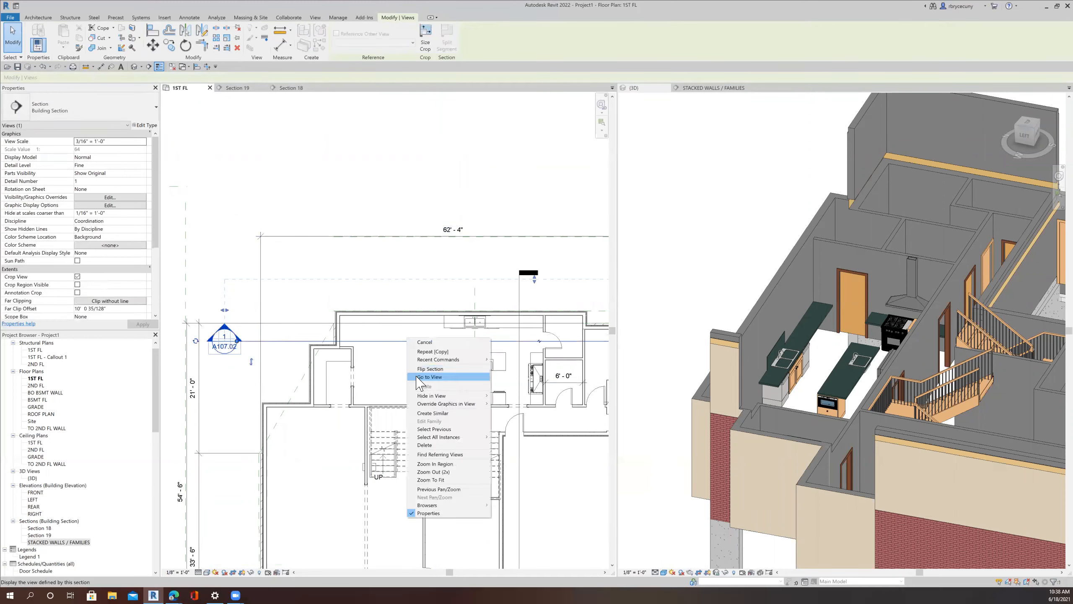
left_click(429, 376)
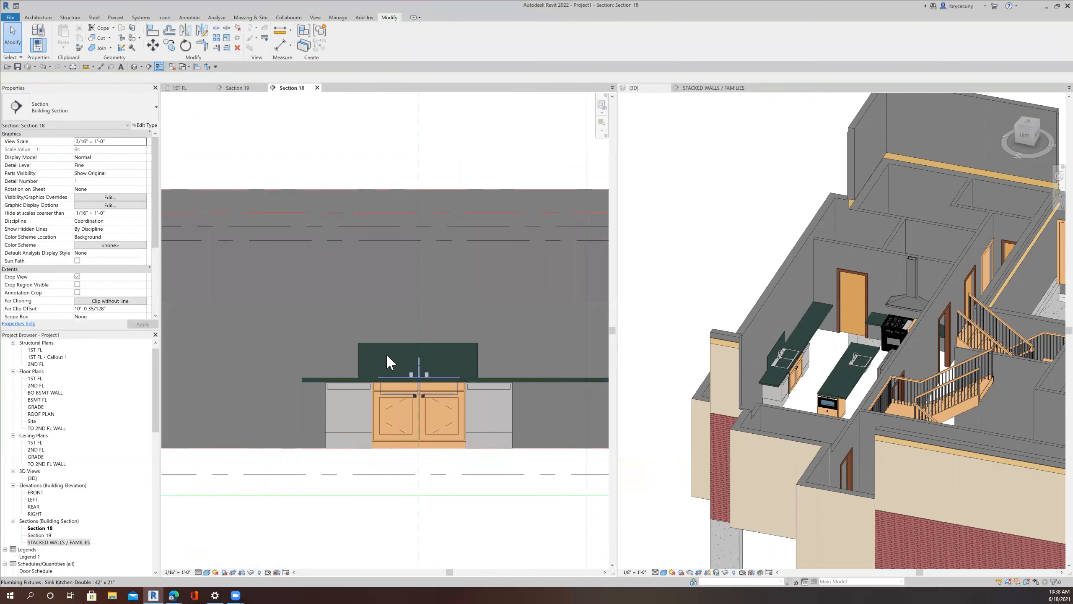
Step: Copy the 15" four-drawer base cabinet from the families row to the aisle below the sink counter in the 1ST FL plan
left_click(186, 87)
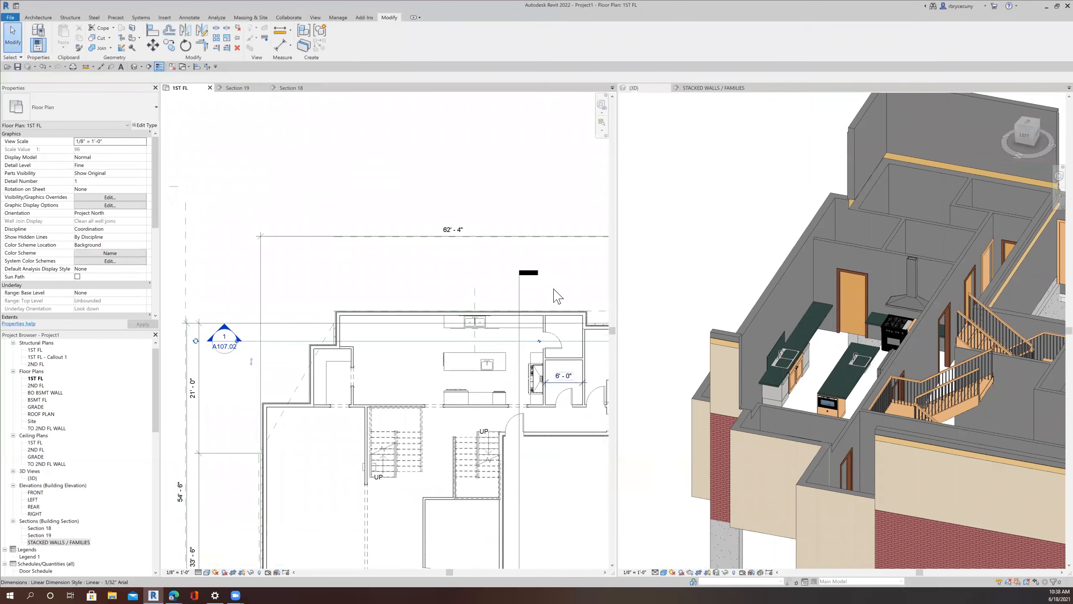
left_click(693, 88)
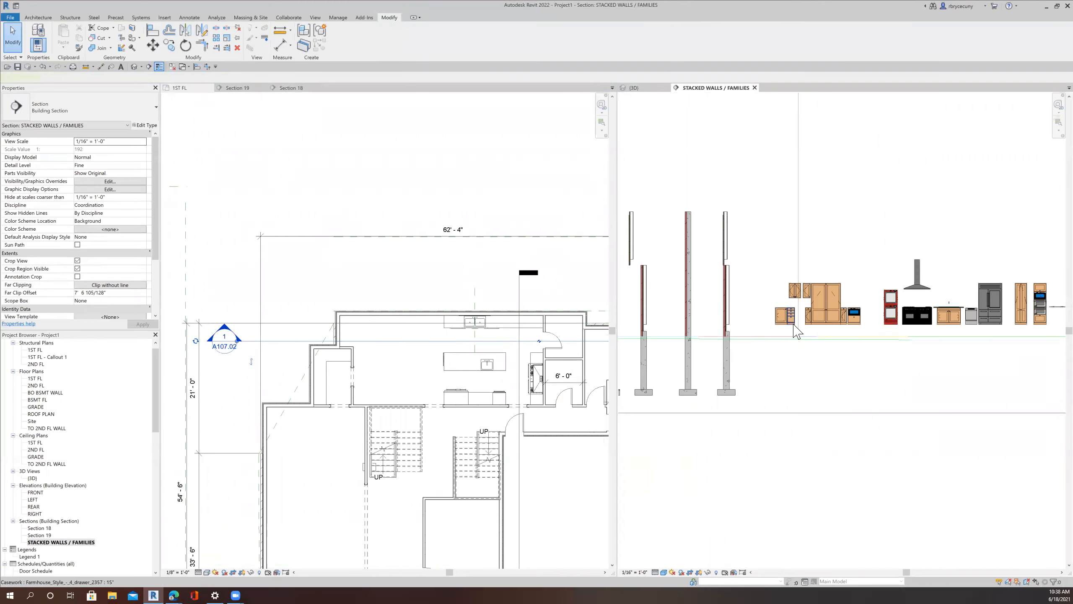
left_click(791, 316)
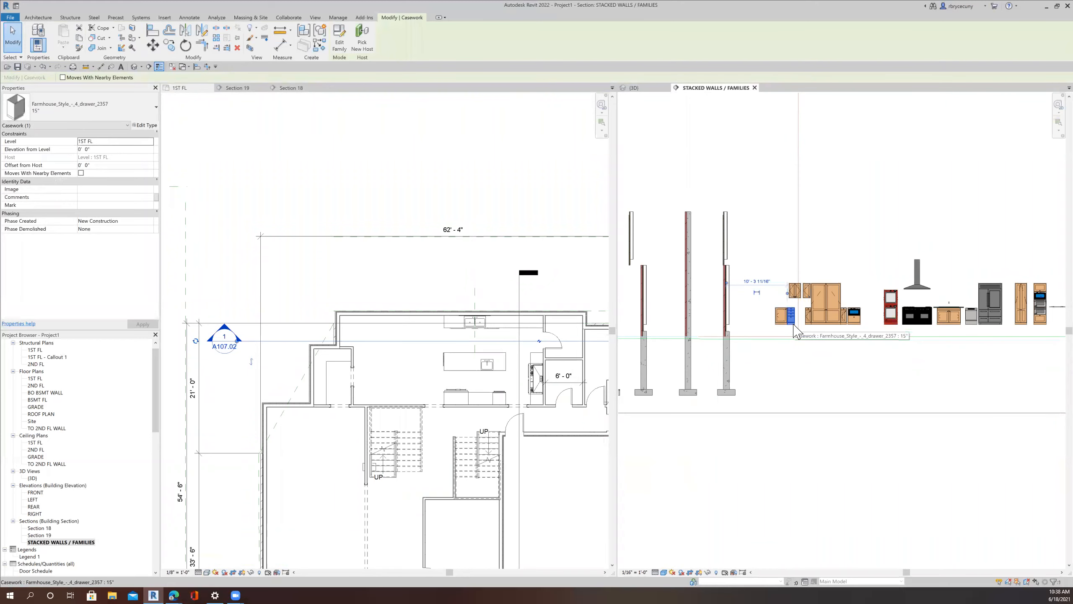
scroll(687, 321, "down", 3)
scroll(465, 325, "down", 2)
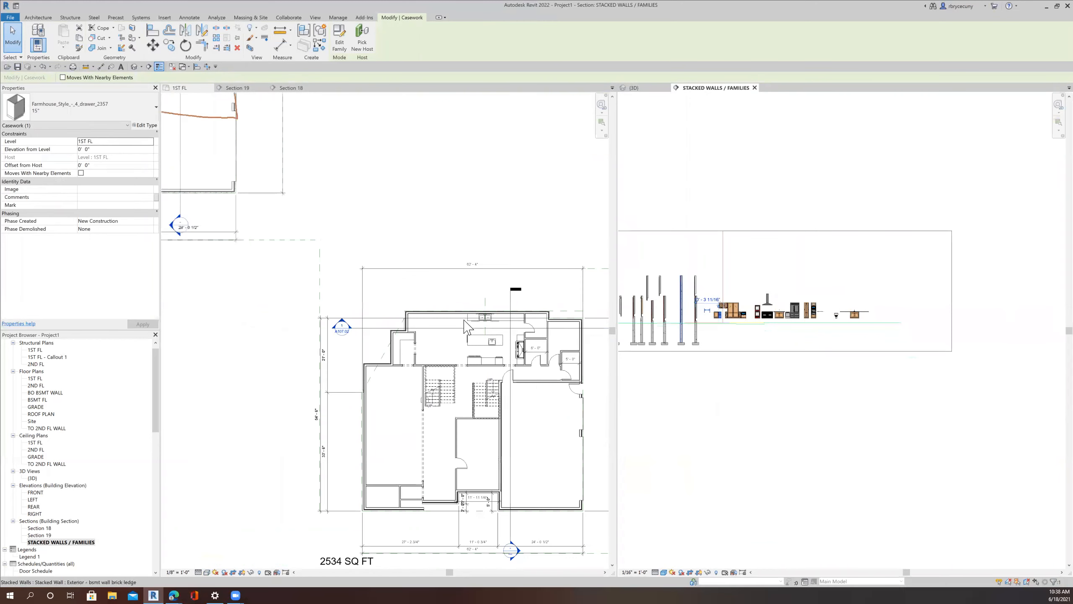
scroll(467, 326, "down", 2)
middle_click_drag(440, 291, 590, 405)
scroll(293, 246, "up", 4)
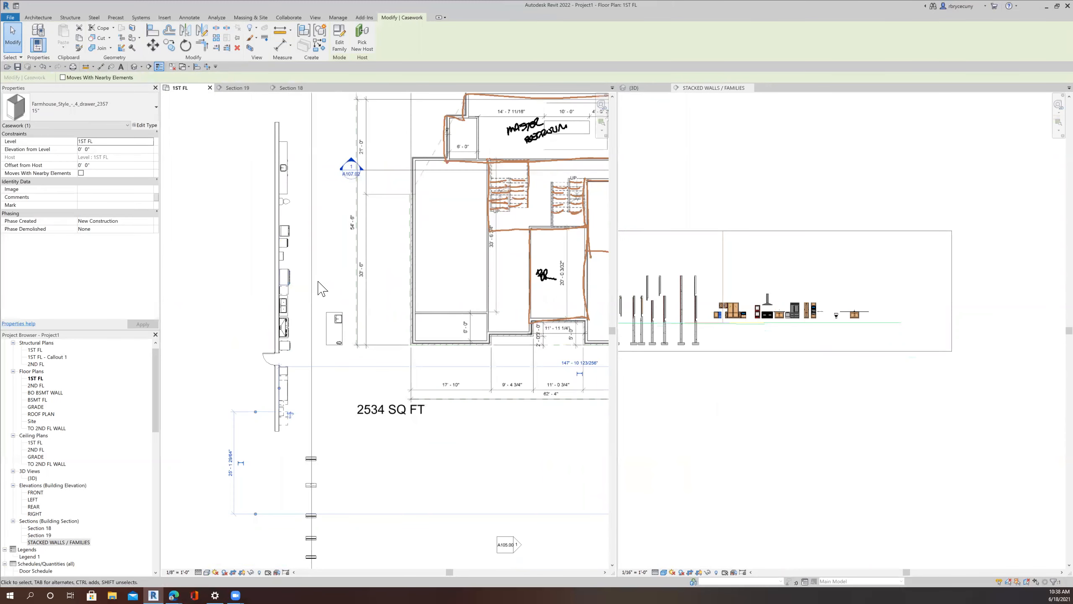
middle_click_drag(318, 434, 223, 395)
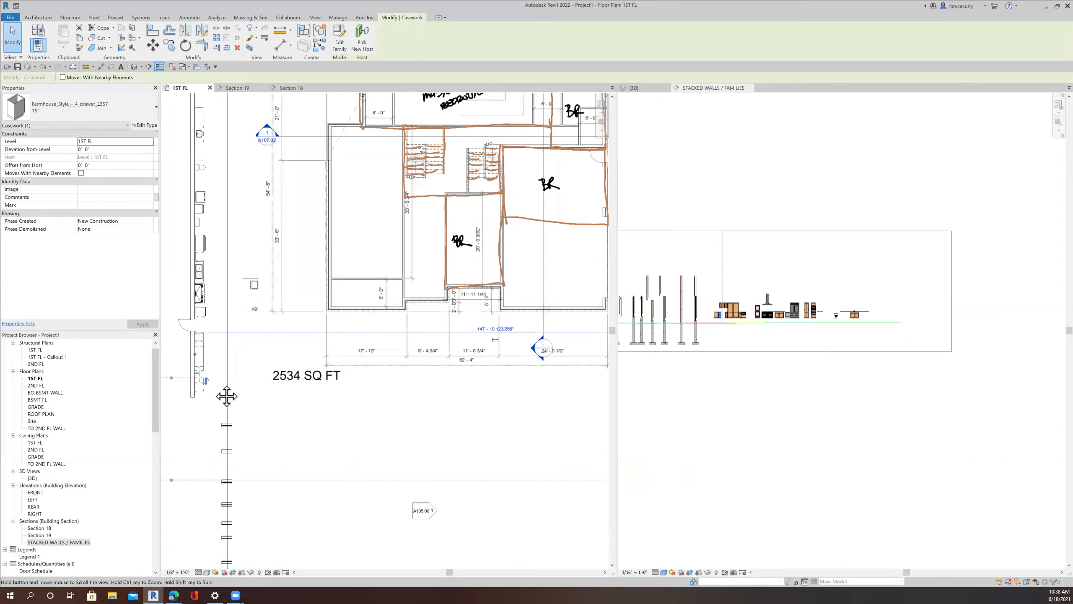
left_click(169, 46)
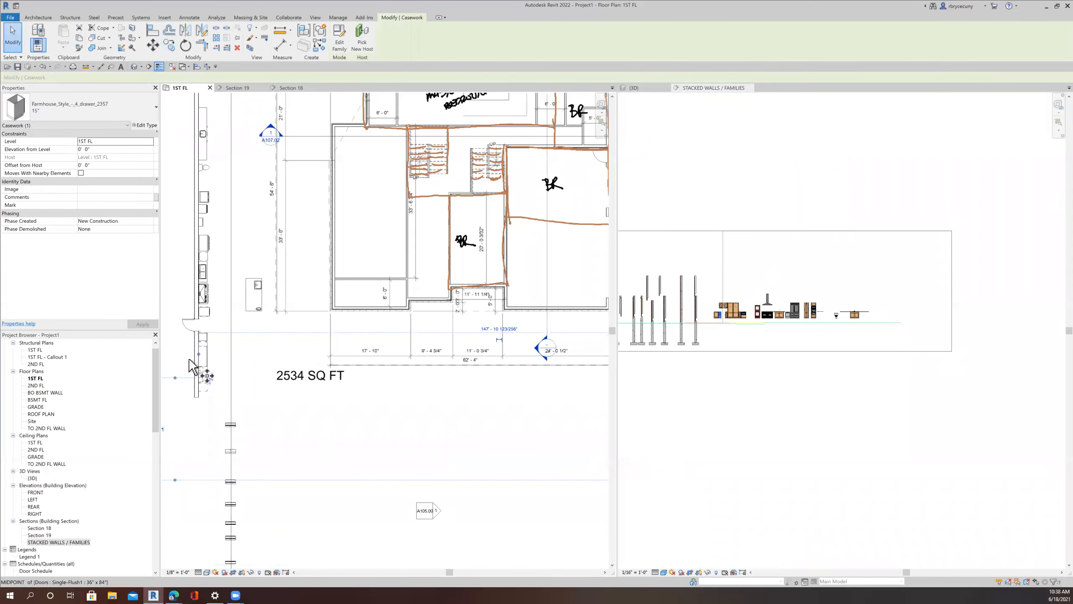
left_click(209, 378)
scroll(263, 391, "down", 3)
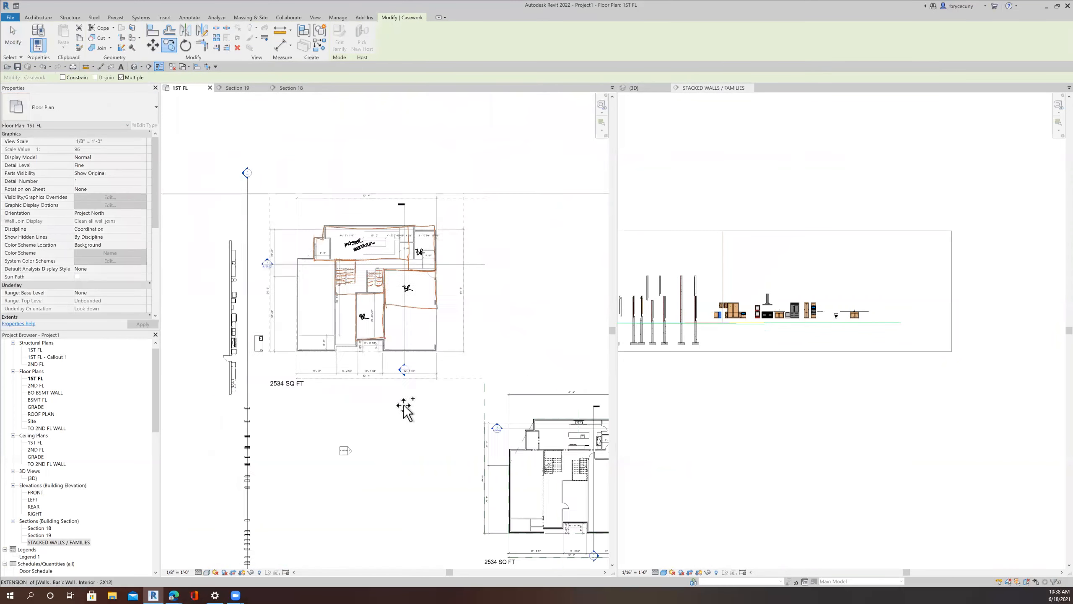
middle_click_drag(404, 403, 171, 379)
scroll(334, 408, "up", 2)
scroll(334, 408, "up", 3)
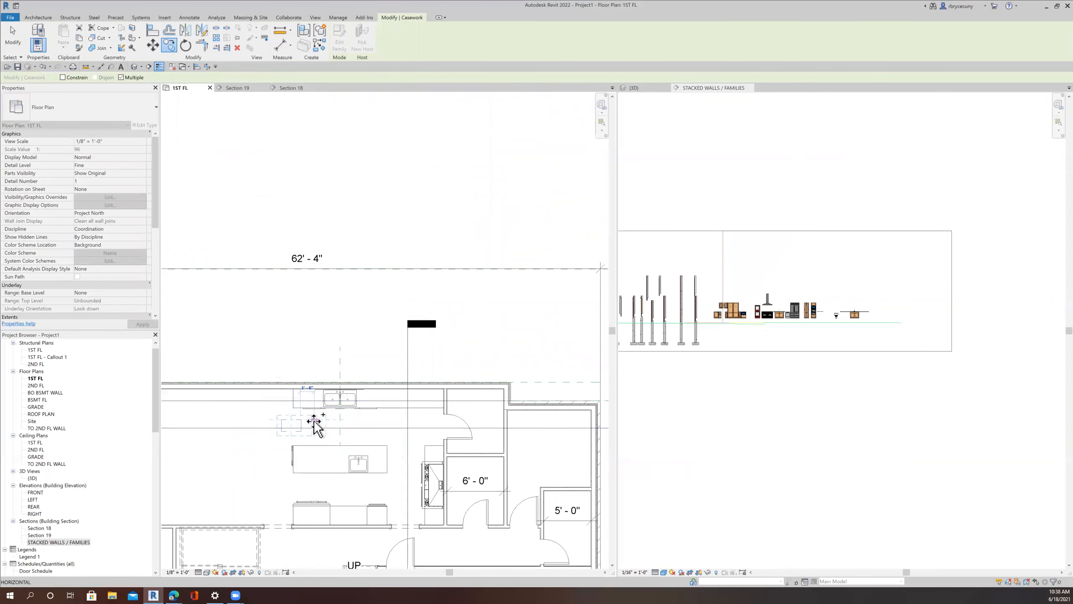
scroll(311, 423, "up", 2)
left_click(13, 40)
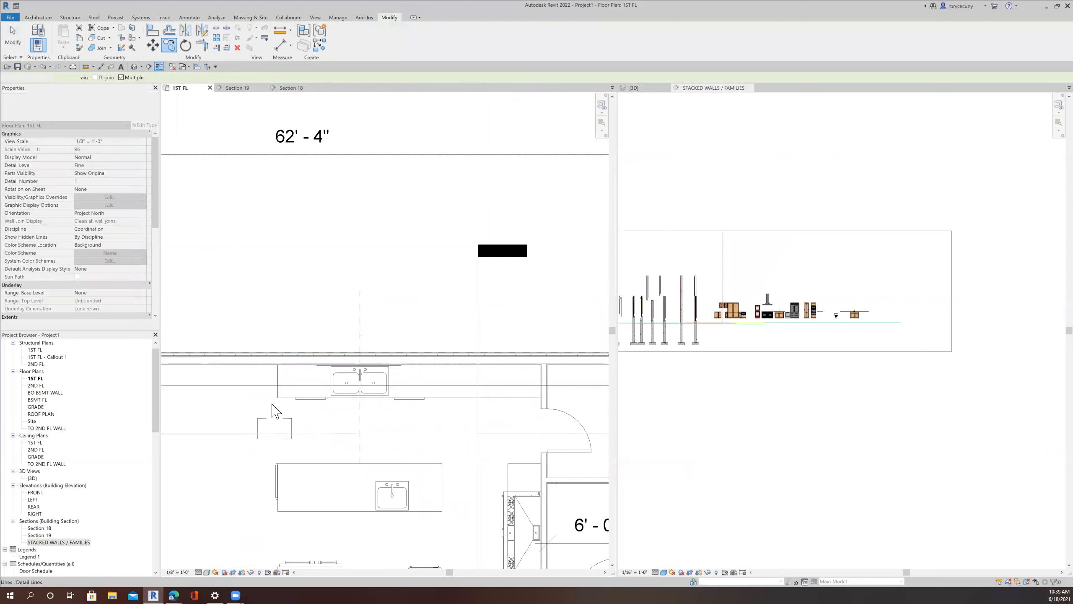
Step: Rotate the copied four-drawer cabinet by 90 degrees in the kitchen plan
left_click(261, 424)
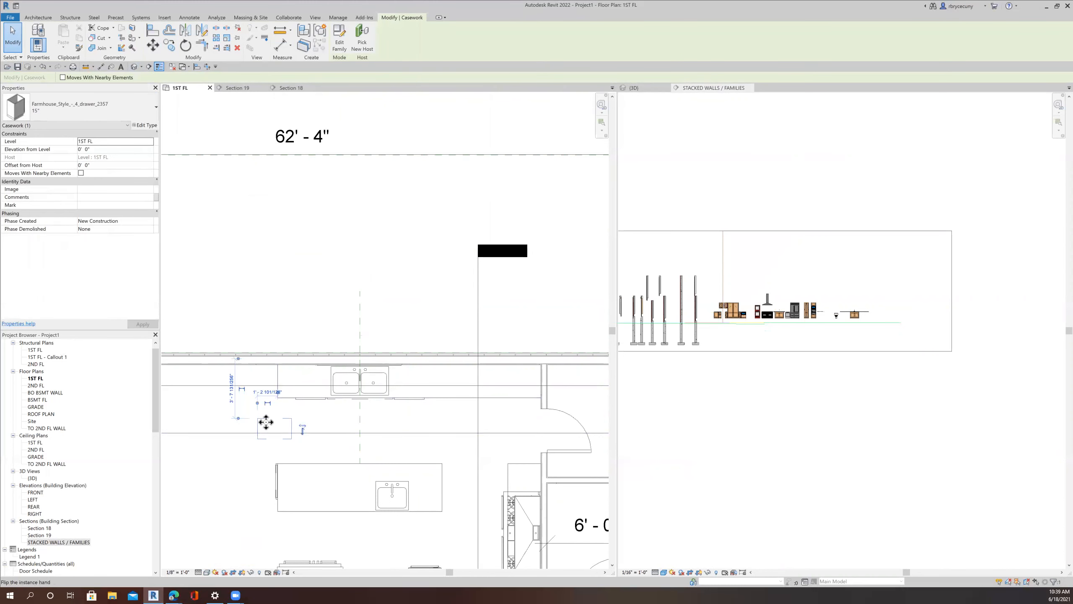
left_click(185, 45)
left_click(292, 317)
type("90")
key("Return")
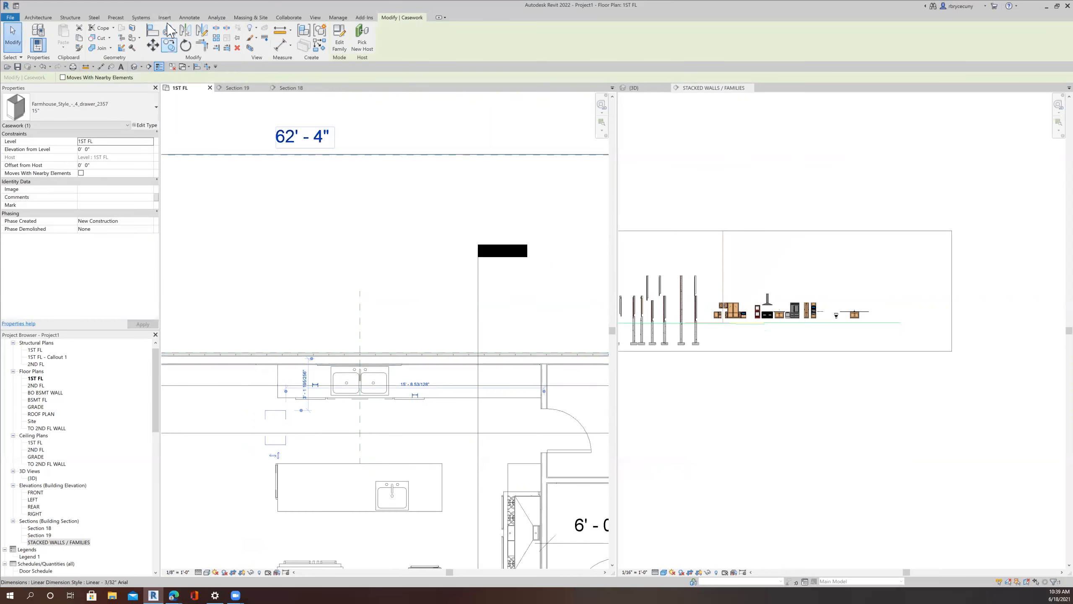
Step: Align the drawer cabinet's back with the sink wall in plan and its side with the adjacent dishwasher in Section 18
left_click(153, 30)
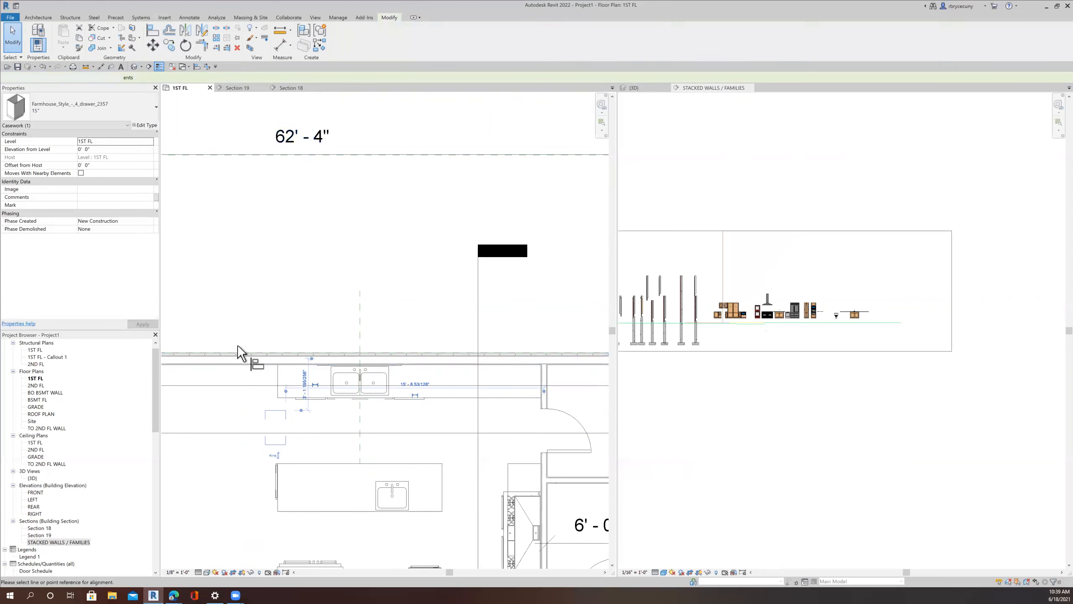
left_click(249, 364)
left_click(277, 411)
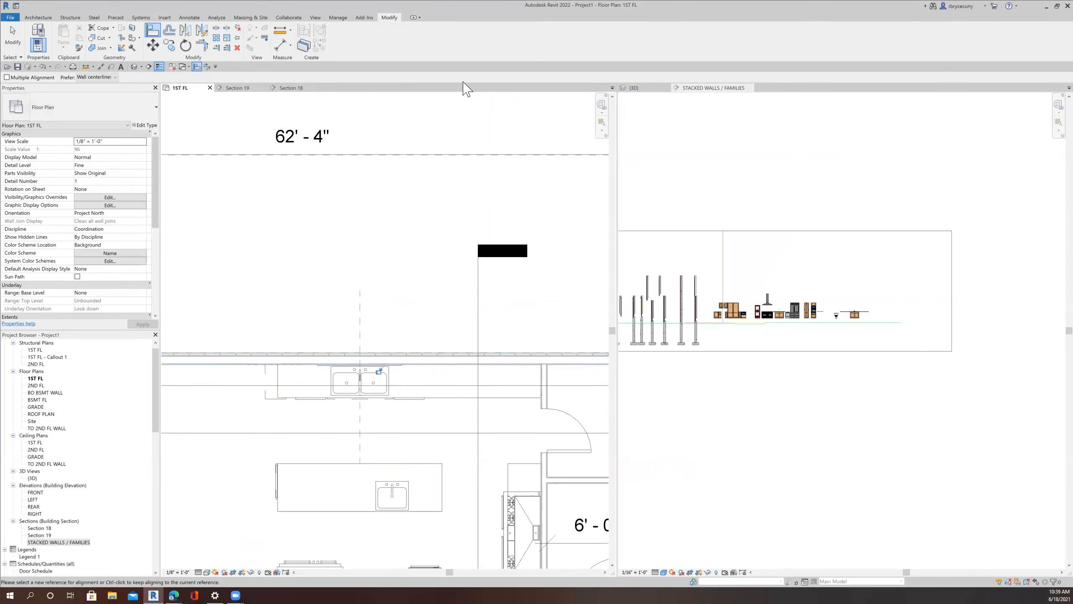
left_click(289, 89)
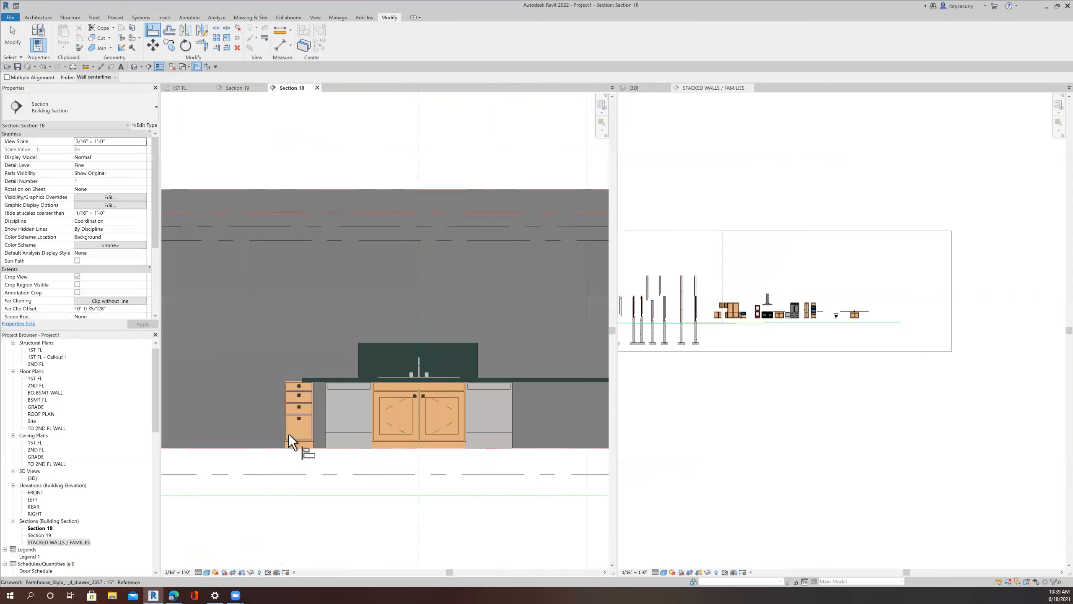
scroll(307, 388, "up", 2)
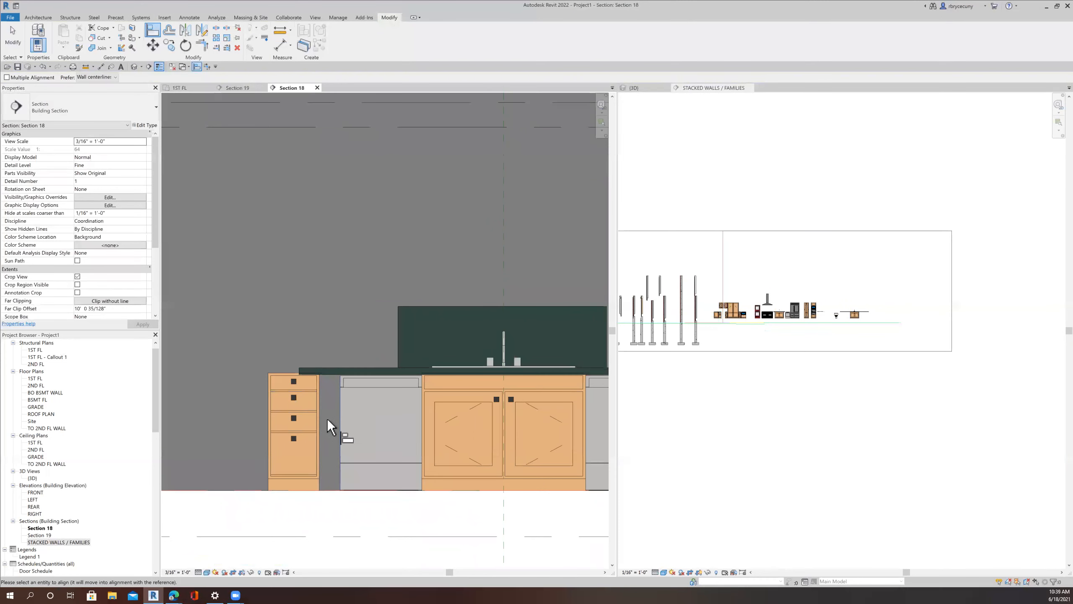
left_click(321, 419)
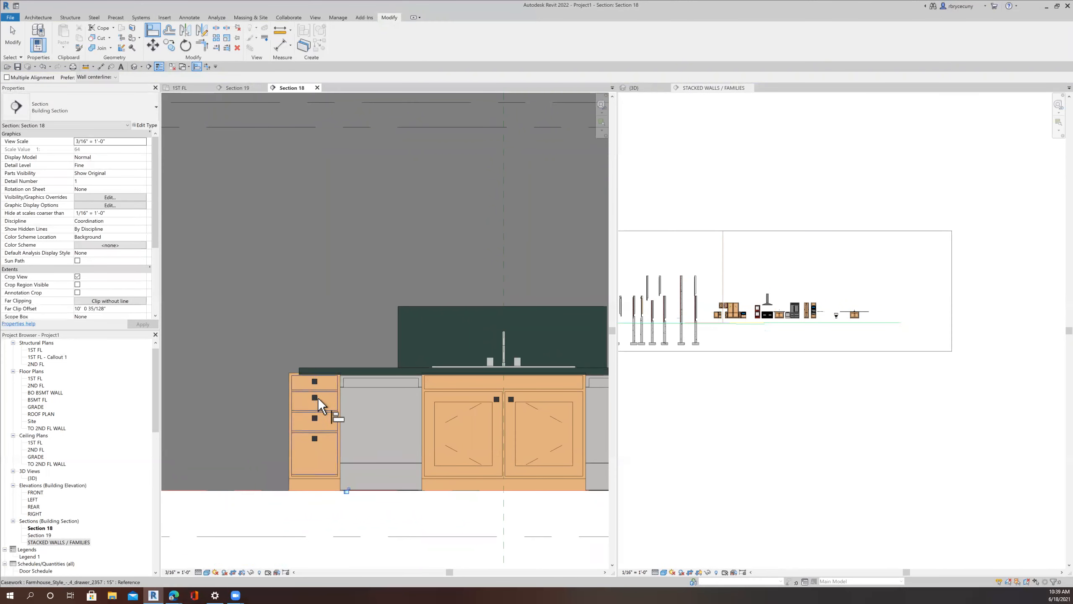
left_click(12, 42)
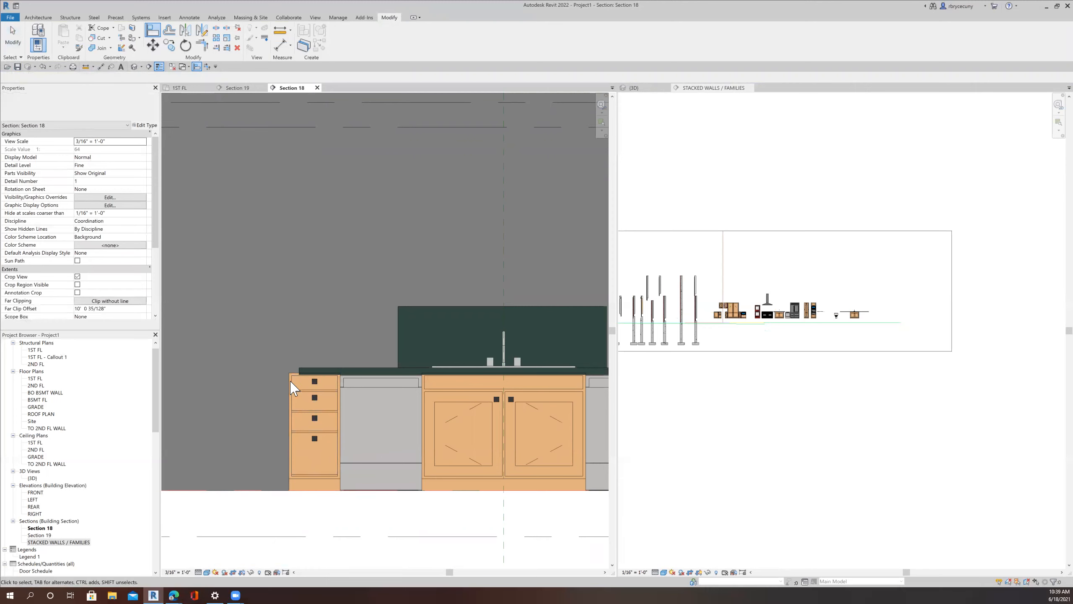
Step: Change the four-drawer cabinet beside the dishwasher to the 12" type
left_click(303, 400)
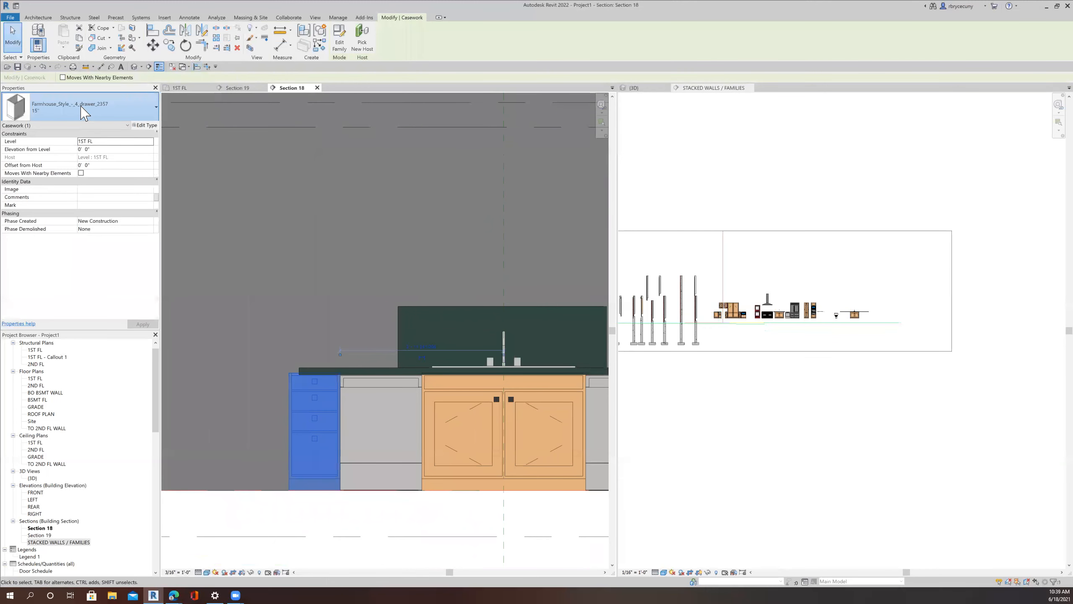
left_click(80, 108)
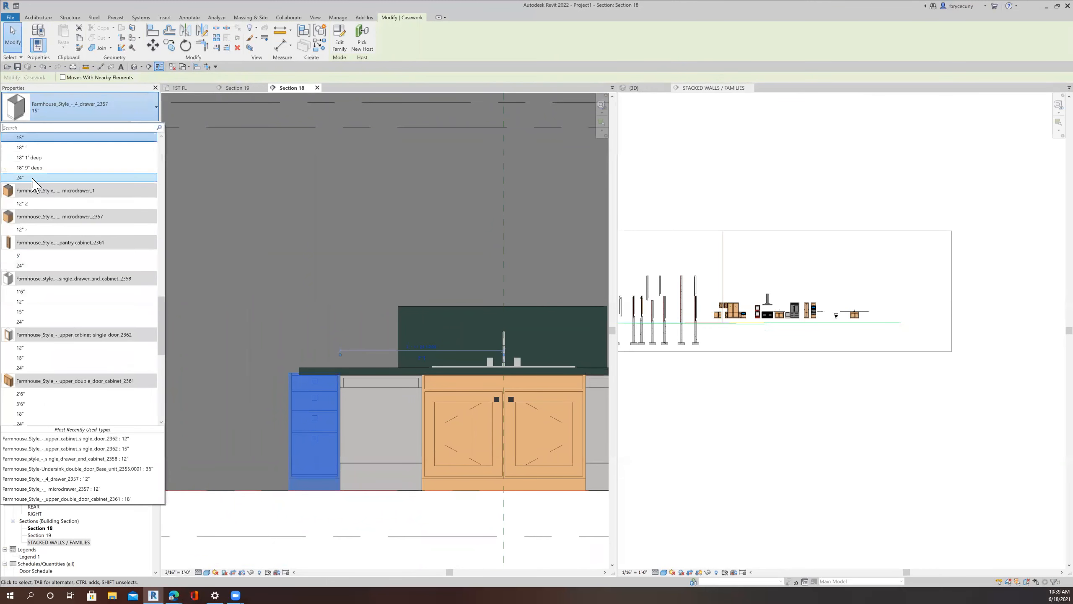
scroll(38, 188, "up", 1)
left_click(43, 147)
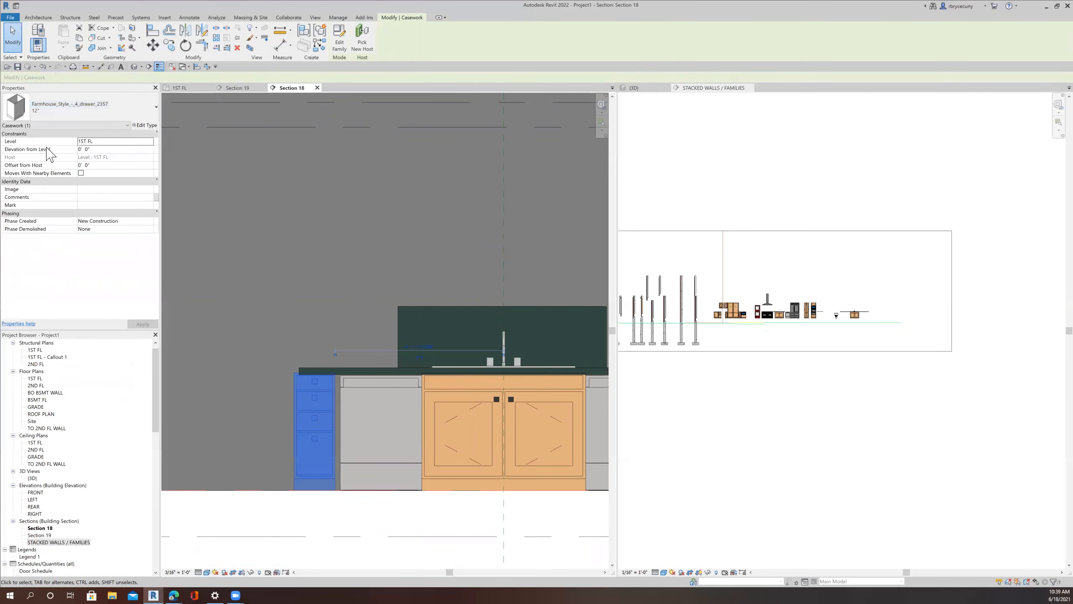
Step: Align the 12" drawer cabinet's inner side flush with the dishwasher's edge in Section 18
left_click(150, 30)
scroll(342, 399, "up", 3)
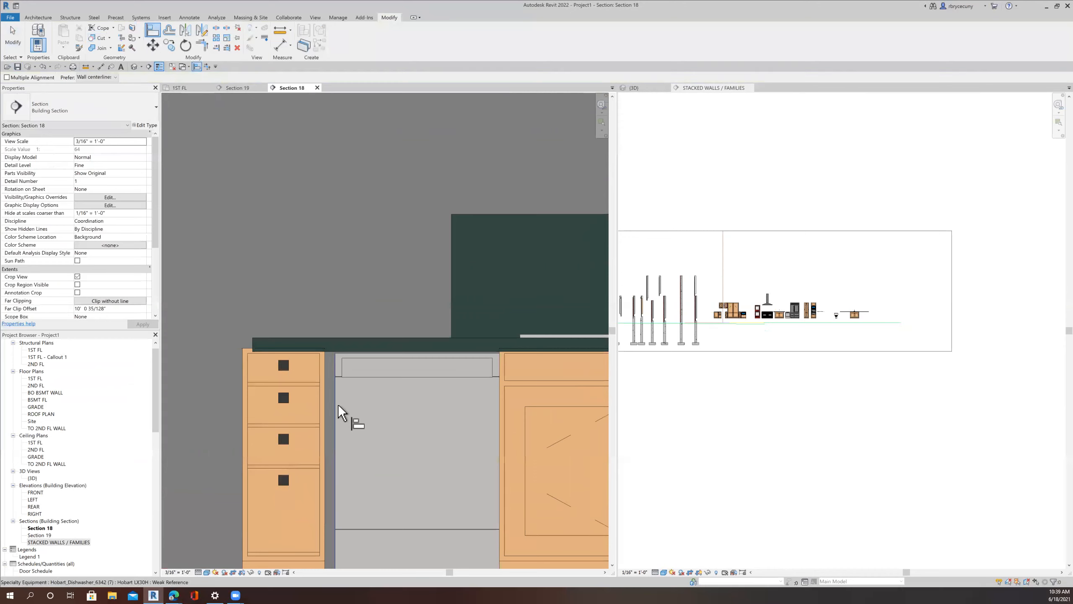
left_click(336, 416)
left_click(325, 410)
scroll(329, 408, "down", 3)
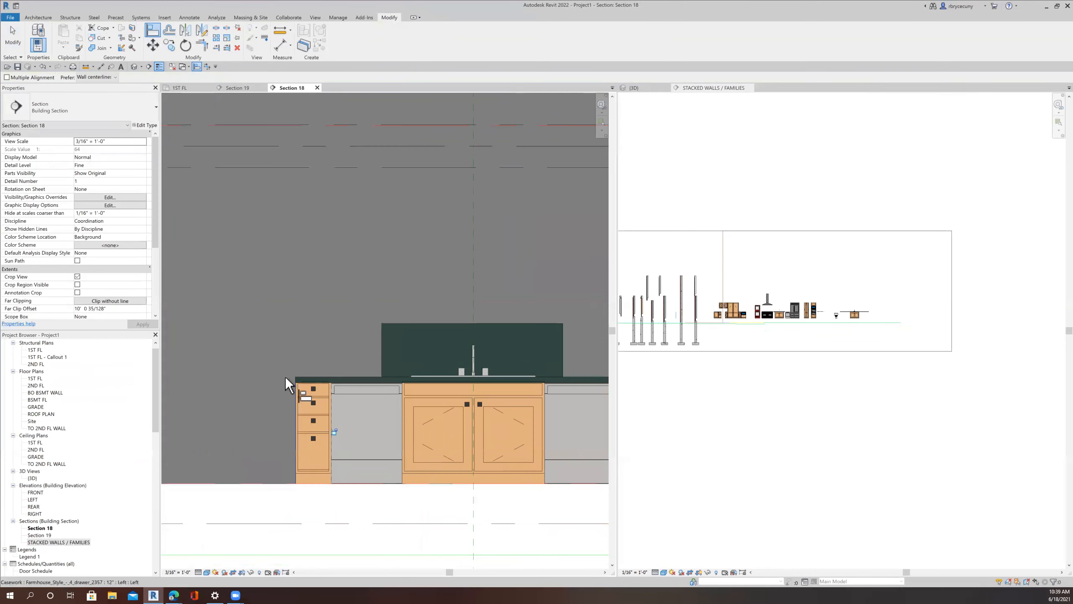
scroll(285, 375, "down", 3)
Step: Review the drawer cabinet and sink counter from another angle in the 3D view and save the project
left_click(646, 88)
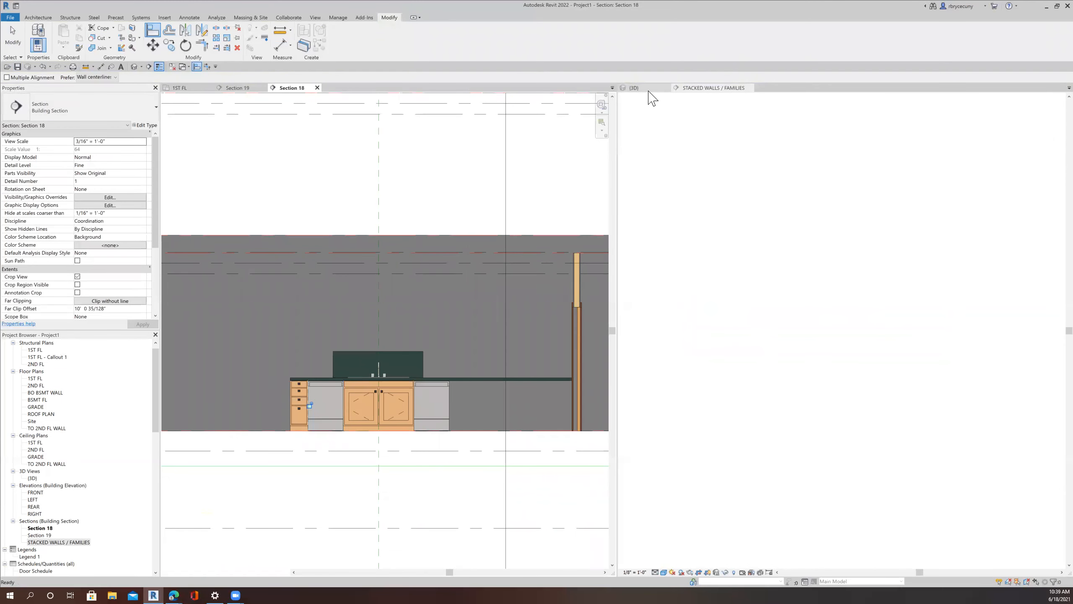
scroll(803, 380, "up", 5)
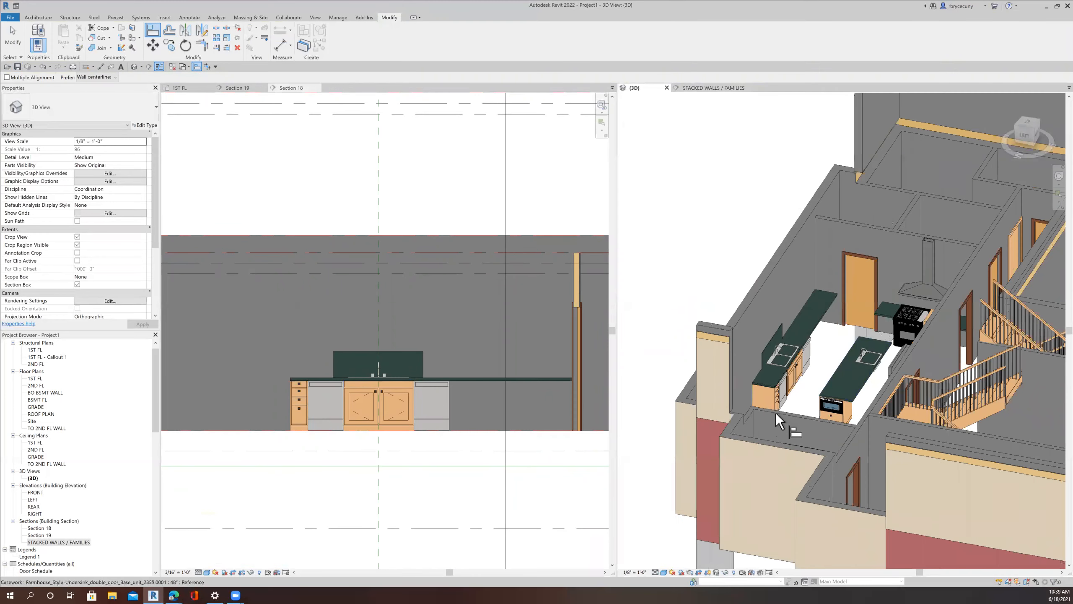
scroll(802, 404, "down", 2)
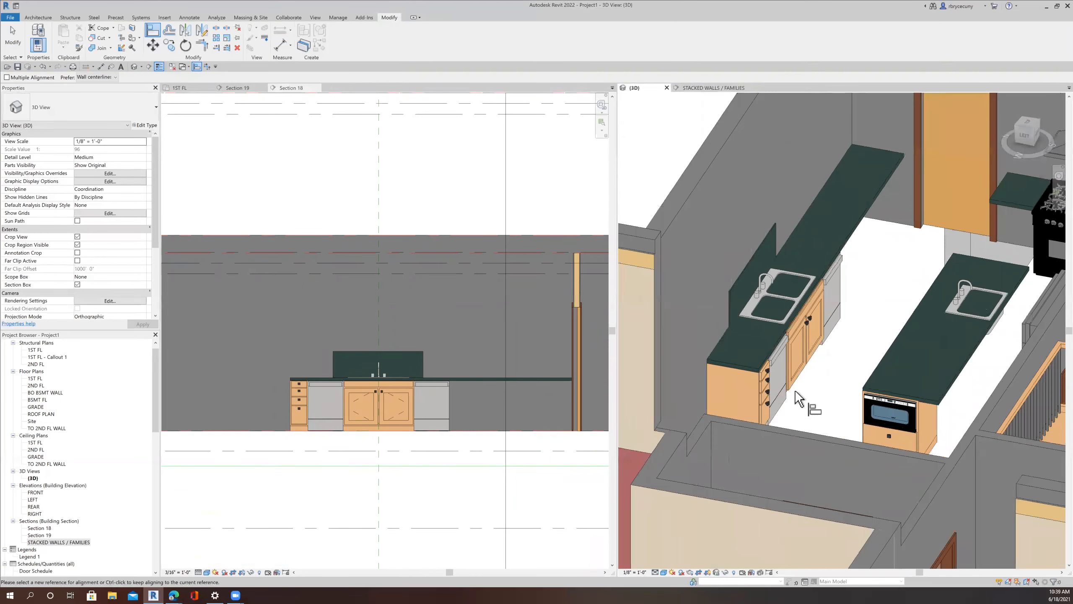
middle_click_drag(796, 387, 643, 314, "shift")
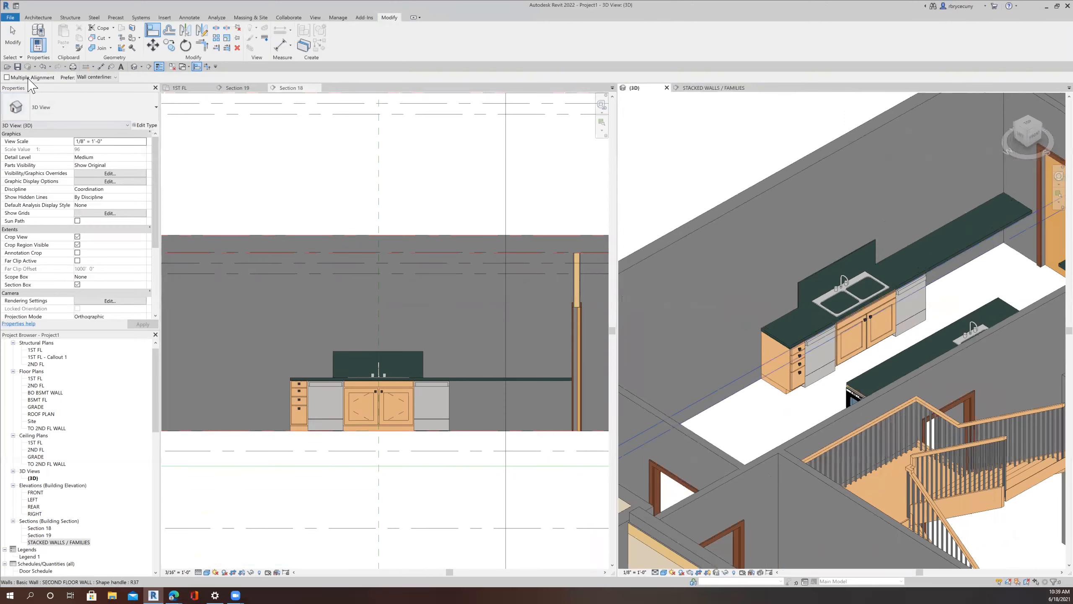
left_click(17, 67)
Step: Stretch the sink backsplash along the whole counter, from the drawer cabinet's outer end to the door trim
left_click(342, 355)
scroll(341, 355, "up", 3)
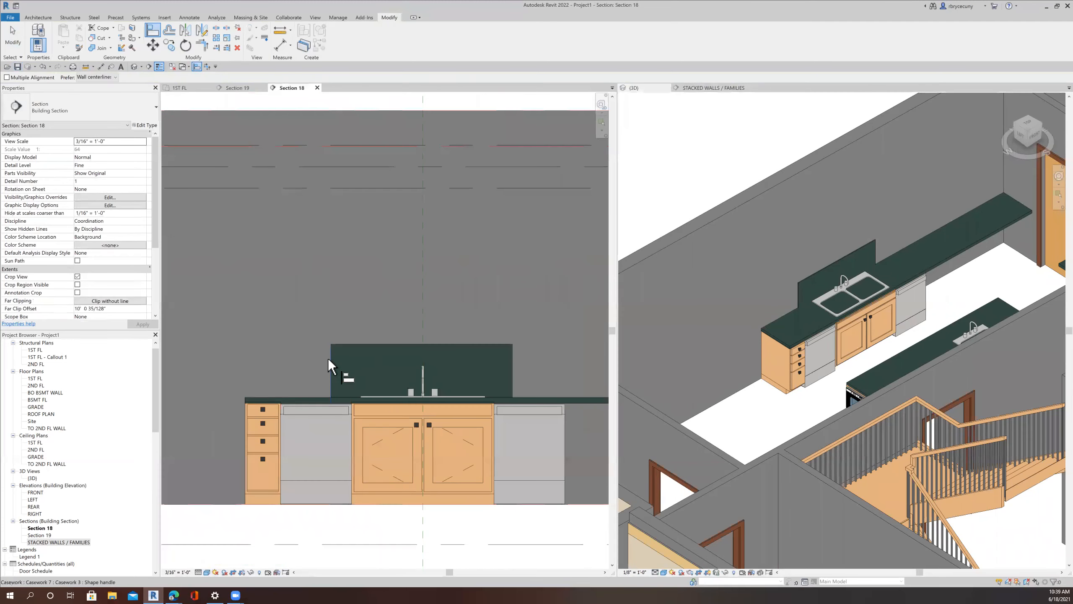
left_click(11, 31)
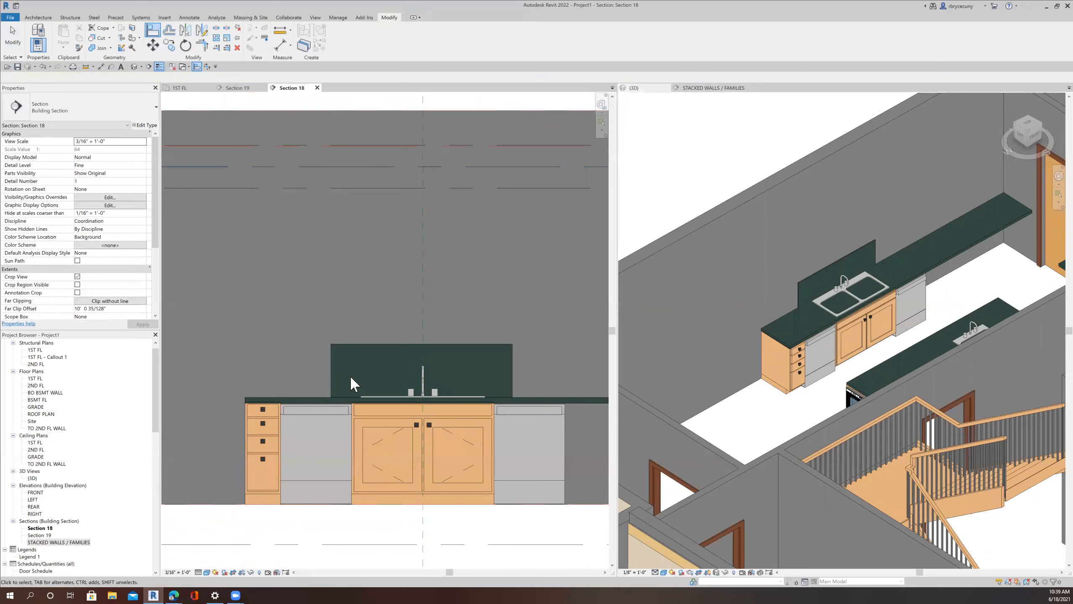
left_click(333, 374)
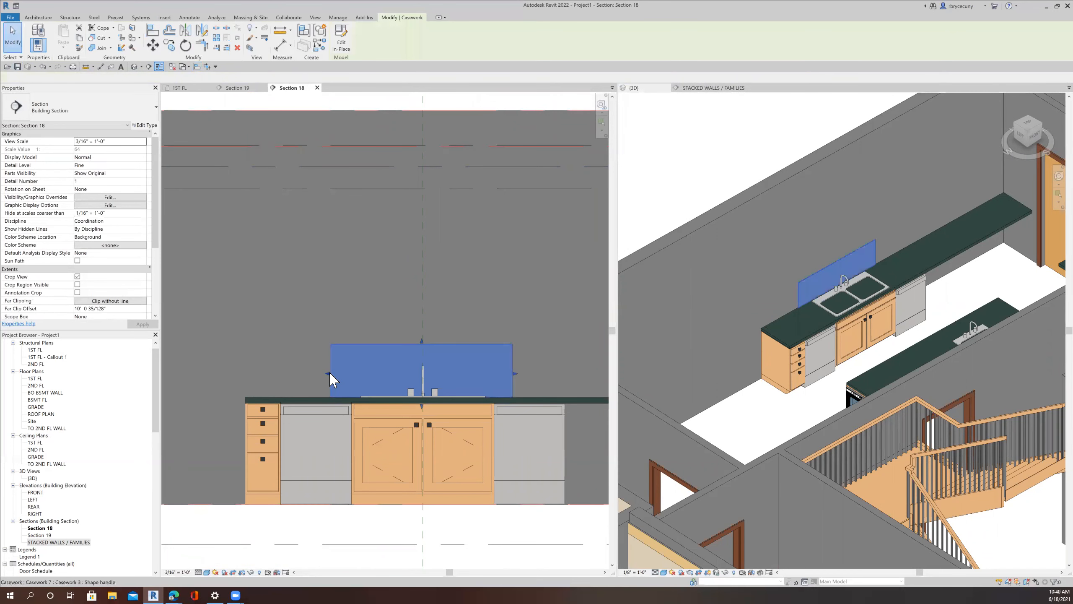
left_click_drag(248, 380, 245, 380)
middle_click_drag(423, 374, 142, 379)
scroll(391, 403, "down", 2)
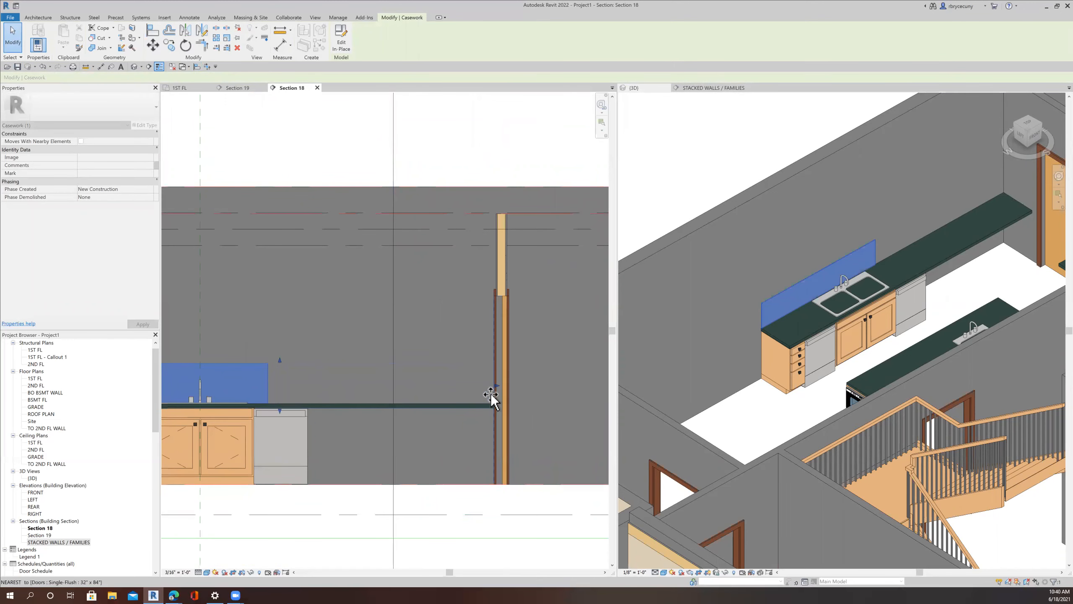
left_click_drag(496, 396, 497, 396)
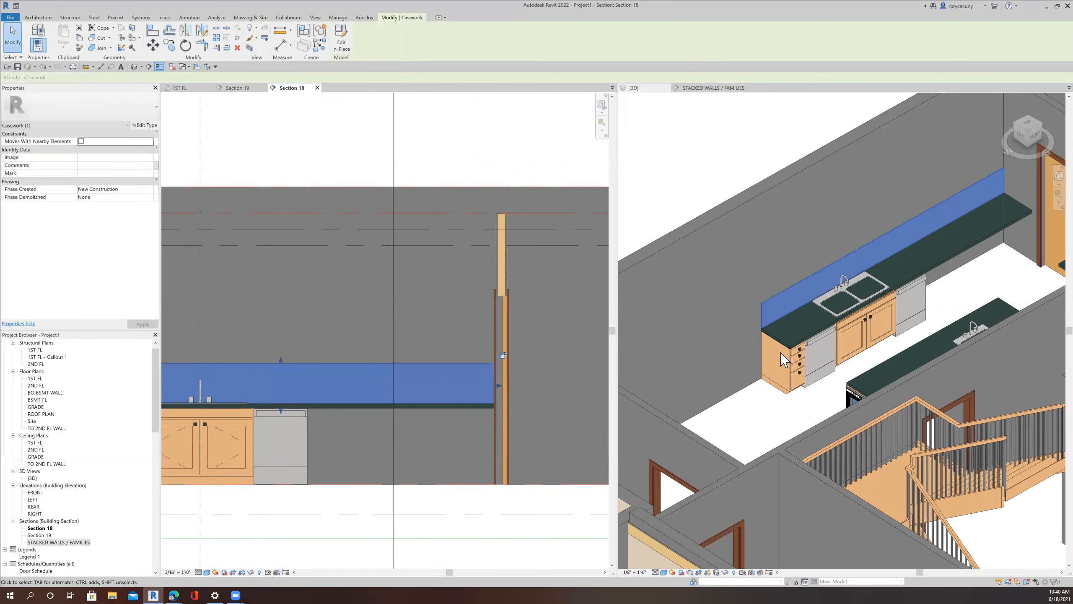
scroll(762, 418, "down", 2)
middle_click_drag(766, 424, 739, 405)
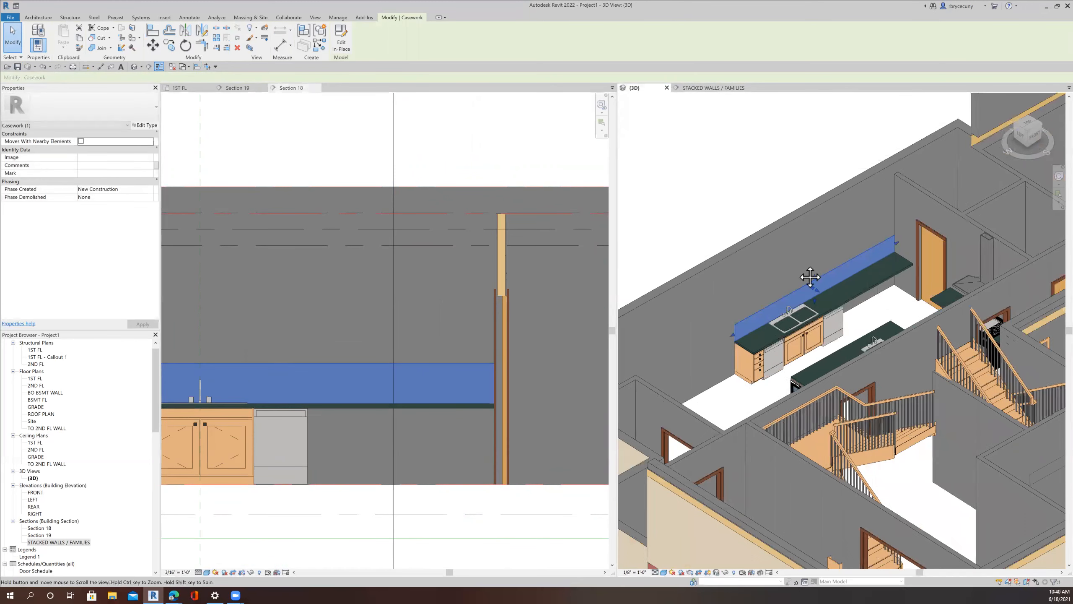
Step: Inspect the stretched backsplash along the sink counter in the 3D view
scroll(813, 289, "up", 2)
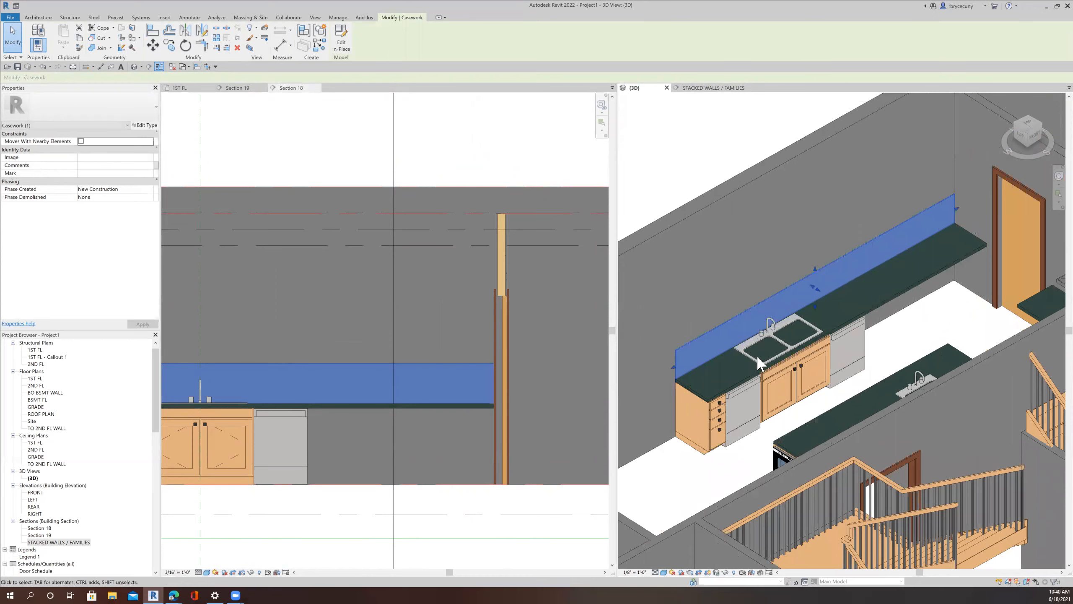
left_click(674, 486)
scroll(673, 490, "down", 3)
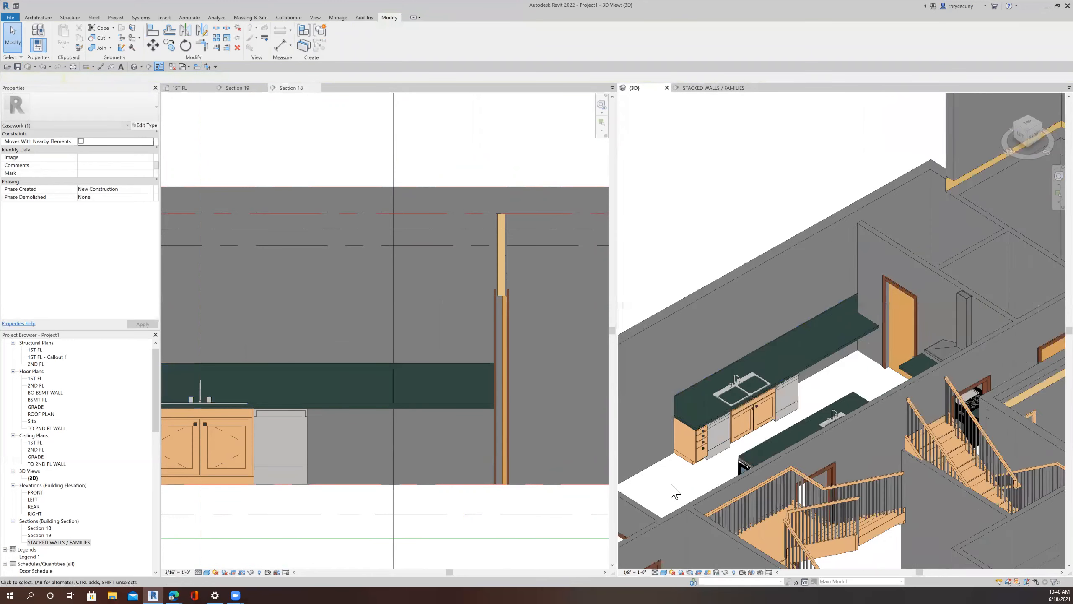
scroll(714, 455, "up", 2)
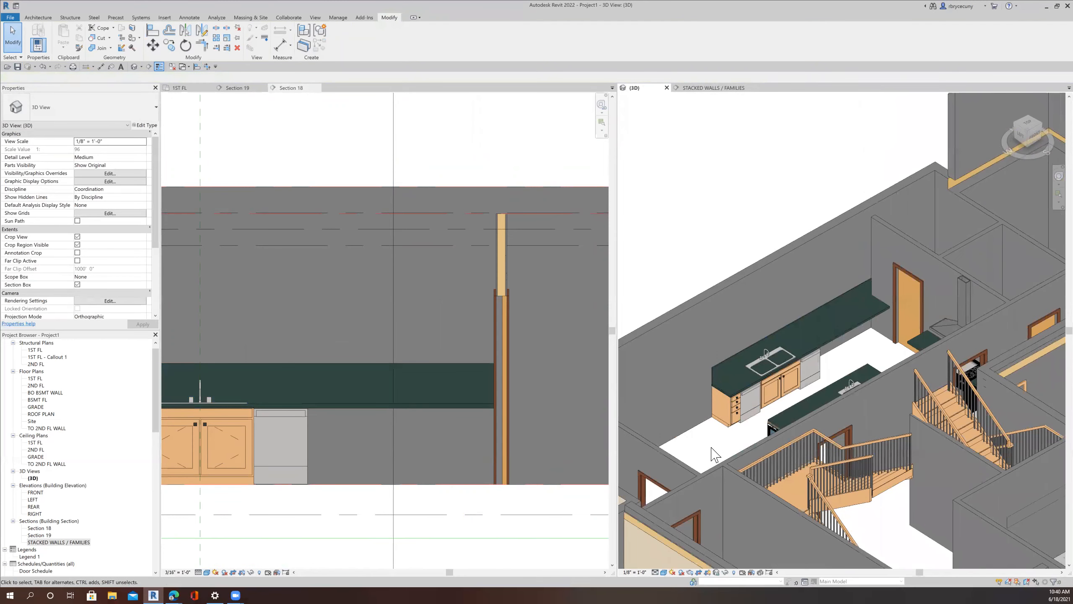
scroll(349, 386, "down", 3)
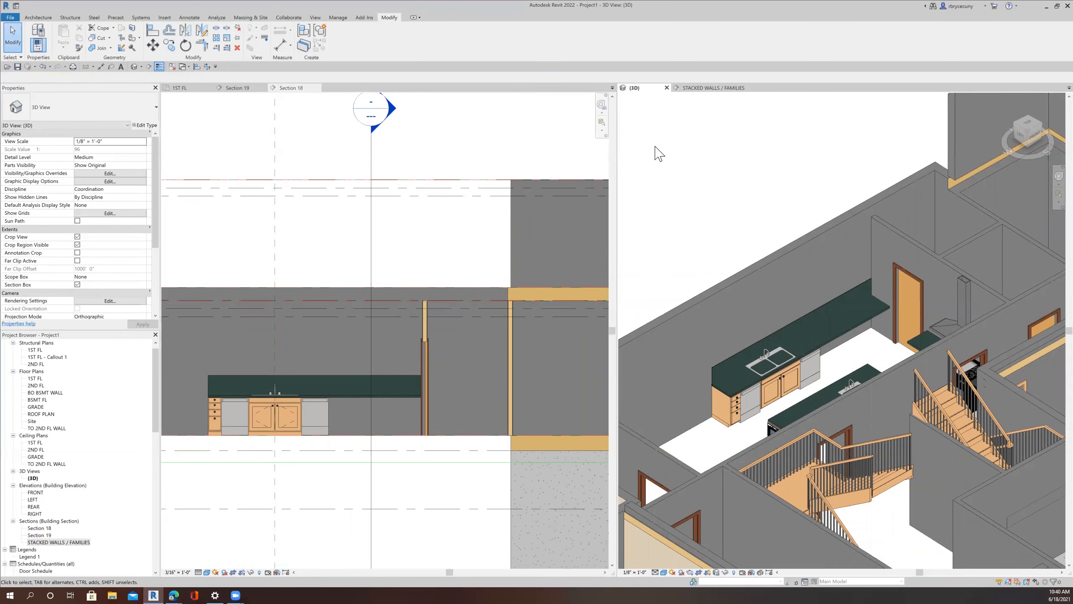
Step: Place two more 24" Farmhouse-style single cabinets from the STACKED WALLS / FAMILIES section along the sink wall in the 1ST FL plan
left_click(708, 93)
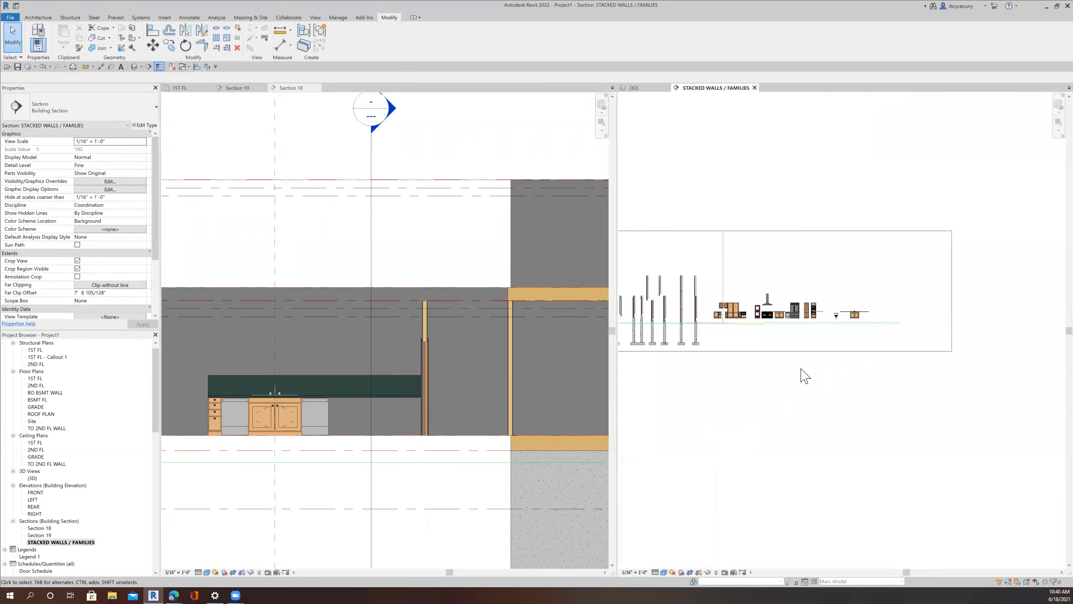
scroll(891, 368, "up", 8)
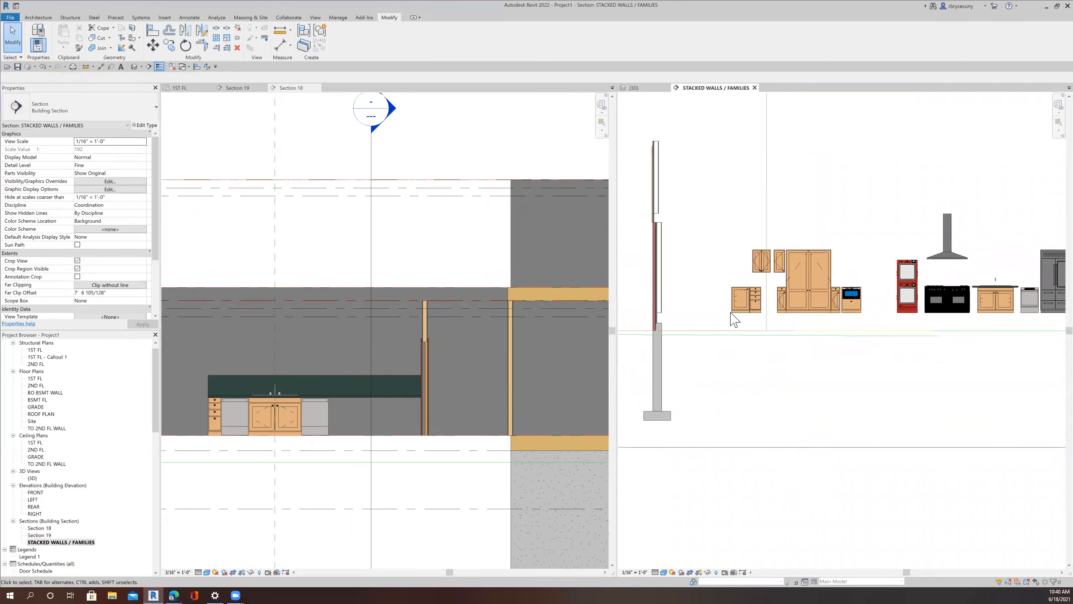
left_click(741, 299)
right_click(743, 296)
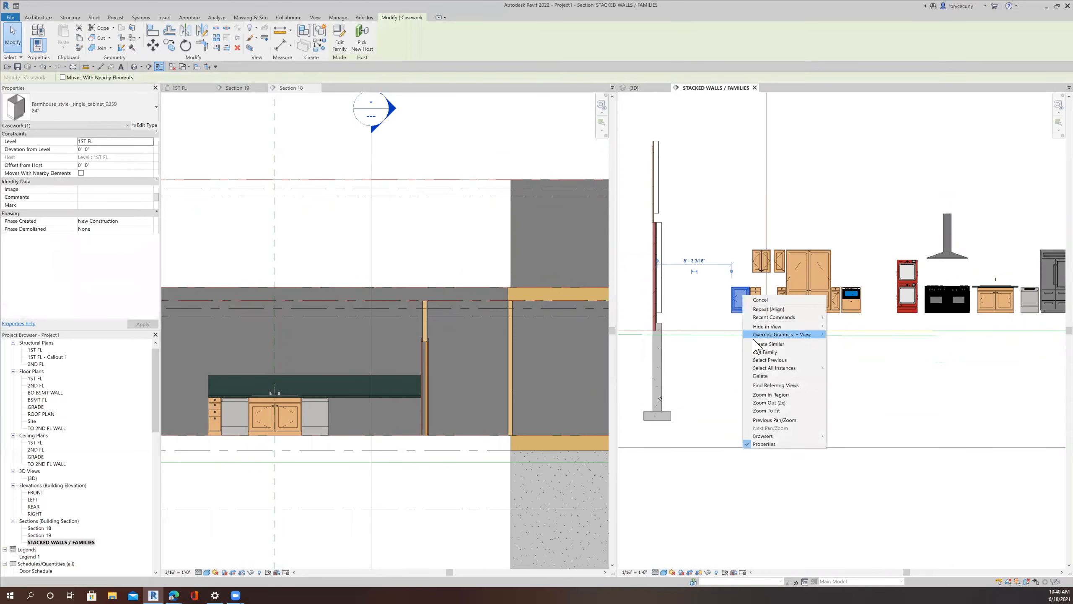
left_click(757, 344)
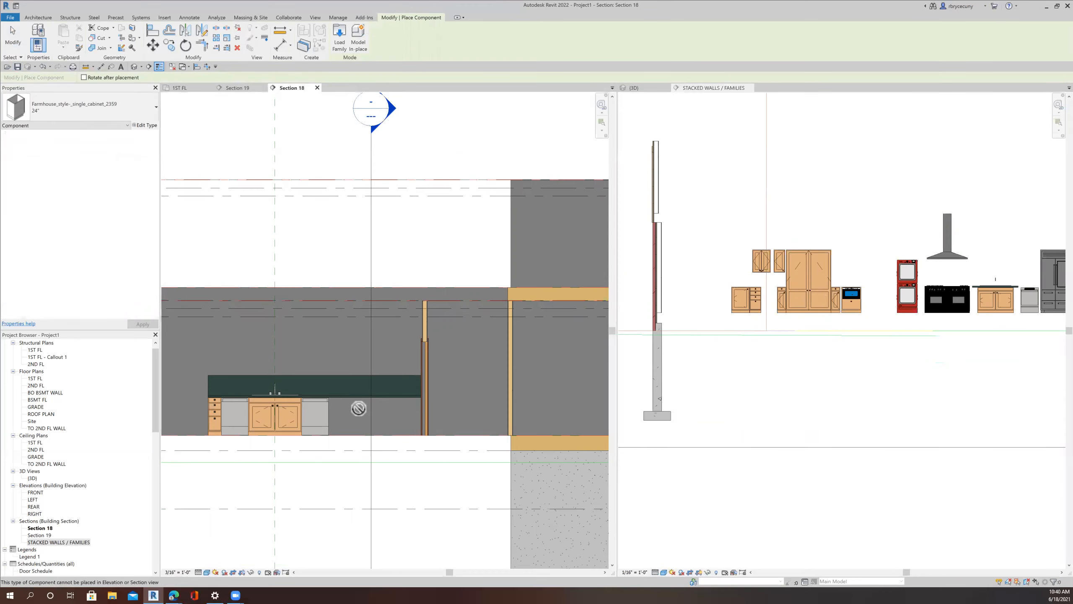
left_click(189, 88)
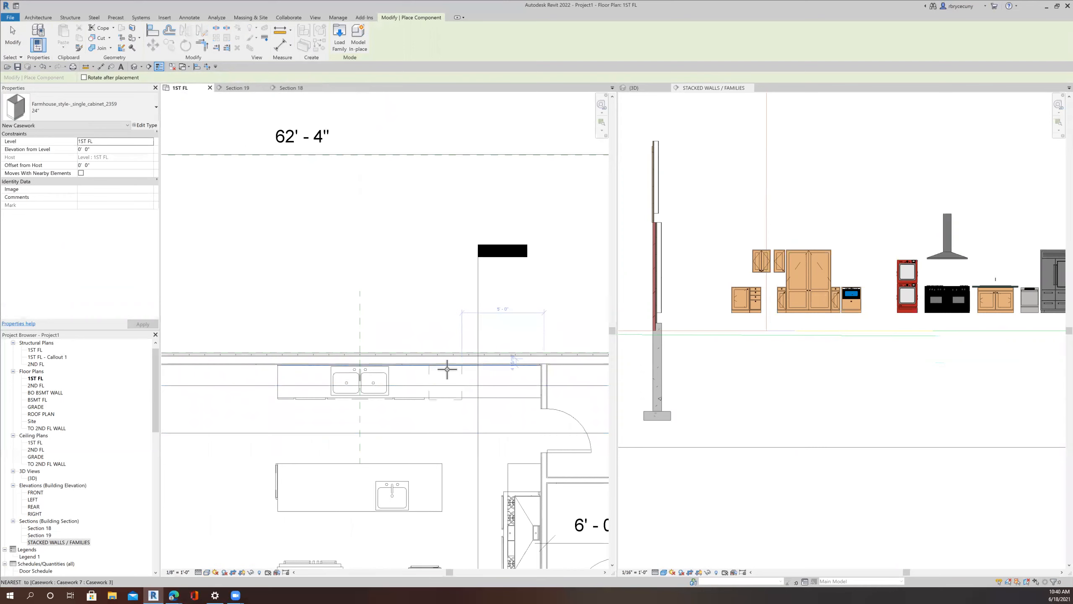
left_click(478, 368)
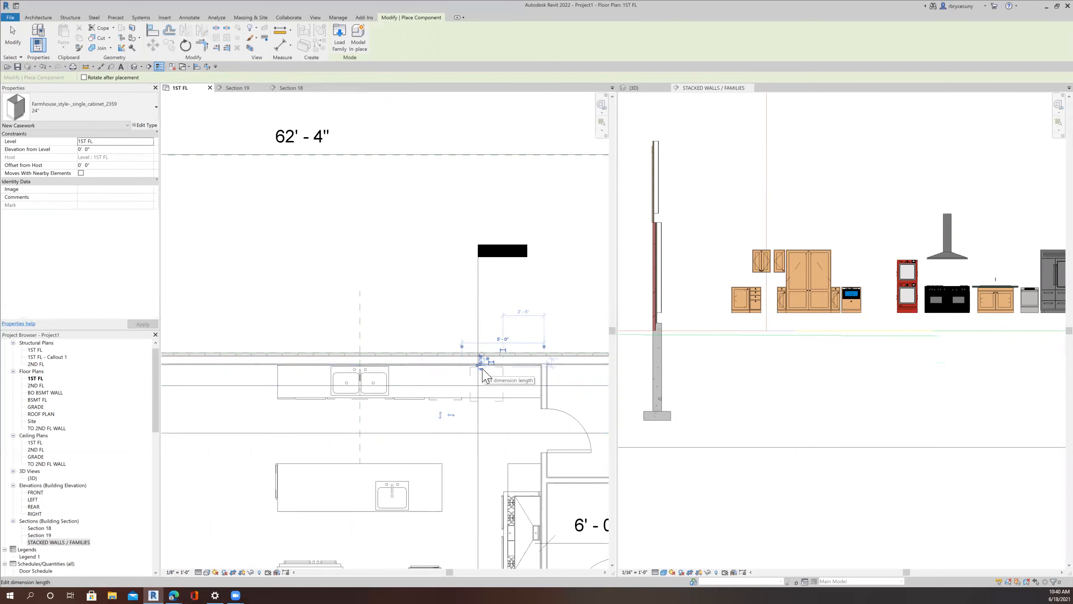
left_click(483, 368)
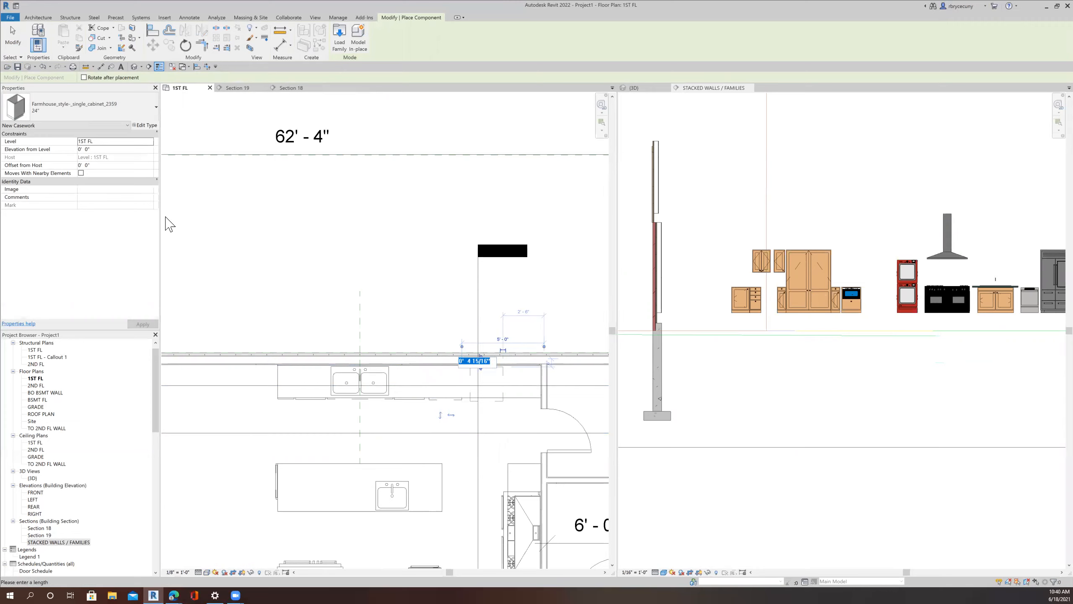
left_click(487, 430)
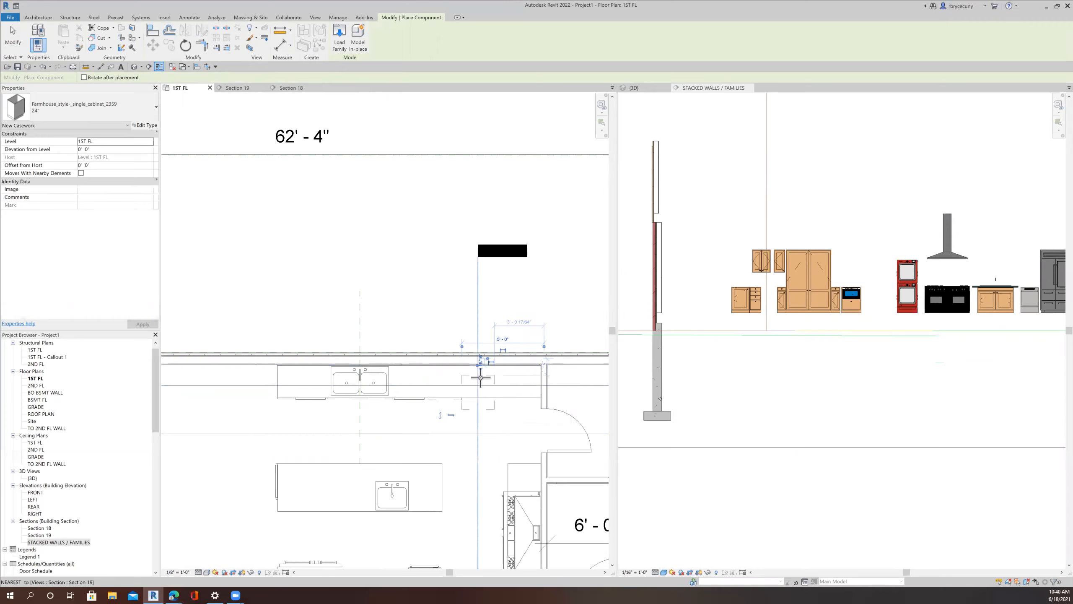
left_click(9, 42)
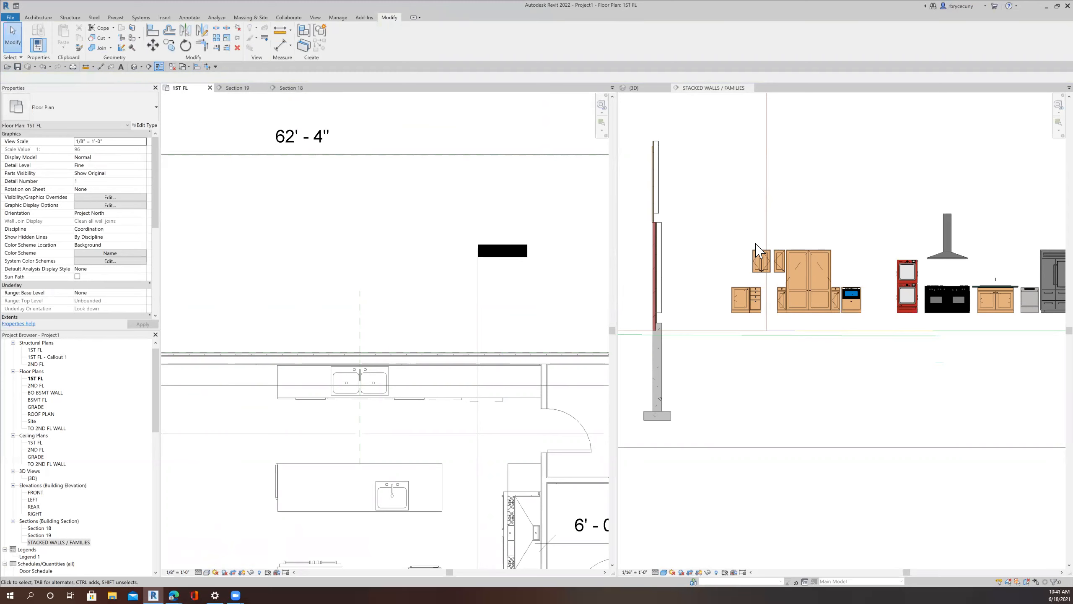
Step: Place another 12" Farmhouse-style single-drawer-and-cabinet unit along the sink wall near the door in the 1ST FL plan
left_click(837, 301)
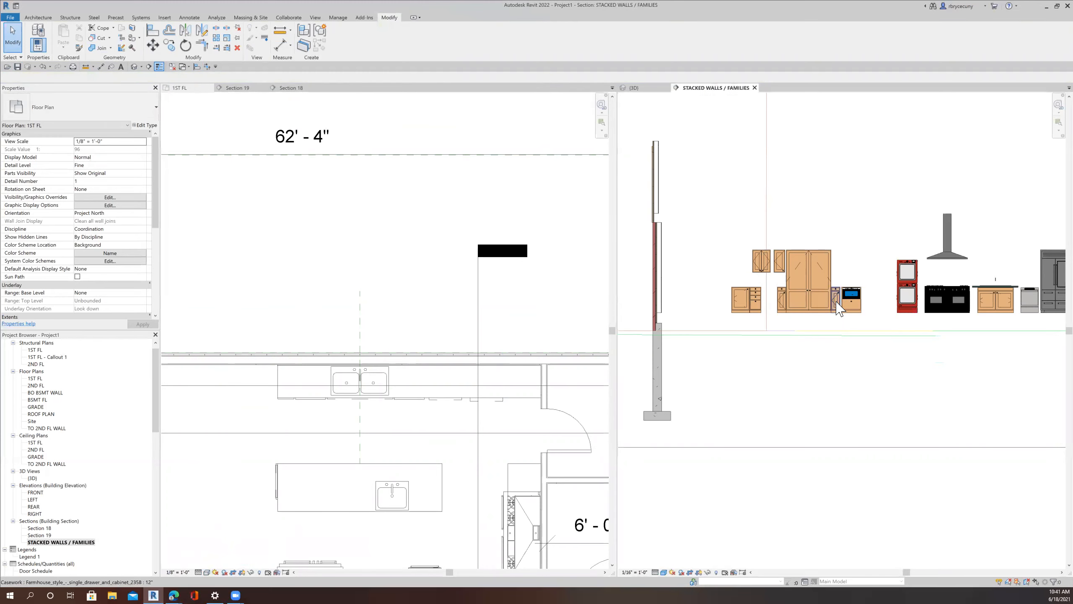
left_click(837, 301)
right_click(838, 301)
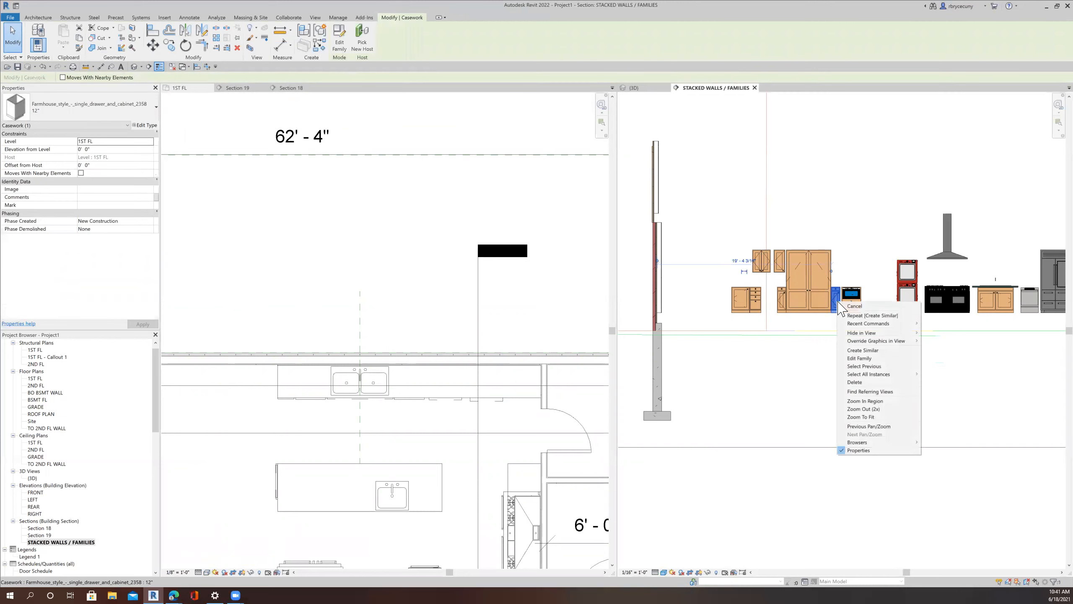
left_click(862, 350)
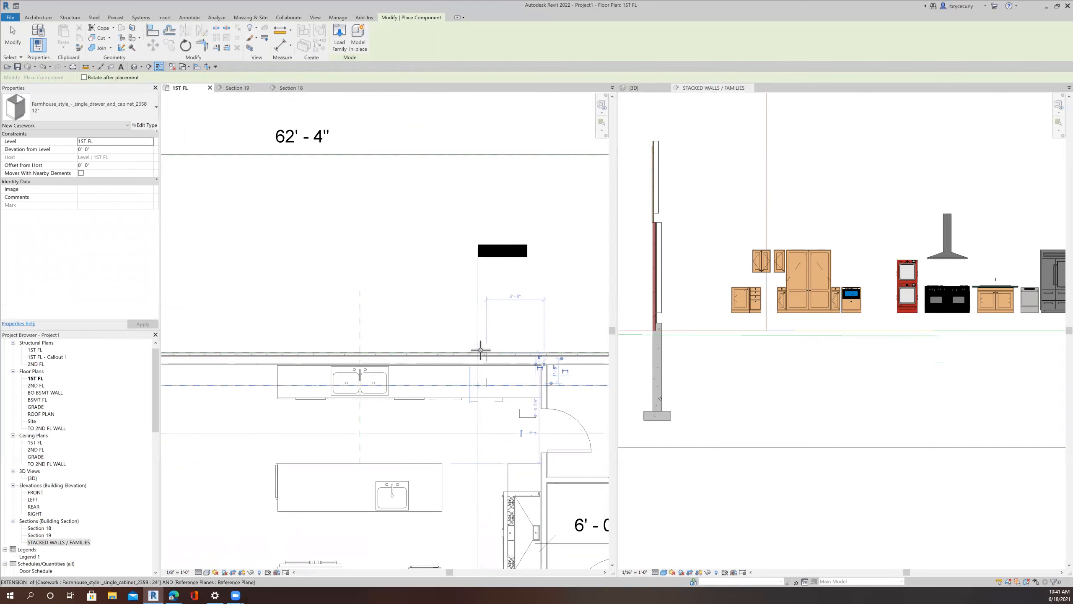
scroll(479, 352, "down", 4)
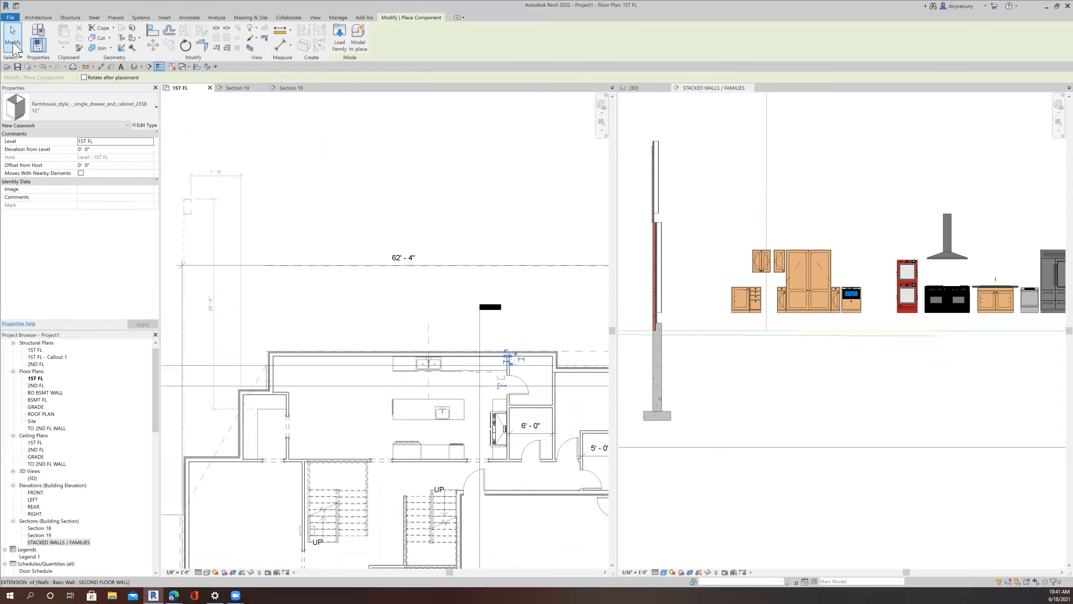
left_click(13, 37)
Step: In Section 18, shift the two 24" single cabinets toward the door and move the 12" drawer-and-door cabinet beside the dishwasher
right_click(399, 388)
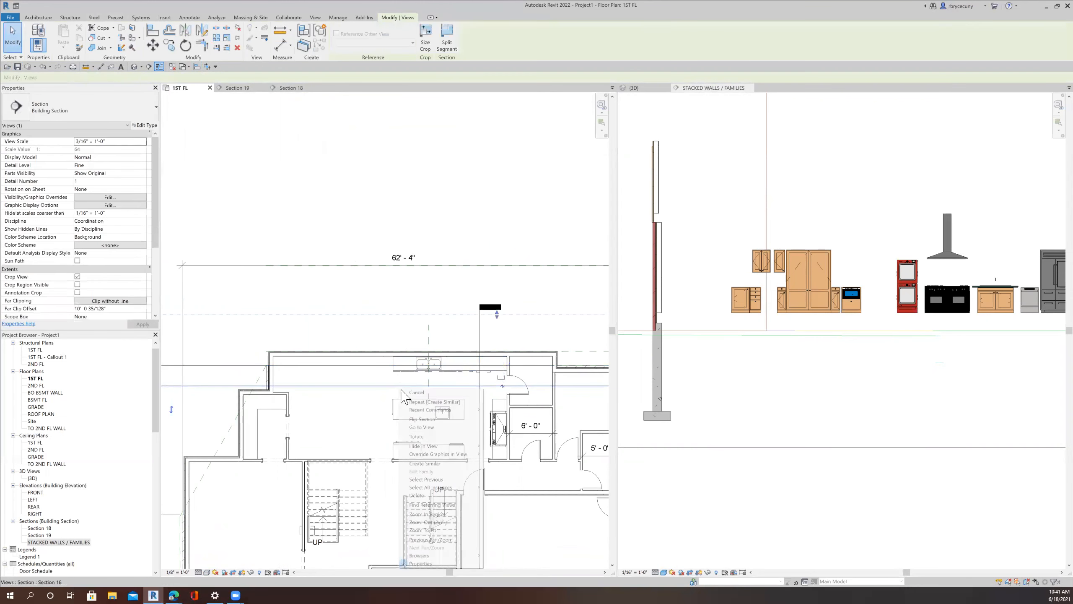
left_click(427, 427)
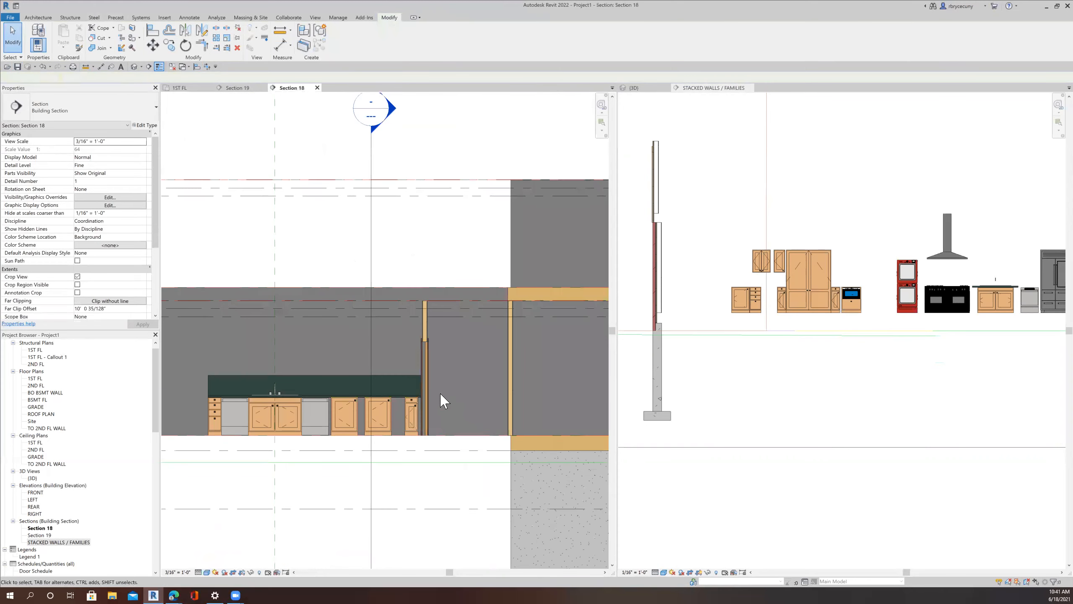
scroll(443, 399, "up", 2)
scroll(447, 376, "up", 2)
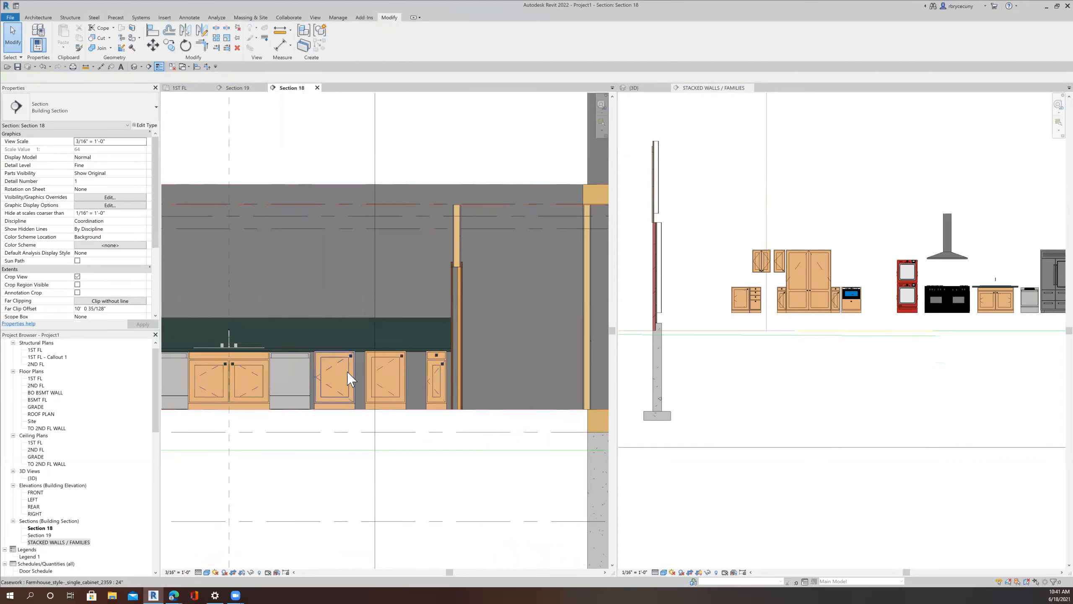
left_click_drag(363, 373, 436, 386)
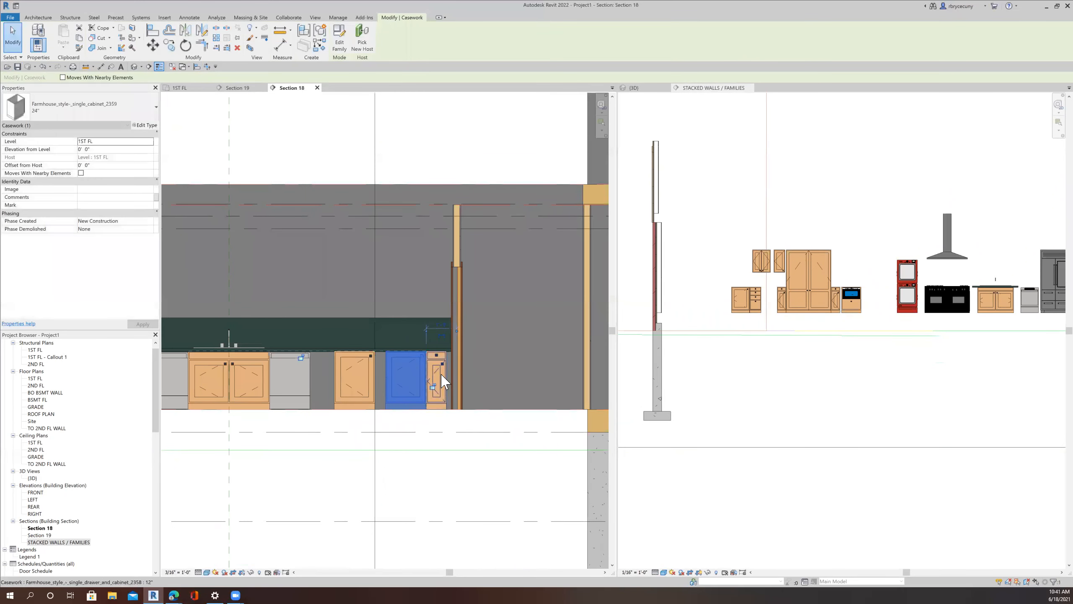
key("ctrl+z")
left_click(321, 370)
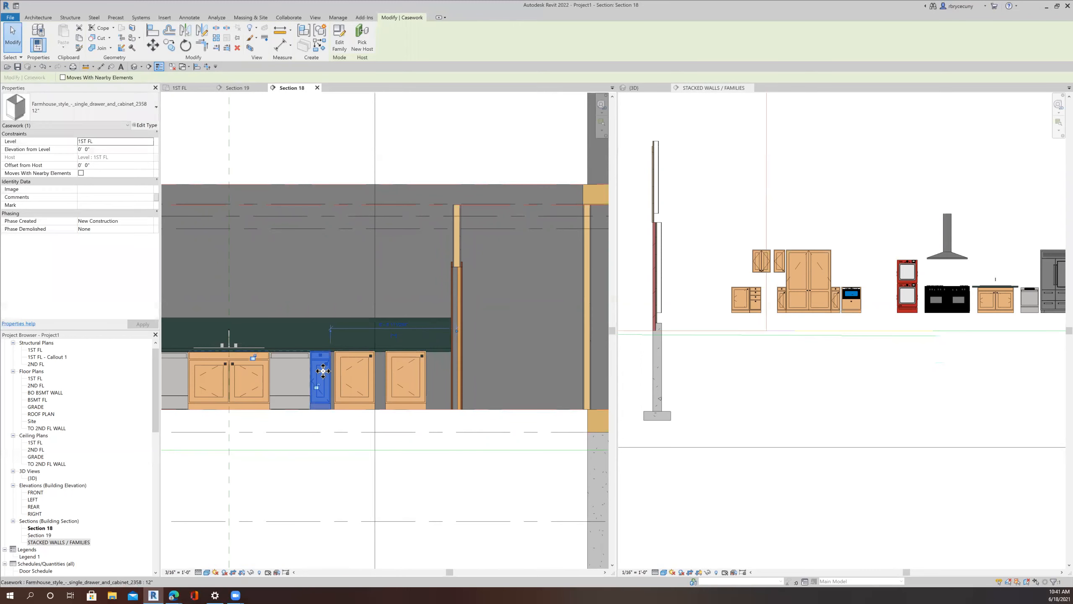
Step: Align the 12" drawer-and-door cabinet's side flush with the edge of the dishwasher nearer the door
scroll(322, 370, "up", 3)
scroll(322, 369, "up", 2)
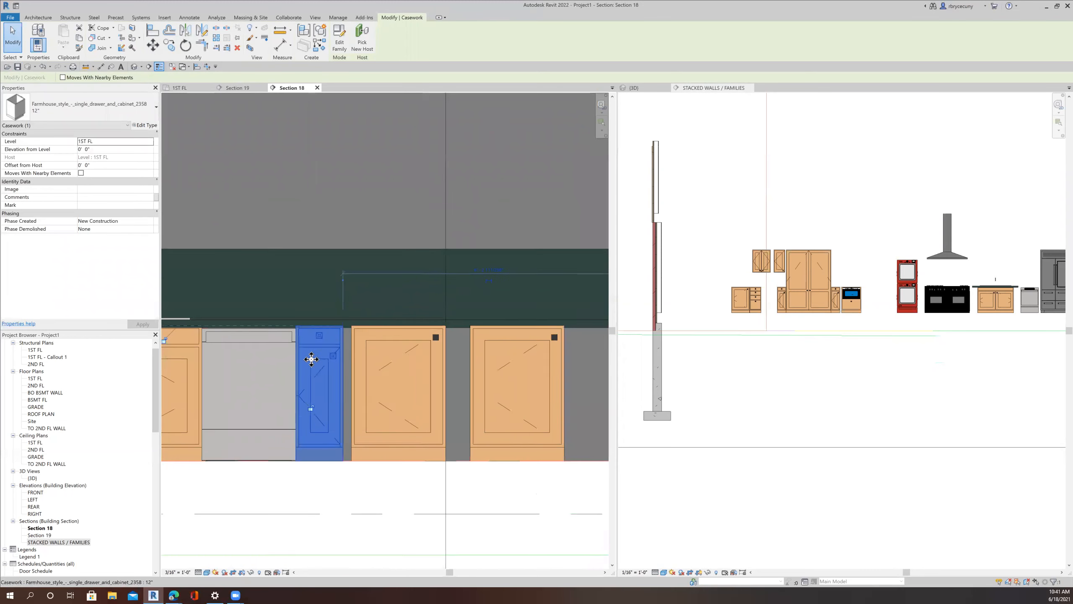
left_click_drag(321, 367, 330, 367)
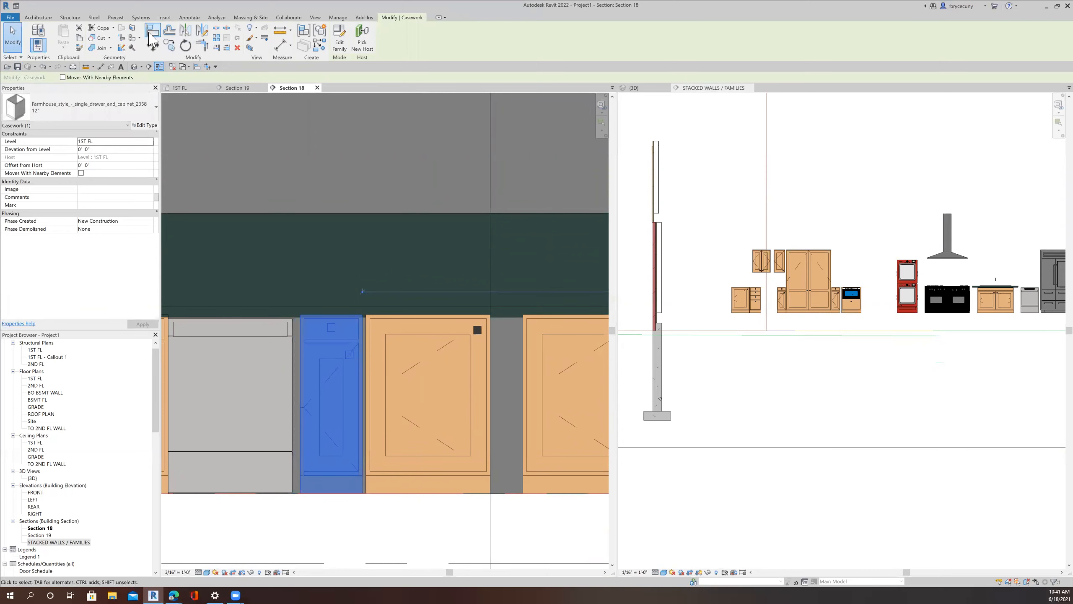
left_click(150, 34)
left_click(291, 414)
left_click(302, 414)
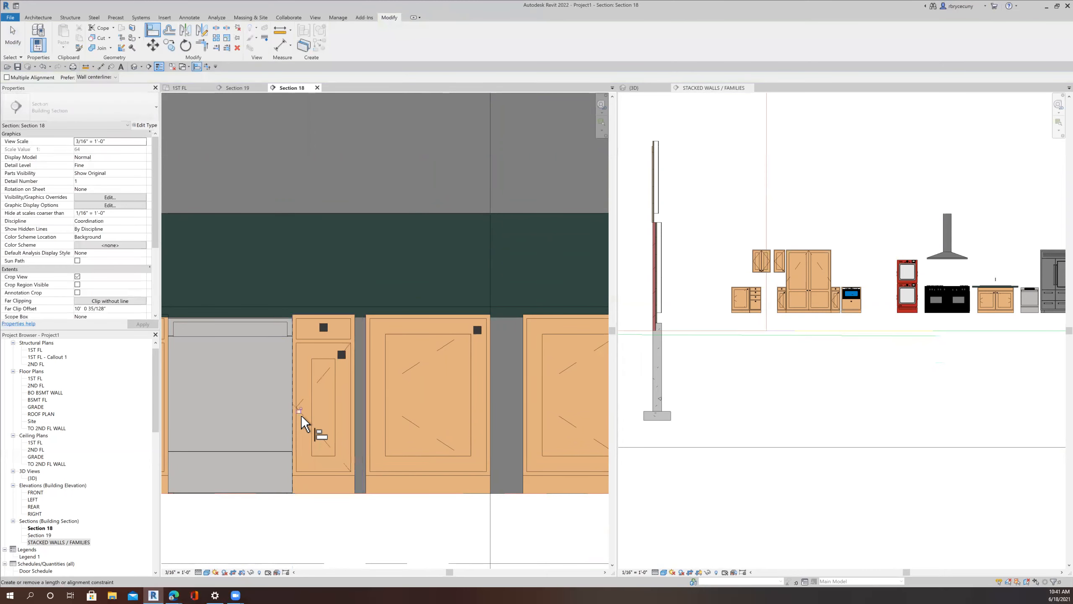
scroll(222, 379, "down", 4)
middle_click_drag(280, 390, 306, 410)
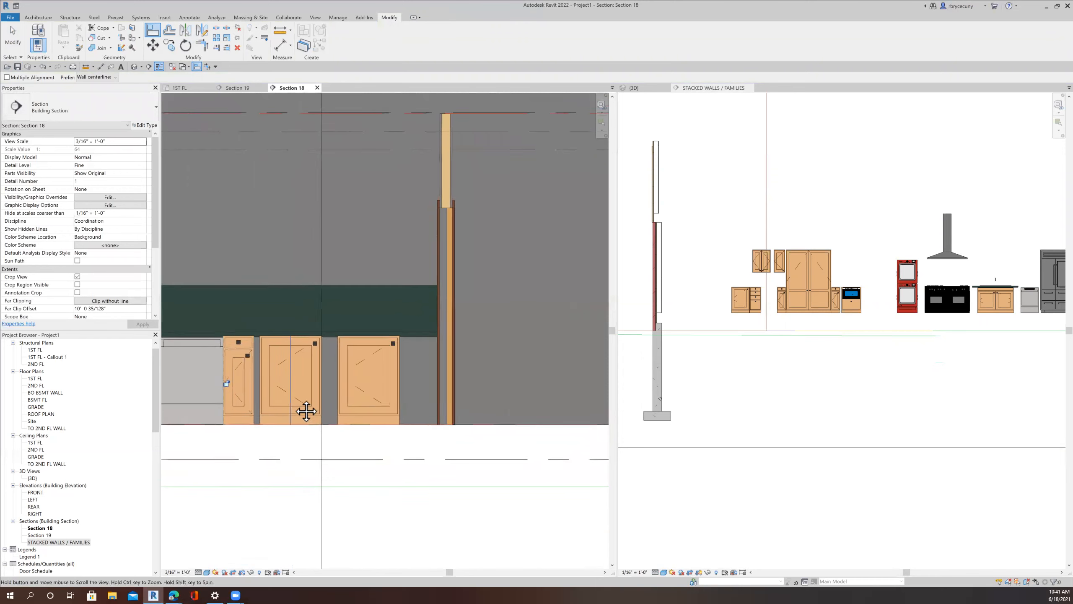
scroll(301, 404, "down", 3)
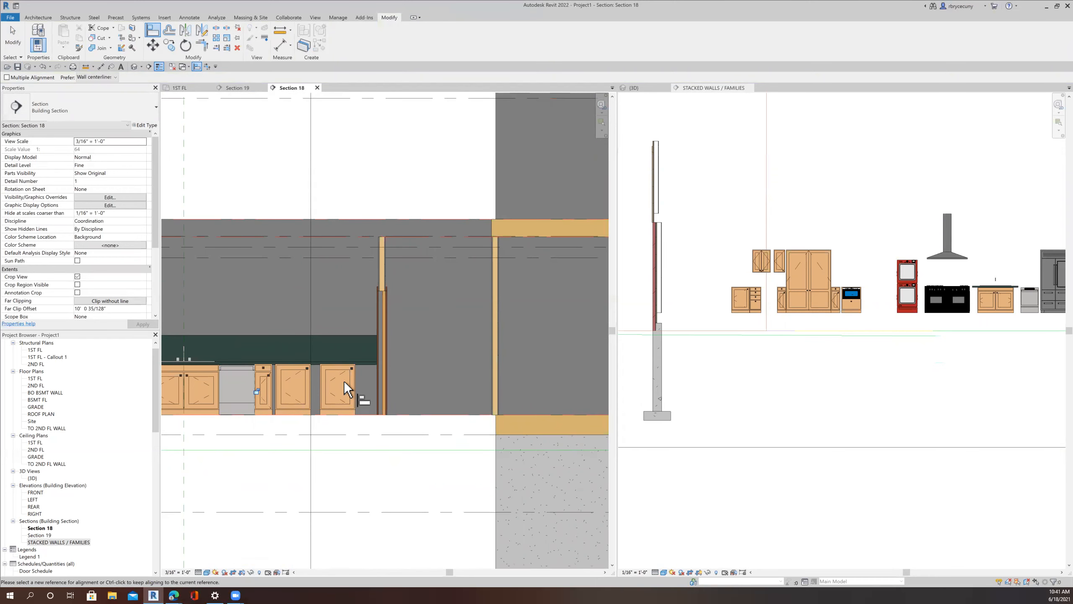
key("Escape")
key("Escape")
Step: Change the drawer-and-door cabinet beside the dishwasher to the 24" type
left_click(264, 383)
left_click(264, 383)
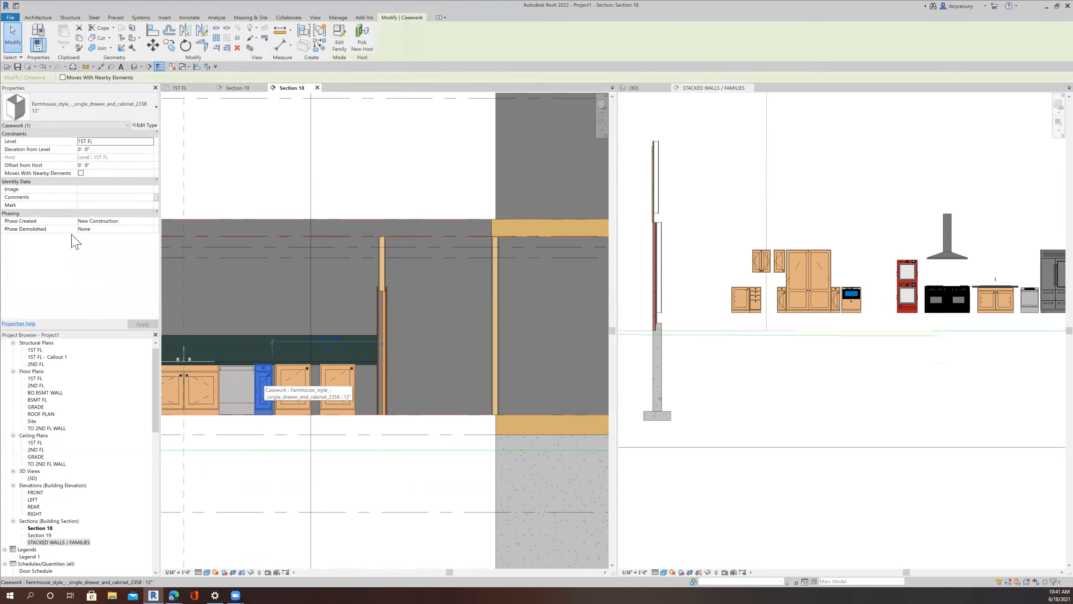
left_click(54, 117)
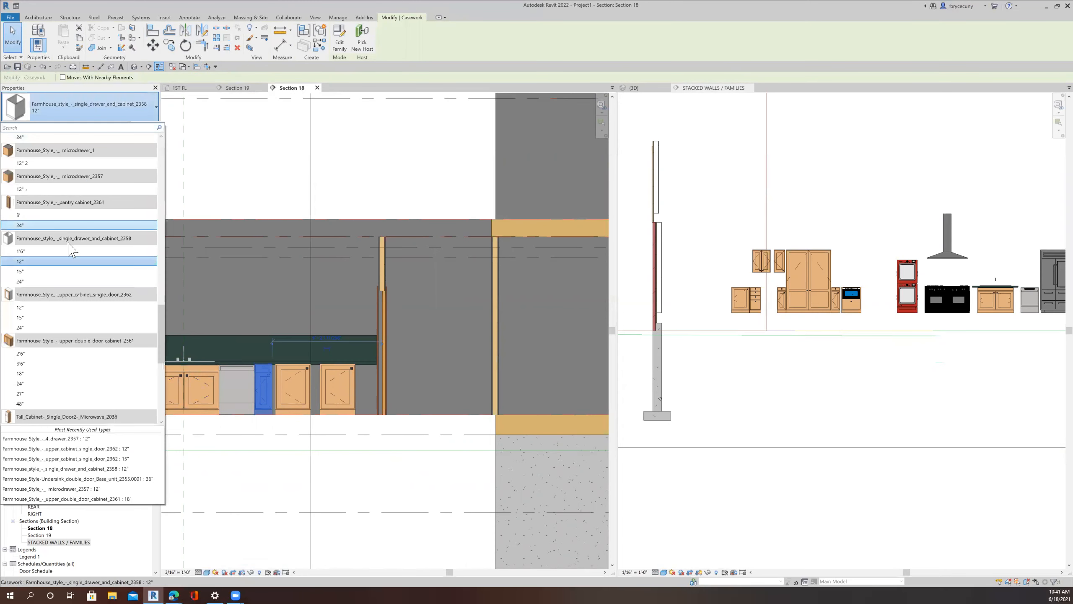
left_click(51, 281)
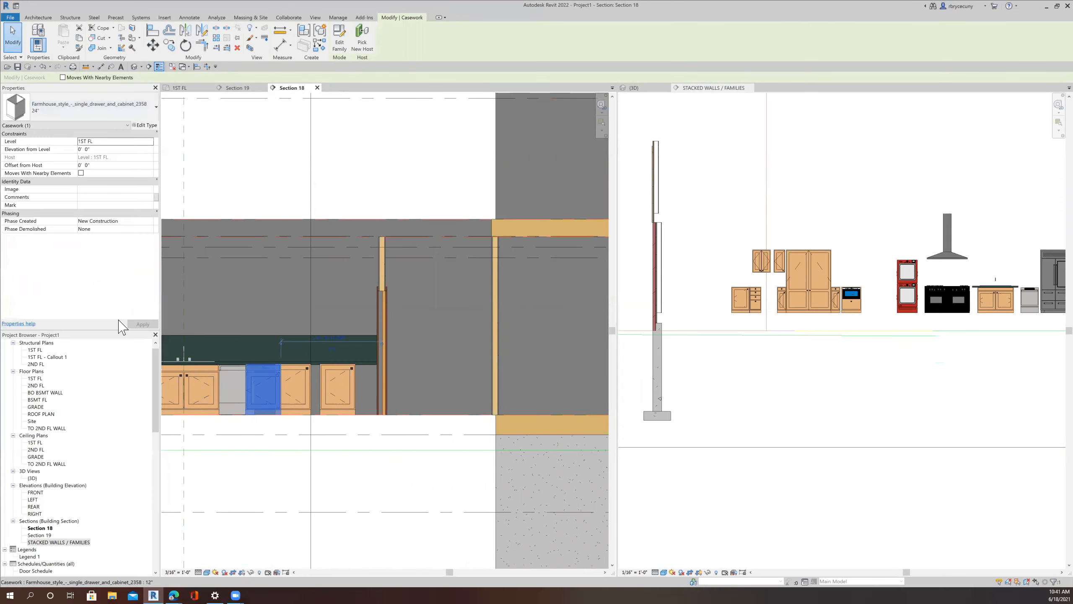
Step: Nudge both 24" single cabinets together toward the door trim to open space beside the drawer-and-door cabinet
left_click(307, 400)
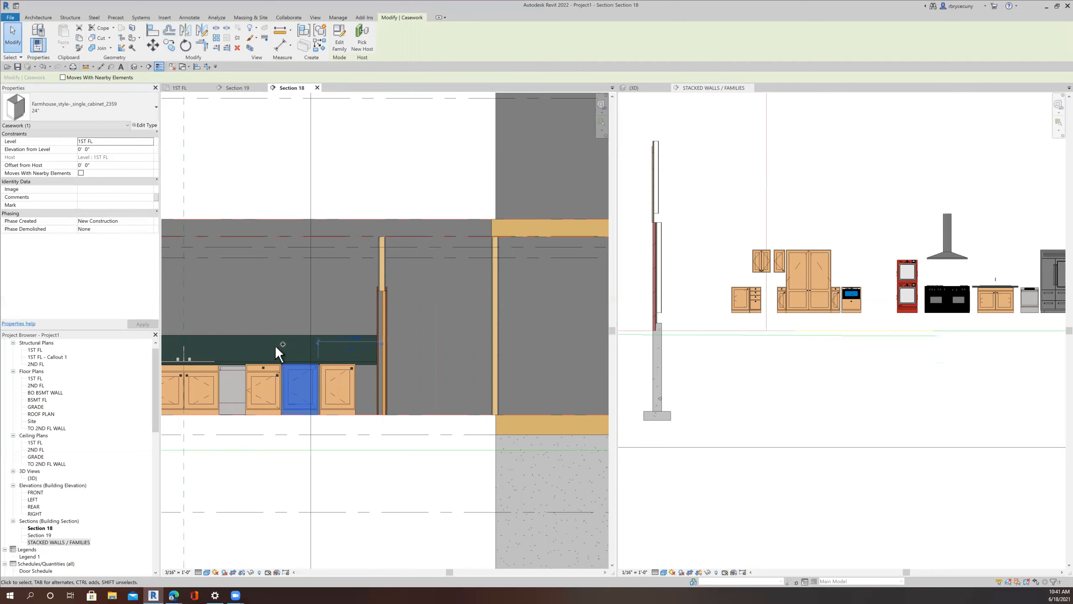
left_click(334, 379, "ctrl")
key("Right")
key("Right")
key("Right")
key("Right")
key("Right")
key("Right")
scroll(277, 405, "up", 2)
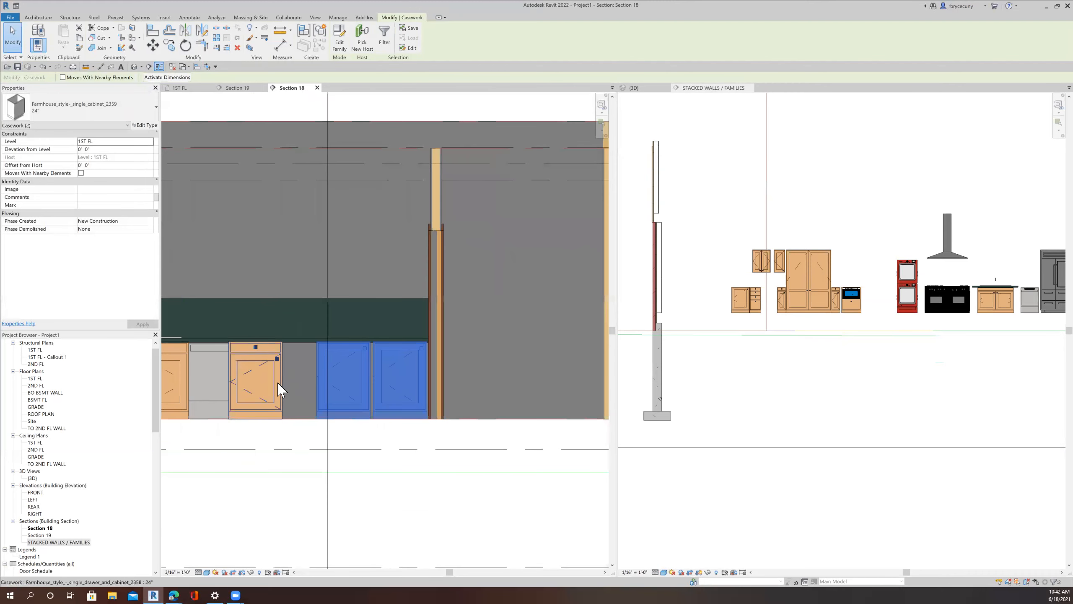
Step: Nudge the 24" drawer-and-door cabinet clear of the dishwasher and align its side flush with the dishwasher's edge
left_click(277, 385)
key("Right")
key("Right")
key("Right")
key("Right")
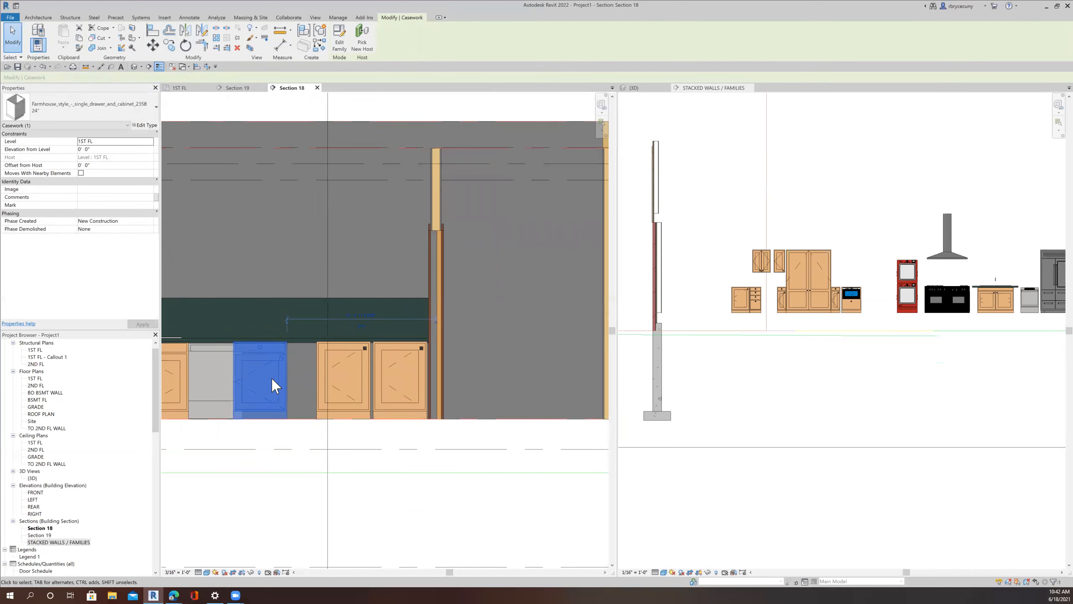
left_click(153, 31)
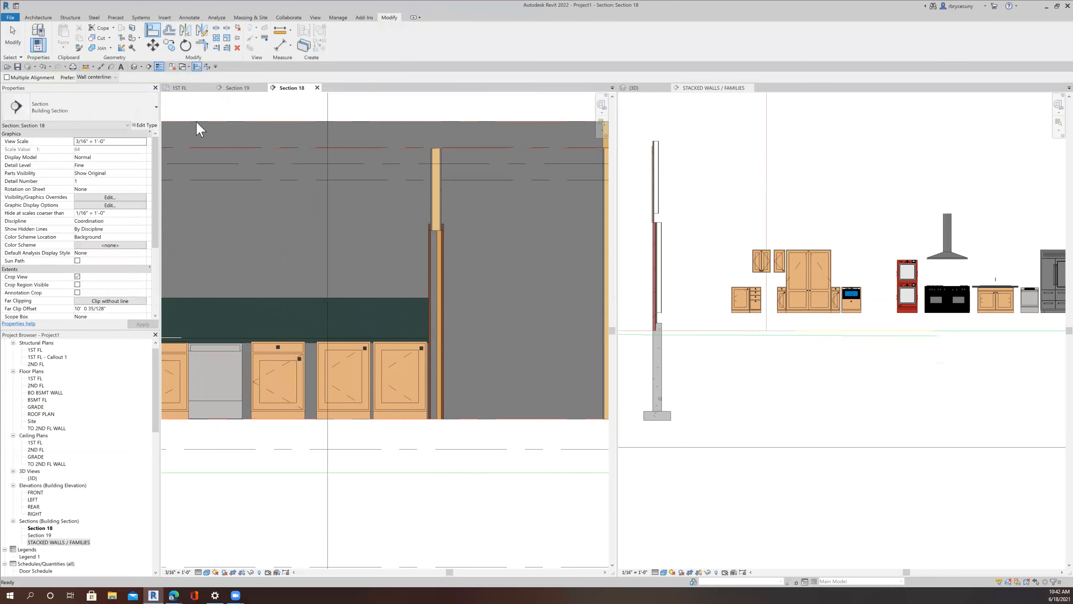
left_click(244, 369)
left_click(253, 372)
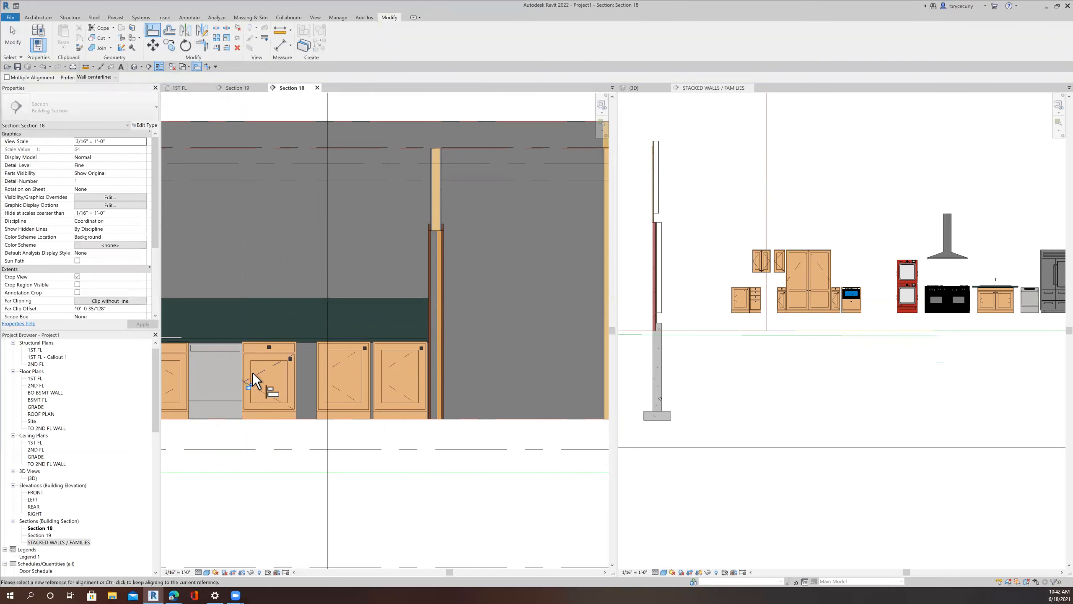
Step: Align the end 24" single cabinet flush with the door trim and the other 24" single cabinet flush against it
middle_click_drag(297, 378, 248, 362)
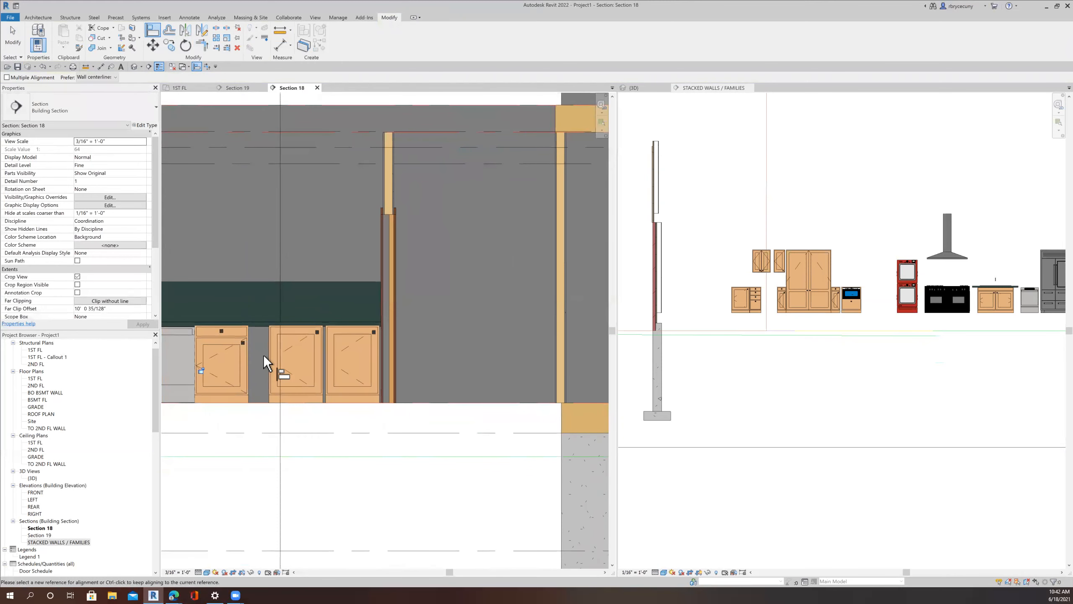
scroll(382, 345, "up", 5)
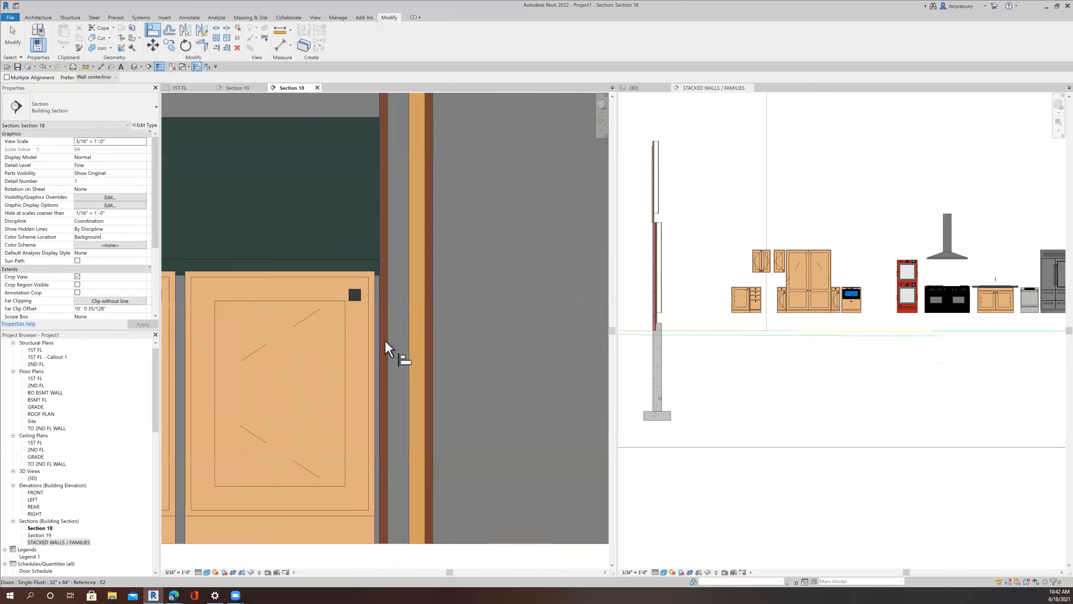
left_click(388, 305)
left_click(376, 310)
scroll(333, 318, "down", 3)
left_click(265, 333)
left_click(257, 333)
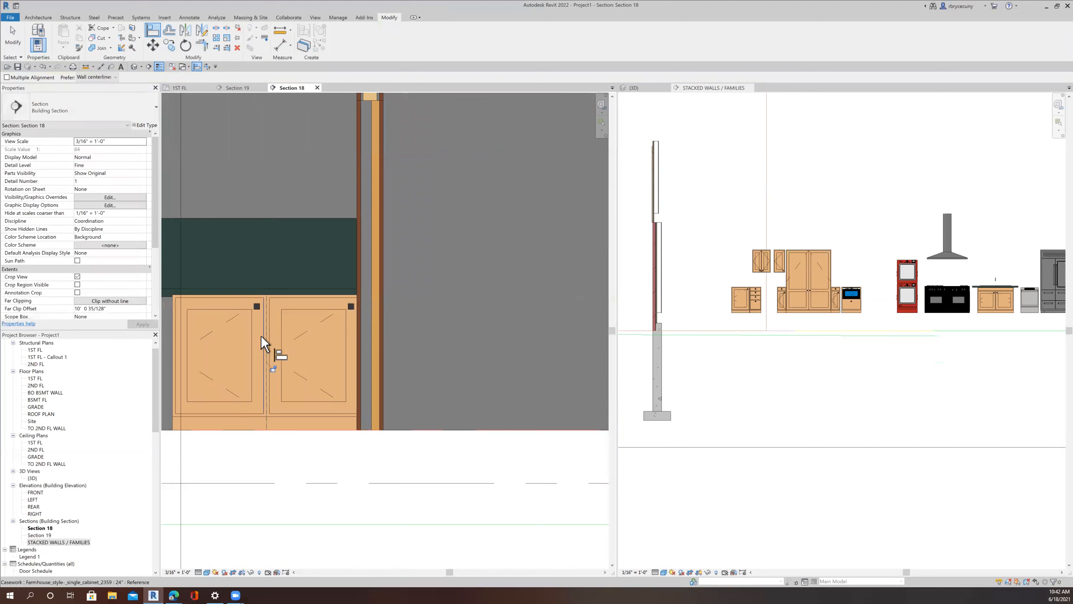
scroll(261, 336, "down", 2)
key("Escape")
key("Escape")
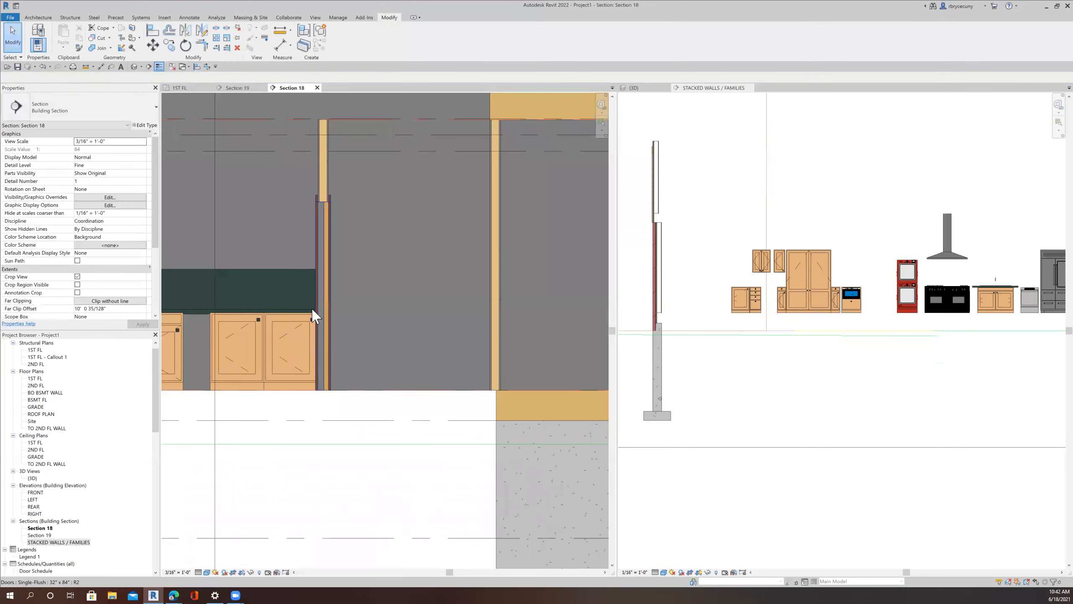
Step: Flip the hand of the 24" single cabinet beside the door in the 1ST FL plan, and return to Section 18
left_click(296, 325)
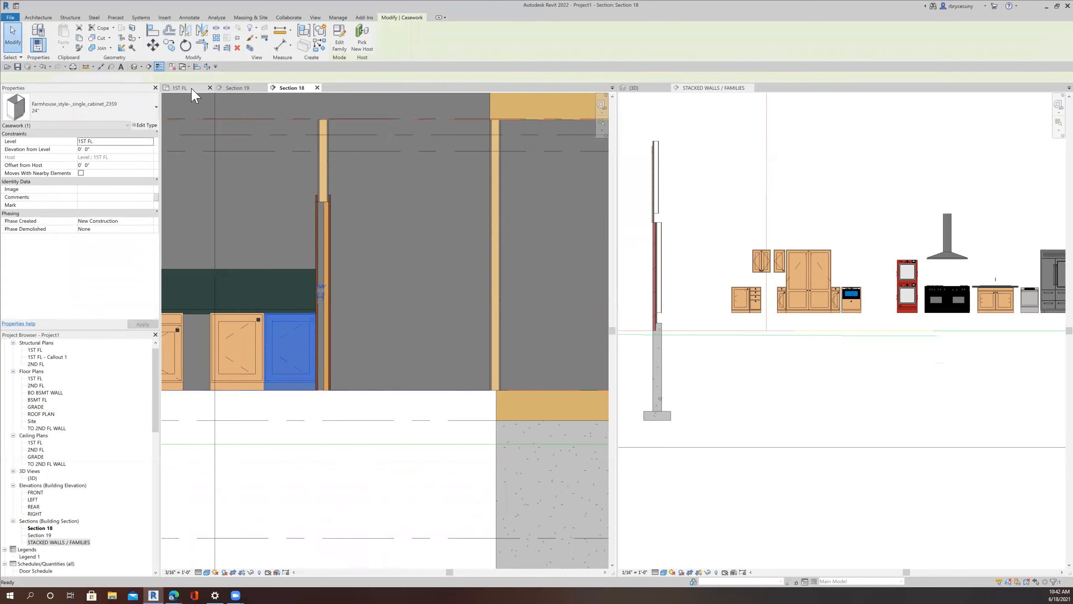
left_click(192, 90)
scroll(511, 353, "up", 4)
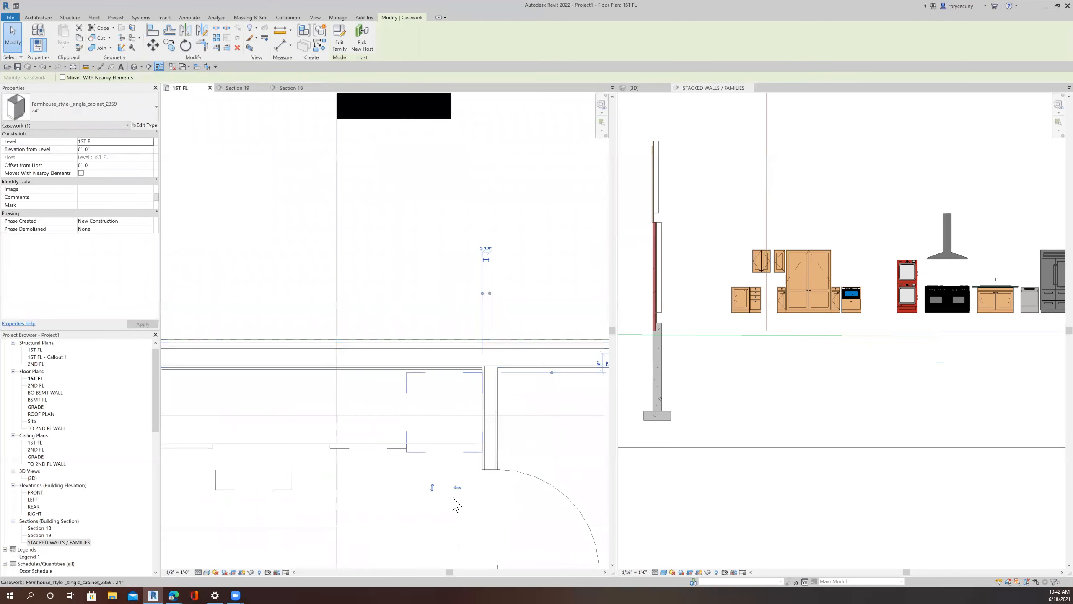
left_click(457, 487)
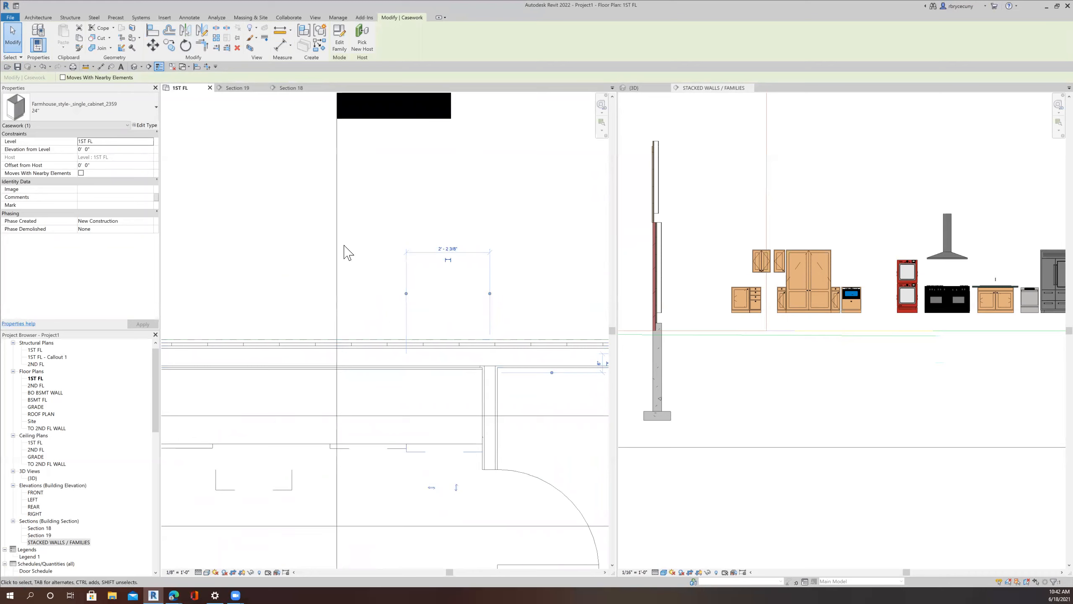
left_click(288, 88)
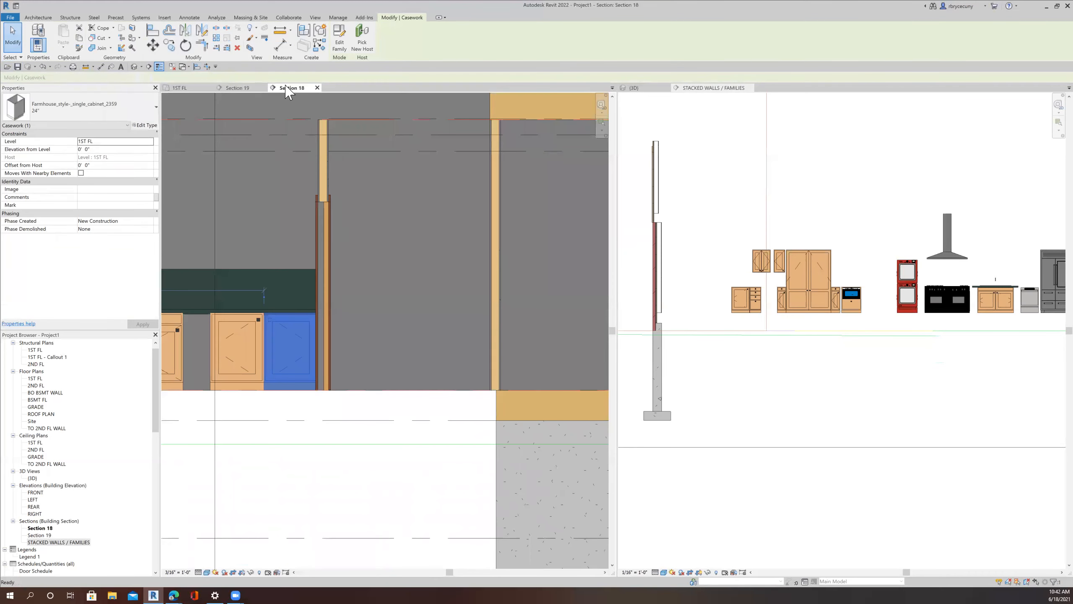
left_click(332, 494)
Step: Copy the 12" four-drawer cabinet from the far end of the run into the gap beside the drawer-and-door cabinet
middle_click_drag(292, 336, 530, 372)
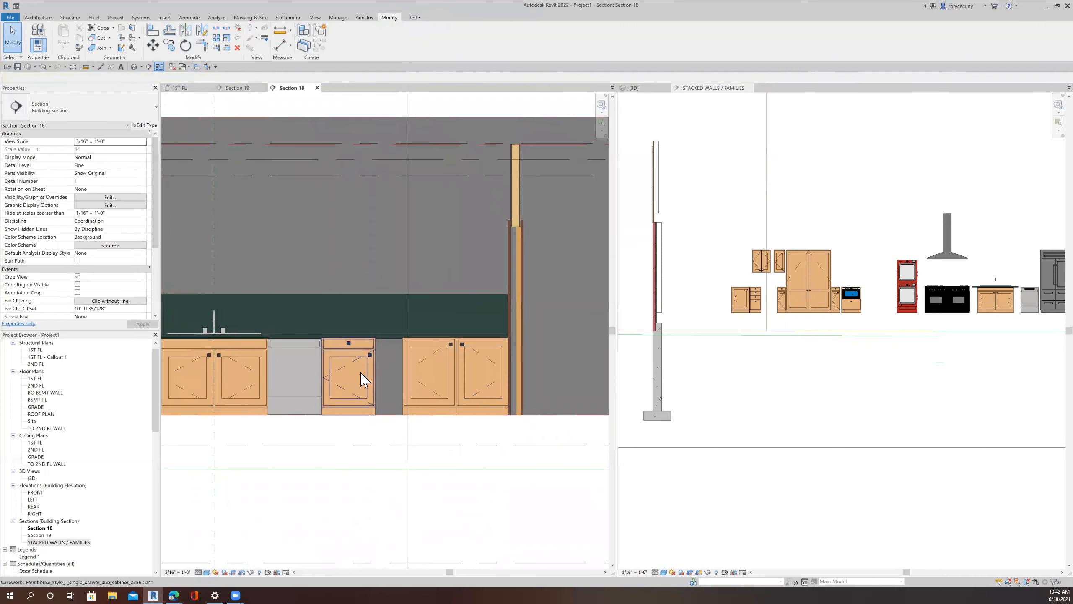
scroll(373, 367, "up", 3)
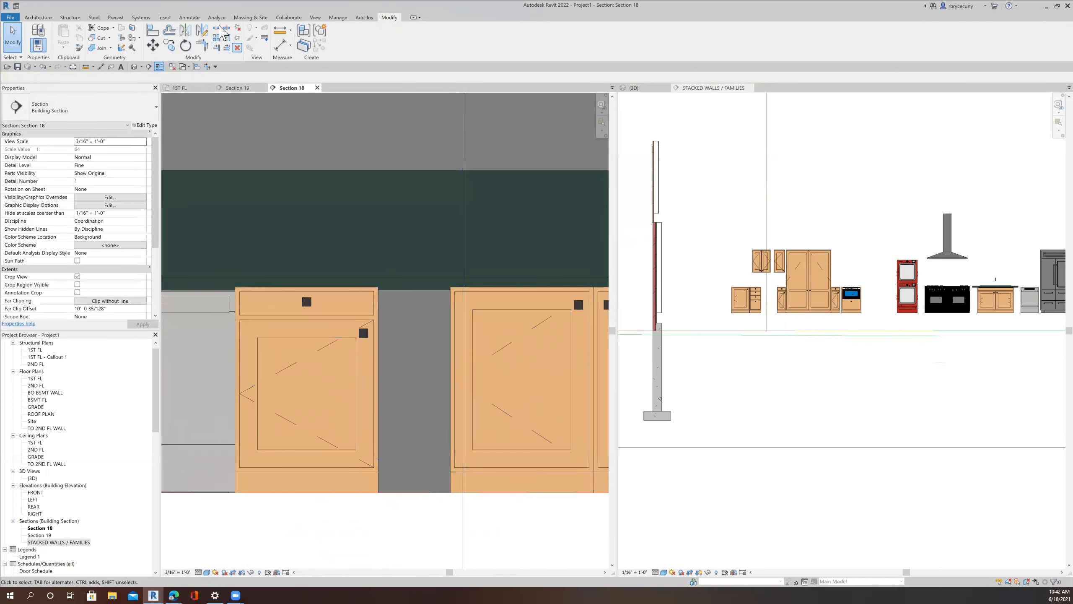
scroll(334, 351, "down", 5)
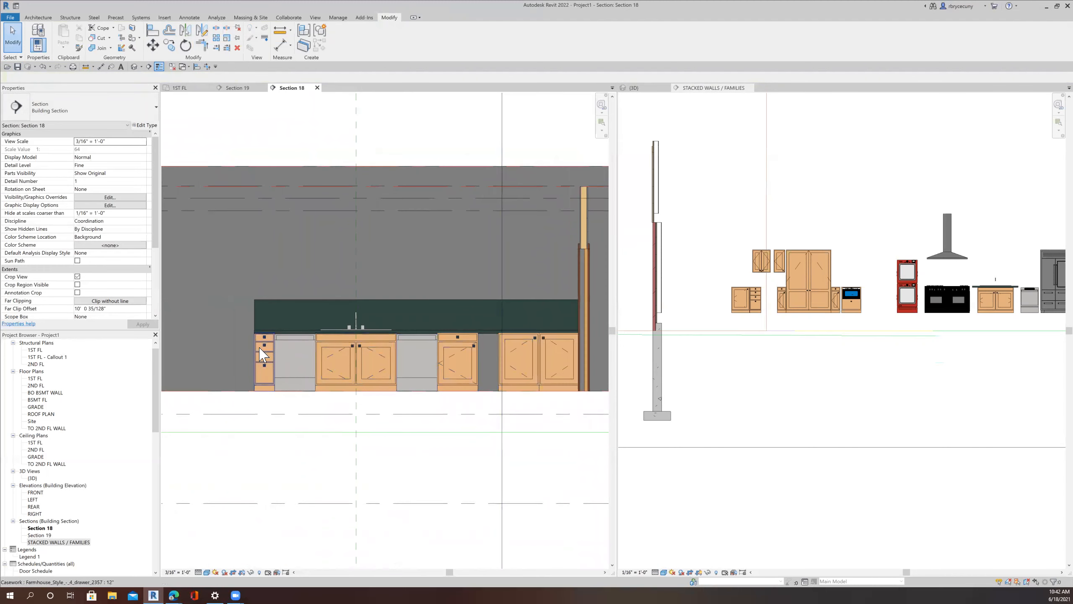
left_click(260, 347)
left_click(170, 46)
scroll(259, 364, "up", 2)
left_click(256, 359)
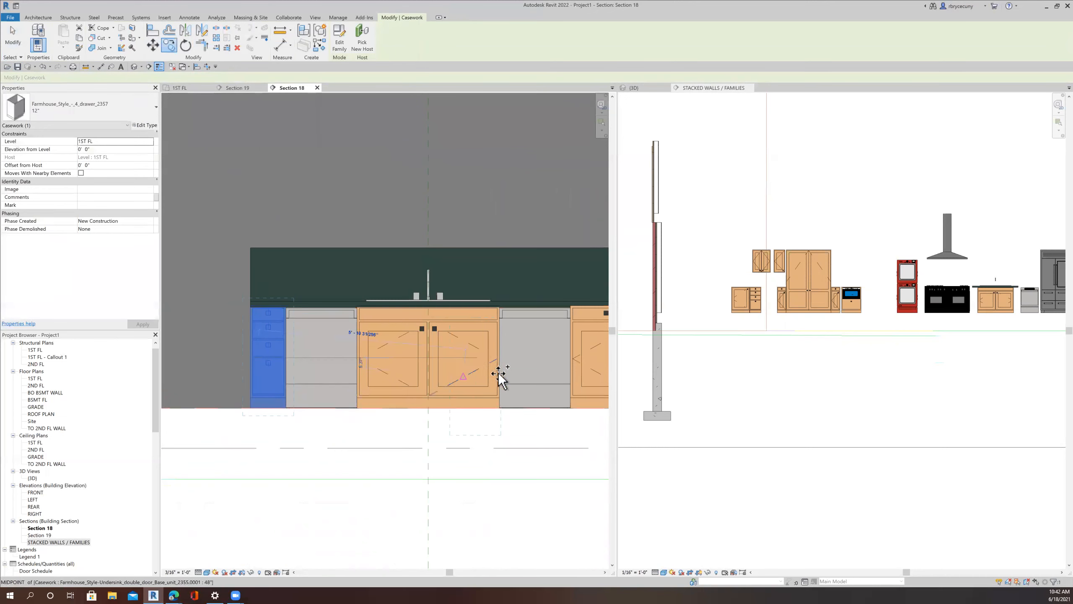
middle_click_drag(591, 343, 314, 340)
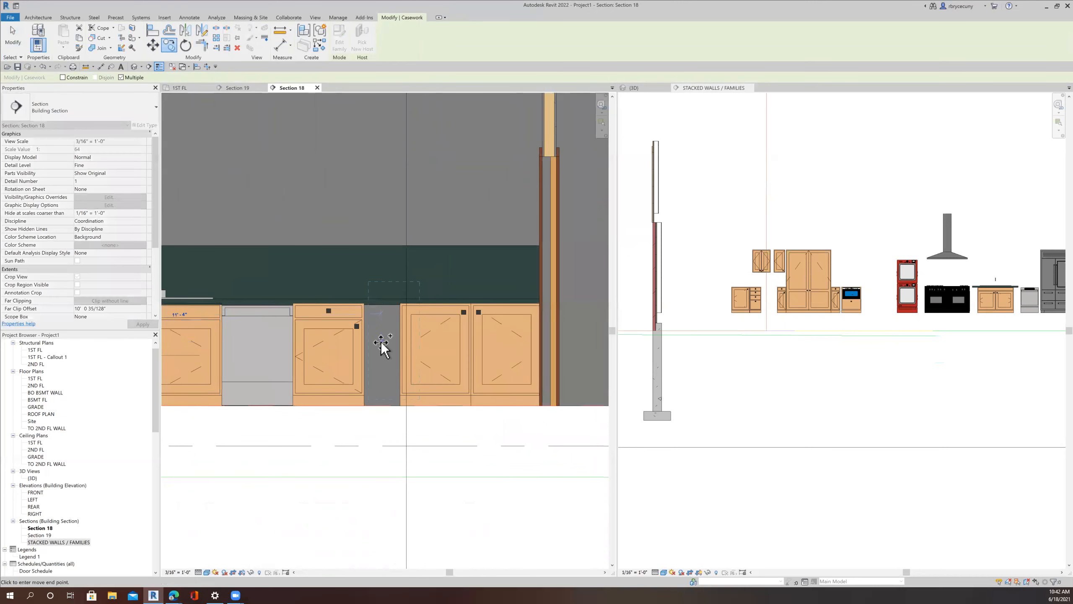
left_click(380, 353)
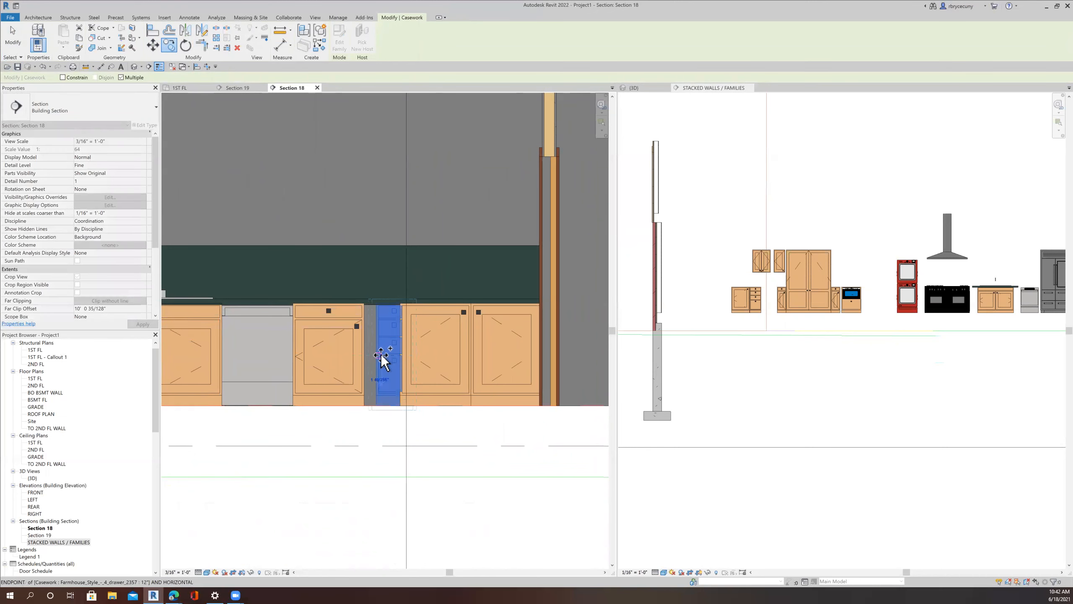
Step: Measure the width of the opening between the drawer-and-door cabinet and the 24" single cabinets
scroll(380, 354, "up", 2)
scroll(381, 353, "up", 2)
left_click(280, 30)
left_click(346, 281)
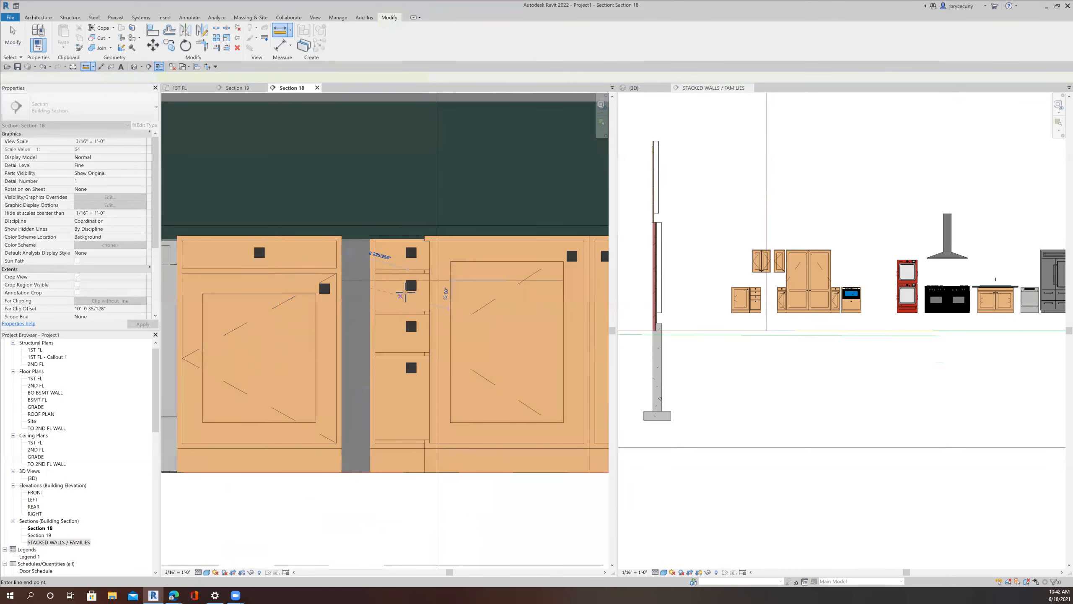
left_click(430, 279)
left_click(13, 36)
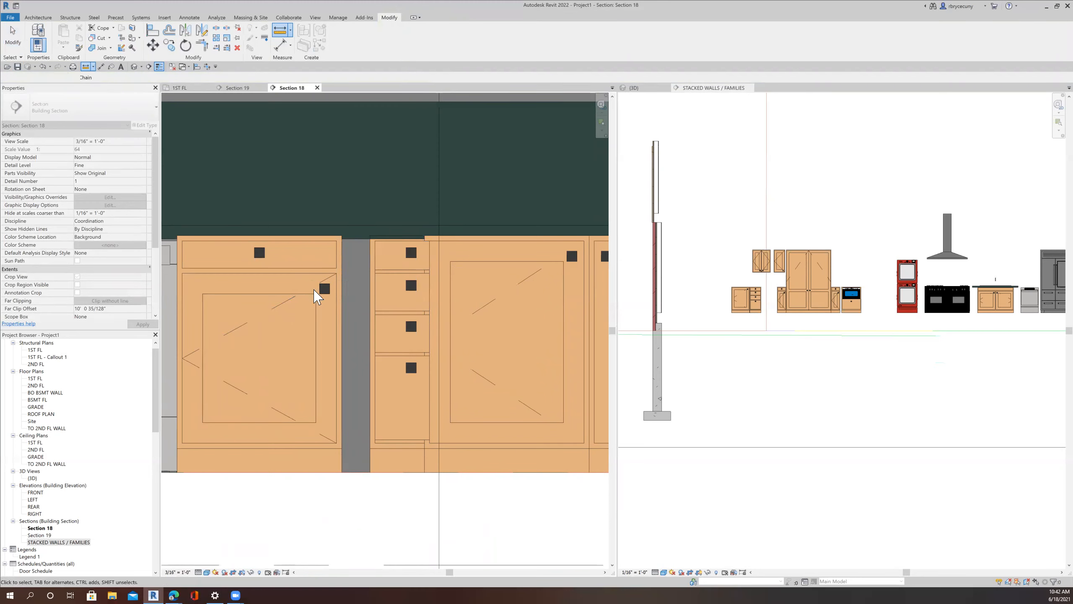
Step: Align the copied four-drawer cabinet's side flush with the adjacent side of the drawer-and-door cabinet
left_click(154, 32)
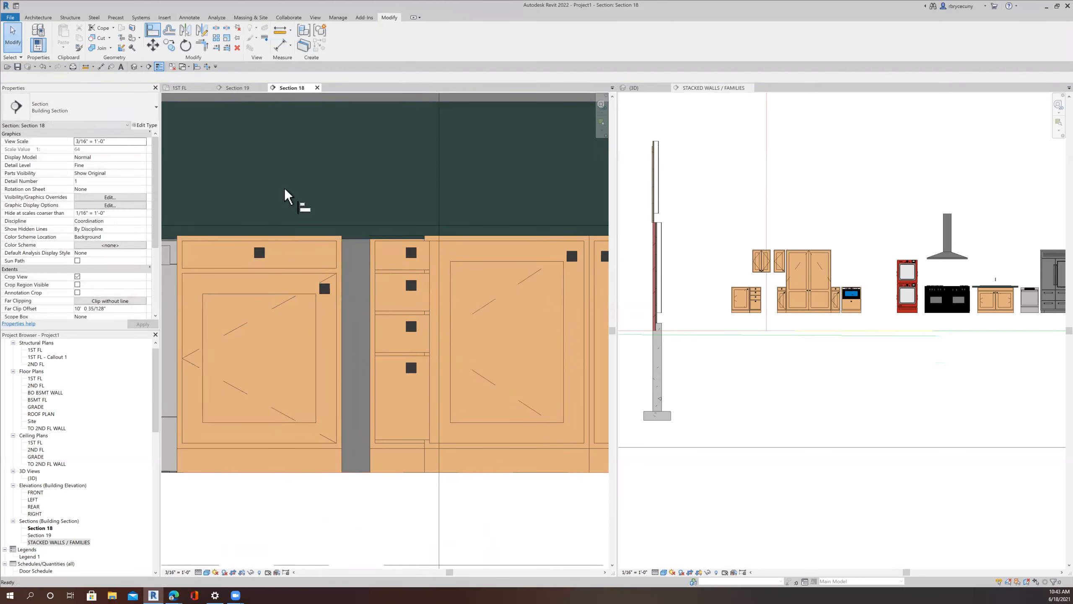
left_click(342, 348)
left_click(369, 341)
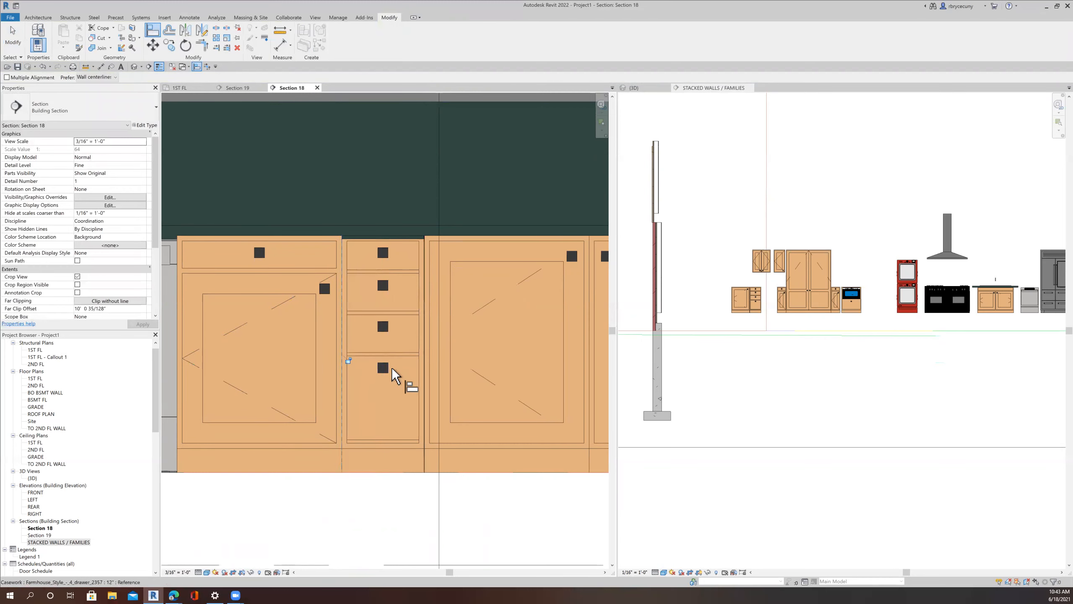
scroll(392, 369, "down", 5)
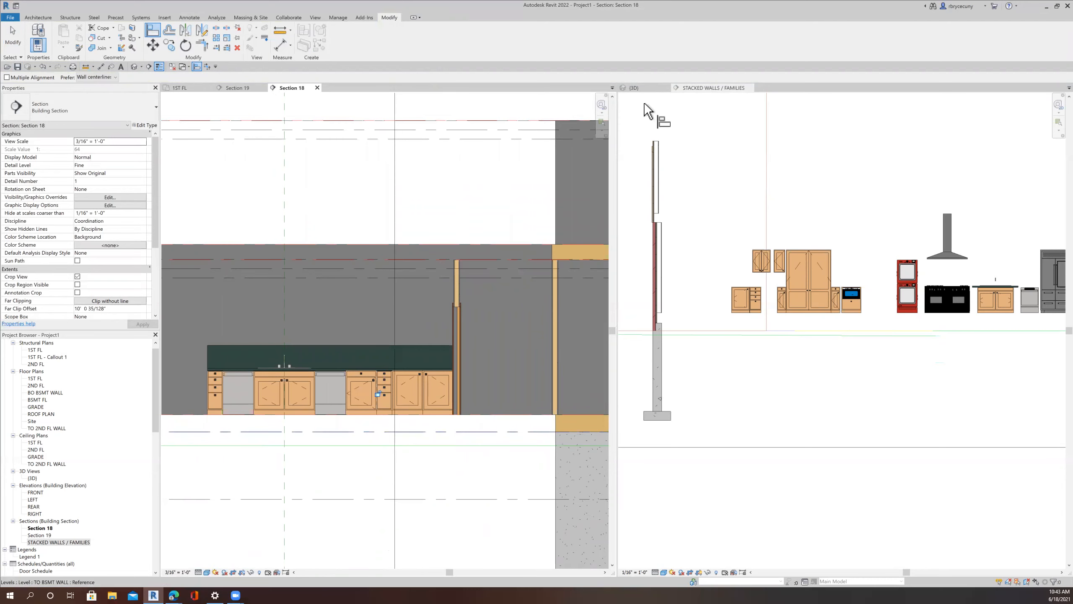
Step: Check the cabinet fronts in 3D and, in the 1ST FL plan, align the drawer-and-door cabinet's front with the copied four-drawer cabinet
left_click(635, 89)
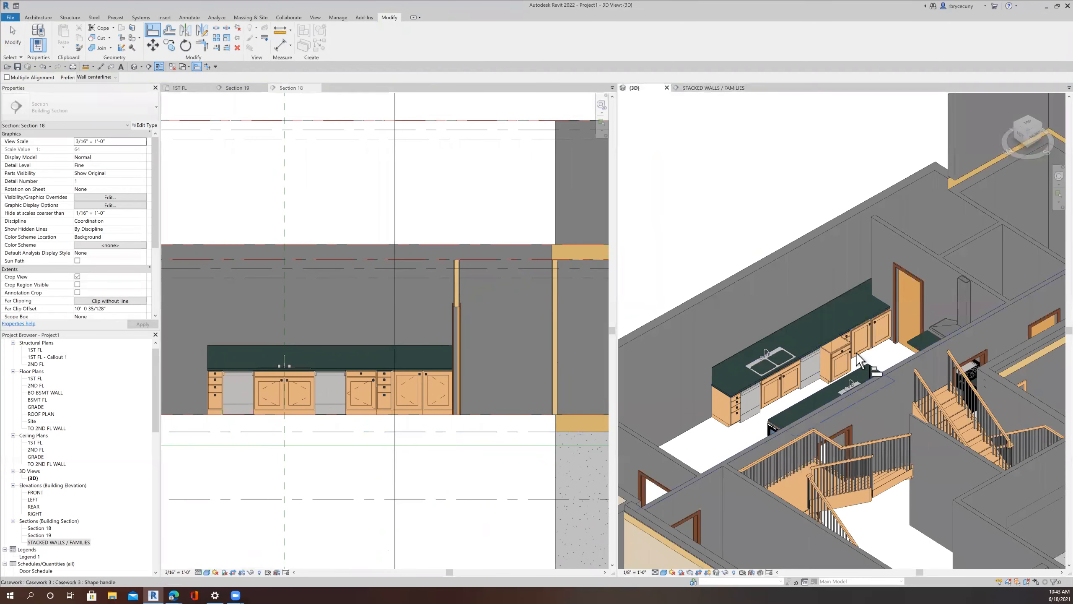
scroll(858, 369, "up", 3)
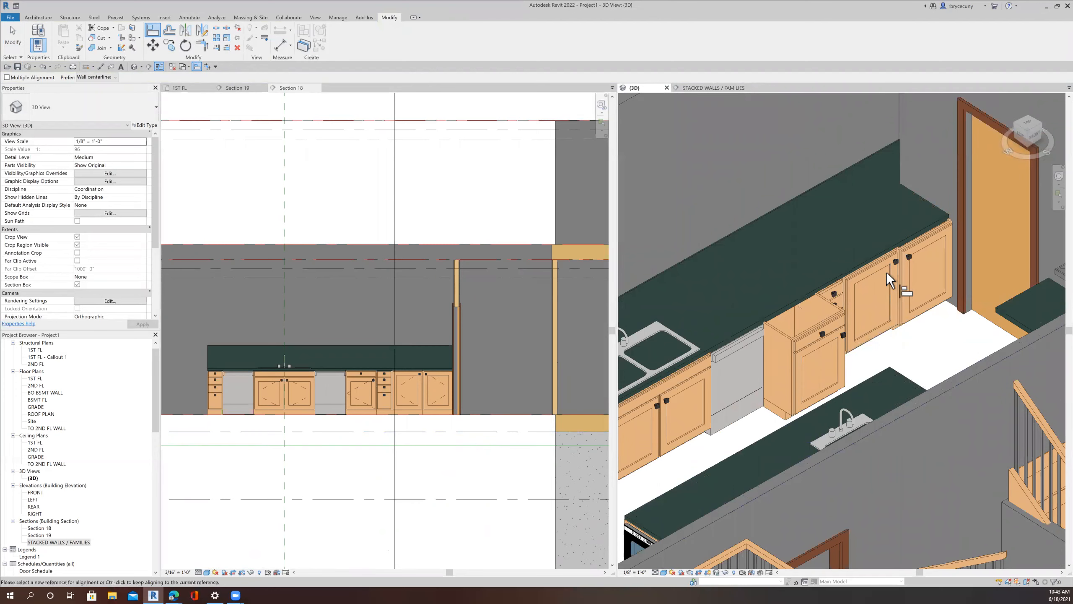
scroll(908, 255, "up", 5)
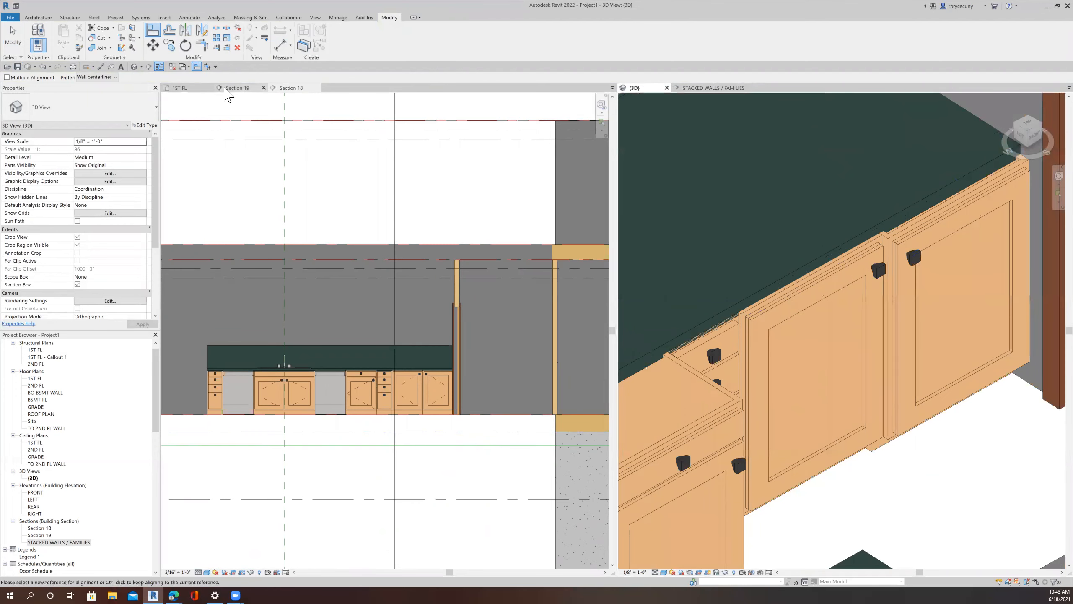
left_click(181, 88)
scroll(390, 443, "down", 3)
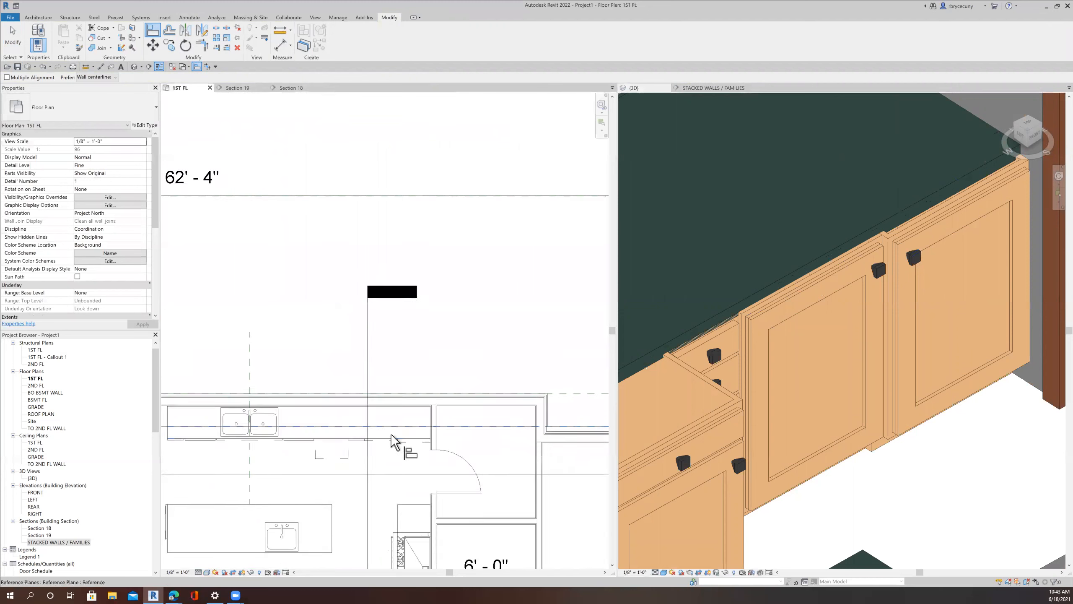
scroll(266, 447, "up", 1)
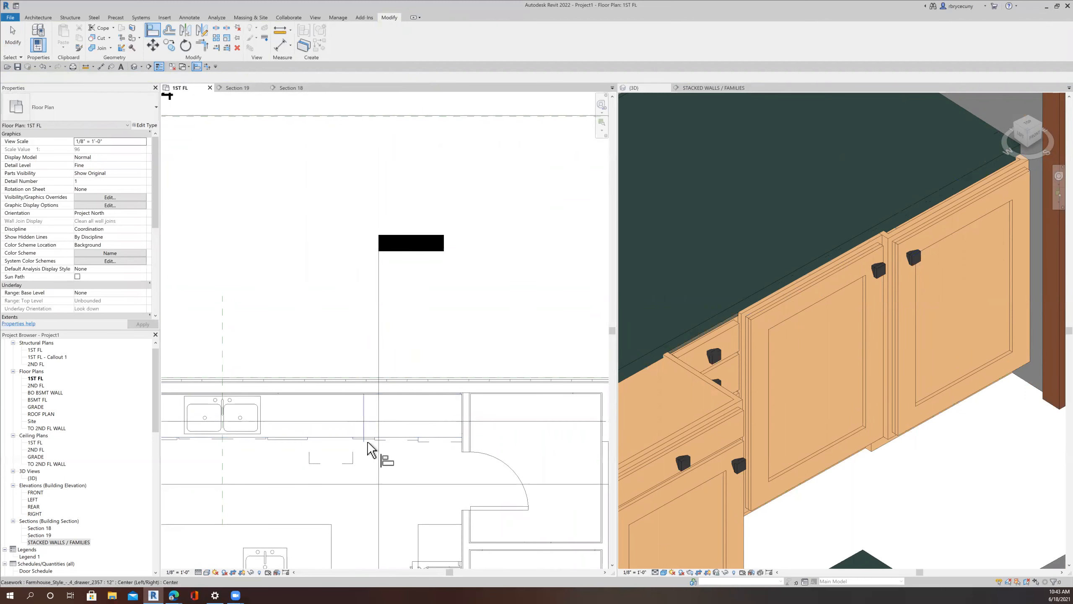
scroll(361, 455, "up", 2)
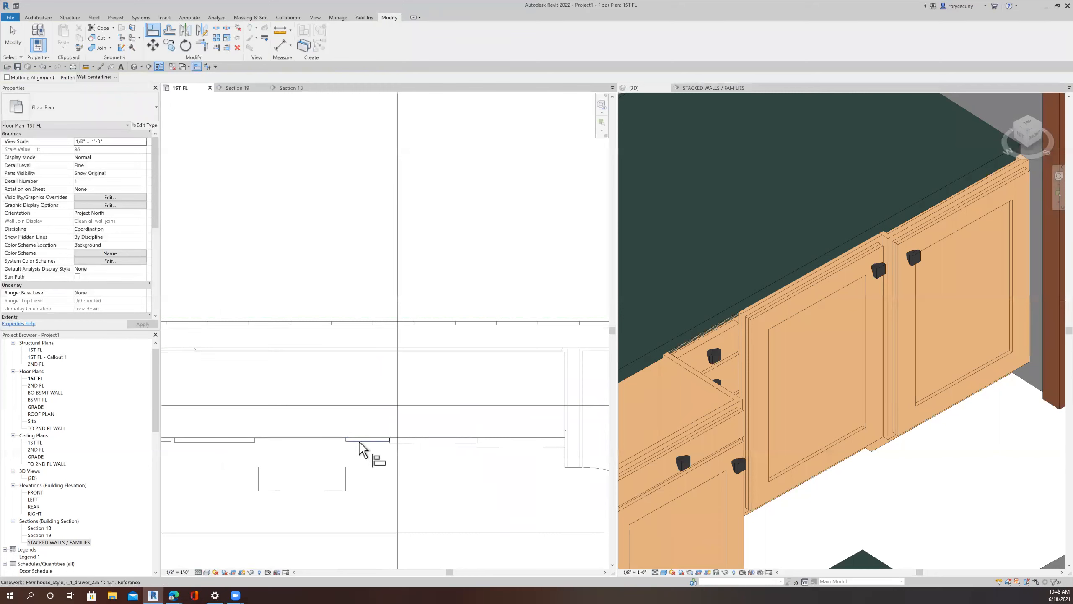
left_click(359, 444)
left_click(337, 491)
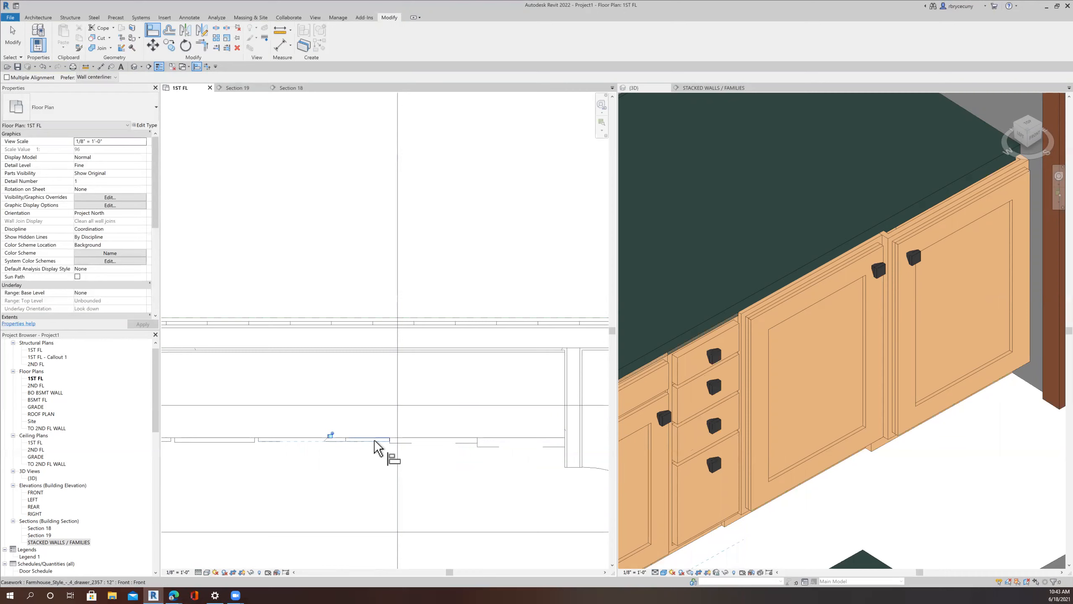
Step: Try to align the front of the single cabinet next to the four-drawer cabinet with the drawer fronts, and undo it
left_click(408, 446)
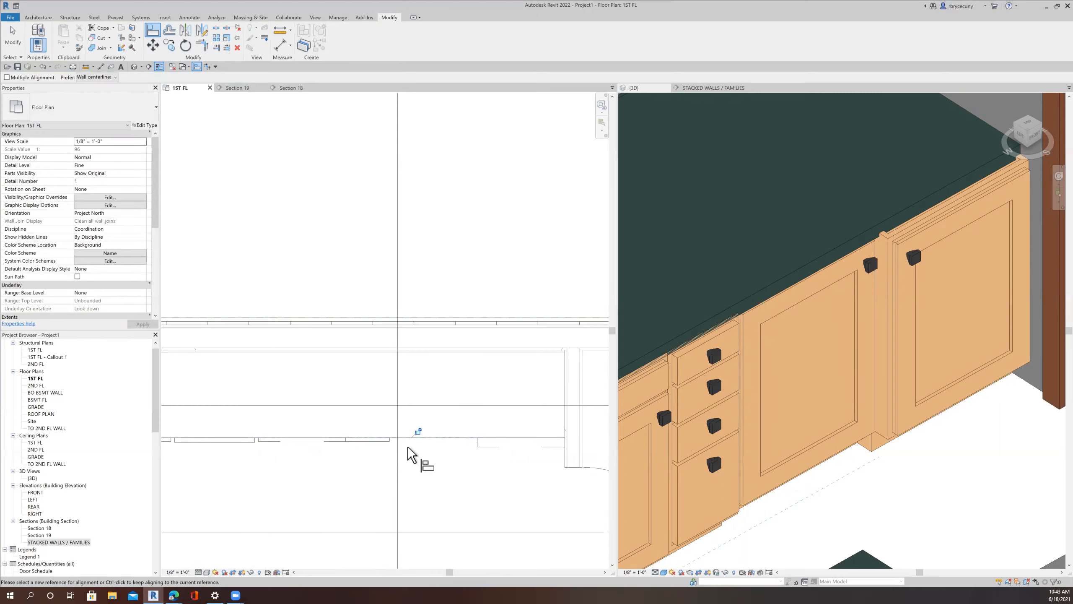
left_click(43, 67)
key("a")
key("l")
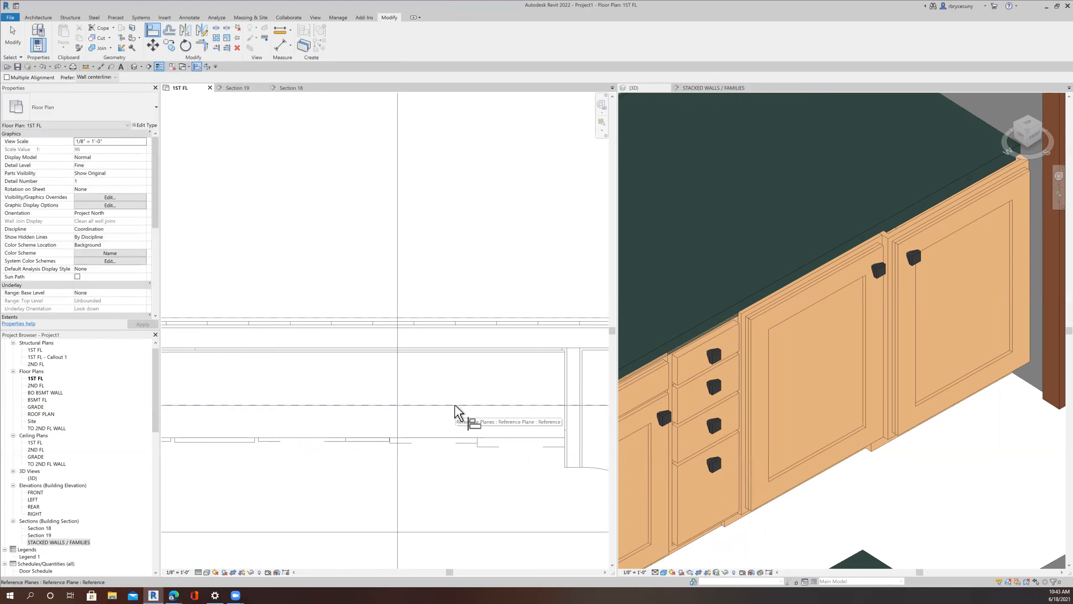
scroll(477, 461, "up", 2)
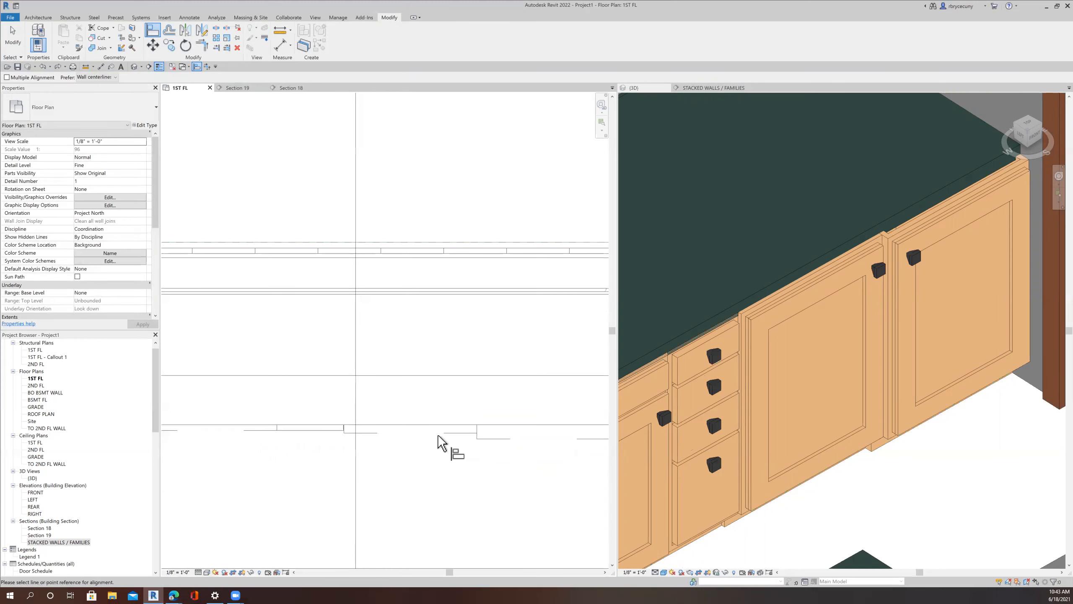
left_click(14, 42)
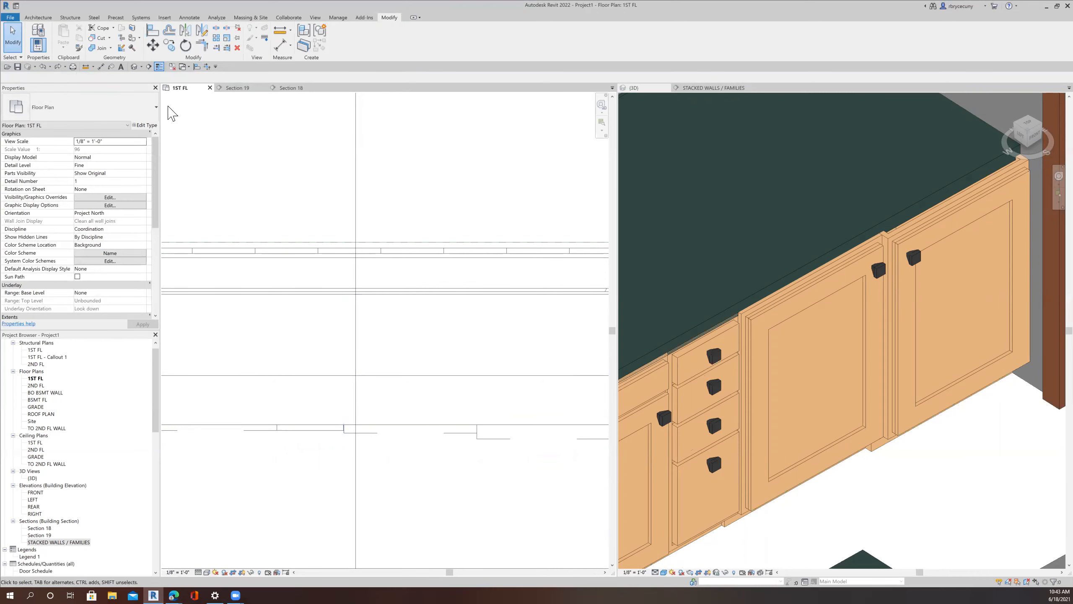
Step: Align the fronts of both 24" single cabinets with the four-drawer cabinet's front and review the sink-wall run in 3D
left_click(153, 31)
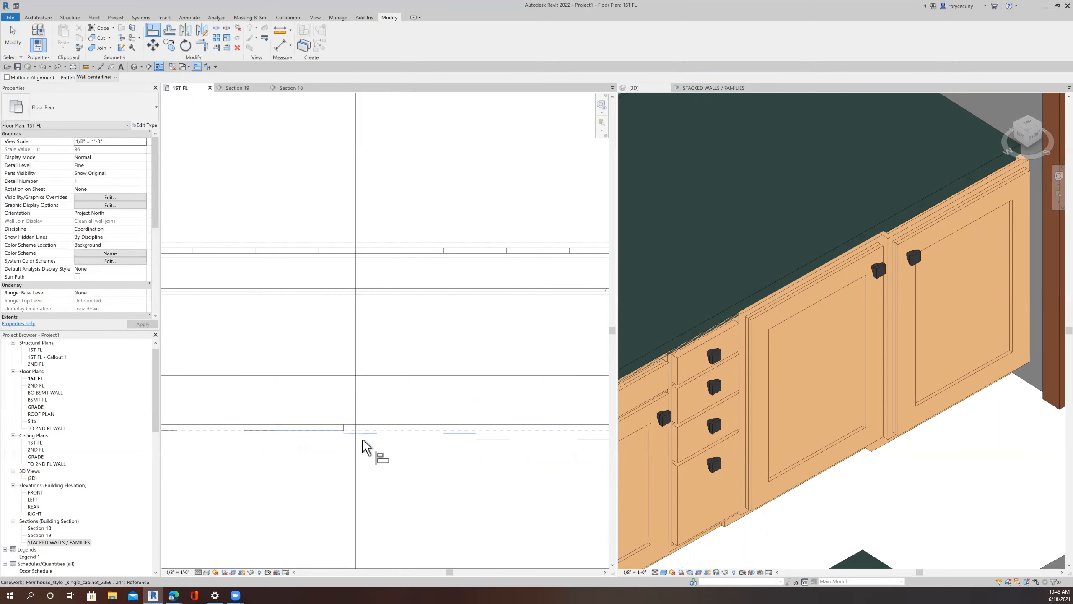
left_click(364, 435)
left_click(327, 430)
left_click(496, 439)
scroll(412, 462, "down", 3)
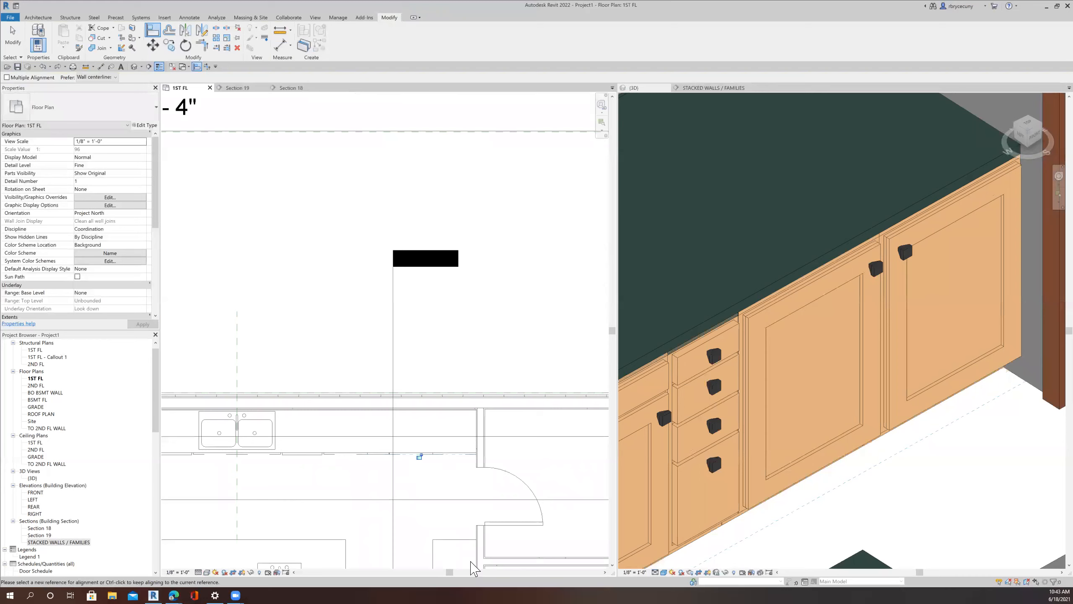
scroll(783, 379, "down", 6)
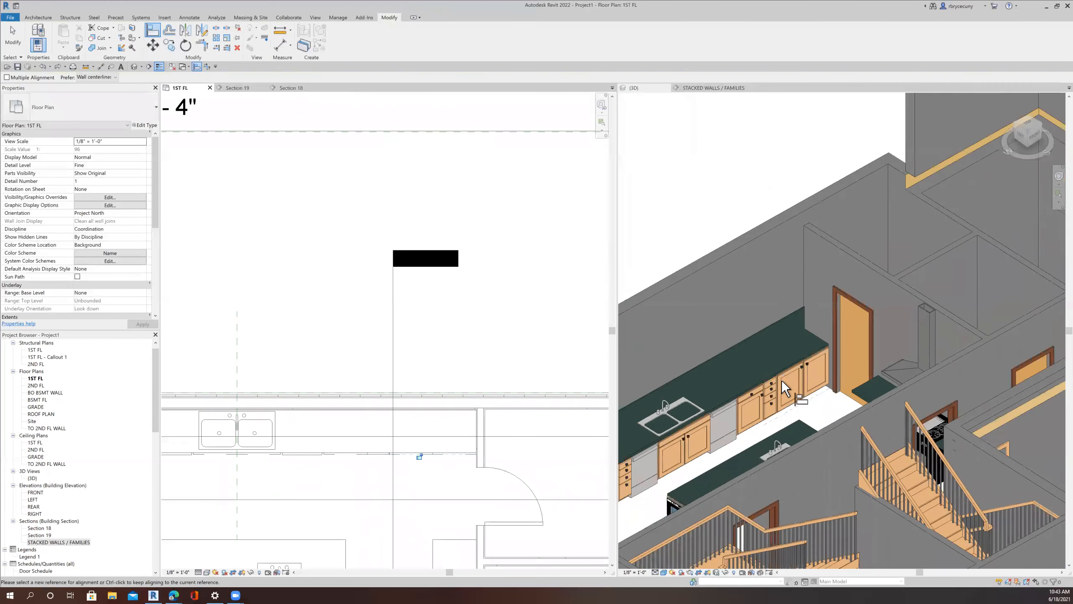
left_click(802, 383)
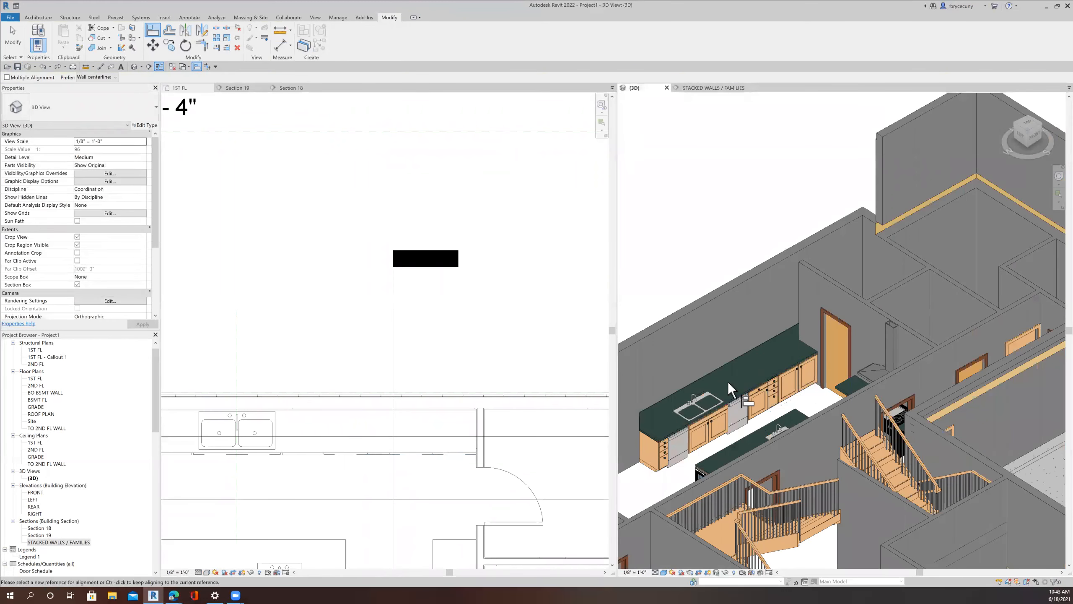
scroll(709, 401, "down", 2)
scroll(713, 418, "up", 2)
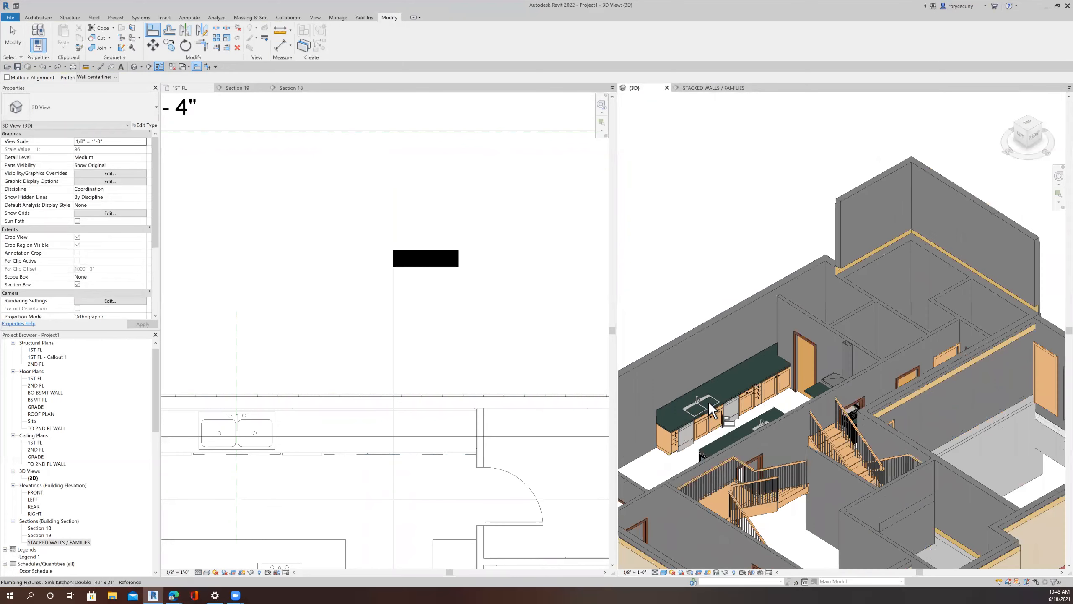
Step: Inspect the range wall in 3D and open the Section 19 view from its section line in the 1ST FL plan
middle_click_drag(736, 431, 690, 390, "shift")
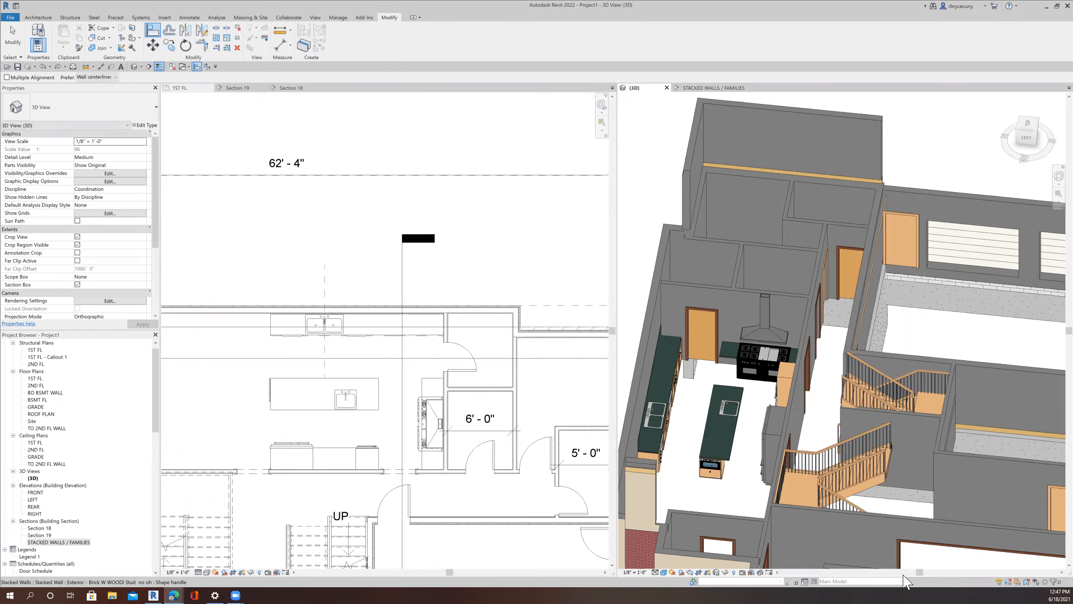
scroll(773, 444, "down", 2)
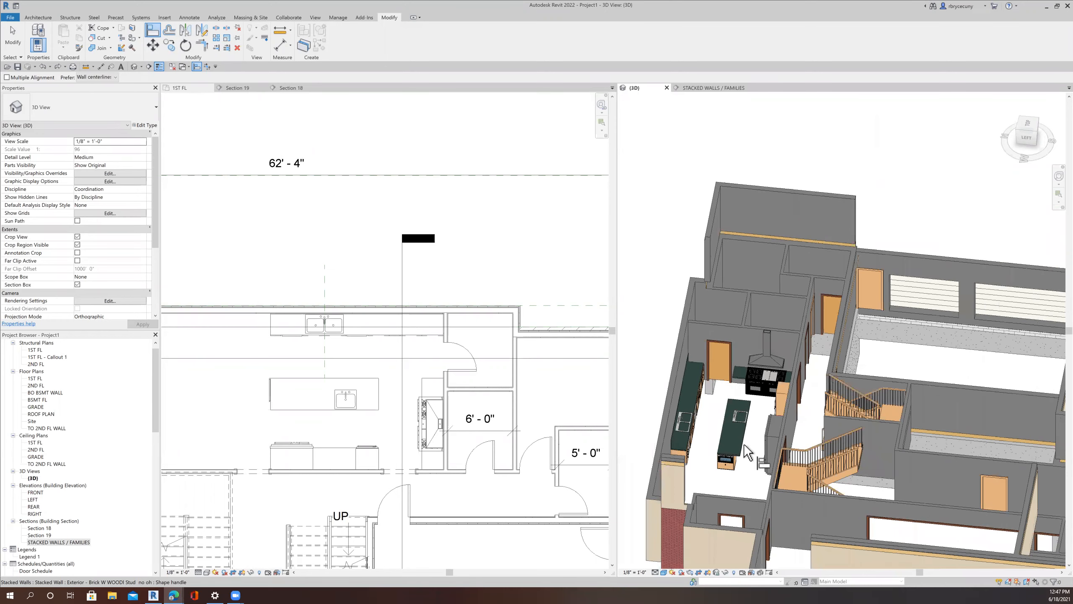
middle_click_drag(804, 401, 792, 394, "shift")
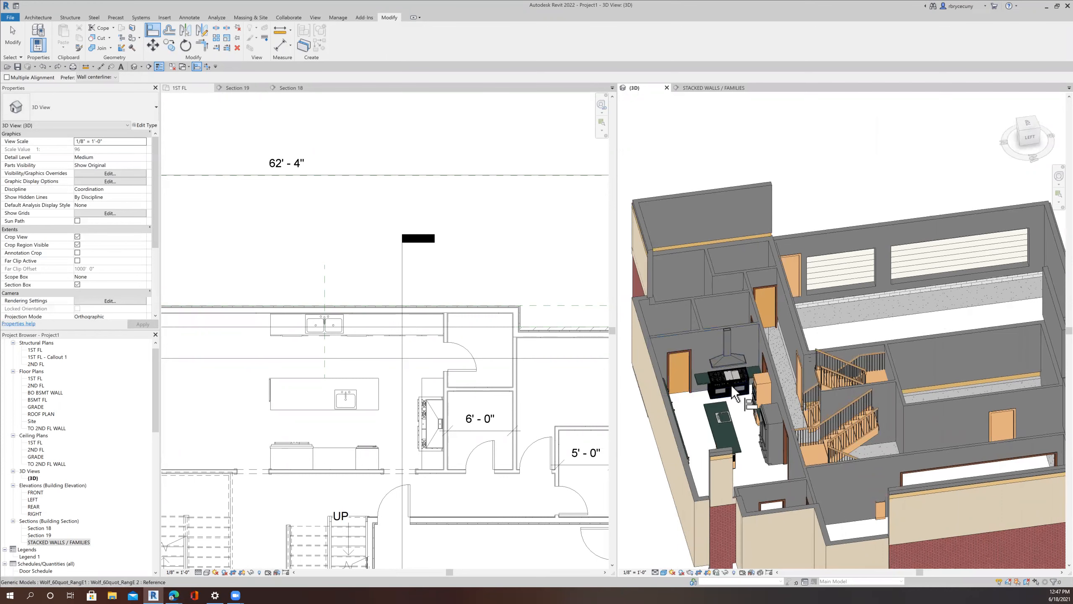
scroll(732, 384, "up", 3)
scroll(372, 369, "down", 3)
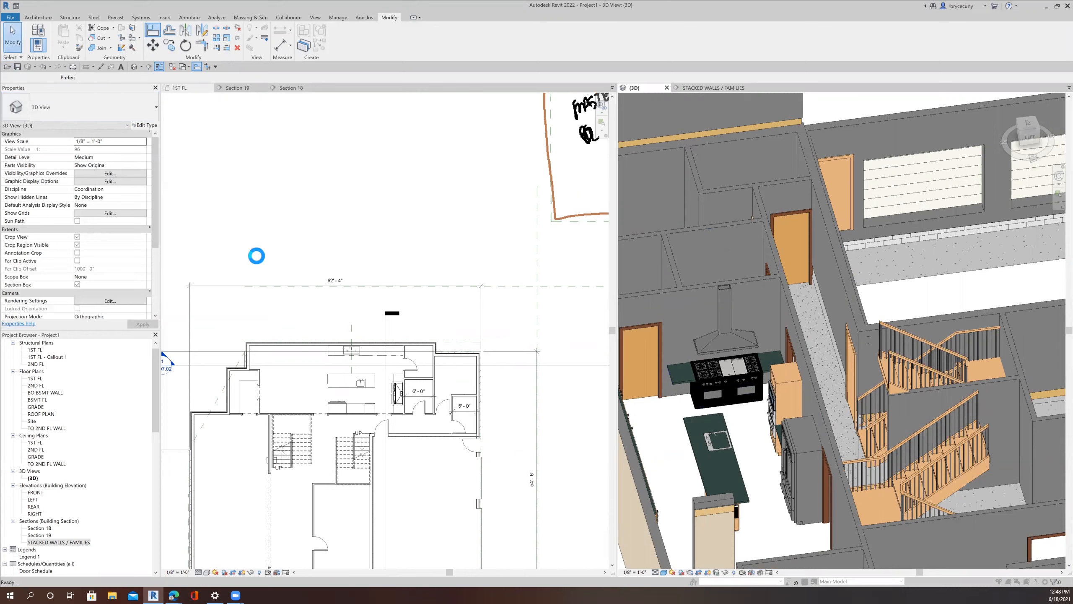
left_click(510, 275)
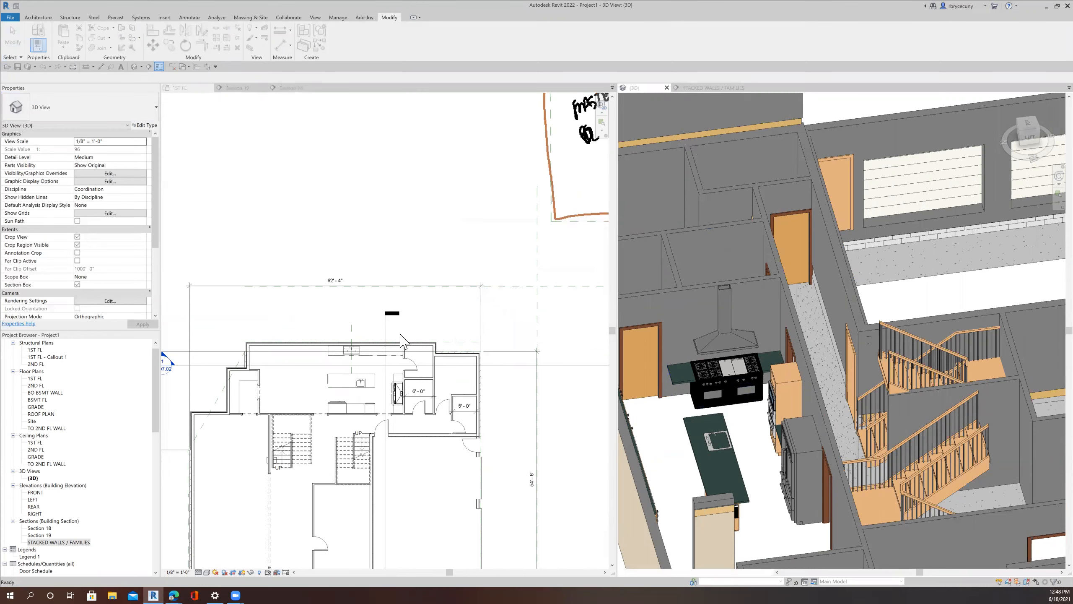
left_click(385, 334)
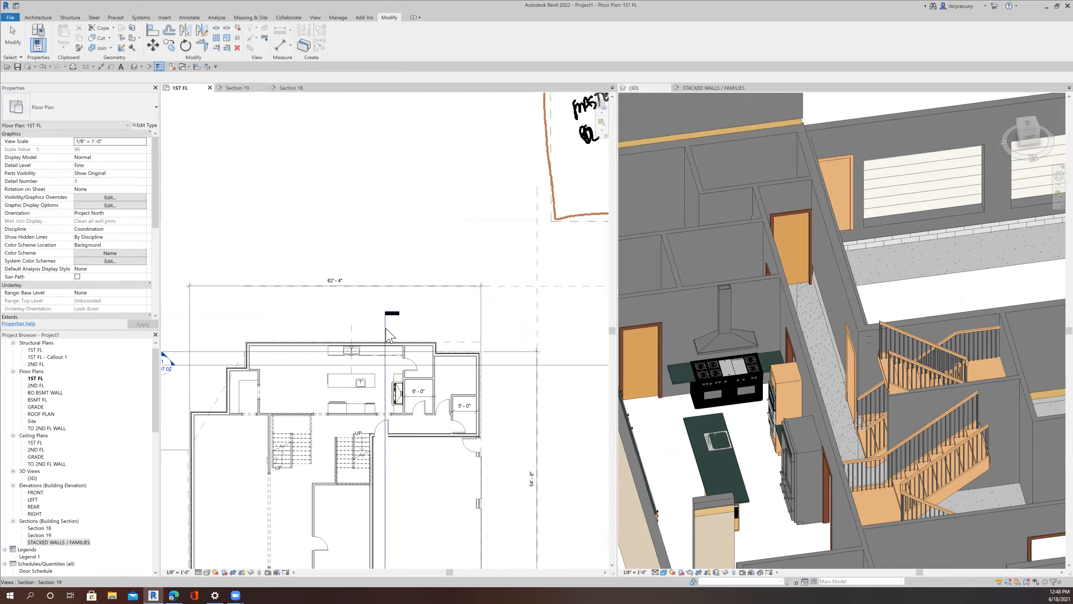
right_click(385, 328)
left_click(410, 368)
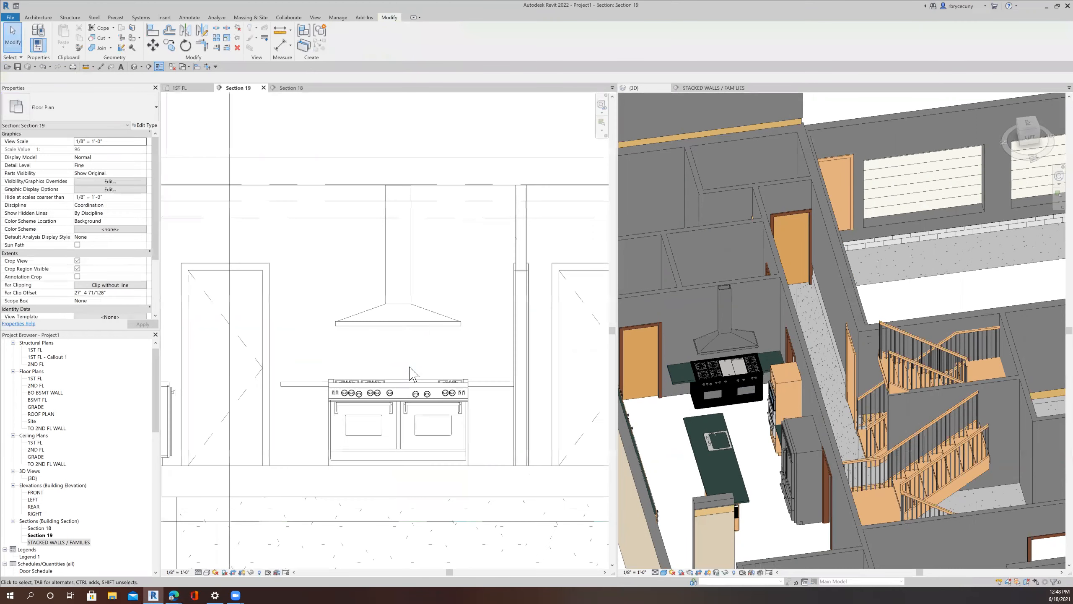
Step: Create a similar 15" four-drawer farmhouse cabinet from the one in the STACKED WALLS / FAMILIES section, switching to the 1ST FL plan for placement
left_click(712, 87)
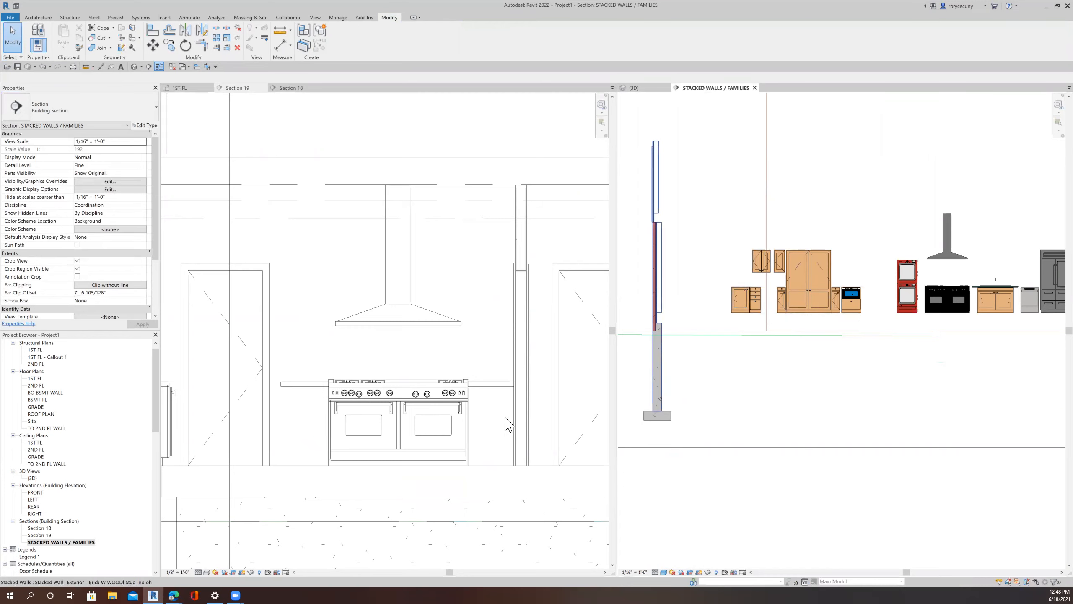
left_click(755, 302)
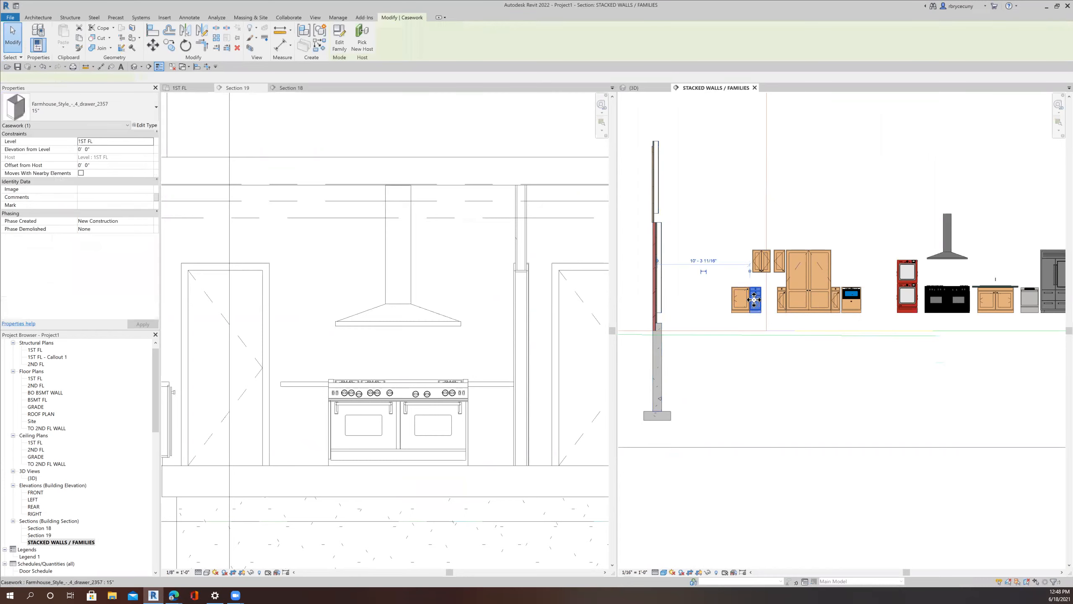
right_click(755, 301)
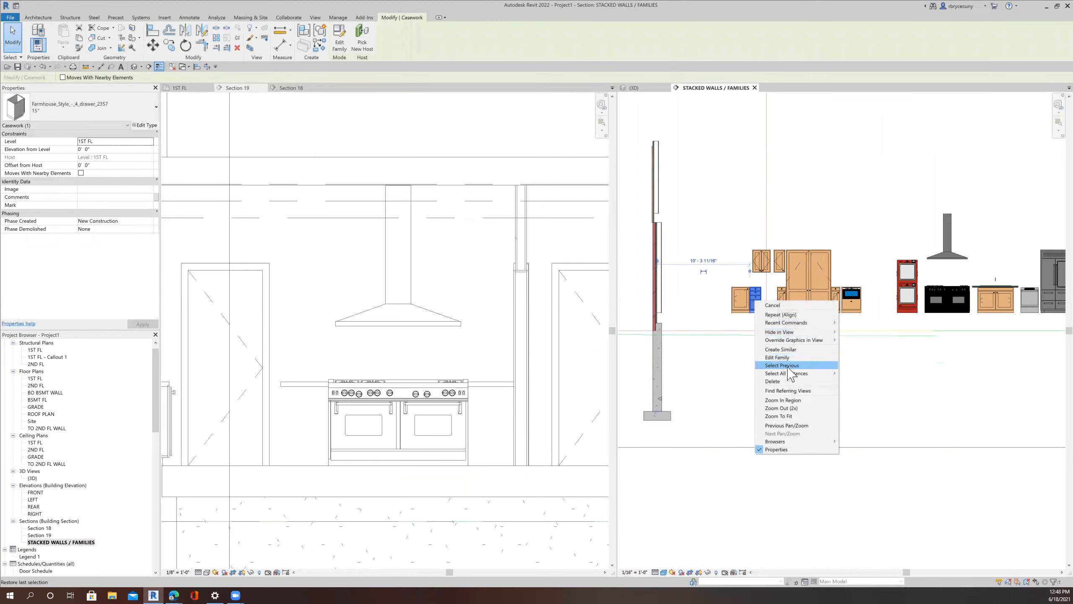
left_click(781, 349)
left_click(302, 402)
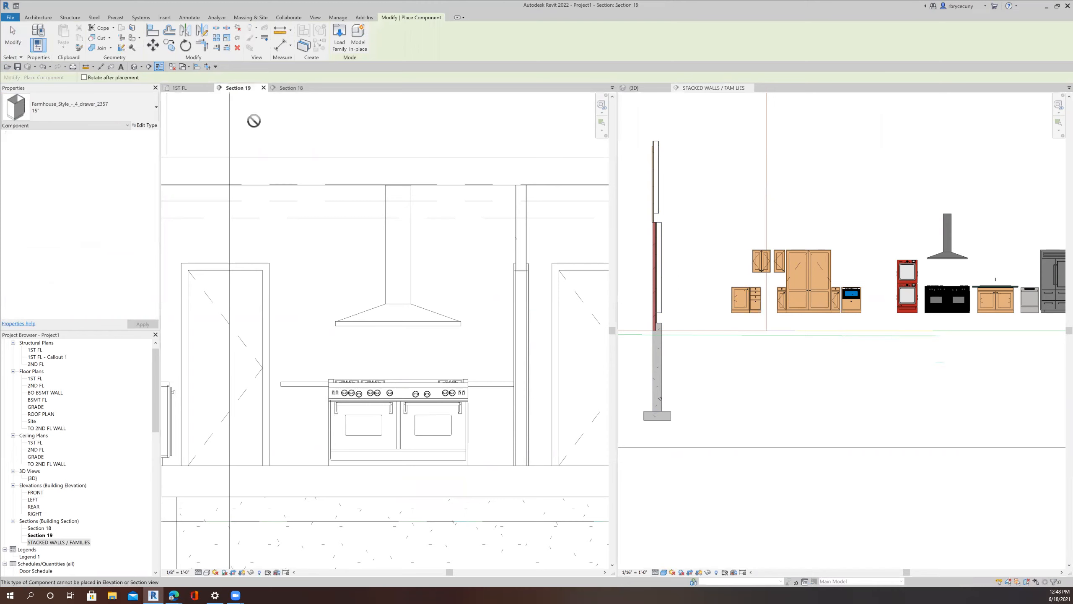
left_click(189, 88)
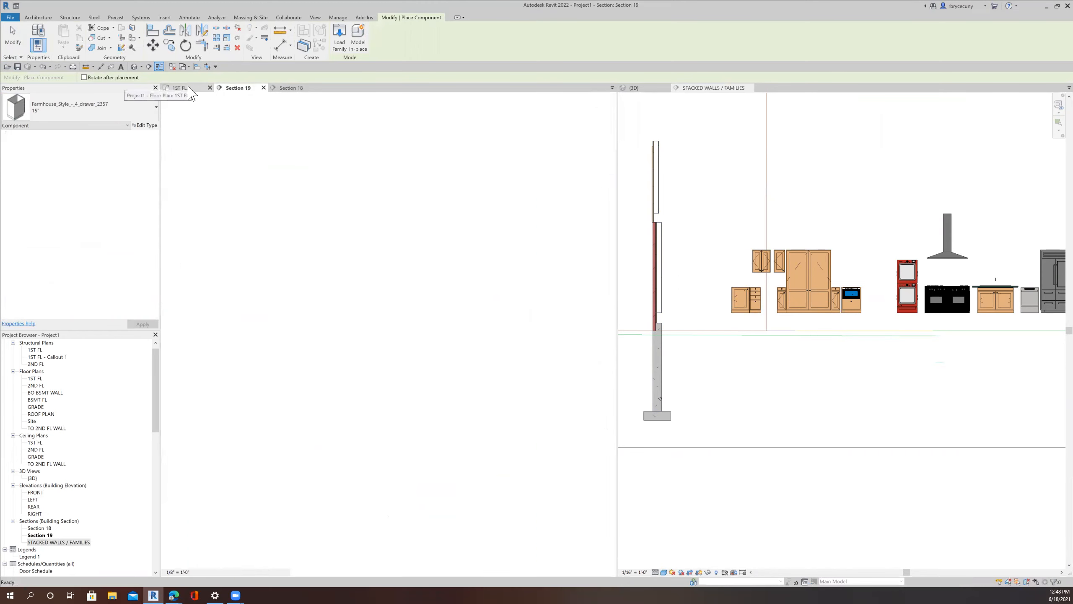
Step: Place the 15" Farmhouse four-drawer base cabinet near the countertop beside the range in the 1ST FL floor plan
scroll(359, 371, "up", 8)
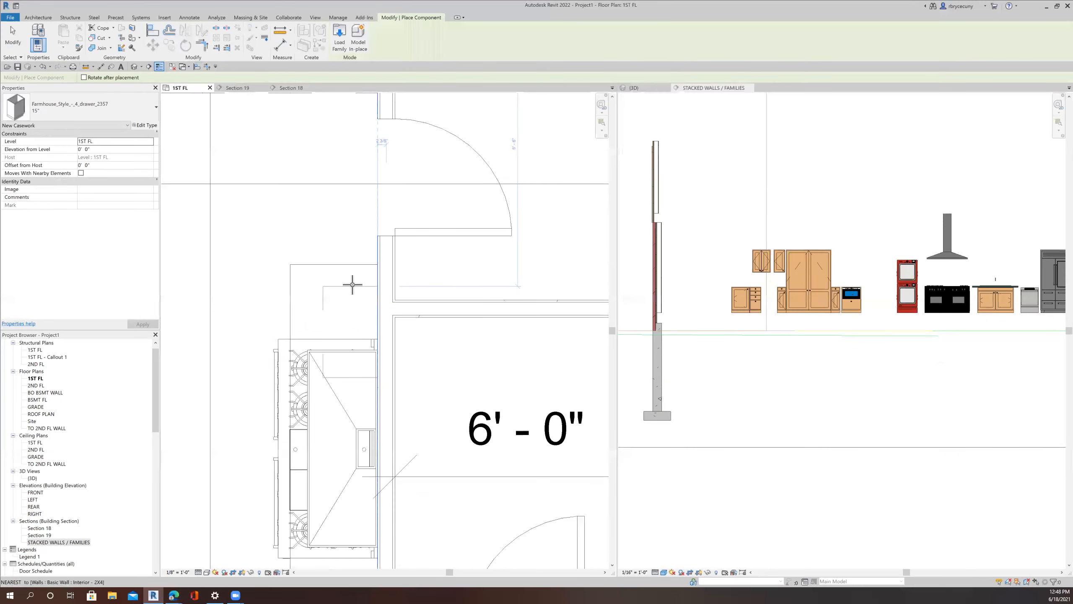
left_click(270, 296)
key("Escape")
Step: Move the placed four-drawer cabinet toward the wall so it sits under the countertop beside the range
left_click(271, 305)
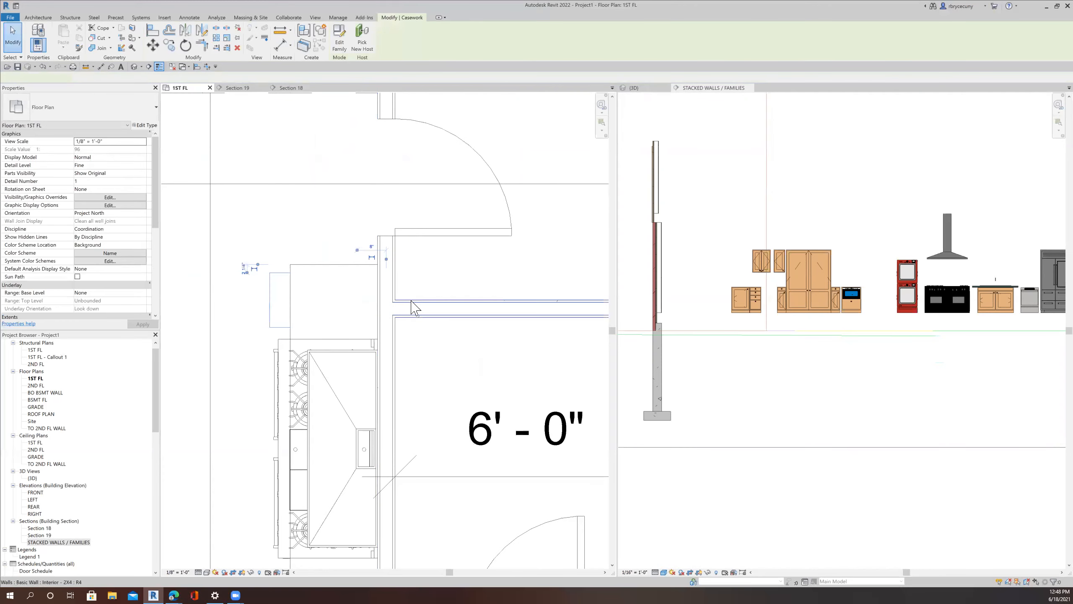
left_click(268, 301)
left_click(389, 292)
middle_click_drag(269, 290, 405, 268)
left_click_drag(321, 280, 400, 283)
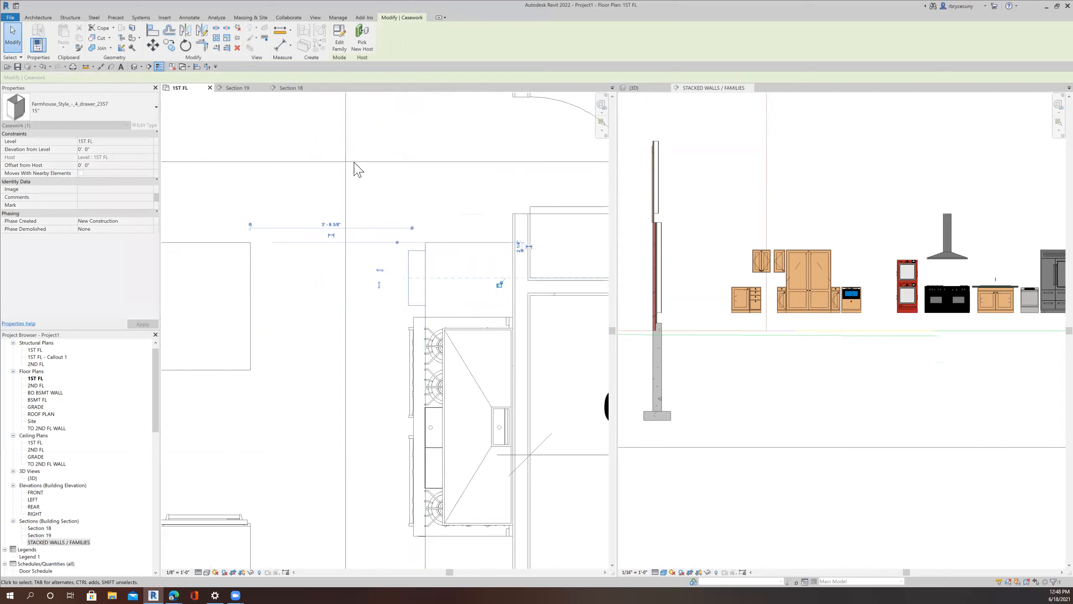
Step: Open Section 19 and examine how the drawer cabinet fits between the countertop's free end and the range
left_click(299, 87)
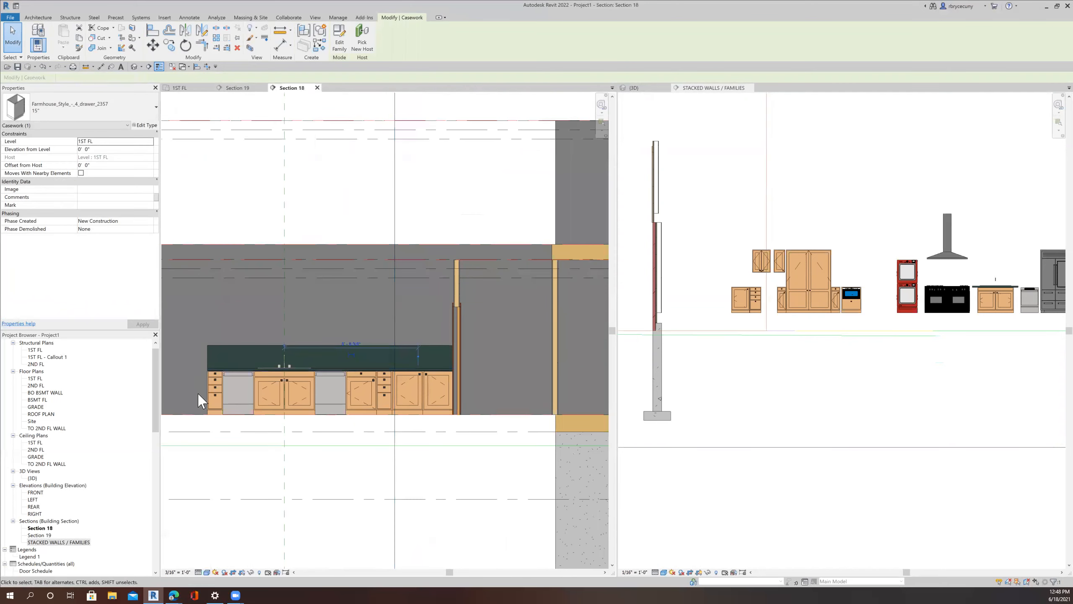
left_click(241, 88)
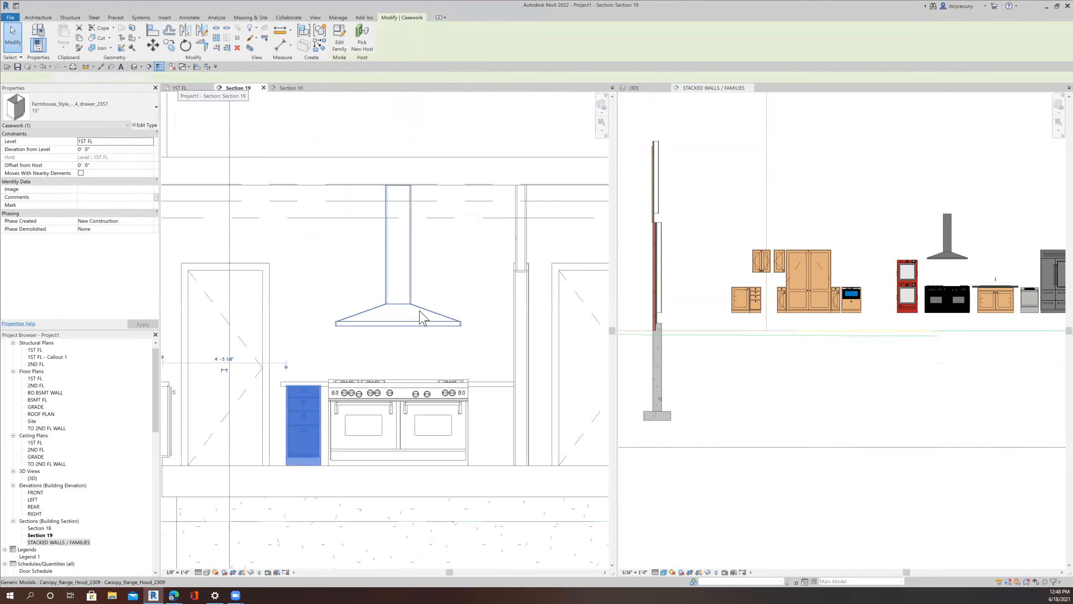
scroll(313, 386, "up", 7)
middle_click_drag(305, 421, 339, 360)
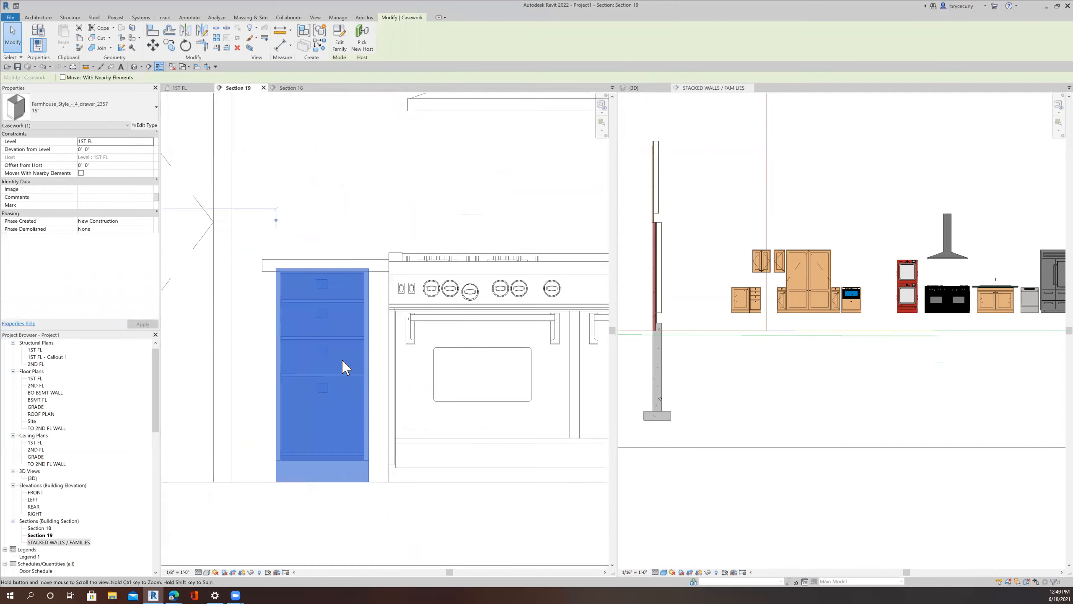
scroll(339, 360, "down", 10)
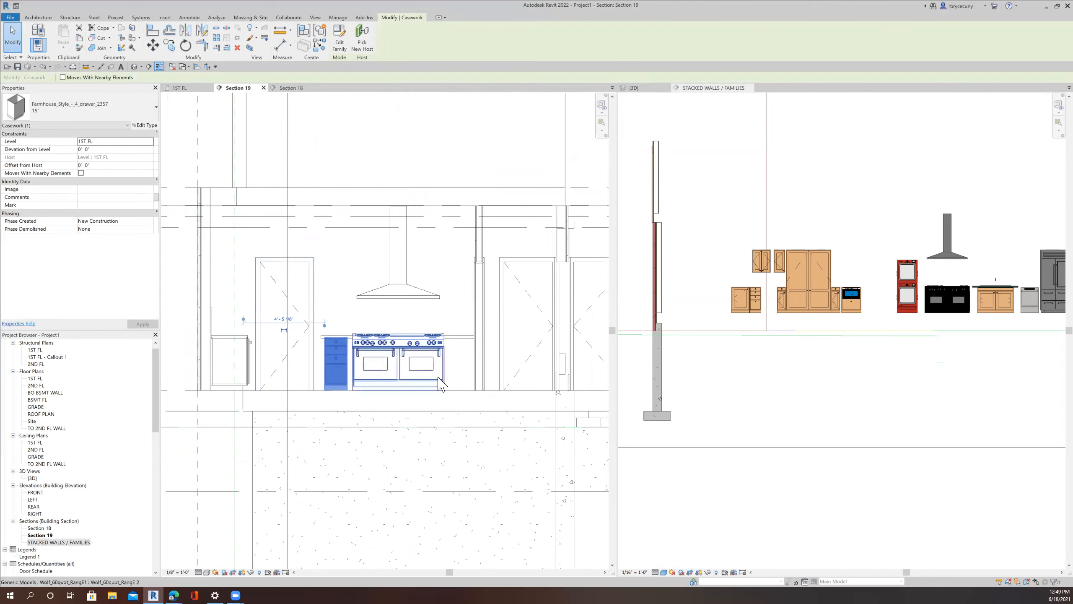
scroll(347, 359, "up", 3)
scroll(347, 358, "up", 2)
Step: Measure the countertop's length from its free end to the near side of the range
left_click(281, 46)
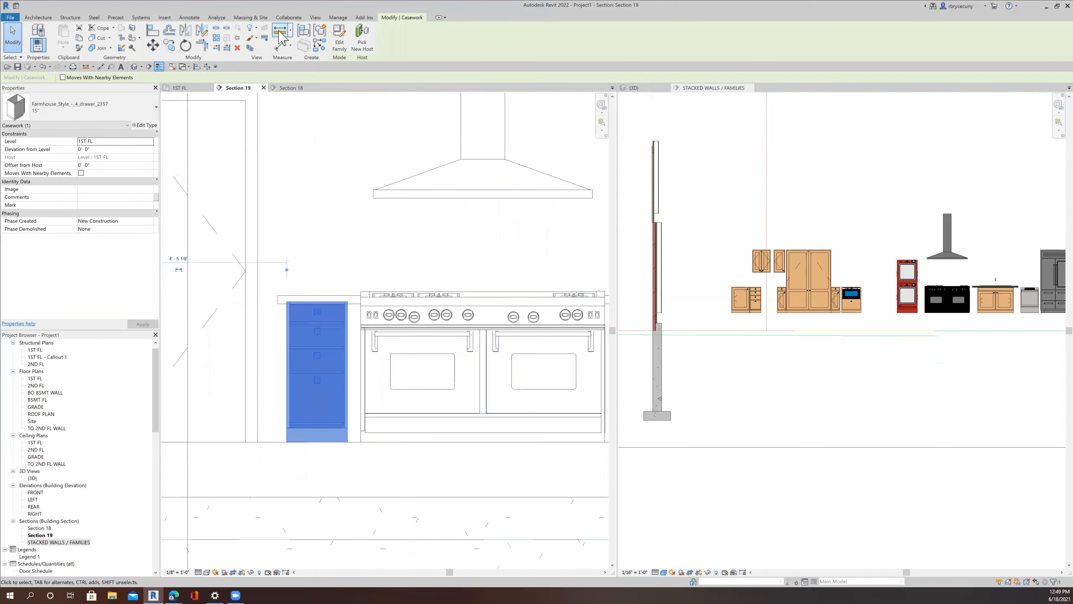
left_click(277, 302)
scroll(361, 303, "up", 2)
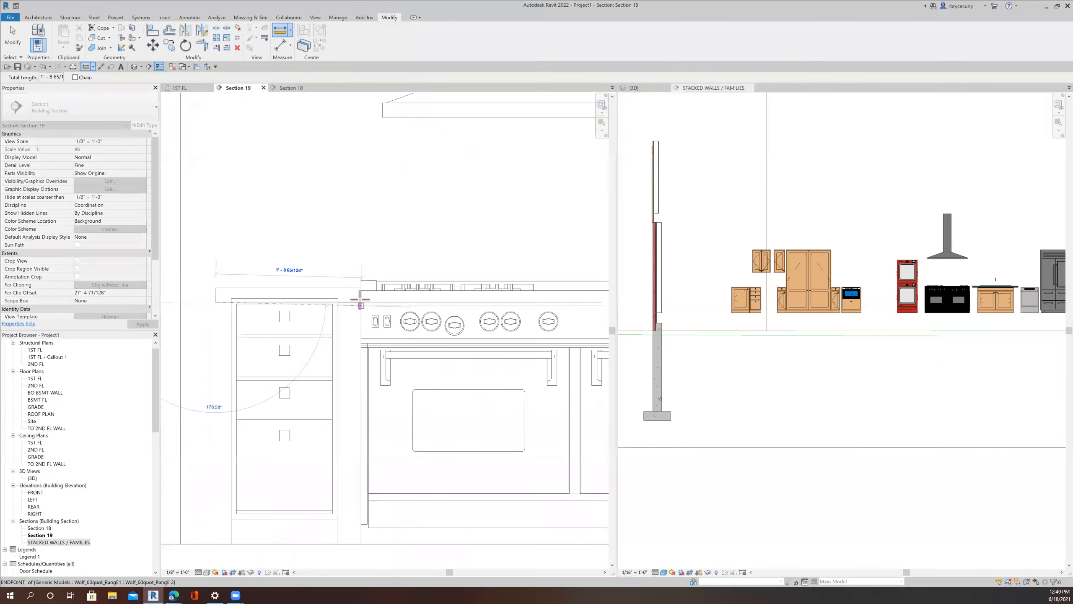
scroll(360, 301, "up", 2)
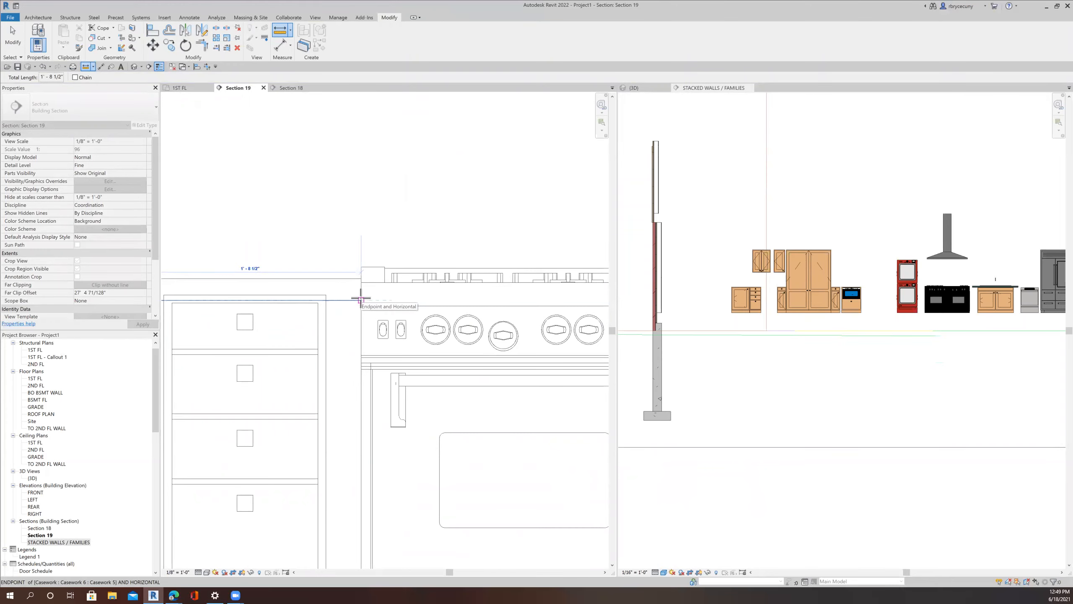
scroll(360, 300, "down", 4)
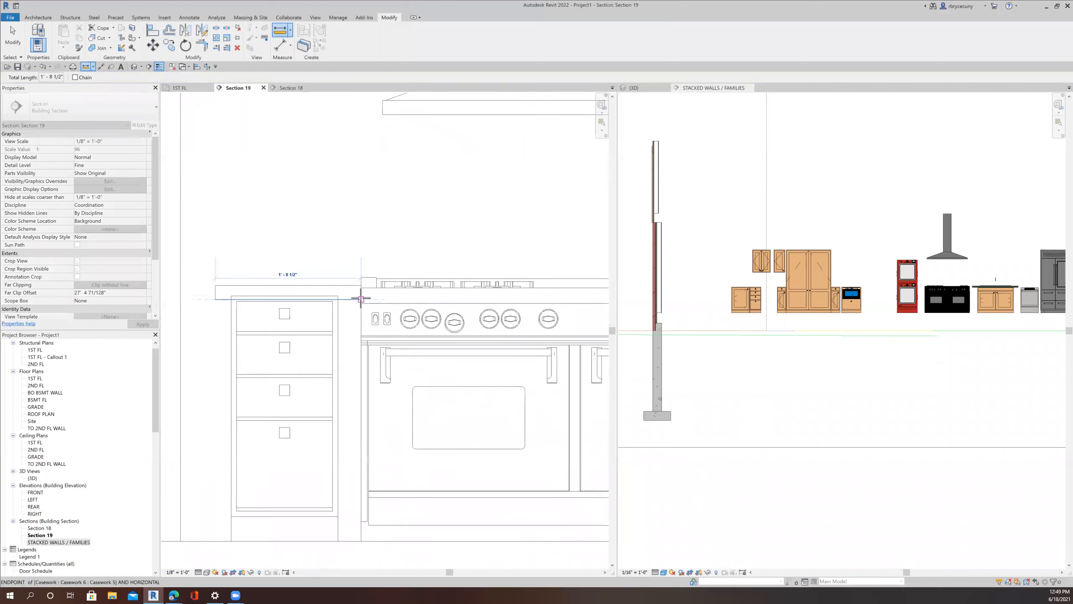
scroll(361, 295, "down", 3)
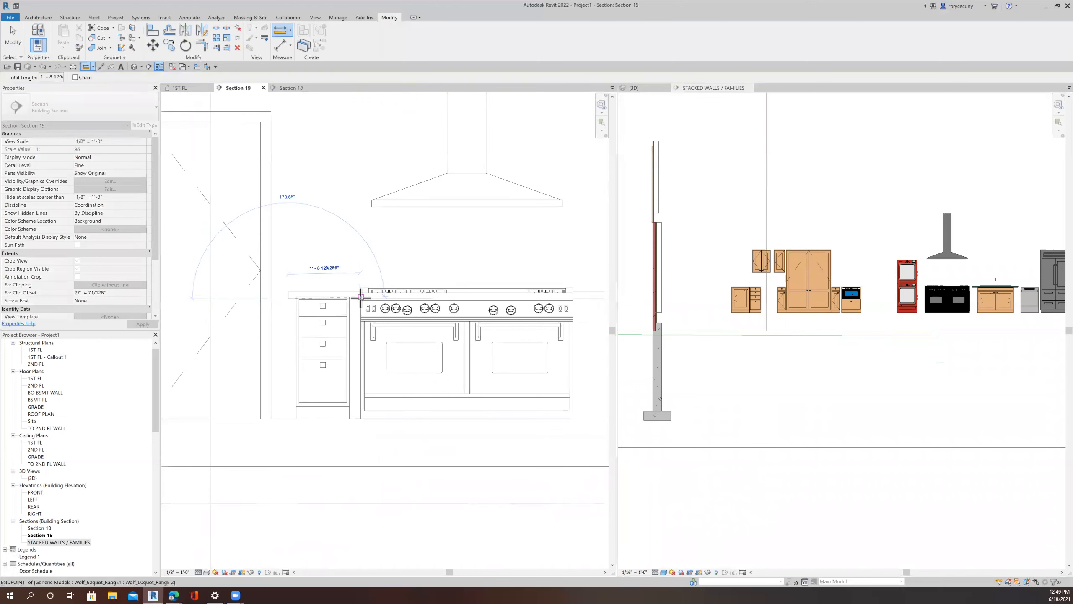
scroll(355, 306, "down", 1)
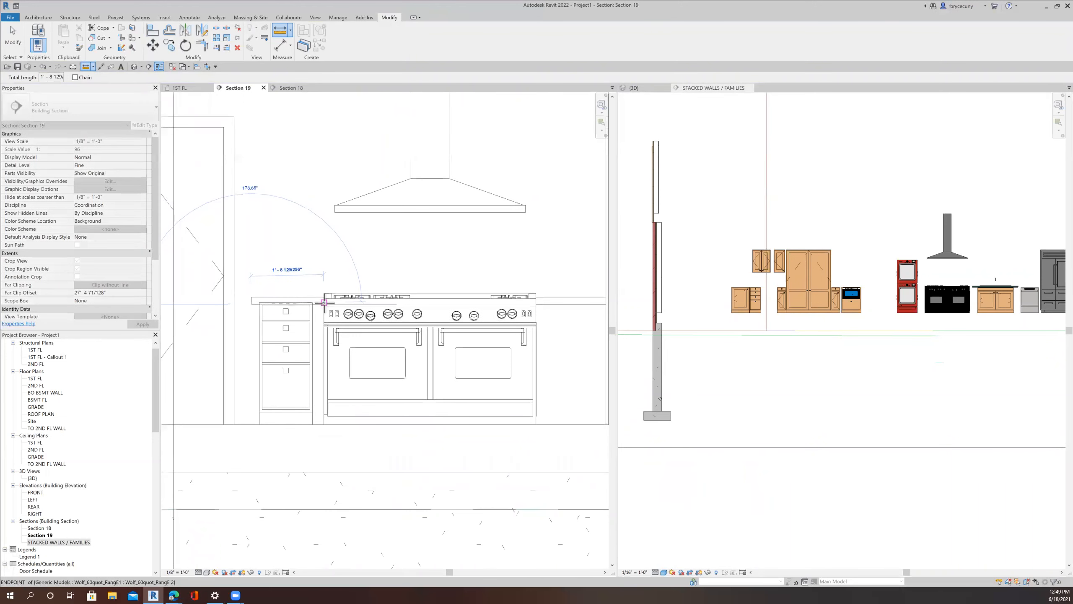
left_click(14, 48)
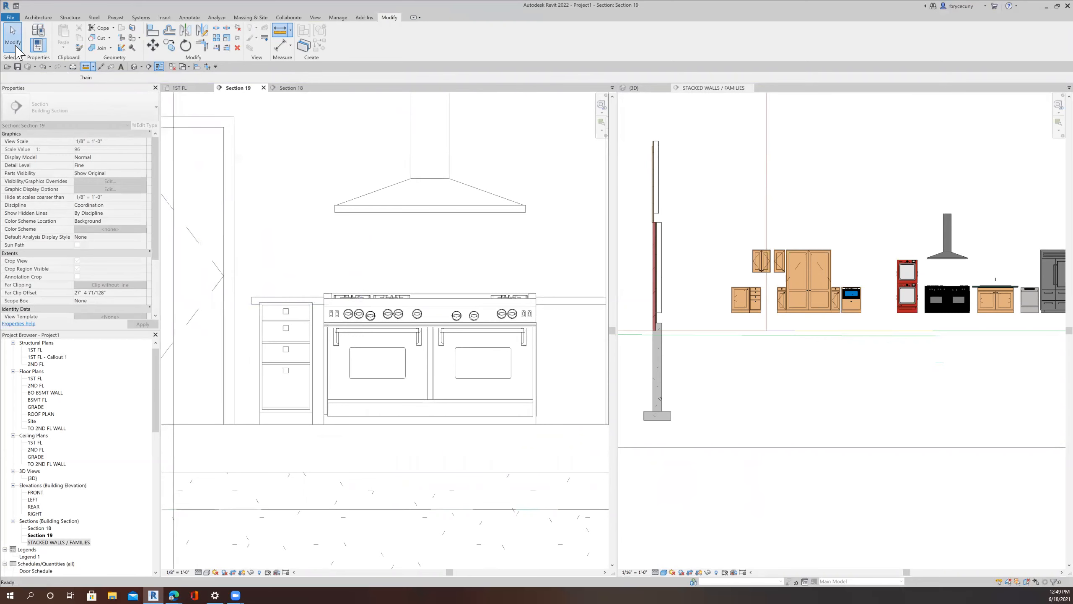
Step: Change the four-drawer cabinet beside the range to the 18" type
left_click(298, 372)
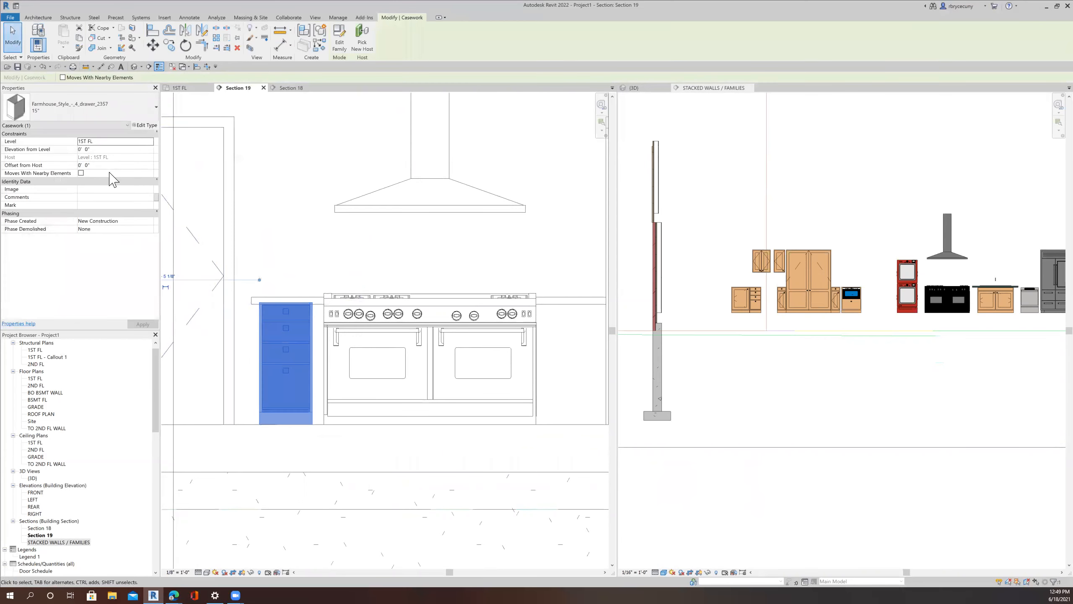
left_click(104, 111)
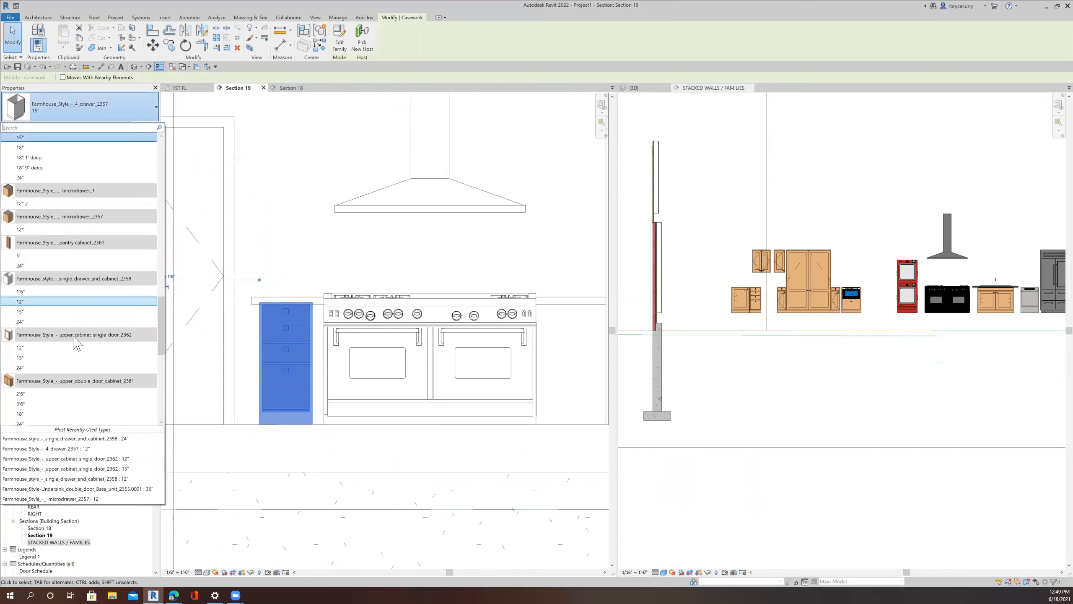
left_click(32, 148)
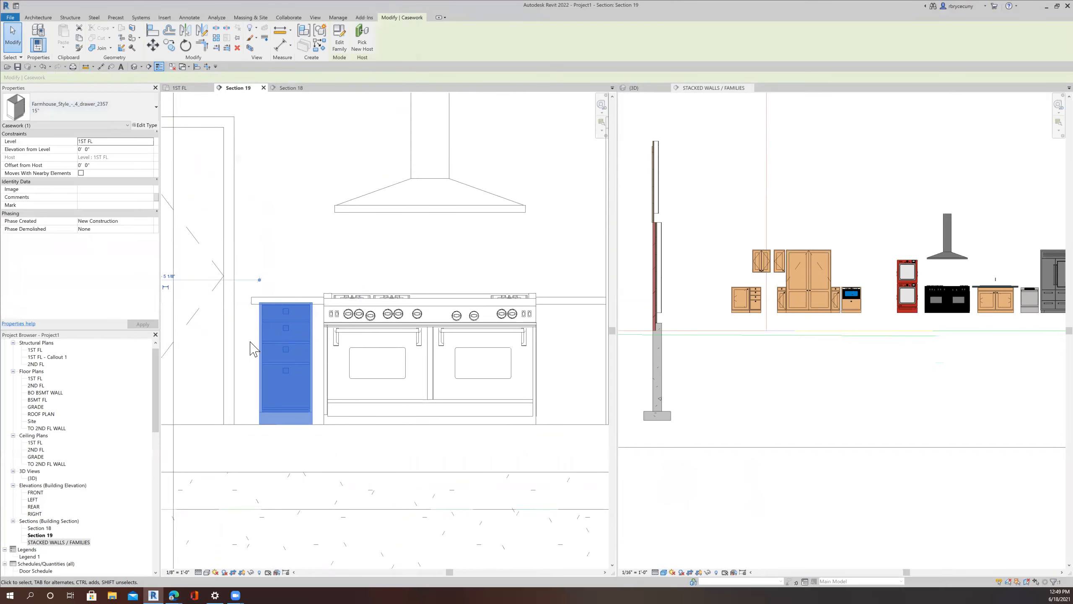
Step: Mirror a copy of the 18" four-drawer cabinet to the other side of the range about the hood's centerline
scroll(243, 329, "up", 1)
middle_click_drag(280, 341, 247, 336)
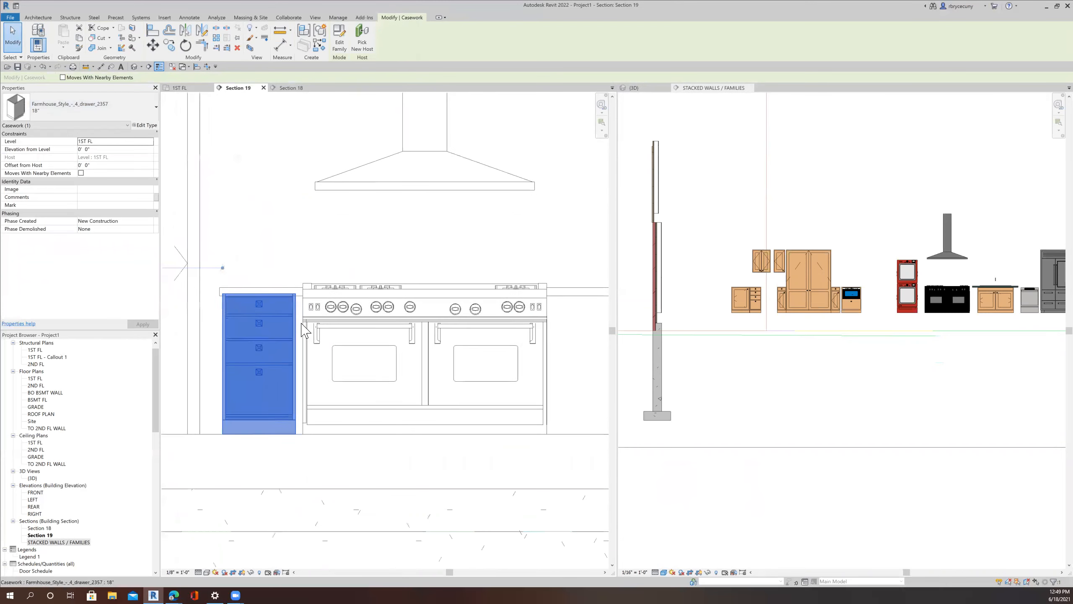
middle_click_drag(314, 349, 298, 346)
scroll(289, 338, "up", 1)
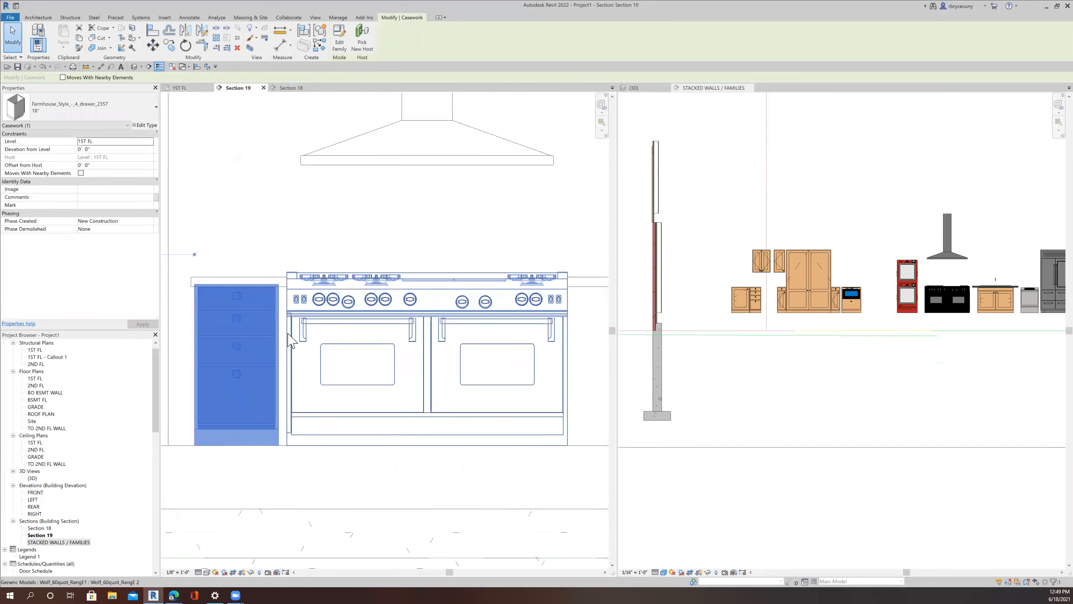
scroll(288, 339, "down", 2)
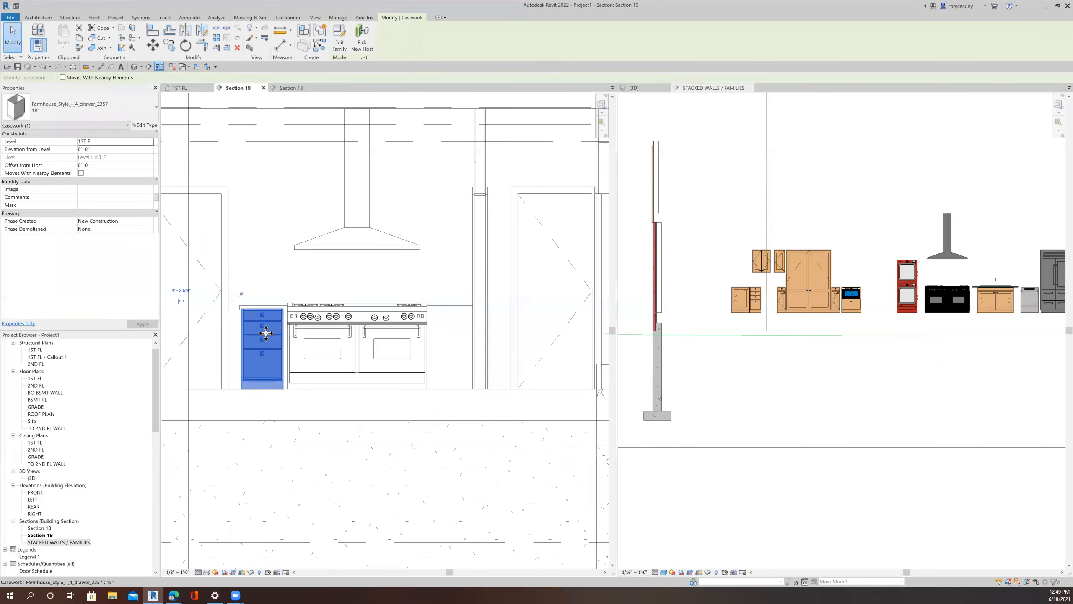
scroll(266, 333, "up", 1)
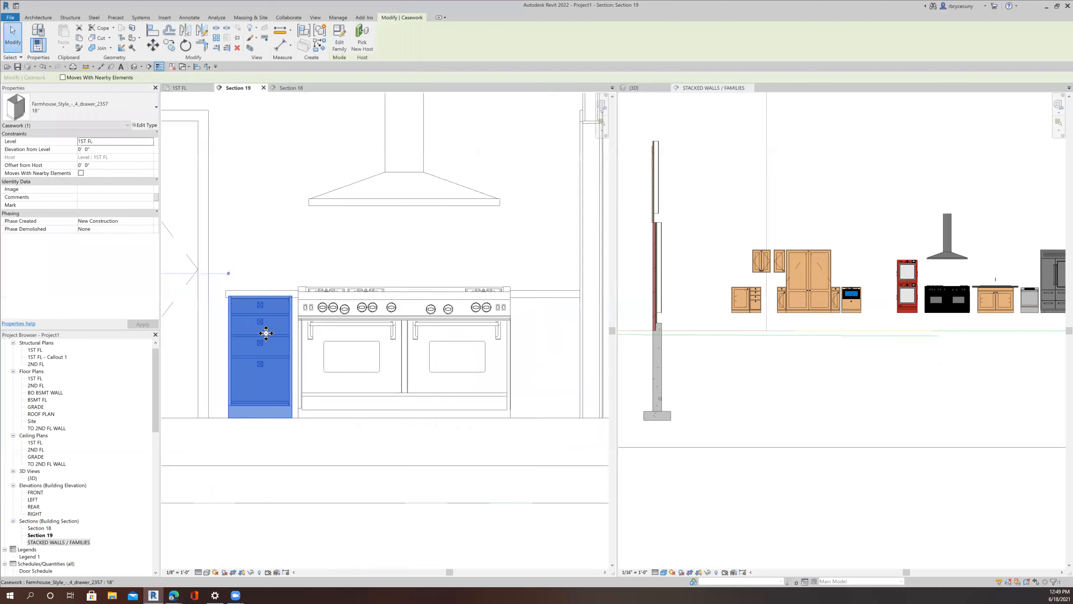
left_click(188, 34)
left_click(411, 153)
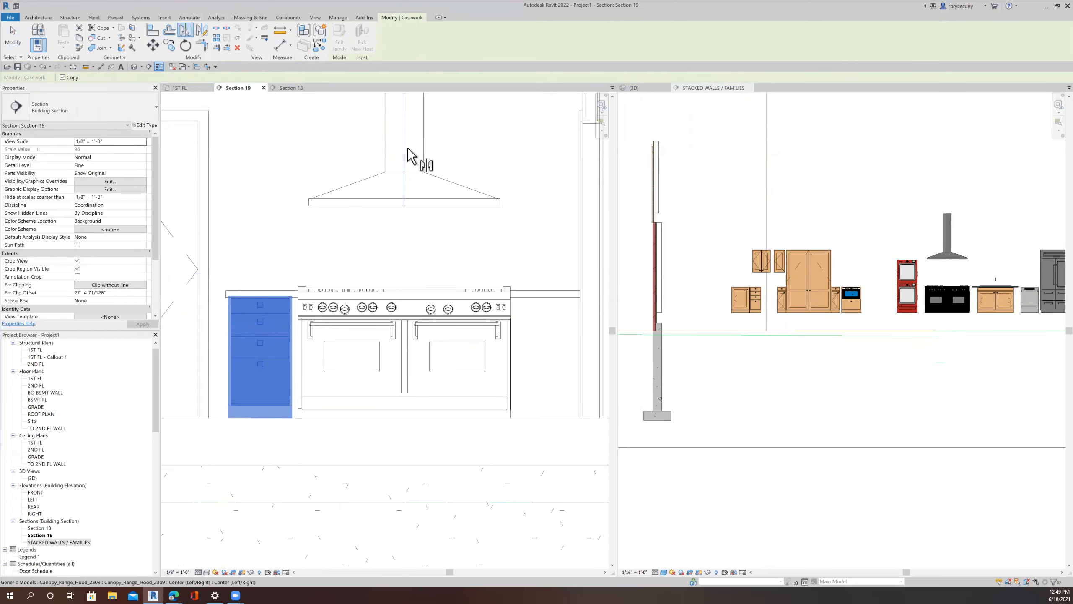
Step: Open the 3D view and inspect the drawer cabinets on both sides of the range
scroll(413, 312, "down", 4)
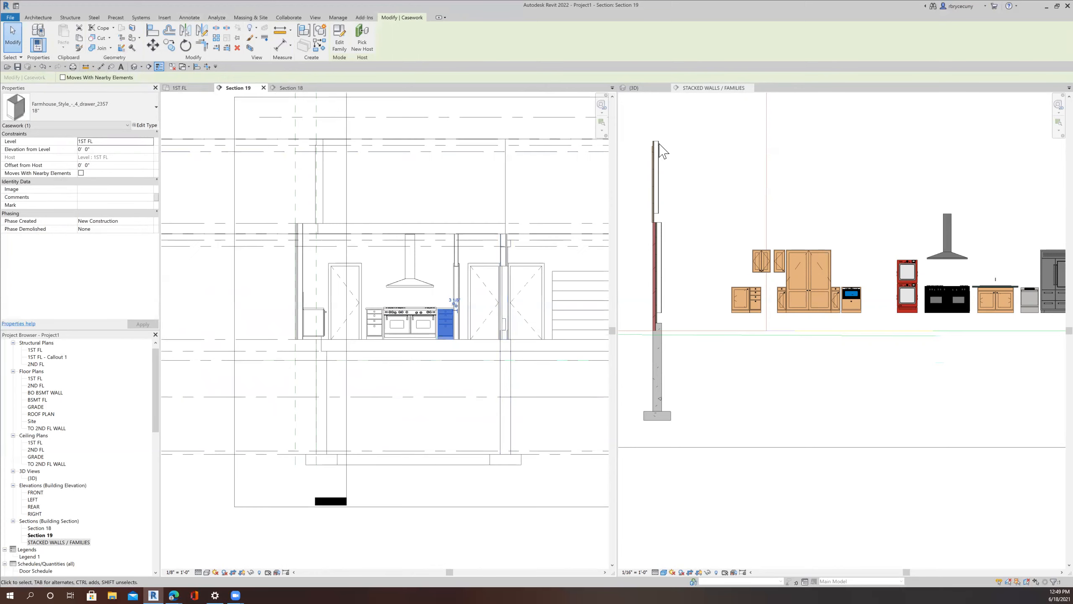
left_click(635, 89)
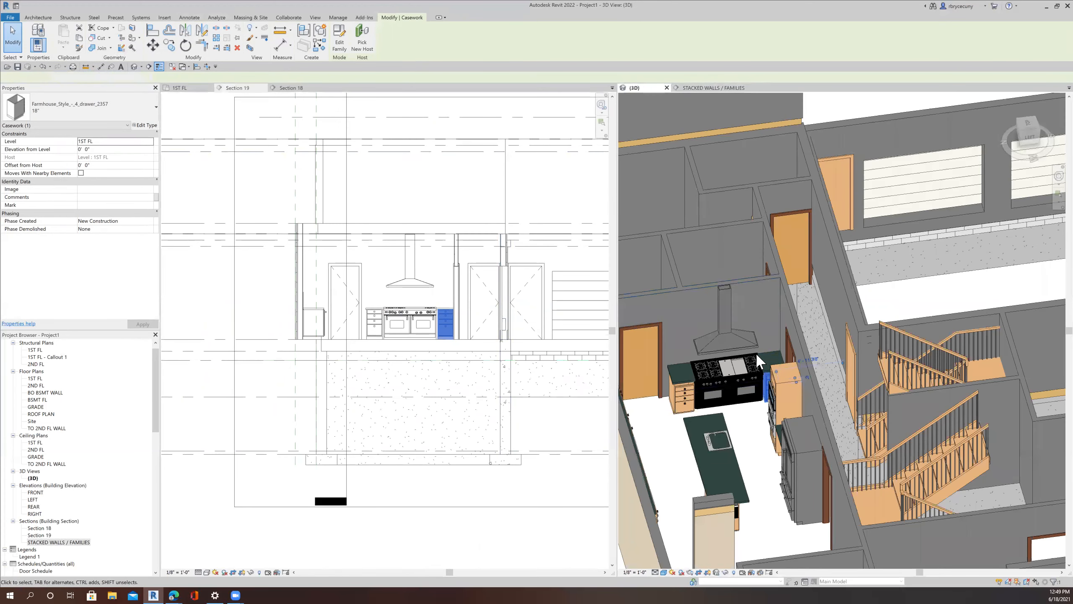
scroll(703, 379, "up", 5)
middle_click_drag(719, 358, 765, 366, "shift")
scroll(692, 418, "up", 5)
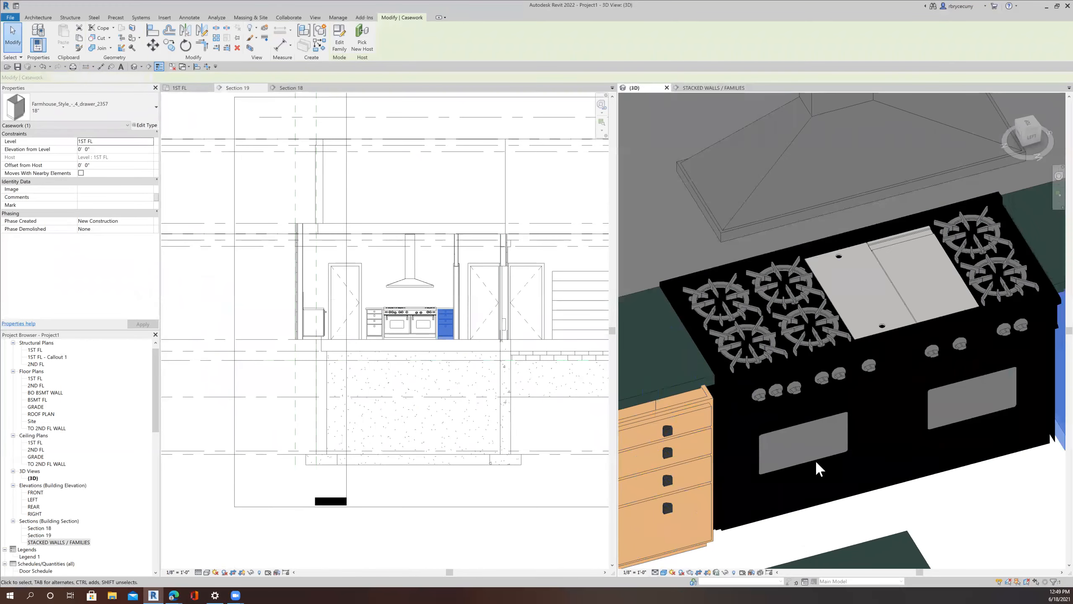
scroll(839, 414, "down", 5)
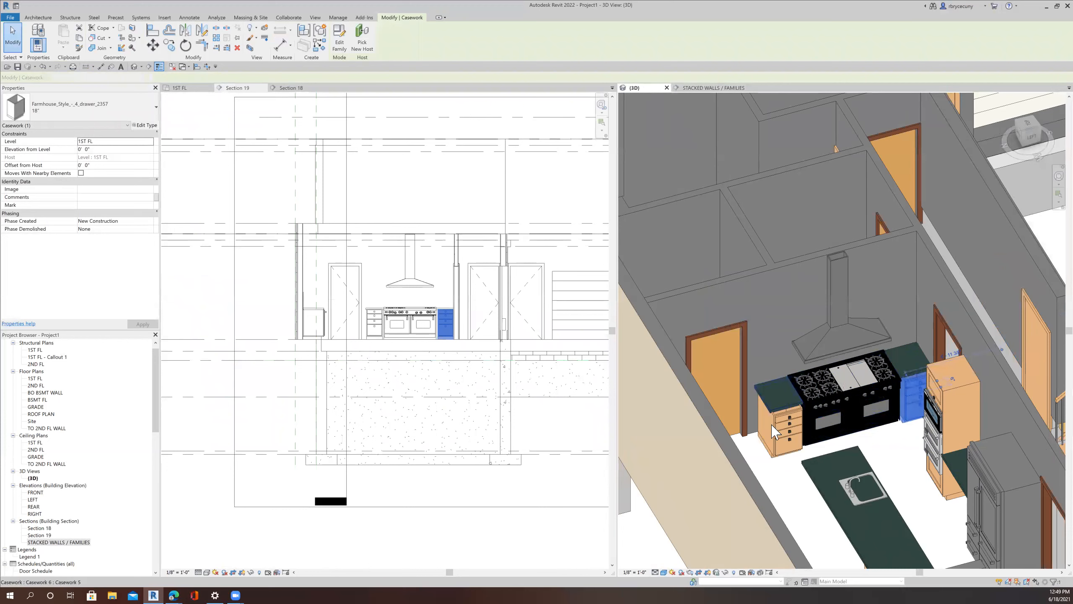
Step: In the 1ST FL floor plan, align both drawer cabinets to the countertop's front edge using Align with Multiple Alignment
left_click(191, 89)
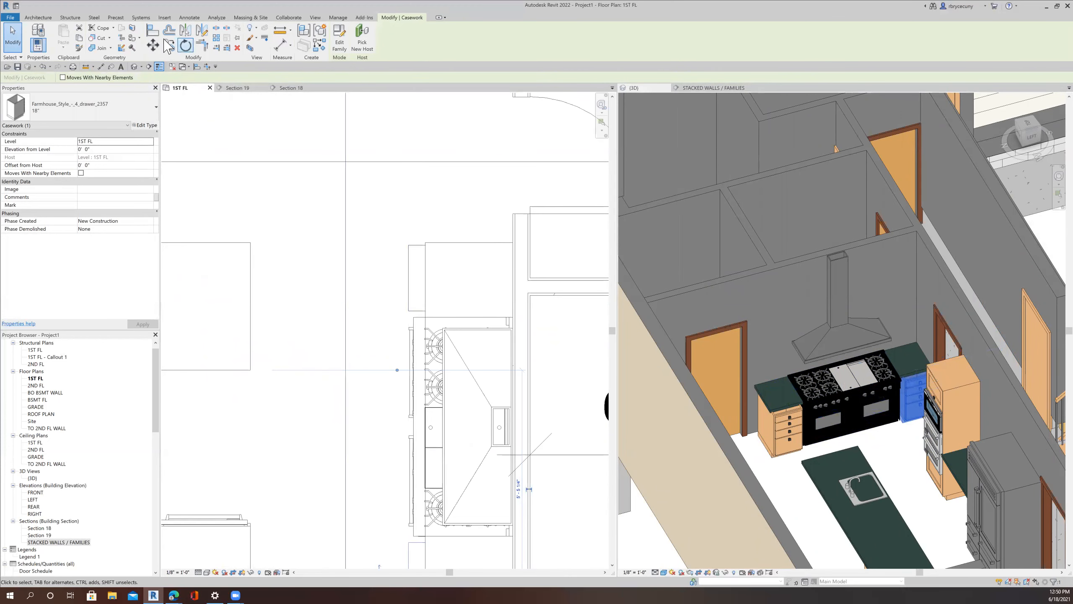
left_click(153, 31)
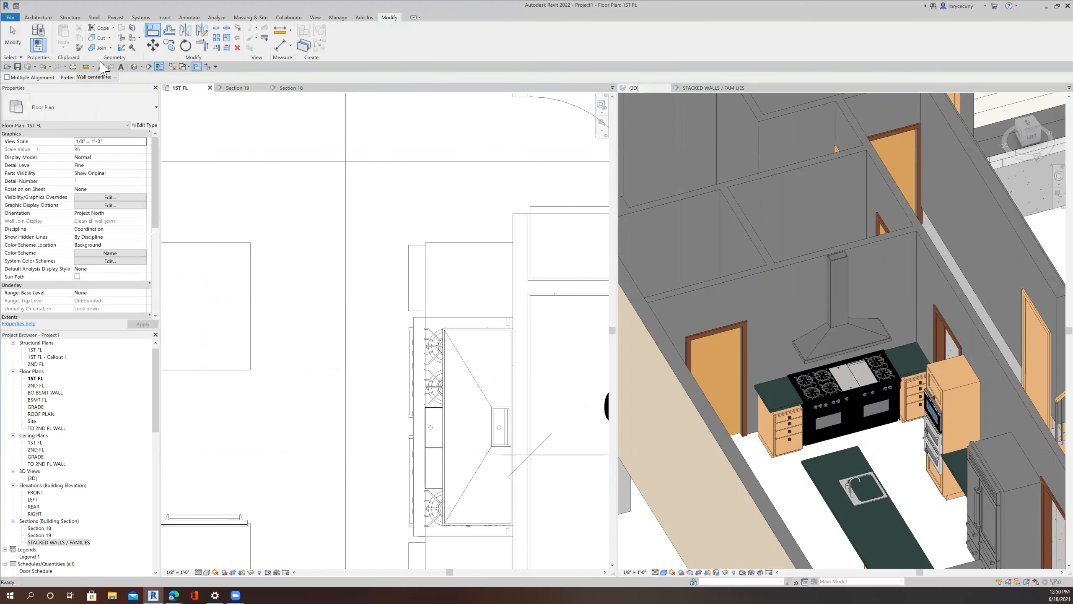
left_click(6, 78)
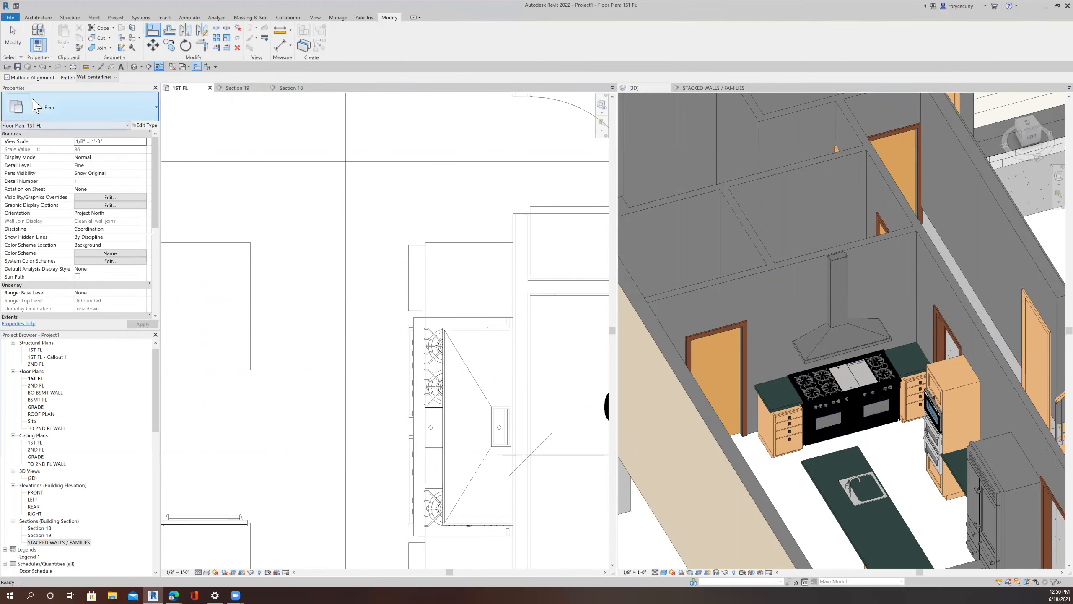
left_click(427, 283)
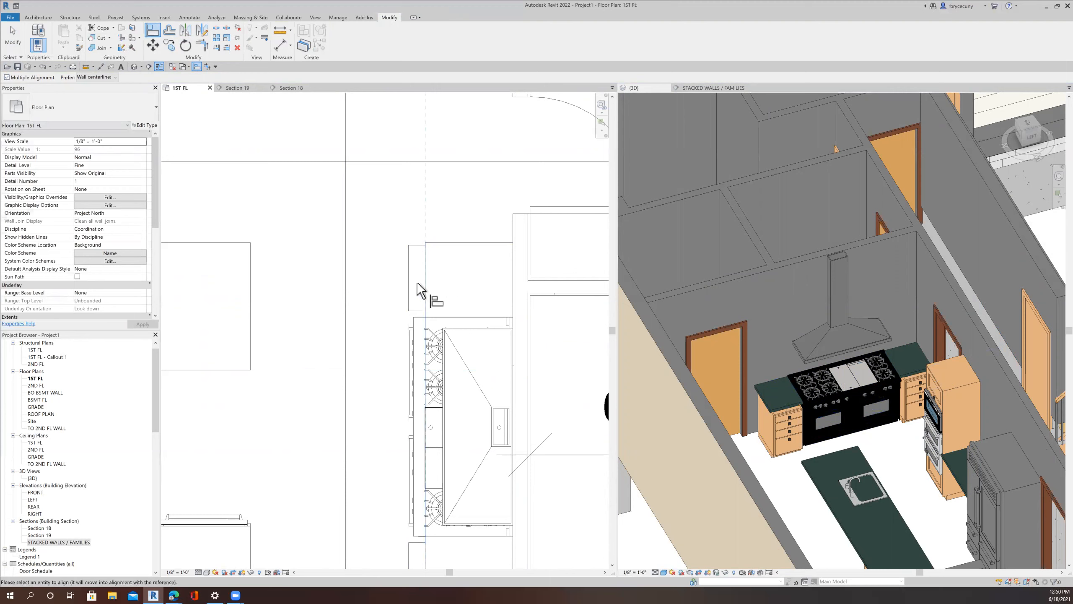
left_click(414, 283)
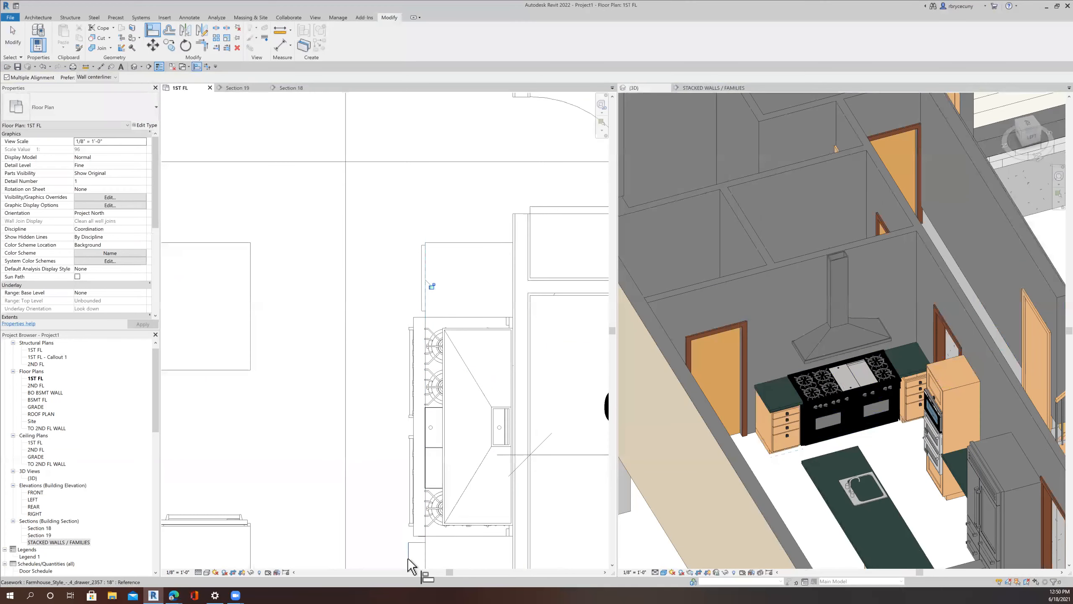
middle_click_drag(385, 481, 380, 337)
scroll(376, 337, "down", 3)
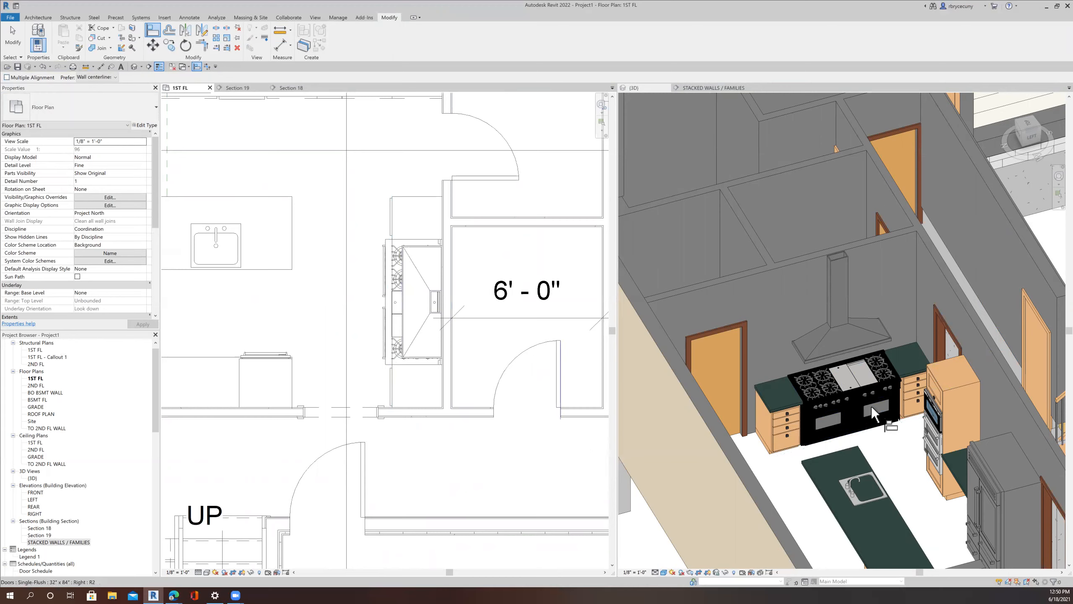
scroll(912, 409, "up", 4)
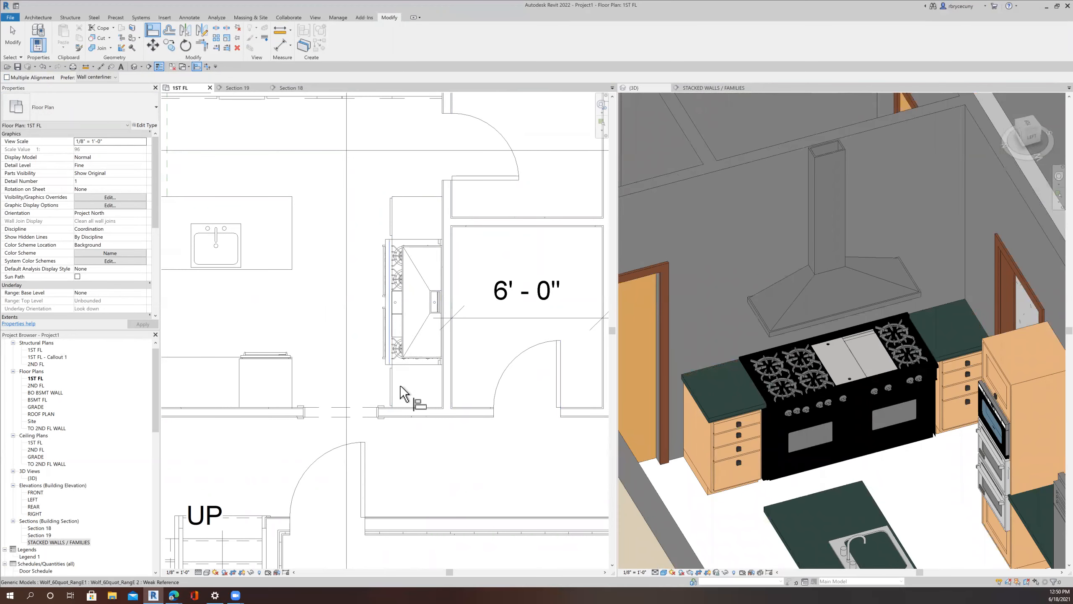
Step: Open the STACKED WALLS / FAMILIES section at the cabinet and appliance families
scroll(400, 385, "down", 5)
scroll(332, 366, "up", 2)
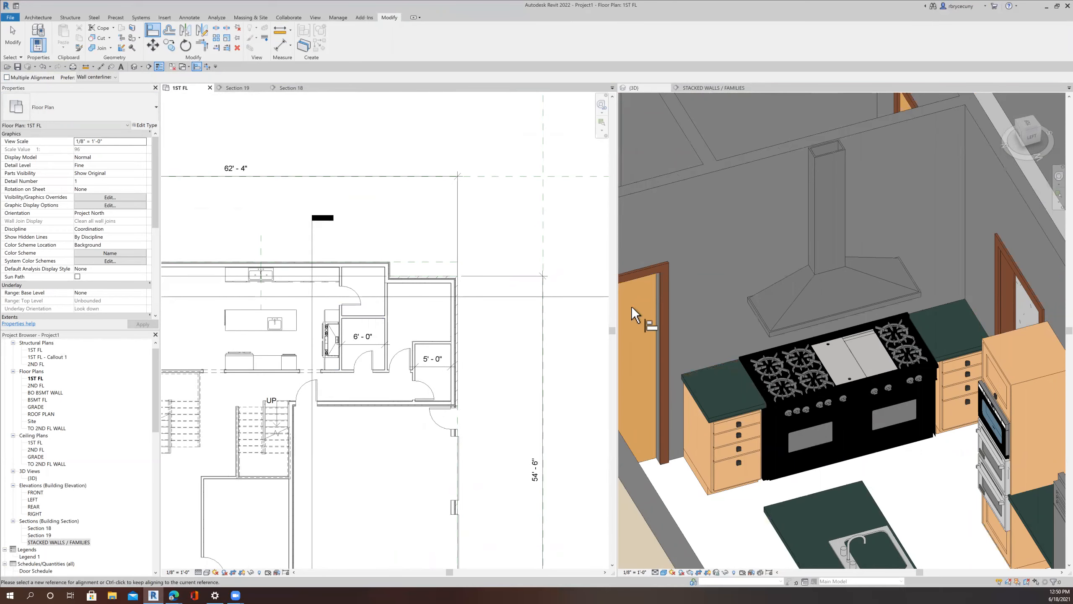
left_click(721, 98)
scroll(785, 260, "up", 2)
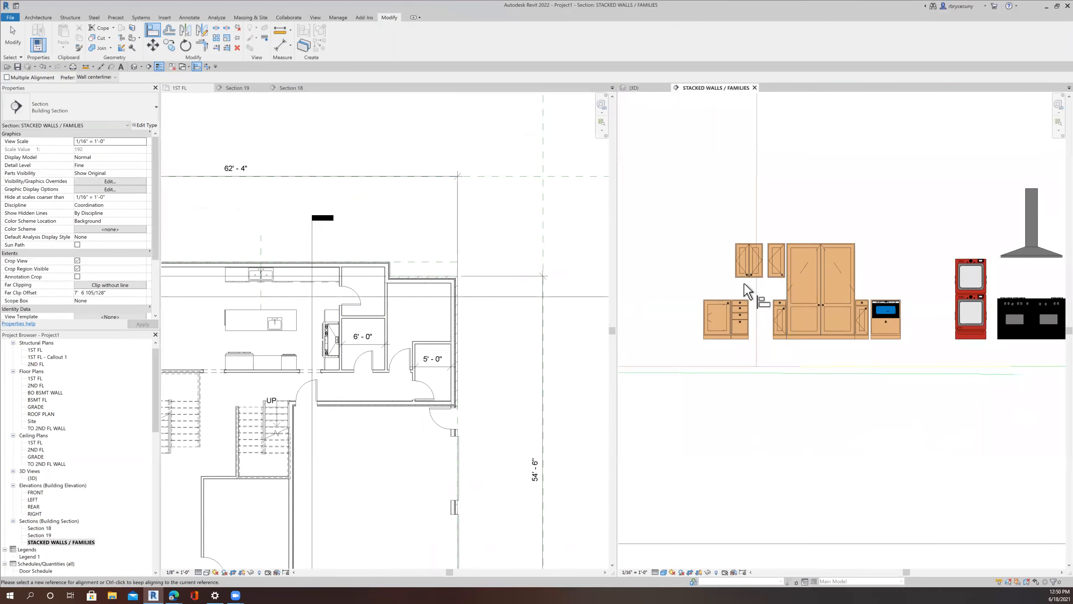
left_click(734, 324)
left_click(775, 267)
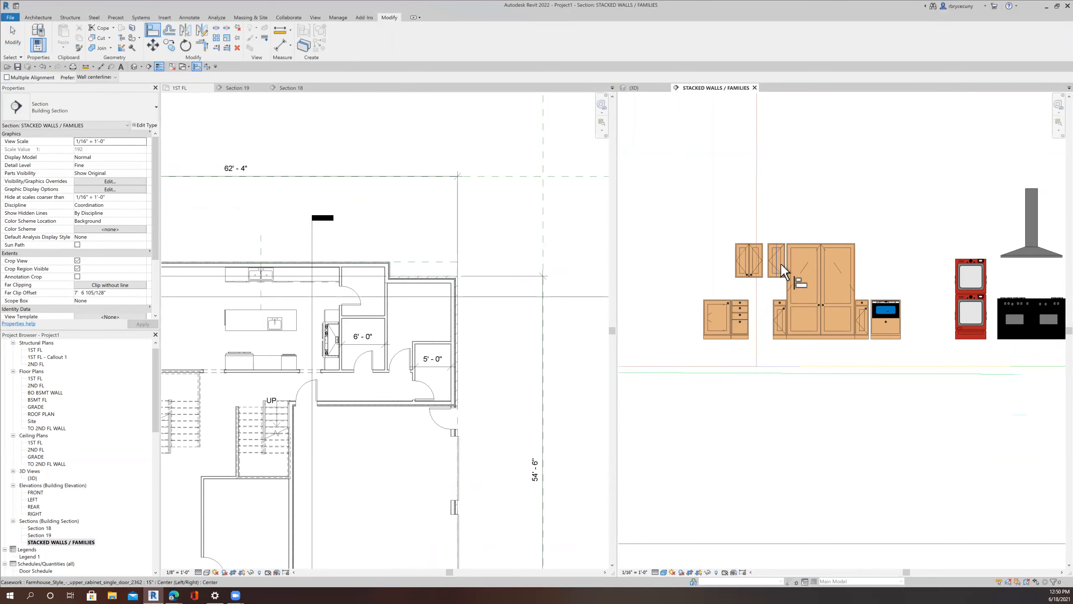
left_click(18, 36)
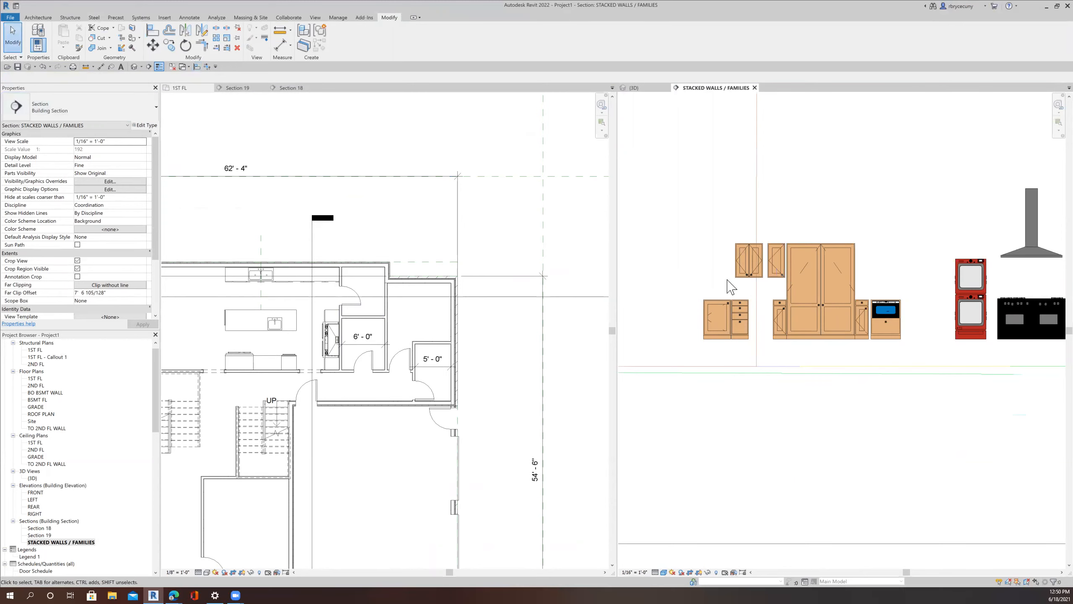
Step: Use Create Similar on the 15" single-door upper cabinet and place one on the range wall beside the hood in the 1ST FL plan
left_click(776, 264)
right_click(776, 262)
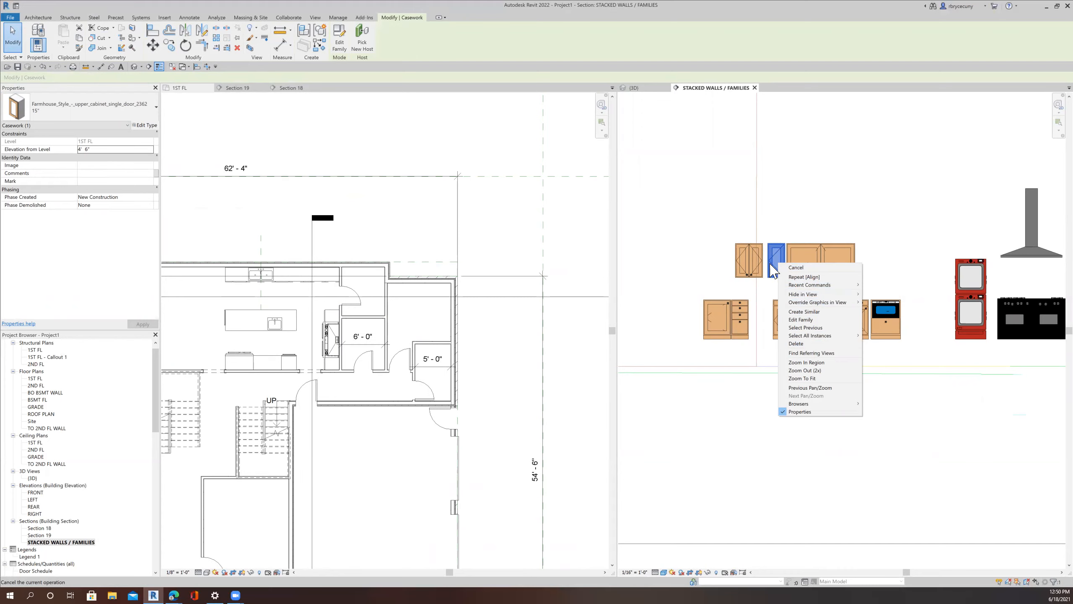
left_click(801, 312)
left_click(331, 317)
scroll(331, 316, "up", 5)
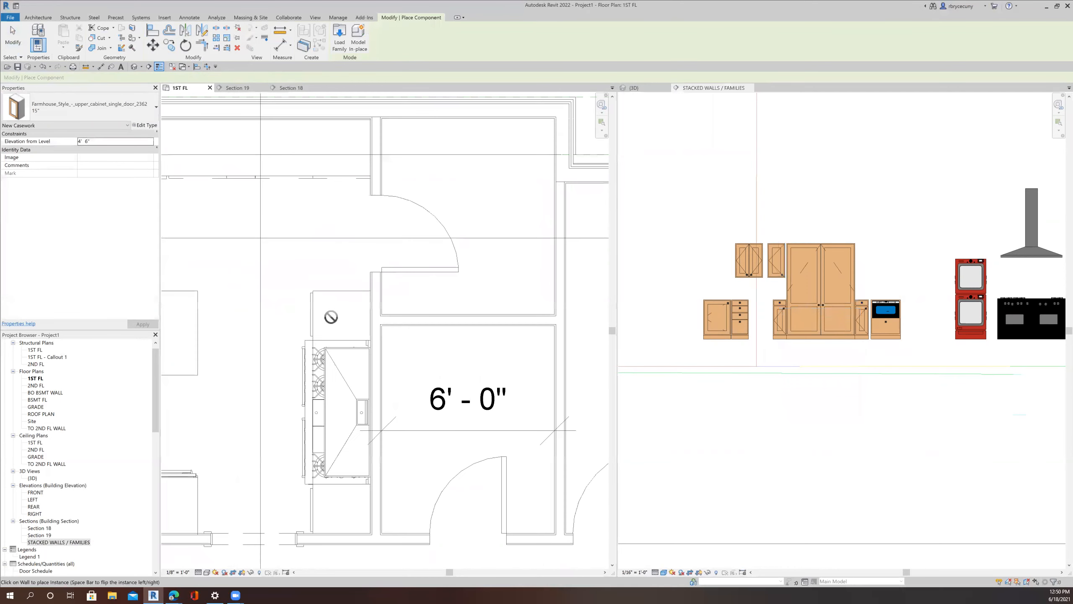
left_click(372, 312)
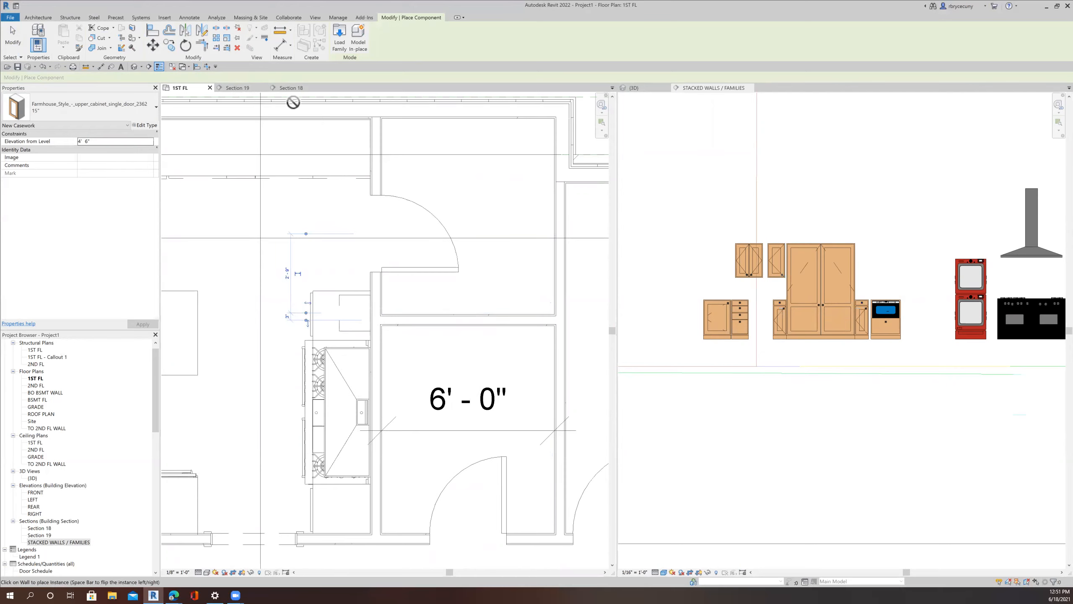
Step: In Section 19, duplicate the new upper cabinet's type as 18" and set its width to 1' 6"
left_click(239, 88)
scroll(372, 300, "up", 4)
key("Escape")
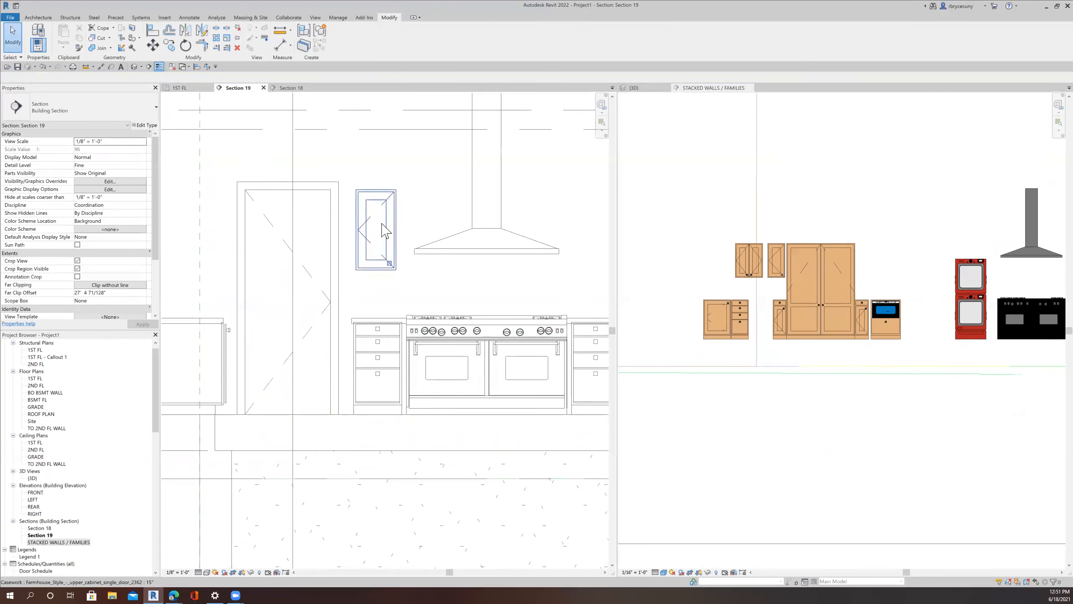
left_click(389, 234)
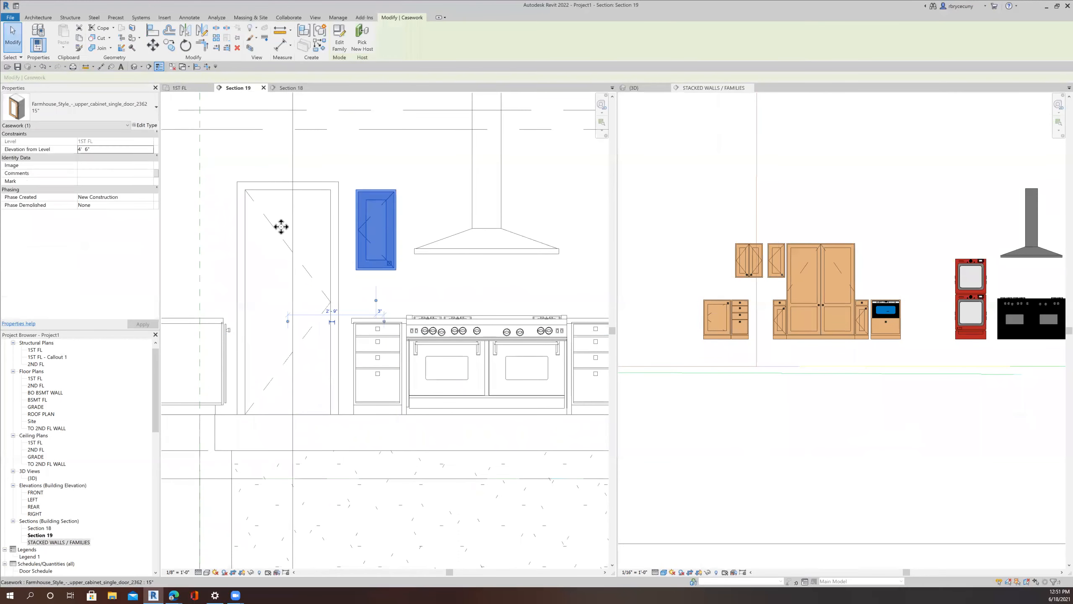
left_click(64, 109)
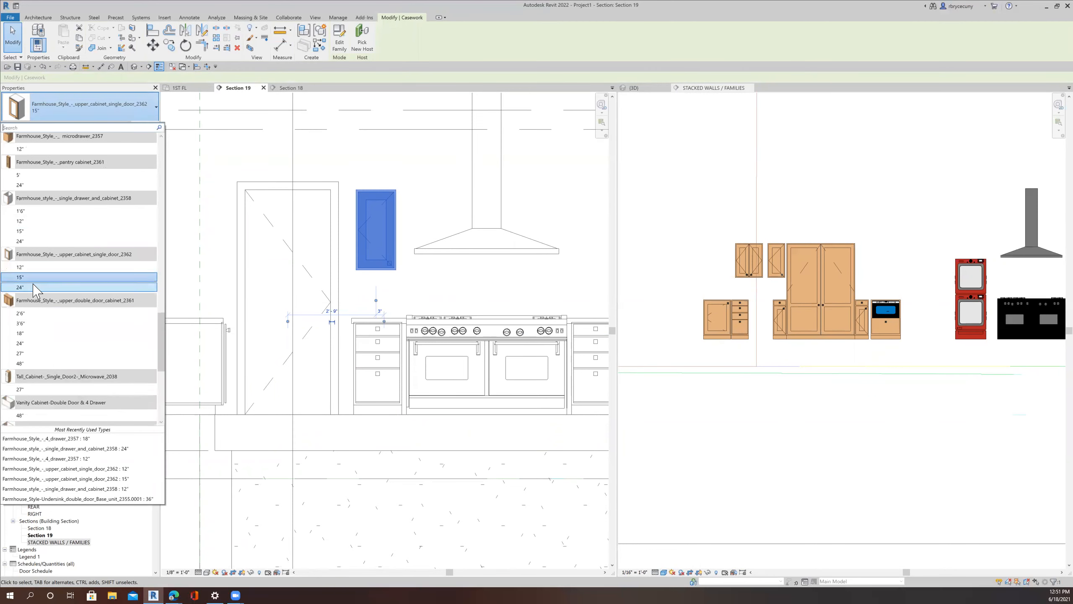
left_click(115, 106)
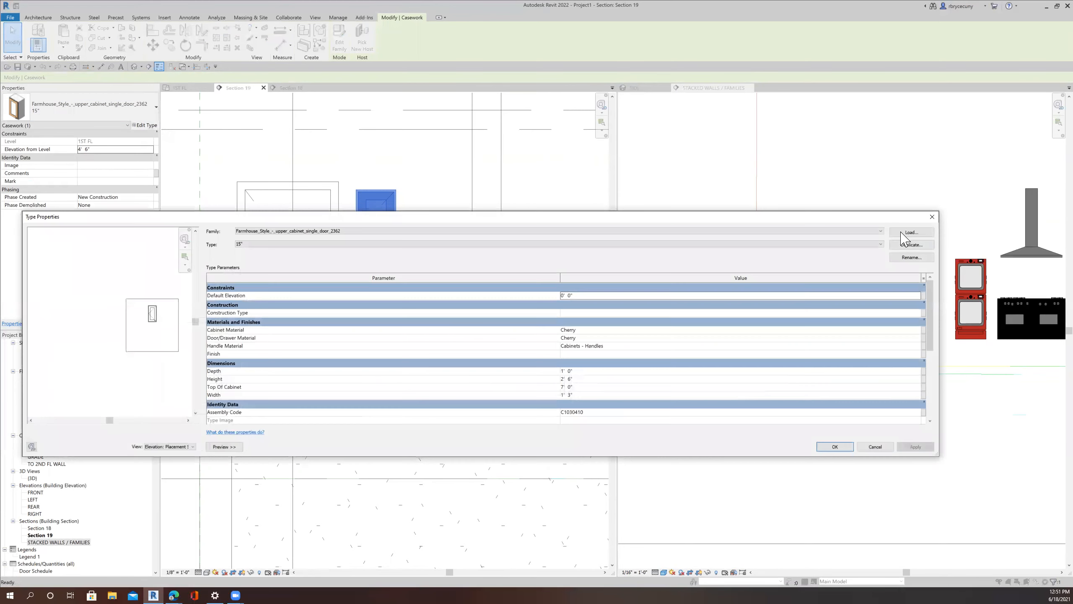
left_click(916, 245)
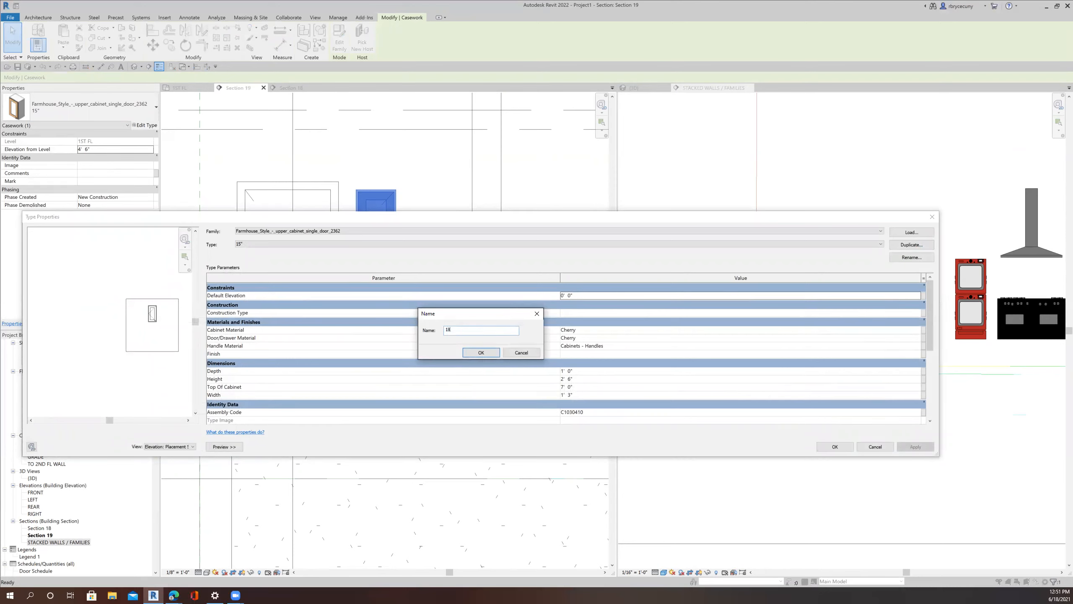
key("Return")
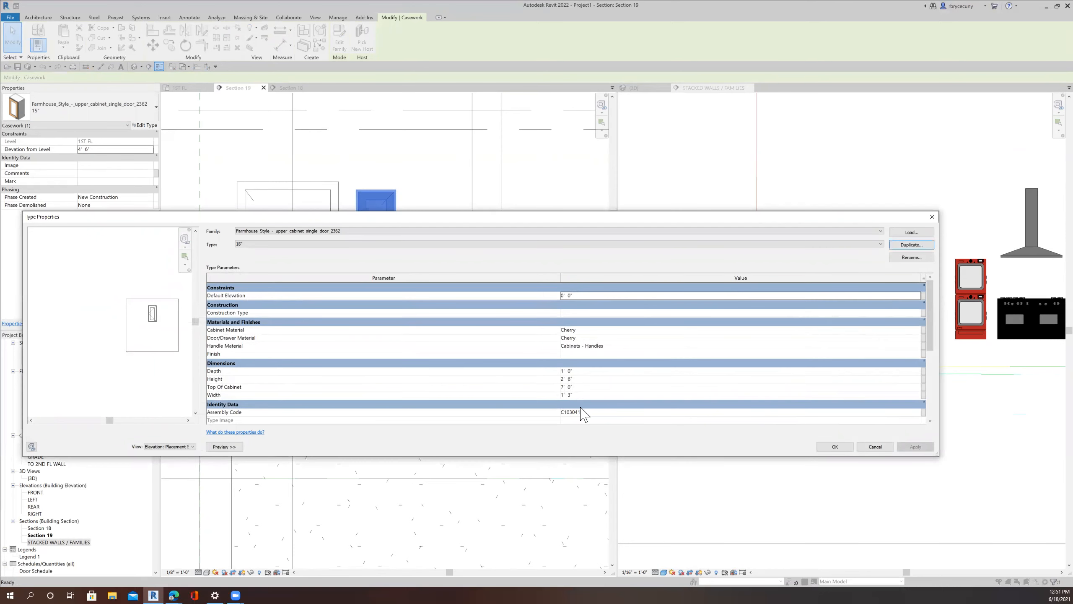
left_click(589, 395)
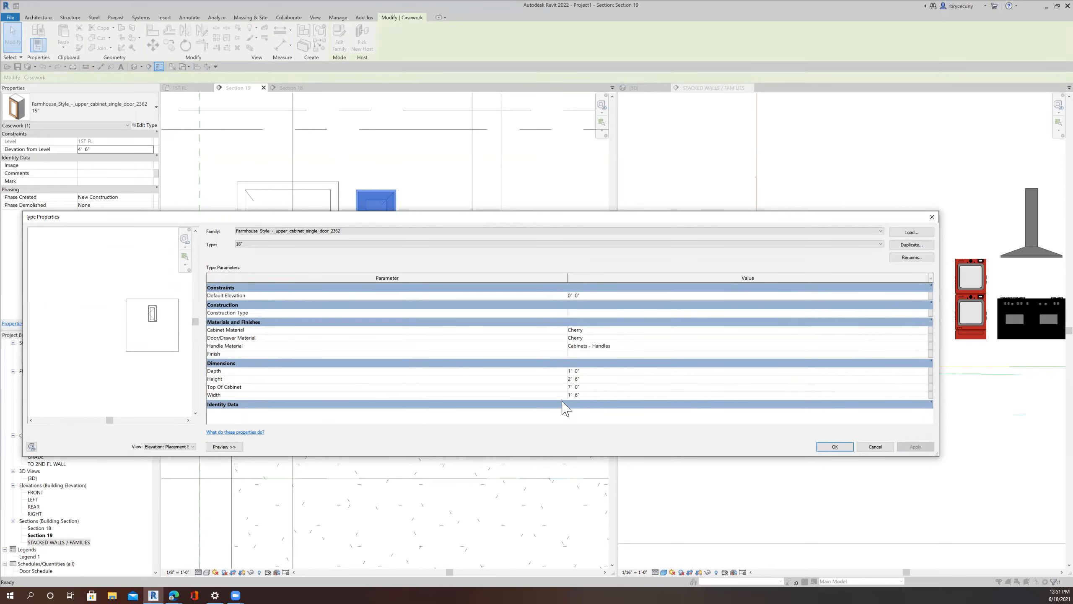
left_click(825, 448)
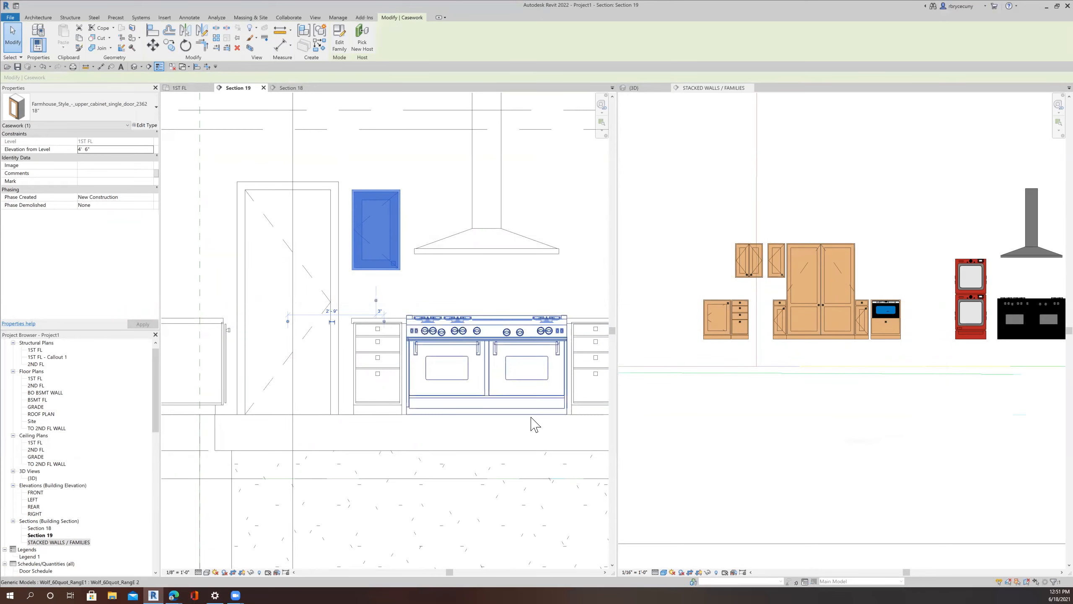
Step: Align the 18" upper cabinet's centerline with the centerline of the four-drawer cabinet below it
scroll(533, 423, "down", 2)
middle_click_drag(499, 414, 440, 405)
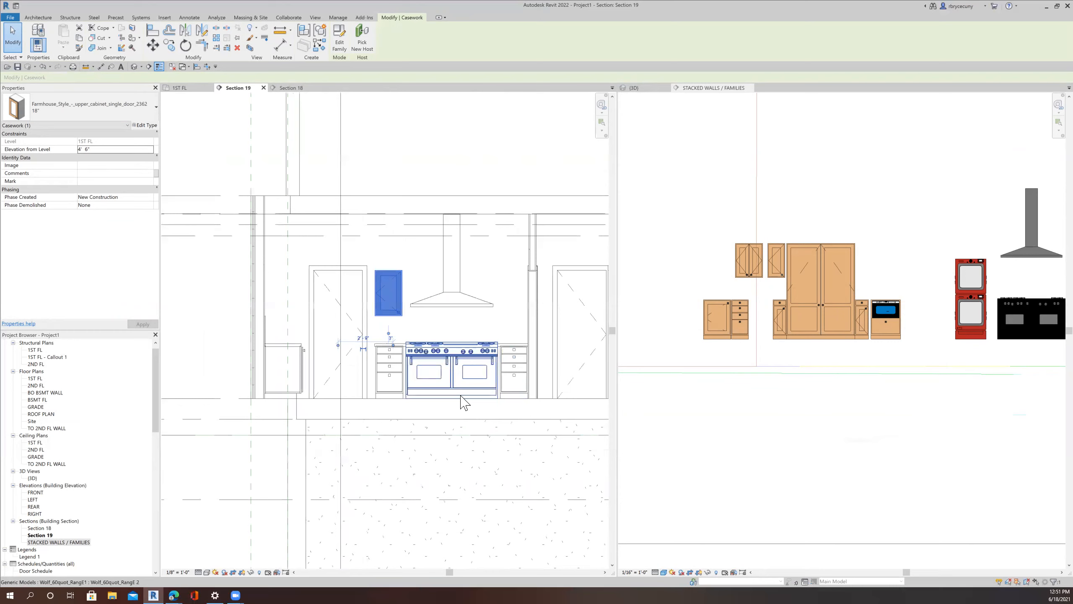
scroll(421, 338, "up", 4)
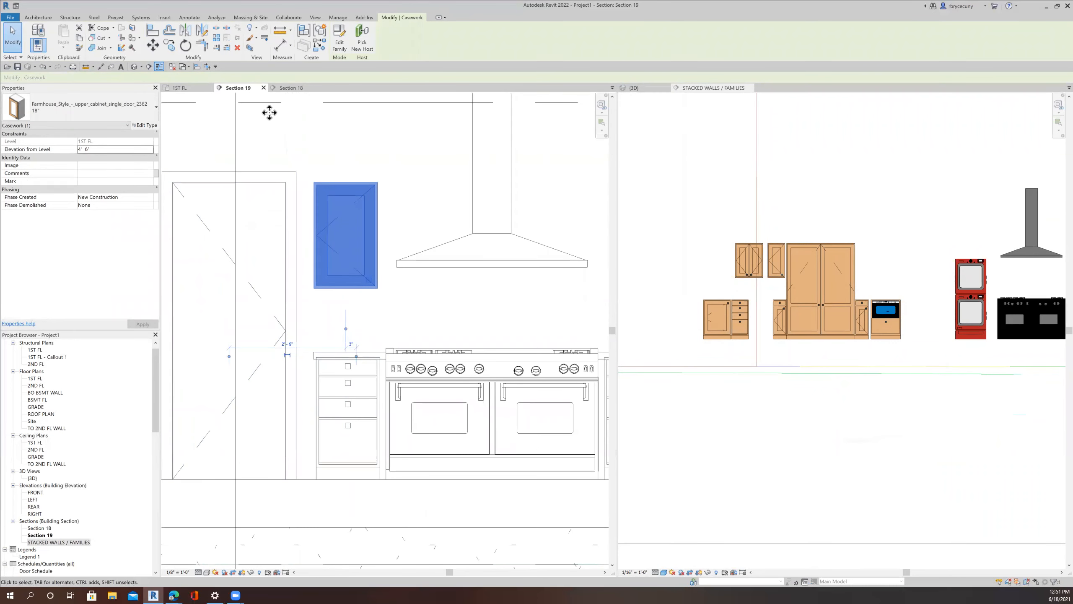
left_click(152, 31)
left_click(348, 391)
left_click(349, 248)
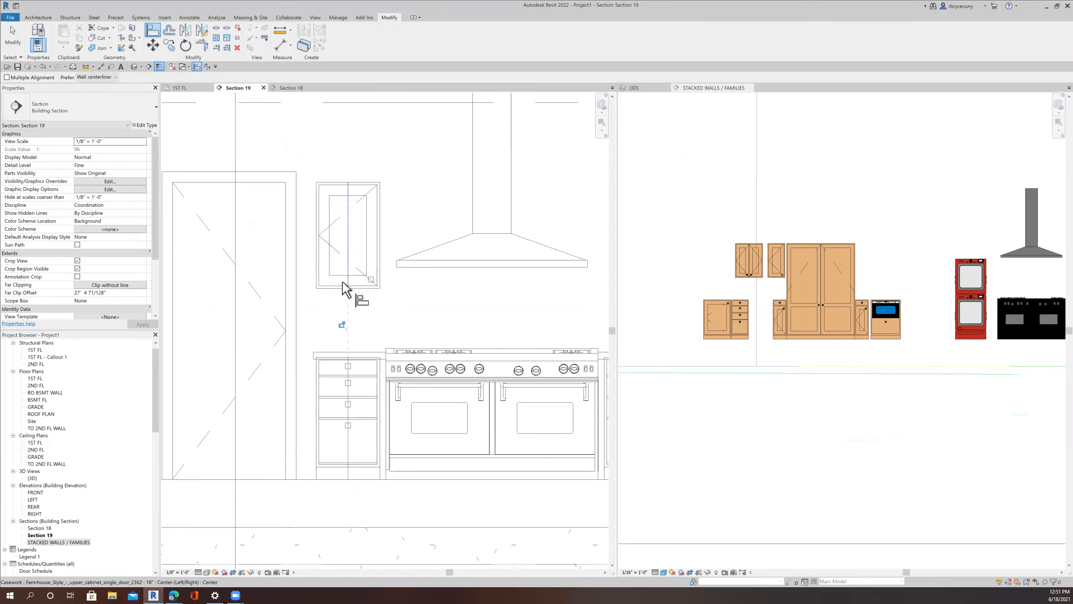
scroll(326, 298, "down", 3)
key("Escape")
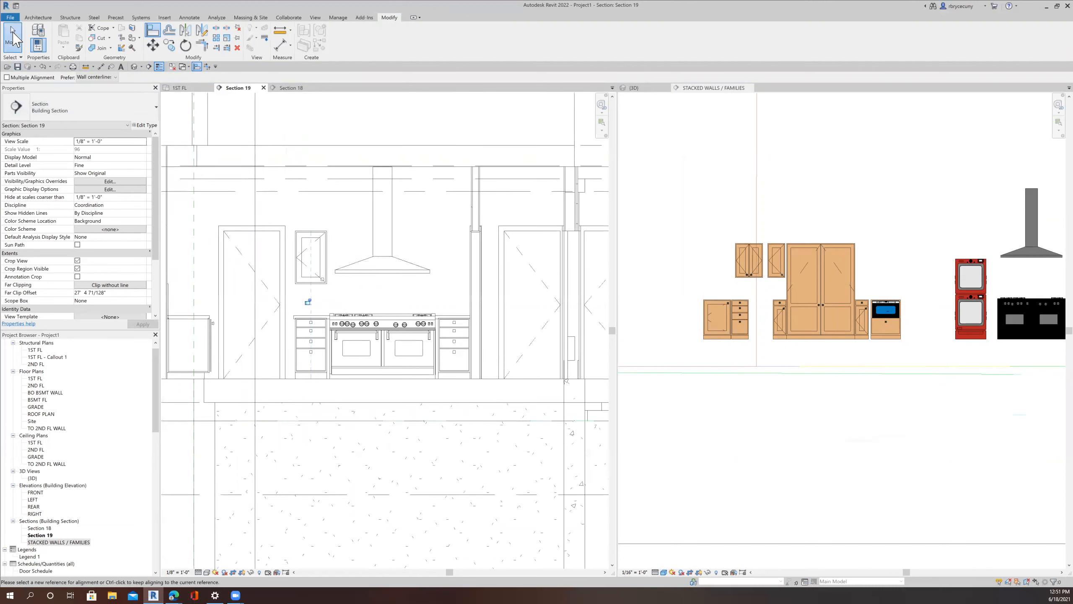
Step: Mirror a copy of the 18" upper cabinet to the other side of the range about the hood's centerline
left_click(319, 263)
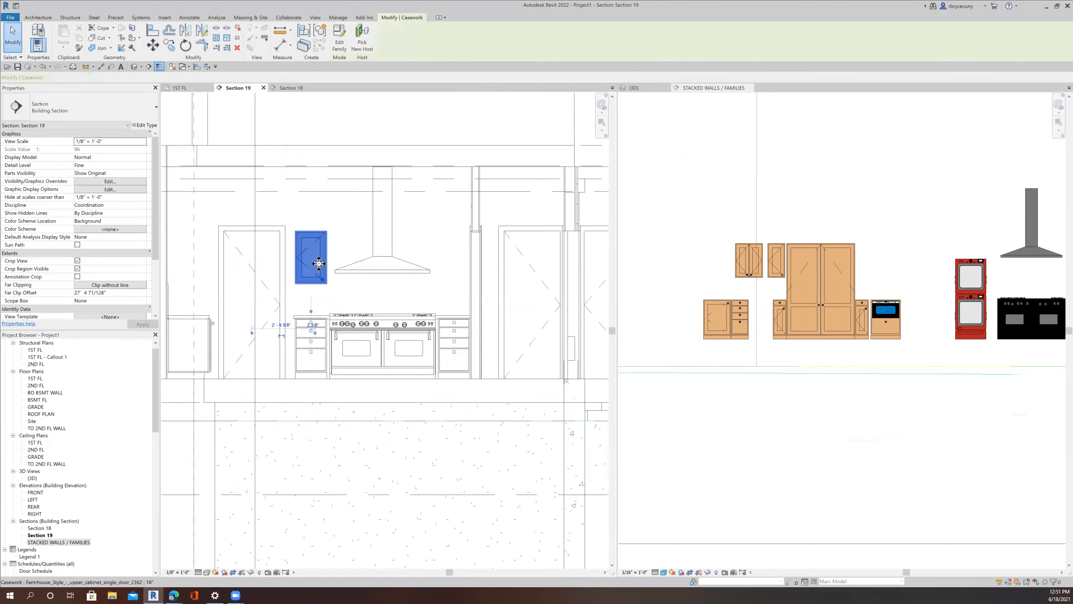
left_click(169, 30)
left_click(186, 31)
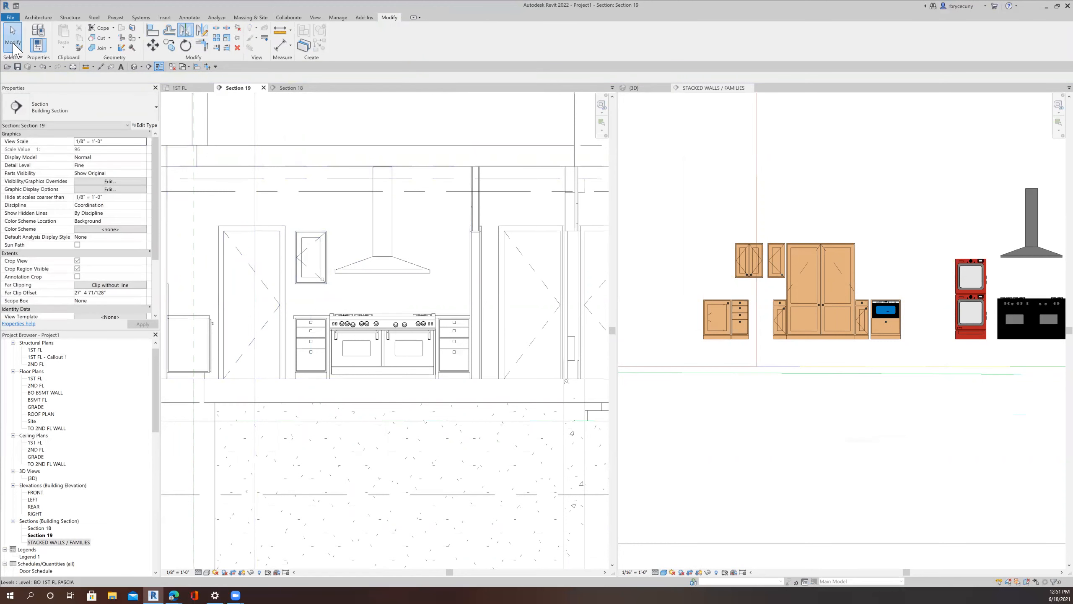
key("Escape")
left_click(316, 272)
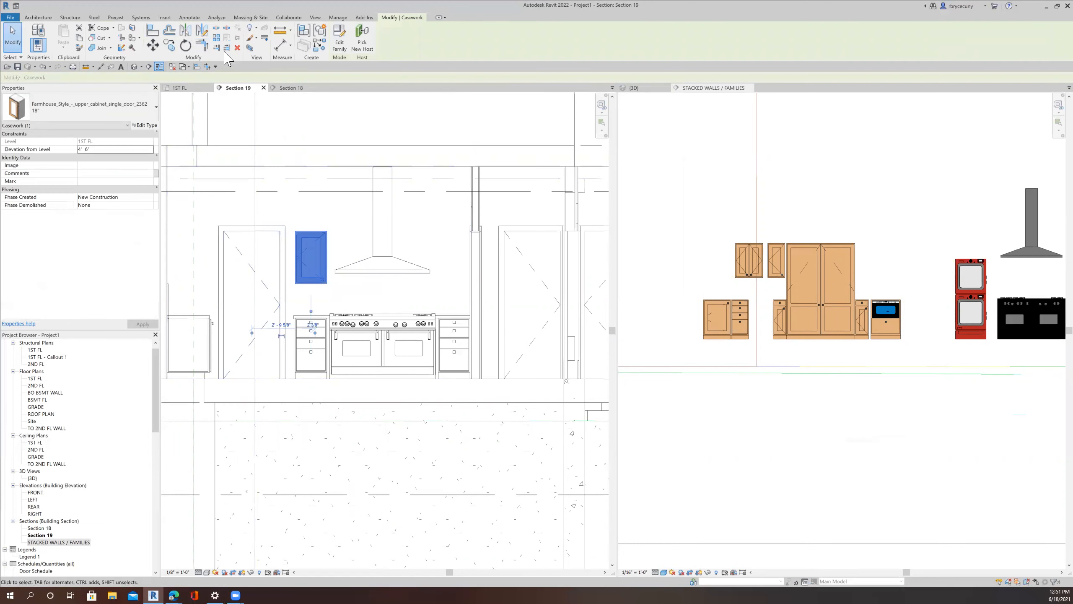
left_click(186, 32)
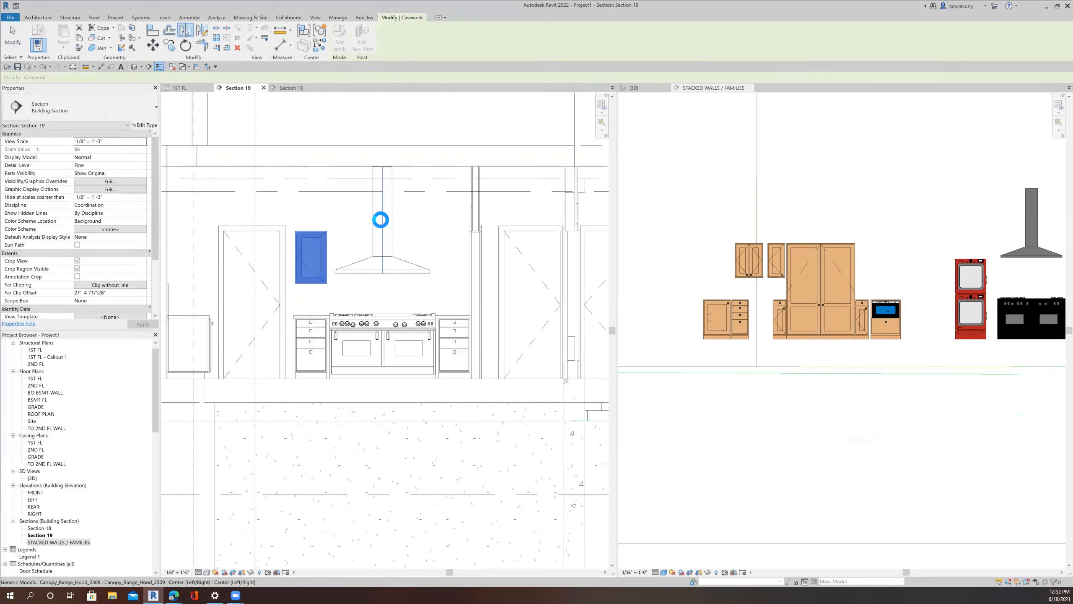
left_click(383, 216)
Step: Open the 3D view and inspect the upper cabinets on both sides of the hood
left_click(640, 88)
scroll(734, 332, "down", 5)
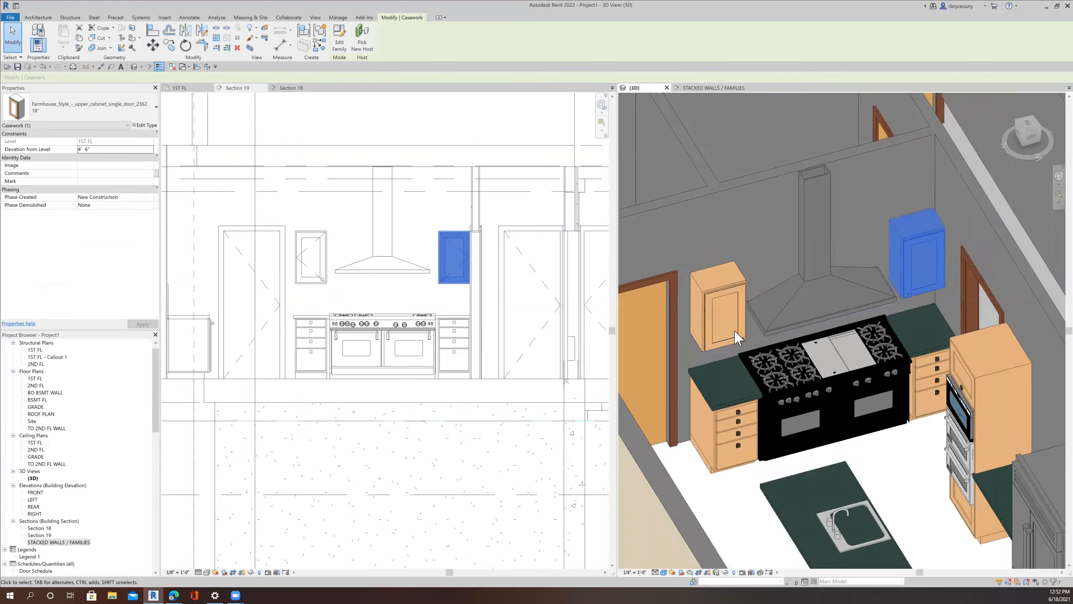
middle_click_drag(742, 334, 908, 352)
key("Escape")
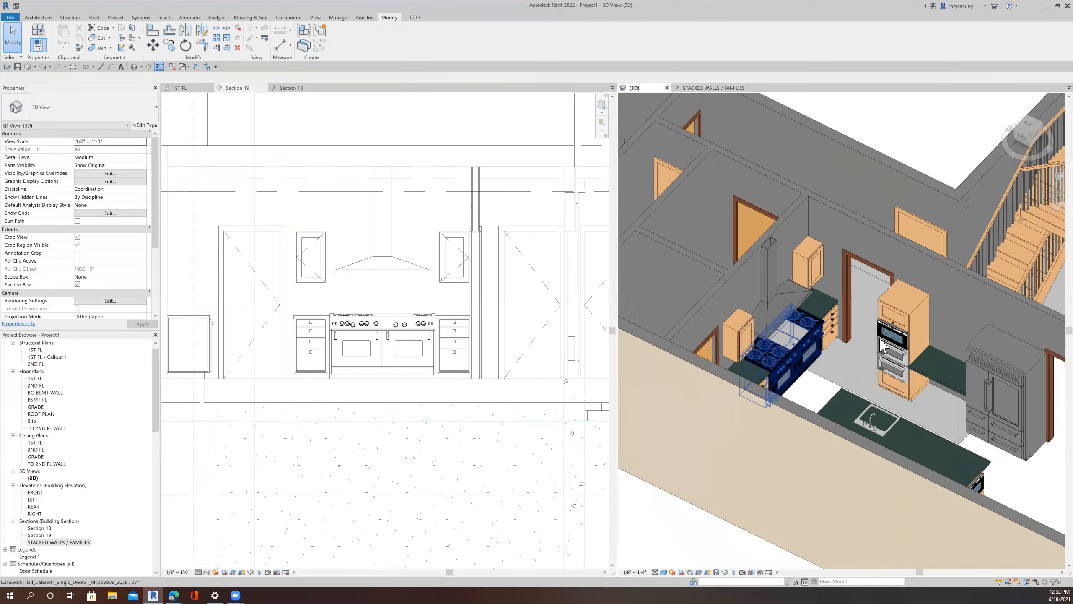
Step: Open Section 18 from its section line in the 1ST FL plan and examine the sink wall's cabinets and countertop
left_click(186, 87)
scroll(429, 318, "down", 6)
scroll(429, 318, "down", 2)
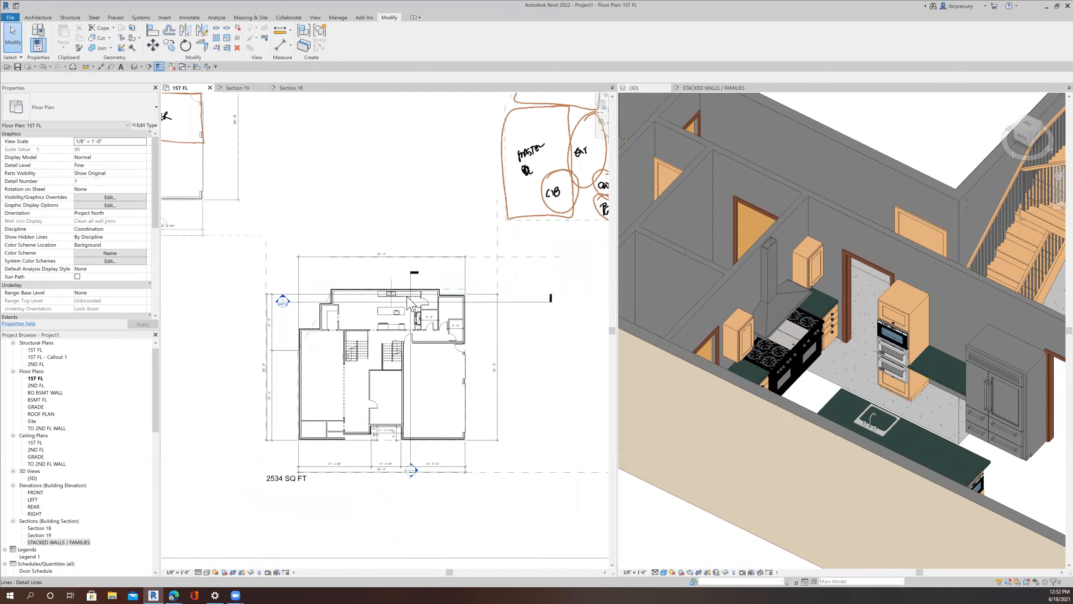
scroll(372, 308, "up", 3)
right_click(372, 308)
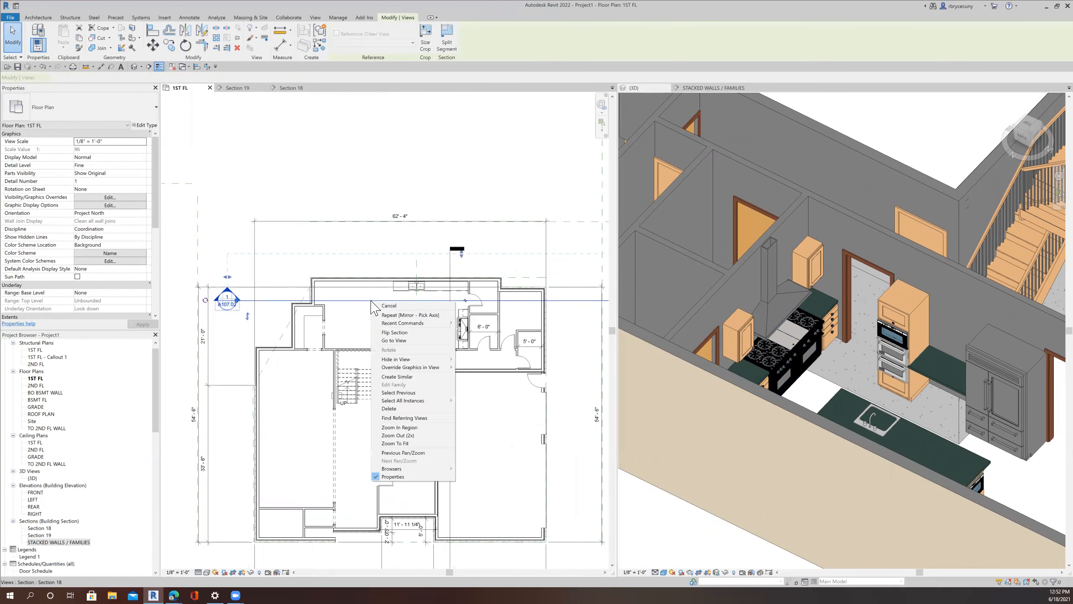
left_click(408, 345)
middle_click_drag(422, 352, 445, 347)
middle_click_drag(308, 337, 378, 325)
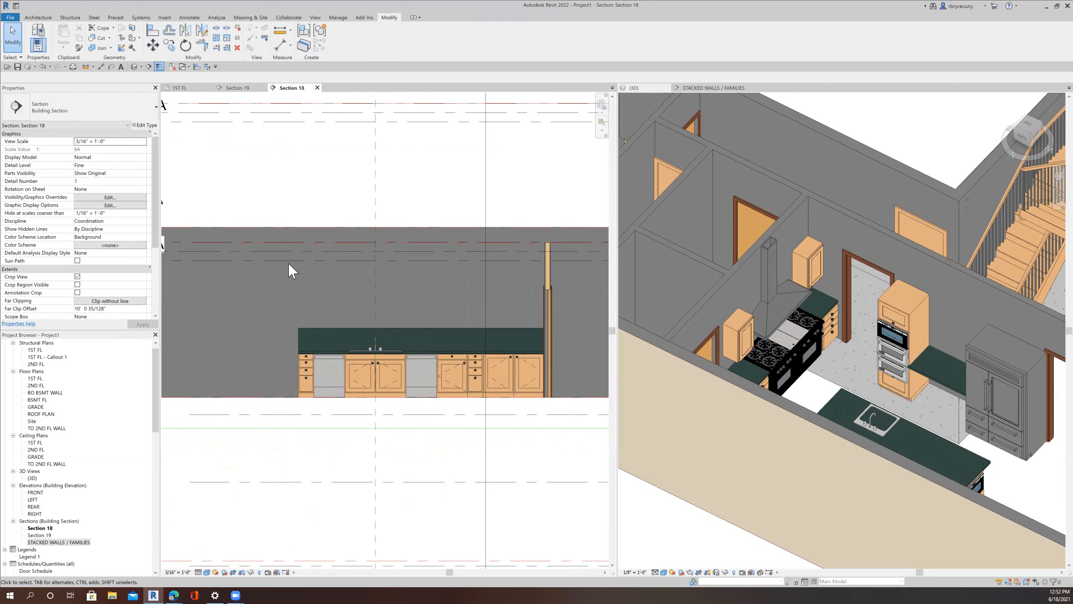
scroll(369, 322, "up", 3)
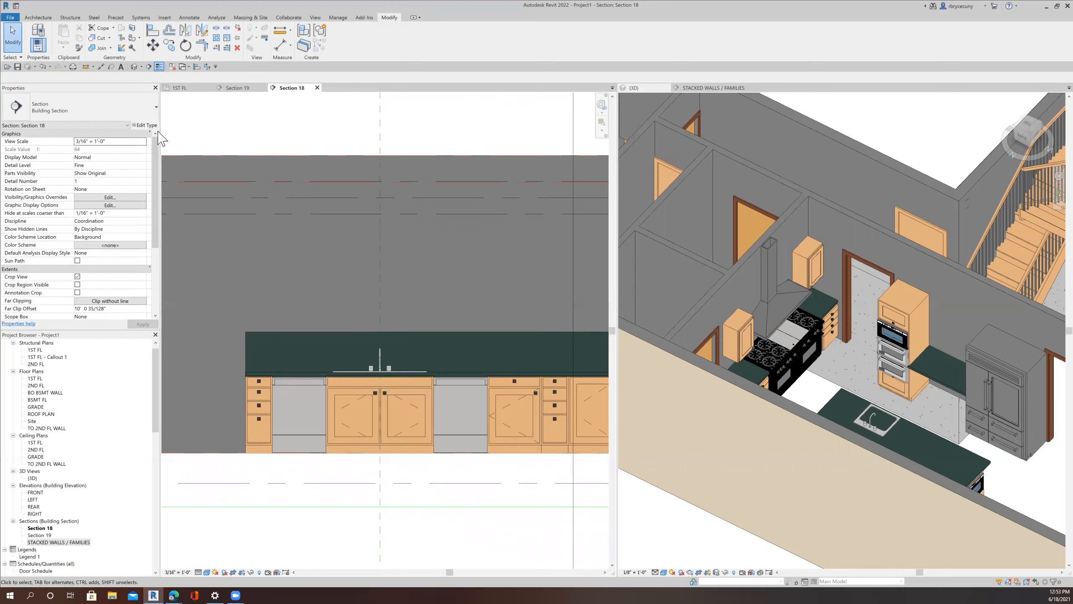
Step: In the 1ST FL plan, place a 48" x 60" Window-Casement-Double in the exterior wall, centered on the double kitchen sink
left_click(180, 88)
scroll(422, 285, "up", 5)
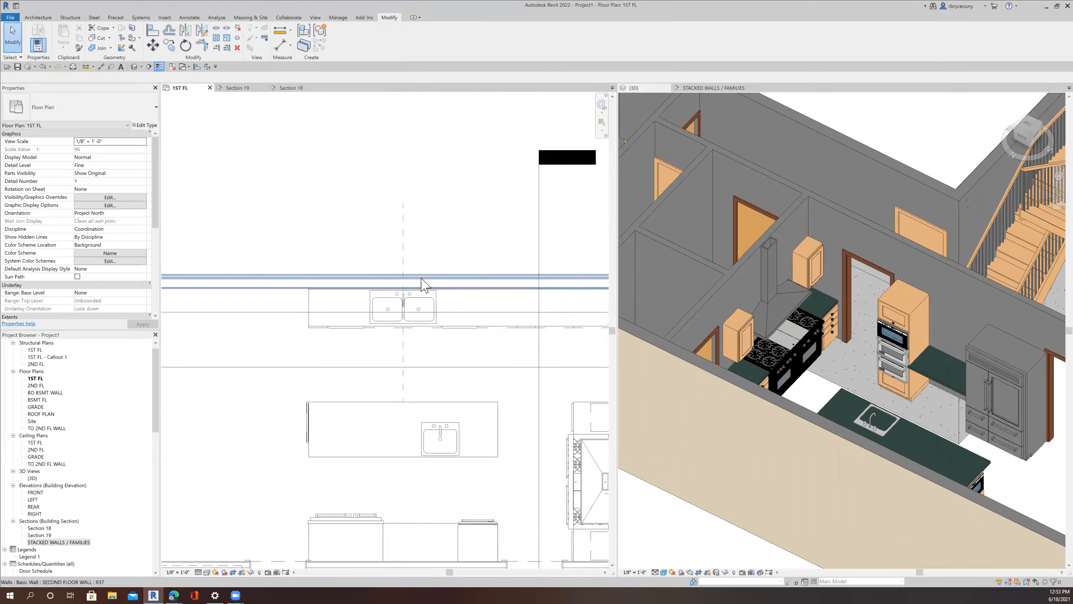
left_click(43, 17)
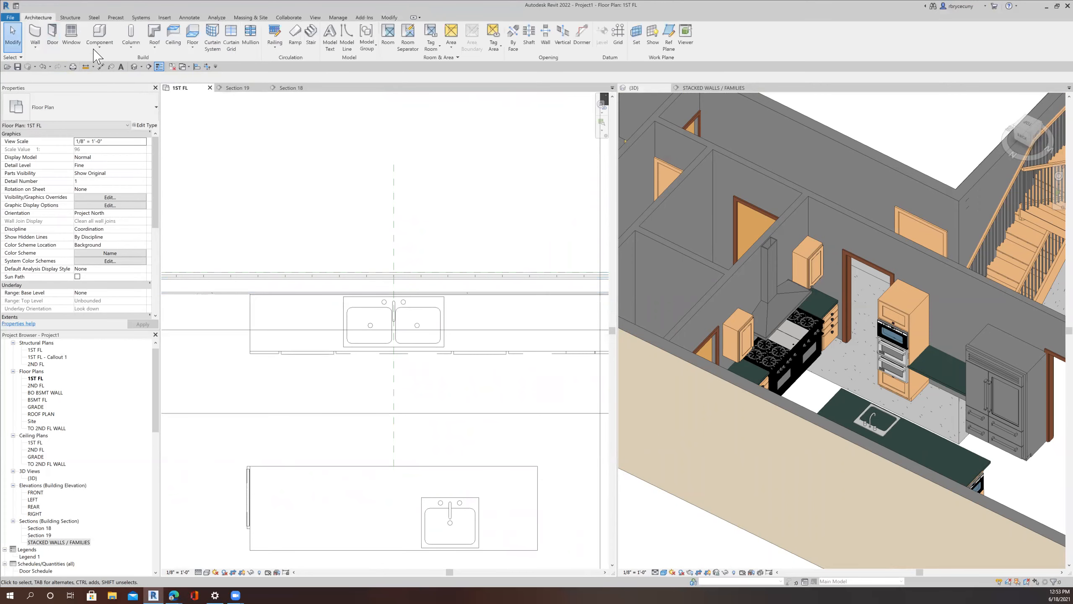
left_click(78, 37)
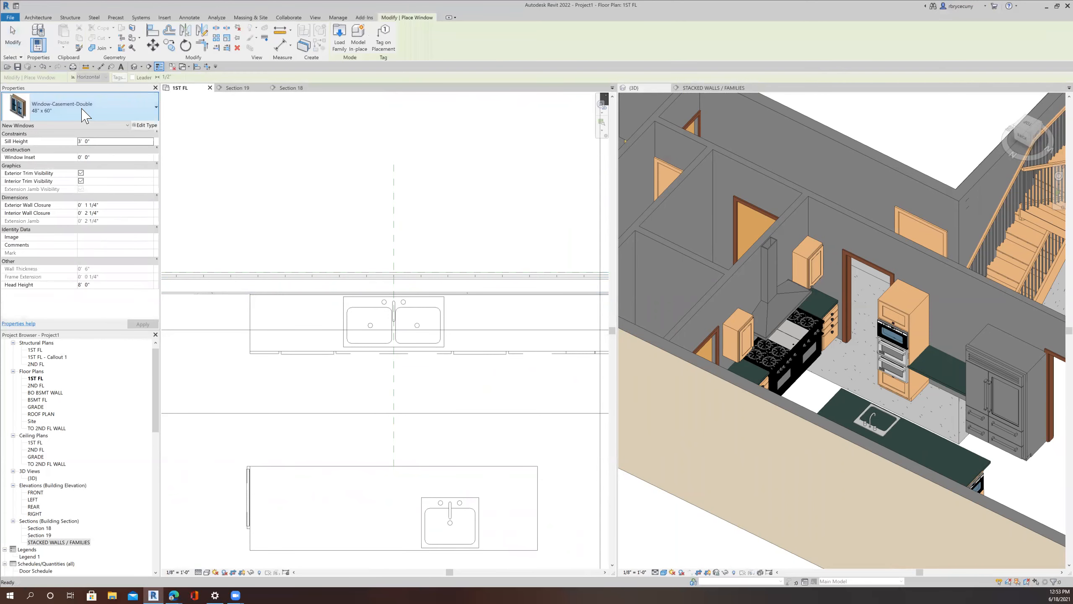
left_click(84, 113)
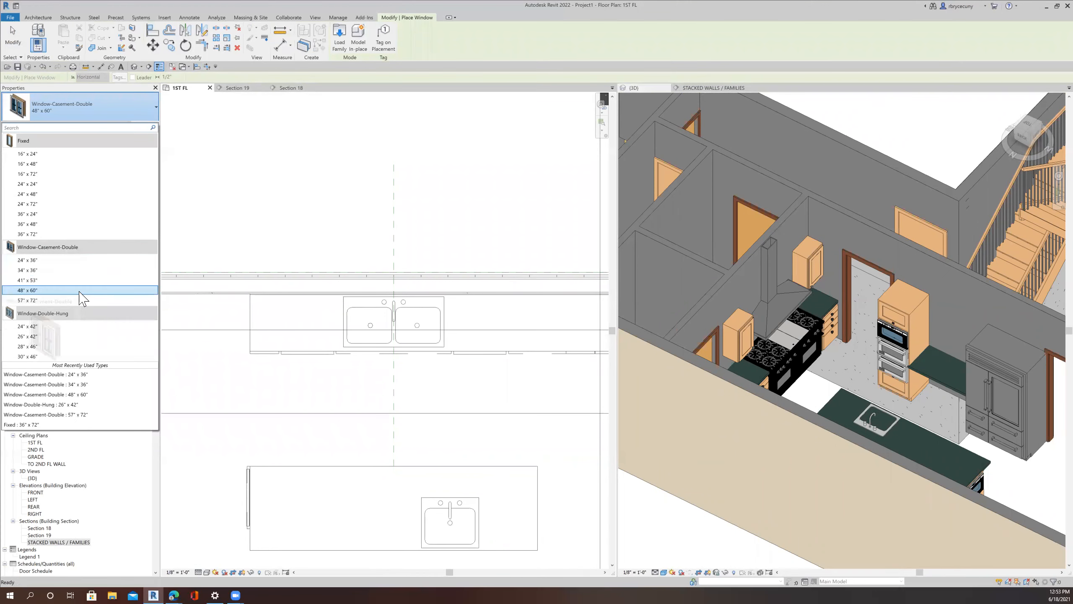
mouse_move(31, 294)
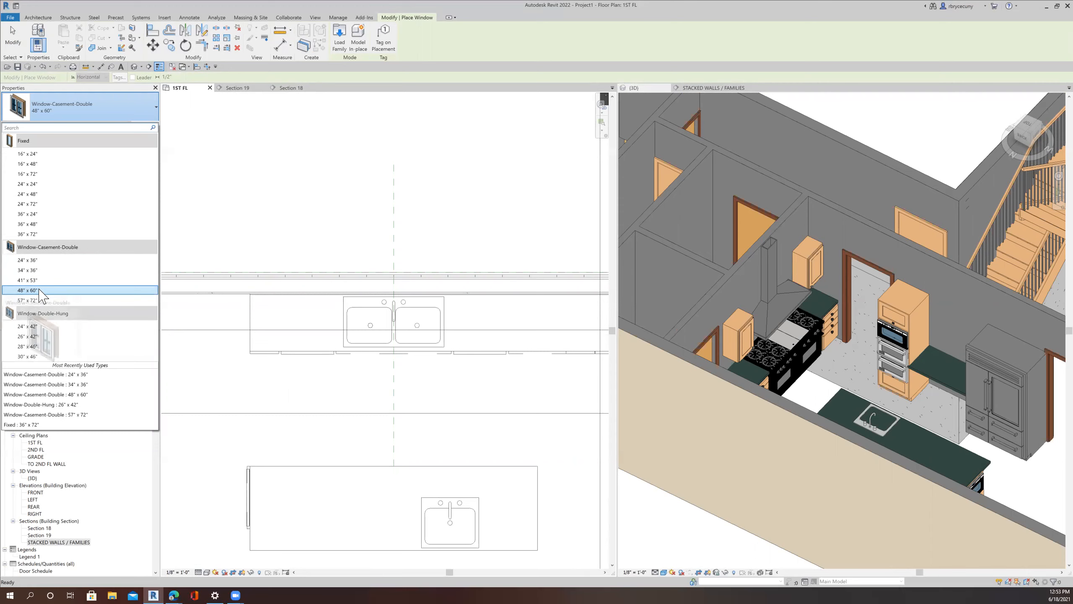
left_click(40, 291)
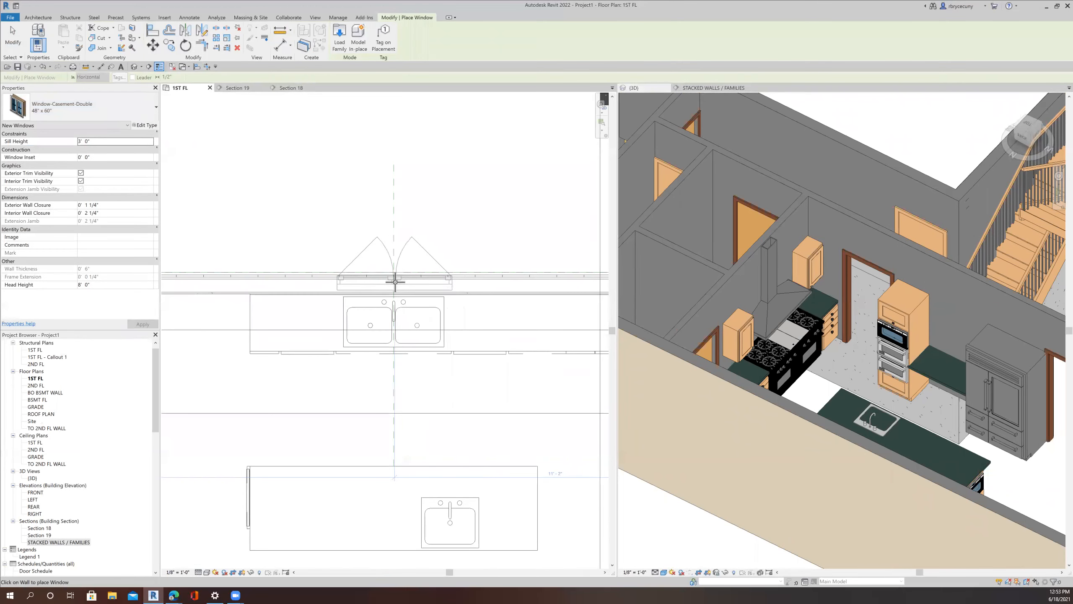
scroll(395, 281, "up", 6)
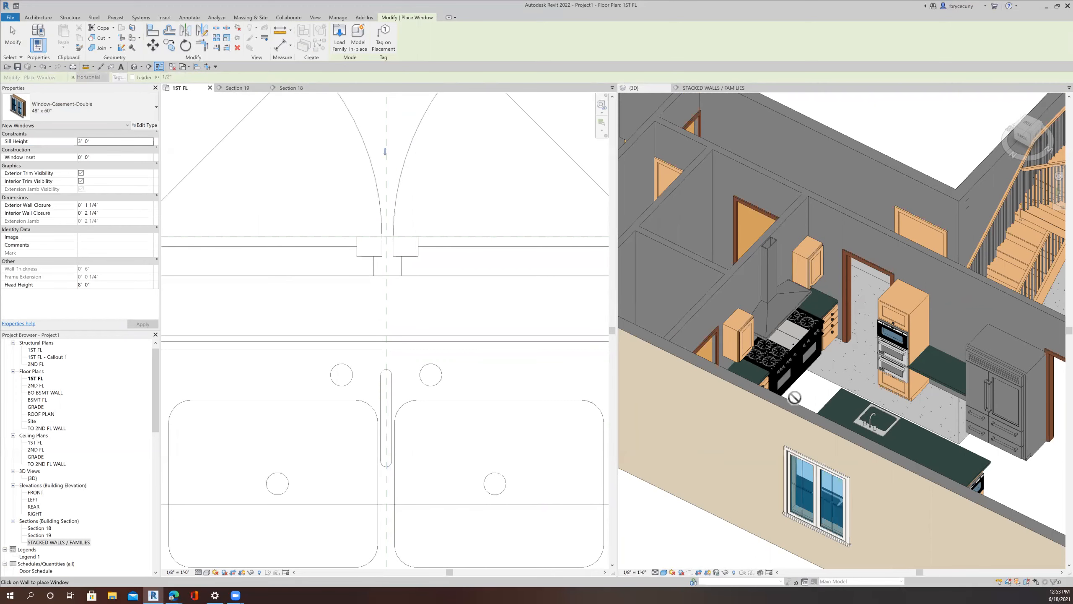
scroll(797, 399, "down", 3)
scroll(388, 305, "down", 3)
scroll(372, 274, "down", 3)
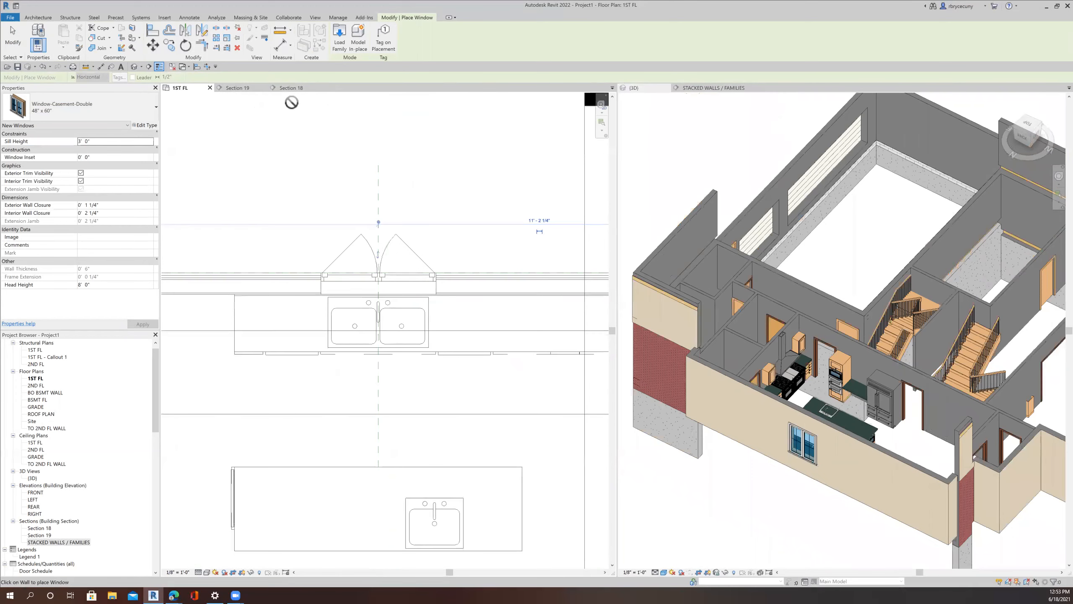
Step: Open Section 18, end window placement and examine the new window above the sink
left_click(291, 89)
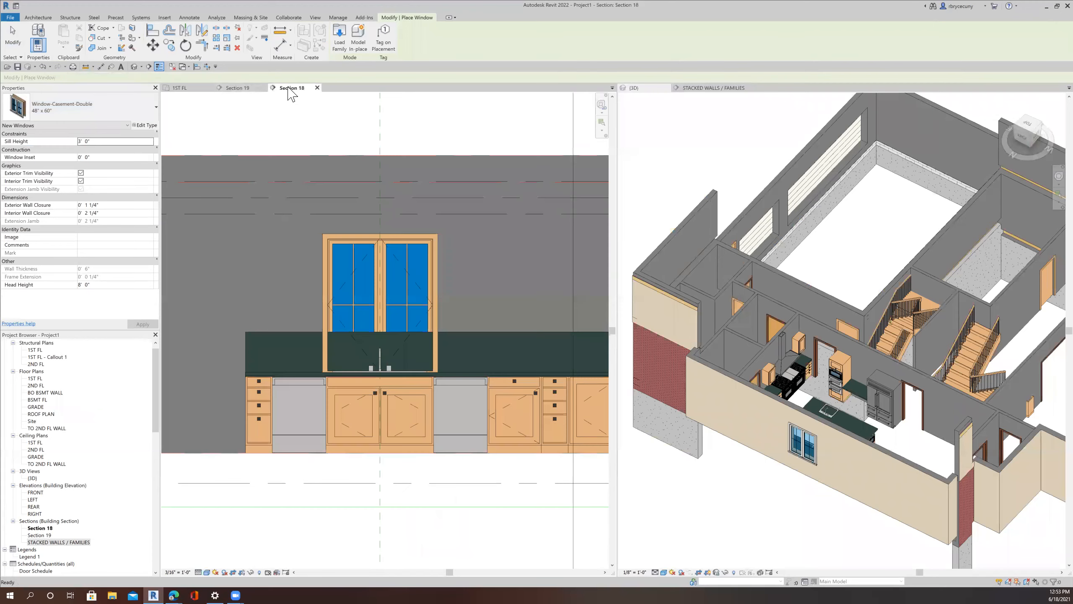
middle_click_drag(380, 261, 370, 245)
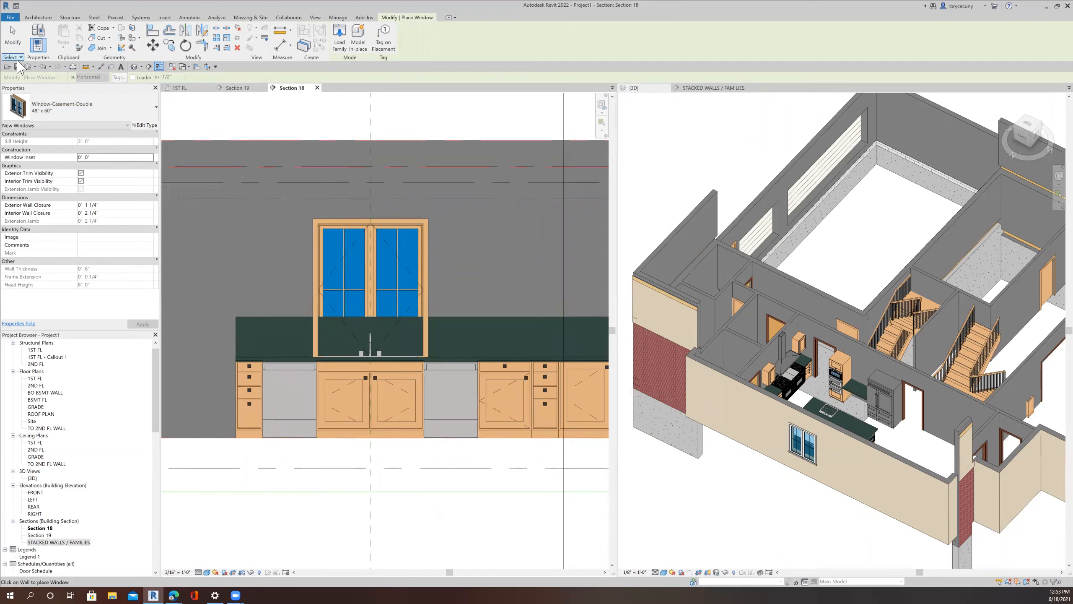
left_click(13, 35)
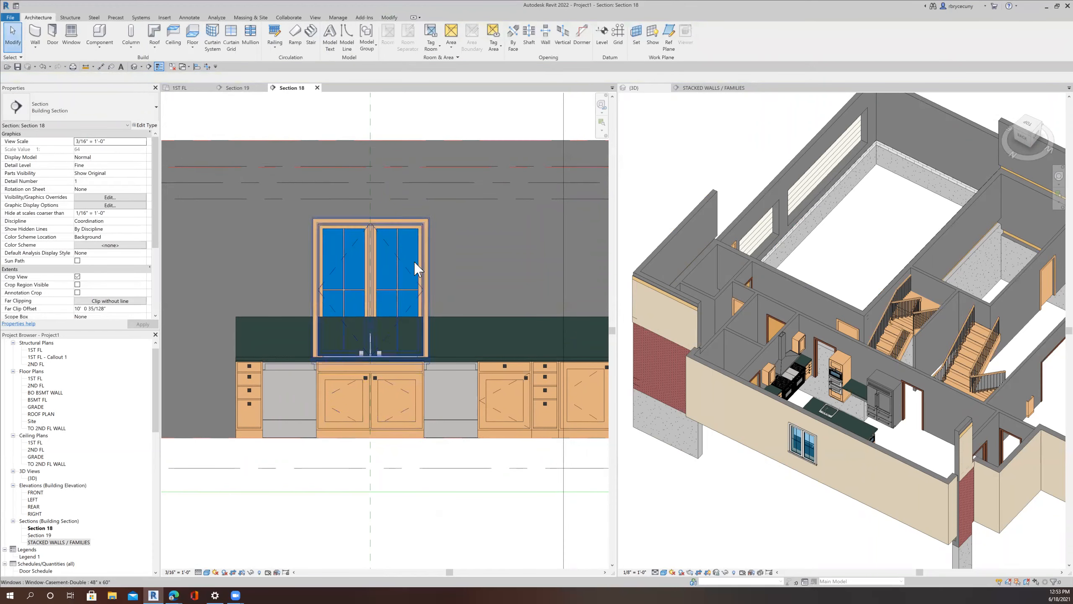
scroll(389, 243, "down", 3)
scroll(359, 225, "up", 2)
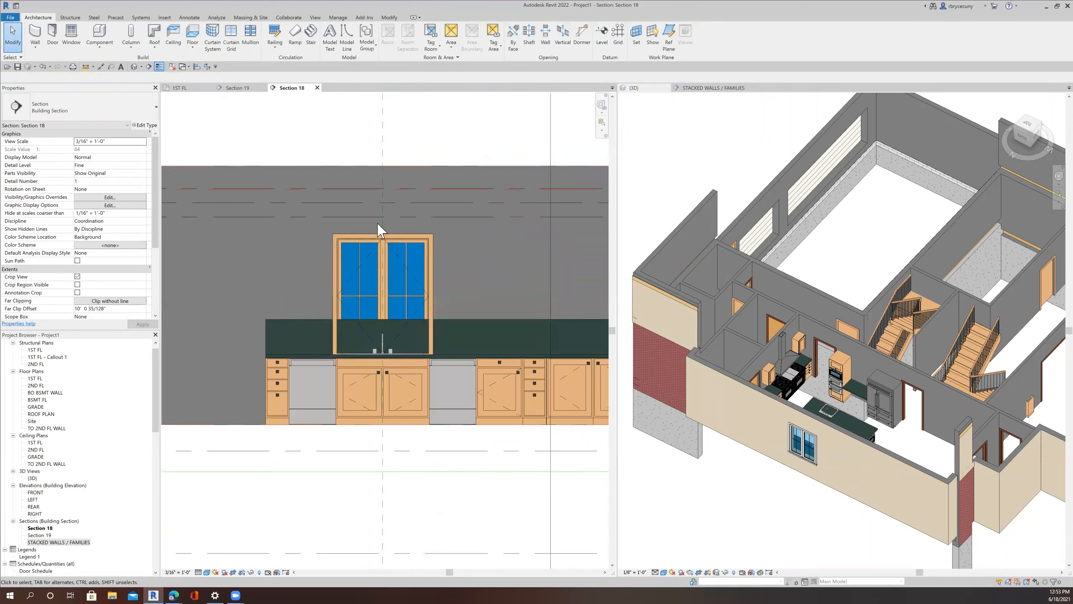
left_click(356, 239)
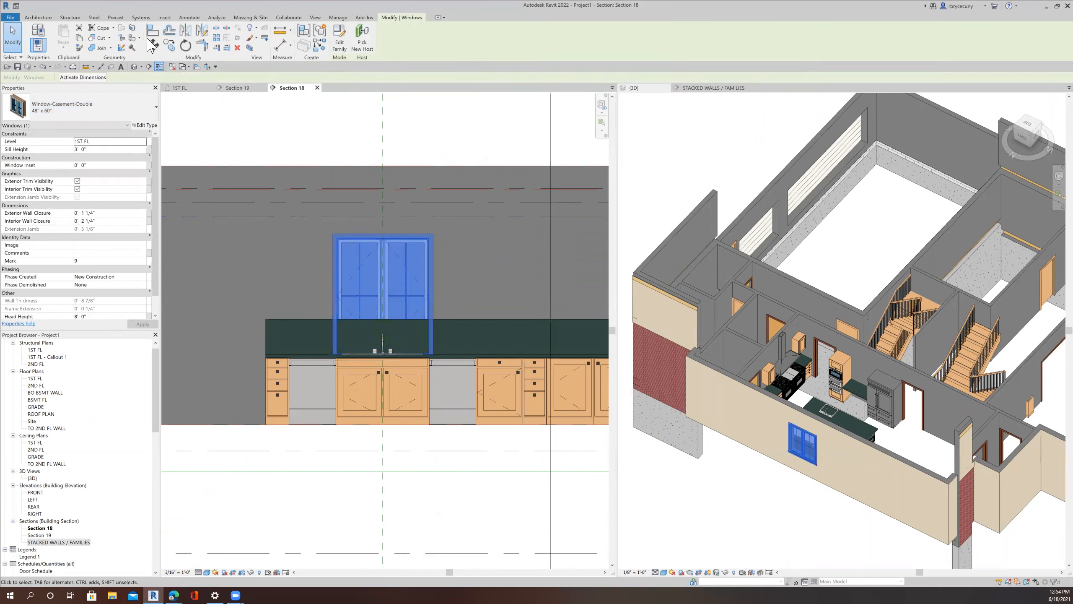
key("Escape")
key("a")
key("l")
left_click(336, 232)
scroll(318, 222, "up", 3)
scroll(318, 221, "up", 1)
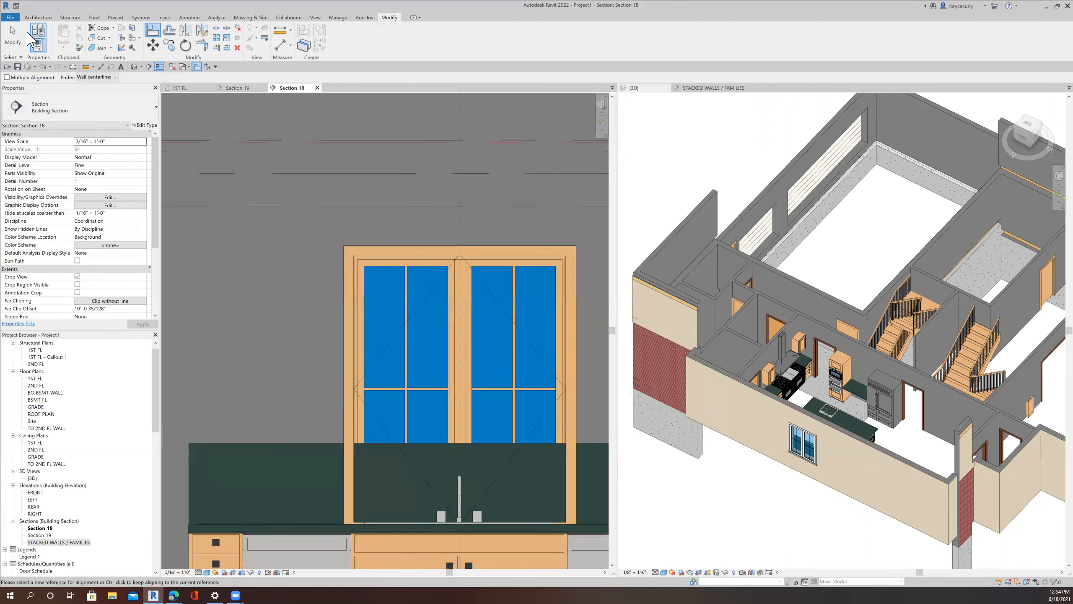
left_click(12, 38)
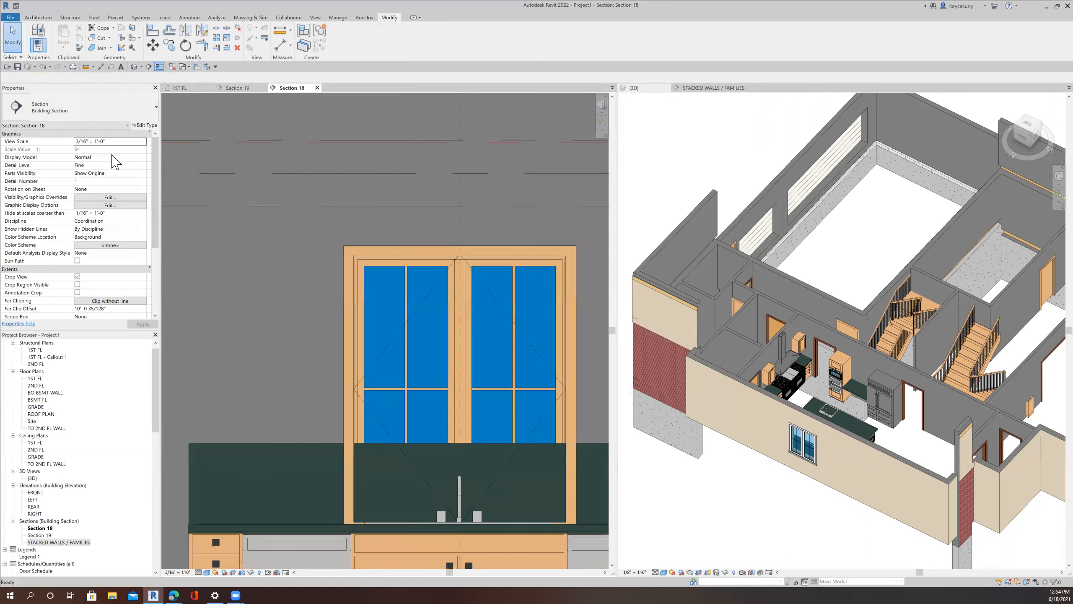
Step: Set the sink window's level to TO 1ST FL WINDOWS and its head height to 0' 0"
left_click(405, 264)
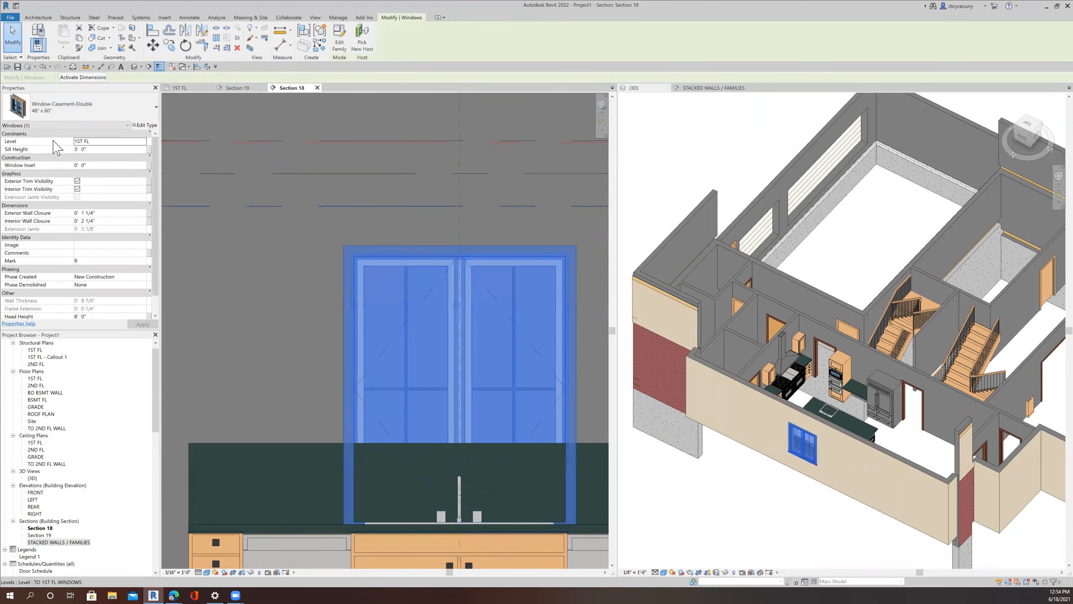
left_click(139, 141)
left_click(144, 142)
scroll(112, 180, "down", 3)
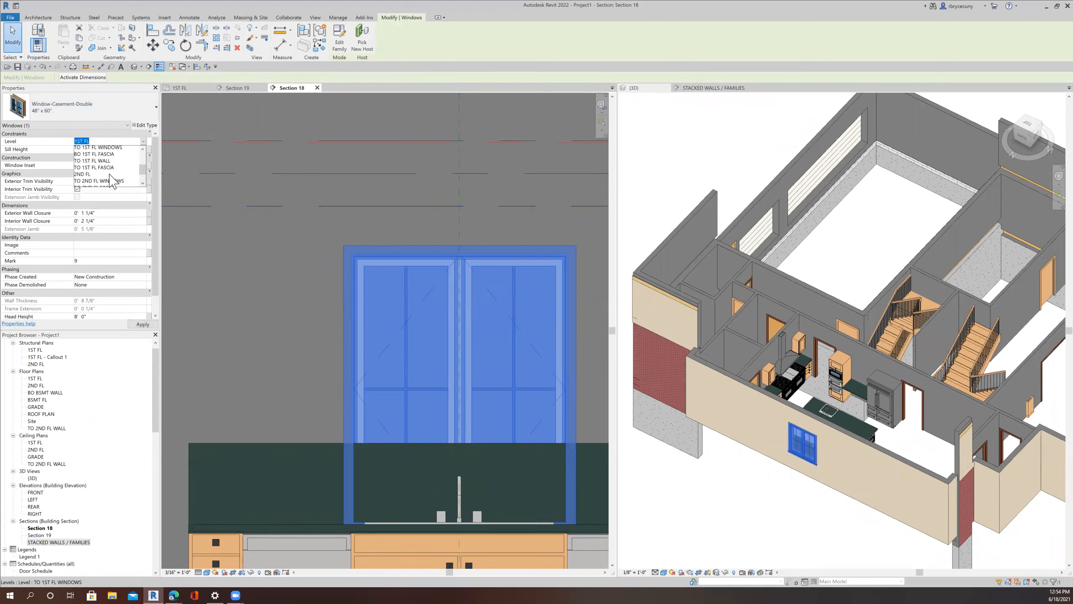
scroll(105, 167, "up", 3)
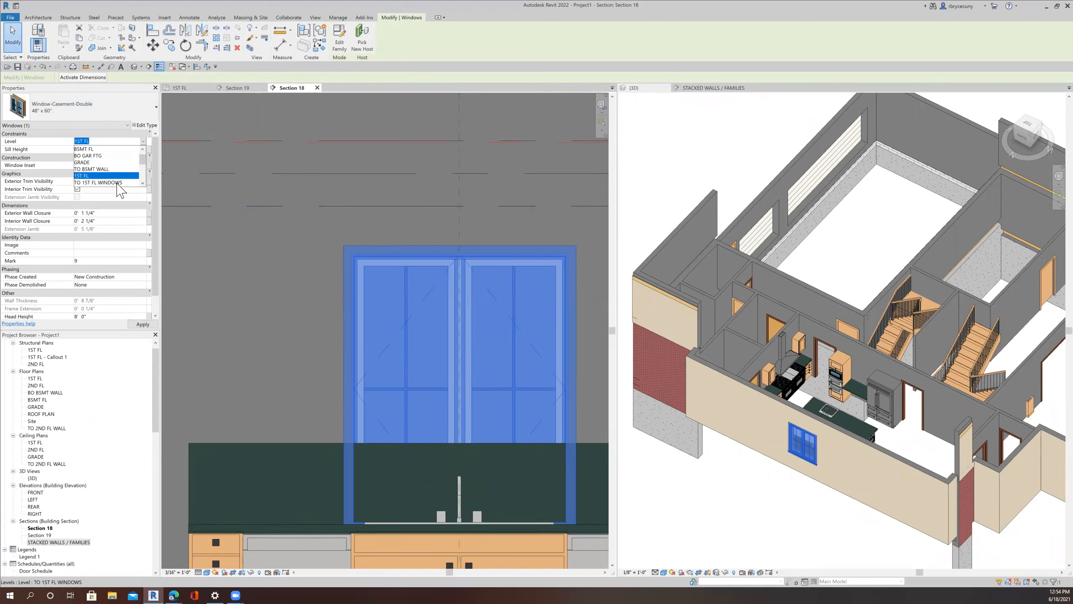
left_click(108, 183)
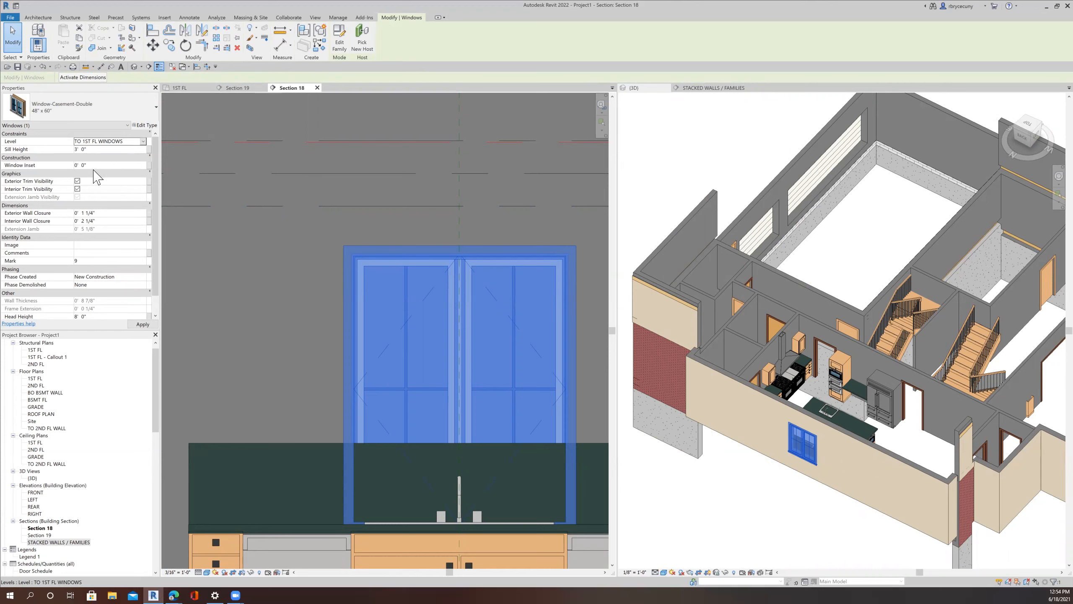
scroll(102, 198, "down", 1)
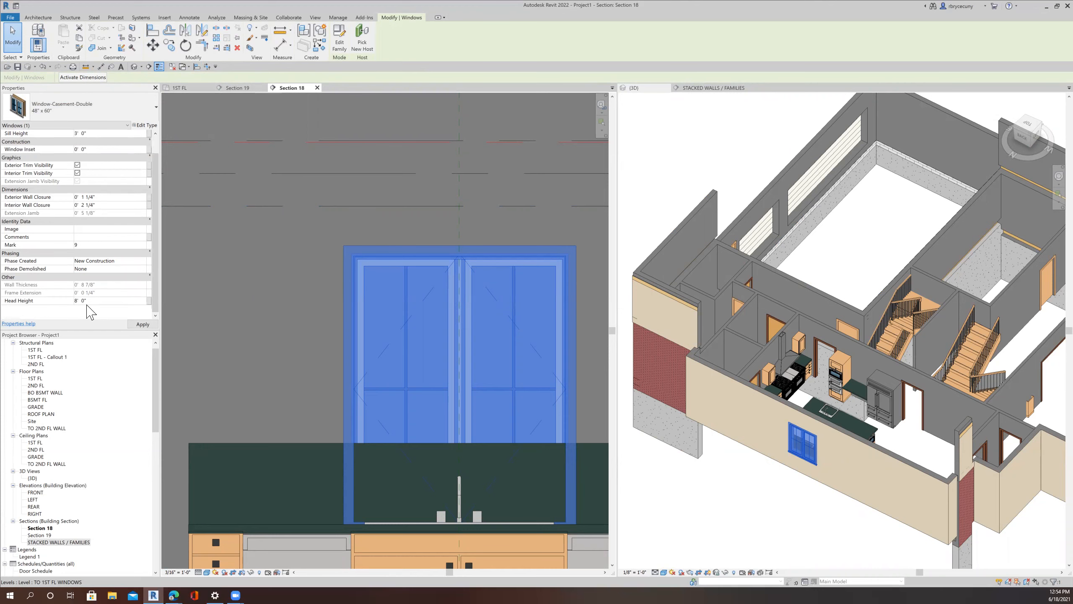
left_click_drag(89, 300, 65, 301)
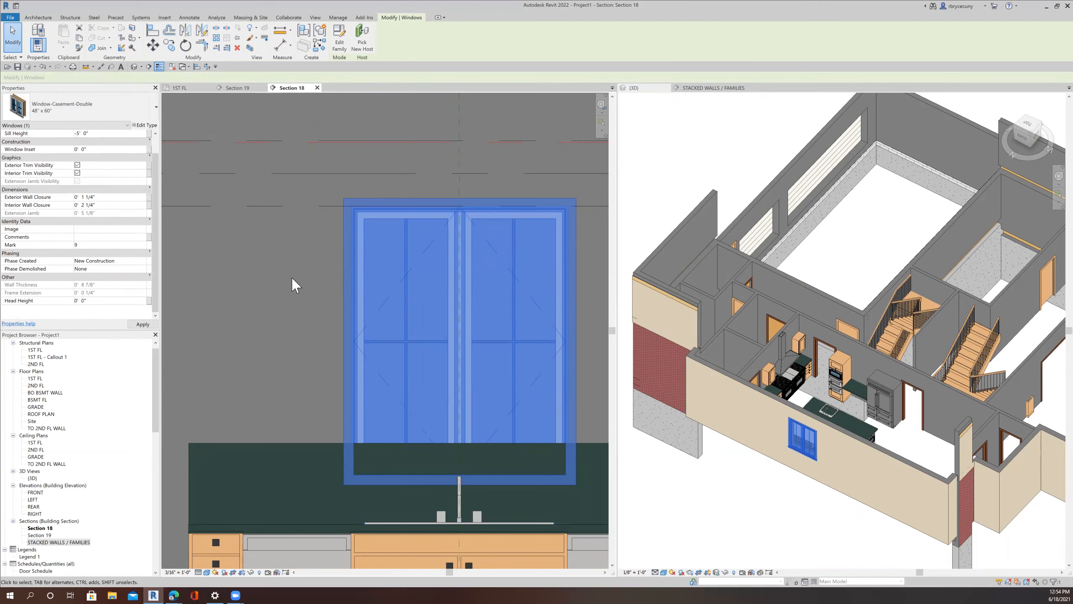
Step: Lower the top edge of the sink wall's backsplash to the underside of the window trim
scroll(292, 279, "down", 2)
middle_click_drag(294, 279, 293, 273)
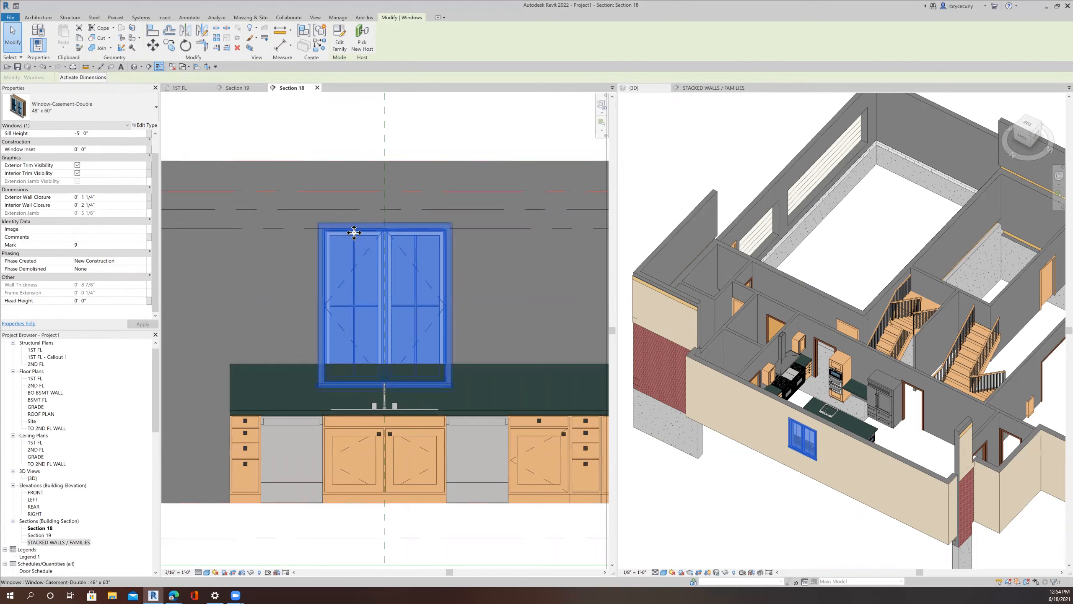
scroll(359, 235, "up", 2)
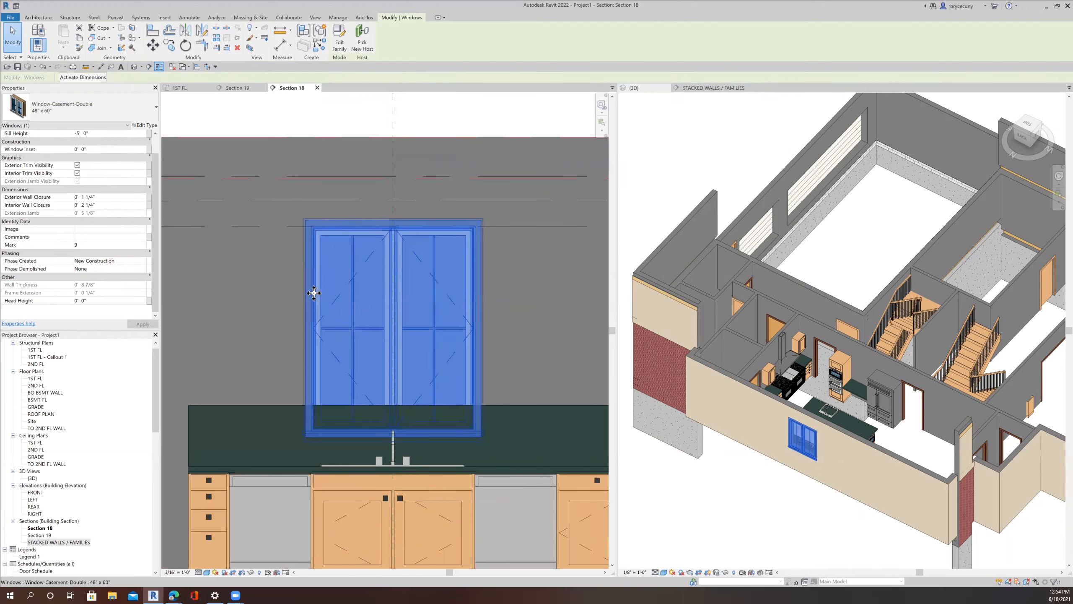
middle_click_drag(418, 323, 390, 268)
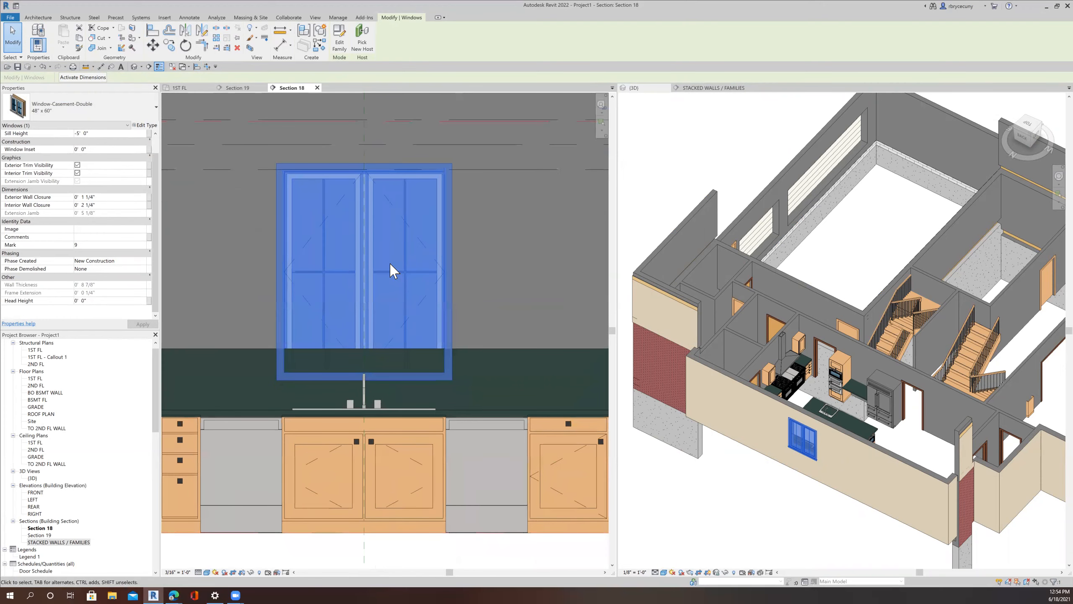
scroll(390, 263, "down", 2)
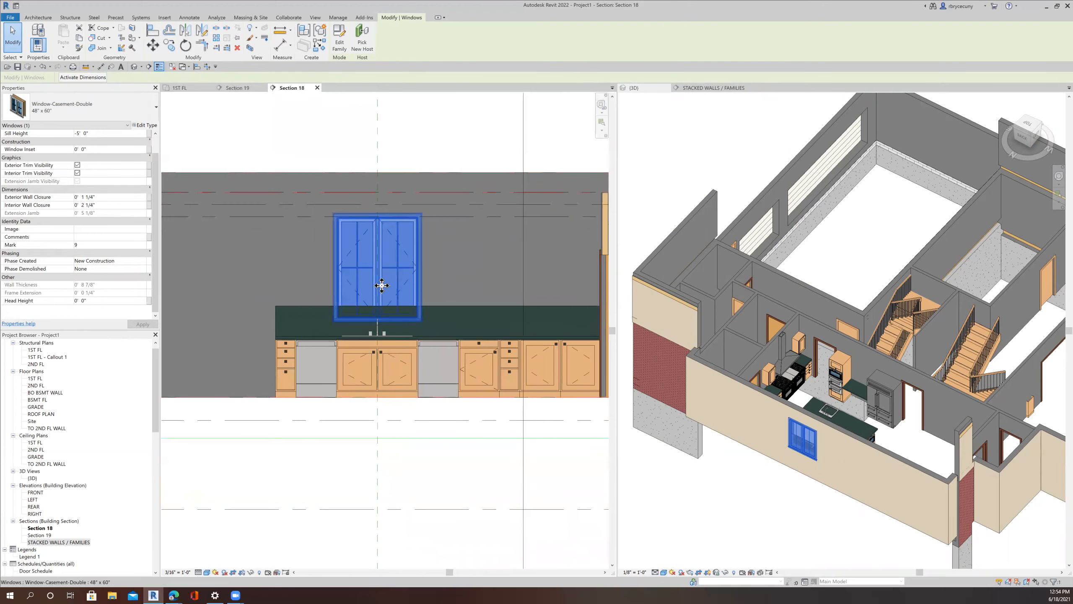
left_click(289, 315)
scroll(374, 275, "up", 5)
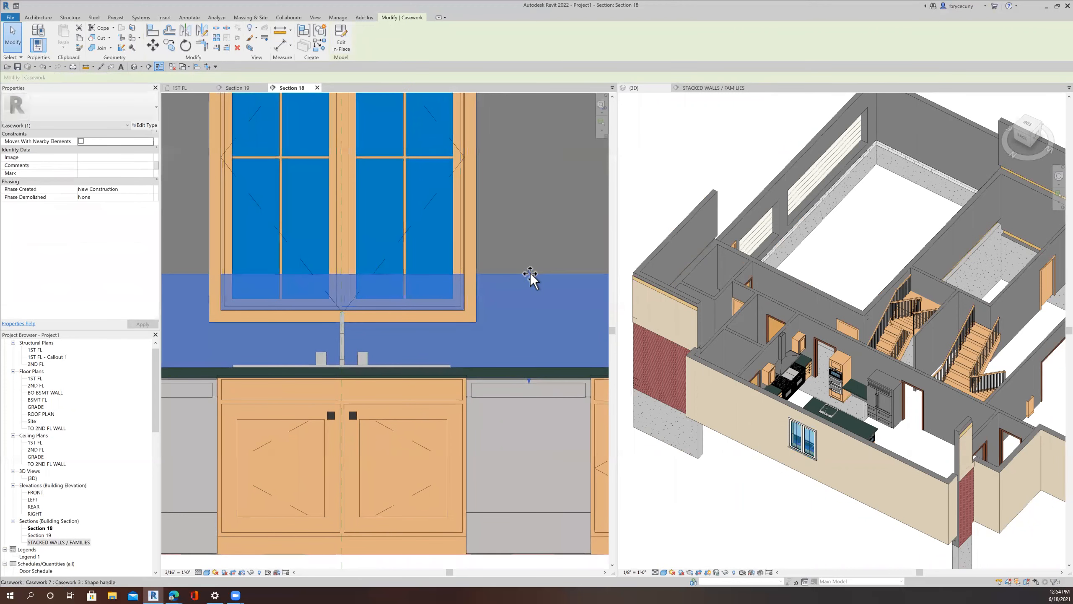
left_click_drag(520, 308, 521, 326)
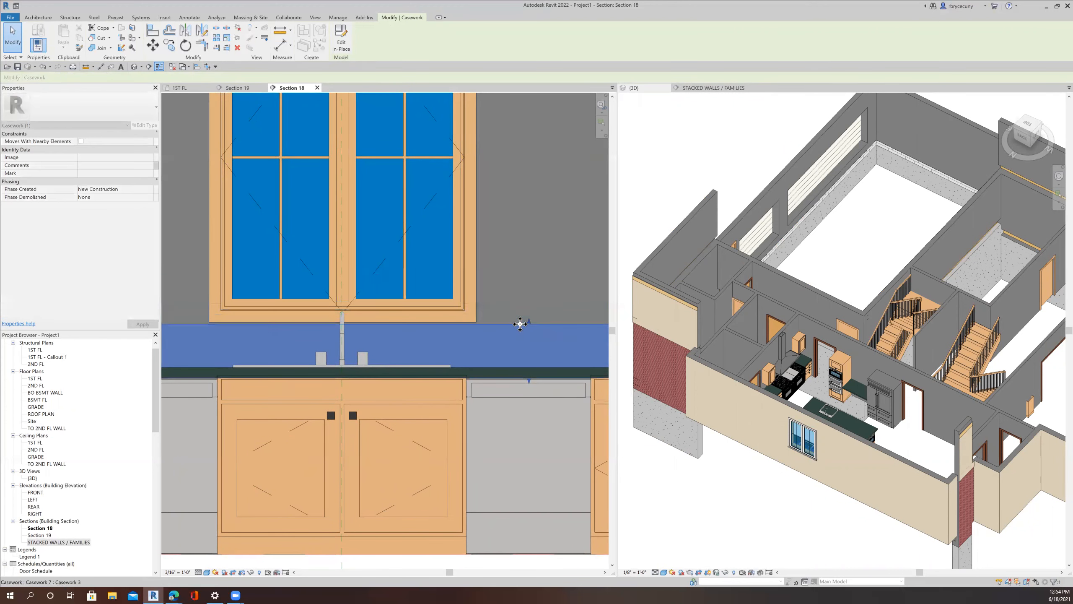
scroll(520, 323, "up", 3)
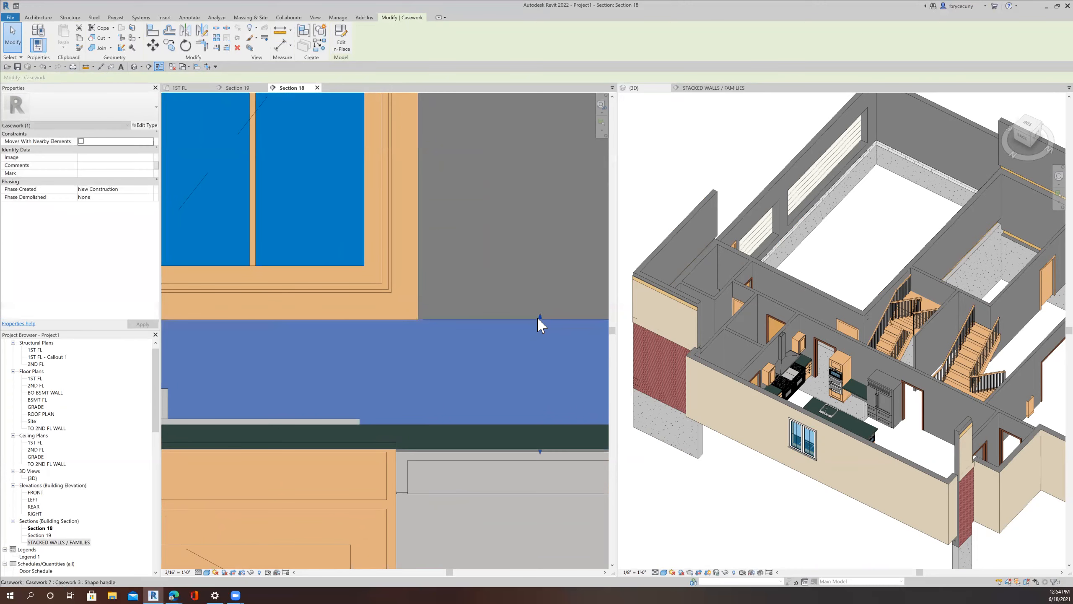
Step: Examine the window, backsplash and sink cabinets in Section 18 and from inside the kitchen in the 3D view
scroll(519, 314, "down", 3)
scroll(518, 313, "down", 3)
scroll(414, 312, "up", 5)
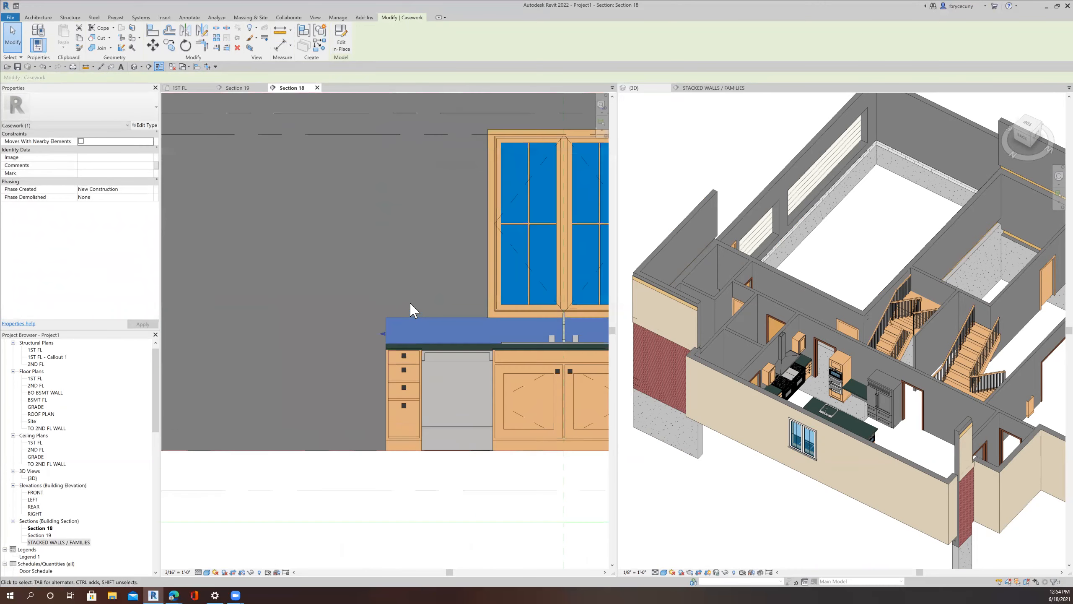
scroll(422, 315, "down", 6)
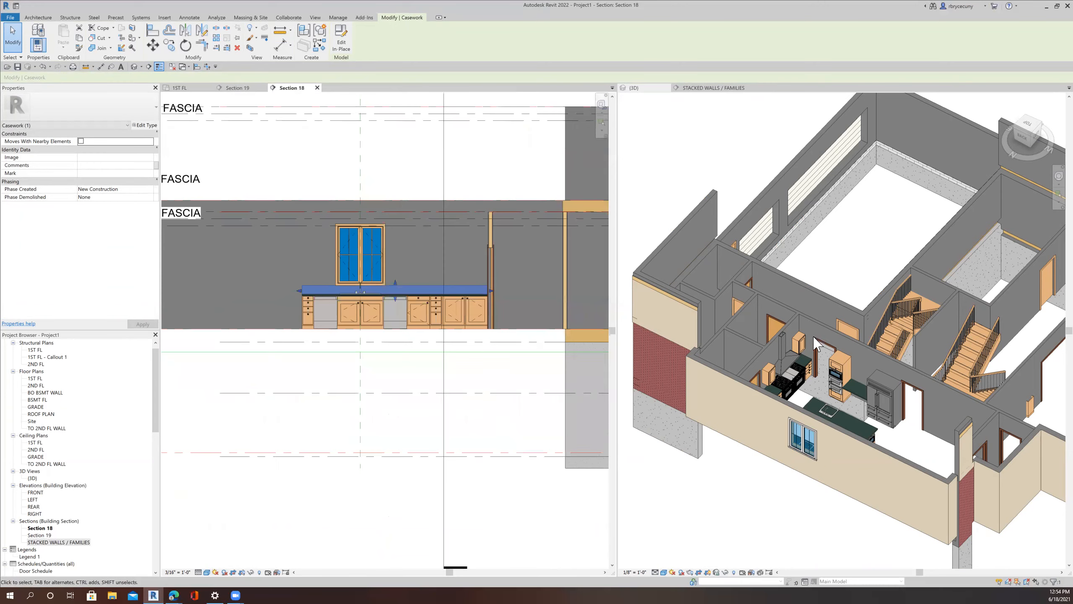
left_click(815, 349)
scroll(815, 349, "down", 2)
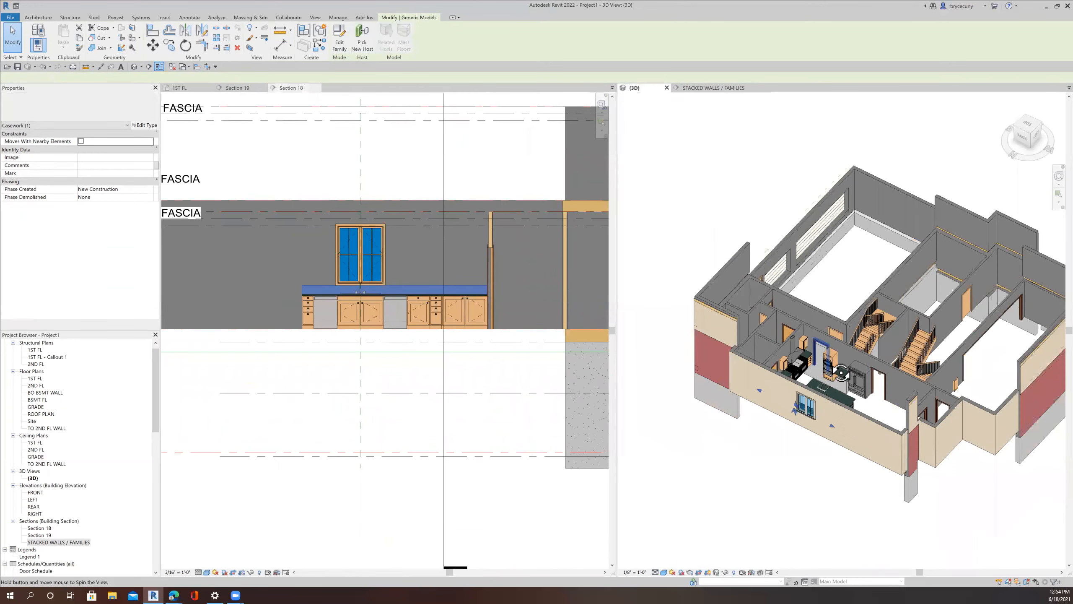
middle_click_drag(704, 367, 788, 290, "shift")
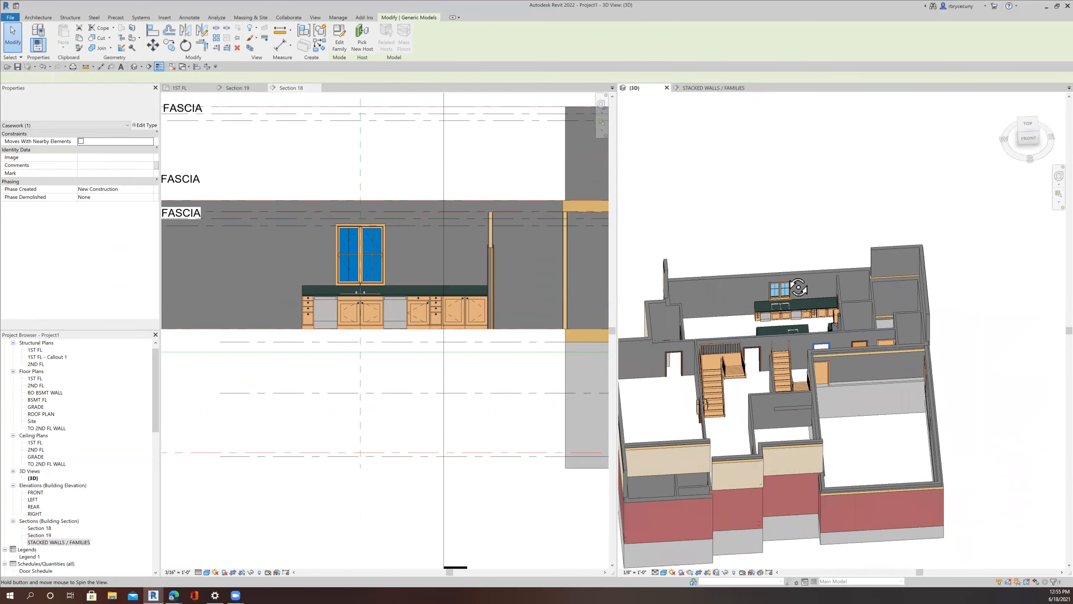
scroll(790, 291, "up", 5)
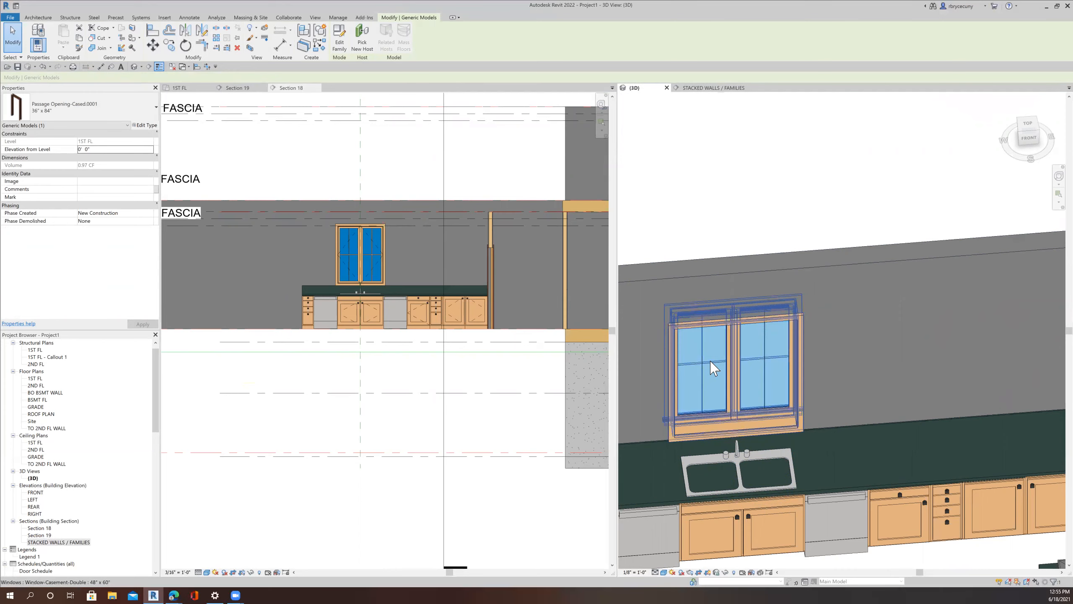
scroll(736, 410, "down", 3)
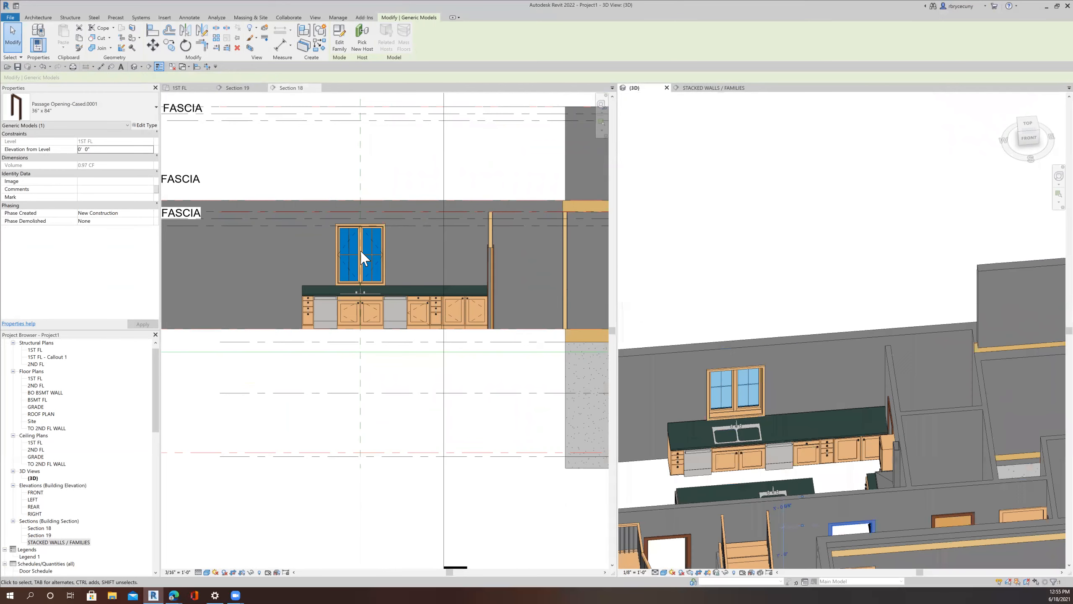
scroll(359, 254, "up", 3)
scroll(359, 279, "down", 4)
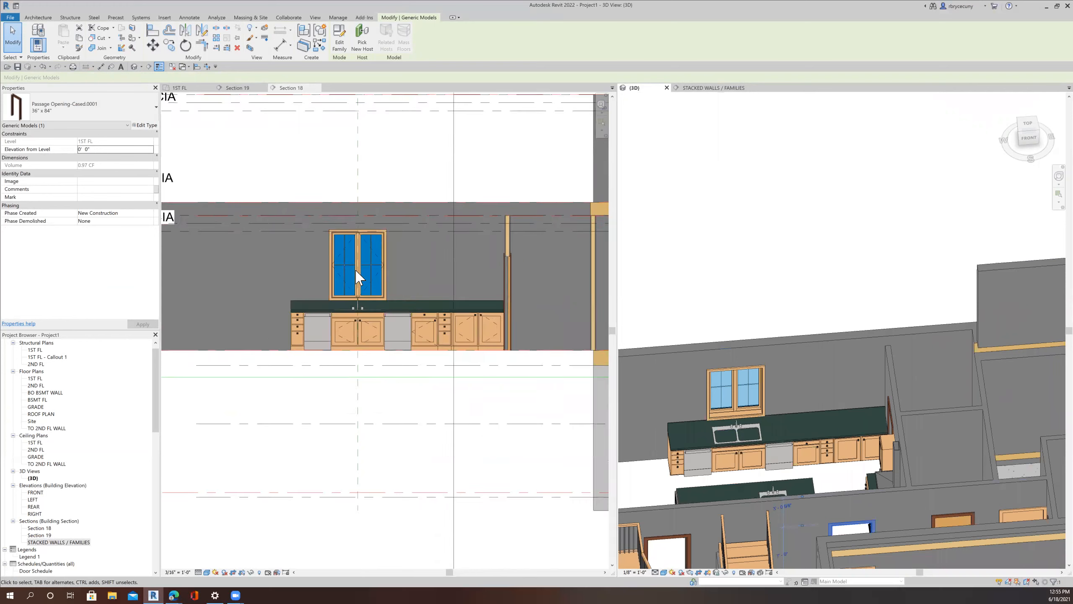
Step: Create a similar 15" single-door upper cabinet from the STACKED WALLS / FAMILIES section and place it left of the sink window in Section 18
left_click(689, 91)
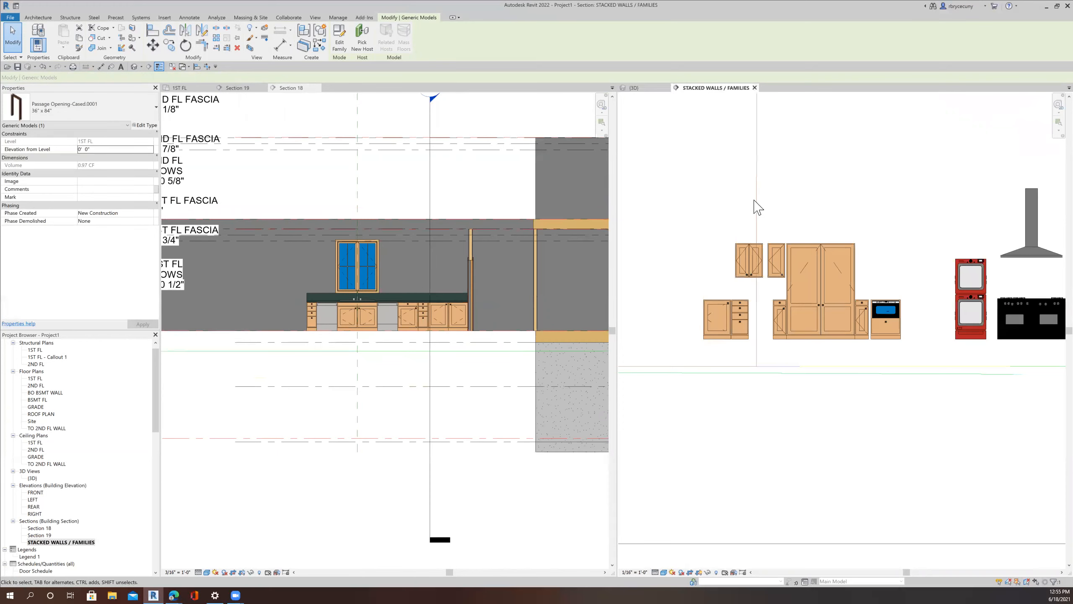
scroll(678, 305, "up", 3)
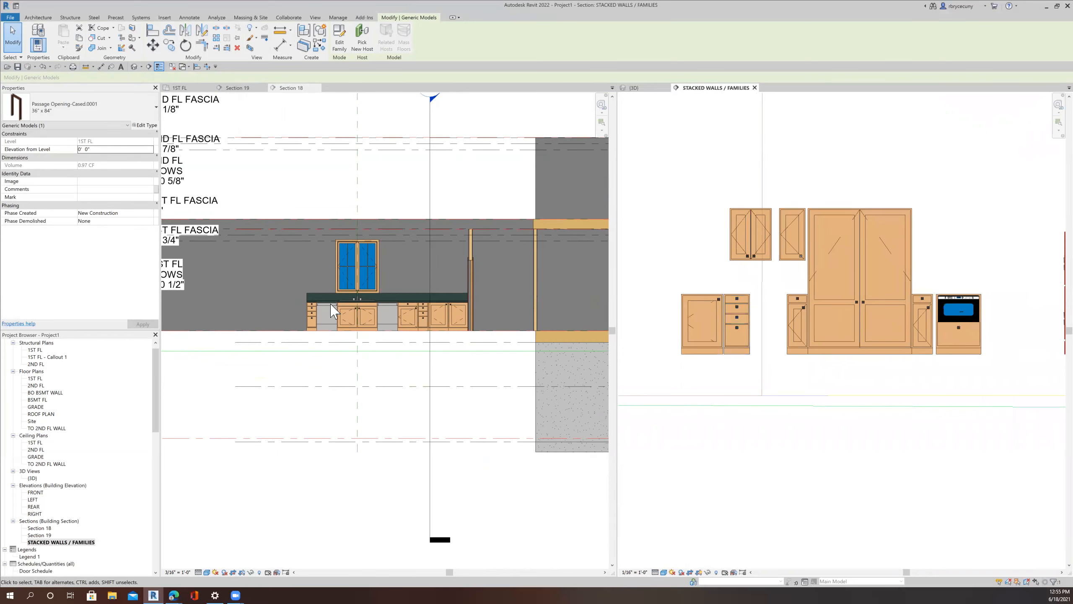
left_click(791, 251)
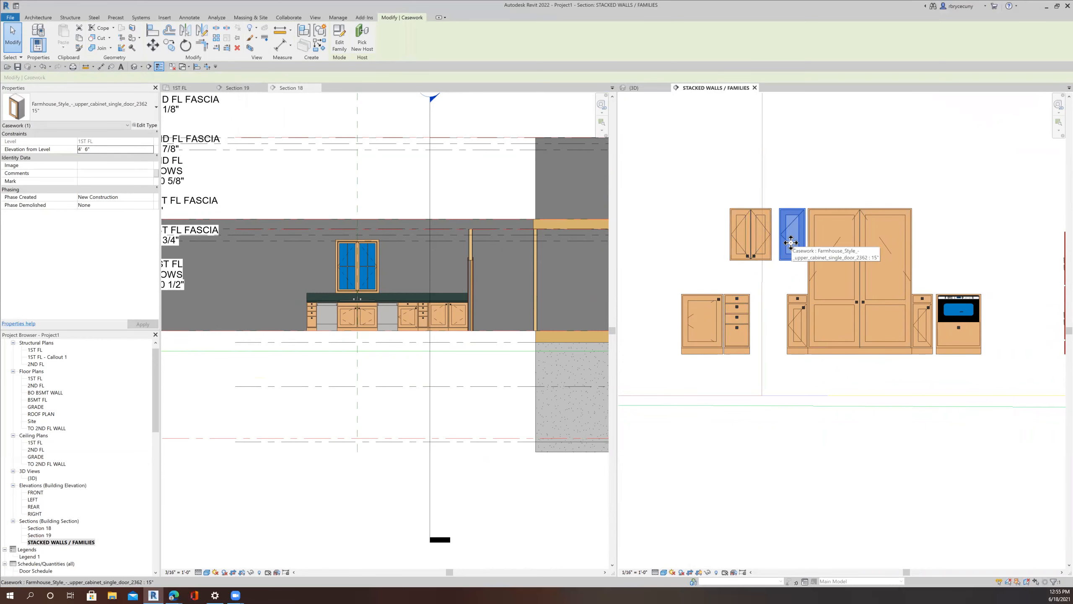
right_click(791, 243)
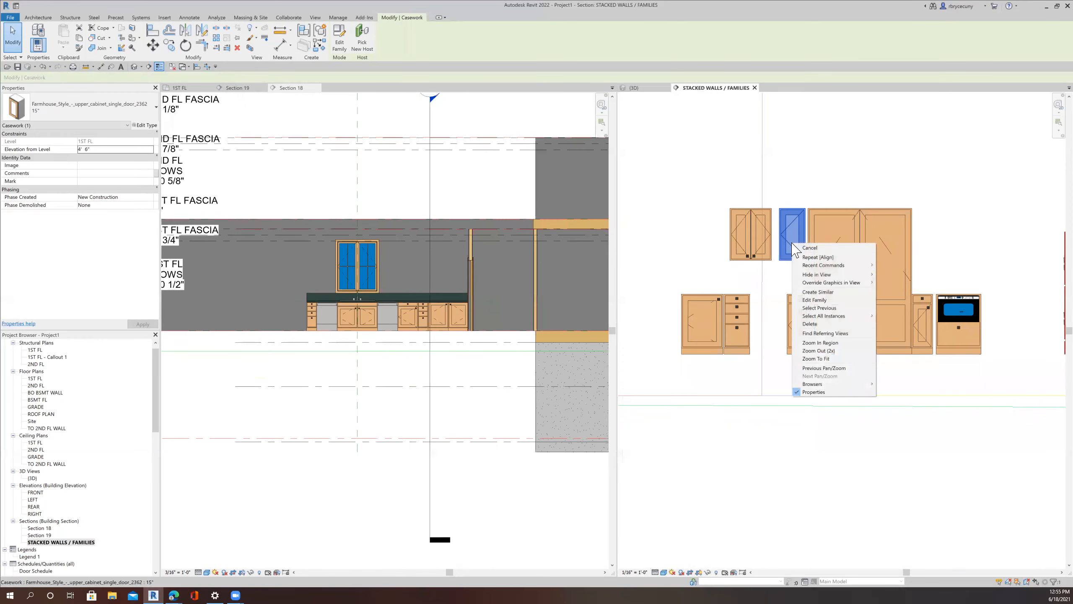
left_click(816, 291)
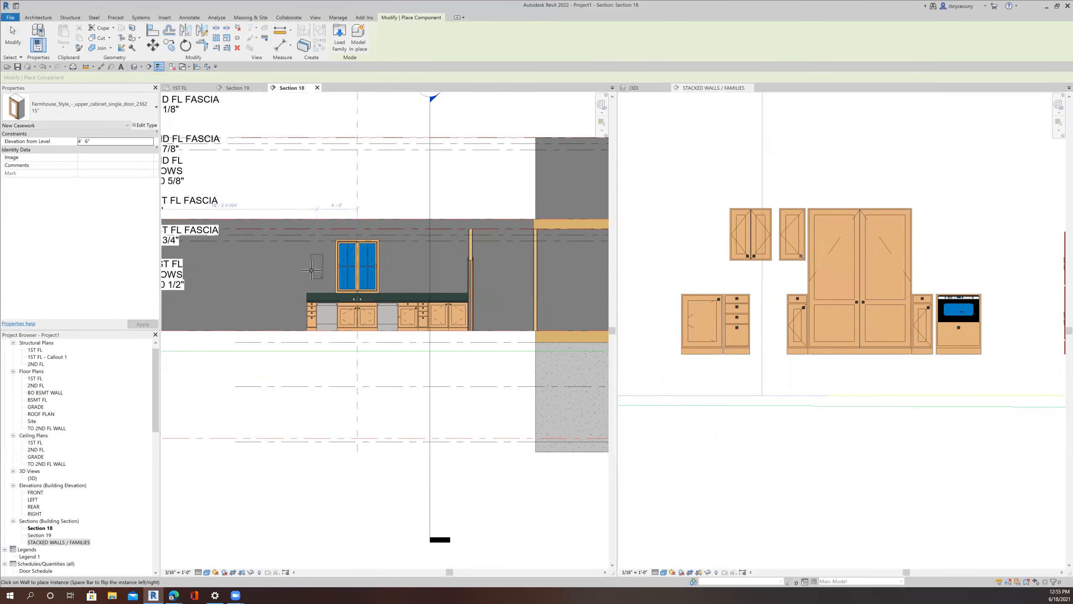
scroll(312, 271, "up", 5)
left_click(313, 271)
key("Escape")
key("Escape")
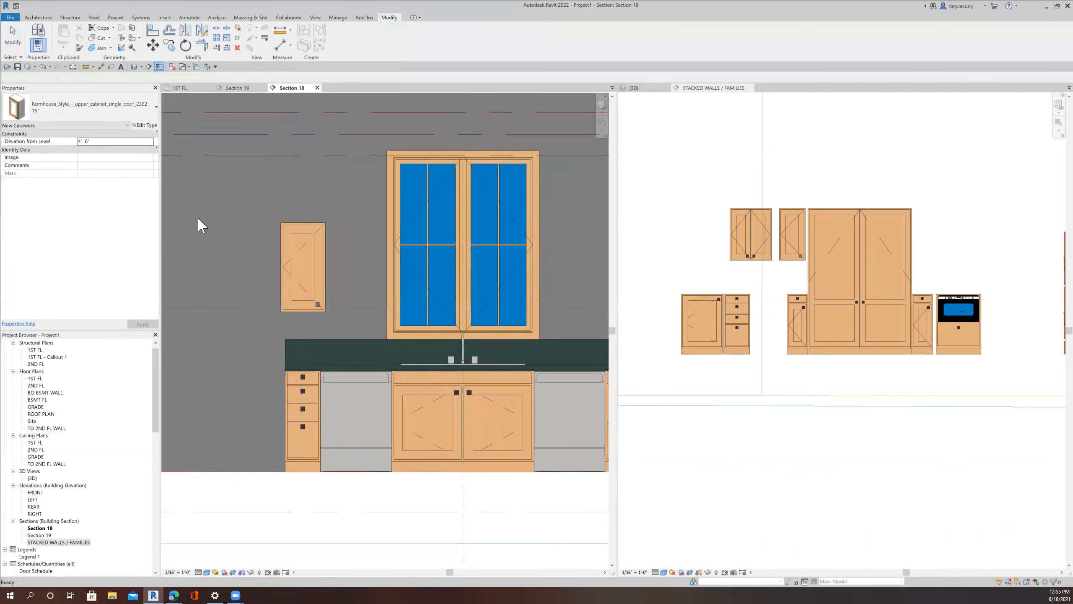
Step: Change the upper cabinet beside the sink window to the 12" type and align its centre with the four-drawer base cabinet below
left_click(315, 301)
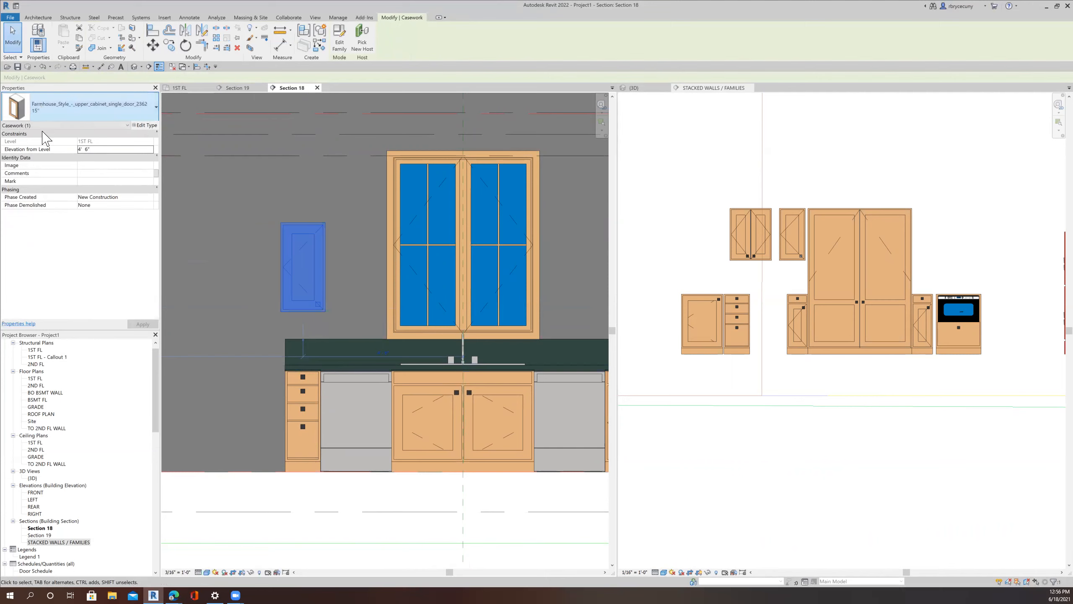
left_click(39, 107)
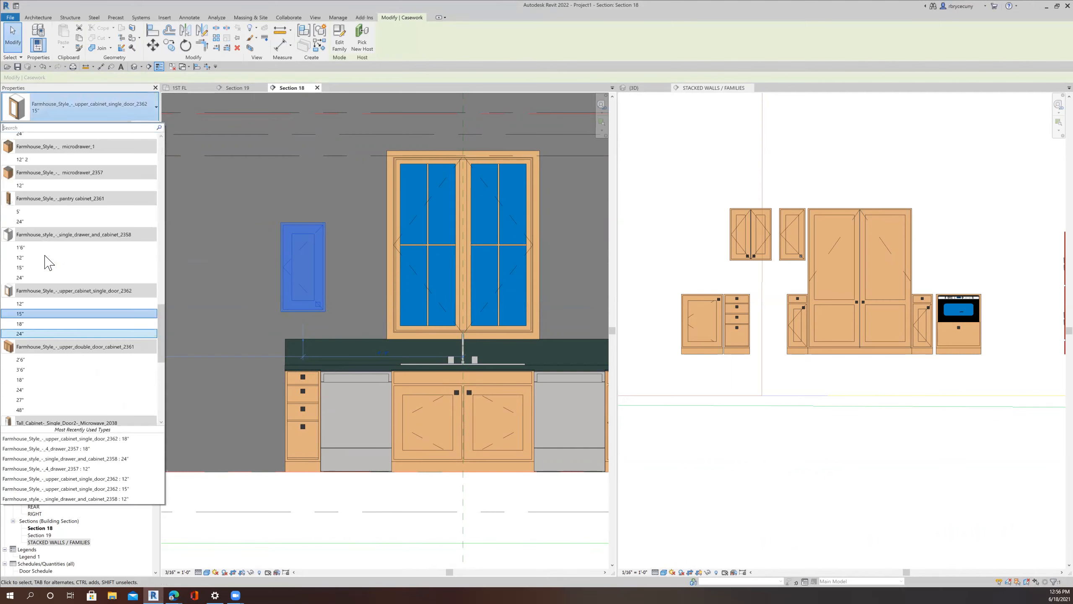
left_click(43, 304)
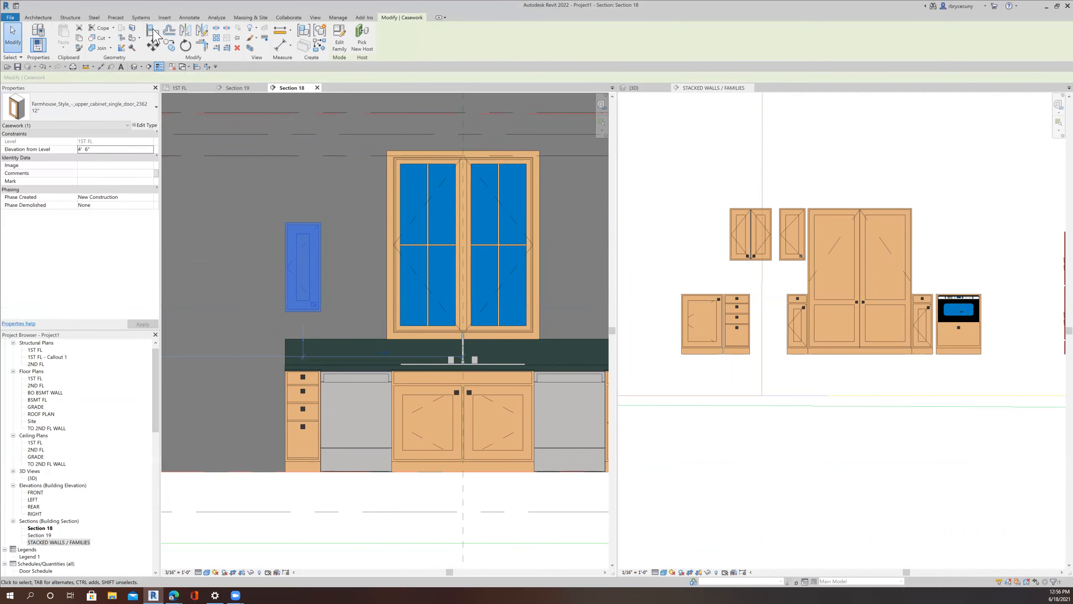
key("Escape")
left_click(306, 442)
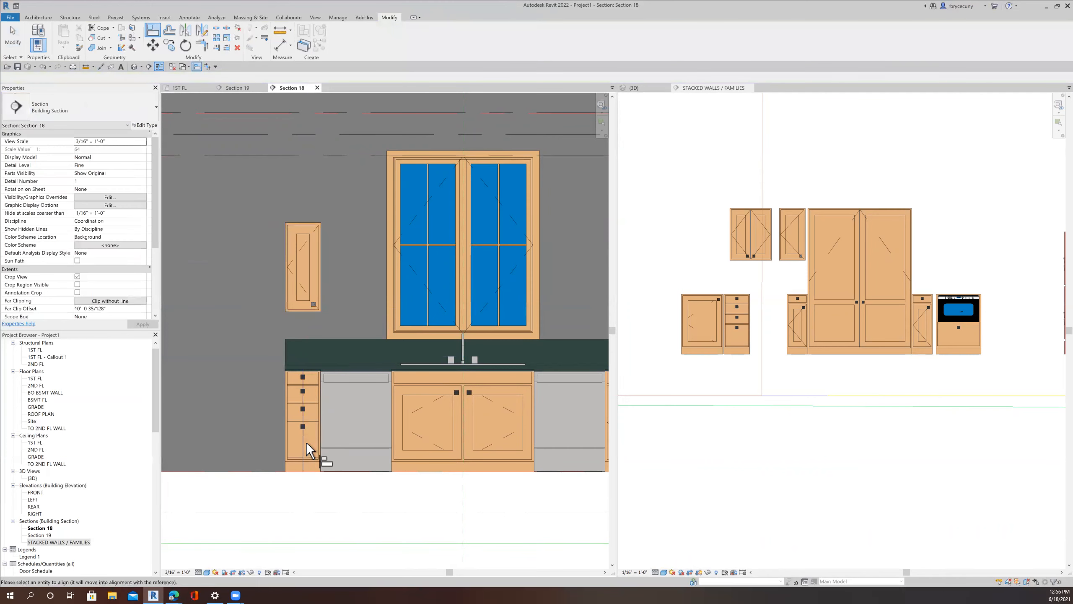
left_click(302, 280)
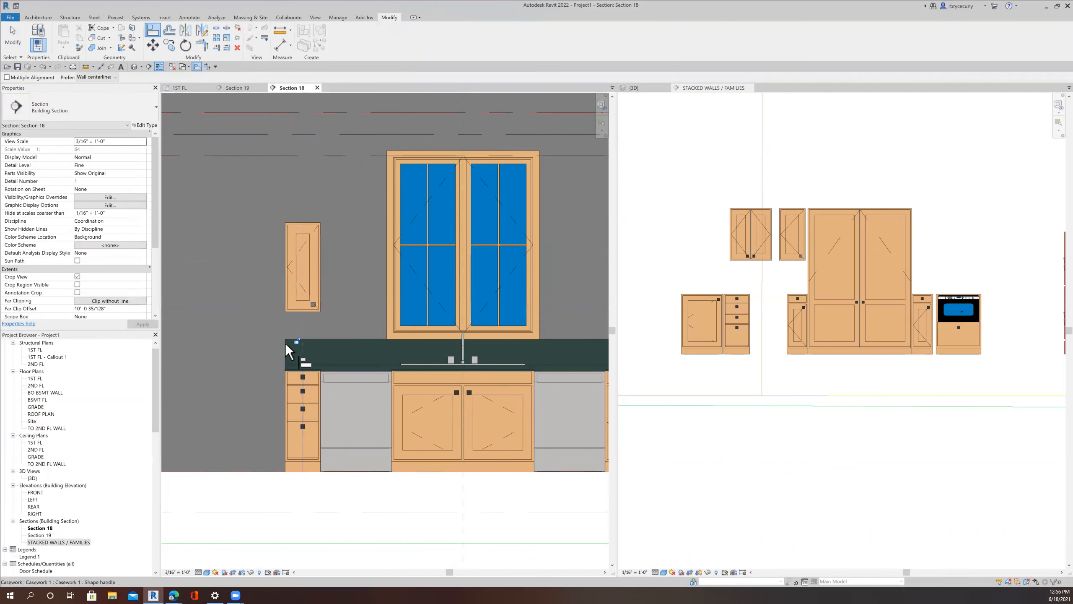
scroll(285, 342, "down", 2)
left_click(13, 37)
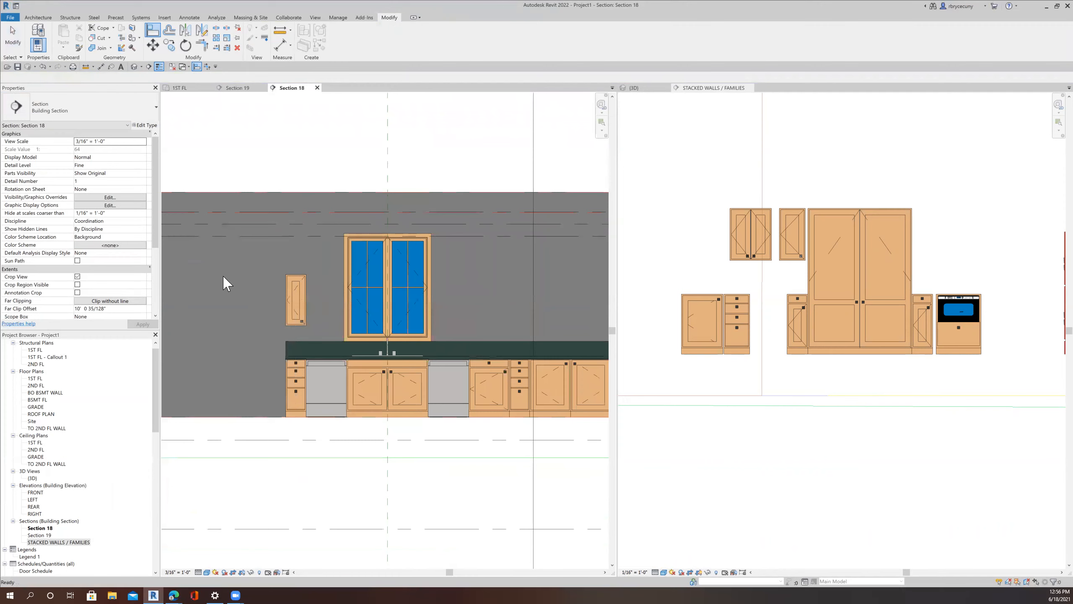
Step: Add an aligned dimension between the countertop and the underside of the 12" upper cabinet
scroll(293, 338, "up", 2)
scroll(294, 332, "up", 2)
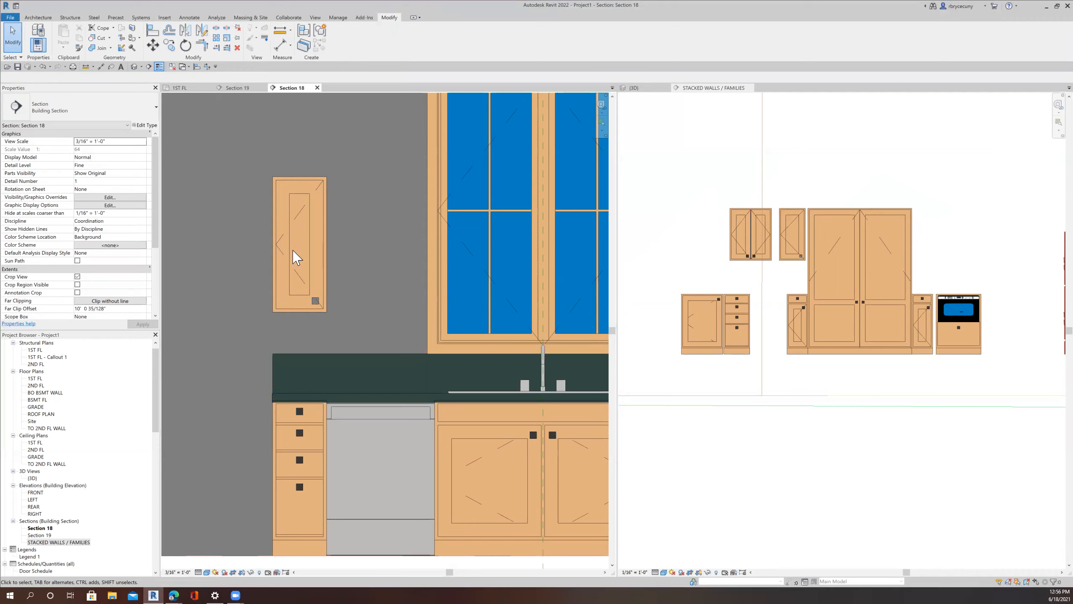
left_click(279, 45)
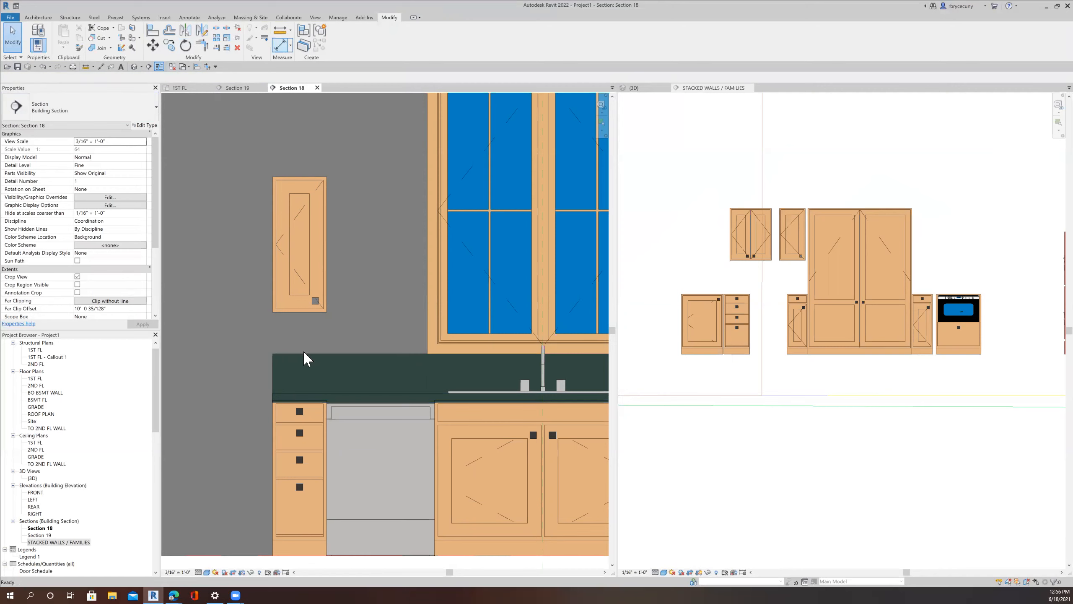
left_click(302, 385)
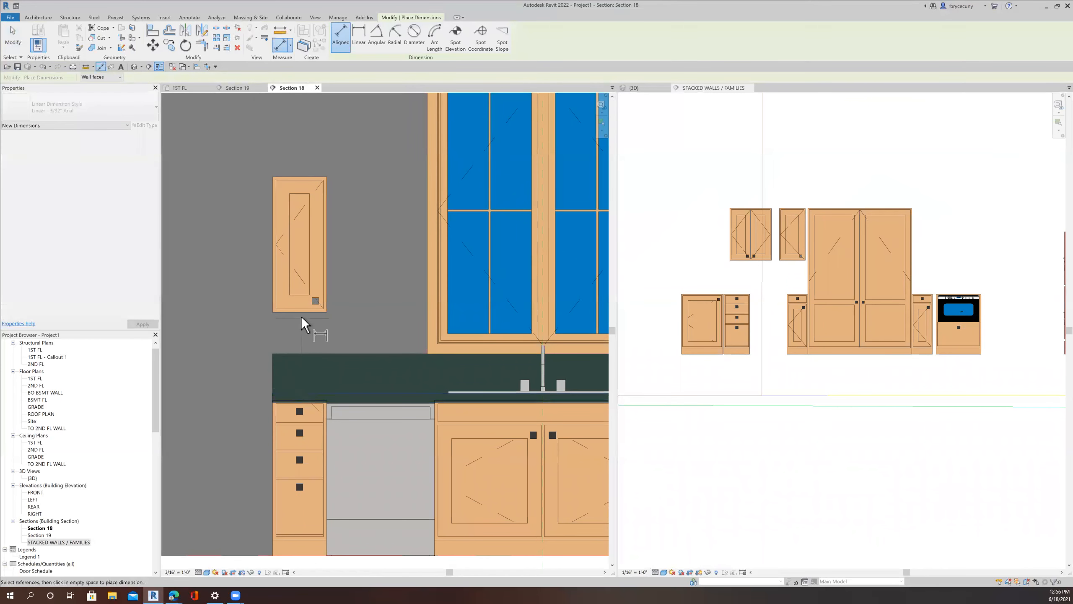
left_click(244, 285)
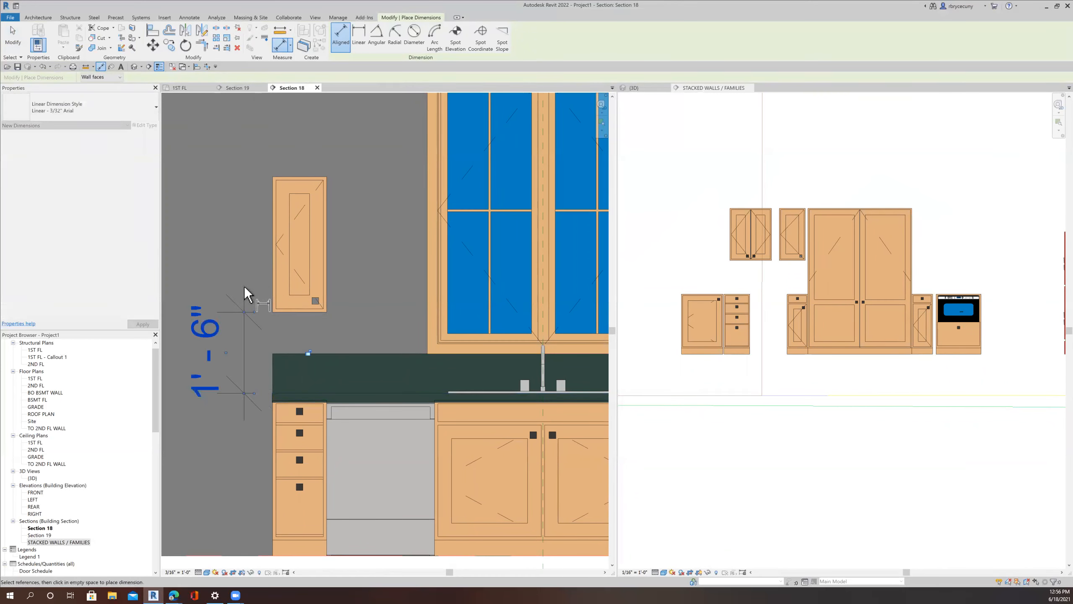
left_click(6, 46)
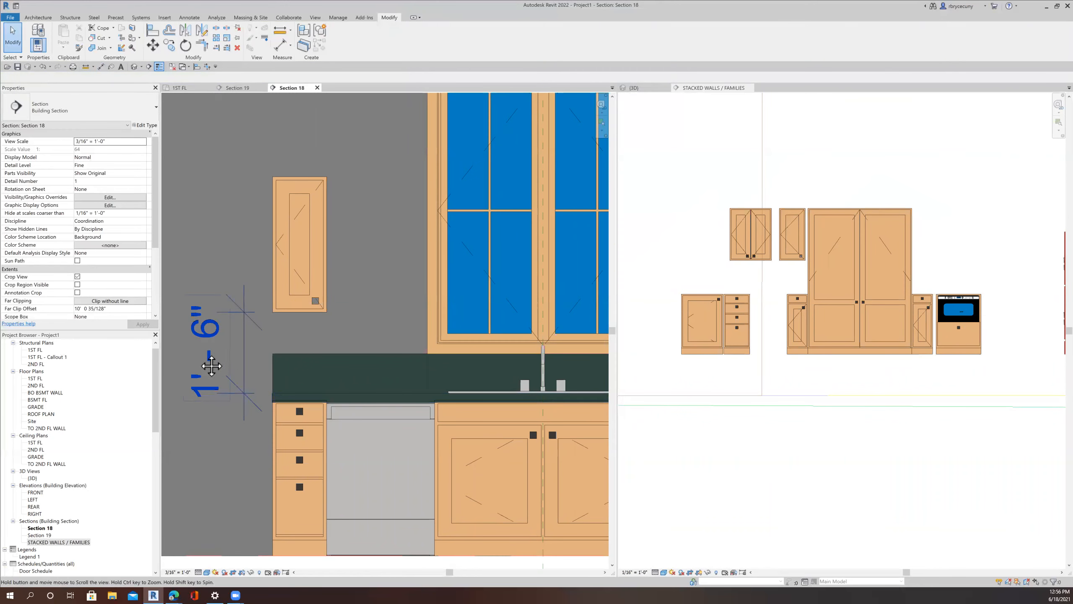
Step: Set the clearance between the countertop and the 12" upper cabinet to 1' 0"
middle_click_drag(213, 367, 183, 371)
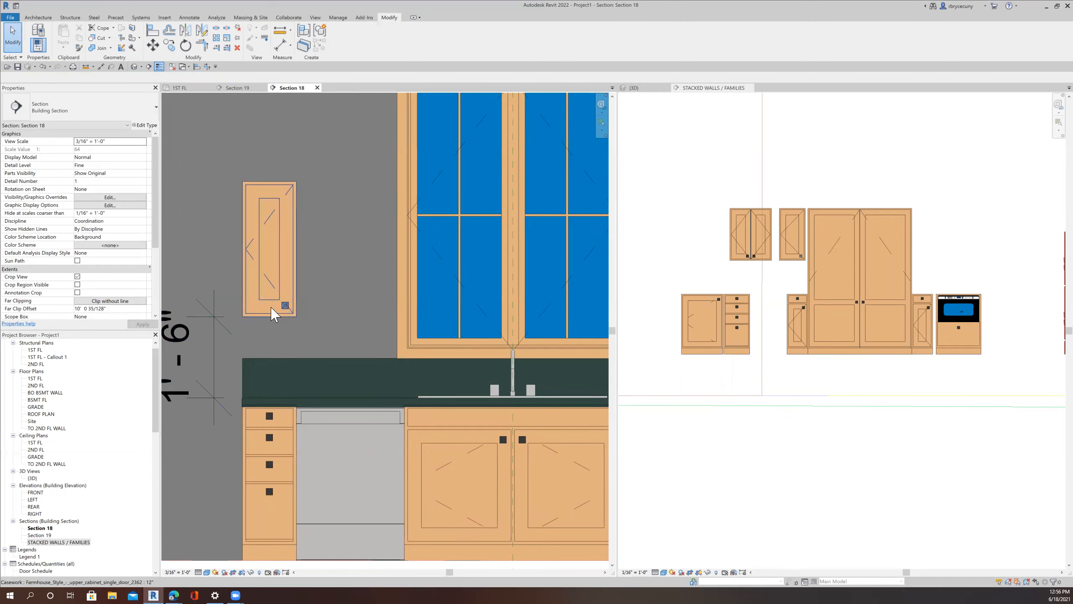
middle_click_drag(287, 197, 323, 232)
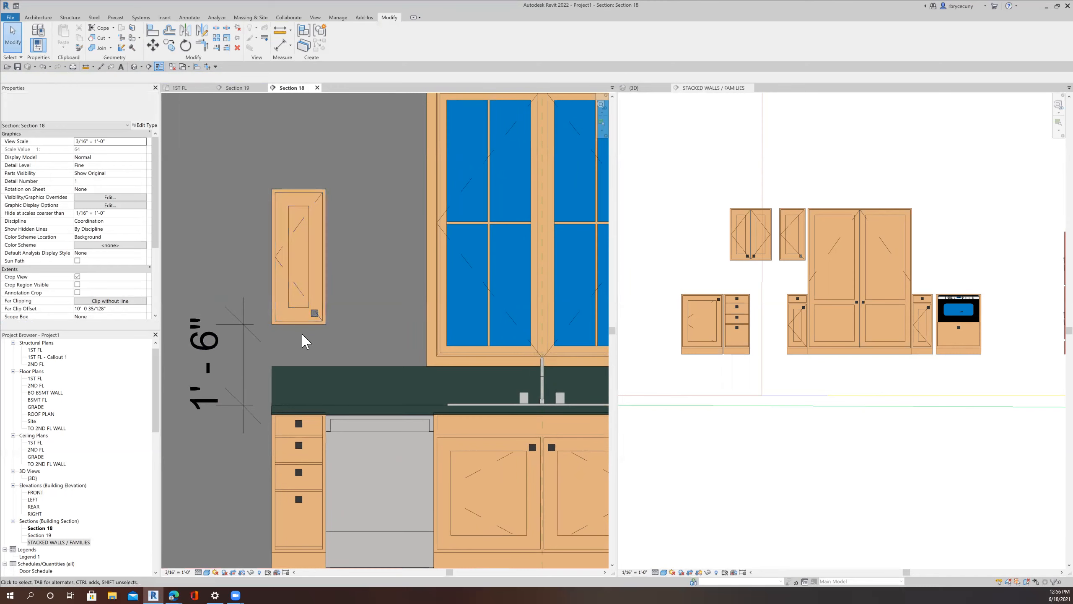
left_click(297, 322)
left_click(223, 364)
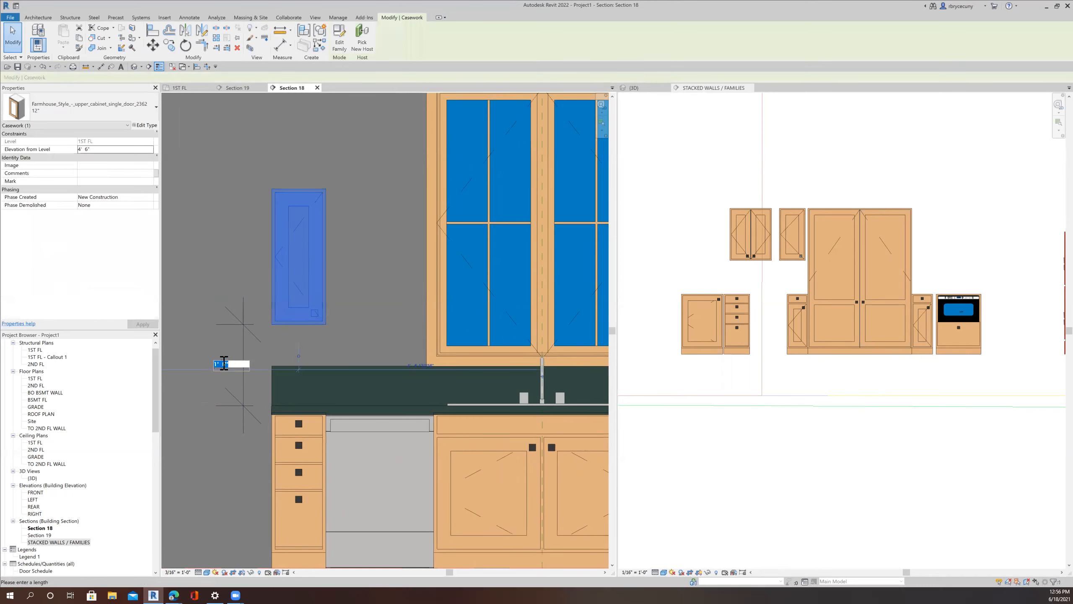
key("Return")
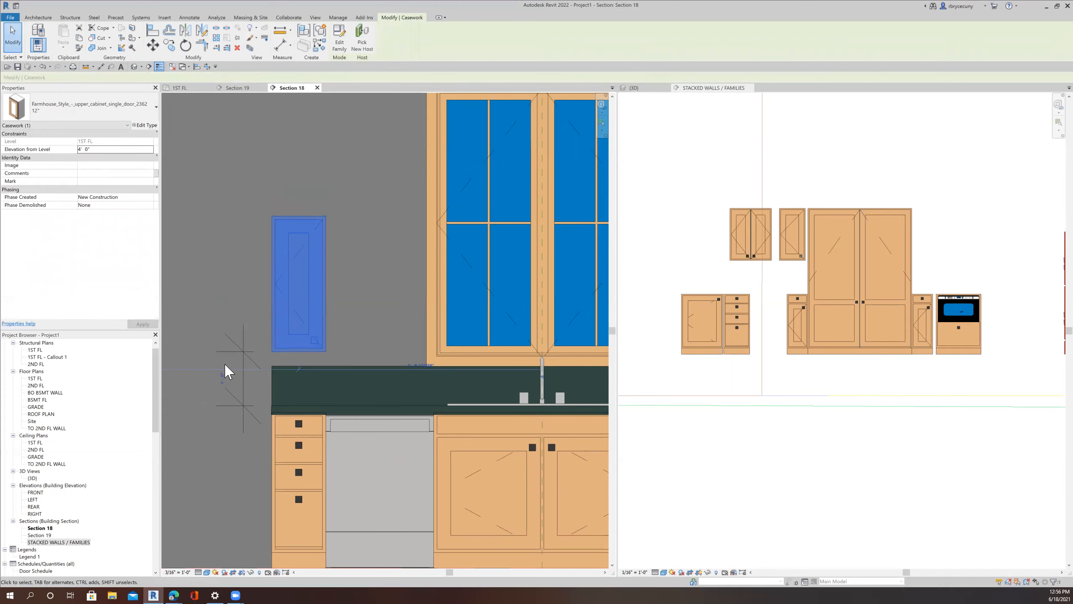
key("Escape")
Step: Raise the top edge of the sink wall's backsplash to about the underside of the upper cabinet
middle_click_drag(281, 312, 267, 304)
middle_click_drag(288, 381, 258, 362)
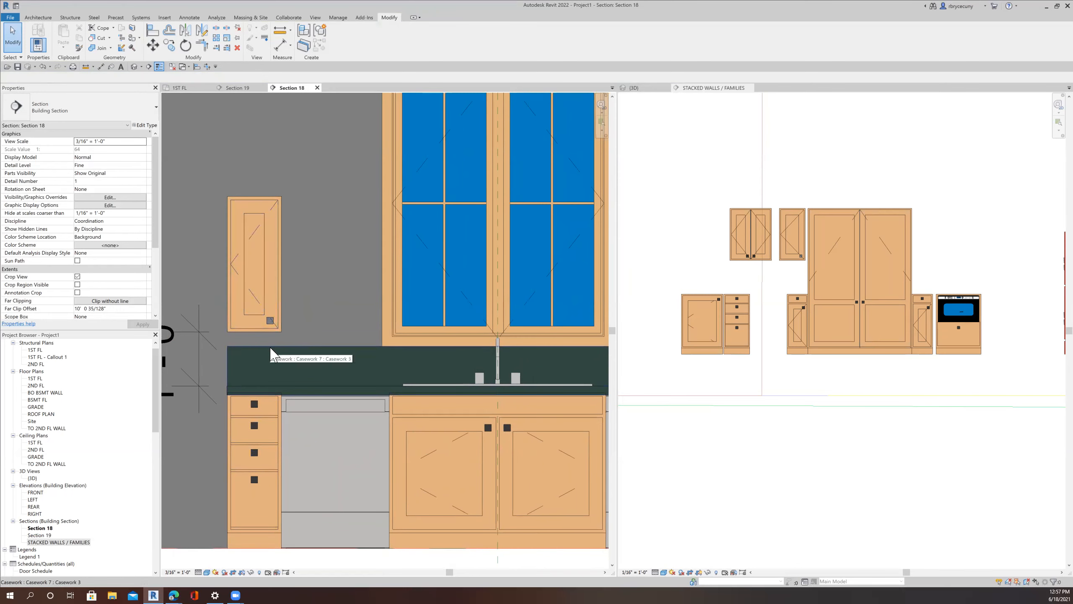
left_click(272, 347)
middle_click_drag(417, 286, 331, 271)
left_click_drag(575, 329, 575, 312)
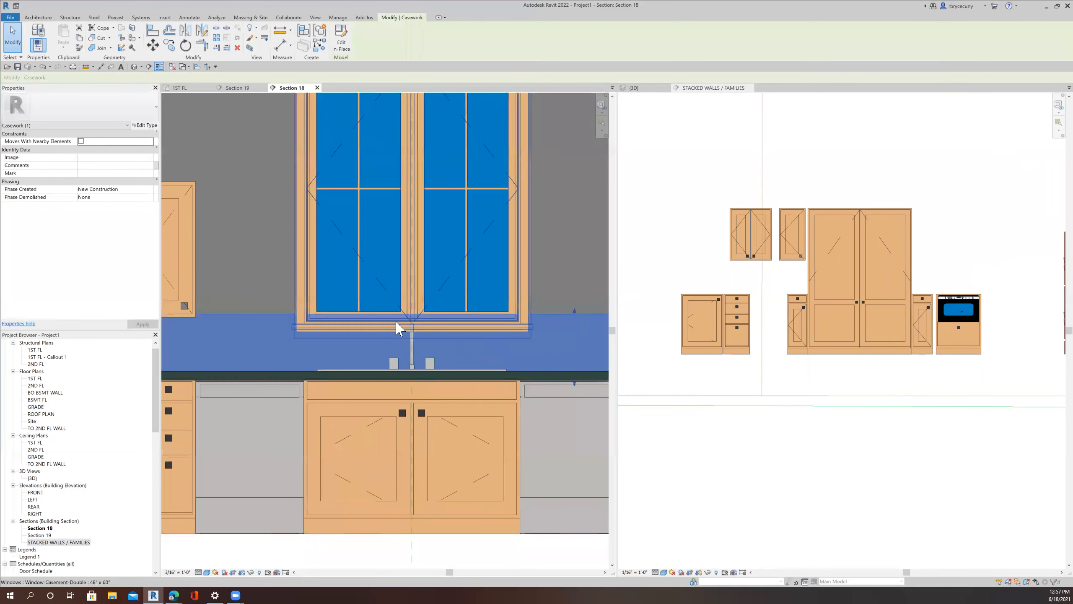
Step: Create a similar 24" double-door upper cabinet from the STACKED WALLS / FAMILIES section and place it between the single-door cabinet and the window
scroll(399, 324, "down", 2)
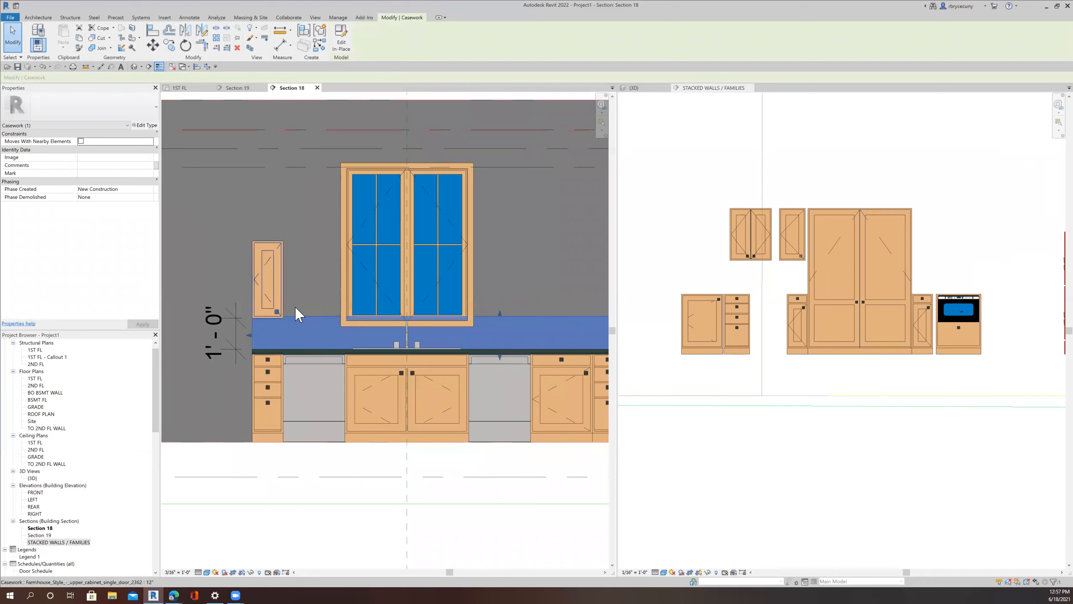
left_click(743, 249)
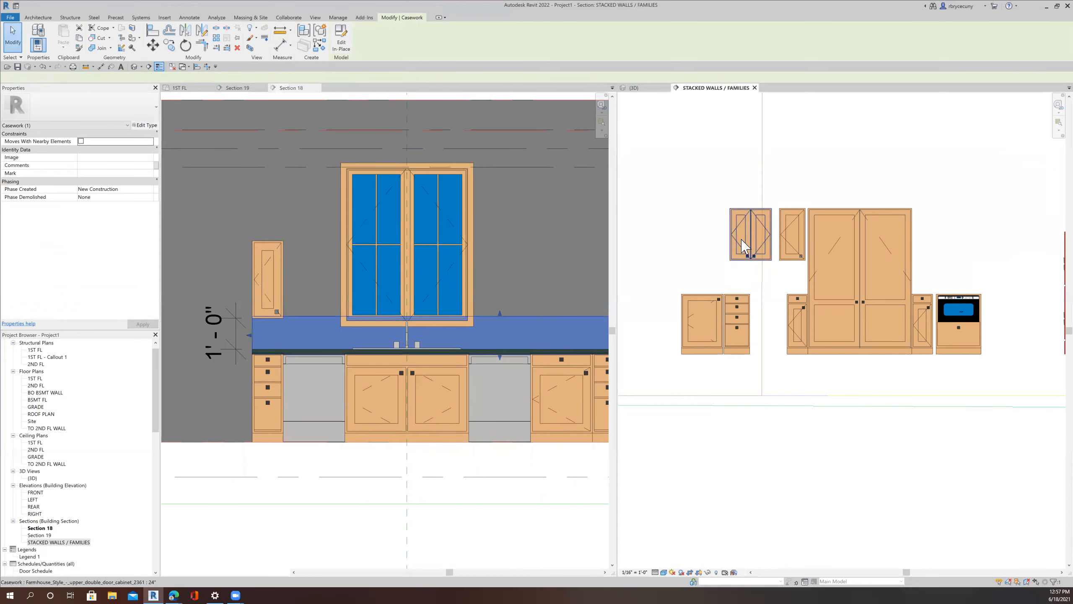
right_click(743, 240)
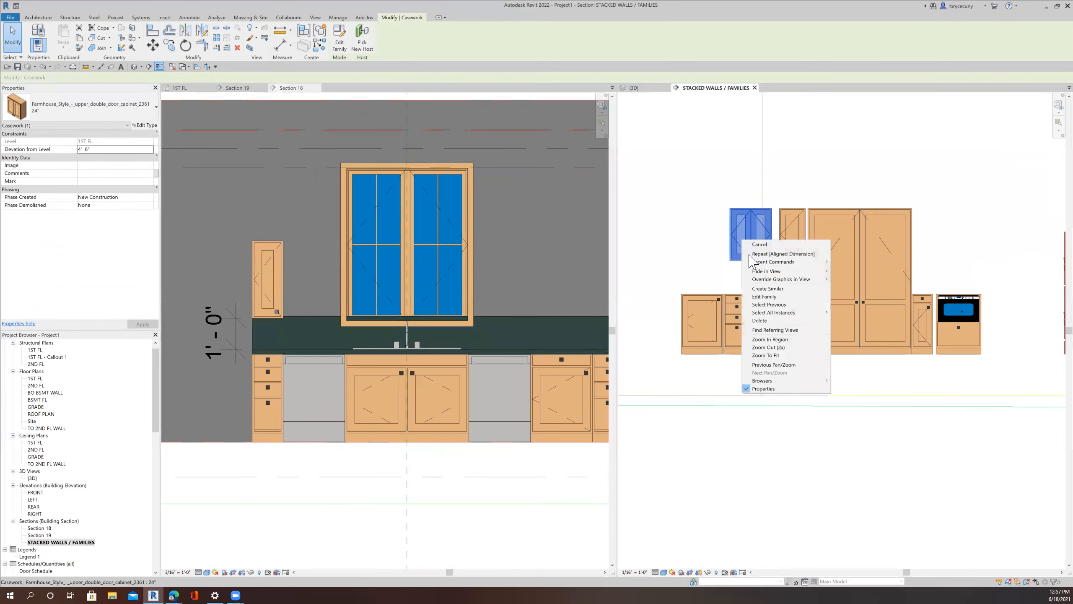
left_click(767, 288)
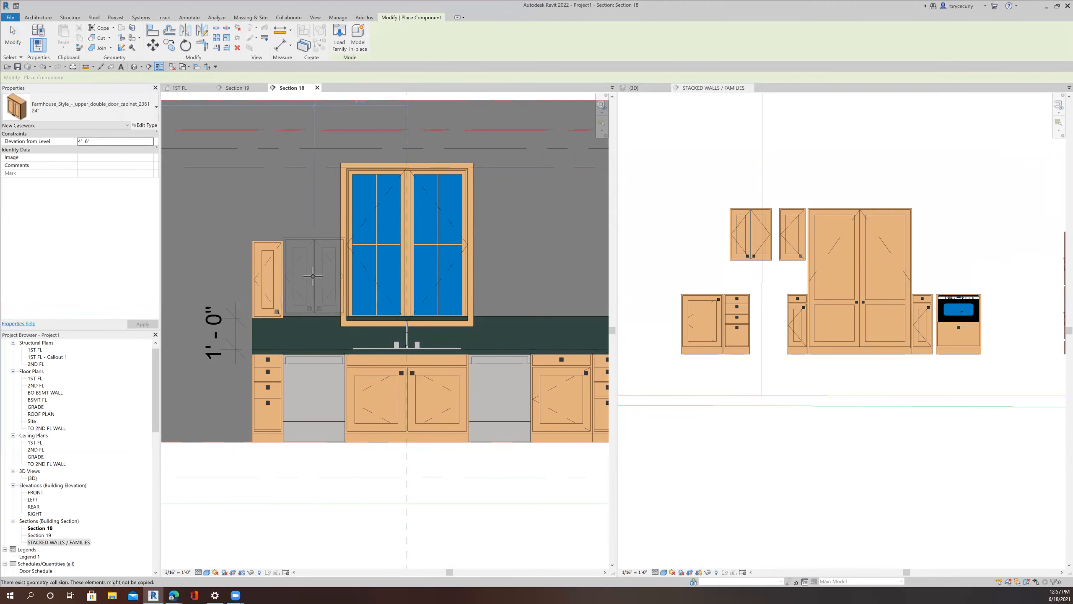
left_click(313, 276)
Step: Align the top of the double-door upper cabinet with the top of the single-door cabinet
scroll(313, 276, "up", 3)
left_click(155, 35)
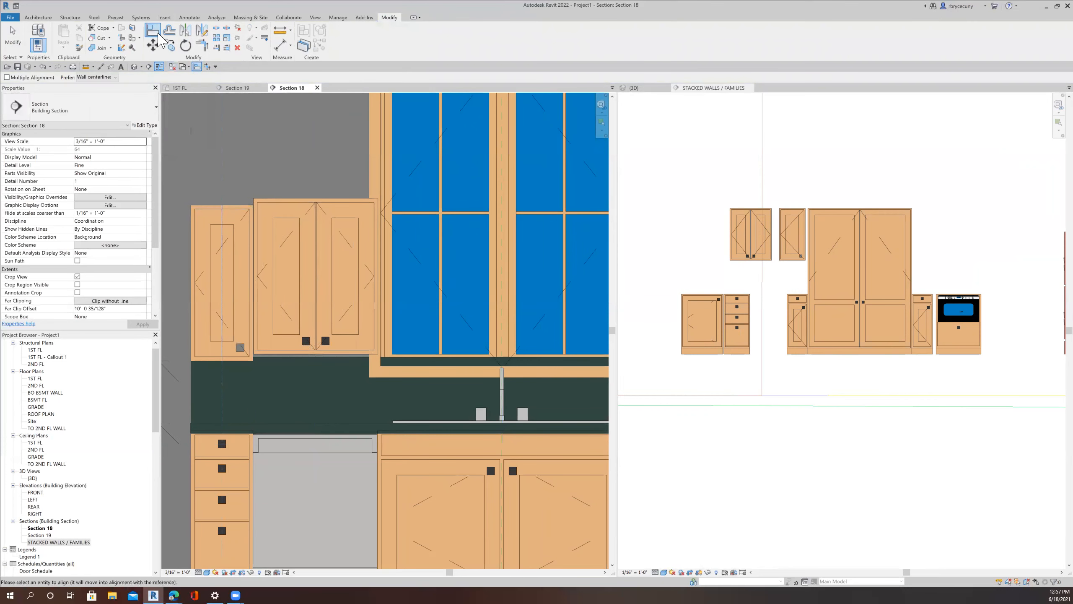
left_click(234, 204)
left_click(272, 197)
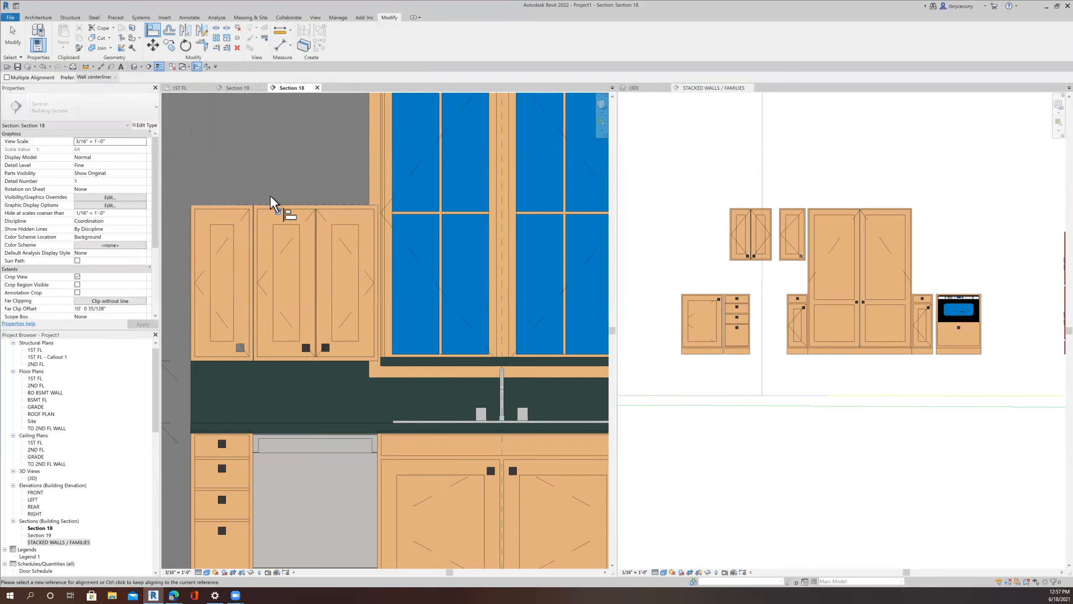
Step: Measure from the dishwasher's edge below the double-door upper cabinet
scroll(294, 268, "down", 3)
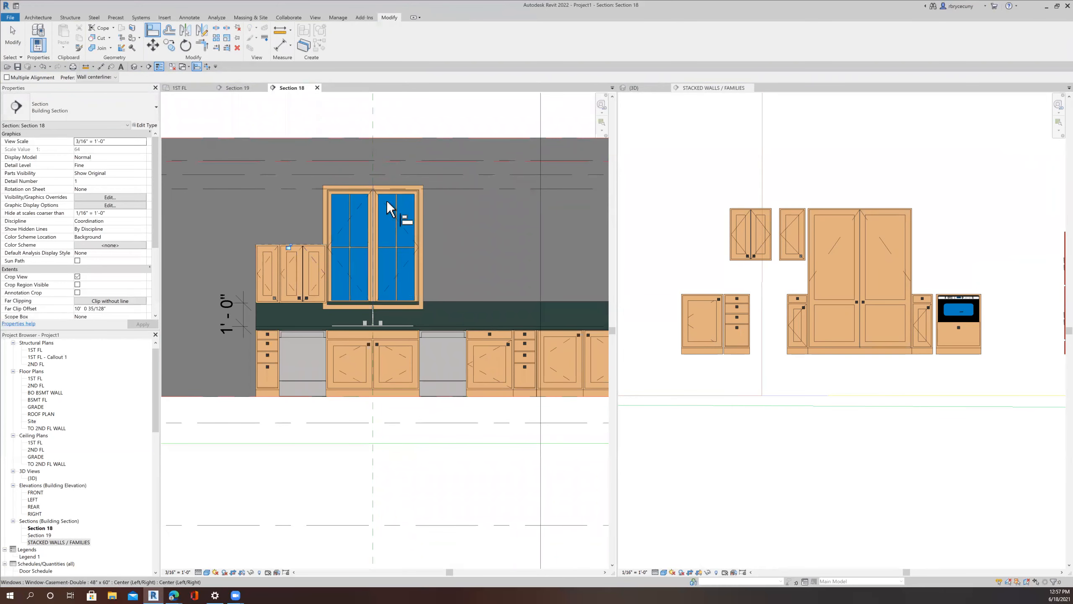
middle_click_drag(406, 225, 438, 214)
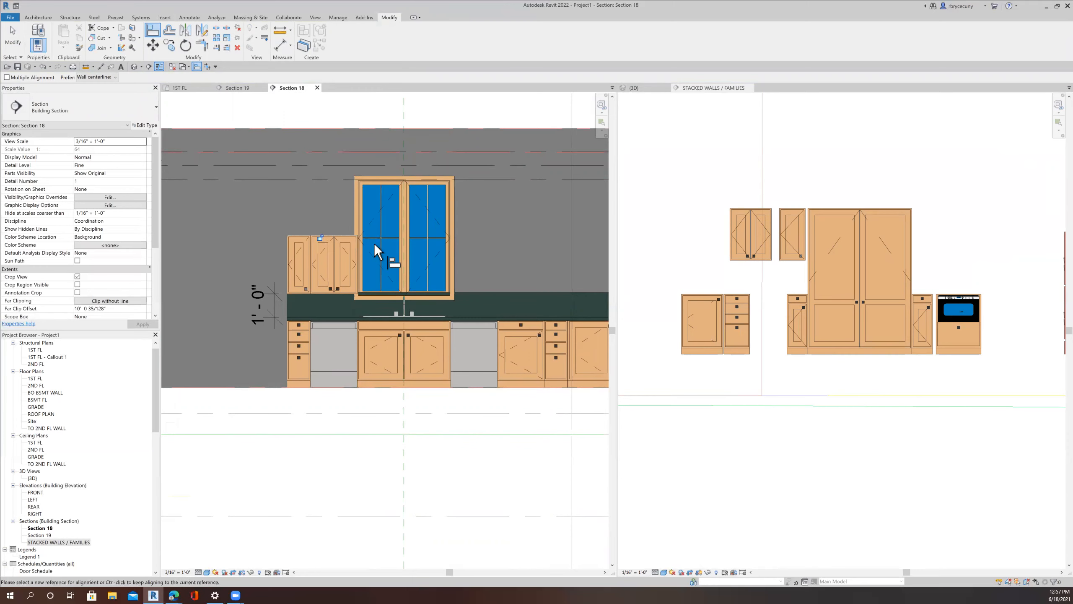
scroll(353, 261, "up", 3)
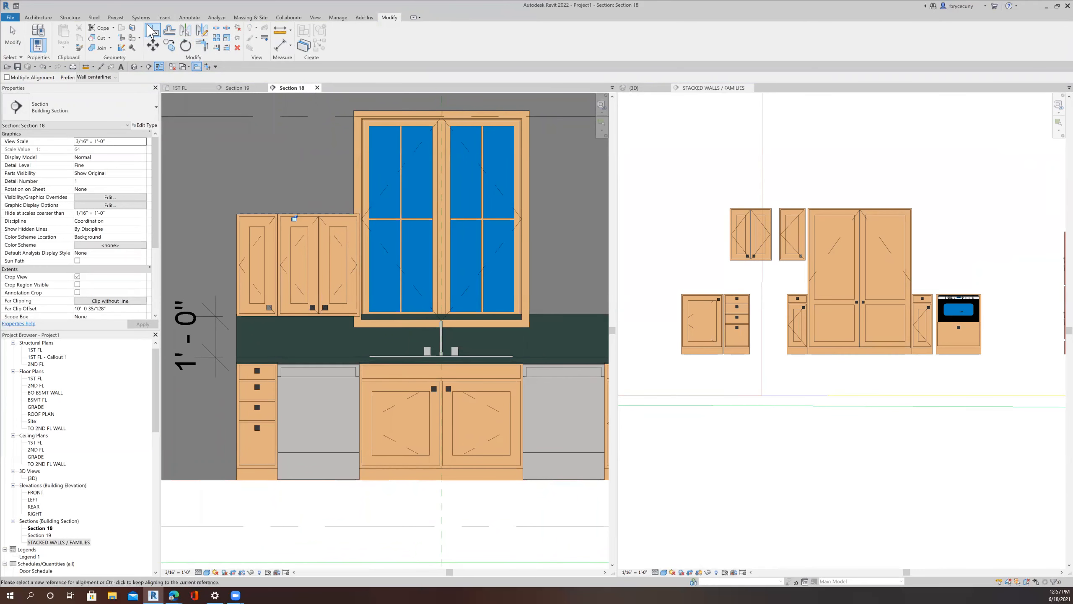
left_click(280, 31)
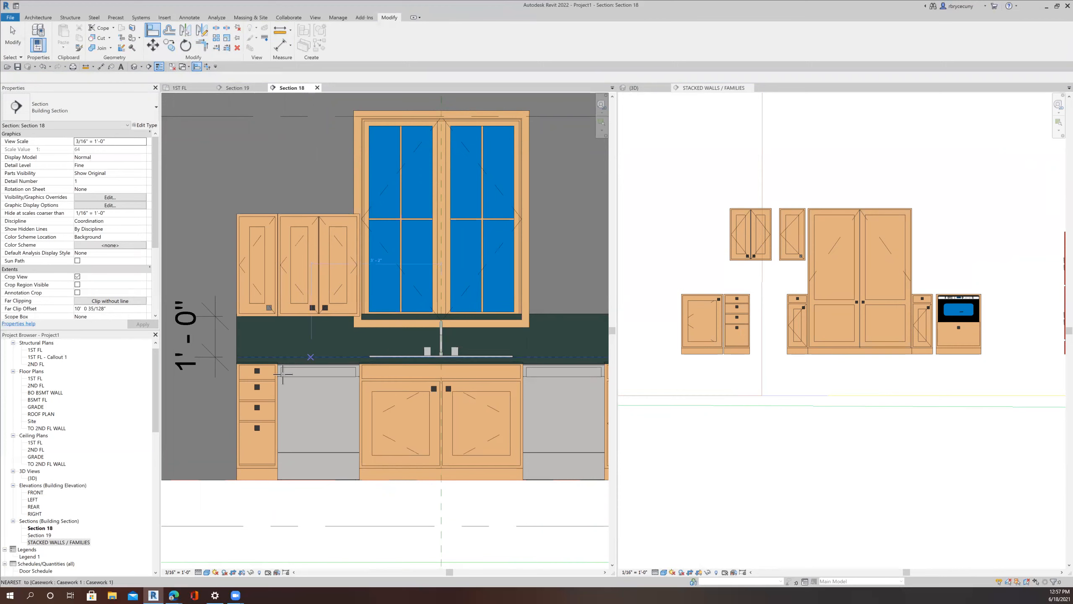
left_click(278, 420)
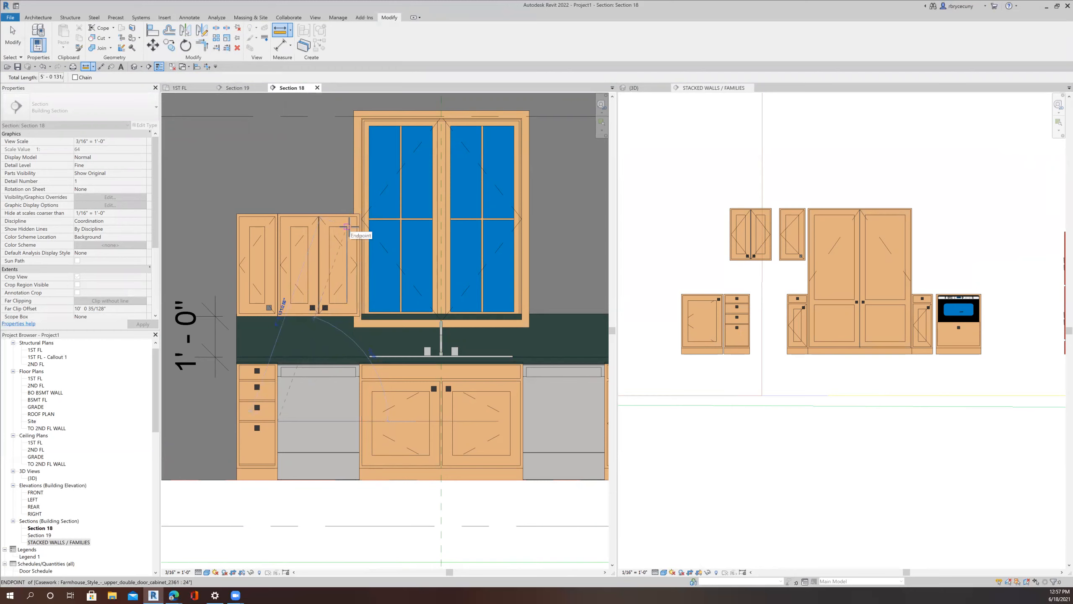
left_click(14, 37)
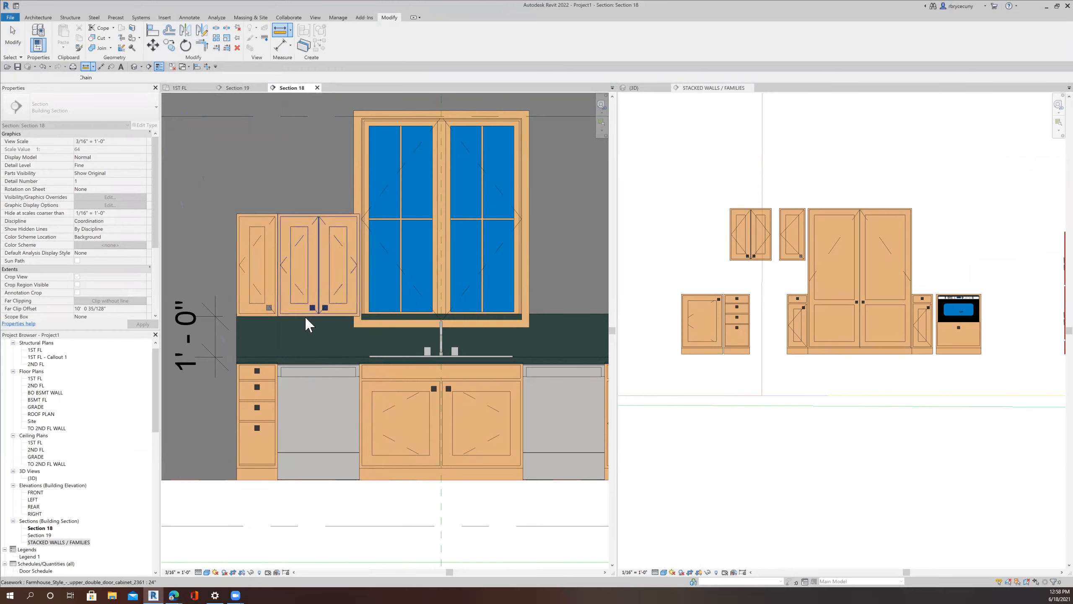
key("Escape")
Step: Mirror a copy of the 24" double-door upper cabinet about the sink window's centreline to the window's other side
left_click(320, 284)
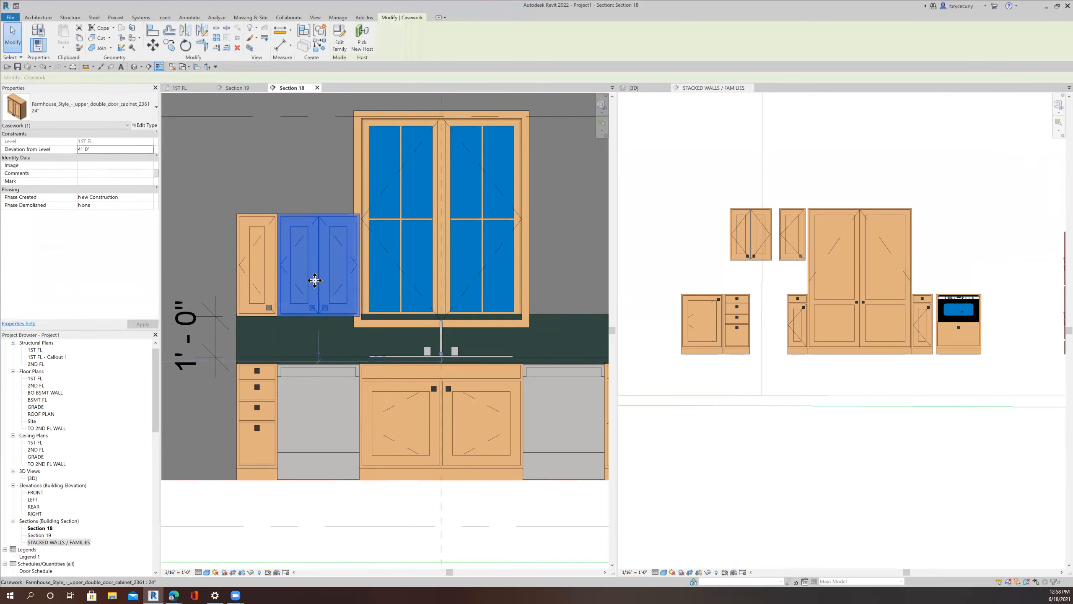
scroll(318, 268, "down", 3)
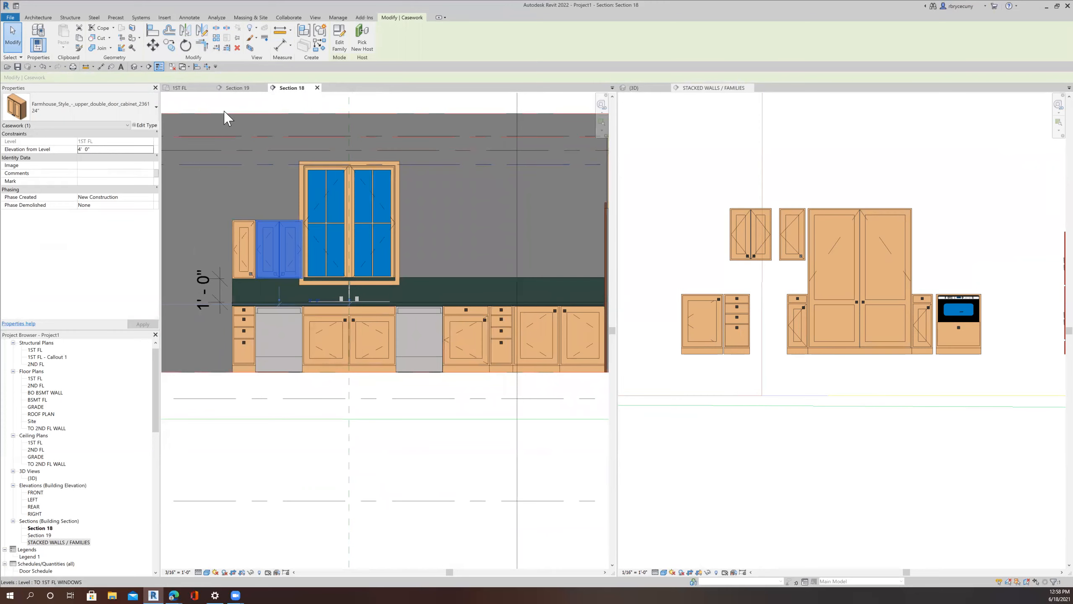
left_click(185, 30)
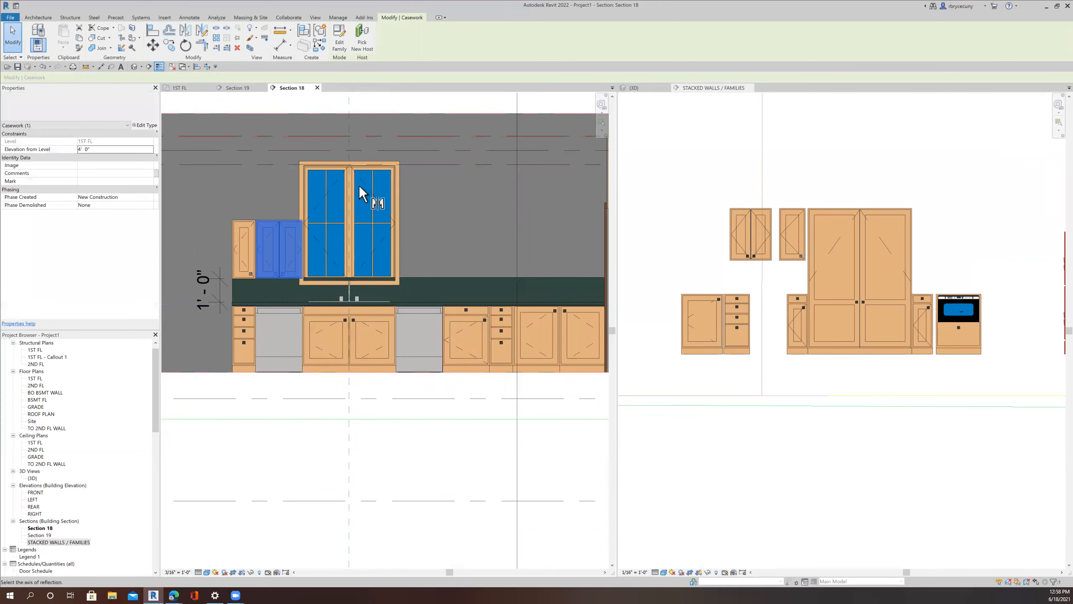
key("Escape")
key("Escape")
left_click(347, 183)
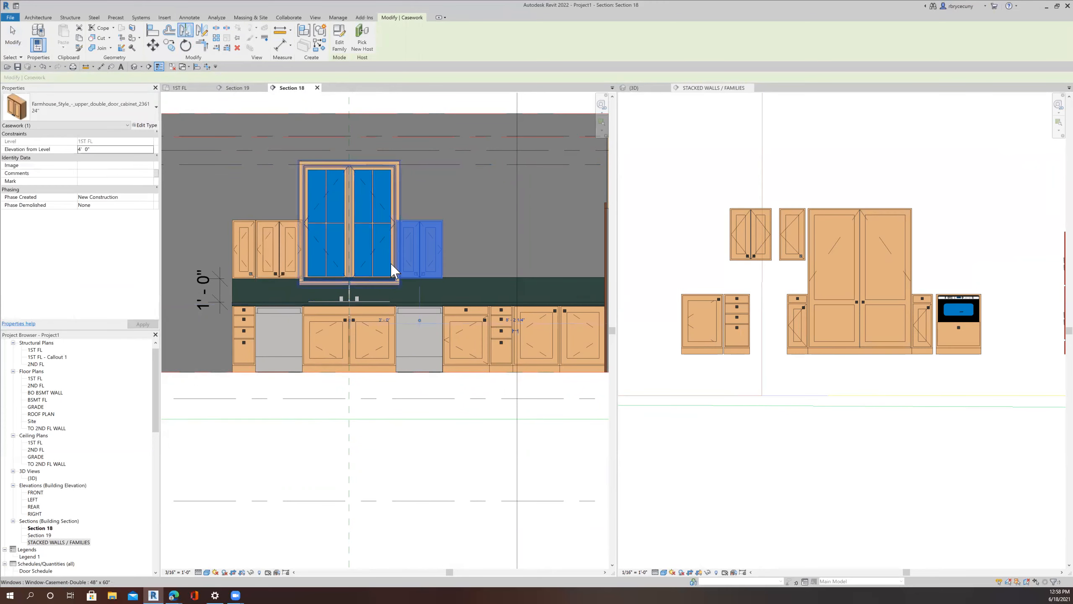
scroll(412, 334, "up", 2)
middle_click_drag(268, 247, 291, 250)
scroll(405, 224, "down", 3)
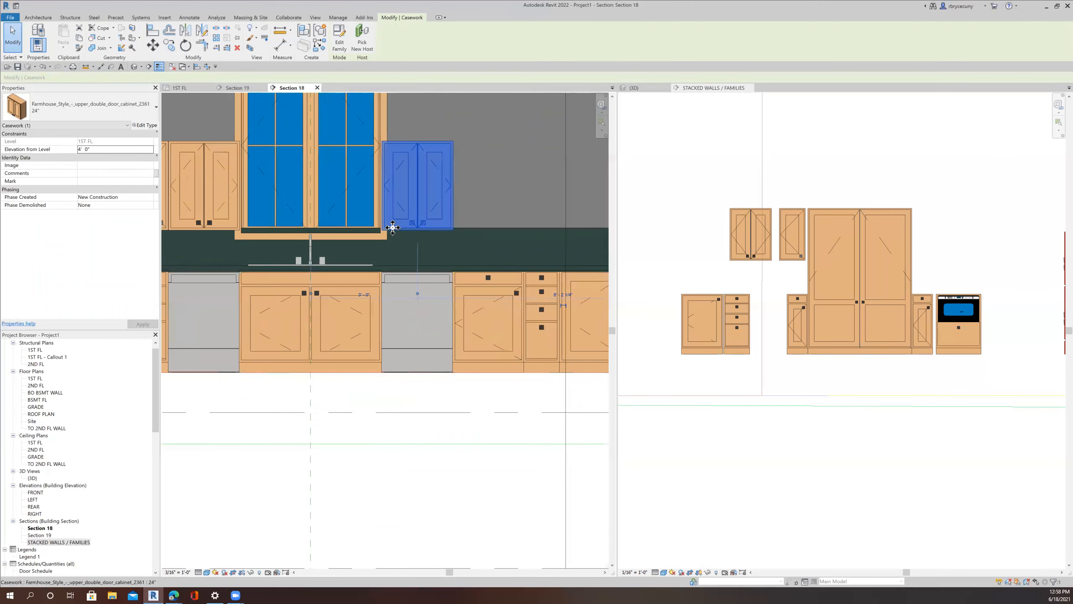
middle_click_drag(365, 264, 347, 276)
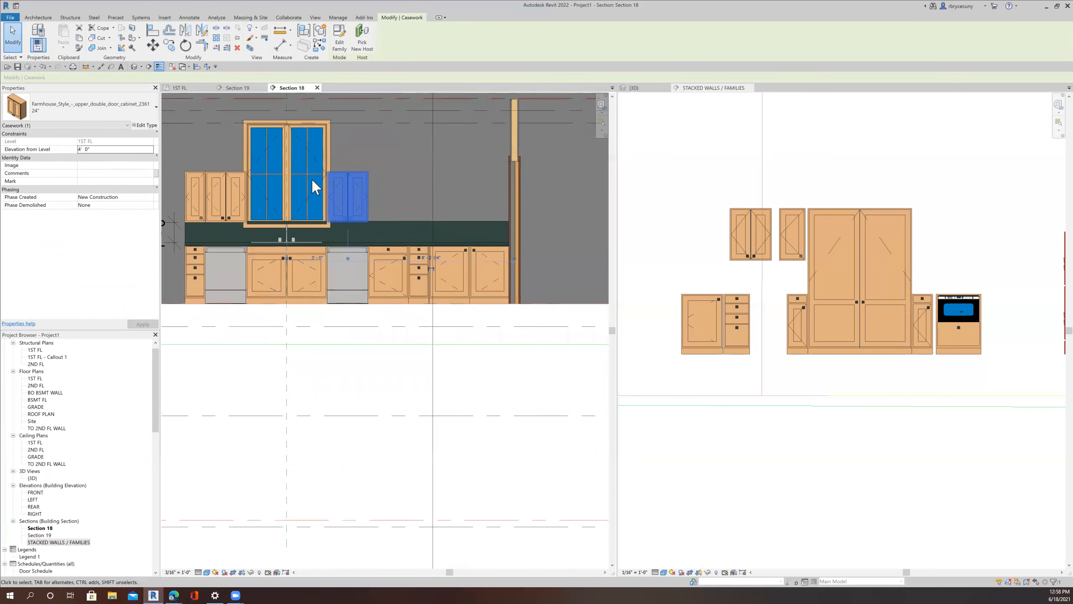
Step: Copy the mirrored 24" double-door upper cabinet from above the dishwasher to above the adjacent single-drawer base cabinet
middle_click_drag(310, 229, 333, 275)
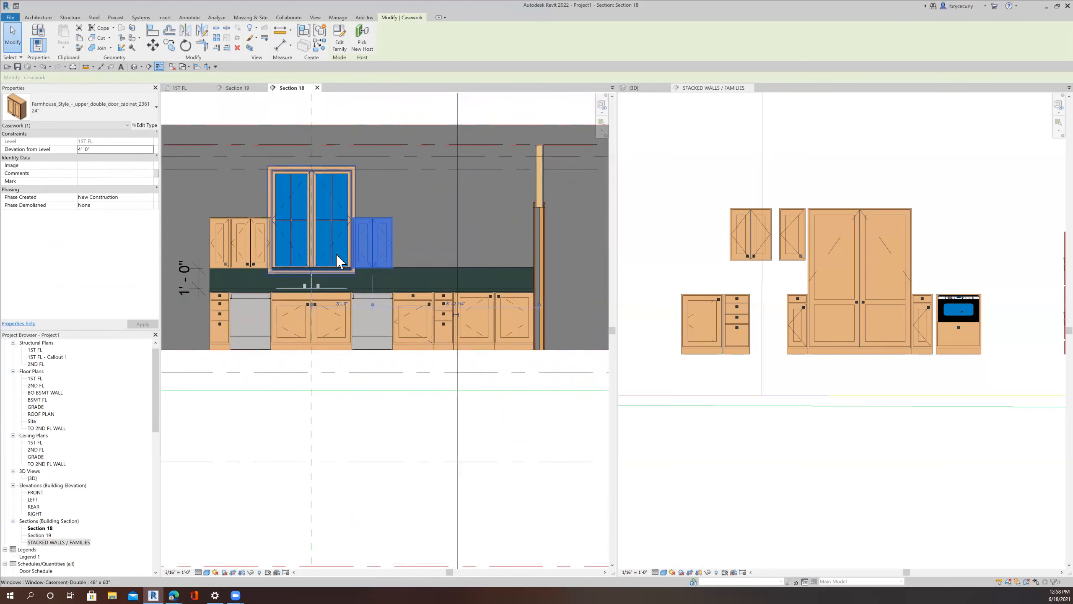
scroll(432, 285, "up", 2)
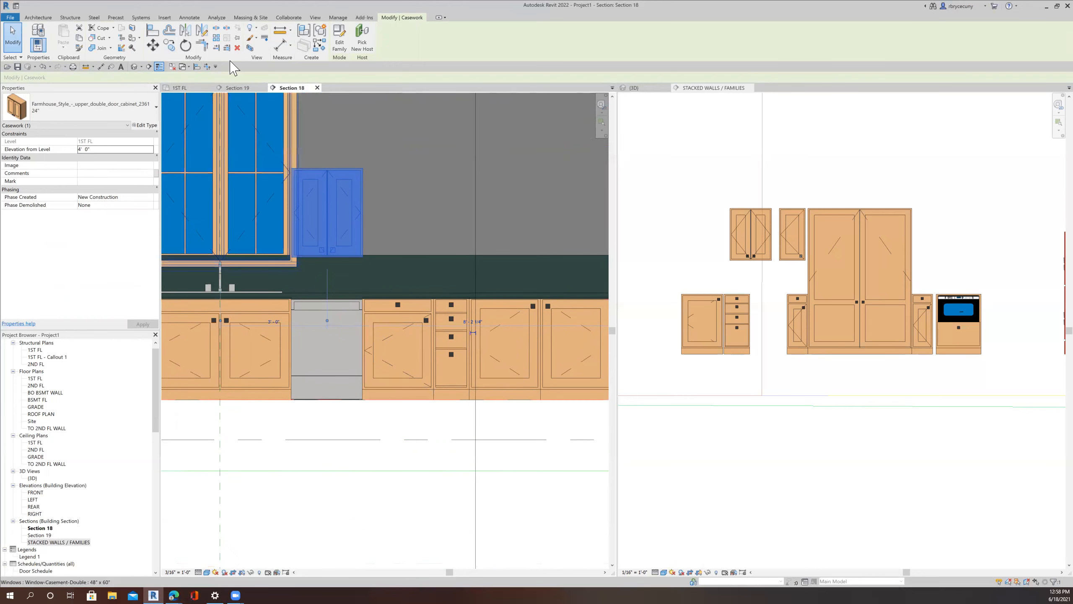
left_click(169, 45)
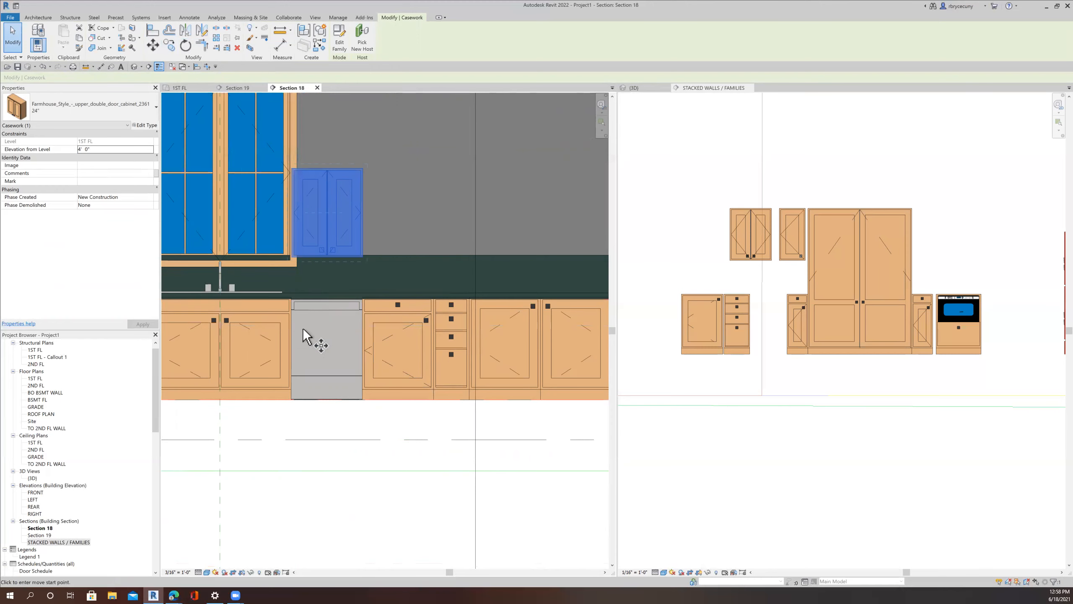
left_click(328, 351)
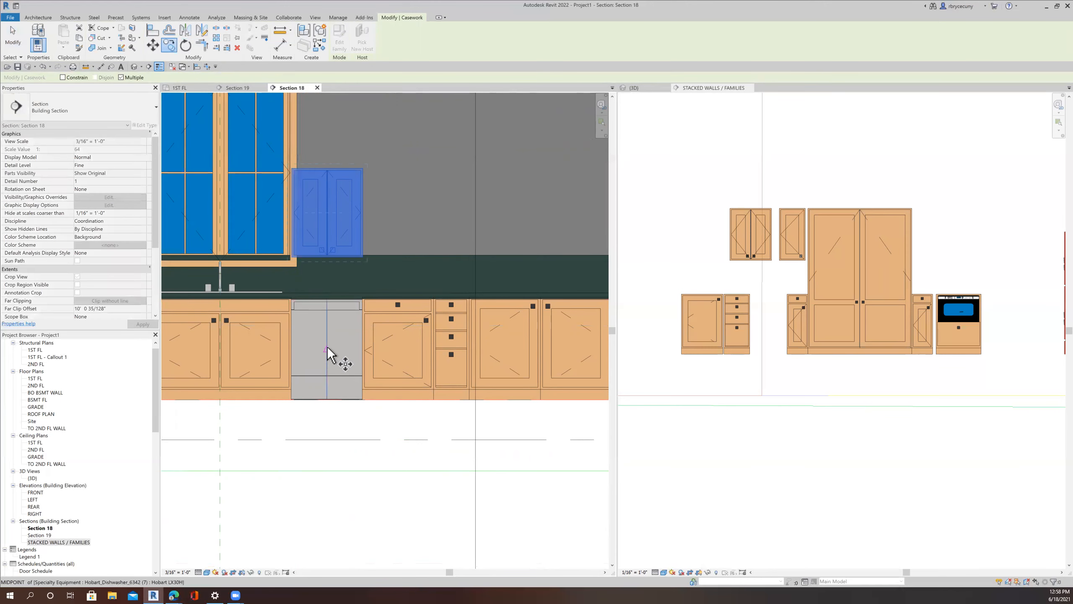
left_click(398, 352)
middle_click_drag(398, 352, 343, 337)
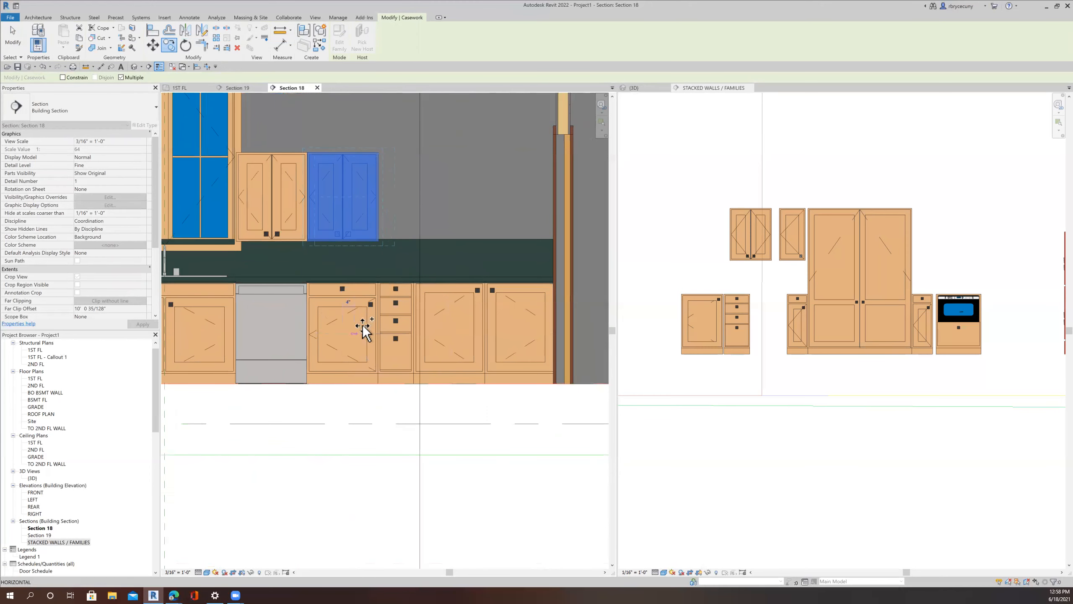
key("Escape")
key("Escape")
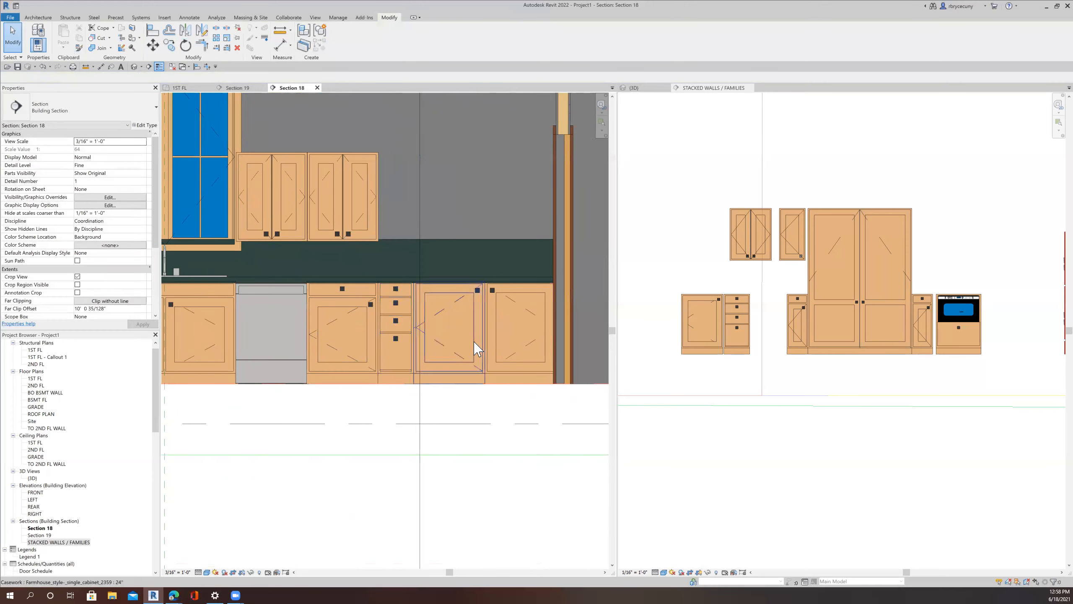
Step: Copy the 12" single-door upper cabinet from above the far drawer stack to above the four-drawer base on the window's other side
scroll(421, 326, "down", 5)
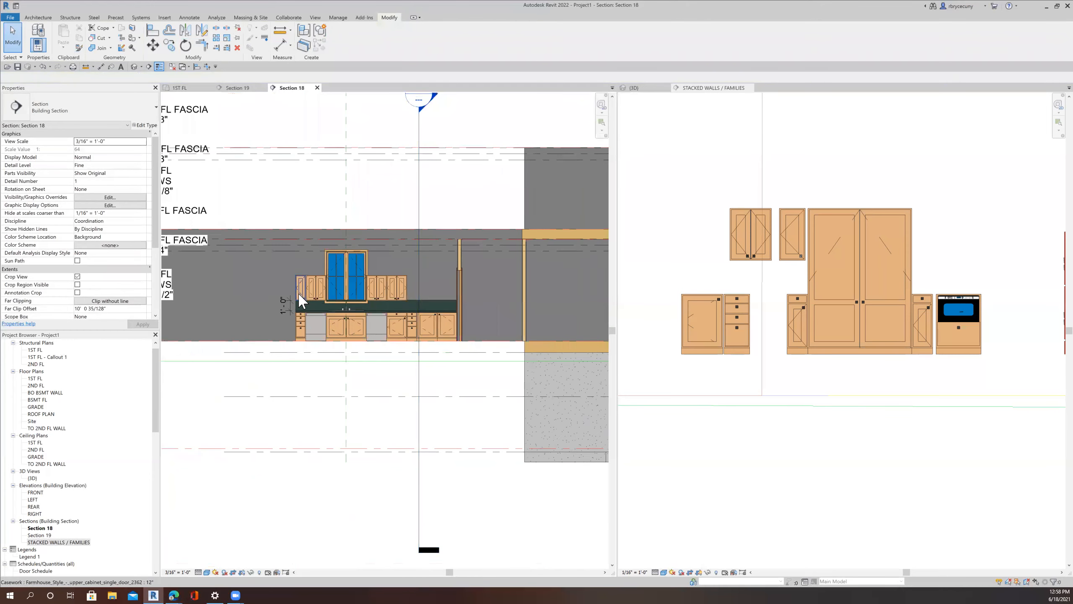
scroll(301, 300, "up", 3)
left_click(301, 287)
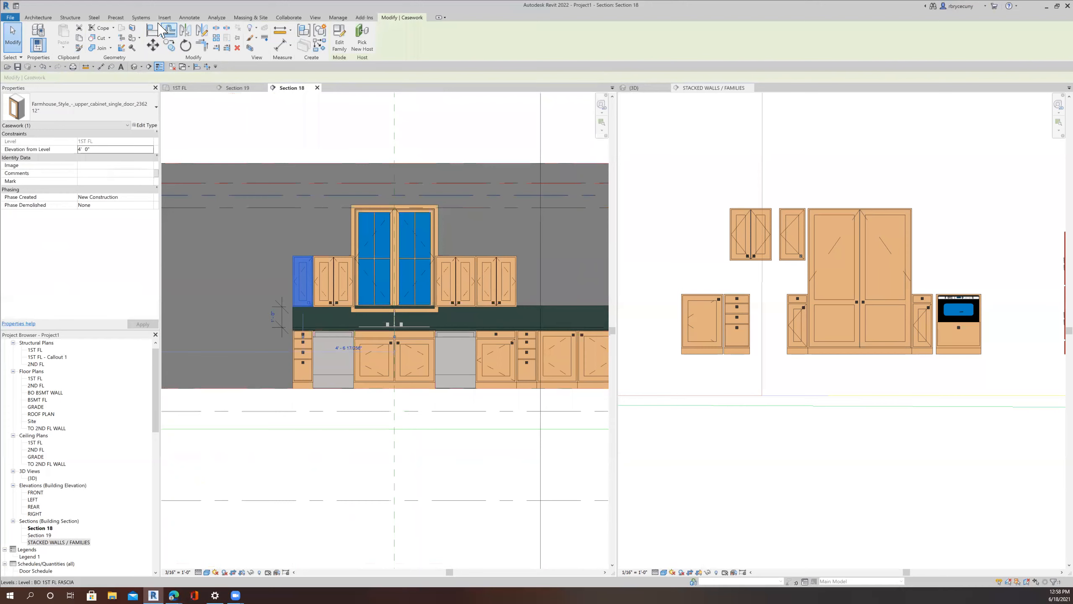
left_click(171, 47)
scroll(306, 362, "up", 3)
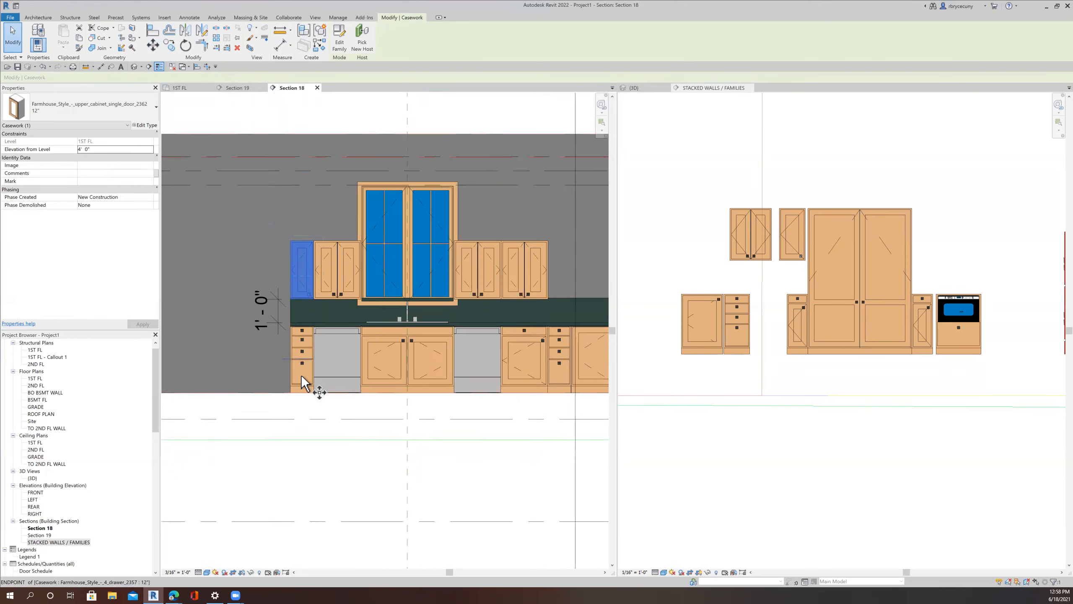
left_click(298, 377)
scroll(298, 377, "down", 3)
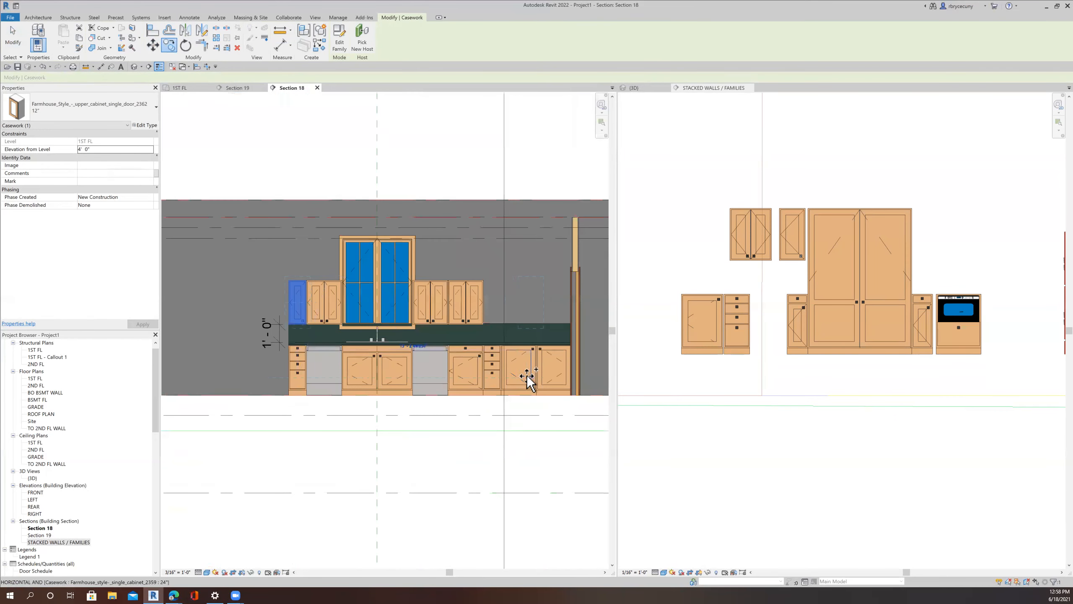
scroll(467, 378, "up", 2)
left_click(465, 379)
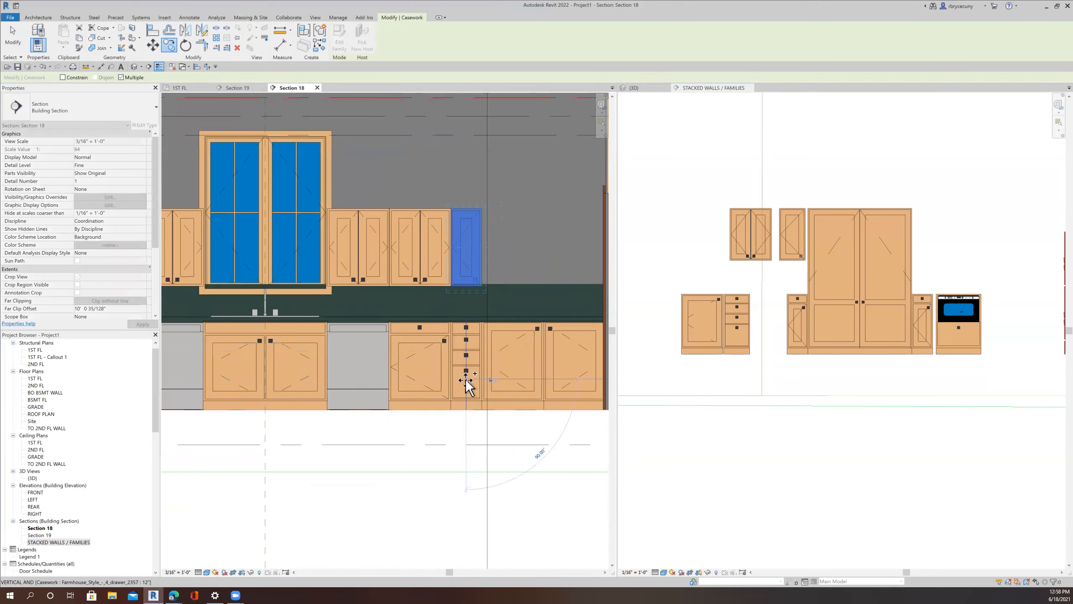
scroll(466, 377, "down", 2)
middle_click_drag(472, 308, 420, 295)
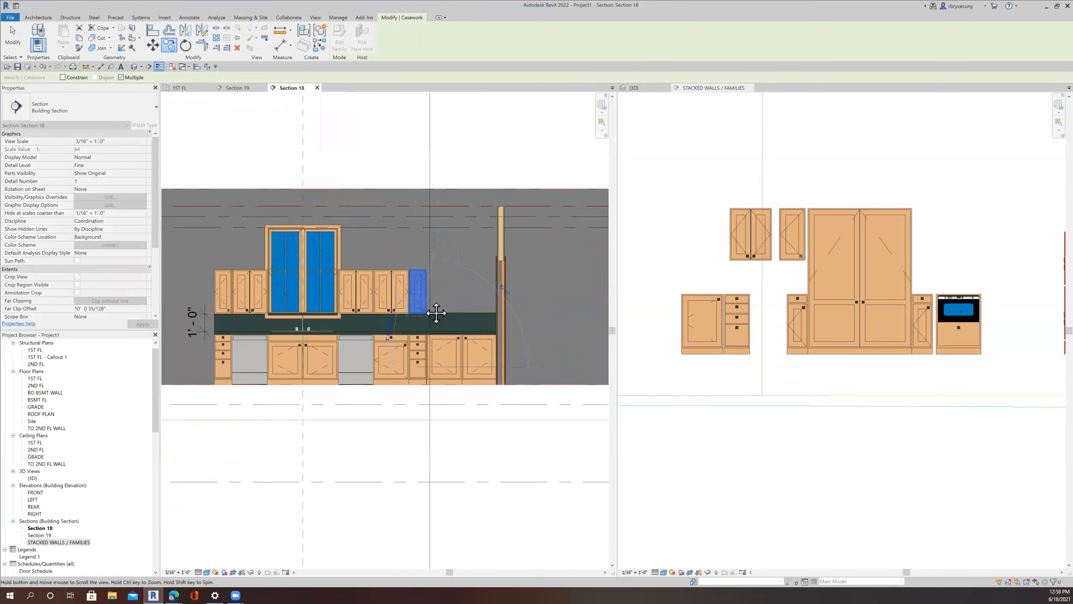
left_click(11, 36)
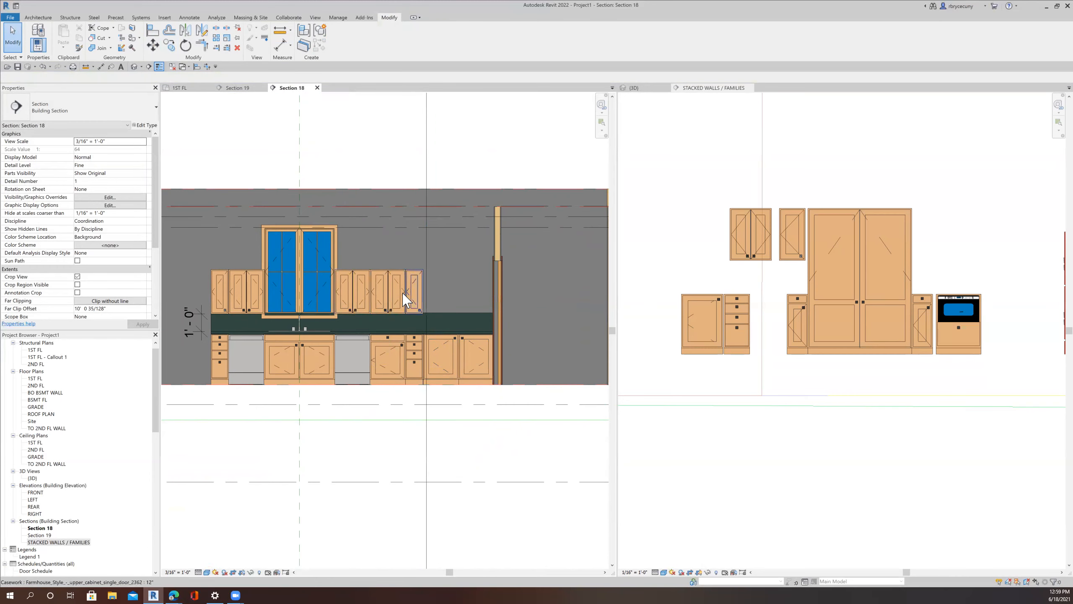
Step: Copy the 24" double-door upper cabinet beside the single-door one, centring it above the joint between the two 24" base cabinets near the doorway
left_click(383, 296)
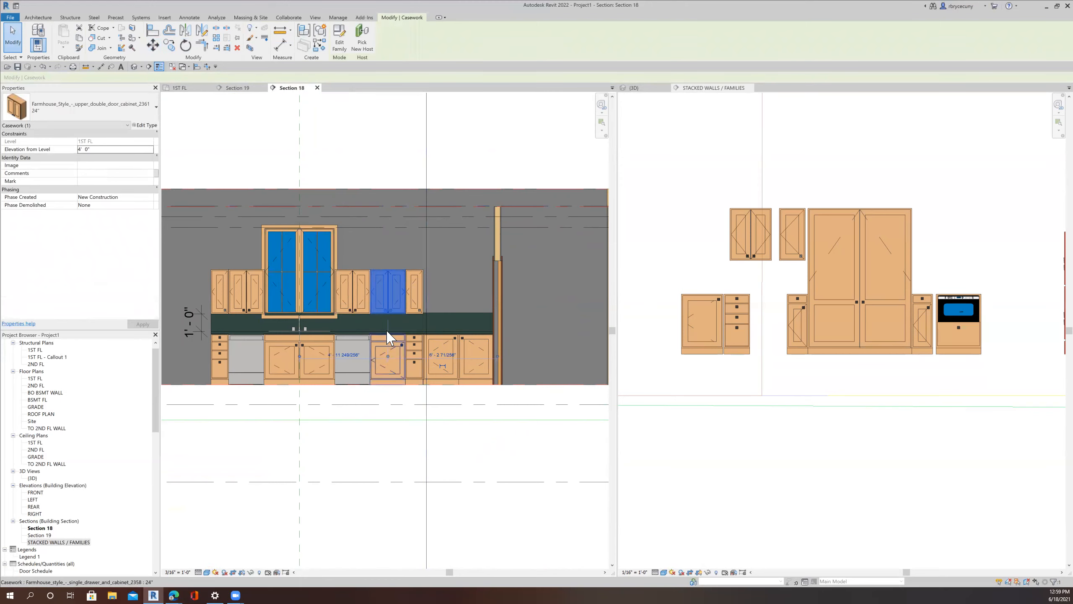
scroll(384, 336, "up", 5)
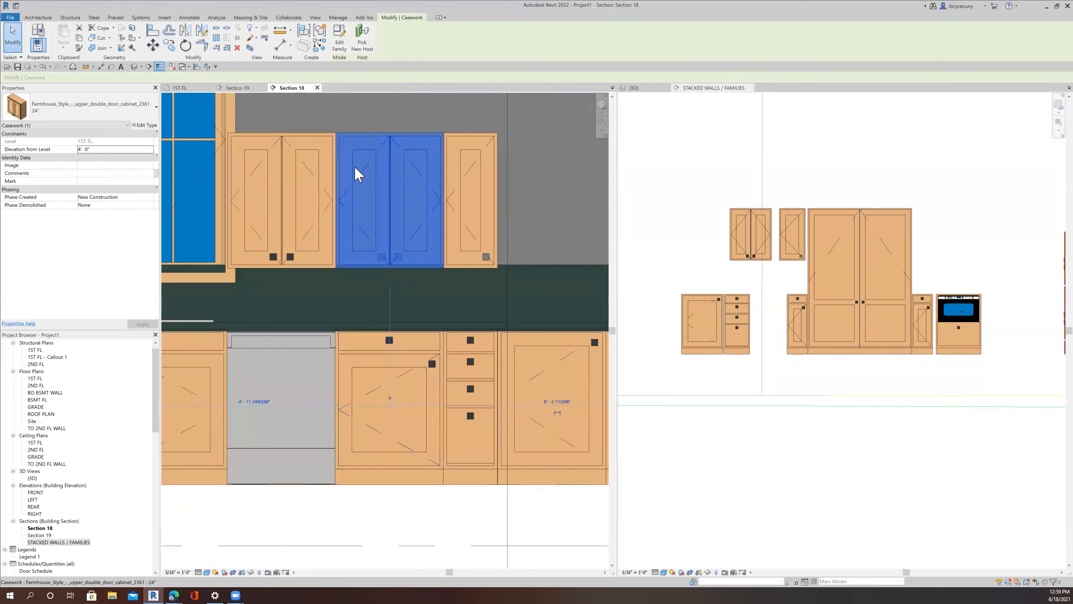
left_click(169, 46)
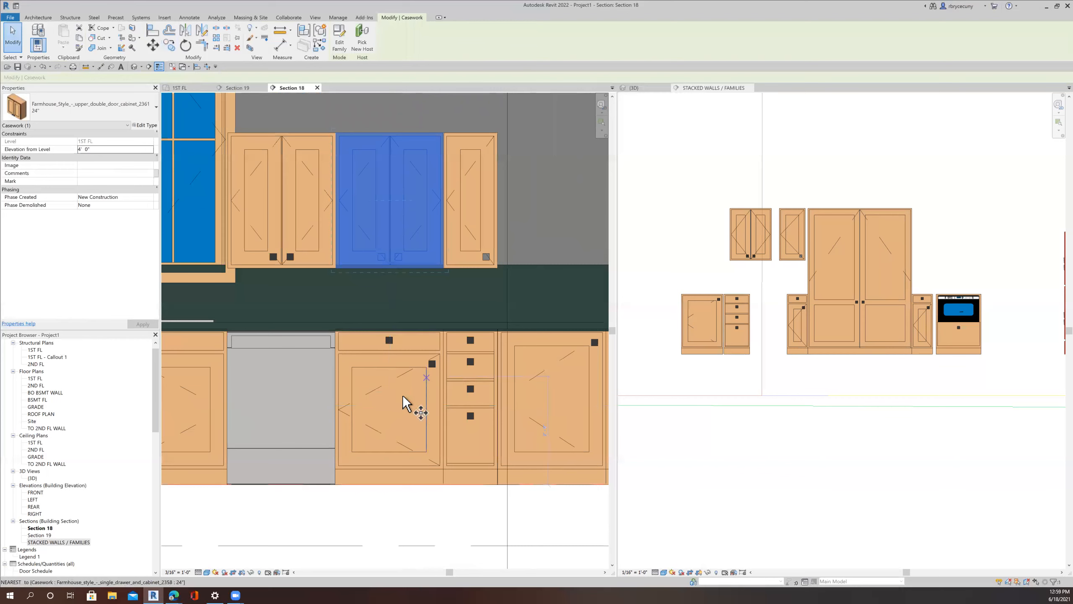
left_click(392, 402)
scroll(465, 412, "down", 4)
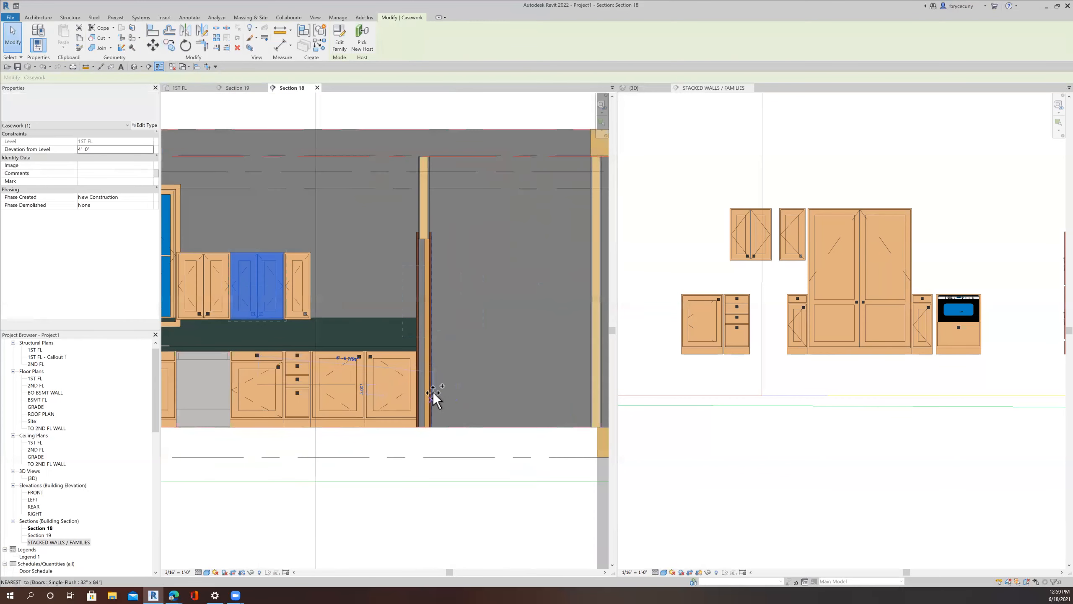
scroll(348, 365, "up", 4)
left_click(328, 382)
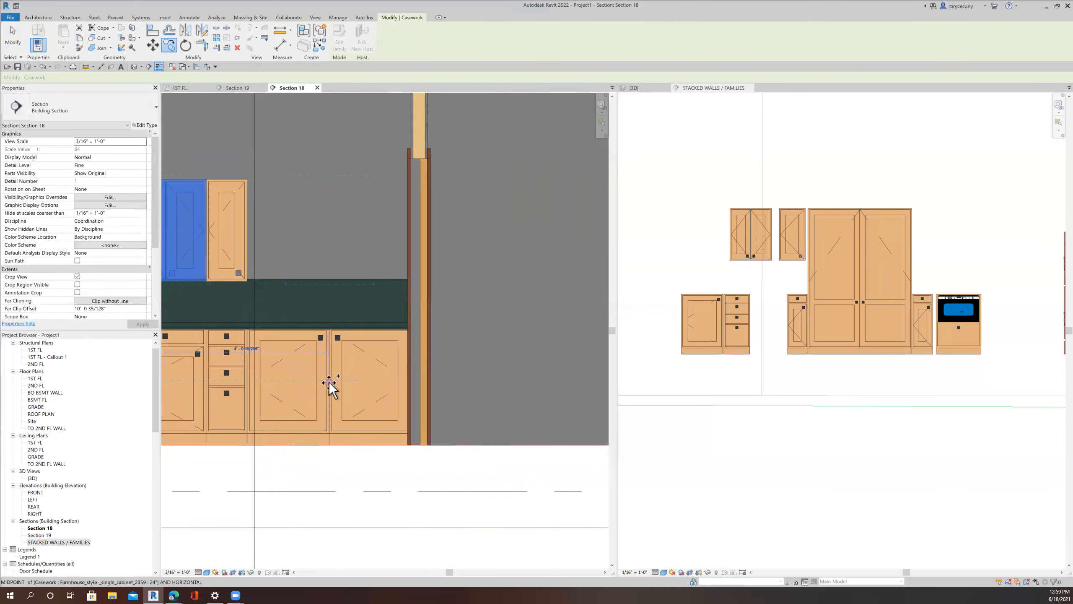
middle_click_drag(372, 437, 410, 443)
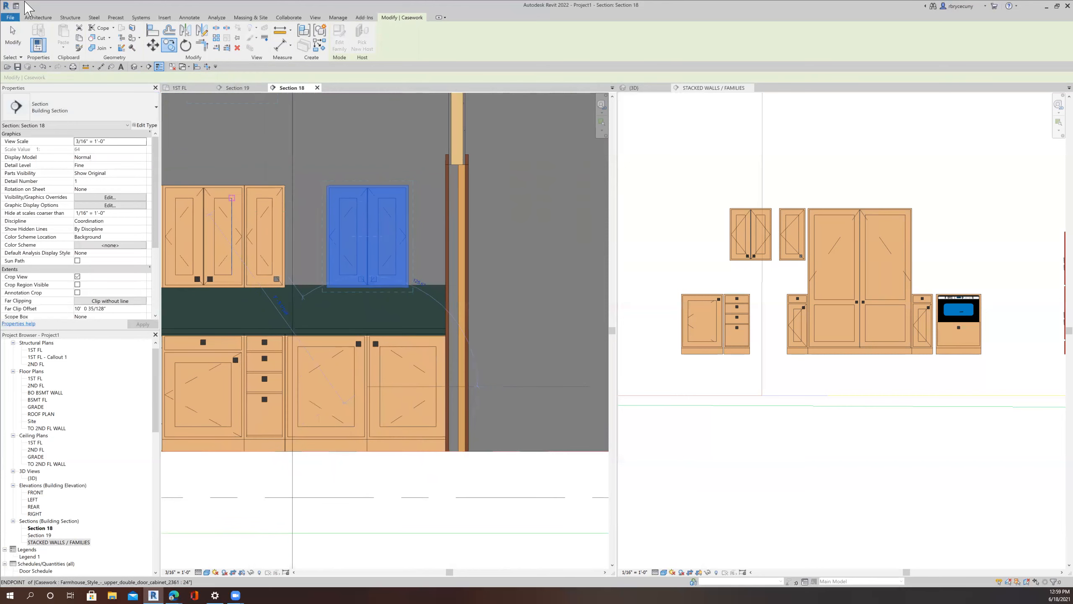
key("Escape")
key("Escape")
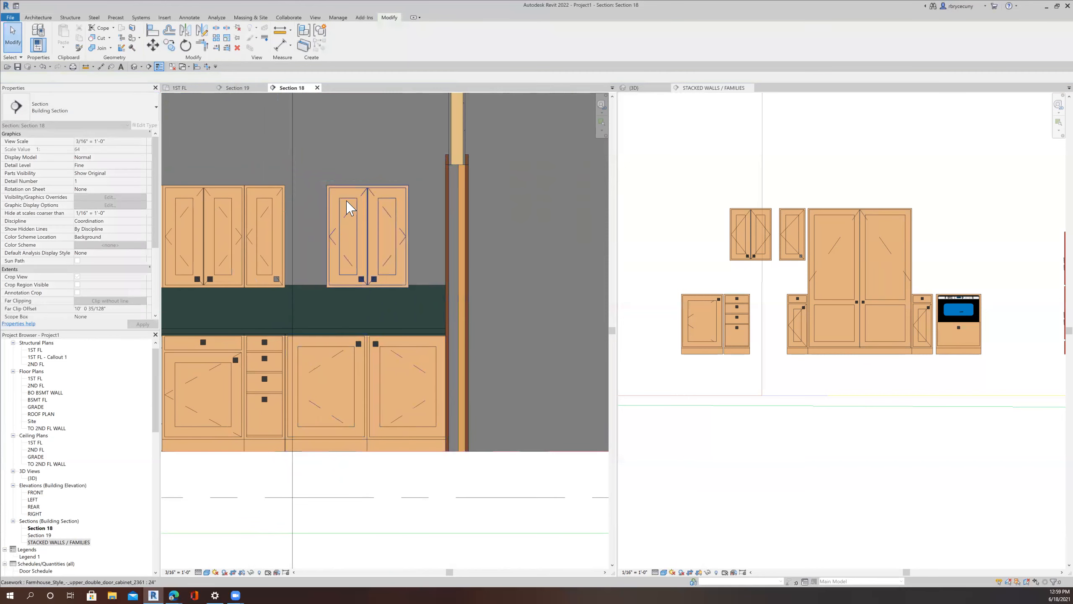
Step: Change the double-door upper cabinet nearest the doorway to the 48" type
left_click(363, 250)
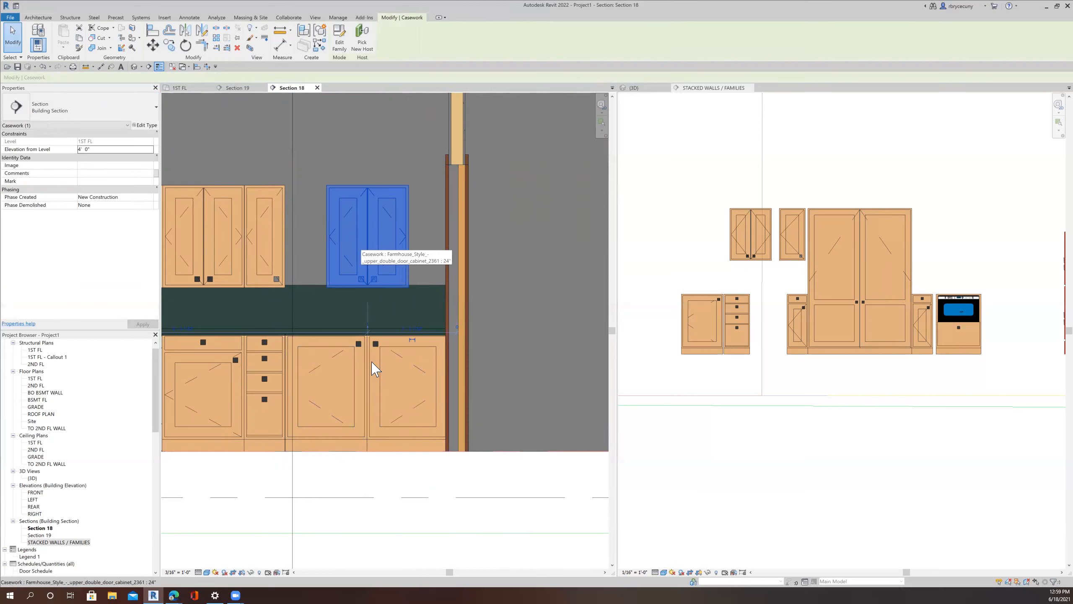
left_click(88, 106)
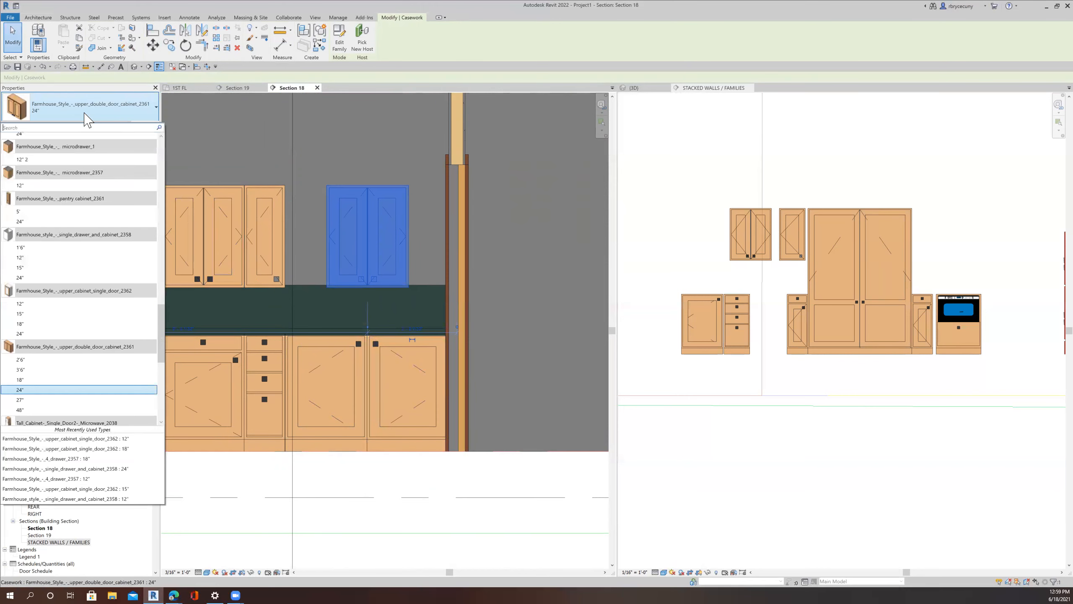
left_click(36, 410)
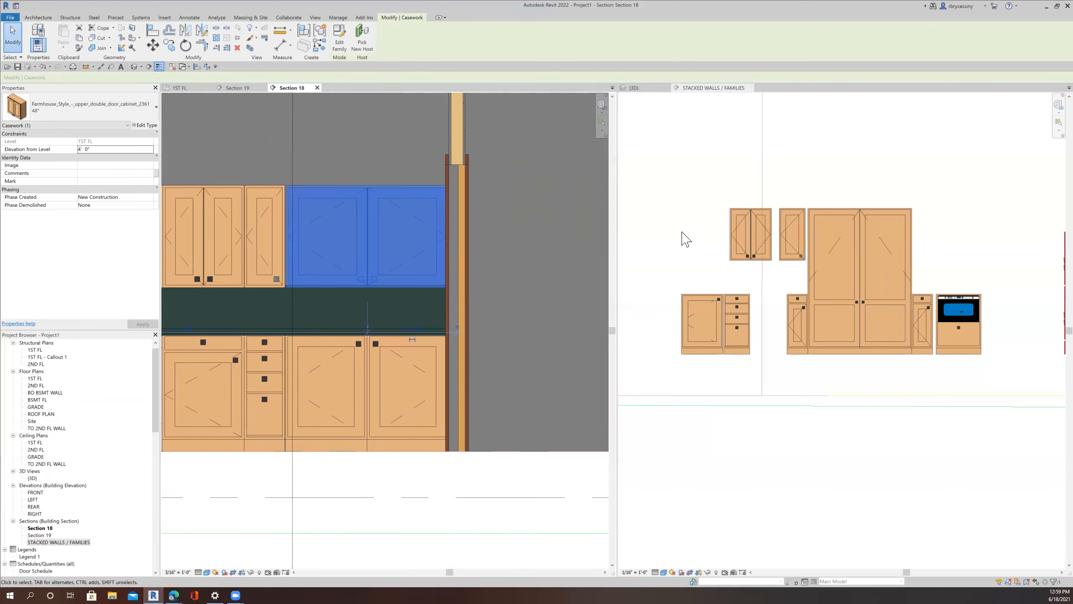
Step: Check the upper cabinet run along the sink wall in the 3D view
left_click(634, 88)
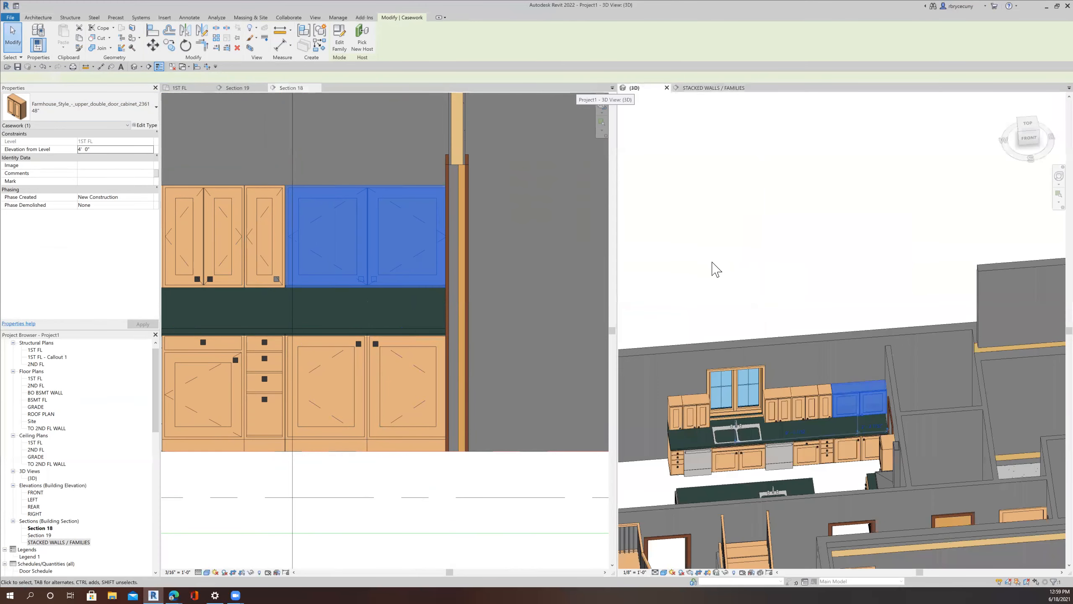
left_click(712, 254)
middle_click_drag(708, 249, 768, 187)
scroll(775, 231, "down", 2)
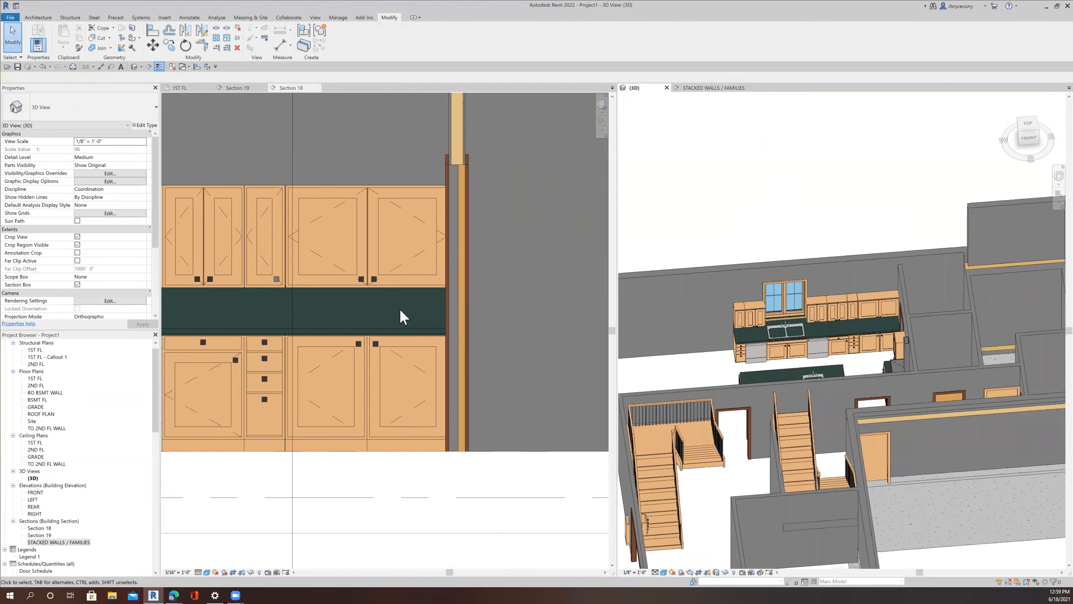
Step: Delete the 1'-0" dimension beside the backsplash in Section 18
scroll(399, 309, "down", 5)
left_click(496, 289)
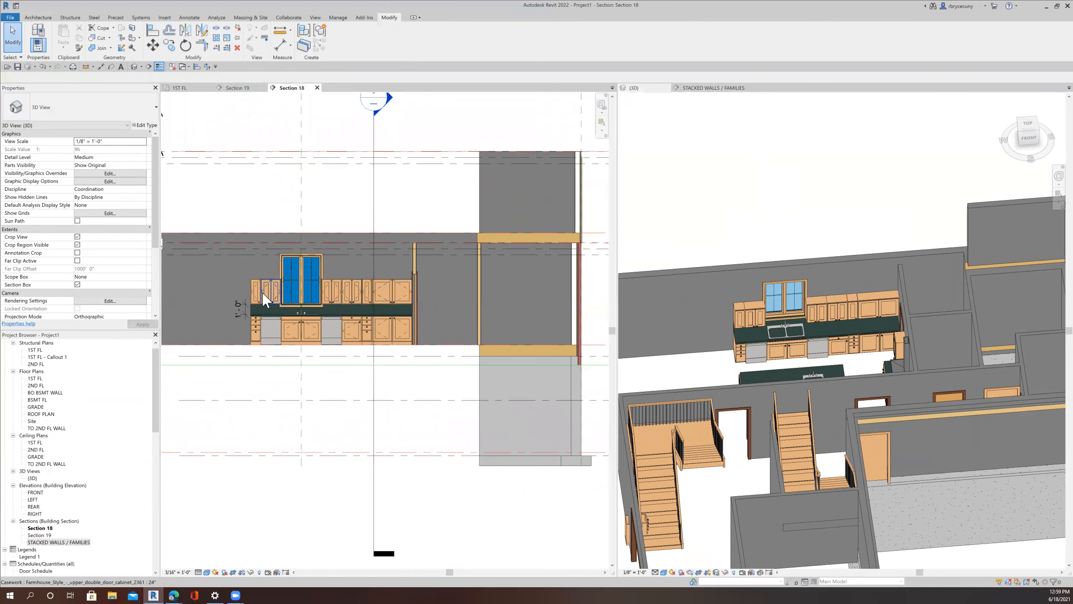
scroll(262, 294, "up", 4)
middle_click_drag(321, 294, 388, 288)
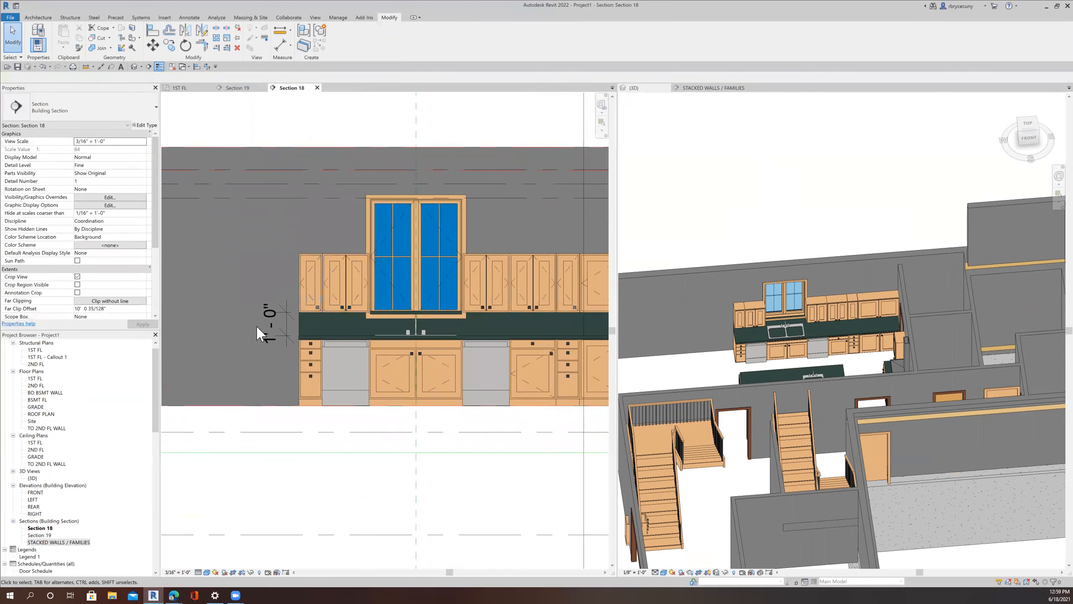
right_click(274, 316)
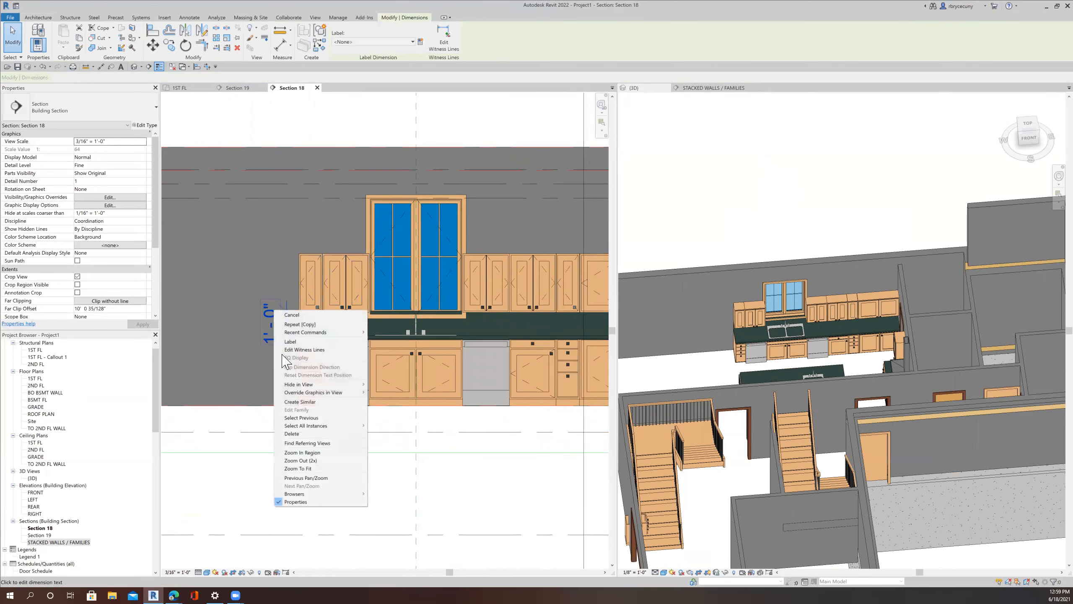
left_click(302, 435)
Step: Measure the vertical distance from the bottom of the upper cabinets to the top of the sink window's trim
middle_click_drag(343, 326, 233, 322)
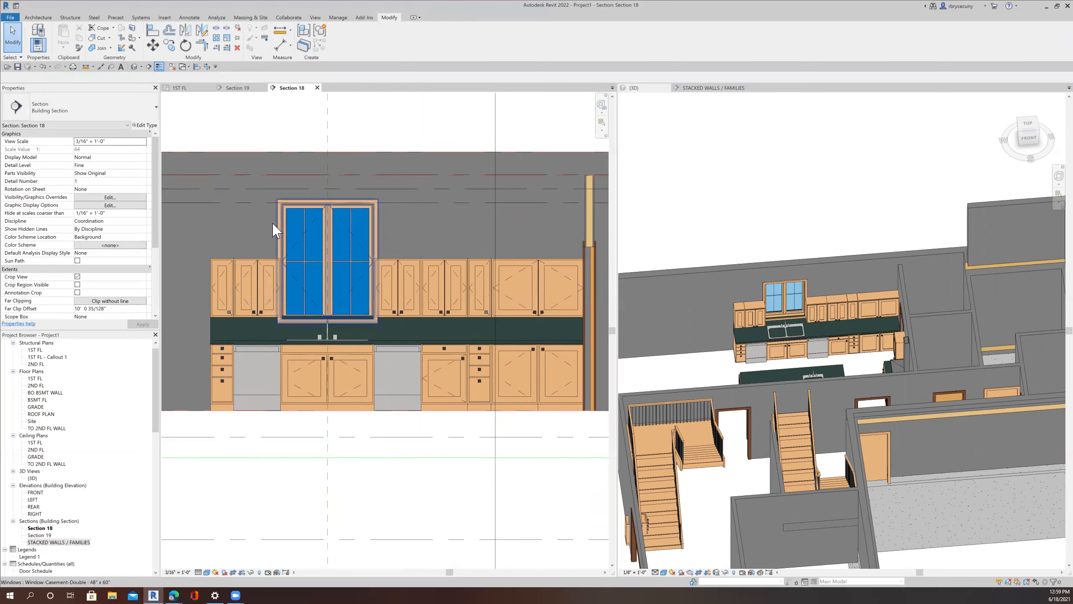
scroll(266, 262, "up", 2)
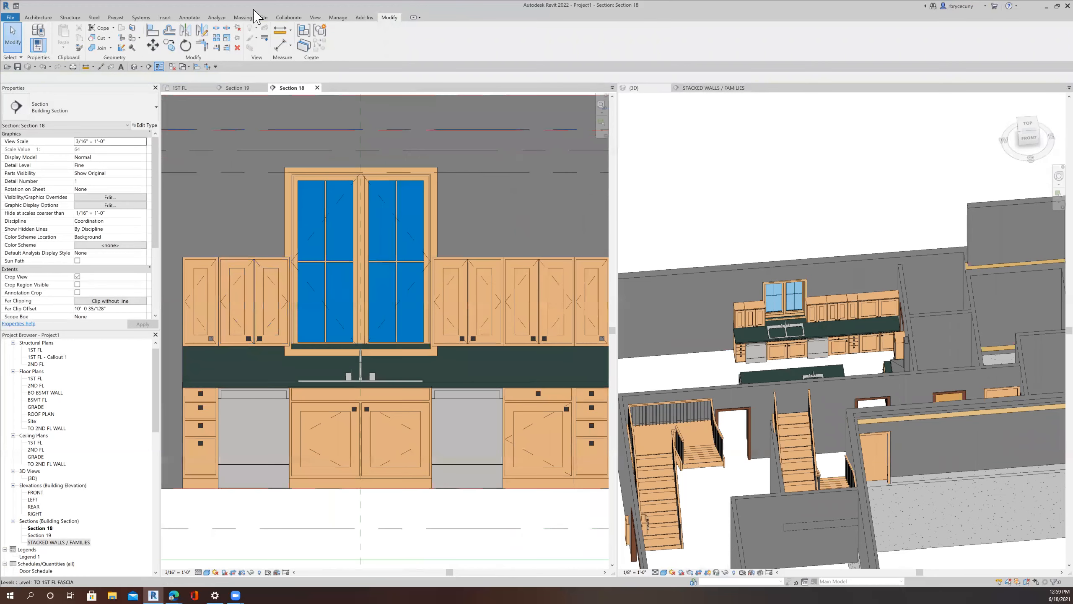
left_click(280, 34)
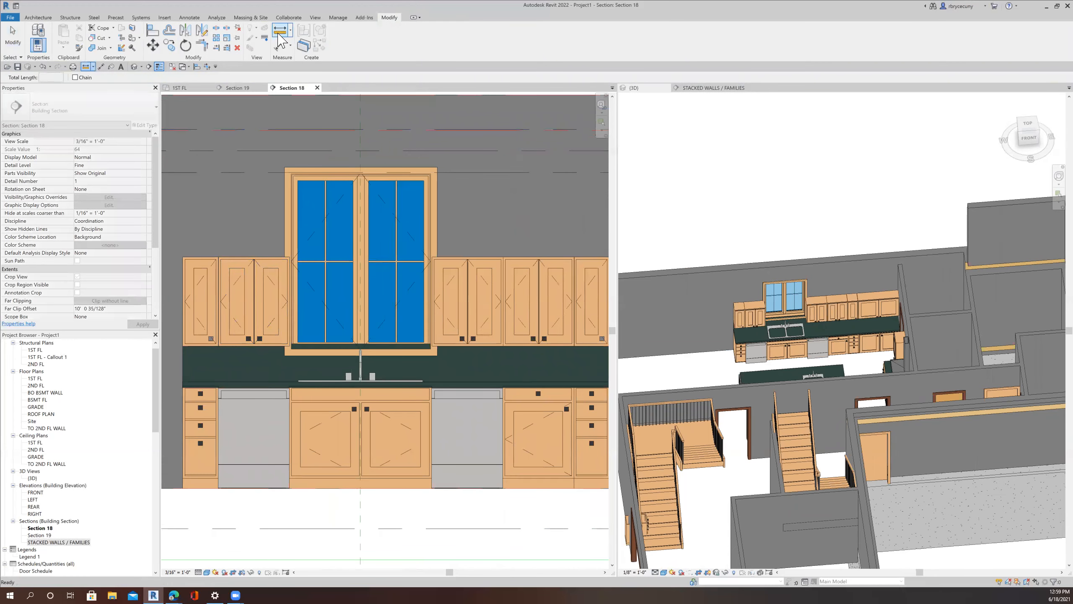
left_click(288, 347)
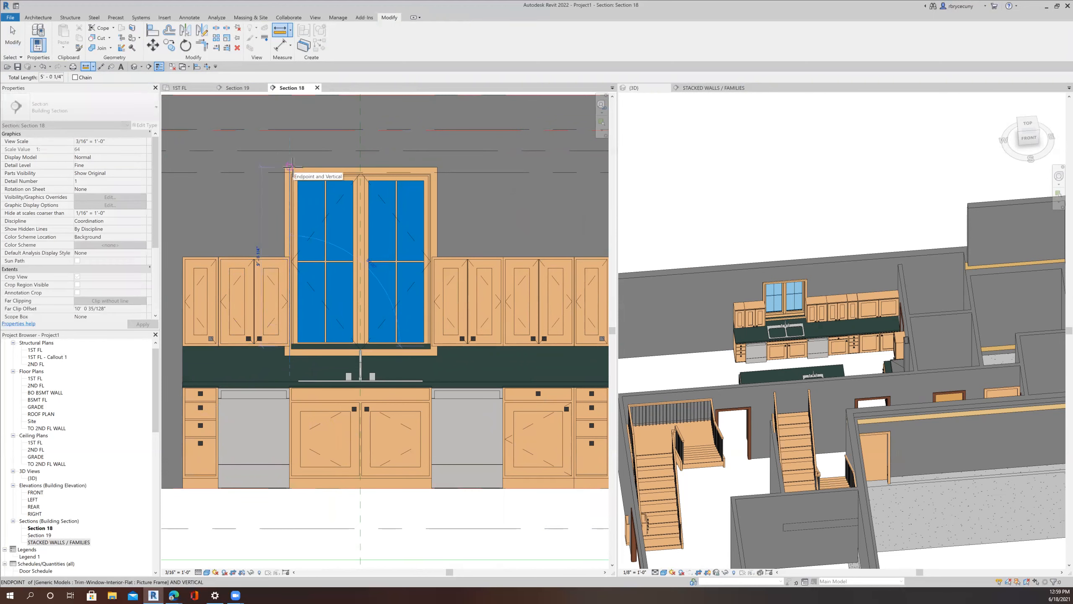
left_click(293, 167)
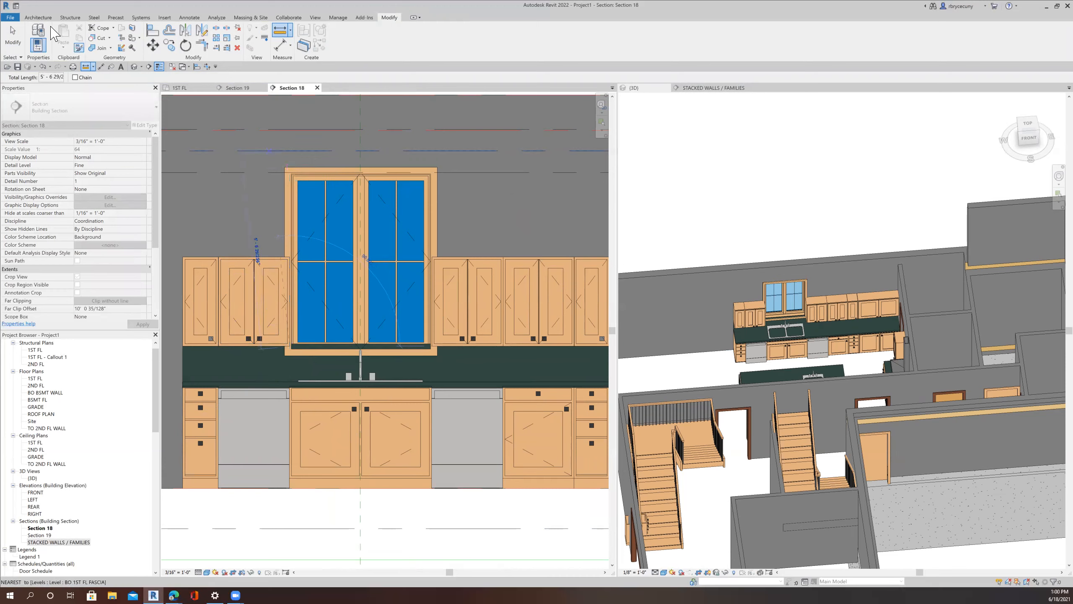
left_click(15, 37)
Step: Duplicate the 24" type of the double-door upper cabinet beside the sink window as 24" x60" and set its width to 5'-0"
left_click(256, 312)
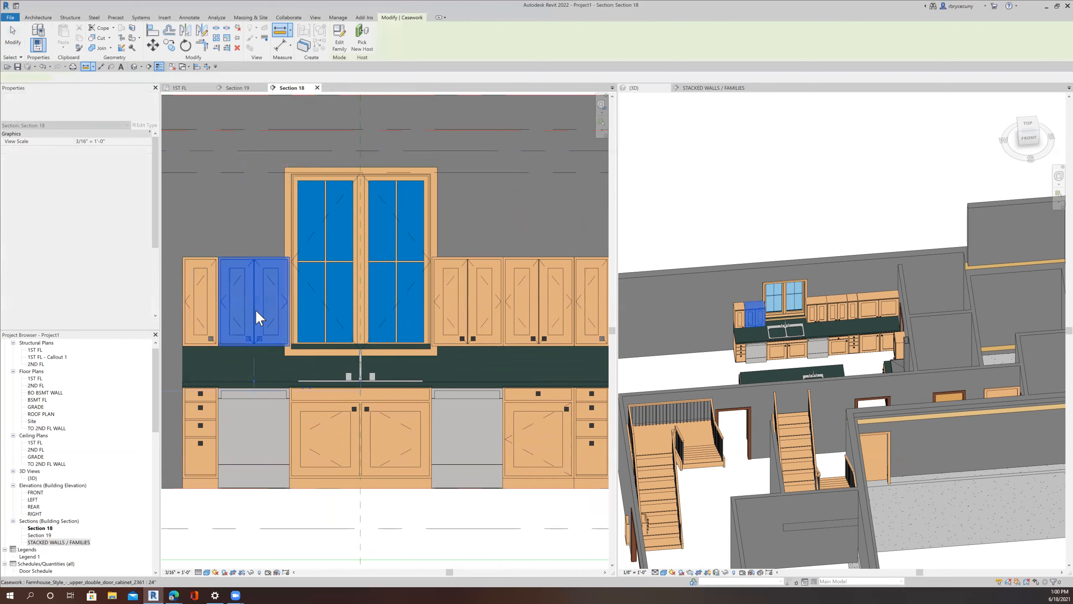
left_click(147, 124)
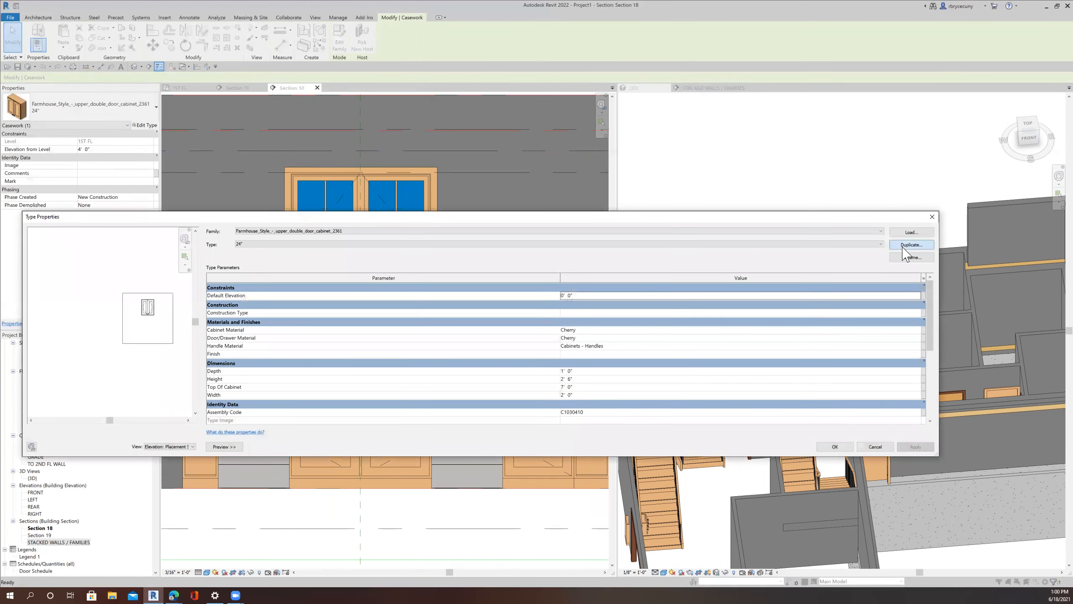
left_click(904, 247)
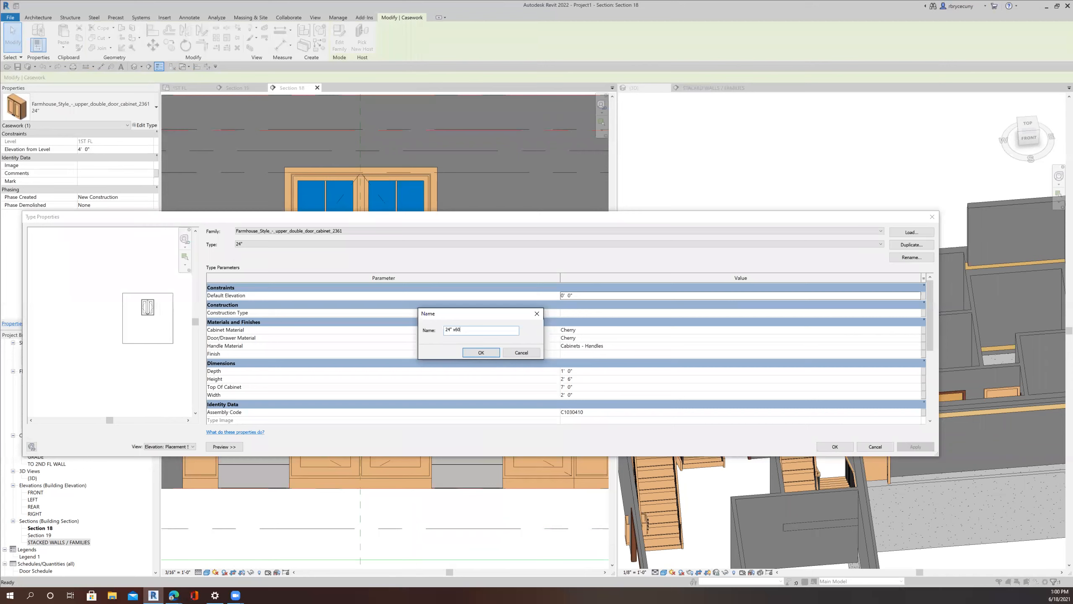
type("\"")
key("Return")
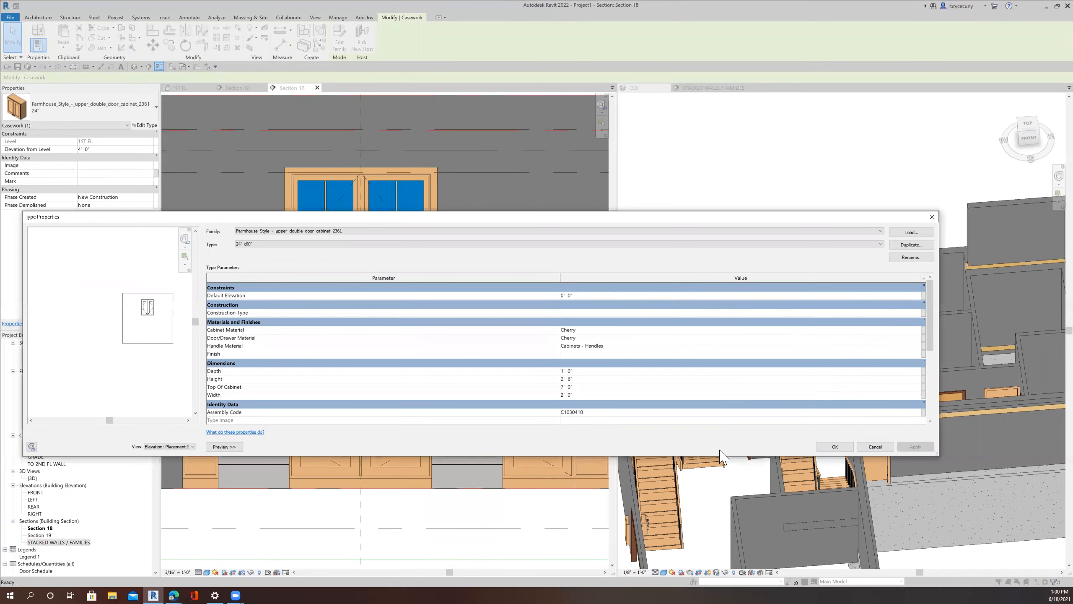
left_click(590, 394)
left_click(843, 450)
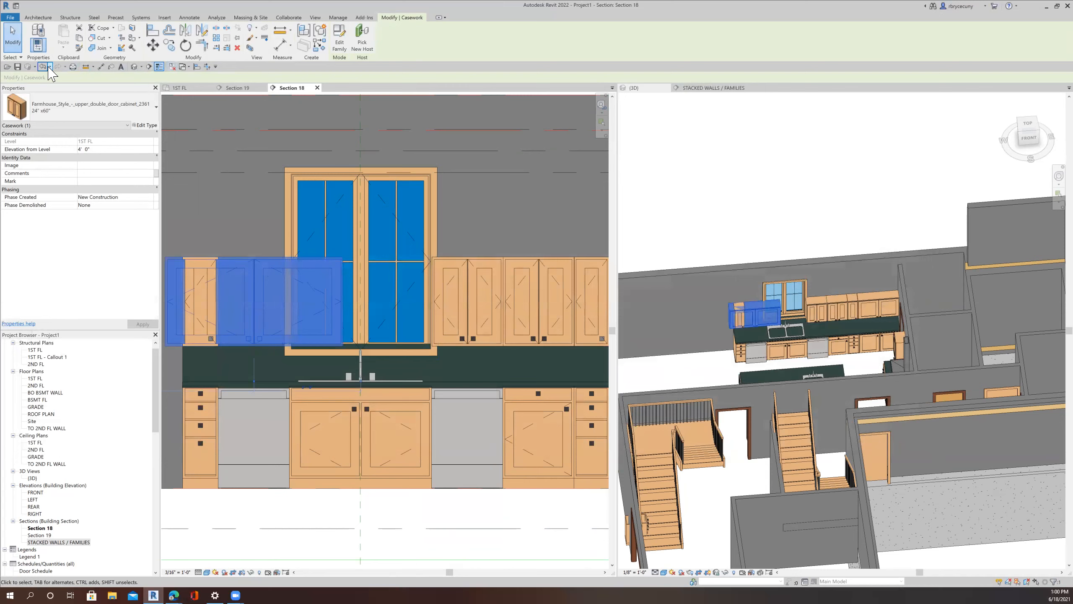
Step: Correct the 24" x60" double-door cabinet type to a width of 2'-0" and a height of 5'-0"
left_click(143, 127)
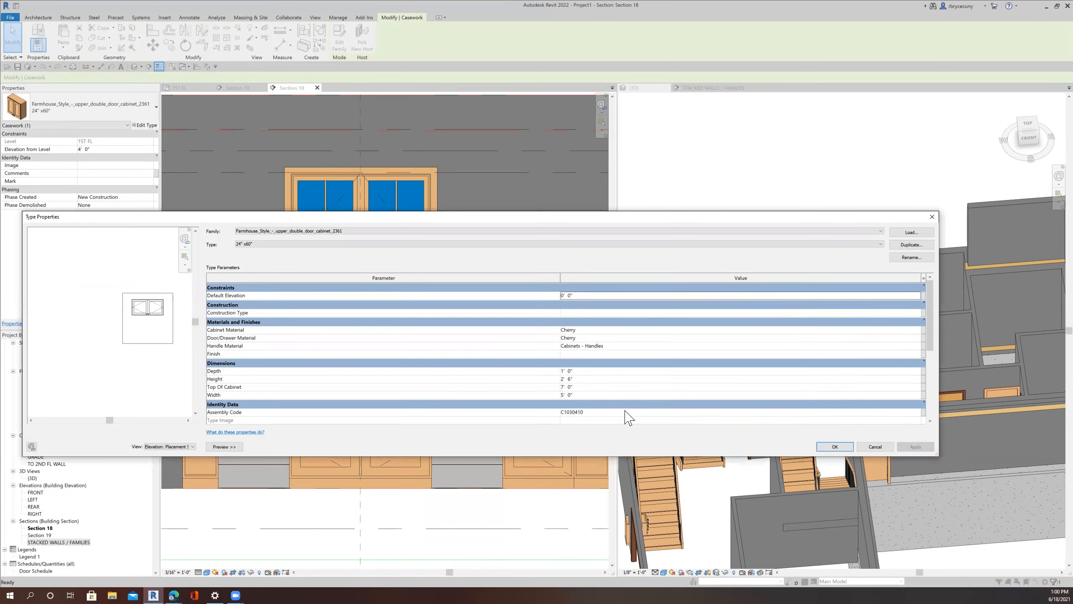
left_click(576, 395)
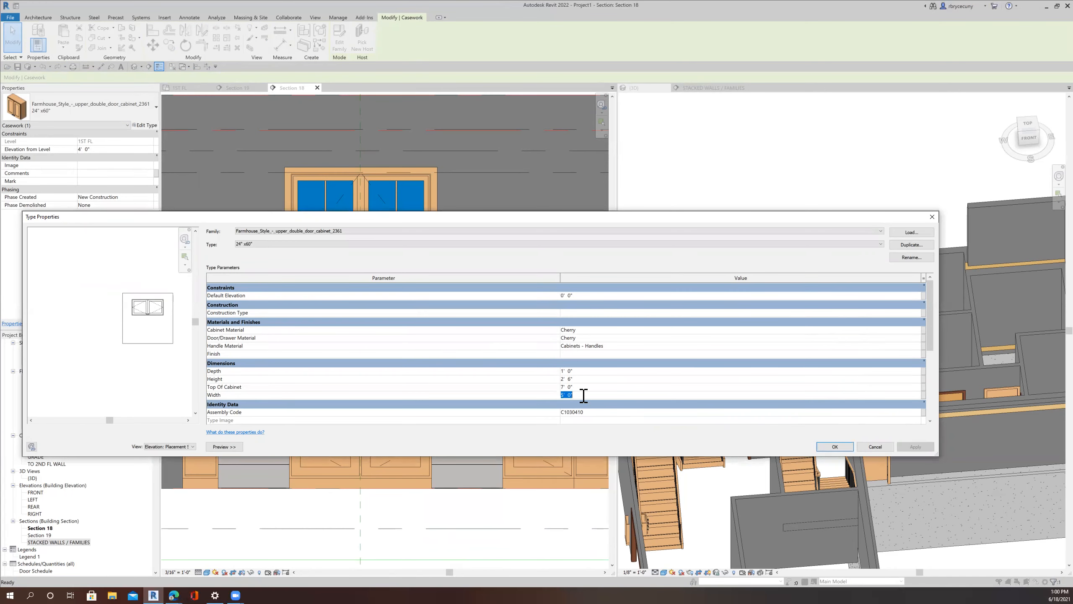
type("2")
type("5")
left_click(821, 447)
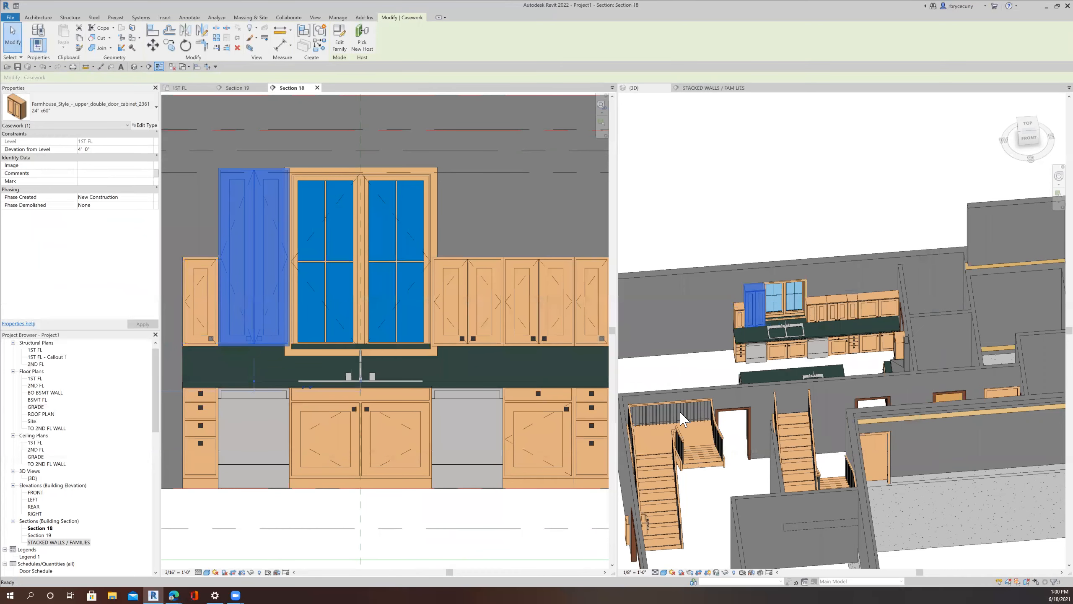
middle_click_drag(436, 340, 512, 316)
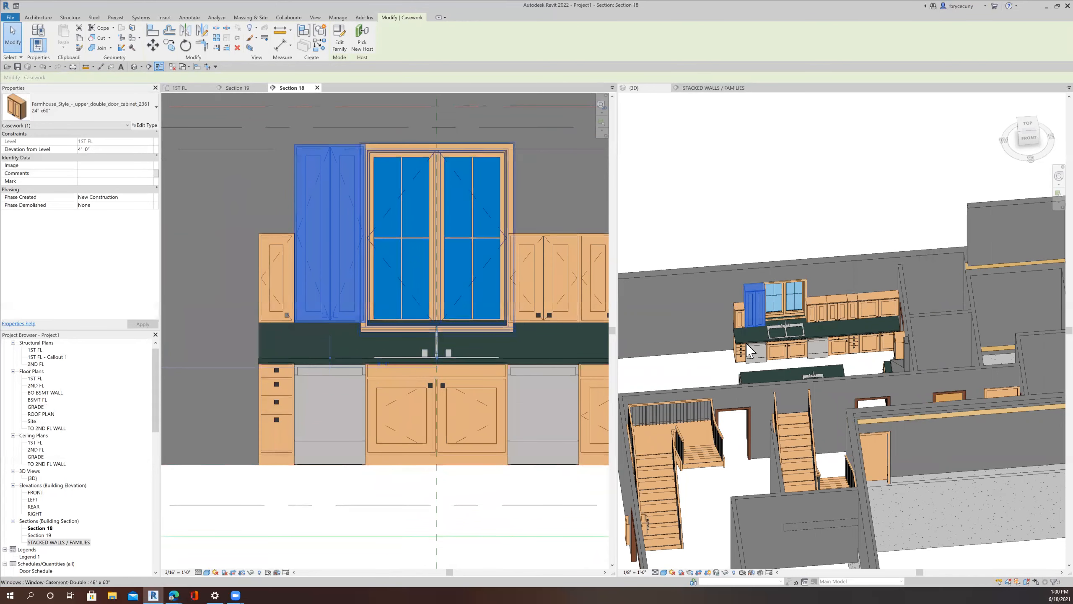
scroll(748, 315, "up", 5)
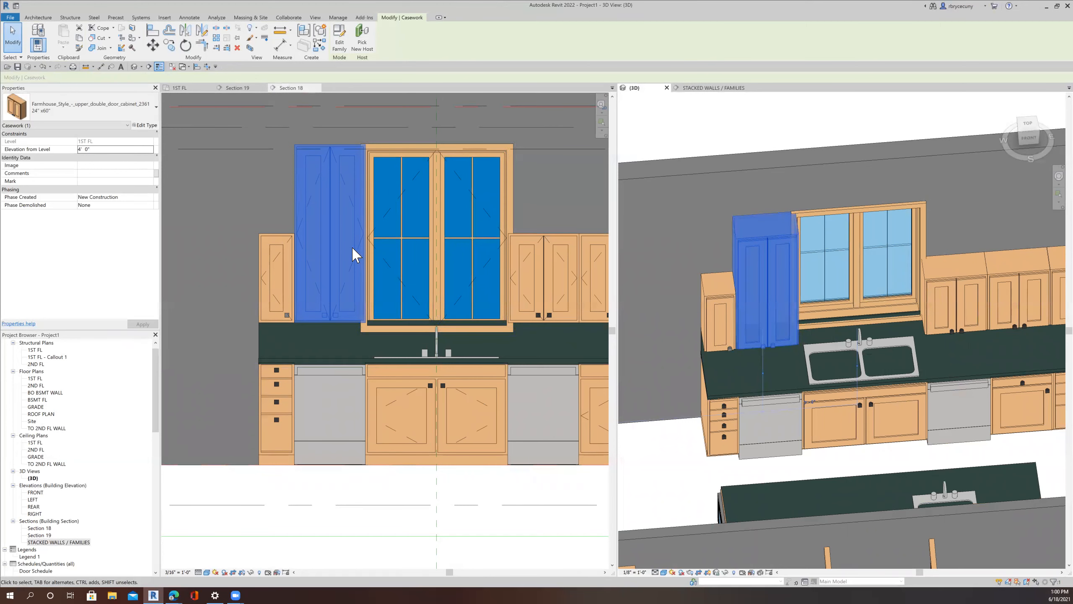
left_click(338, 203)
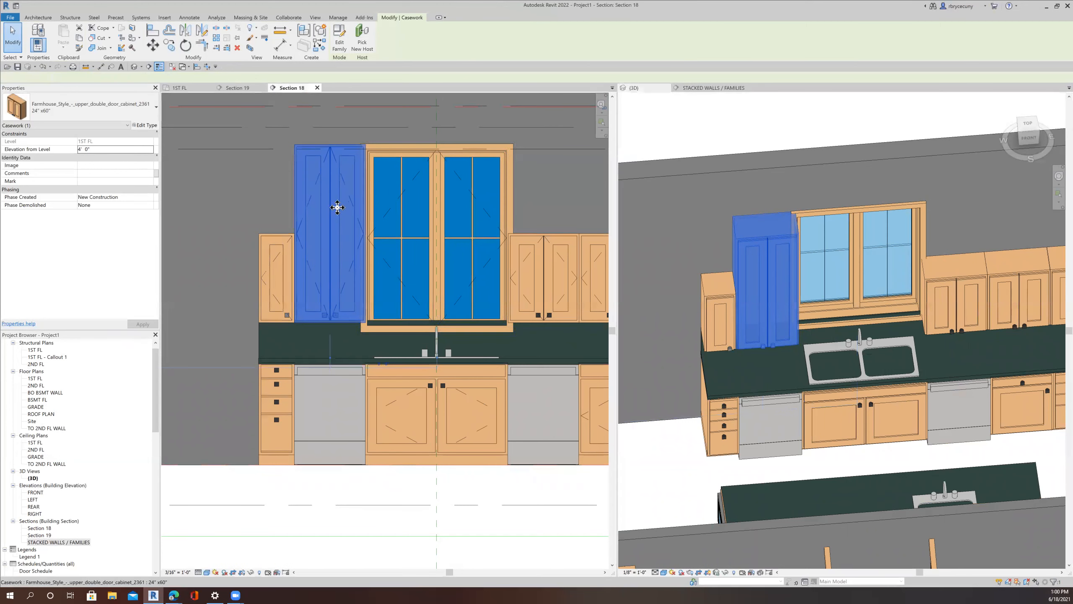
scroll(334, 207, "down", 3)
key("Escape")
Step: Duplicate the end single-door upper cabinet's 12" type as 12"x60" and set its height to 5'-0"
middle_click_drag(351, 240, 293, 230)
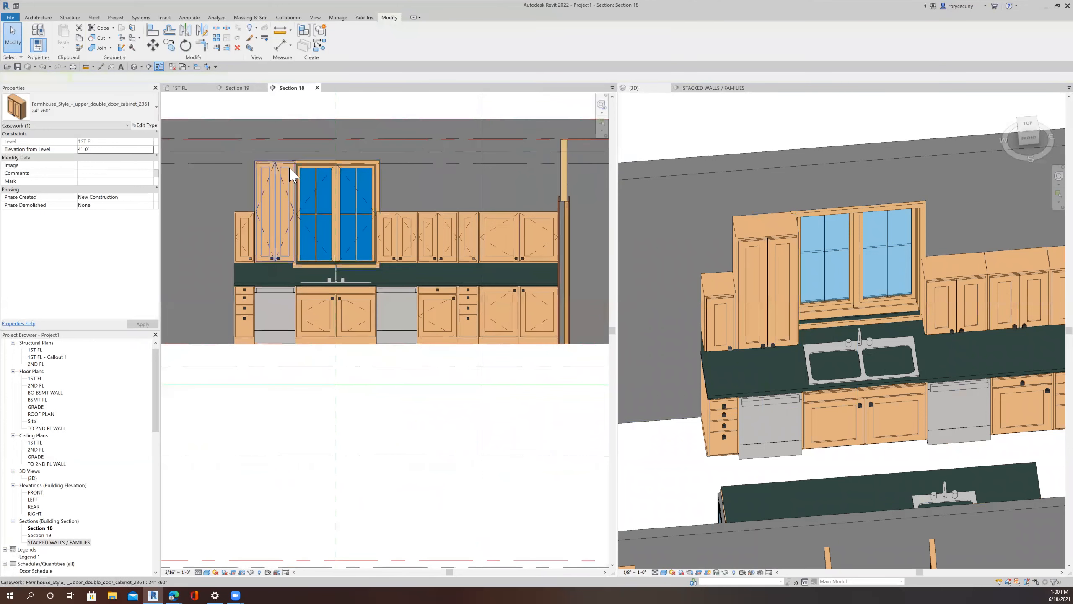
left_click(236, 233)
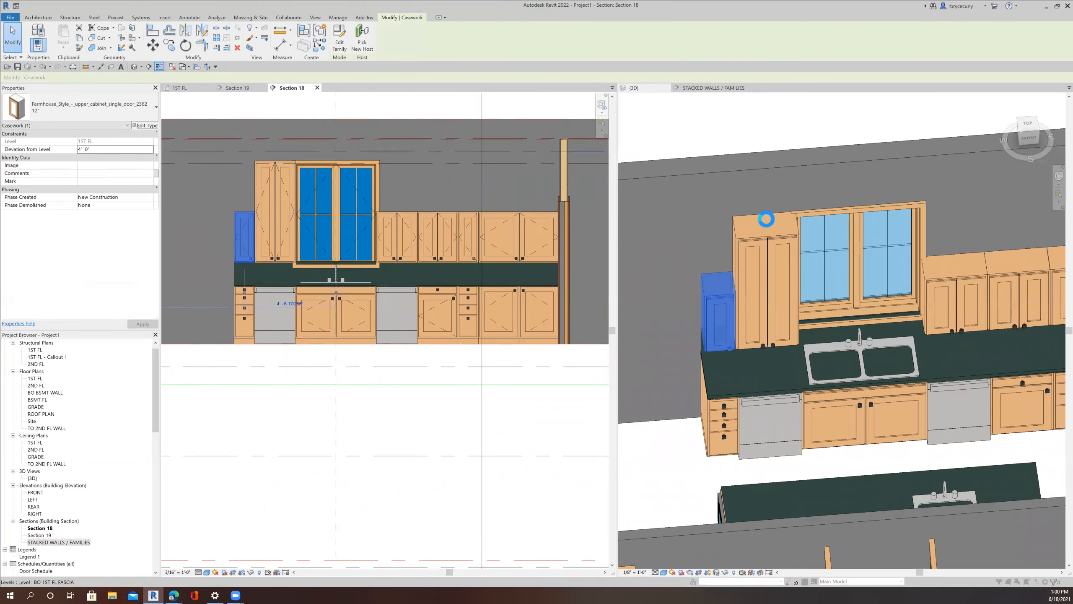
left_click(898, 247)
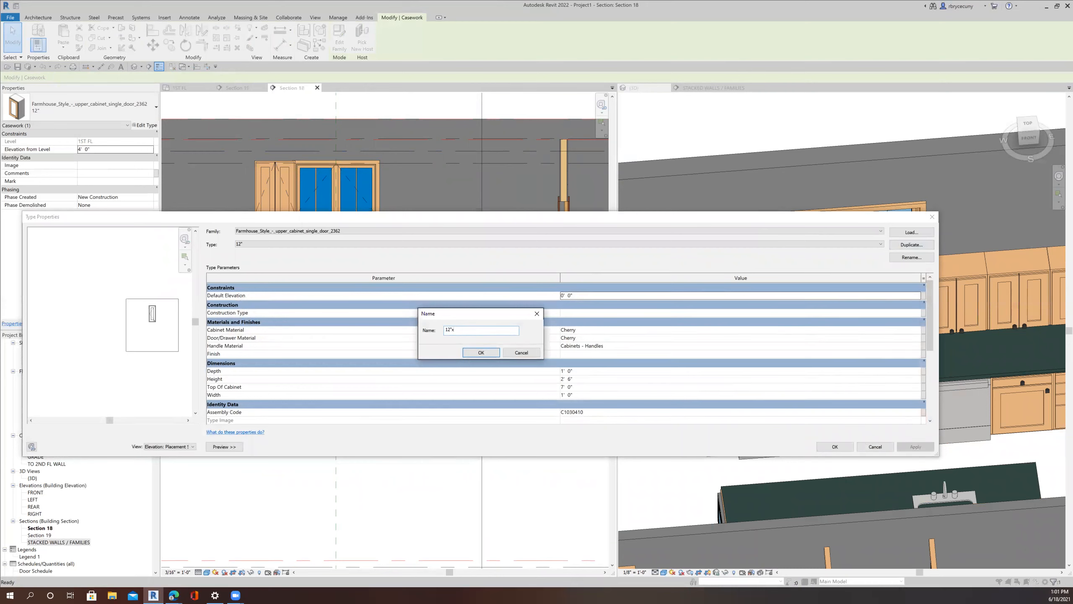
type("12\"x60")
key("Return")
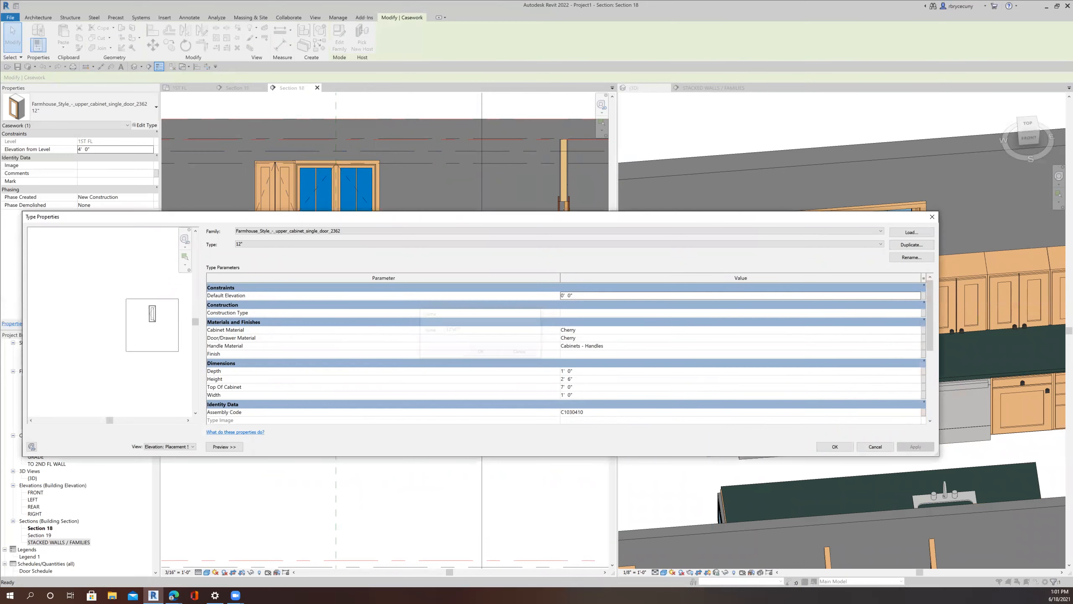
left_click(579, 383)
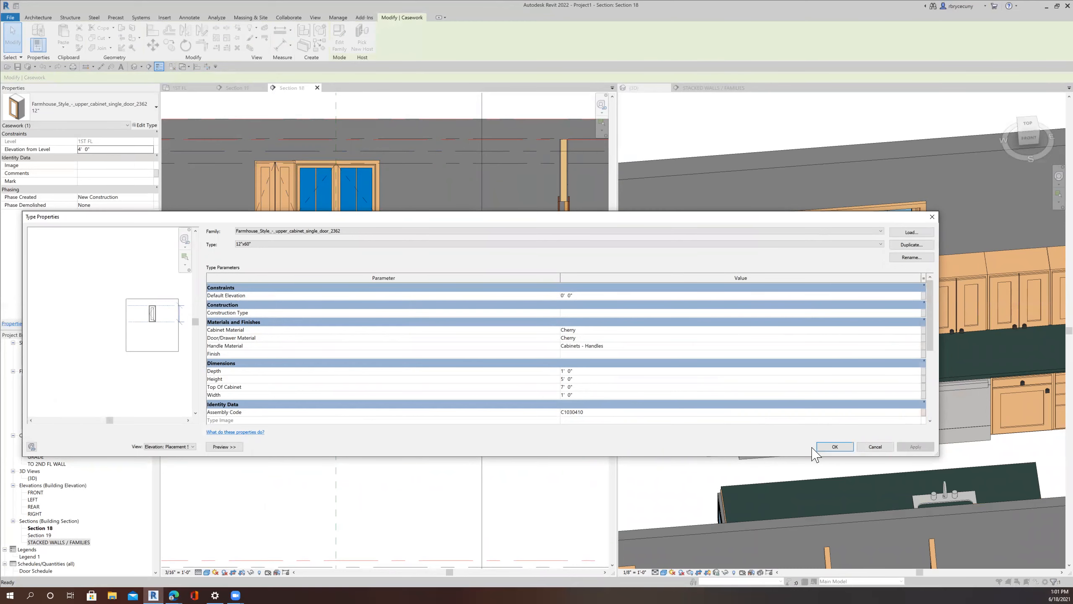
left_click(827, 446)
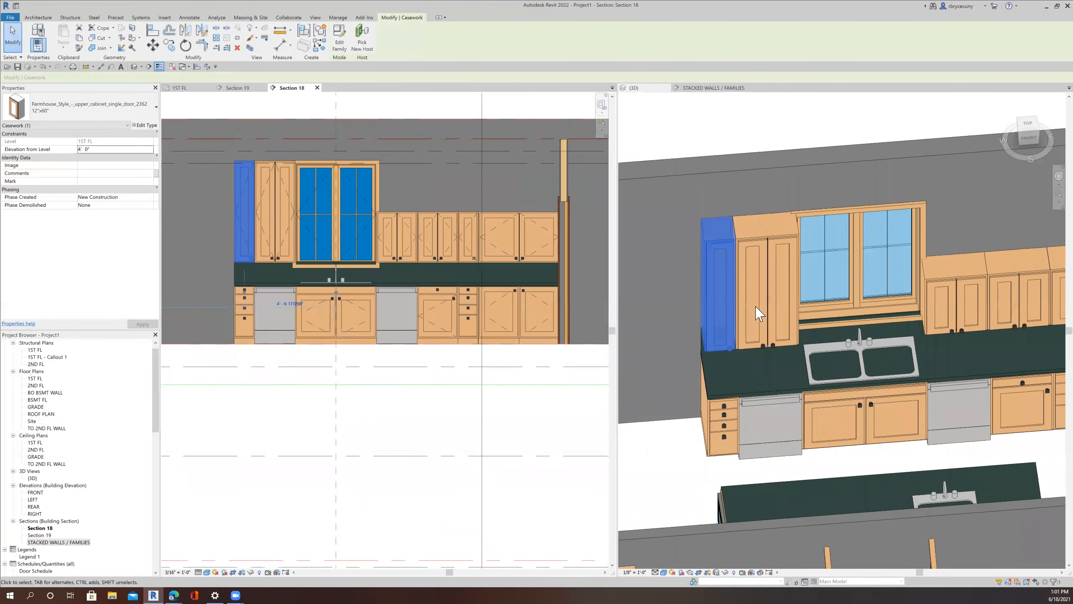
Step: Change the double-door upper cabinet directly beside the window on the doorway side to the 24" x60" type
mouse_move(293, 212)
middle_mouse_down()
mouse_move(250, 217)
mouse_move(293, 233)
middle_mouse_up()
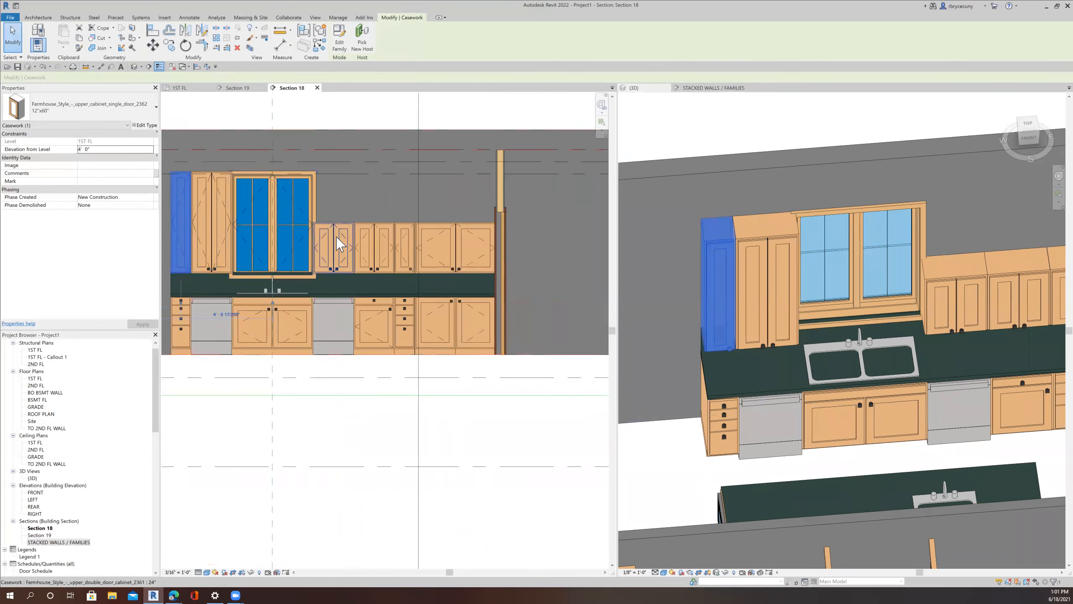
left_click(337, 242)
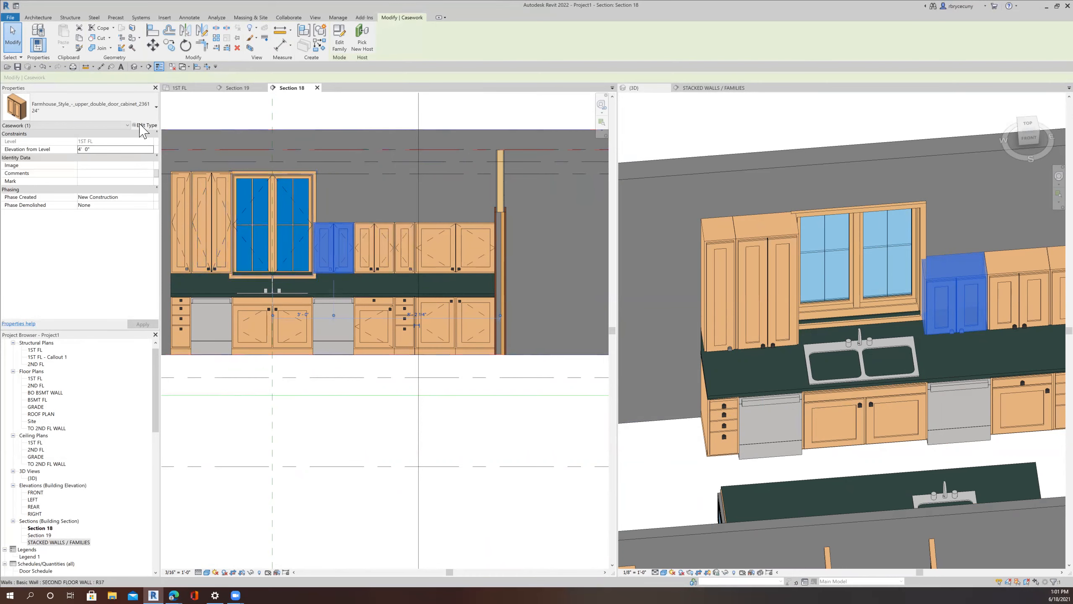
left_click(115, 106)
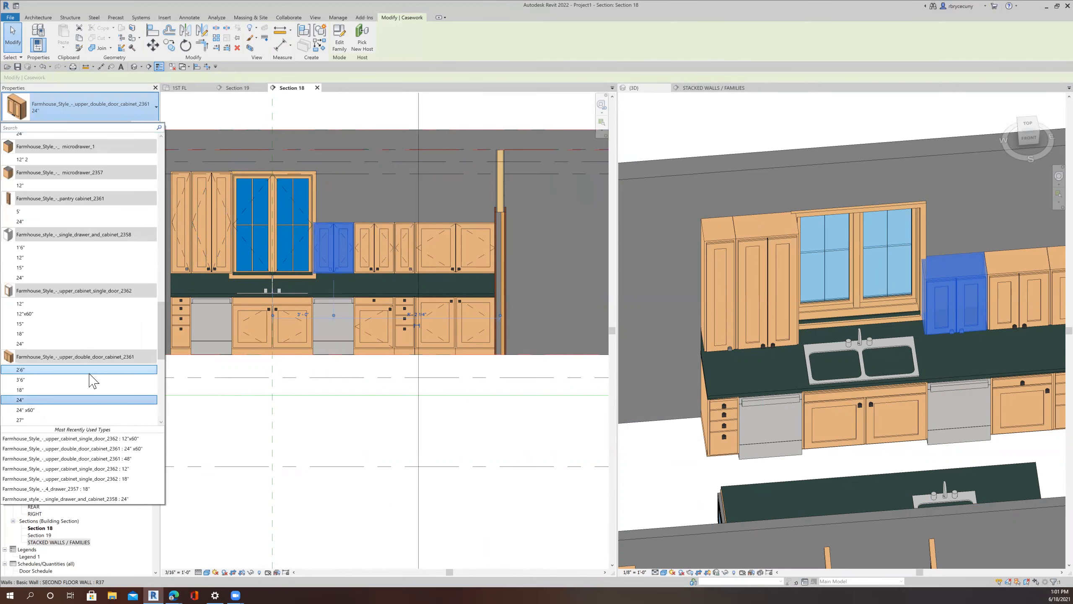
left_click(25, 410)
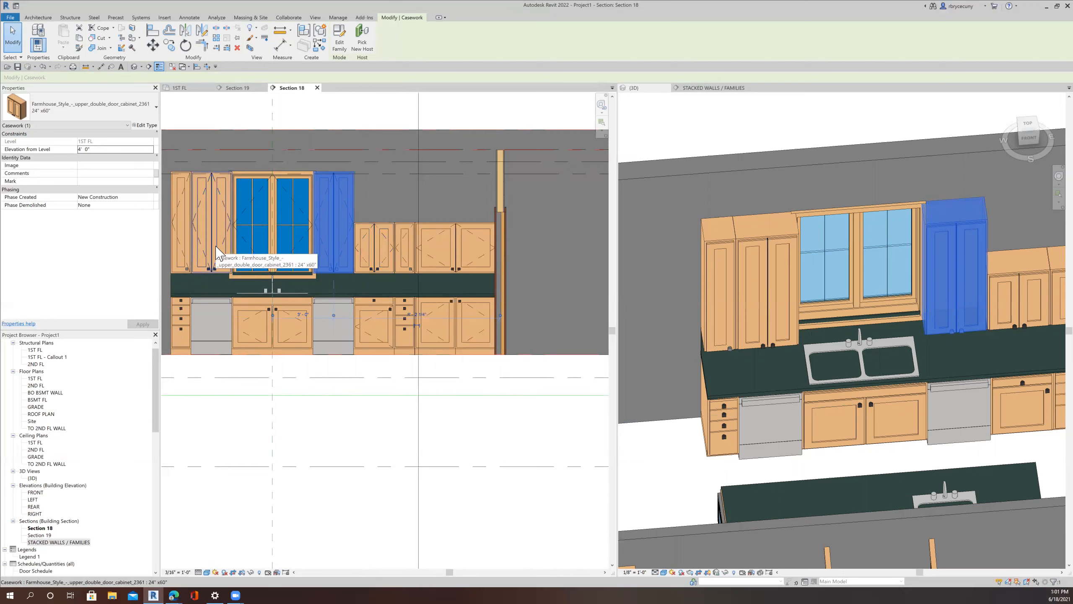
Step: Match the second double-door upper cabinet on the doorway side of the window to the 24" x60" cabinet type
left_click(371, 240)
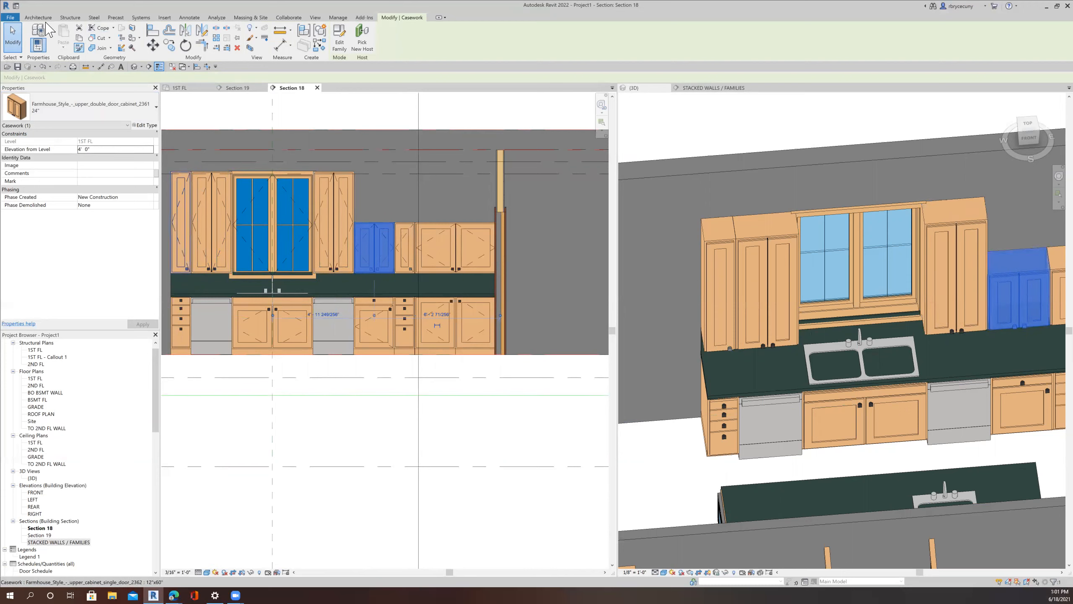
key("Escape")
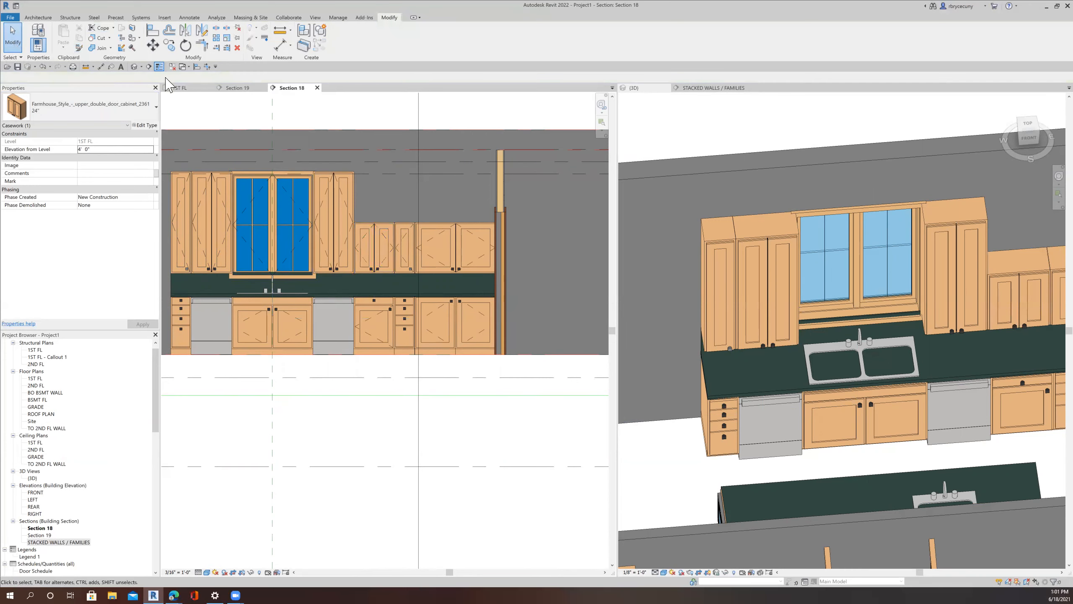
left_click(79, 48)
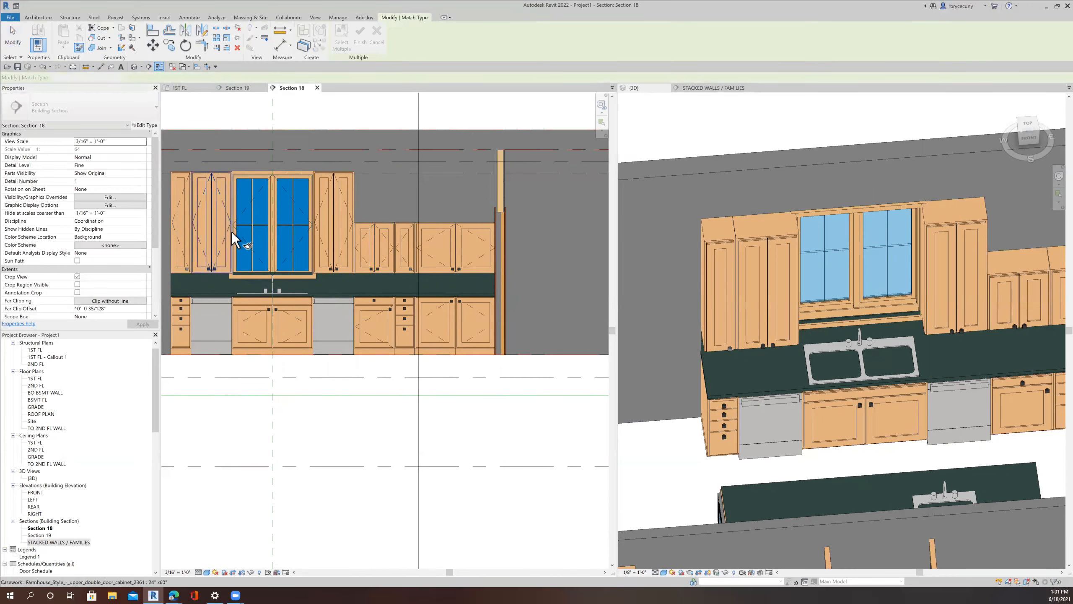
left_click(211, 247)
left_click(369, 255)
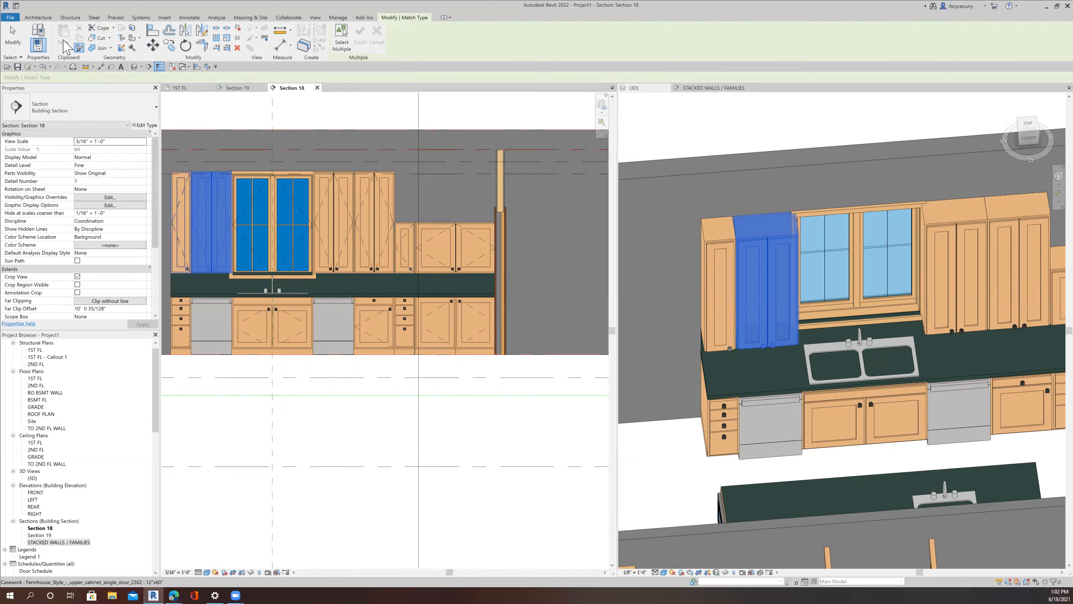
left_click(12, 37)
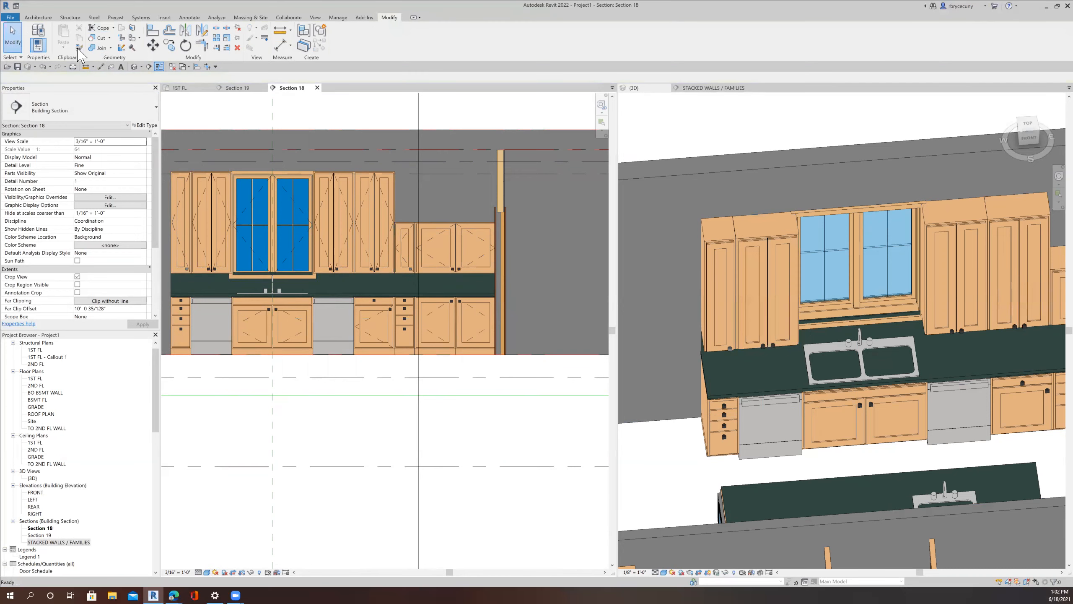
Step: Match the short single-door upper cabinet on the doorway side to the tall 12"x60" end cabinet's type
key("m")
key("a")
left_click(186, 252)
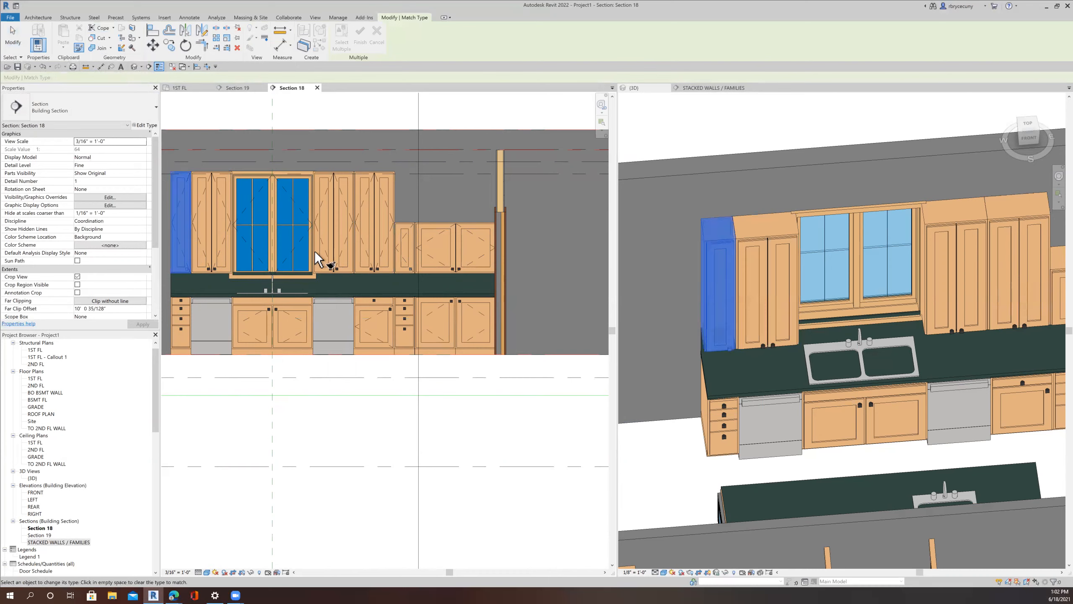
left_click(410, 262)
middle_click_drag(410, 265, 379, 251)
scroll(455, 245, "down", 2)
left_click(13, 36)
Step: Duplicate the 48" type of the double-door upper cabinet nearest the doorway as 48" 60"
left_click(430, 234)
left_click(431, 235)
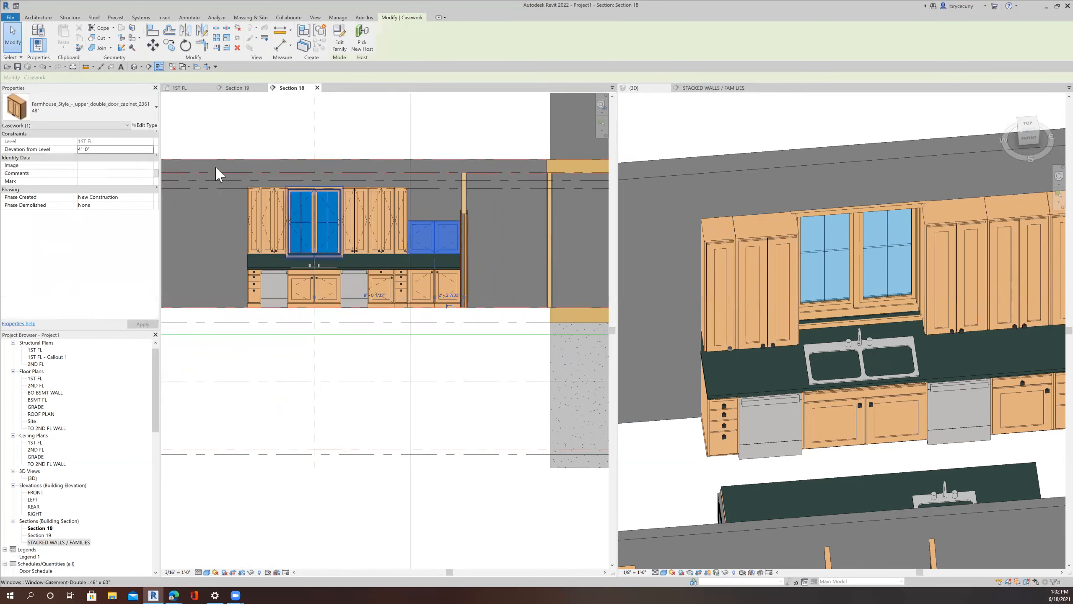
left_click(146, 124)
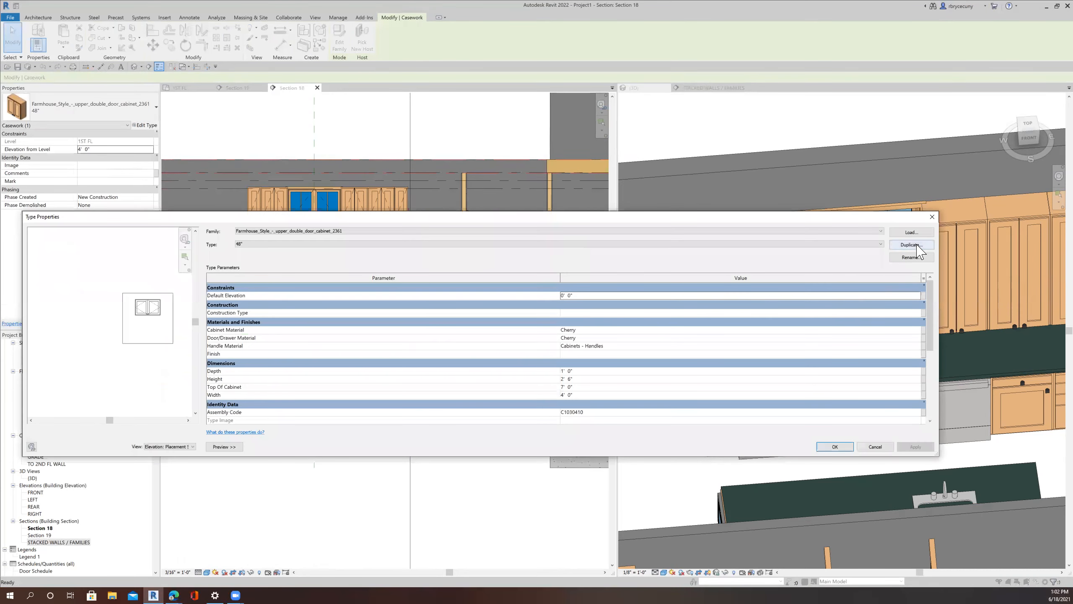
left_click(912, 245)
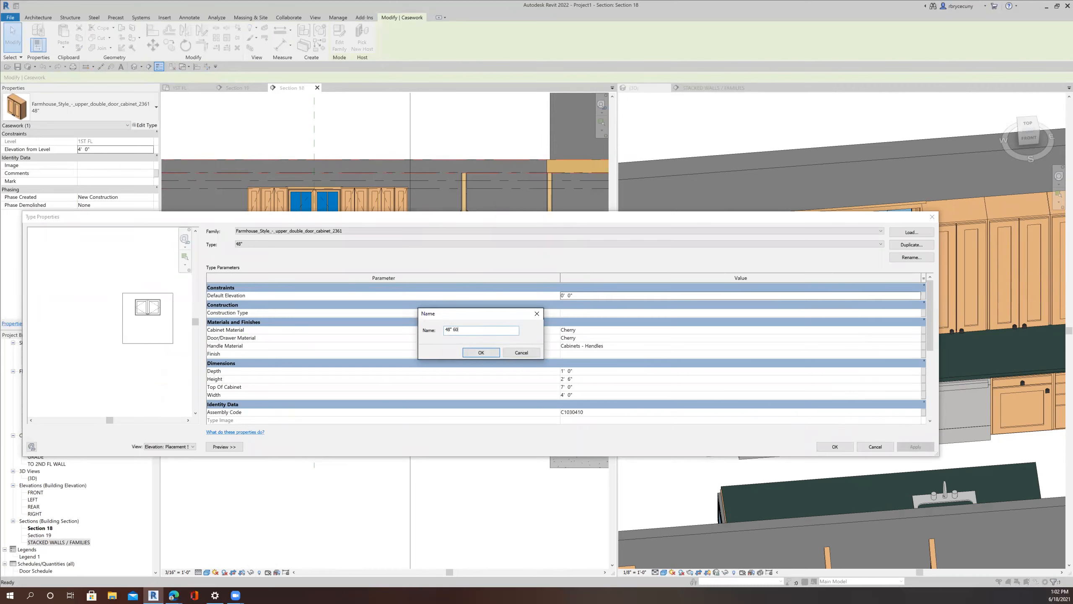
type("48\" 60\"")
left_click(479, 355)
Step: Set the 48" 60" cabinet type's height to 5'-0" and apply it to the upper cabinet nearest the doorway
left_click(568, 380)
type("5")
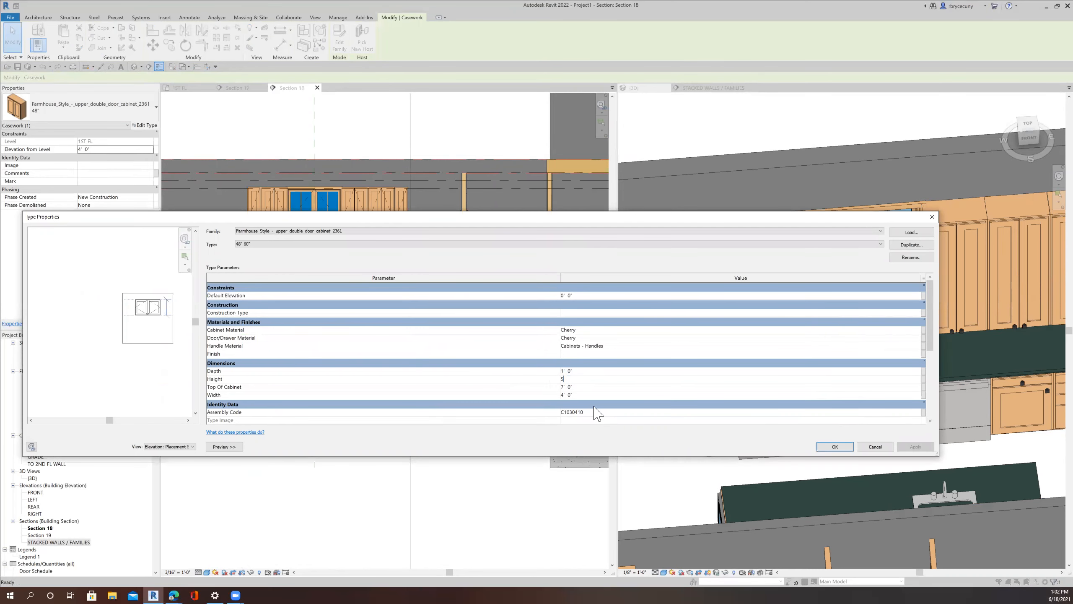
left_click(828, 447)
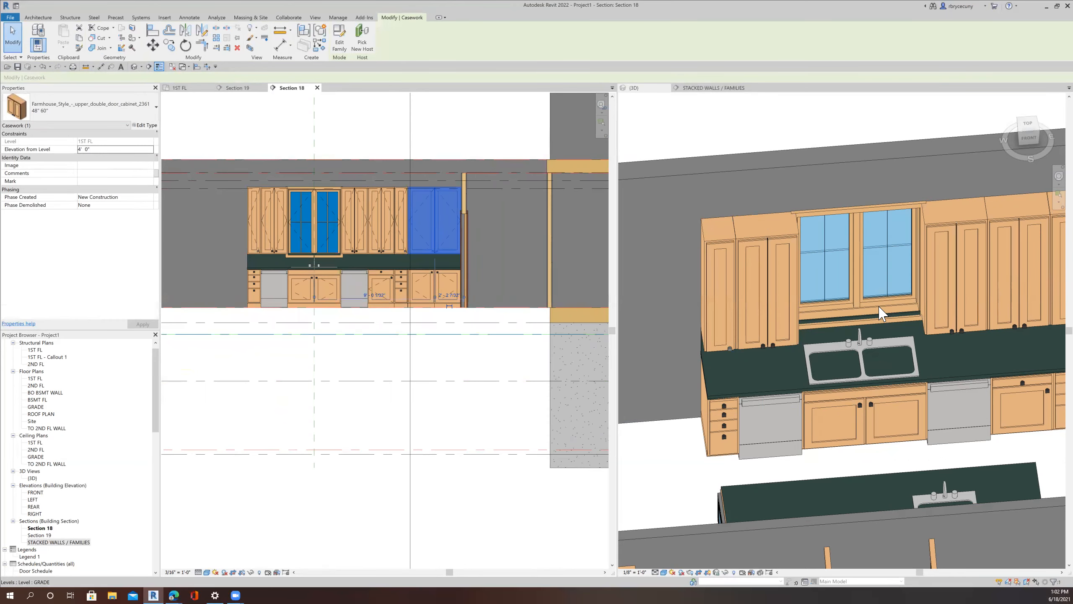
scroll(881, 313, "down", 5)
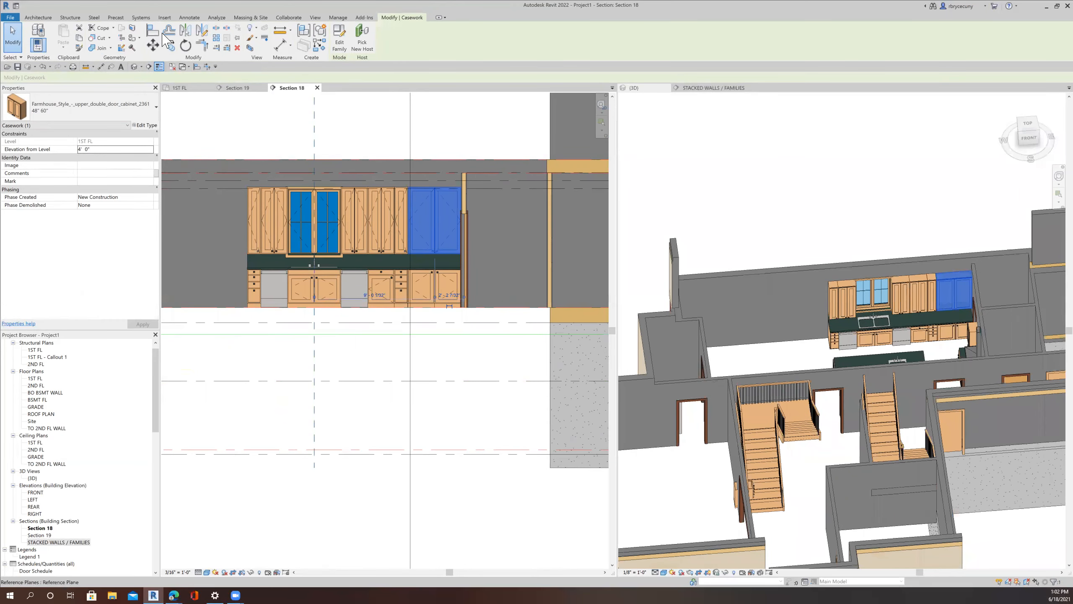
left_click(421, 278)
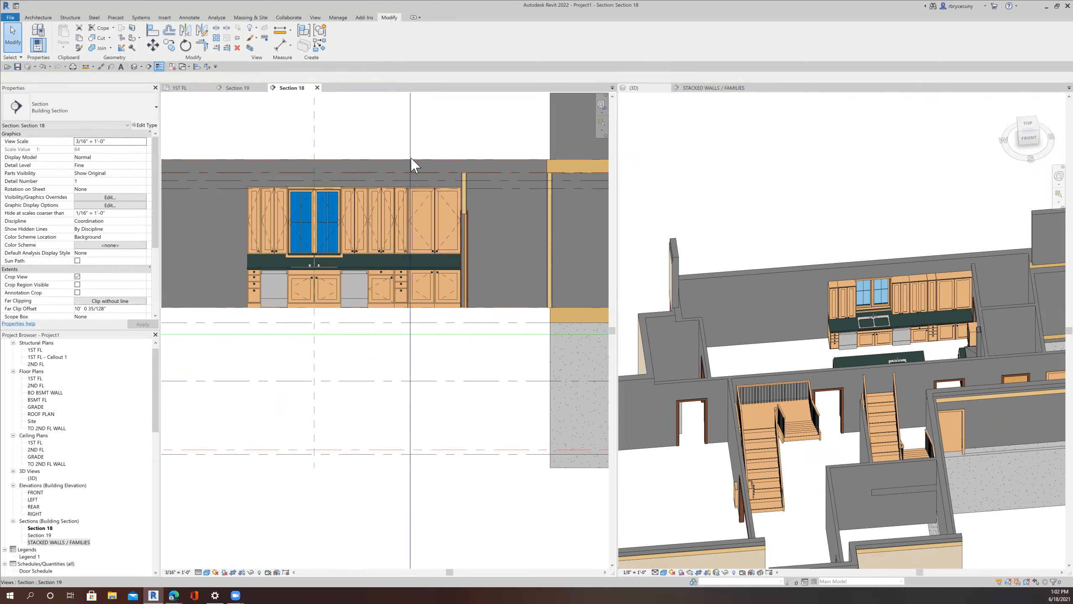
scroll(412, 162, "down", 5)
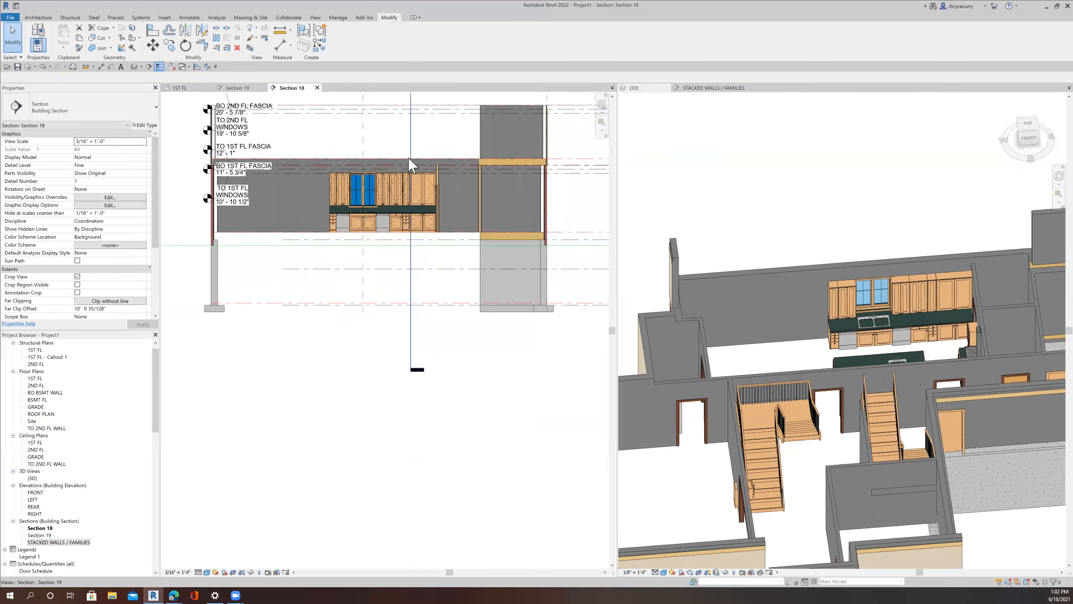
Step: Open the Section 19 view from its section line in Section 18 to show the range wall
left_click(412, 269)
right_click(413, 268)
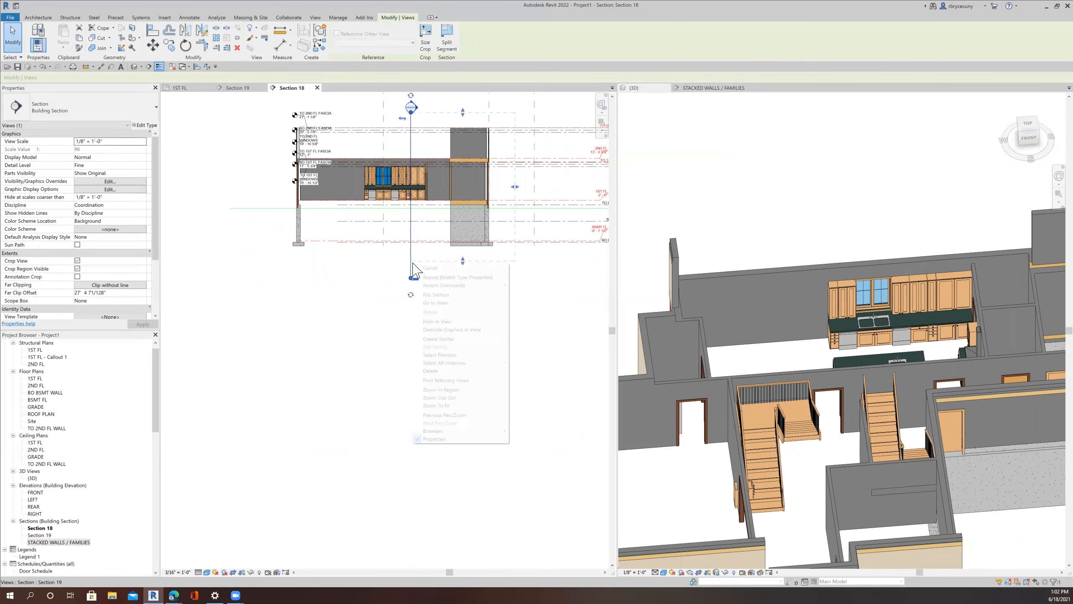
left_click(447, 304)
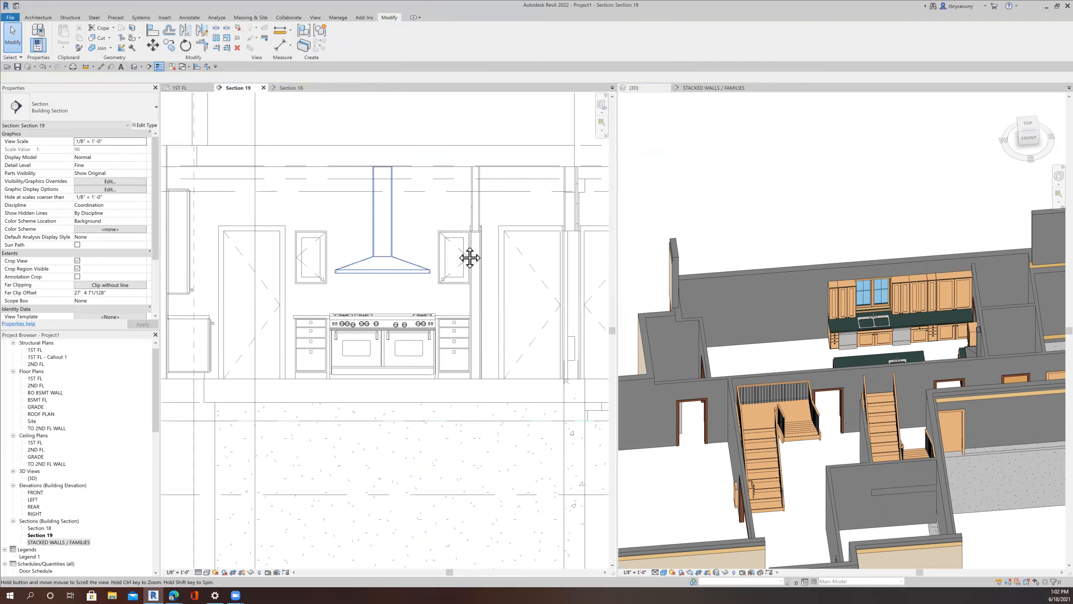
middle_click_drag(470, 256, 569, 258)
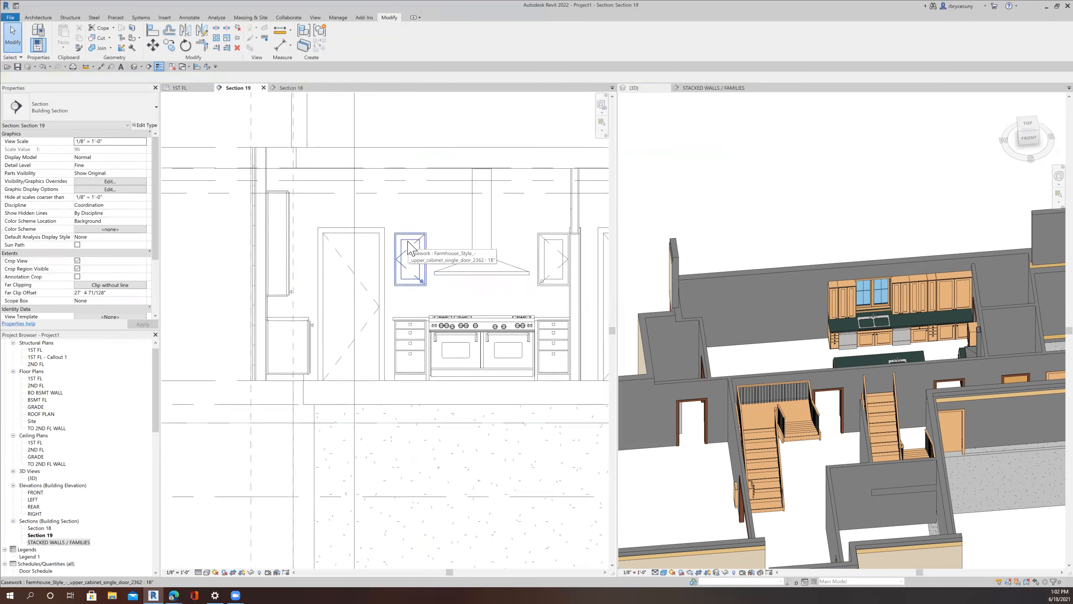
Step: Duplicate the 18" type of the single-door upper cabinet between the doorway and range hood as 18" x 60" and raise its height to match
left_click(410, 247)
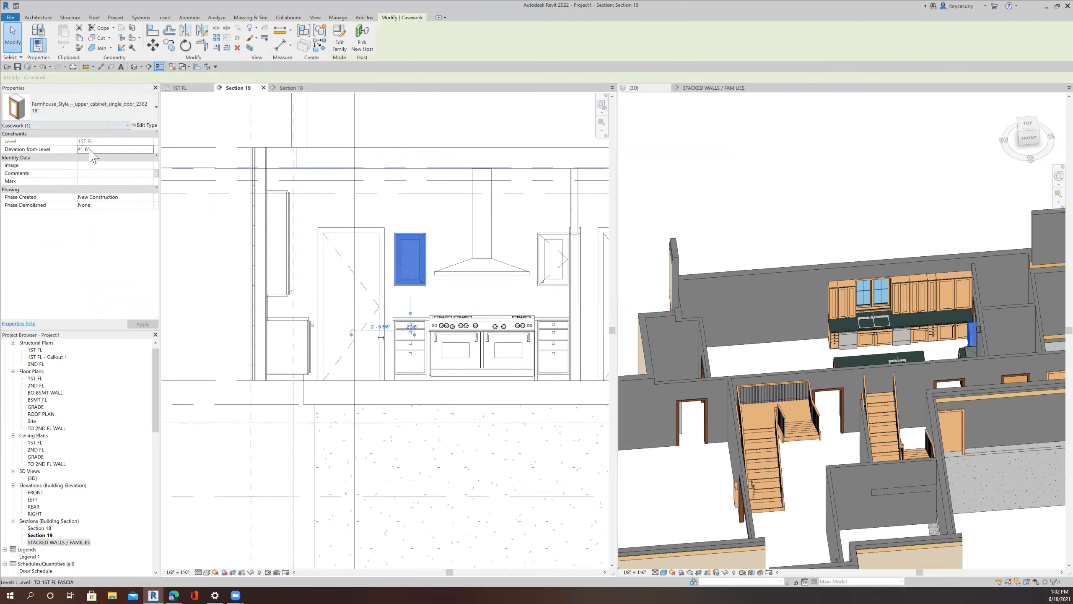
left_click(120, 100)
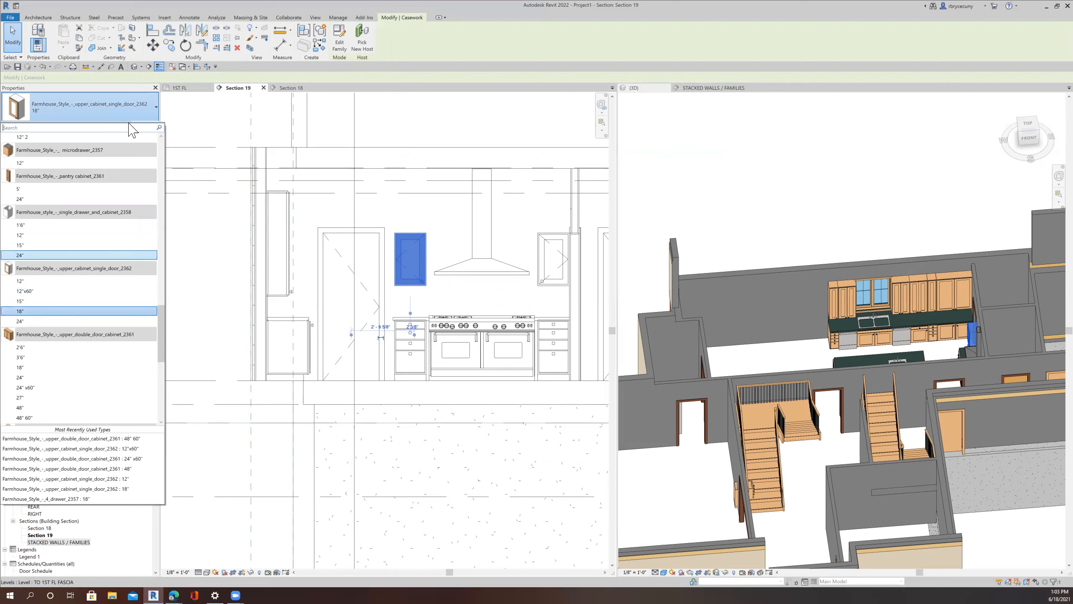
left_click(120, 104)
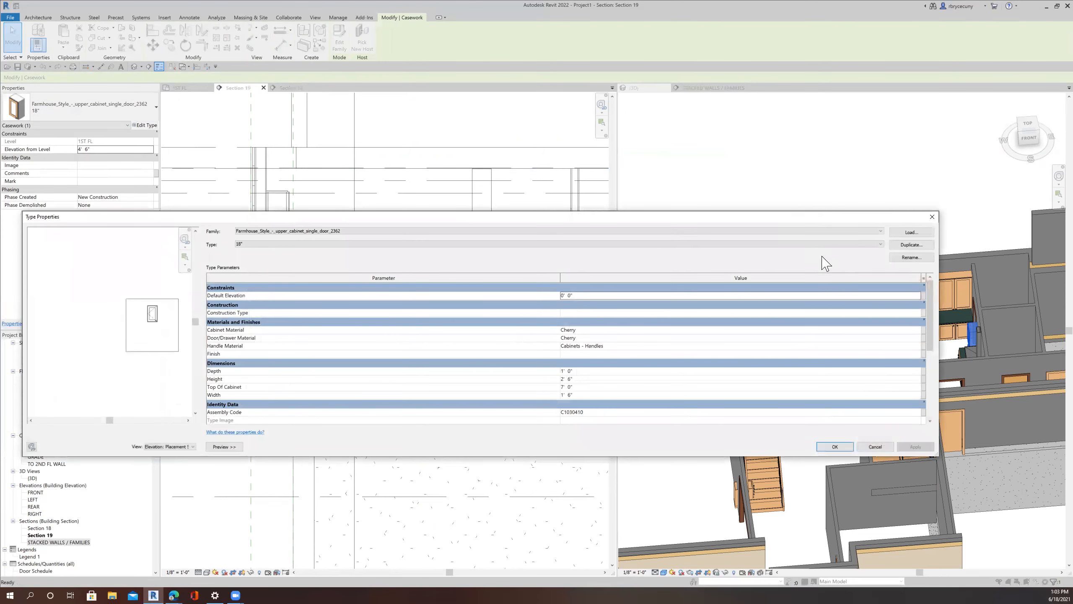
left_click(899, 246)
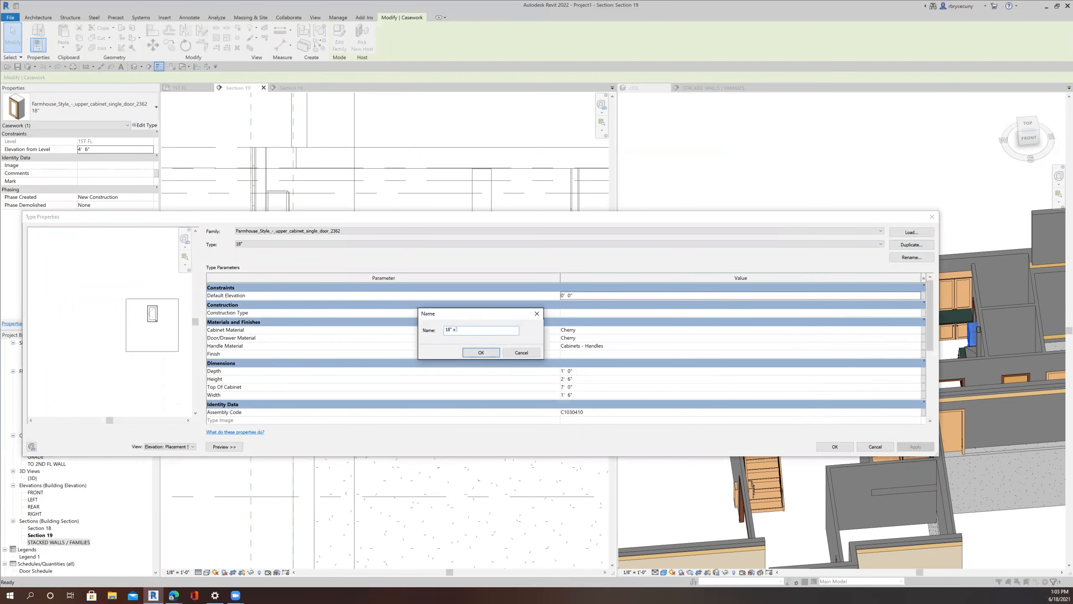
left_click(481, 352)
left_click(570, 379)
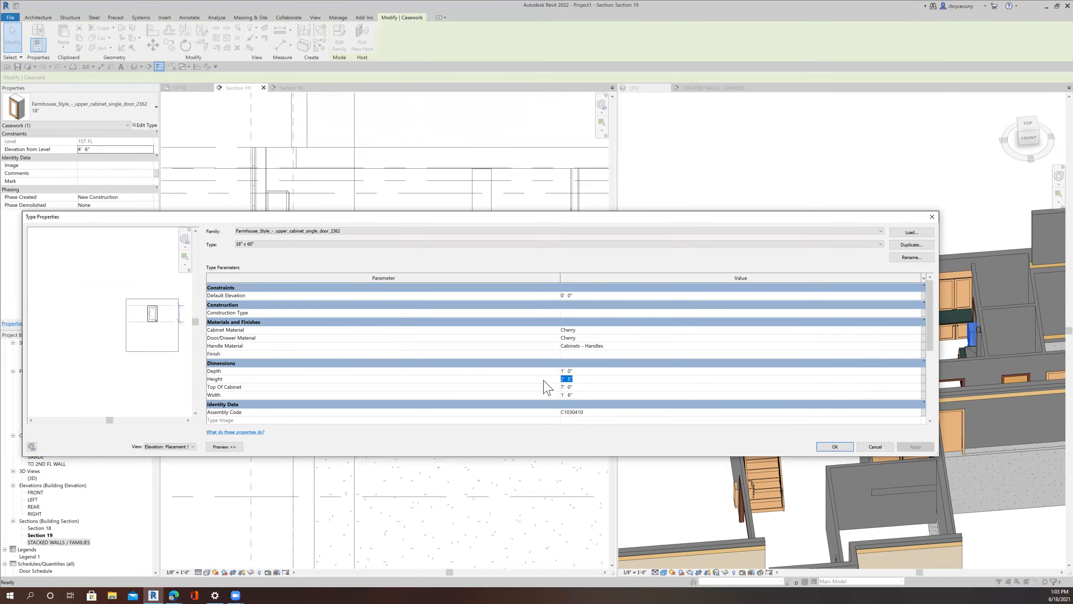
left_click(831, 447)
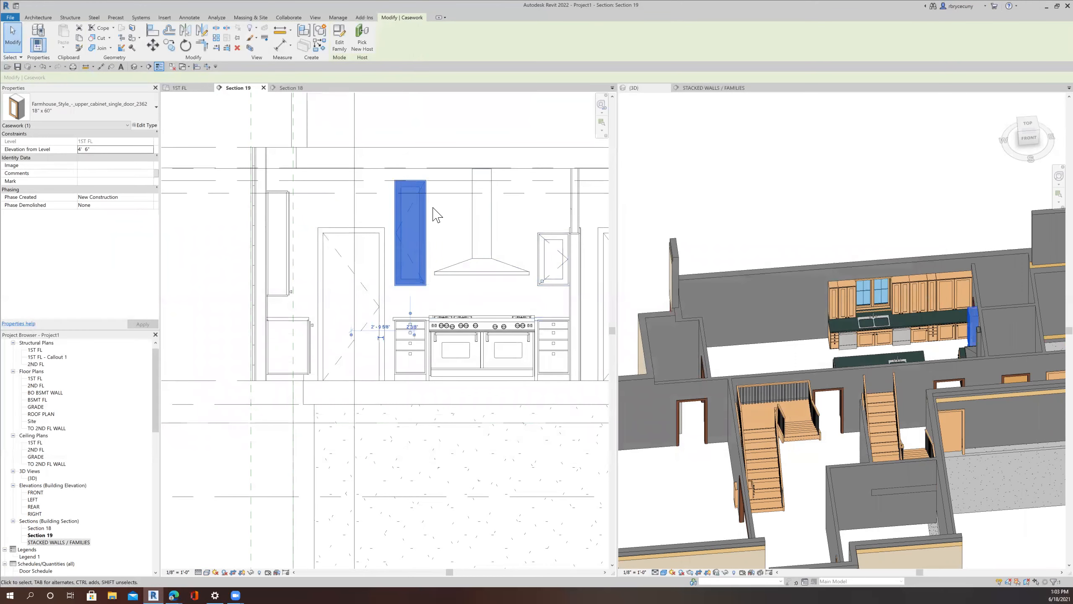
Step: Match the short upper cabinet on the other side of the range hood to the 18" x 60" type
left_click(79, 48)
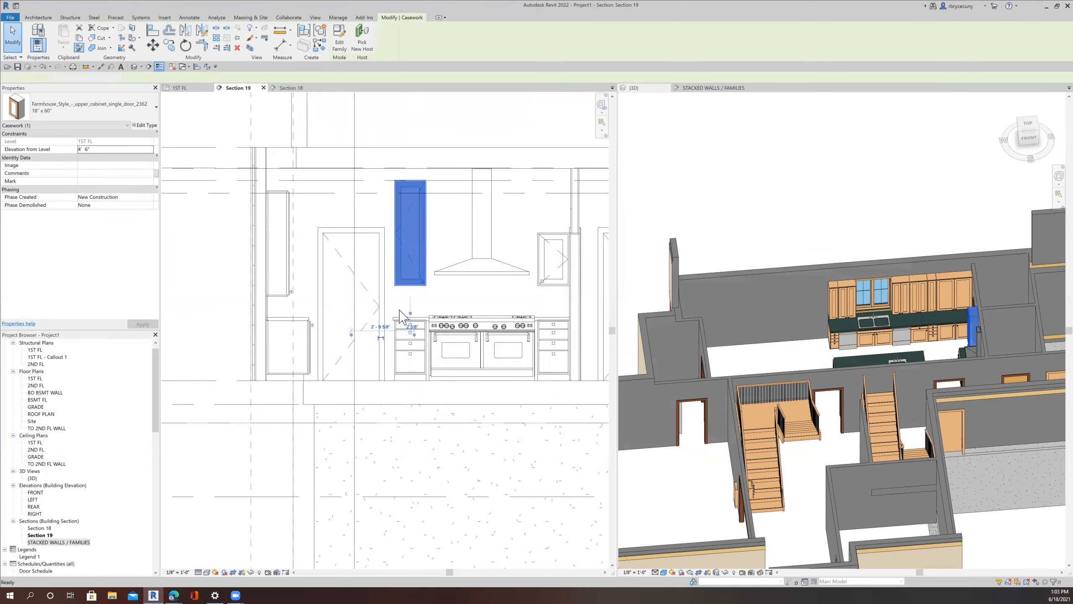
left_click(566, 283)
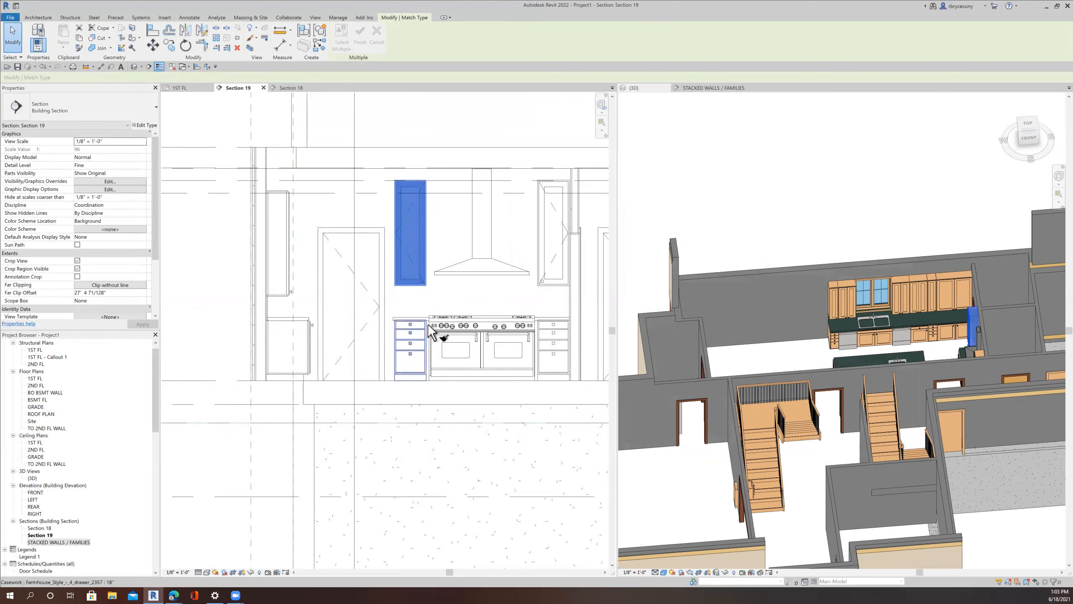
scroll(443, 336, "down", 3)
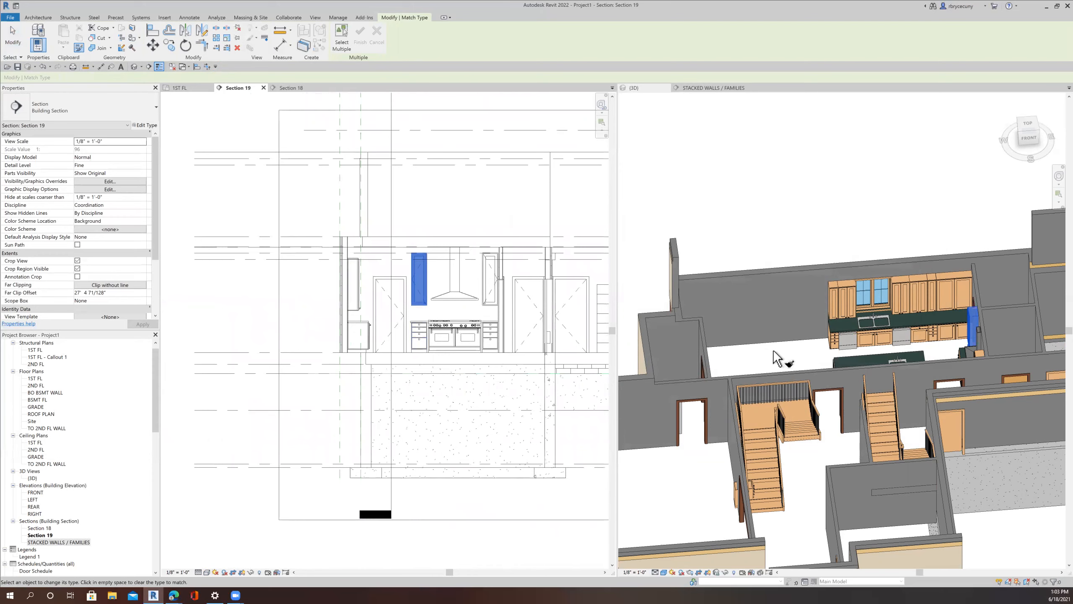
Step: Examine the kitchen's oven and refrigerator wall in the 3D view from behind the sink window
scroll(775, 356, "down", 2)
middle_click_drag(820, 357, 975, 374, "shift")
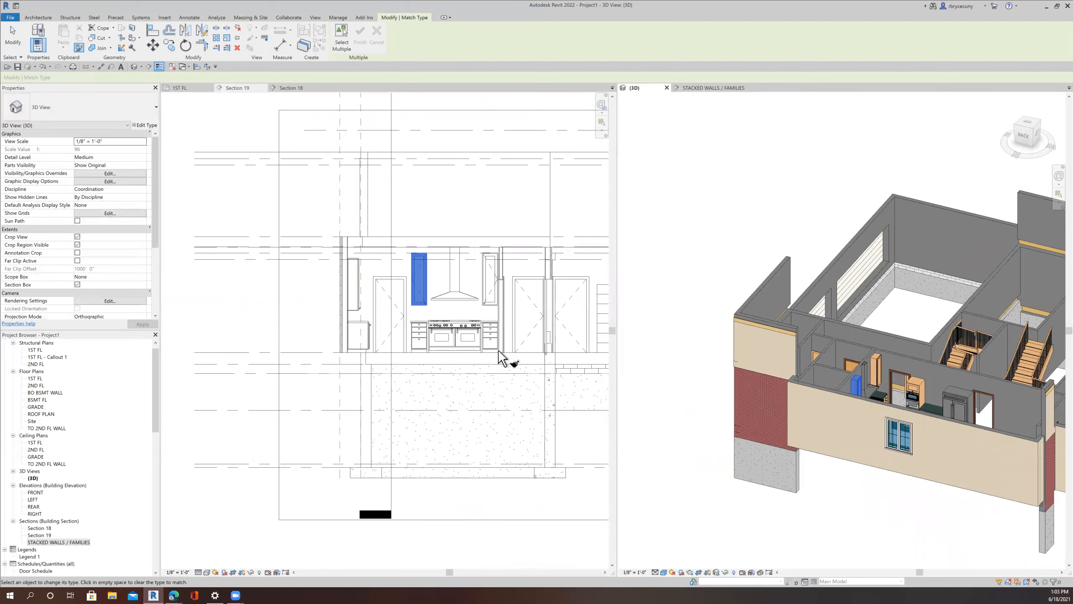
scroll(499, 358, "down", 3)
scroll(897, 390, "up", 5)
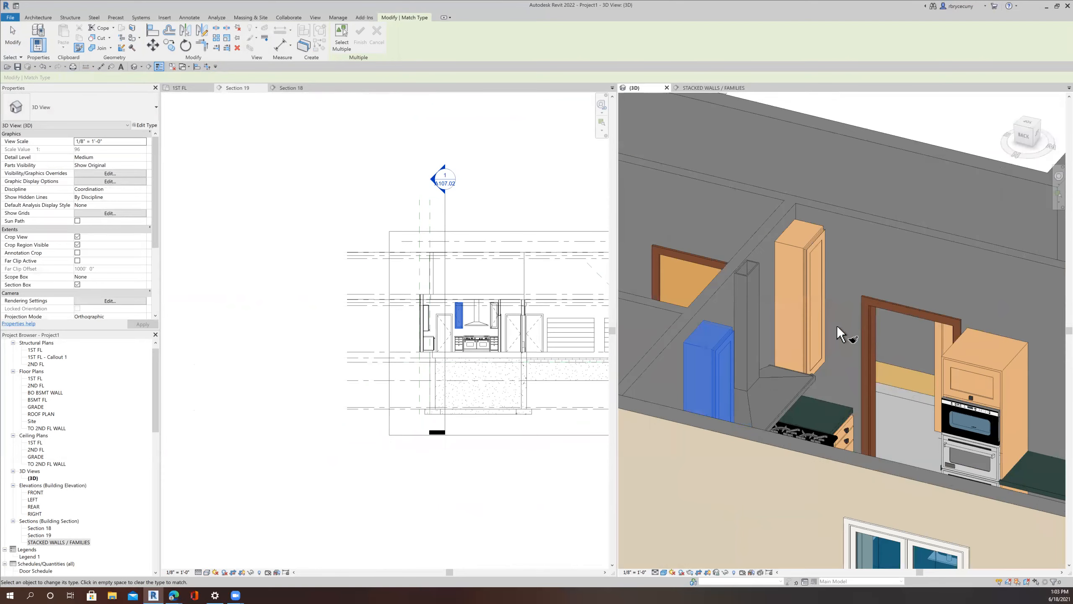
scroll(818, 318, "down", 6)
mouse_move(856, 340)
middle_mouse_down()
mouse_move(863, 348)
mouse_move(839, 349)
middle_mouse_up()
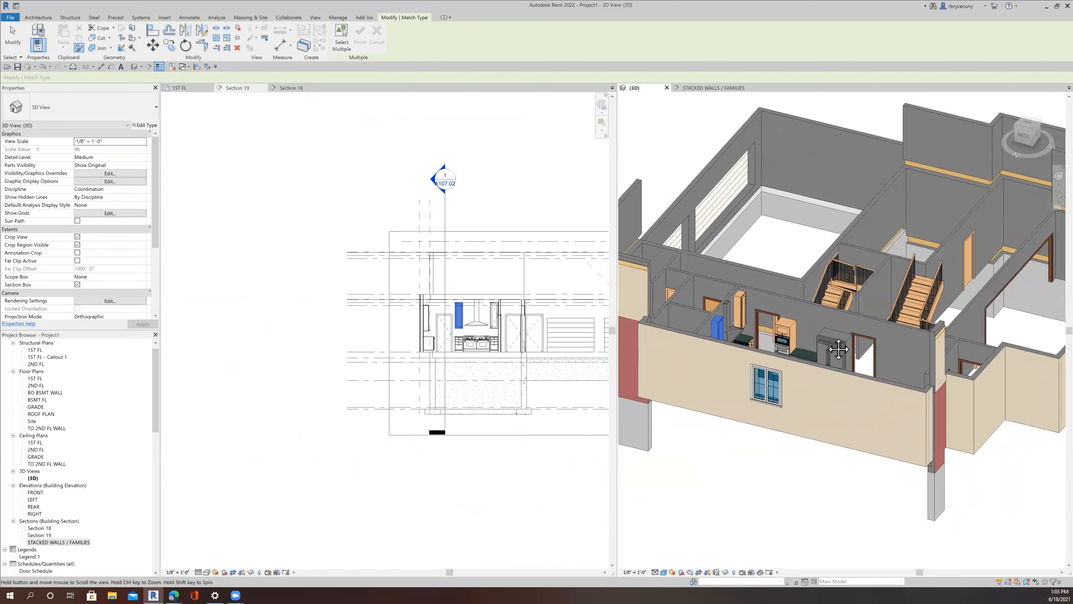
left_click(795, 344)
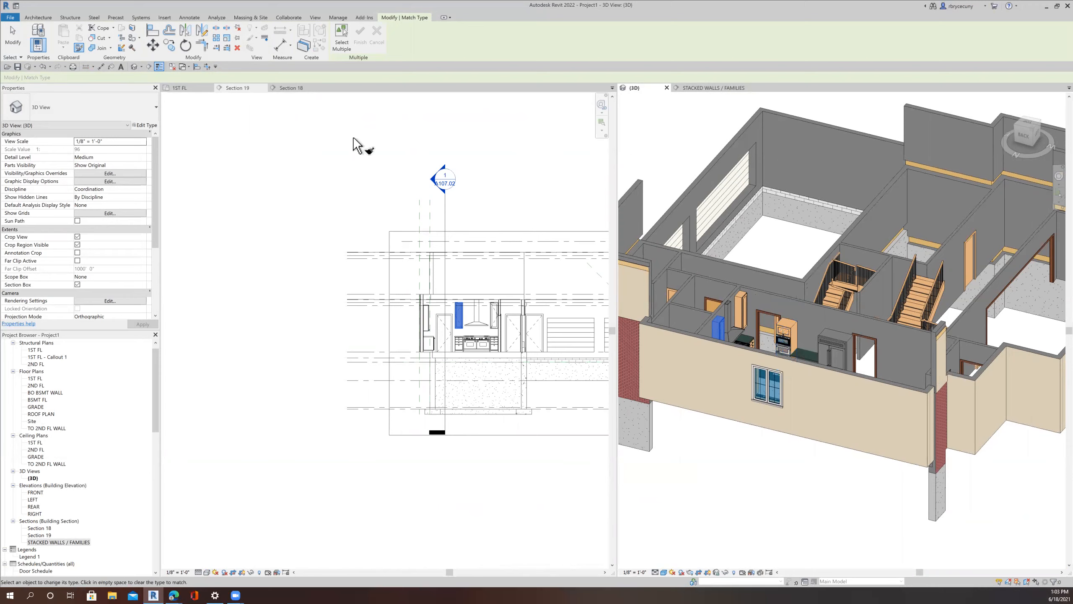
Step: In the 1ST FL plan, move the Section 18 line between the island and oven wall and flip its viewing direction
left_click(195, 91)
scroll(405, 333, "down", 8)
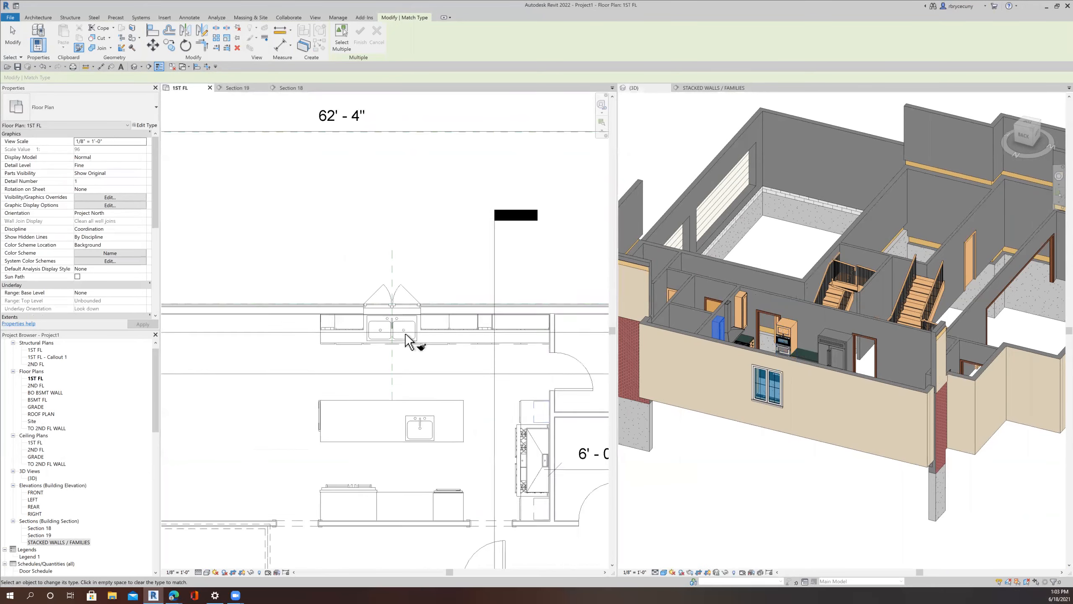
scroll(406, 341, "down", 3)
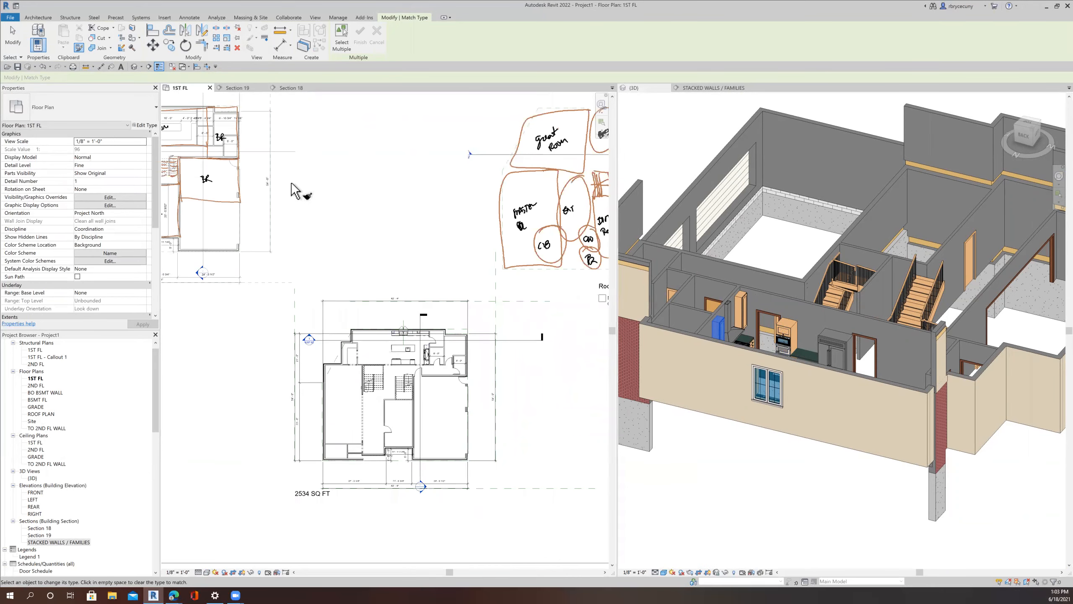
key("Escape")
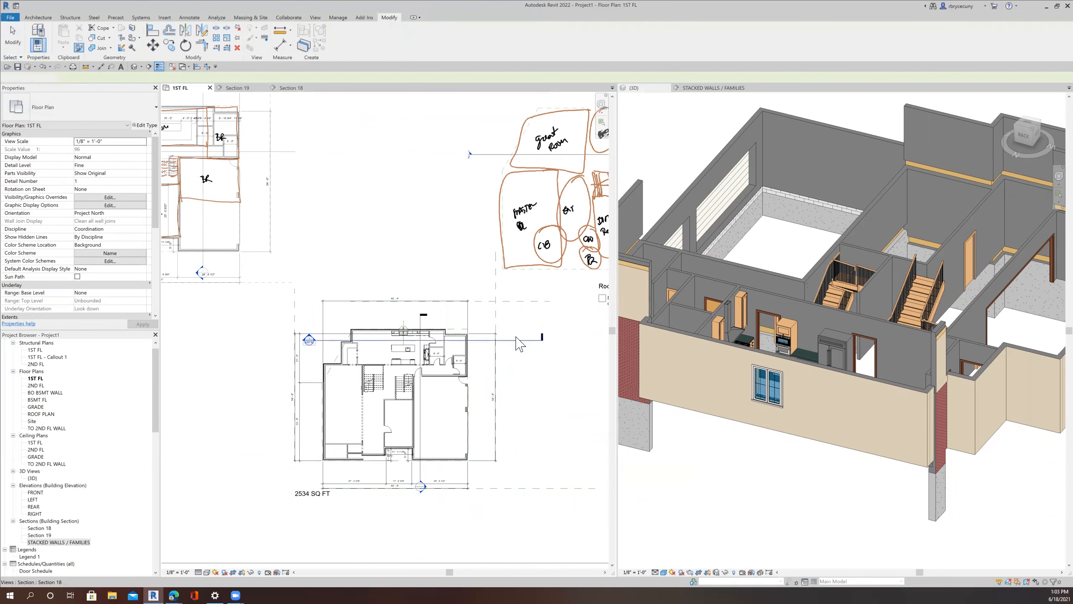
left_click(519, 342)
left_click_drag(520, 359, 516, 358)
right_click(518, 357)
left_click(532, 389)
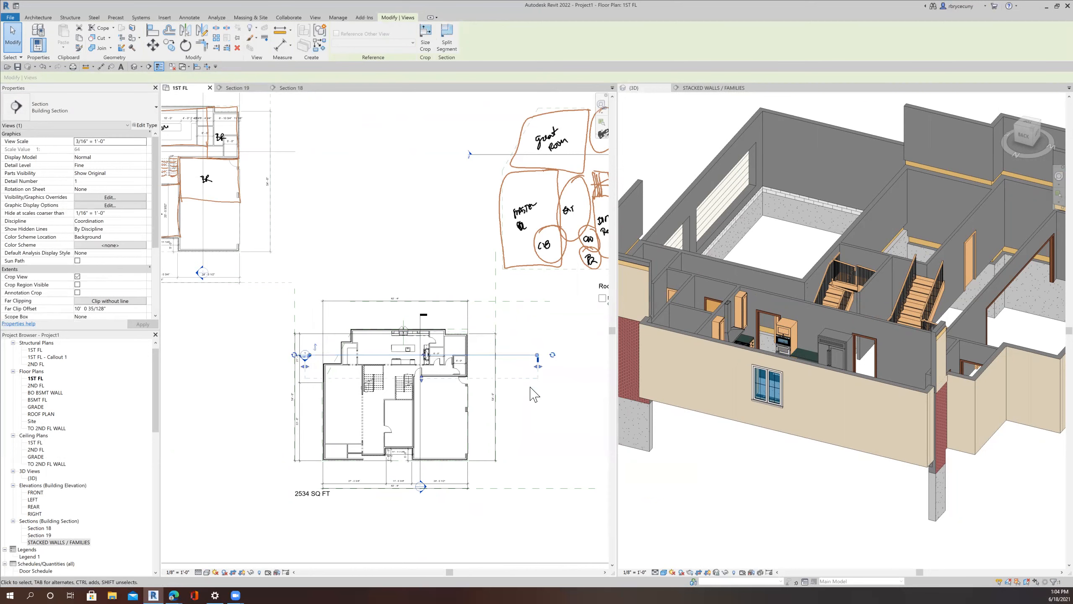
Step: Open the Section 18 view to examine the wall with the tall oven cabinet and refrigerator
scroll(416, 368, "up", 3)
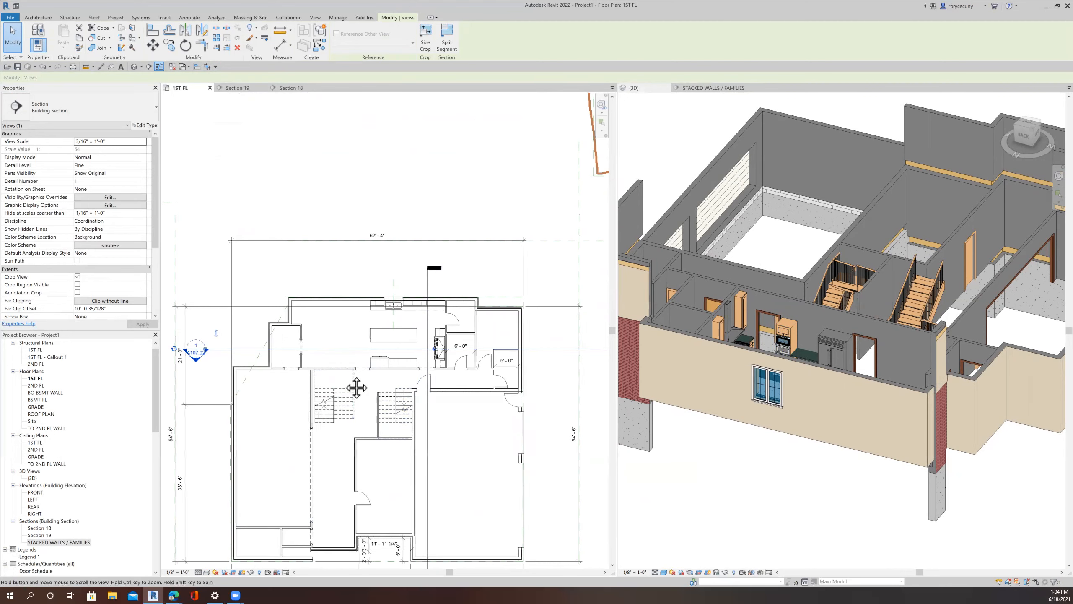
middle_click_drag(354, 444, 332, 432)
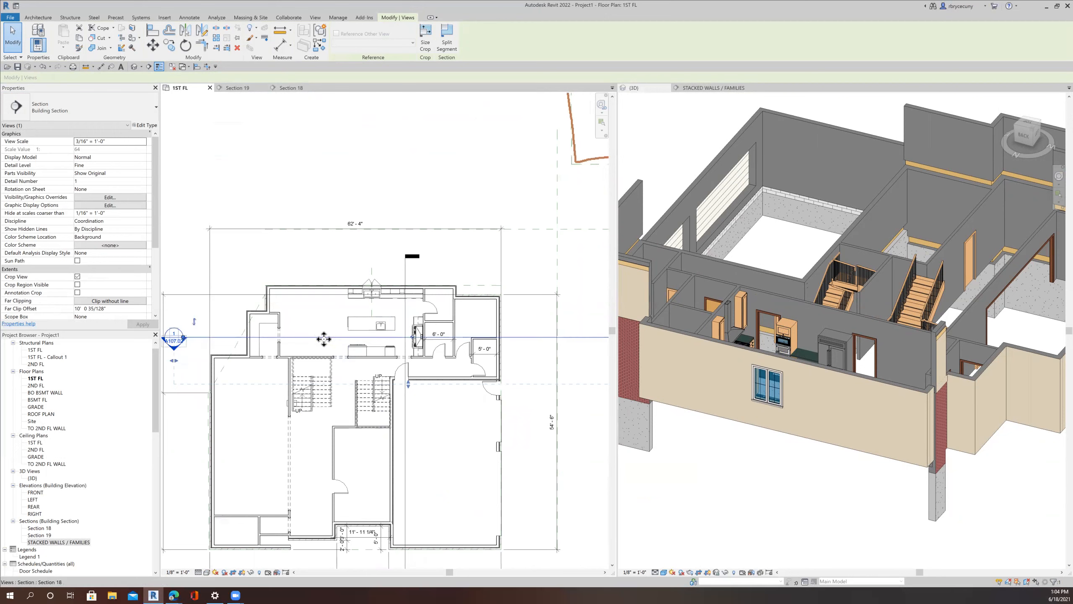
left_click(296, 88)
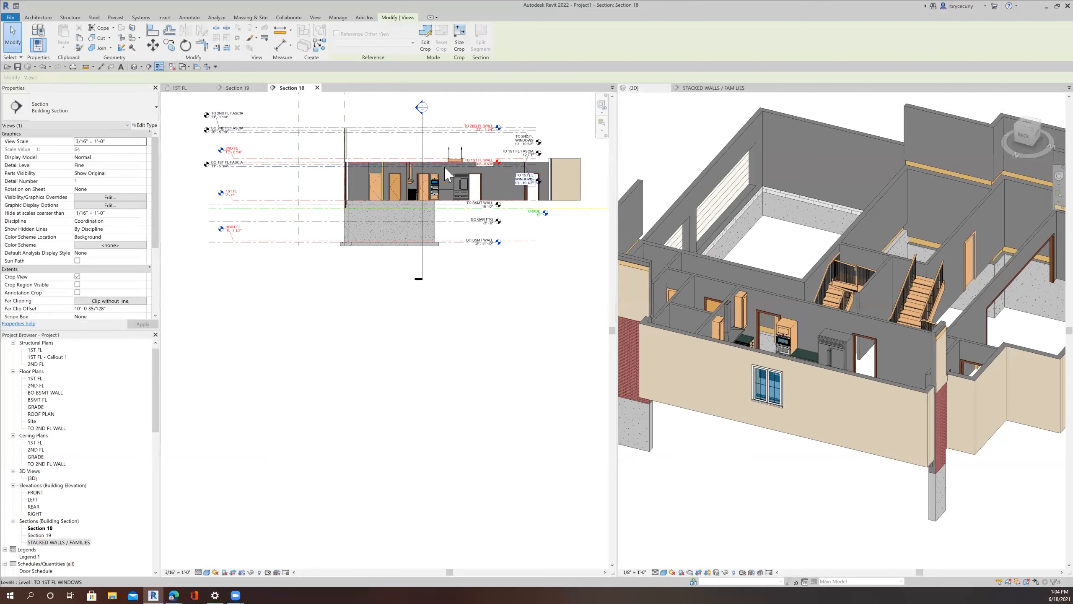
scroll(448, 173, "up", 5)
middle_click_drag(427, 240, 410, 244)
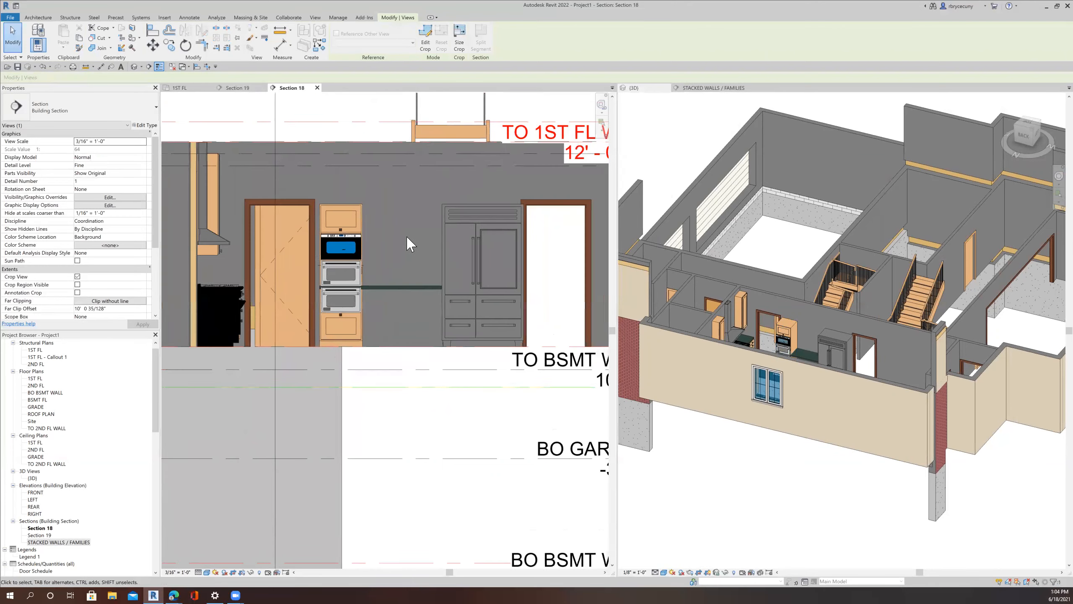
middle_click_drag(423, 198, 433, 204)
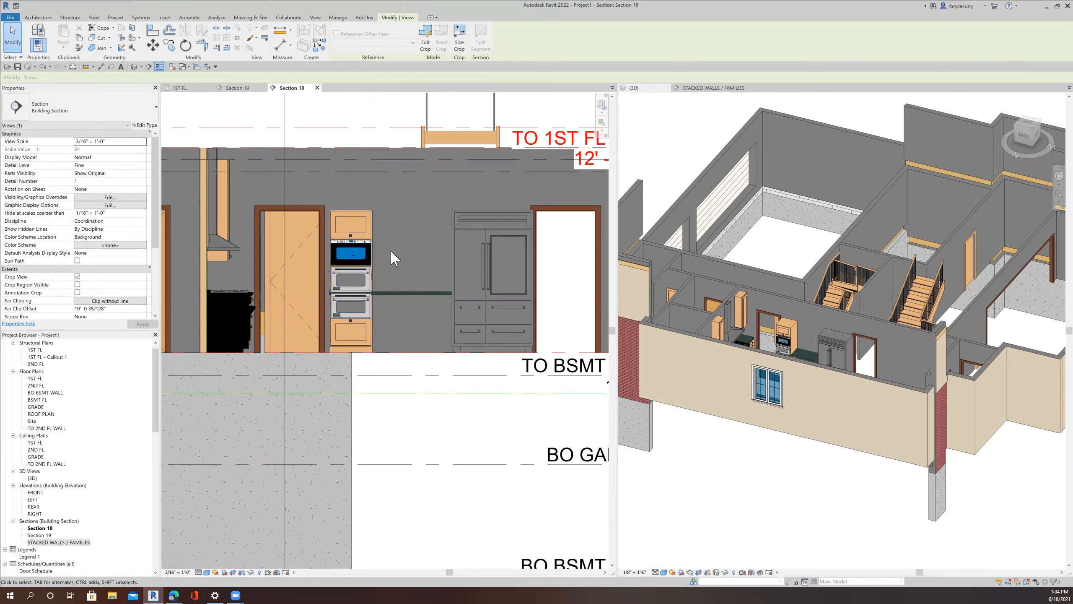
scroll(407, 304, "up", 2)
scroll(407, 304, "up", 1)
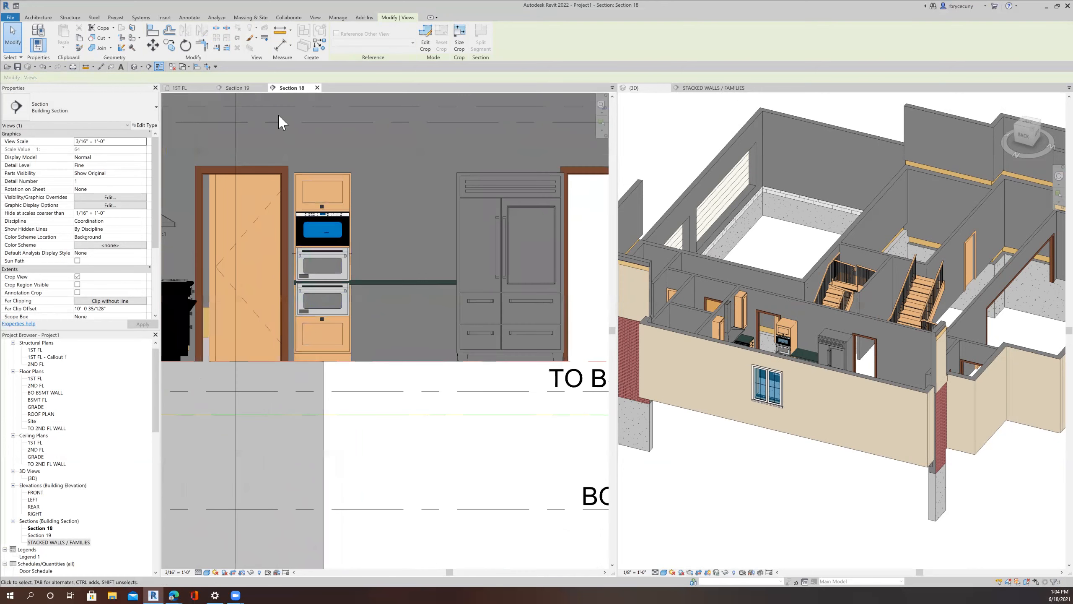
Step: Measure the gap between the tall oven cabinet and the refrigerator
left_click(278, 33)
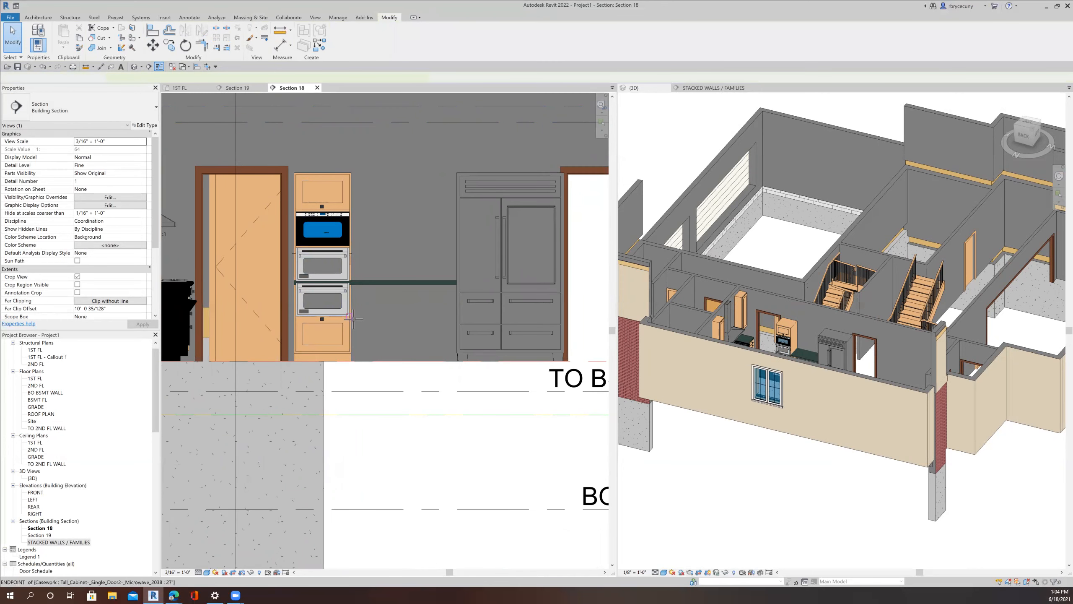
left_click(451, 315)
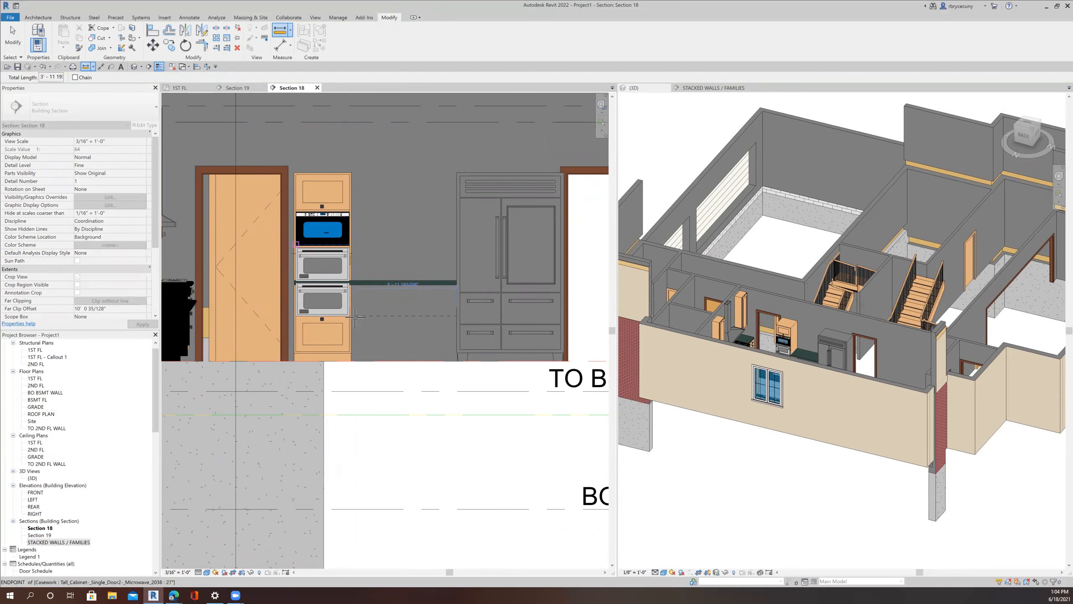
scroll(334, 283, "up", 5)
scroll(387, 311, "up", 1)
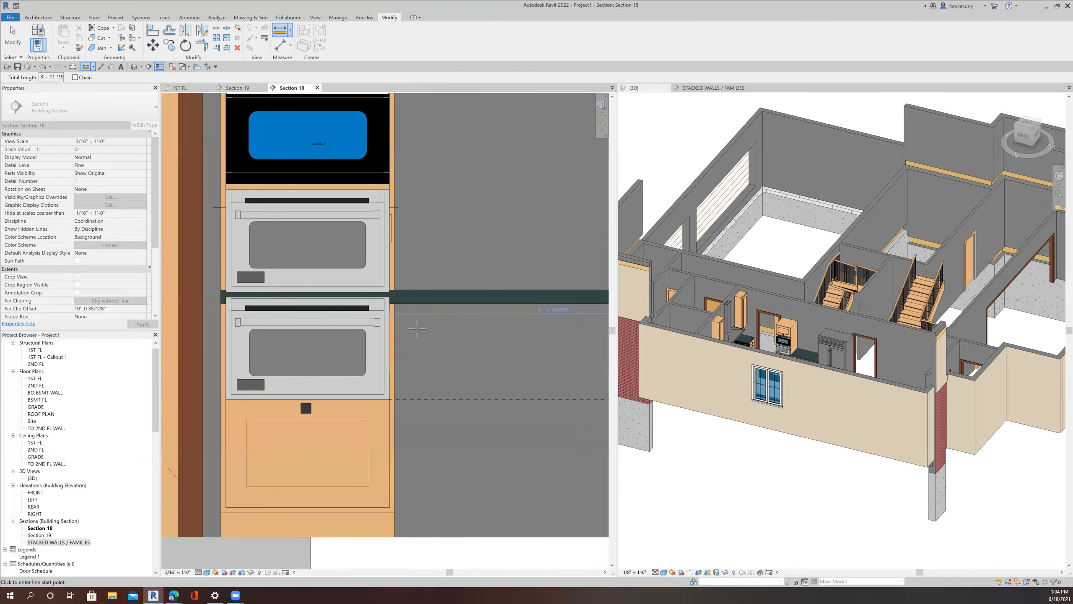
scroll(394, 330, "down", 2)
left_click(396, 331)
scroll(512, 325, "down", 3)
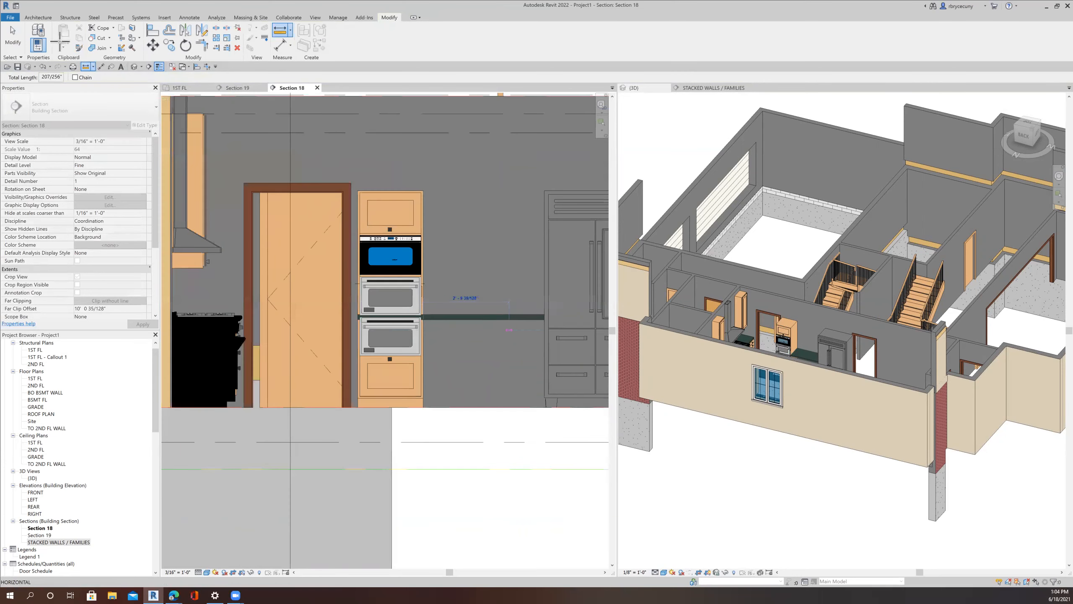
key("Escape")
key("Escape")
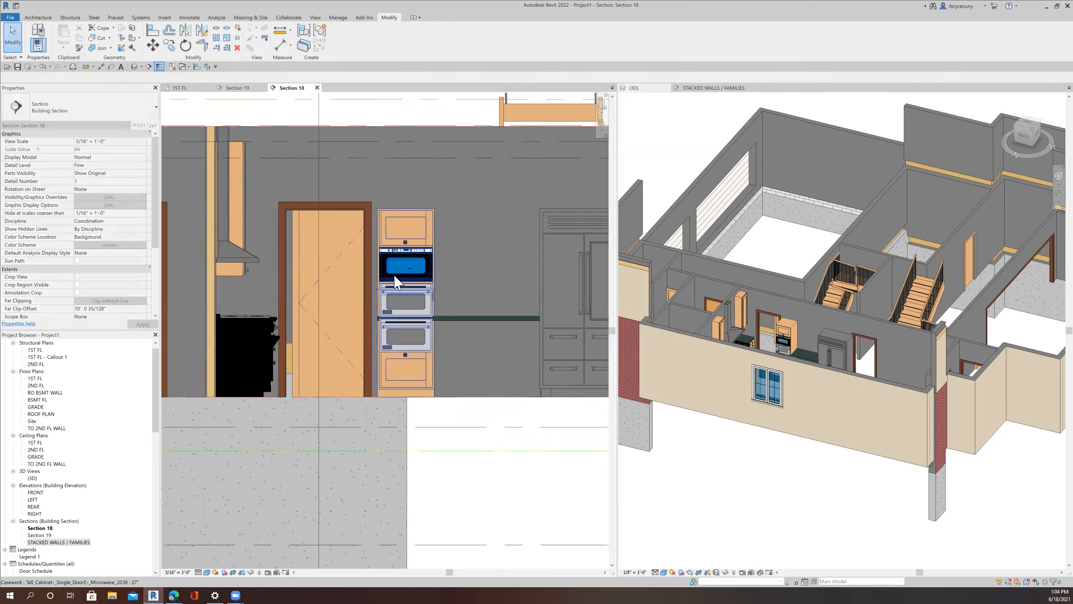
left_click(394, 275)
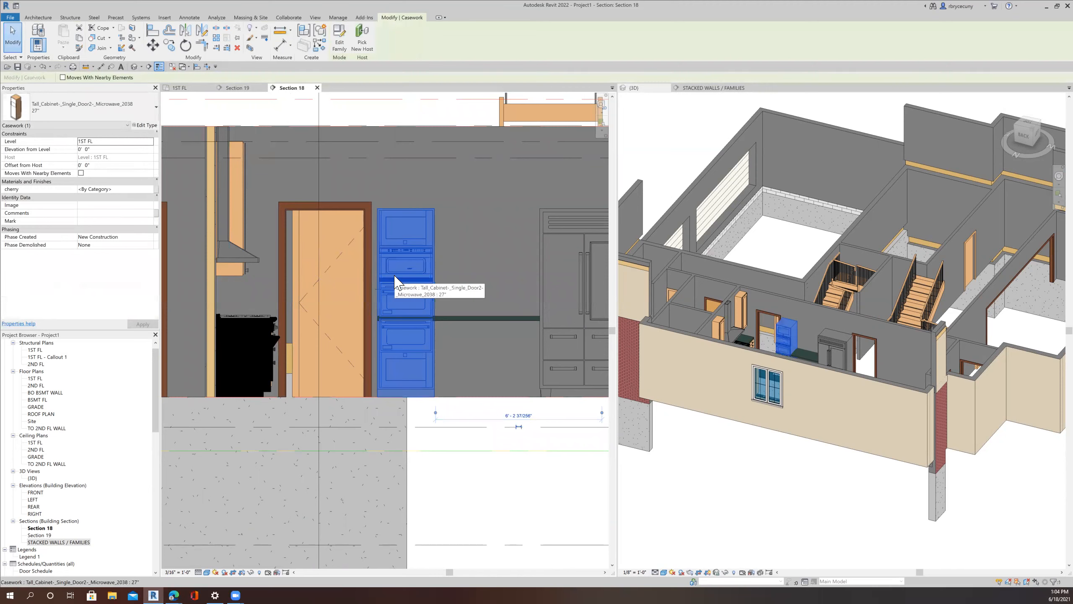
left_click(152, 33)
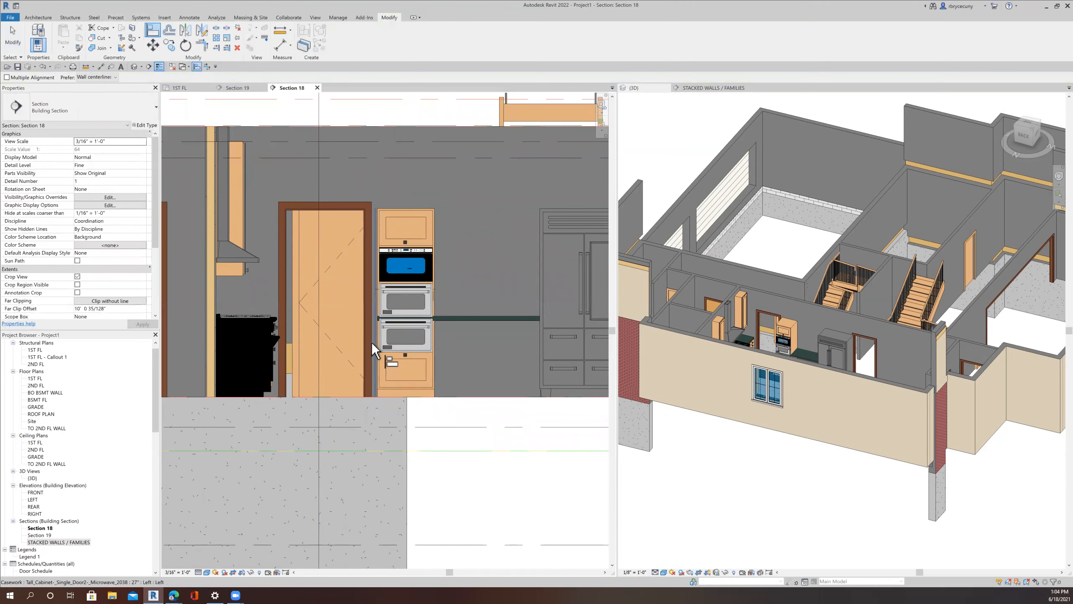
middle_click_drag(426, 380, 360, 359)
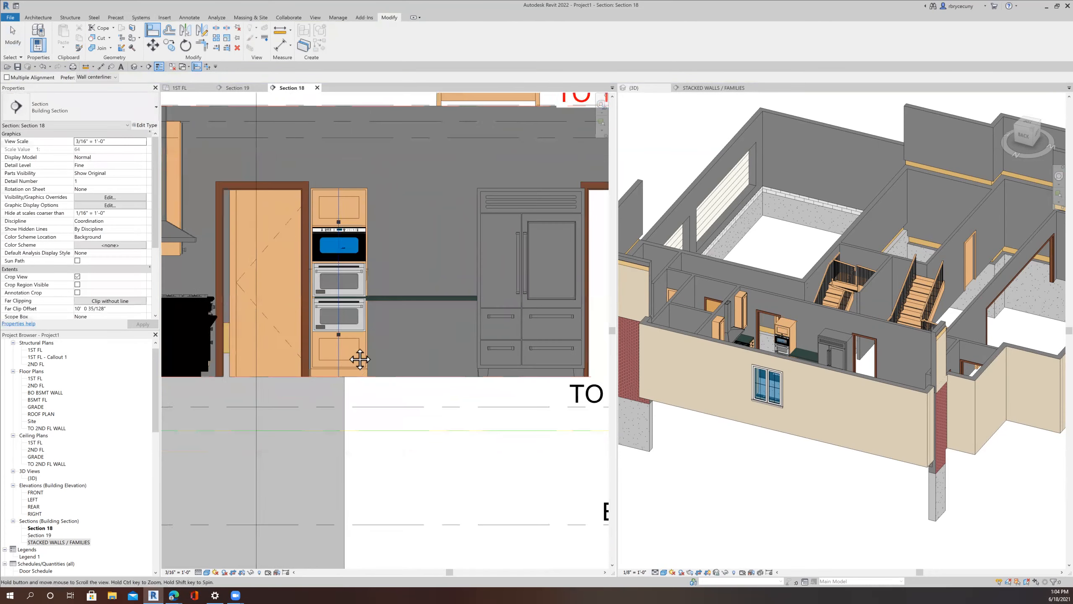
scroll(424, 299, "up", 2)
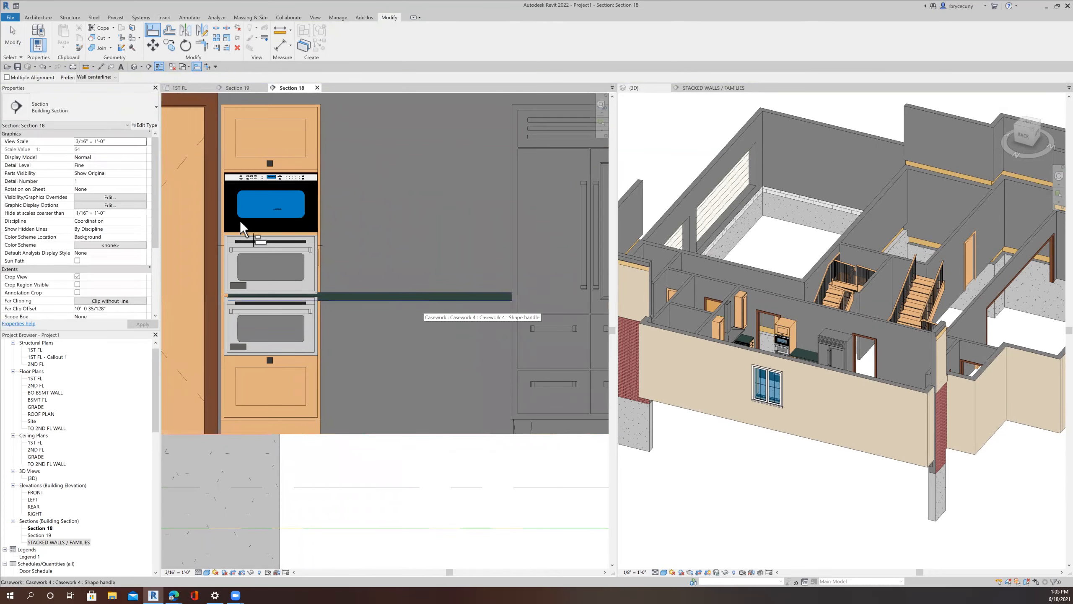
left_click(12, 34)
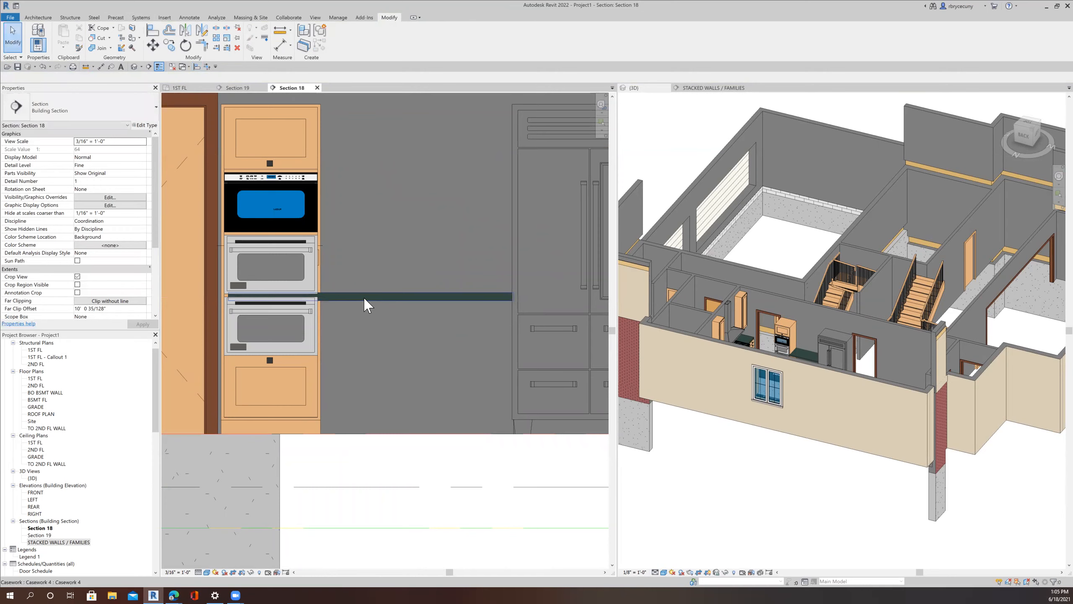
Step: Pull the countertop's end back to the side of the tall oven cabinet and check its other end against the refrigerator
left_click(363, 297)
left_click_drag(224, 298, 315, 324)
scroll(321, 291, "up", 5)
scroll(316, 324, "down", 5)
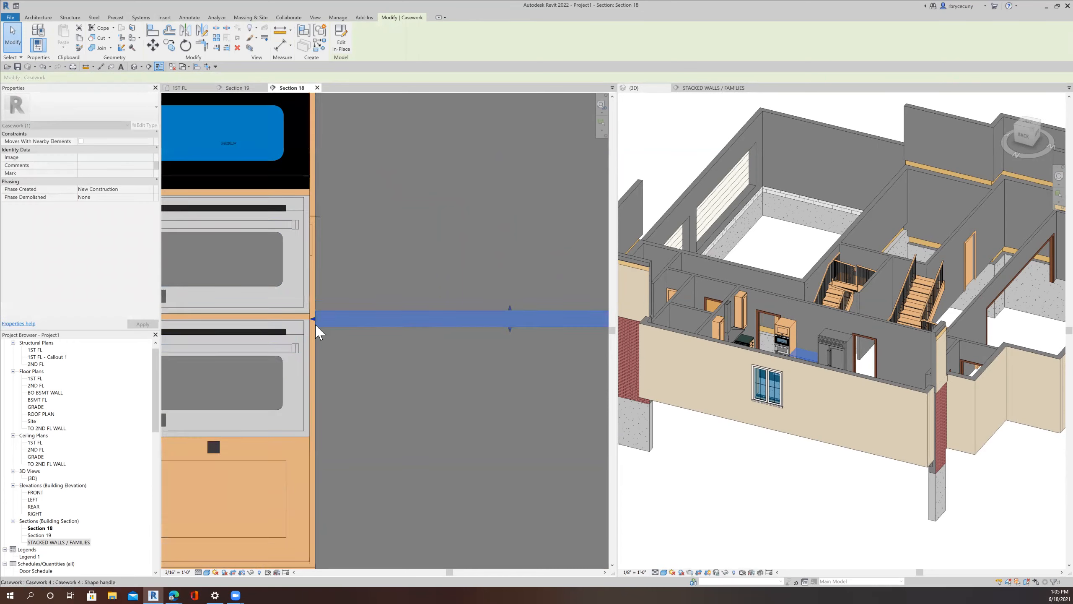
scroll(431, 328, "up", 4)
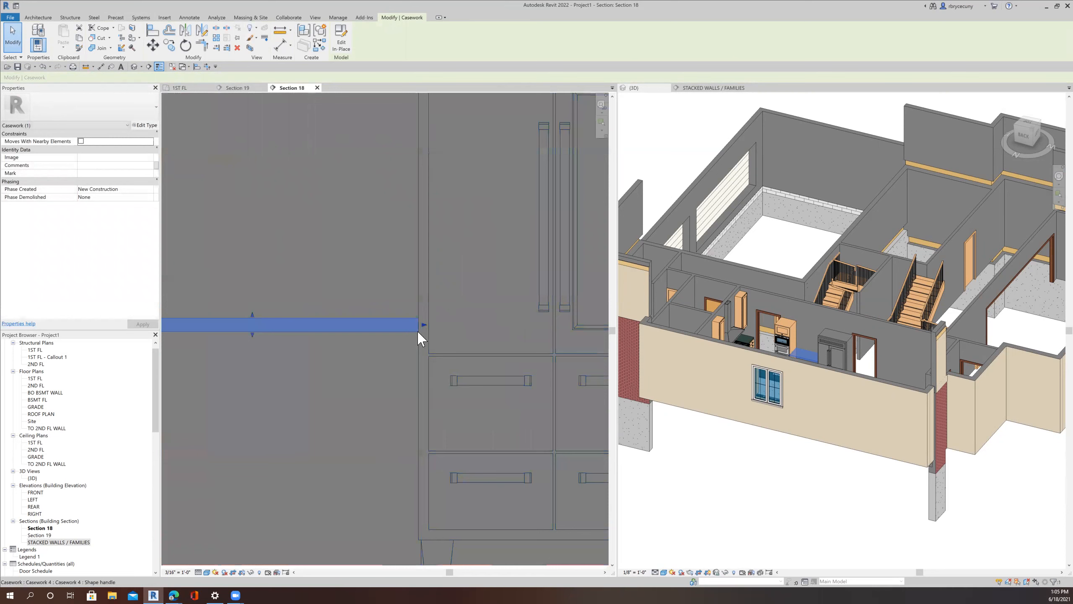
scroll(422, 335, "down", 3)
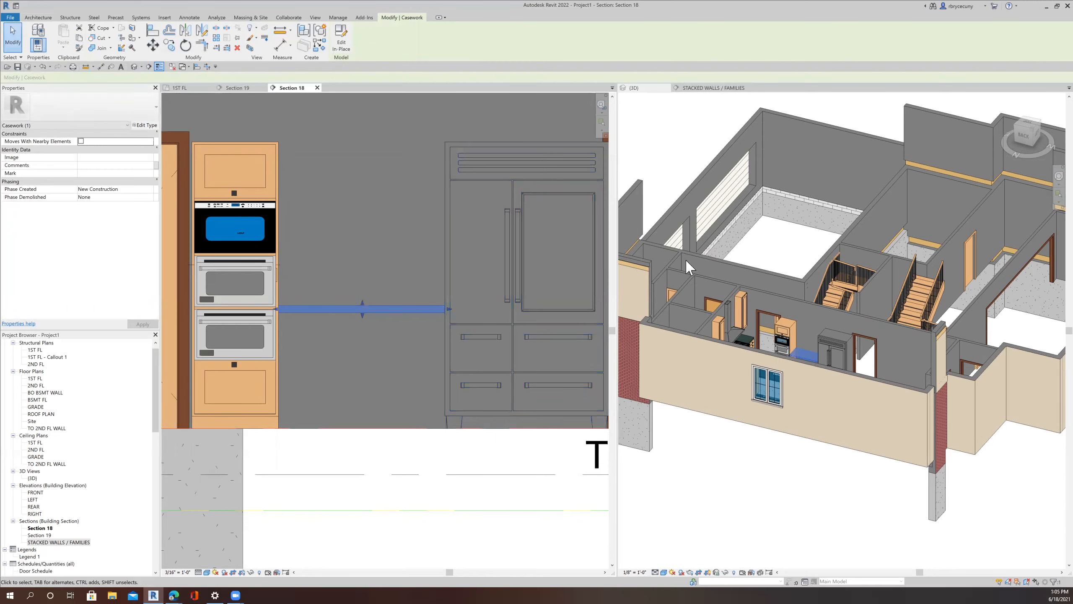
Step: Examine the Farmhouse cabinets in the STACKED WALLS / FAMILIES section to choose a base cabinet for the countertop
left_click(702, 87)
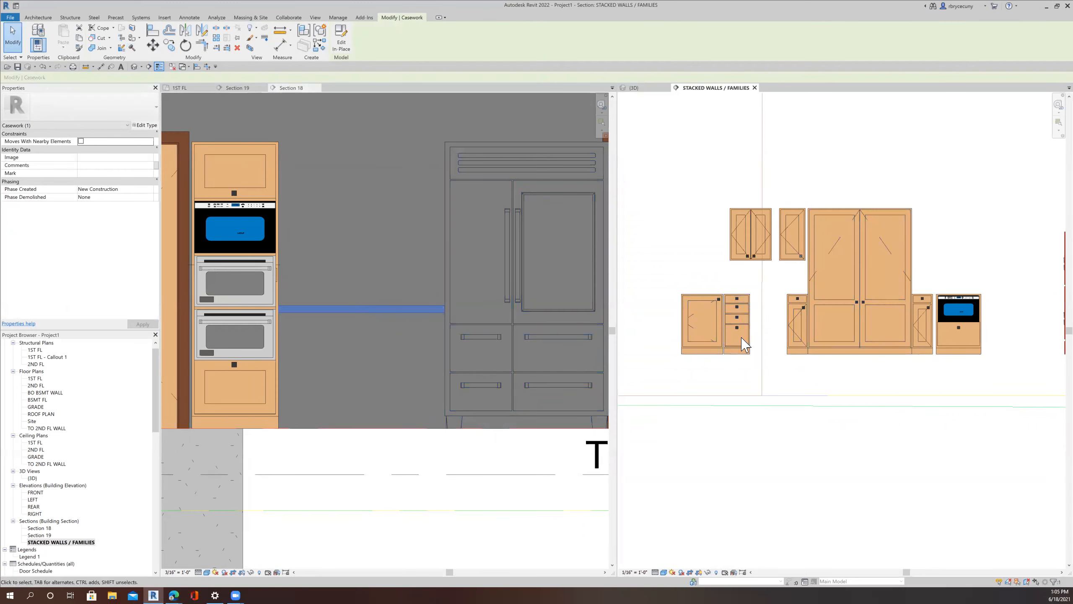
scroll(765, 347, "down", 3)
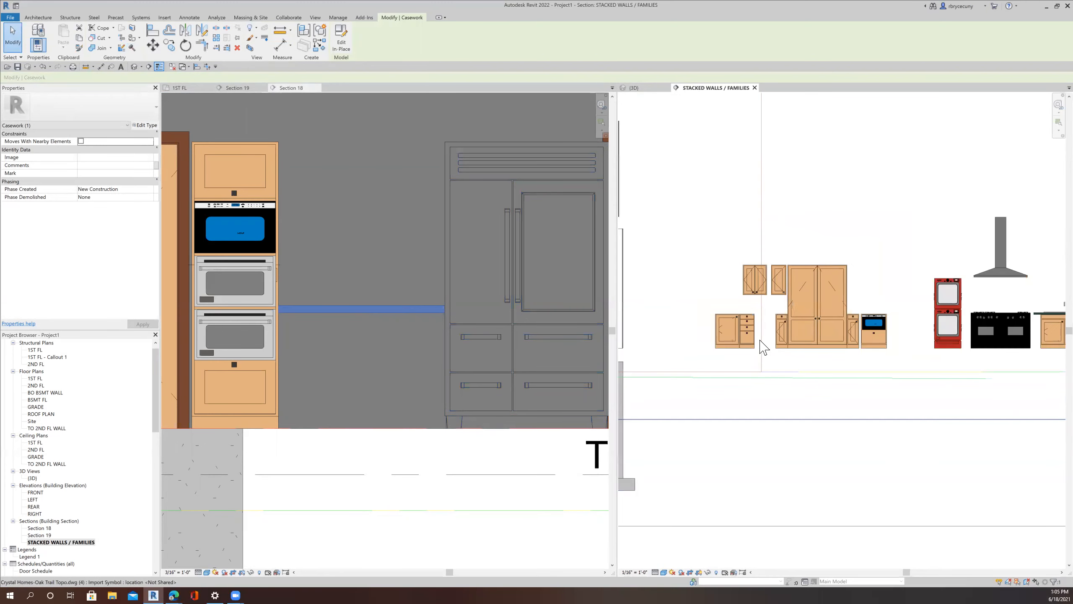
scroll(764, 347, "down", 1)
middle_click_drag(933, 341, 972, 329)
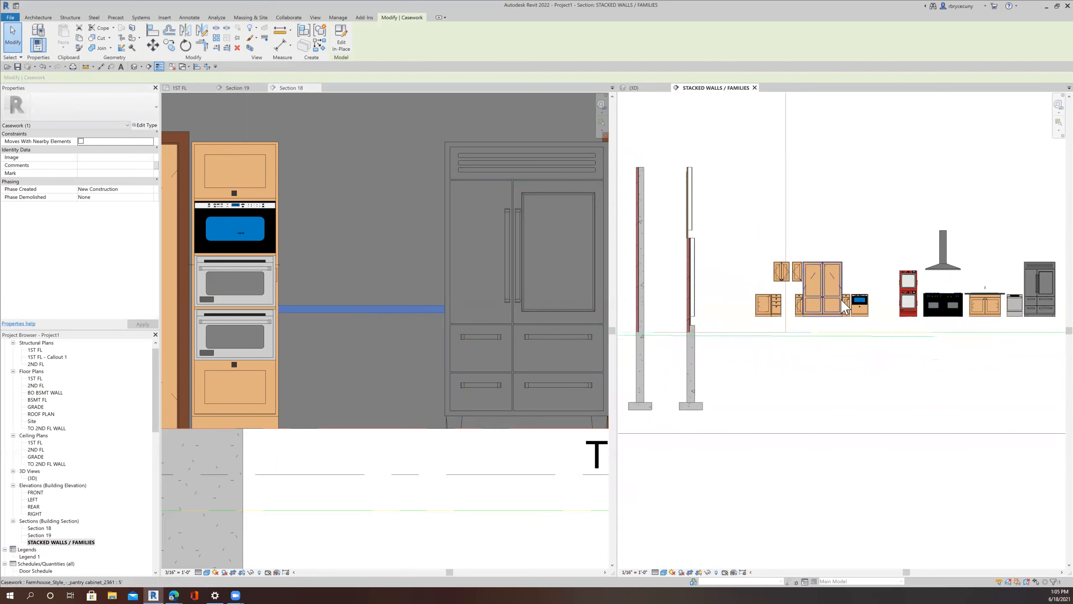
scroll(844, 301, "up", 3)
middle_click_drag(794, 320, 873, 337)
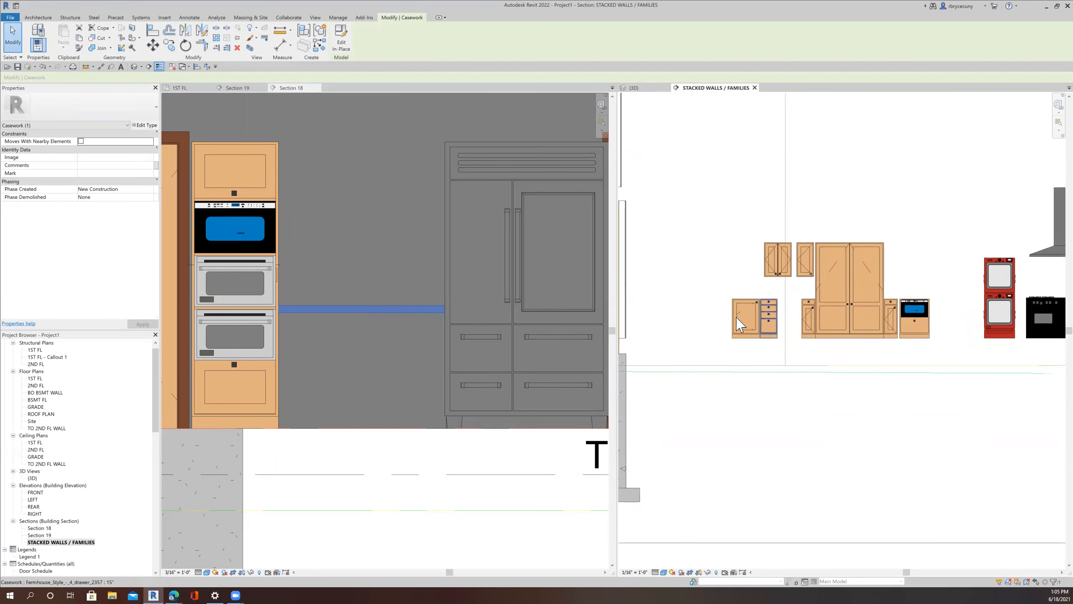
scroll(738, 334, "down", 2)
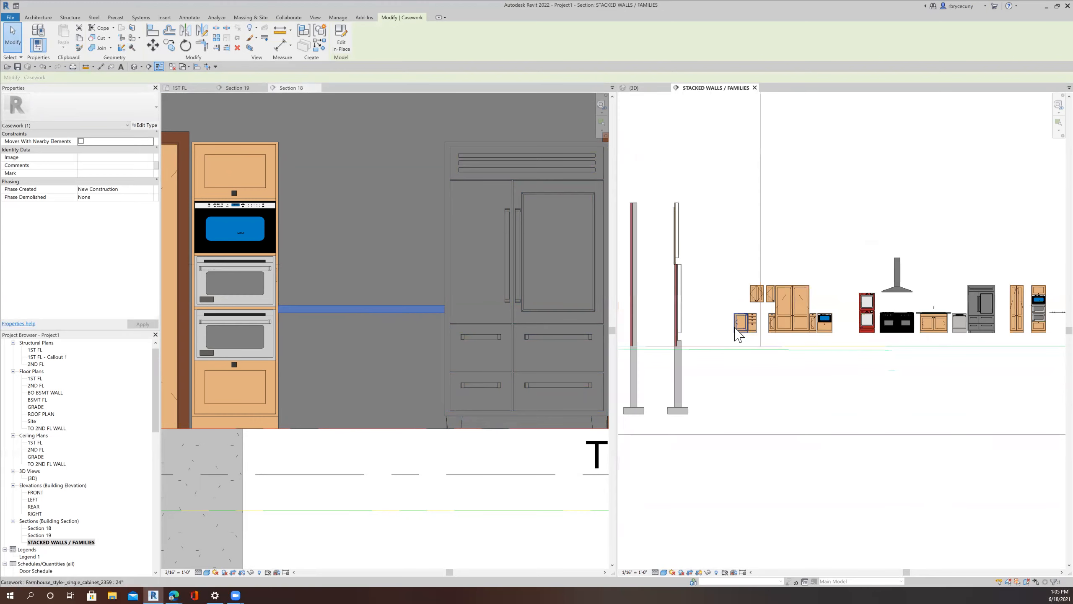
scroll(737, 334, "up", 2)
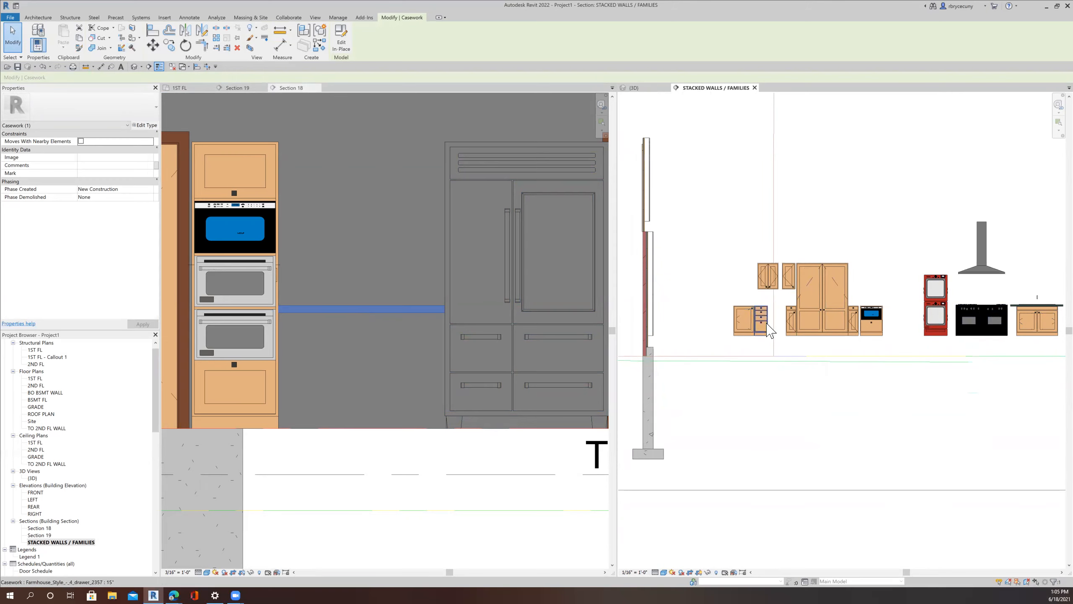
Step: Create another 24" Farmhouse single base cabinet and place it in the 1ST FL plan between the refrigerator and the tall oven cabinet
left_click(733, 320)
right_click(734, 321)
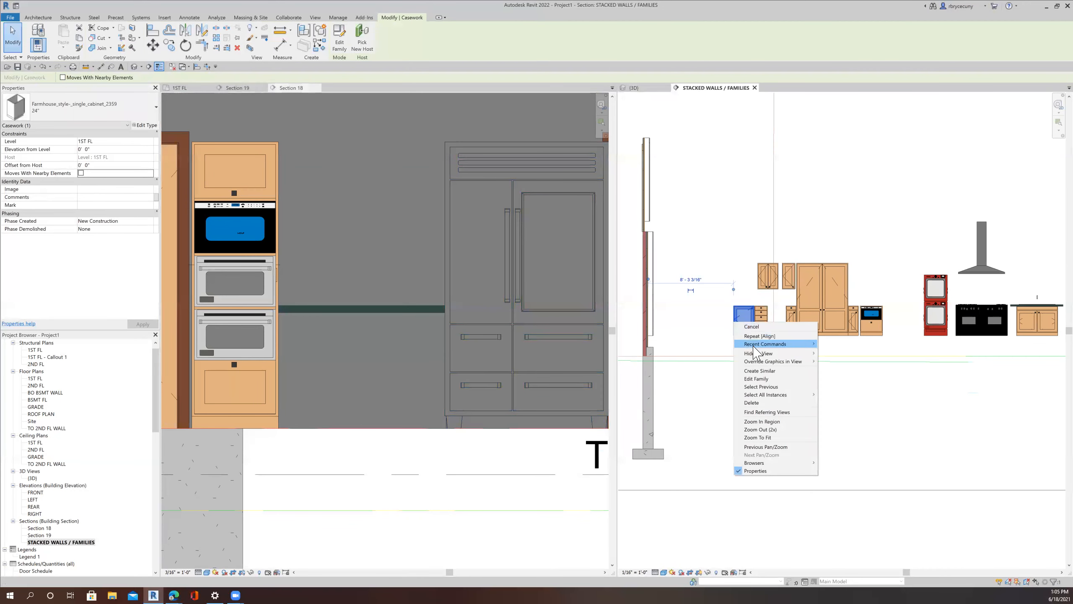
left_click(763, 372)
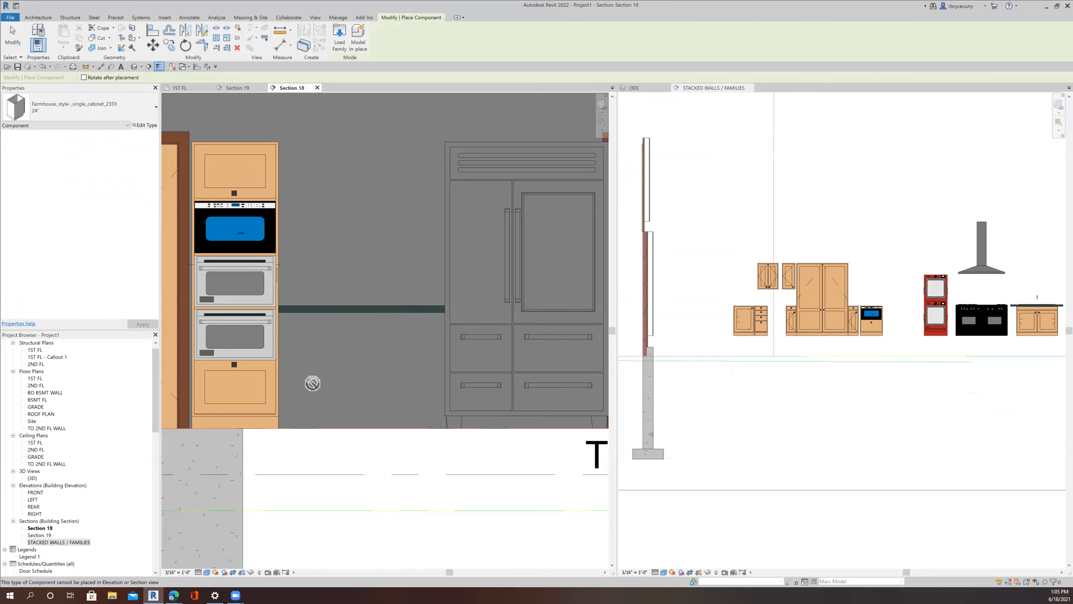
left_click(179, 89)
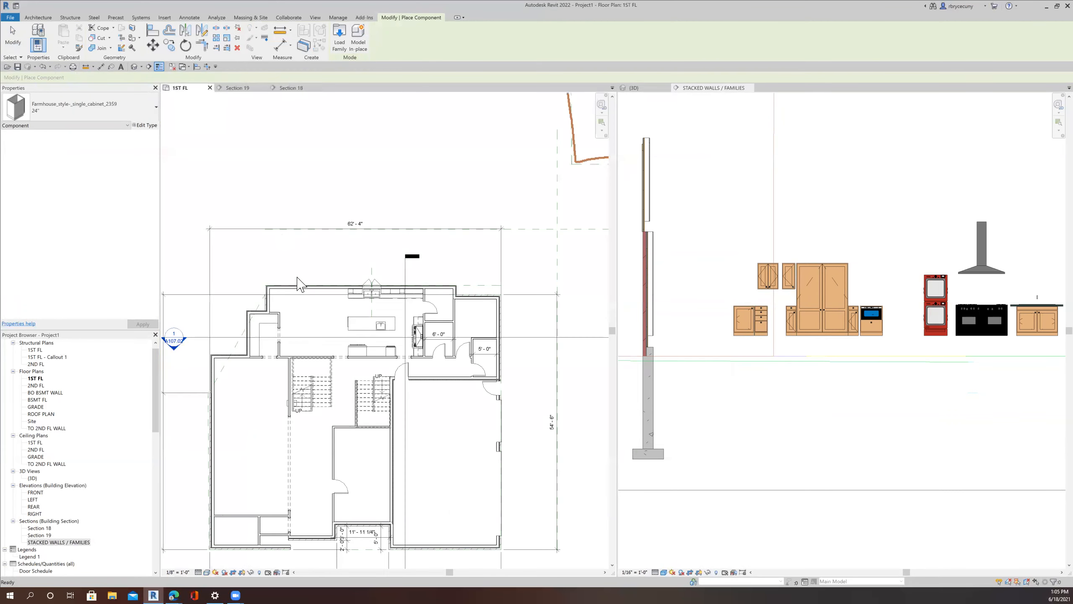
scroll(392, 353, "up", 6)
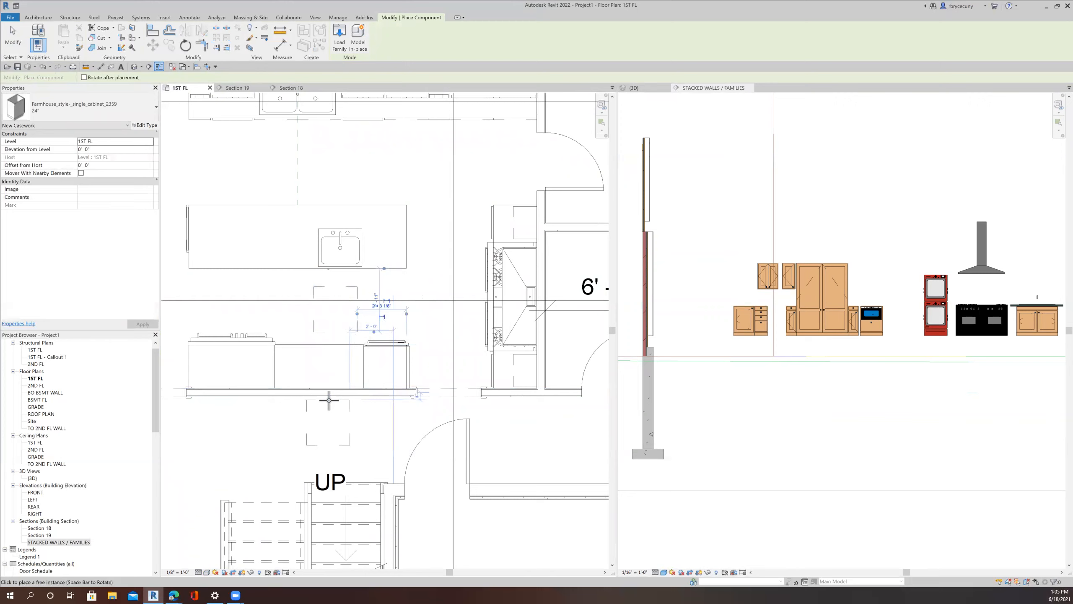
left_click(12, 44)
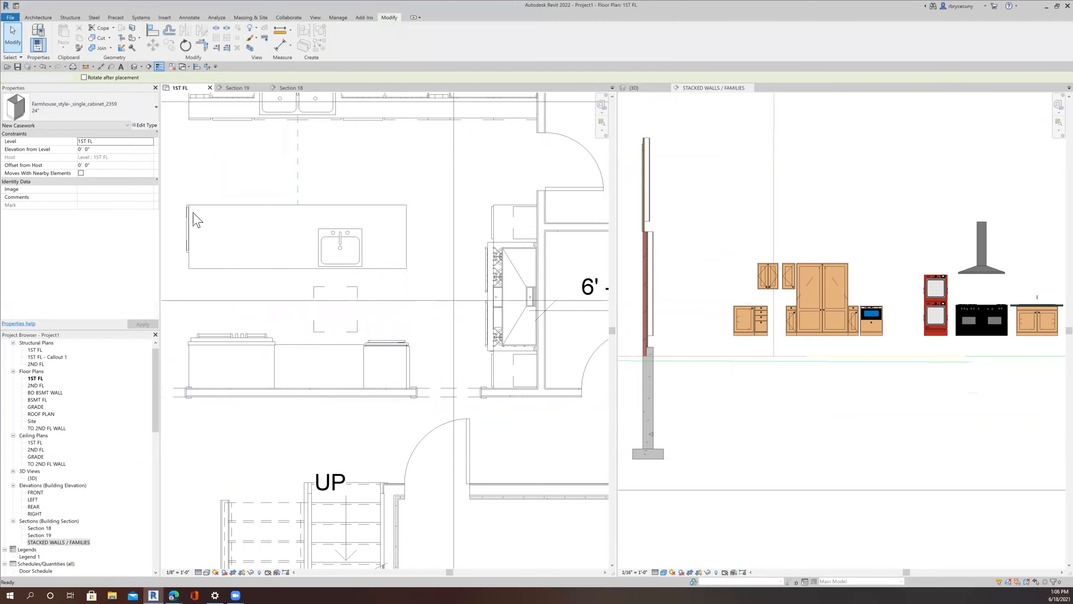
left_click(314, 330)
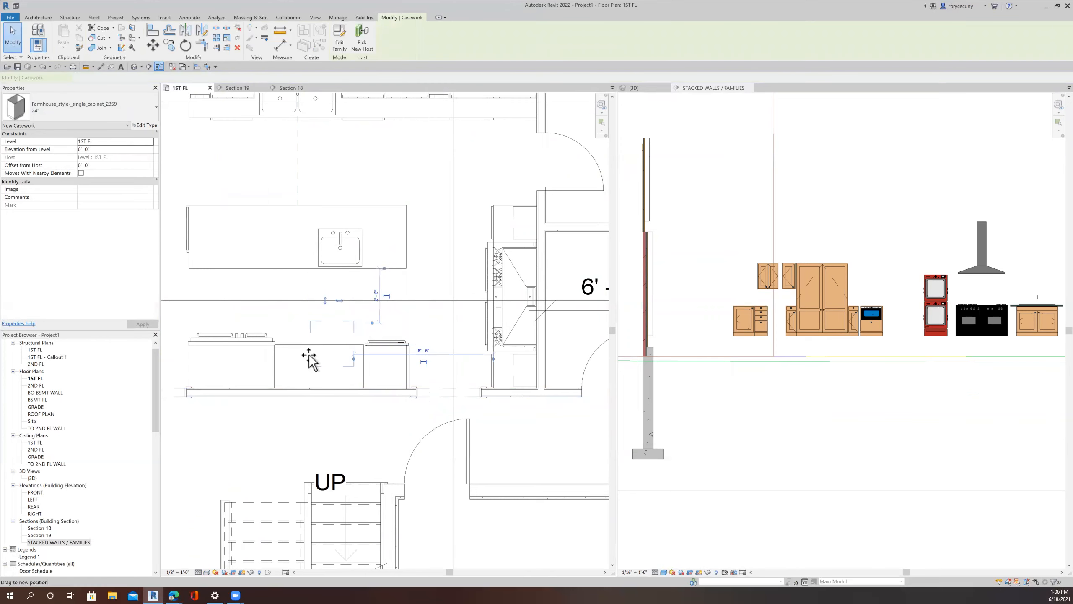
Step: In Section 18, align the new 24" base cabinet's side with the side of the refrigerator
left_click(292, 87)
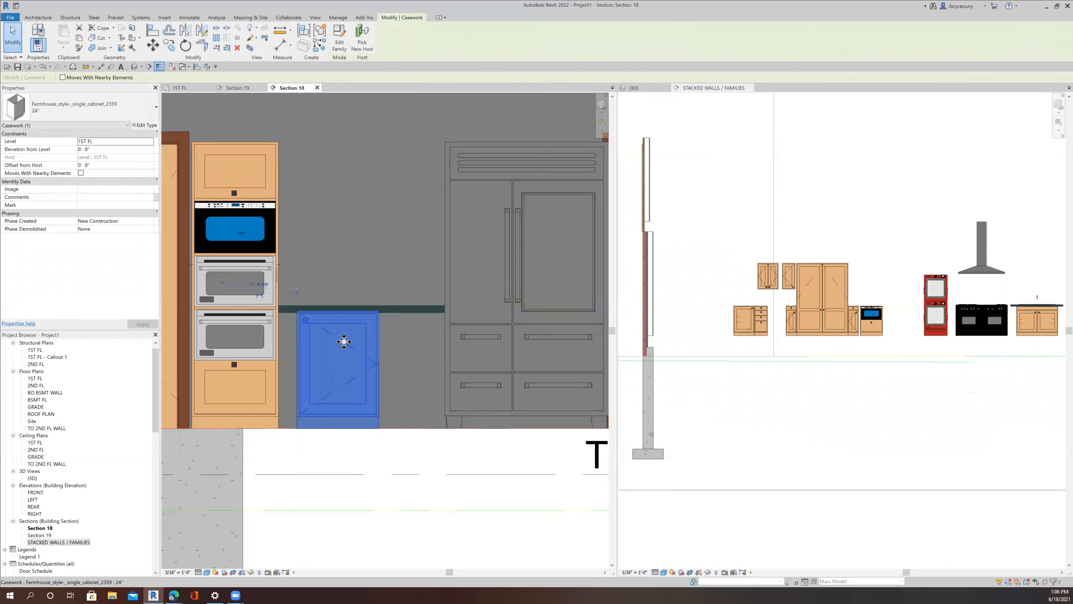
scroll(342, 342, "up", 3)
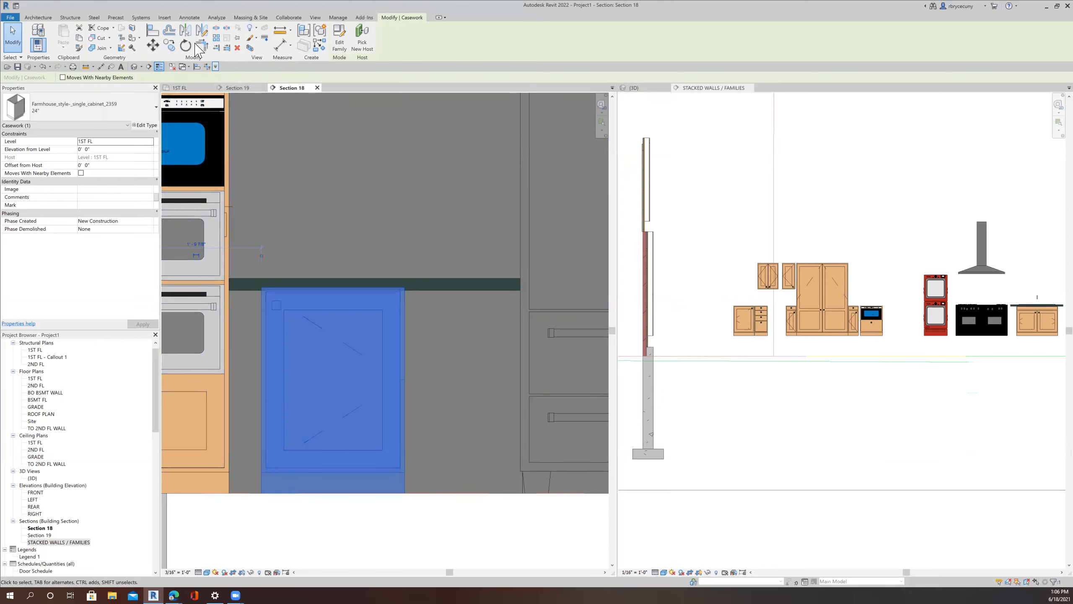
left_click(150, 34)
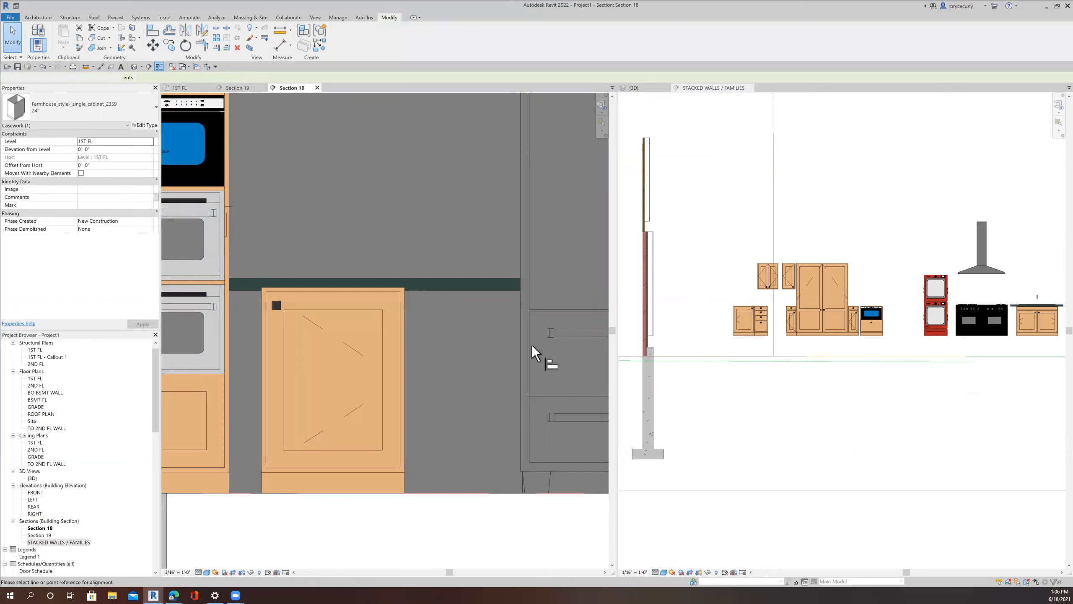
left_click(519, 362)
left_click(404, 369)
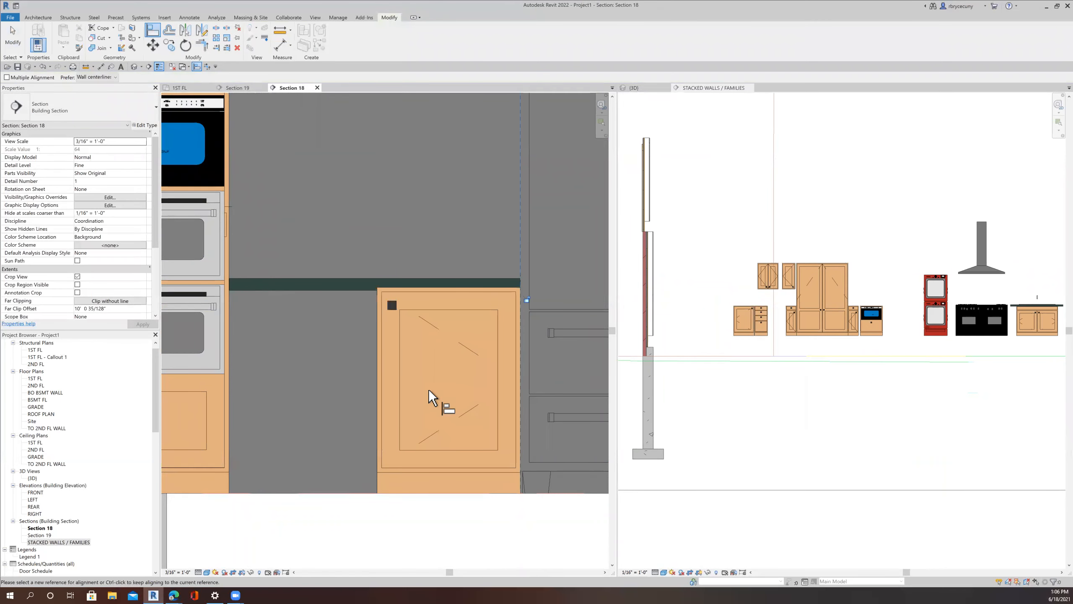
scroll(429, 389, "down", 3)
key("Escape")
key("Escape")
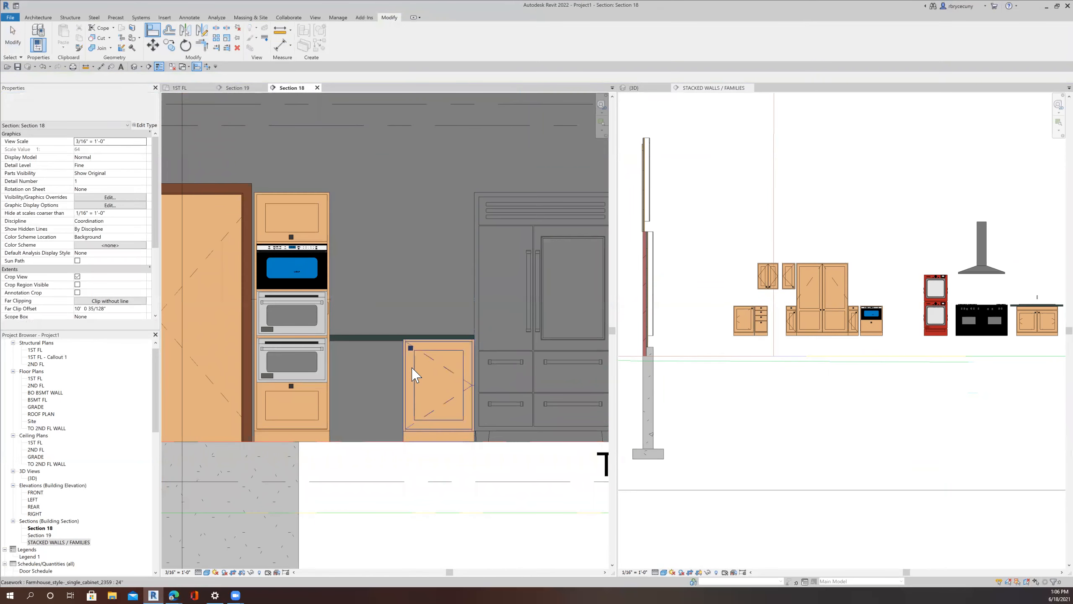
left_click(416, 391)
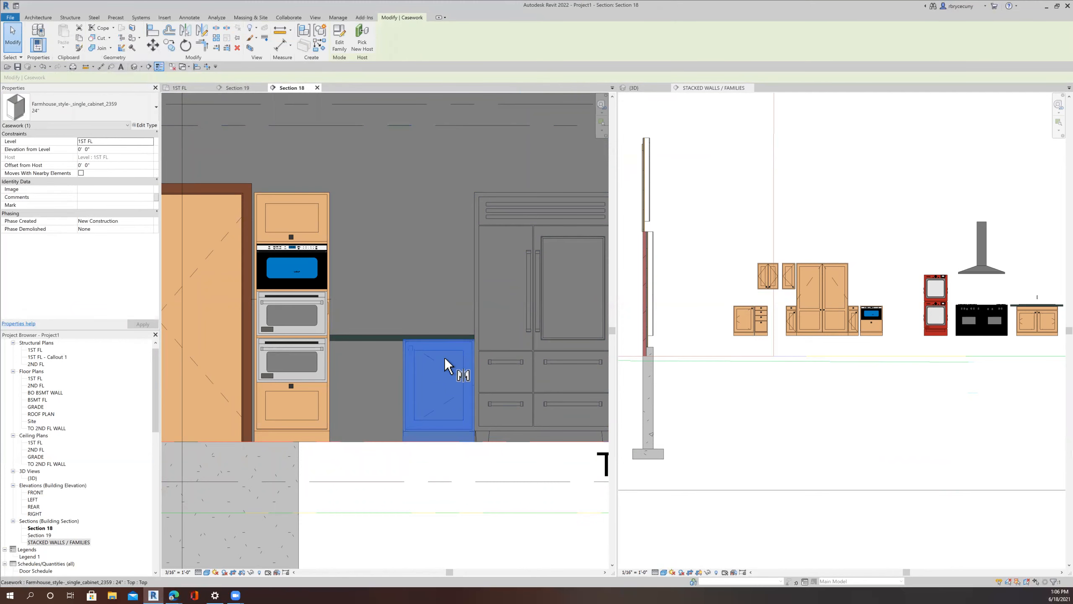
scroll(441, 359, "up", 3)
key("m")
key("m")
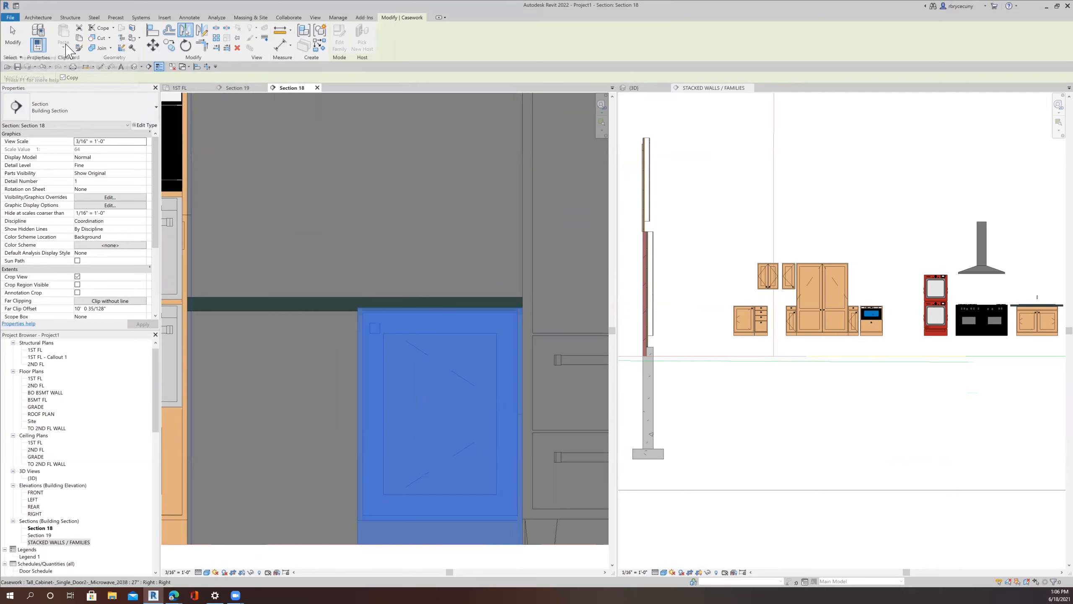
left_click(13, 38)
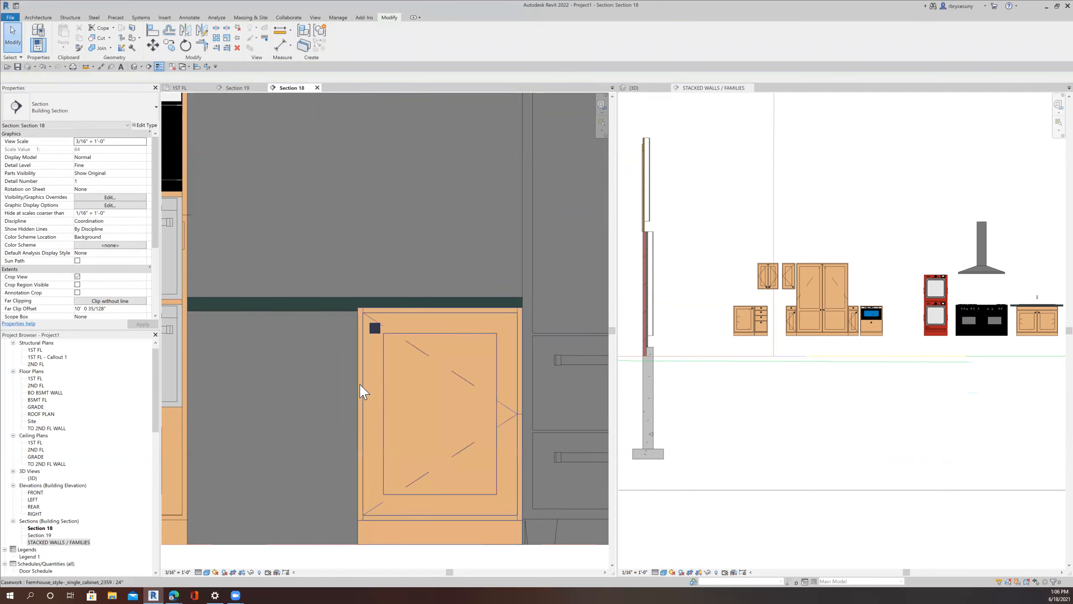
Step: Mirror a copy of the 24" base cabinet about its edge facing the oven cabinet, so the two units sit side by side
left_click(363, 391)
key("m")
key("m")
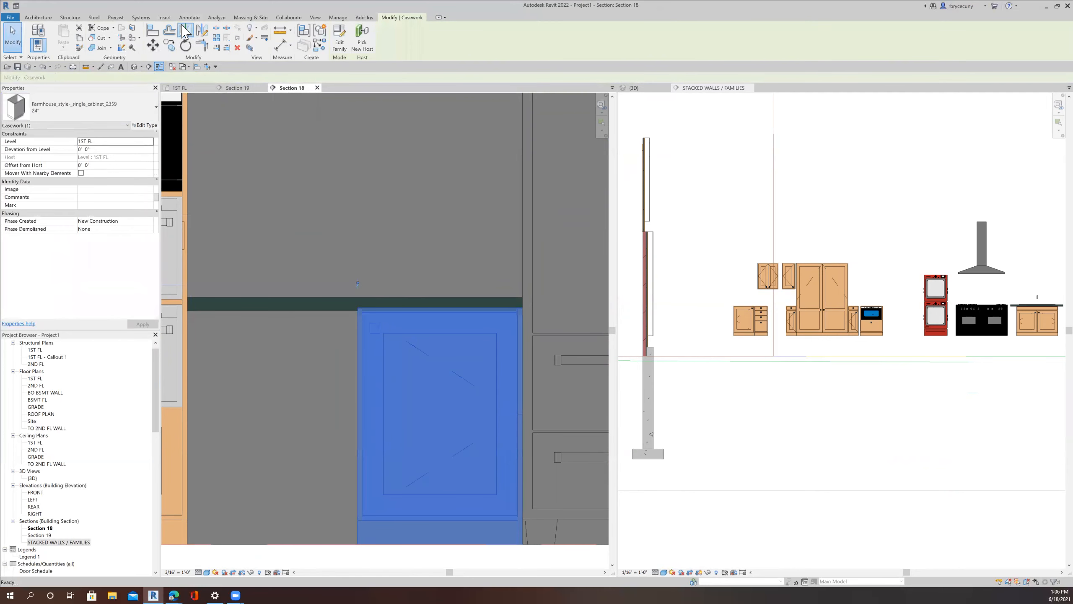
left_click(357, 404)
middle_click_drag(357, 403, 410, 364)
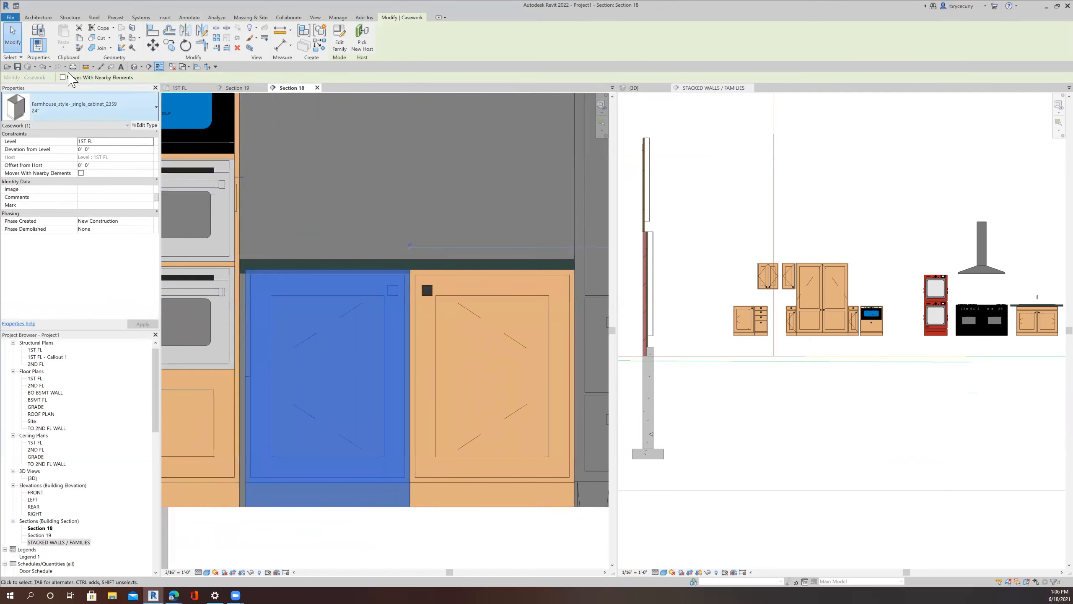
left_click(12, 39)
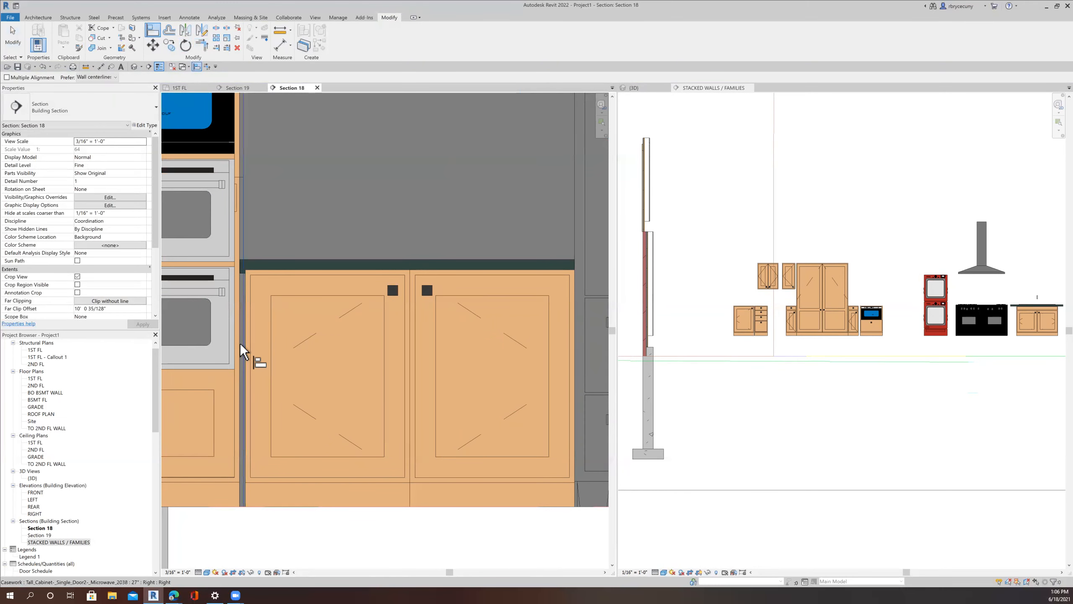
Step: Align the tall oven cabinet's side with the adjoining side of the mirrored 24" base cabinet in Section 18 to close the gap
left_click(153, 33)
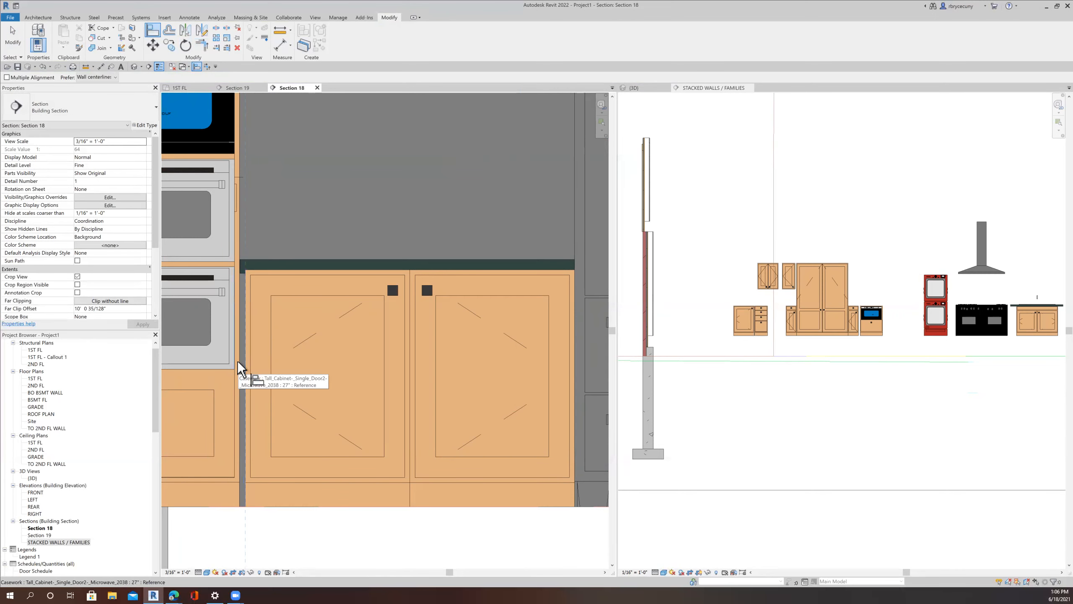
left_click(237, 361)
scroll(237, 361, "up", 5)
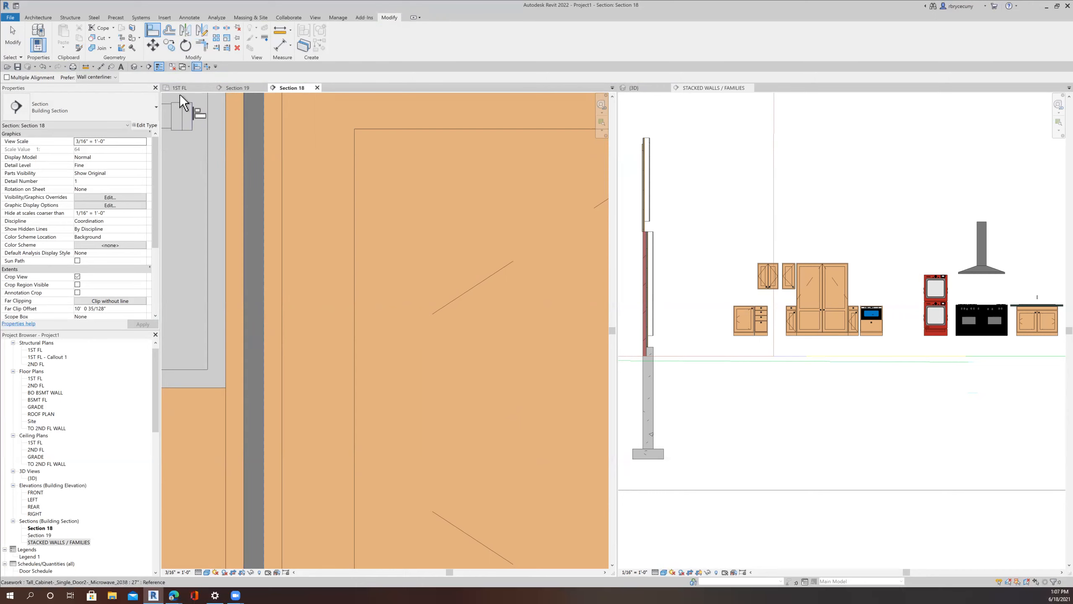
scroll(155, 36, "up", 8)
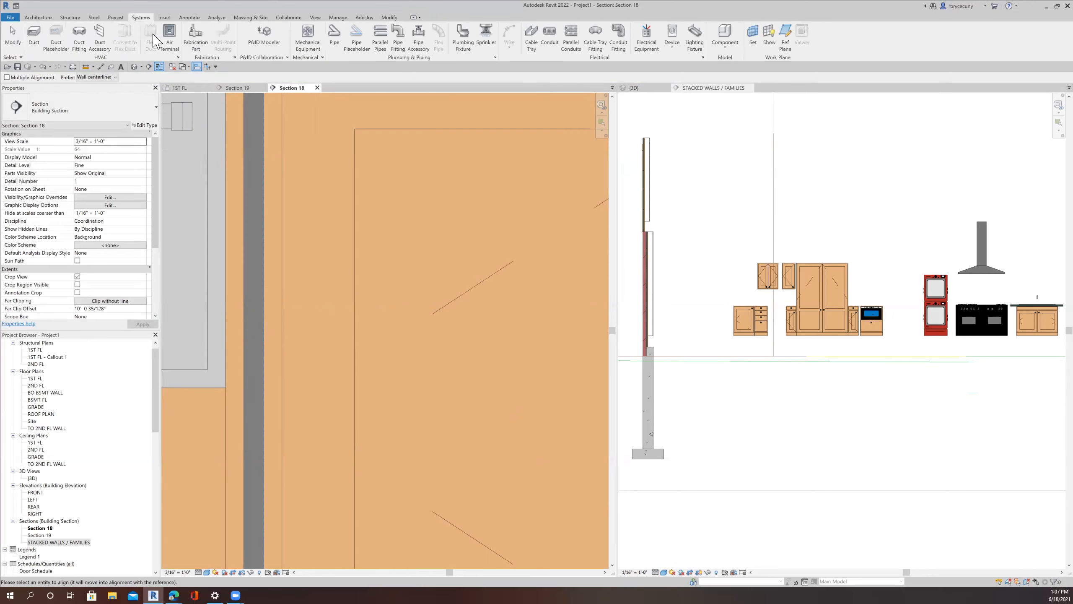
left_click(388, 17)
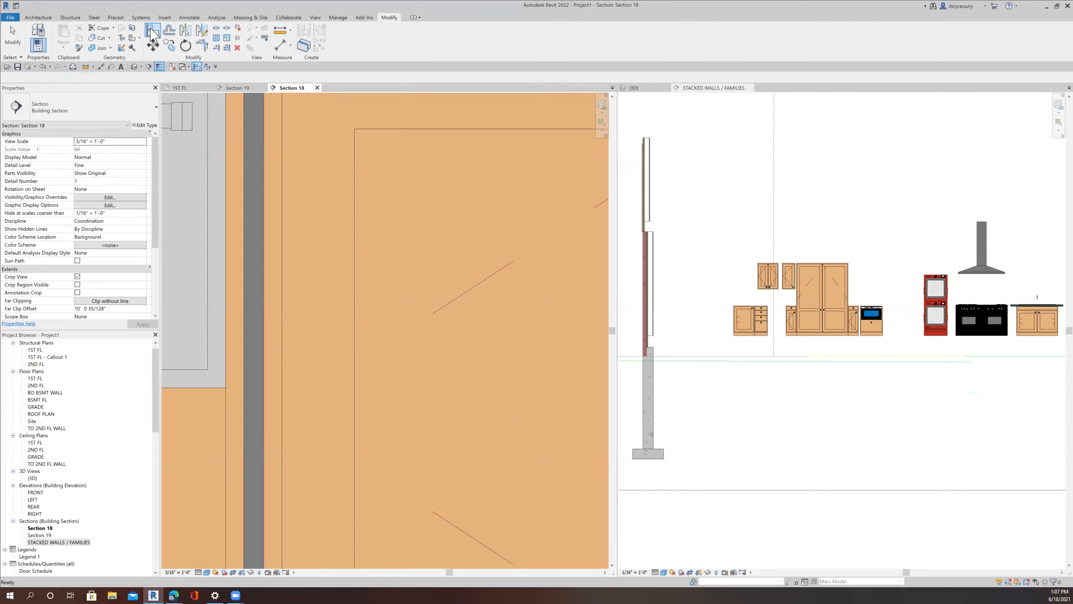
left_click(245, 305)
scroll(283, 337, "down", 5)
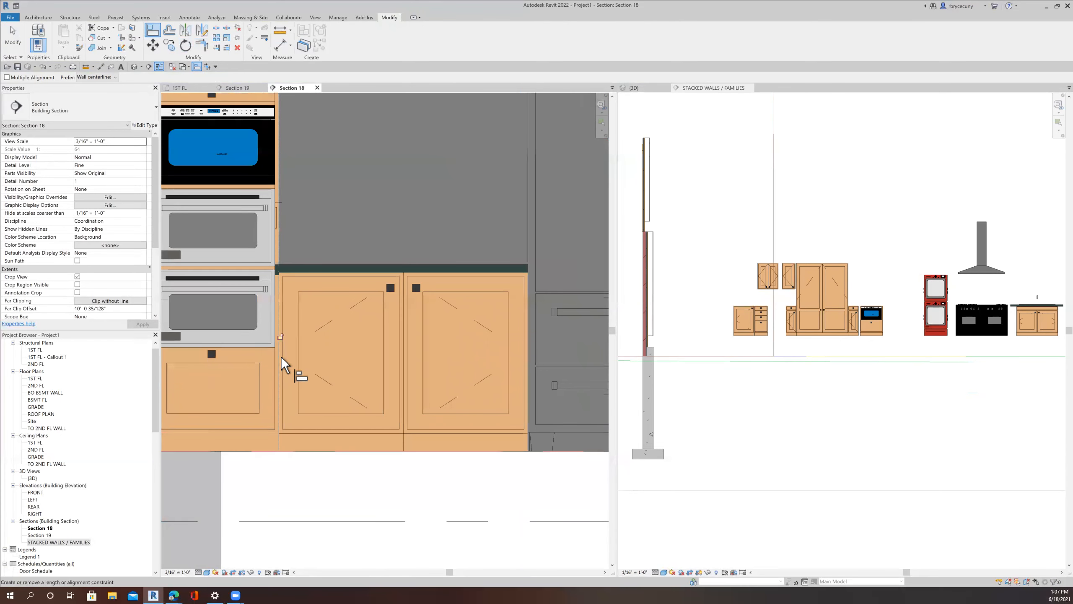
Step: Shorten the countertop's end over the tall oven cabinet so it stops at that cabinet's side
scroll(274, 330, "down", 5)
scroll(272, 312, "up", 6)
left_click(14, 40)
scroll(335, 338, "up", 3)
left_click(336, 343)
scroll(301, 350, "up", 3)
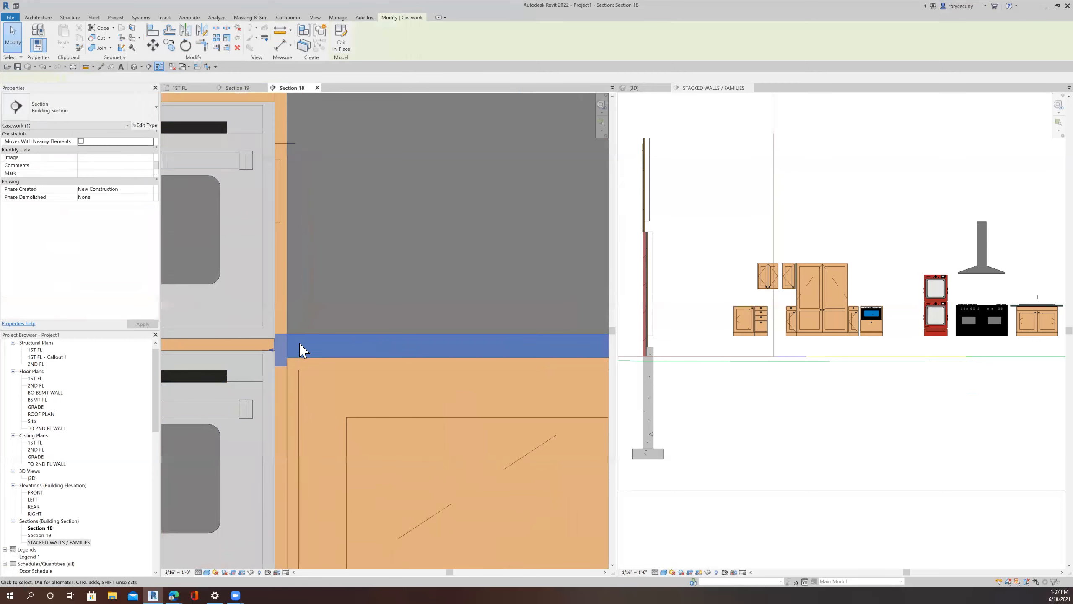
left_click_drag(276, 352, 306, 350)
scroll(298, 358, "up", 4)
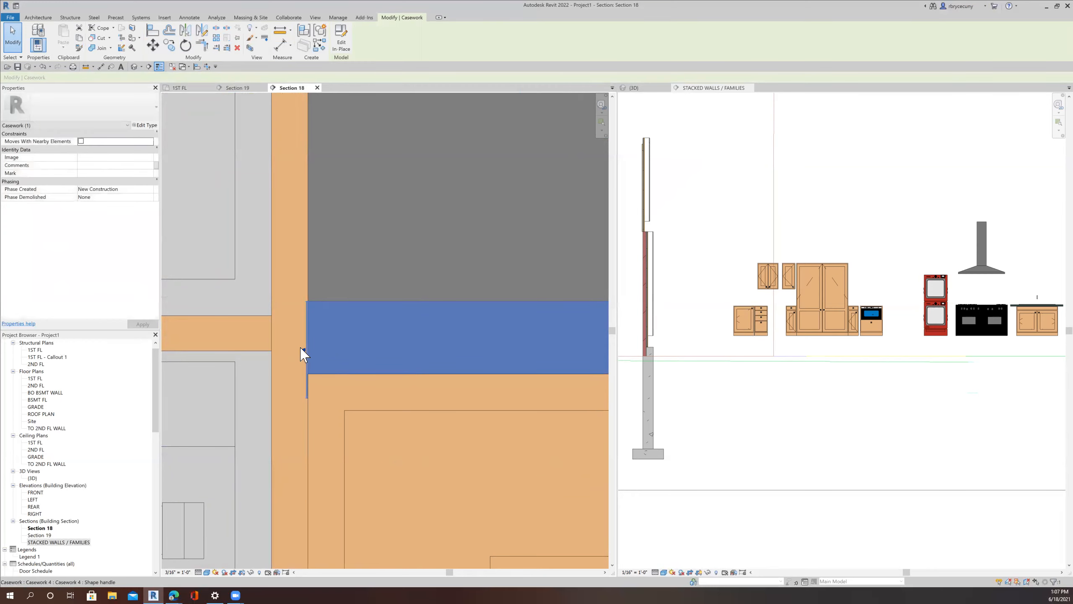
scroll(303, 354, "up", 3)
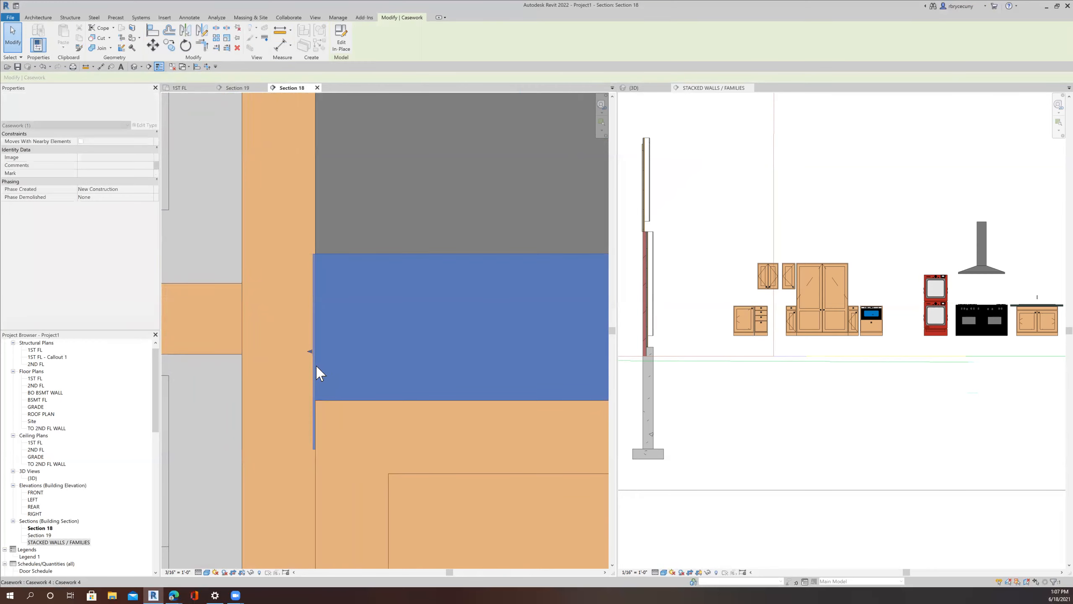
scroll(313, 364, "up", 3)
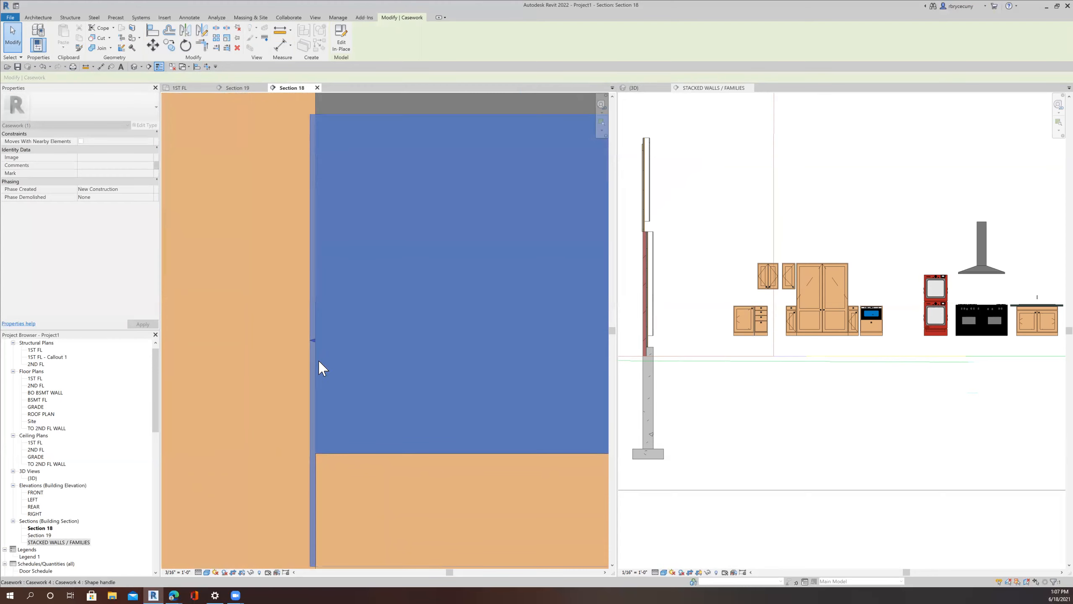
scroll(314, 362, "down", 10)
scroll(503, 376, "right", 5)
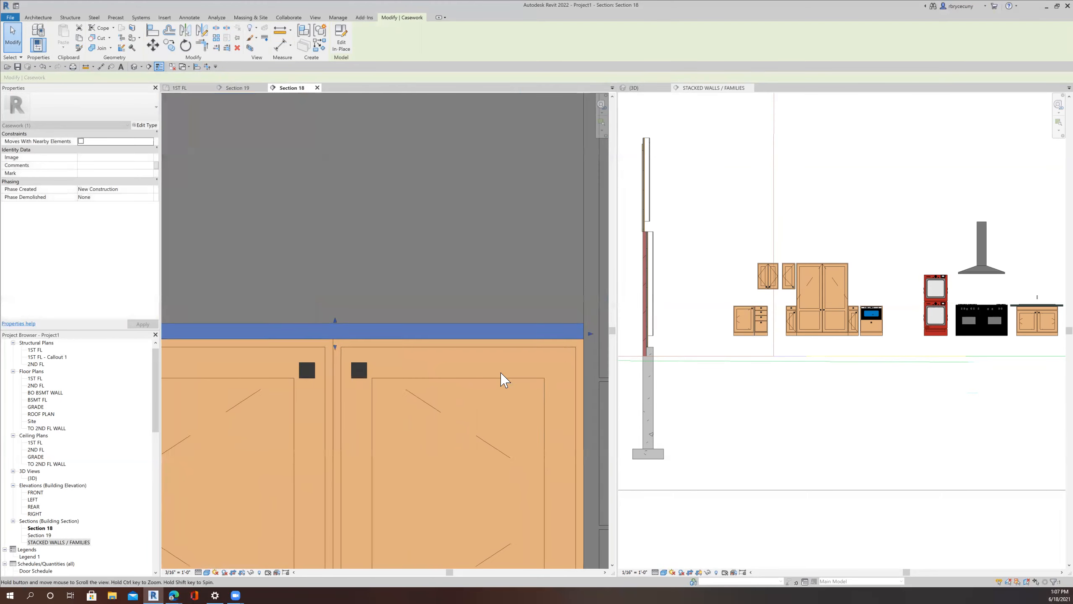
scroll(435, 357, "up", 3)
scroll(437, 366, "down", 10)
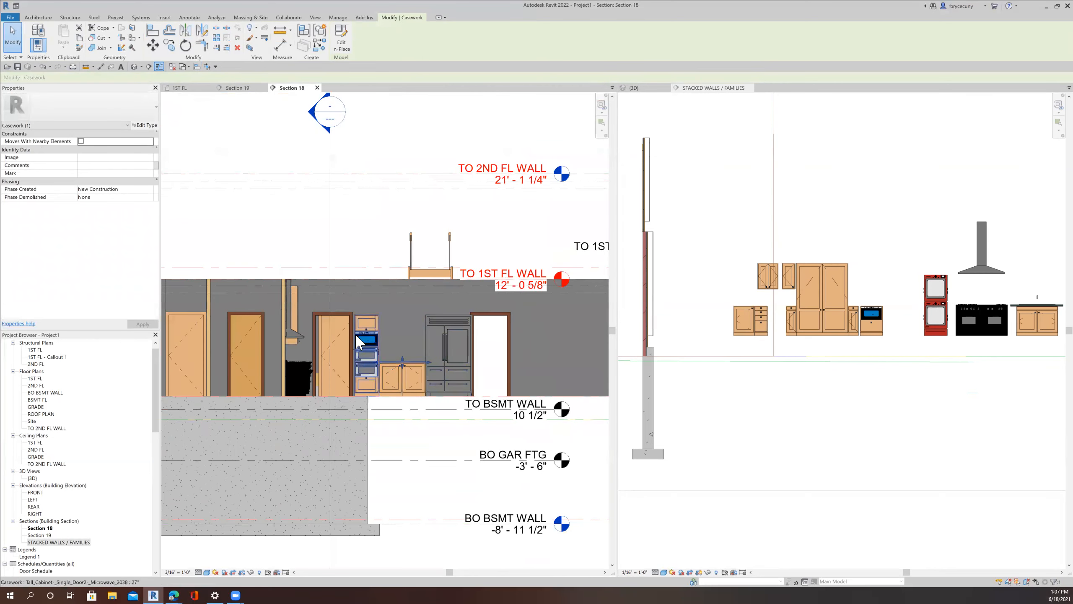
scroll(357, 338, "up", 1)
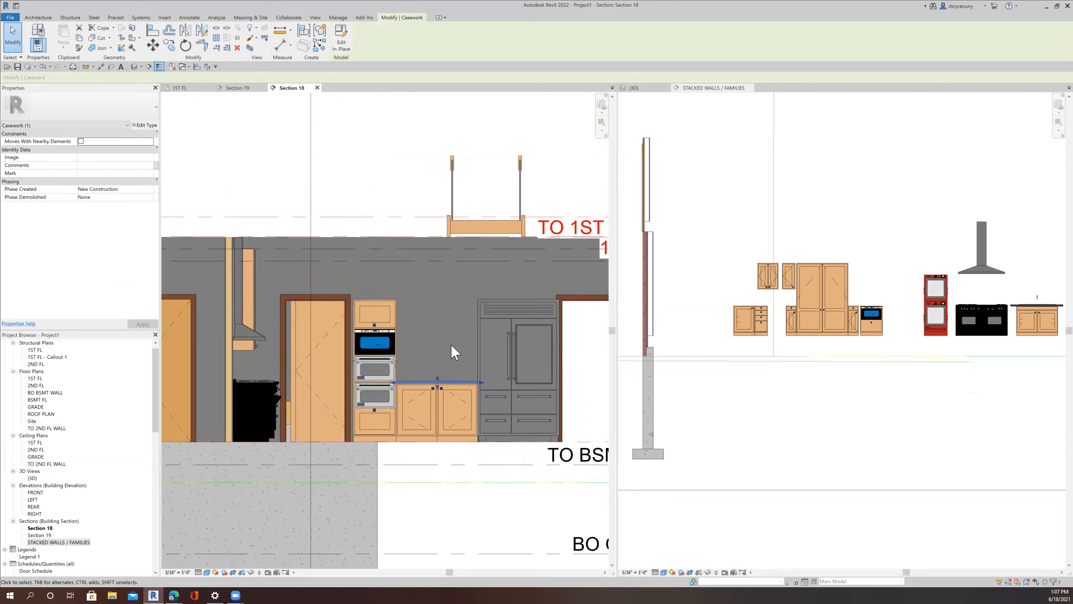
left_click(242, 89)
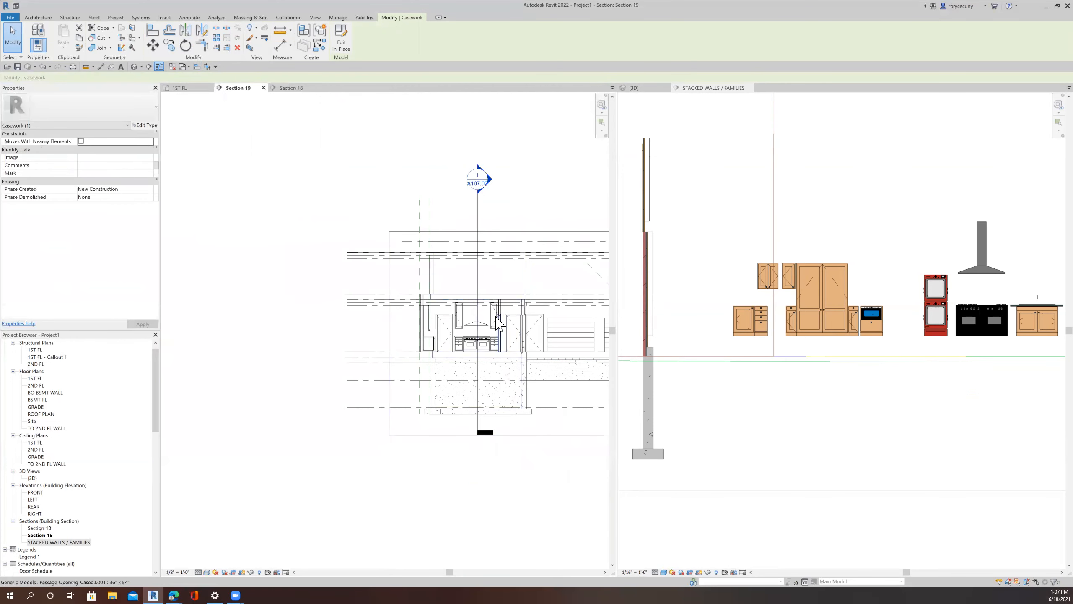
left_click(284, 89)
scroll(455, 352, "up", 3)
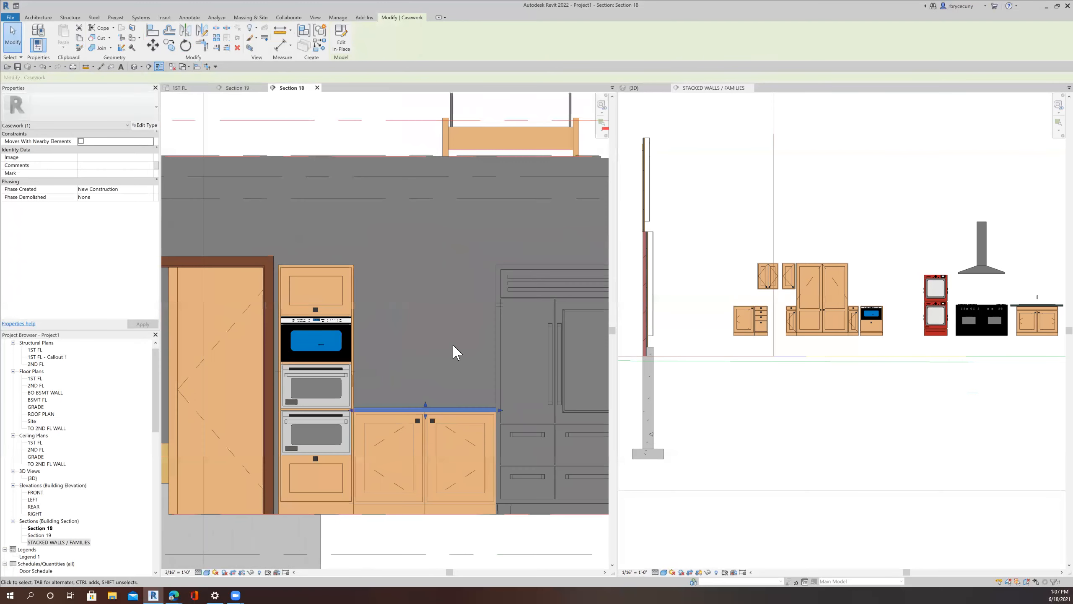
scroll(454, 352, "down", 5)
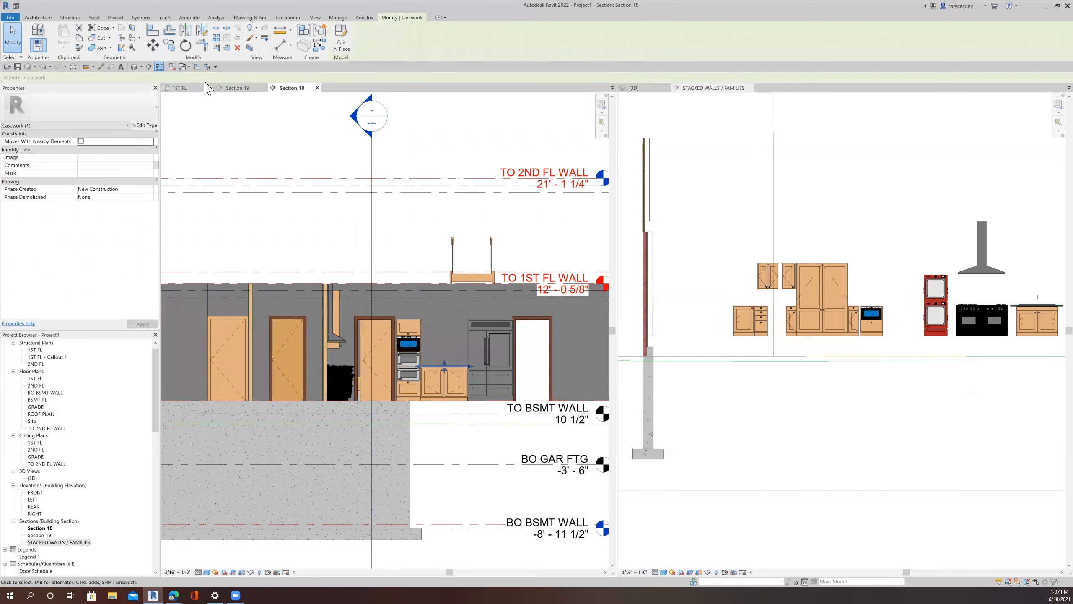
Step: Flip Section 18 in the 1ST FL plan toward the sink wall, go to the view and check the large upper double-door cabinet's type
left_click(181, 89)
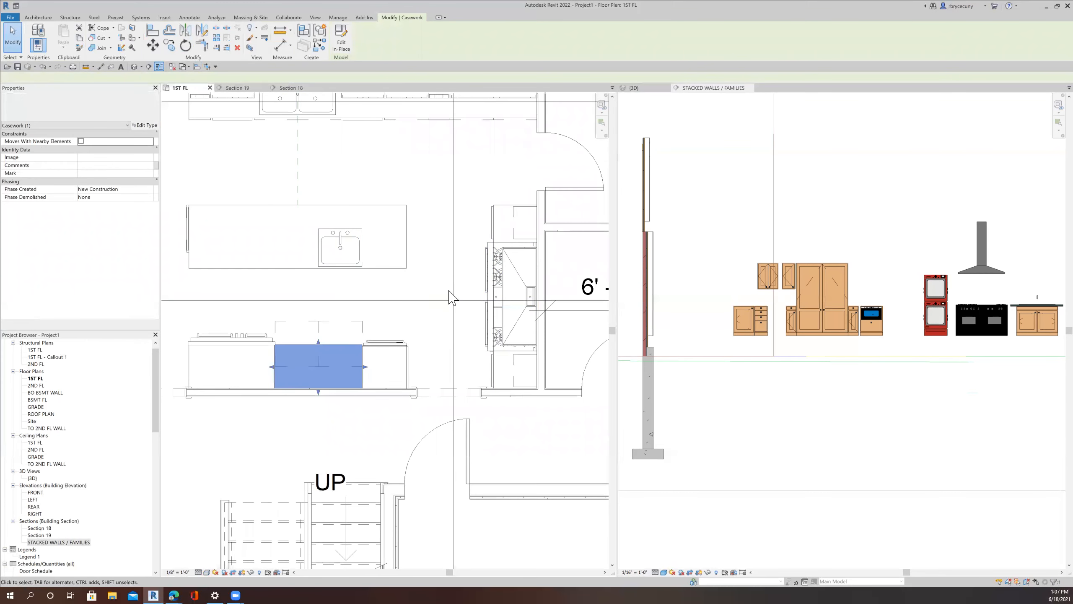
scroll(382, 298, "down", 2)
left_click(383, 208)
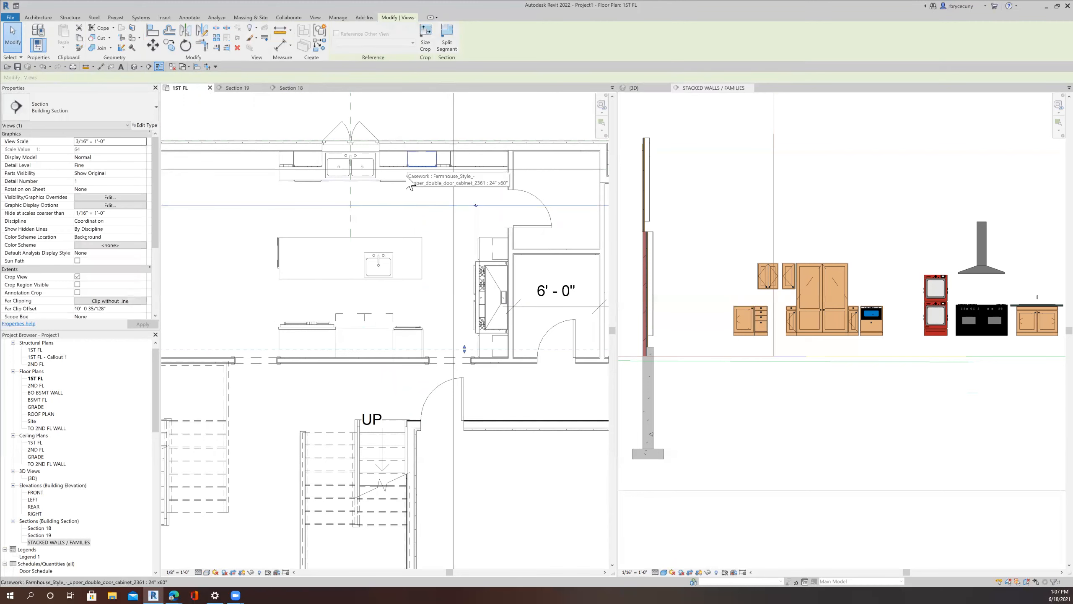
right_click(408, 203)
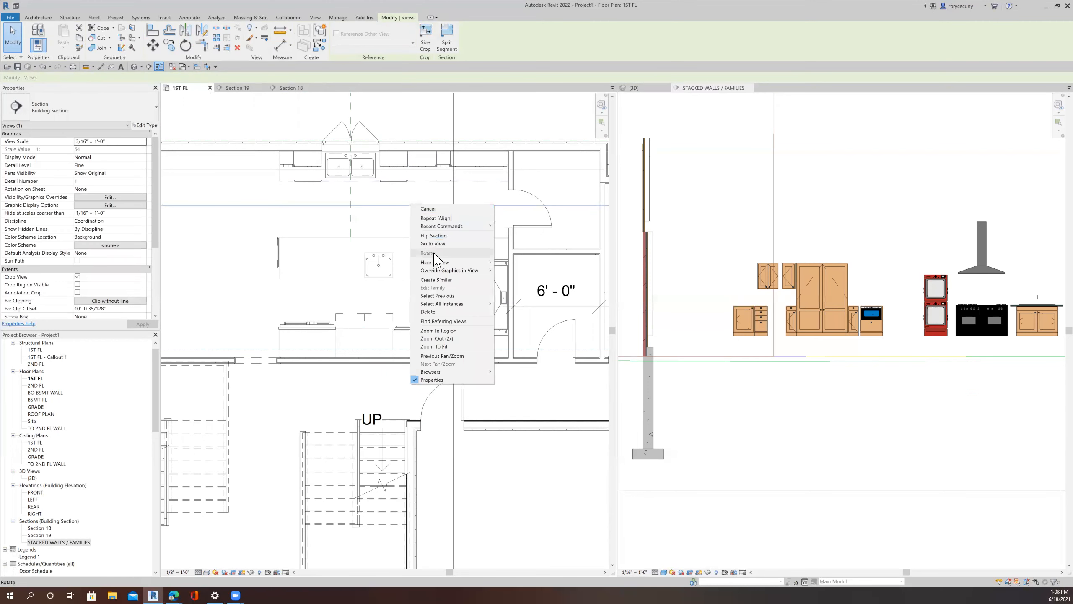
left_click(429, 241)
right_click(423, 205)
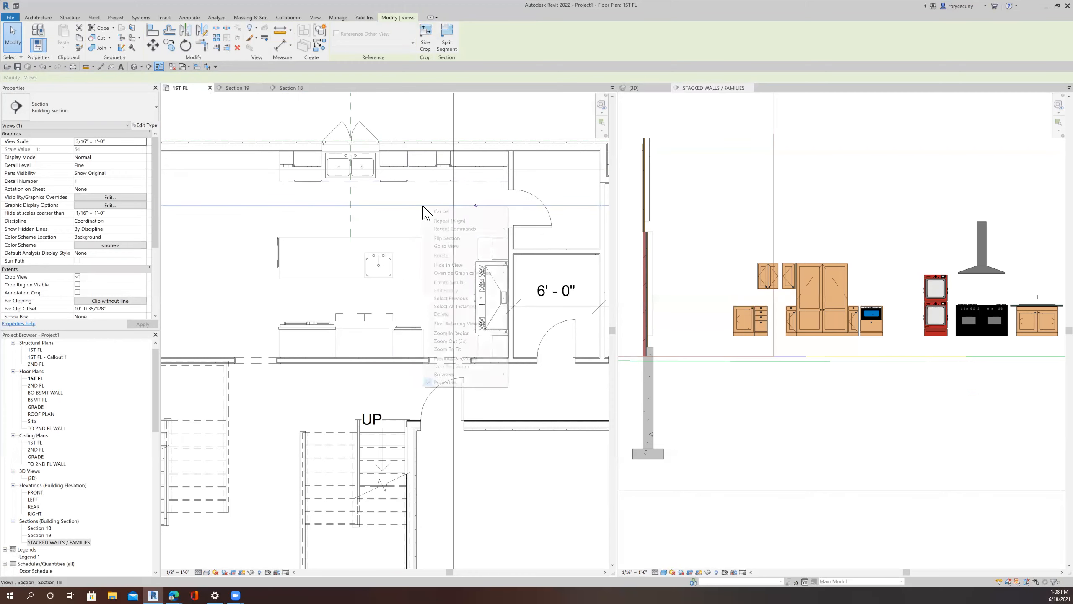
left_click(444, 246)
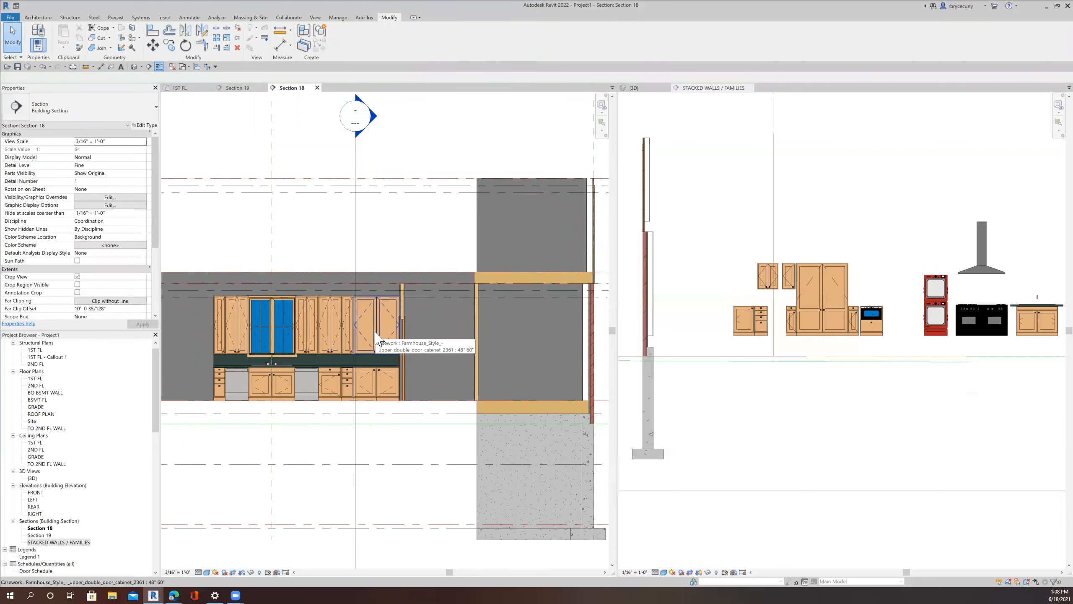
left_click(382, 323)
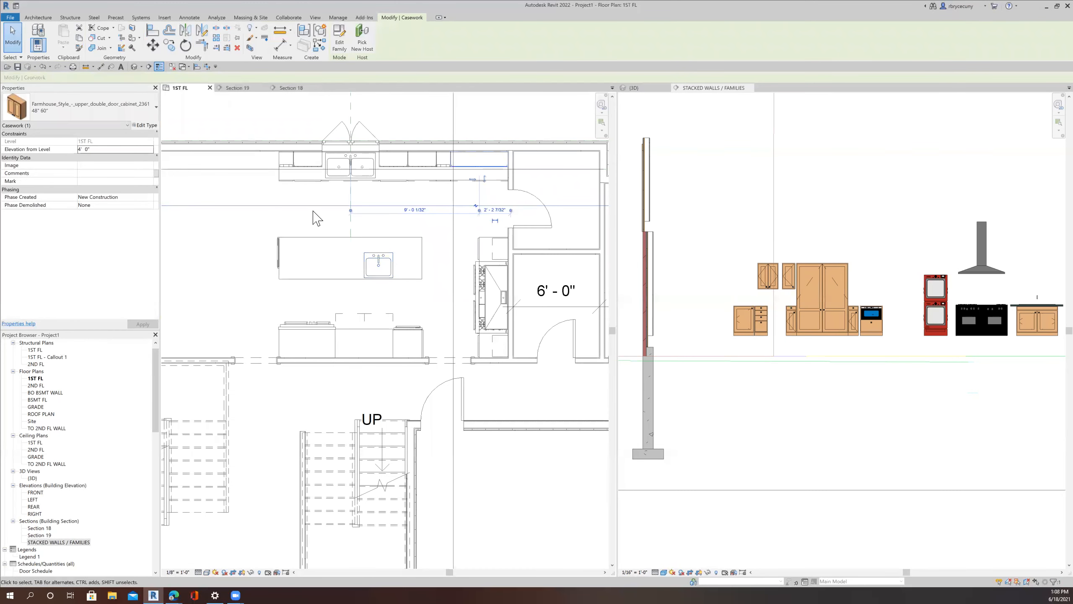
Step: Move the Section 18 line between the island and the oven wall in the 1ST FL plan, flip it toward the ovens and reopen the section
left_click_drag(313, 207, 302, 289)
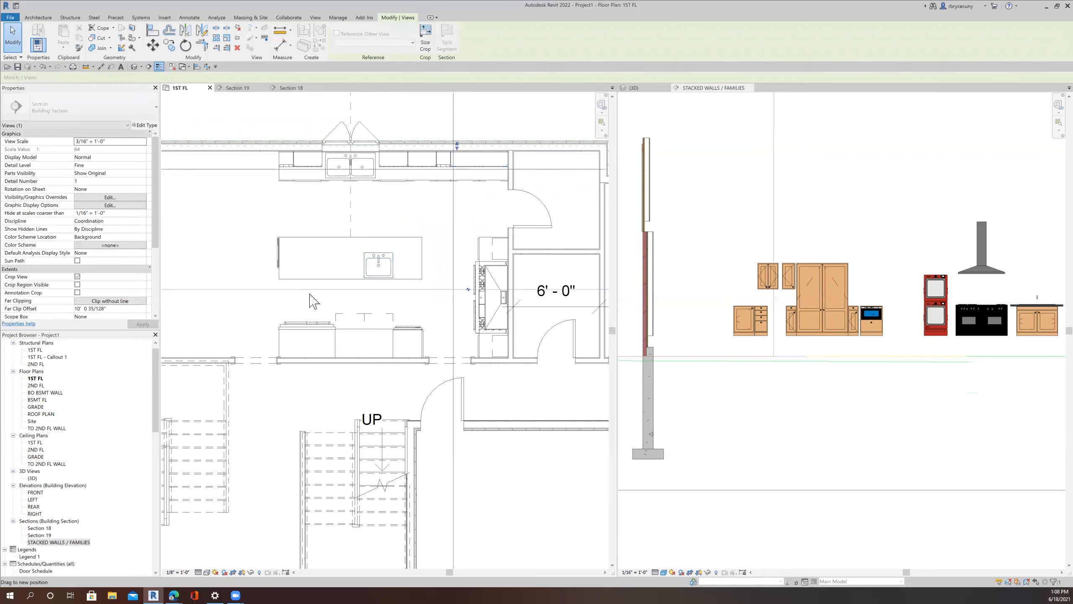
right_click(309, 294)
left_click(335, 326)
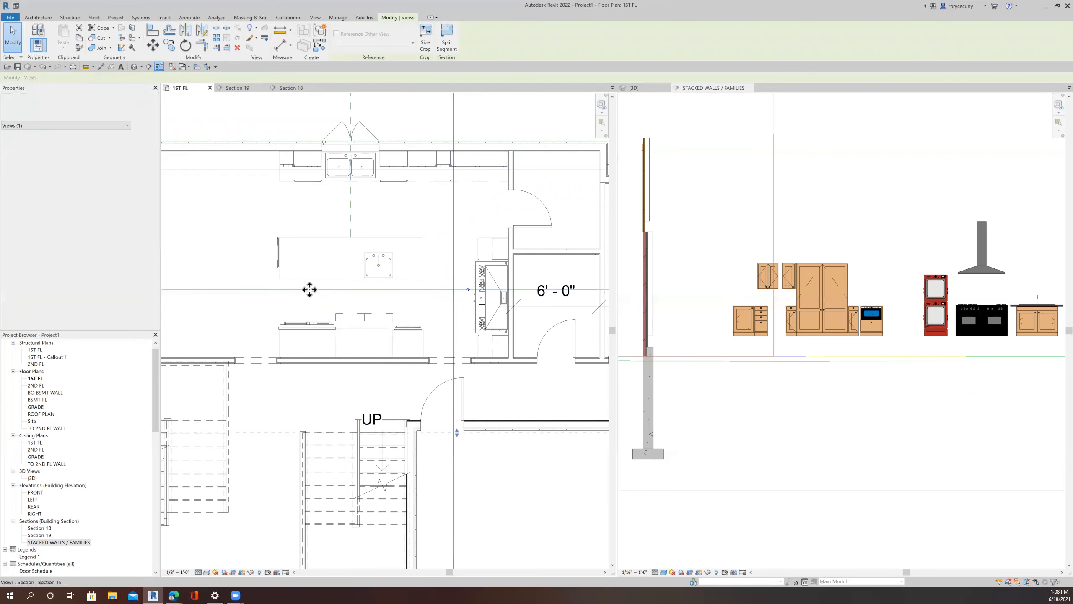
right_click(310, 290)
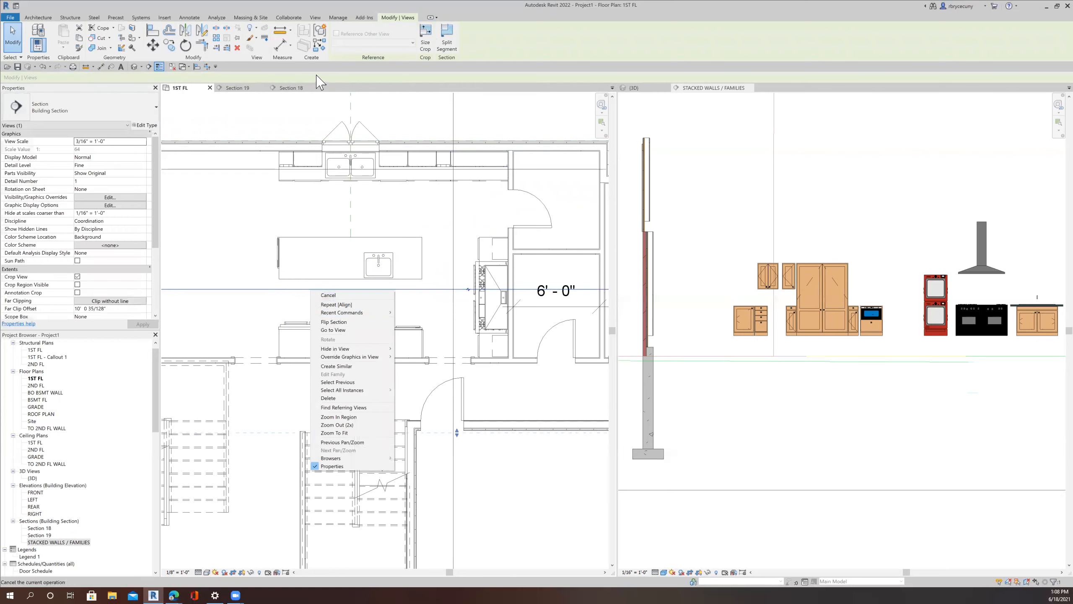
left_click(296, 89)
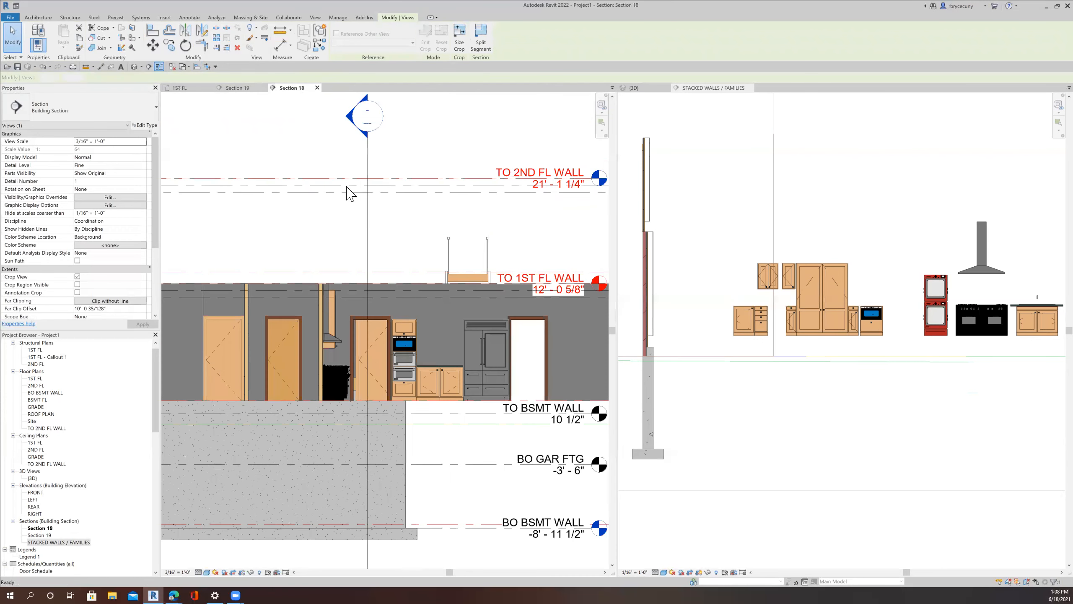
scroll(442, 346, "up", 3)
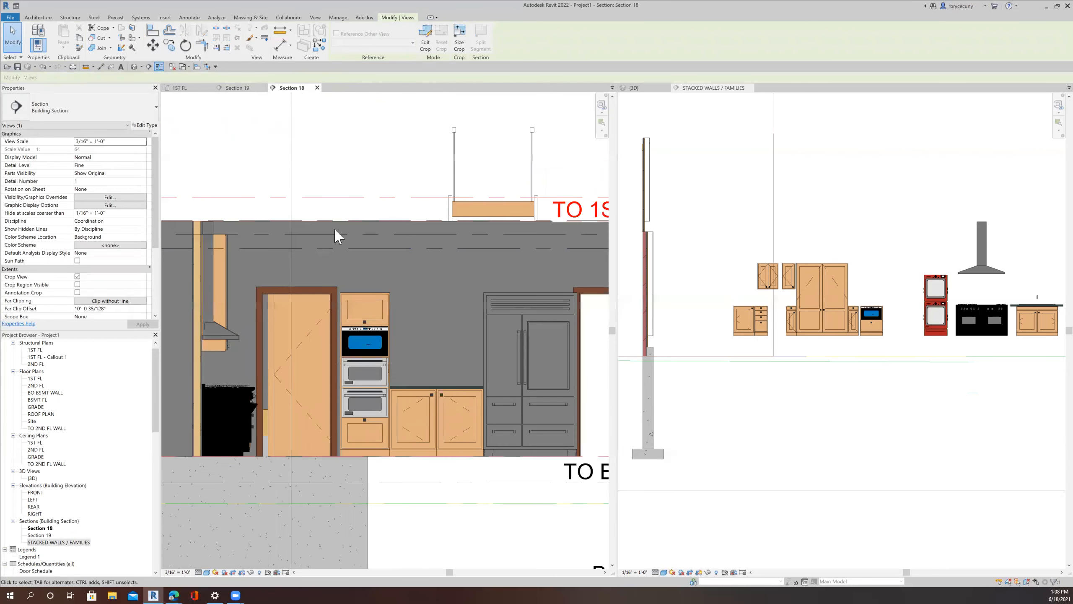
Step: Create a similar 24" Farmhouse upper double-door cabinet from STACKED WALLS / FAMILIES and place it above the countertop in Section 18
left_click(760, 282)
left_click(761, 282)
right_click(761, 281)
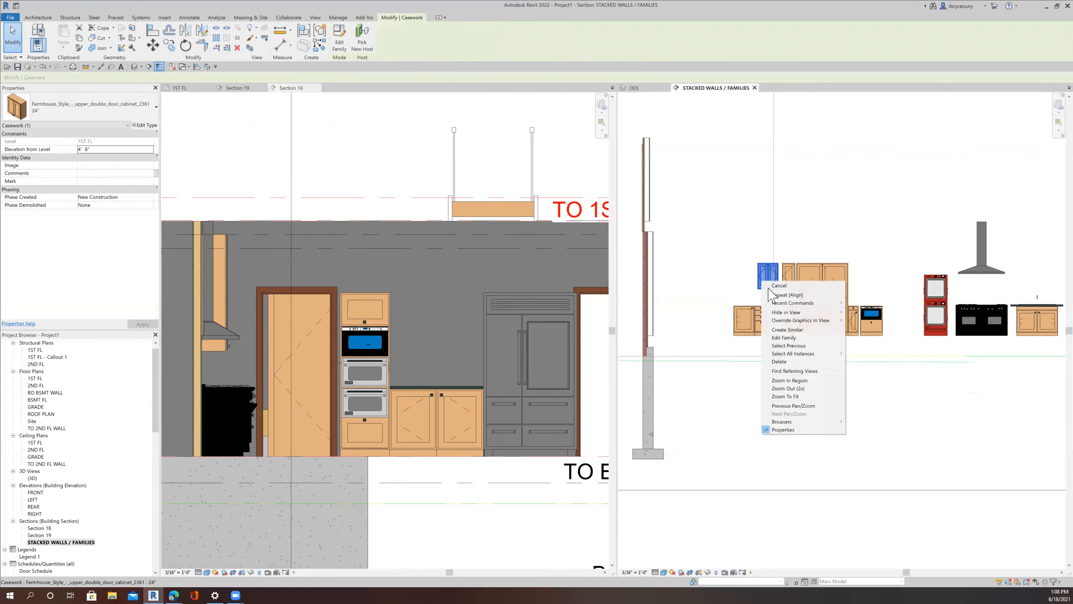
left_click(785, 331)
left_click(438, 323)
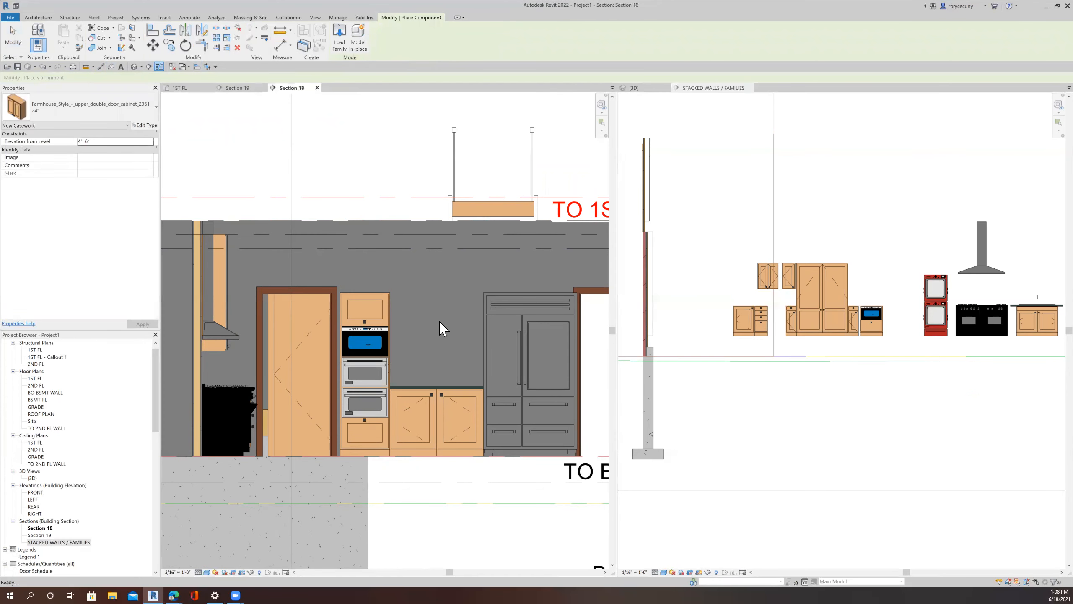
left_click(343, 233)
left_click(12, 36)
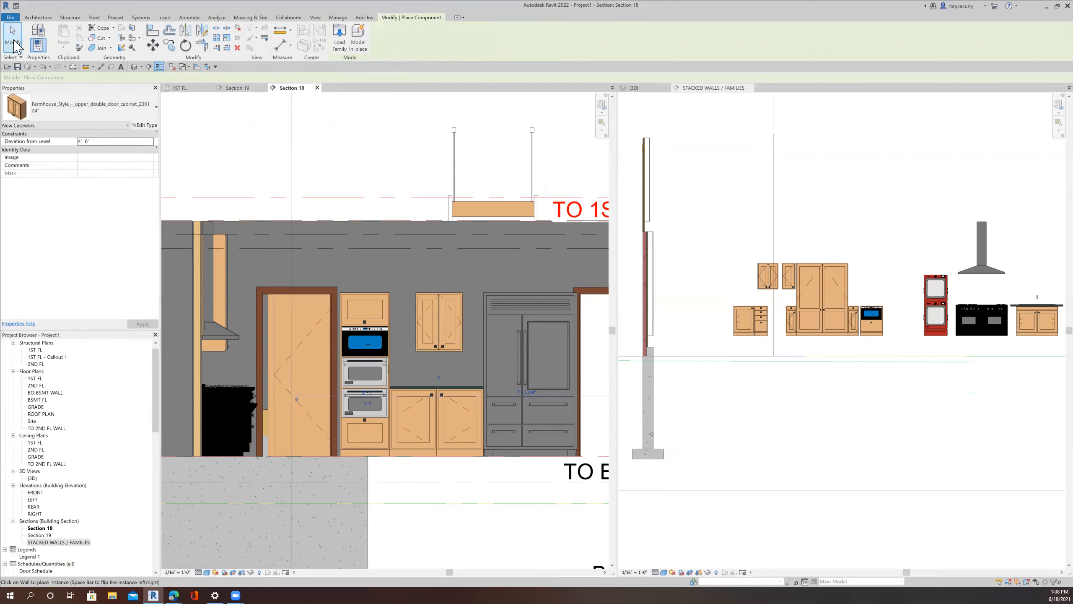
Step: Change the new upper double-door cabinet above the countertop to the 48" 60" type
left_click(427, 323)
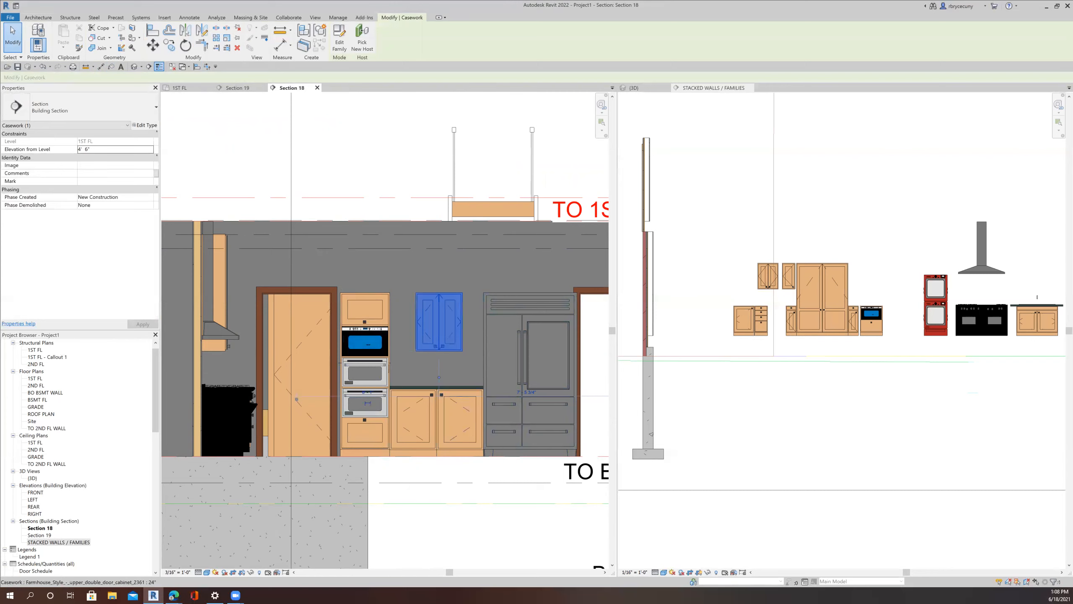
left_click(83, 110)
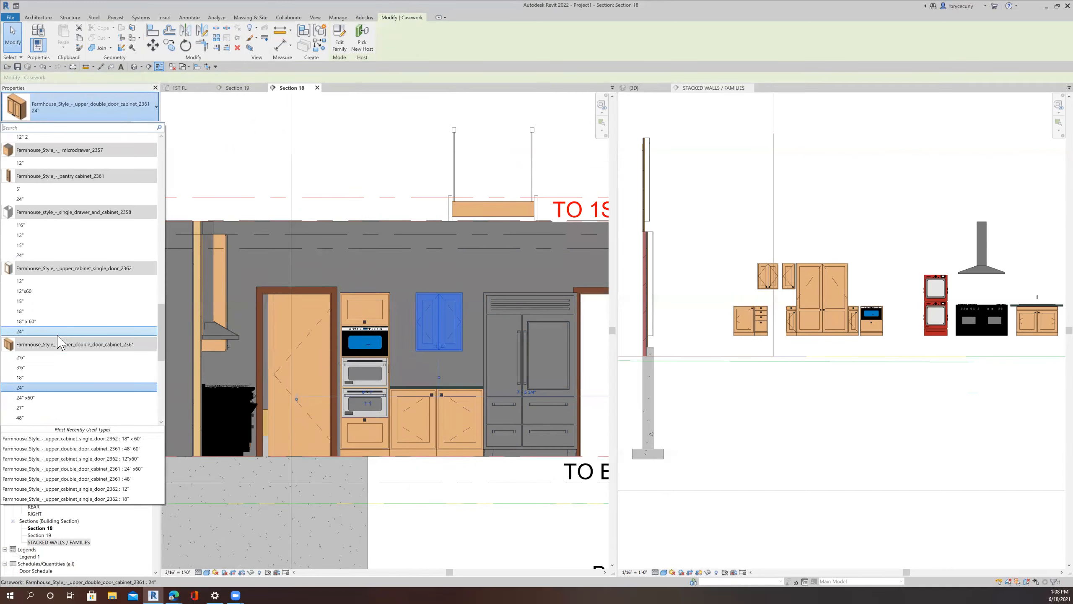
scroll(69, 296, "down", 2)
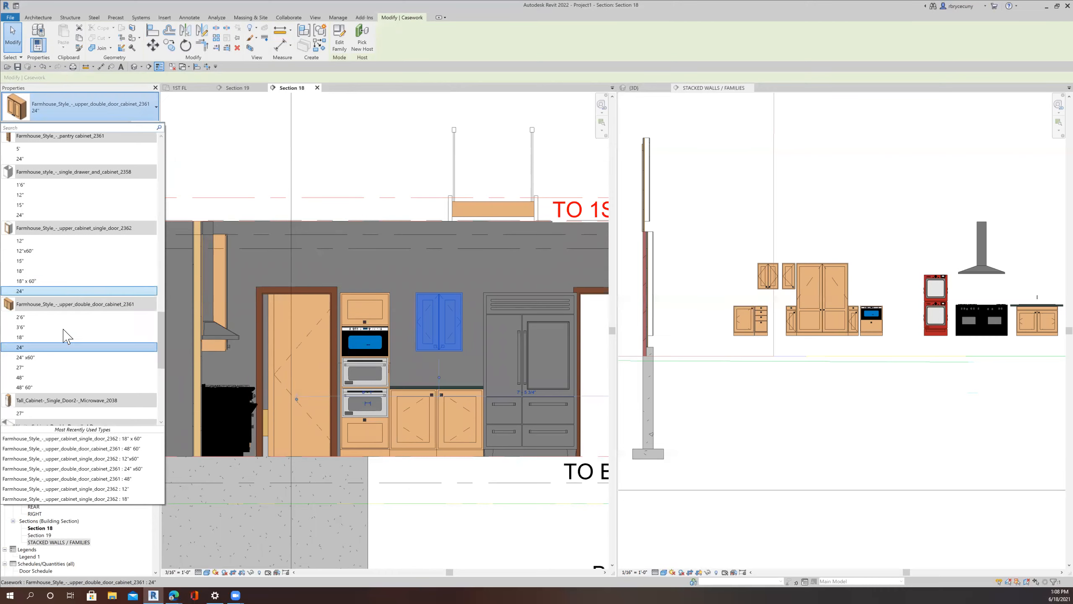
scroll(61, 370, "up", 1)
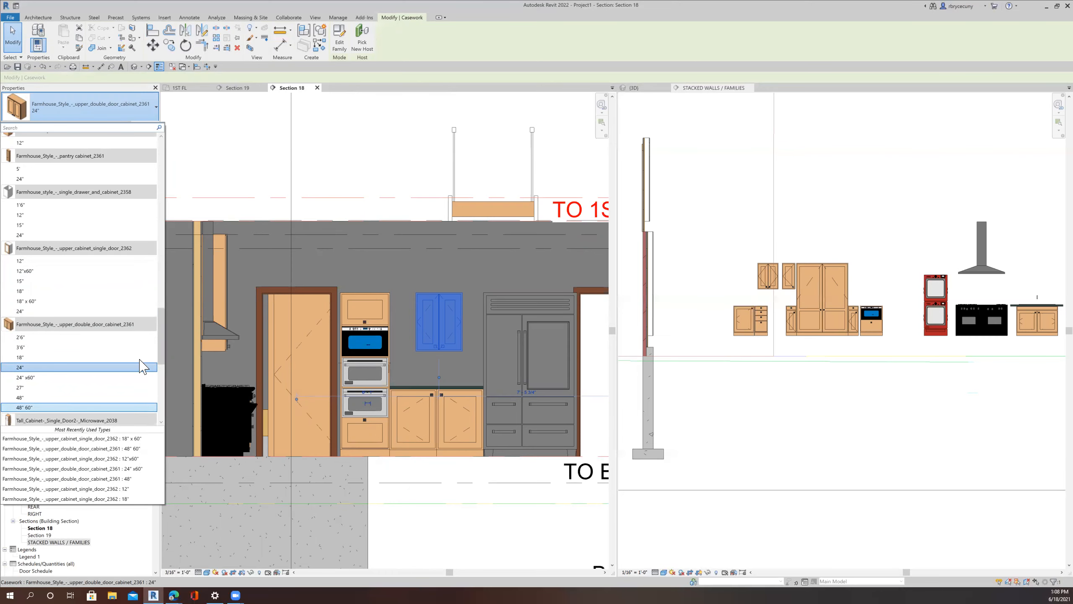
left_click(63, 407)
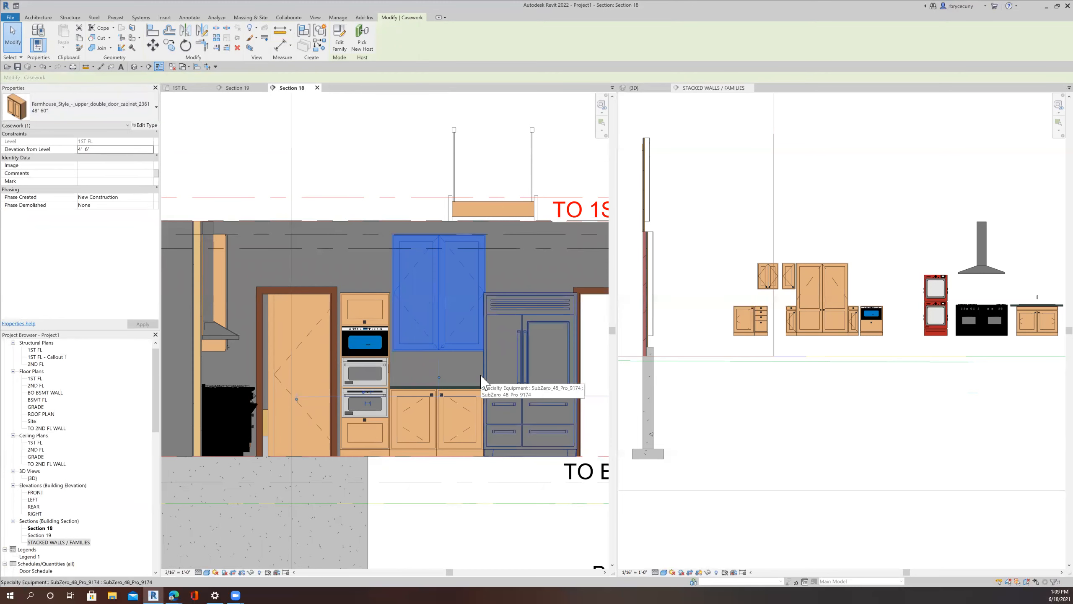
scroll(451, 372, "up", 3)
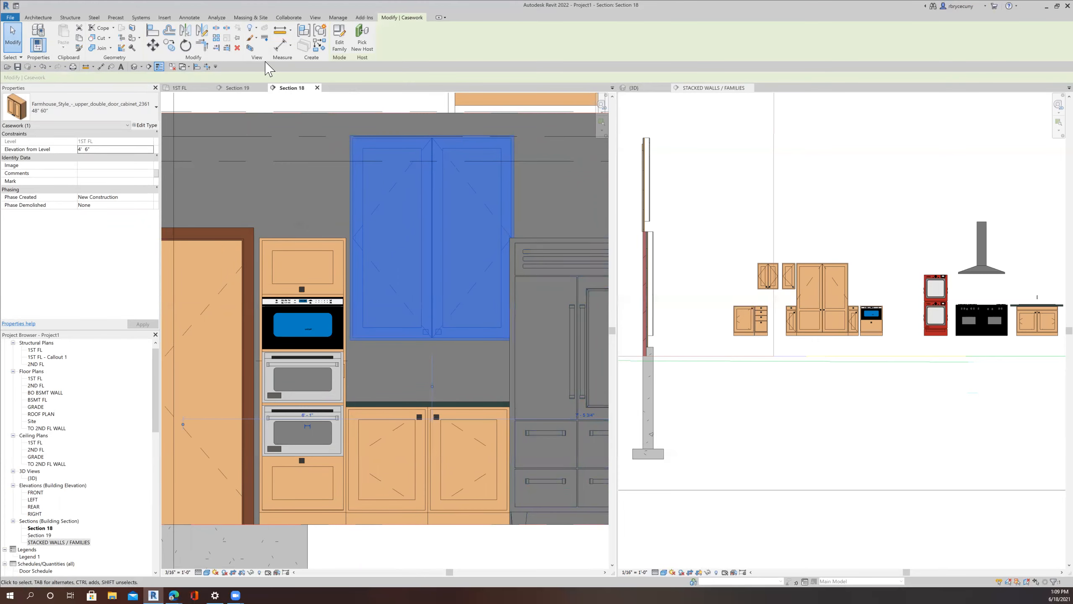
Step: Align the right edge of the new 48" 60" upper double-door cabinet with the refrigerator's side in Section 18
left_click(153, 30)
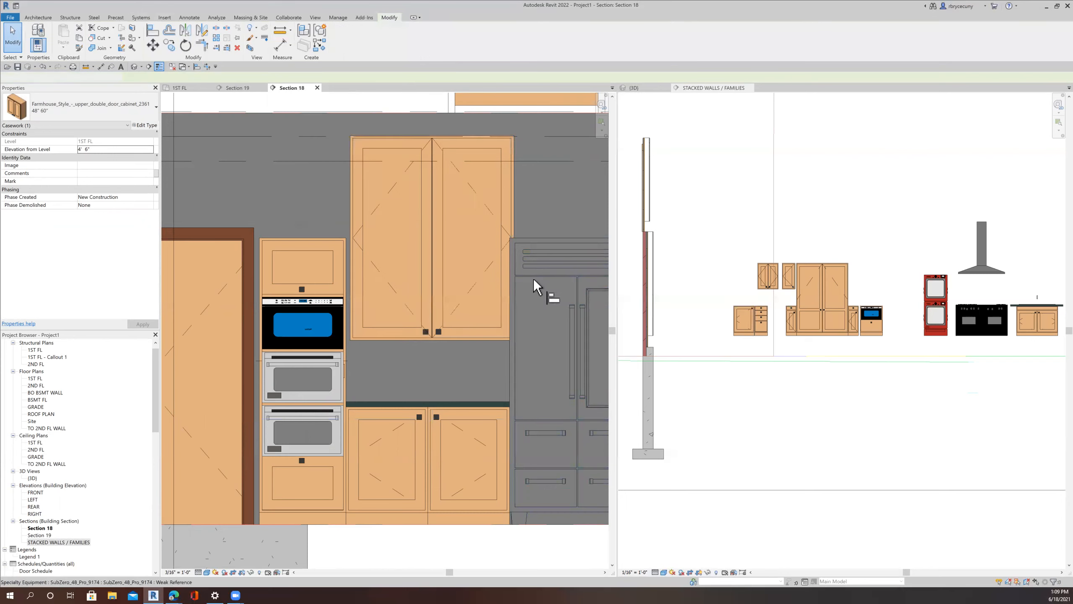
scroll(528, 281, "up", 3)
left_click(491, 430)
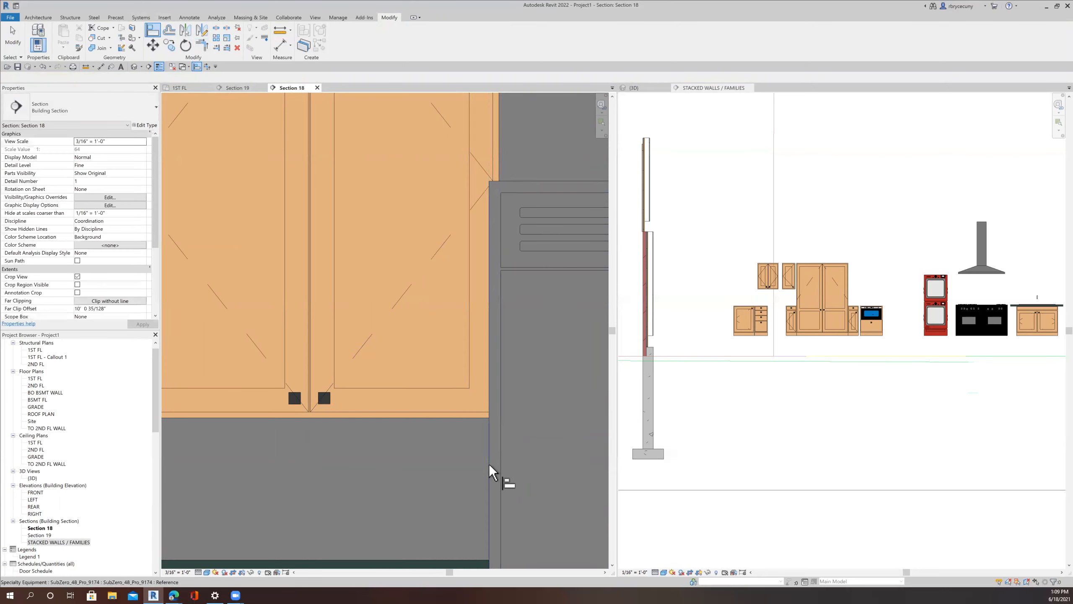
left_click(501, 151)
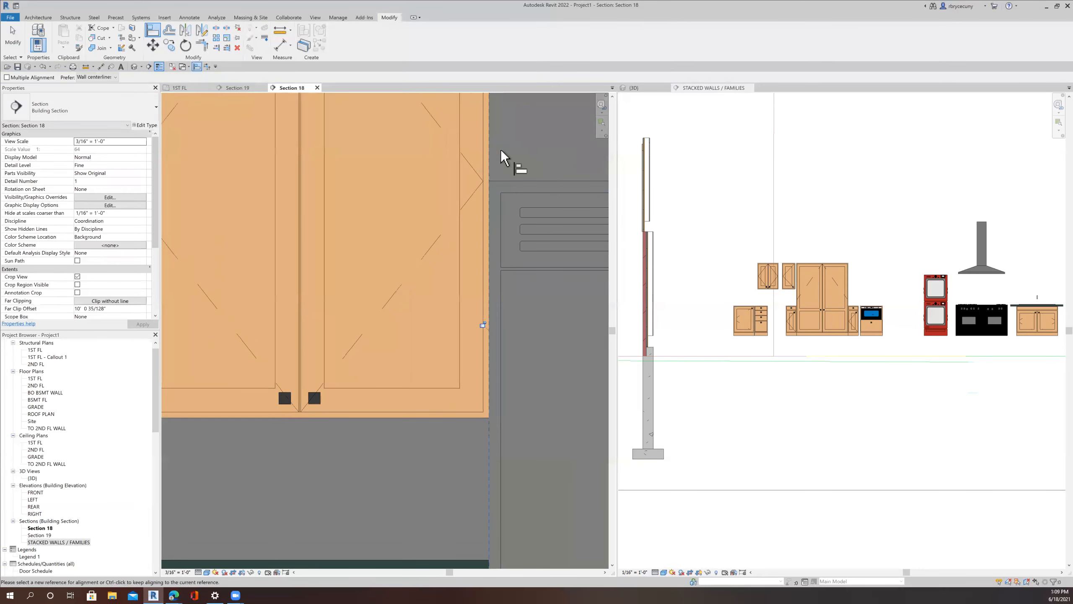
scroll(567, 351, "down", 5)
middle_click_drag(513, 363, 487, 345)
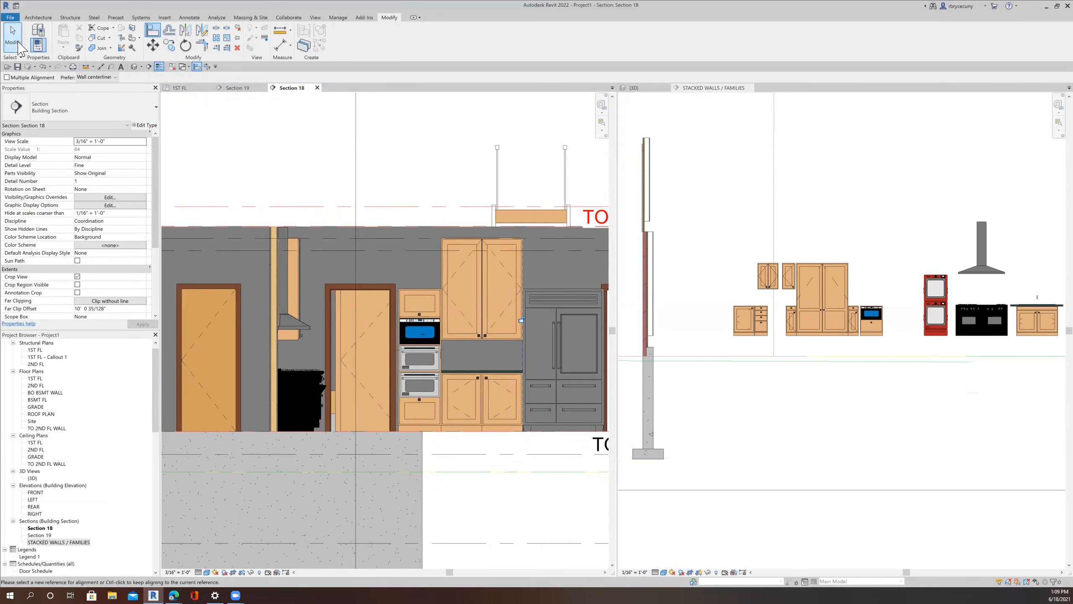
left_click(404, 295)
left_click(15, 32)
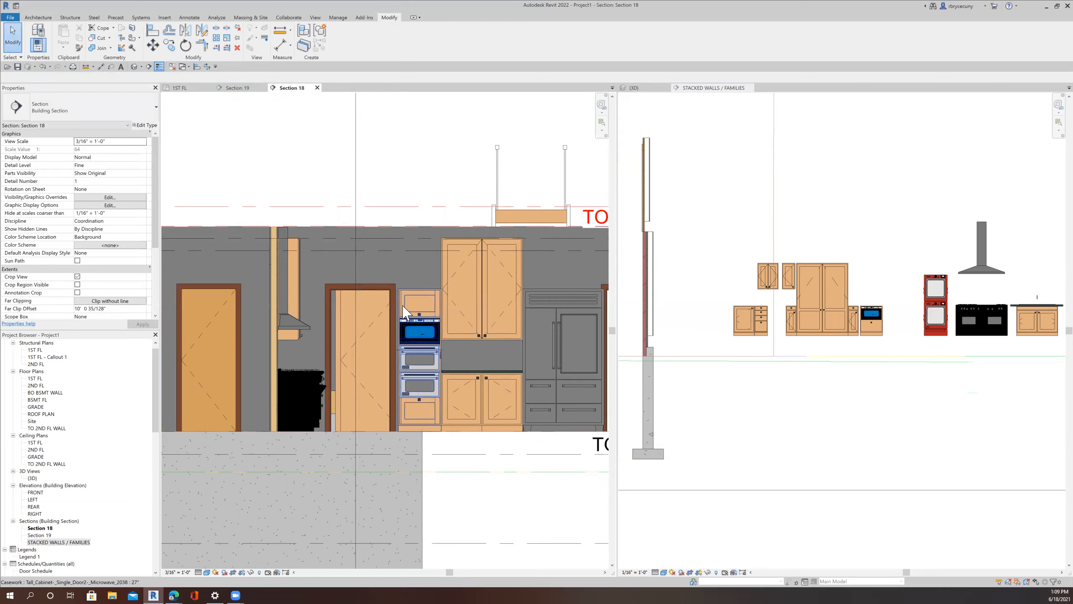
Step: Save the project file
scroll(403, 313, "up", 2)
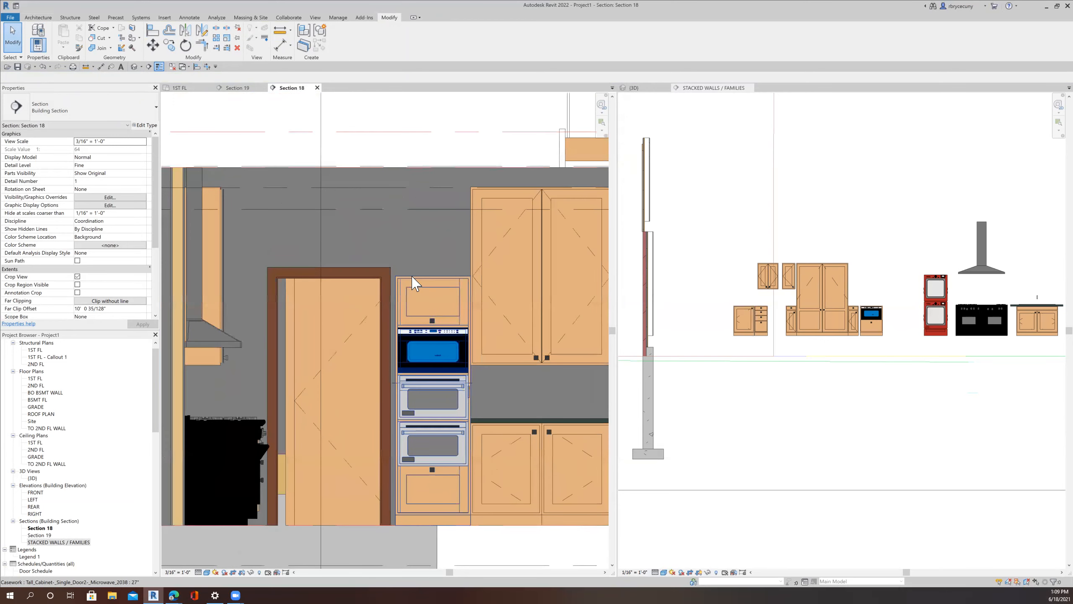
left_click(417, 292)
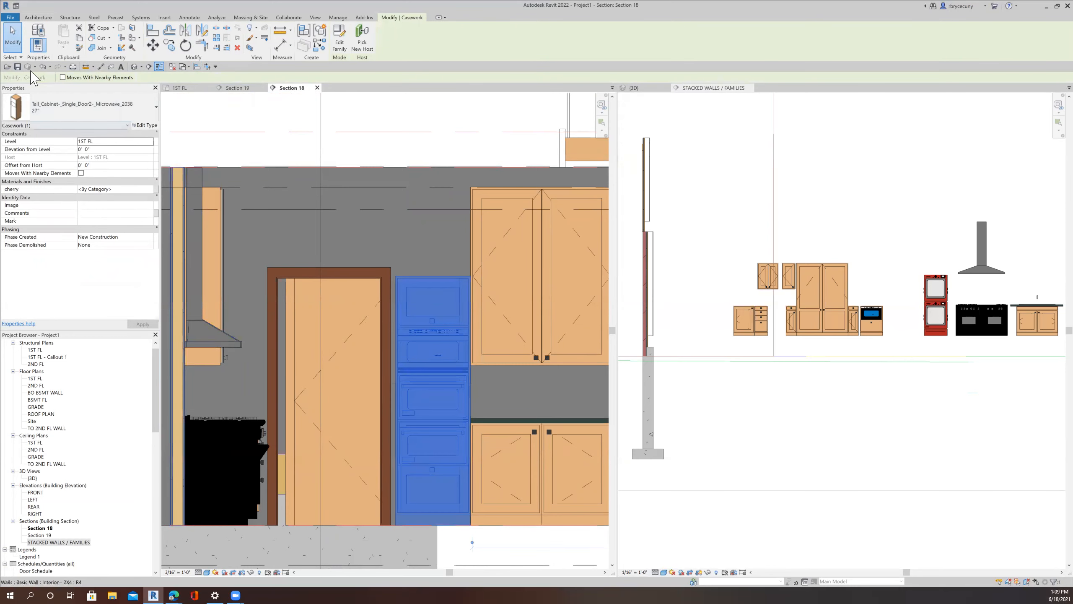
left_click(17, 66)
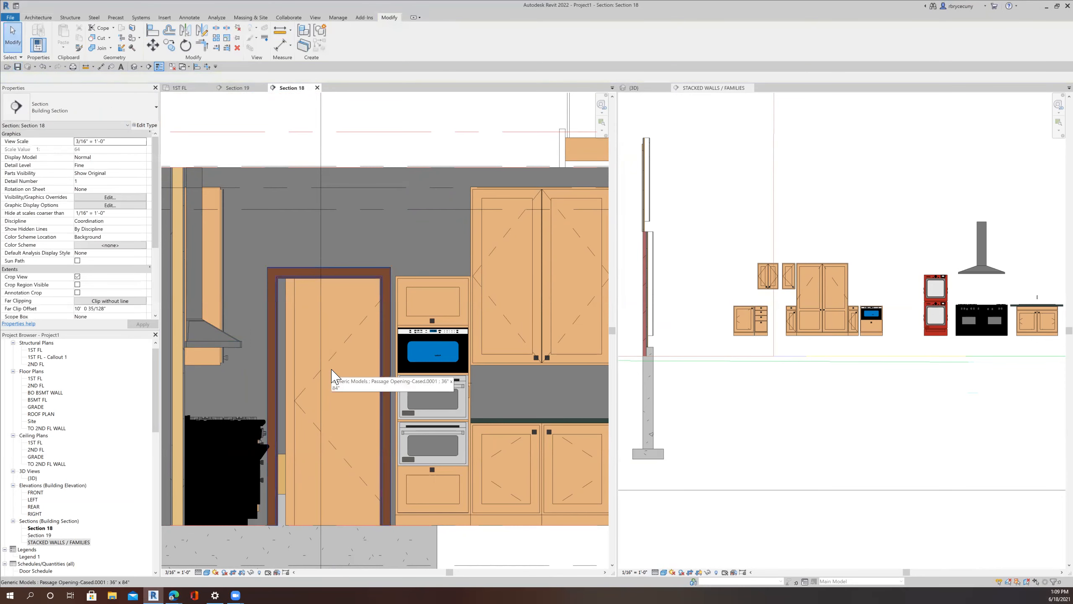
Step: Open the tall oven and microwave cabinet family, inspect its cabinet extrusion, and close it without saving changes
left_click(432, 279)
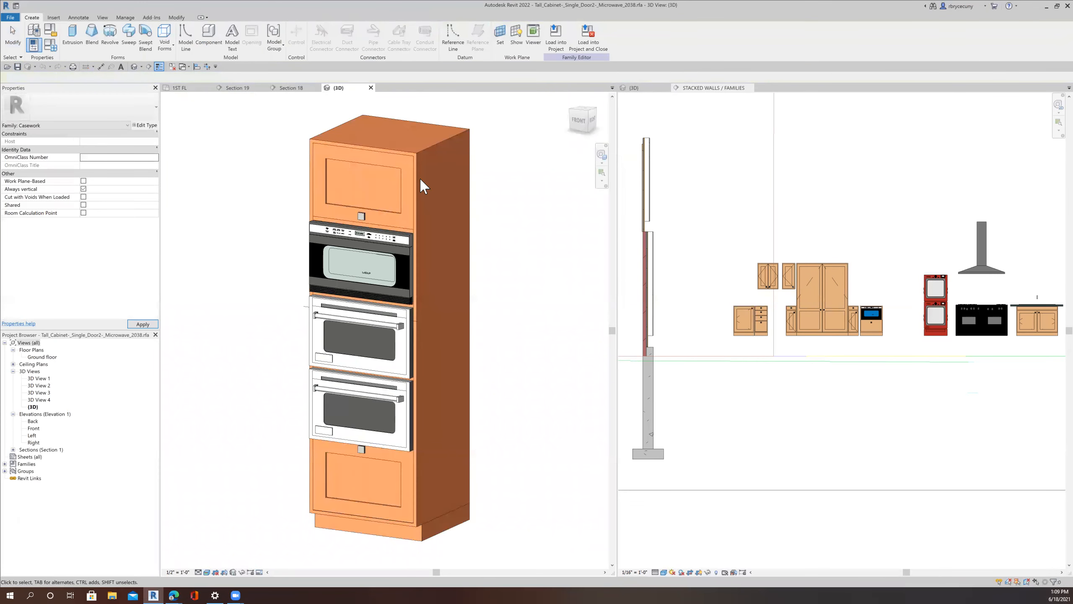
key("Tab")
left_click(412, 160)
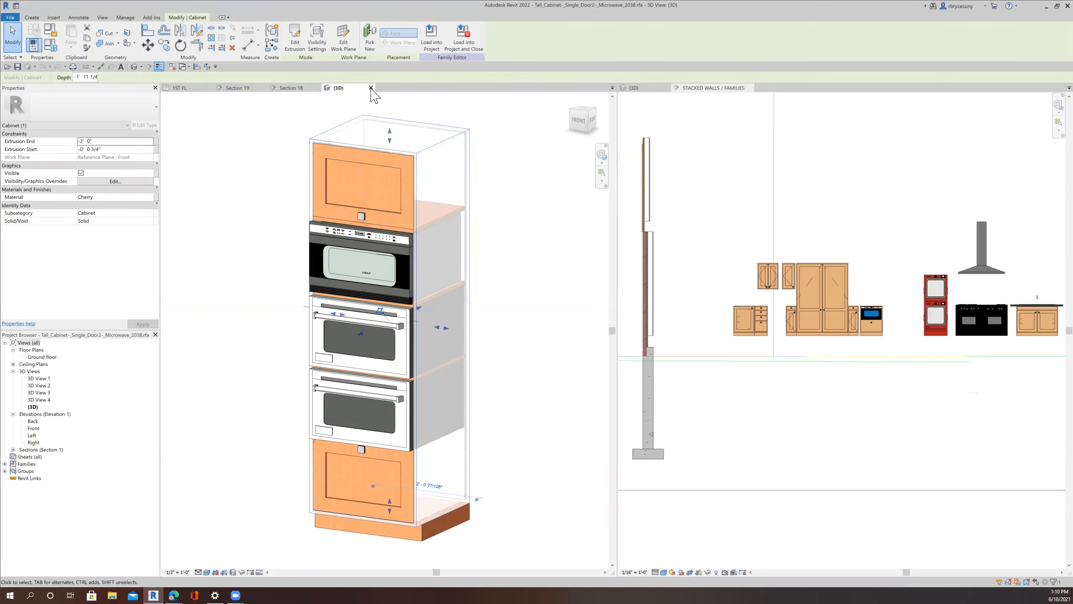
left_click(371, 88)
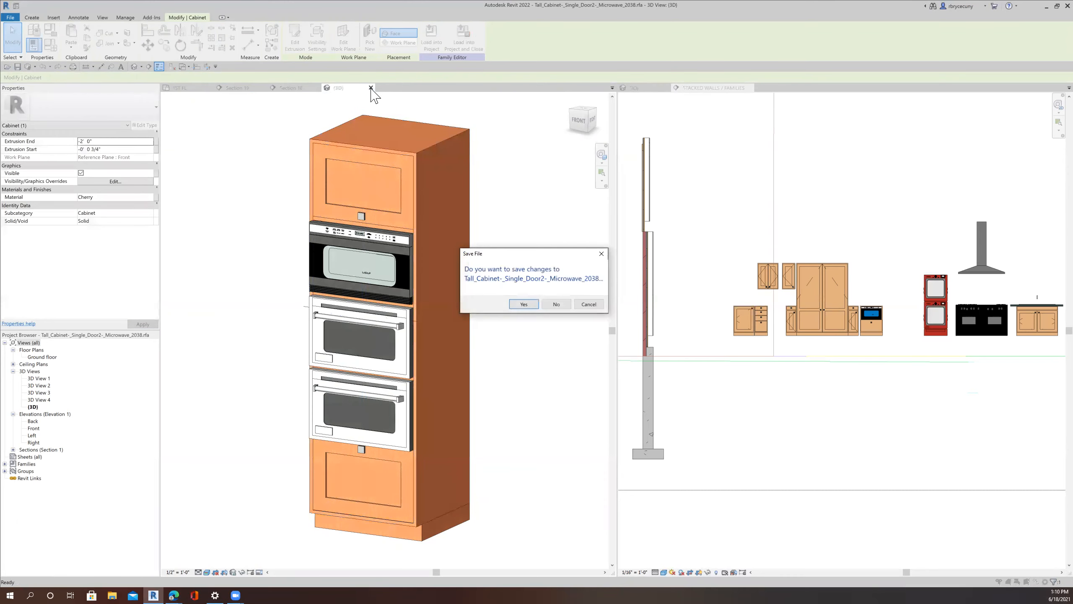
left_click(554, 305)
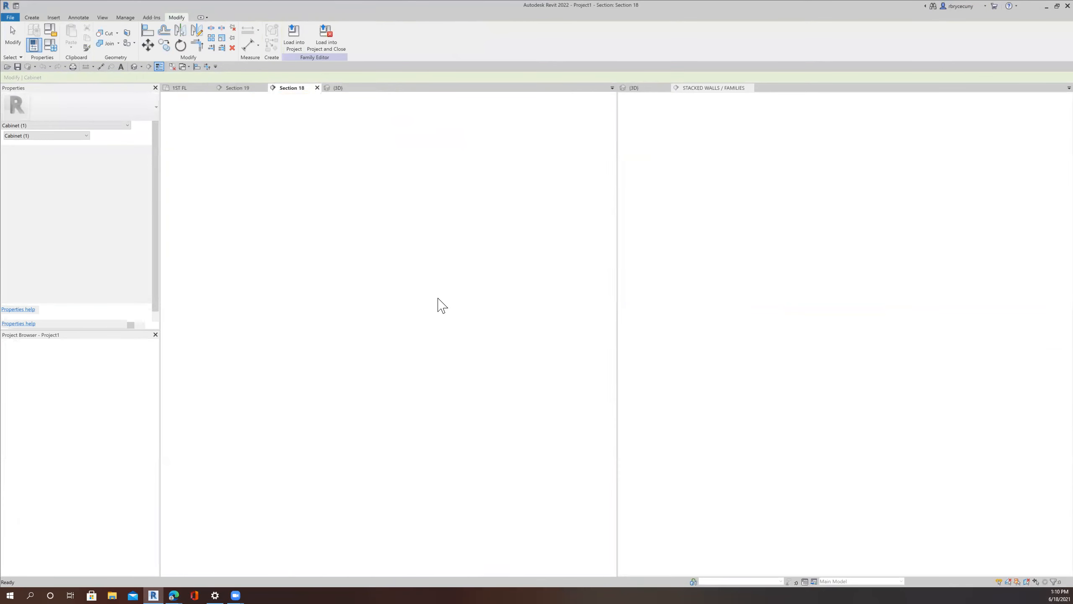
Step: Align the trim edge of the cased opening beside the refrigerator with the refrigerator's outer side in Section 18
scroll(438, 304, "down", 3)
middle_click_drag(439, 304, 318, 247)
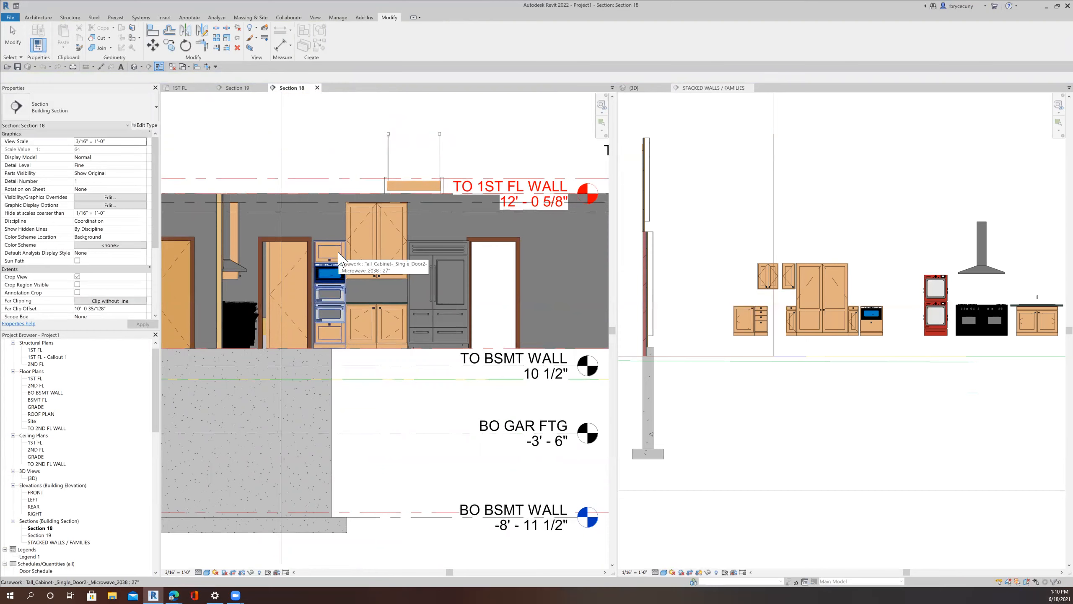
scroll(486, 259, "up", 5)
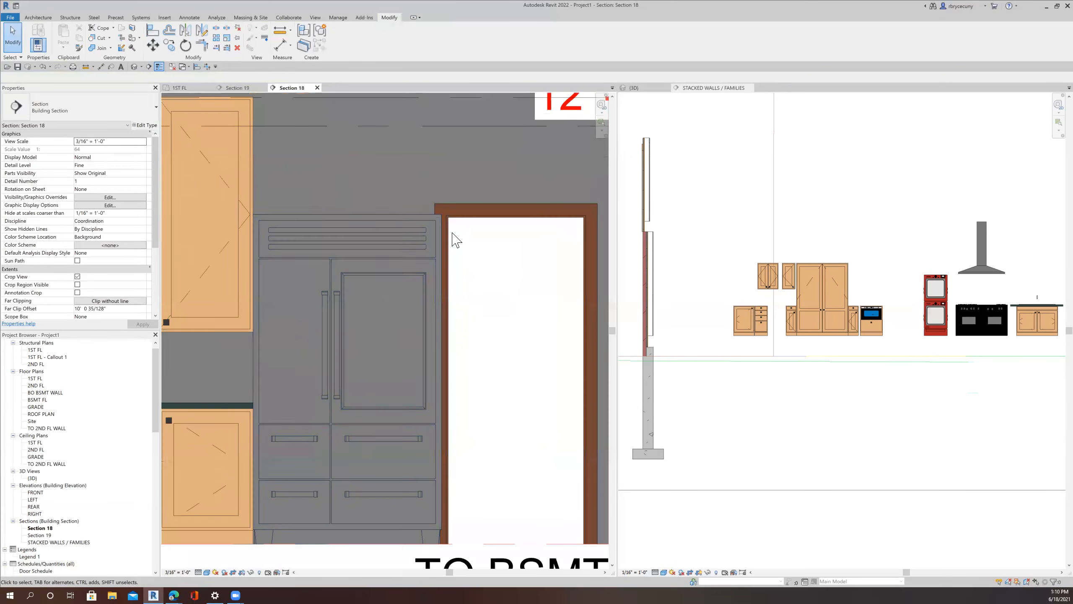
scroll(448, 235, "up", 3)
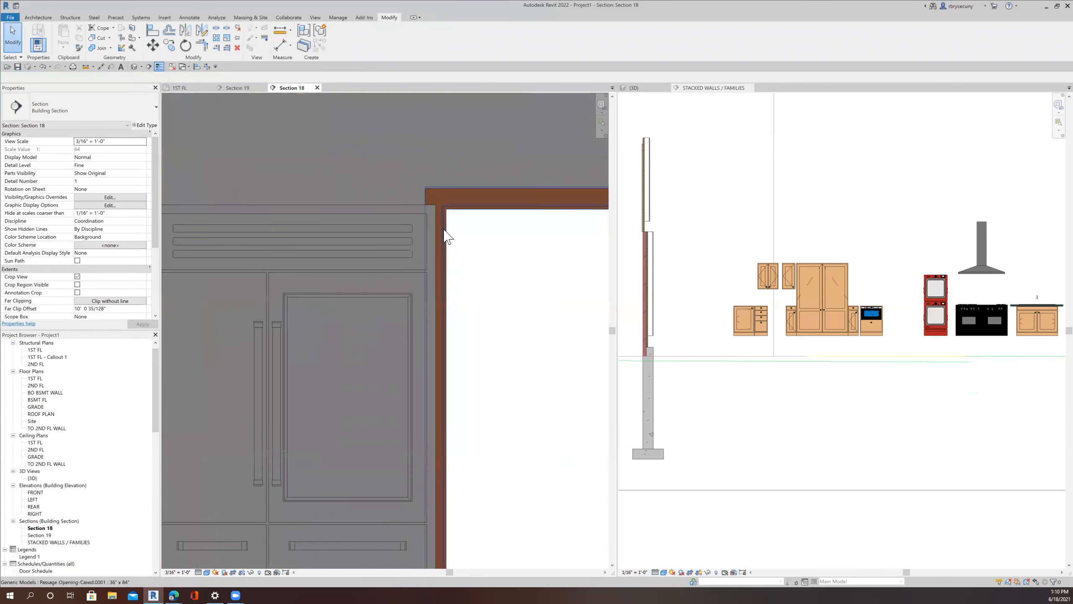
left_click(153, 30)
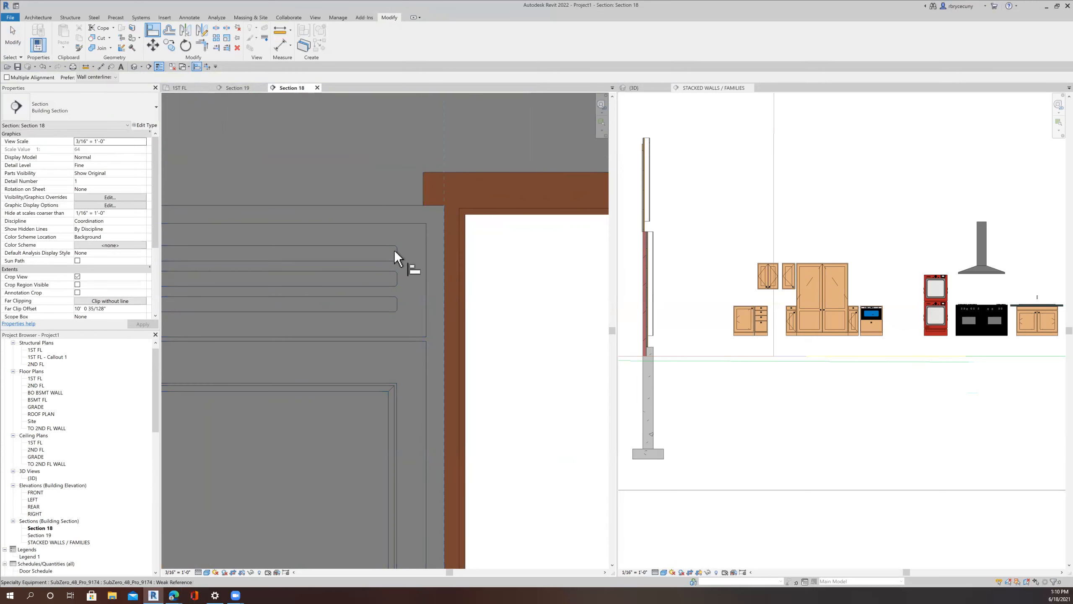
left_click(13, 36)
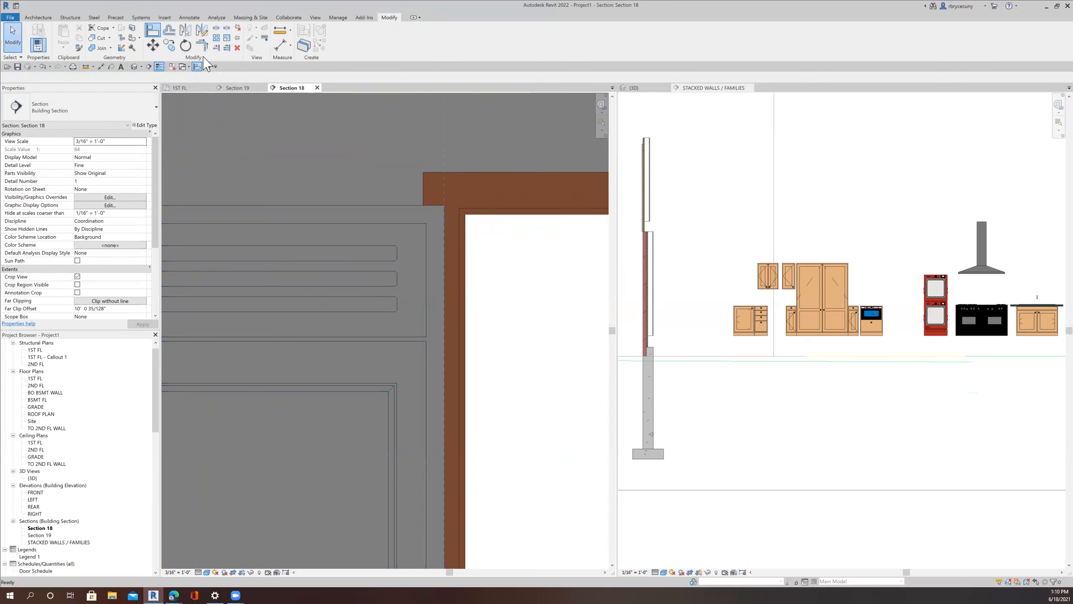
left_click(445, 244)
scroll(419, 194, "down", 5)
left_click(409, 252)
scroll(448, 296, "down", 6)
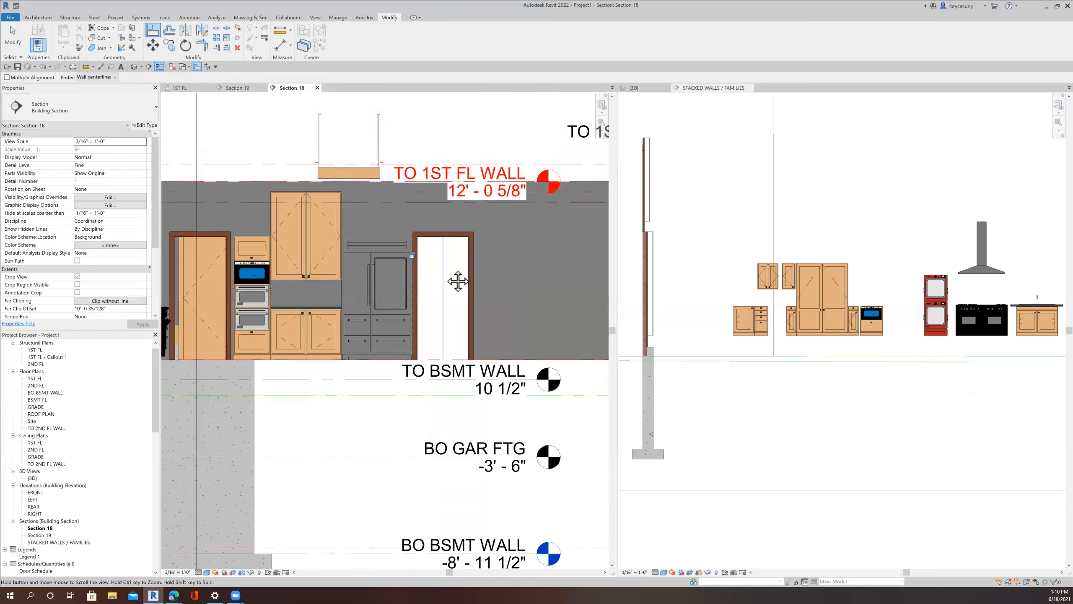
scroll(449, 405, "down", 3)
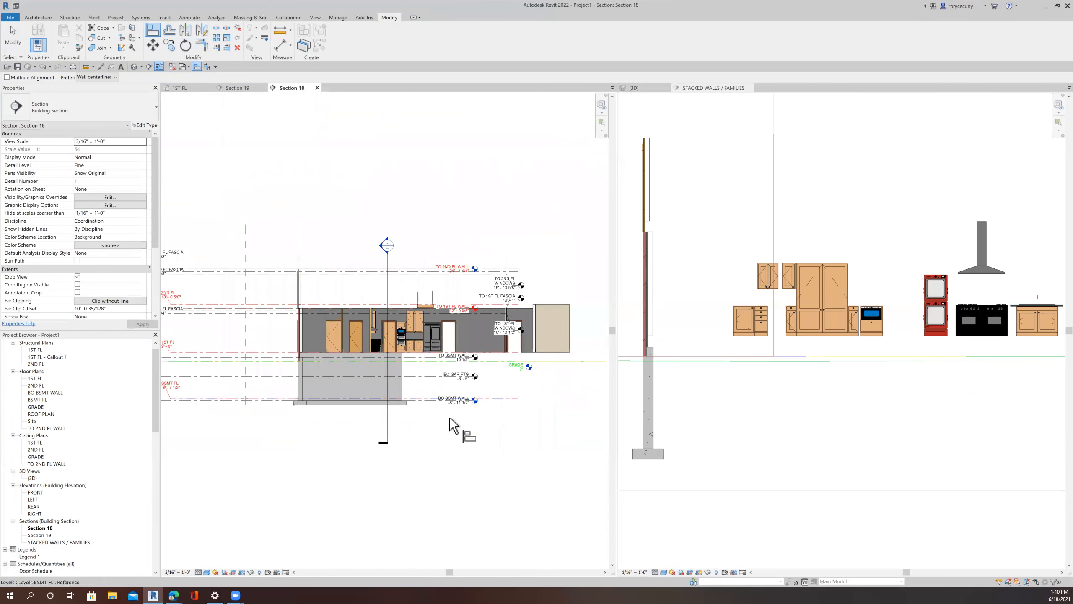
scroll(445, 420, "up", 3)
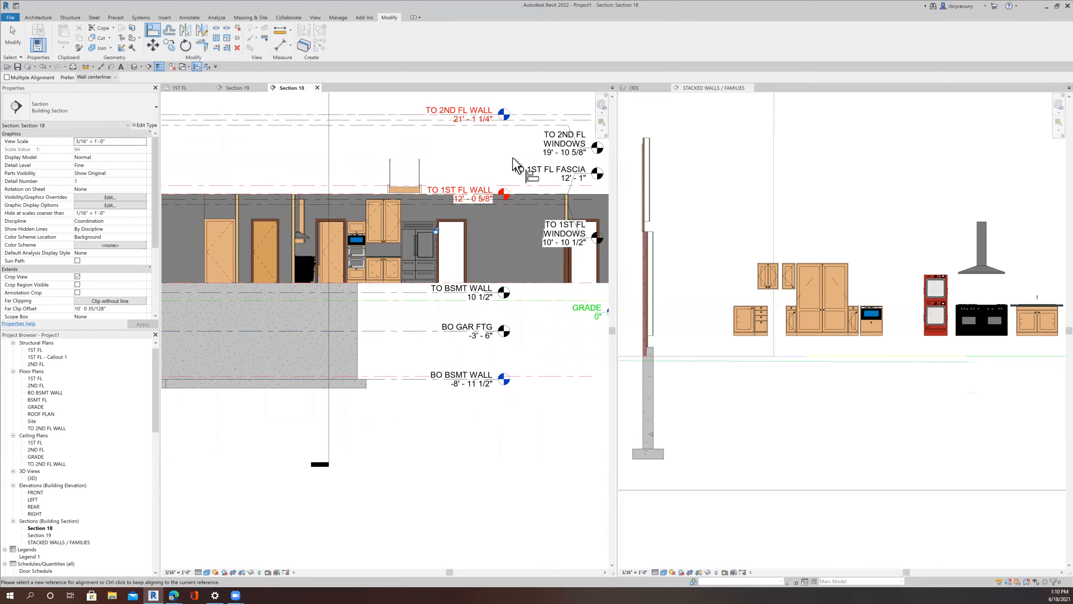
Step: Bring up the kitchen in the 3D view and place a camera in the 1ST FL plan looking across the island toward the range
left_click(630, 87)
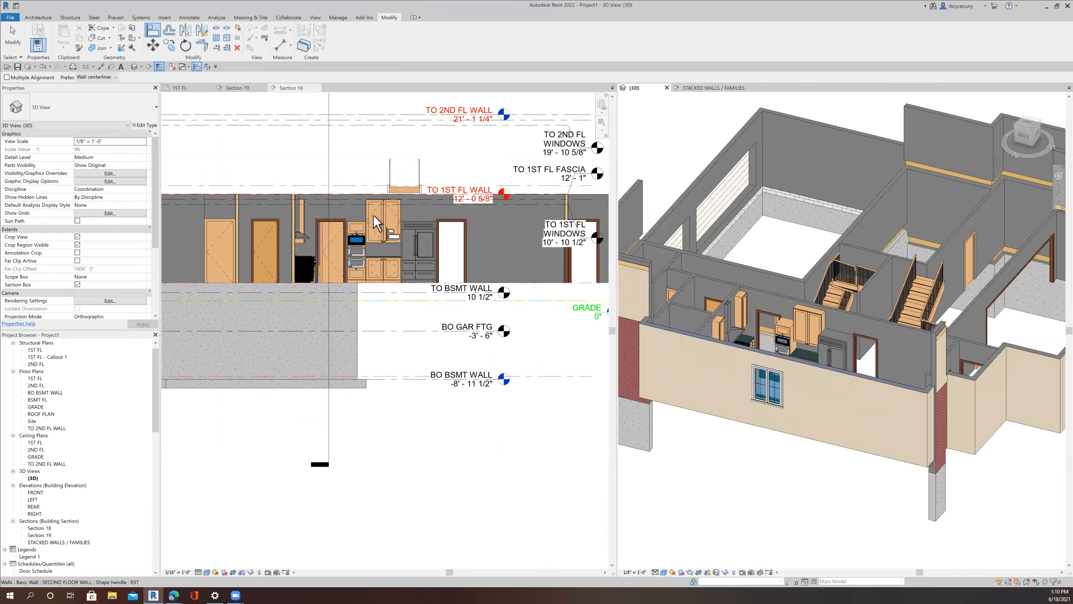
scroll(853, 366, "down", 1)
middle_click_drag(793, 344, 920, 399, "shift")
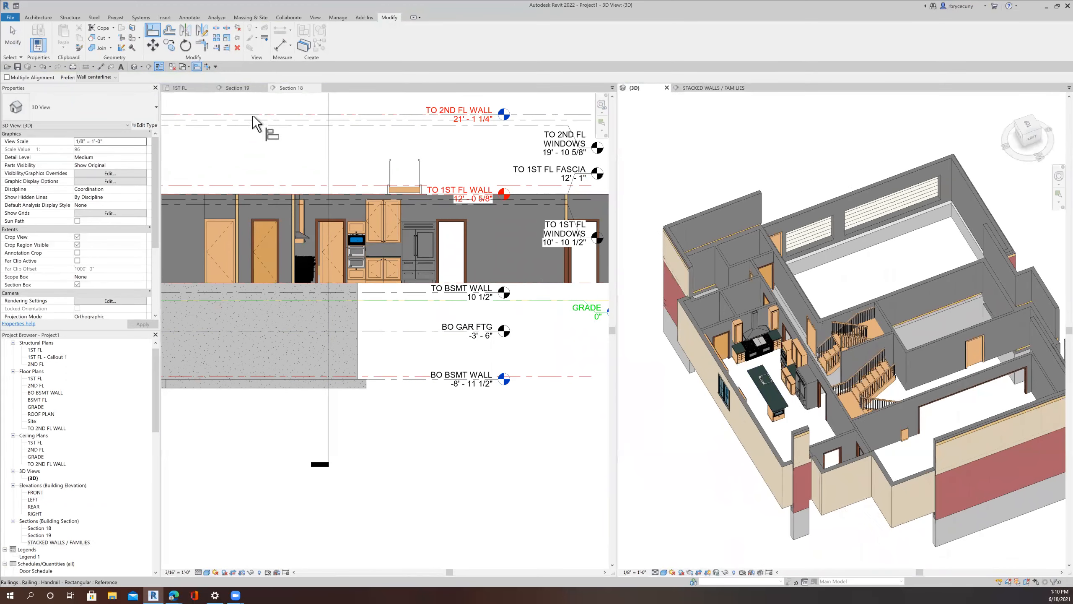
left_click(186, 89)
scroll(455, 394, "down", 3)
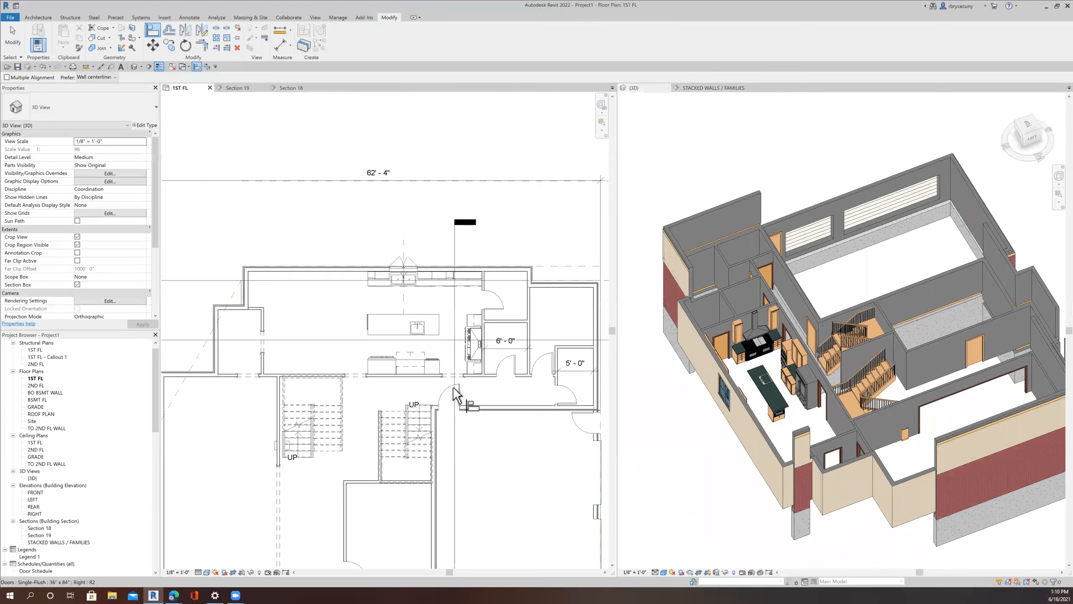
scroll(455, 394, "down", 2)
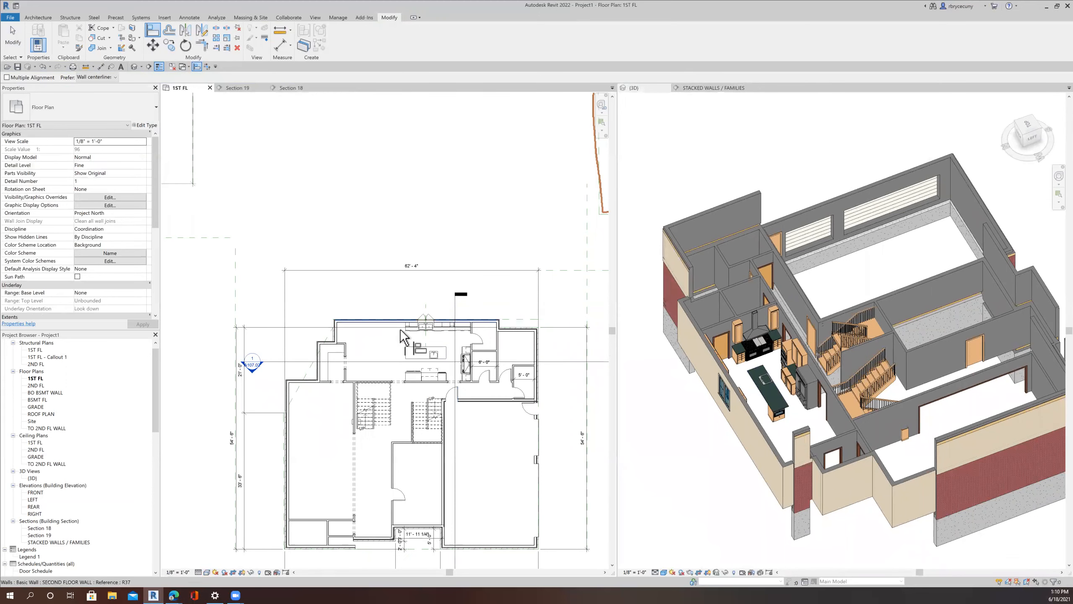
left_click(141, 66)
left_click(112, 87)
left_click(355, 361)
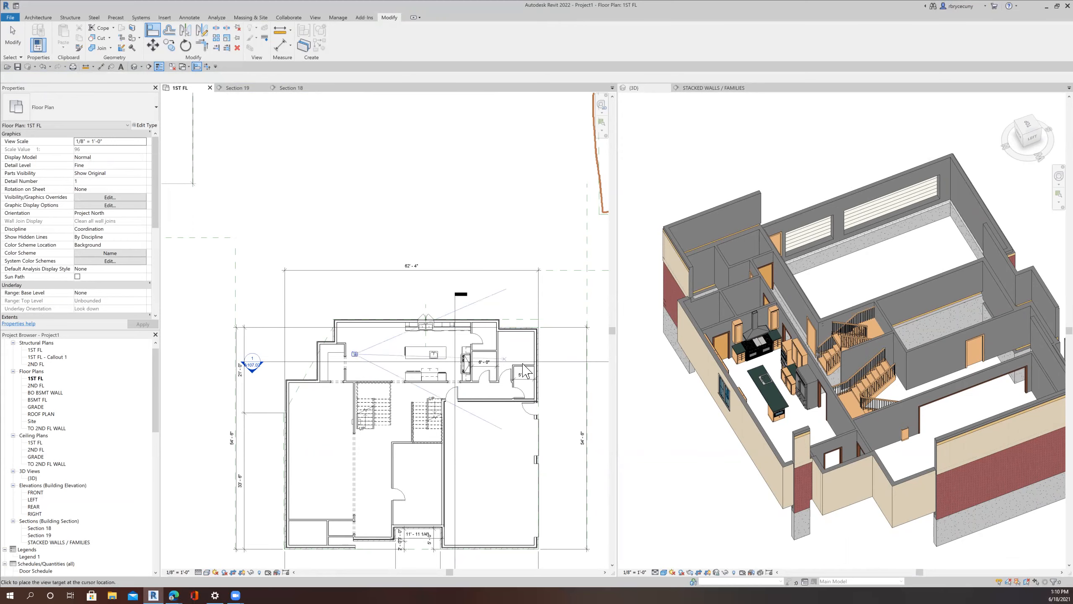
left_click(526, 367)
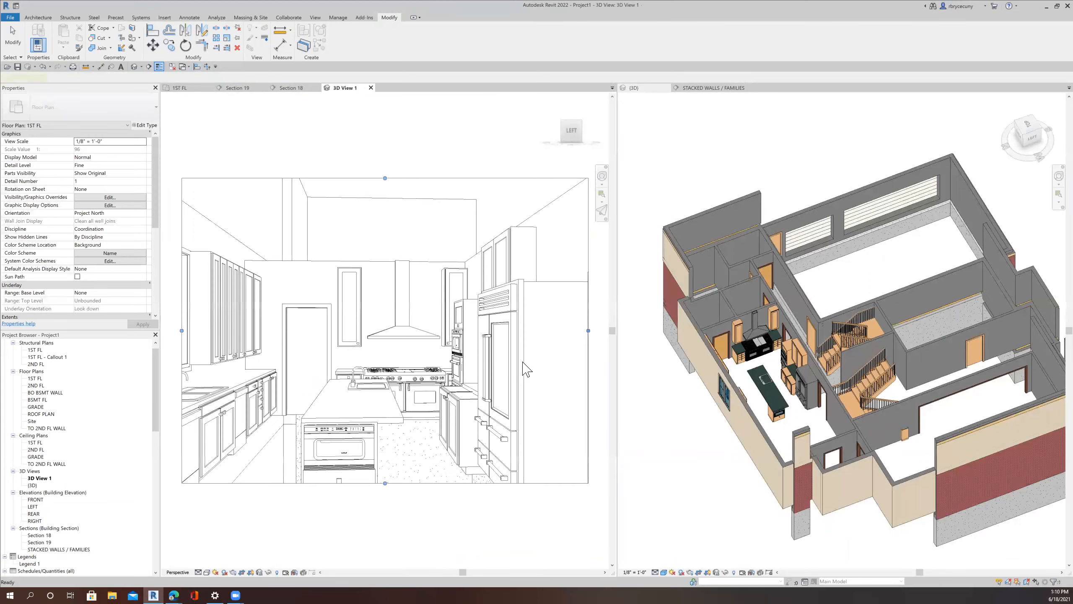
Step: Extend the crop region of 3D View 1 downward and to both sides to take in more of the kitchen
left_click_drag(428, 427, 427, 486)
left_click_drag(313, 371, 291, 371)
left_click_drag(545, 370, 557, 371)
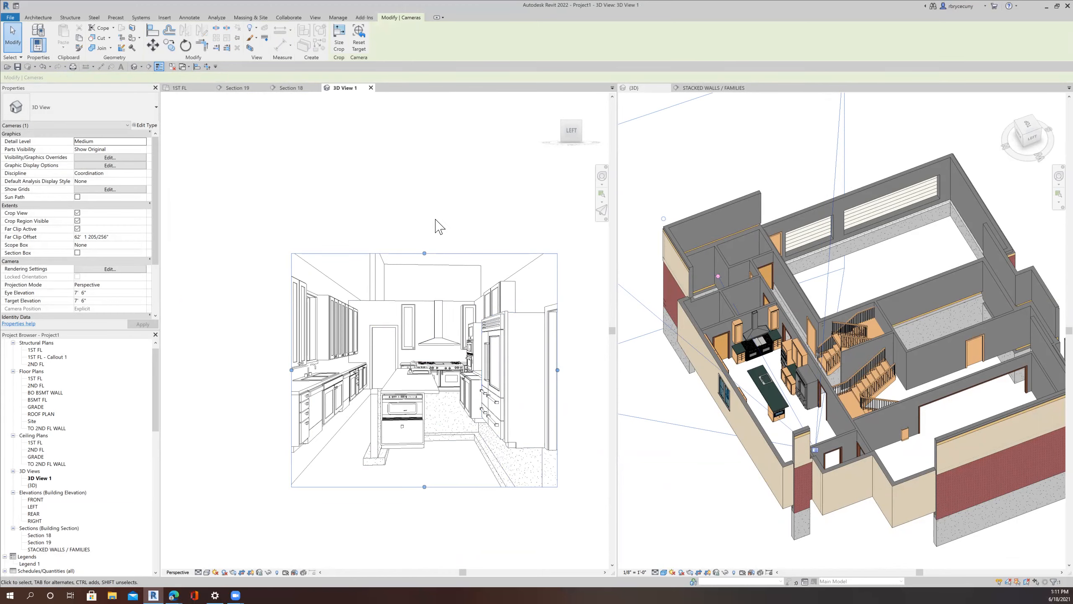
scroll(431, 270, "up", 2)
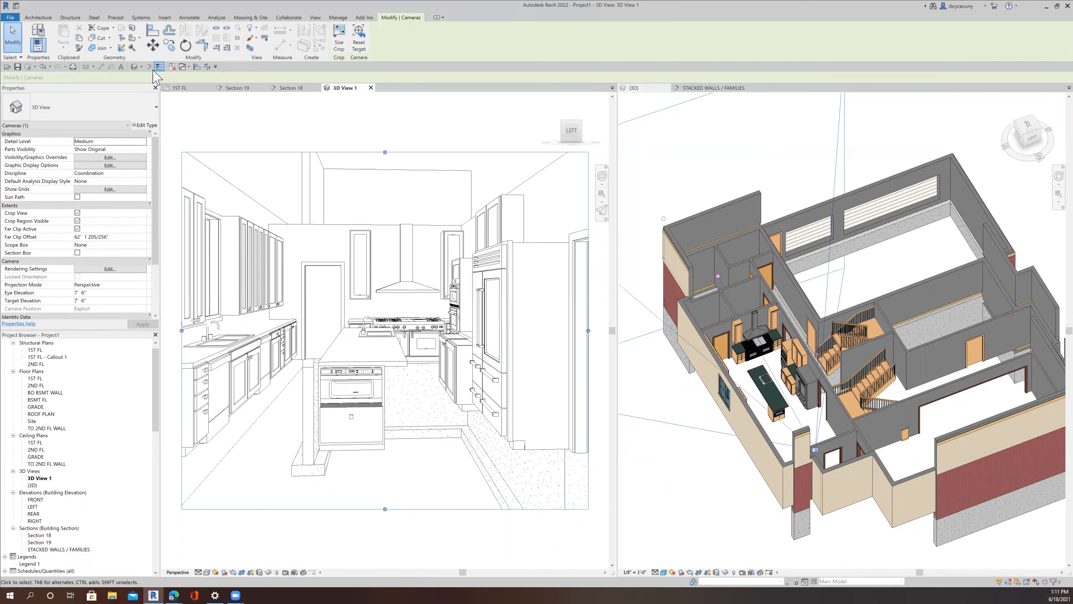
Step: Render 3D View 1 in the cloud as a Final-quality still image at Maximum (16 Mega Pixel) with Advanced exposure, accepting the missing appearance image
left_click(316, 17)
left_click(223, 51)
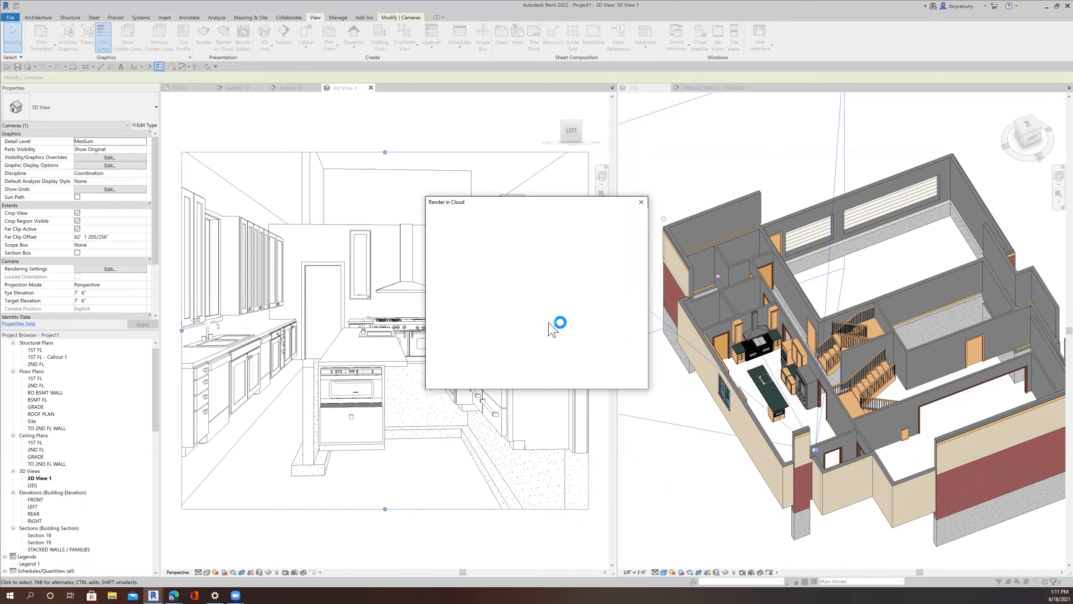
left_click(501, 266)
left_click(507, 284)
left_click(502, 278)
left_click(512, 314)
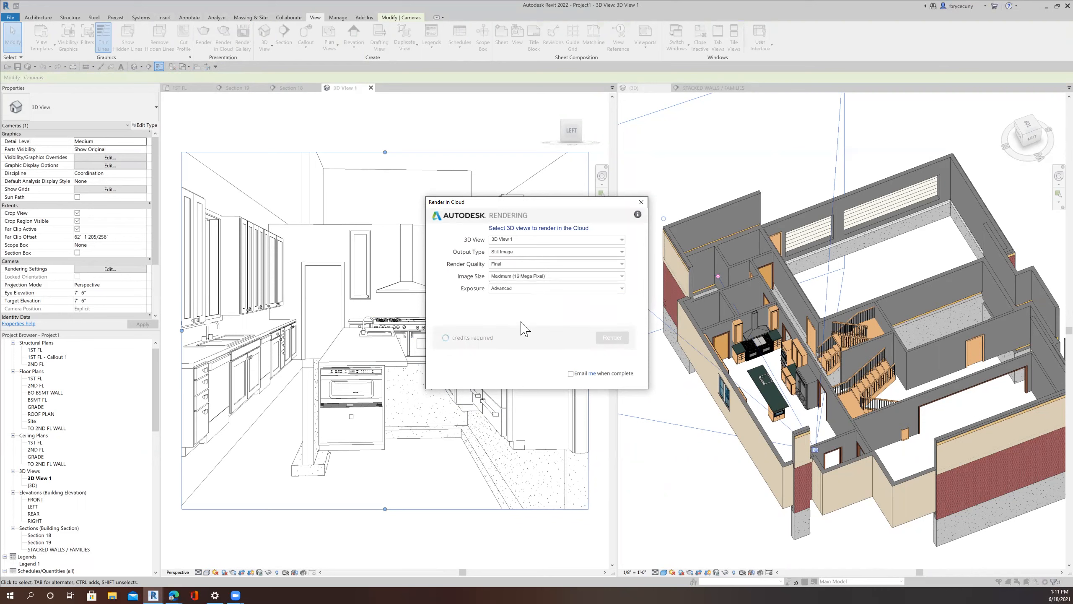
left_click(612, 338)
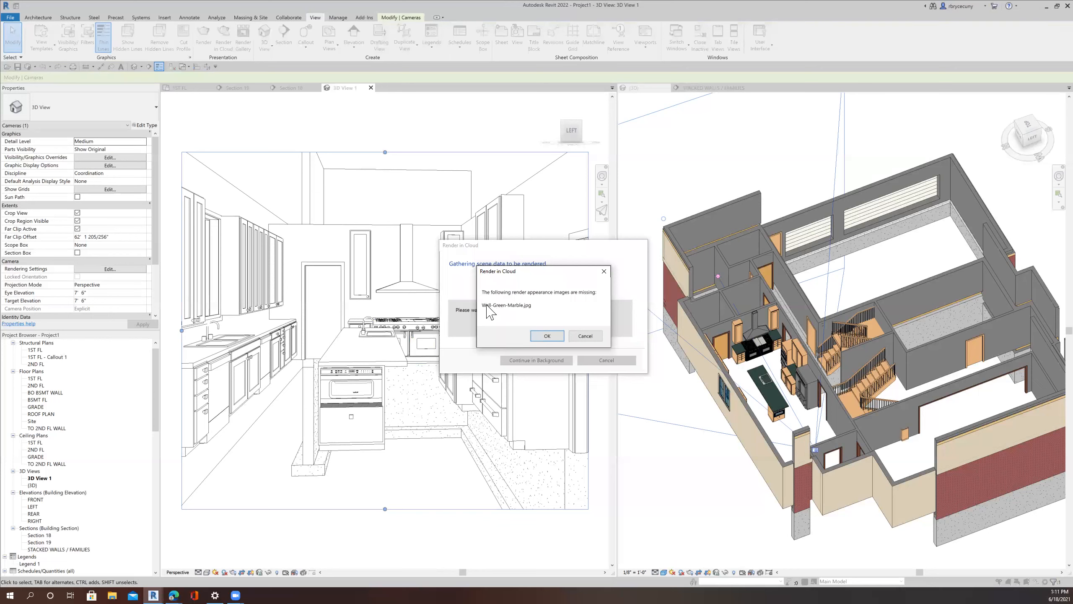
left_click(547, 337)
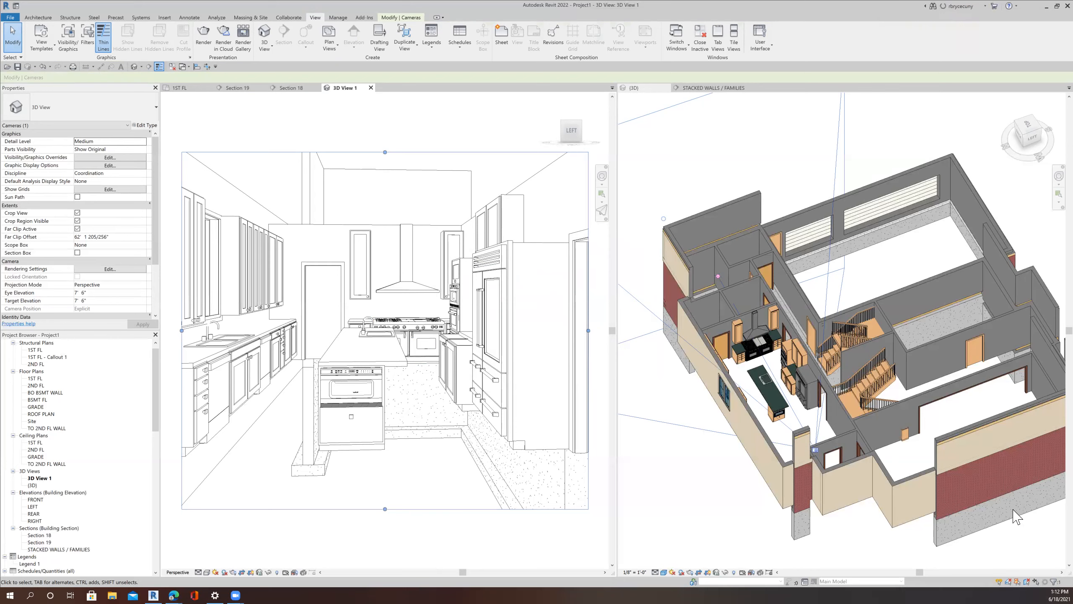
Step: Clear the camera selection and show the full extent of the model in the 3D view
scroll(970, 391, "down", 1)
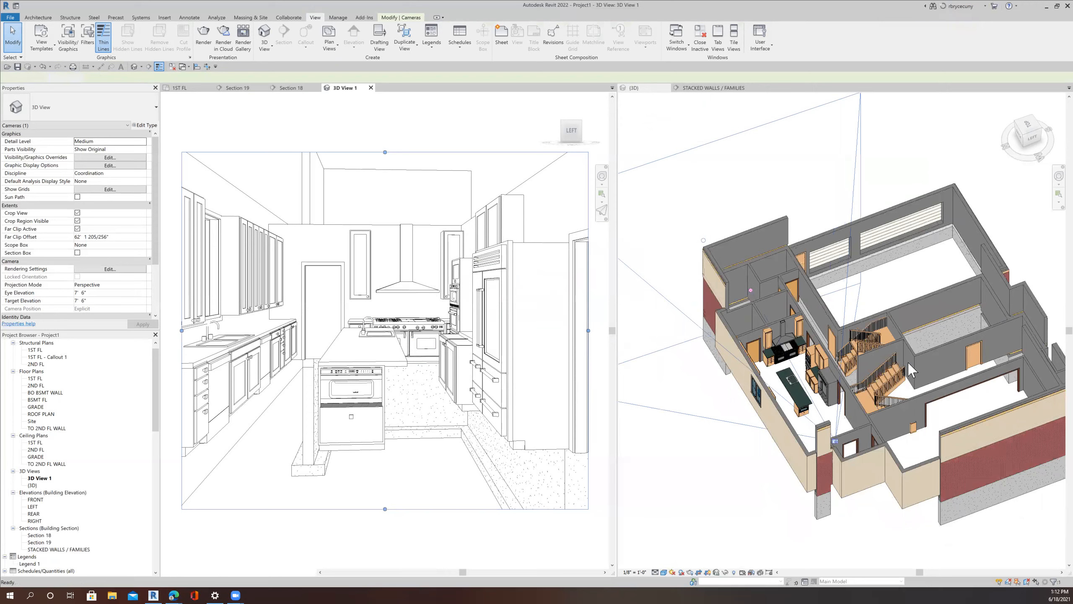
left_click(915, 347)
left_click(914, 340)
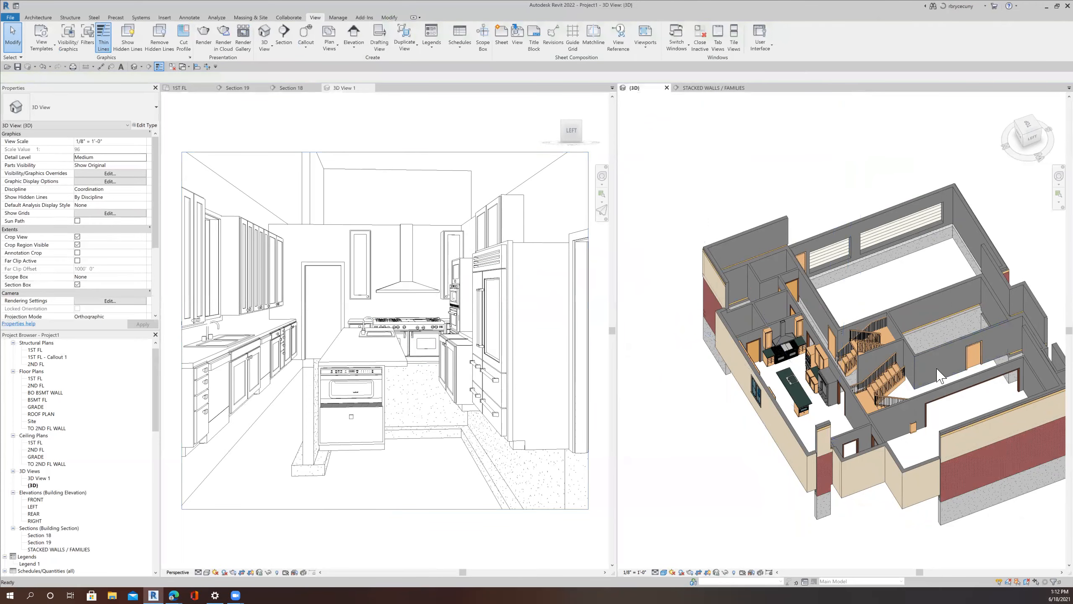
middle_click(941, 375)
middle_click(941, 375)
scroll(822, 379, "up", 1)
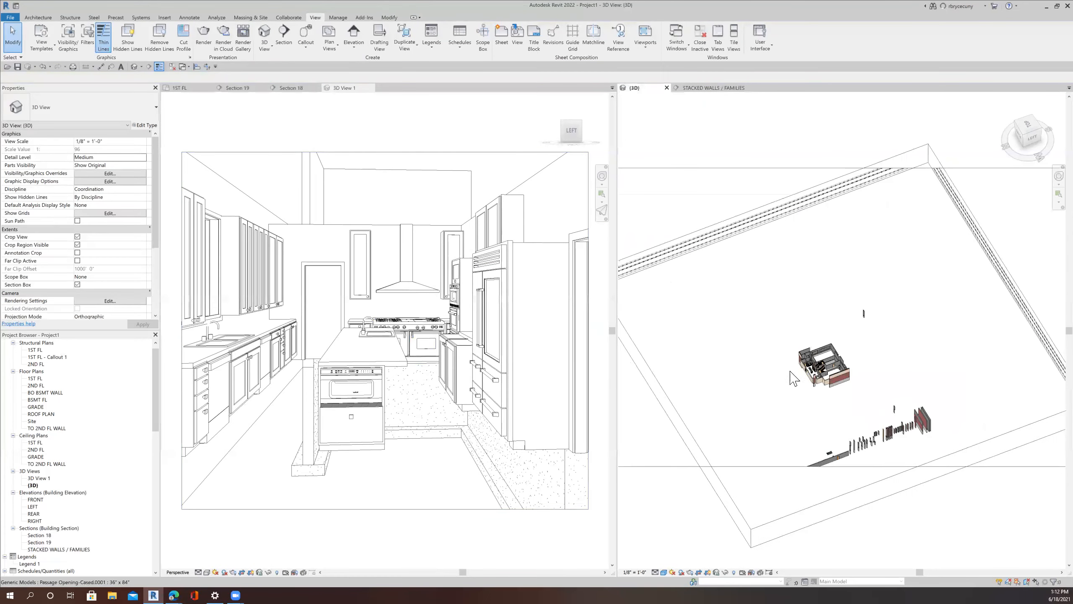
Step: Tighten the crop region of the {3D} view on all four sides around the house and fit the cropped model in view
scroll(695, 376, "down", 2)
left_click(678, 343)
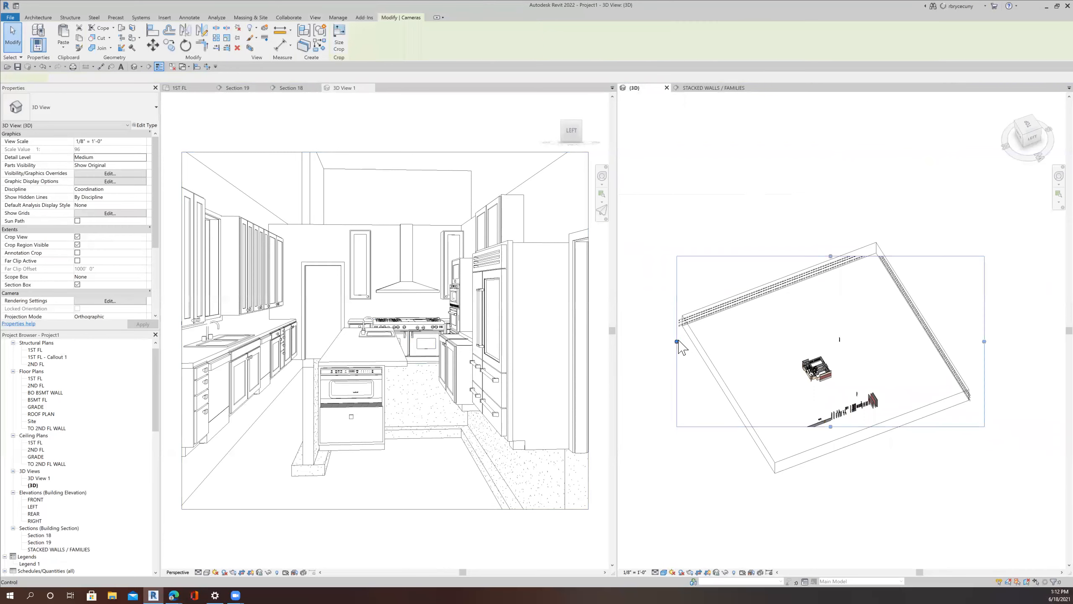
left_click_drag(797, 367, 800, 371)
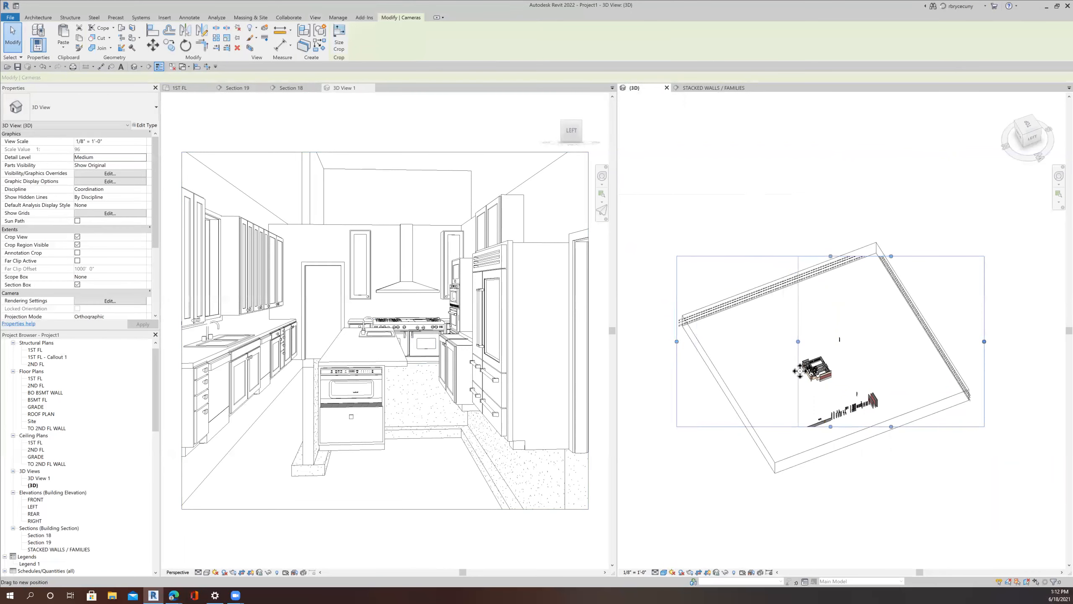
left_click_drag(986, 347, 834, 337)
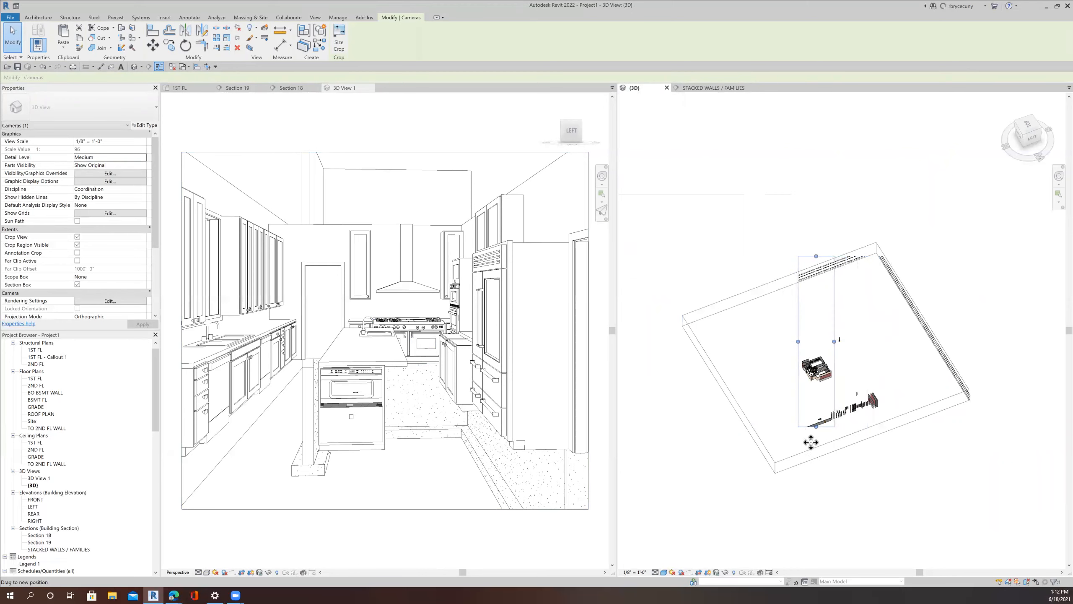
left_click_drag(817, 426, 822, 383)
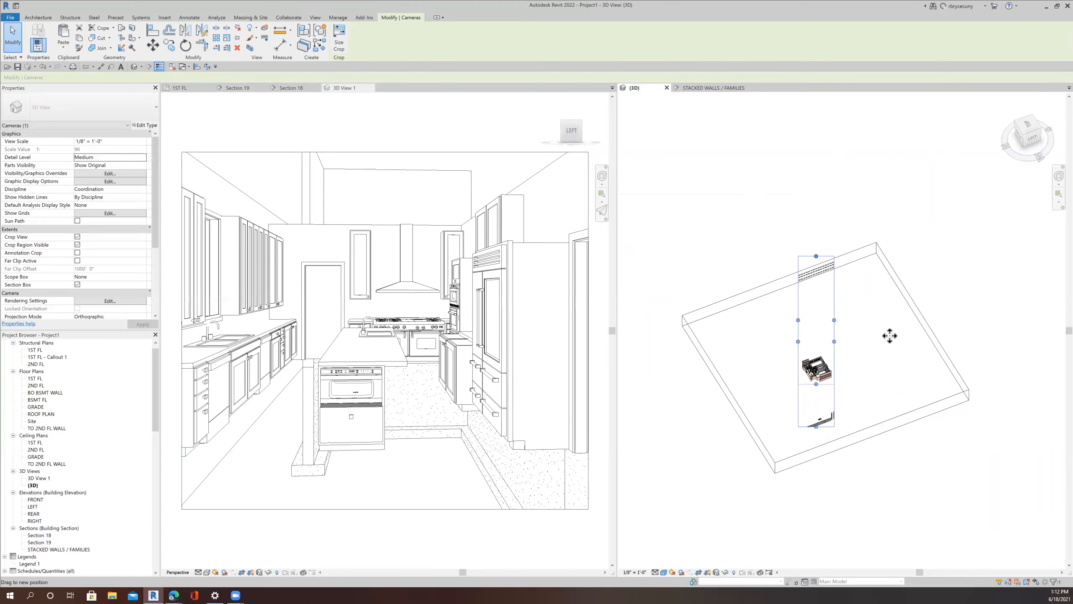
left_click_drag(816, 257, 935, 509)
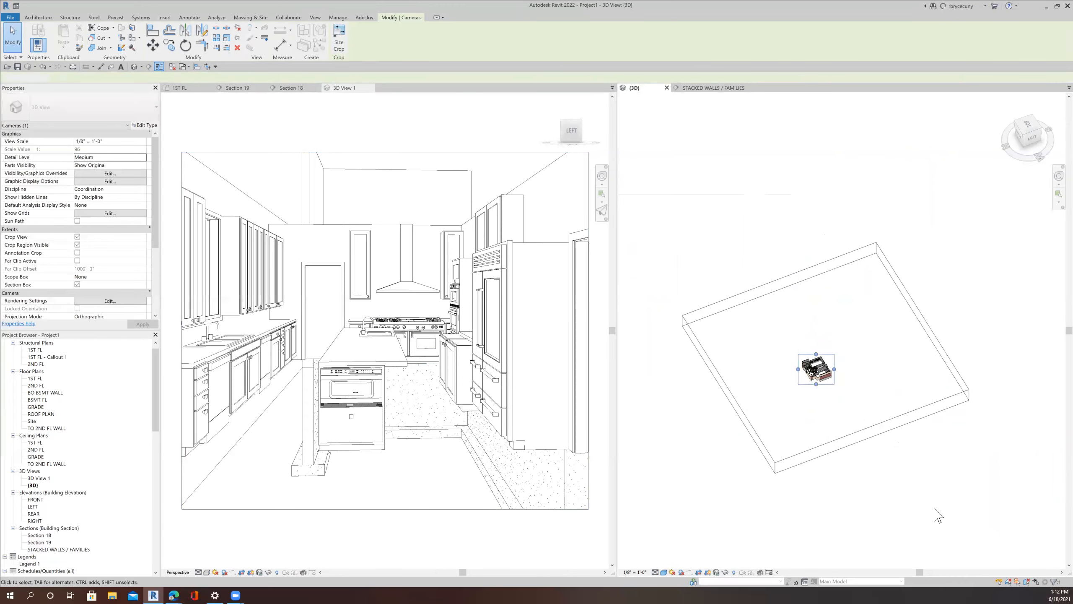
left_click(936, 510)
middle_click(931, 505)
middle_click(931, 505)
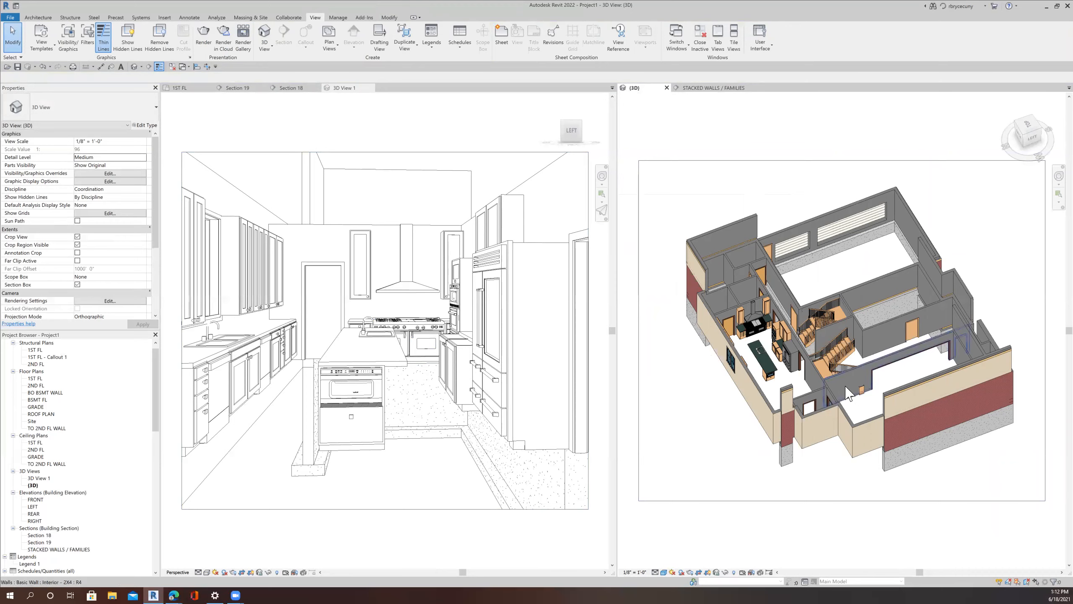
Step: Delete the stray 15" Farmhouse-style four-drawer cabinet standing against the interior wall beyond the stairs in the {3D} view
scroll(850, 393, "up", 5)
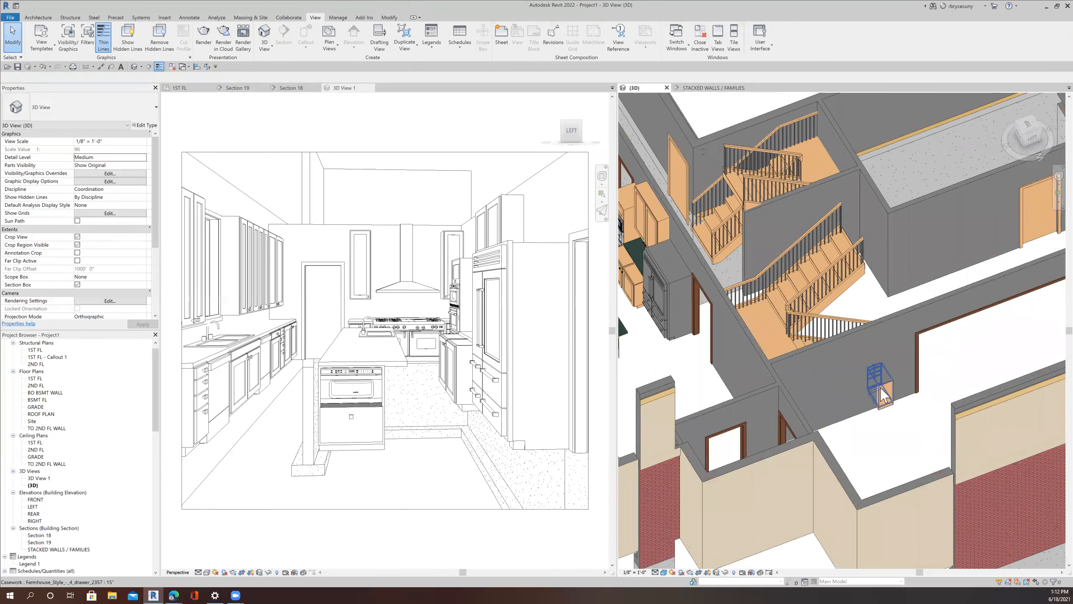
left_click(881, 388)
key("Delete")
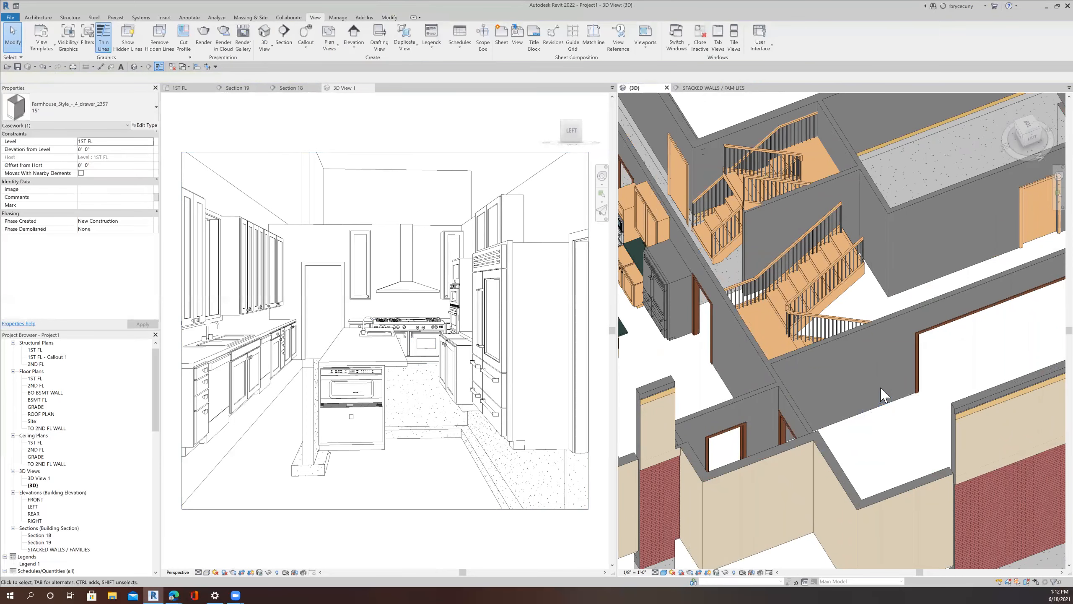
scroll(894, 463, "down", 3)
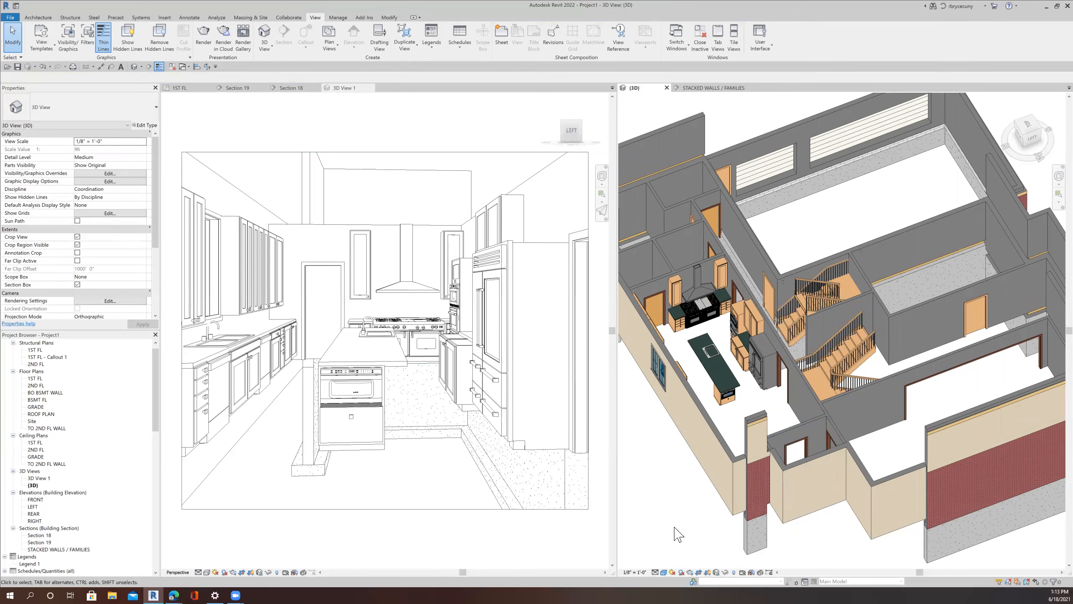
Step: Render the fitted {3D} view in the cloud as a Final-quality still image at Maximum (16 Mega Pixel) with Advanced exposure, and open the render gallery
key("z")
key("e")
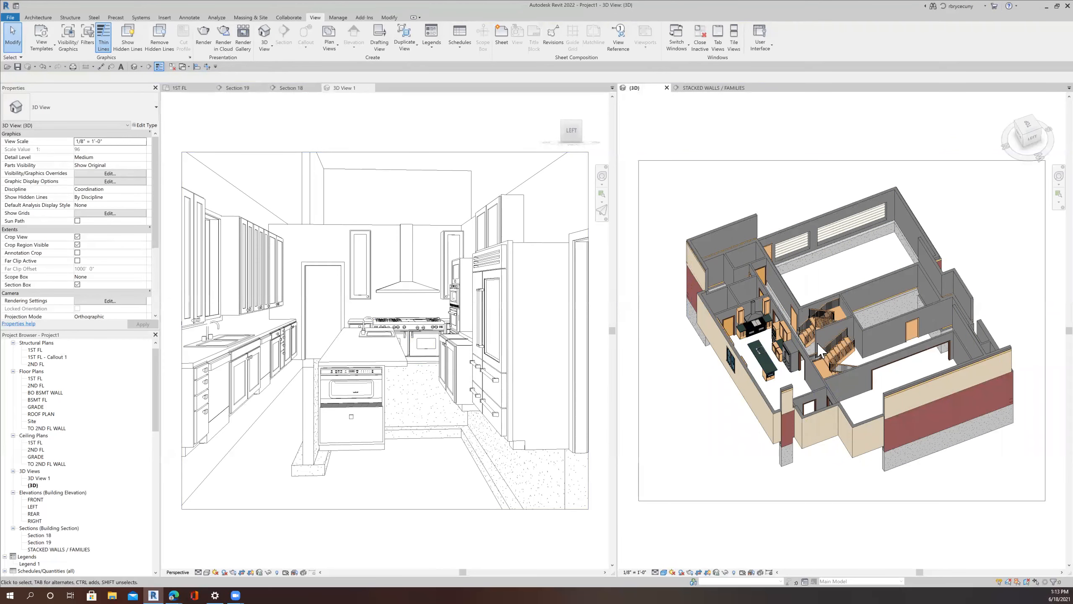
left_click(226, 46)
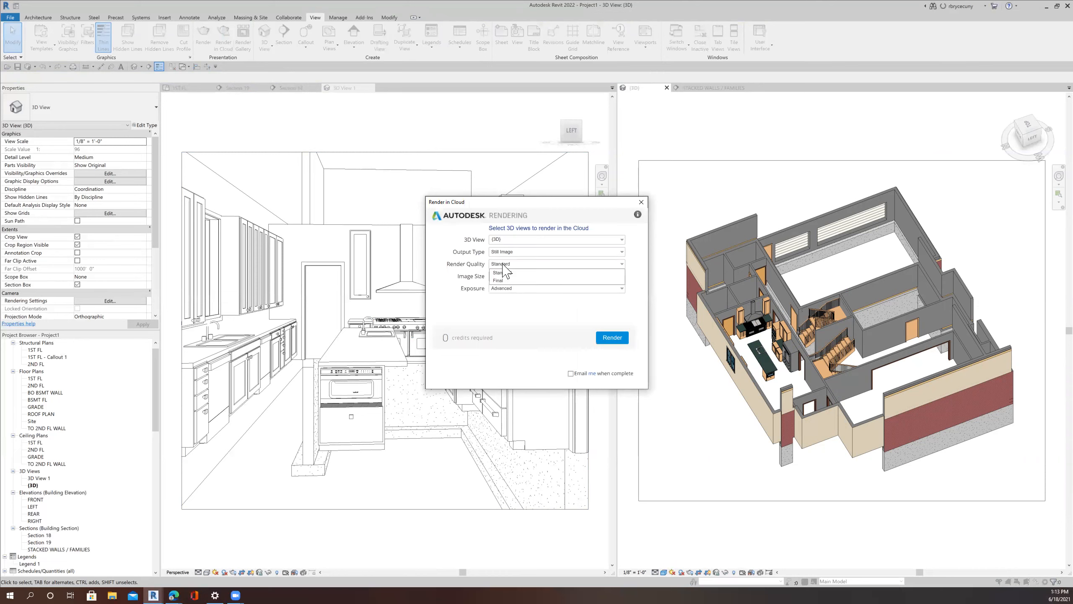
left_click(502, 289)
left_click(504, 306)
left_click(503, 290)
left_click(502, 297)
left_click(507, 276)
left_click(502, 316)
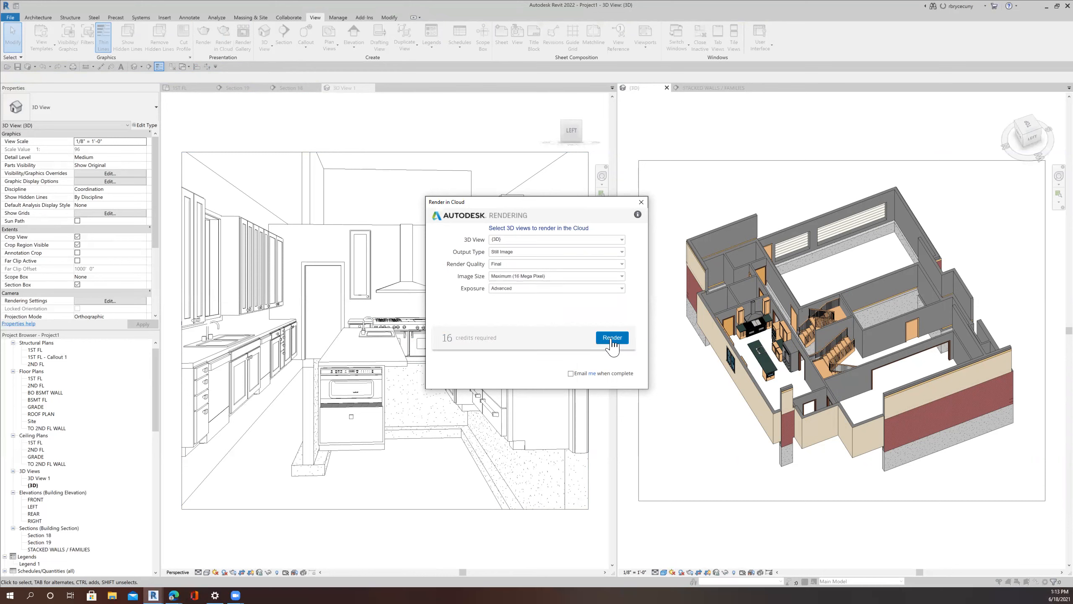
left_click(612, 338)
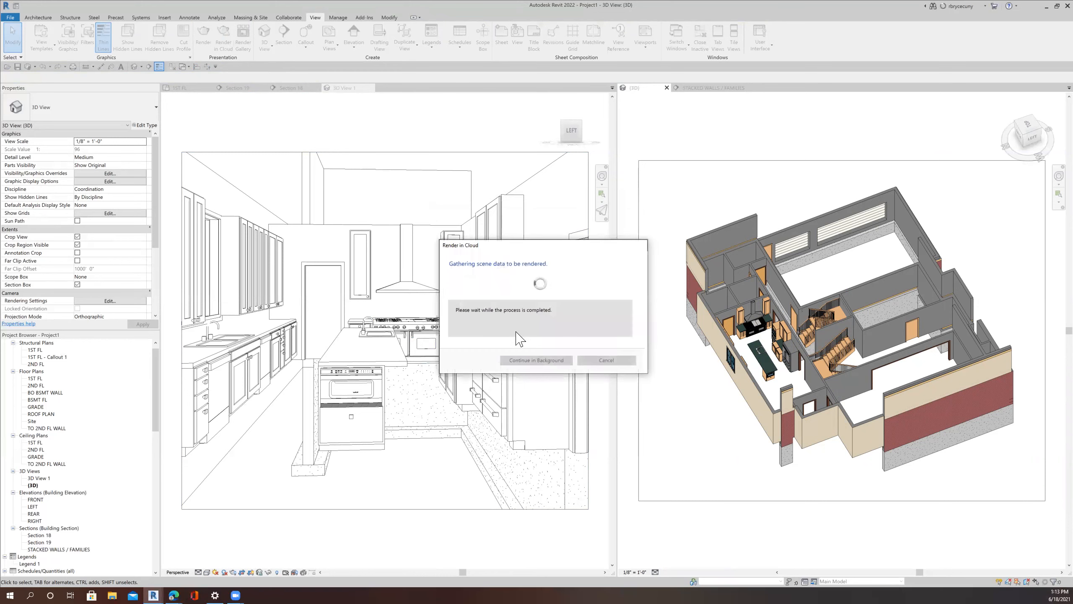
left_click(545, 336)
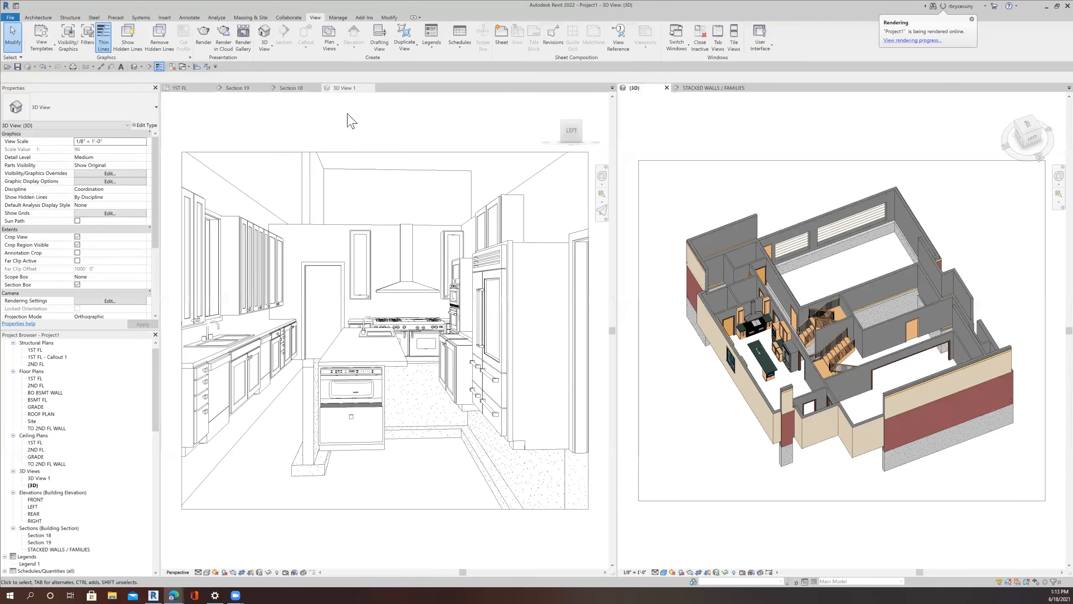
left_click(244, 46)
left_click(244, 46)
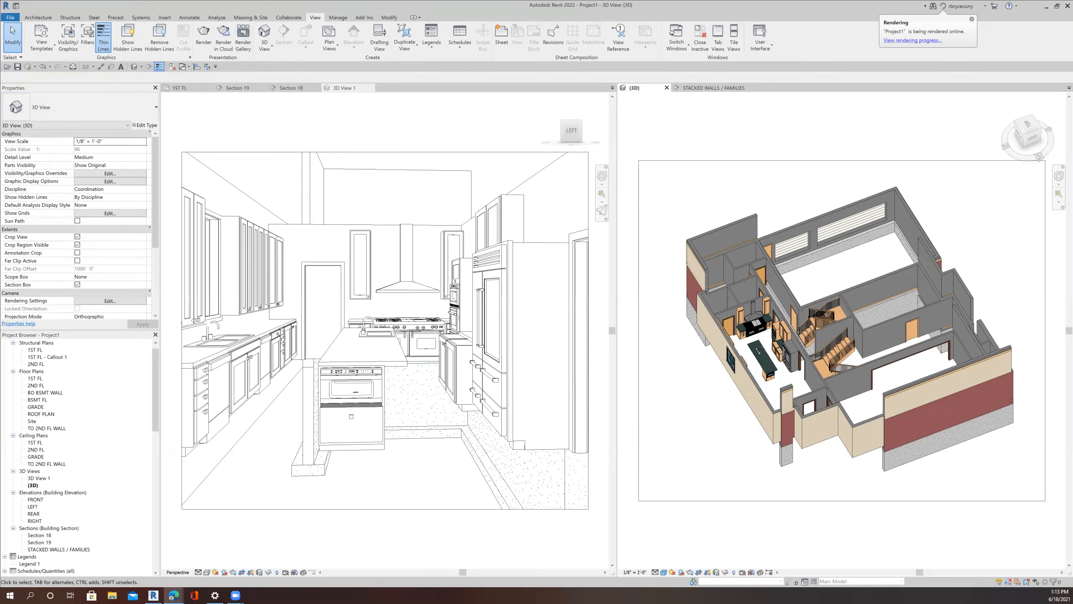
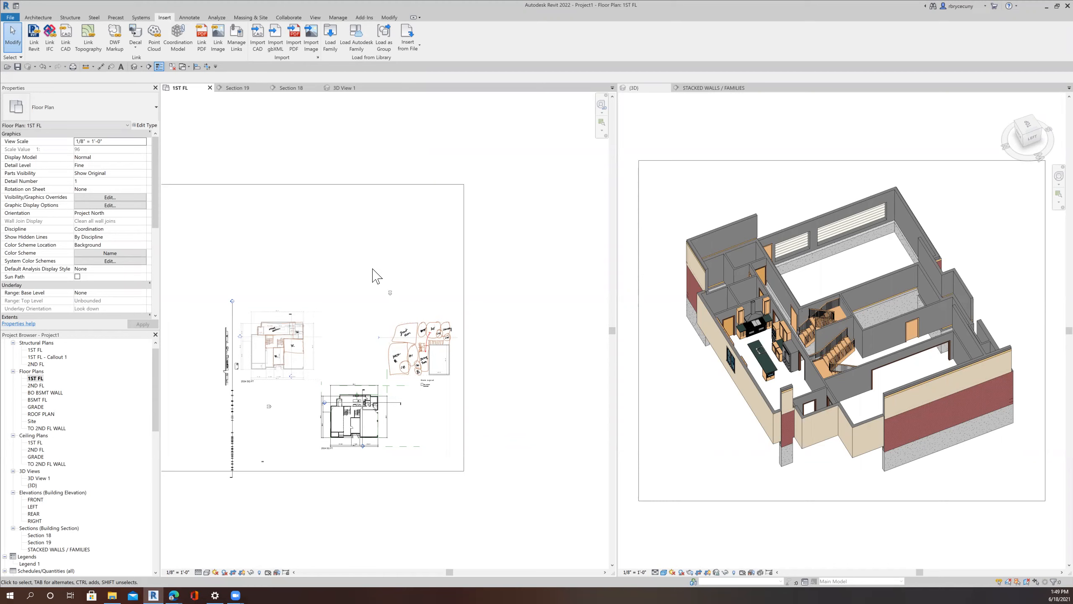
Step: Import the kitchen rendering 1.jpg into the 1ST FL plan above the floor plans and scale it down to about 220' wide
scroll(373, 270, "down", 2)
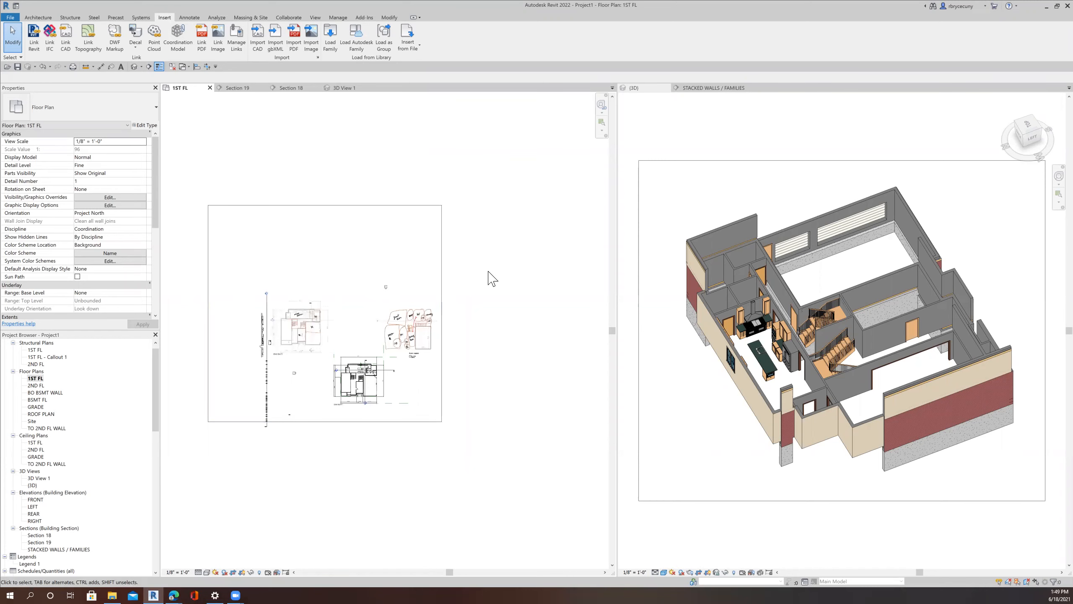
scroll(432, 254, "up", 2)
middle_click_drag(456, 263, 541, 250)
middle_click_drag(357, 216, 422, 250)
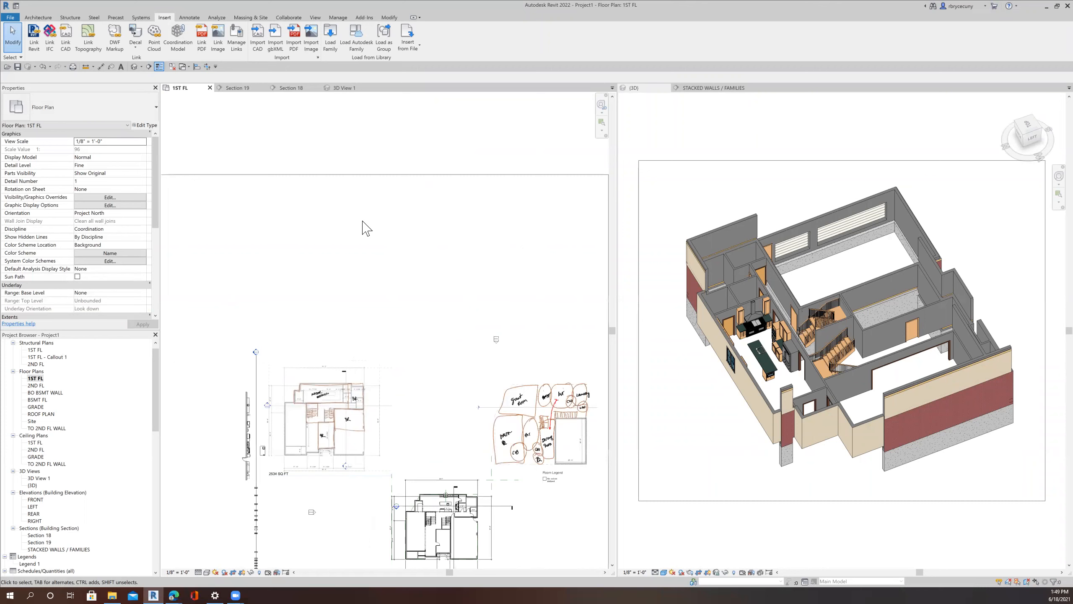
left_click(311, 36)
double_click(301, 183)
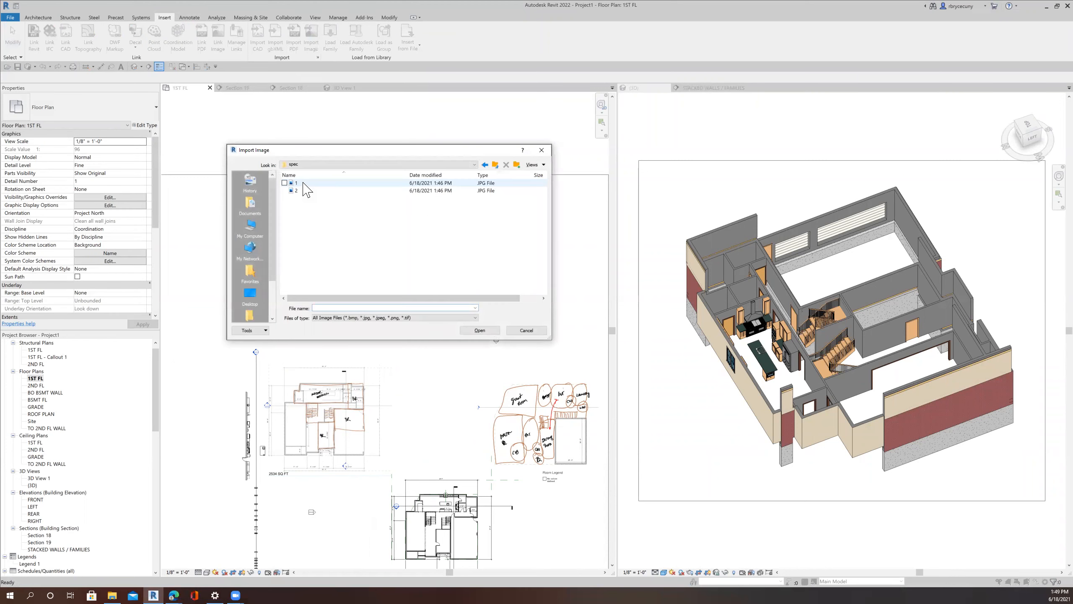
left_click(305, 183)
left_click(469, 330)
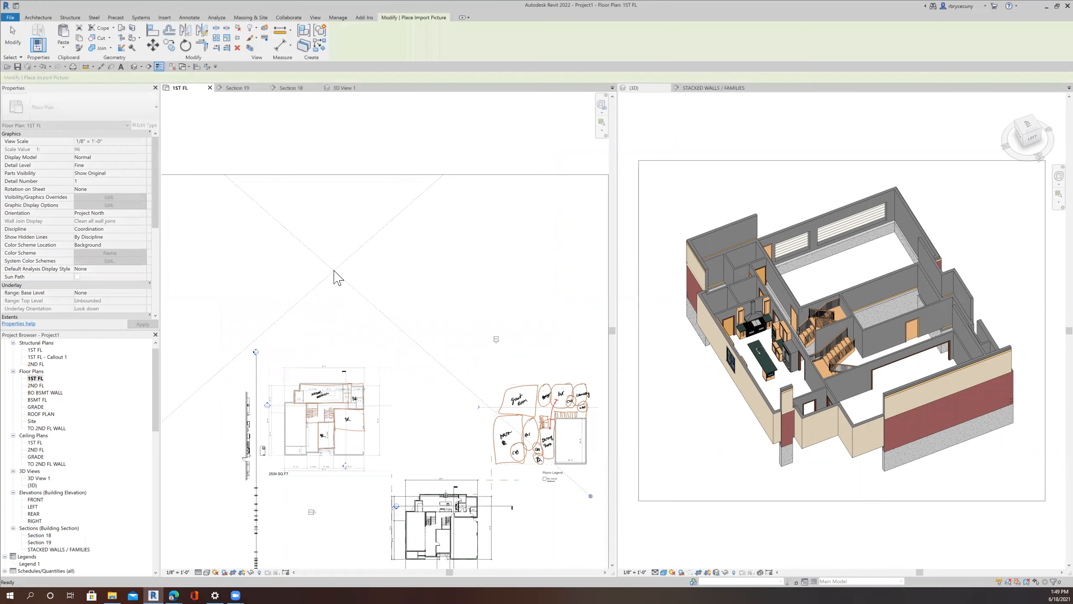
left_click(333, 268)
scroll(333, 268, "down", 4)
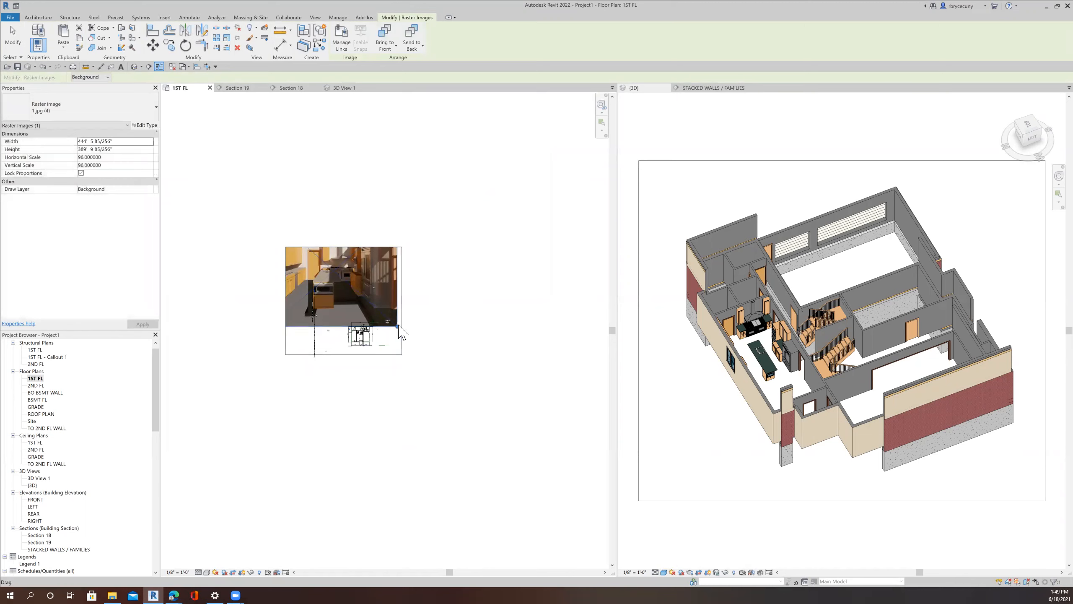
mouse_move(346, 277)
left_mouse_down()
mouse_move(333, 270)
mouse_move(321, 277)
mouse_move(329, 281)
left_mouse_up()
scroll(330, 282, "up", 3)
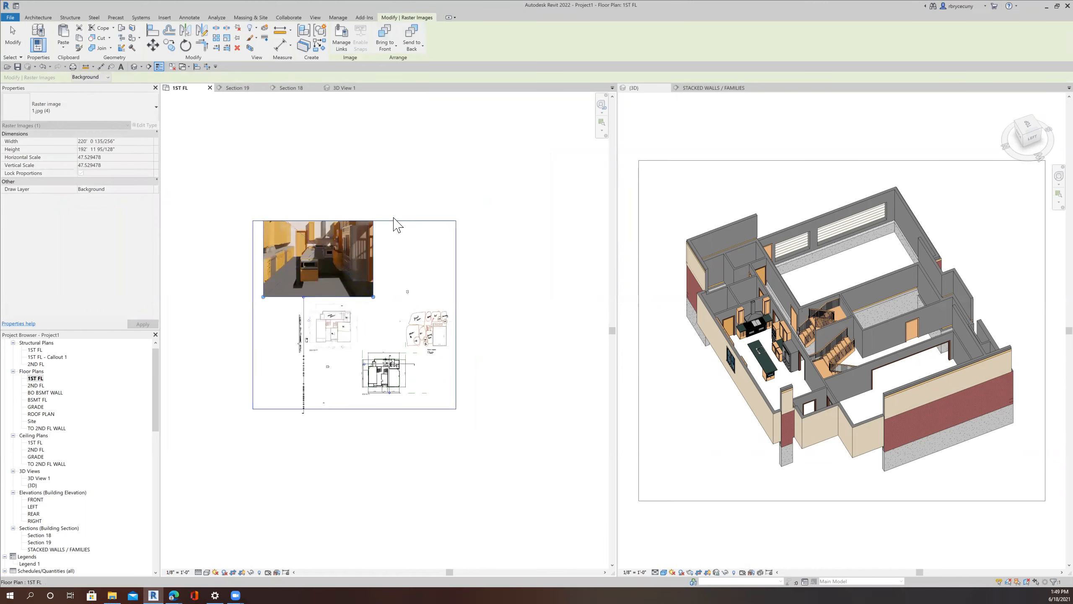
Step: Extend the 1ST FL plan's crop region upward and to the right to make room for the rendered images
left_click(356, 220)
left_click_drag(355, 220, 354, 167)
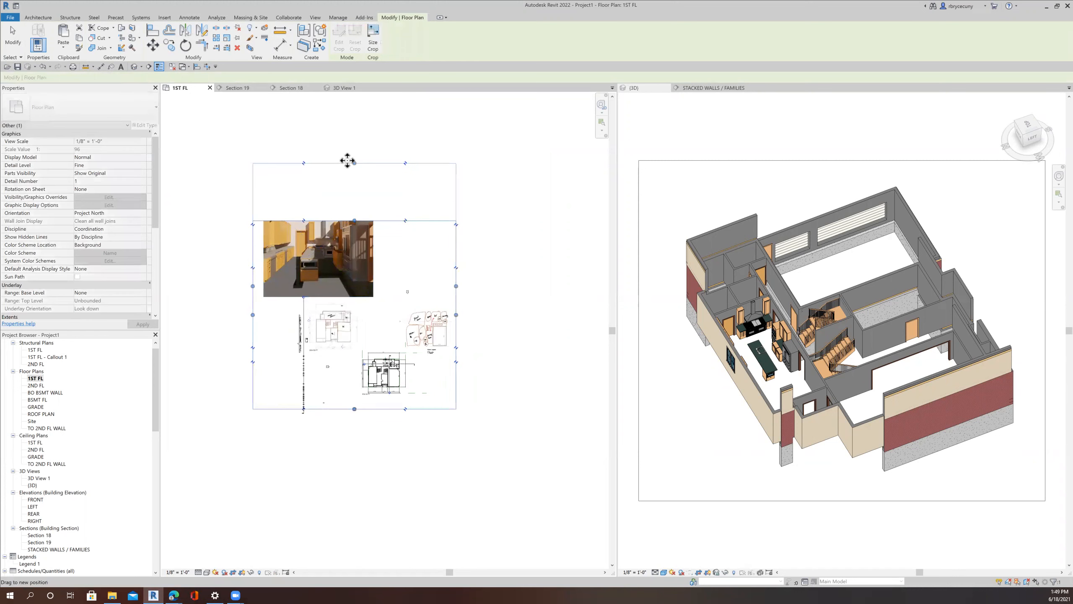
left_click_drag(456, 287, 578, 287)
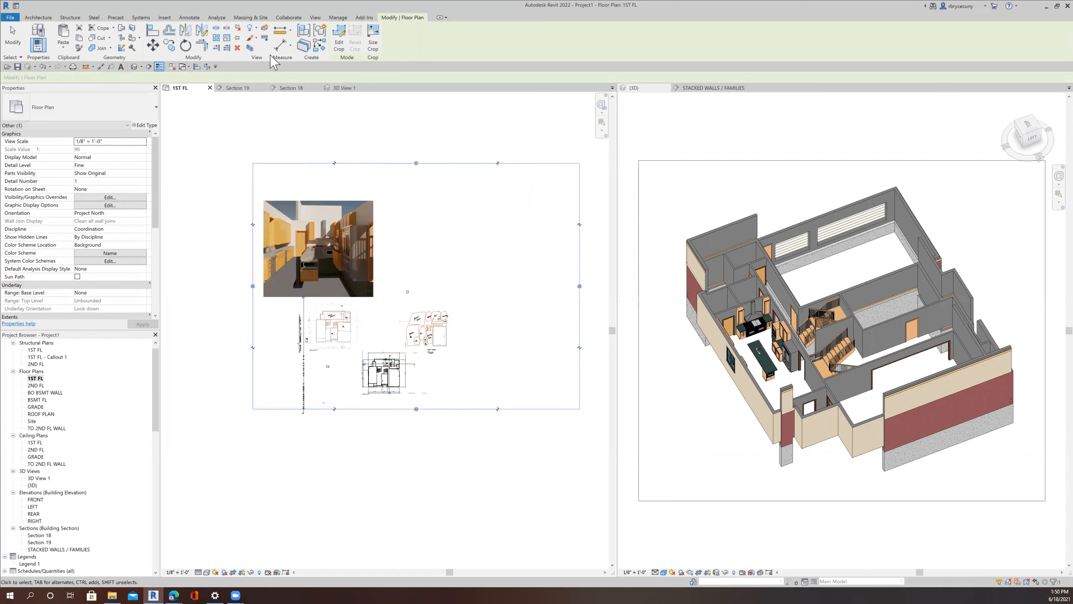
left_click(440, 256)
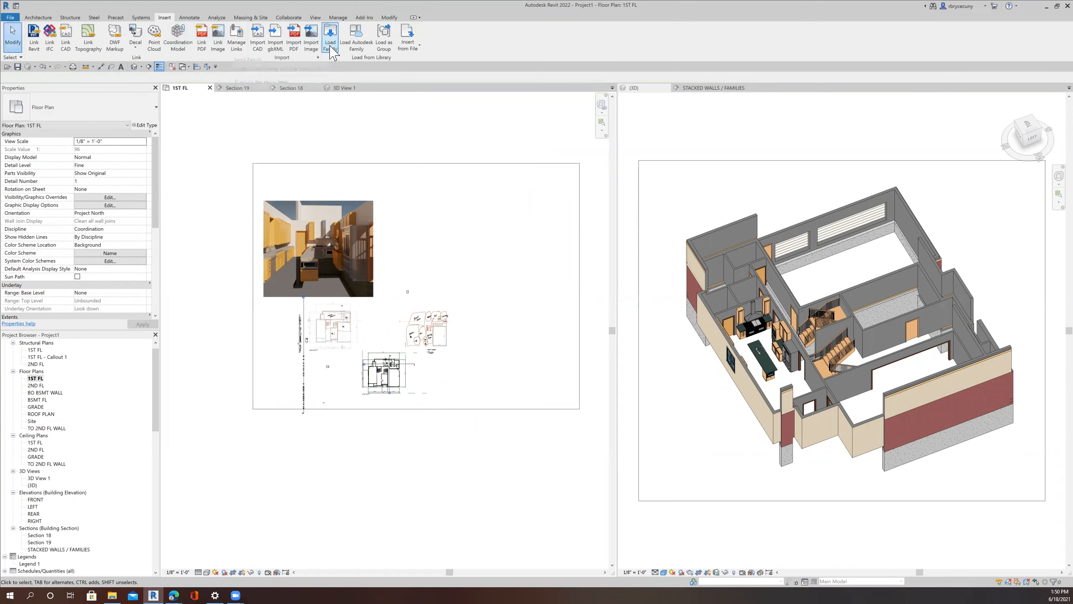
Step: Import the rendering 2.jpg beside the kitchen image in the 1ST FL plan and scale it down to about 215' wide
left_click(317, 47)
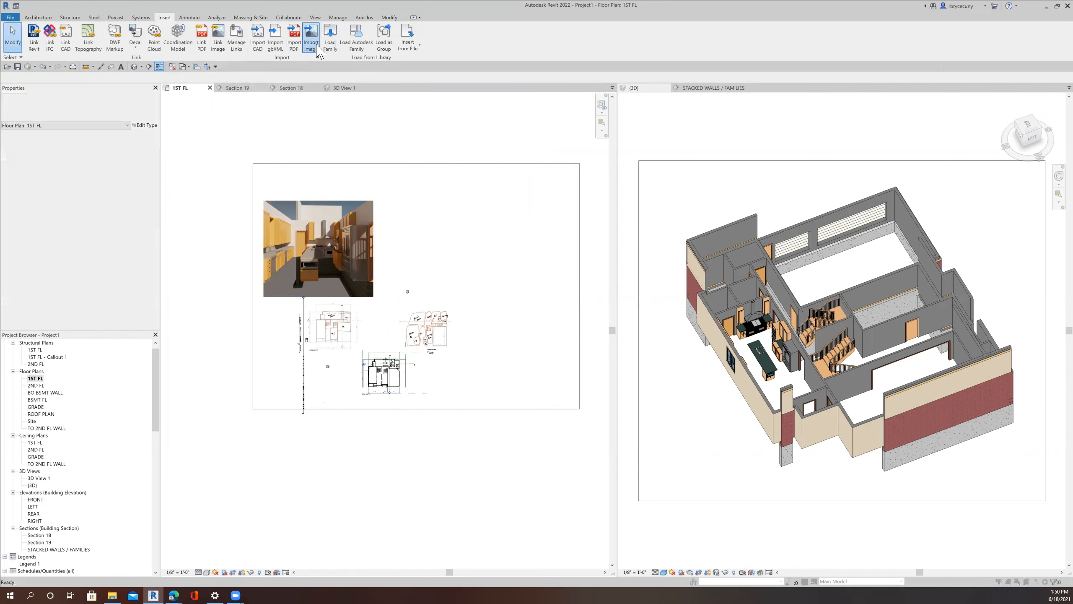
left_click(293, 190)
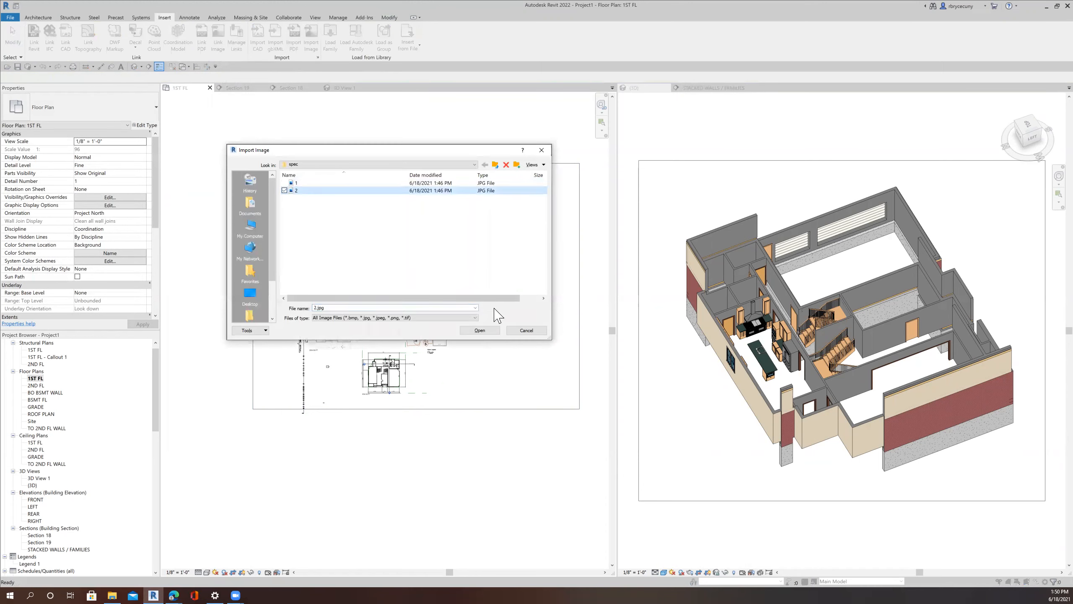
left_click(480, 331)
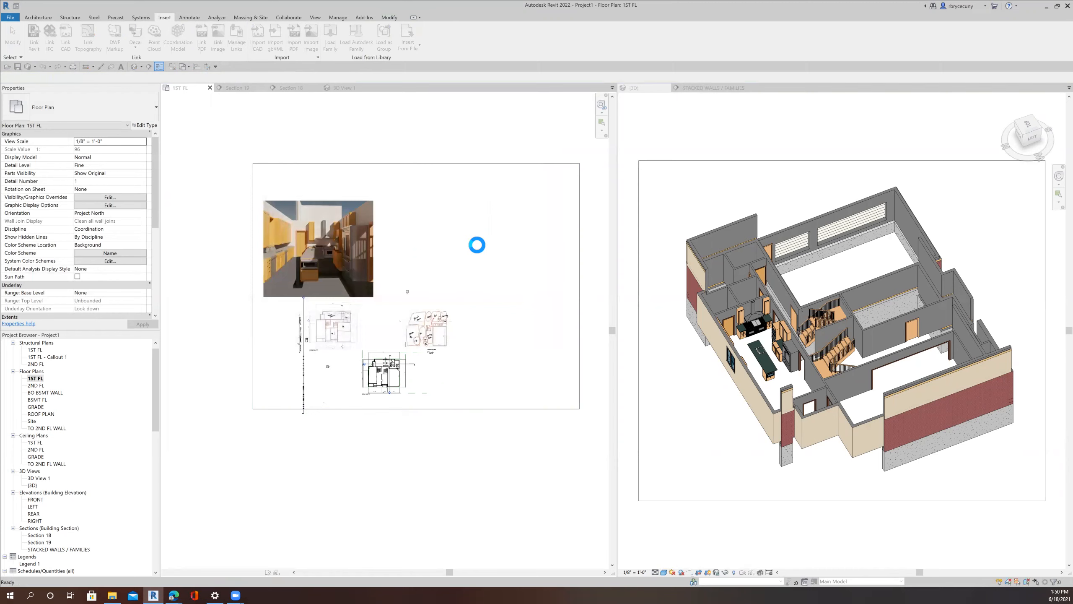
left_click(478, 249)
left_click_drag(371, 338, 415, 257)
left_click_drag(481, 288, 491, 298)
Step: Examine the kitchen rendering up close, covering the sink wall, island, range, oven cabinet and refrigerator
scroll(313, 237, "up", 5)
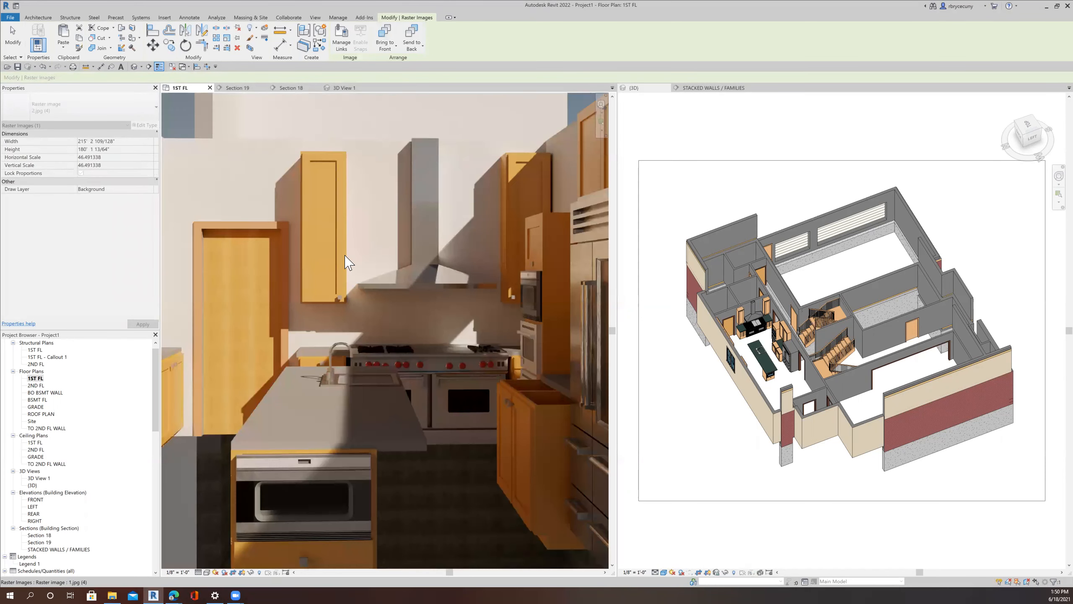
scroll(345, 261, "down", 4)
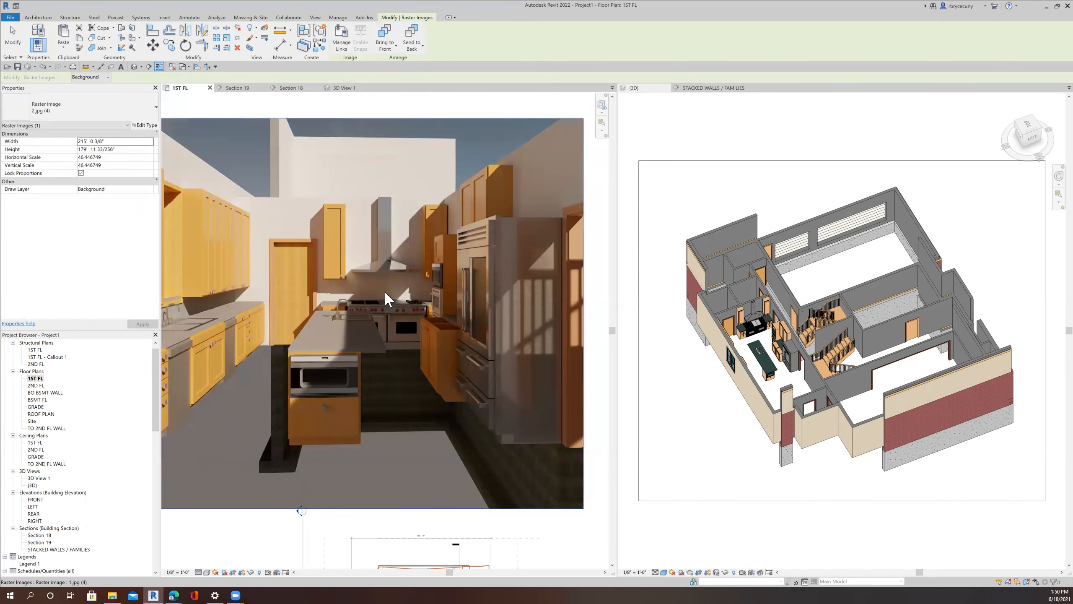
scroll(383, 291, "up", 1)
middle_click_drag(386, 303, 638, 263)
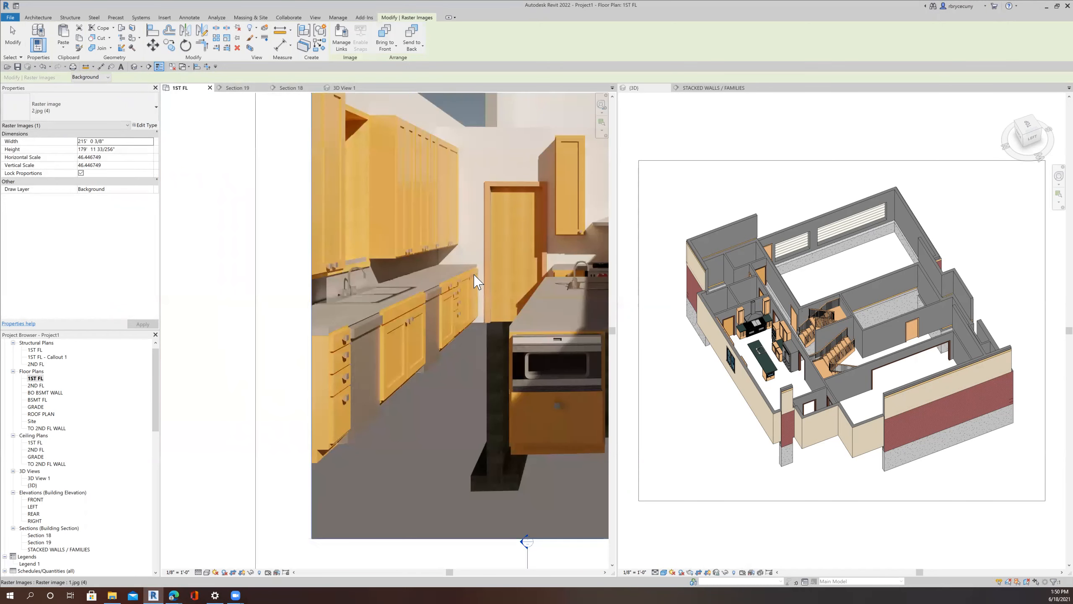
scroll(388, 351, "down", 2)
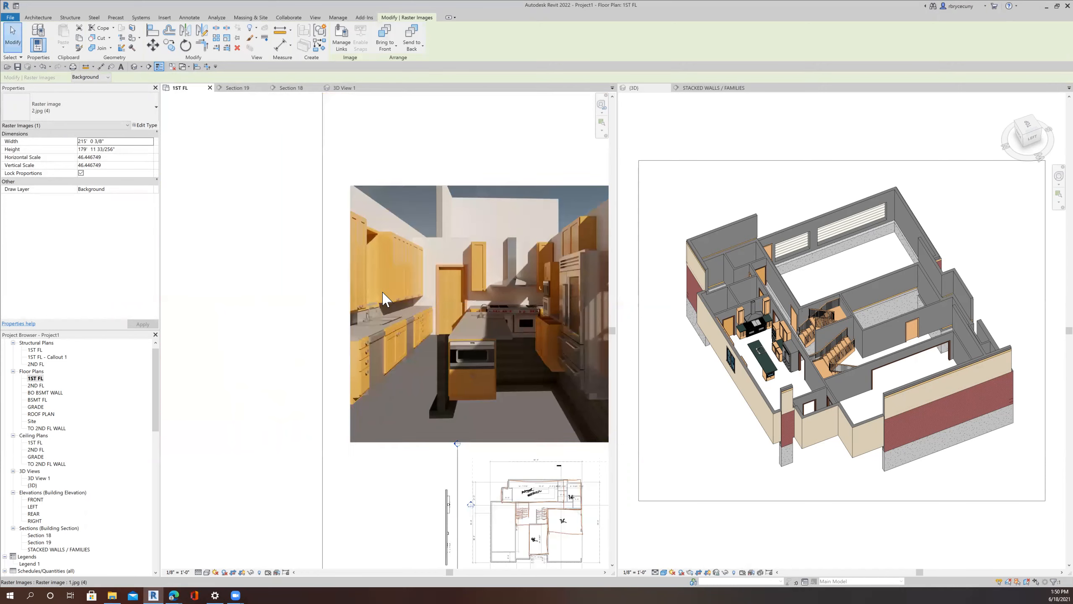
scroll(416, 341, "up", 4)
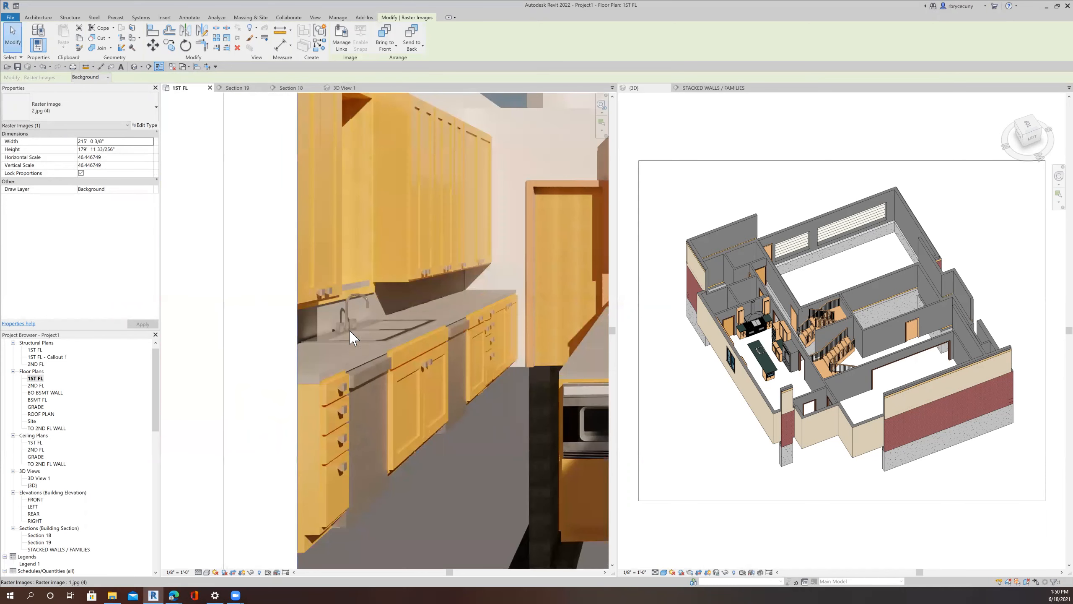
scroll(417, 341, "down", 4)
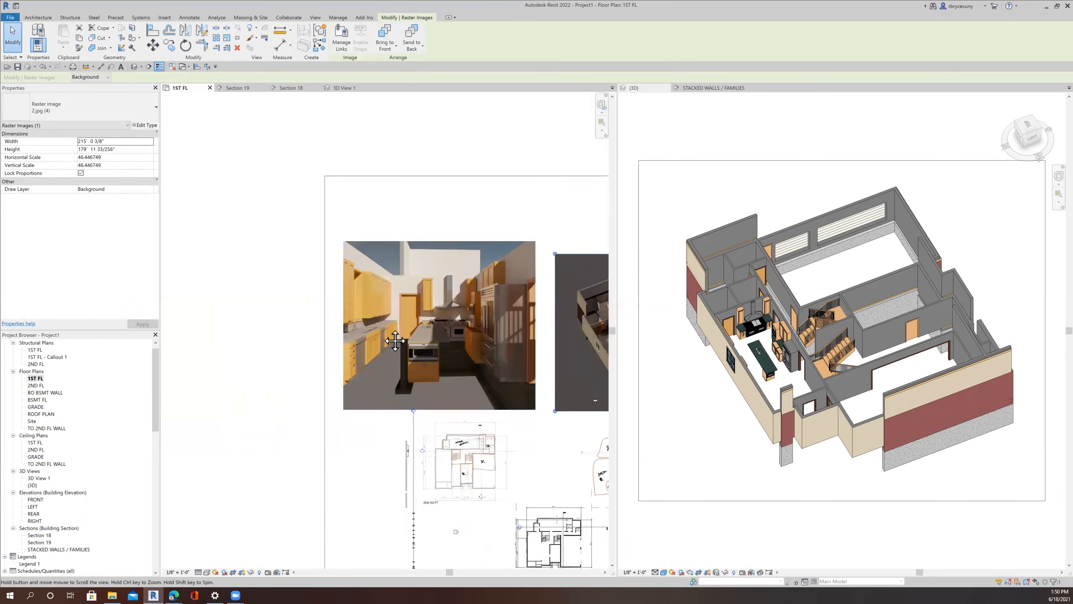
scroll(402, 354, "up", 1)
scroll(397, 368, "up", 3)
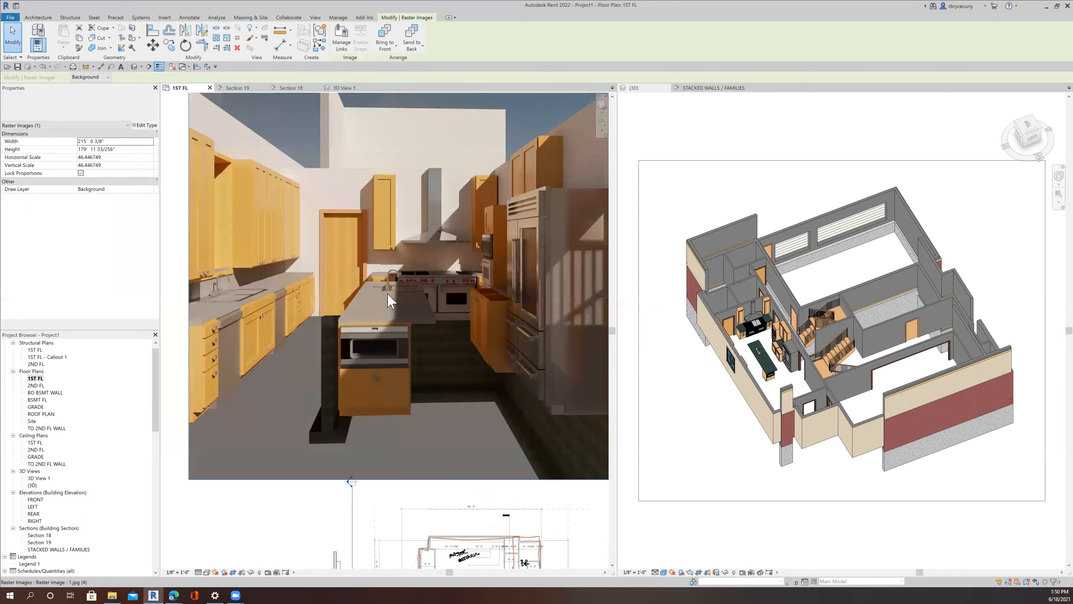
scroll(478, 305, "up", 3)
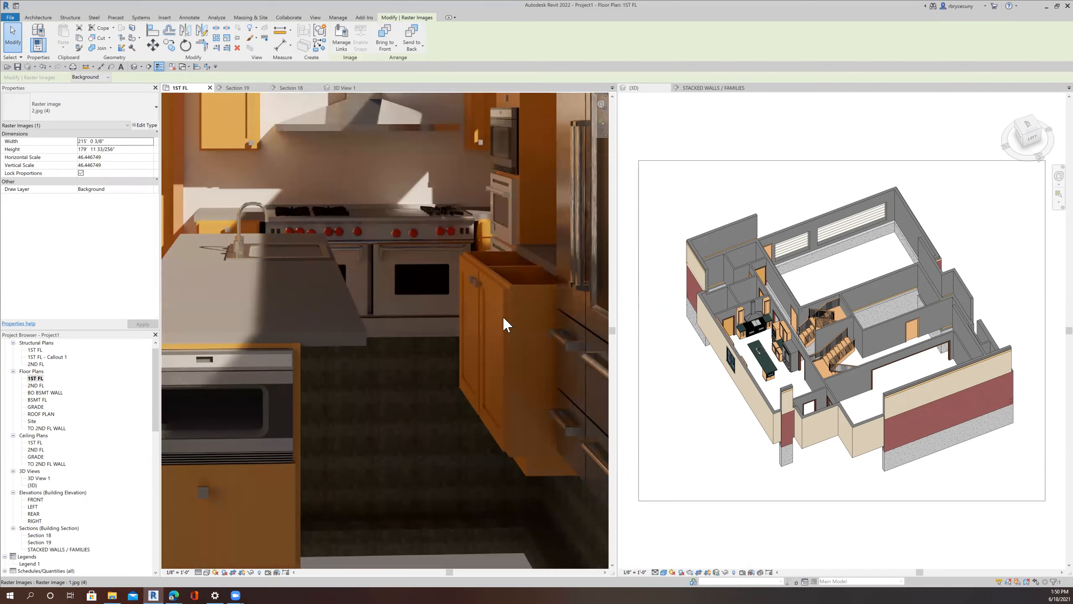
scroll(504, 319, "down", 3)
scroll(504, 319, "down", 2)
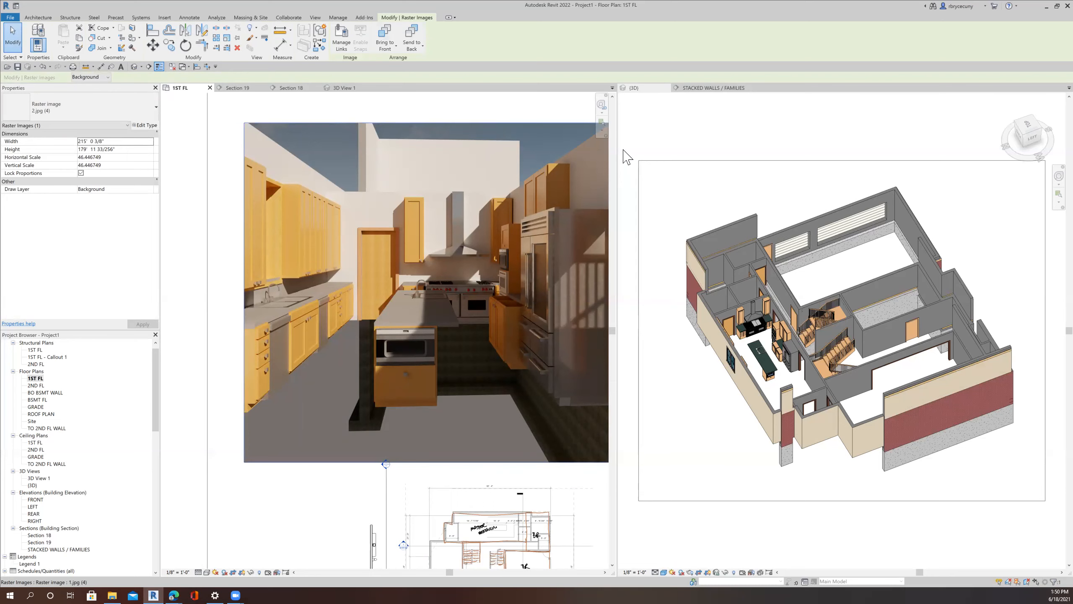
Step: Align the fronts of the single wall cabinets between the kitchen's tall appliances with the counter front line in the first-floor plan
scroll(513, 347, "down", 4)
middle_click_drag(397, 328, 266, 312)
middle_click_drag(401, 347, 311, 338)
scroll(350, 322, "up", 3)
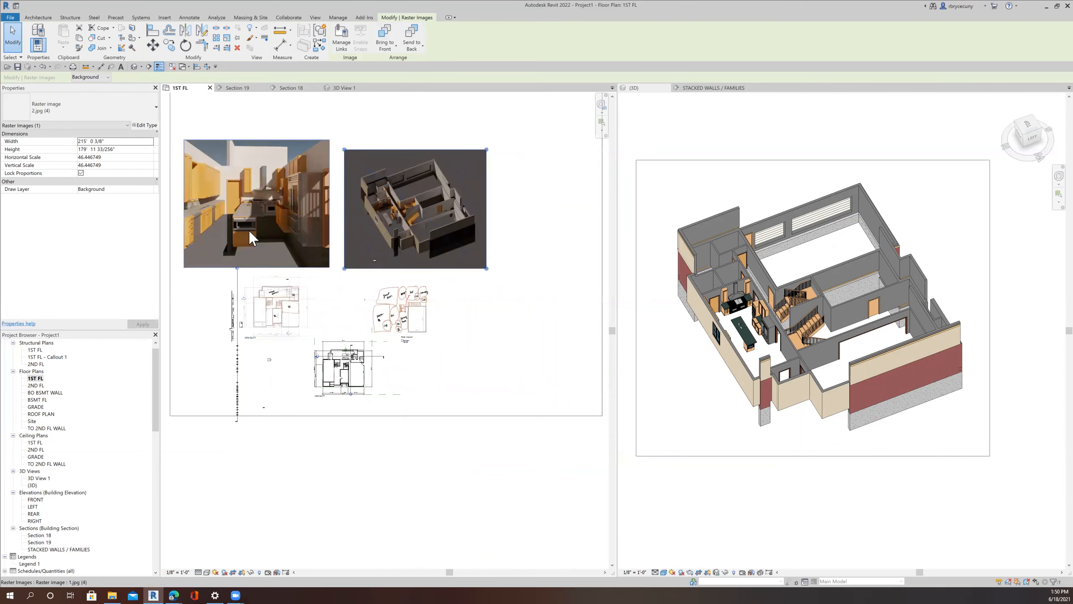
scroll(349, 372, "up", 4)
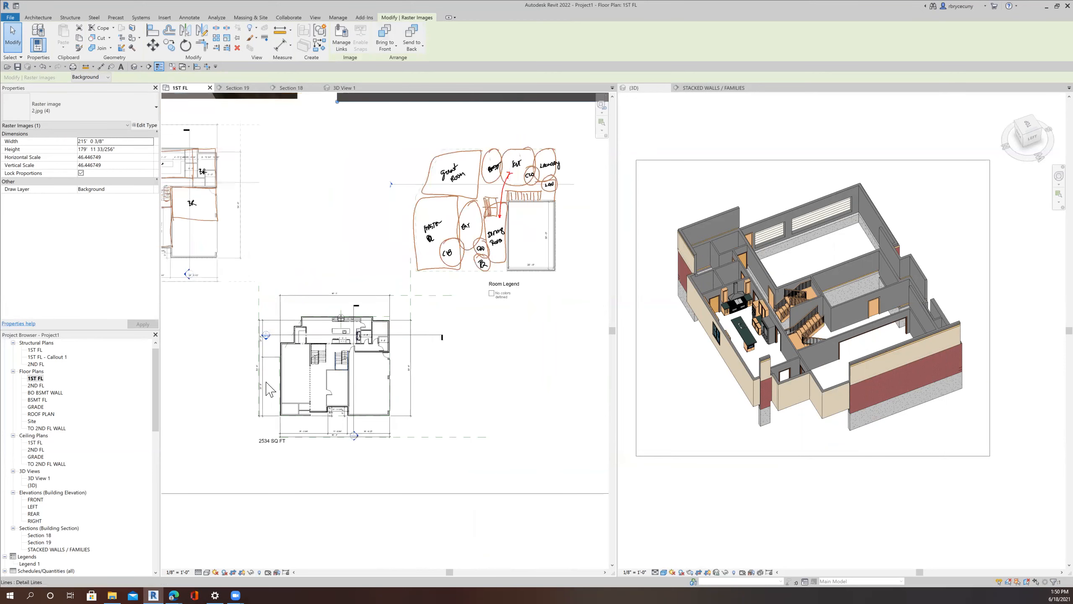
scroll(383, 441, "down", 1)
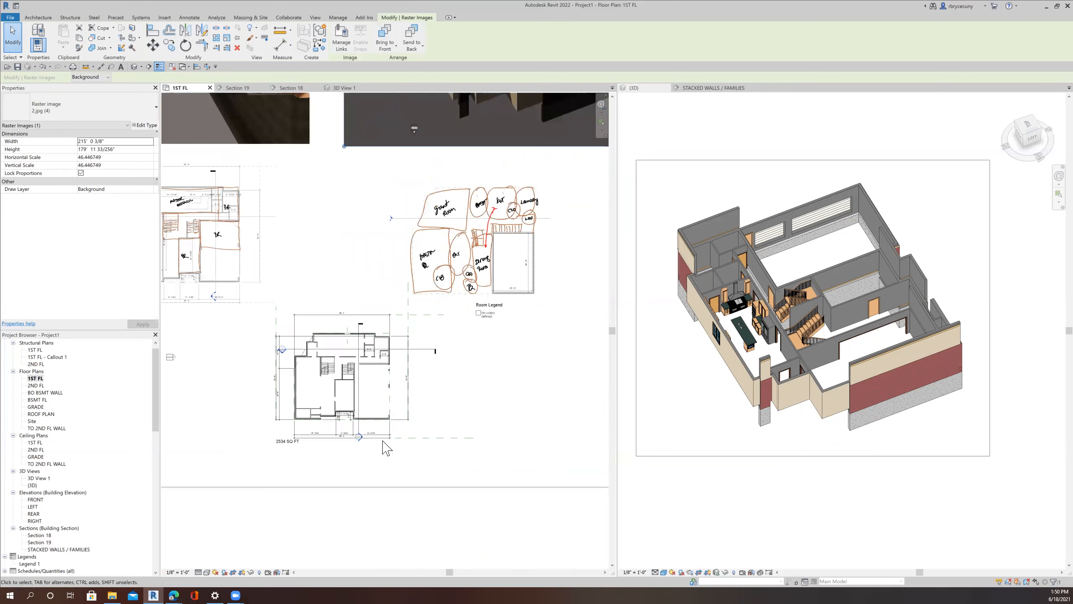
scroll(386, 440, "down", 1)
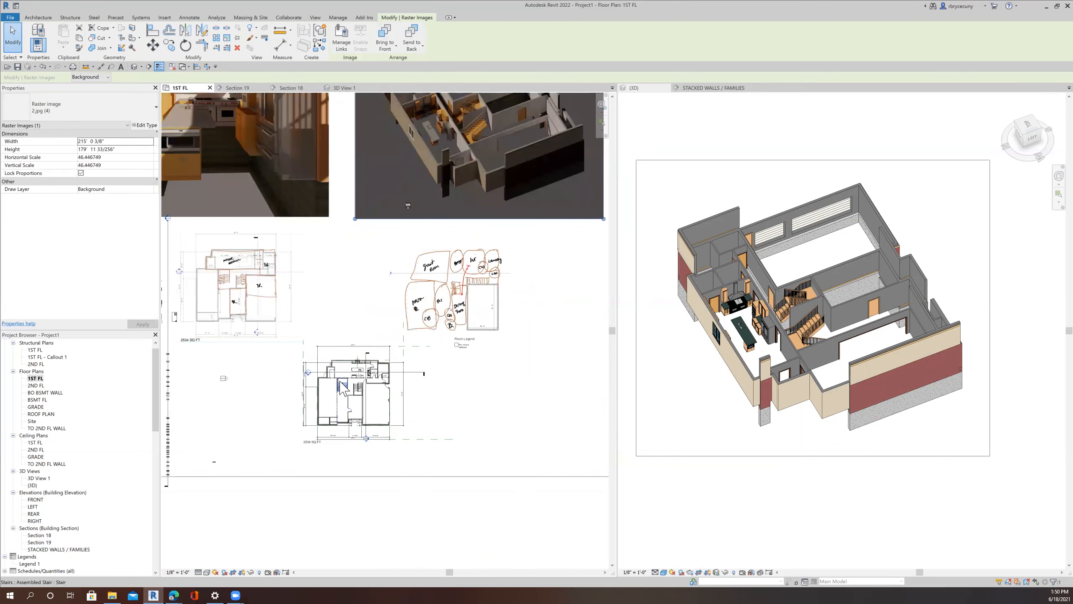
scroll(343, 387, "up", 5)
scroll(431, 351, "up", 4)
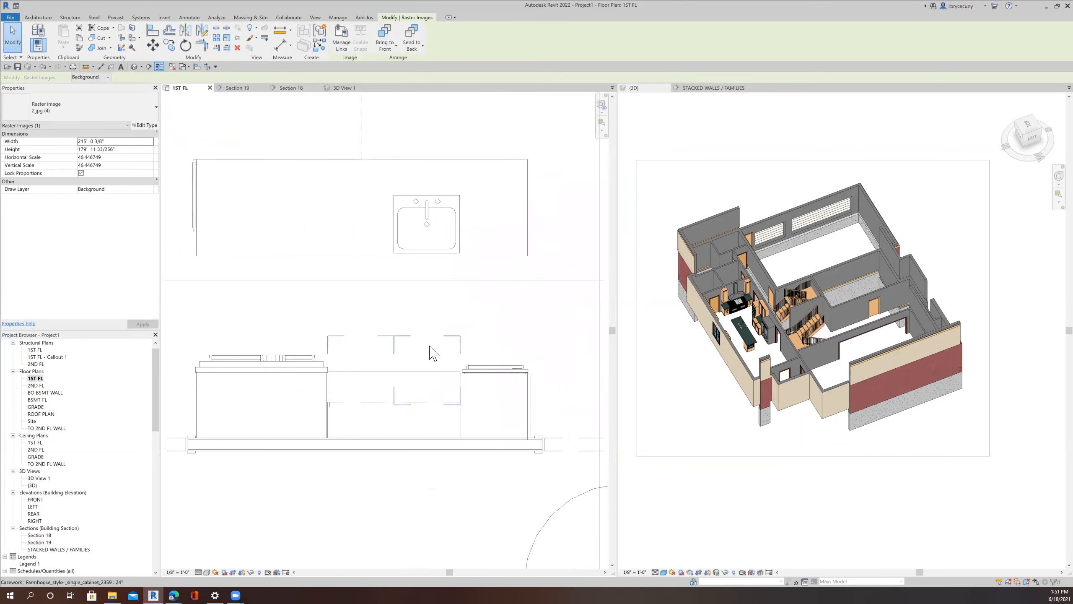
left_click(154, 34)
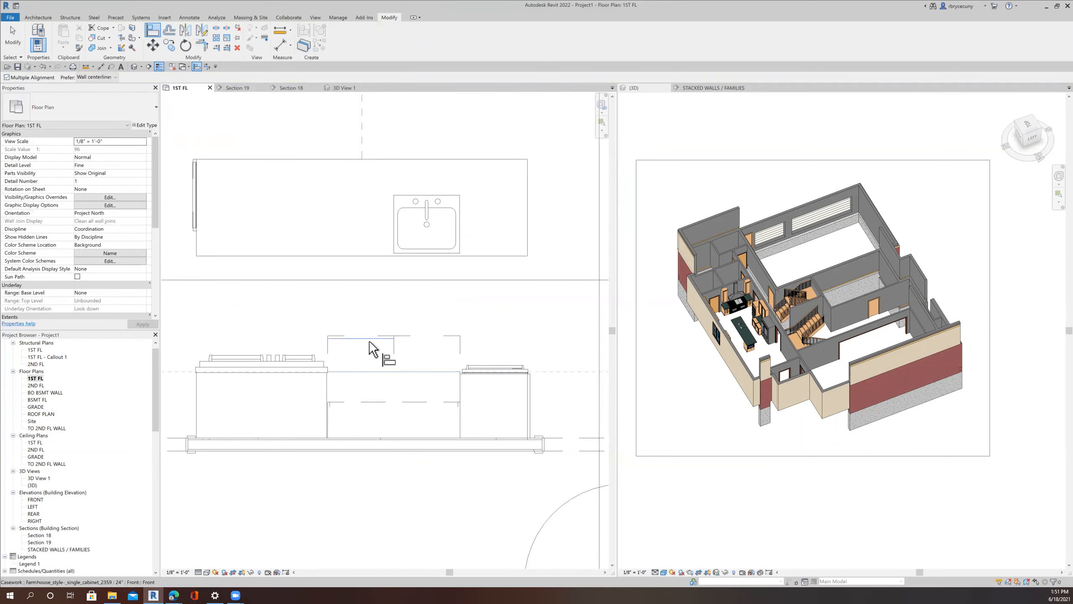
left_click(403, 345)
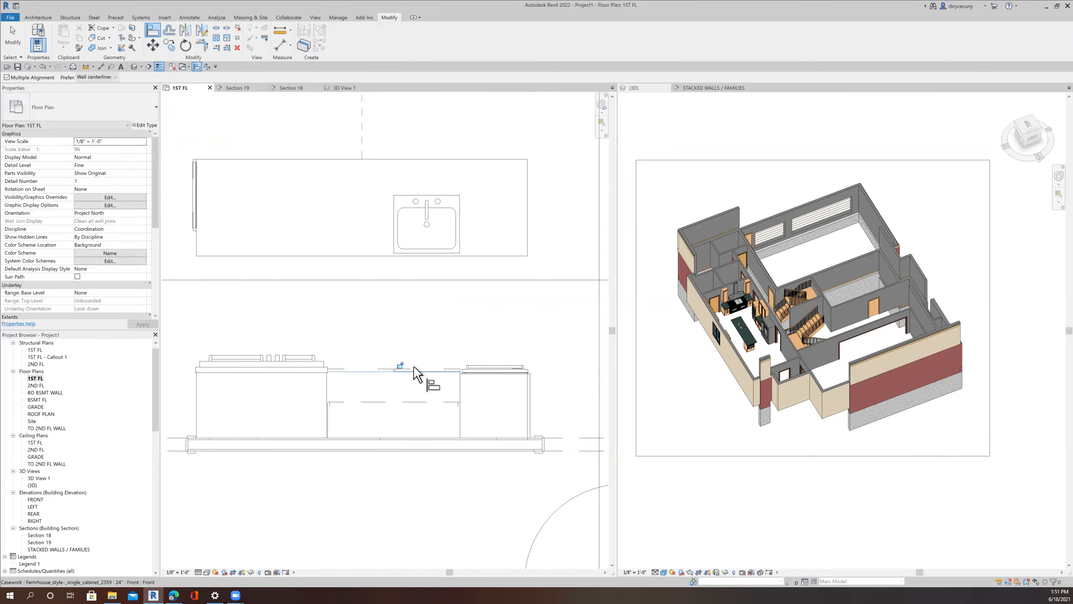
Step: Open the countertop holding the double-bowl sink under the window for in-place editing
scroll(413, 366, "down", 3)
scroll(413, 365, "down", 2)
scroll(393, 255, "up", 6)
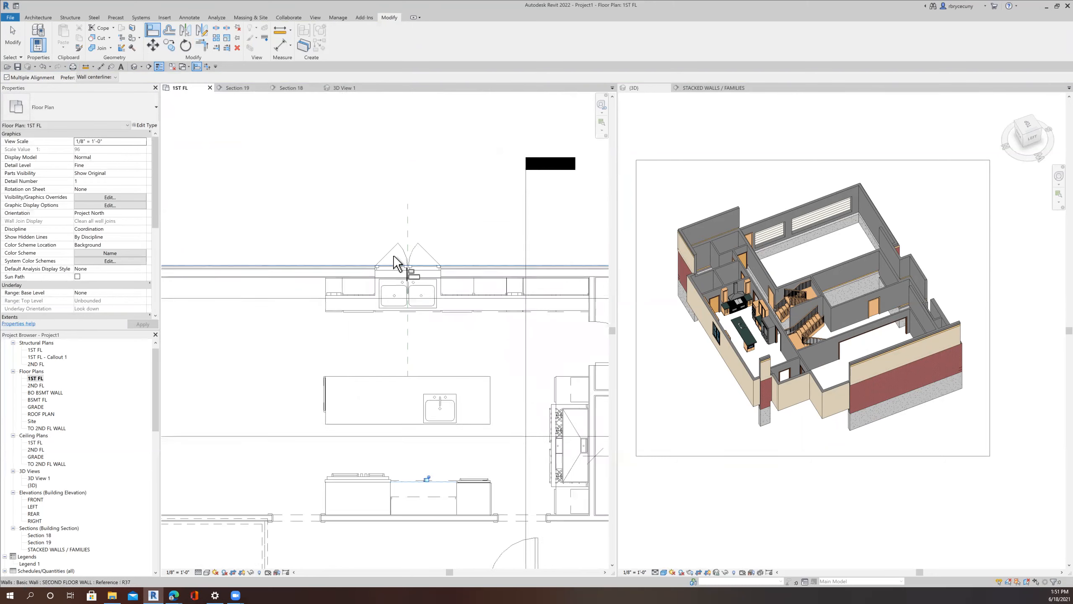
scroll(402, 316, "up", 3)
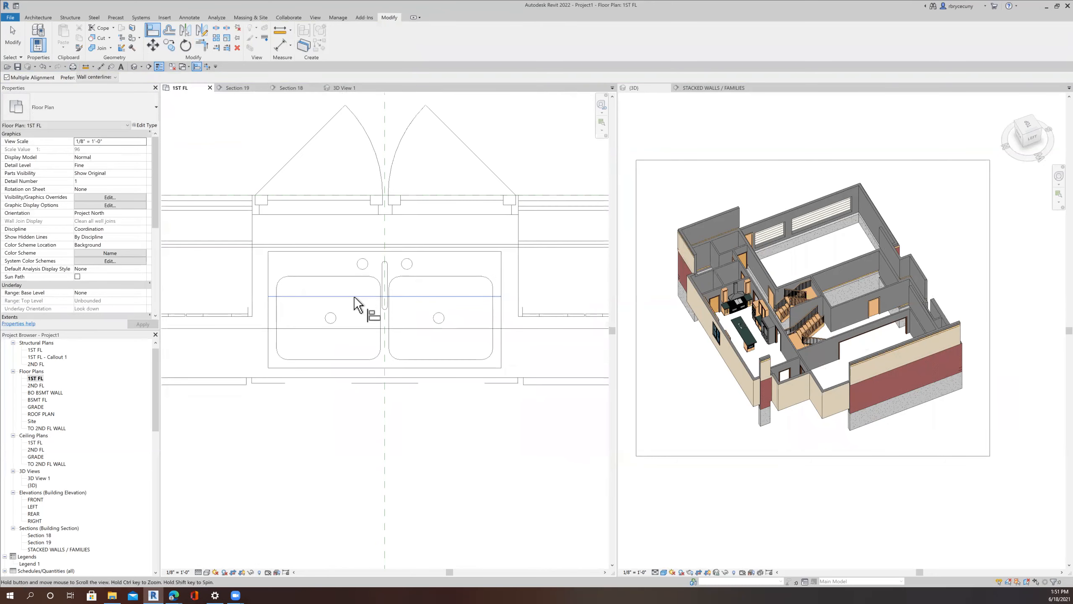
key("Escape")
scroll(359, 330, "down", 2)
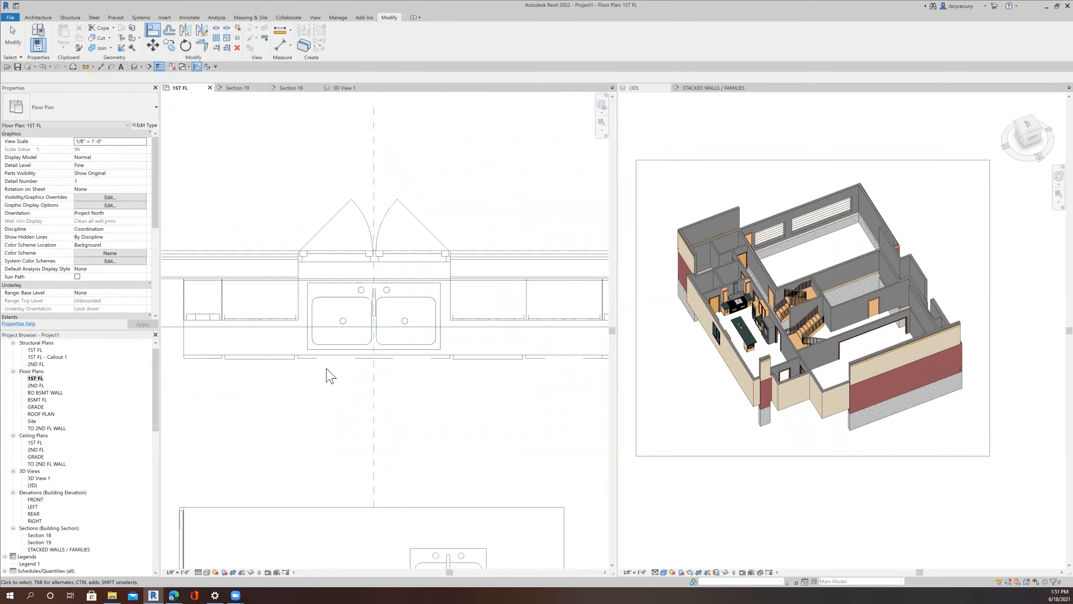
left_click(327, 356)
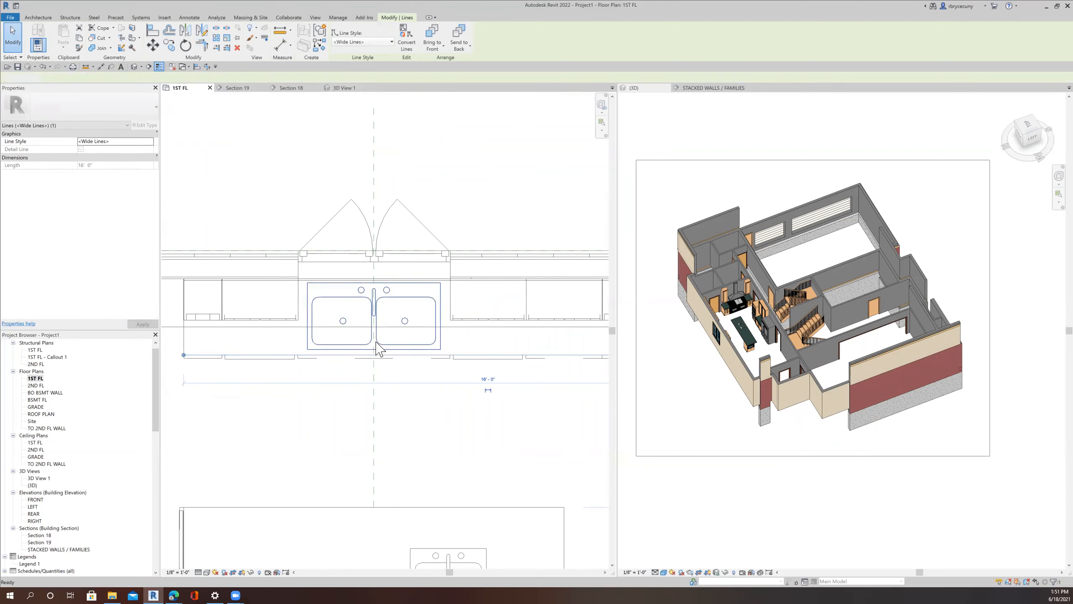
key("Escape")
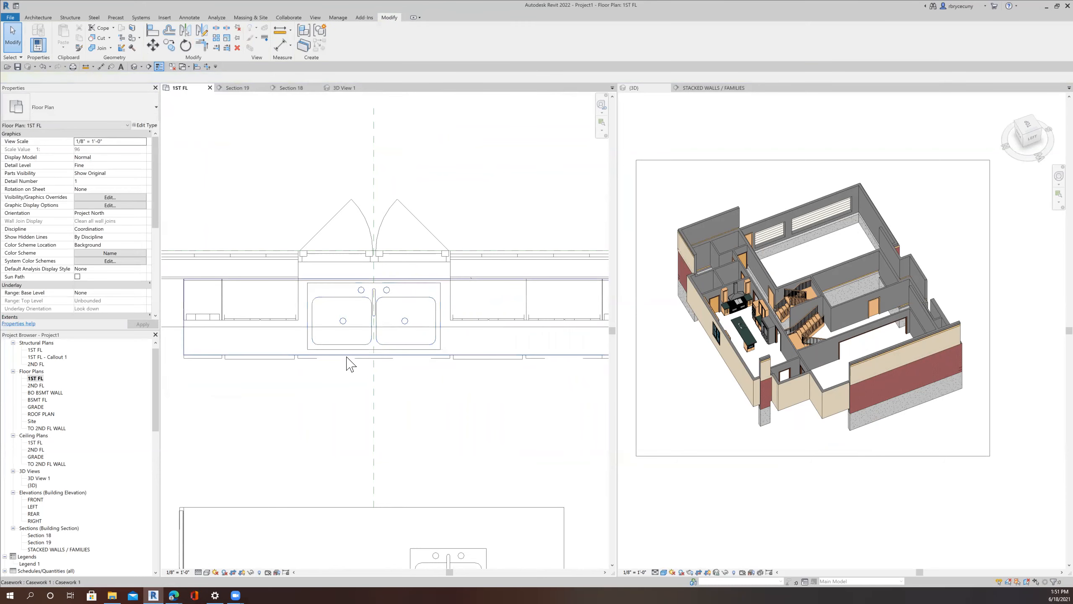
left_click(346, 357)
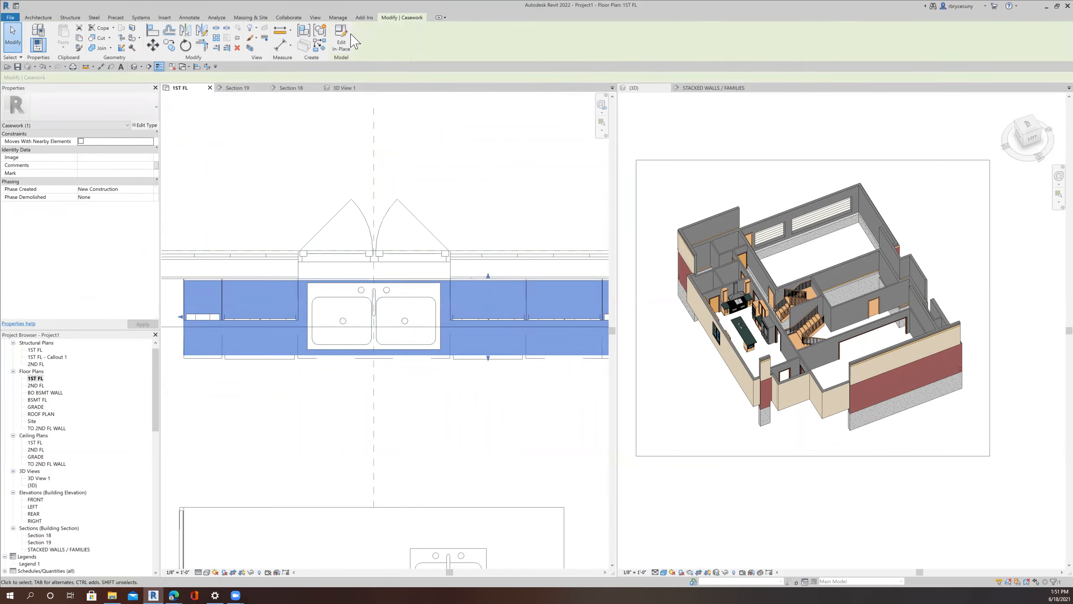
left_click(339, 39)
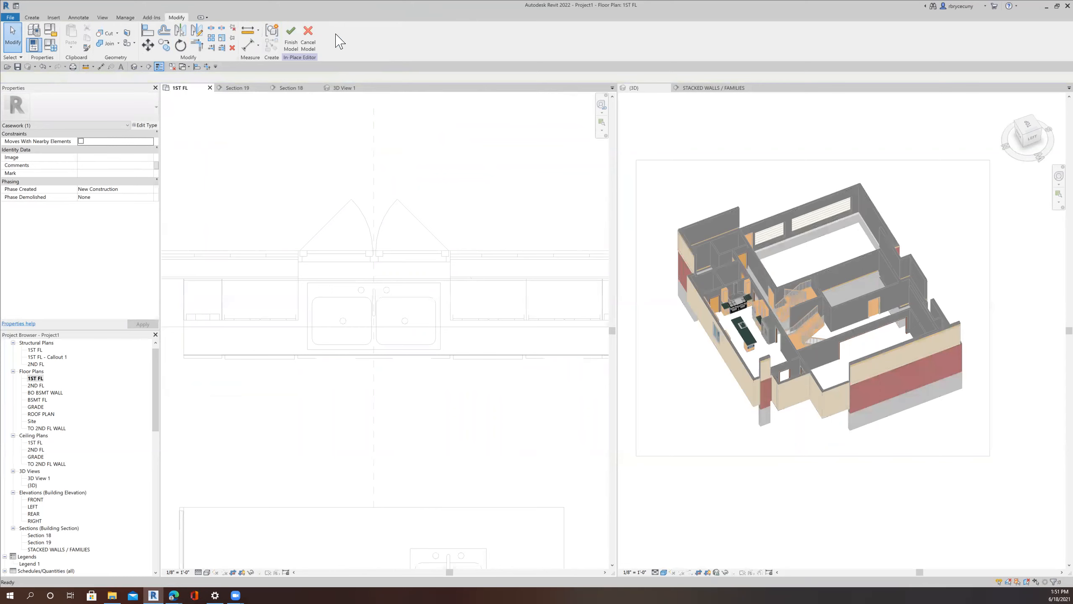
Step: Sketch a rectangular void extrusion around both bowls of the double sink, about 1'-4 1/2" front to back
left_click(32, 17)
left_click(166, 45)
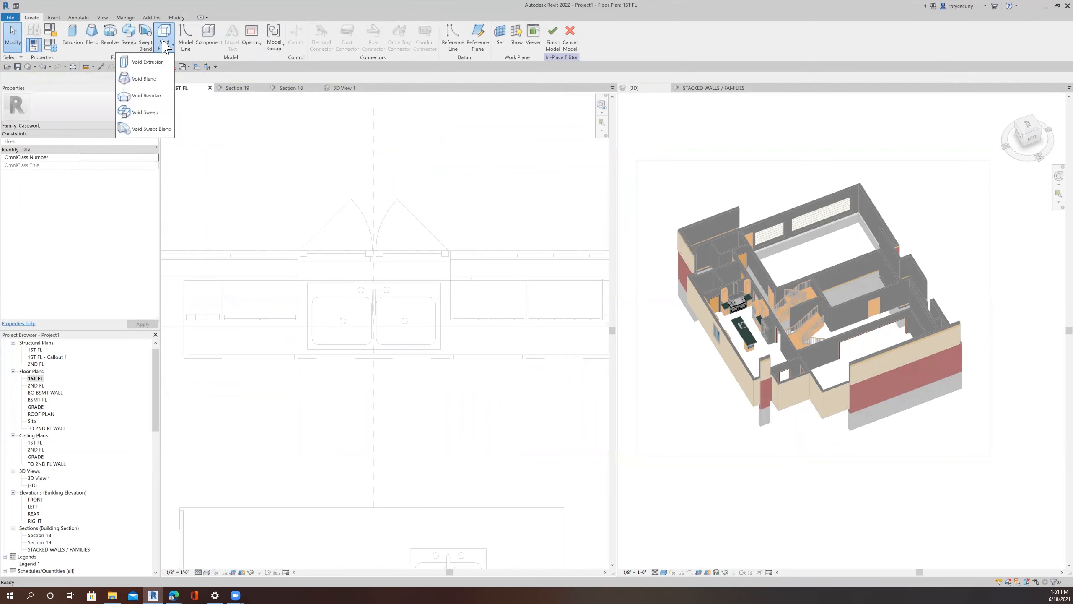
left_click(158, 63)
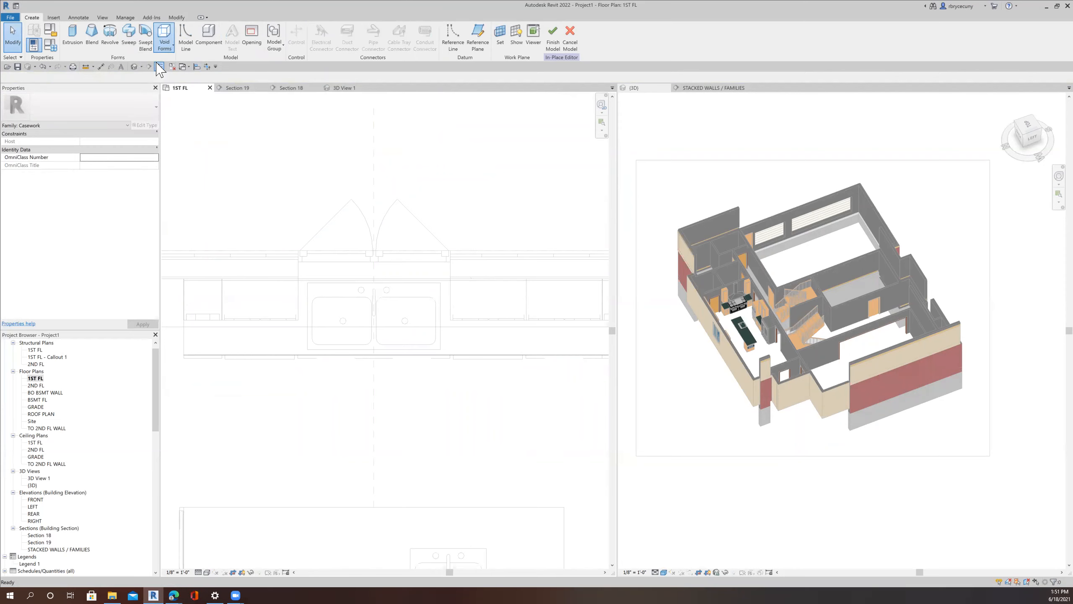
left_click(316, 29)
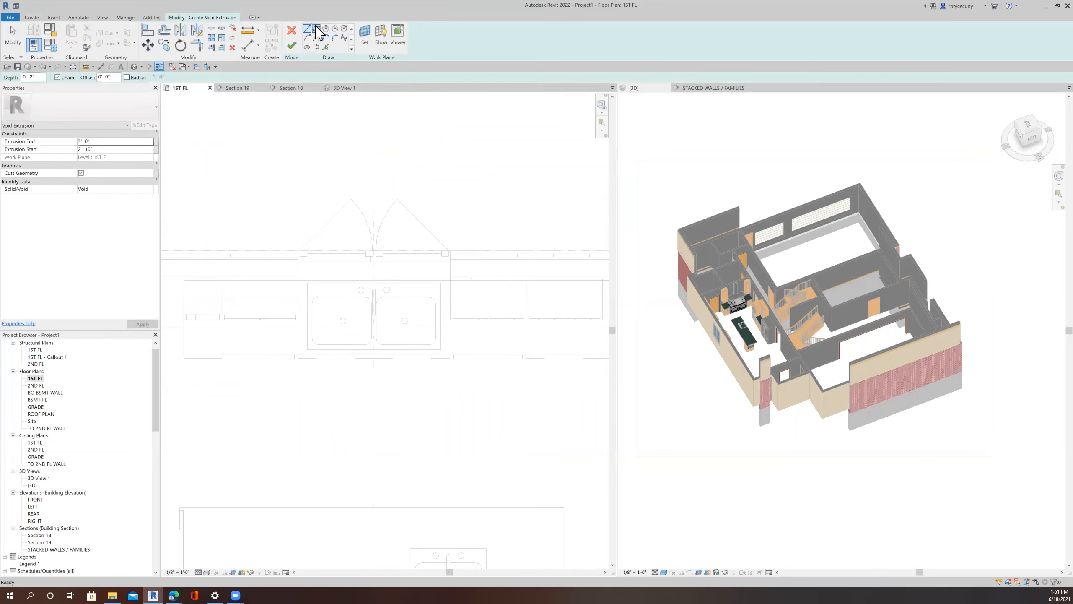
scroll(334, 295, "up", 5)
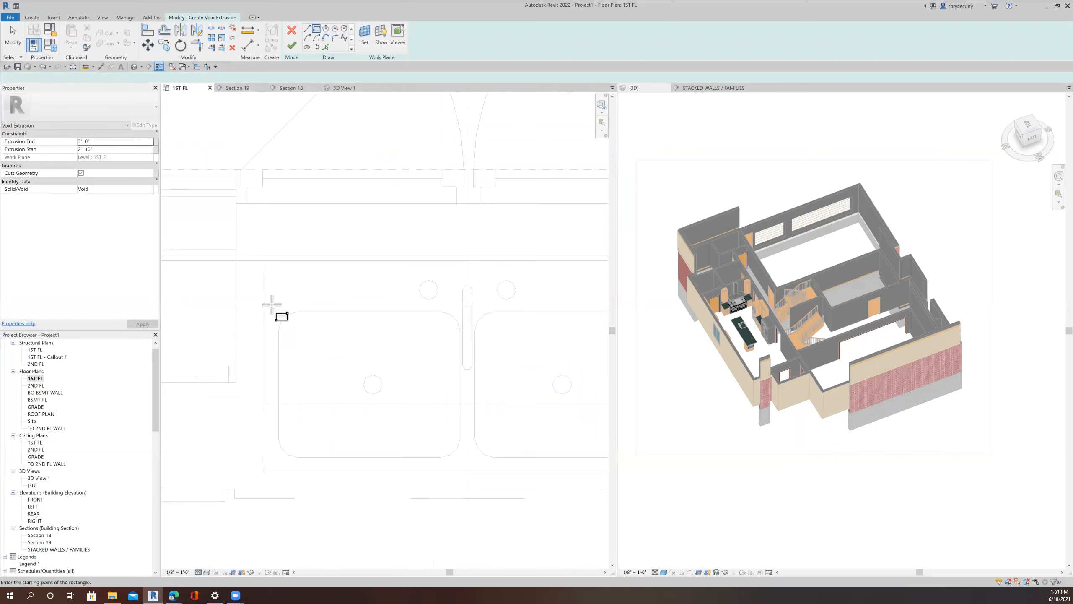
left_click(270, 302)
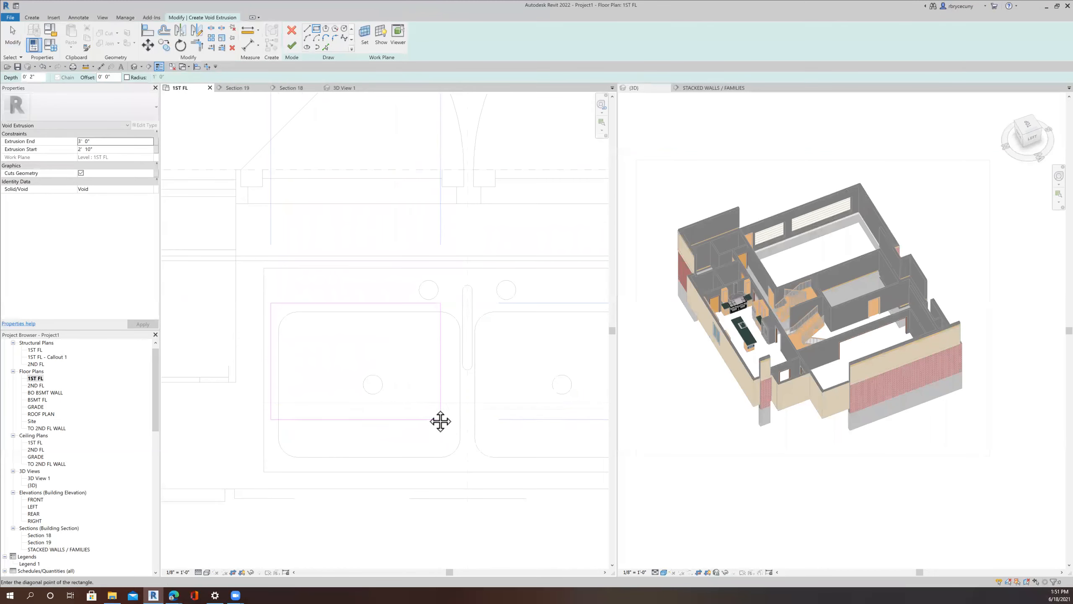
scroll(405, 379, "down", 3)
scroll(551, 397, "up", 3)
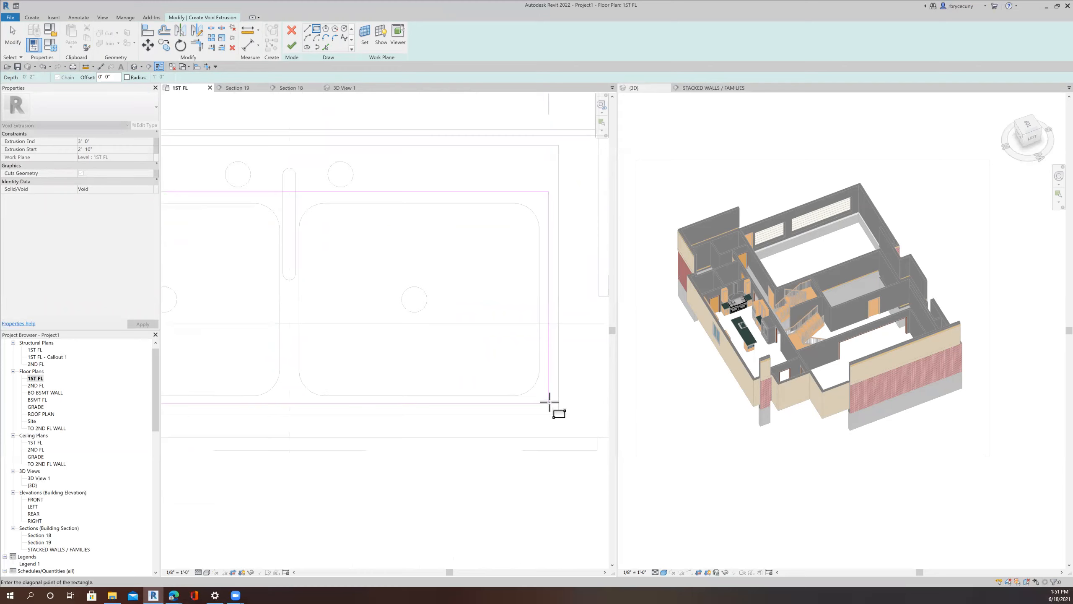
scroll(549, 402, "down", 5)
scroll(550, 401, "up", 2)
left_click(549, 402)
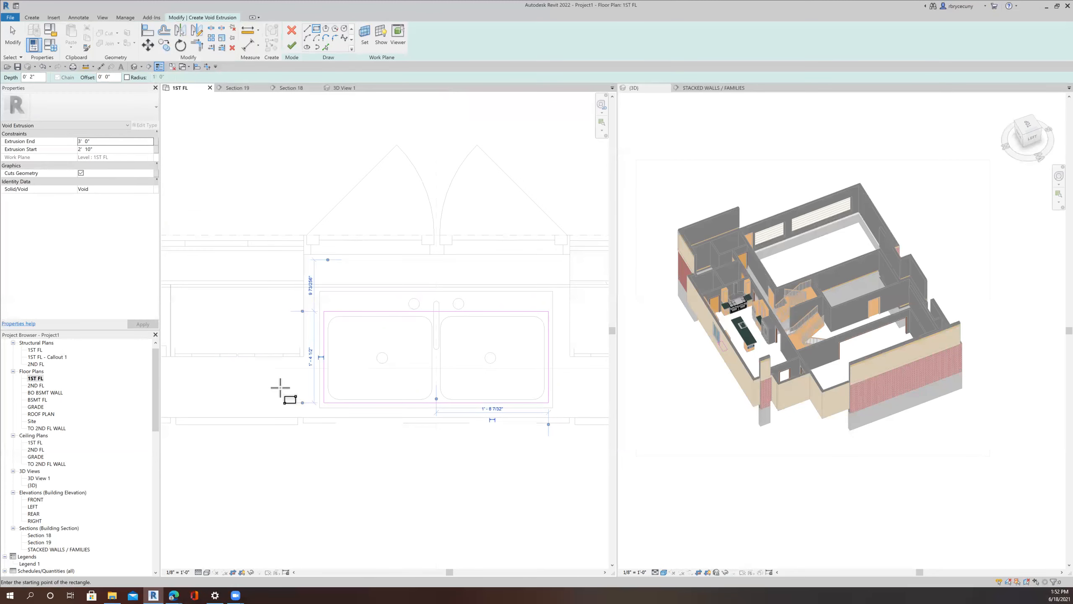
Step: Finish the sink void sketch and complete the in-place countertop model
left_click(291, 46)
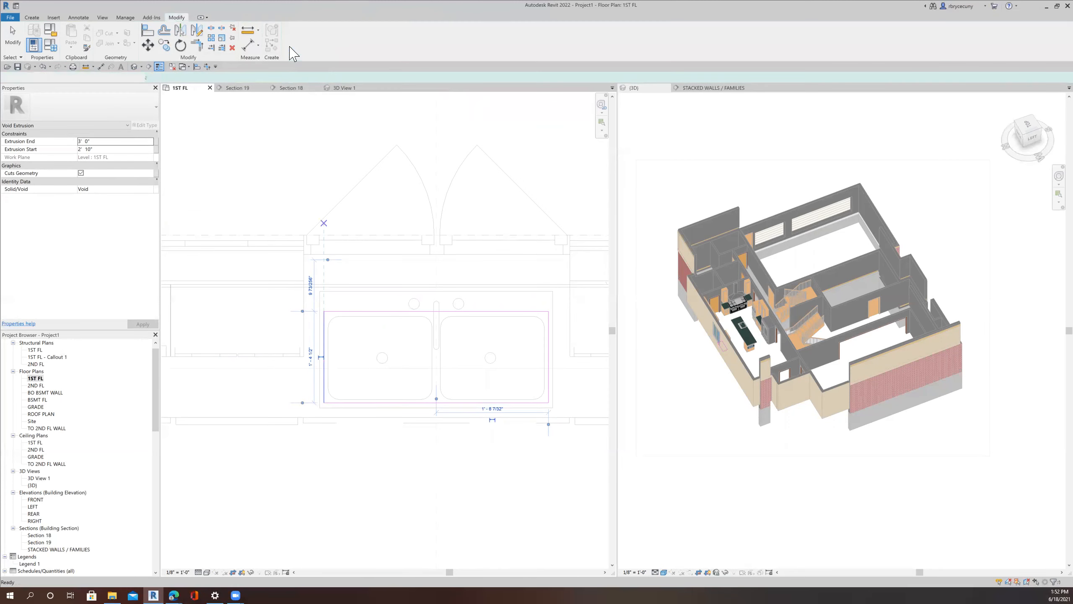
left_click(105, 33)
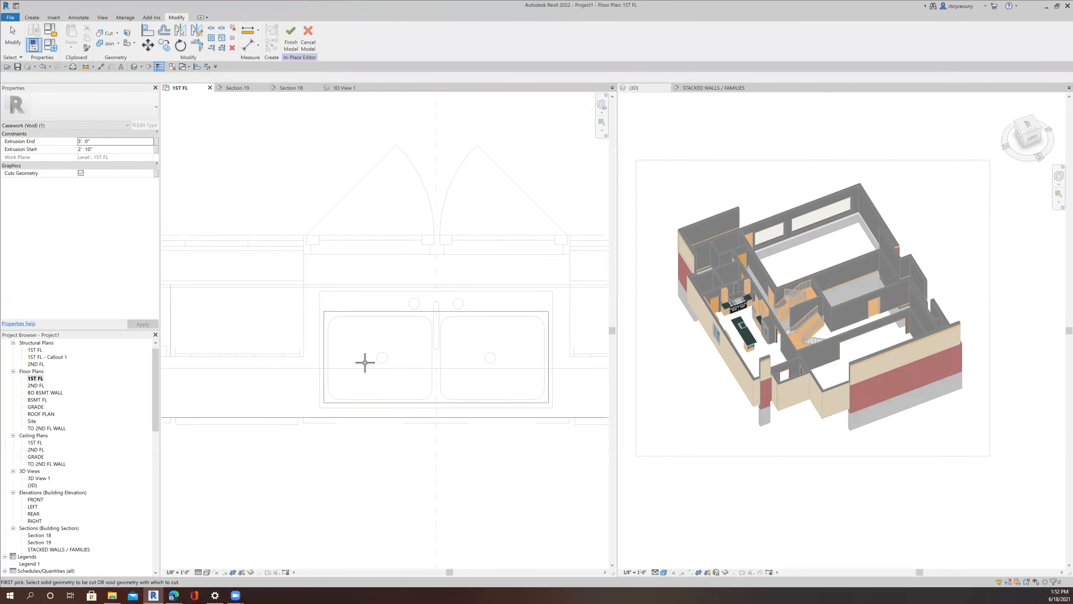
left_click(290, 42)
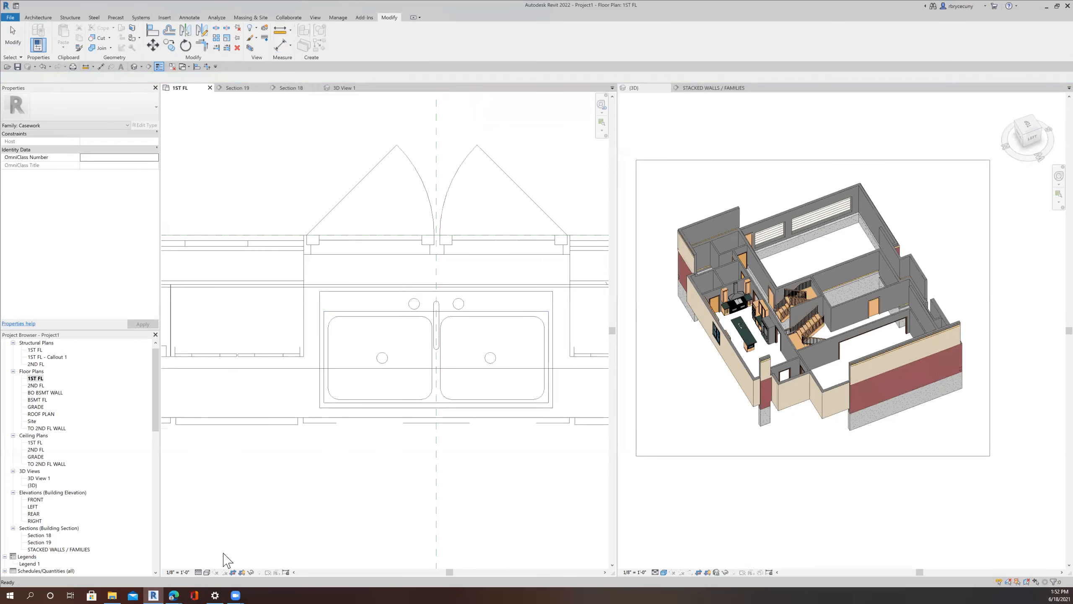
Step: Set the first-floor plan's visual style to Consistent Colors and examine the sink cutout in the plan and in 3D
left_click(207, 572)
left_click(259, 556)
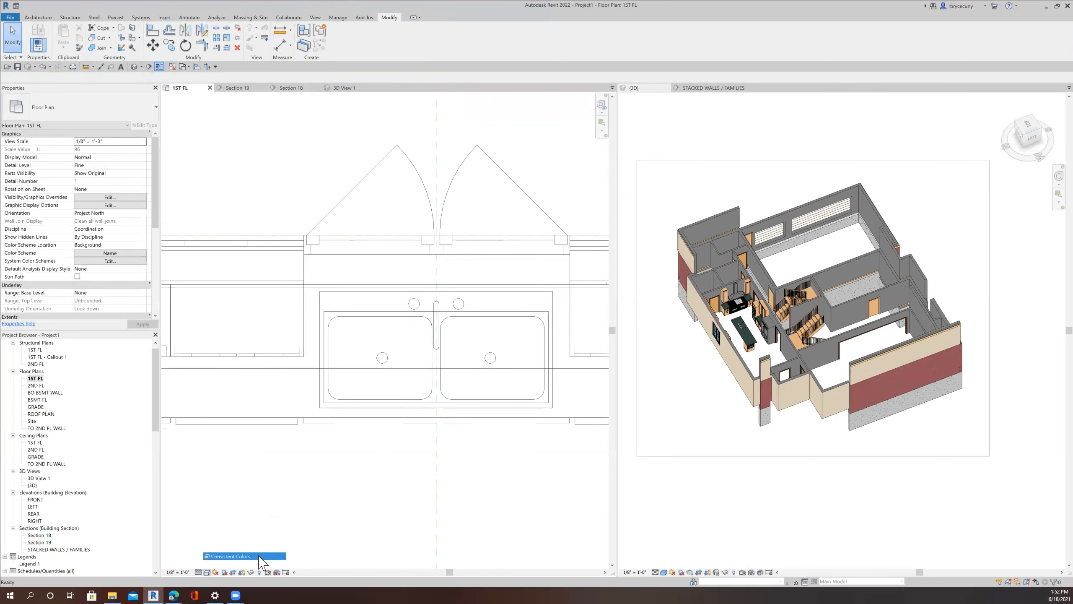
scroll(366, 539, "down", 5)
middle_click_drag(383, 506, 330, 305)
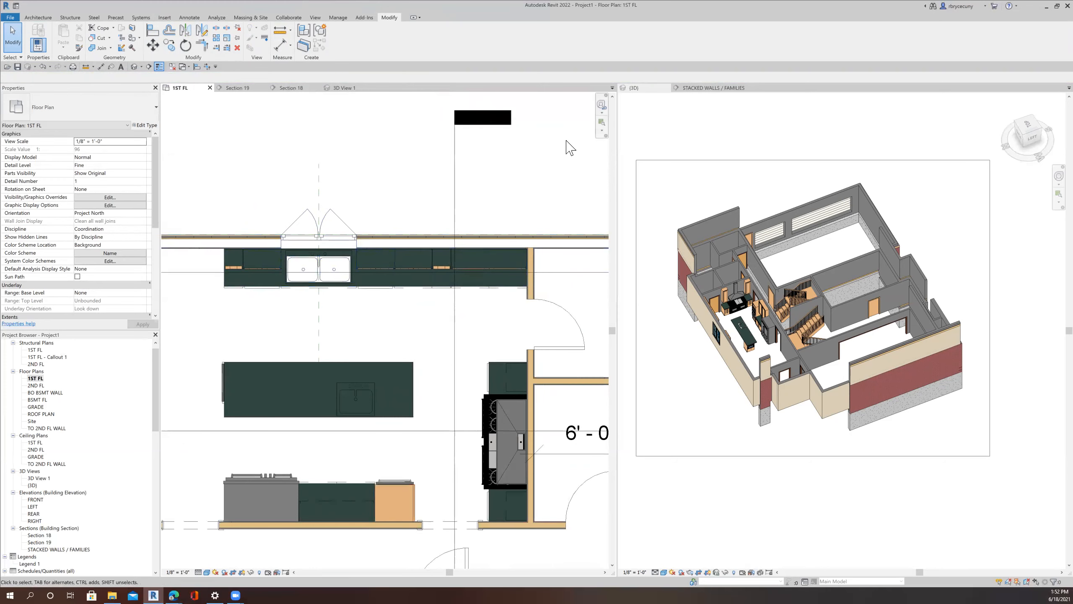
scroll(770, 325, "up", 4)
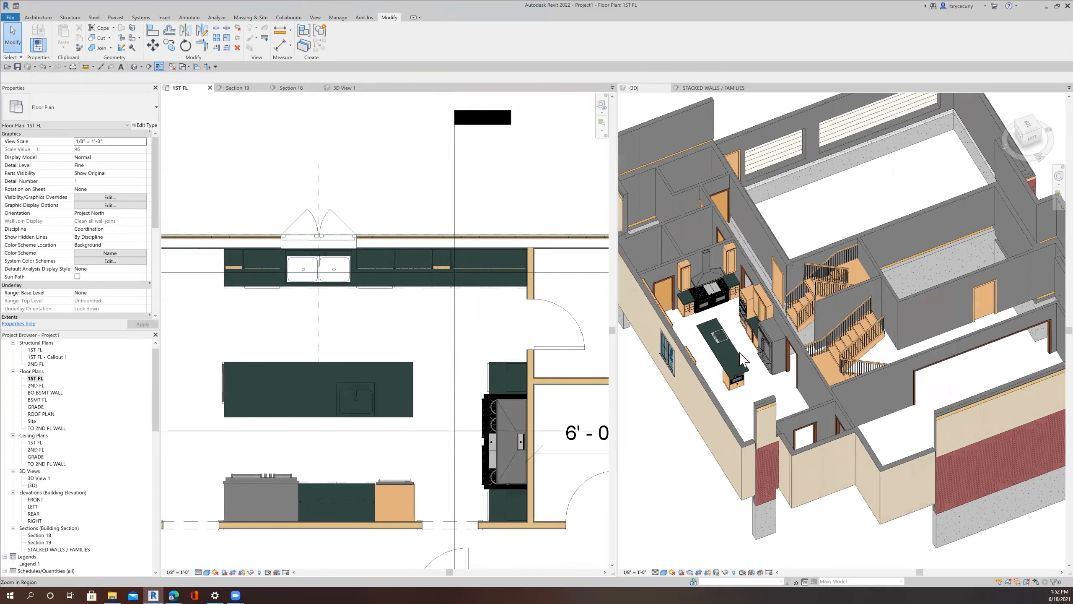
middle_click_drag(655, 382, 778, 357, "shift")
scroll(779, 357, "up", 6)
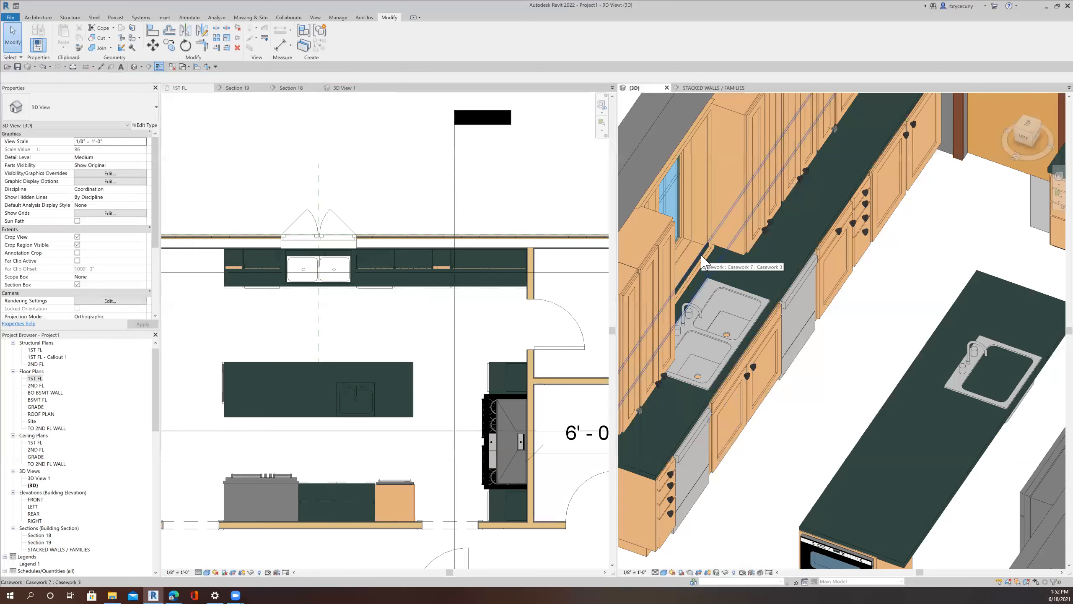
scroll(702, 262, "down", 3)
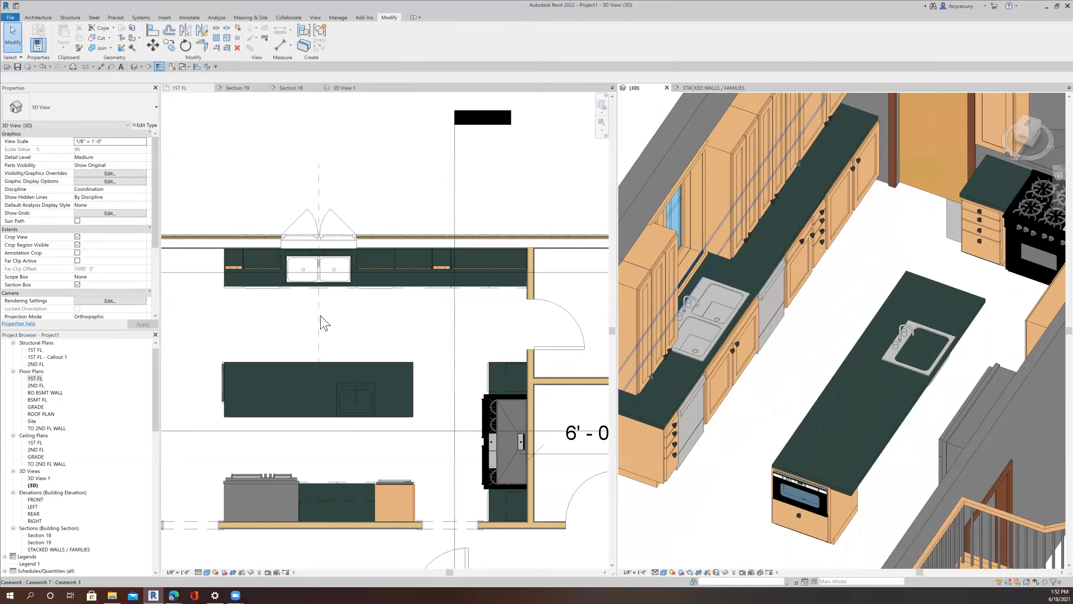
Step: Flip the building section running through the kitchen so it faces the sink wall, and open its section view
scroll(320, 321, "down", 4)
middle_click_drag(259, 364, 513, 360)
left_click_drag(510, 353, 497, 311)
right_click(497, 311)
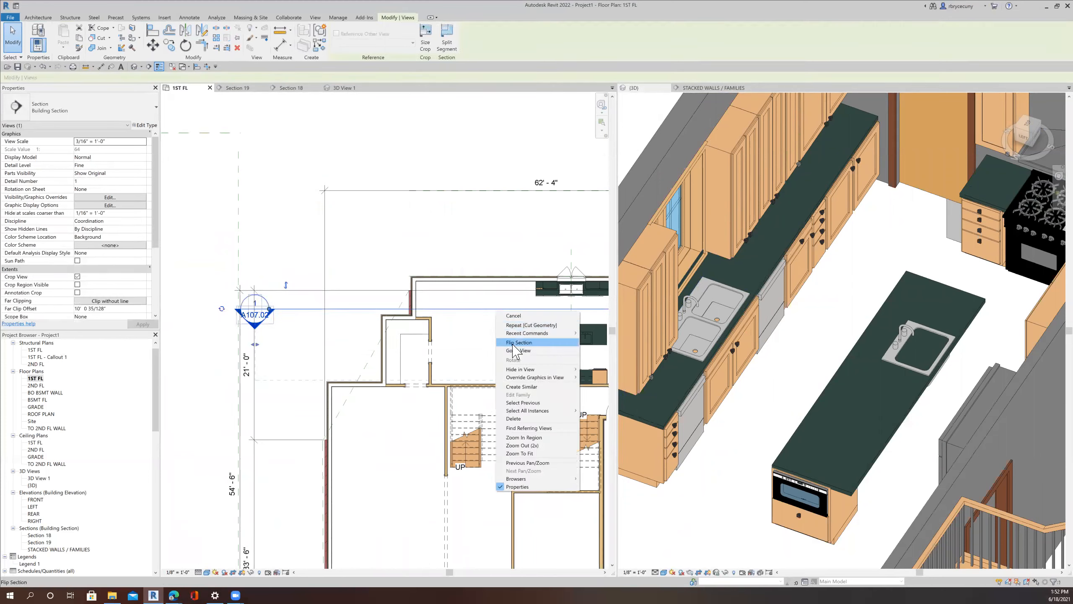
left_click(518, 342)
right_click(488, 310)
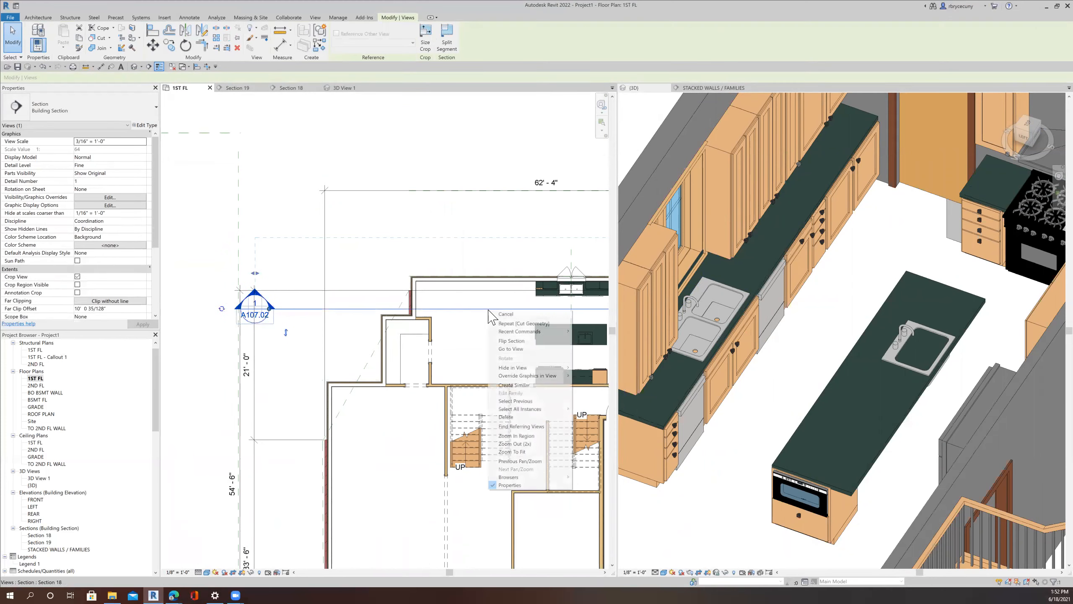
left_click(509, 345)
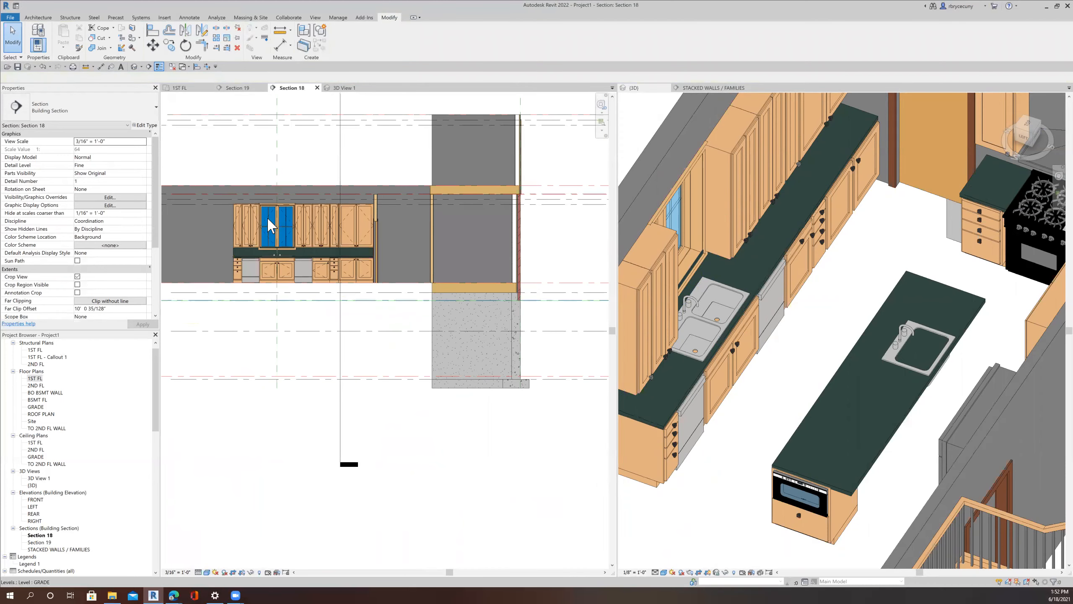
Step: Open the backsplash behind the double-bowl sink for in-place editing in the section view
scroll(270, 233, "up", 3)
middle_click_drag(458, 267, 634, 274)
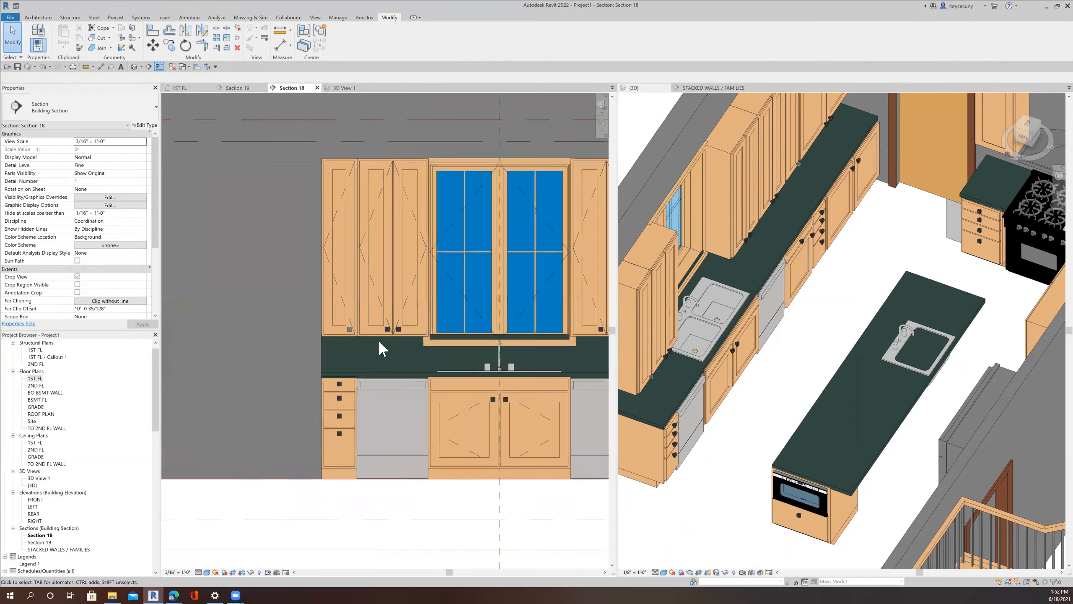
left_click(323, 357)
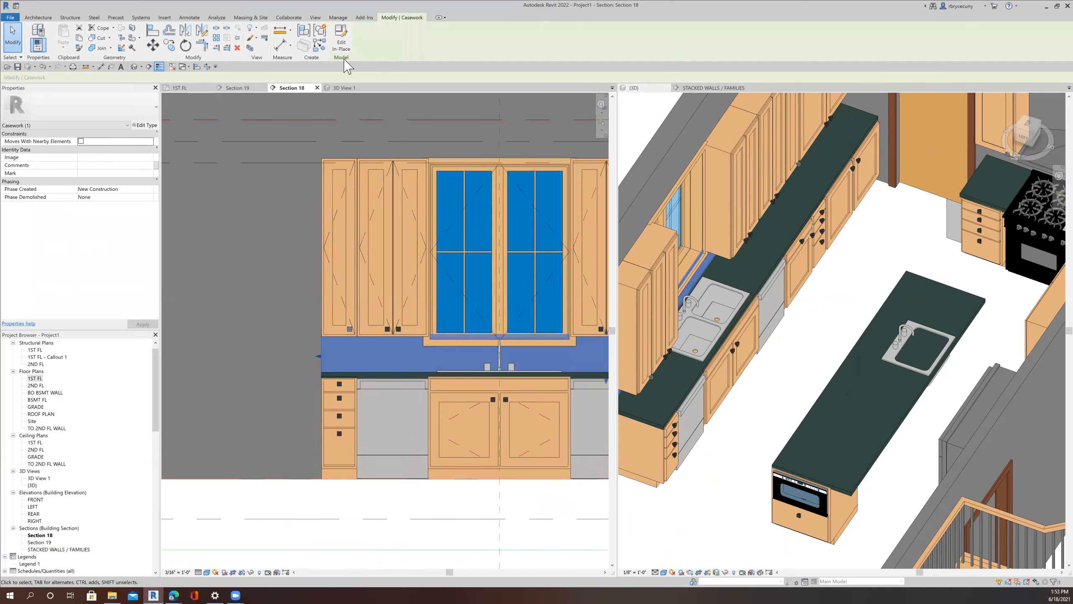
left_click(341, 41)
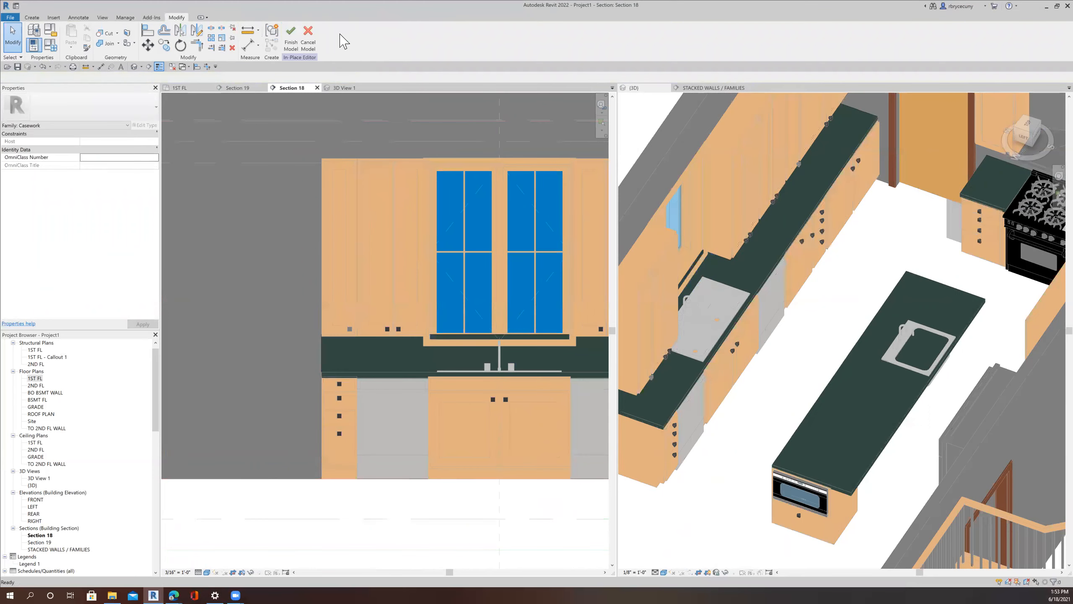
left_click(32, 17)
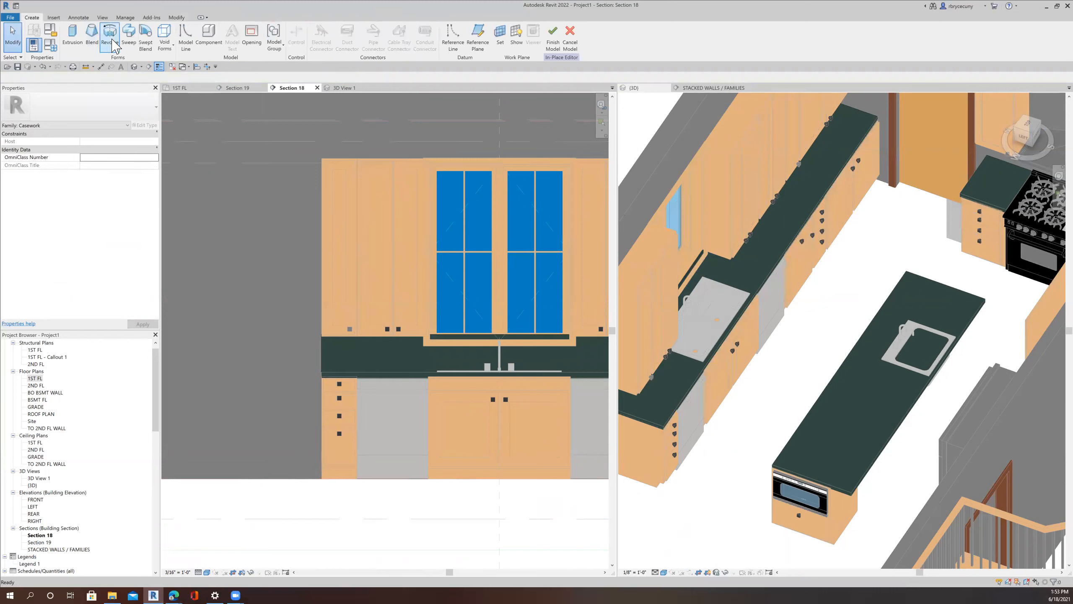
left_click(165, 46)
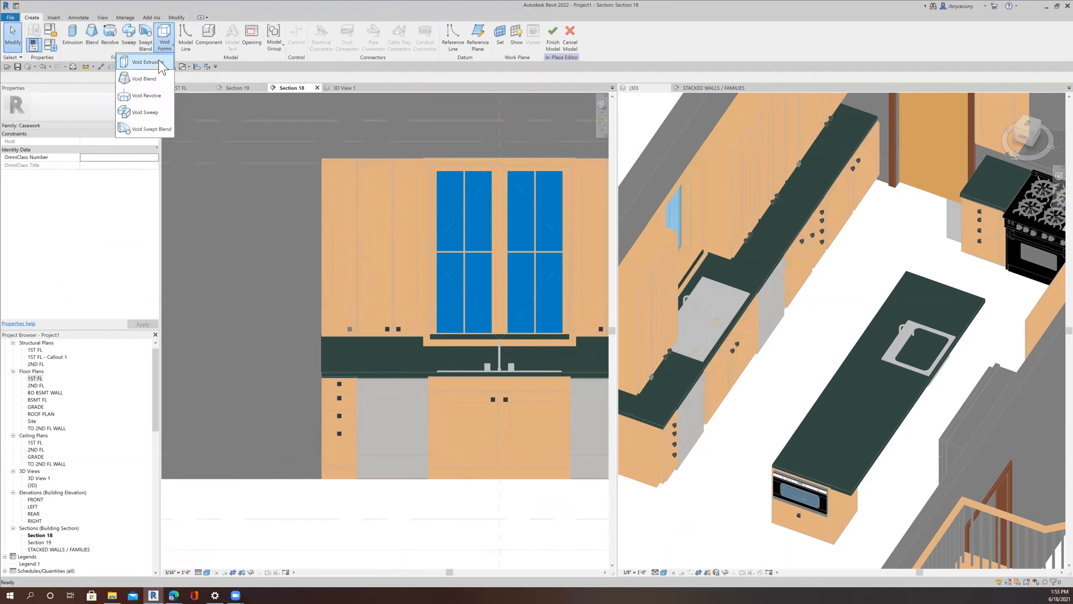
left_click(162, 73)
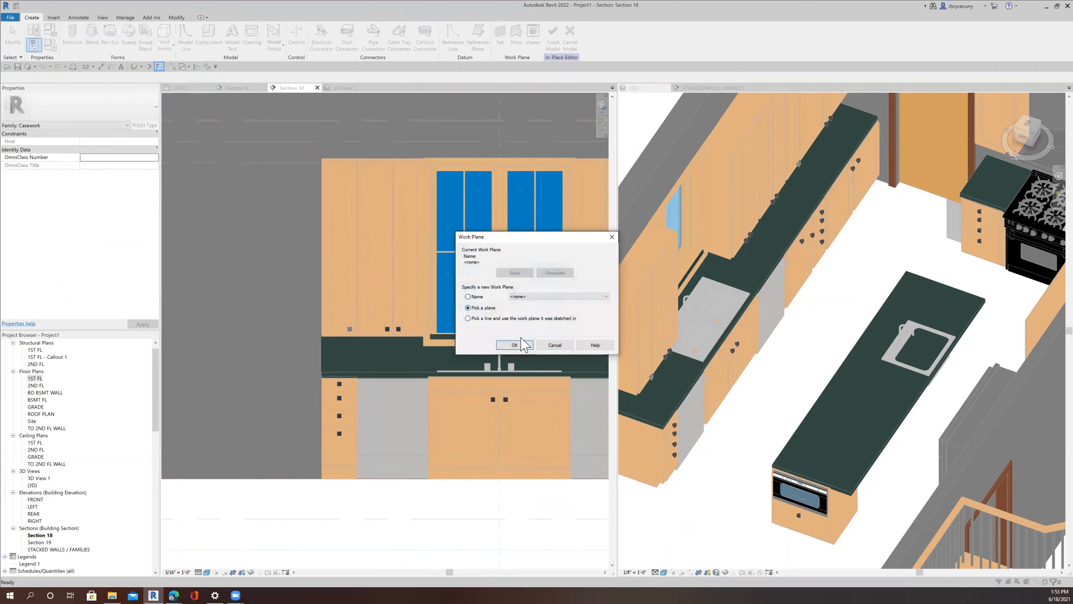
left_click(514, 345)
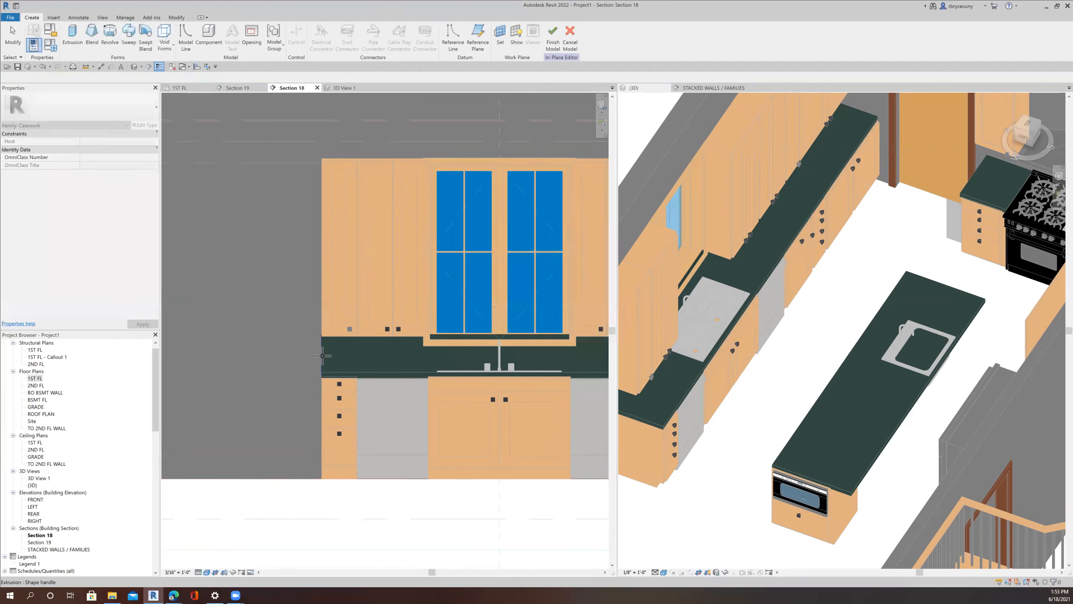
scroll(322, 356, "up", 4)
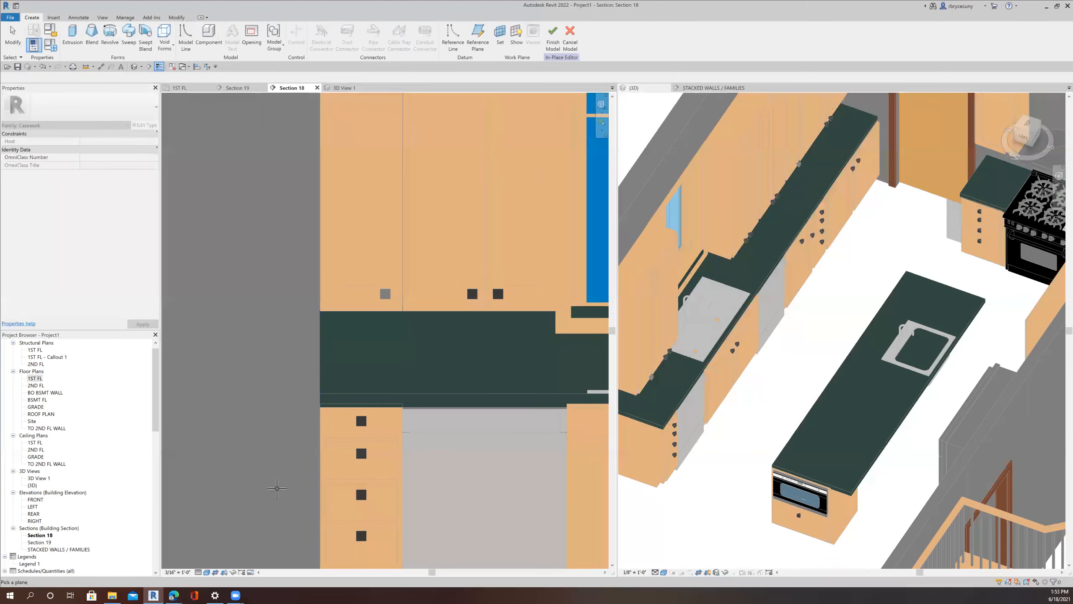
Step: Set the section view's visual style to Hidden Line and start a void extrusion on the backsplash's end-face plane
left_click(207, 572)
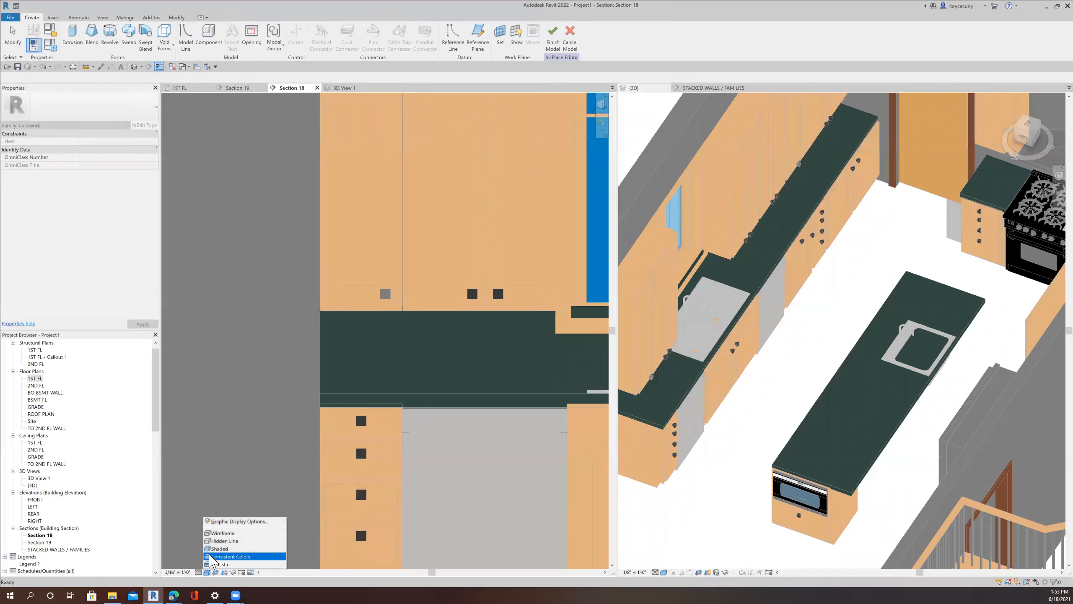
left_click(223, 541)
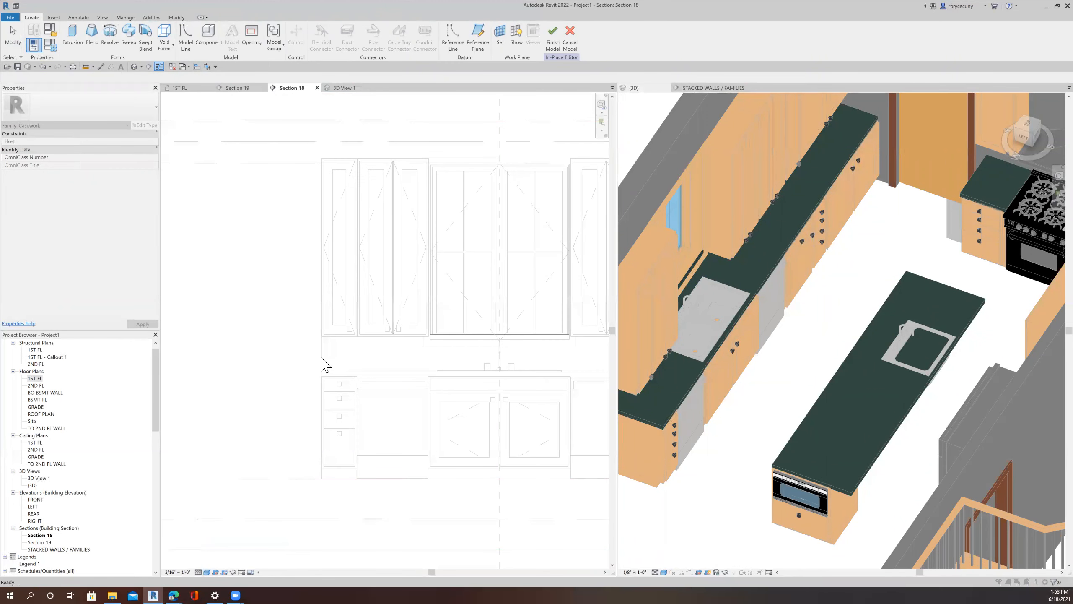
key("l")
key("i")
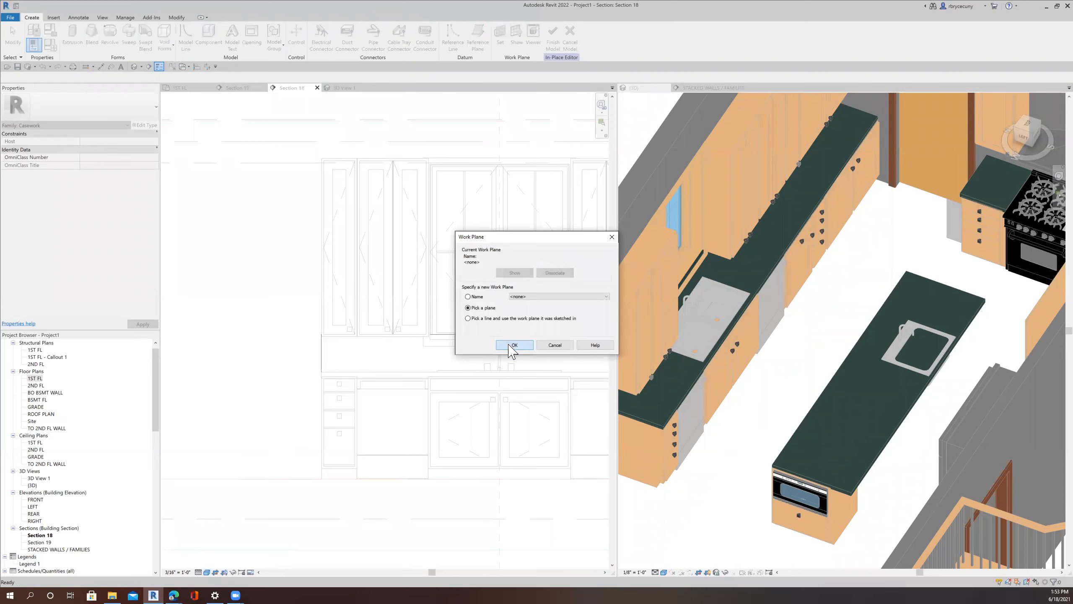
left_click(513, 345)
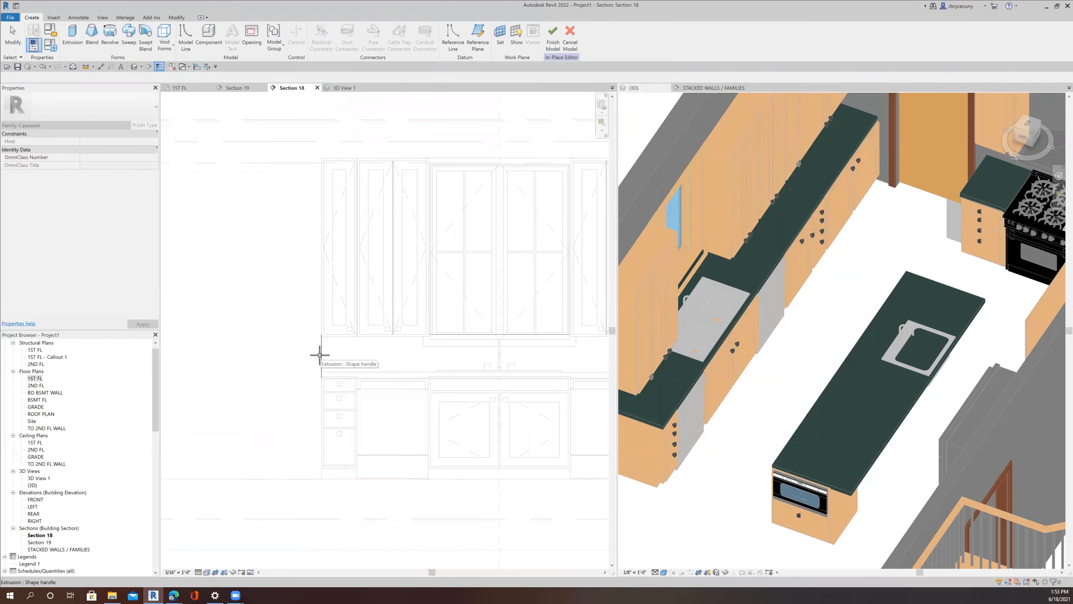
left_click(321, 359)
Step: Sketch a rectangle about 4'-3" wide around the trim below the window and finish the void extrusion
scroll(390, 314, "up", 4)
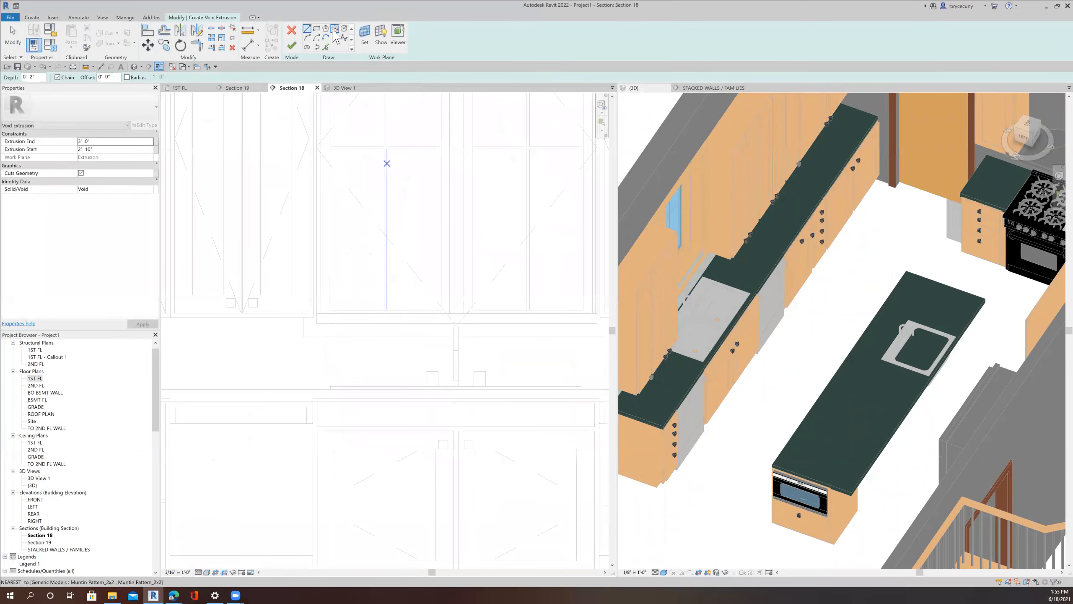
left_click(316, 28)
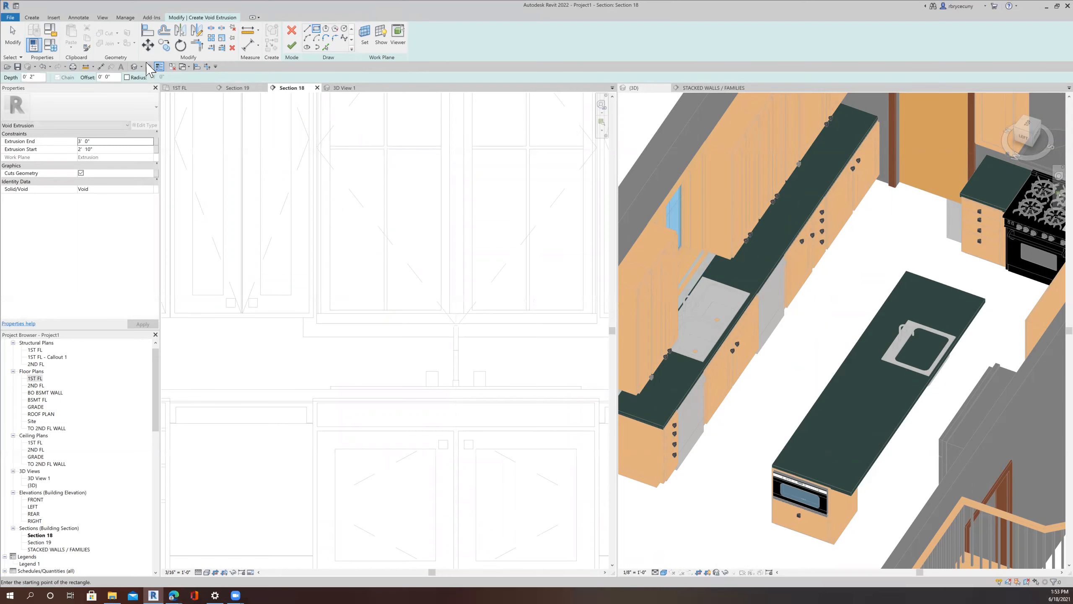
scroll(301, 313, "up", 2)
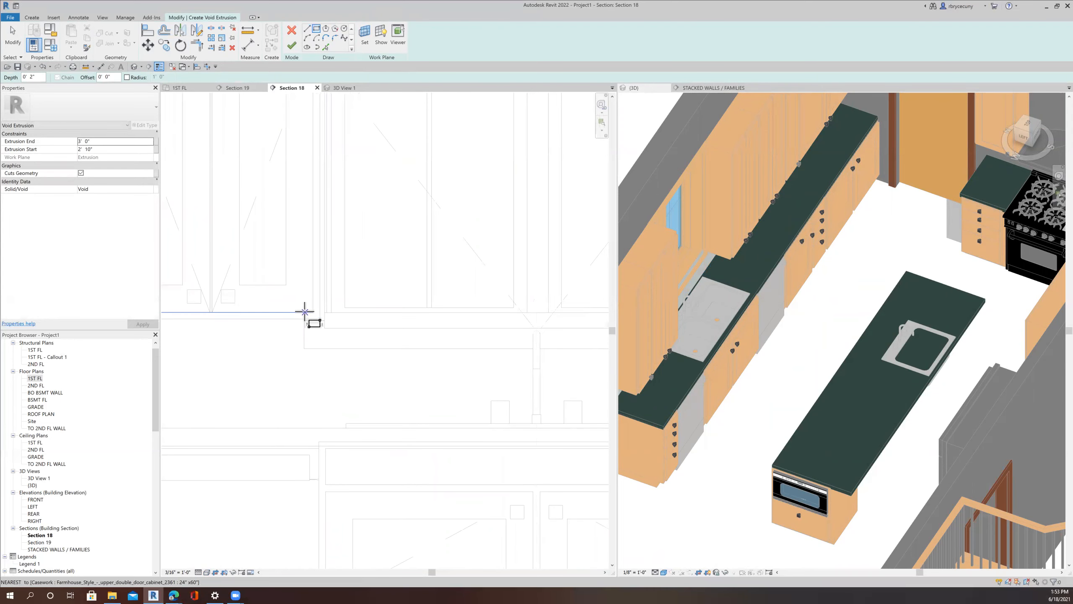
left_click(305, 312)
scroll(303, 311, "down", 2)
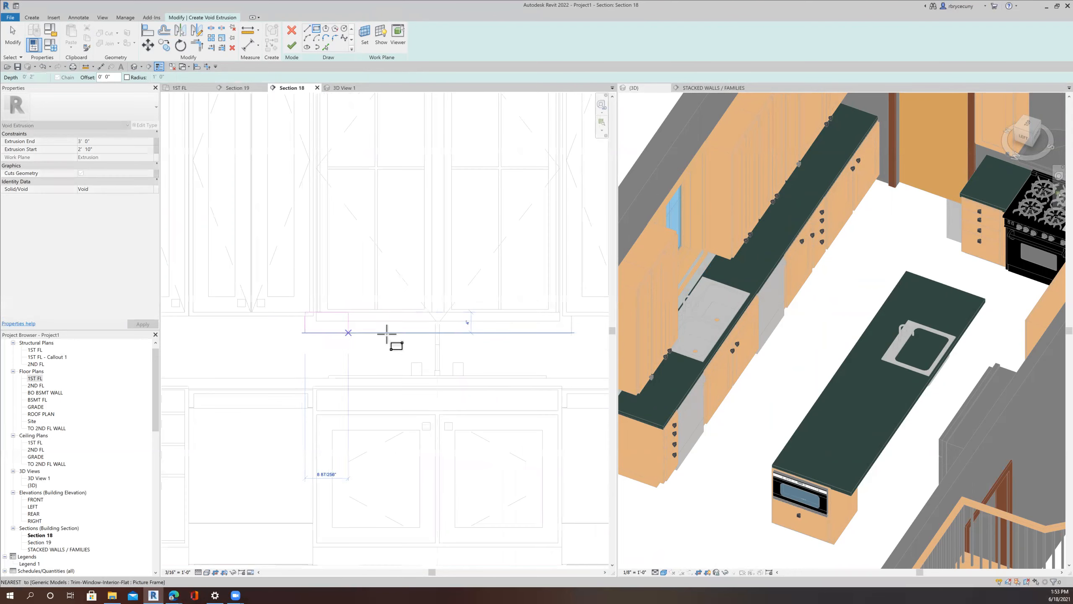
scroll(566, 331, "up", 2)
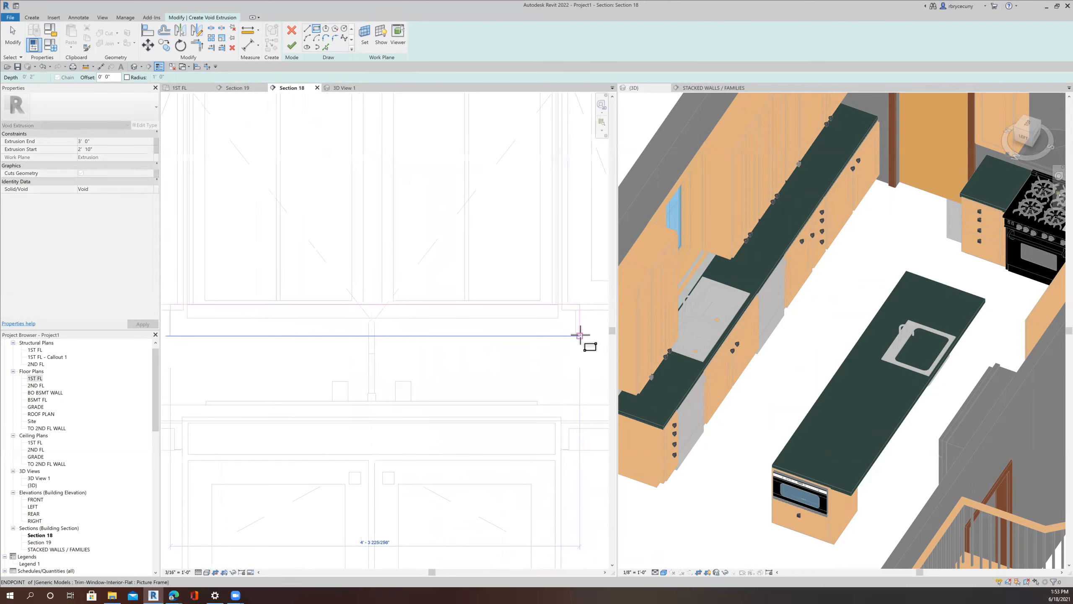
left_click(576, 335)
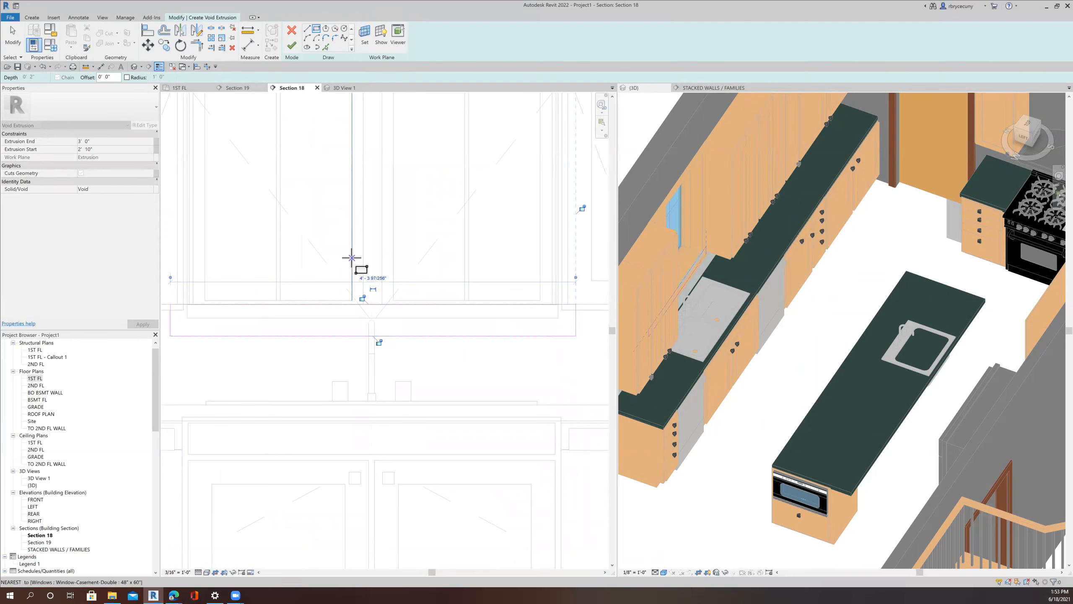
left_click(291, 46)
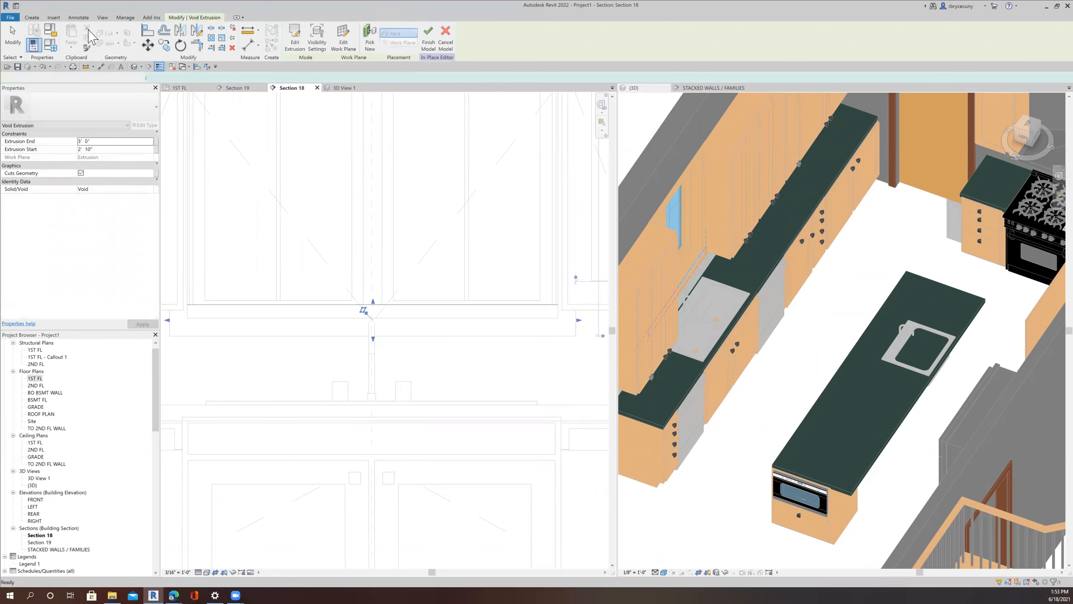
Step: Try to cut the backsplash with the void using Cut Geometry and finish the in-place model
left_click(105, 34)
scroll(368, 364, "down", 4)
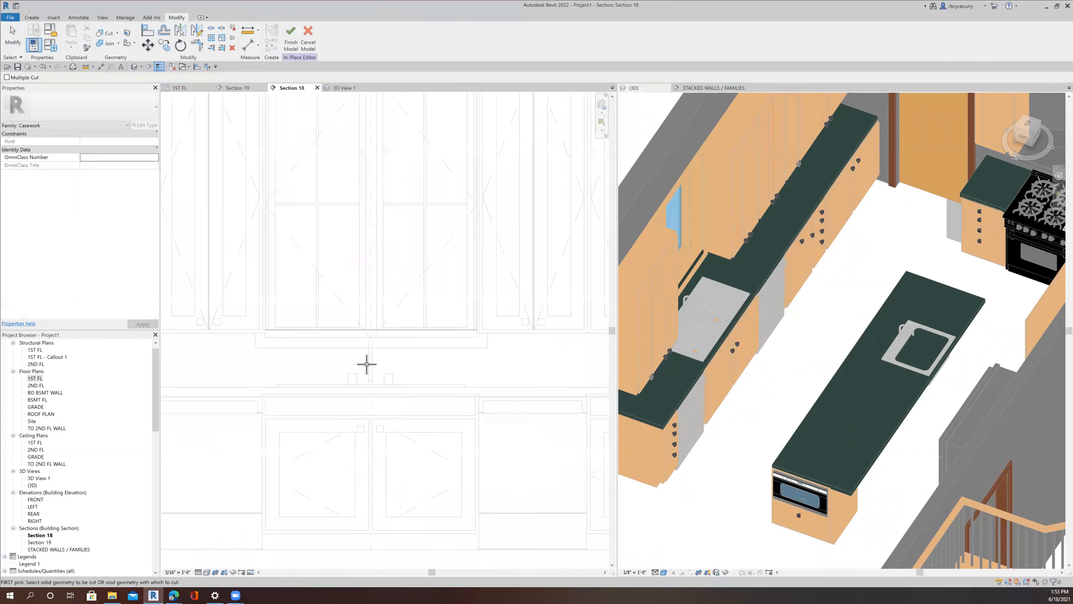
left_click(294, 44)
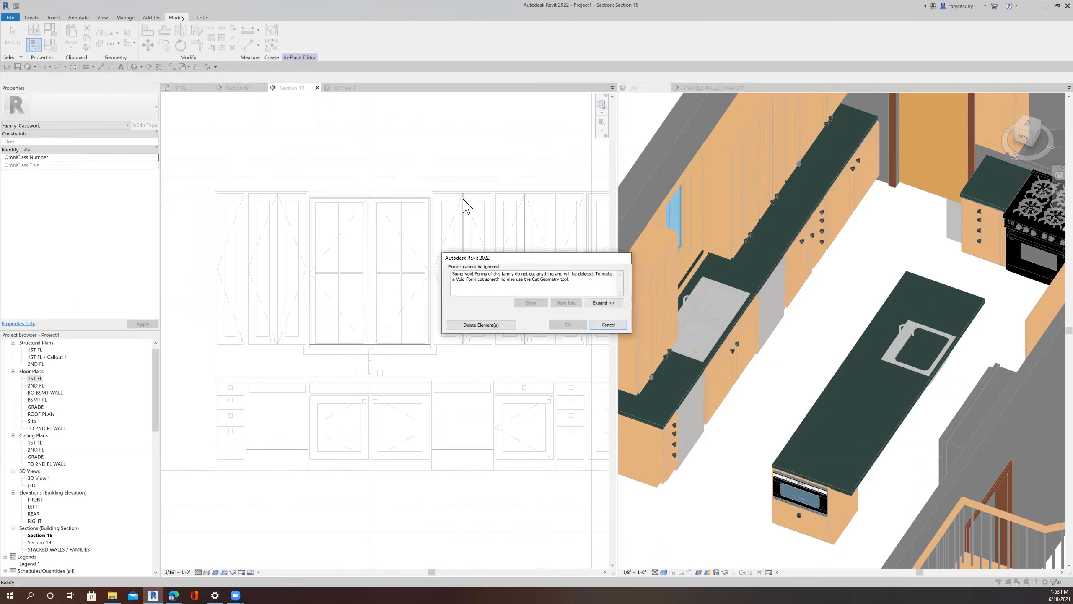
left_click(608, 324)
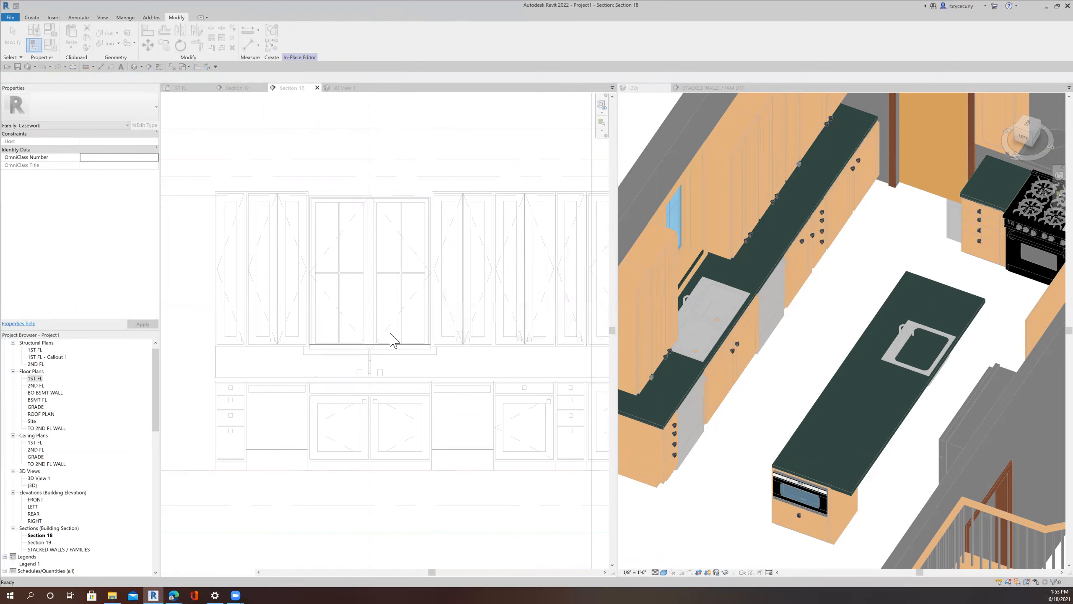
scroll(326, 355, "up", 4)
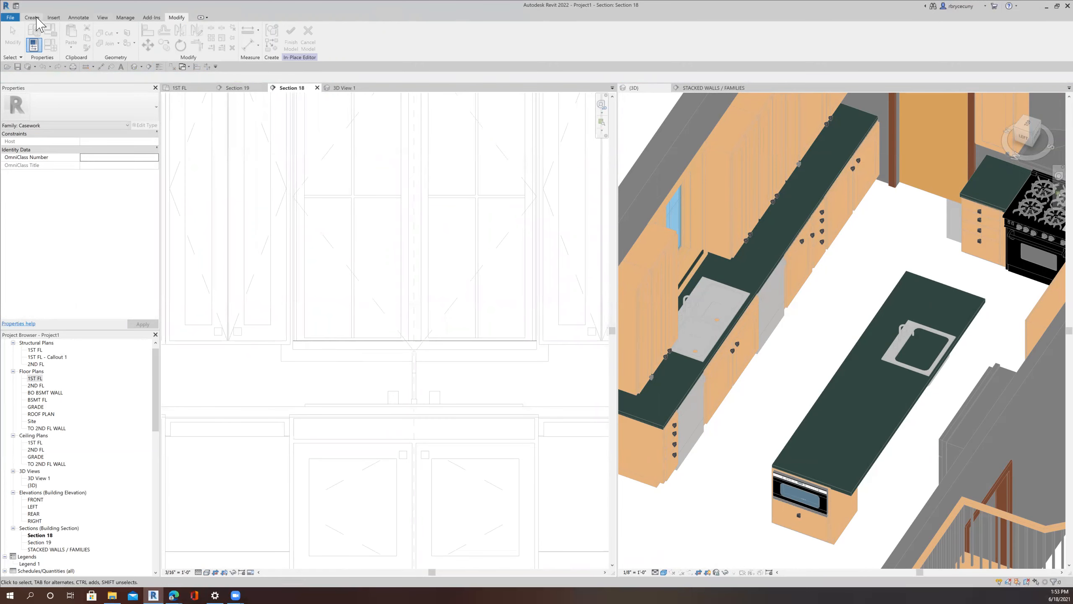
left_click(106, 33)
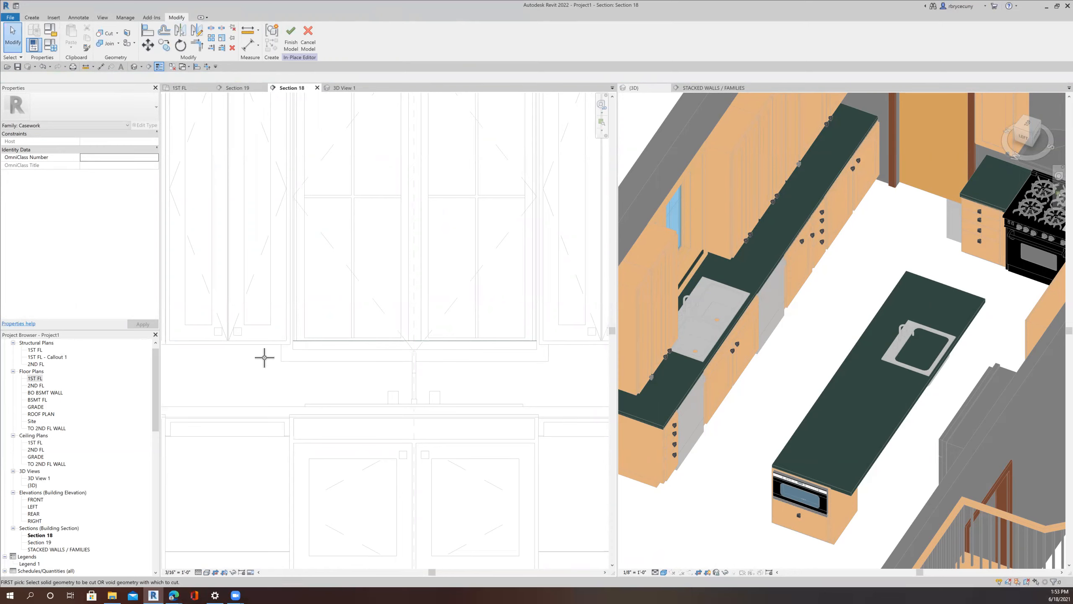
scroll(275, 365, "down", 3)
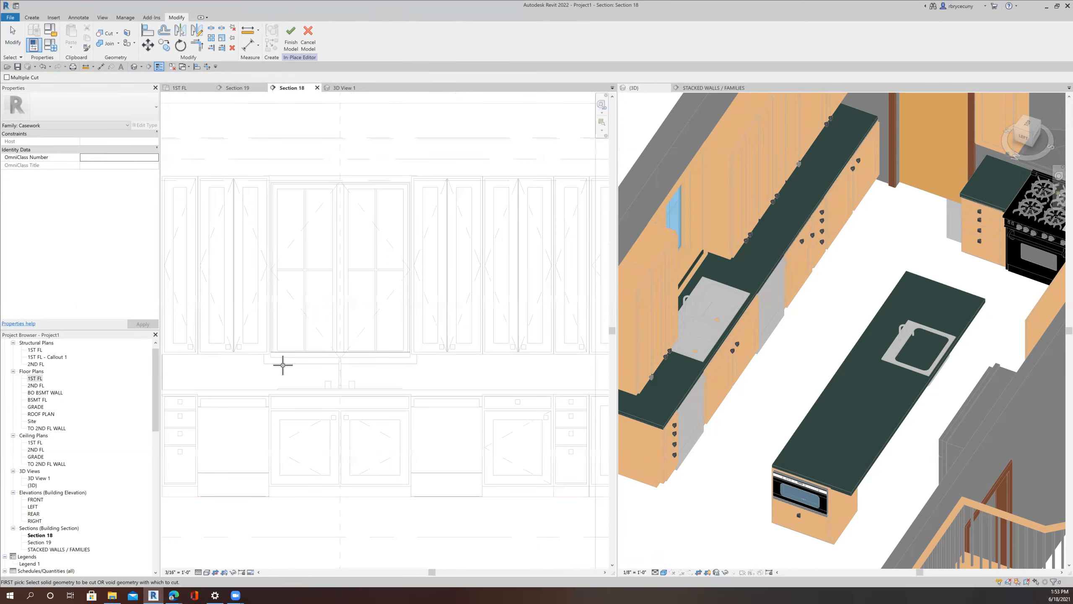
middle_click_drag(280, 371, 410, 383)
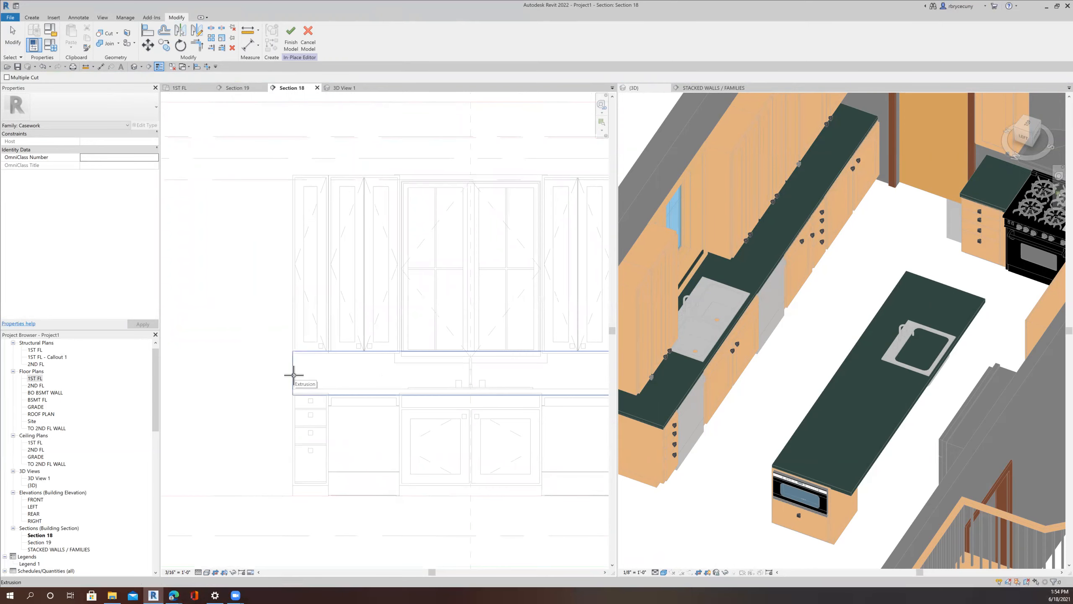
left_click(289, 39)
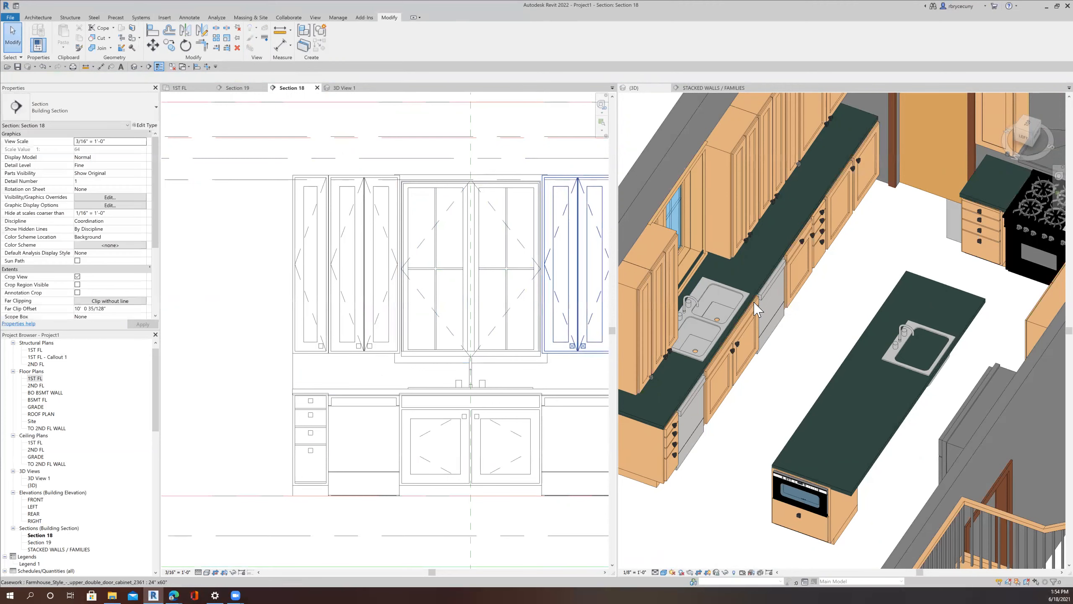
Step: Examine the backsplash around the window sill and the double-bowl sink from the front in the 3D view
scroll(755, 309, "up", 2)
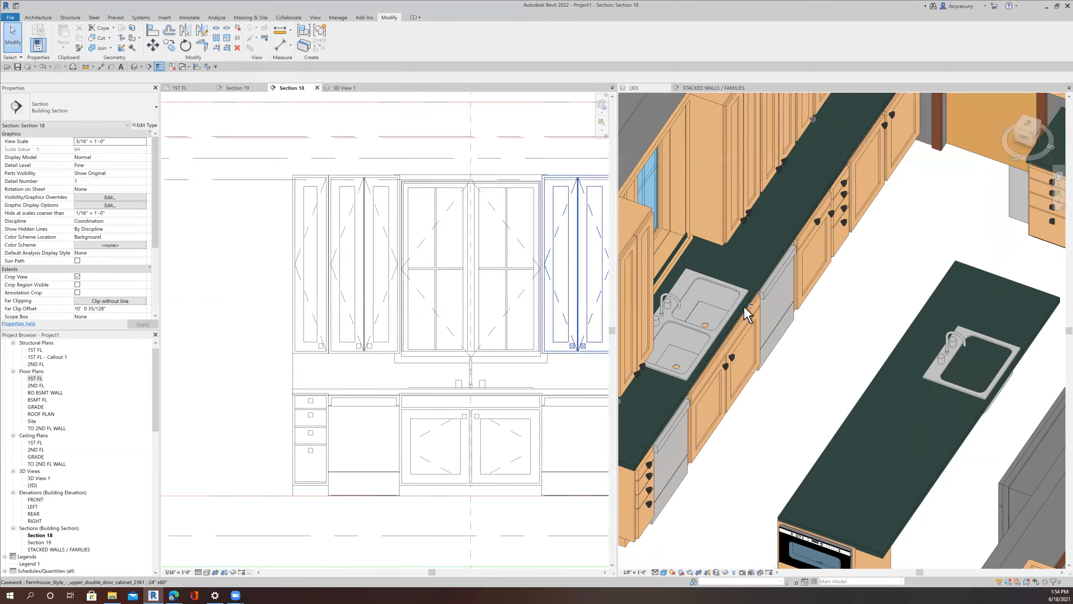
middle_click_drag(666, 286, 826, 273, "shift")
scroll(800, 281, "down", 5)
left_click(890, 281)
middle_click_drag(891, 284, 829, 311, "shift")
scroll(846, 233, "up", 5)
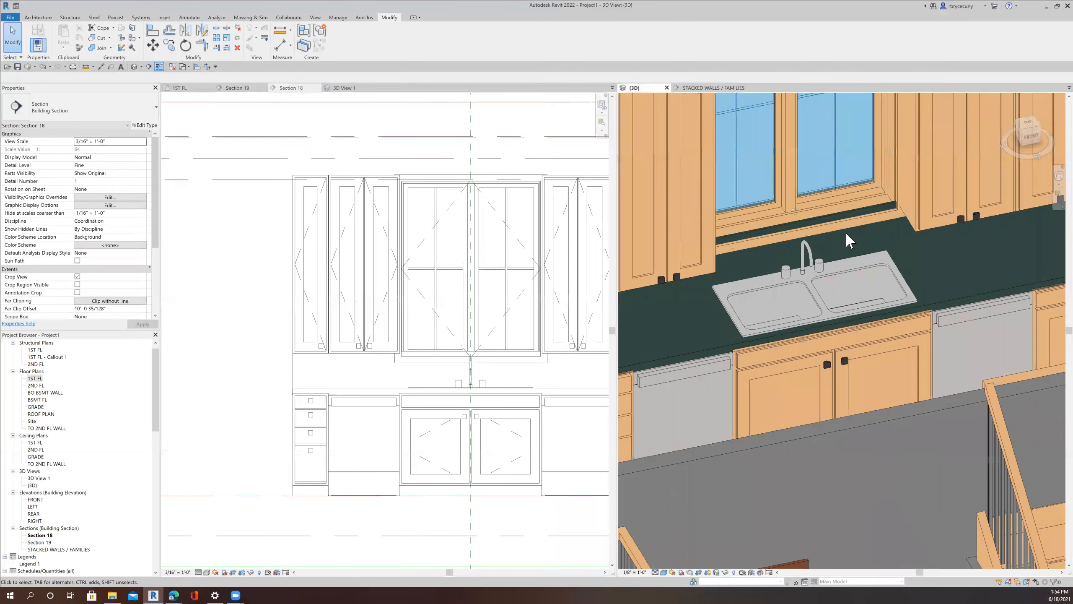
scroll(847, 235, "up", 2)
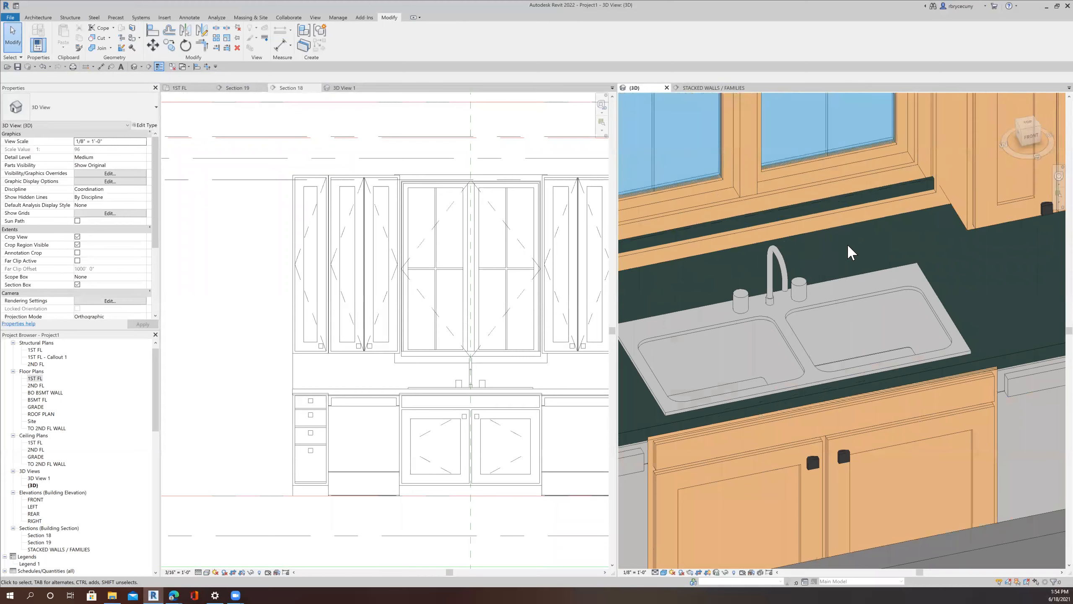
scroll(847, 244, "down", 1)
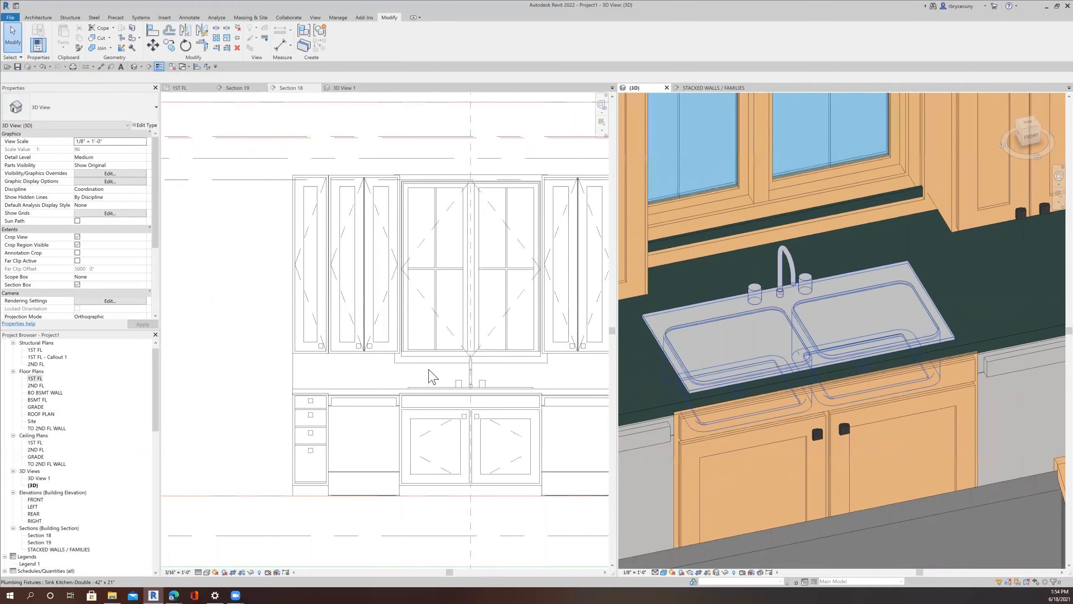
Step: Select the backsplash in the section view and reopen it for in-place editing
left_click(297, 377)
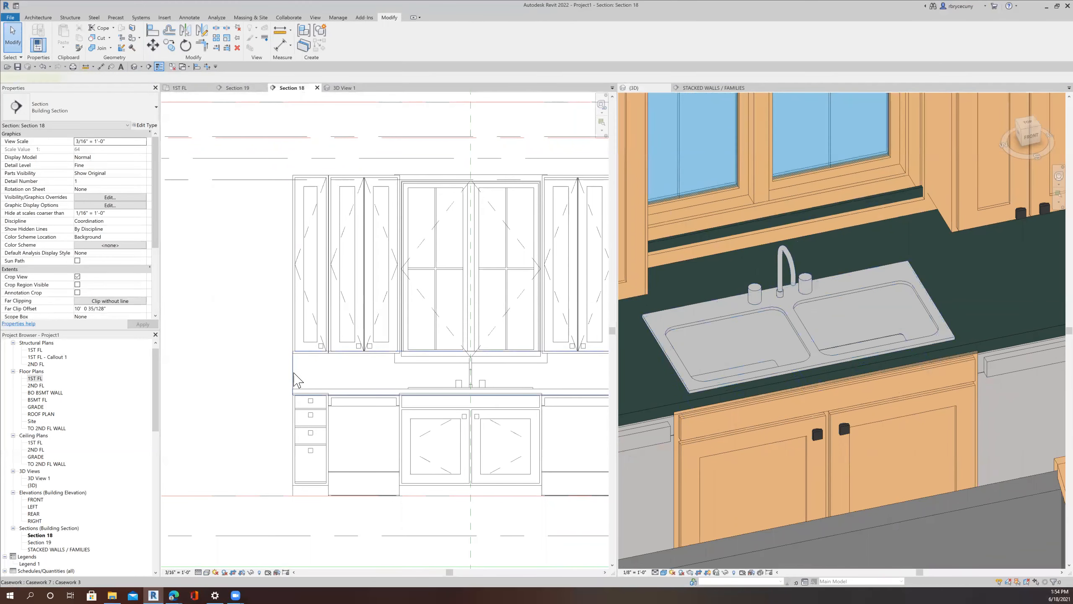
left_click(296, 380)
middle_click_drag(296, 380, 244, 360)
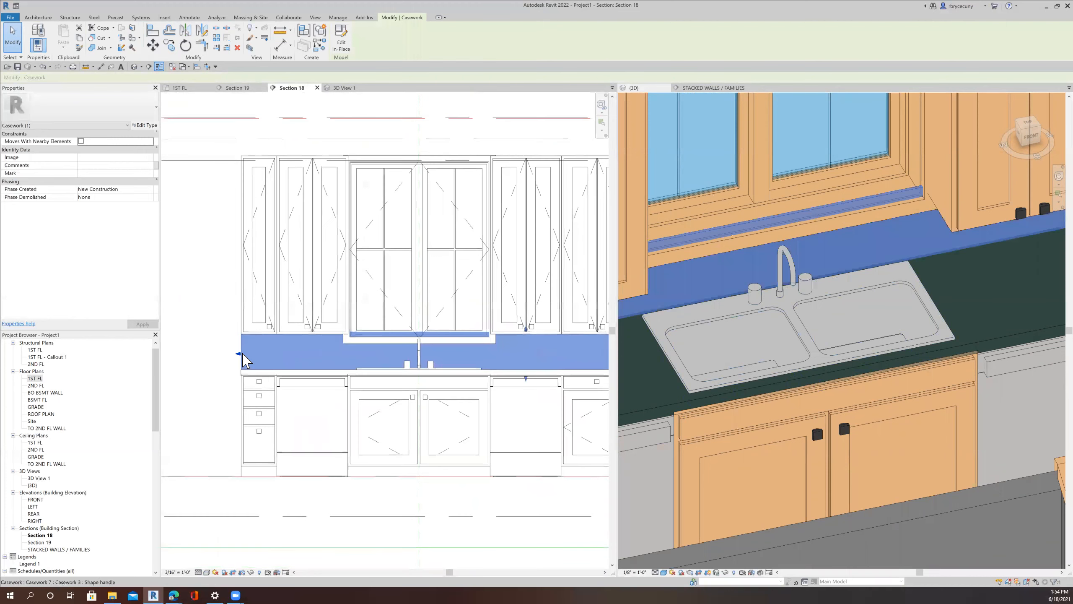
left_click(342, 42)
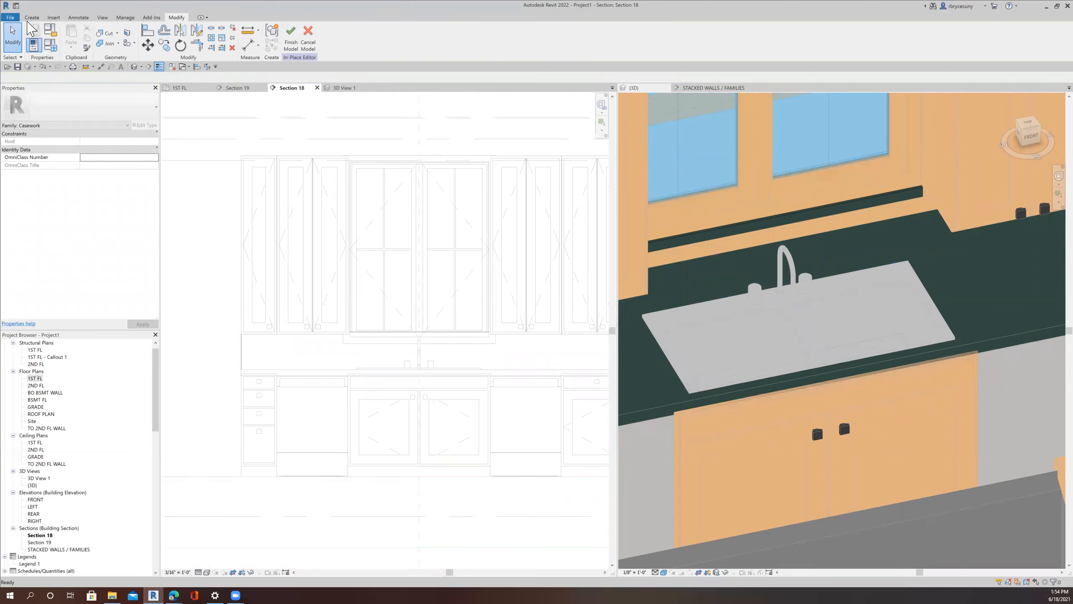
Step: Start a void extrusion on the backsplash's face plane, with extrusion start at -3' 0" and extrusion end at 3' 0"
left_click(31, 17)
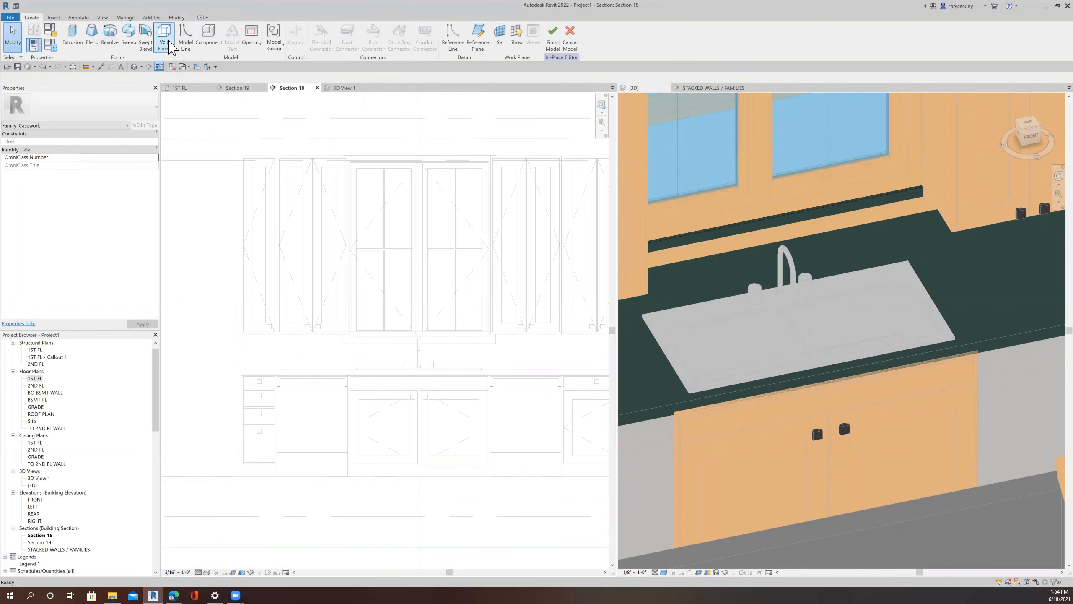
left_click(165, 41)
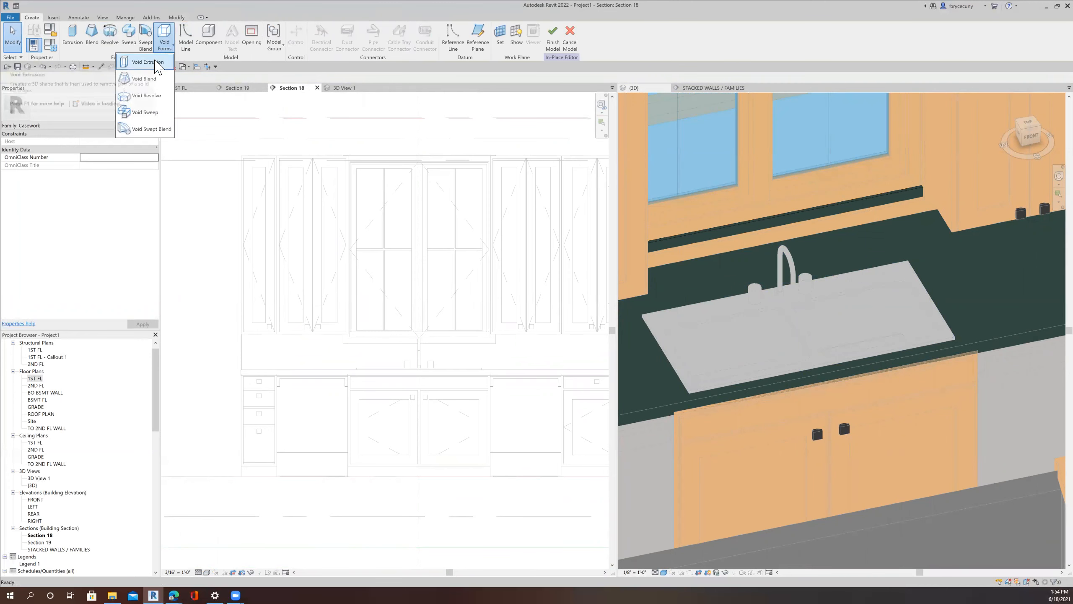
left_click(148, 62)
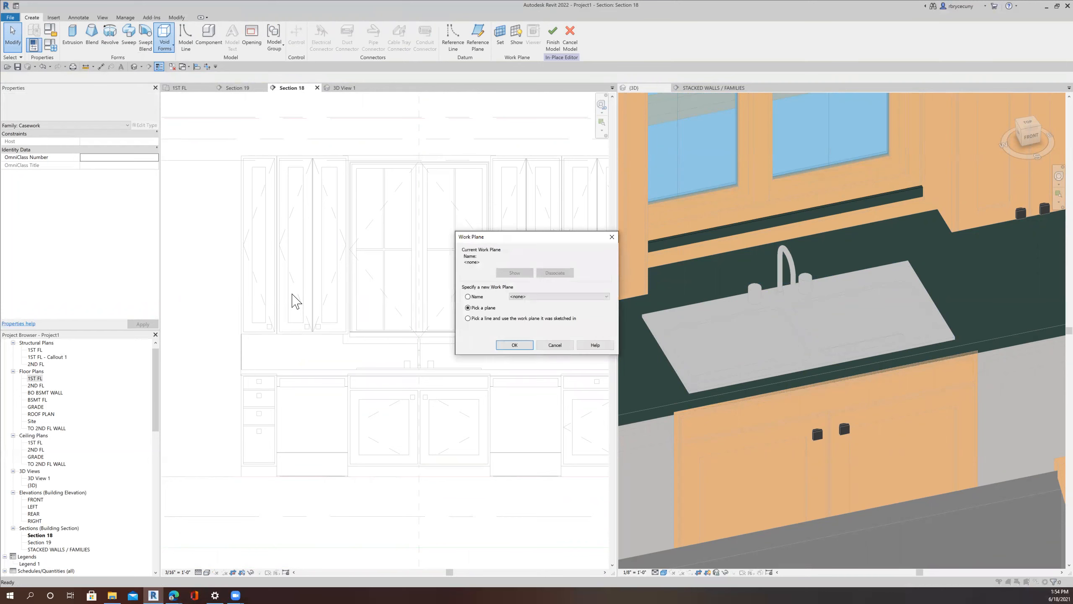
left_click(513, 345)
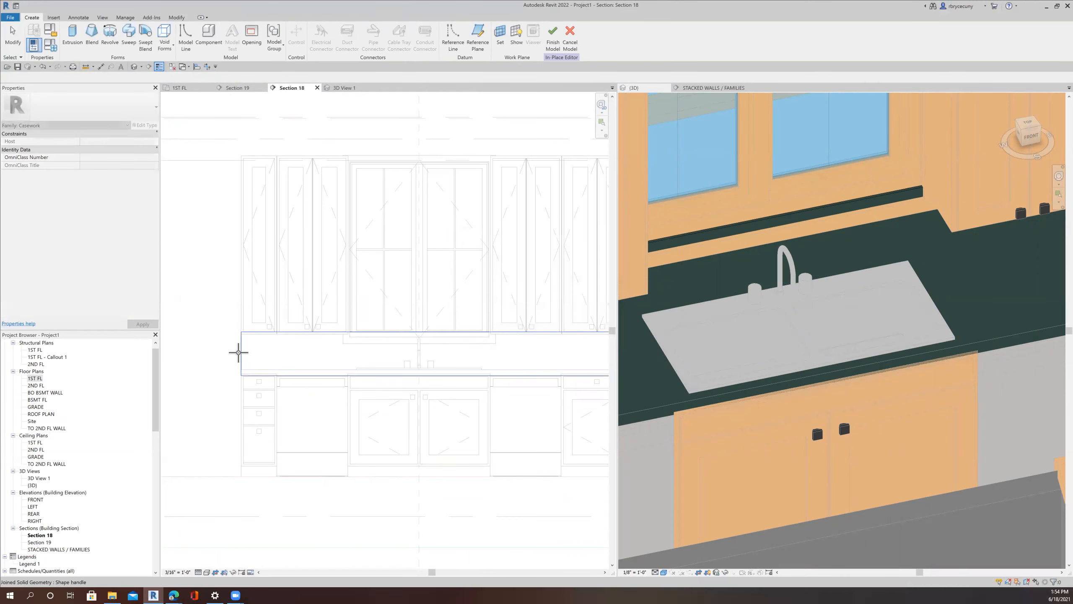
left_click(238, 352)
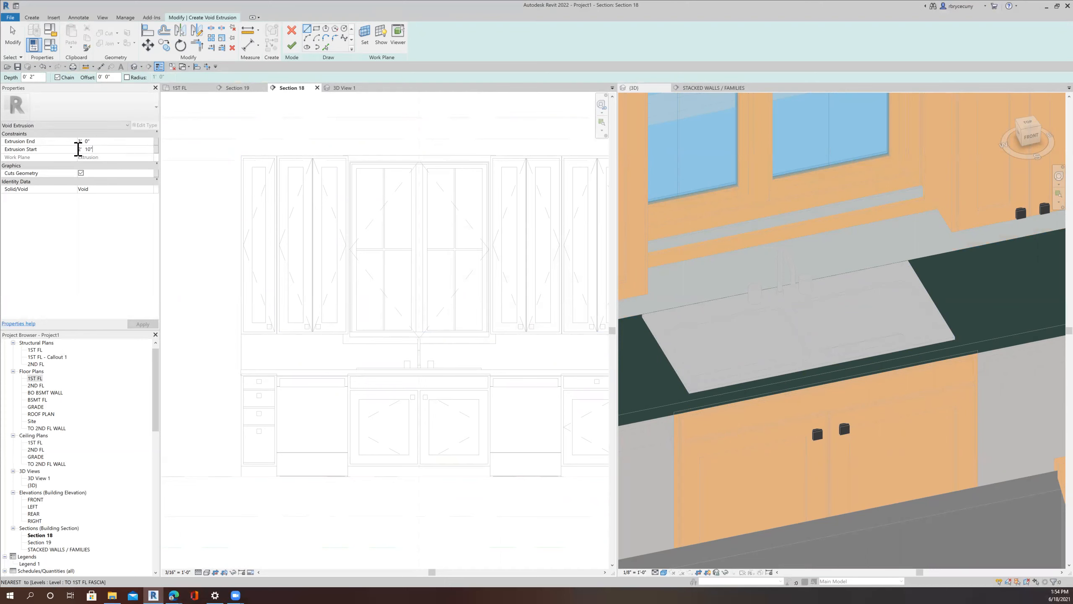
type("-3")
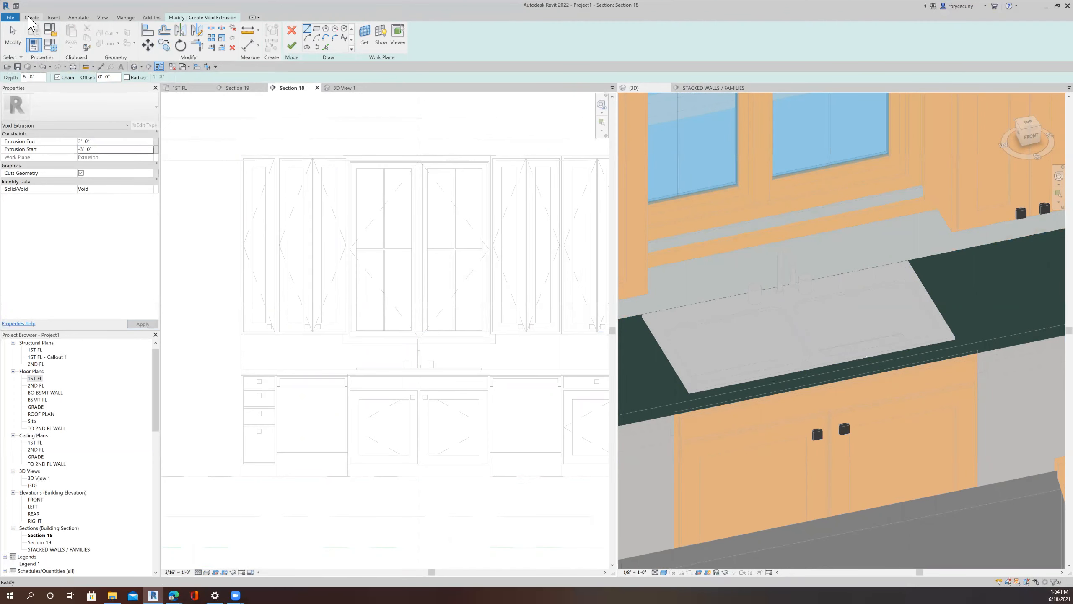
left_click(291, 46)
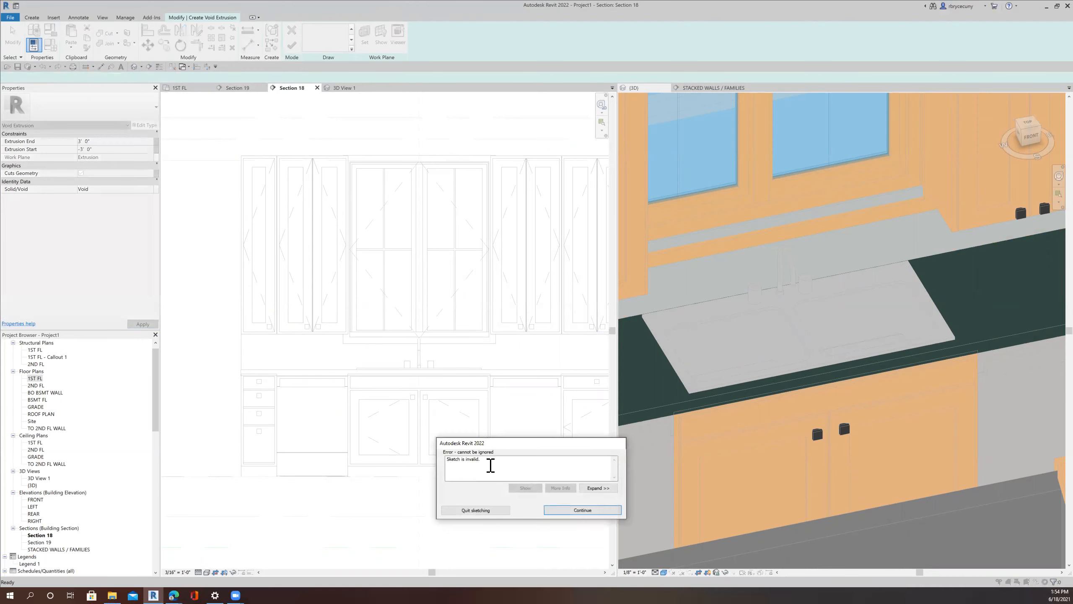
left_click(574, 510)
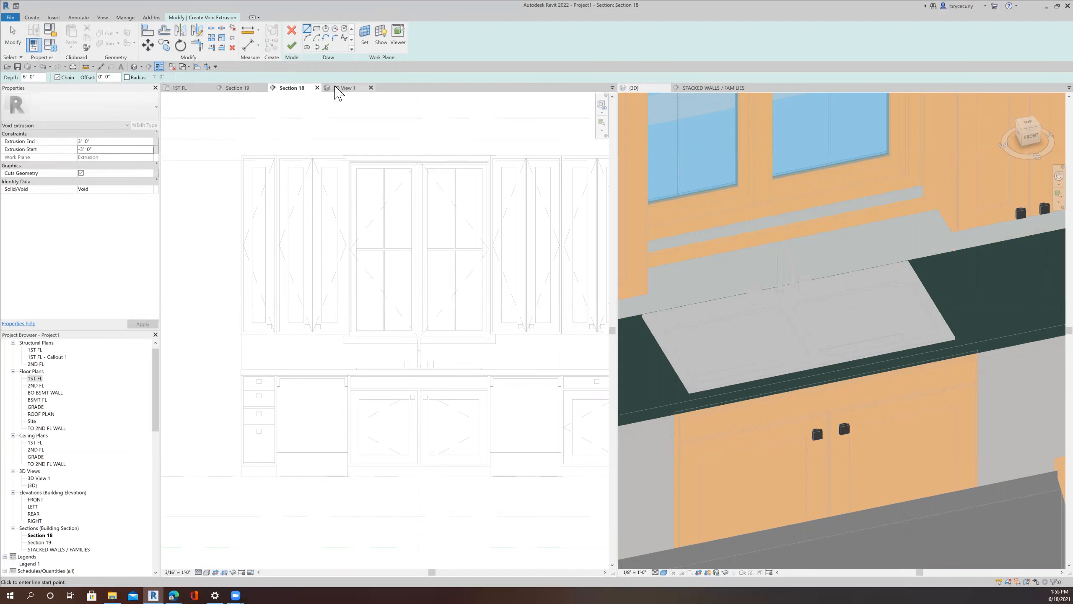
Step: Sketch a rectangle about 4'-3" wide and 4" high around the trim below the window and finish the void extrusion
left_click(316, 29)
scroll(357, 345, "up", 5)
left_click(314, 366)
scroll(465, 363, "down", 3)
scroll(518, 361, "up", 3)
left_click(520, 363)
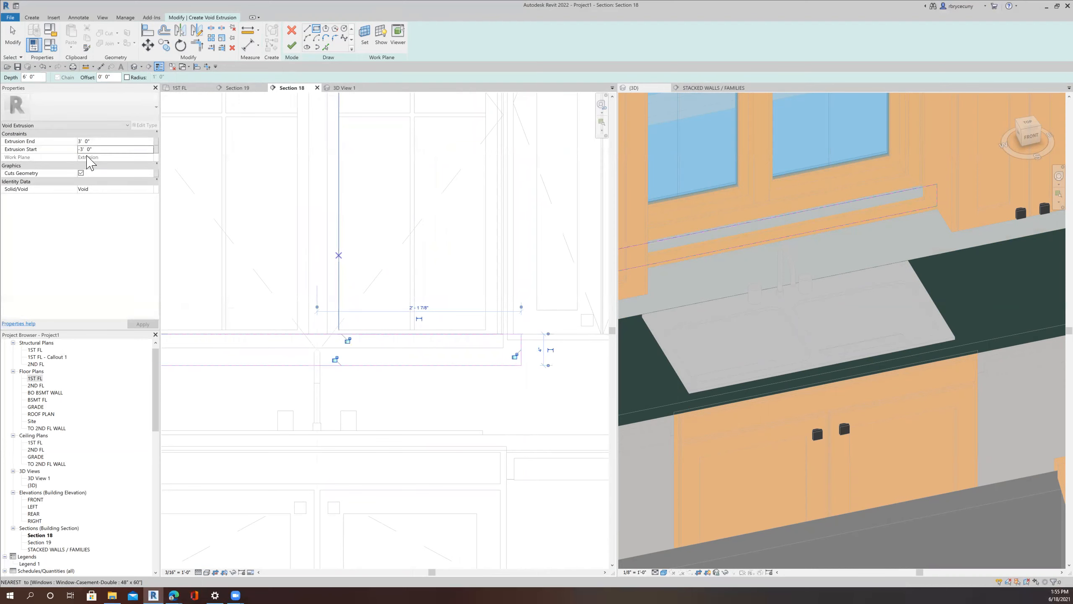
scroll(274, 311, "down", 4)
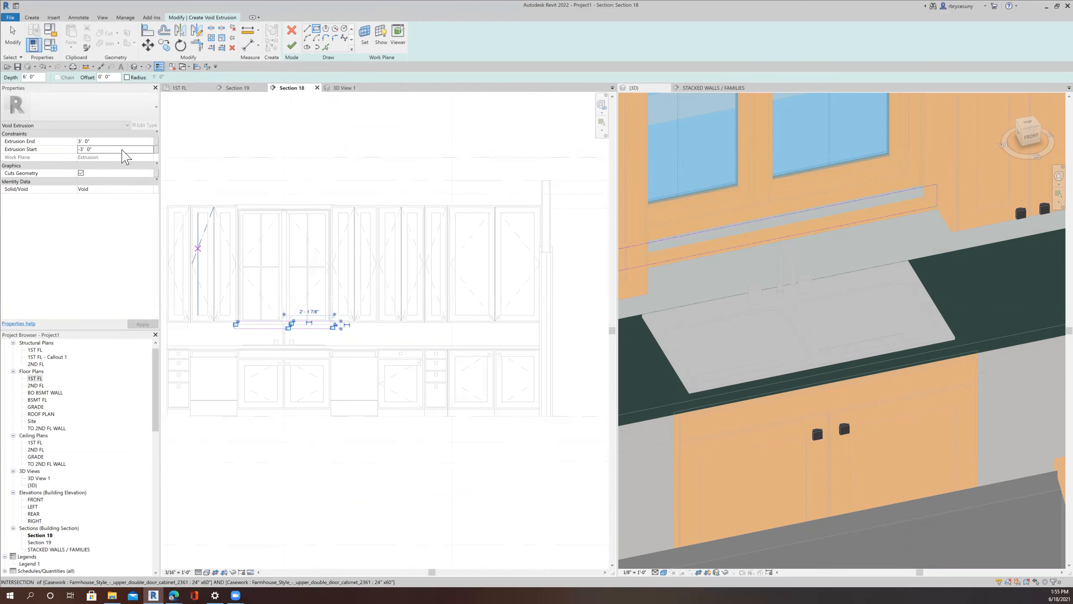
middle_click_drag(319, 296, 405, 294)
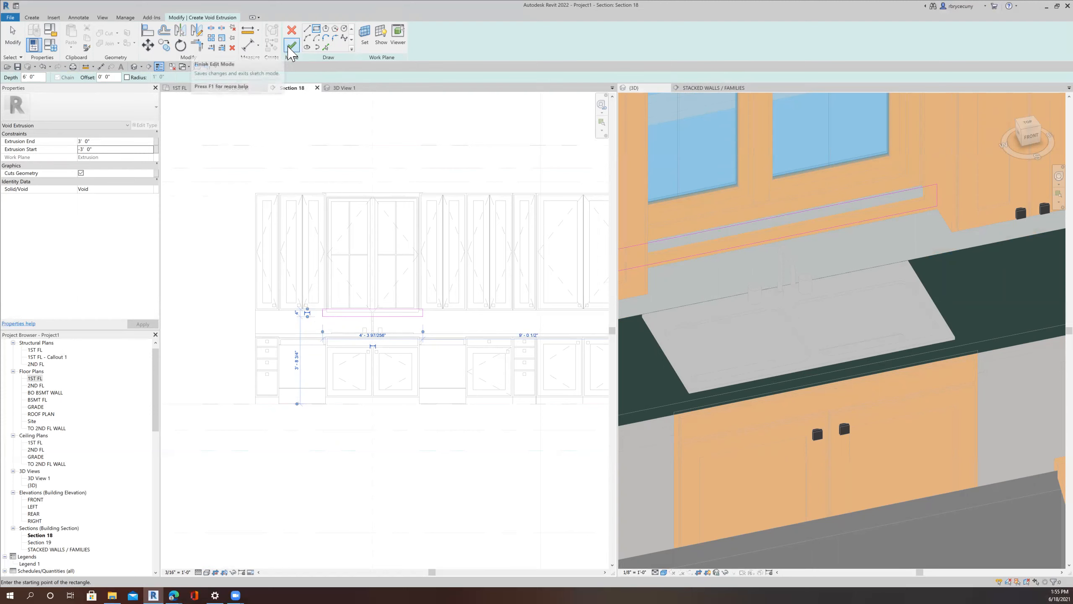
left_click(290, 47)
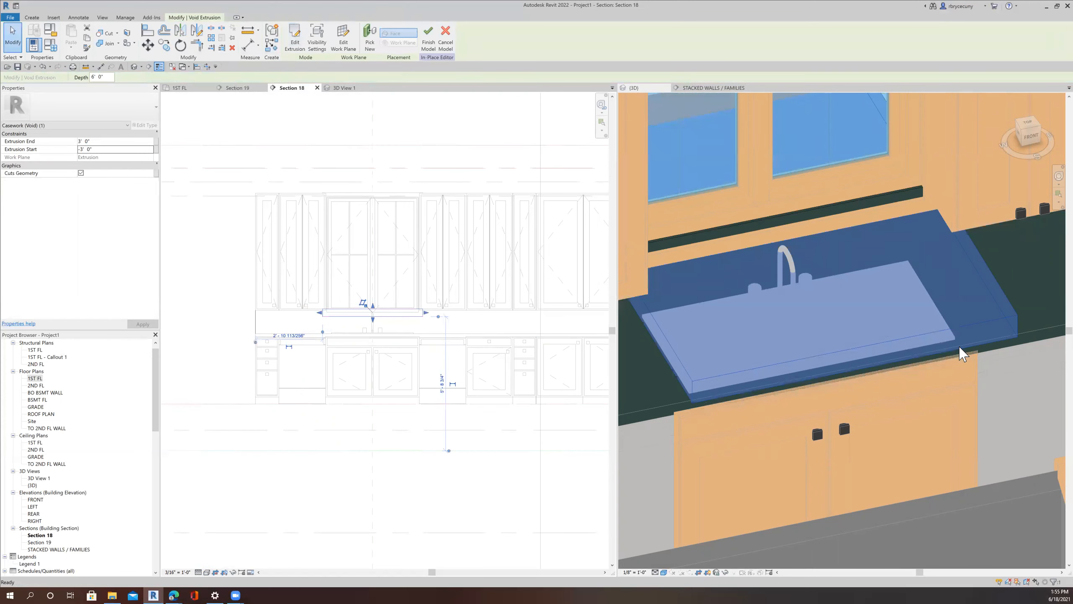
Step: Check the void's extent in the 3D view, start Cut Geometry and finish the in-place backsplash model
scroll(945, 326, "down", 5)
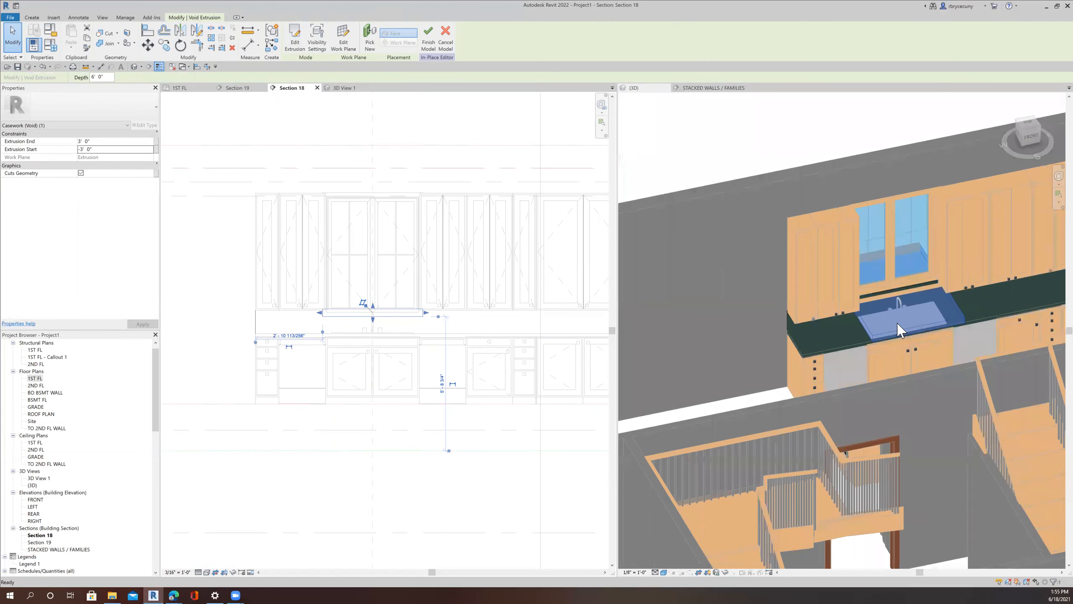
scroll(898, 335, "down", 4)
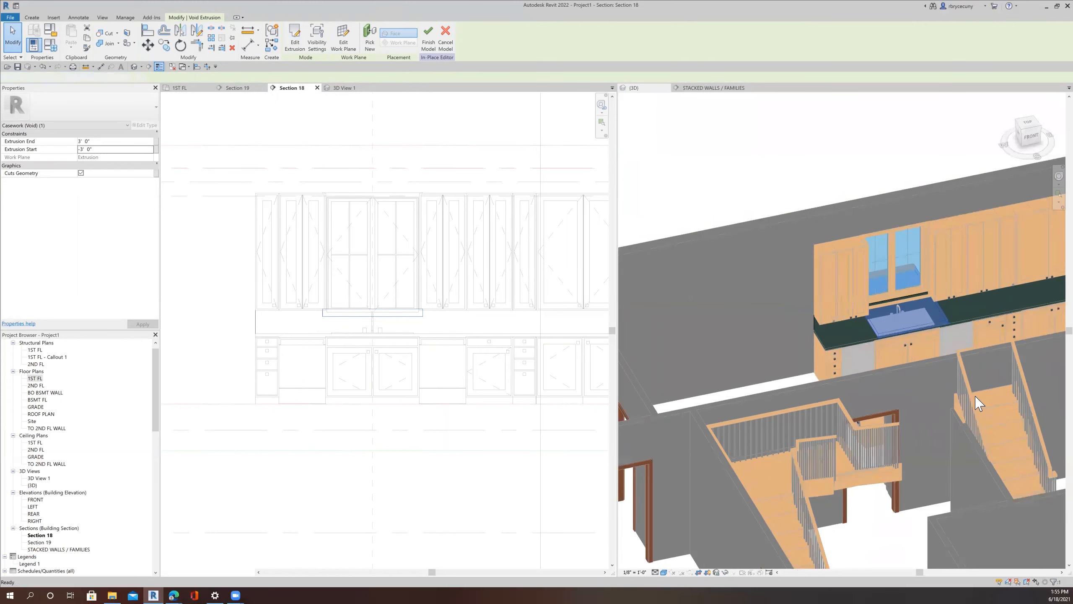
middle_click_drag(938, 380, 1000, 477, "shift")
left_click_drag(946, 347, 910, 340)
middle_click_drag(910, 341, 635, 233, "shift")
left_click(108, 33)
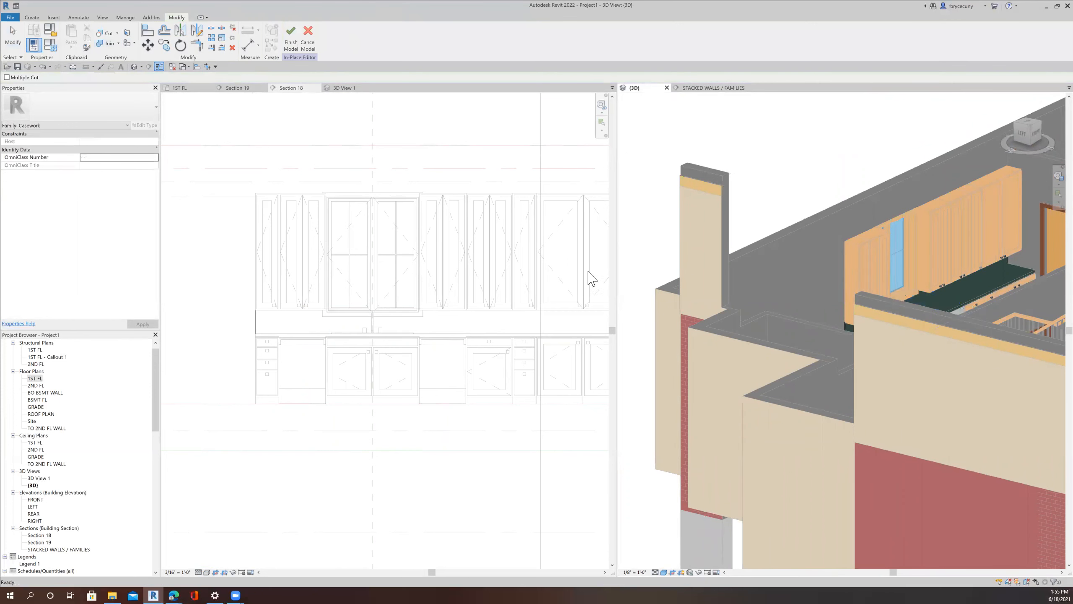
left_click(291, 35)
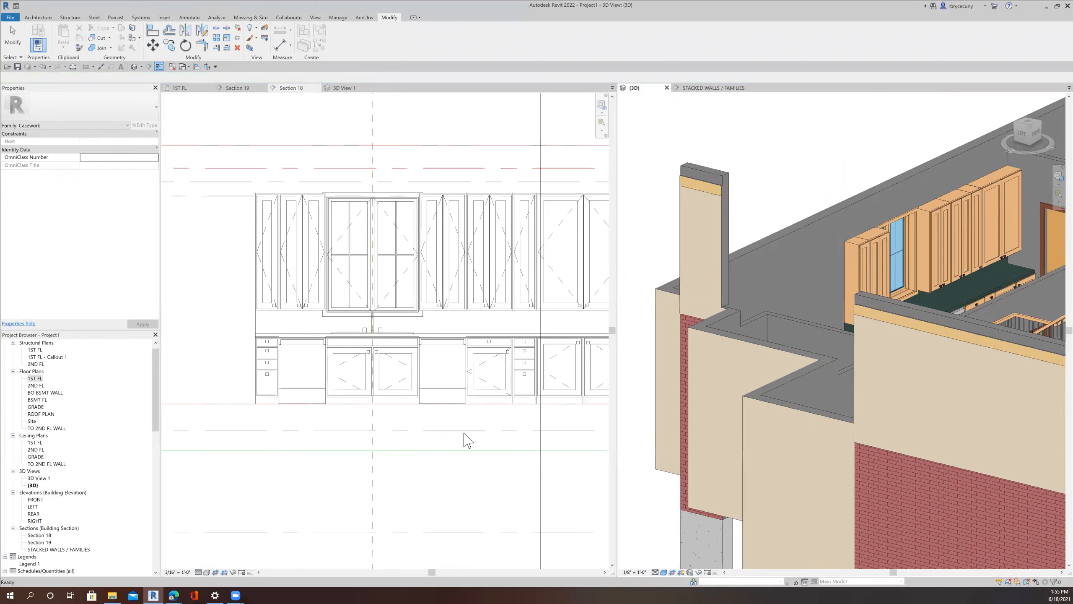
Step: Examine the backsplash around the window trim in the section and the kitchen's sink wall in the 3D view
middle_click_drag(972, 330, 893, 305, "shift")
scroll(882, 305, "up", 5)
scroll(383, 355, "up", 2)
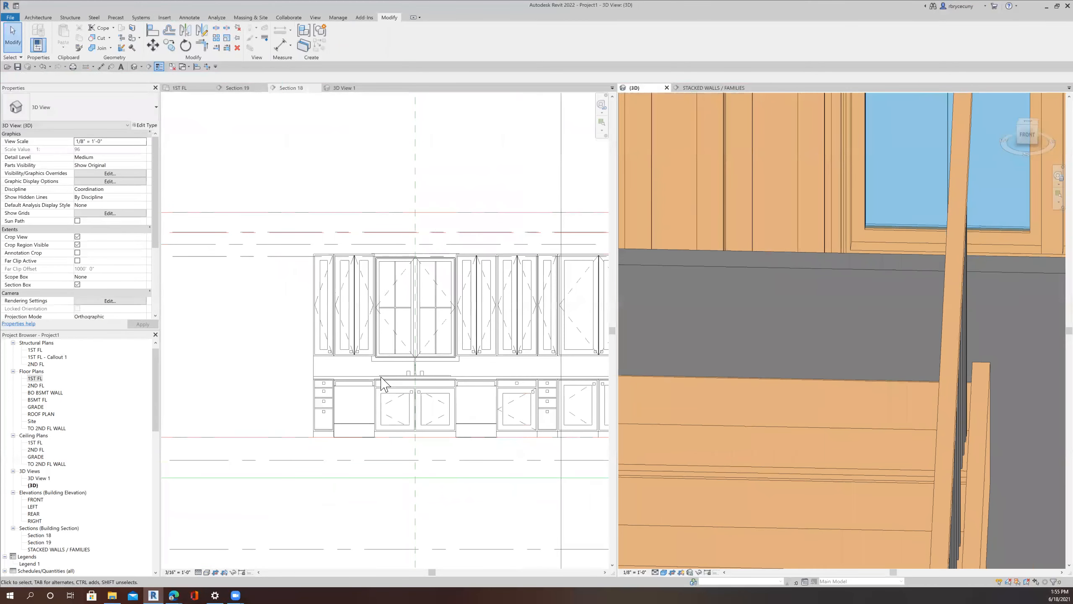
scroll(404, 373, "up", 3)
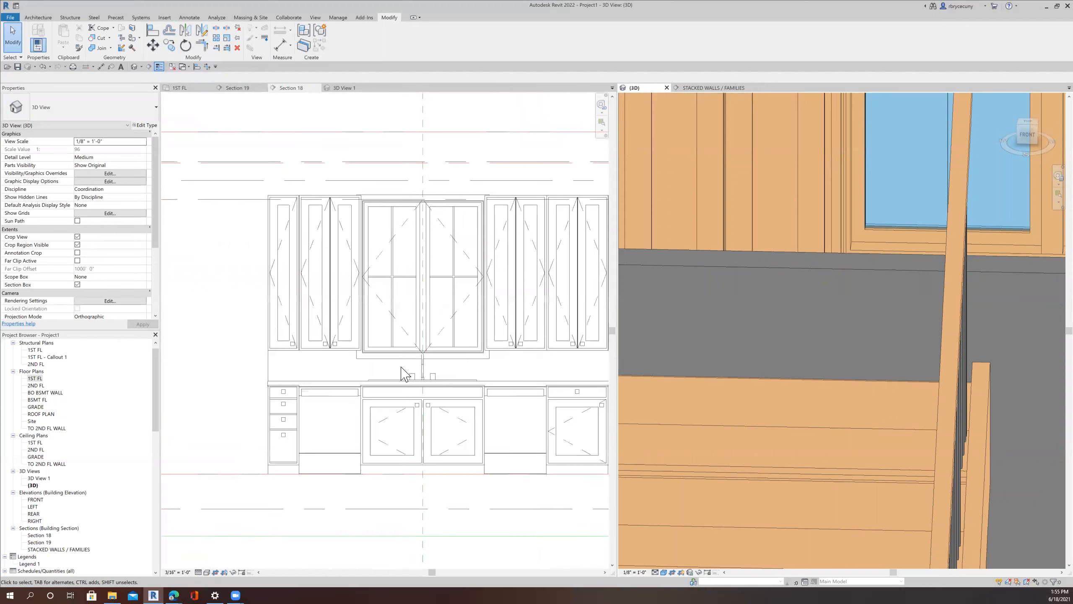
scroll(914, 308, "down", 8)
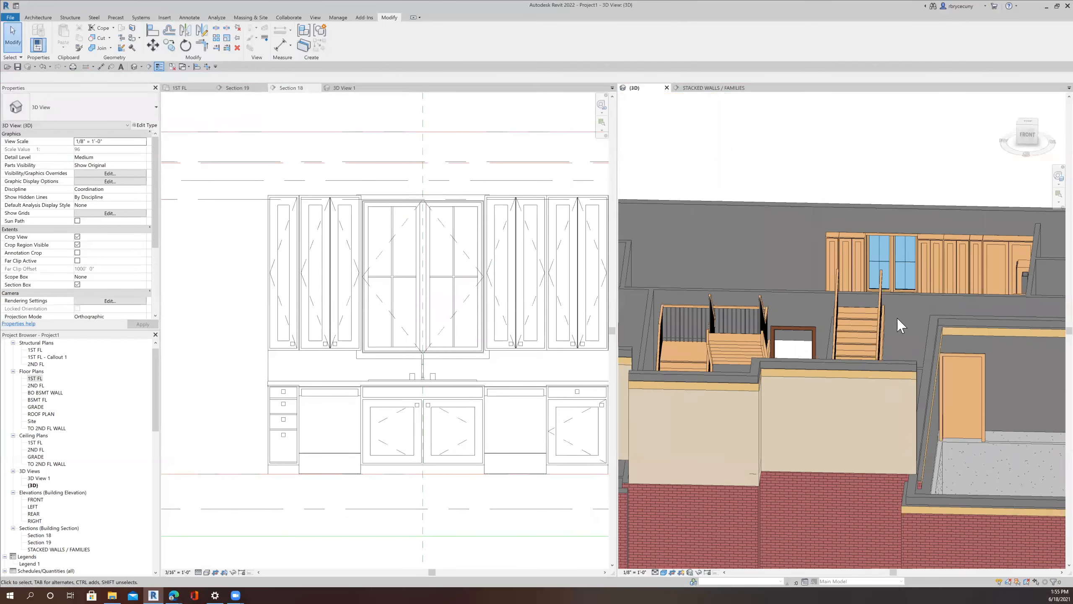
scroll(893, 304, "down", 3)
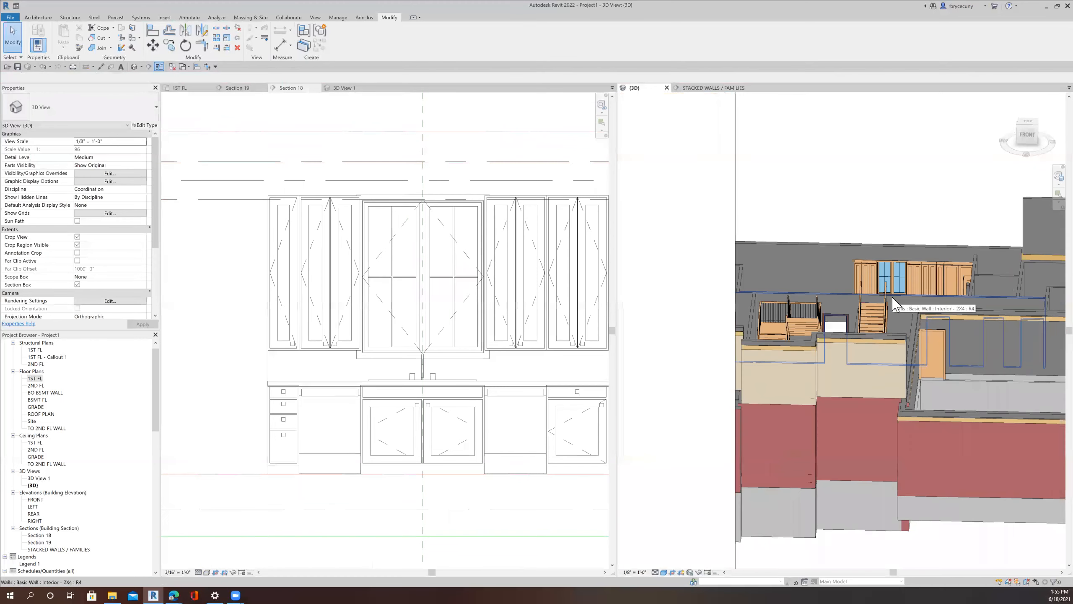
scroll(893, 297, "up", 1)
mouse_move(913, 341)
middle_mouse_down("shift")
mouse_move(926, 359)
mouse_move(915, 360)
middle_mouse_up("shift")
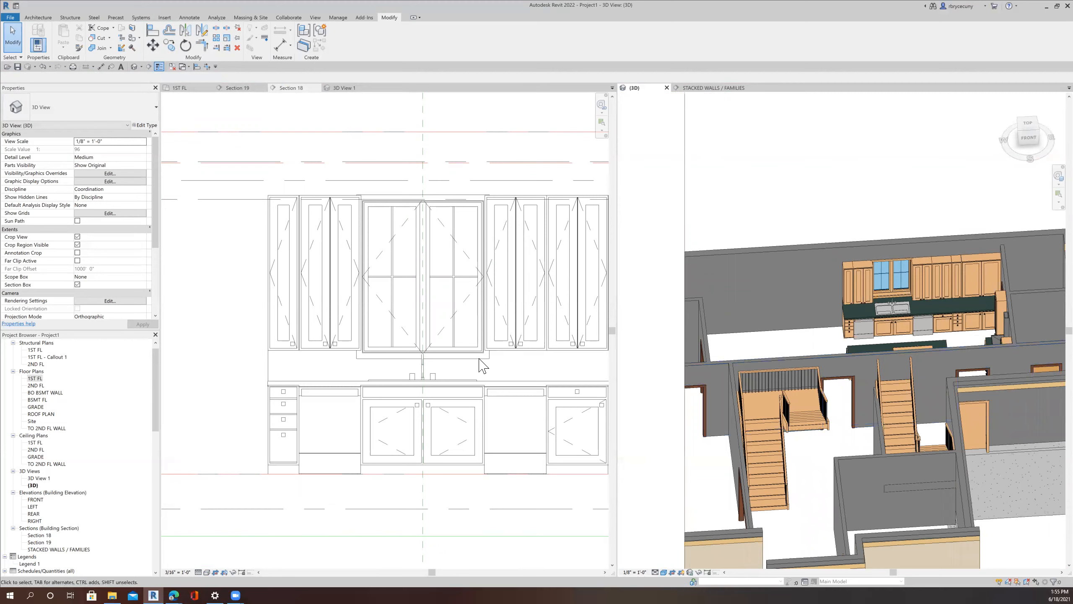
Step: Examine the kitchen reference rendering placed in the 1ST FL floor plan
left_click(181, 89)
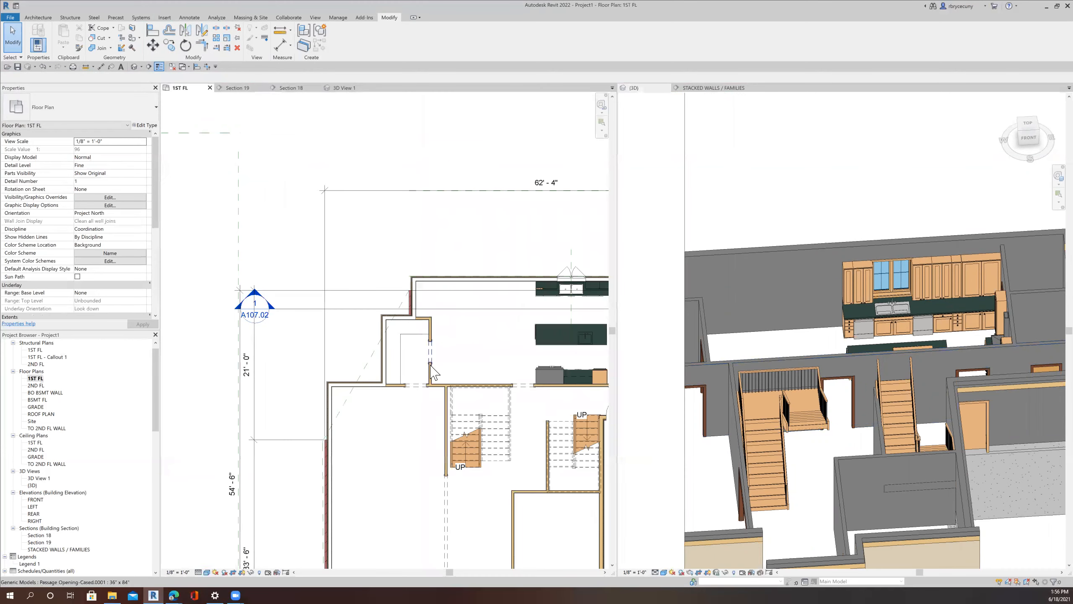
scroll(232, 127, "down", 3)
scroll(408, 352, "down", 3)
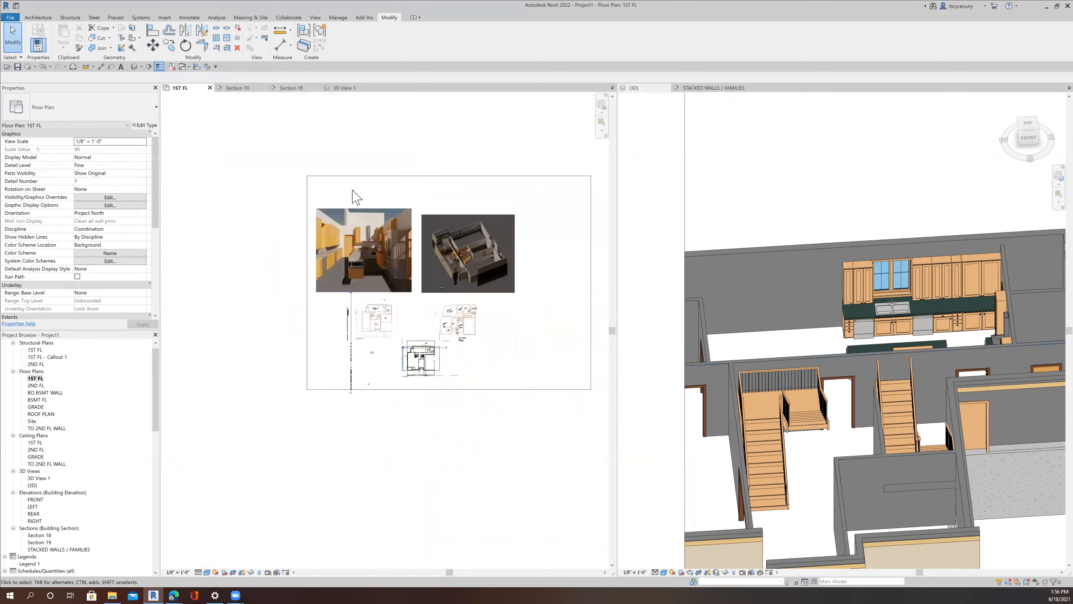
scroll(358, 260, "up", 4)
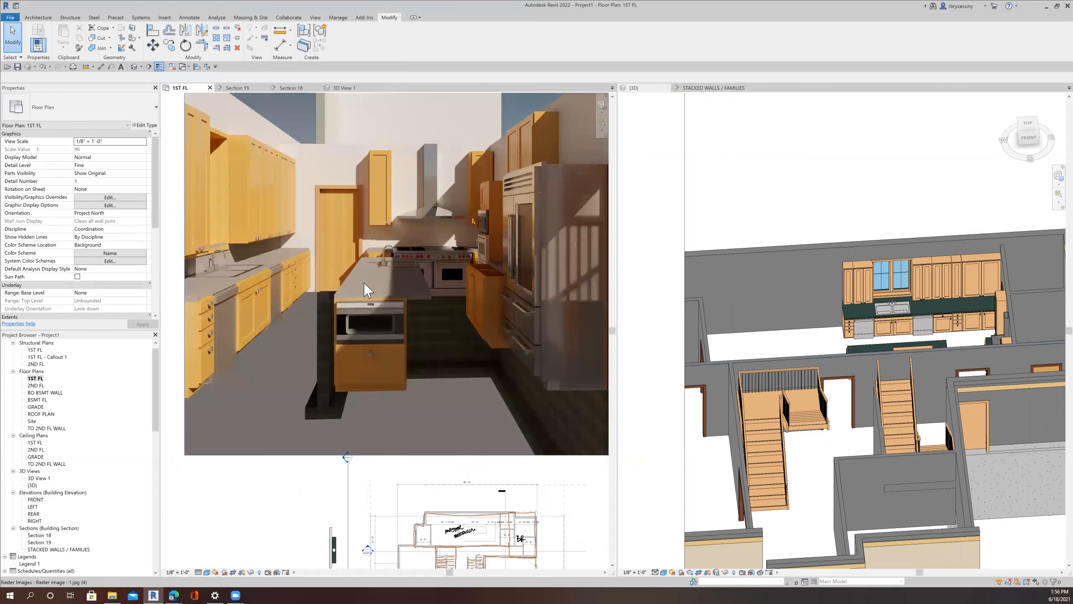
middle_click_drag(427, 288, 488, 300)
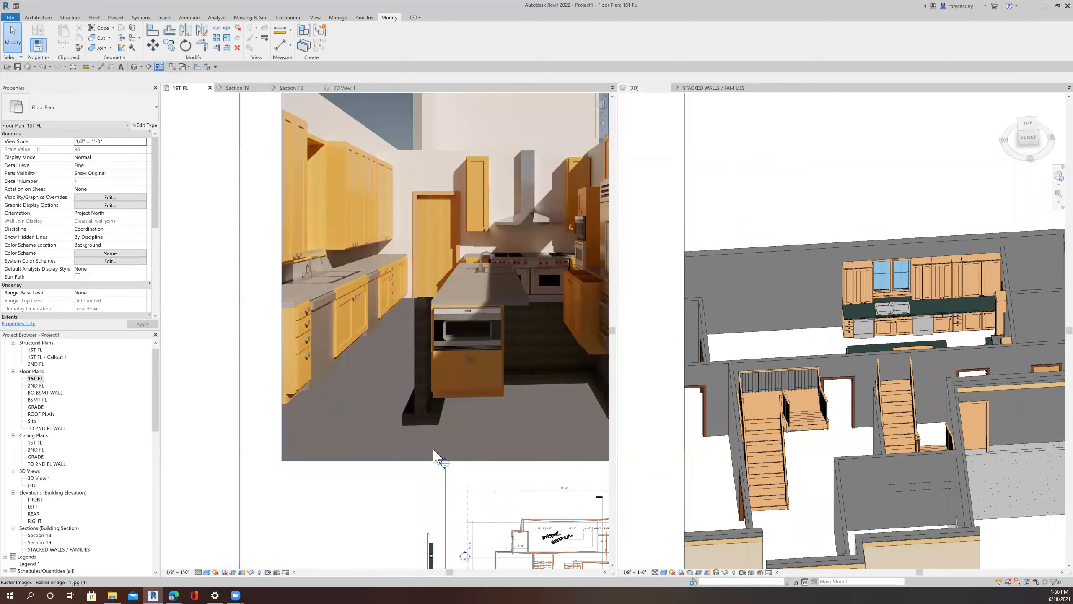
scroll(440, 461, "down", 5)
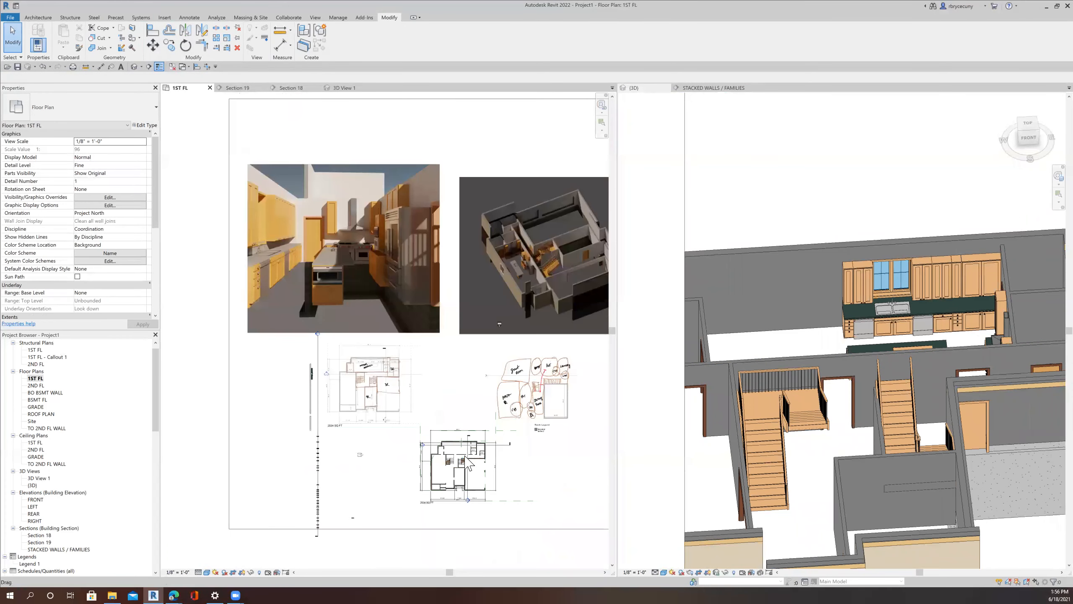
Step: Open Section 19 from its section line through the kitchen to show the range and hood wall
scroll(468, 462, "up", 5)
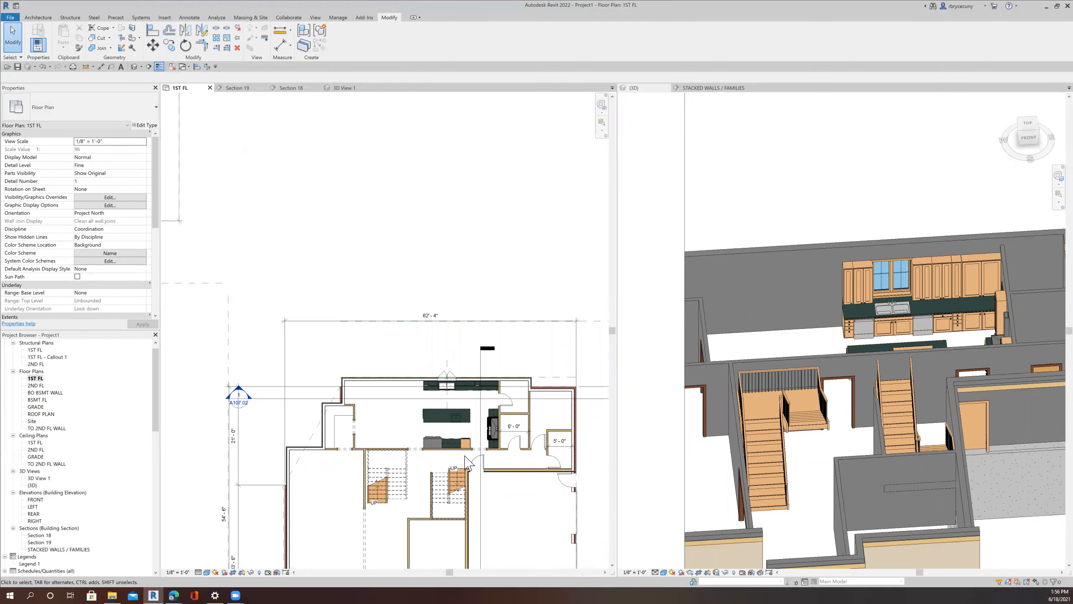
scroll(469, 456, "up", 2)
left_click(490, 393)
right_click(491, 394)
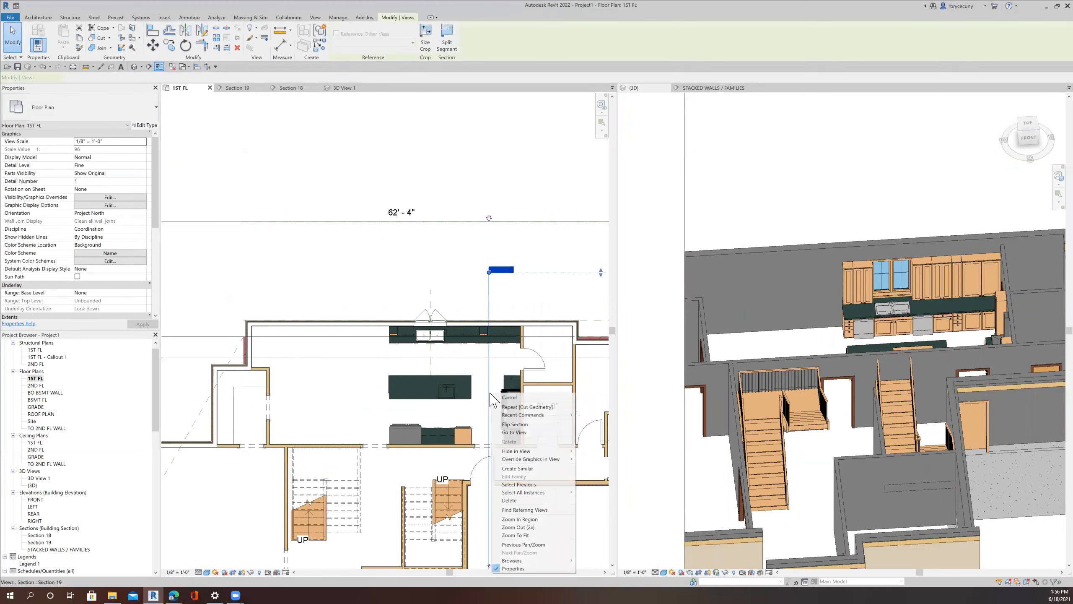
left_click(505, 433)
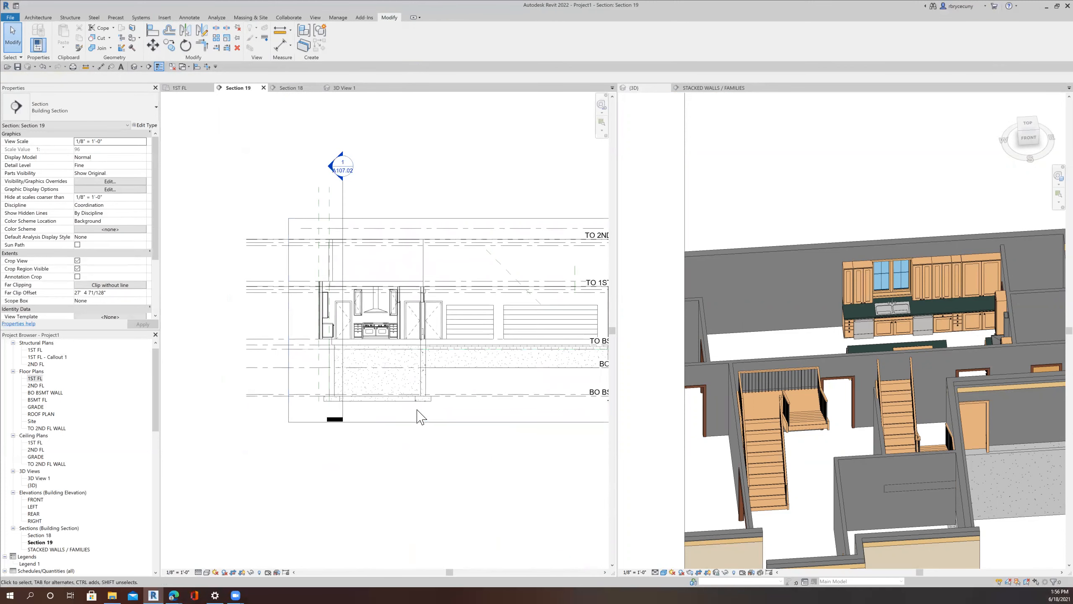
scroll(352, 332, "up", 4)
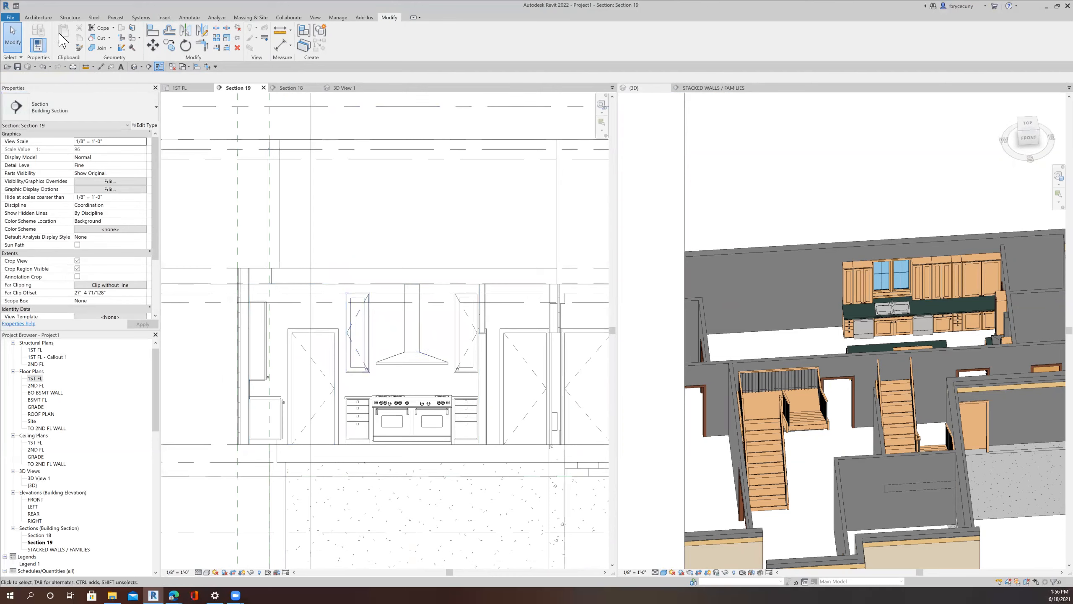
left_click(38, 17)
left_click(102, 49)
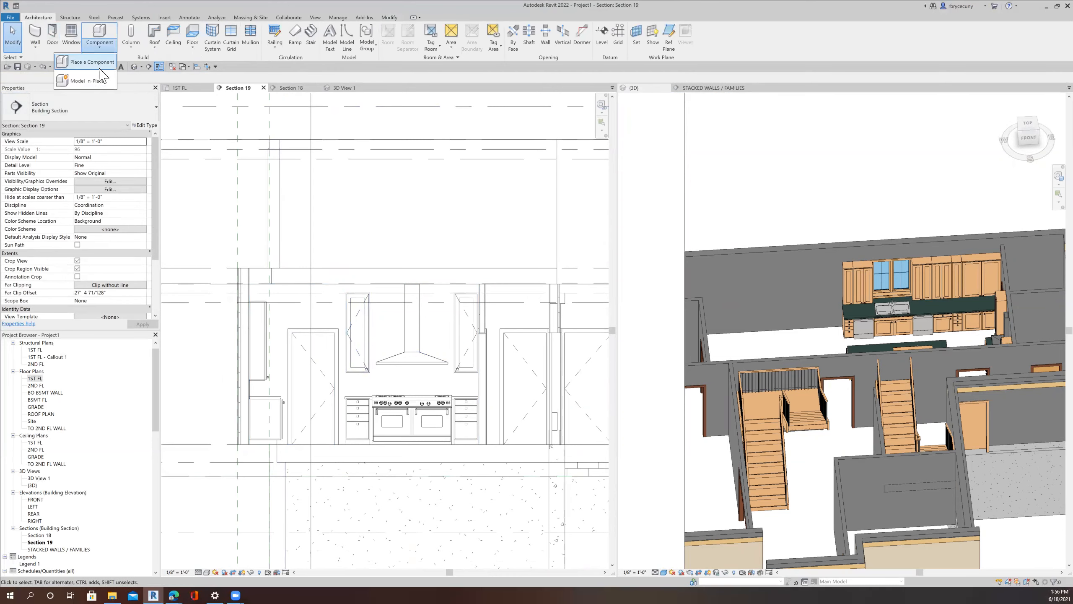
left_click(100, 81)
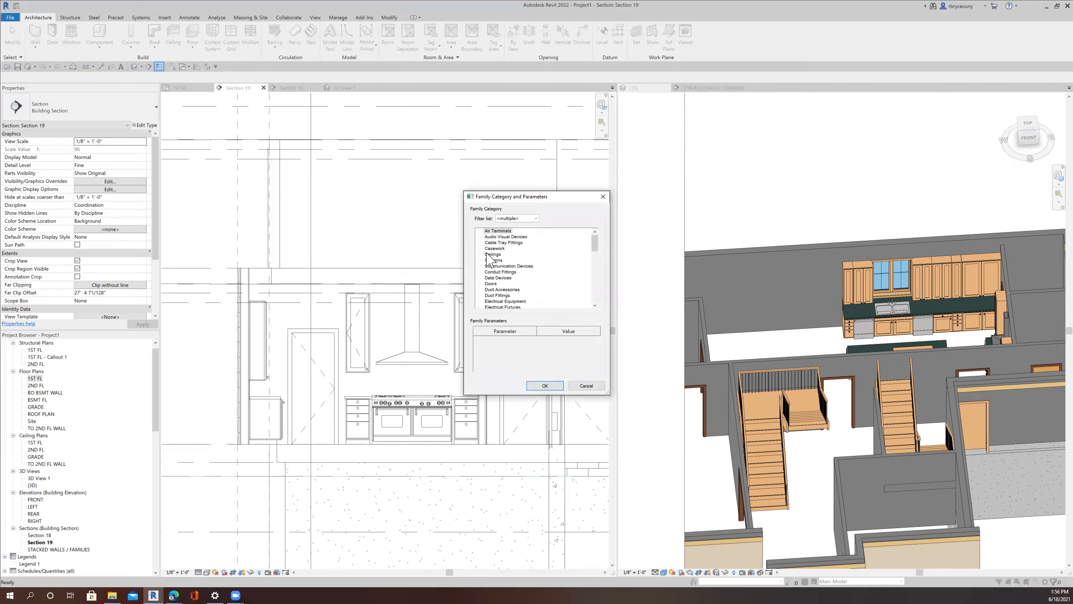
left_click(551, 386)
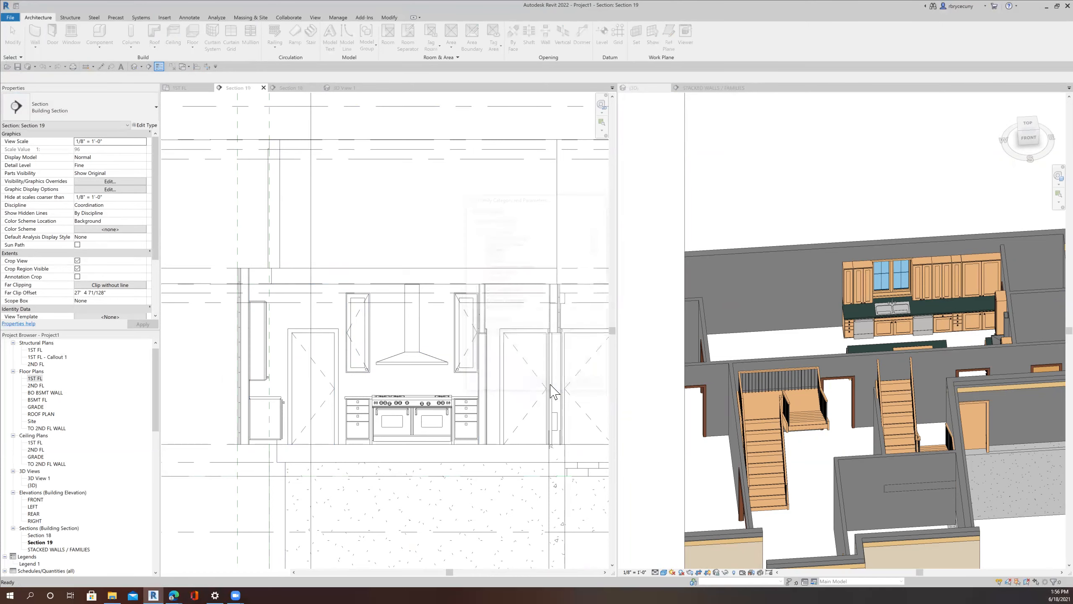
left_click(535, 312)
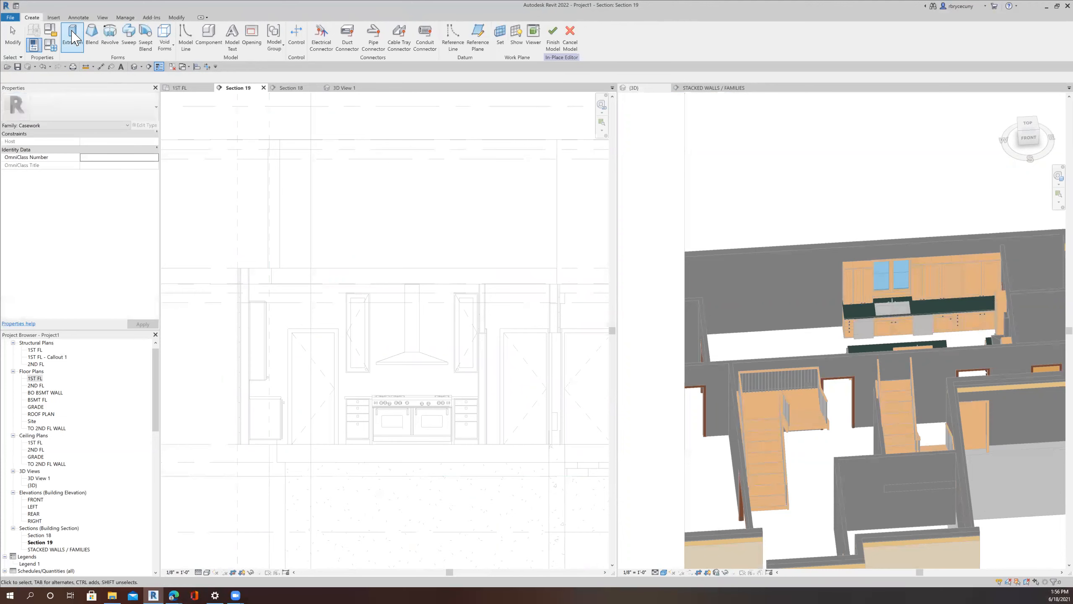
left_click(72, 37)
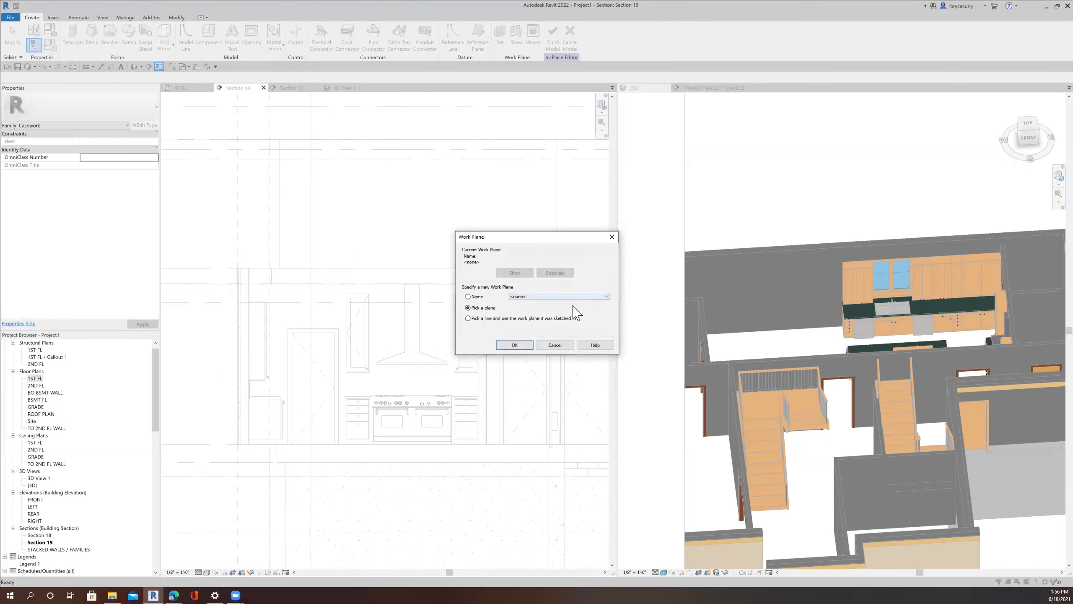
left_click(515, 345)
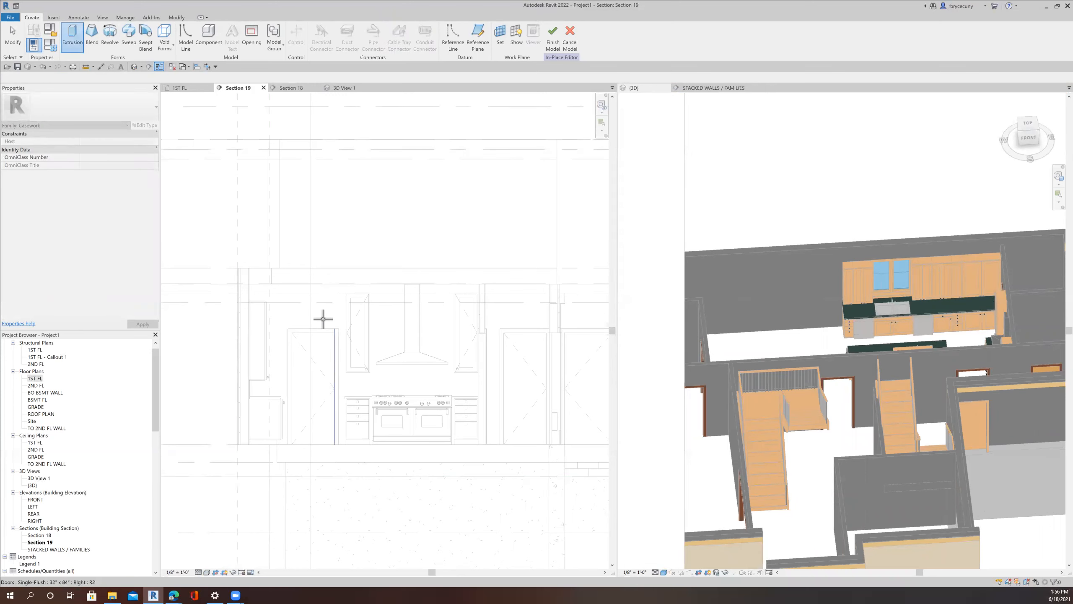
key("Tab")
key("Tab")
left_click(253, 388)
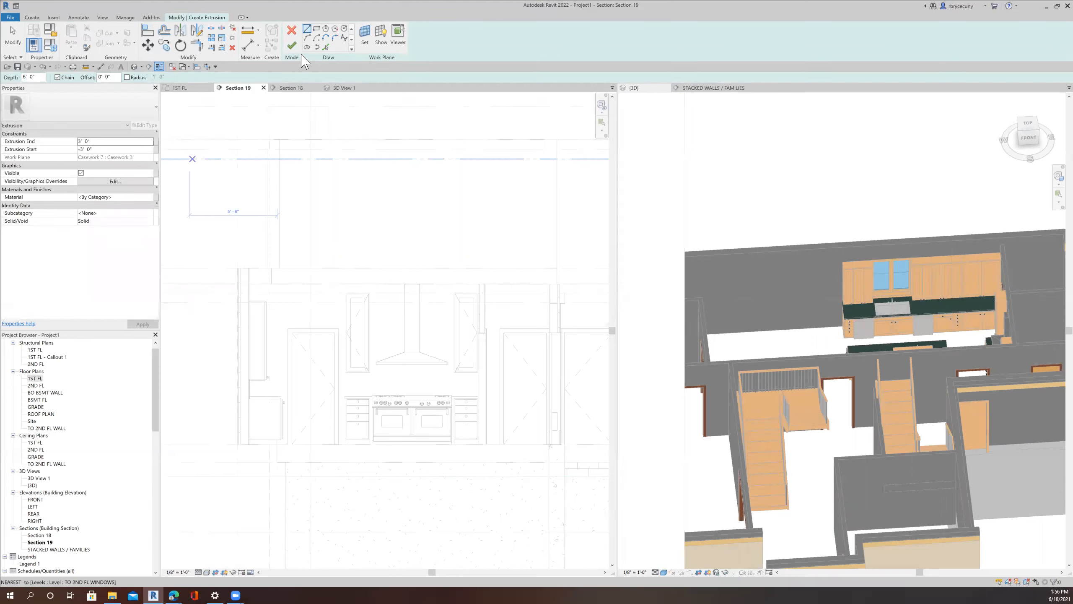
left_click(292, 36)
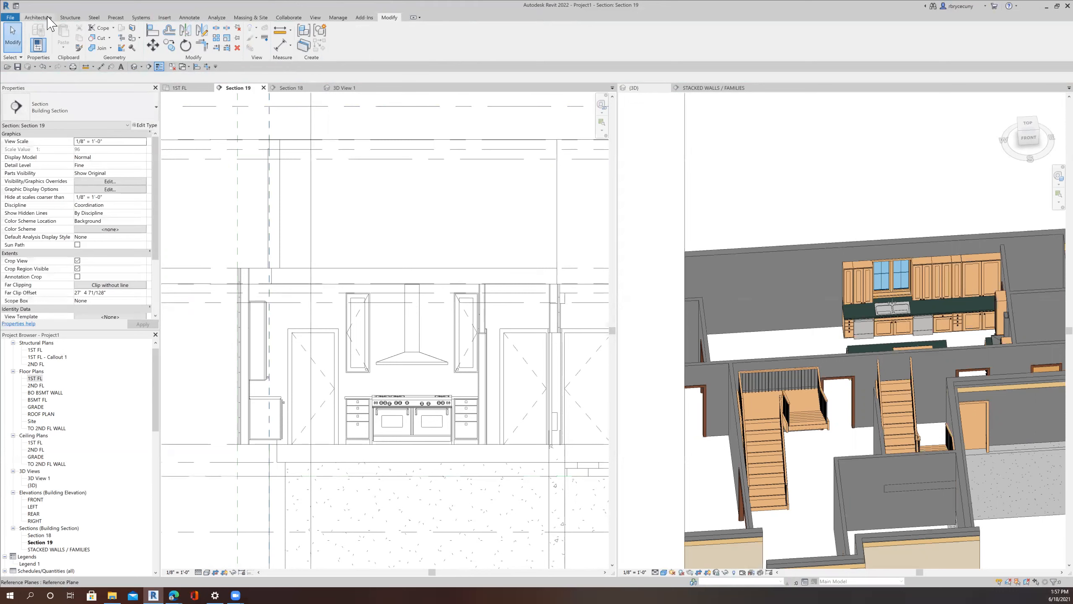
Step: Start a new in-place model in the Casework category from Section 19
left_click(38, 17)
left_click(100, 47)
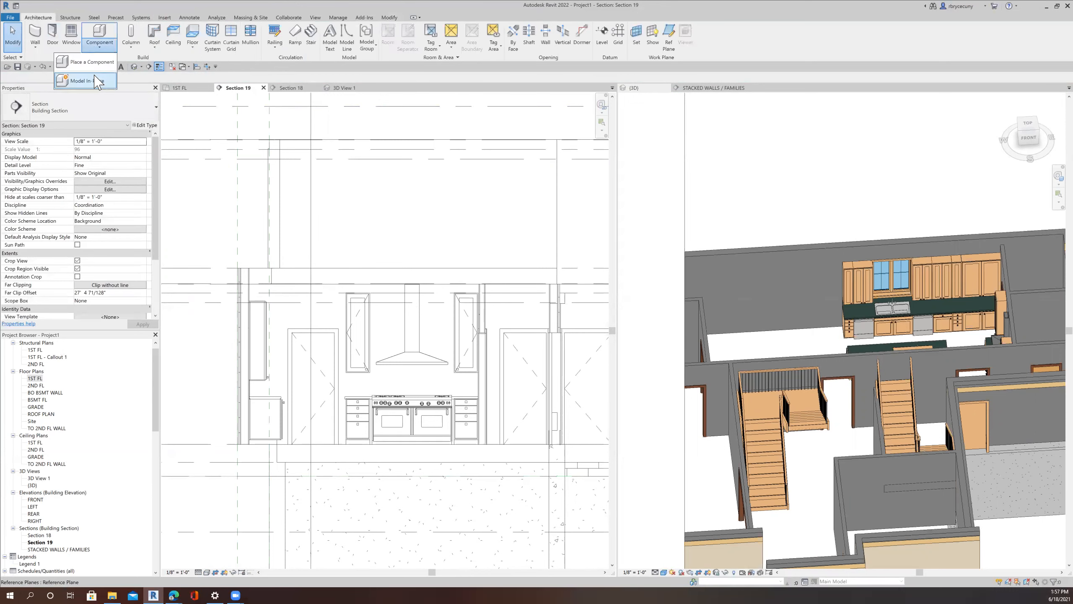
left_click(86, 80)
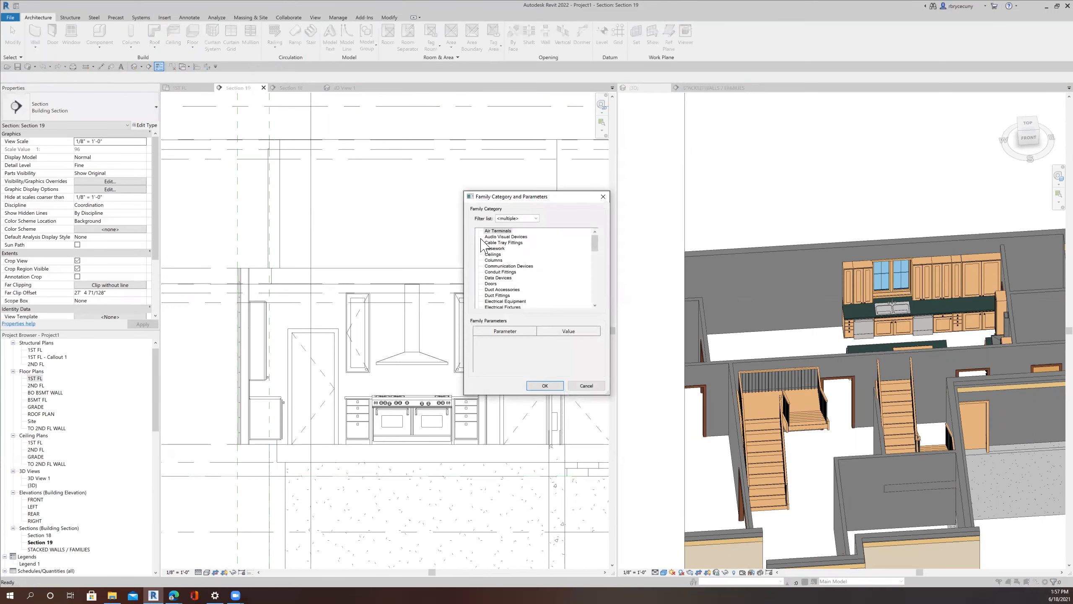
left_click(544, 386)
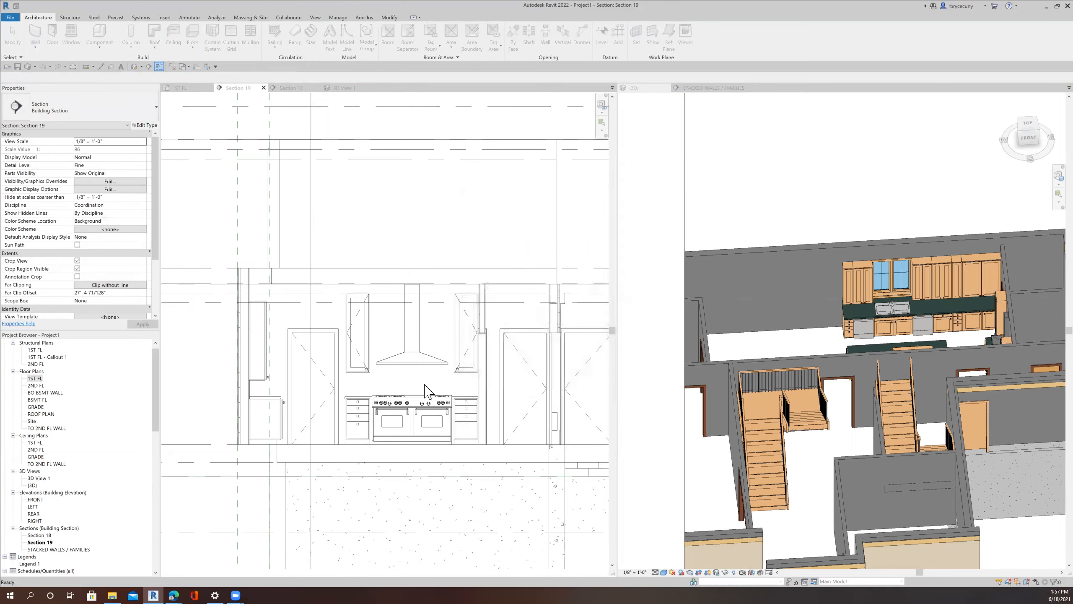
left_click(536, 312)
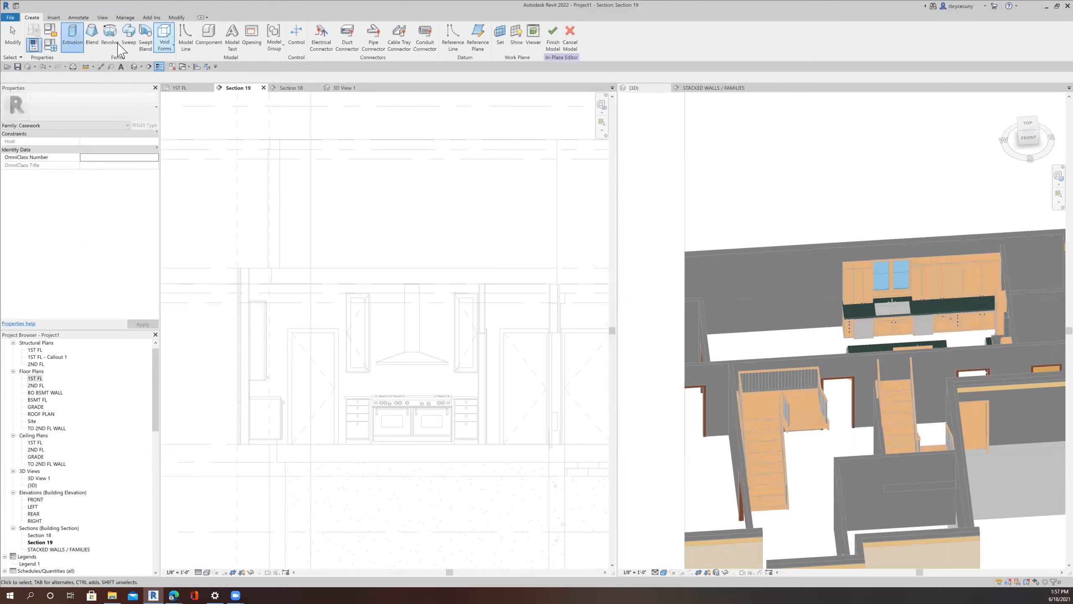
Step: Start a solid extrusion and pick the kitchen wall face beside the sink-wall cabinets as its work plane
left_click(72, 38)
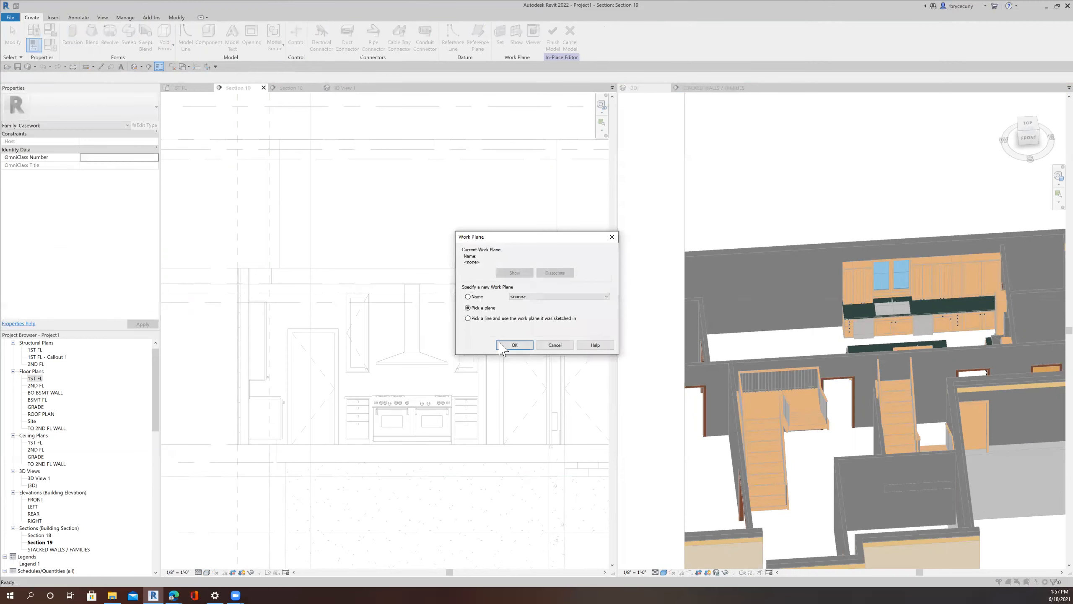
left_click(514, 345)
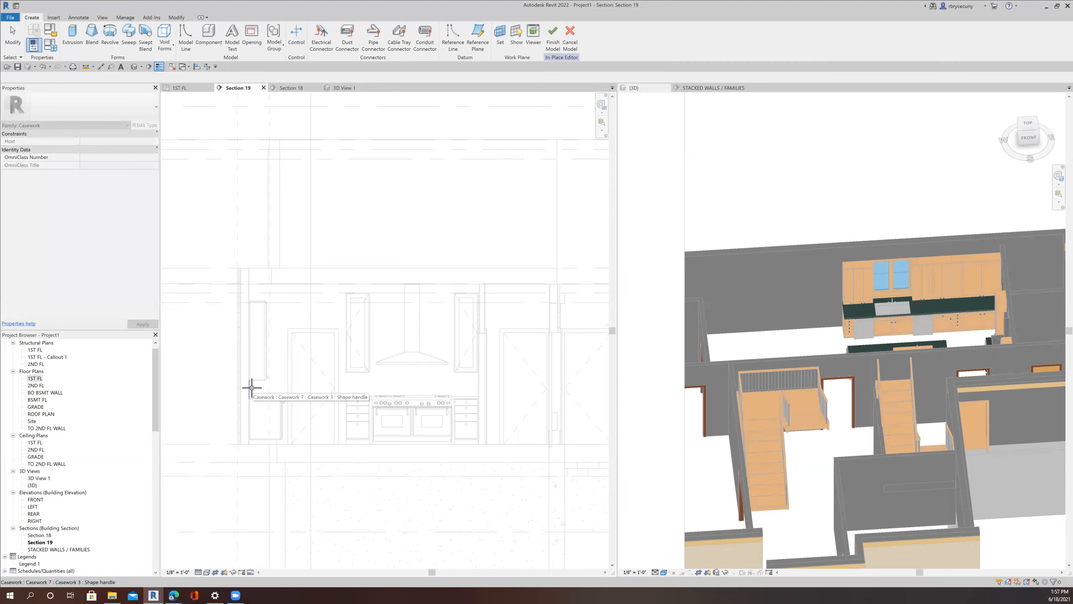
left_click(252, 388)
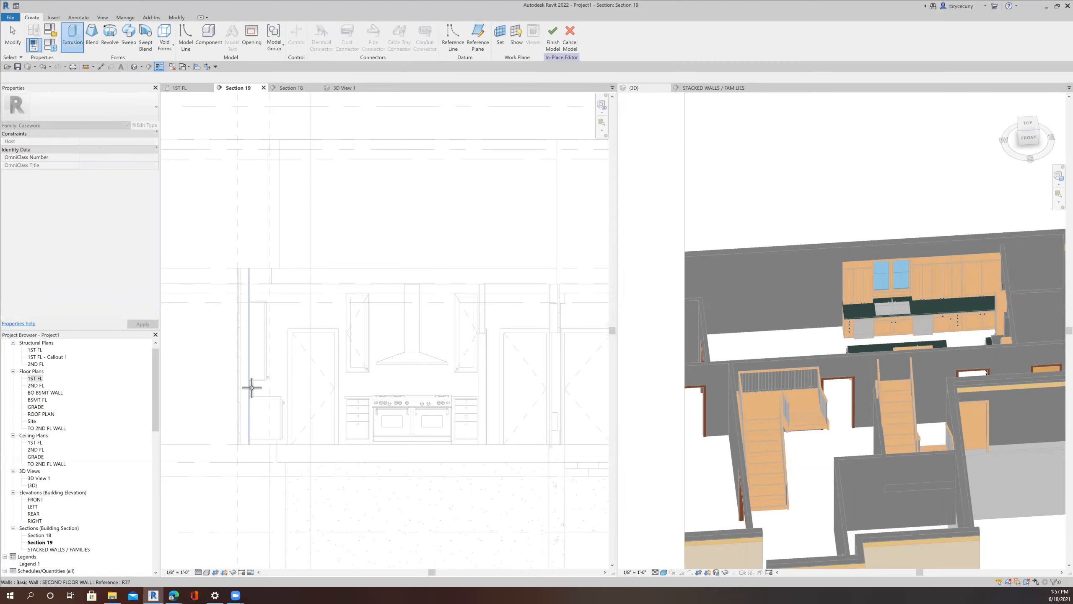
left_click(252, 388)
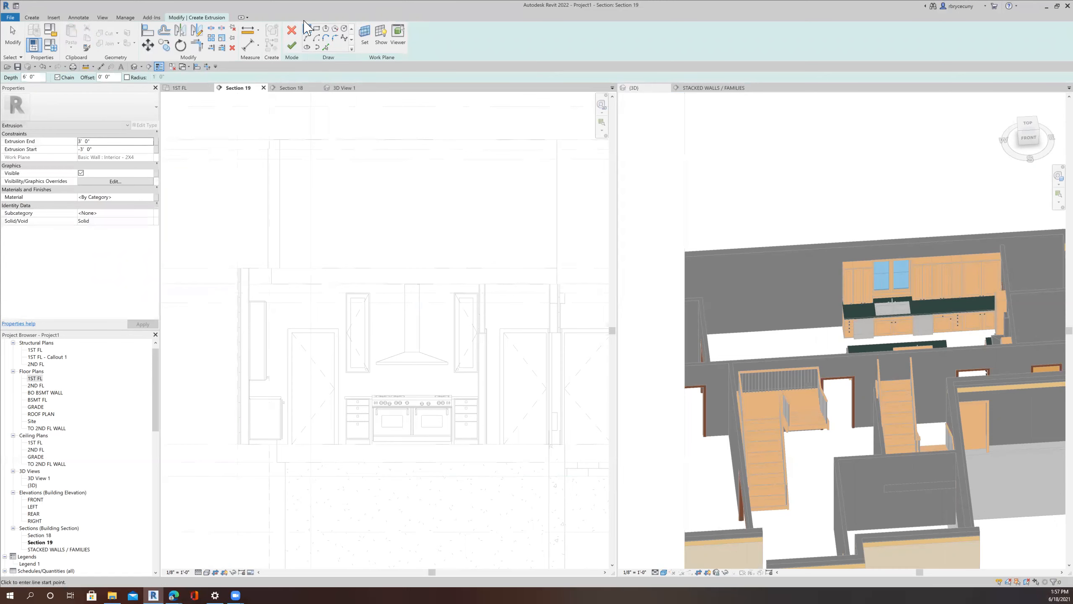
Step: Sketch the backsplash outline along the left upper cabinet's bottom and side, across the ceiling line above the hood, and down the right upper cabinet
scroll(344, 376, "up", 5)
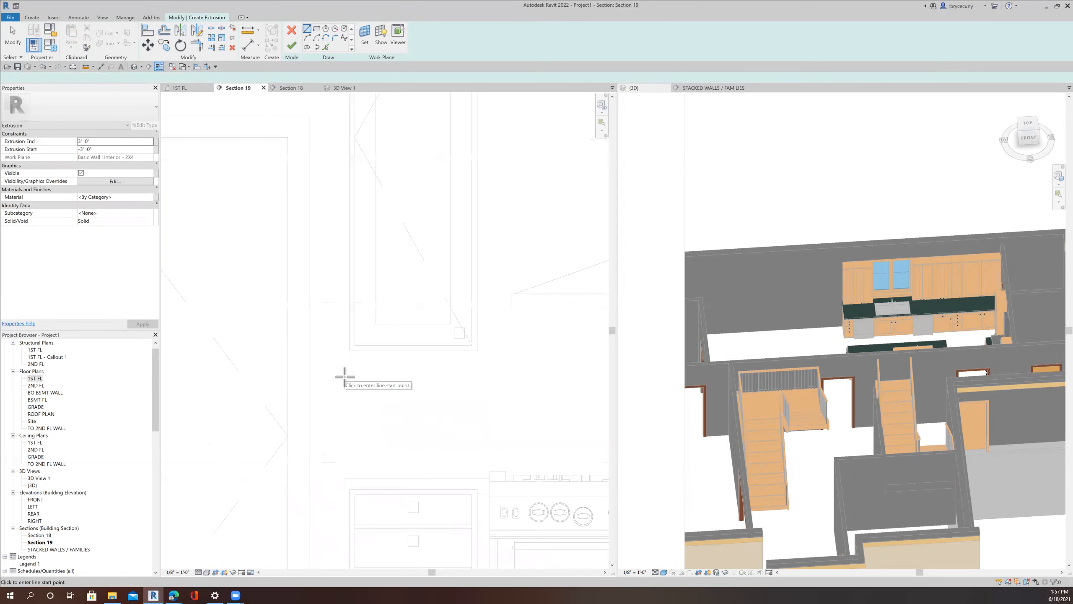
left_click(349, 351)
left_click(477, 350)
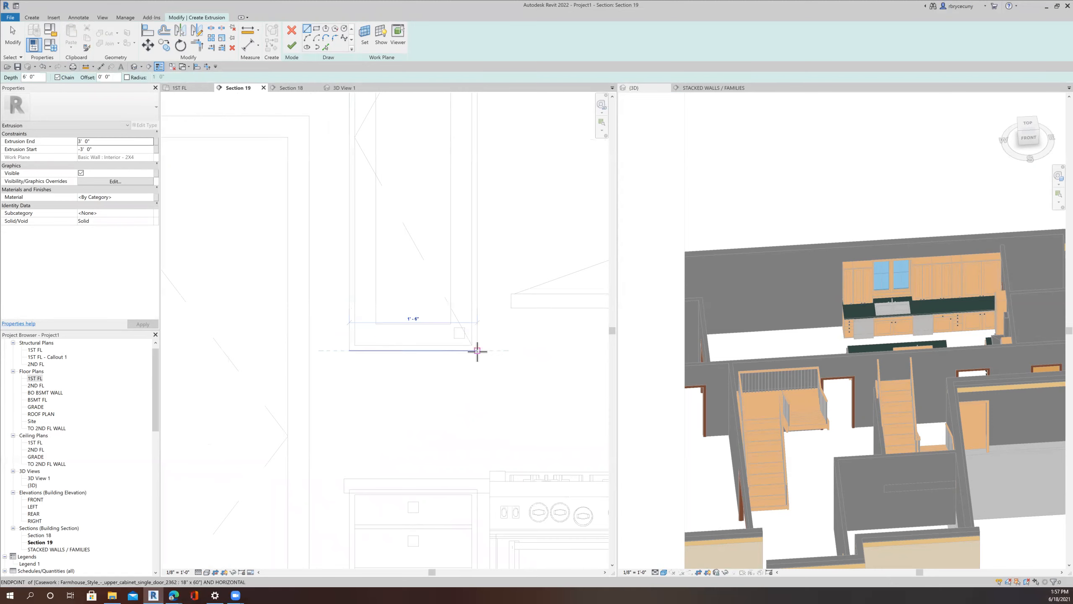
scroll(494, 353, "down", 2)
middle_click_drag(494, 353, 411, 463)
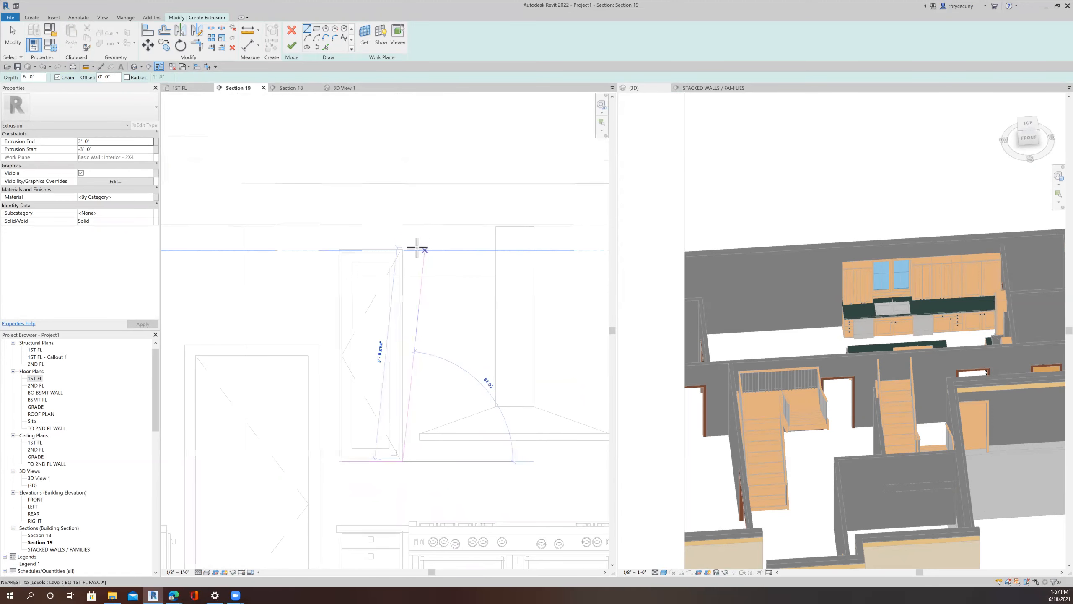
left_click(400, 224)
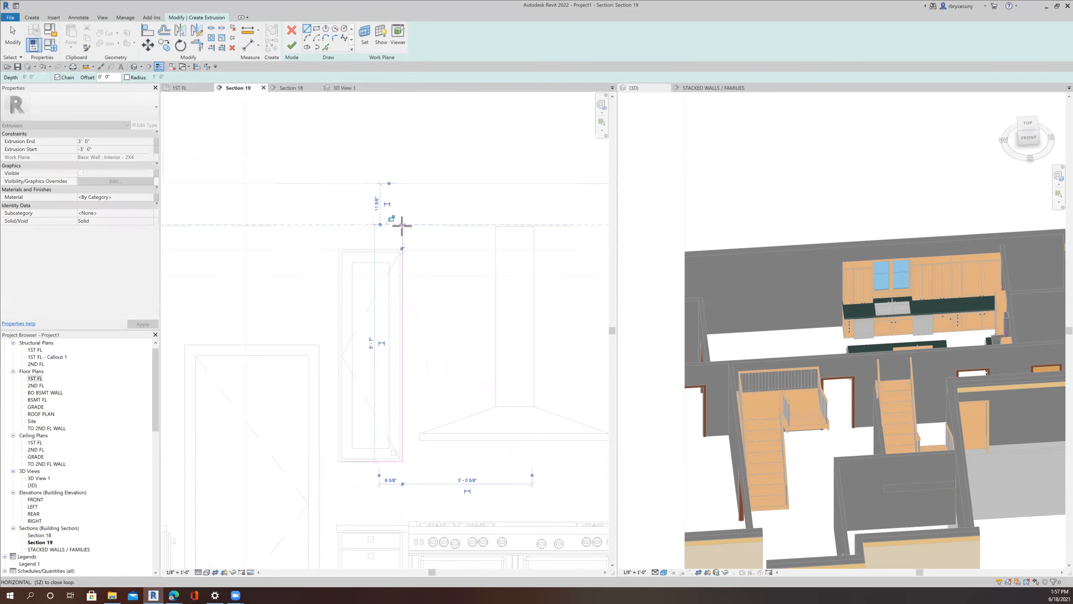
scroll(401, 226, "down", 3)
scroll(489, 220, "up", 5)
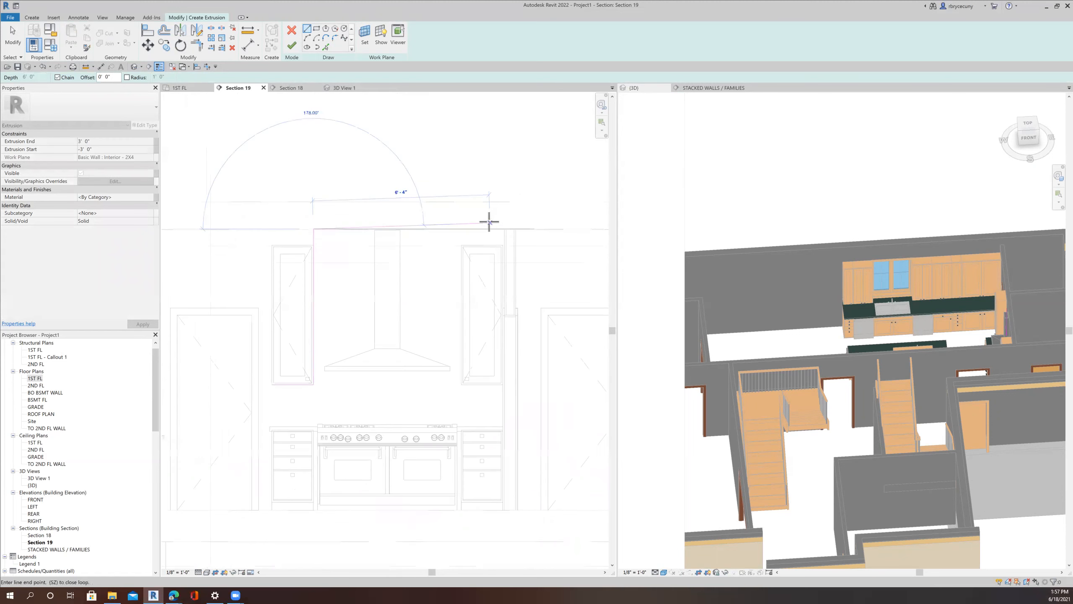
left_click(447, 232)
scroll(449, 440, "up", 2)
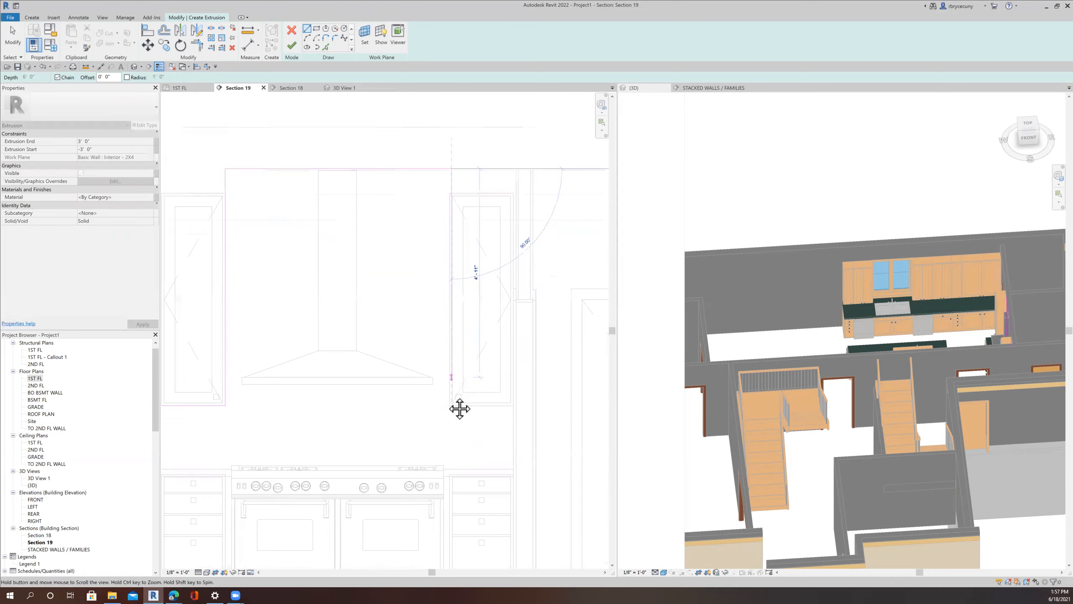
scroll(450, 403, "up", 3)
left_click(451, 405)
Step: Close the backsplash outline under the right upper cabinet, down to the countertop, back along it behind the range, and up to the left cabinet
scroll(452, 406, "down", 3)
mouse_move(470, 372)
middle_mouse_down()
mouse_move(434, 369)
mouse_move(373, 336)
middle_mouse_up()
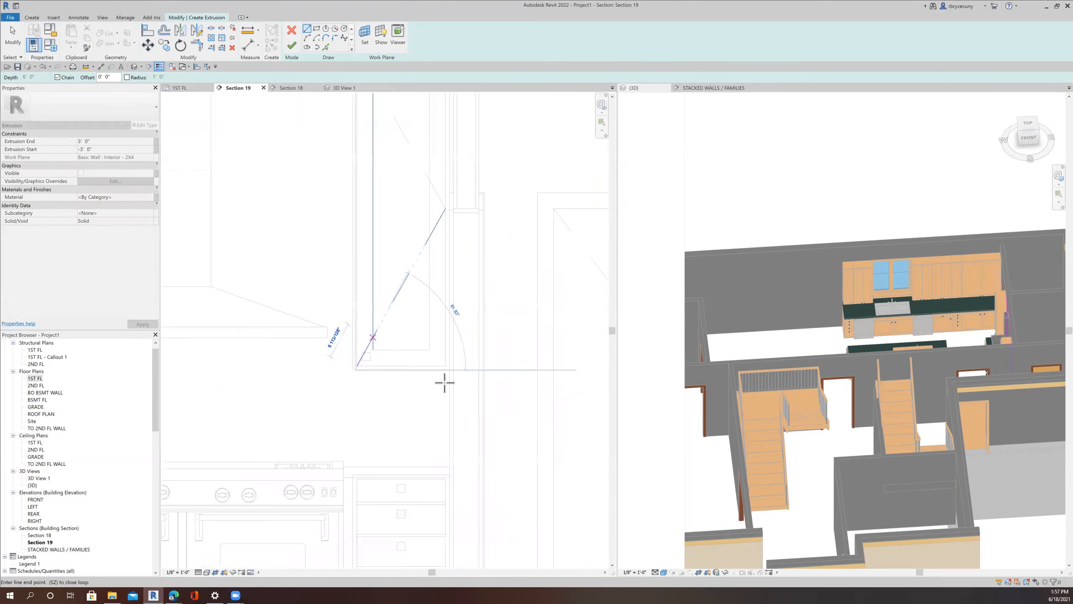
left_click(449, 370)
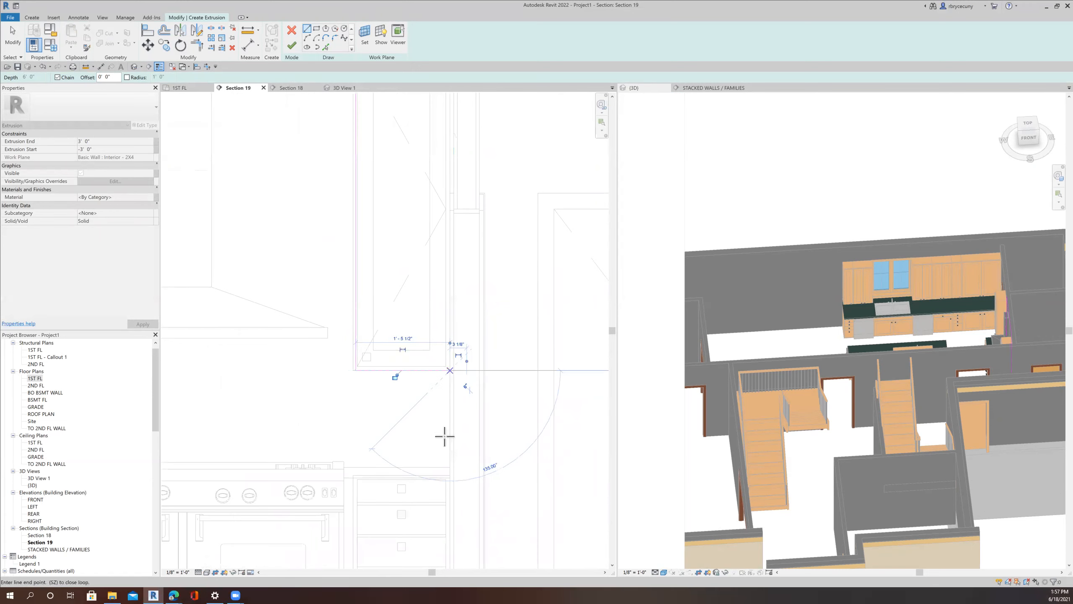
left_click(447, 466)
scroll(393, 465, "down", 3)
mouse_move(335, 462)
middle_mouse_down()
mouse_move(355, 472)
mouse_move(337, 486)
middle_mouse_up()
left_click(335, 485)
left_click(336, 444)
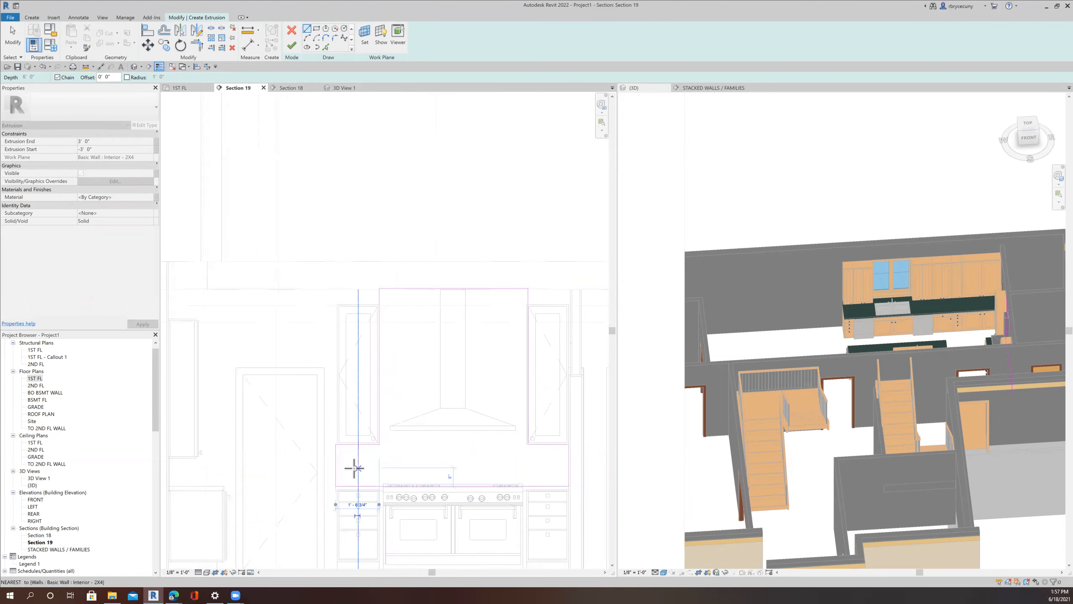
scroll(354, 468, "up", 3)
key("Escape")
key("Escape")
Step: Check the outline around both upper cabinets and align its vertical line beside the hood to the right upper cabinet's edge
middle_click_drag(354, 472, 333, 456)
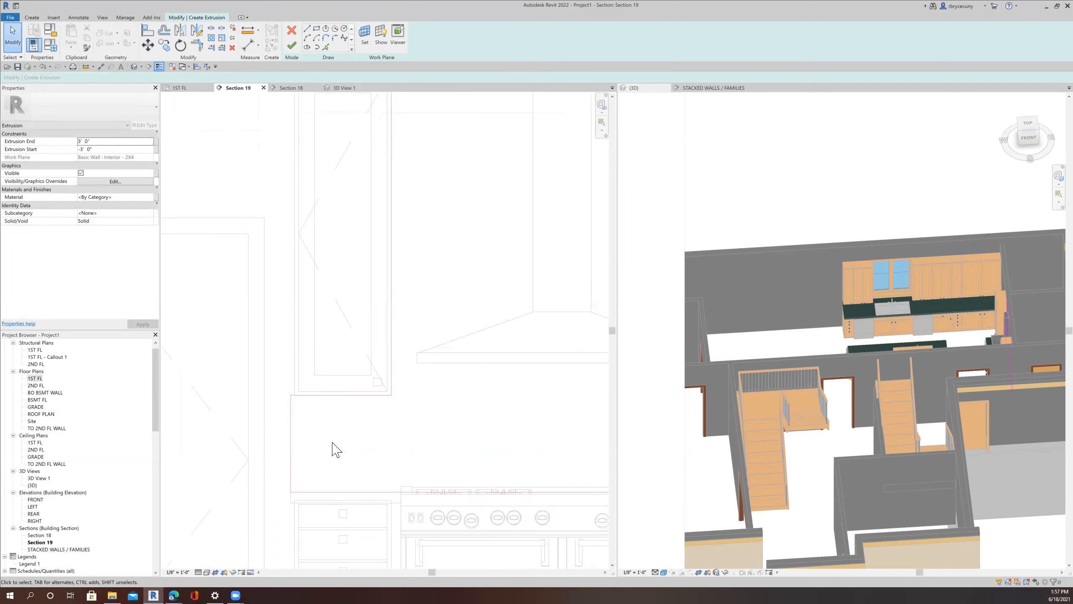
middle_click_drag(346, 451, 321, 453)
scroll(511, 400, "down", 3)
scroll(486, 379, "up", 5)
middle_click_drag(488, 379, 469, 436)
scroll(445, 424, "down", 1)
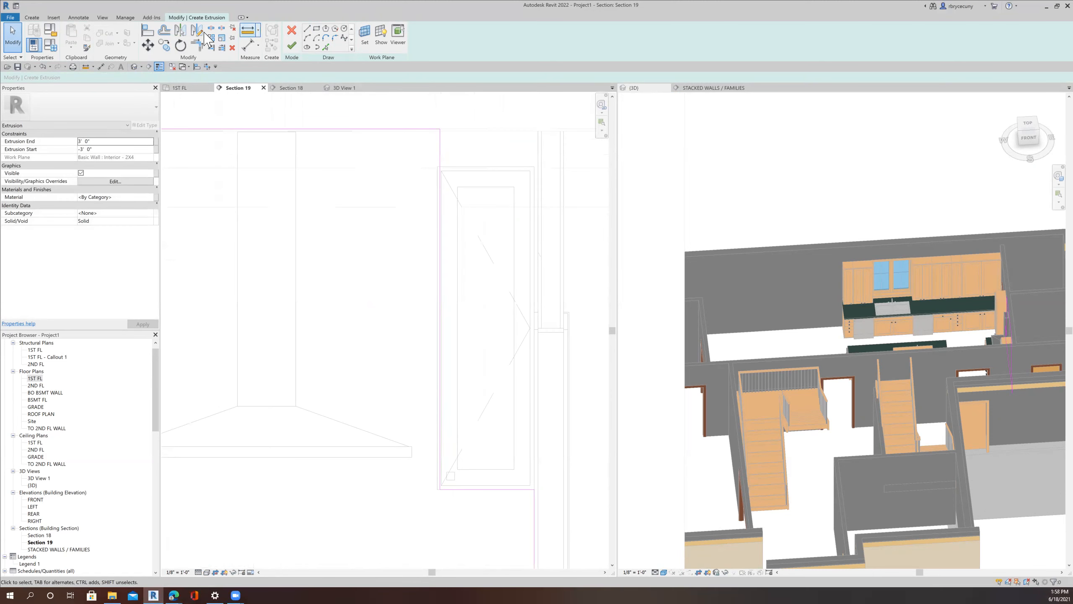
left_click(148, 31)
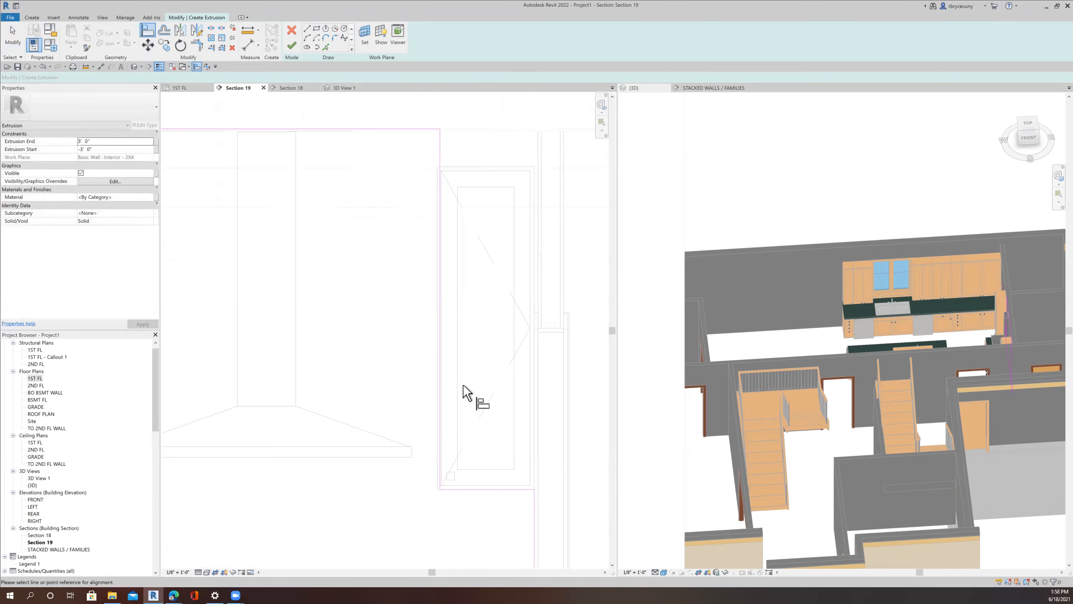
left_click(434, 450)
left_click(439, 451)
Step: Finish the backsplash extrusion's sketch and assign it the GREAT NEW GREEN MARBLE material, found by searching for "green"
scroll(437, 451, "down", 2)
middle_click_drag(511, 379, 429, 436)
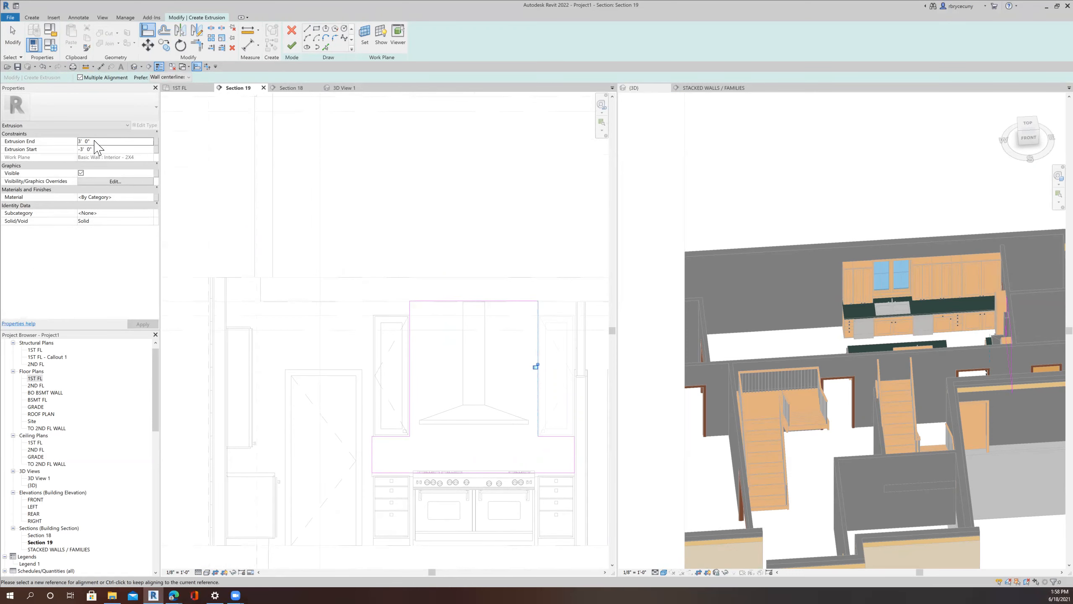
left_click(291, 46)
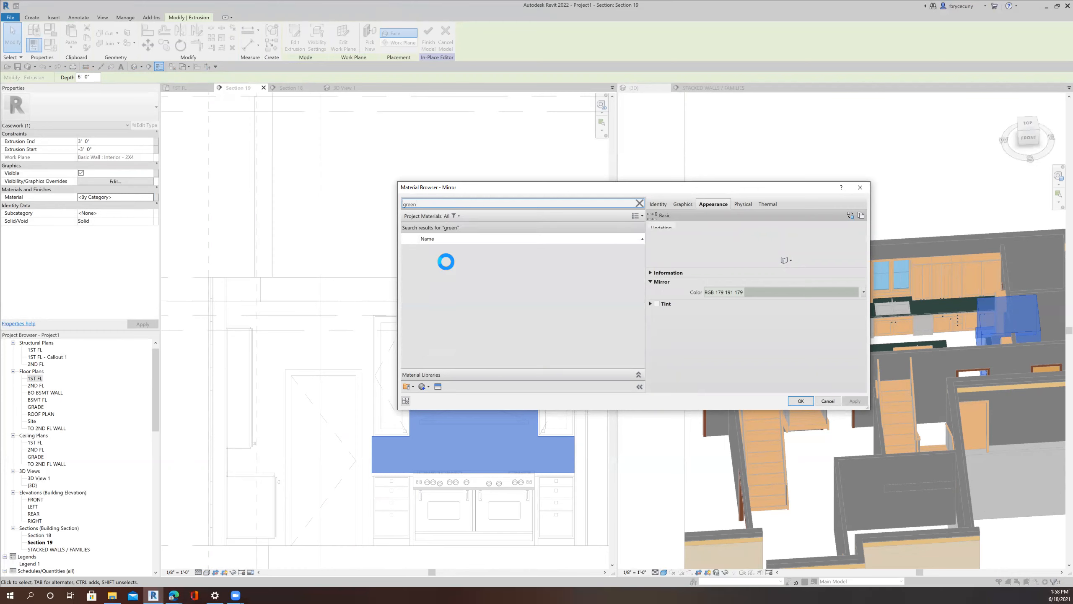
left_click(448, 252)
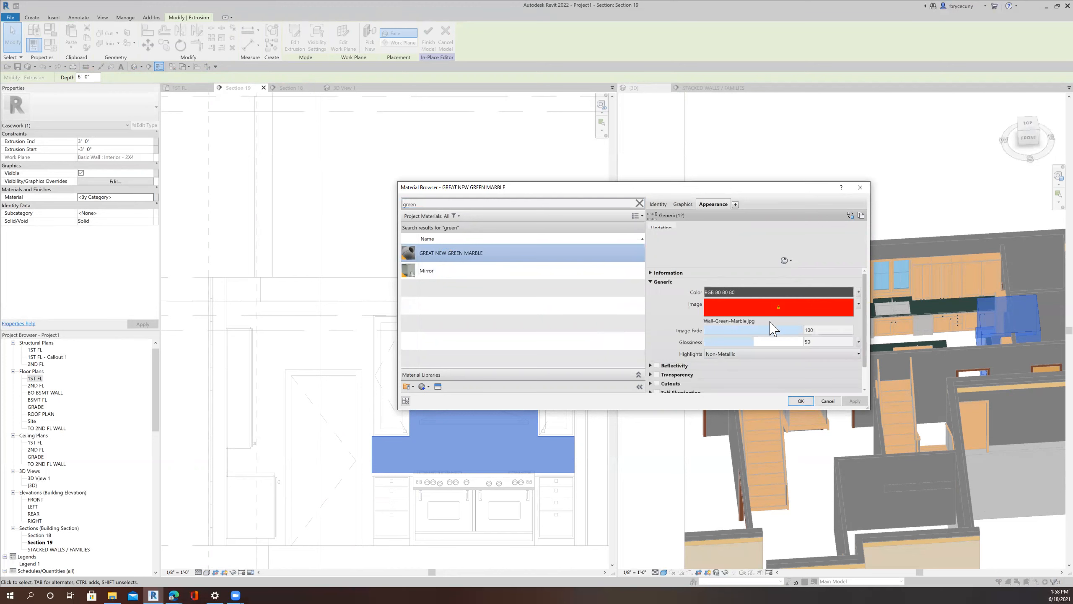
left_click(725, 321)
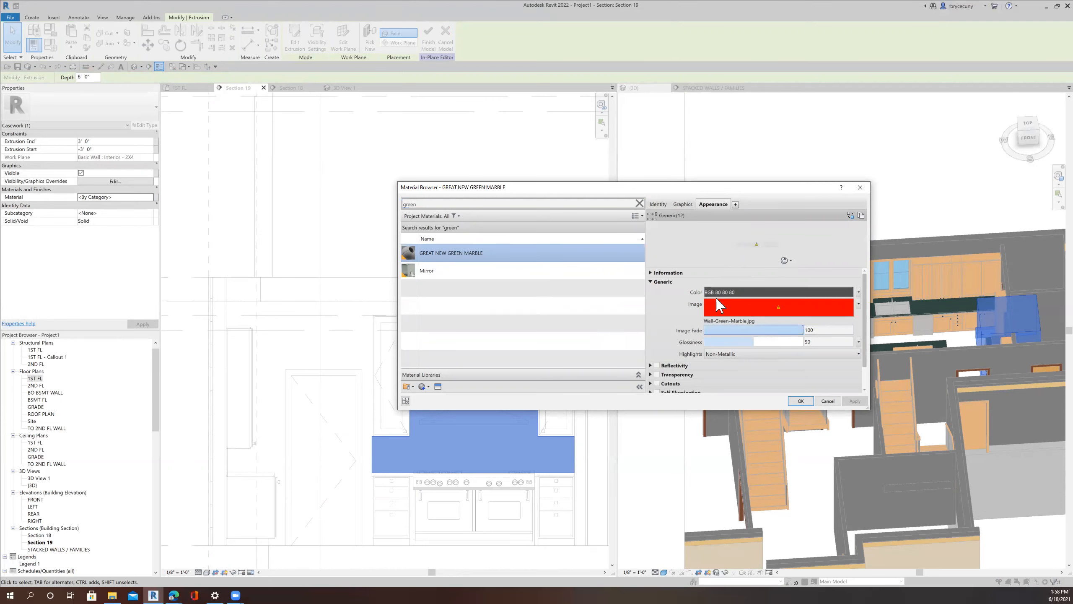
left_click(800, 401)
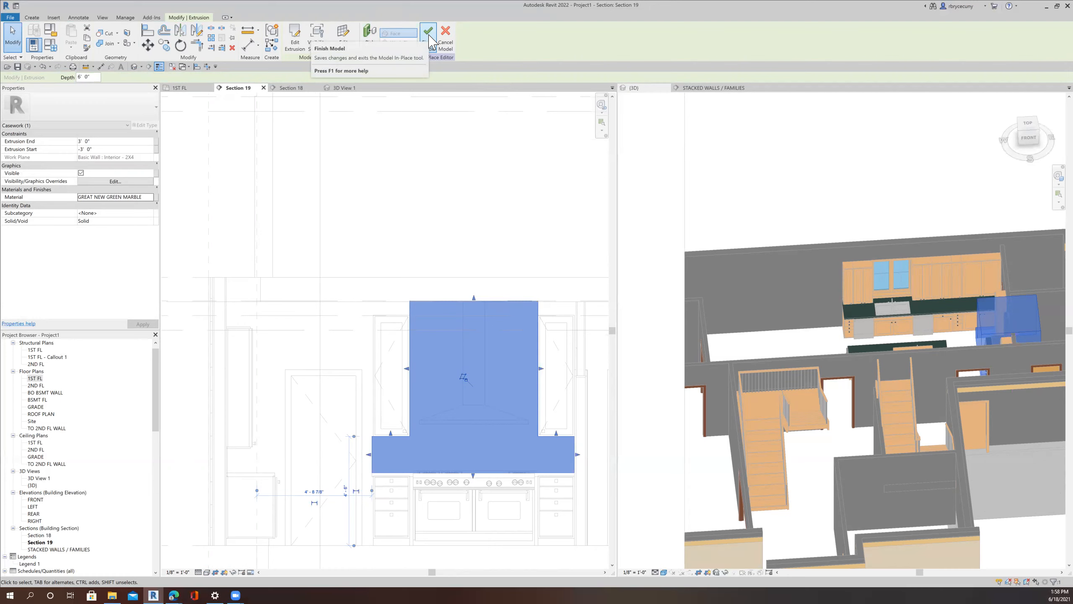
Step: Finish the in-place range-wall backsplash model and check its extent in the 3D view
left_click(427, 38)
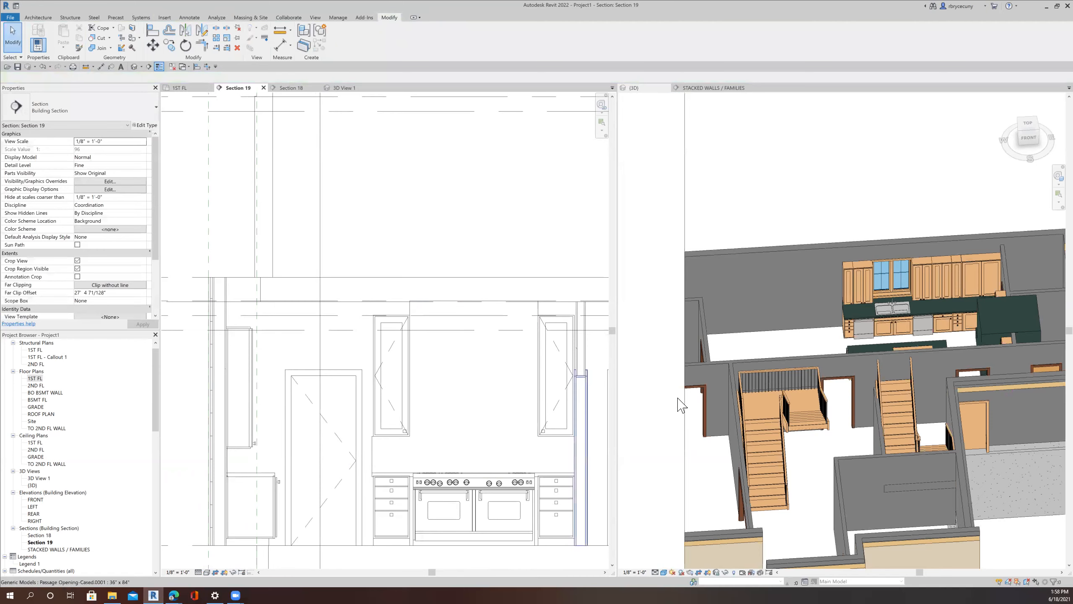
scroll(795, 384, "down", 5)
scroll(795, 384, "up", 3)
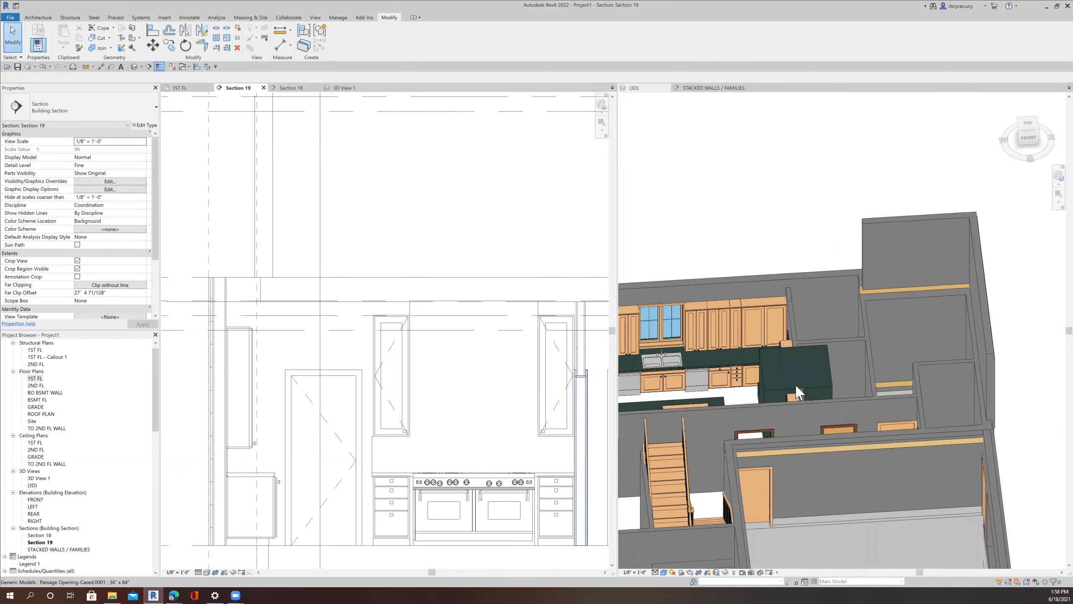
Step: In the 1ST FL plan, pull the range-wall backsplash's rear face back from the adjoining room to the kitchen side of the wall
left_click(805, 381)
middle_click_drag(818, 430, 844, 444, "shift")
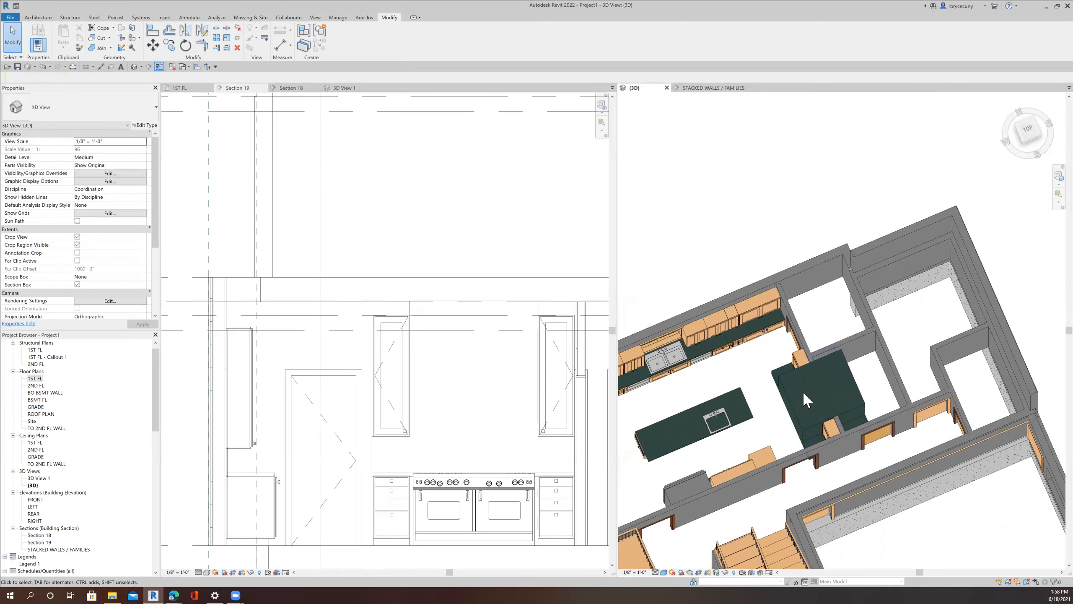
scroll(474, 347, "down", 5)
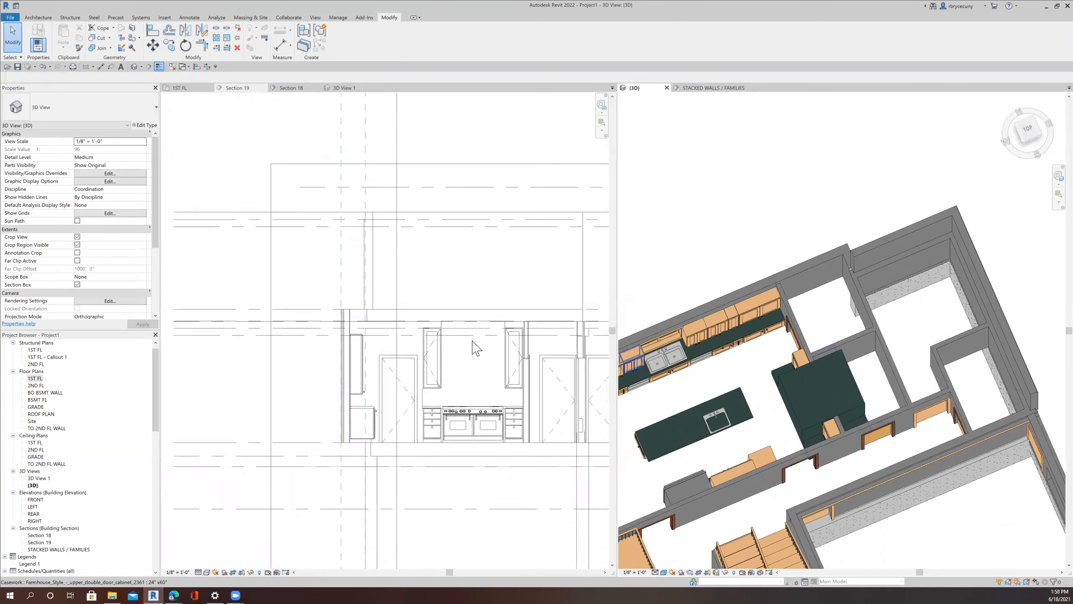
left_click(182, 89)
scroll(469, 405, "up", 4)
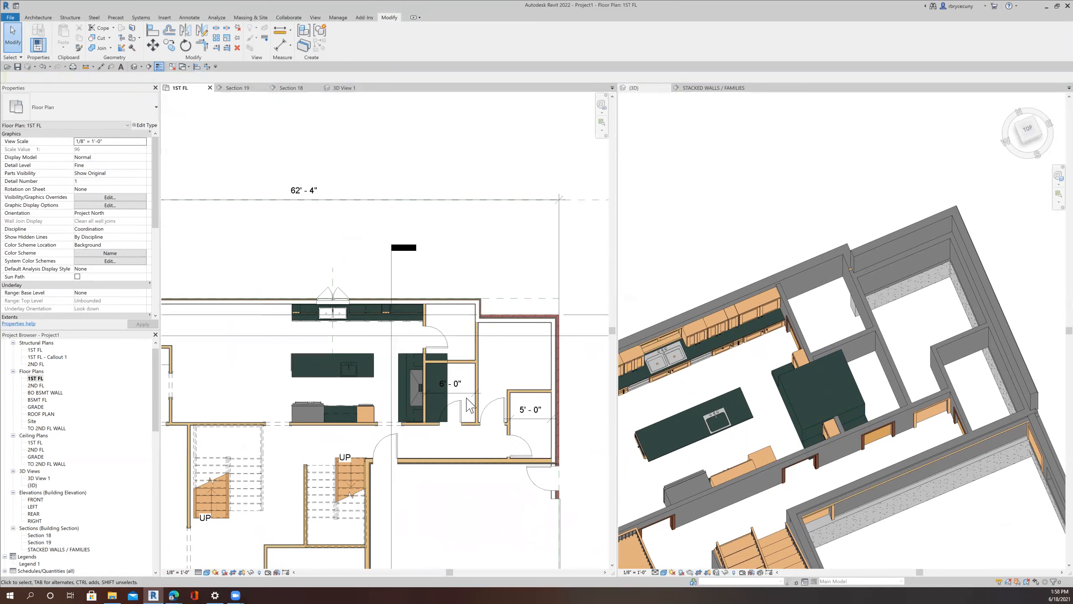
scroll(467, 402, "up", 4)
left_click(400, 381)
scroll(507, 370, "up", 4)
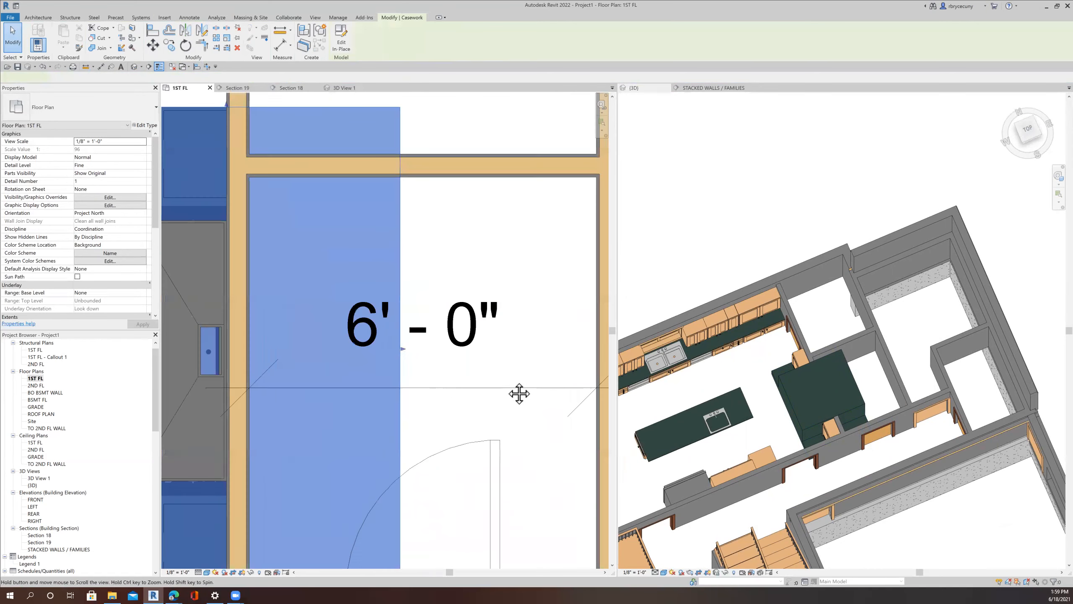
left_click_drag(492, 353, 315, 372)
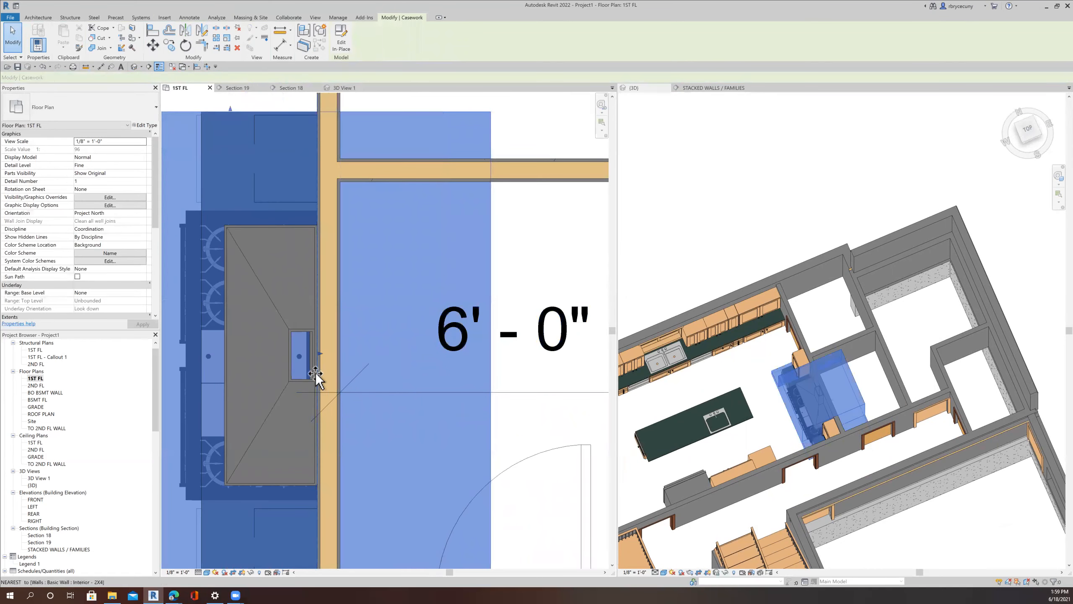
scroll(320, 354, "up", 3)
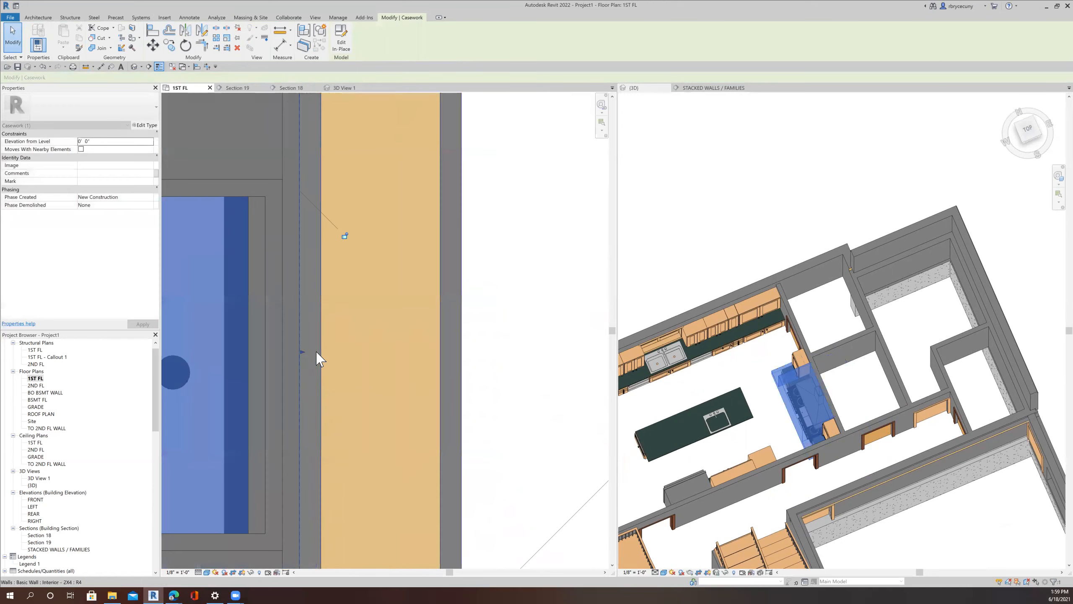
Step: Pull the backsplash's kitchen-side face back behind the range hood to make it a thin slab against the wall
scroll(310, 362, "down", 3)
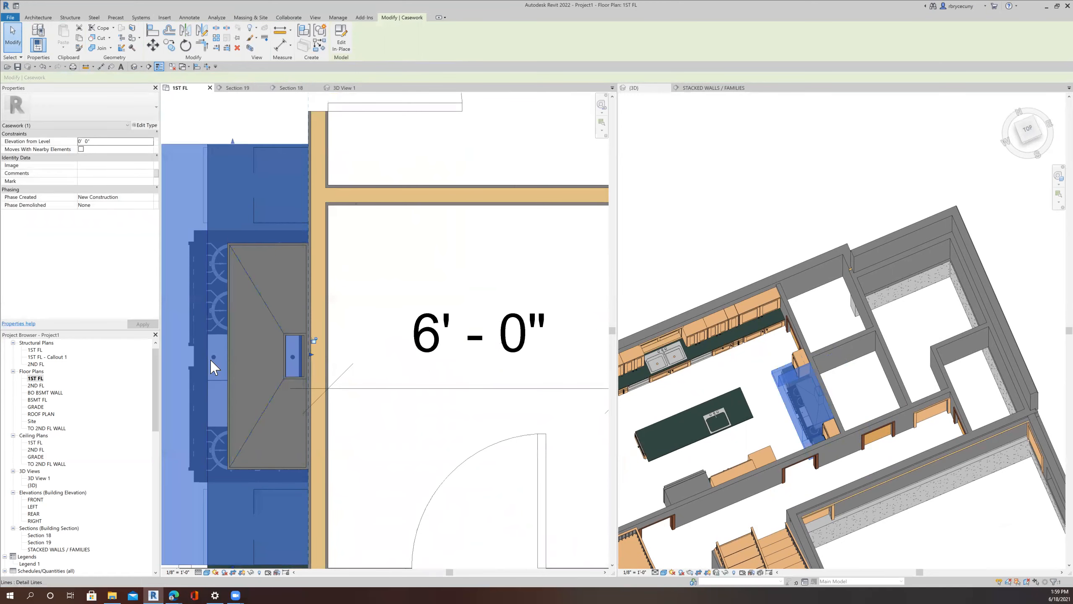
scroll(249, 387, "down", 4)
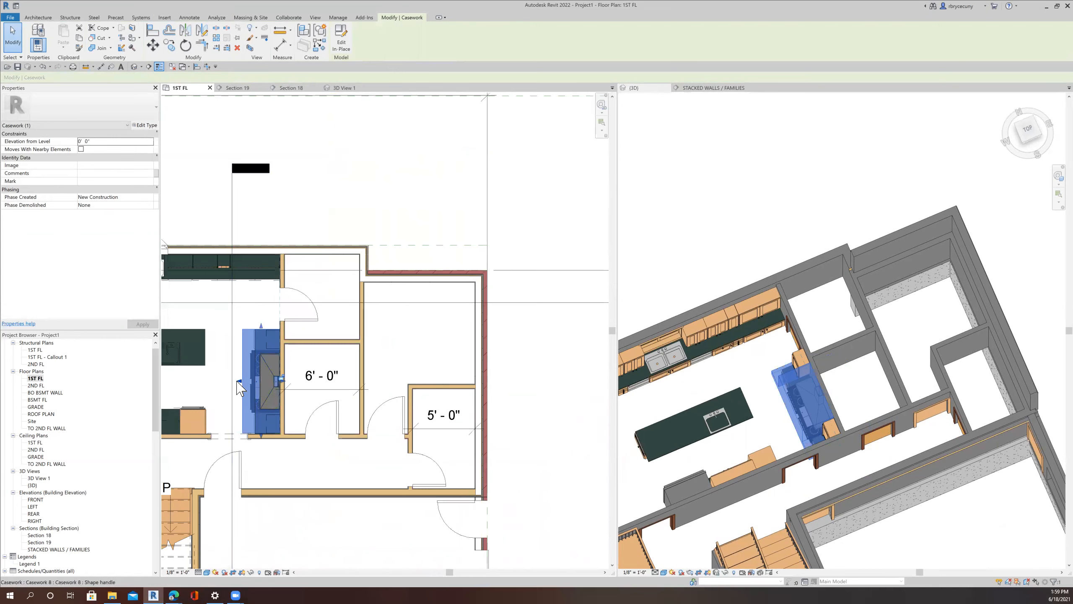
left_click(272, 387)
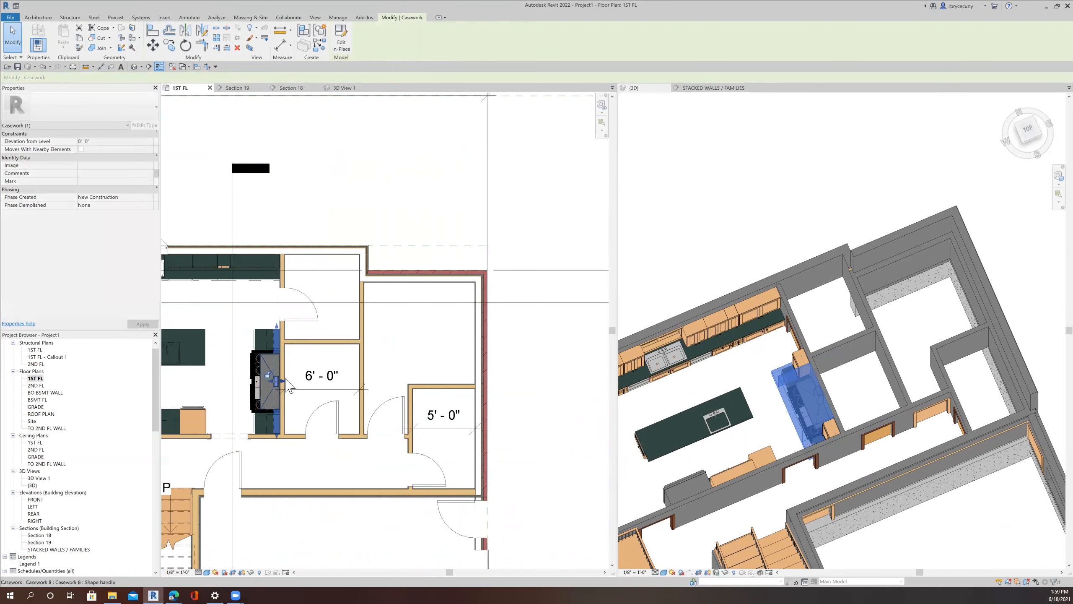
scroll(266, 379, "up", 5)
scroll(267, 380, "up", 5)
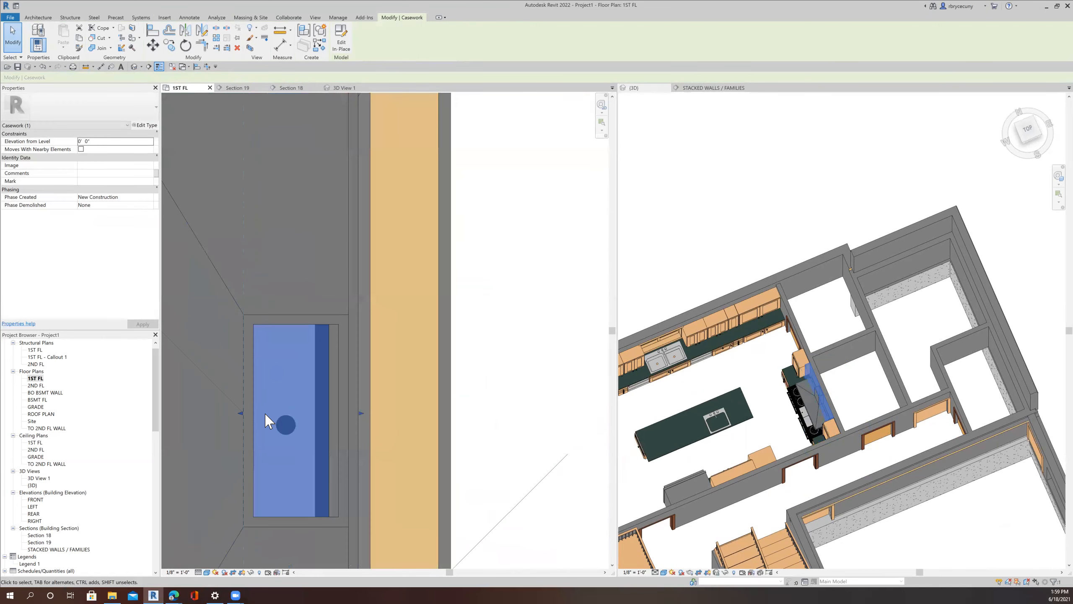
left_click_drag(240, 412, 343, 432)
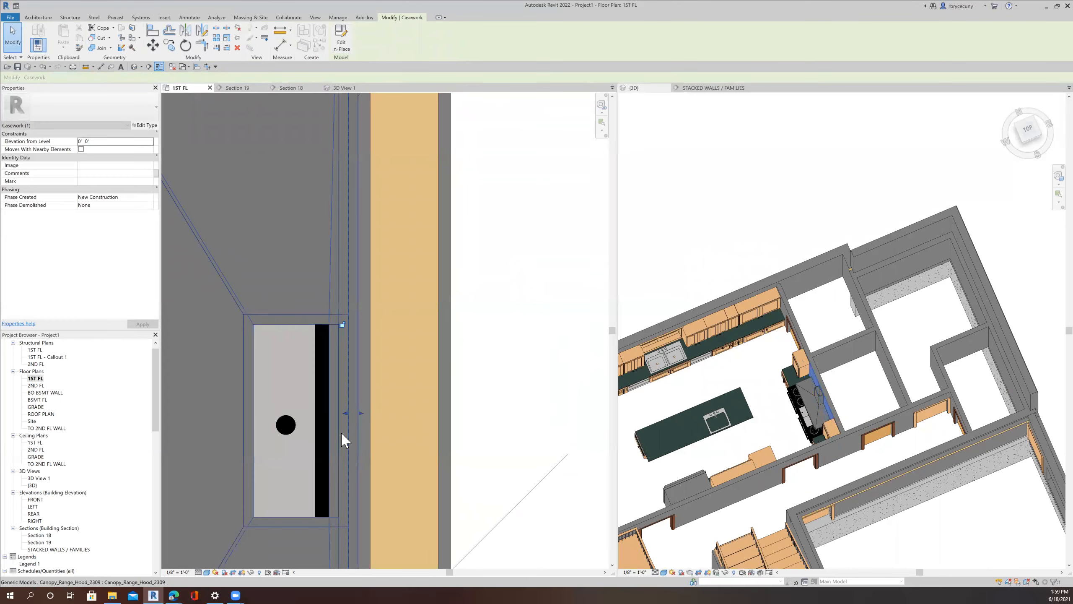
scroll(341, 438, "down", 3)
scroll(340, 434, "down", 4)
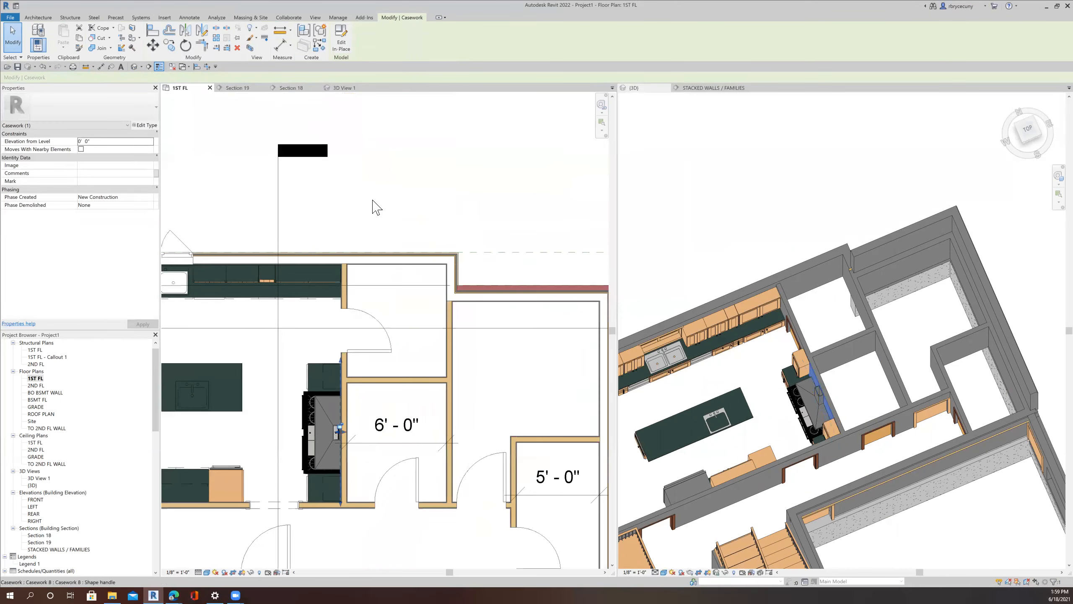
Step: Open the perspective view 3D View 1 and set its visual style to Consistent Colors with shadows off
left_click(341, 88)
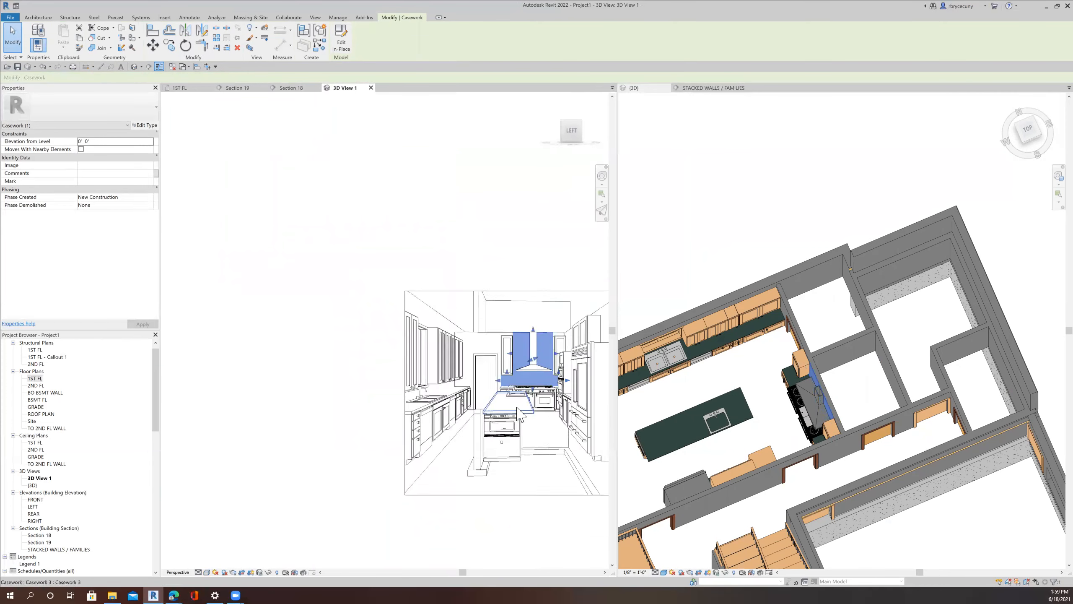
left_click(244, 473)
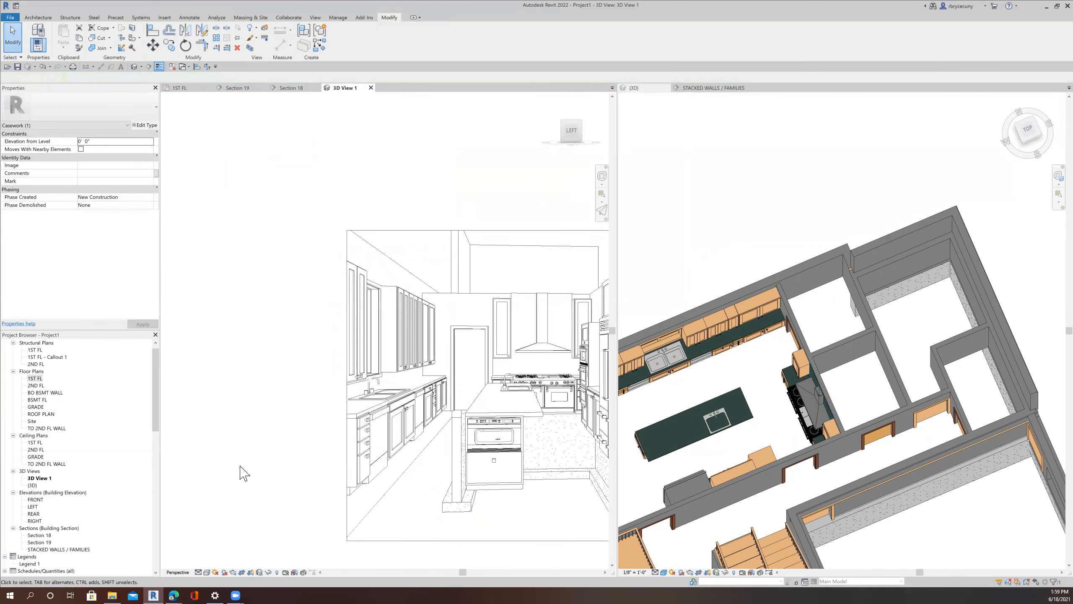
left_click(224, 572)
left_click(215, 572)
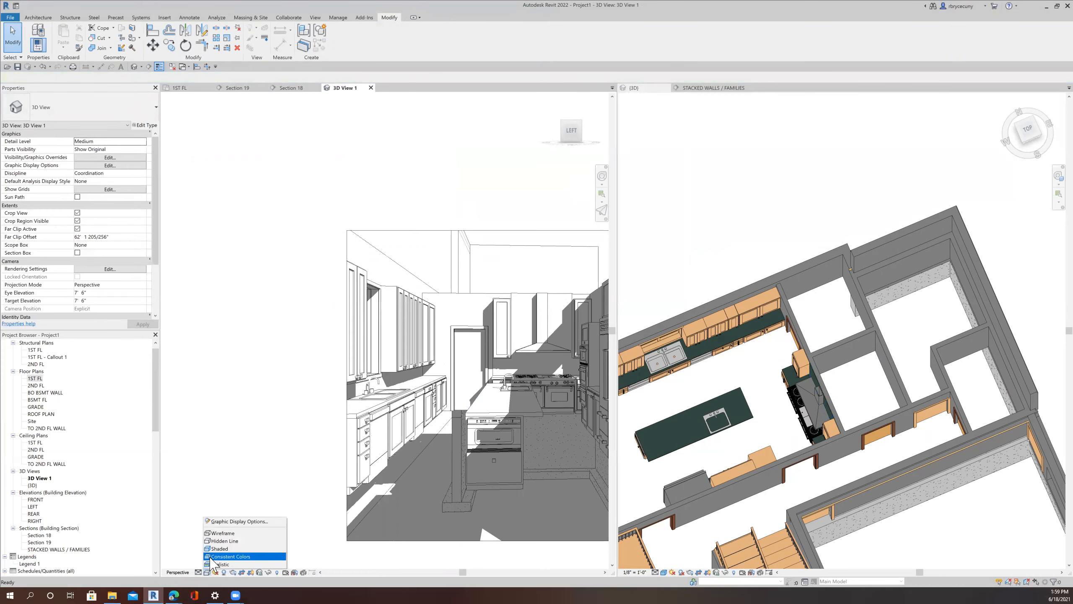
left_click(244, 555)
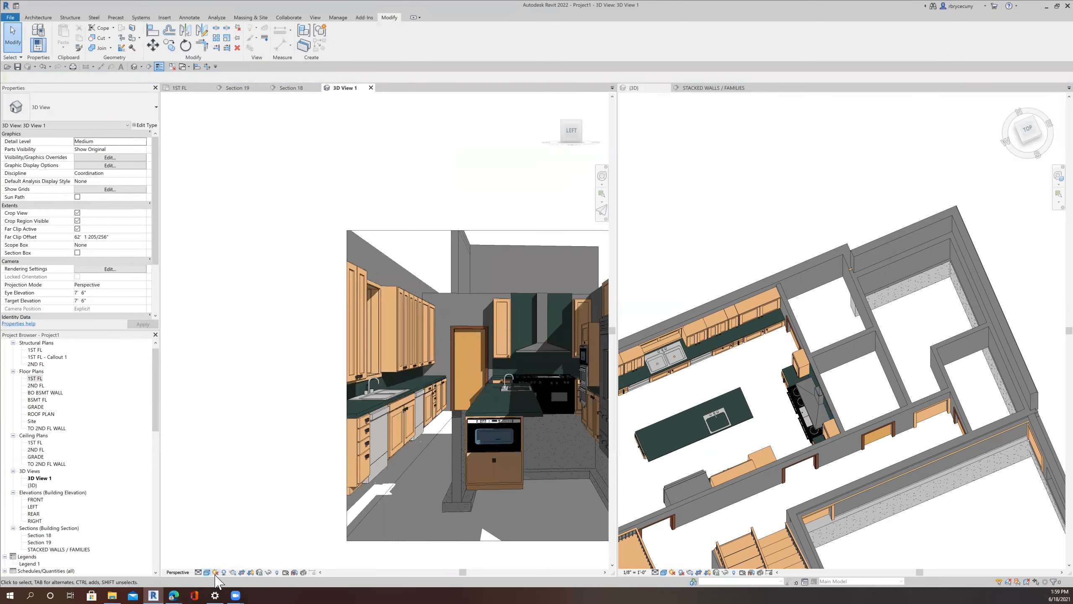
left_click(223, 572)
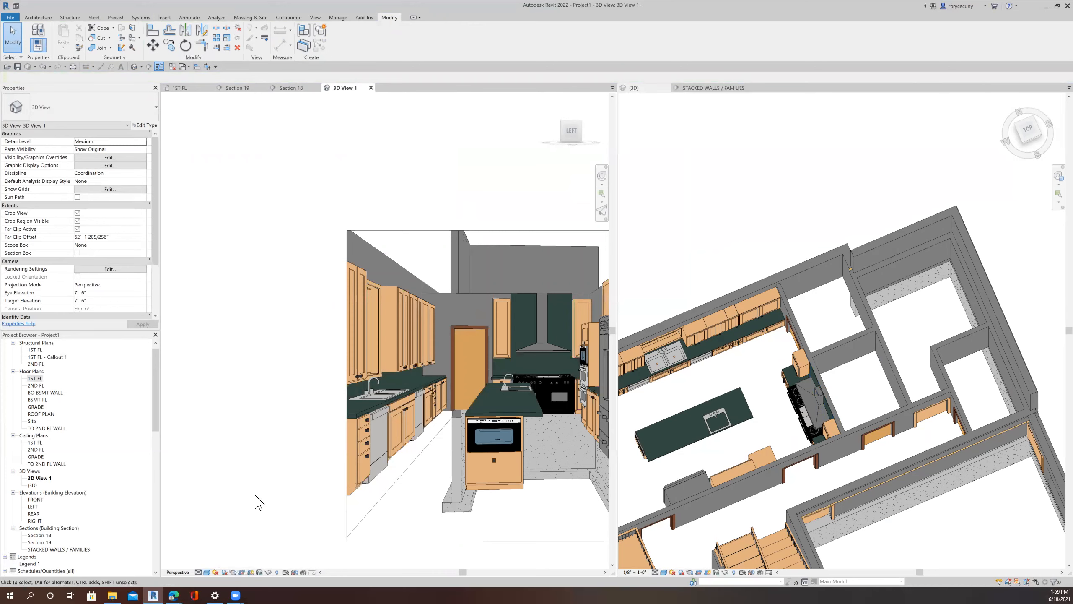
Step: Check the whole kitchen perspective, and bring up the STACKED WALLS / FAMILIES section beside the 1ST FL plan
scroll(227, 487, "down", 3)
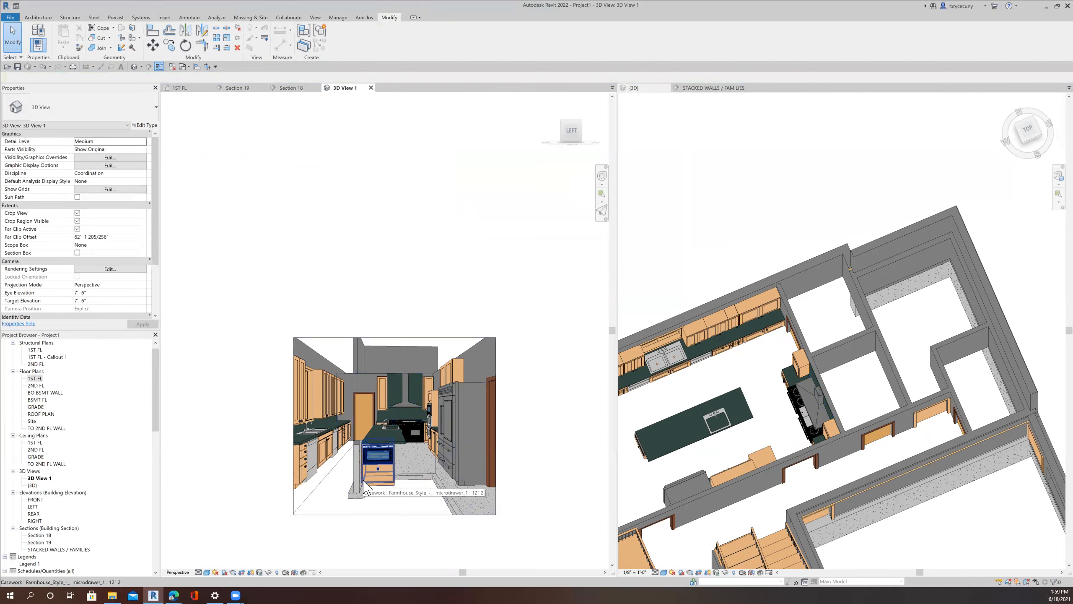
scroll(365, 486, "up", 2)
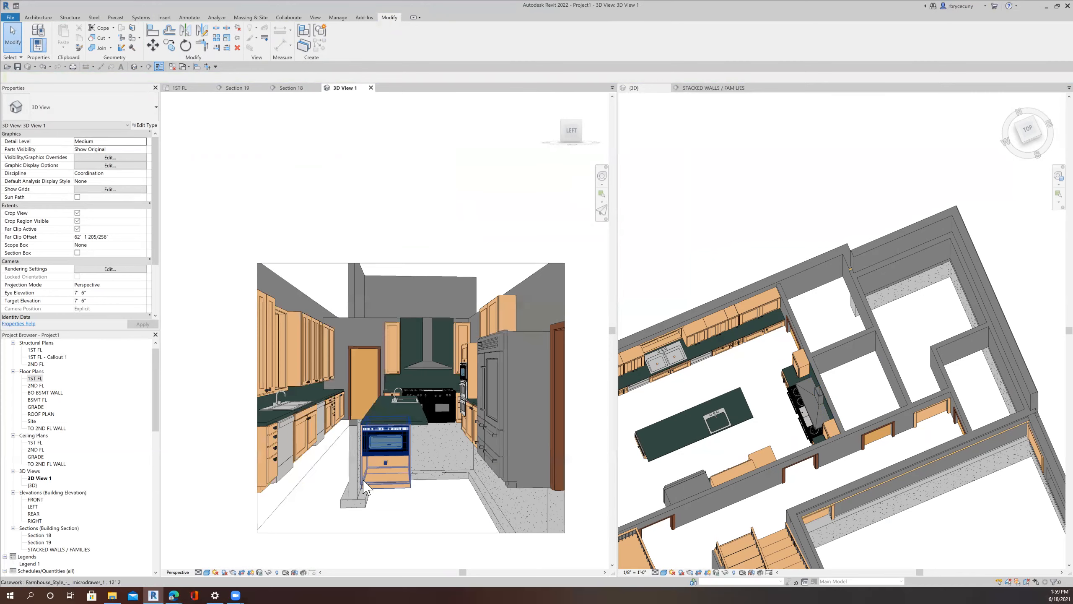
left_click(721, 88)
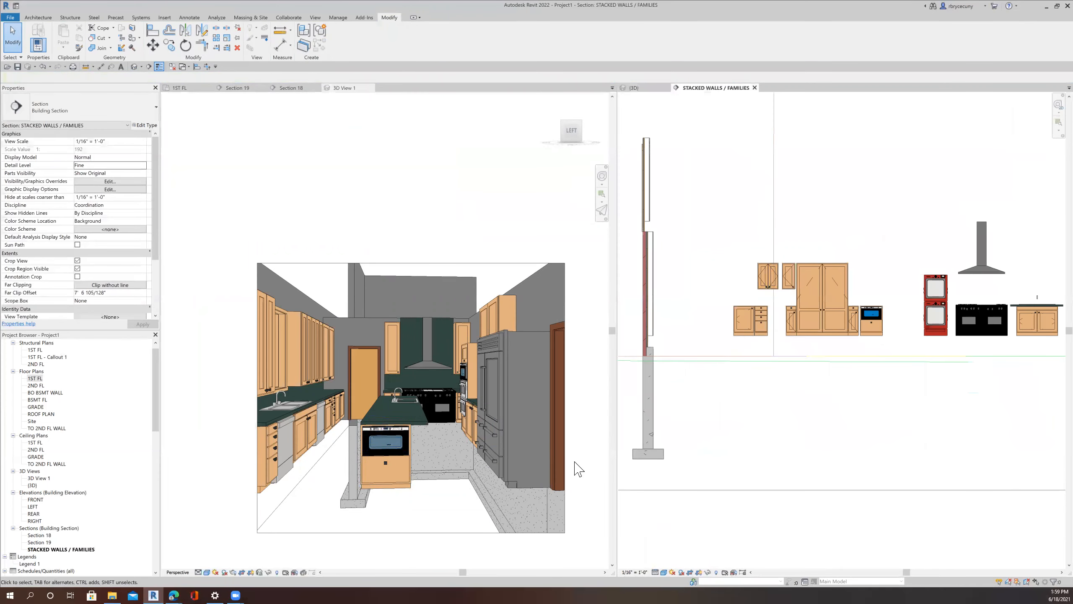
scroll(474, 486, "down", 4)
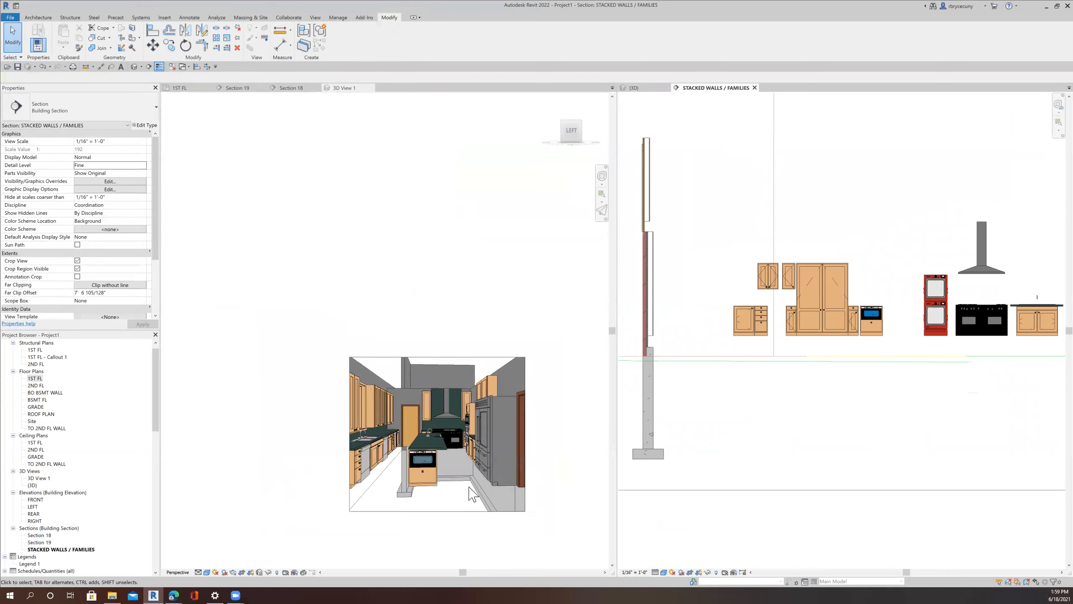
left_click(188, 89)
scroll(376, 441, "down", 1)
scroll(350, 412, "up", 2)
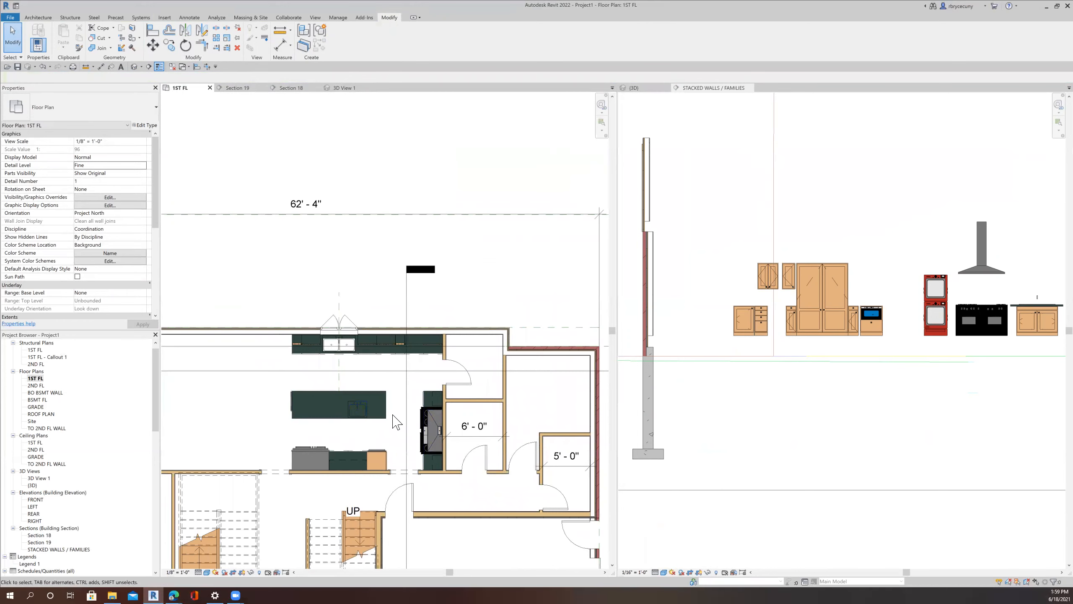
Step: Create another 24" farmhouse single cabinet from the sample section and place it between the sink counter and the island's left end
left_click(744, 333)
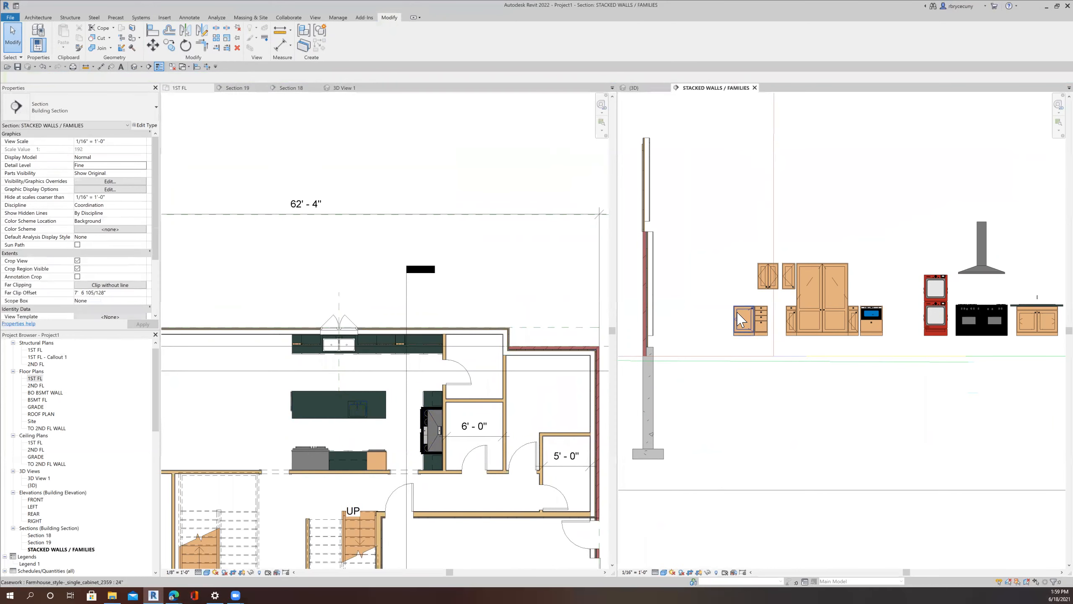
left_click(739, 315)
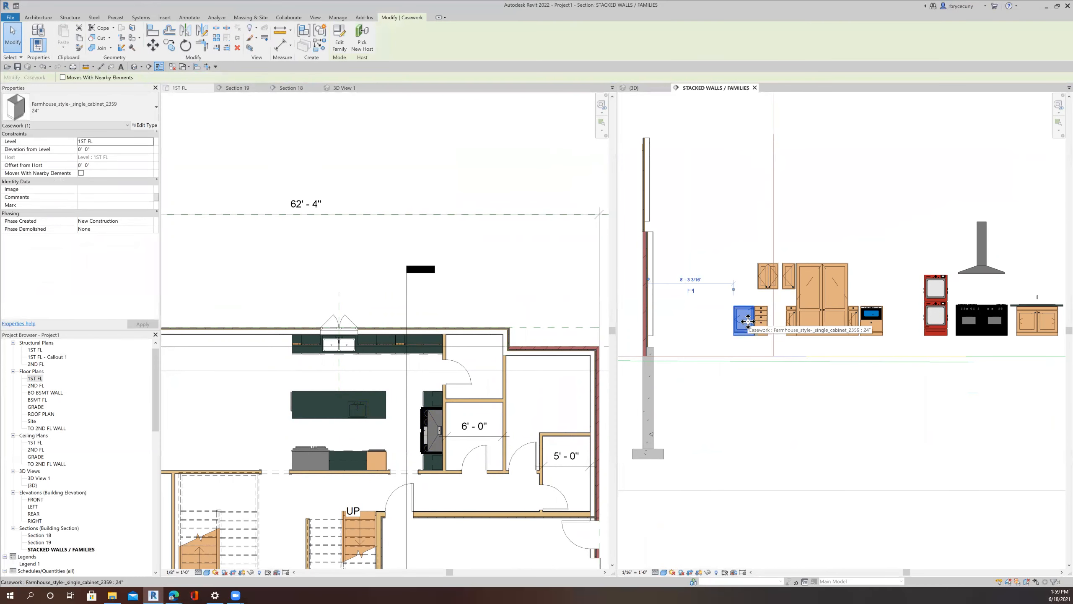
right_click(745, 323)
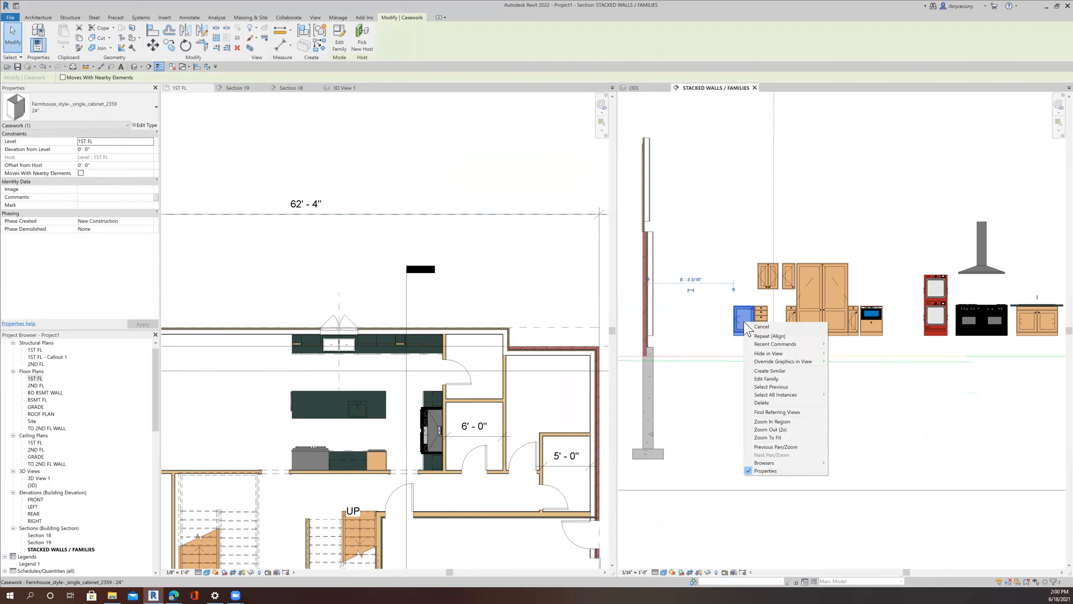
left_click(769, 370)
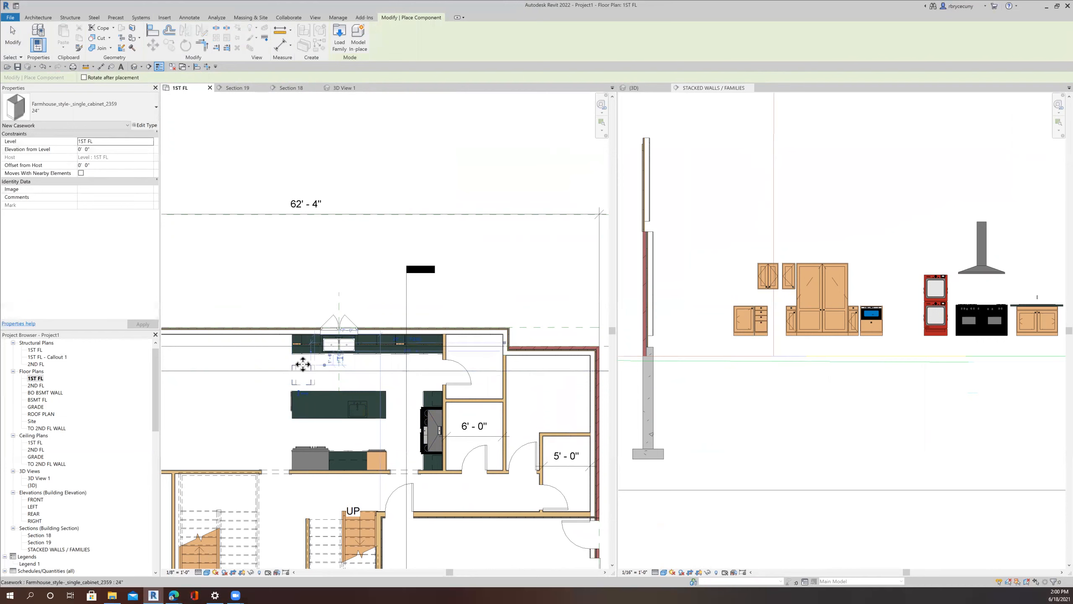
scroll(339, 374, "up", 3)
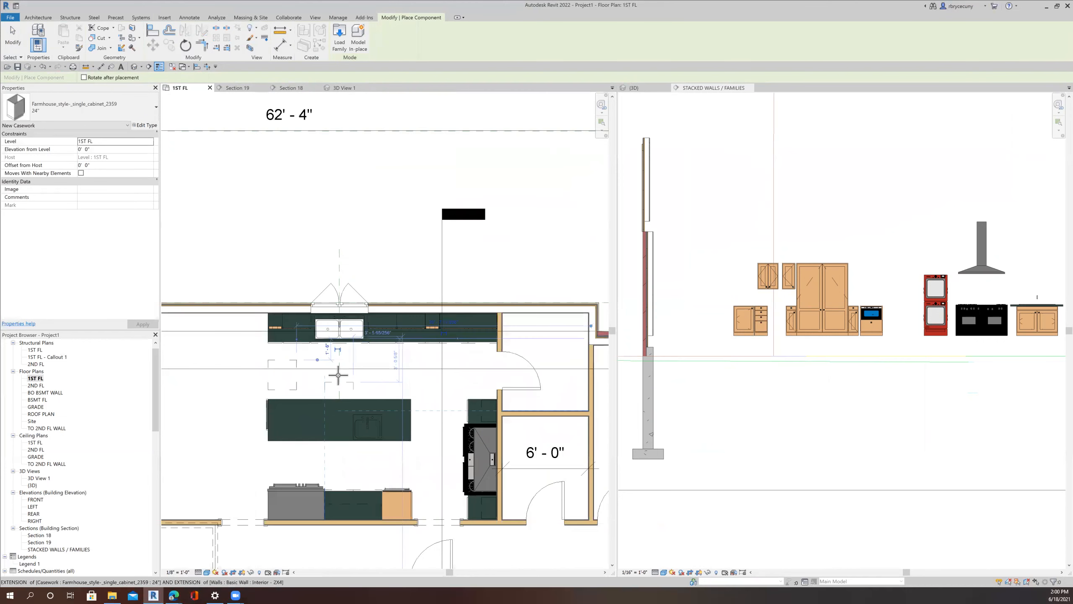
left_click(274, 373)
key("Escape")
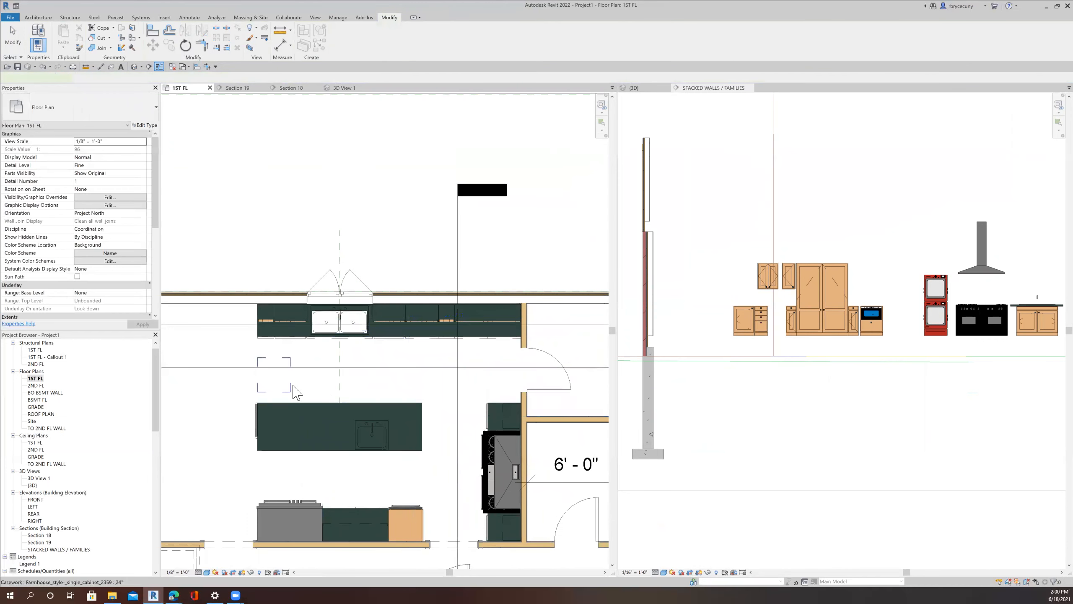
Step: Move the new 24" single cabinet partly under the island countertop, keeping it in line with the island's left edge
scroll(292, 390, "down", 2)
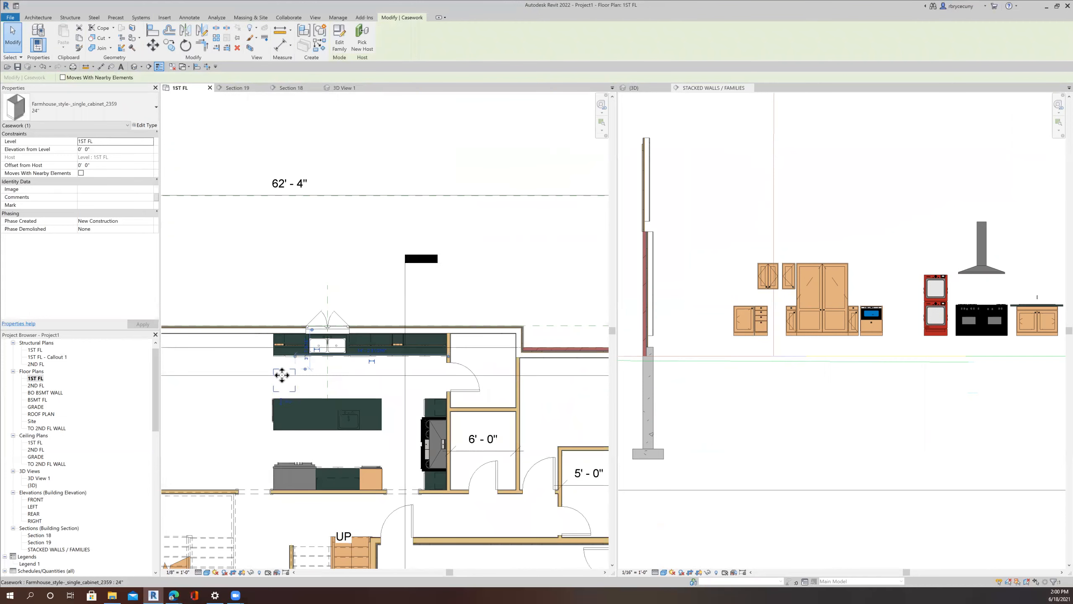
scroll(282, 374, "up", 3)
key("Escape")
left_click(256, 412)
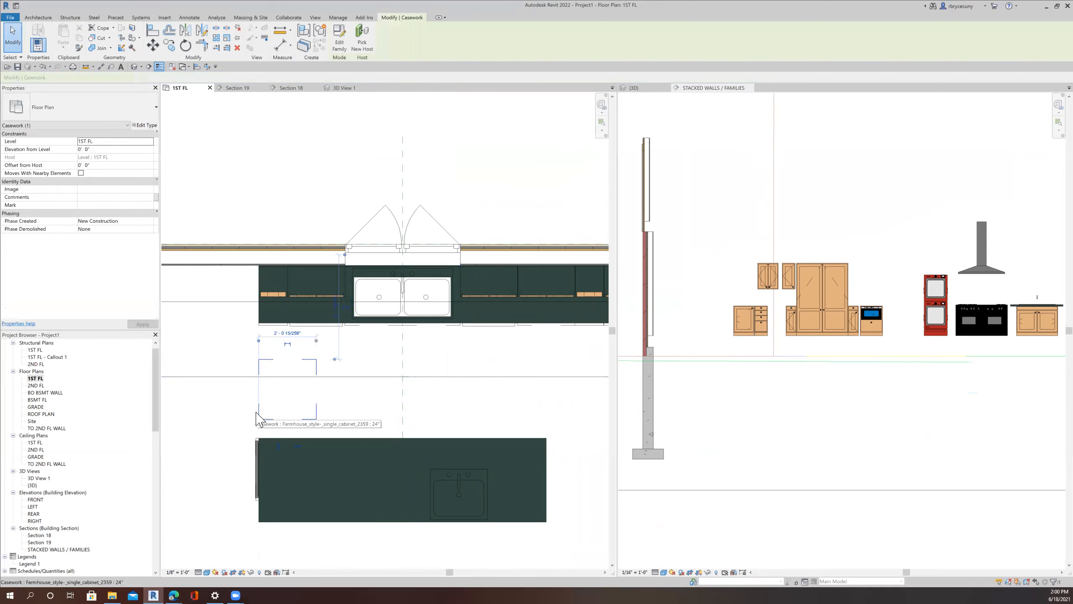
scroll(279, 363, "down", 2)
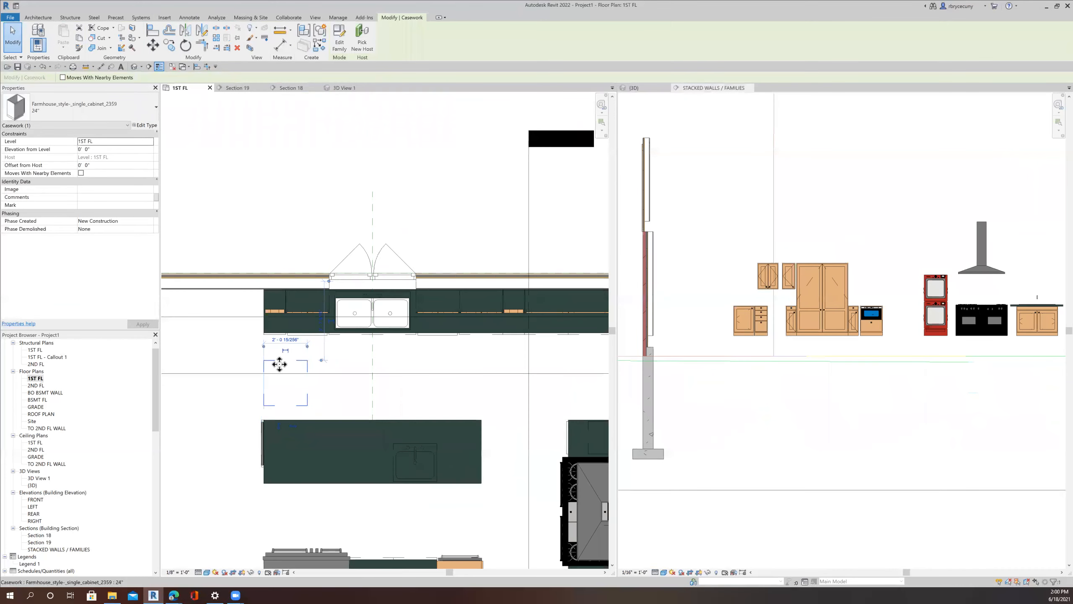
left_click_drag(266, 389, 265, 415)
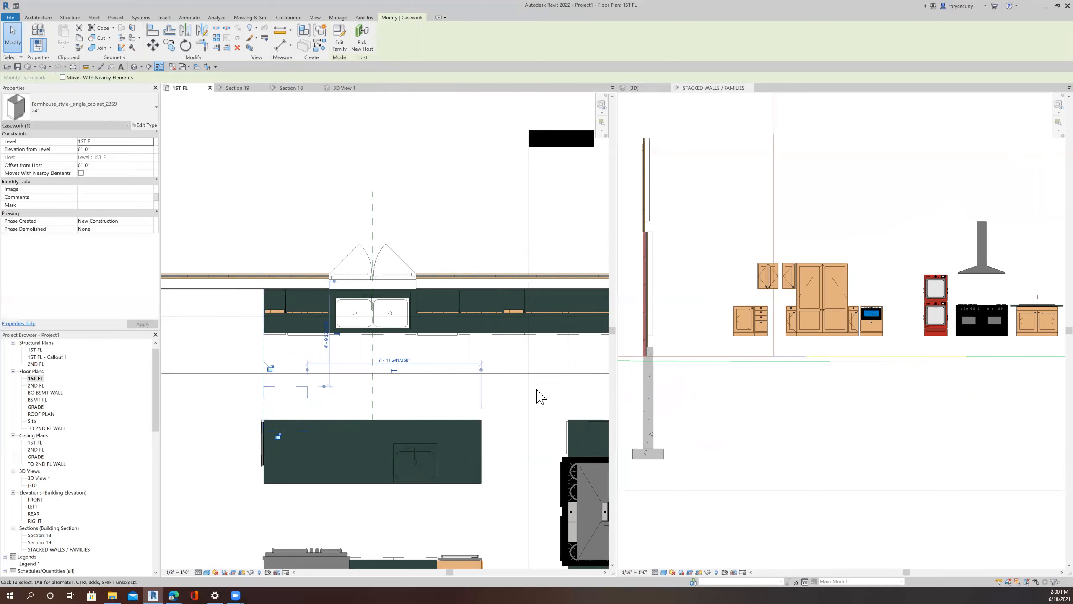
Step: Create another 15" farmhouse four-drawer cabinet from the sample section, place it beside the single cabinet at the island, and select it
left_click(761, 325)
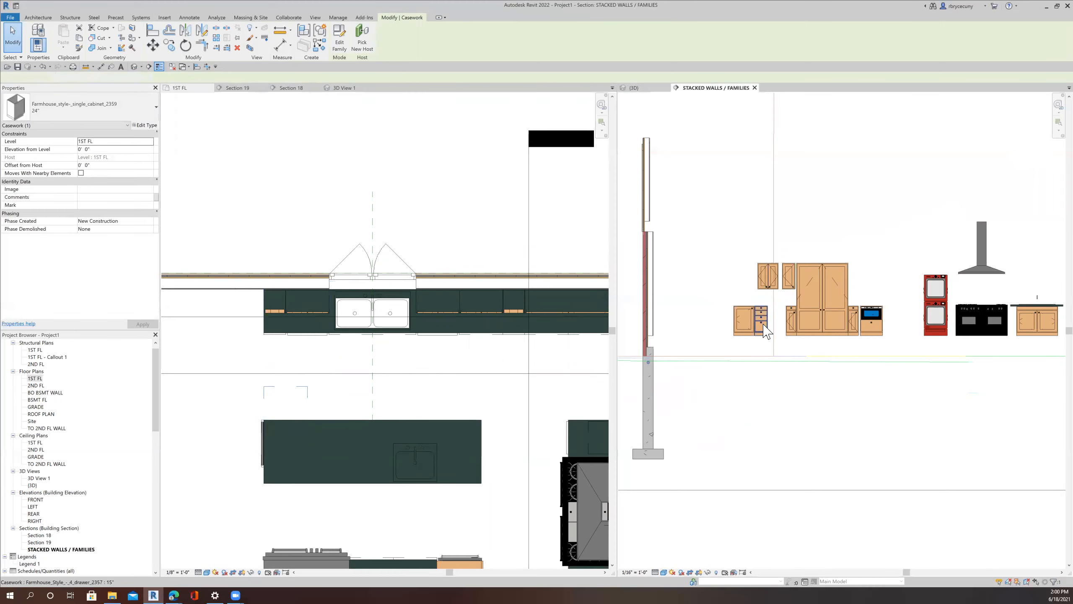
right_click(763, 325)
left_click(788, 373)
left_click(332, 391)
left_click(341, 370)
key("Escape")
key("Escape")
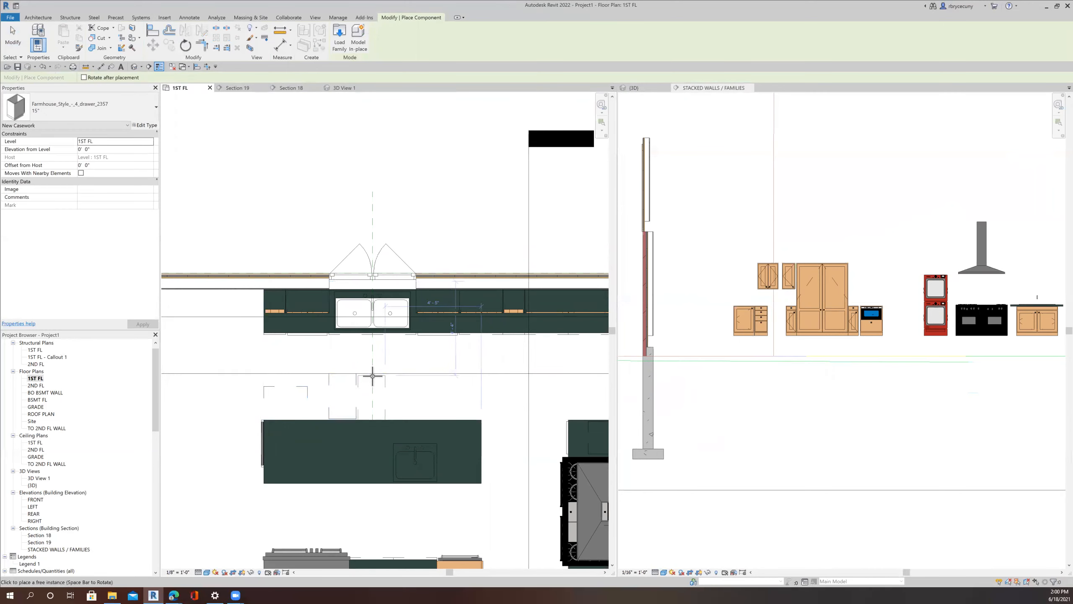
left_click(333, 398)
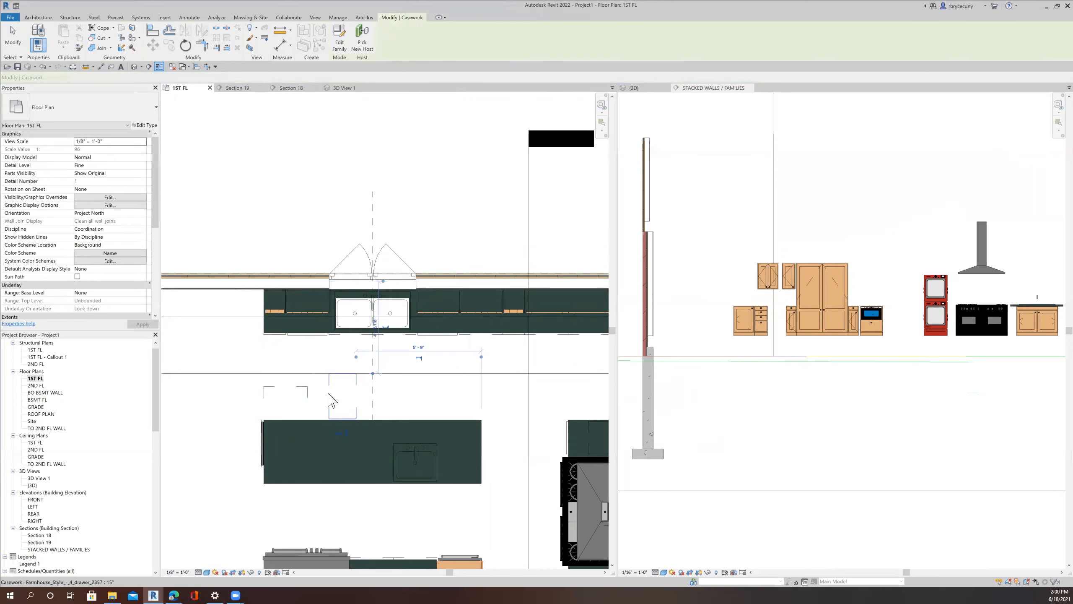
Step: Flip the Section 18 line in the 1ST FL plan so it looks toward the kitchen island, and bring up its section view
key("Down")
key("Down")
scroll(427, 412, "down", 8)
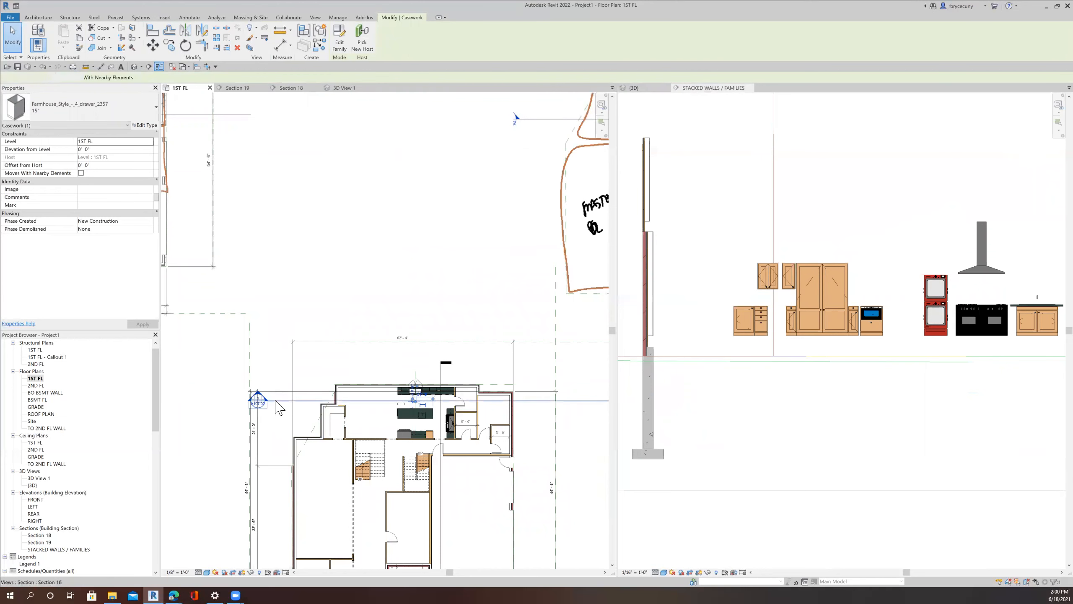
right_click(275, 400)
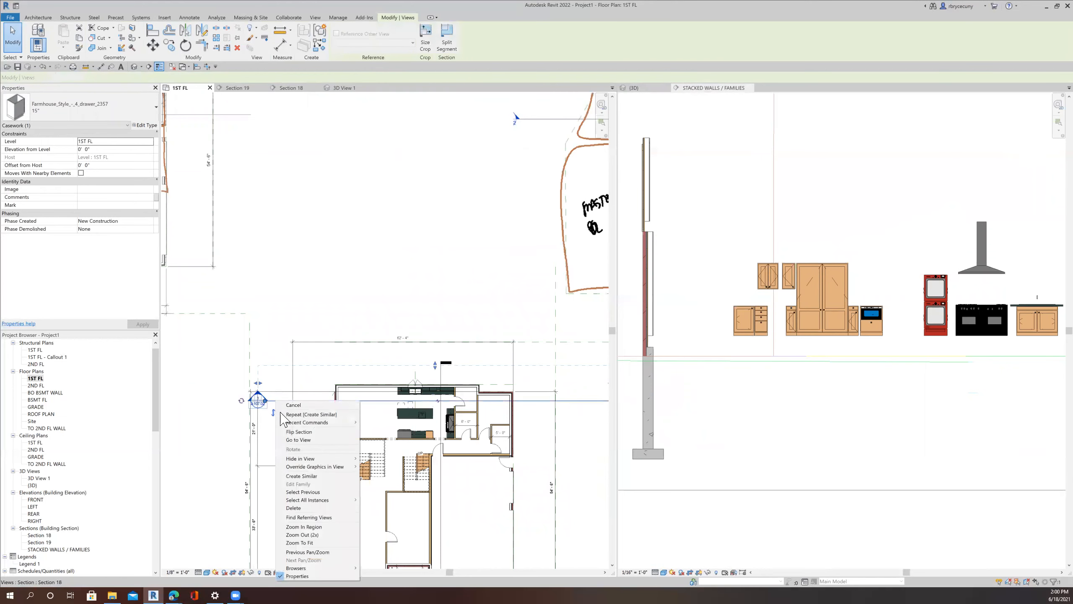
left_click(299, 432)
right_click(277, 402)
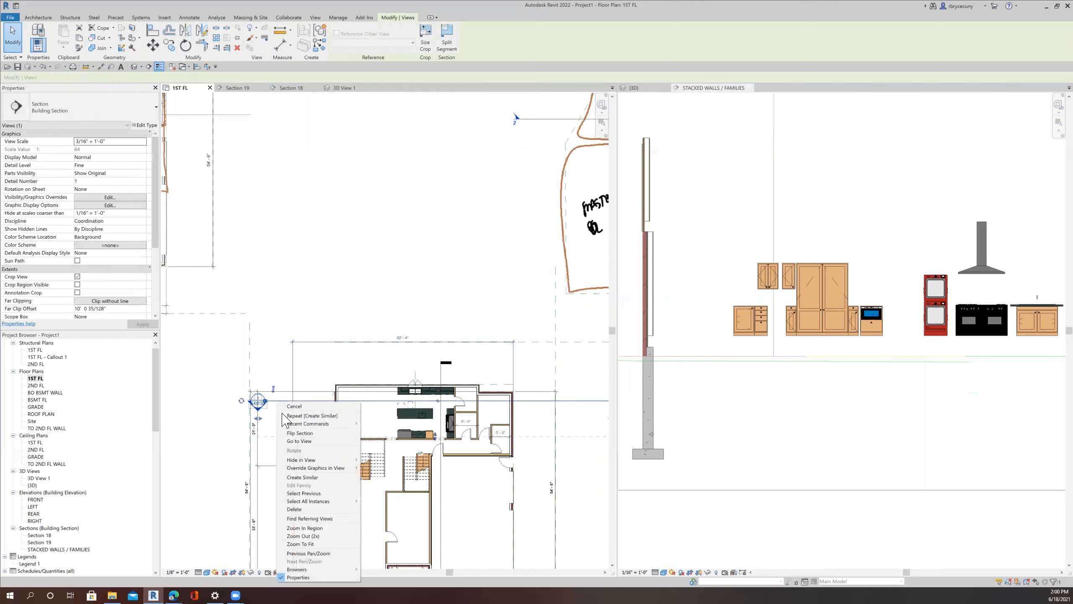
left_click(299, 441)
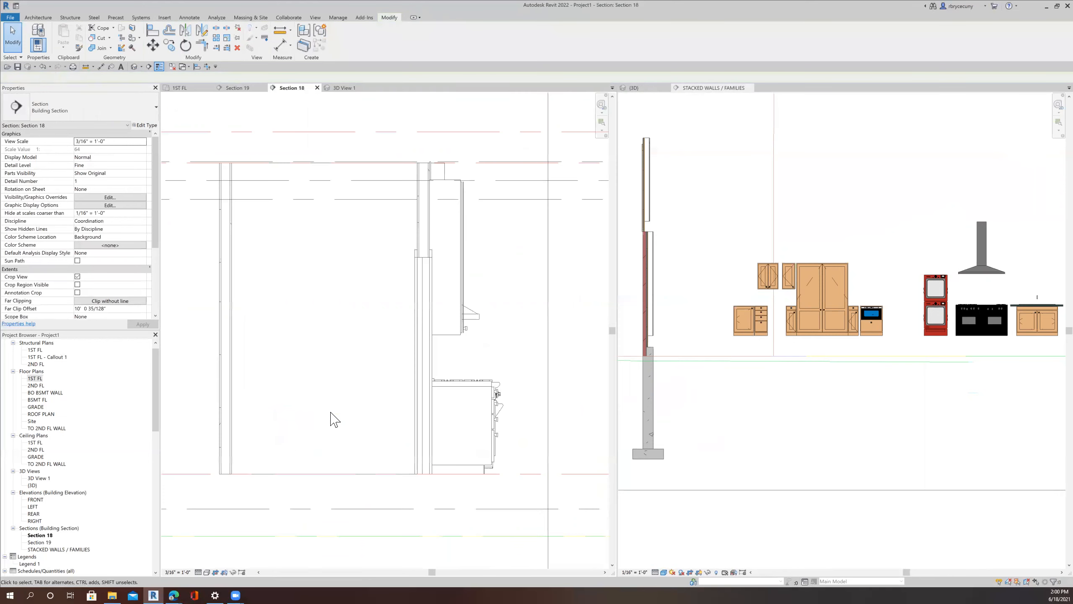
scroll(333, 420, "down", 6)
scroll(437, 435, "up", 5)
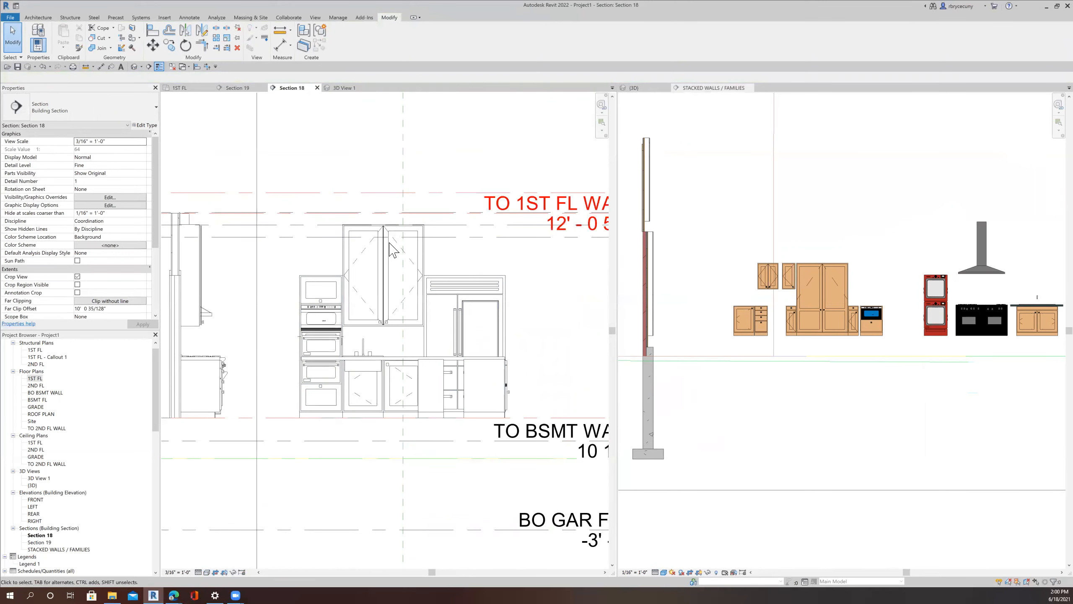
Step: Shorten the view depth of Section 18 in the plan to 5' 7 103/128" so it stops within the island, and check the section
left_click(192, 89)
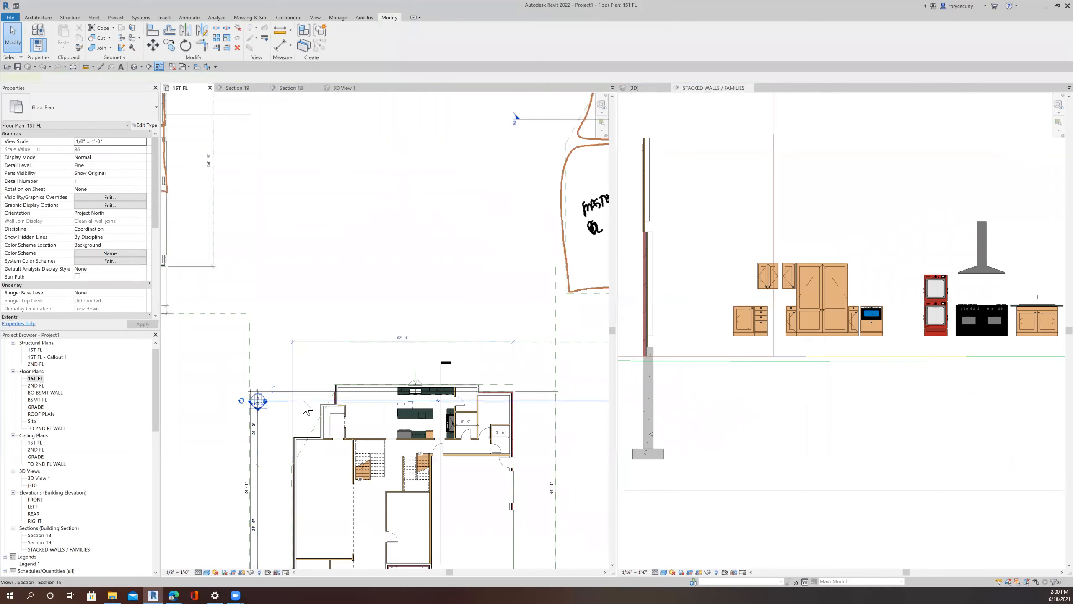
left_click(304, 401)
scroll(445, 437, "up", 2)
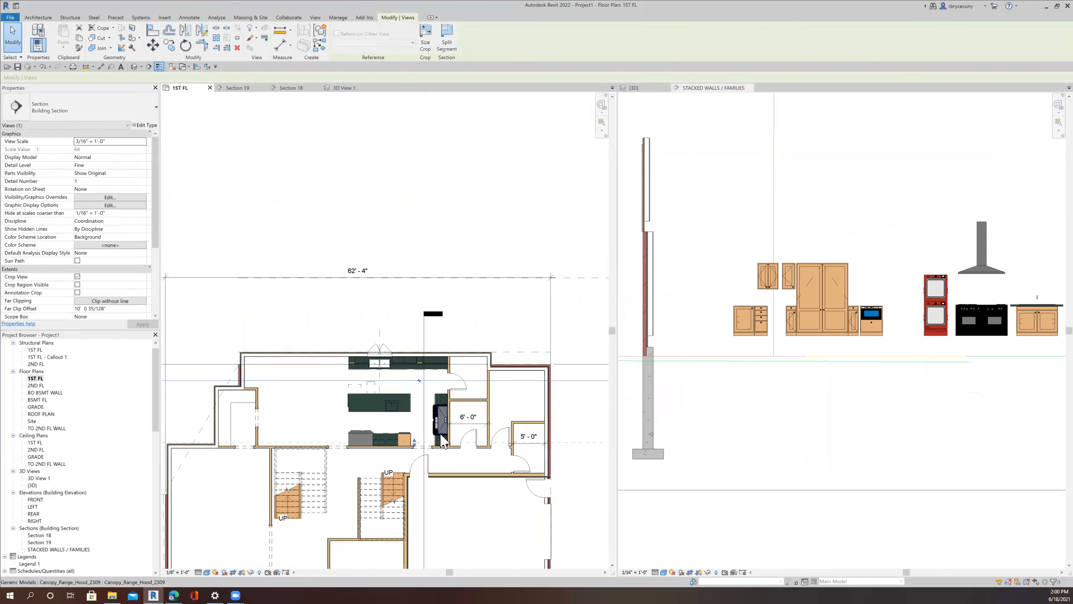
left_click_drag(414, 442, 416, 412)
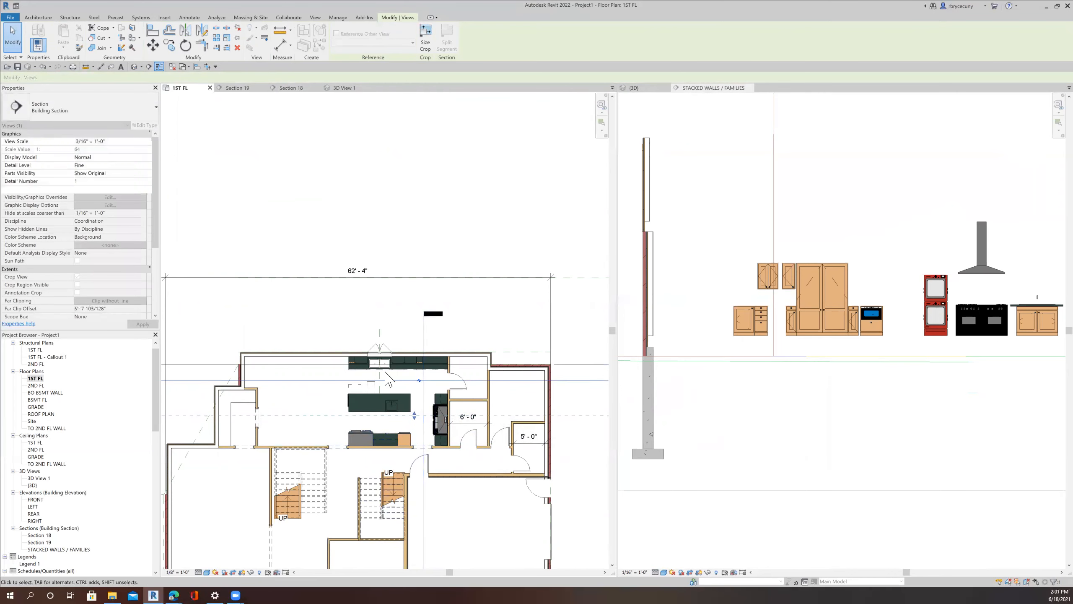
left_click(290, 88)
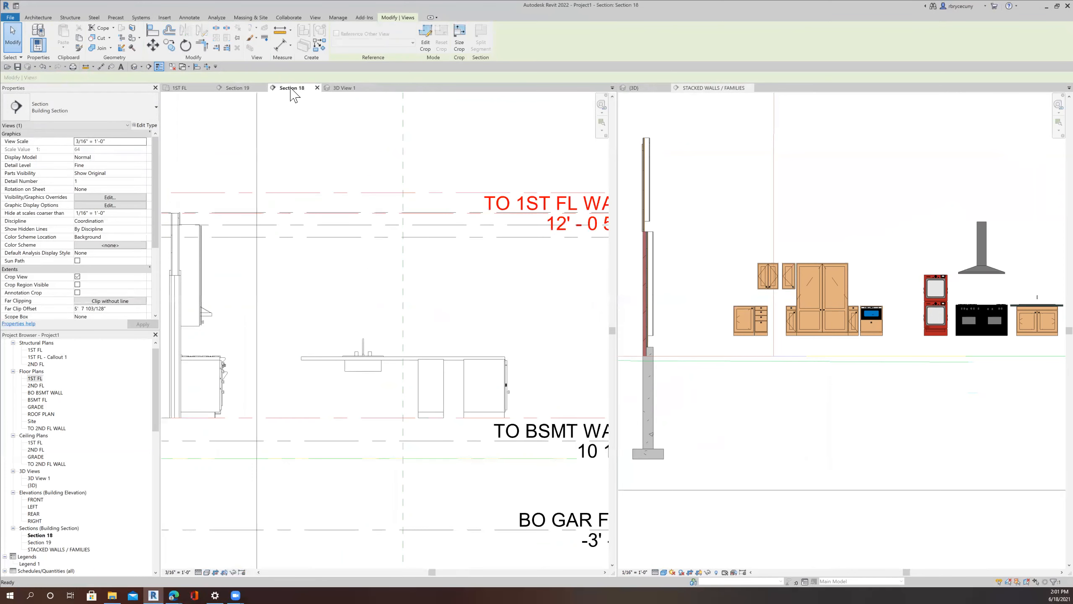
scroll(366, 356, "down", 3)
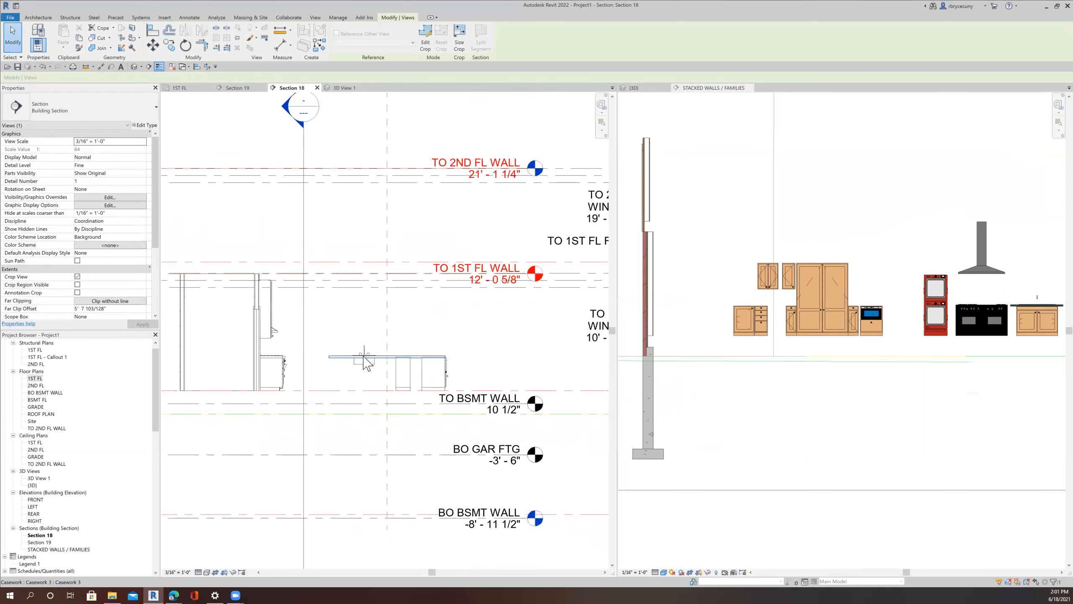
scroll(418, 359, "up", 3)
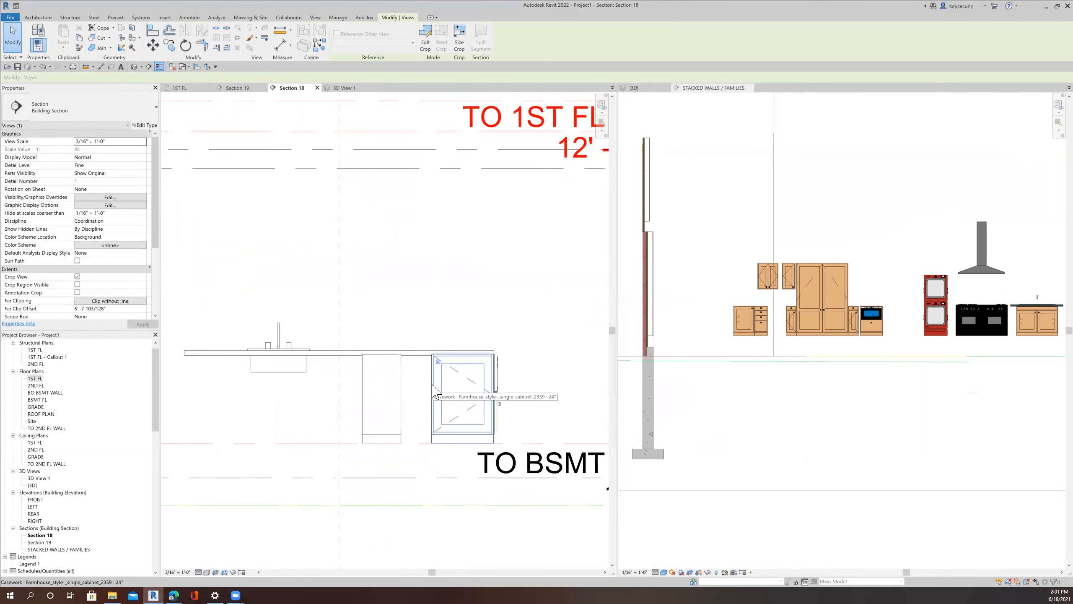
Step: Turn the island's 24" single cabinet around to face the sink wall, and move it back partly under the island countertop
left_click(433, 385)
key("space")
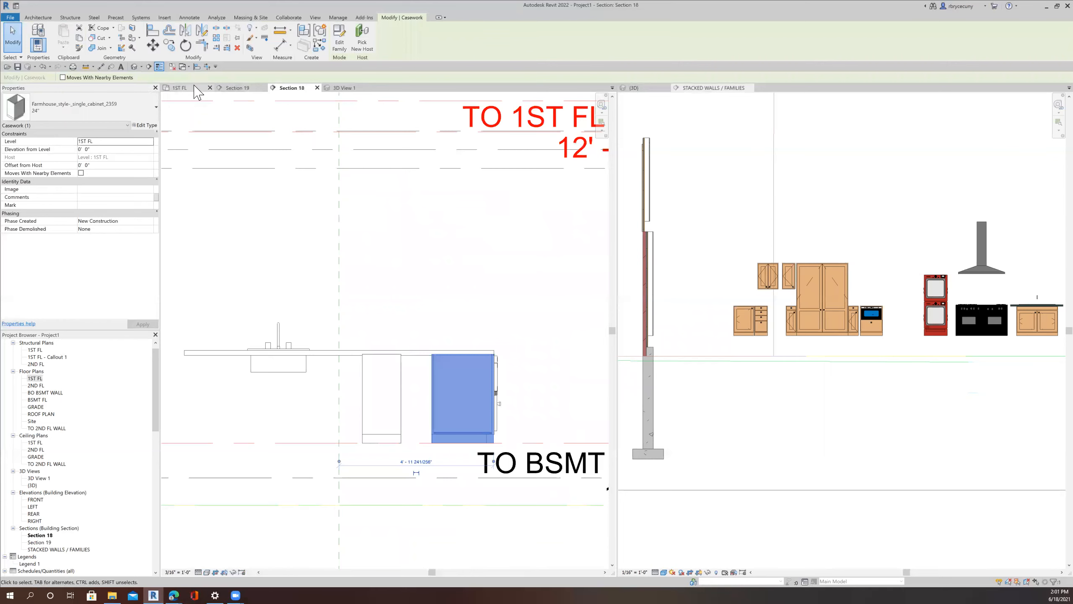
left_click(179, 88)
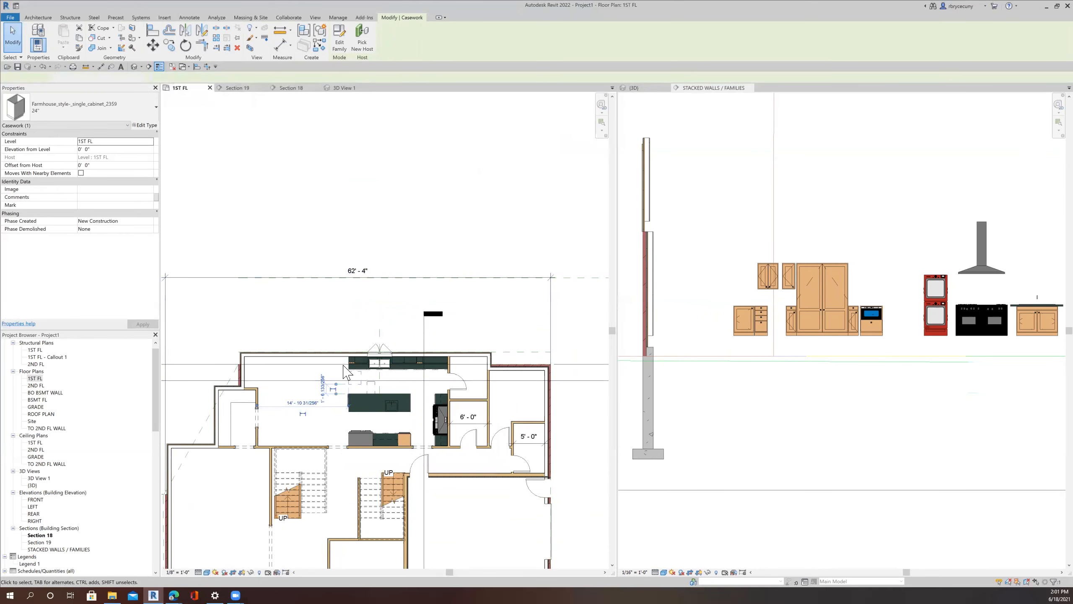
scroll(370, 392, "up", 3)
left_click_drag(366, 368, 367, 406)
Step: Flip the island's 15" four-drawer cabinet to face the sink wall, move it back partly under the countertop, and check it in Section 18
left_click(394, 378)
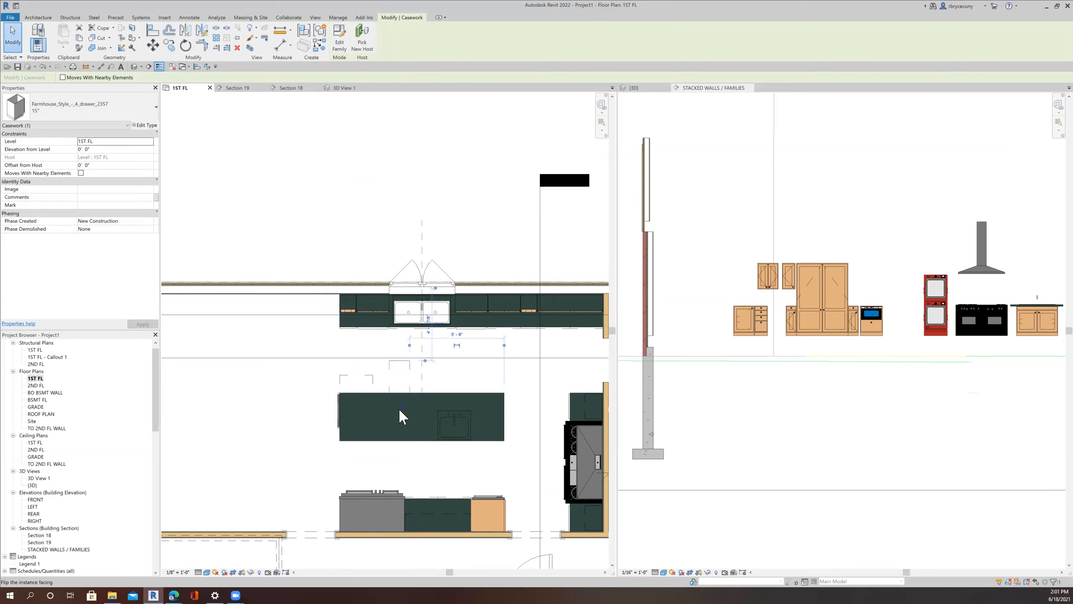
scroll(399, 408, "up", 3)
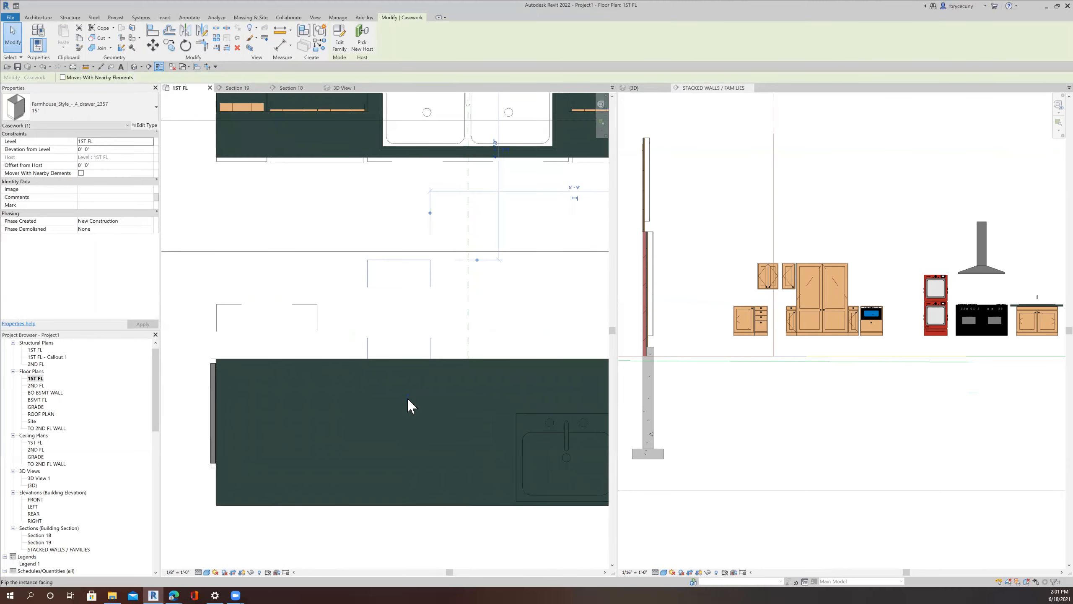
scroll(408, 398, "down", 3)
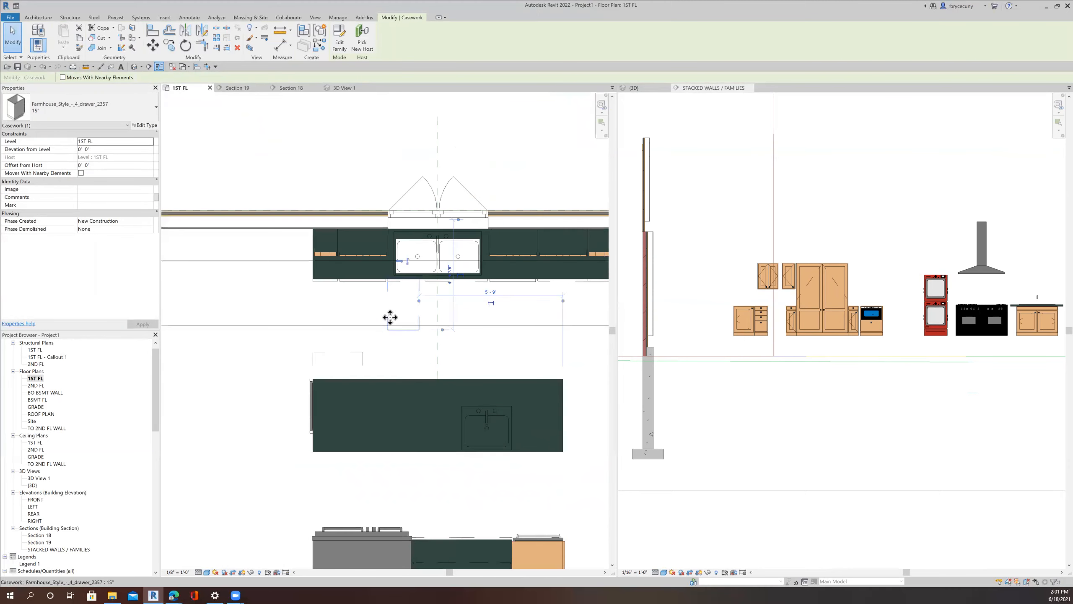
left_click_drag(387, 306, 388, 372)
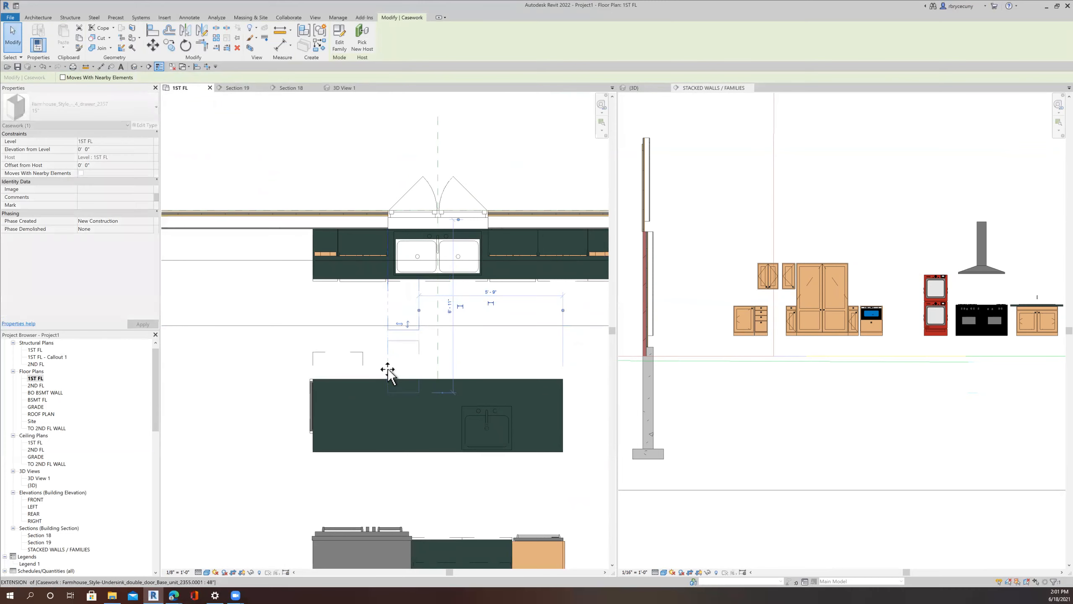
left_click(293, 90)
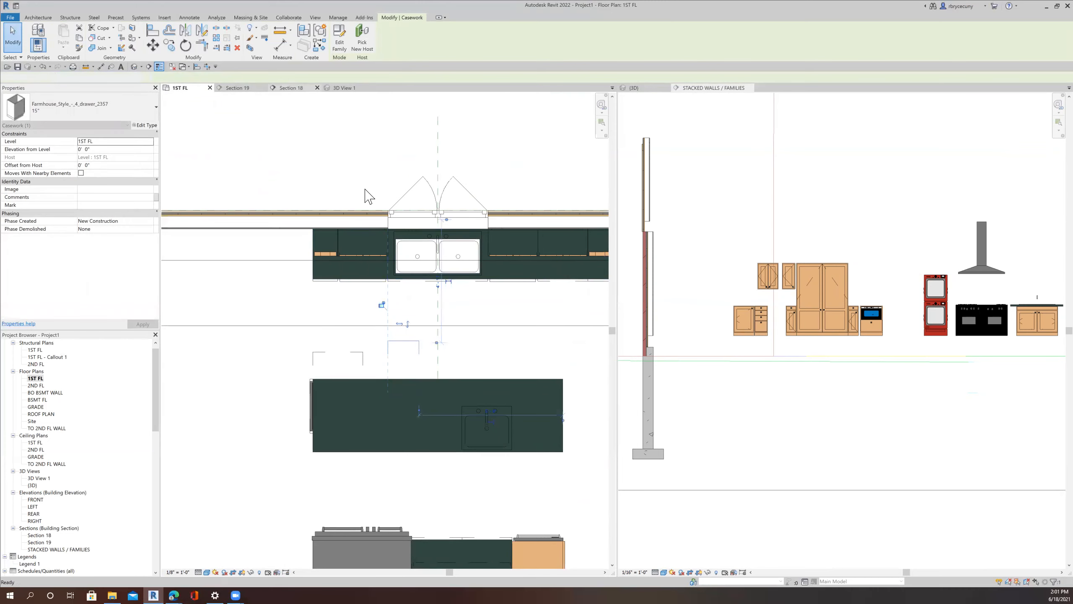
left_click(426, 287)
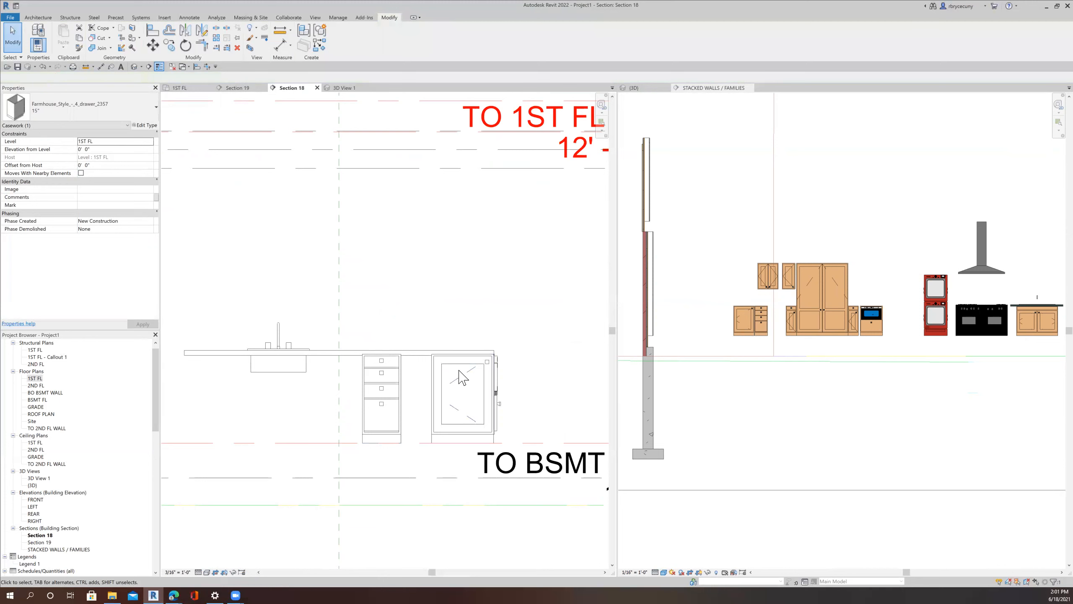
scroll(463, 376, "up", 1)
middle_click_drag(470, 410, 551, 409)
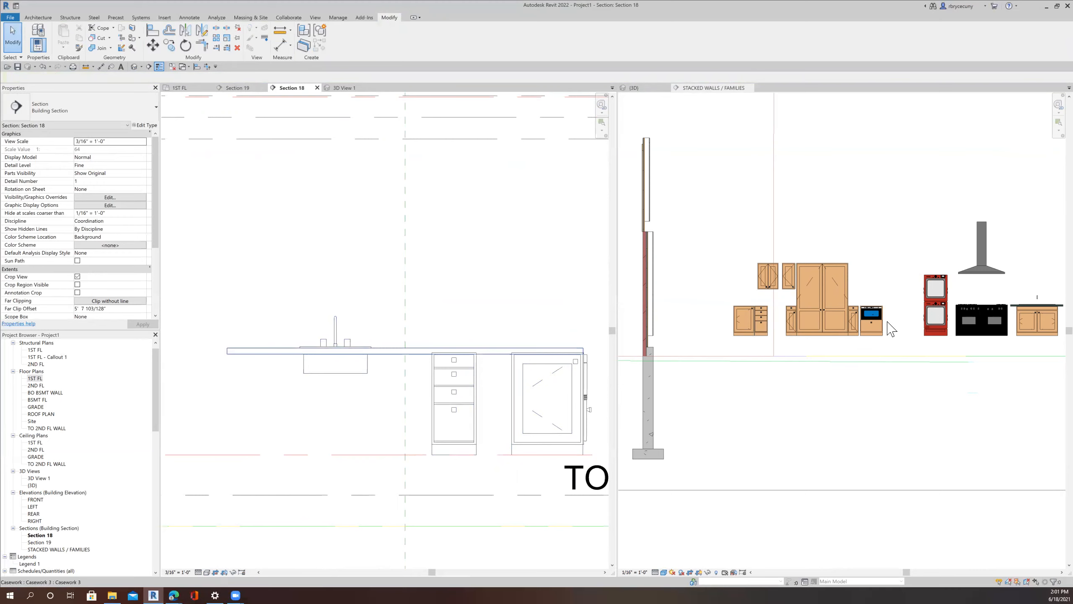
Step: Create another 48" farmhouse undersink double-door base unit from the sample section, place it at the island sink, and select it
left_click(1036, 333)
left_click(1036, 333)
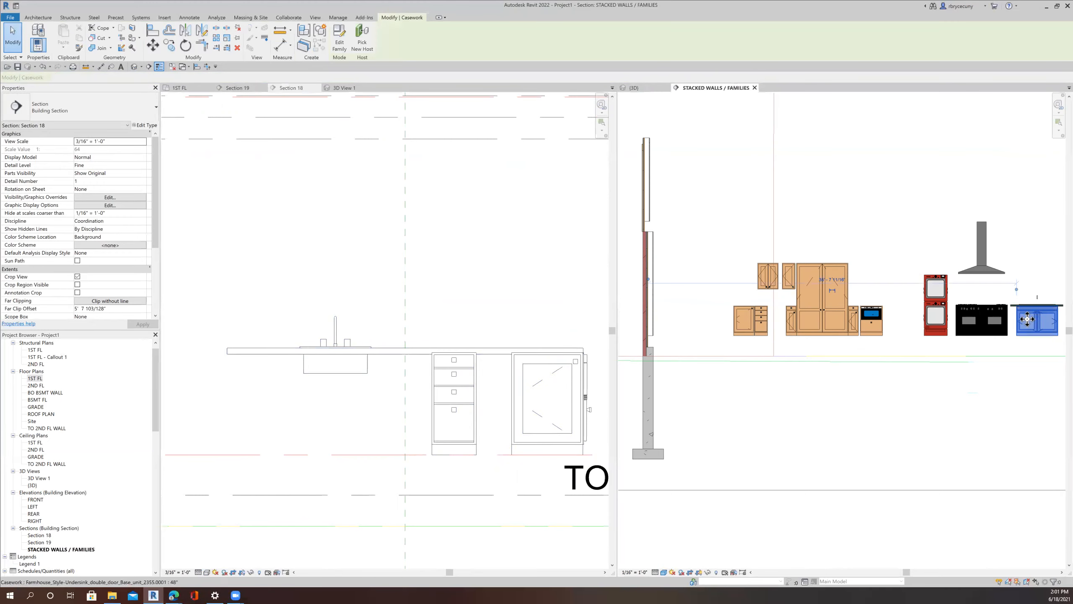
left_click(181, 88)
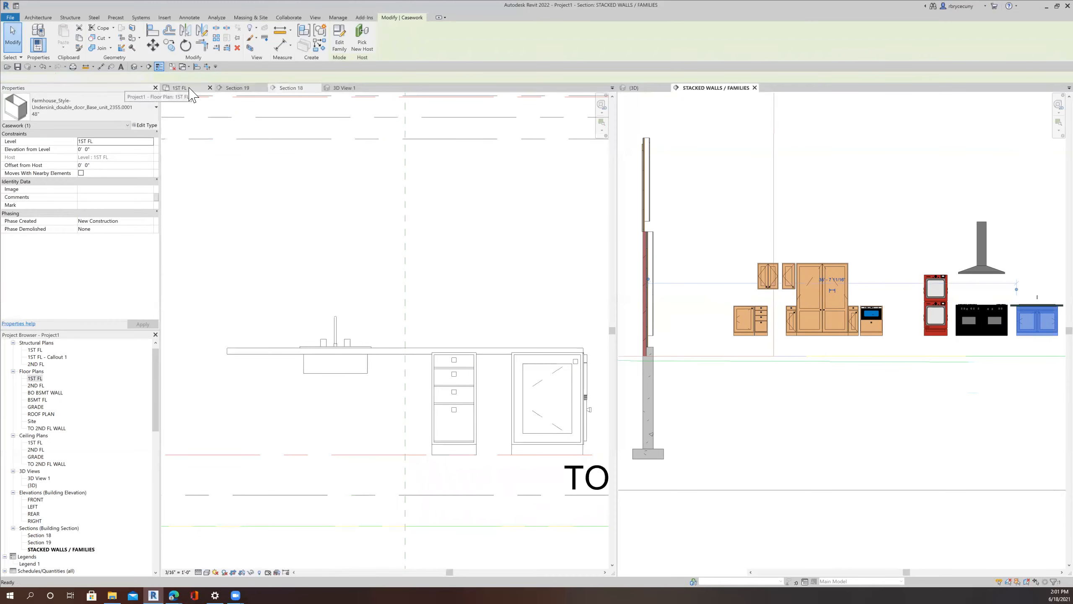
right_click(1039, 325)
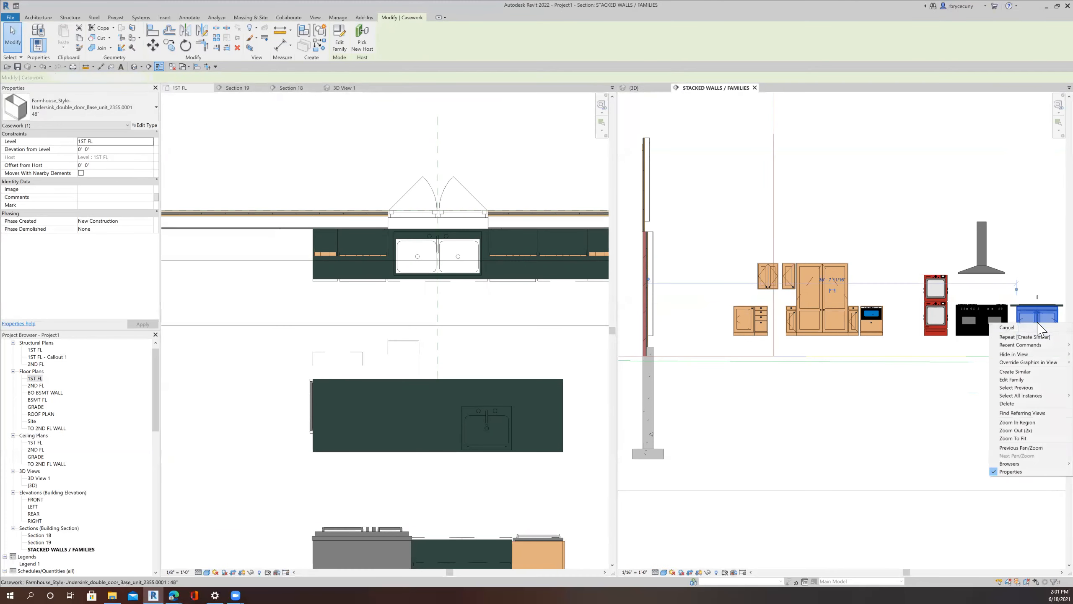
left_click(1031, 371)
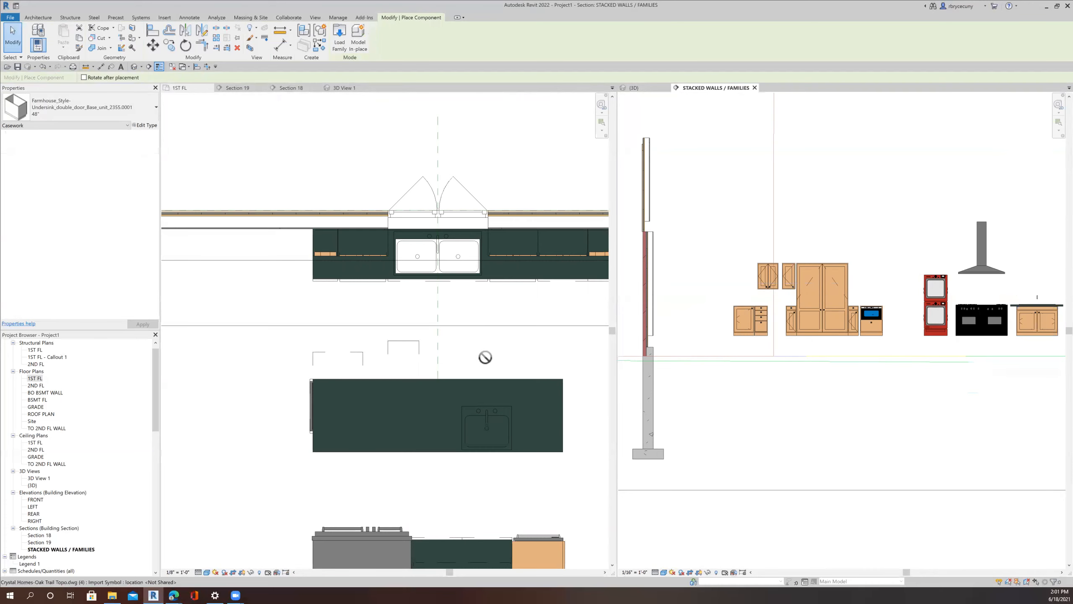
left_click(467, 365)
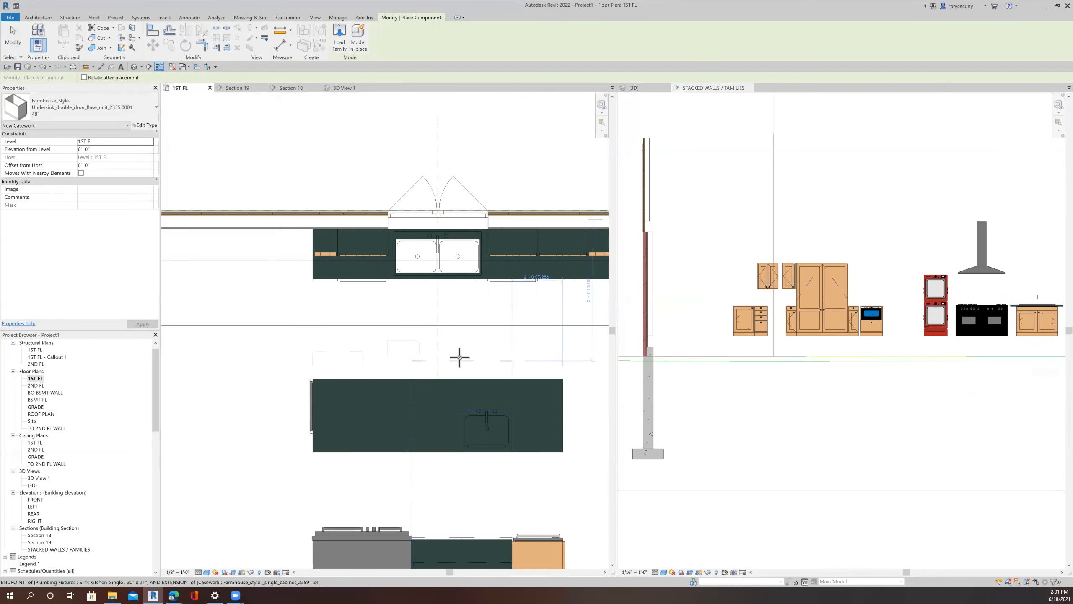
middle_click_drag(472, 367, 472, 365)
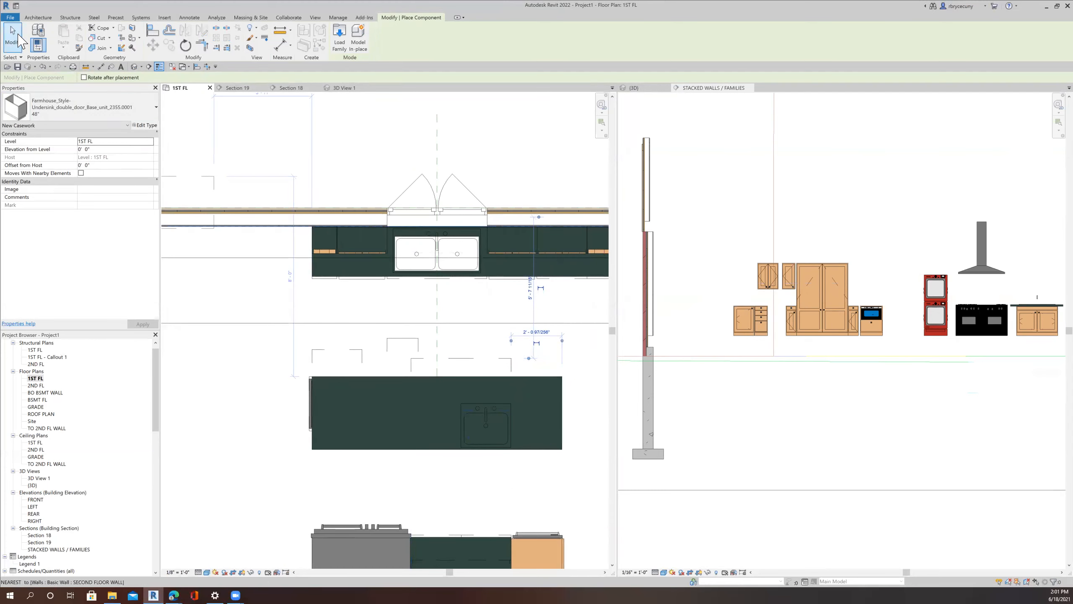
left_click(18, 42)
left_click(478, 365)
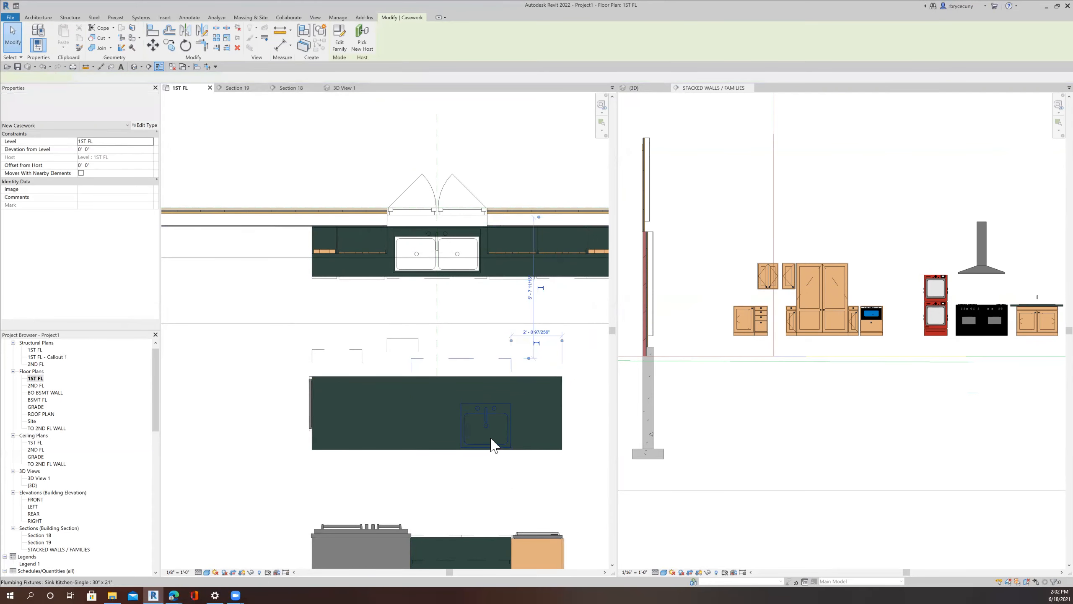
Step: Flip the 48" undersink unit to face the sink wall, move it back under the island countertop at the sink, and check Section 18
scroll(488, 426, "up", 3)
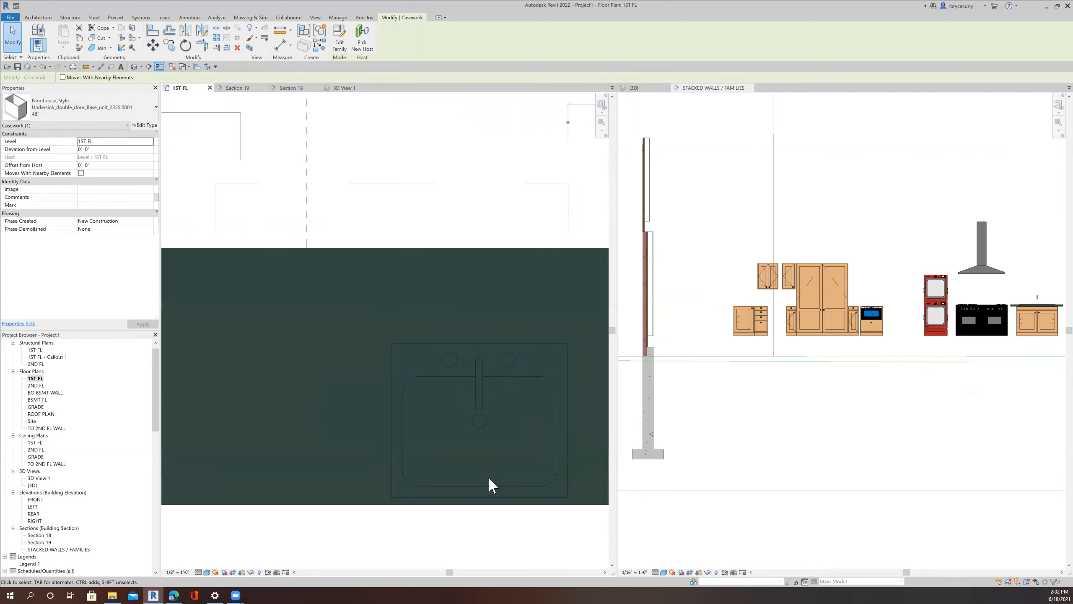
scroll(486, 388, "down", 1)
left_click_drag(451, 267, 462, 191)
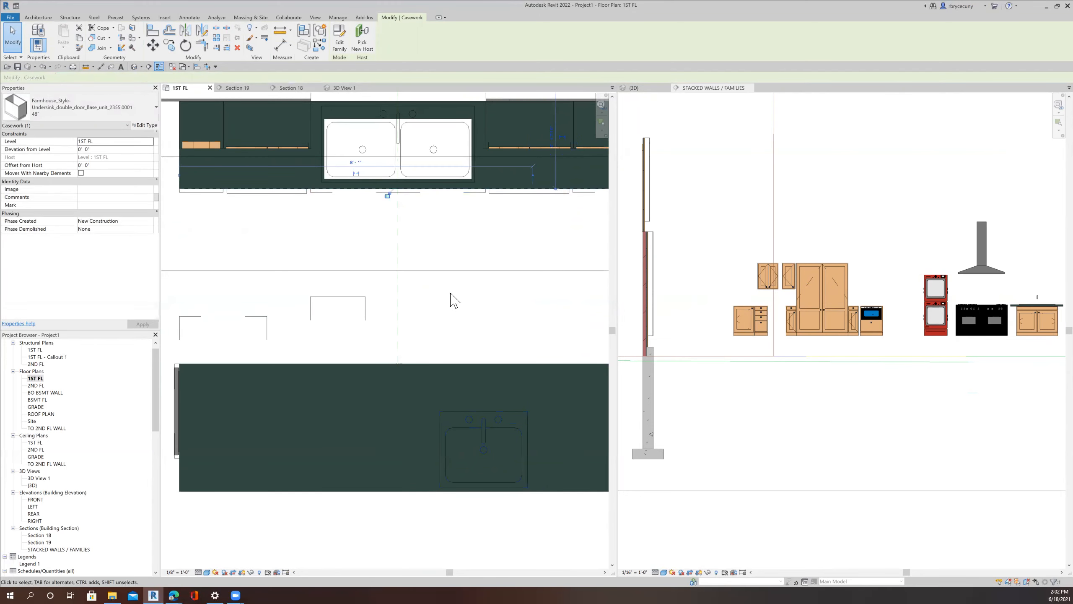
scroll(495, 379, "down", 2)
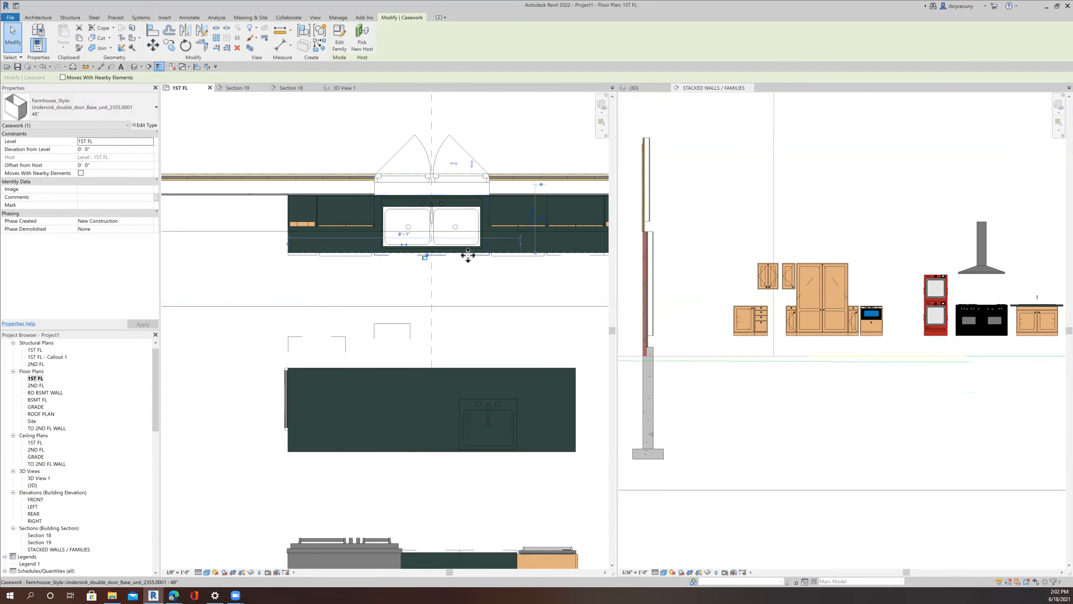
left_click_drag(463, 269, 474, 392)
left_click(290, 88)
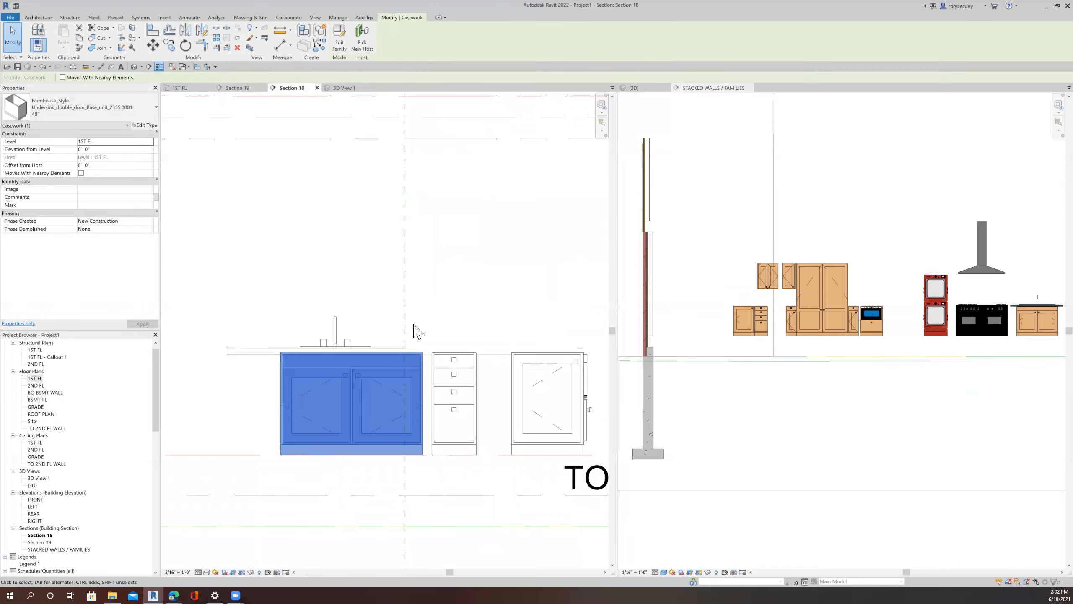
scroll(462, 336, "up", 3)
key("Escape")
scroll(462, 383, "up", 2)
middle_click_drag(415, 372, 422, 395)
left_click(371, 255)
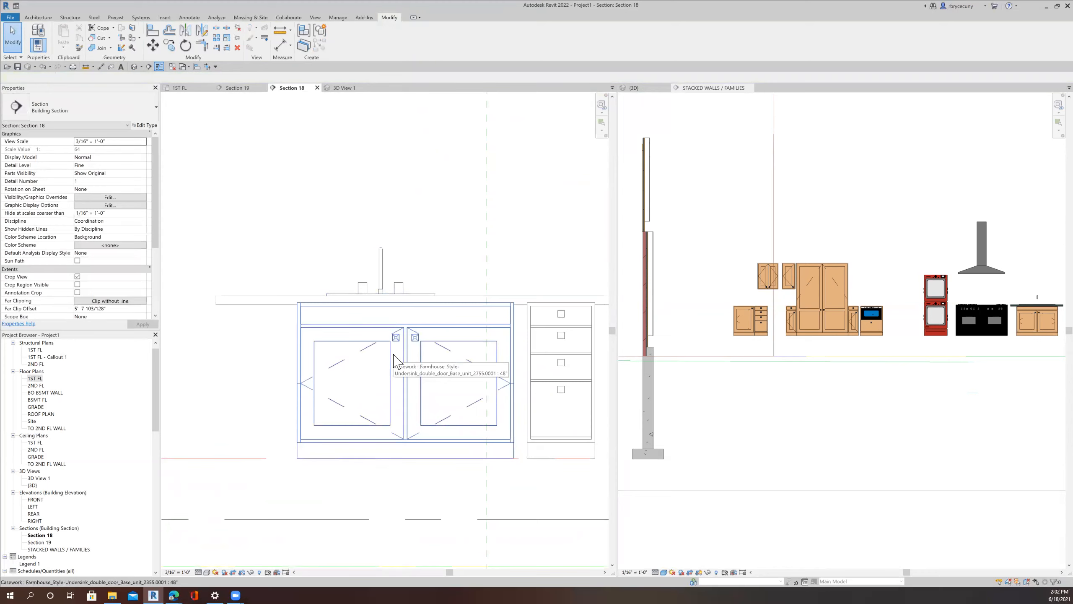
Step: Open the 1ST FL plan and set its visual style to Hidden Line
left_click(191, 89)
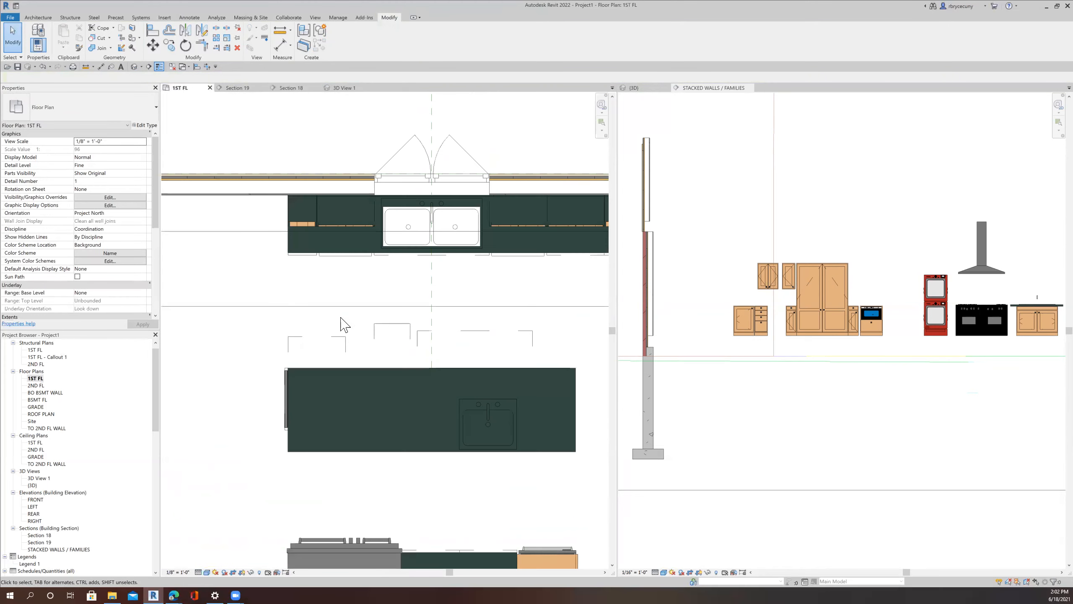
scroll(344, 324, "down", 2)
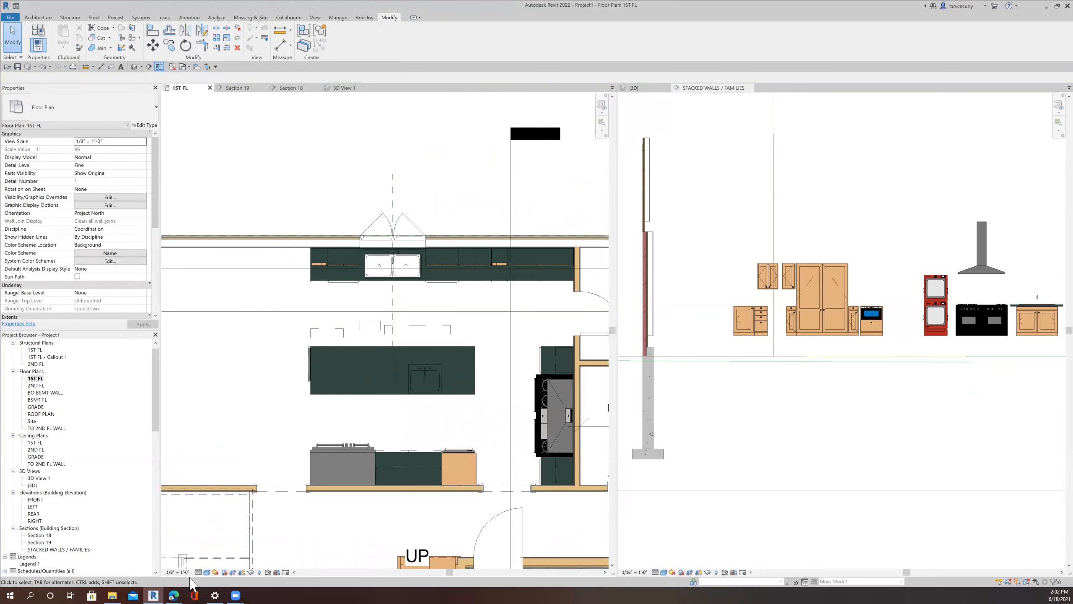
left_click(206, 572)
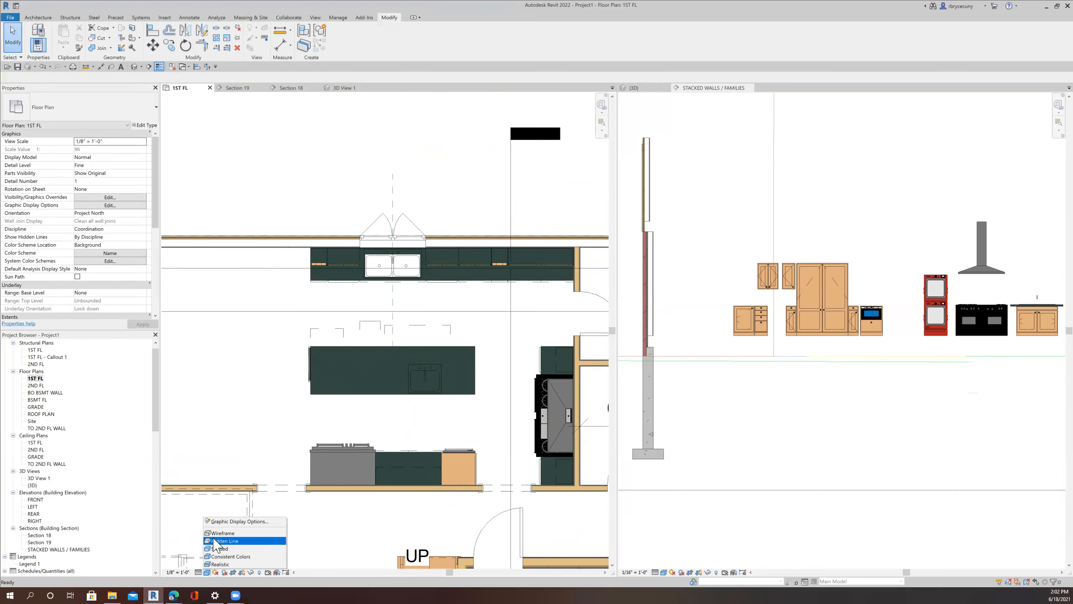
left_click(217, 540)
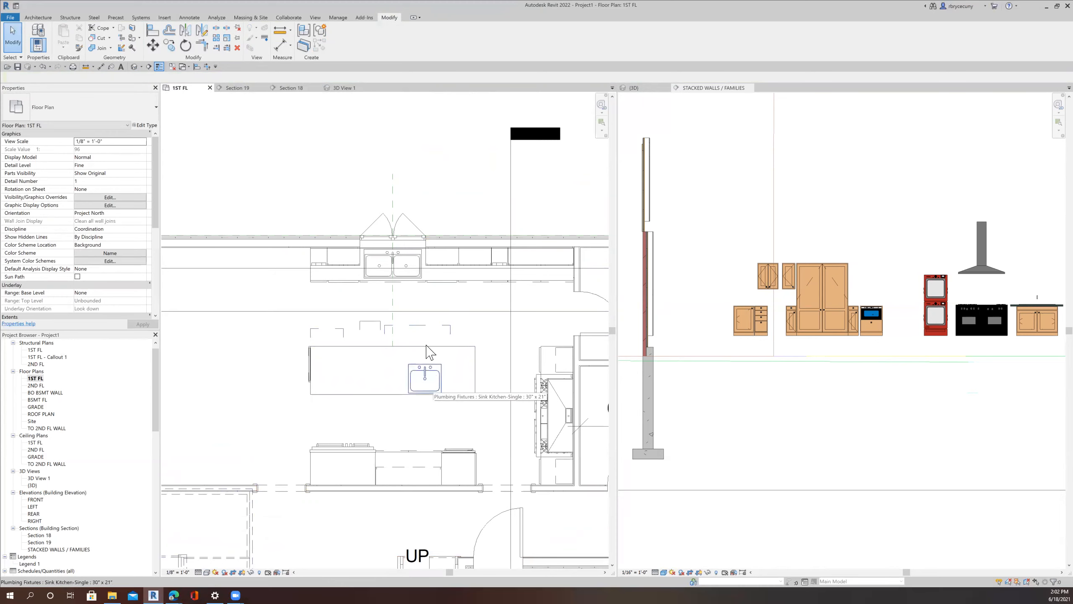
Step: Move the 48" undersink unit back under the island countertop at the sink, on the side facing away from the sink wall
left_click(419, 322)
left_click_drag(421, 312, 419, 412)
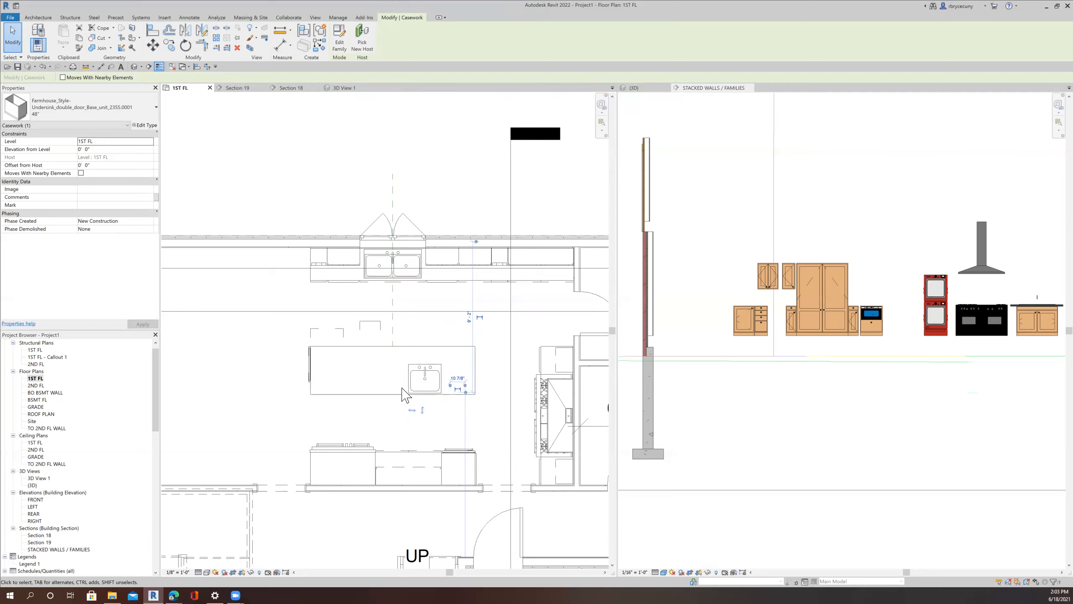
scroll(416, 425, "up", 2)
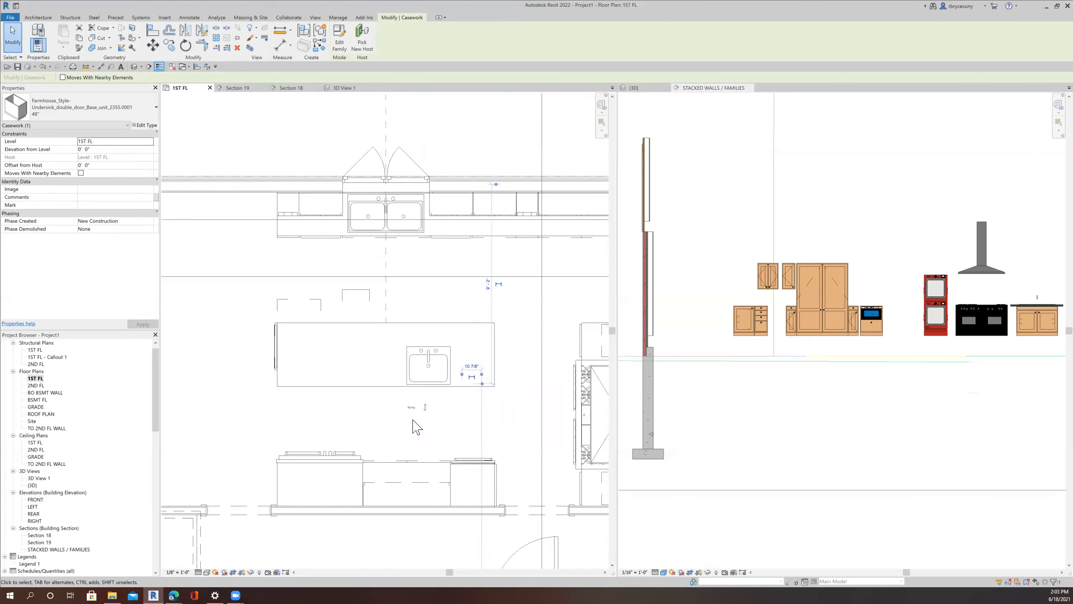
Step: Move the Section 18 line to the side of the island opposite the sink wall and flip it to look at the island
scroll(417, 424, "down", 4)
left_click(336, 428)
left_click_drag(335, 428, 335, 421)
right_click(334, 421)
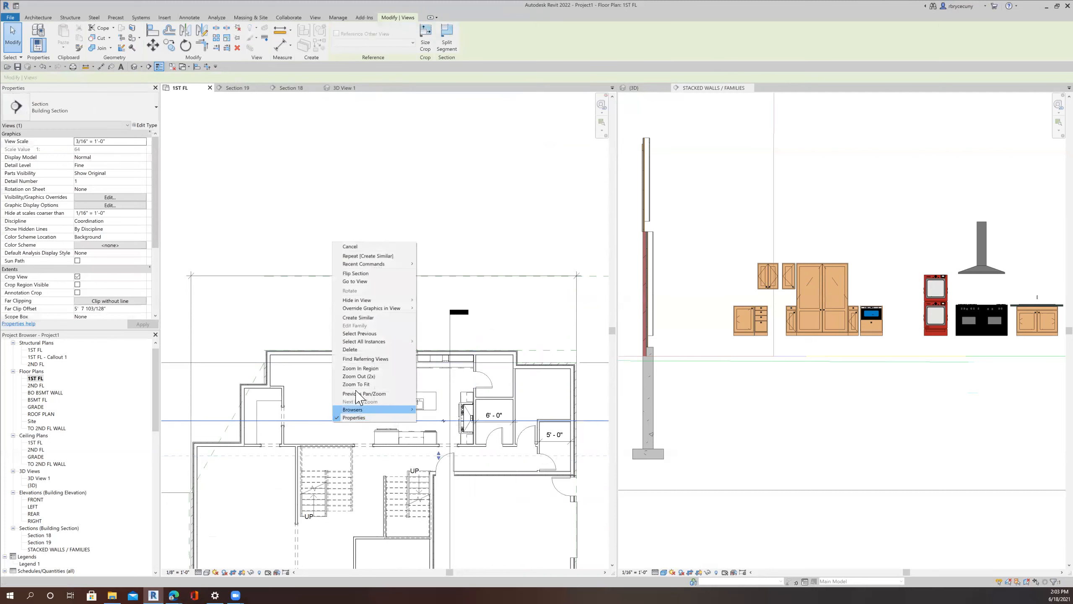
left_click(355, 273)
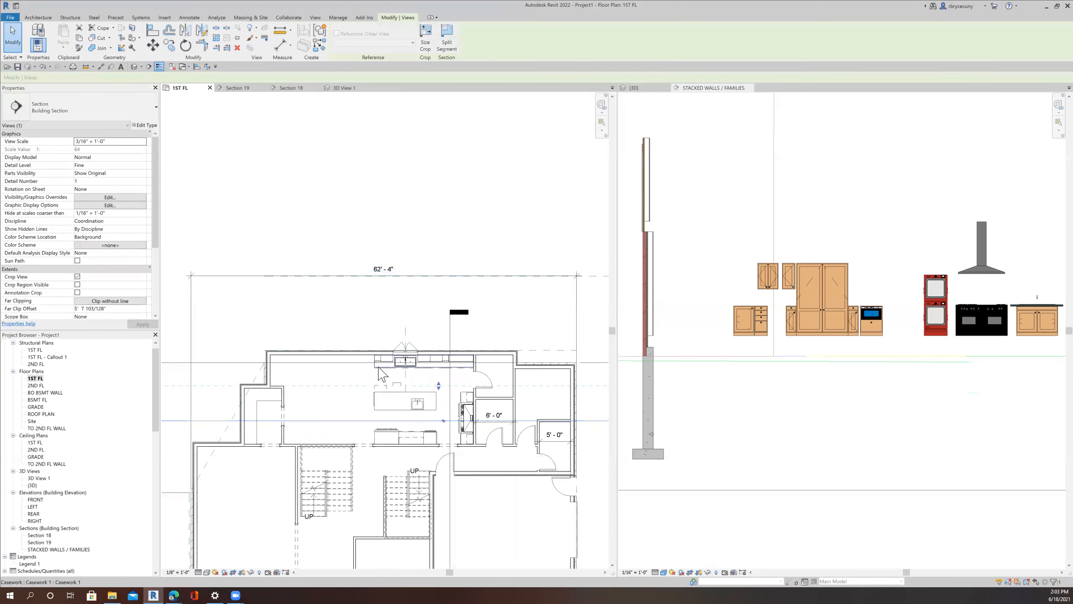
Step: Shorten Section 18's view depth to 3' 2 67/128" and open that section at the island's undersink unit
left_click_drag(442, 406, 394, 422)
right_click(394, 422)
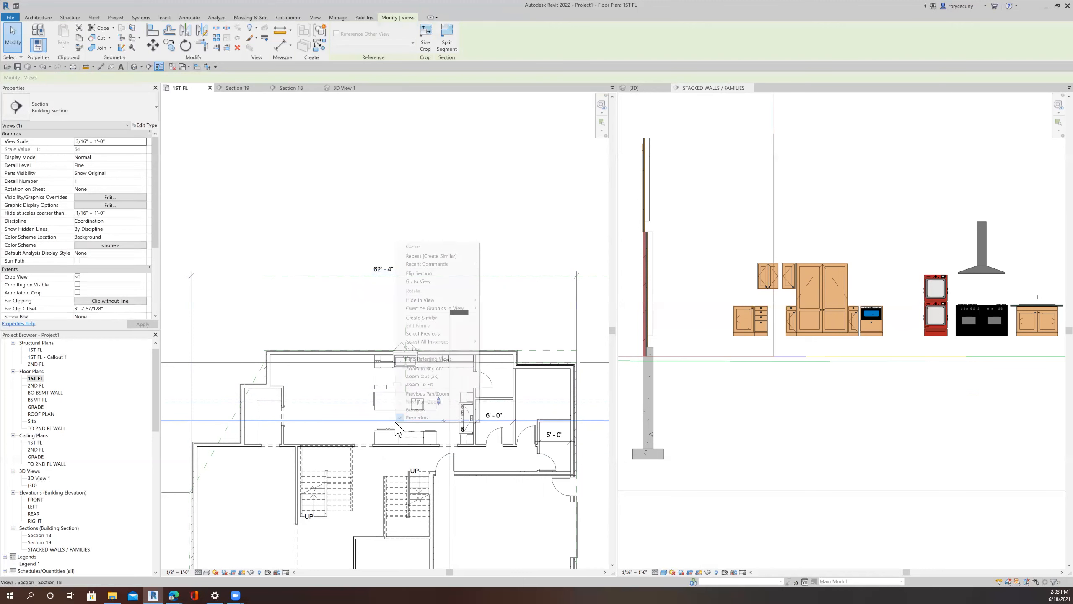
left_click(412, 282)
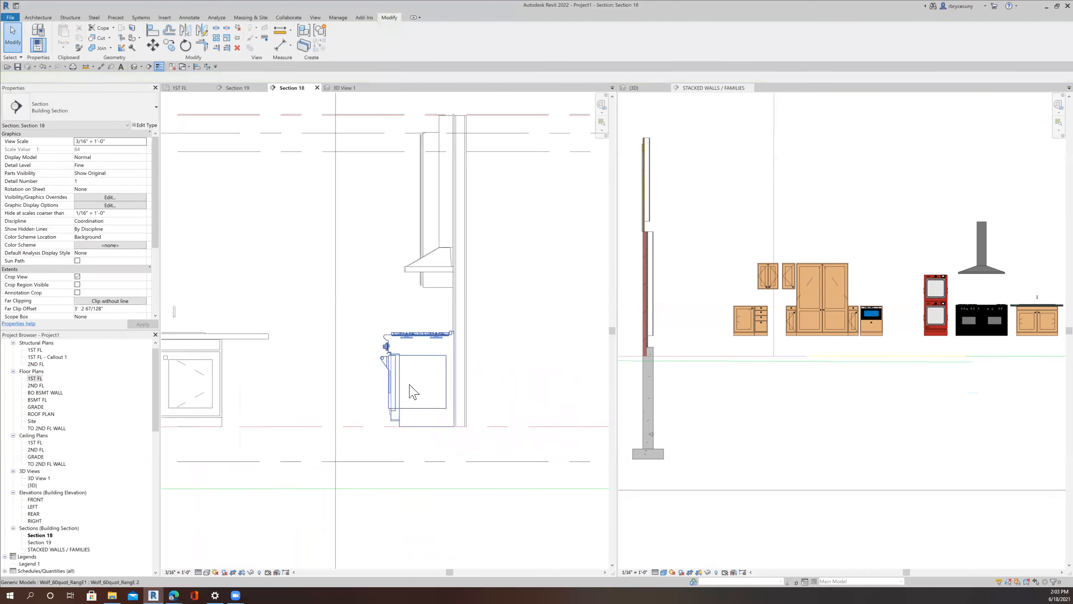
scroll(409, 385, "down", 3)
scroll(305, 382, "up", 4)
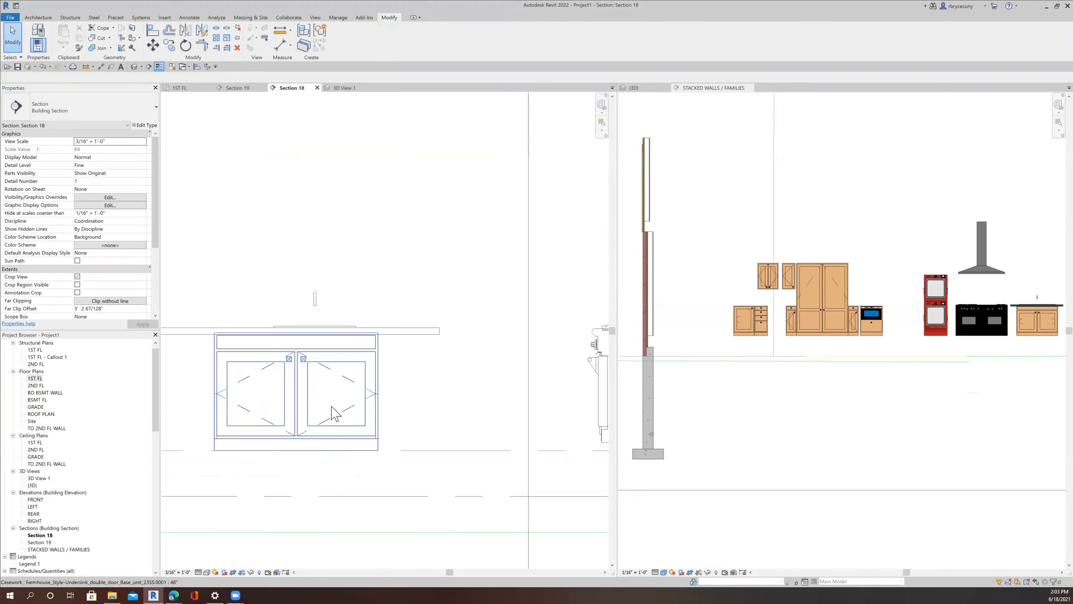
Step: Try to align the undersink unit with the island countertop's end and the island sink with the unit
left_click(379, 376)
left_click(441, 346)
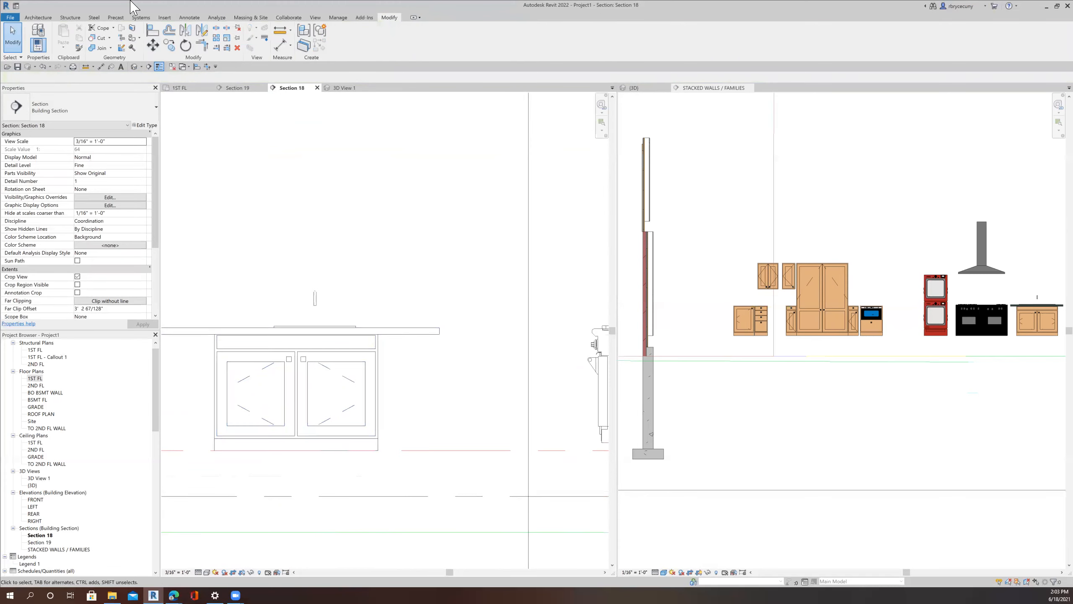
left_click(155, 30)
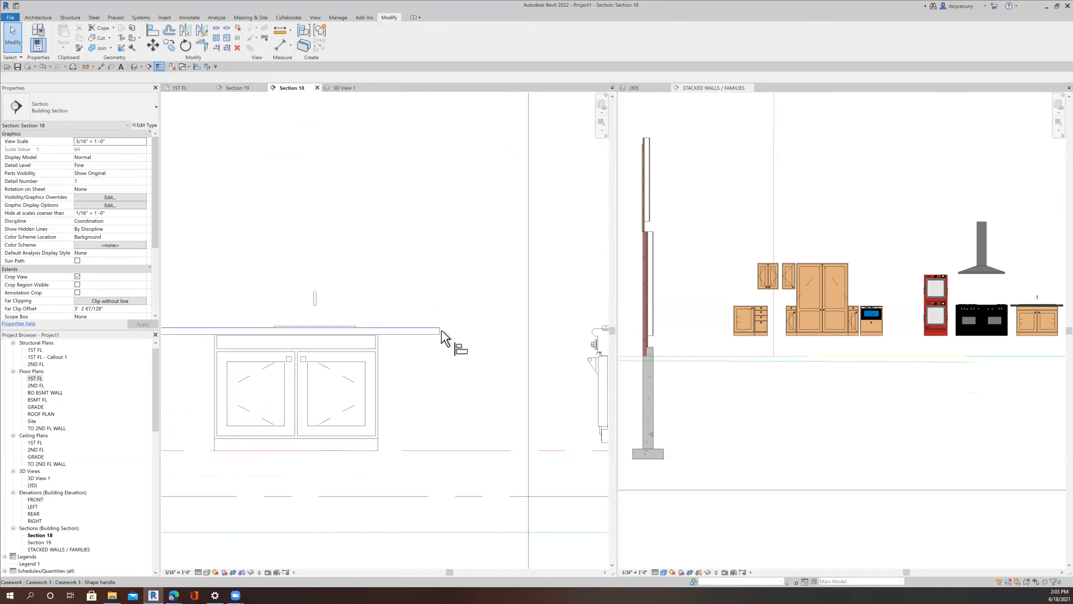
scroll(440, 332, "up", 3)
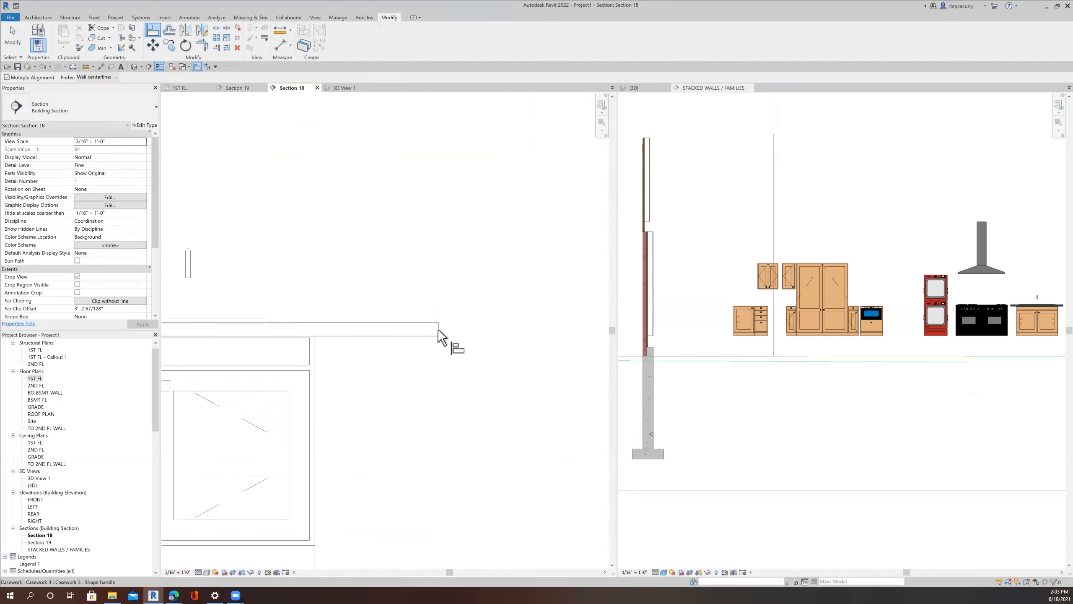
scroll(319, 387, "down", 1)
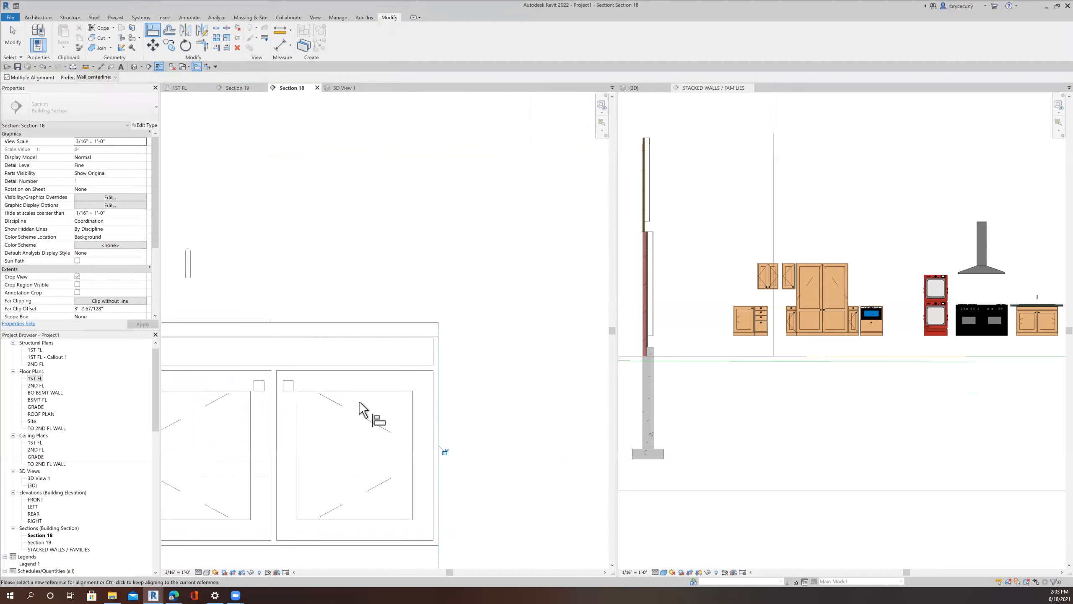
scroll(316, 387, "down", 2)
left_click(317, 405)
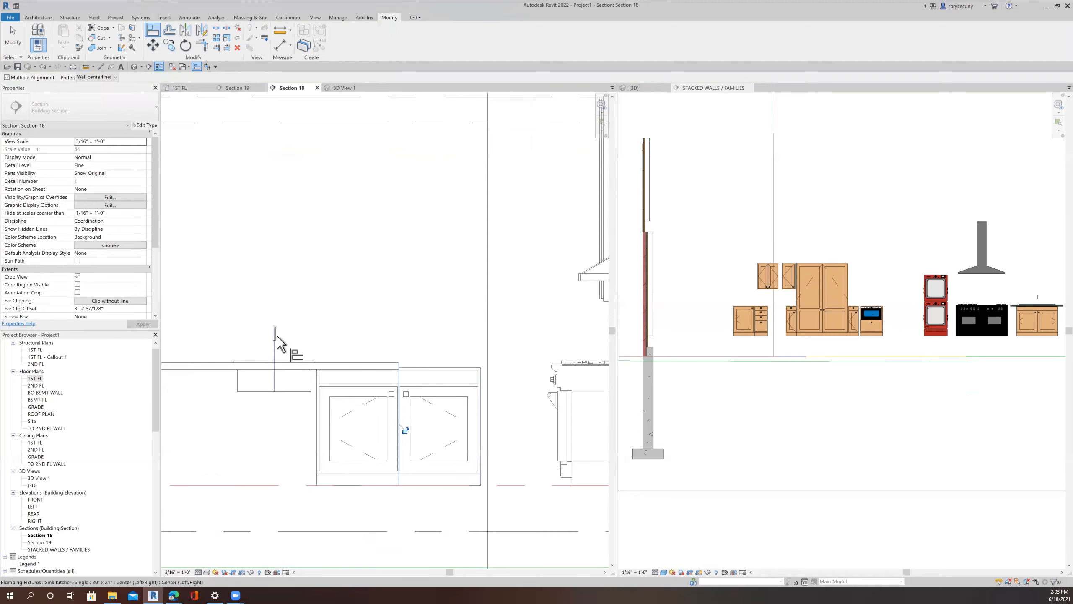
scroll(308, 356, "down", 2)
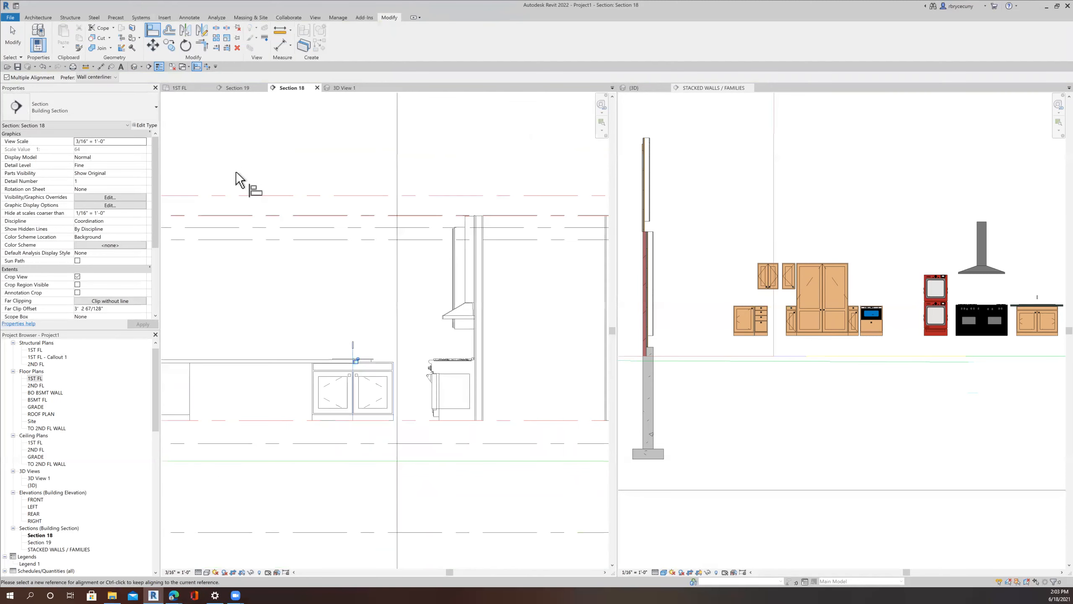
Step: Check how the undersink unit and sink sit at the island's end in the 1ST FL plan, and return to Section 18
left_click(180, 88)
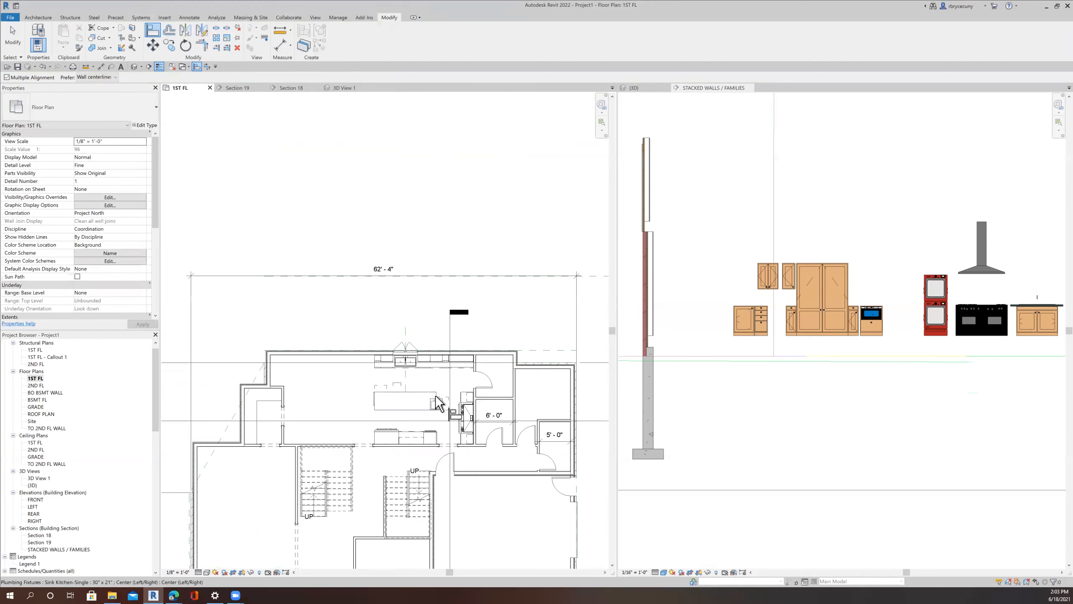
scroll(435, 395, "up", 3)
scroll(455, 385, "up", 2)
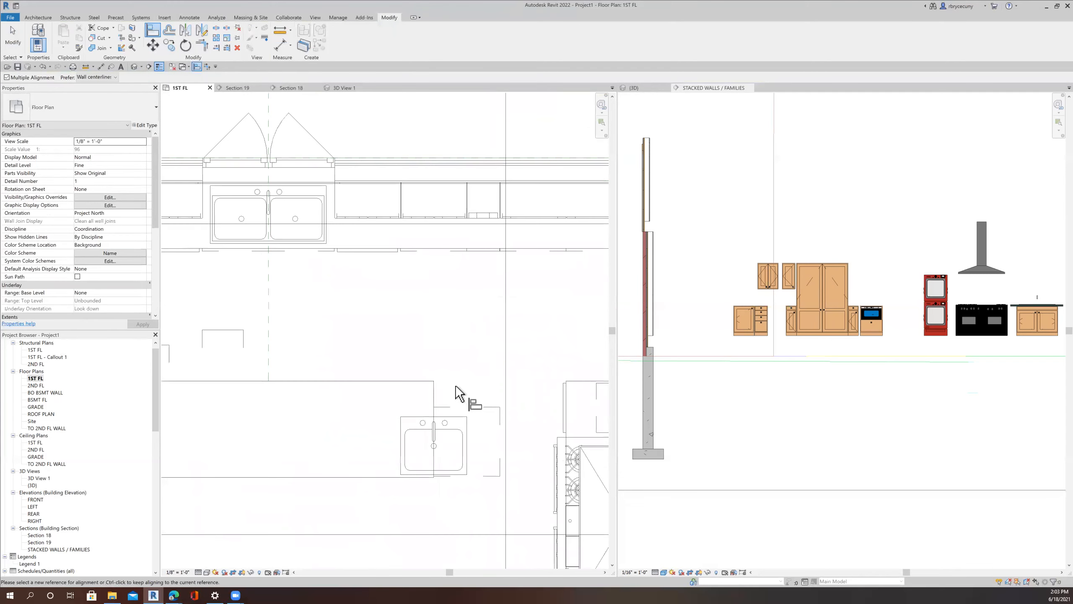
scroll(478, 418, "down", 4)
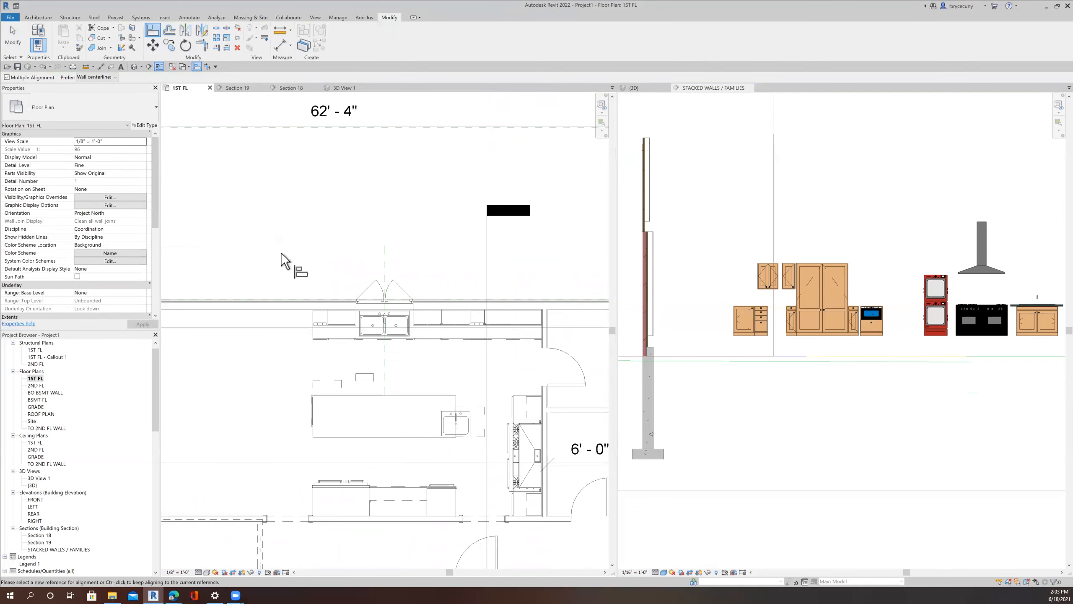
left_click(12, 42)
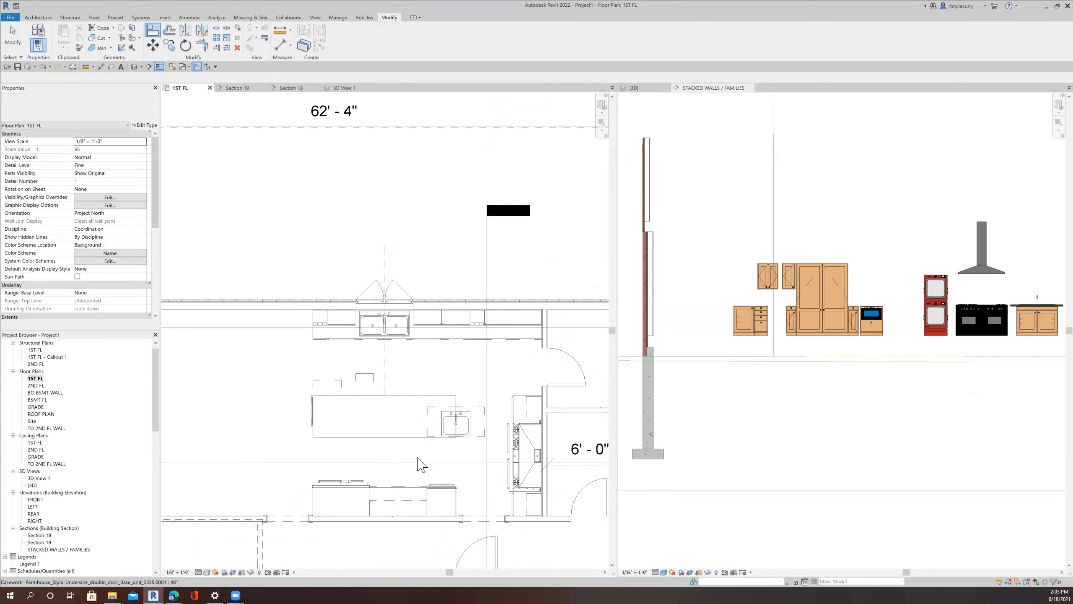
right_click(393, 463)
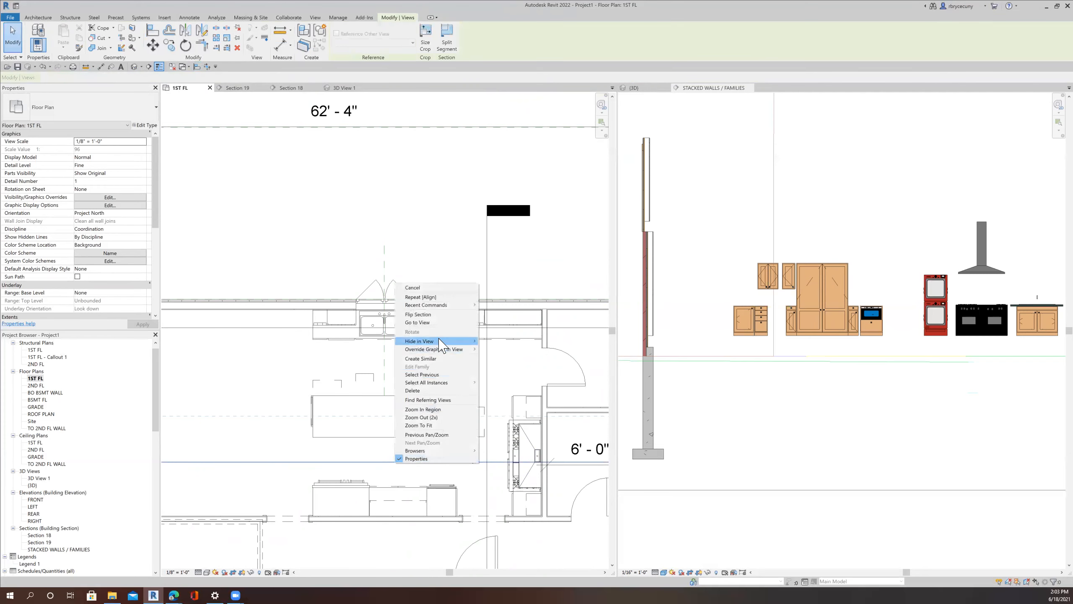
left_click(432, 323)
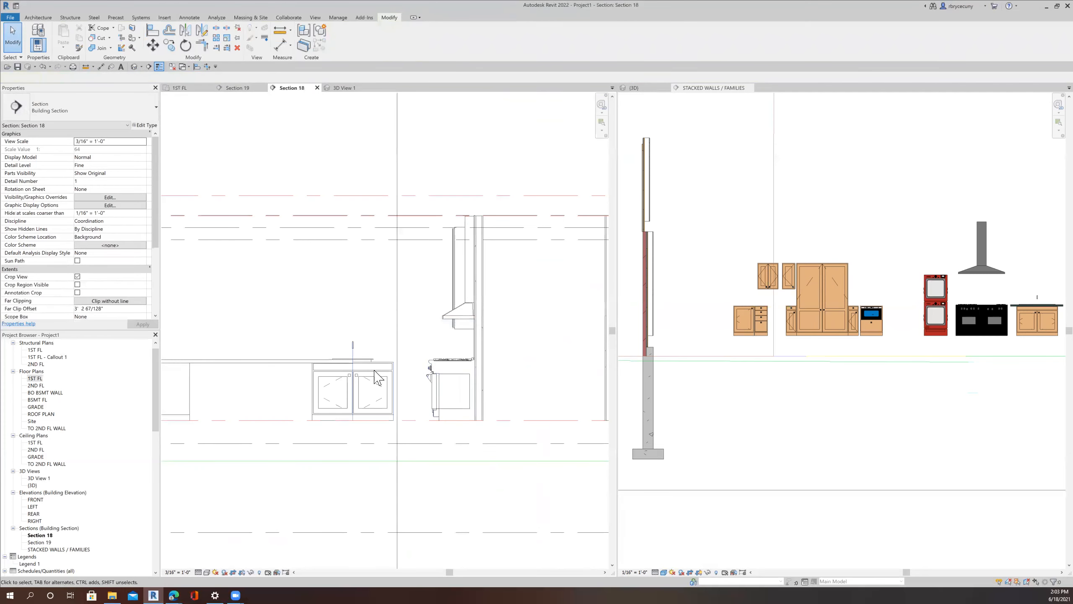
middle_click_drag(369, 374, 421, 373)
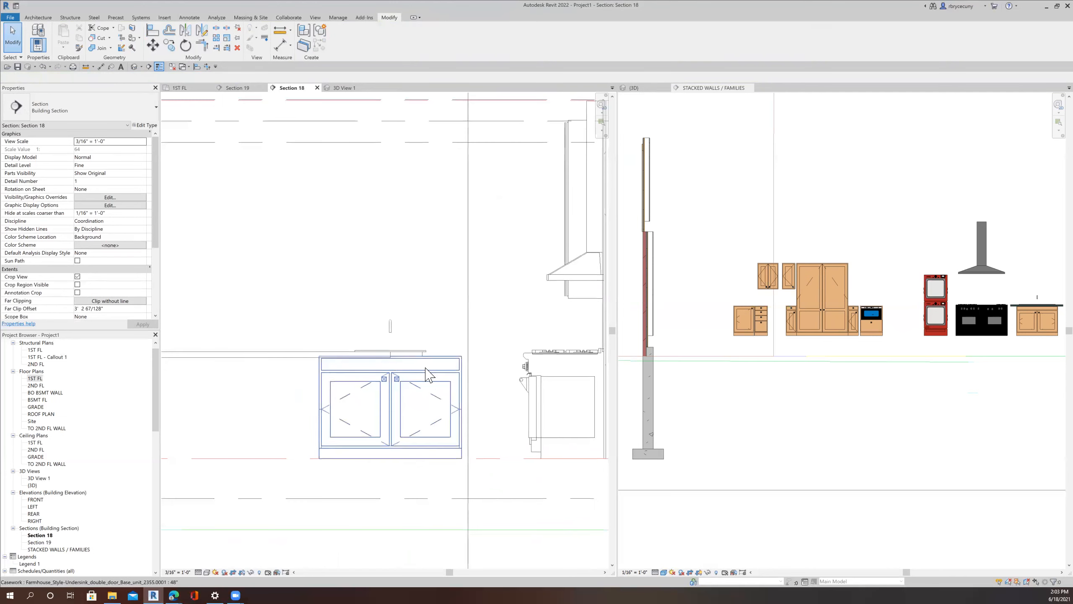
Step: Align the outer side of the 48" undersink unit with the end of the island countertop
left_click(152, 31)
scroll(424, 330, "up", 2)
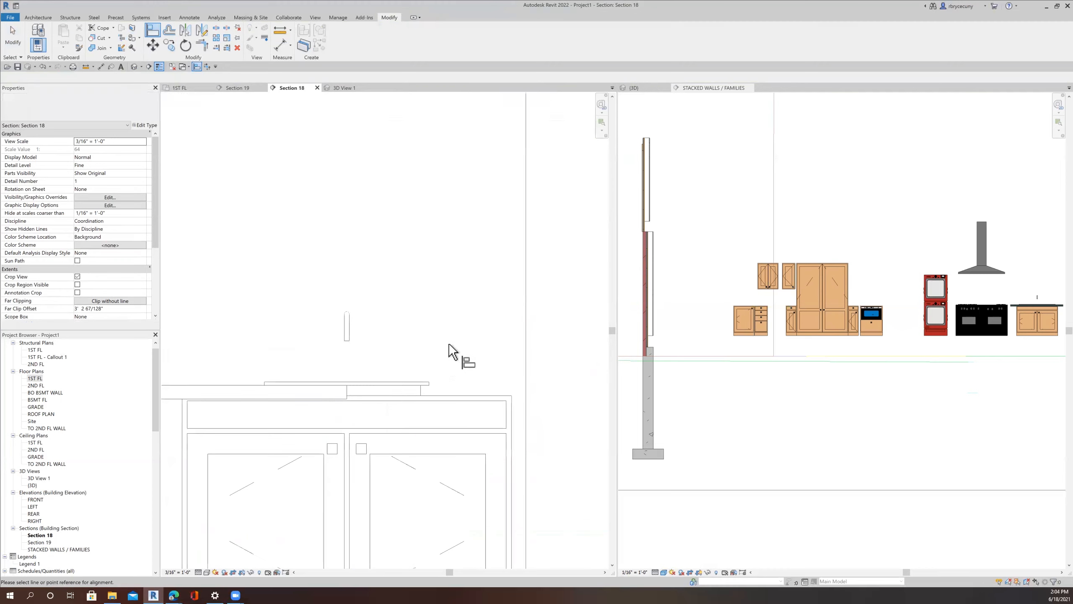
left_click(345, 390)
left_click(509, 449)
middle_click_drag(324, 422, 392, 382)
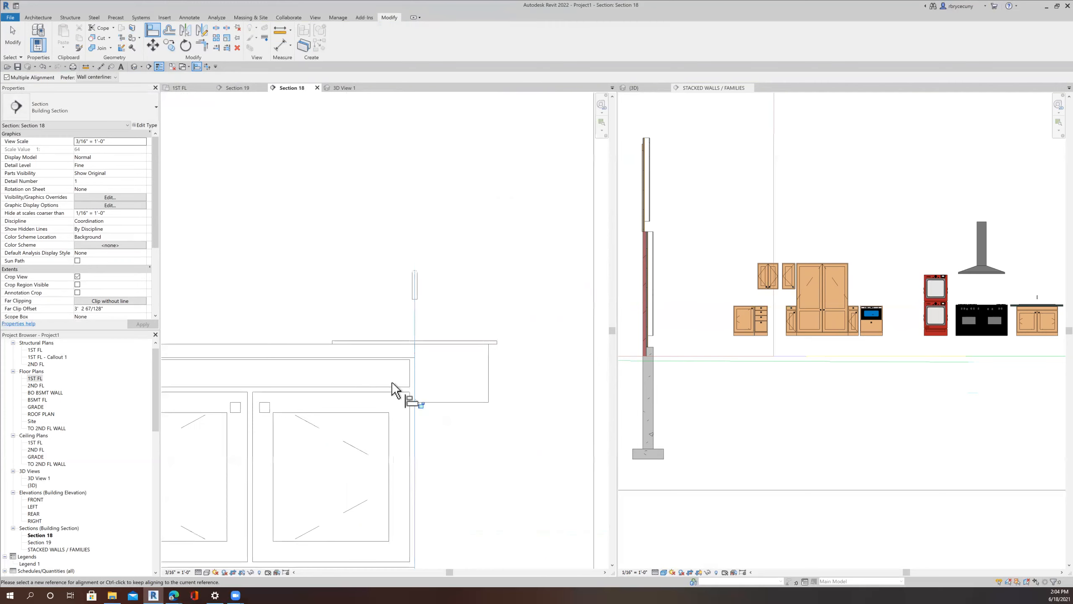
Step: Align the island sink's centerline with the center of the 48" undersink unit
left_click(6, 78)
key("Escape")
left_click(250, 450)
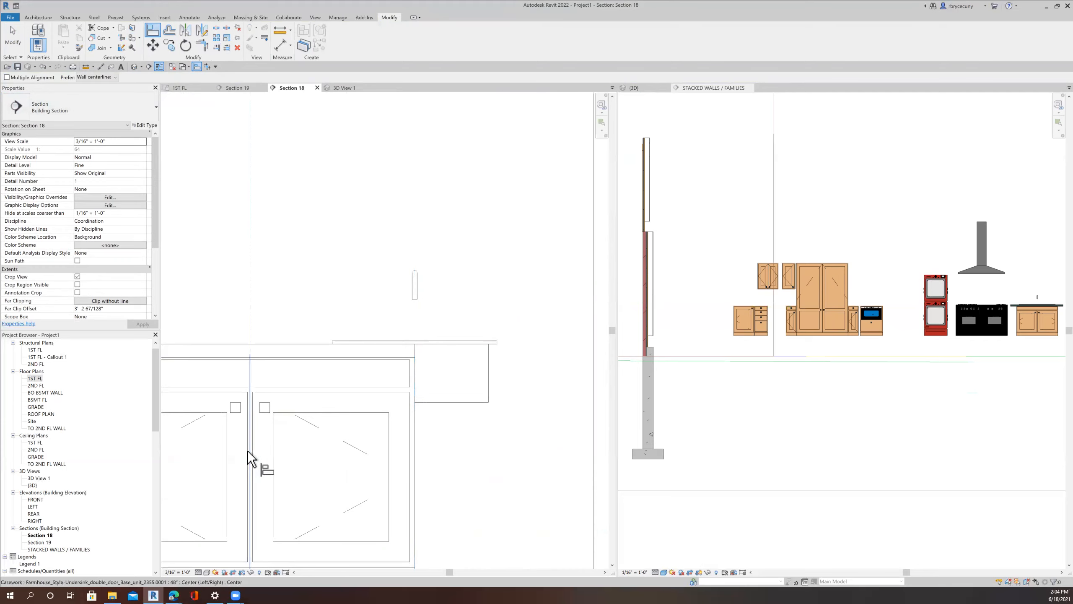
left_click(413, 288)
scroll(414, 291, "down", 3)
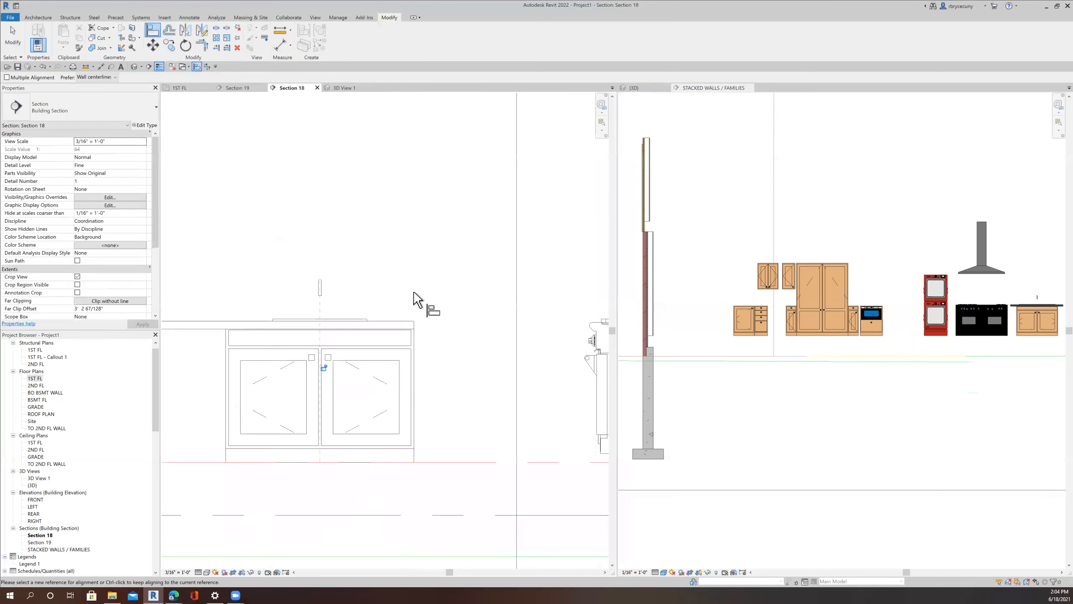
middle_click_drag(414, 288, 438, 317)
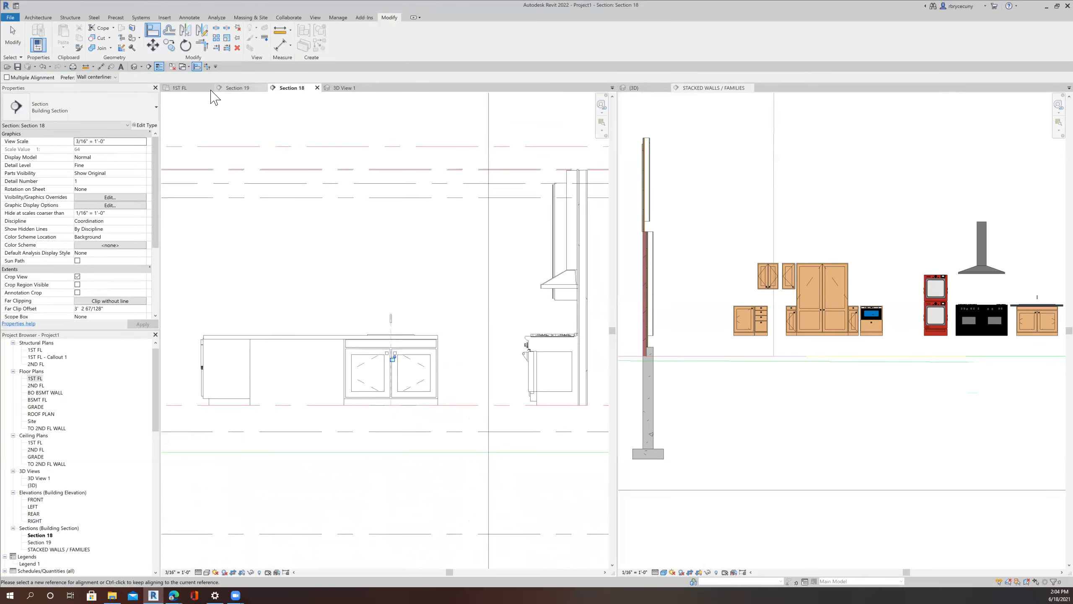
Step: Examine the island's sink end and the remaining island cabinets in the 1ST FL plan
left_click(180, 88)
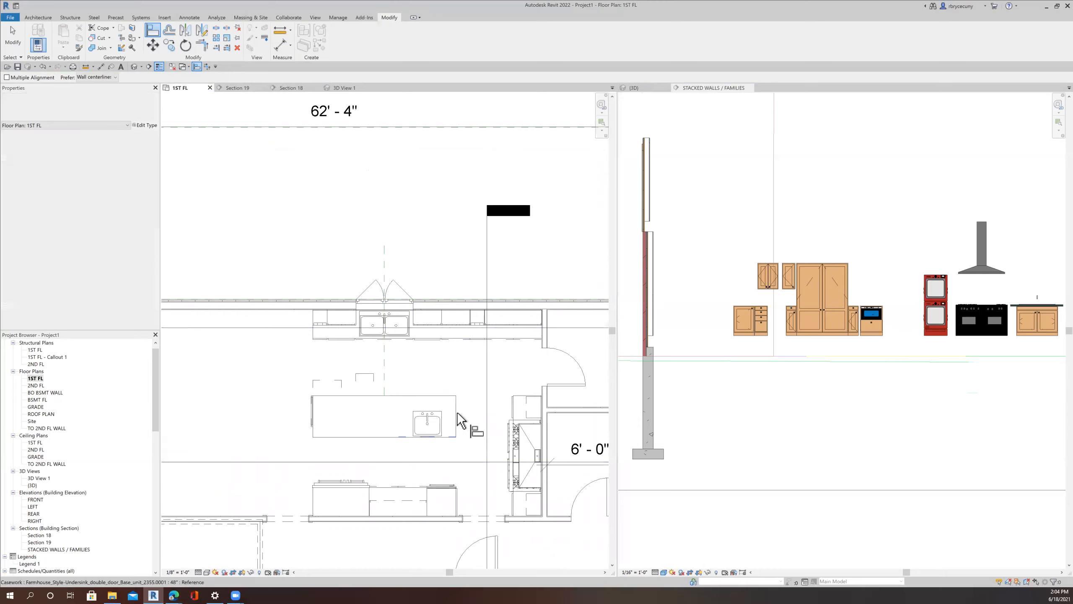
scroll(457, 411, "up", 4)
middle_click_drag(490, 438, 434, 392)
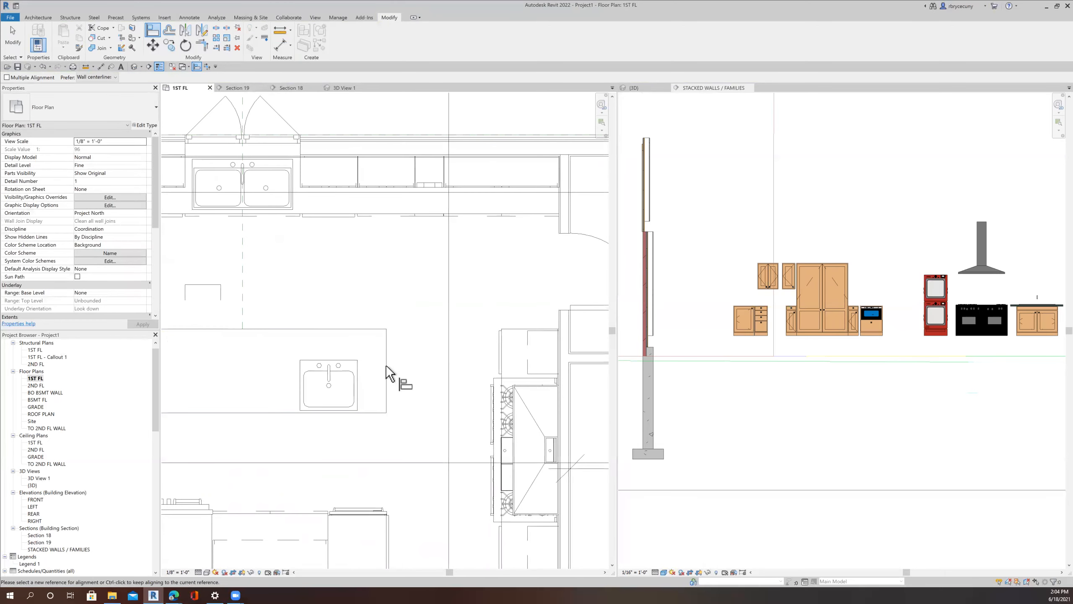
left_click(550, 445)
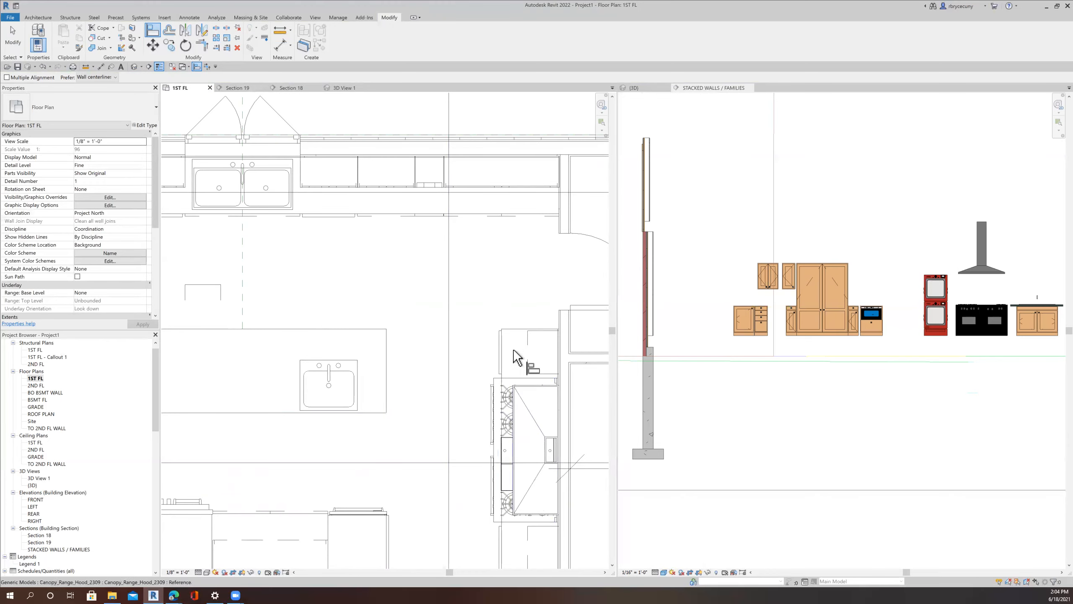
scroll(540, 537, "down", 2)
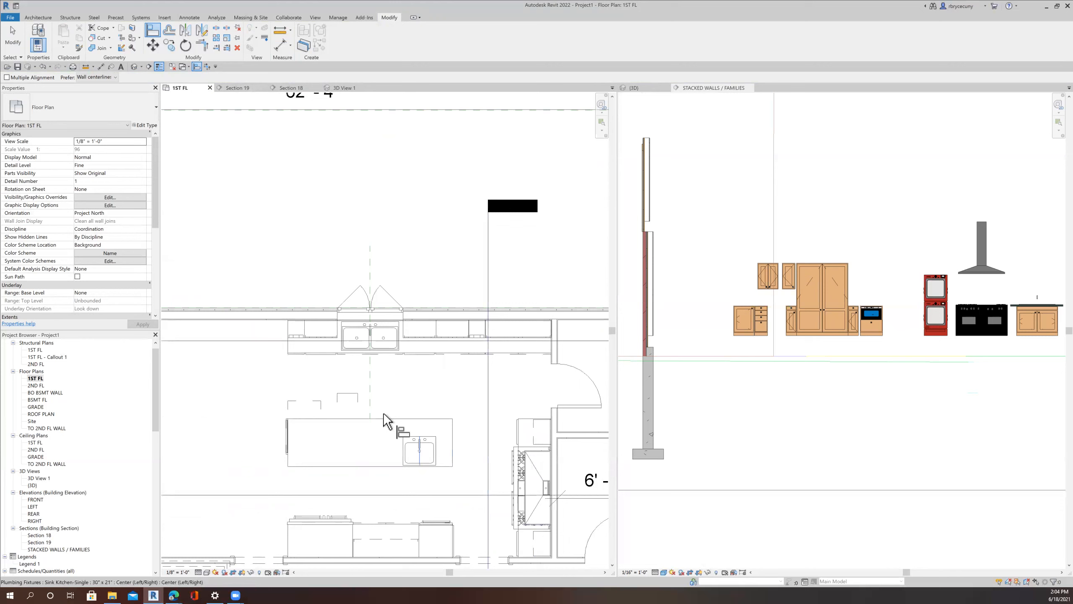
scroll(382, 412, "up", 1)
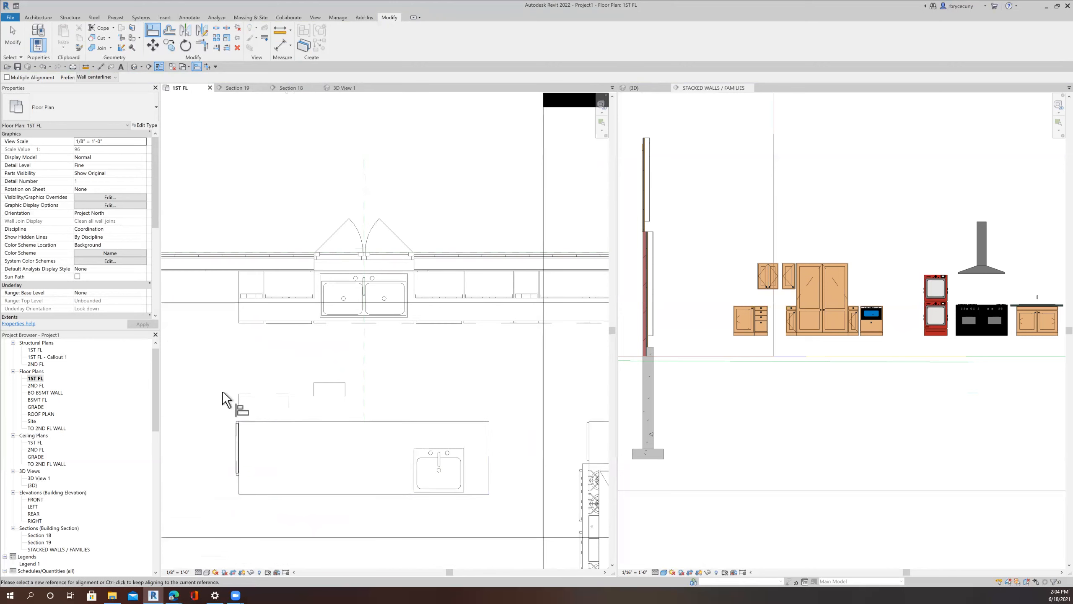
scroll(222, 394, "up", 2)
scroll(294, 408, "down", 3)
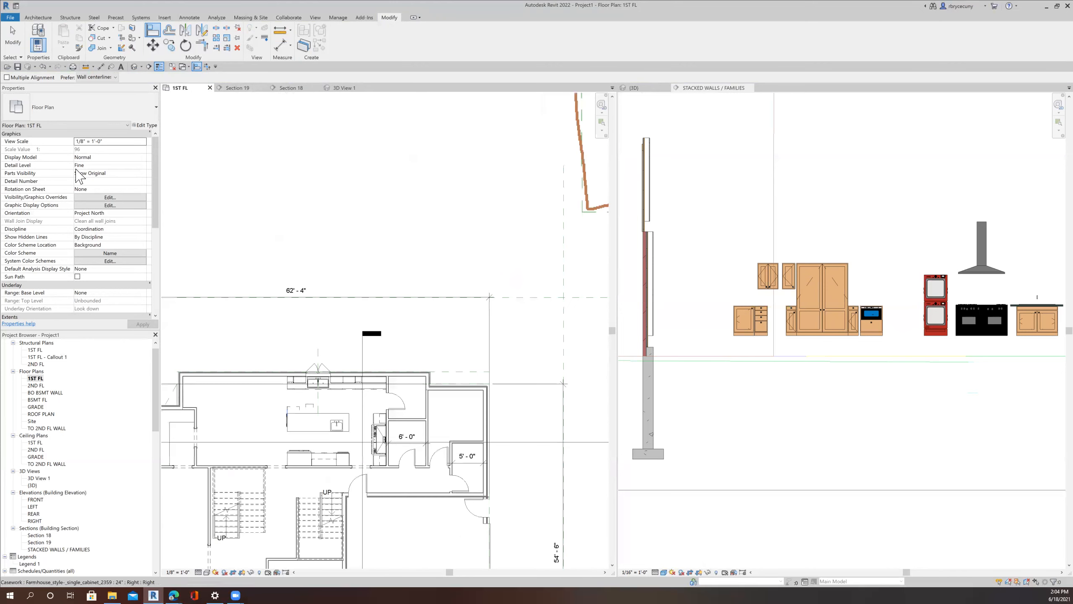
Step: Move the Section 18 line between the island and the window-wall counter in the 1ST FL plan, and open that section's view
left_click(13, 41)
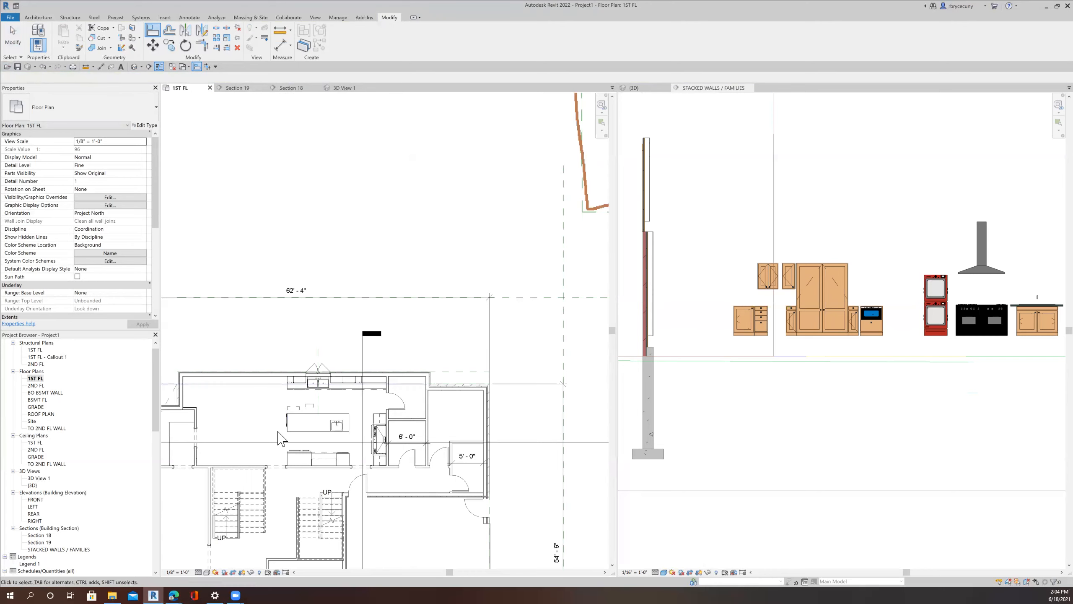
left_click(269, 396)
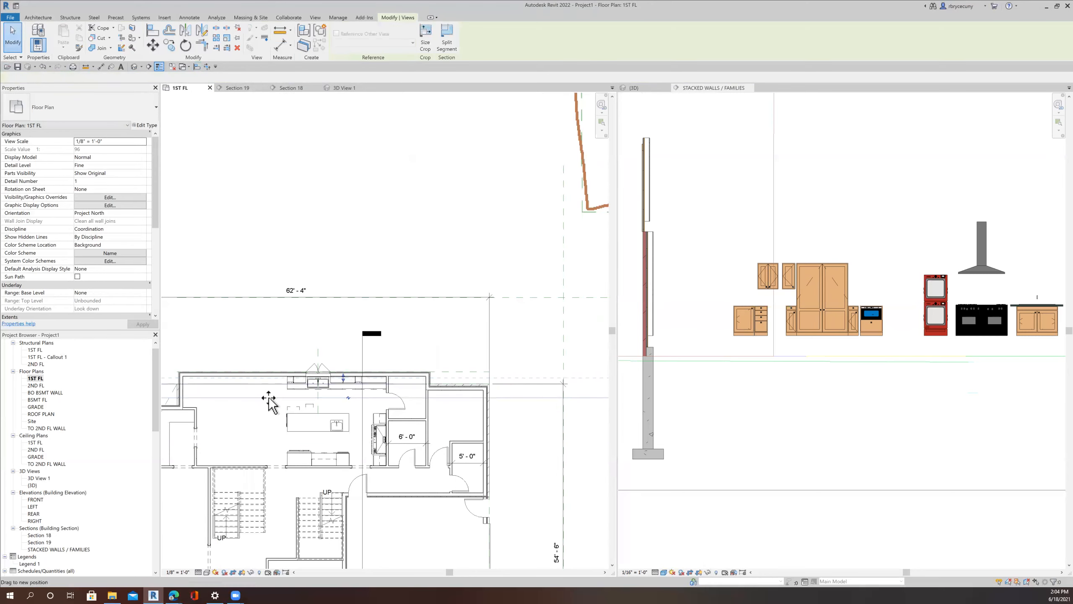
right_click(269, 398)
left_click(297, 430)
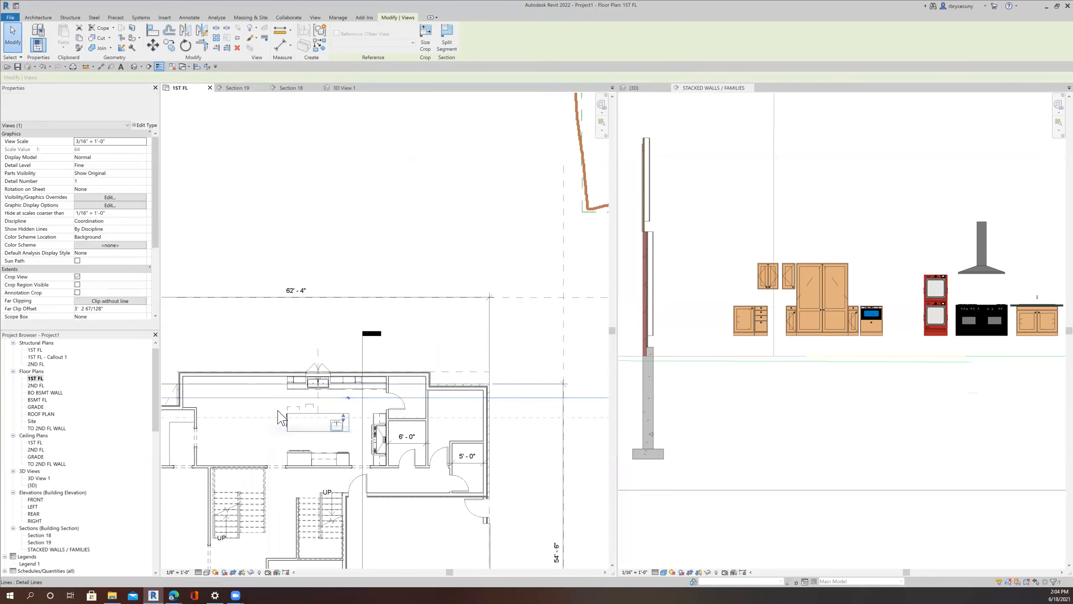
right_click(268, 396)
left_click(293, 439)
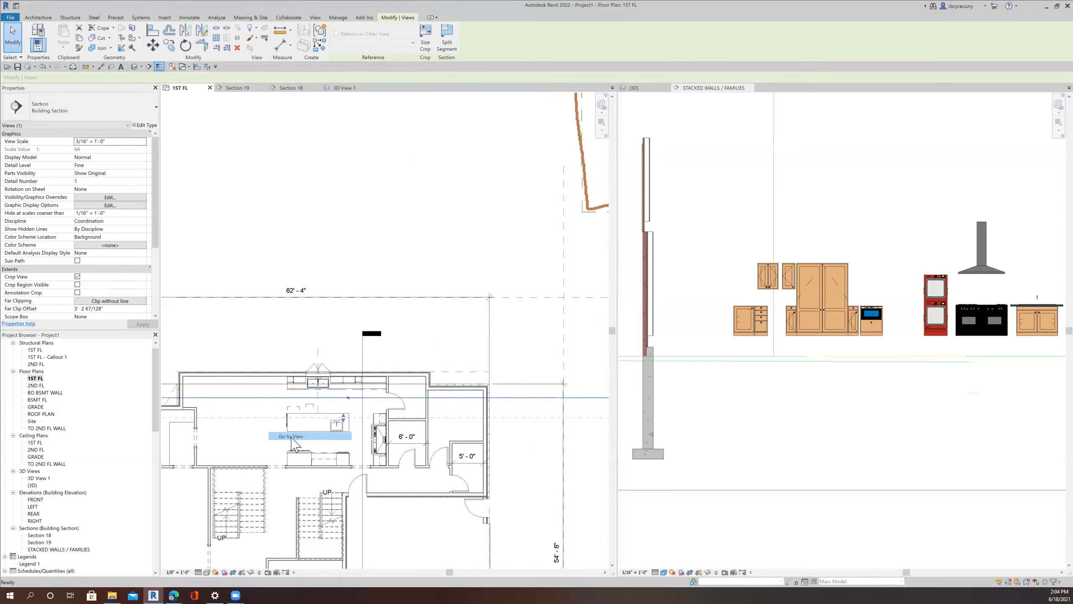
Step: Align the side of the 15" four-drawer cabinet with the facing side of the 24" single cabinet in Section 18
middle_click_drag(386, 439, 240, 420)
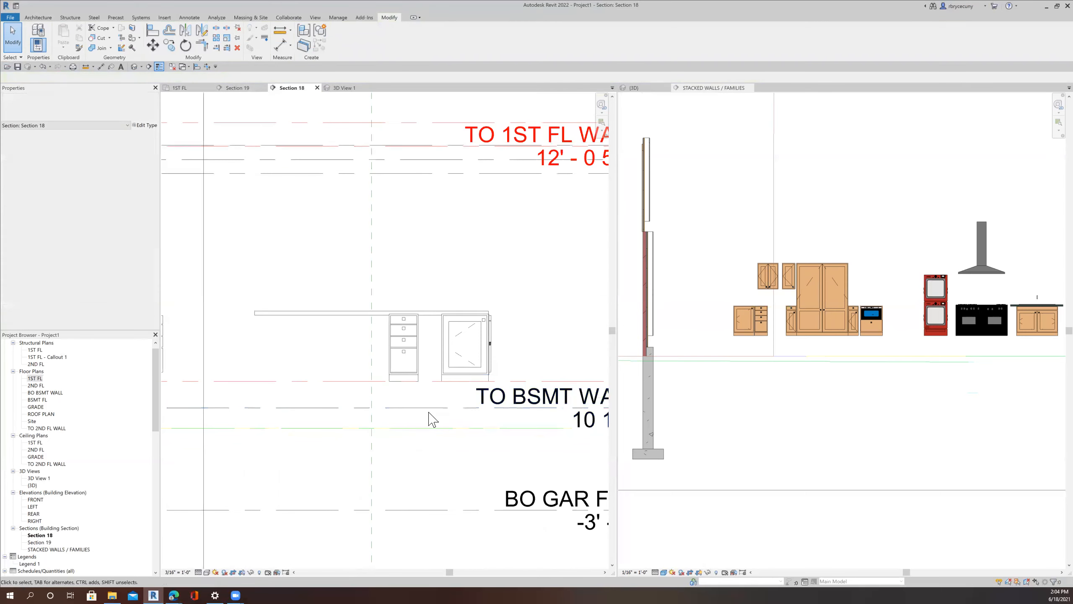
scroll(462, 345, "up", 4)
scroll(443, 336, "up", 2)
scroll(503, 366, "down", 5)
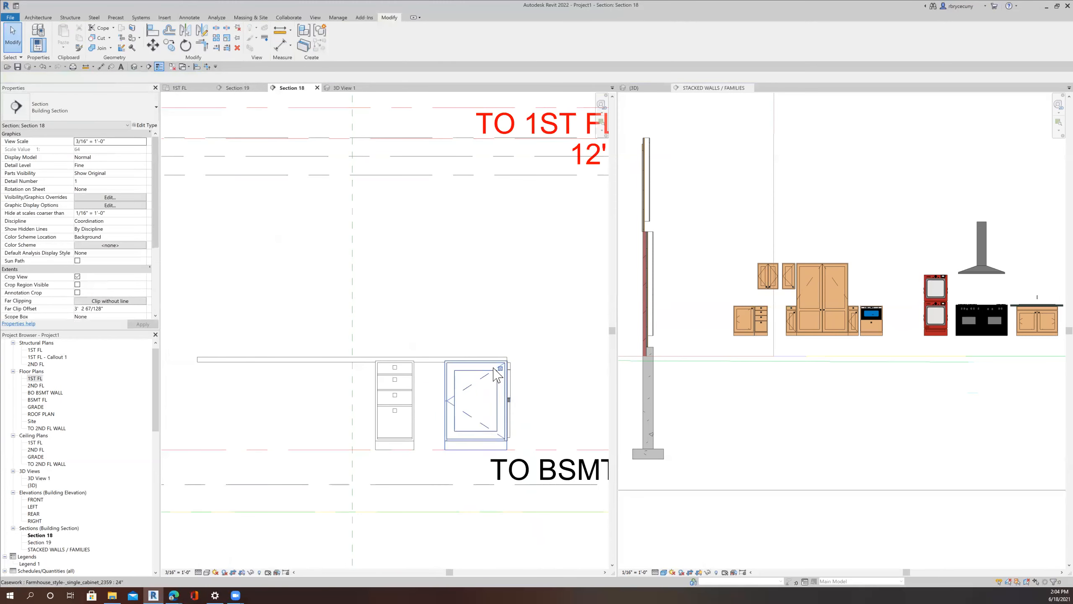
scroll(497, 374, "up", 2)
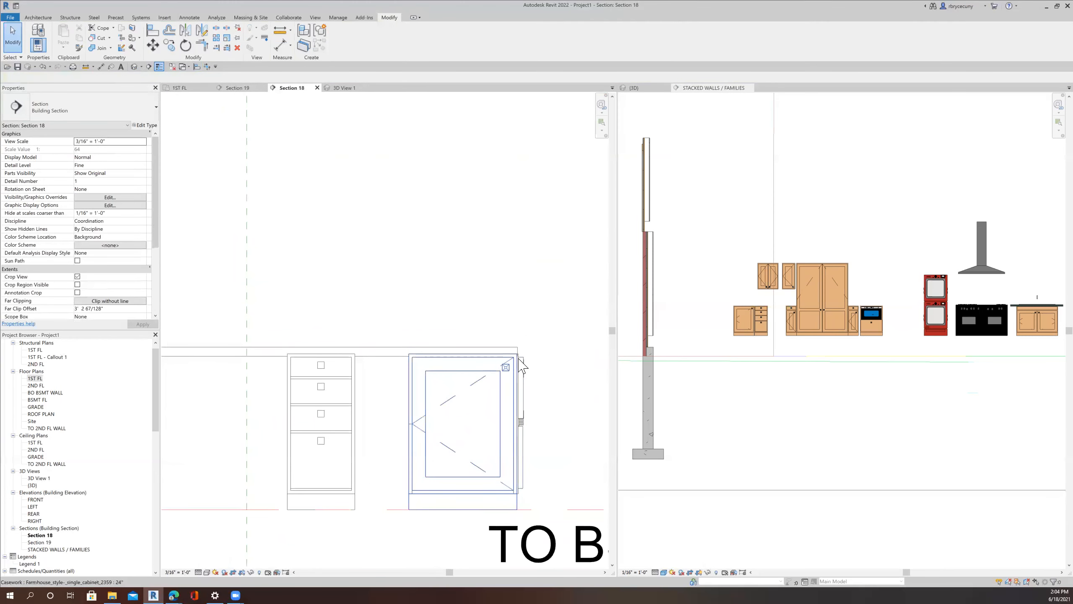
scroll(520, 361, "up", 3)
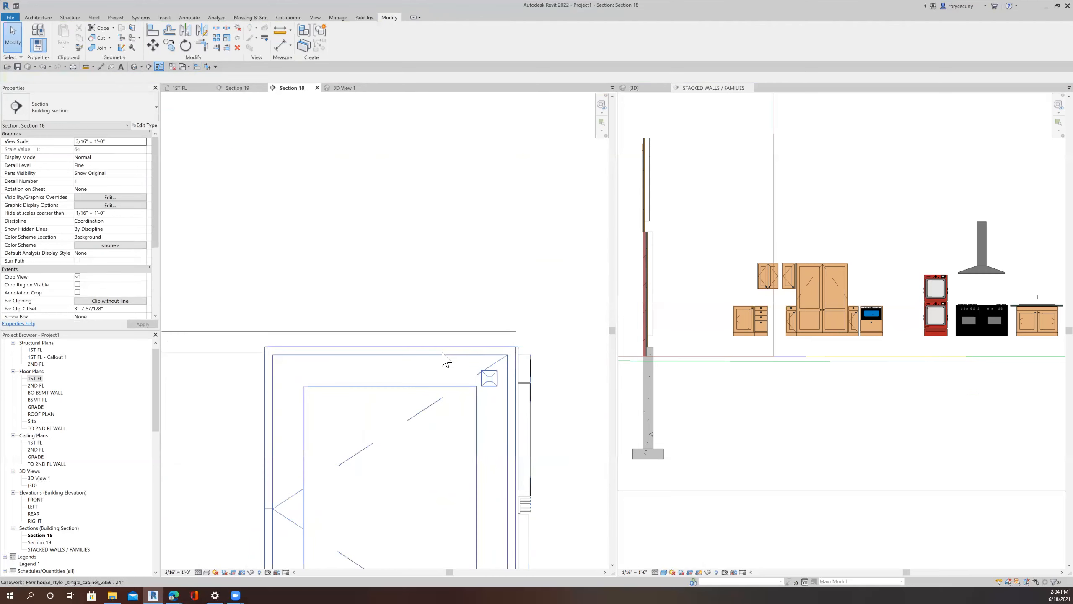
scroll(443, 358, "down", 2)
left_click(151, 34)
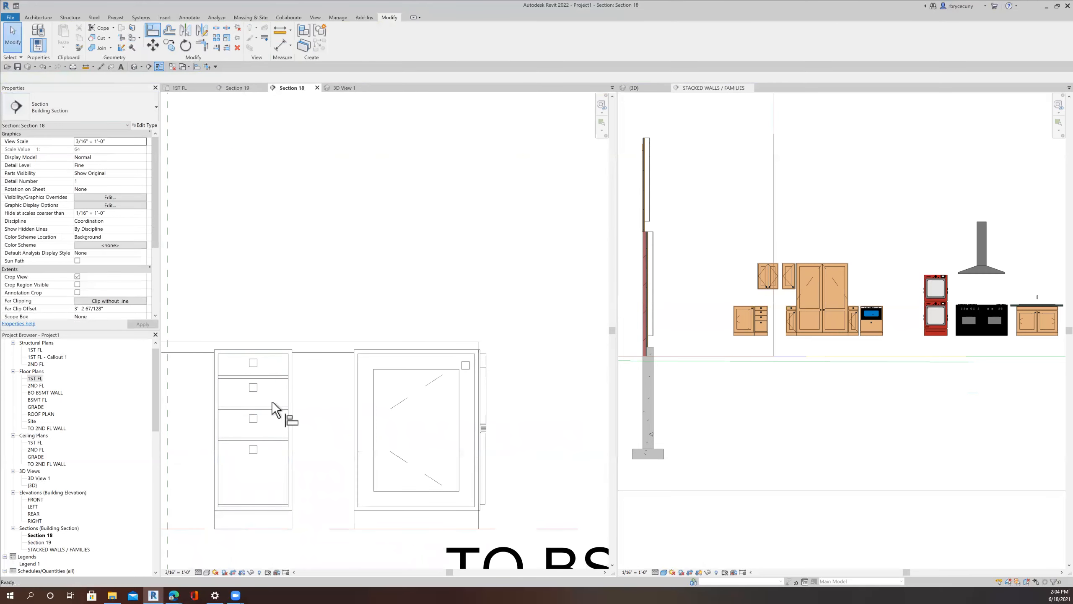
left_click(354, 452)
left_click(295, 452)
scroll(298, 454, "down", 2)
Step: Return to the 1ST FL plan and examine the cabinets around the island countertop
left_click(176, 88)
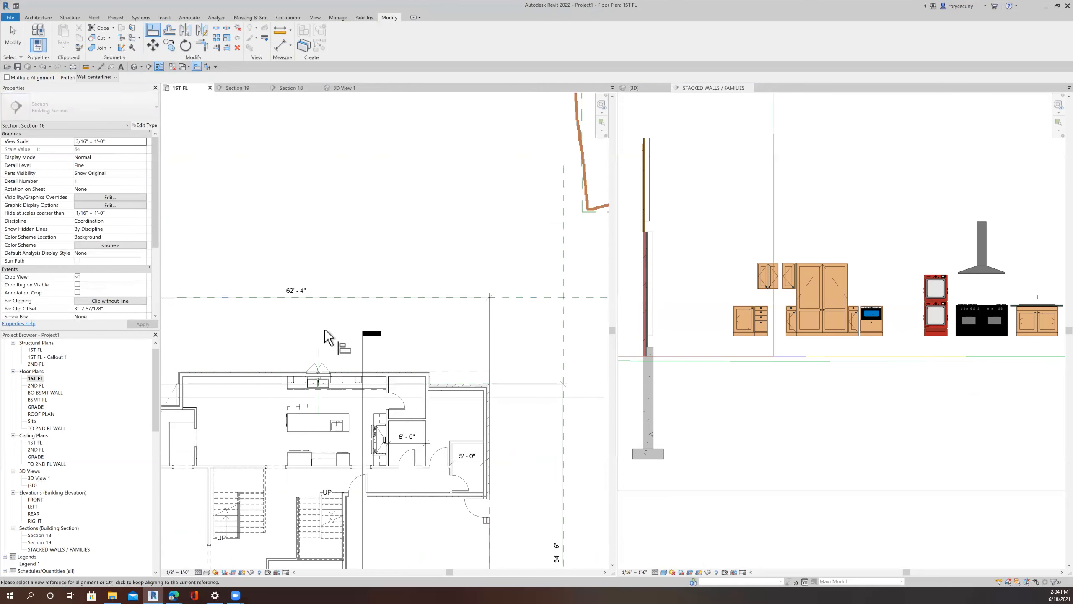
scroll(298, 409, "up", 3)
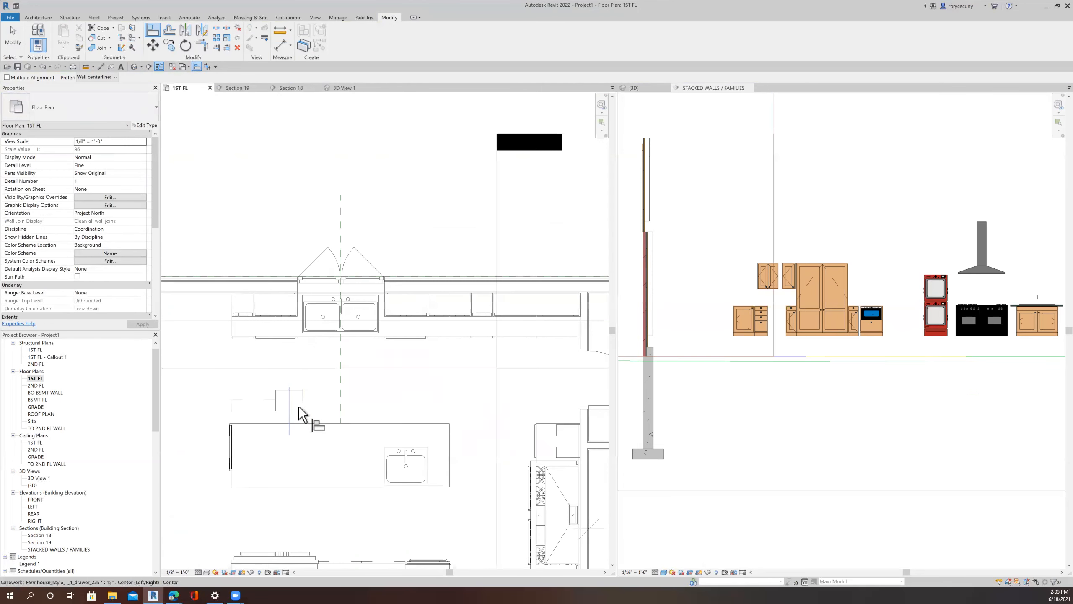
scroll(302, 416, "up", 1)
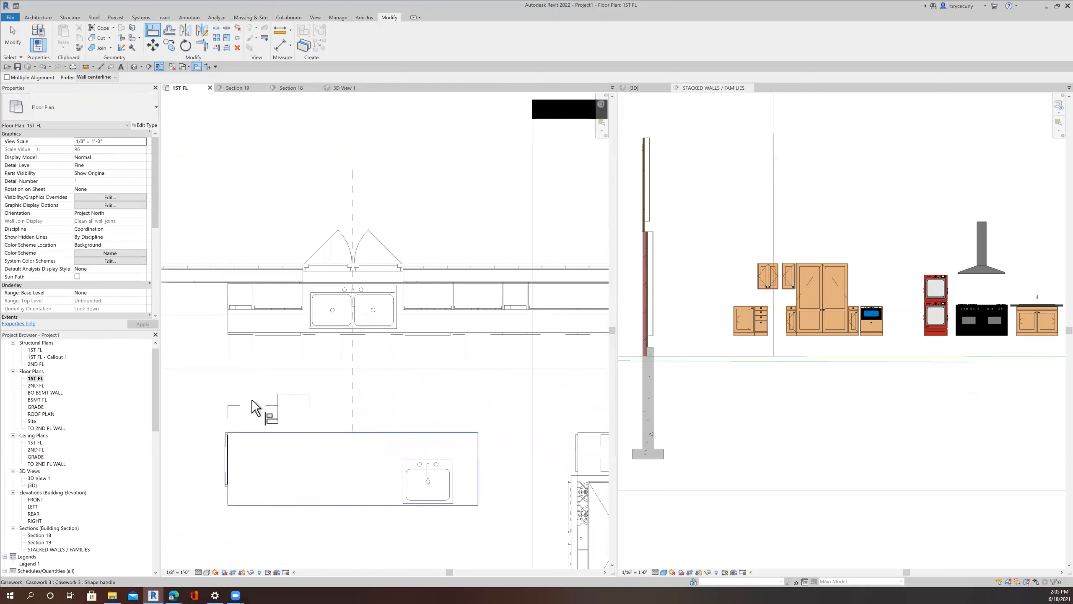
left_click(13, 36)
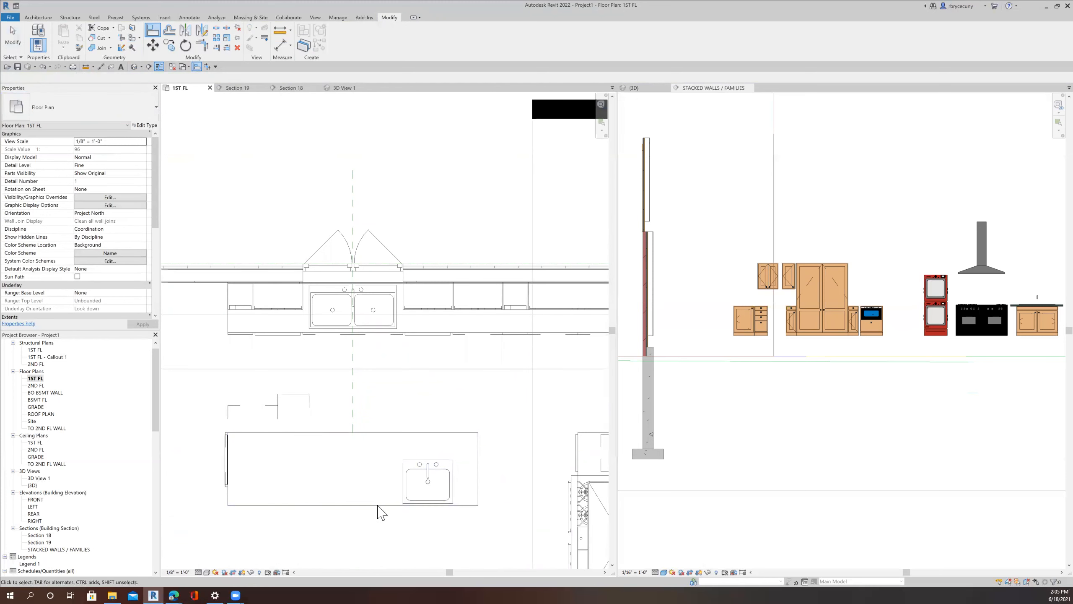
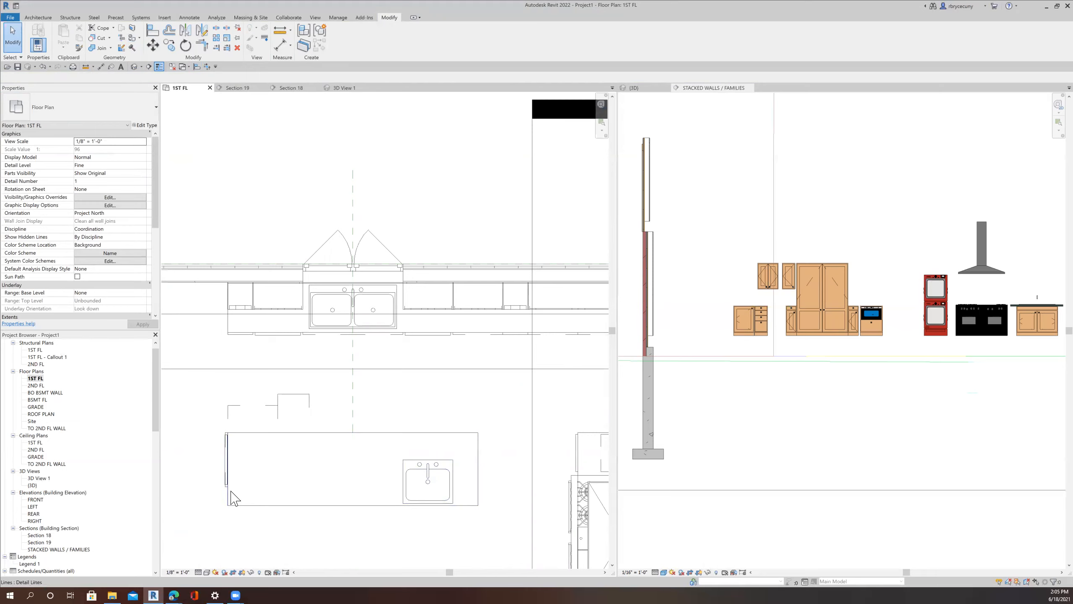
left_click(252, 574)
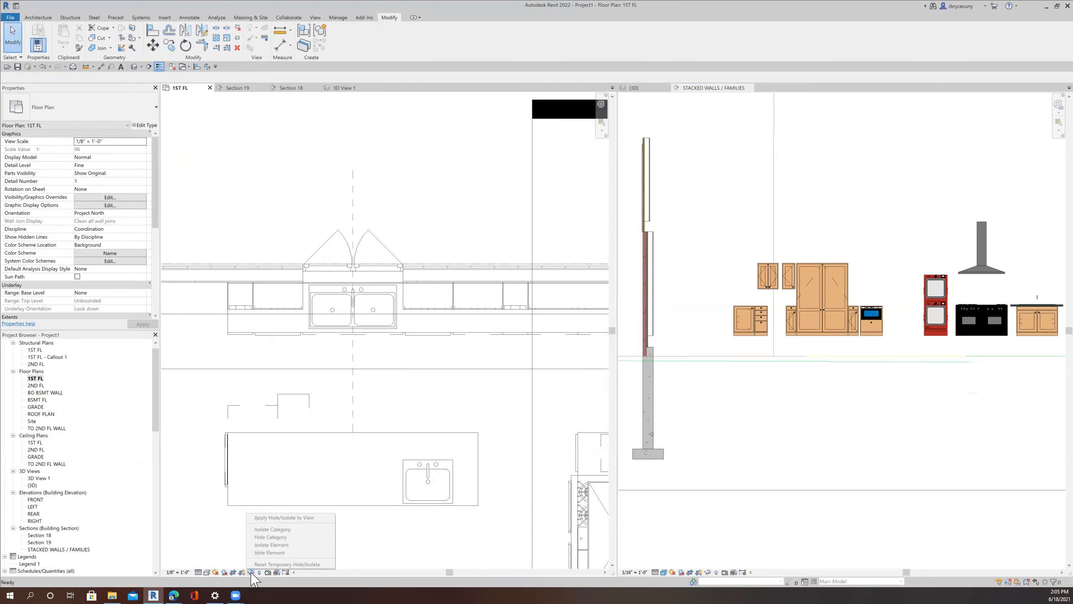
left_click(185, 401)
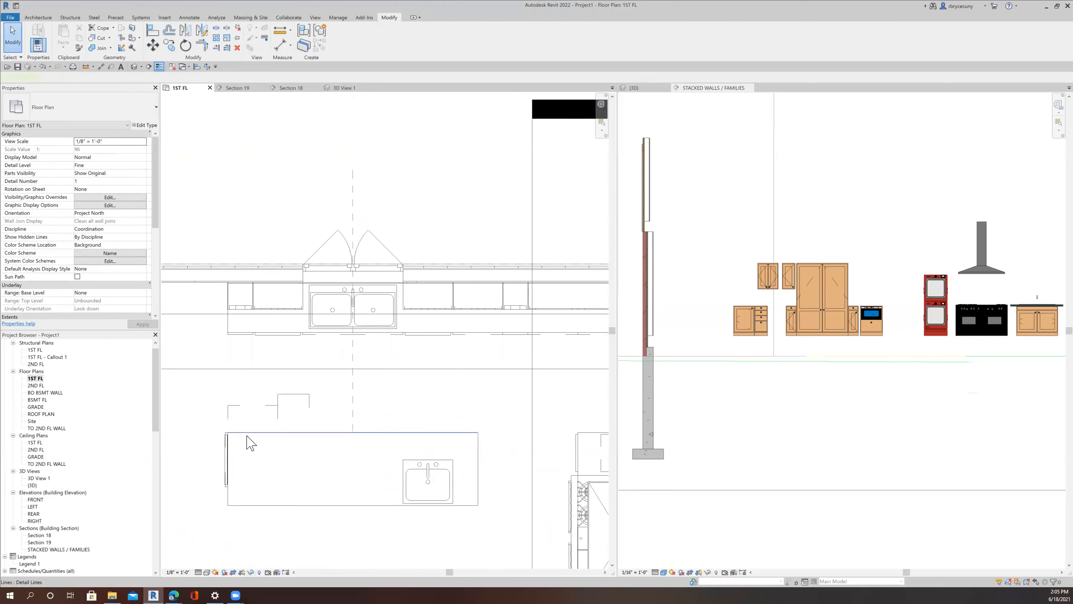
Step: Try isolating the island outline and the two loose base cabinets in the plan, and reset the temporary isolation
left_click(247, 436)
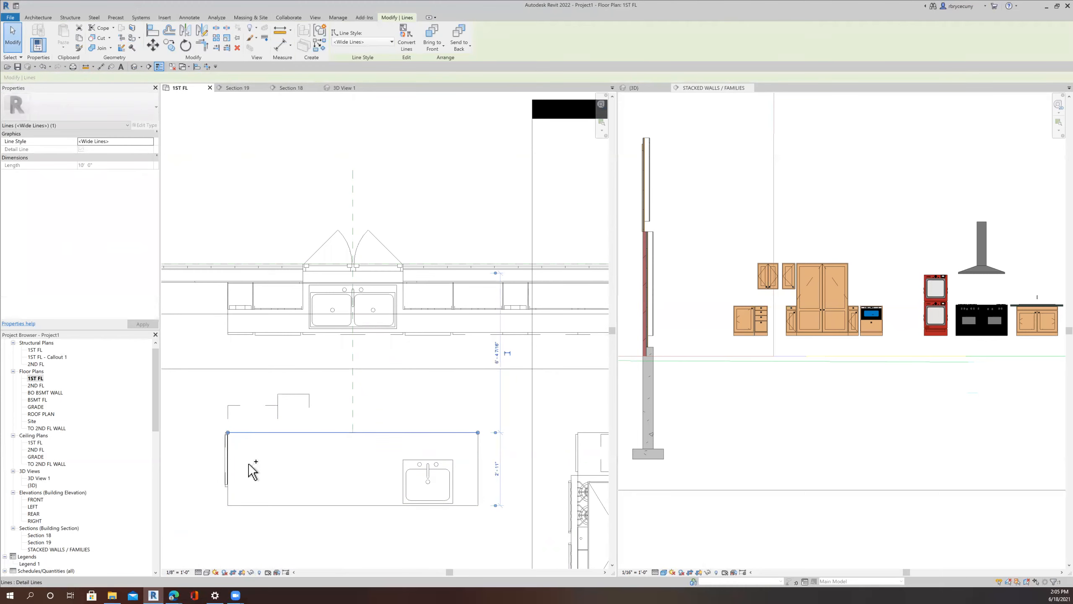
left_click(249, 505, "ctrl")
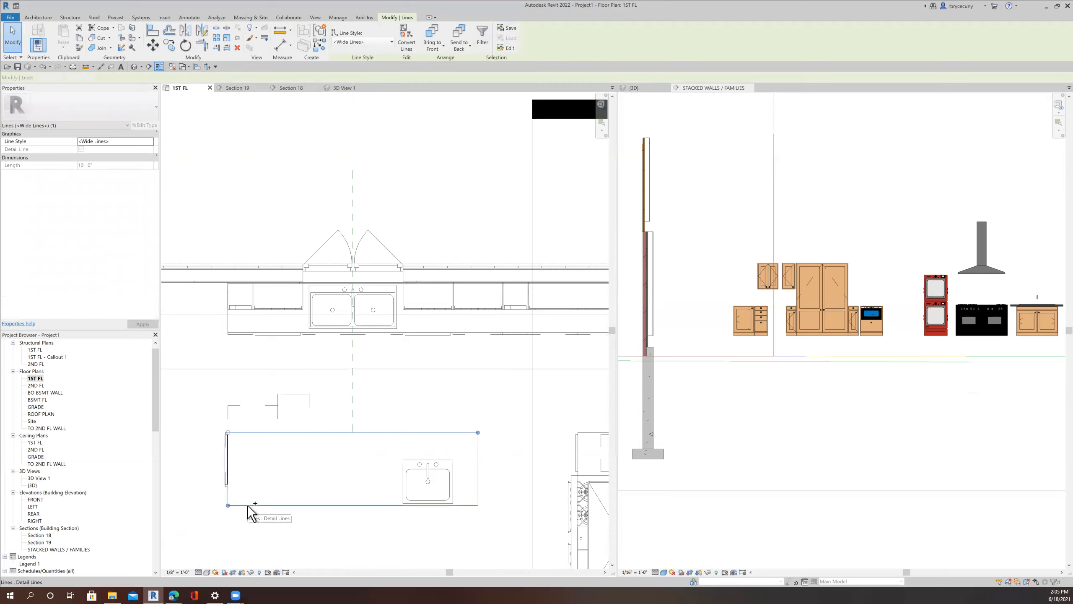
left_click(478, 491, "ctrl")
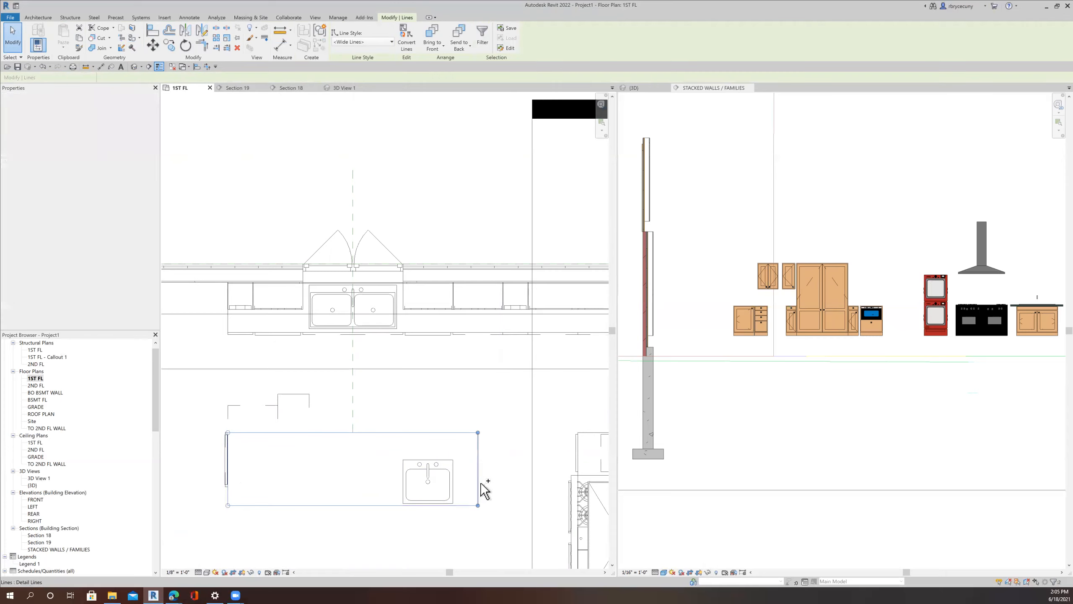
left_click(283, 405, "ctrl")
left_click(246, 405, "ctrl")
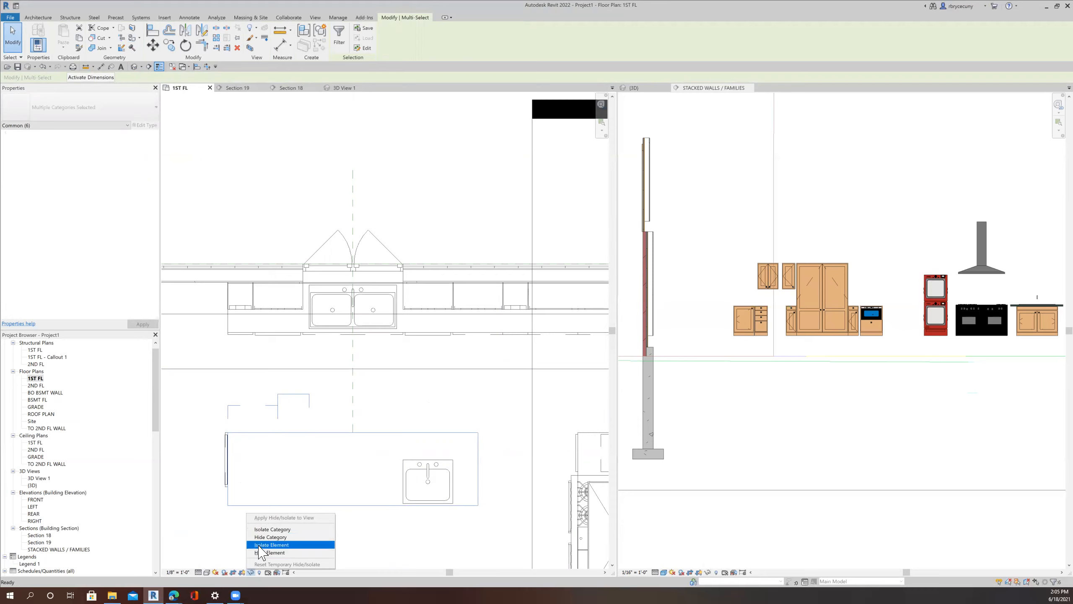
left_click(260, 545)
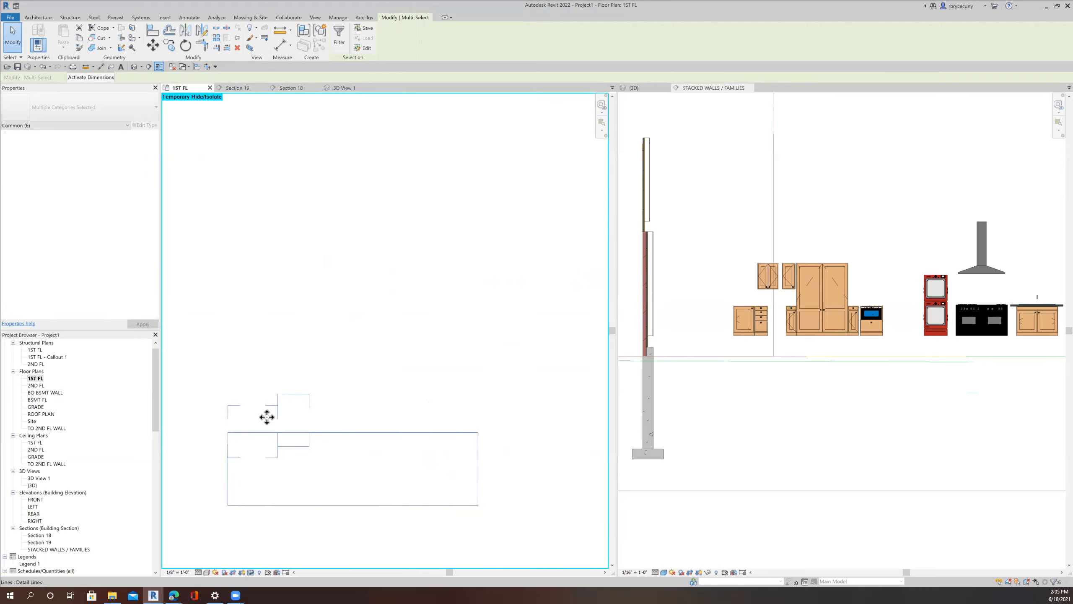
left_click(251, 573)
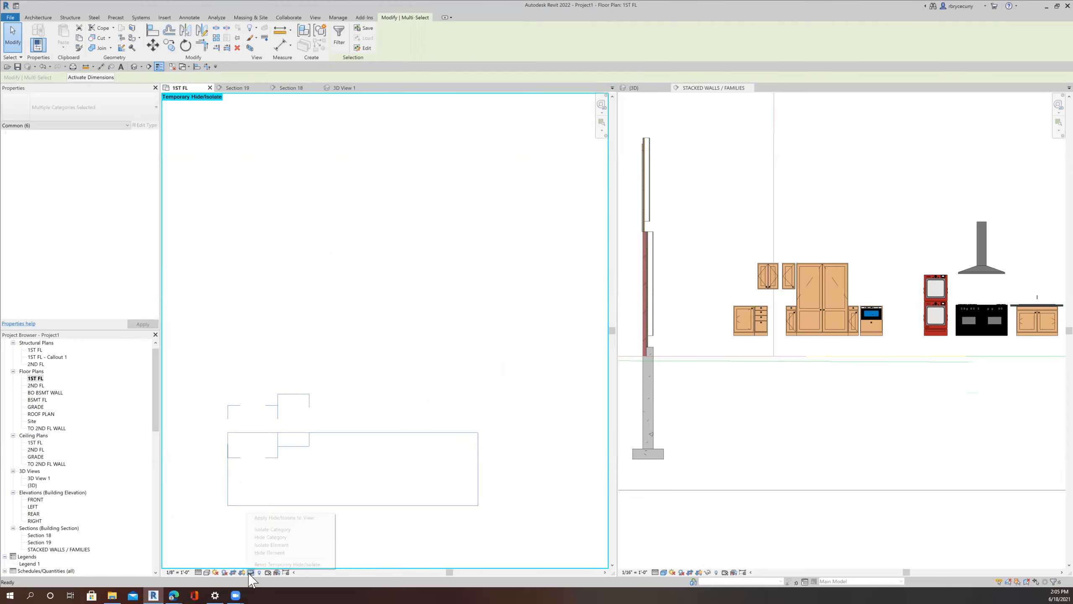
left_click(258, 564)
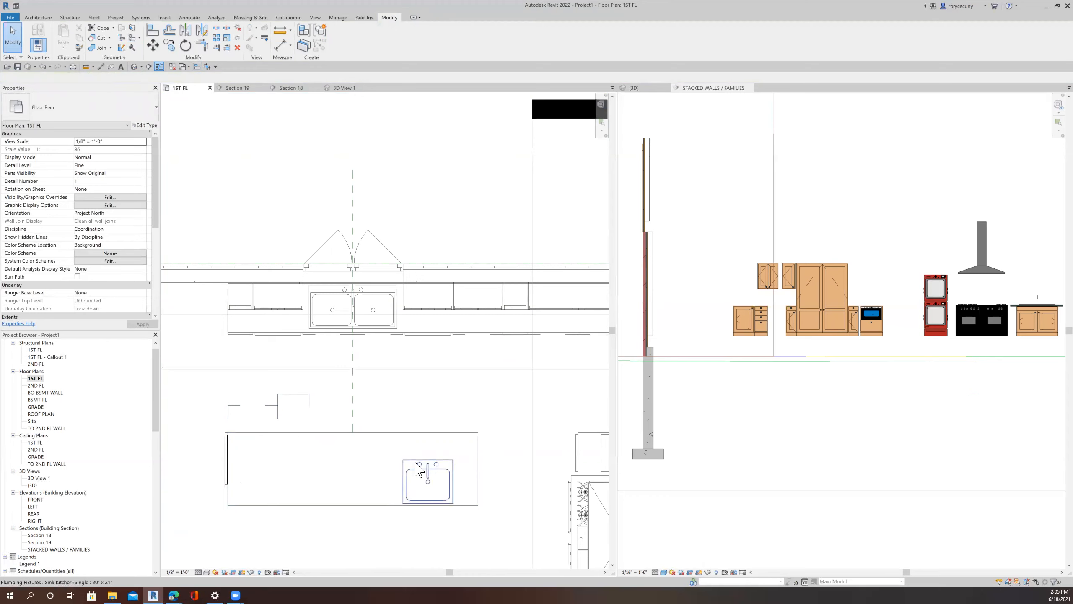
Step: Temporarily hide the island's chain of outline lines and its countertop in the 1ST FL plan
key("Tab")
left_click(390, 512)
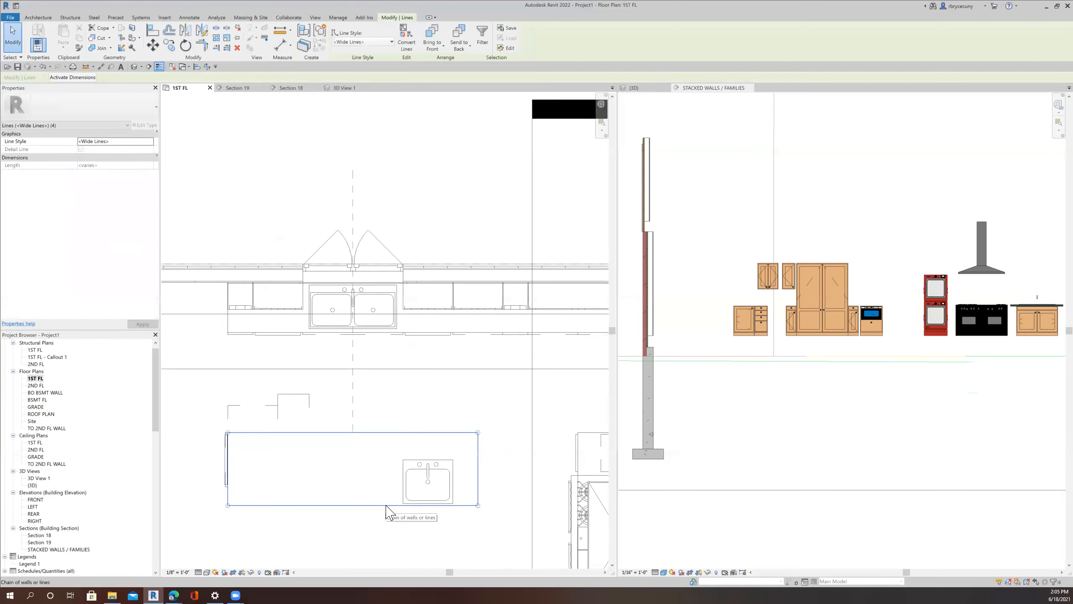
left_click(251, 571)
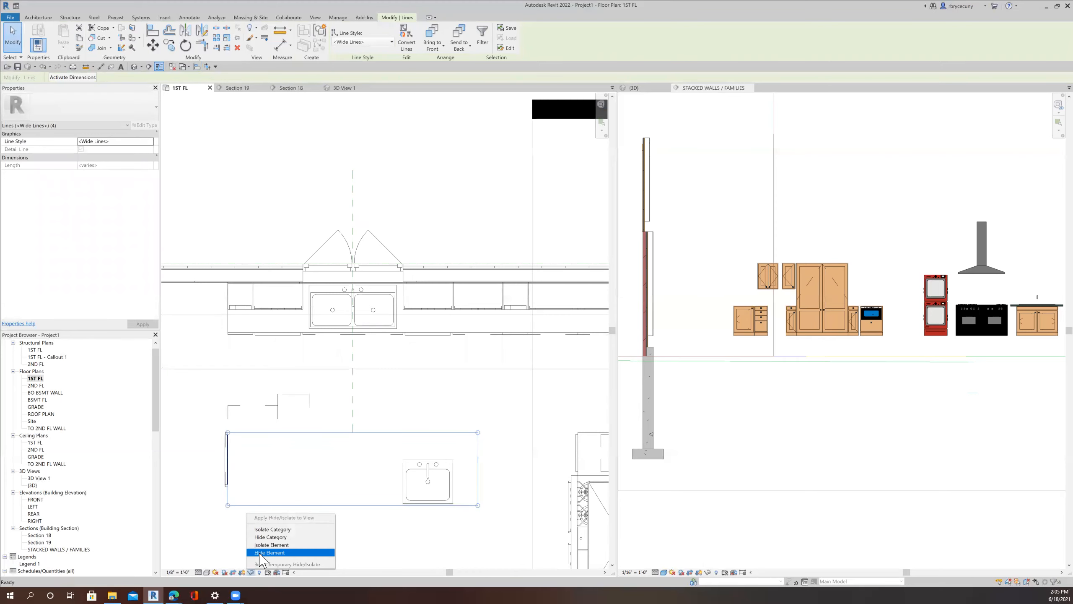
left_click(270, 552)
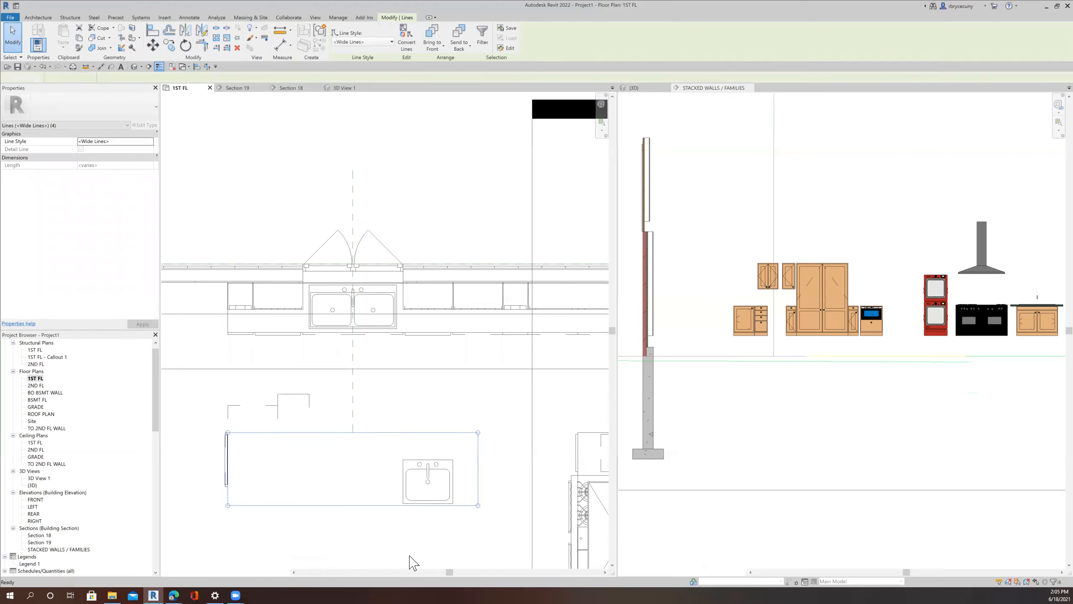
left_click(363, 506)
left_click(251, 571)
left_click(261, 552)
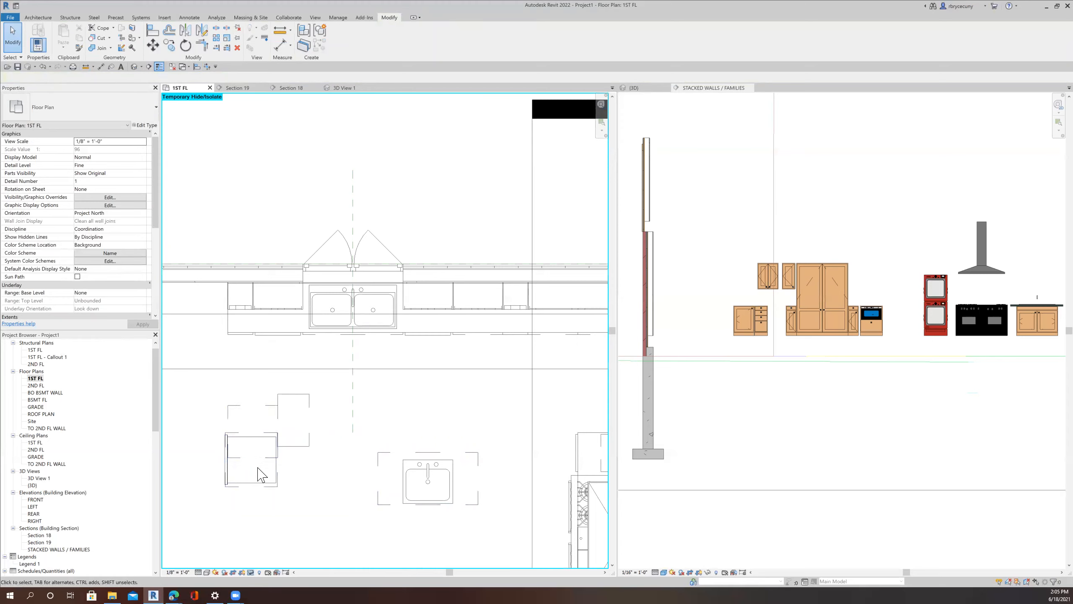
Step: Move the 15" four-drawer cabinet toward the island sink, and the 24" single cabinet just clear of the microdrawer unit
scroll(260, 473, "up", 2)
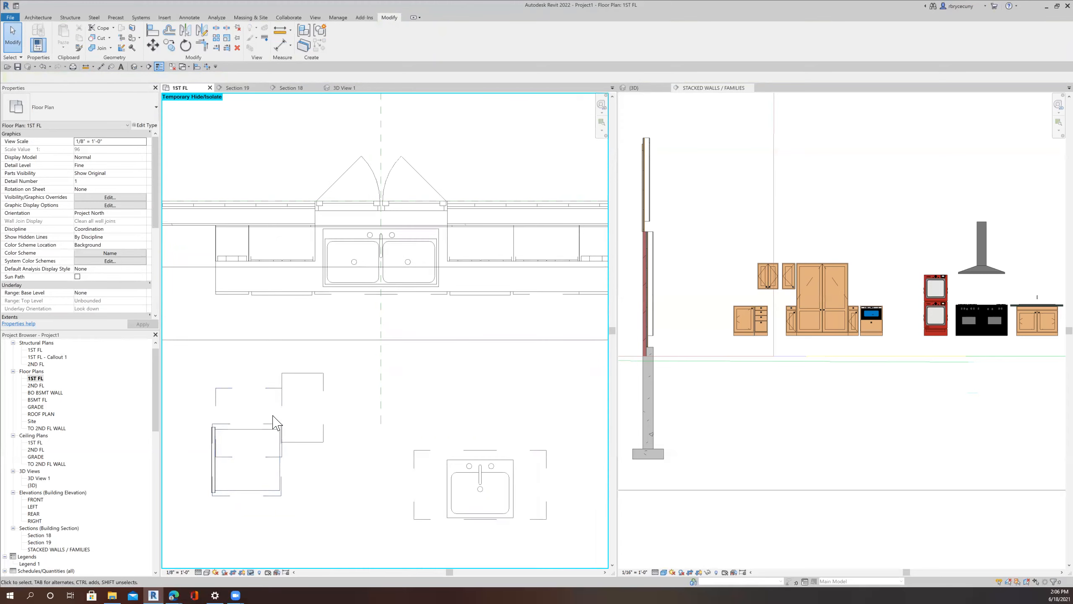
left_click_drag(324, 423, 448, 421)
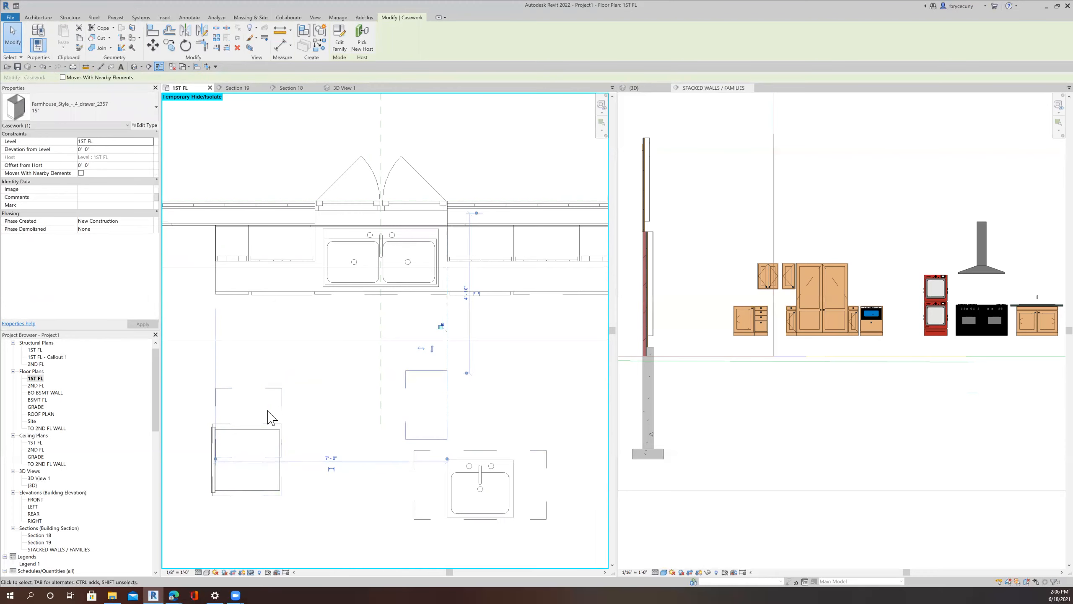
left_click_drag(282, 408, 349, 402)
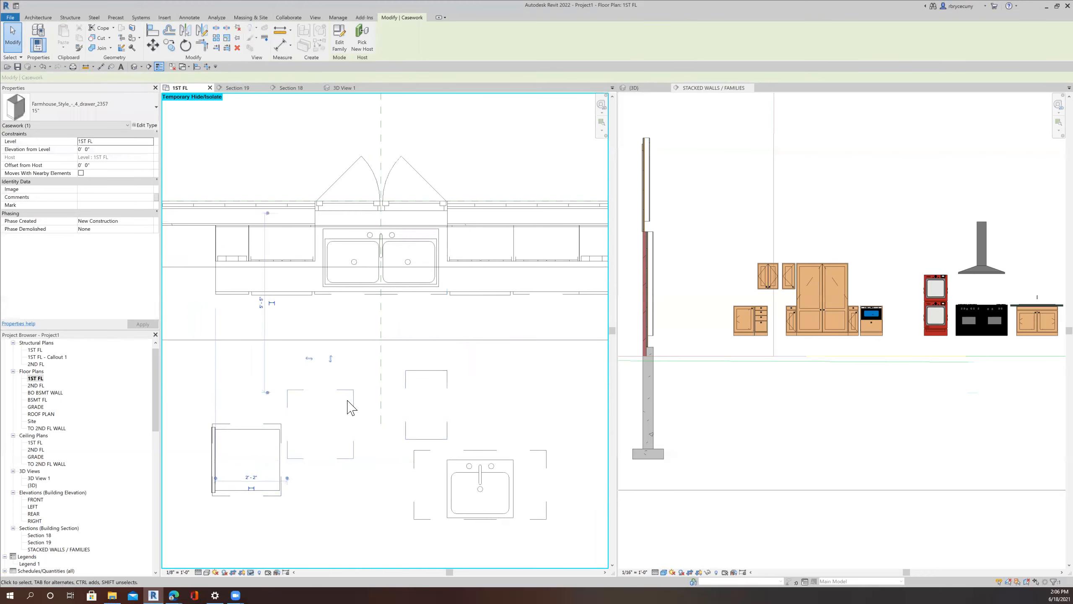
Step: Align the 24" single cabinet's side with the microdrawer unit, and the 15" four-drawer cabinet's side with the single cabinet
left_click(153, 29)
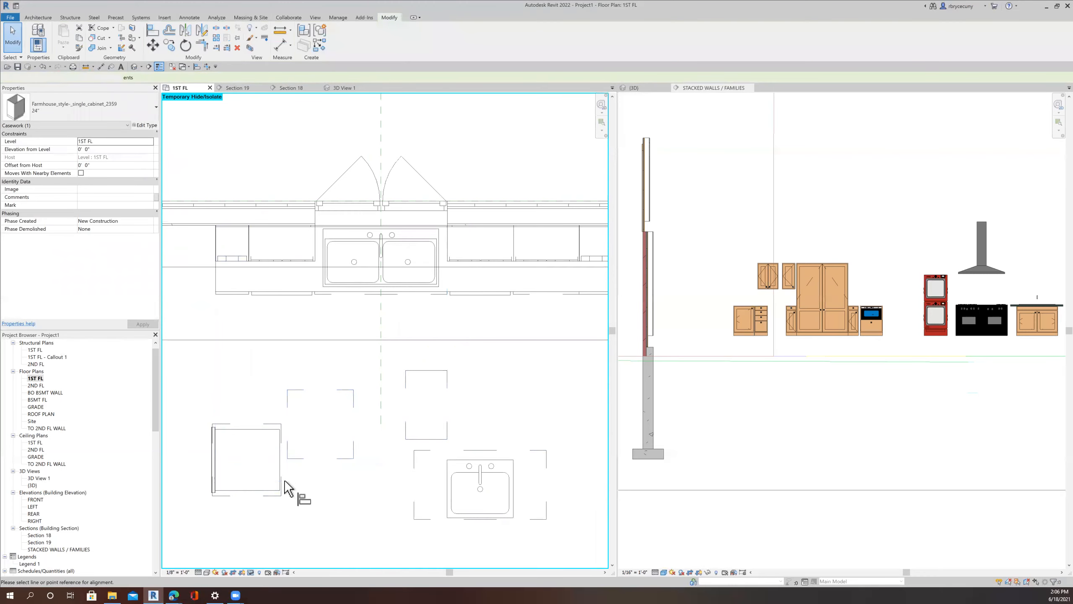
left_click(288, 446)
left_click(347, 421)
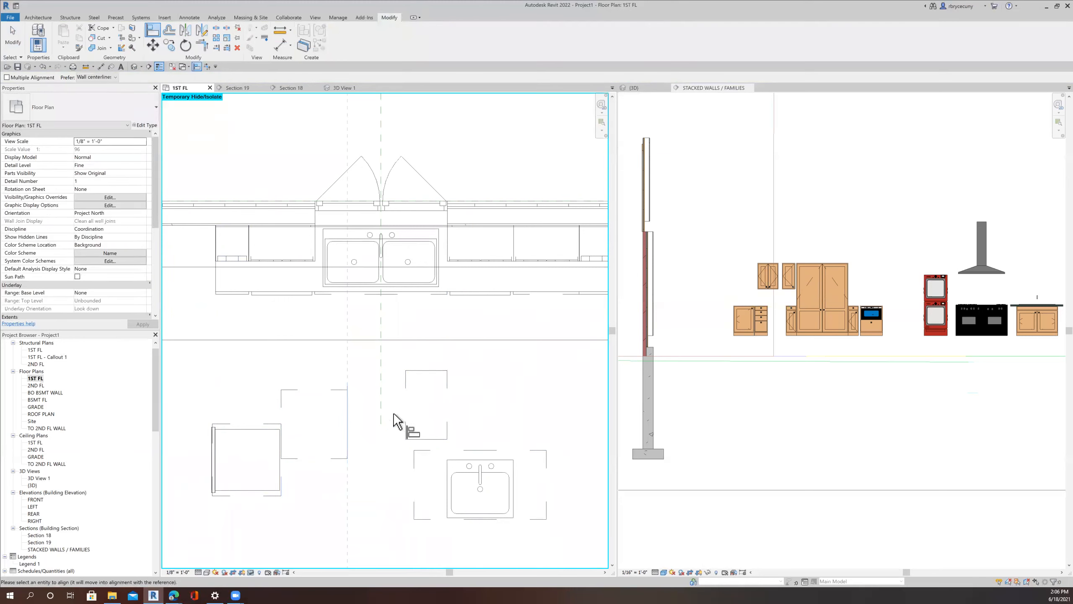
left_click(404, 426)
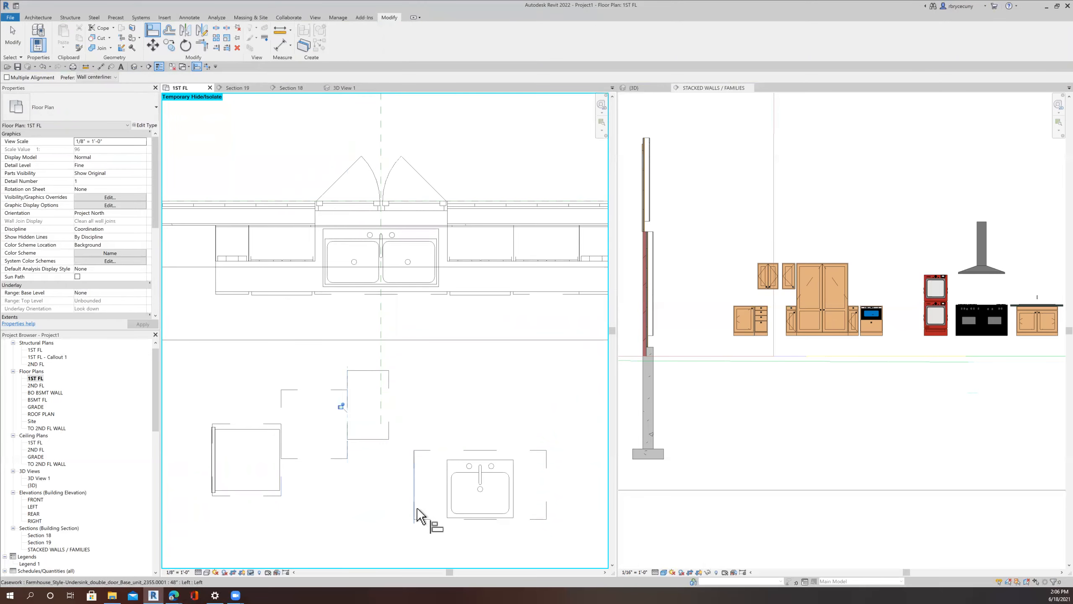
Step: Align the window-side edge of the 24" single cabinet with the matching edge of the microdrawer unit
left_click(253, 423)
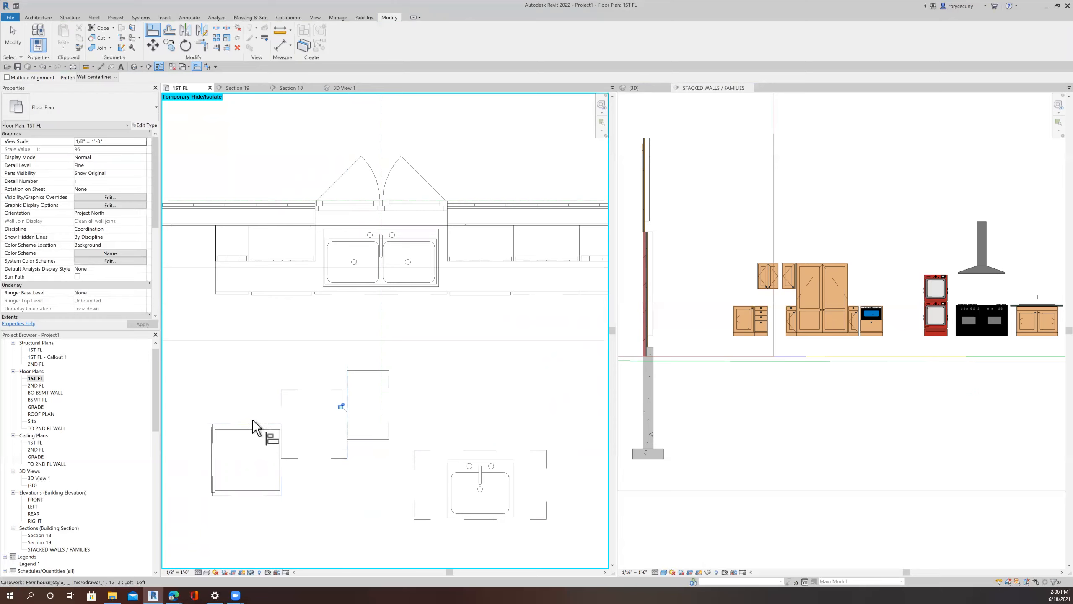
left_click(293, 392)
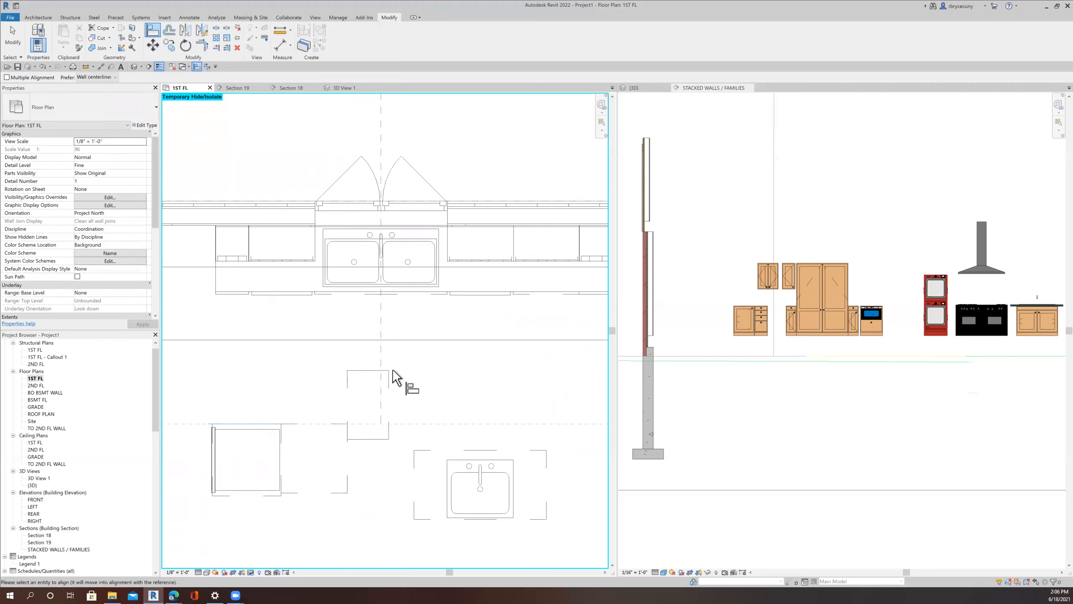
Step: Align the window-side edge of the 15" four-drawer cabinet with the matching edge of the 24" single cabinet
left_click(365, 370)
middle_click_drag(367, 475, 381, 496)
scroll(369, 462, "up", 2)
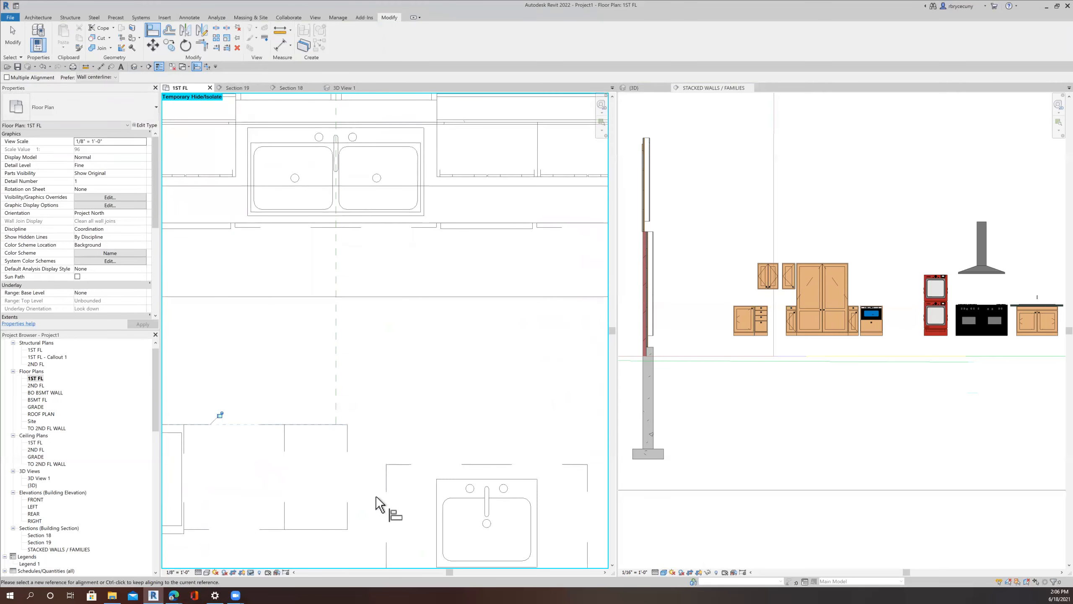
scroll(376, 495, "down", 2)
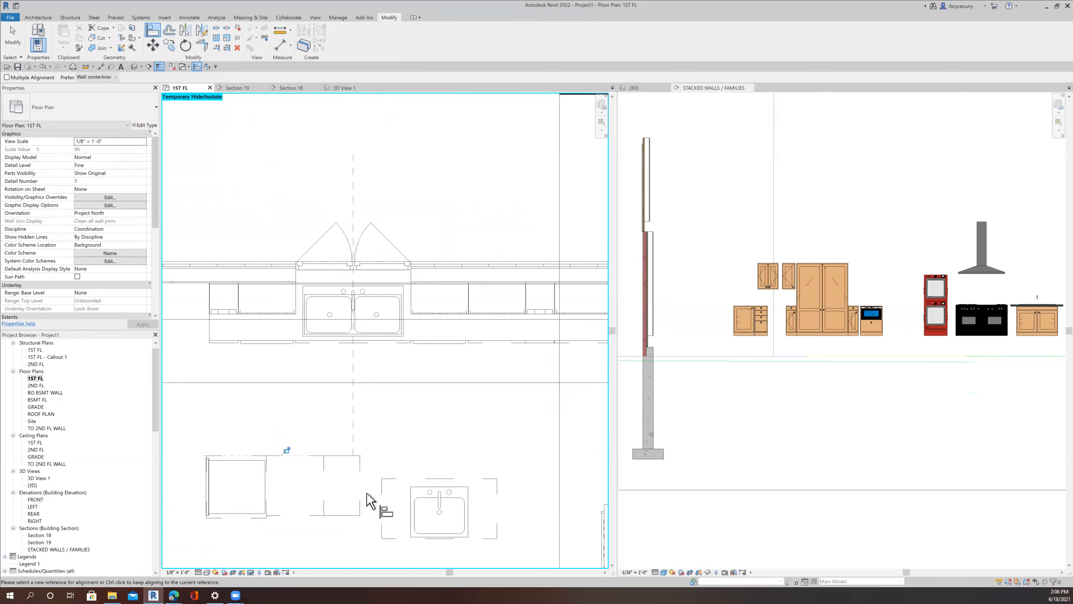
scroll(367, 493, "up", 2)
scroll(377, 492, "down", 2)
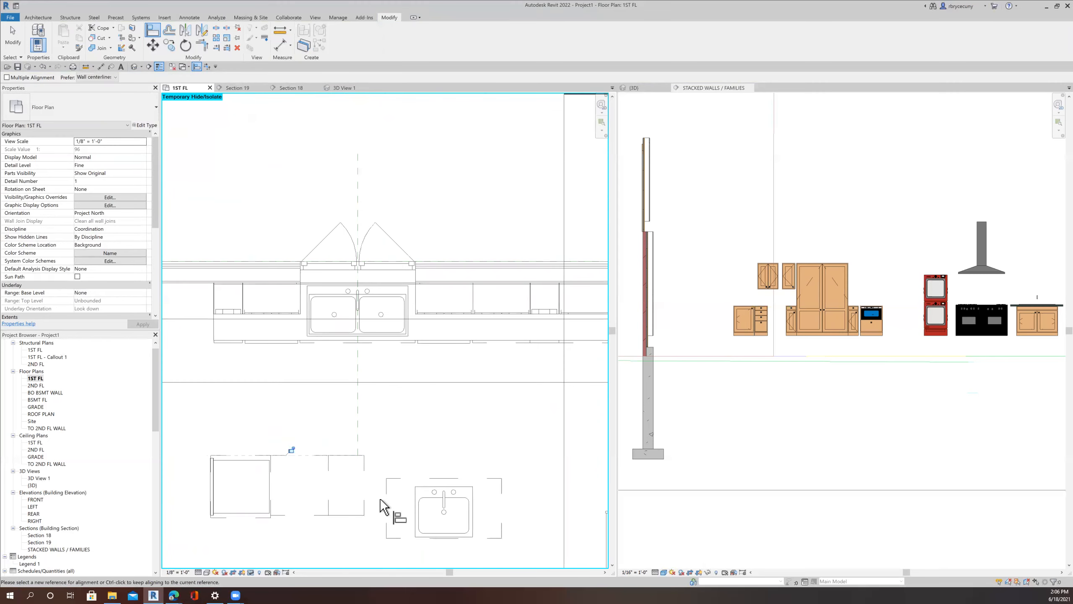
Step: Measure the horizontal gap between the 15" four-drawer cabinet and the island sink unit
left_click(282, 30)
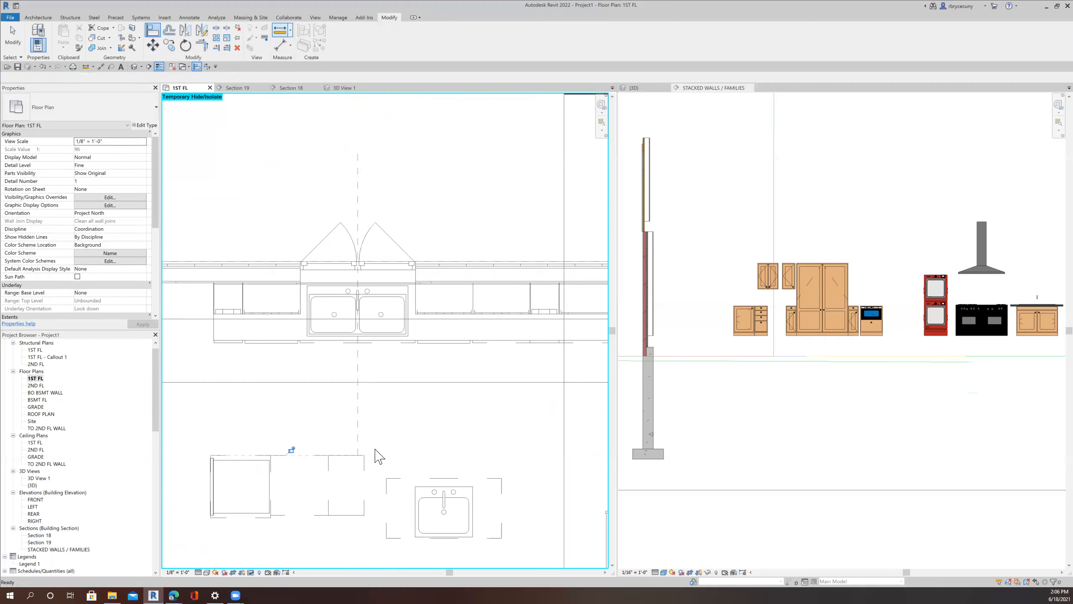
left_click(364, 514)
left_click(385, 515)
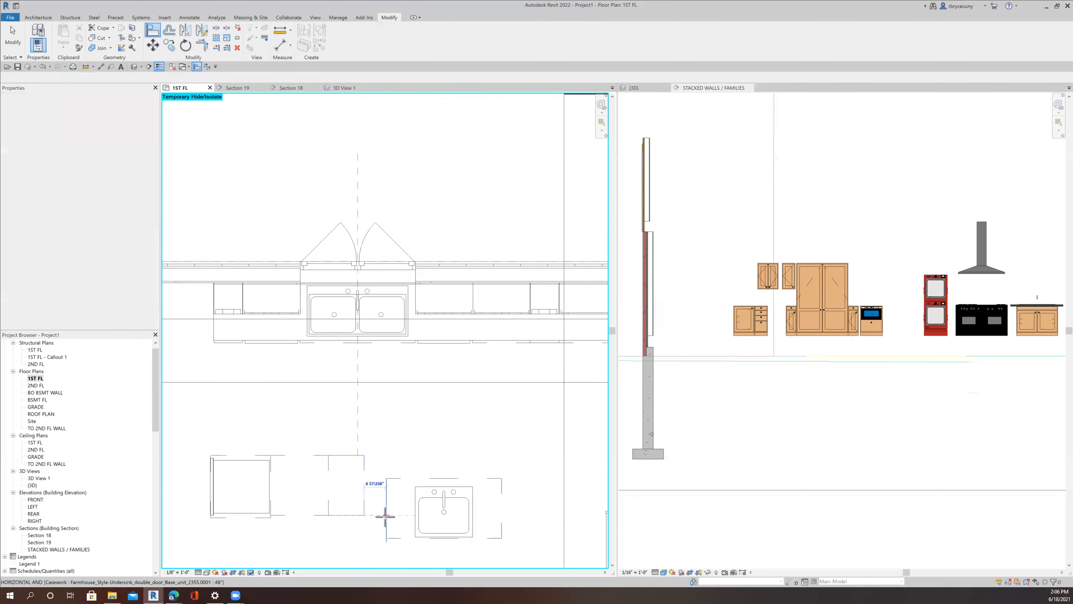
scroll(374, 491, "up", 2)
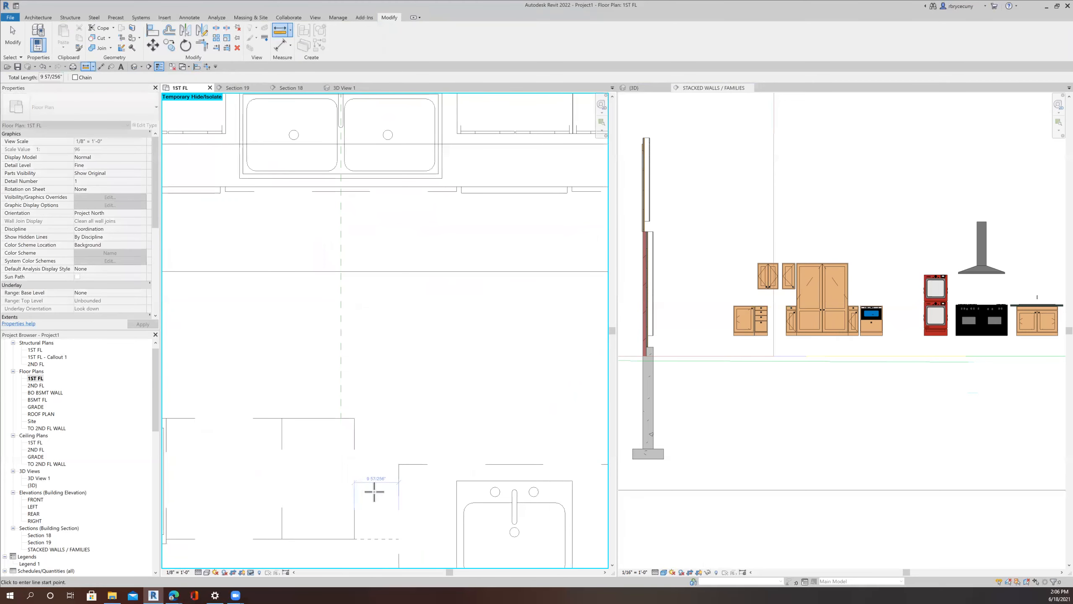
scroll(374, 492, "down", 2)
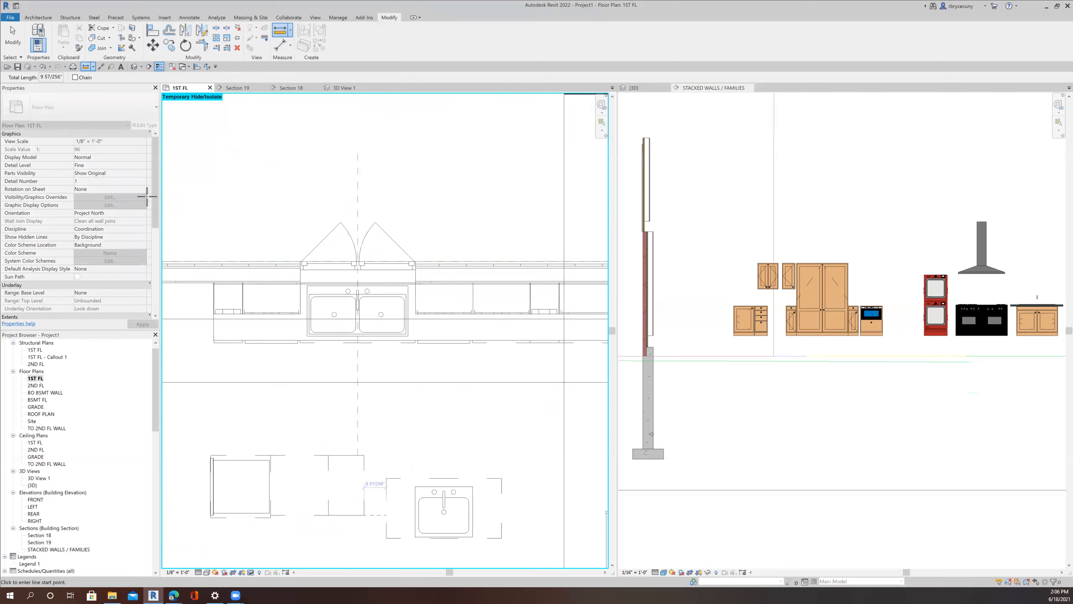
left_click(13, 37)
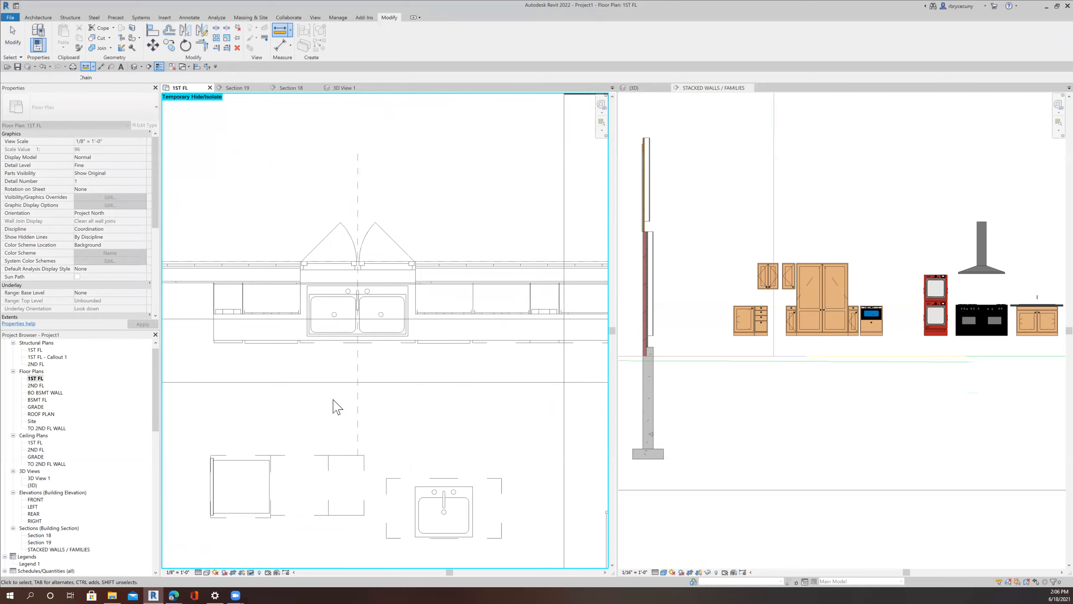
Step: Copy the 15" four-drawer cabinet horizontally about 2'-3" toward the island sink unit
left_click(353, 465)
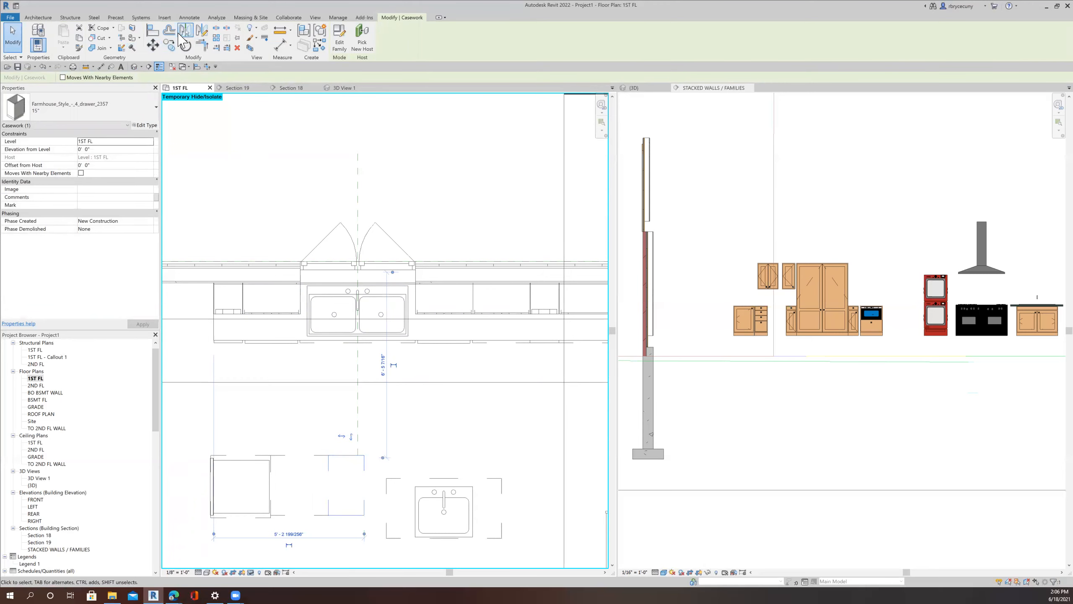
left_click(169, 48)
left_click(336, 454)
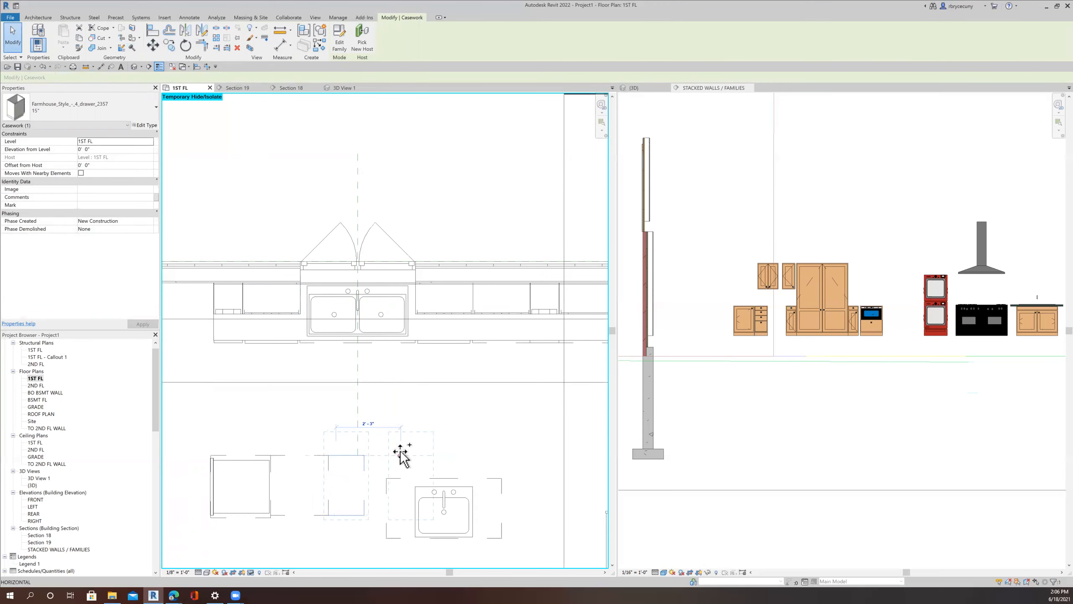
left_click(400, 455)
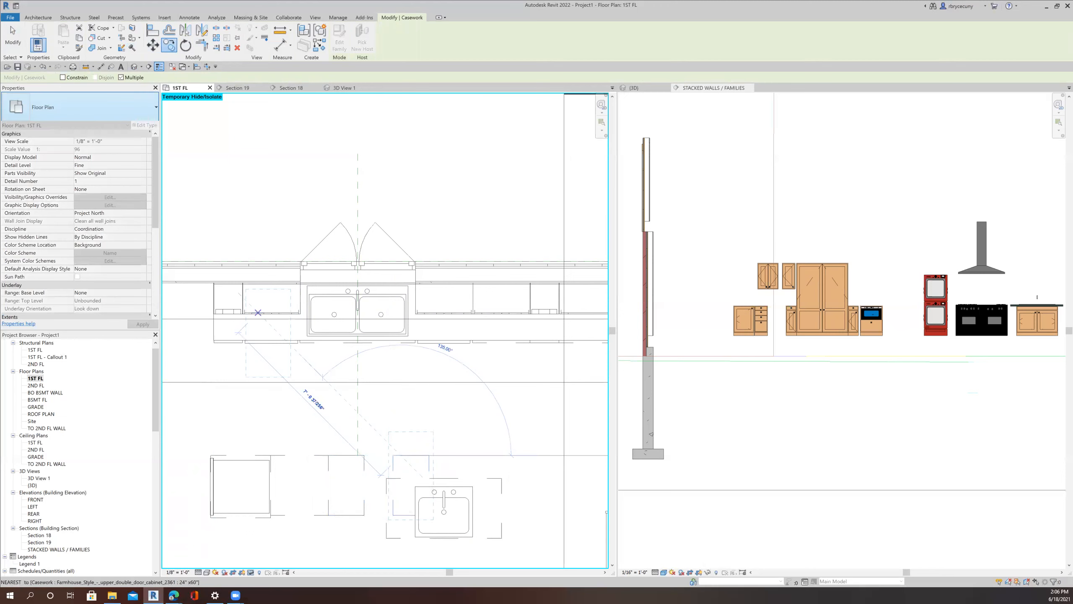
left_click(12, 38)
Step: Change the copied four-drawer cabinet beside the island sink to the 9" type
left_click(424, 469)
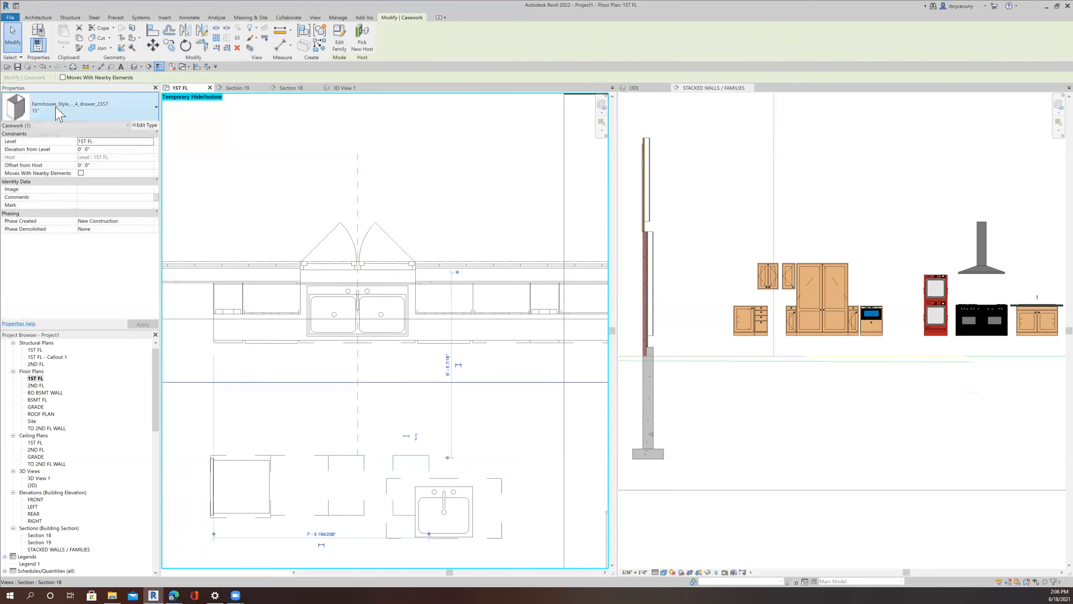
left_click(55, 110)
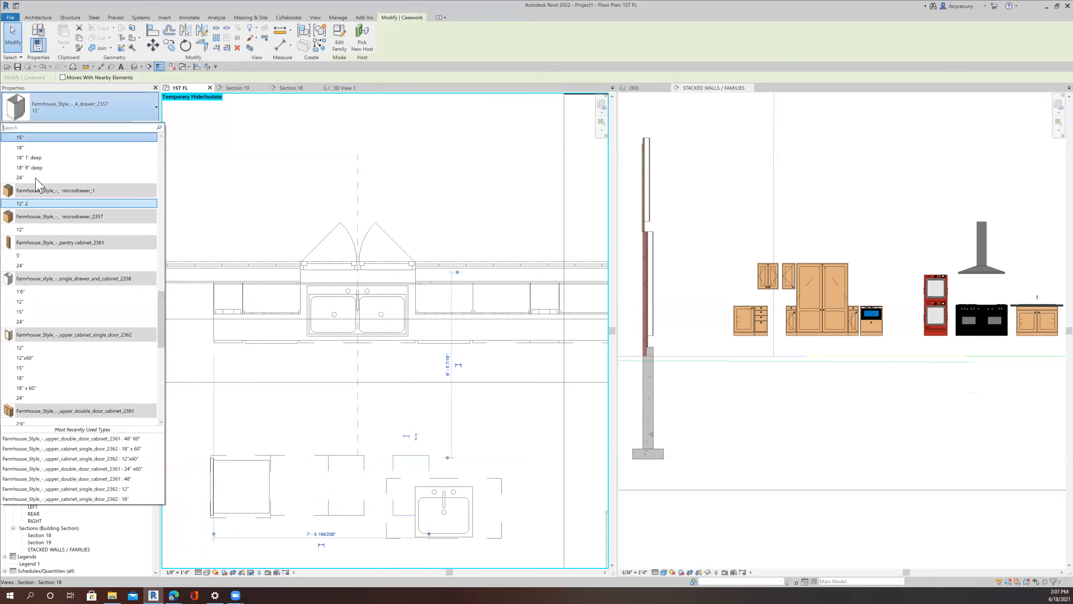
scroll(32, 169, "up", 1)
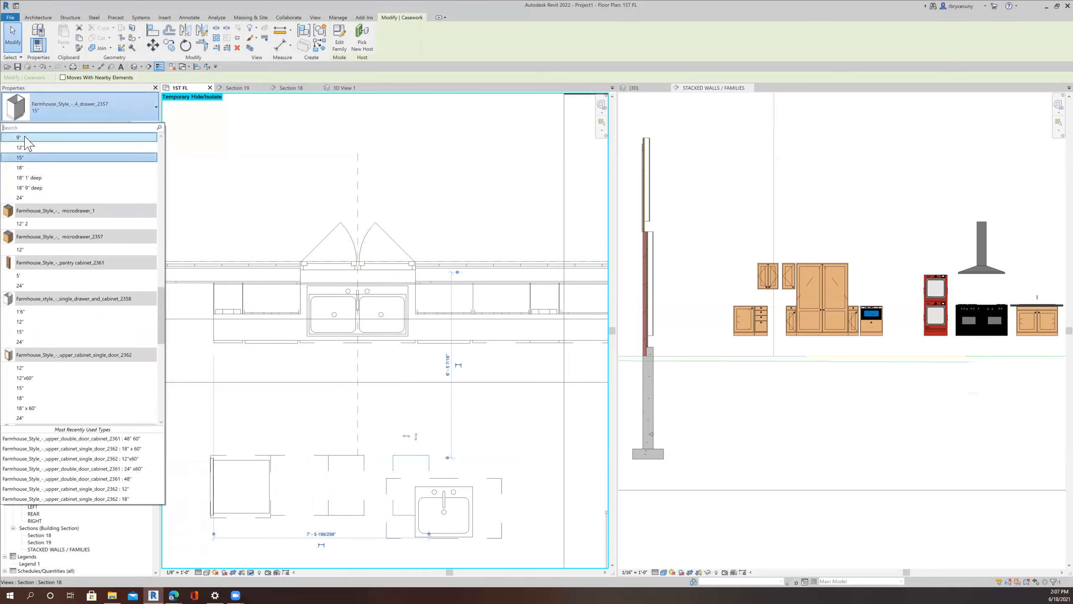
left_click(30, 137)
Step: Align the side of the 9" four-drawer cabinet with the adjoining side of the 15" four-drawer cabinet
left_click(152, 31)
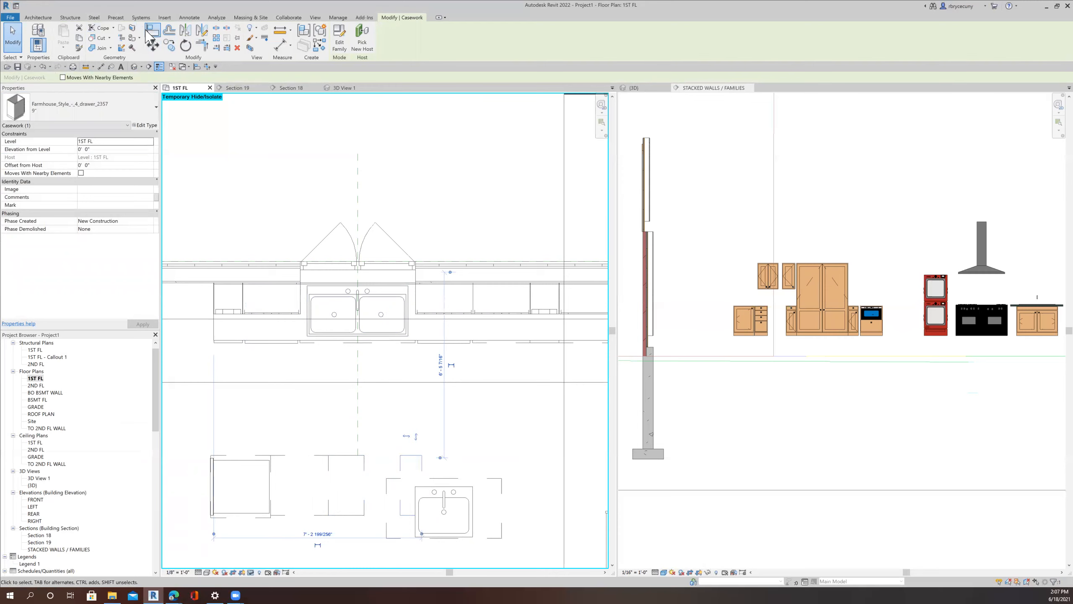
left_click(366, 483)
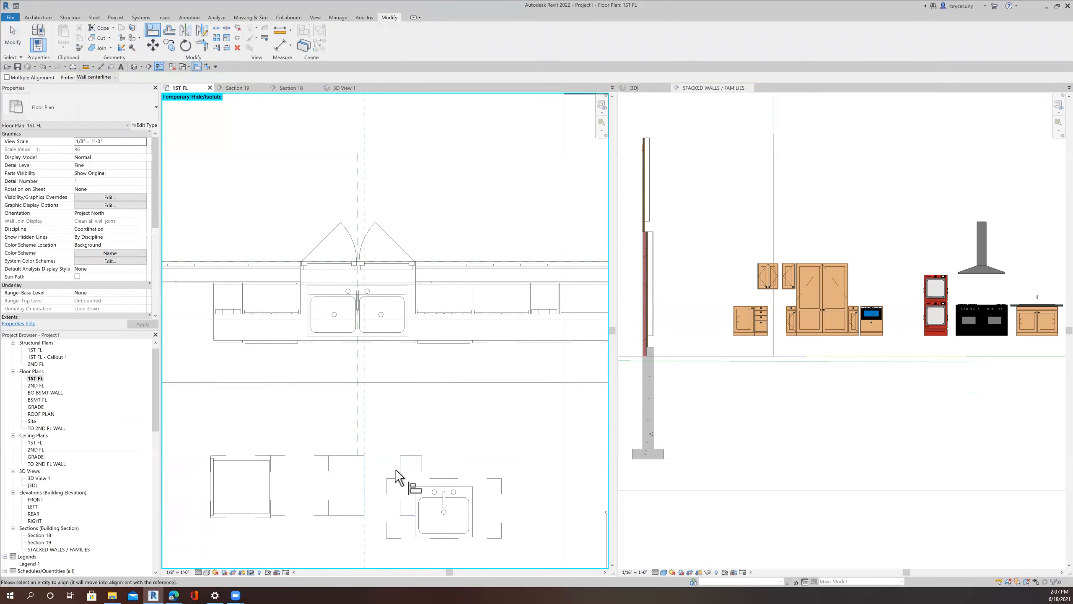
left_click(398, 465)
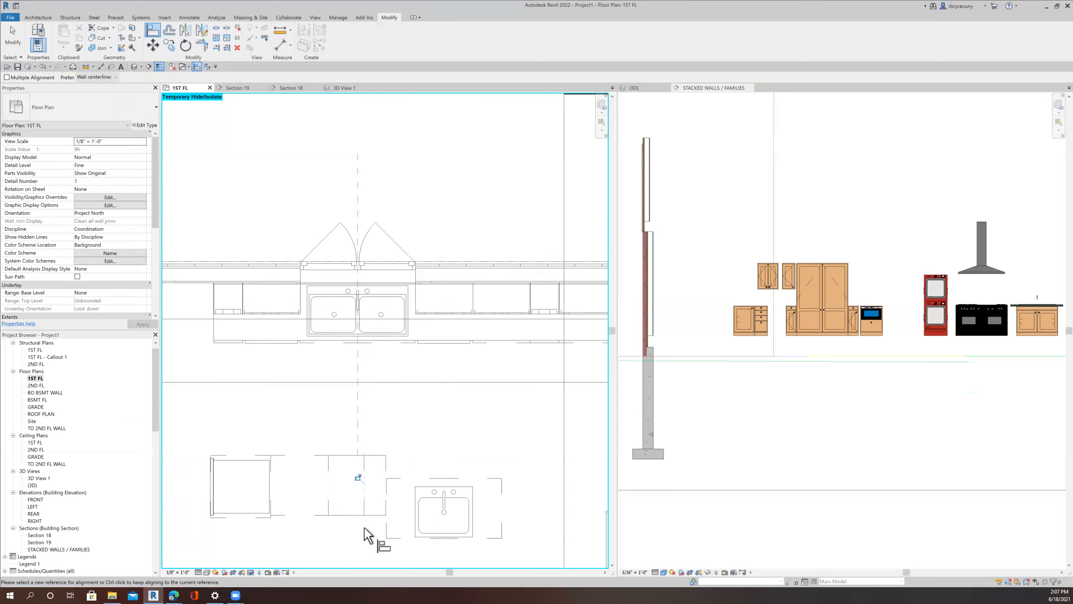
Step: Measure the front-to-back offset between the 9" cabinet's window-side corner and the nearest corner of the island sink unit
scroll(398, 450, "up", 2)
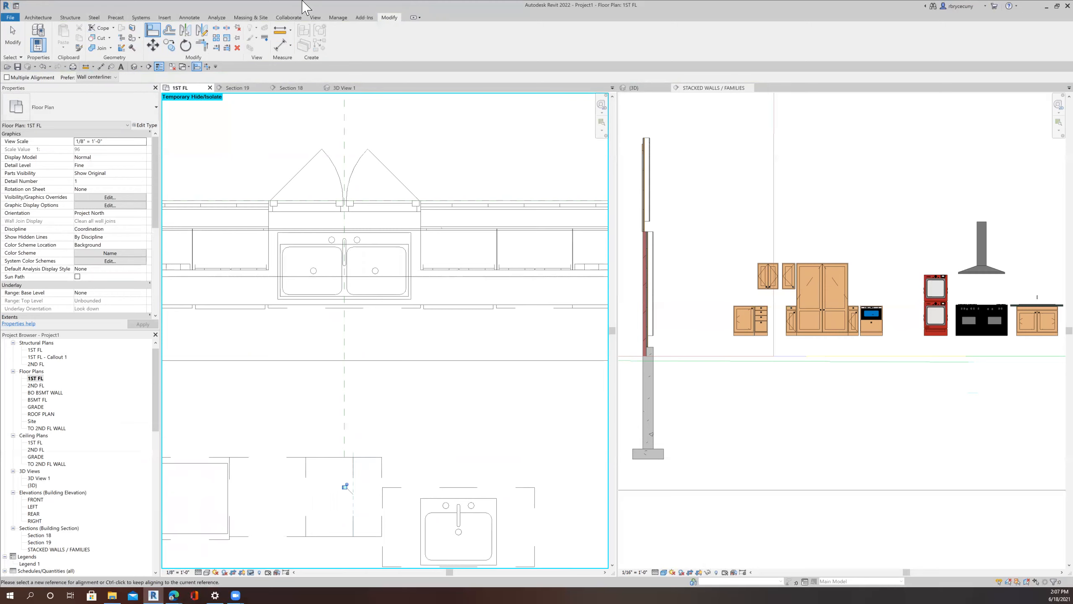
left_click(281, 30)
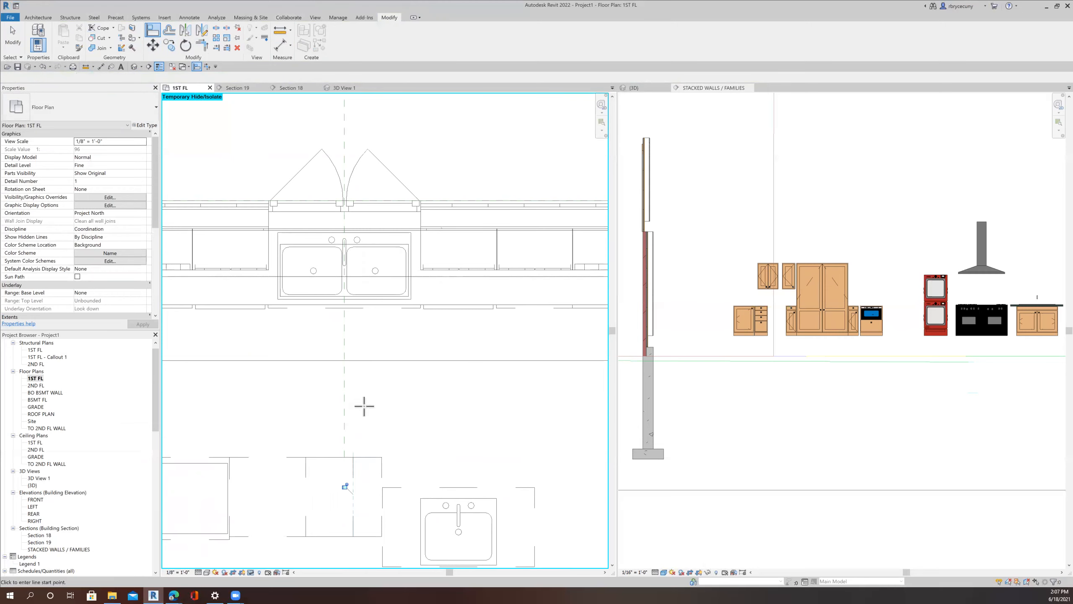
left_click(380, 457)
left_click(384, 483)
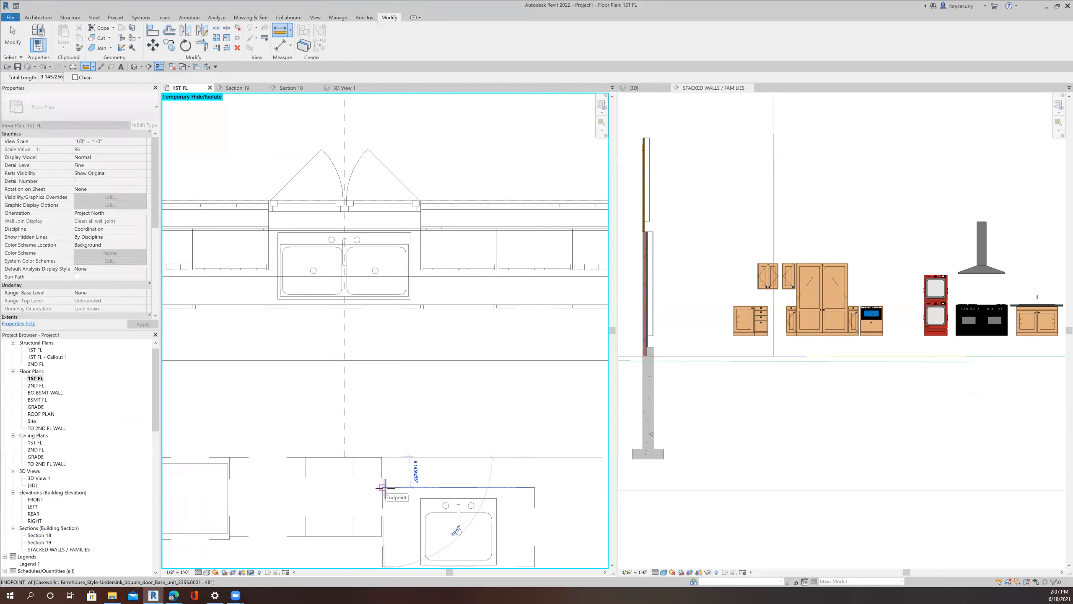
left_click(382, 487)
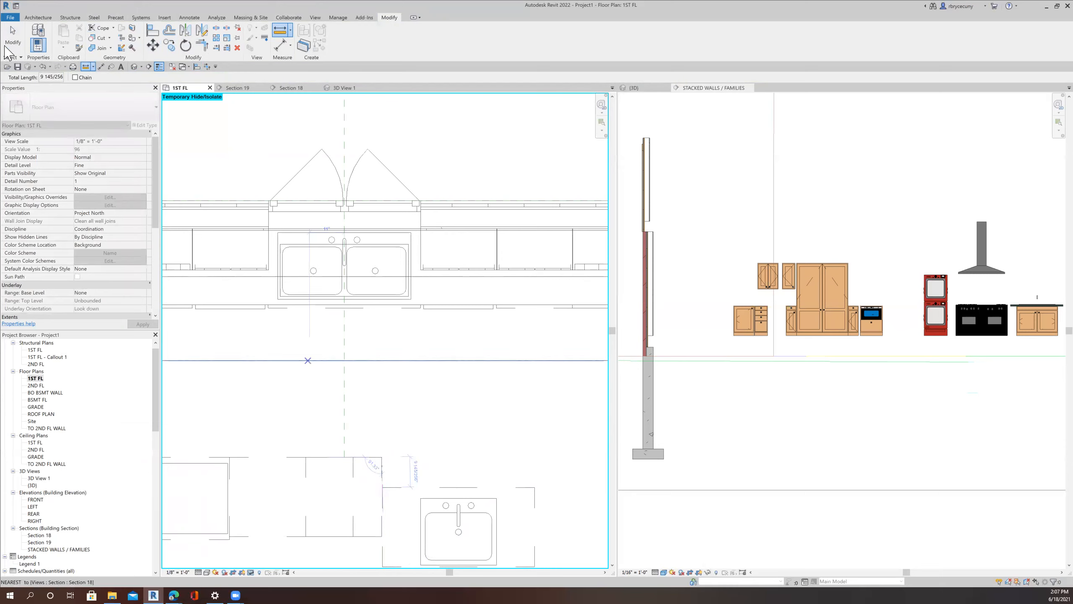
left_click(6, 48)
Step: Copy the 9" four-drawer cabinet across to the island sink unit, keeping it in line with the cabinet row
left_click(378, 462)
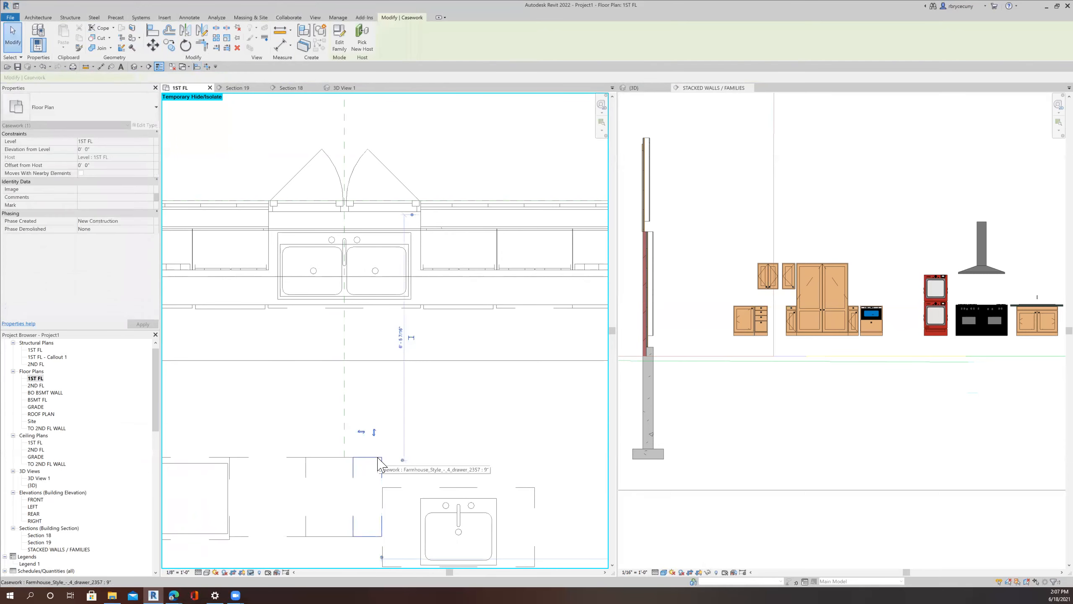
left_click(402, 434)
left_click(378, 459)
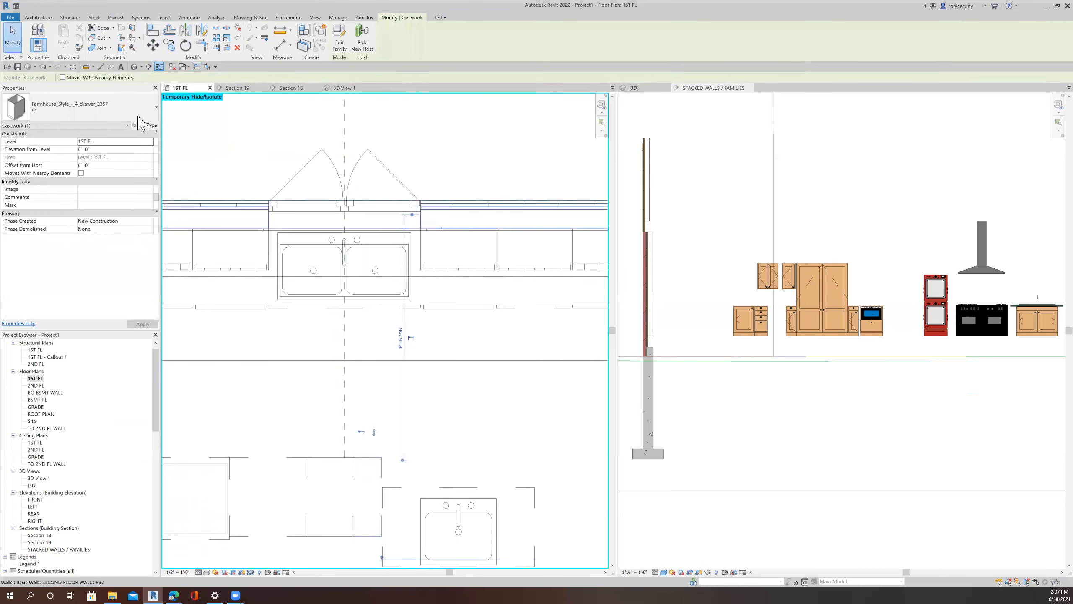
left_click(152, 45)
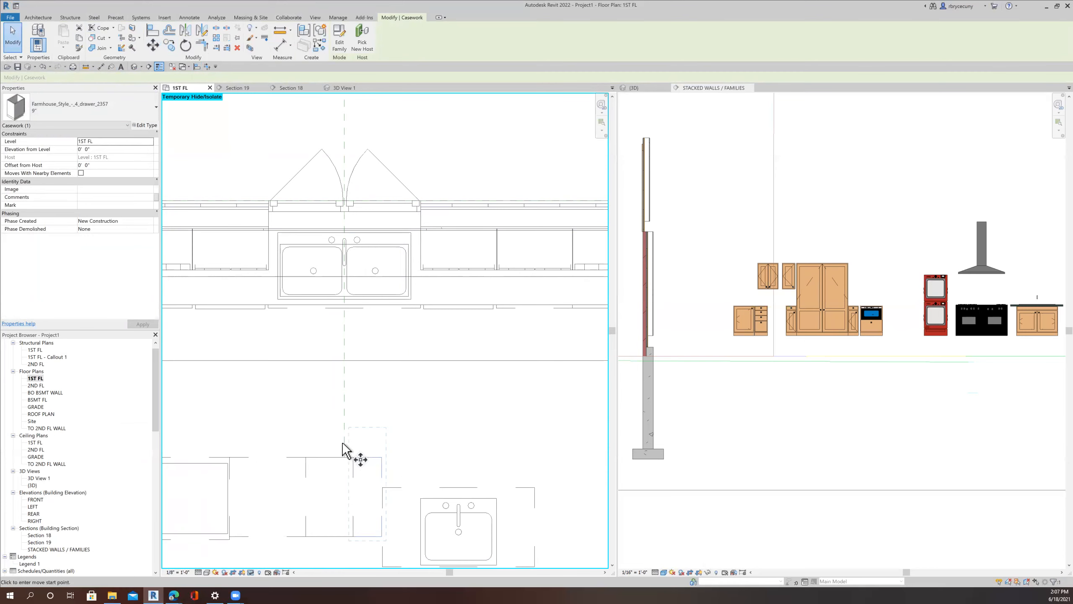
left_click(365, 444)
left_click(458, 444)
key("c")
key("o")
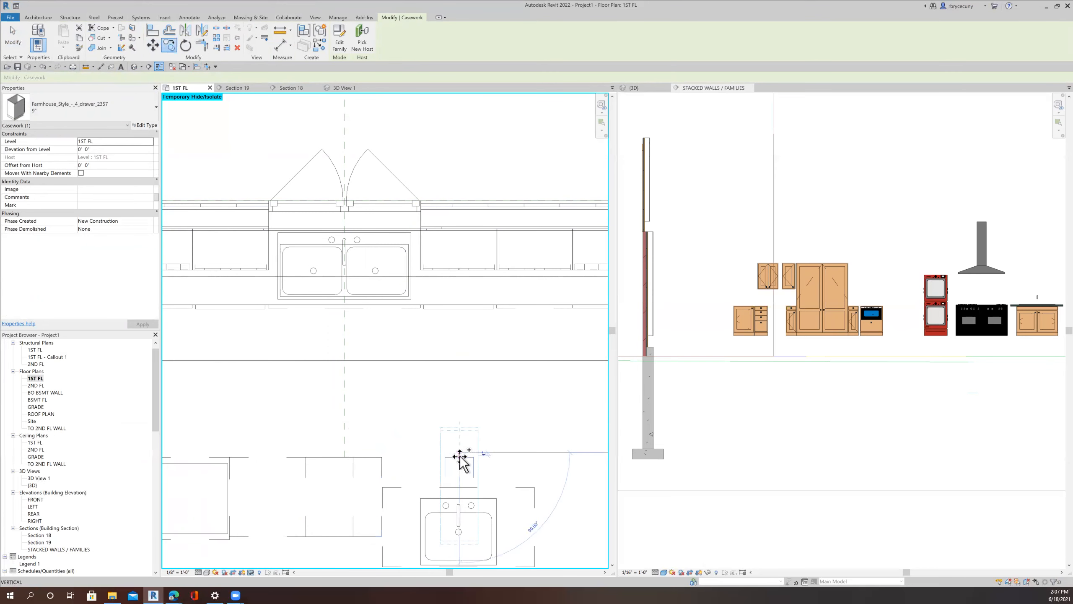
left_click(443, 472)
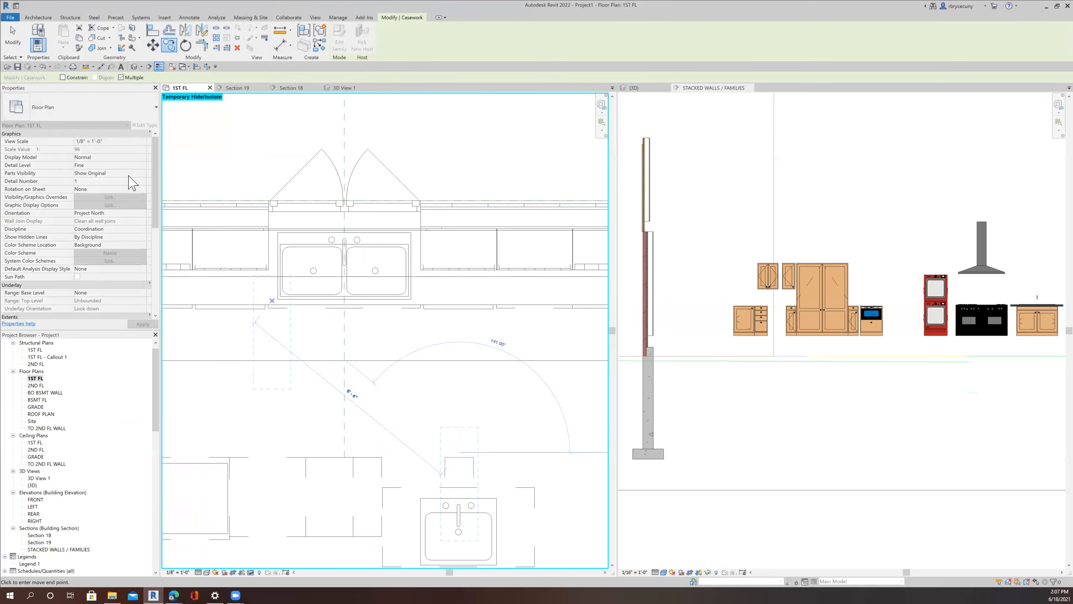
key("Escape")
key("Escape")
Step: Duplicate the copied 9" four-drawer cabinet's type under the name 9"x9"
left_click(449, 463)
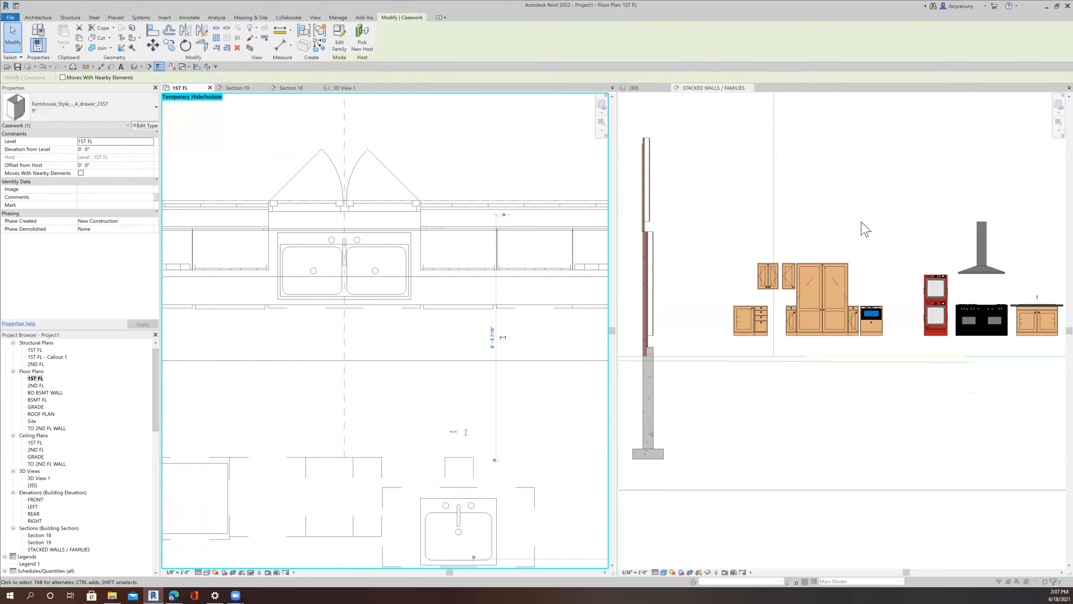
left_click(911, 245)
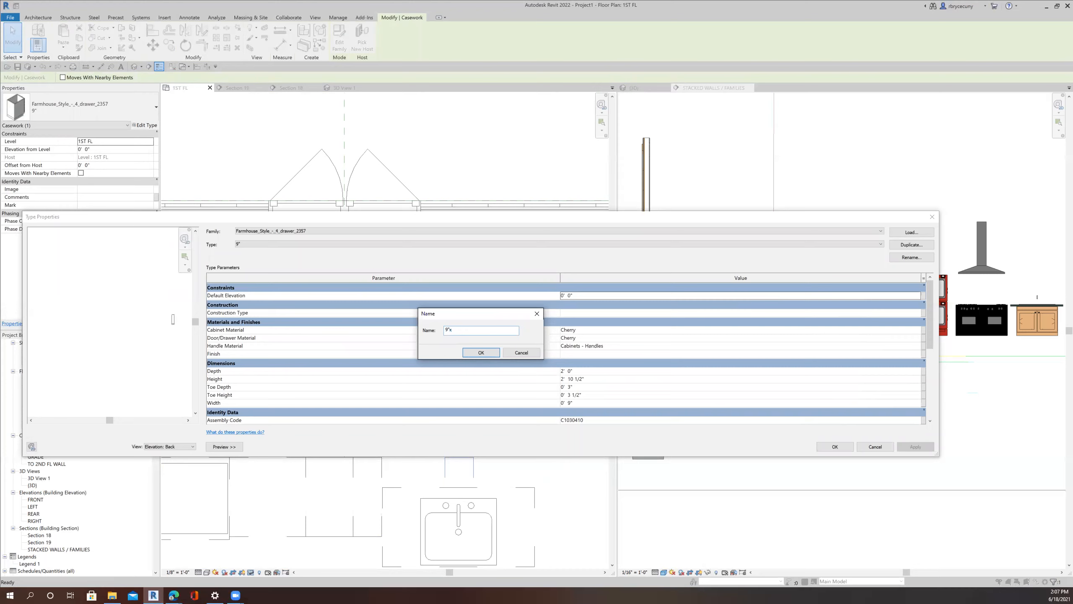
left_click(486, 355)
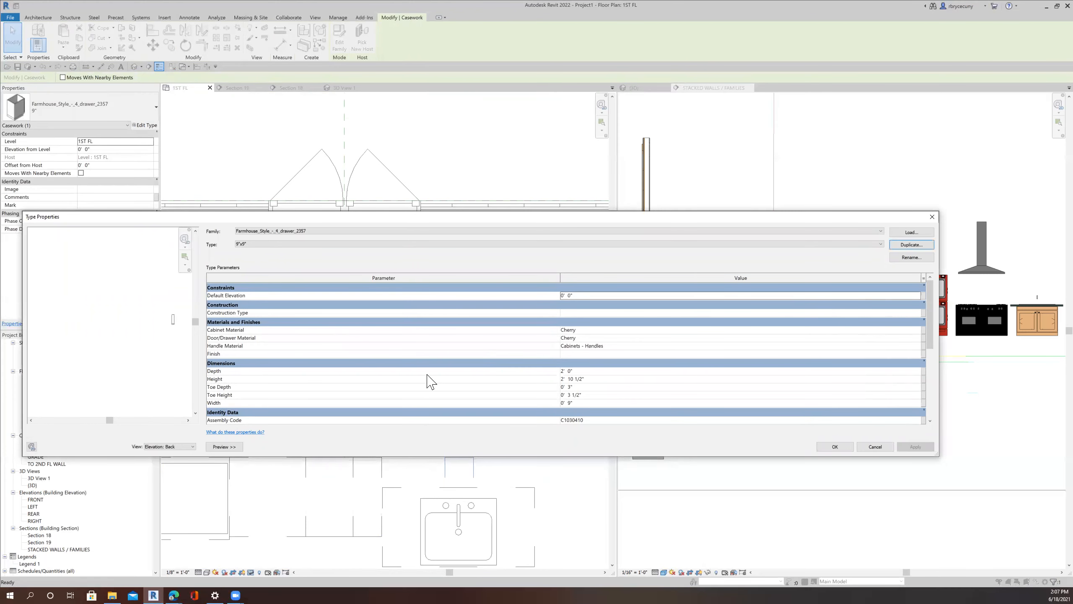
Step: Set the 9"x9" cabinet type's depth to 9" and apply it to the copied cabinet
left_click(575, 365)
left_click(573, 363)
left_click(580, 371)
type("9\"")
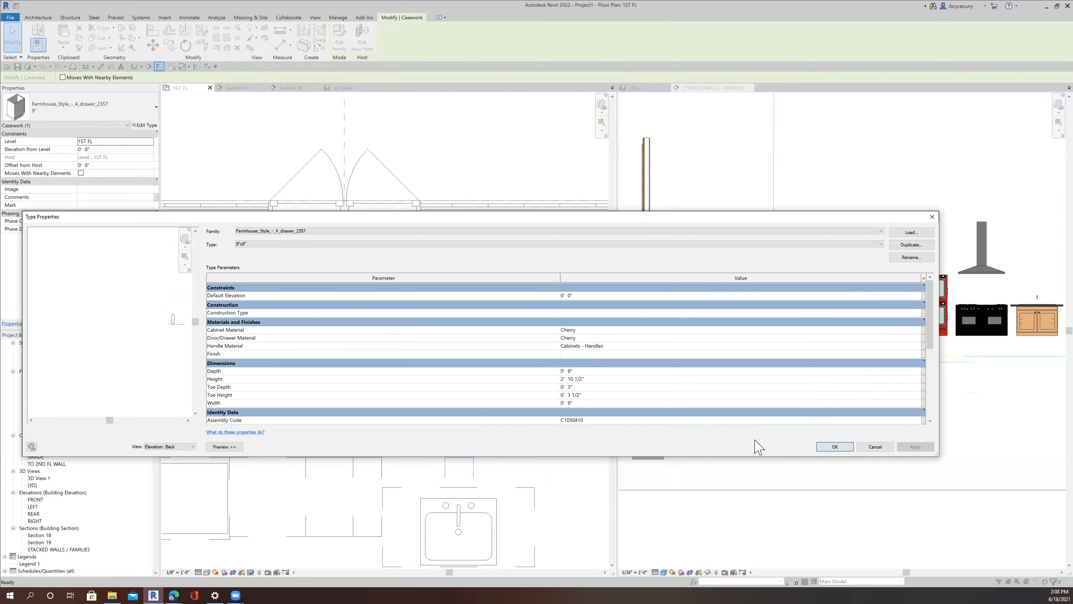
left_click(835, 447)
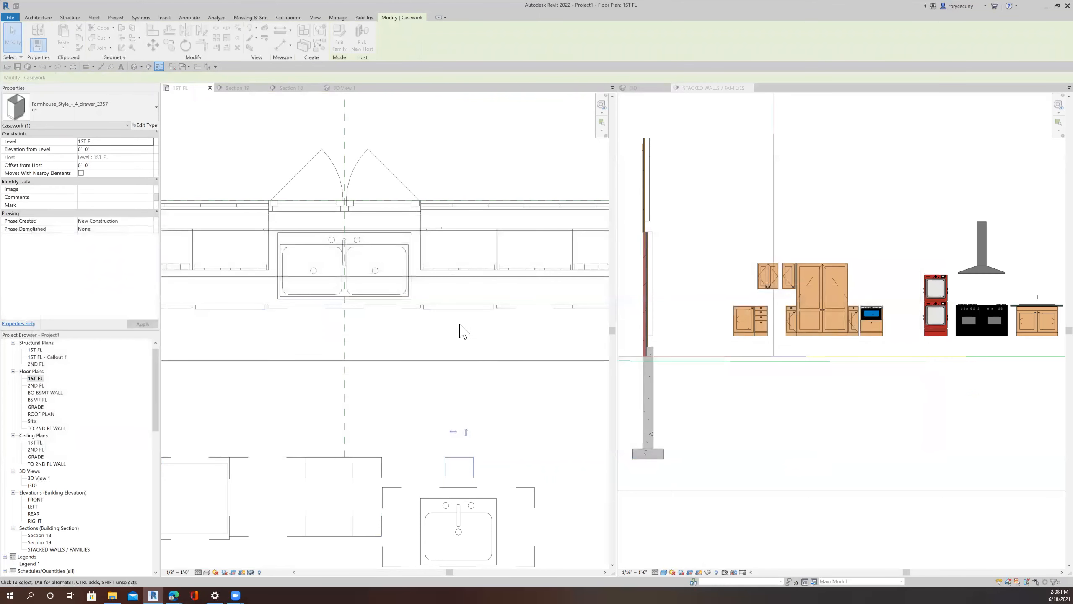
middle_click_drag(468, 480, 495, 425)
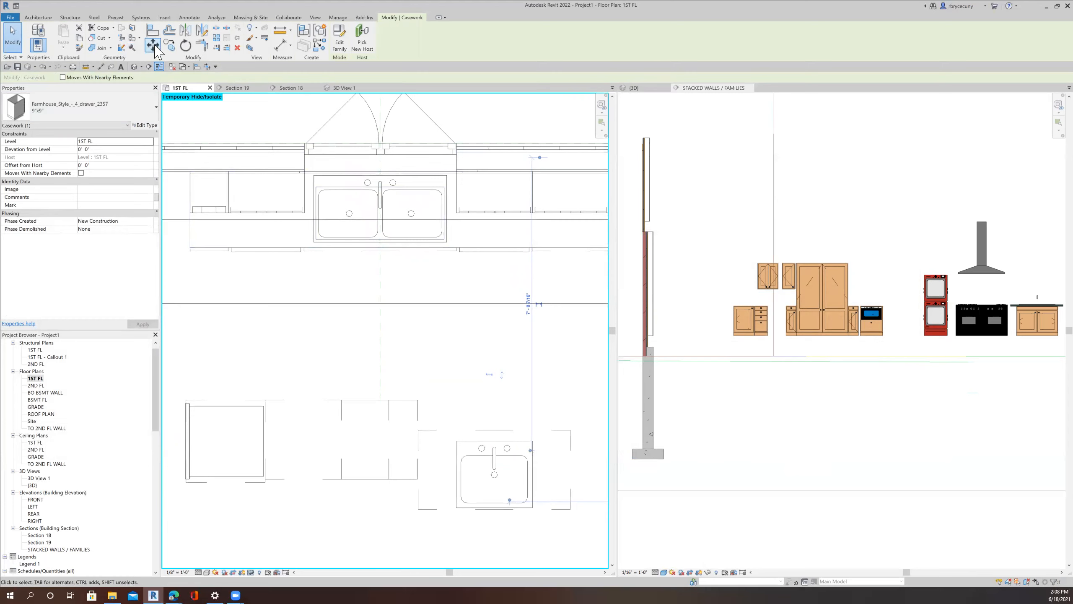
left_click(493, 436)
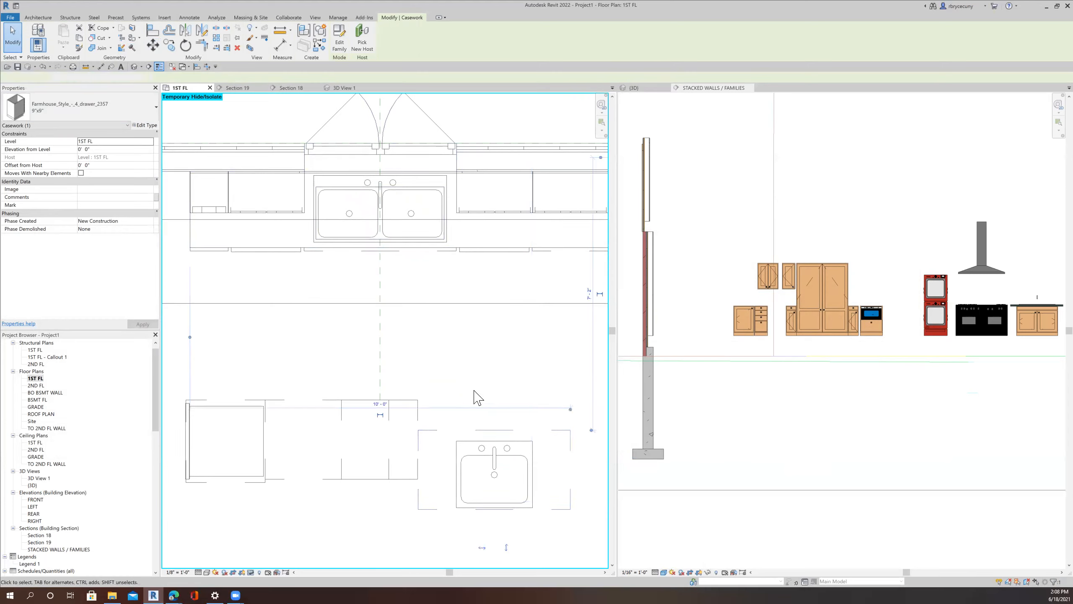
scroll(468, 395, "down", 1)
left_click(404, 514)
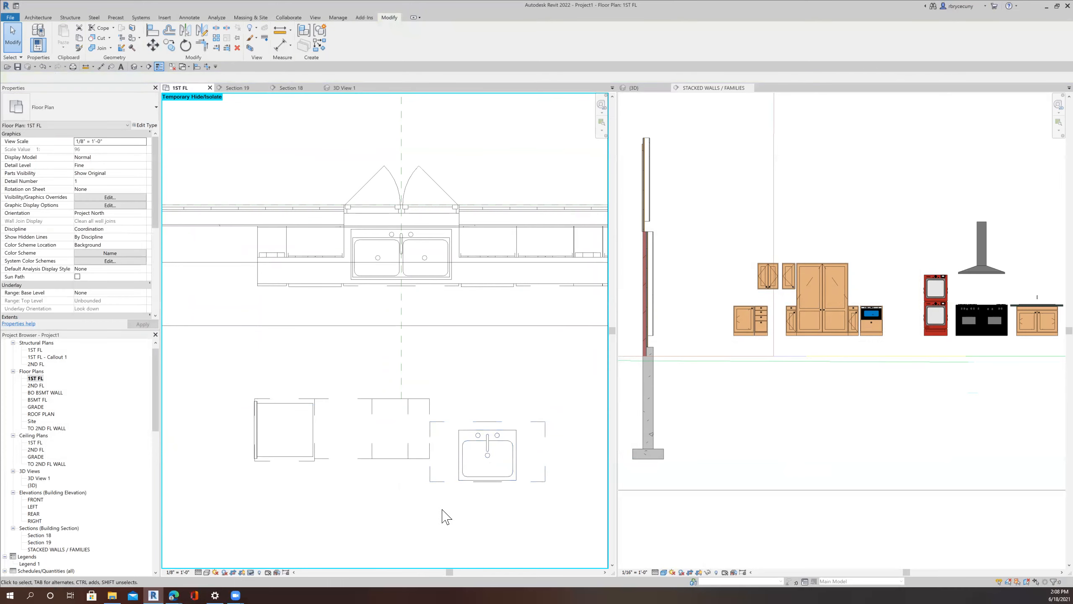
left_click(512, 409)
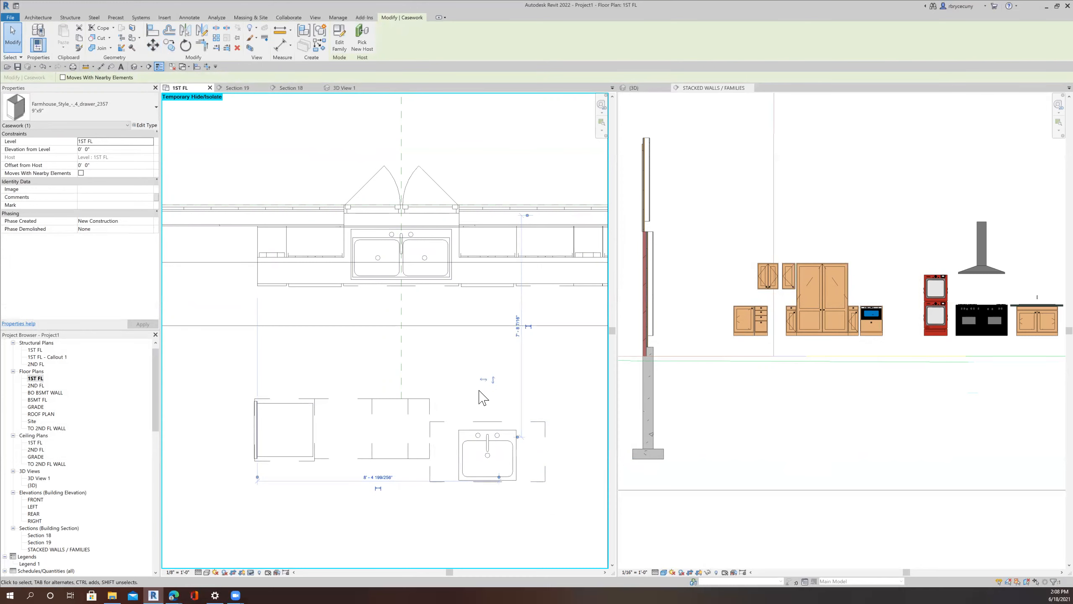
scroll(491, 439, "up", 4)
scroll(477, 468, "down", 5)
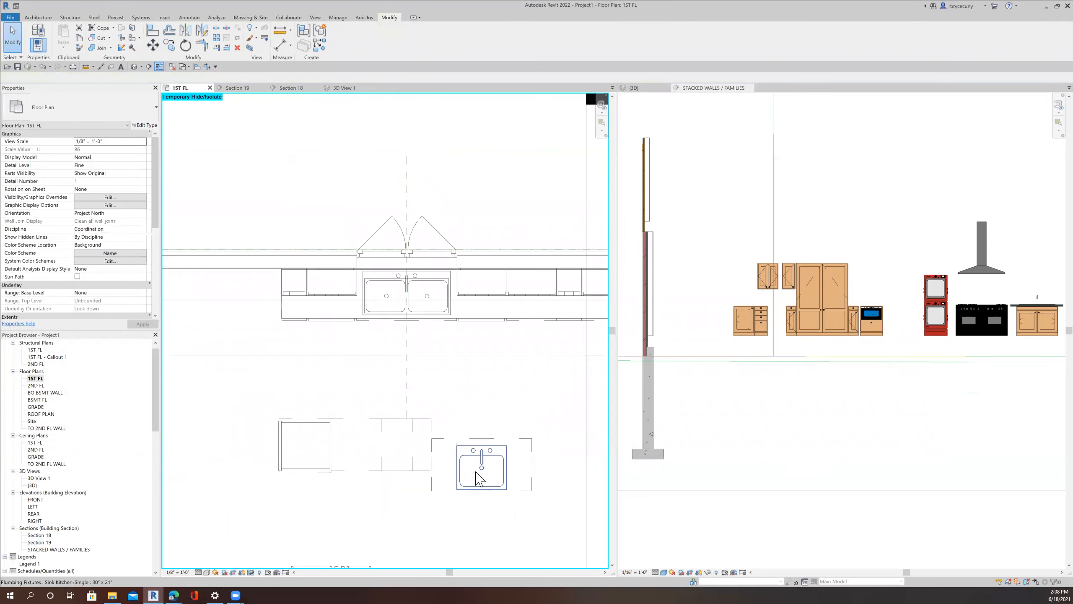
scroll(479, 477, "down", 3)
Step: In Section 19, move the 9"x9" drawer cabinet horizontally about 1'-6" toward the window side, out of the sink base unit
left_click_drag(517, 503, 481, 494)
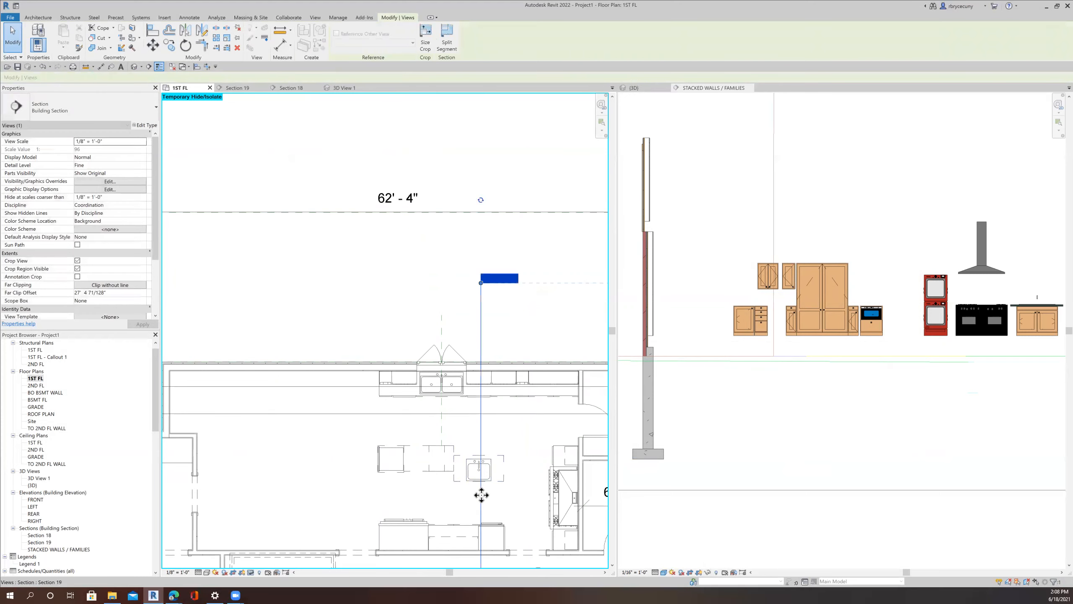
right_click(481, 495)
left_click(517, 356)
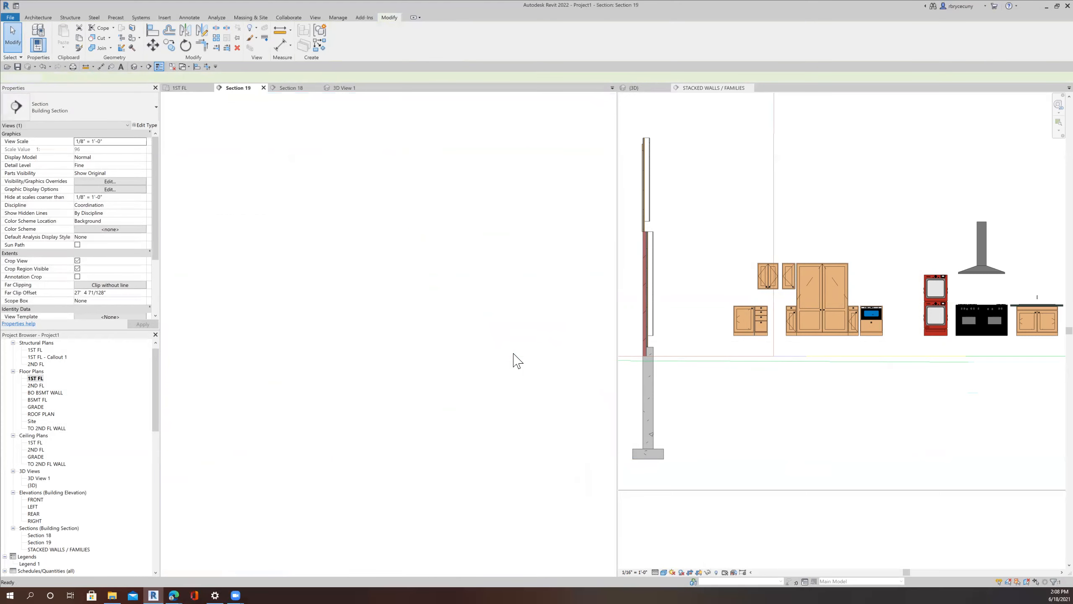
scroll(462, 417, "up", 3)
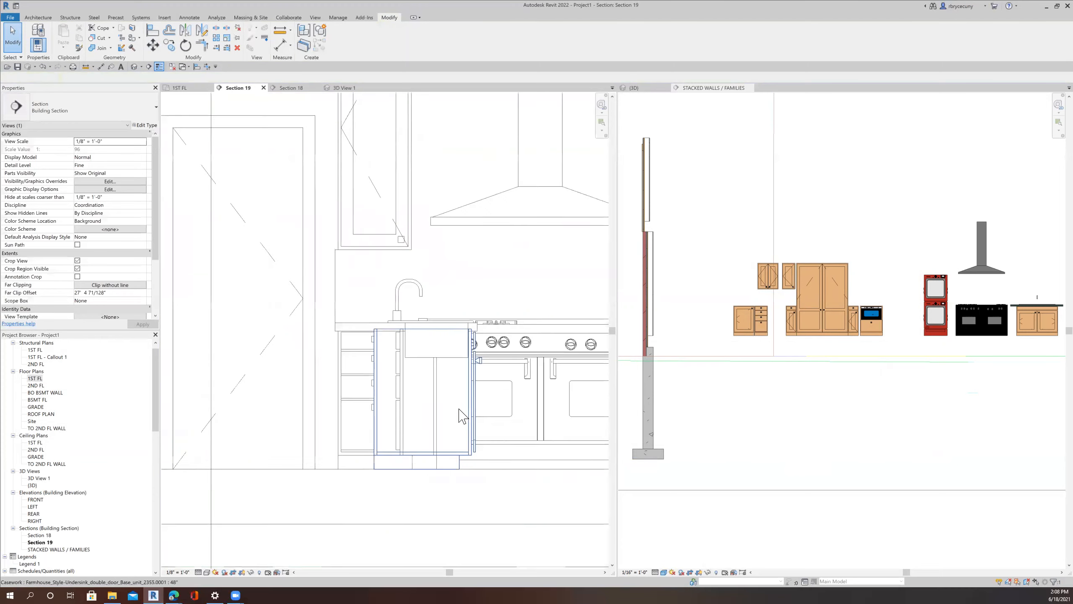
scroll(462, 416, "up", 2)
left_click(433, 389)
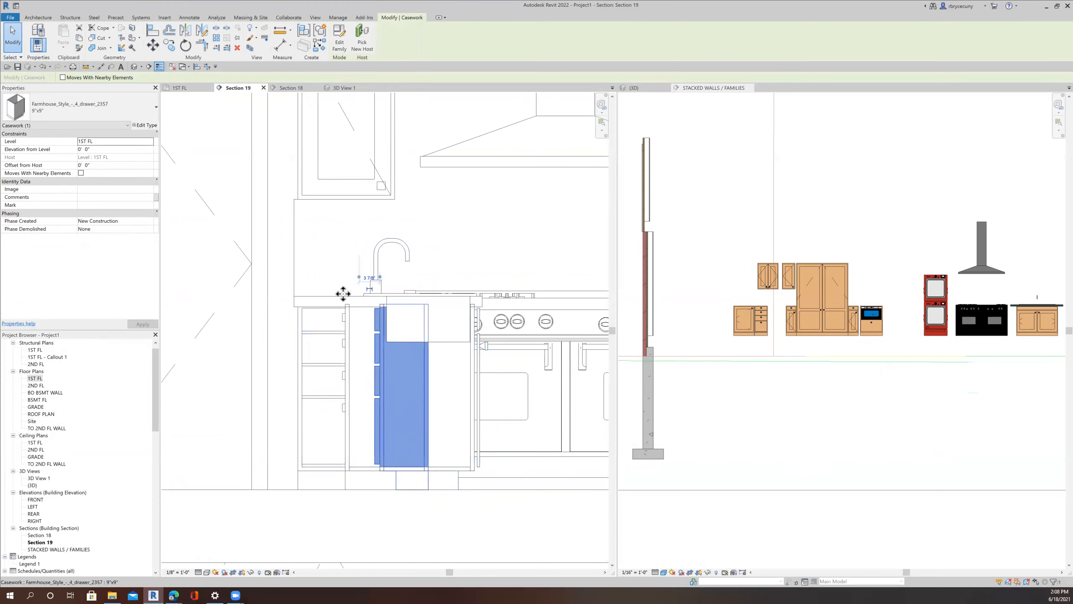
left_click(150, 46)
left_click(312, 349)
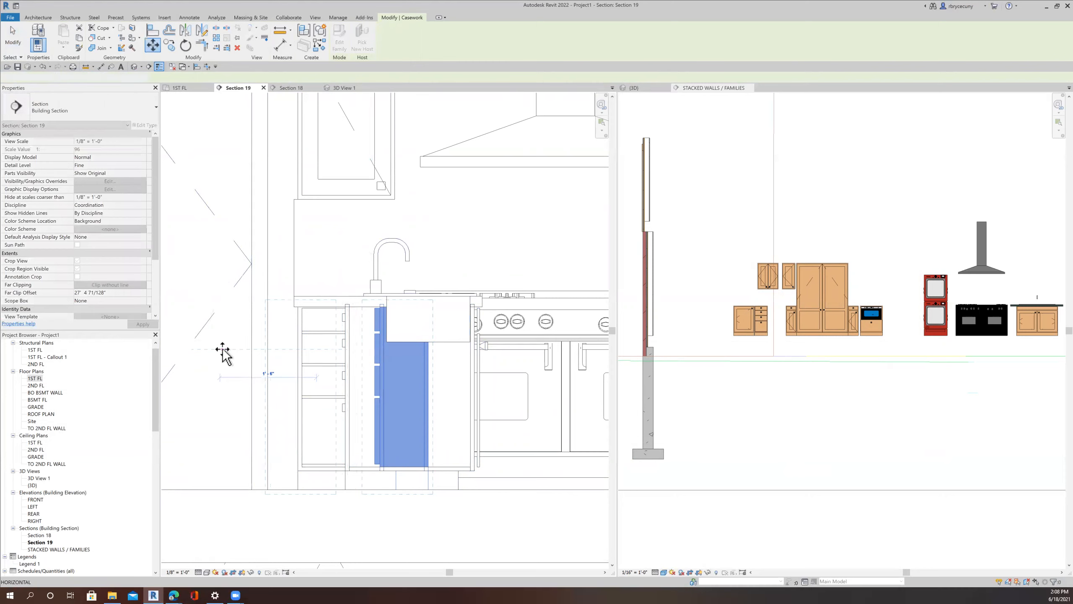
left_click(224, 353)
Step: In the 1ST FL plan, align the near side of the 9"x9" cabinet with the sink-side face of the 9" cabinet
left_click(190, 89)
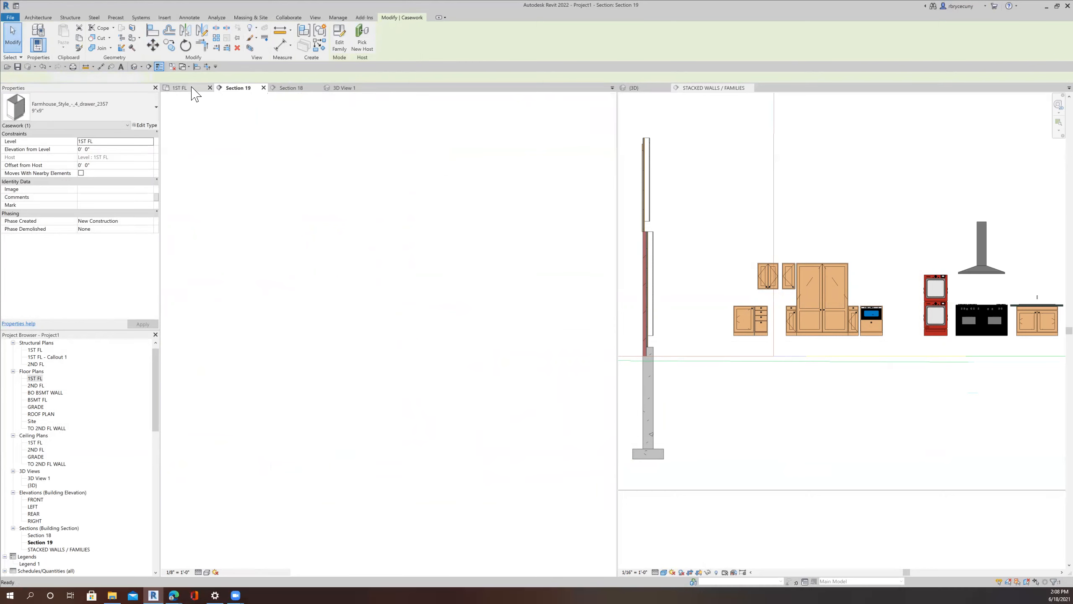
scroll(443, 408, "up", 3)
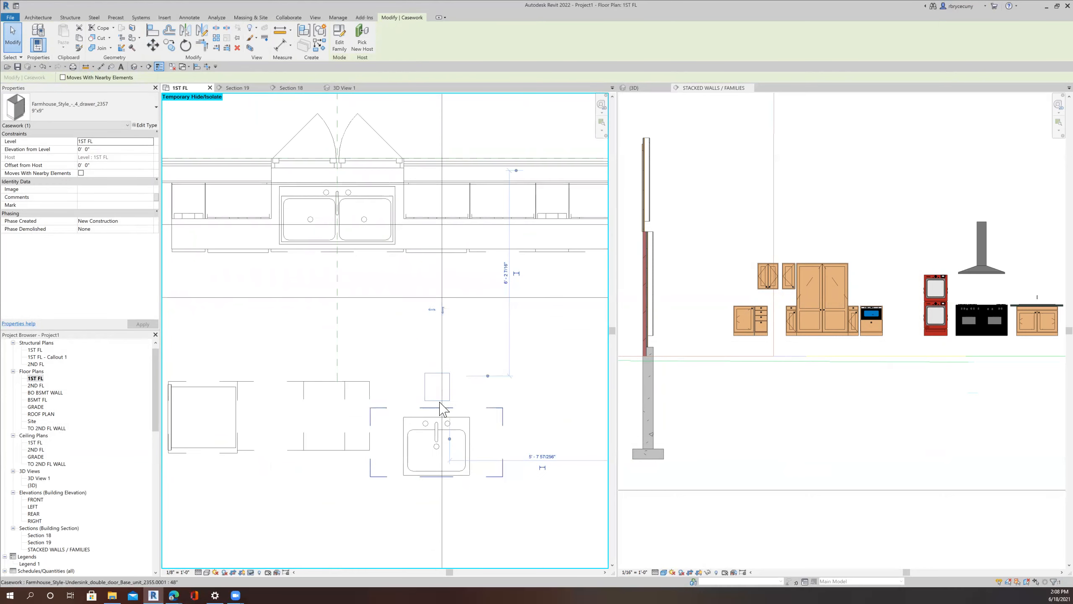
scroll(424, 376, "up", 3)
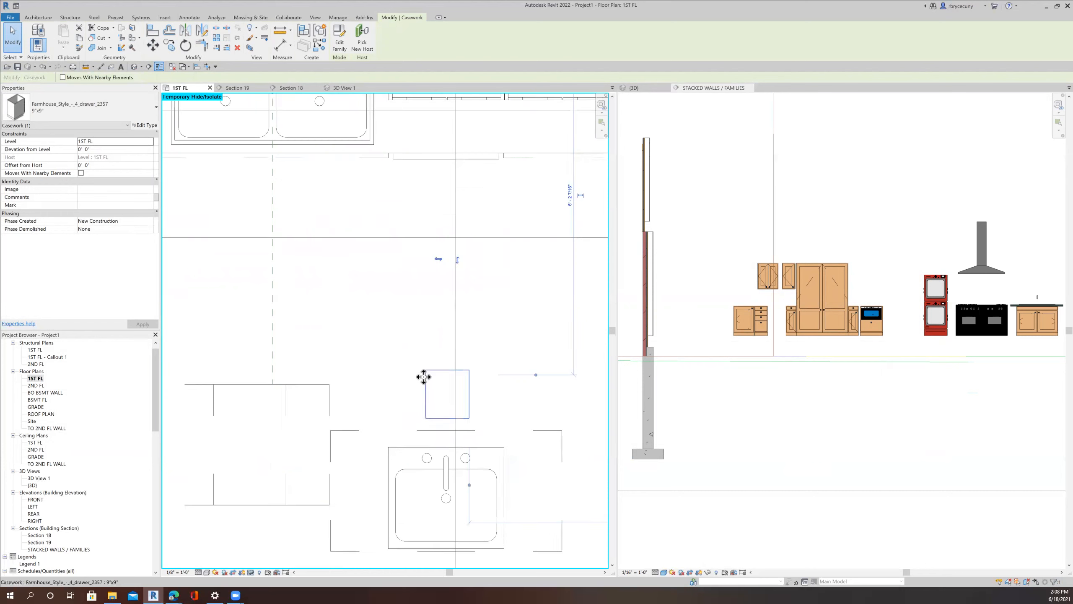
left_click(154, 37)
left_click(329, 402)
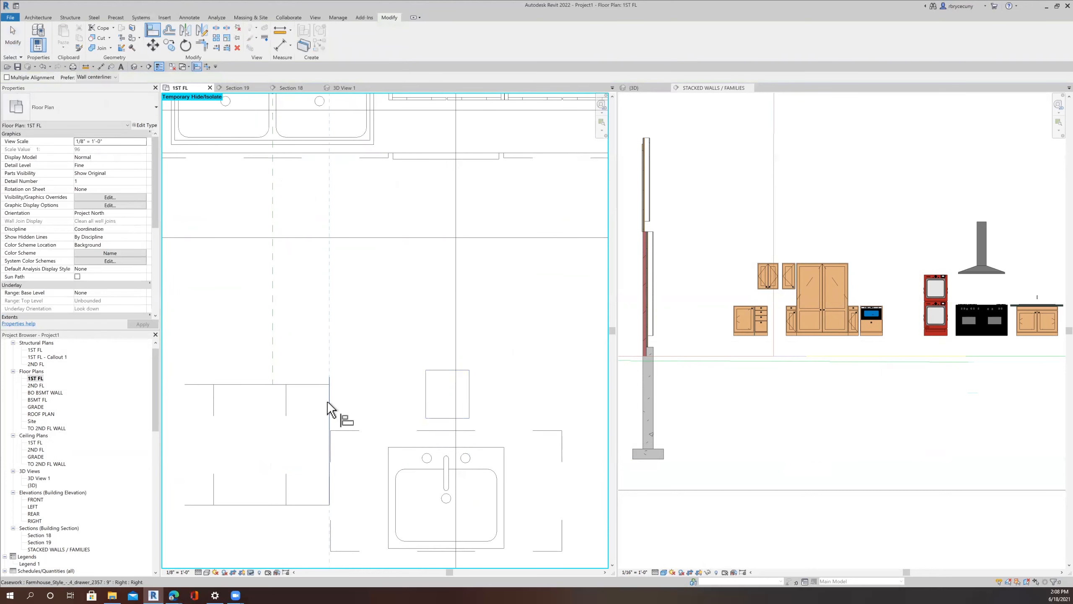
left_click(424, 402)
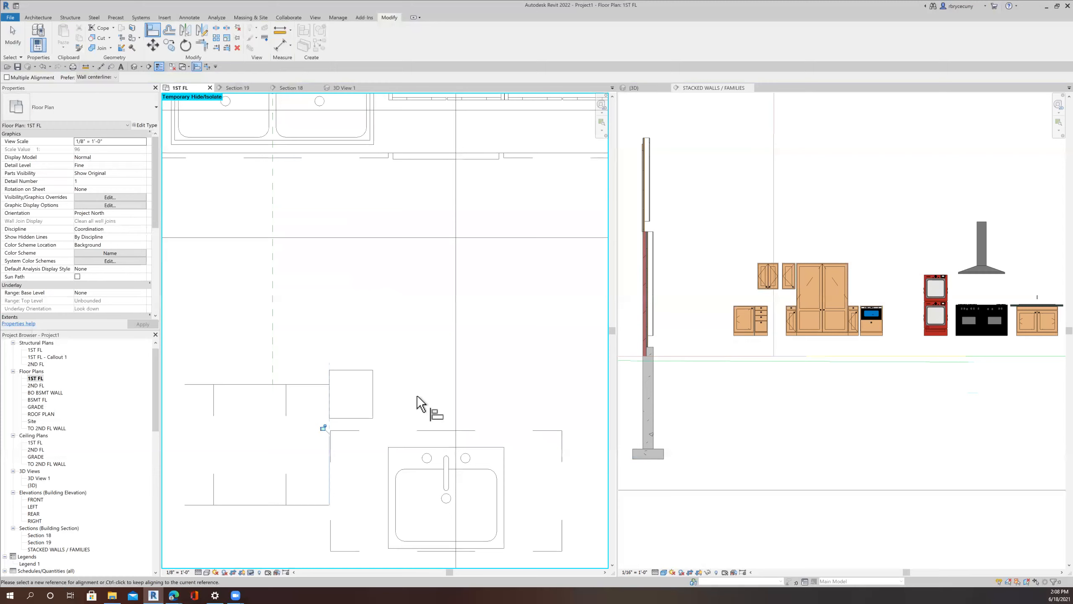
scroll(416, 395, "down", 2)
middle_click_drag(418, 382, 379, 372)
key("Escape")
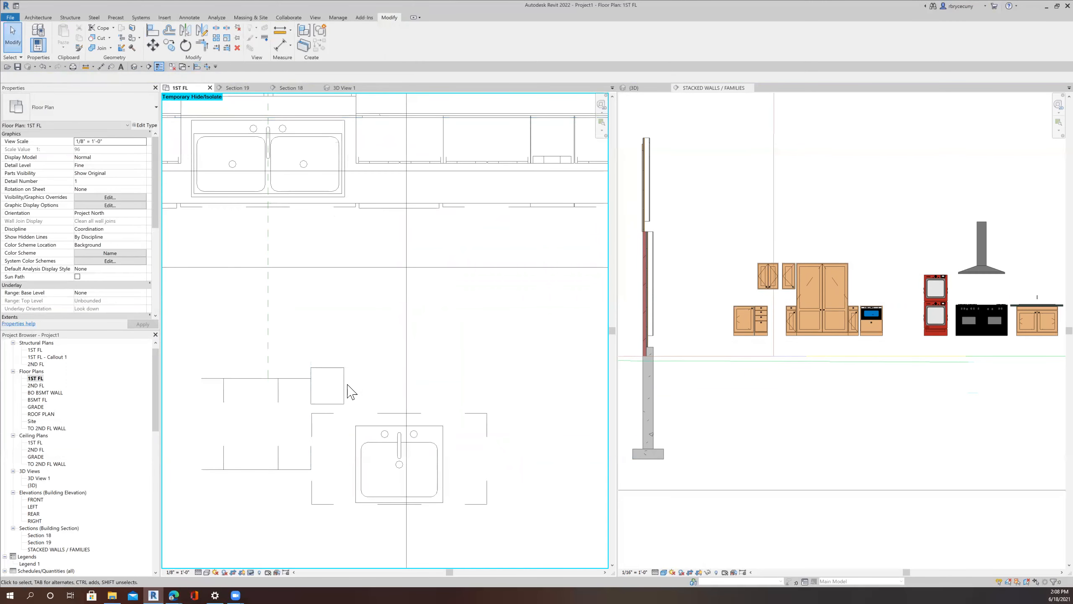
Step: Open the Section 18 view from its section line running between the island and the window wall
scroll(350, 391, "down", 5)
left_click(407, 355)
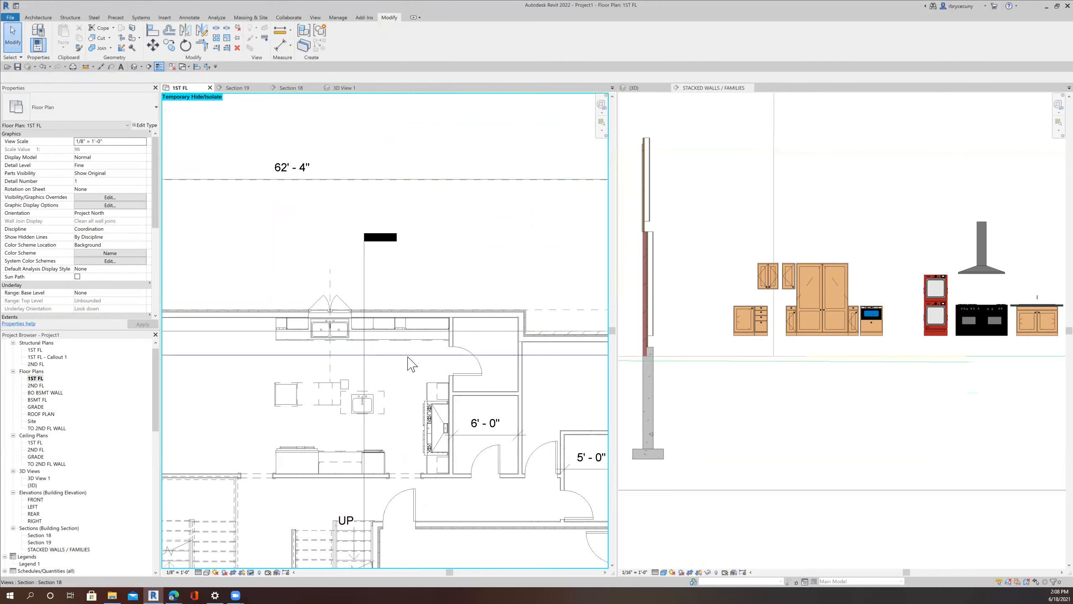
right_click(408, 356)
left_click(436, 400)
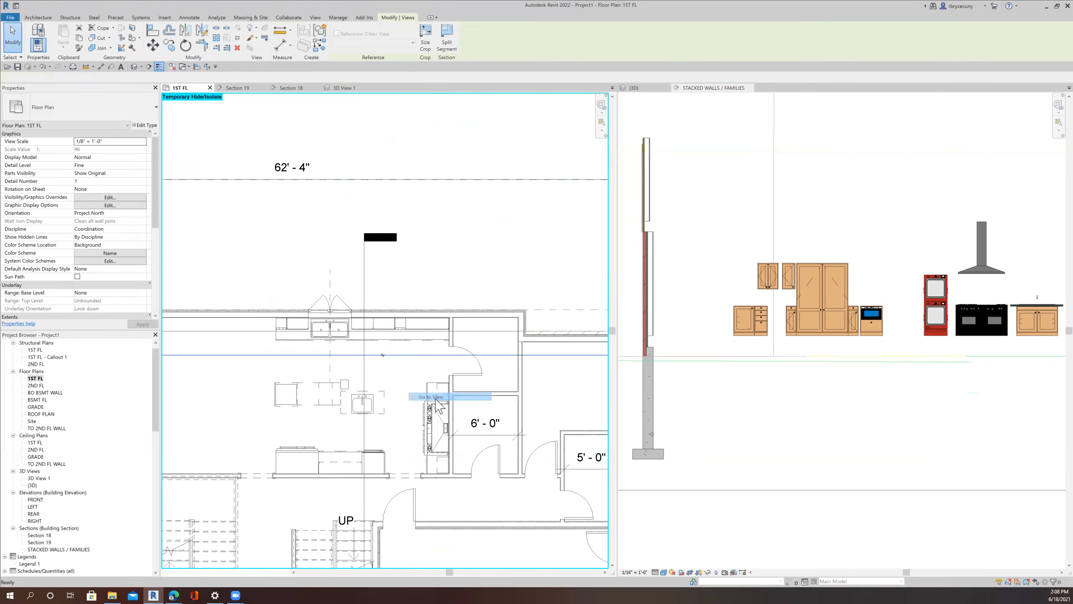
middle_click_drag(436, 402, 637, 359)
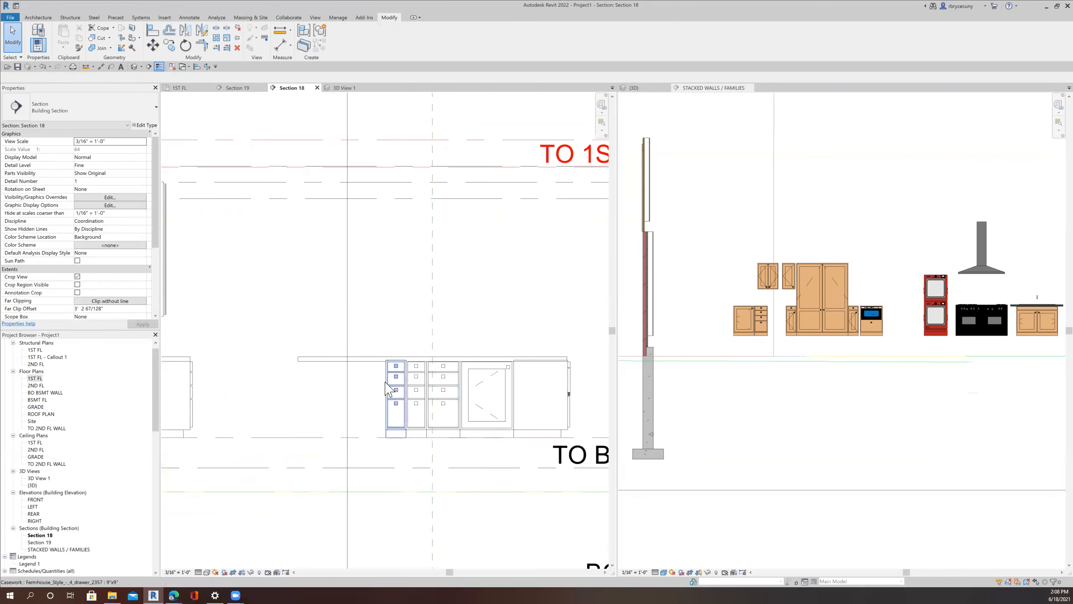
Step: Copy the 9"x9" drawer cabinet four times edge to edge with Multiple enabled, continuing the row along the island sink unit
left_click(387, 388)
scroll(388, 386, "up", 2)
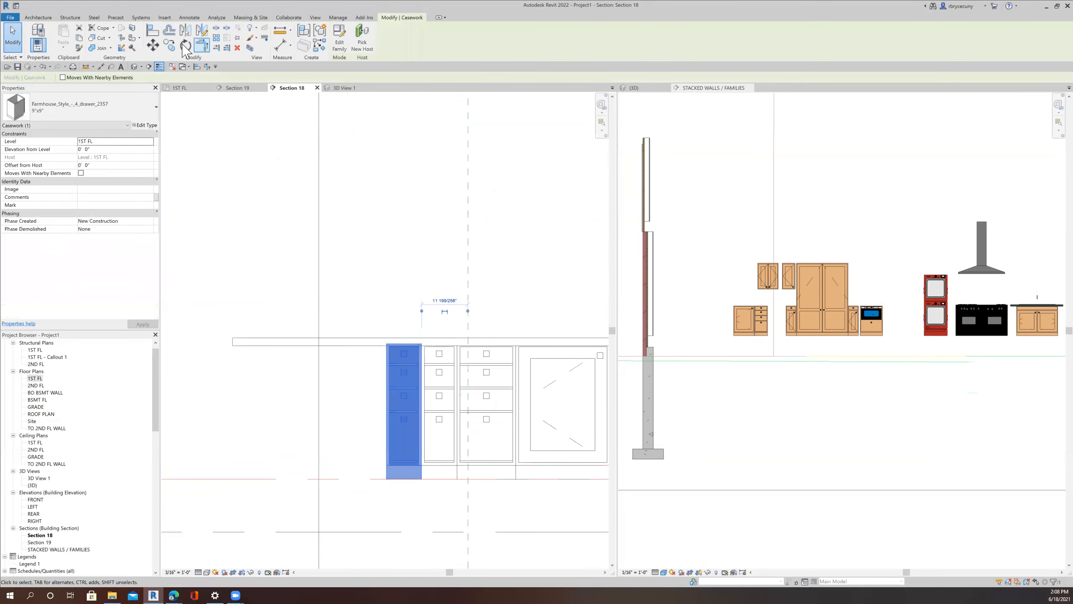
left_click(170, 44)
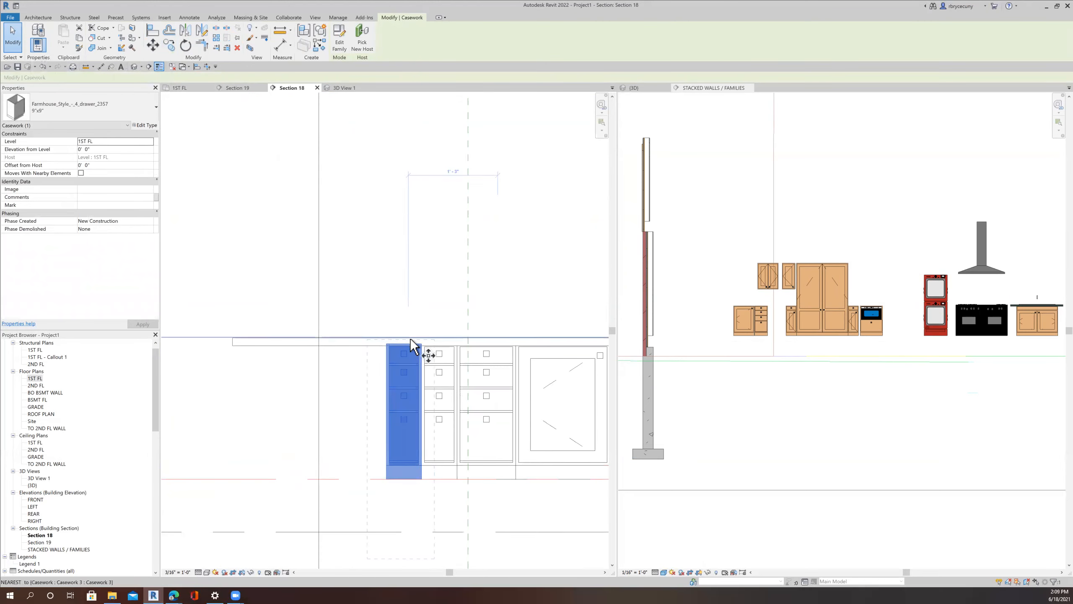
scroll(412, 347, "up", 2)
left_click(431, 346)
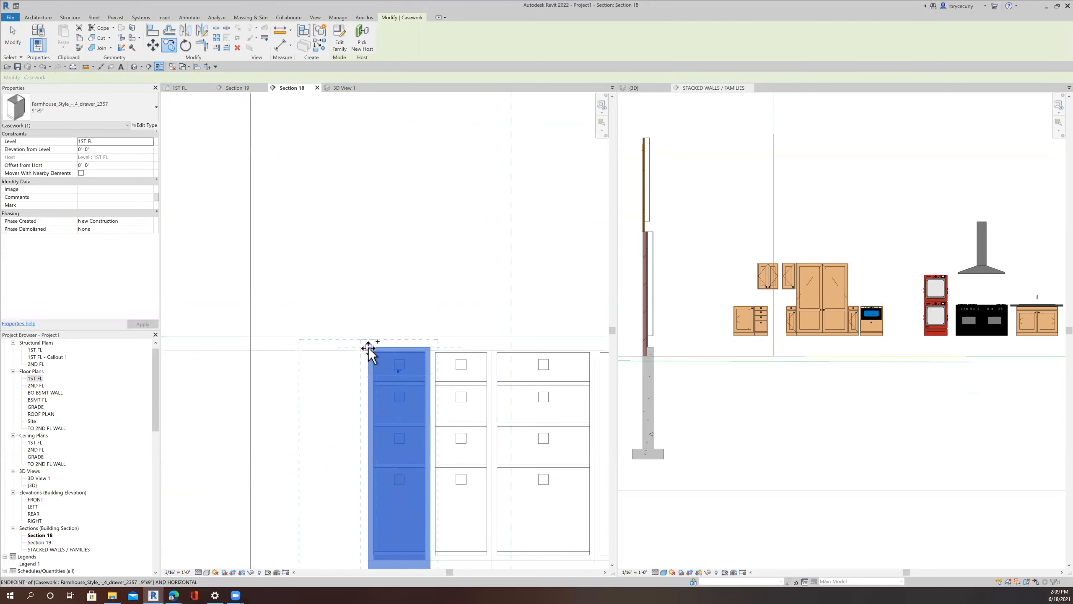
left_click(369, 347)
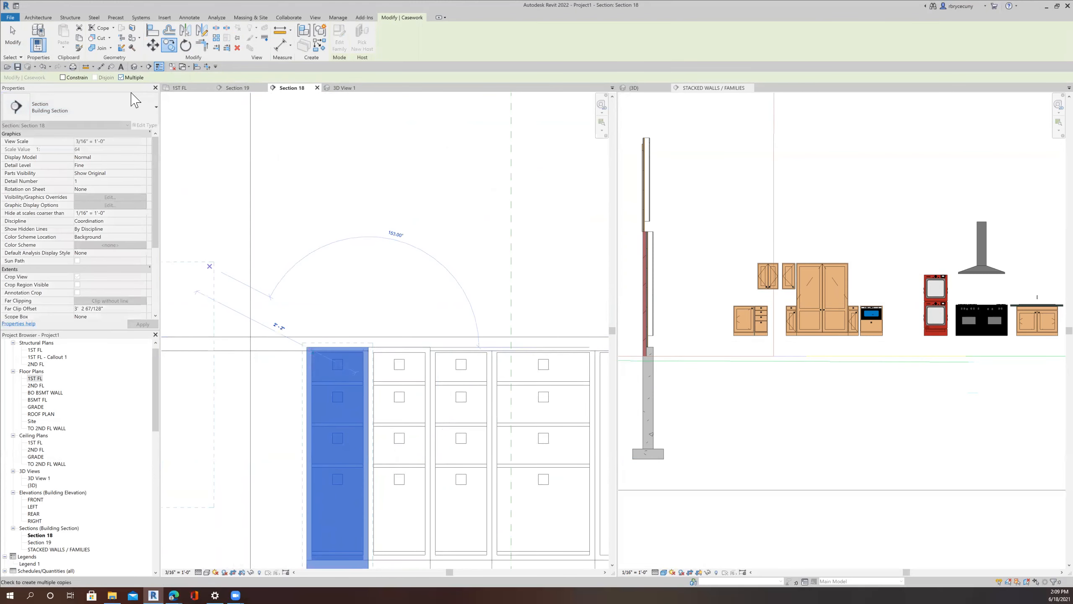
left_click(307, 347)
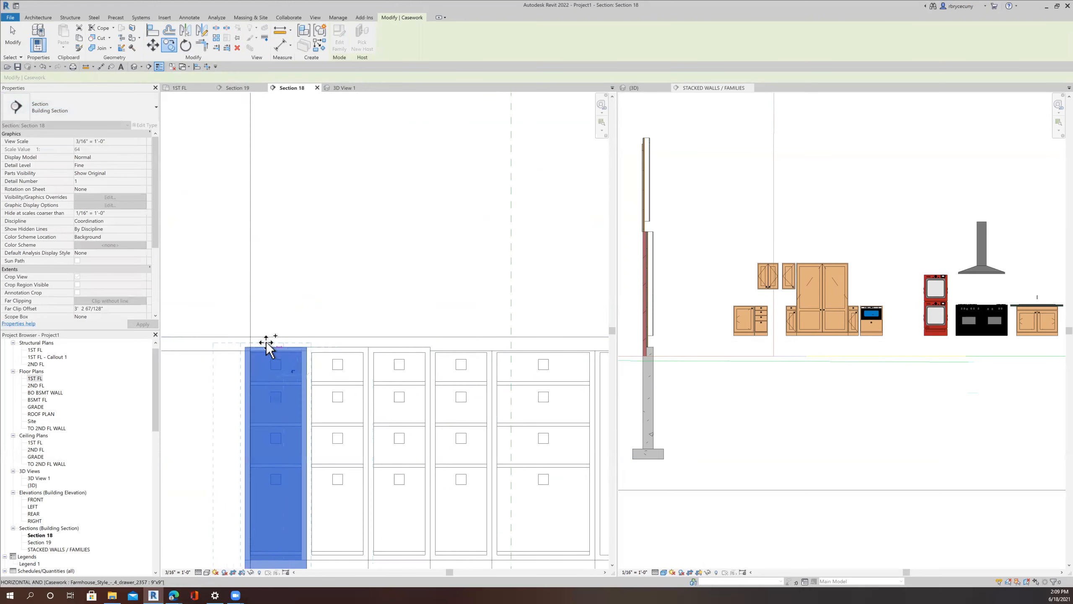
left_click(243, 347)
middle_click_drag(234, 348, 405, 353)
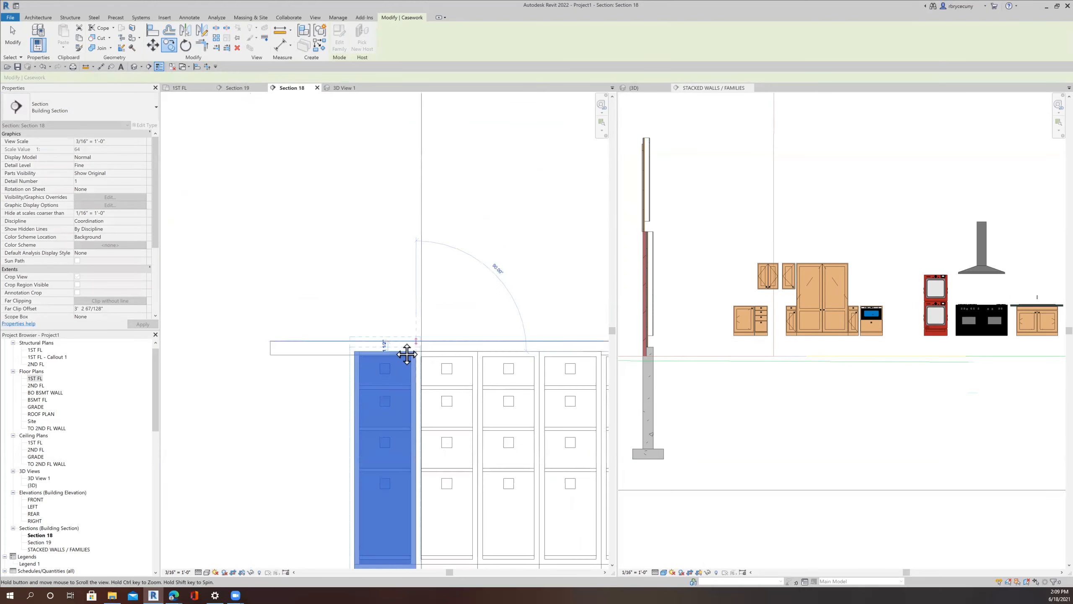
left_click(354, 351)
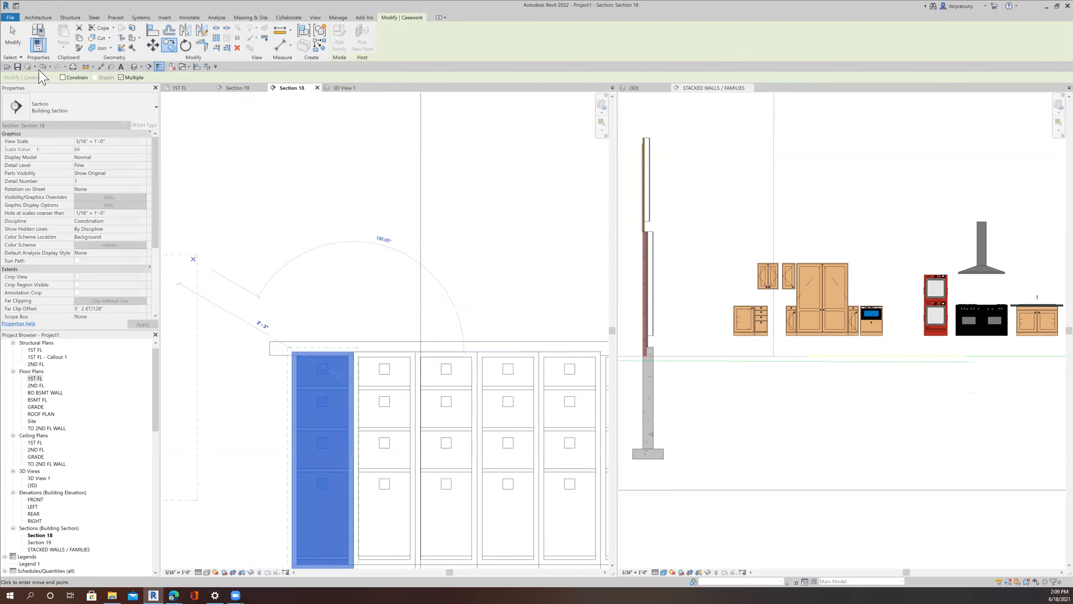
left_click(12, 46)
scroll(408, 373, "down", 5)
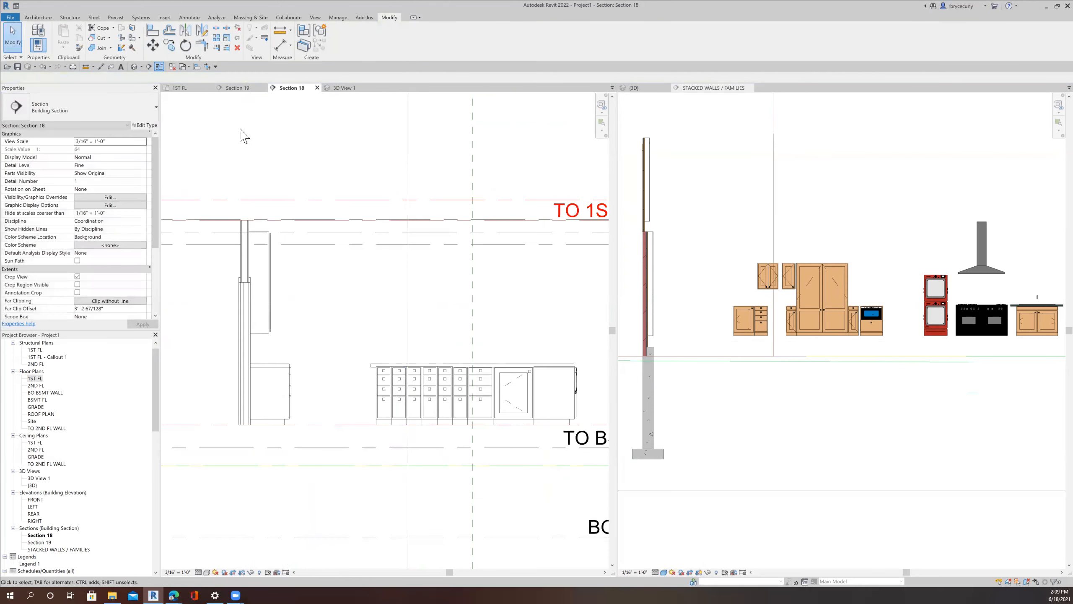
Step: Return to the 1ST FL plan and reset its Temporary Hide/Isolate to bring back the full kitchen
left_click(178, 88)
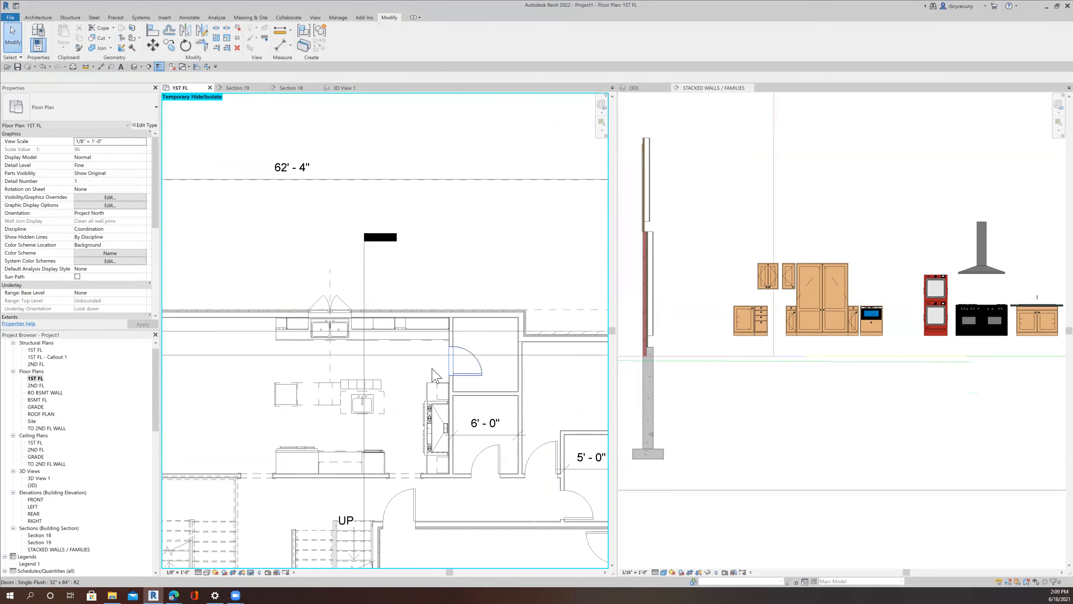
scroll(338, 392, "up", 5)
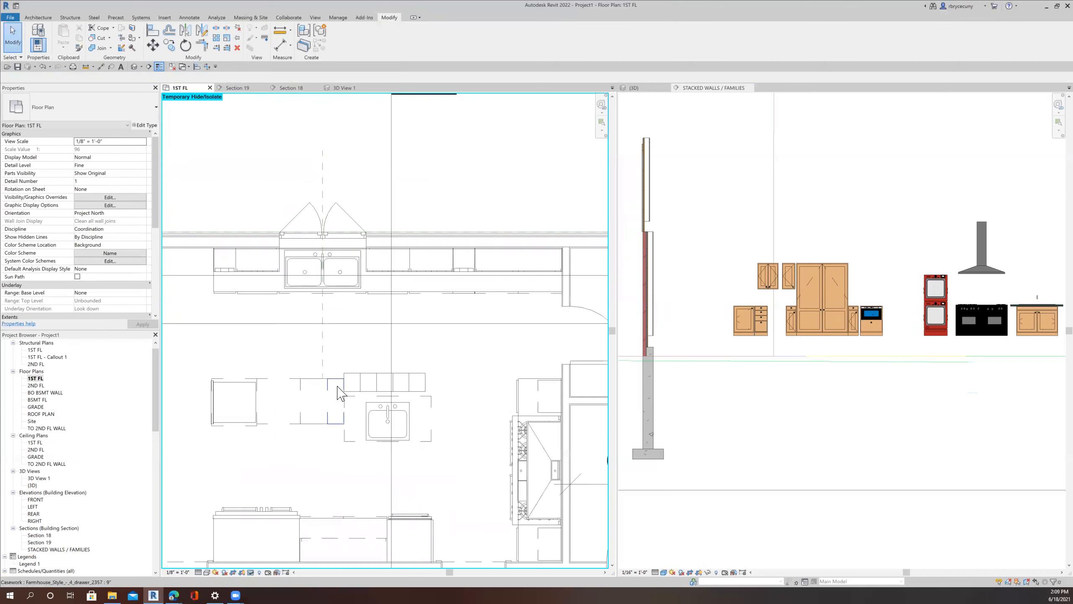
left_click(251, 572)
left_click(263, 565)
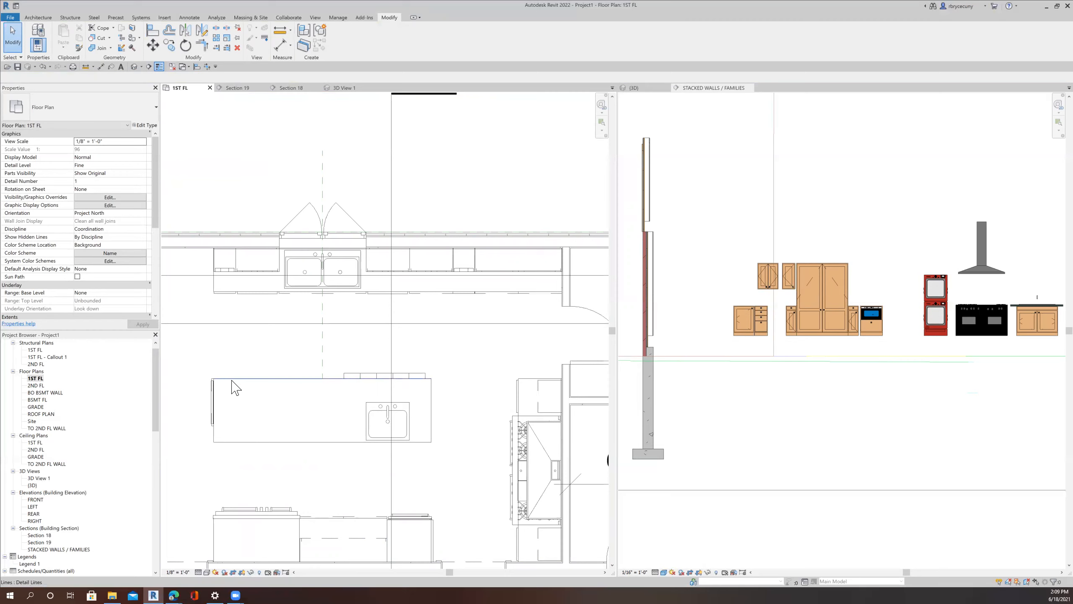
scroll(218, 394, "up", 5)
middle_click_drag(366, 402, 261, 412)
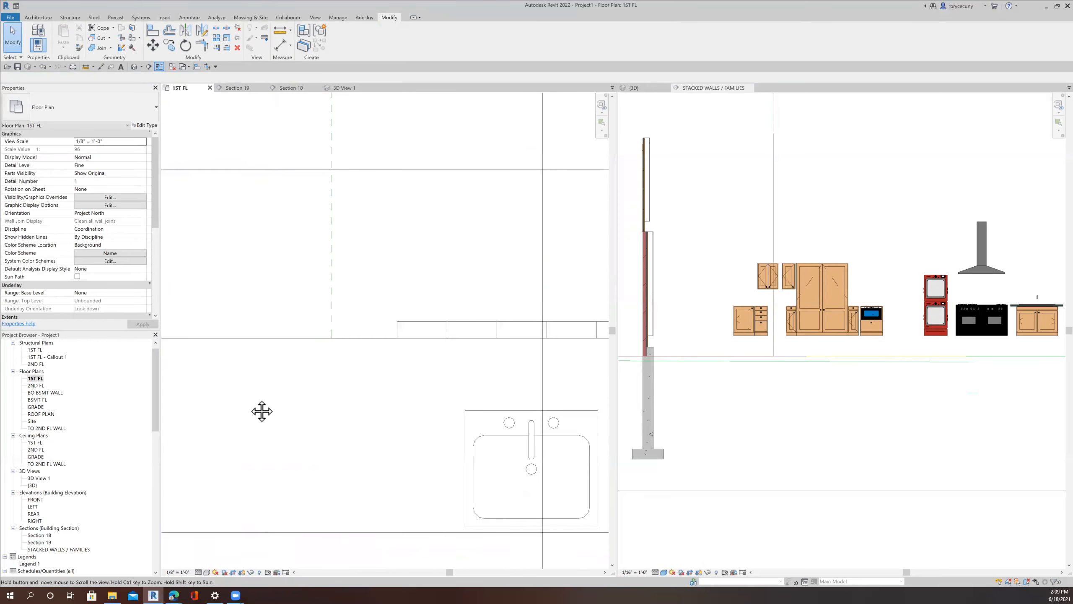
Step: Align the fronts of all five 9"x9" cabinets to the island's window-side outline using Multiple Alignment
left_click(153, 32)
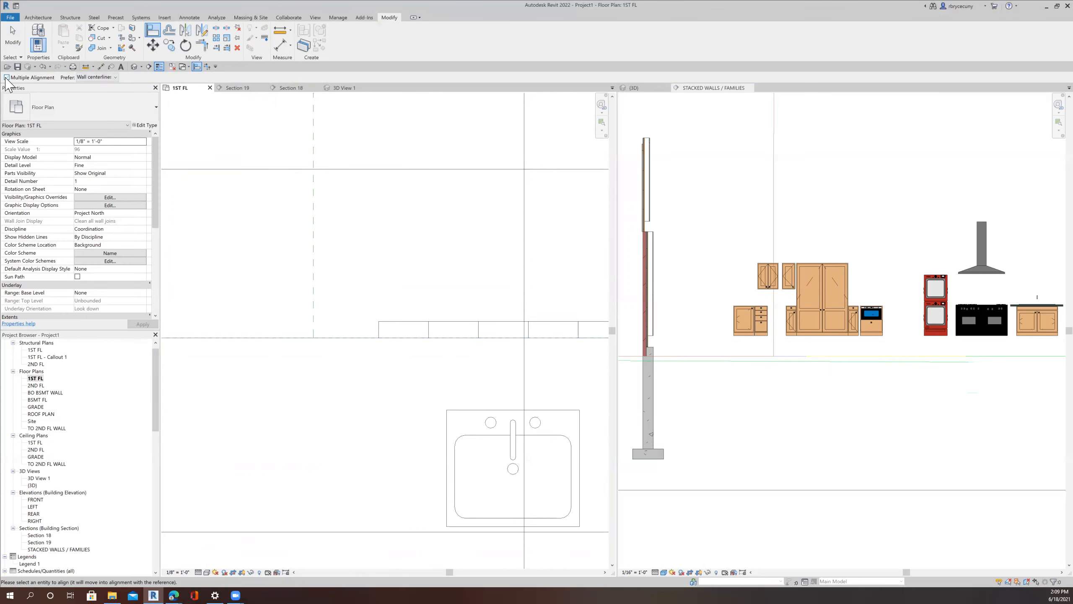
left_click(394, 325)
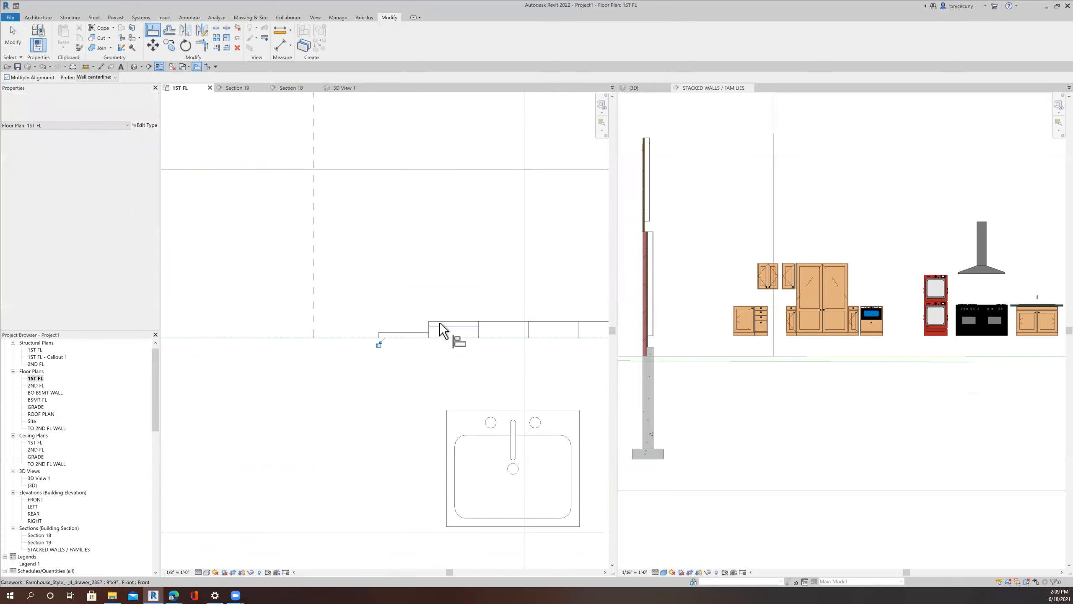
left_click(442, 325)
left_click(488, 326)
left_click(550, 327)
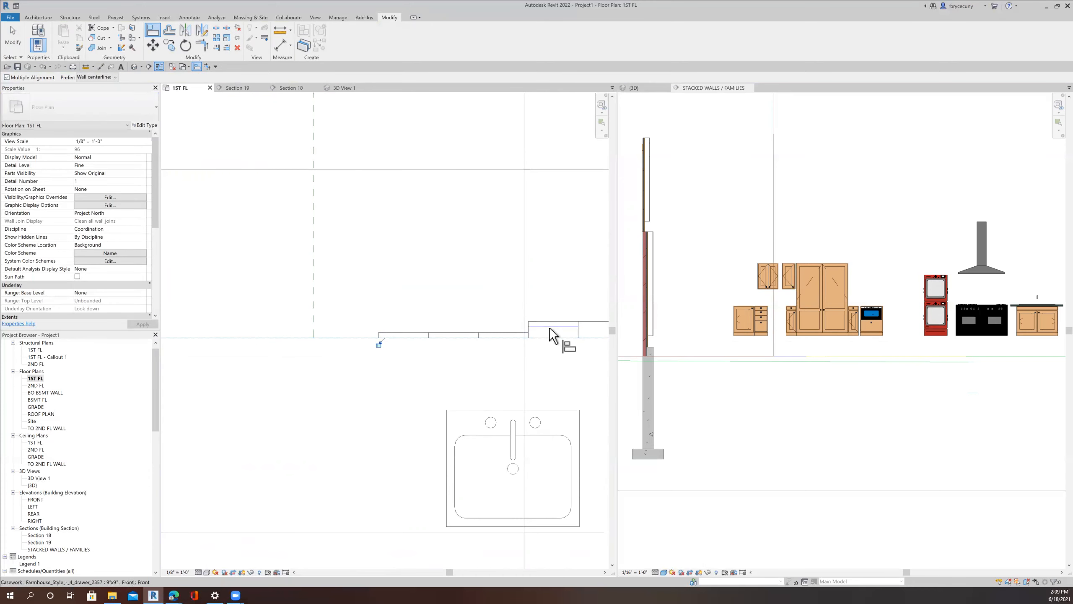
middle_click_drag(455, 277, 328, 258)
left_click(398, 294)
middle_click_drag(404, 319, 619, 318)
scroll(511, 294, "down", 3)
left_click(7, 29)
Step: Temporarily hide the chain of detail lines forming the island's outline in the 1ST FL plan
left_click(355, 297)
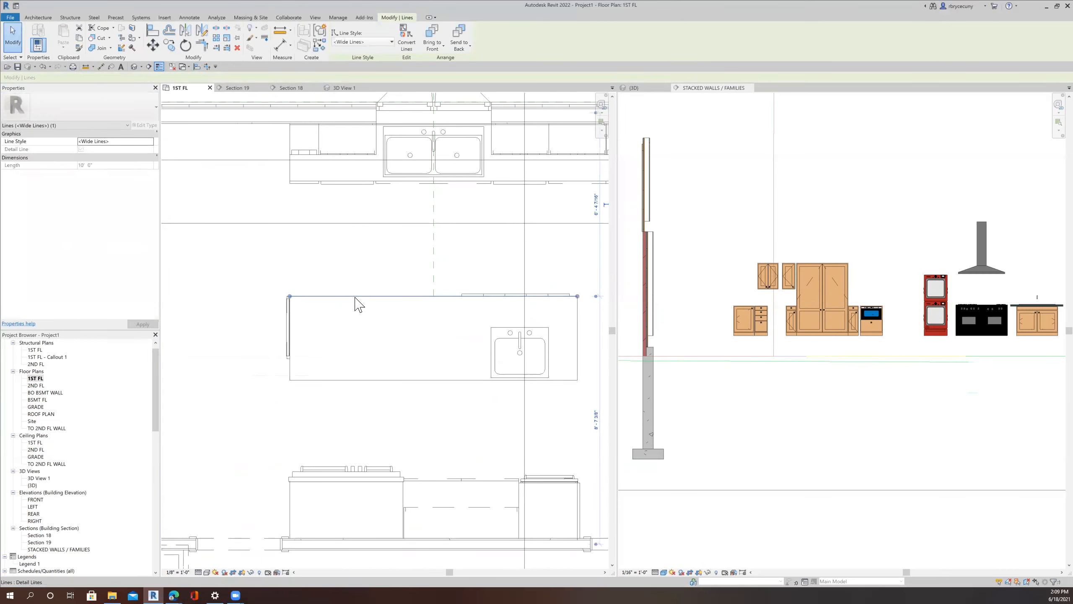
left_click(349, 380)
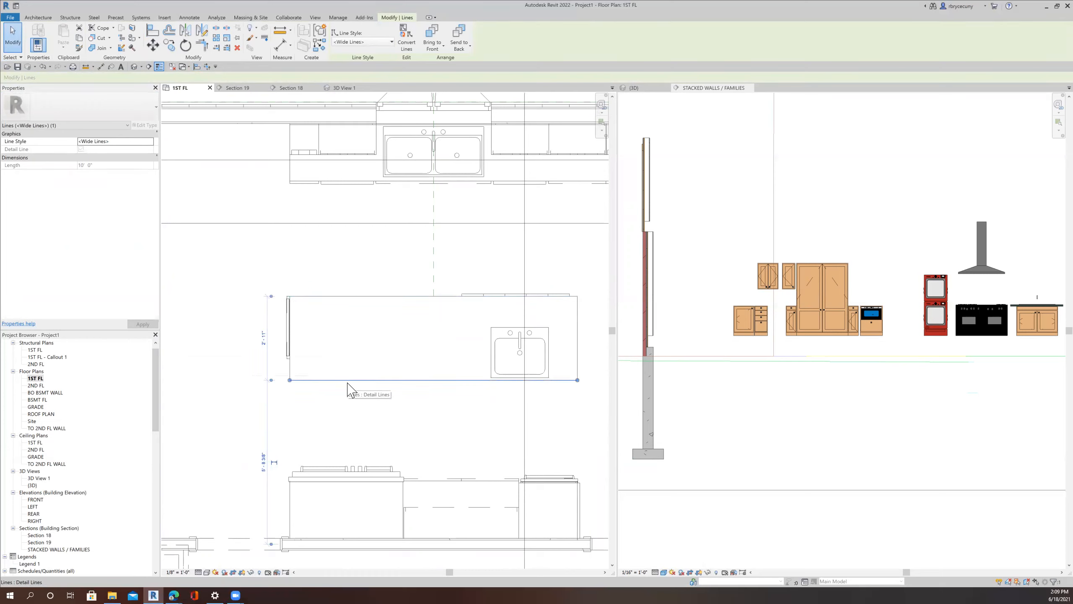
key("Escape")
key("Tab")
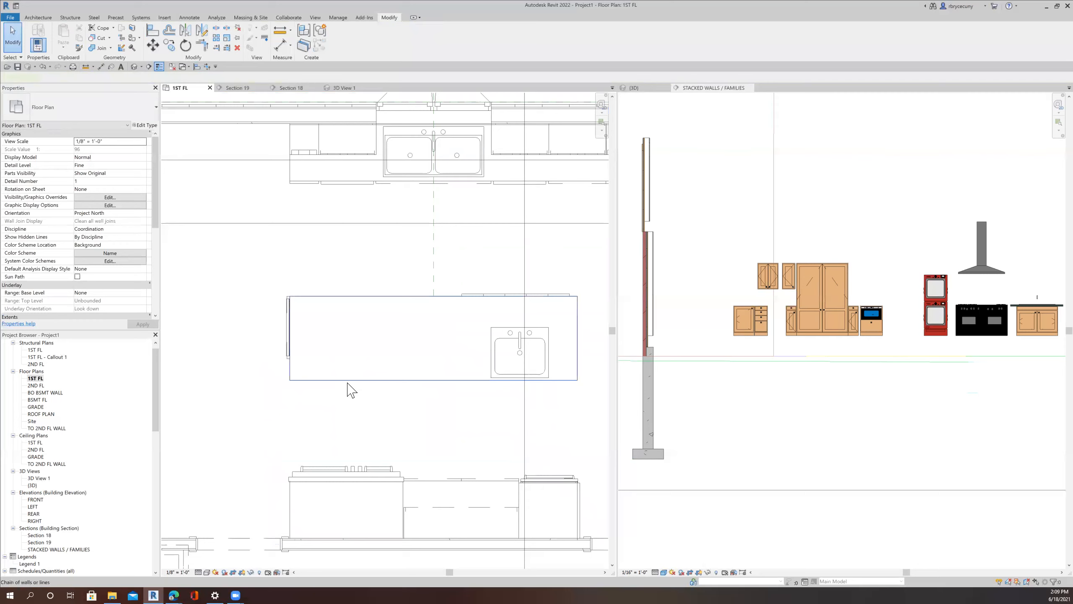
left_click(349, 390)
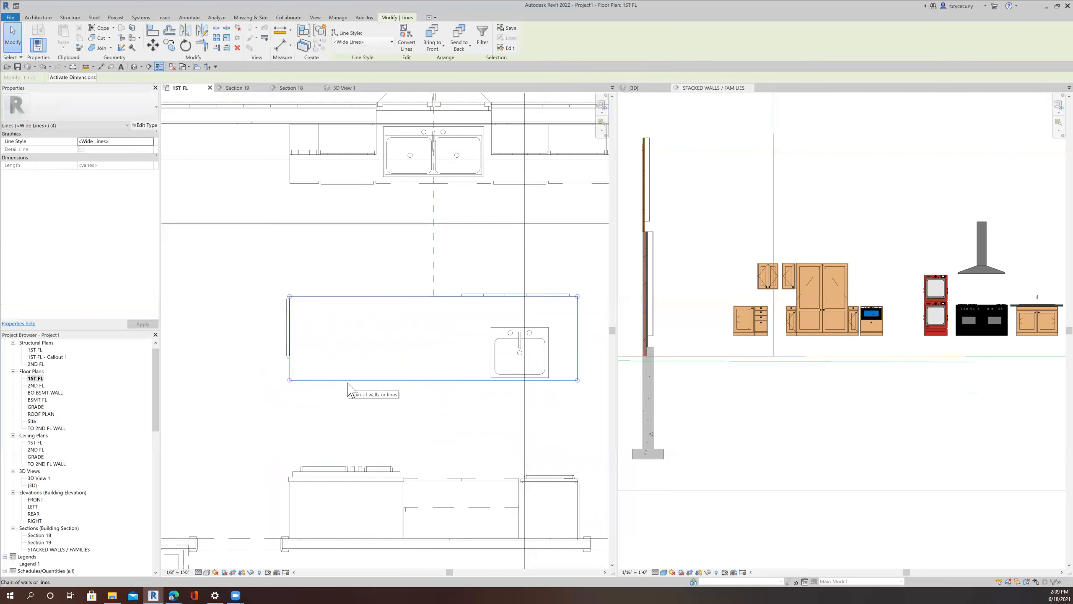
left_click(251, 572)
left_click(274, 552)
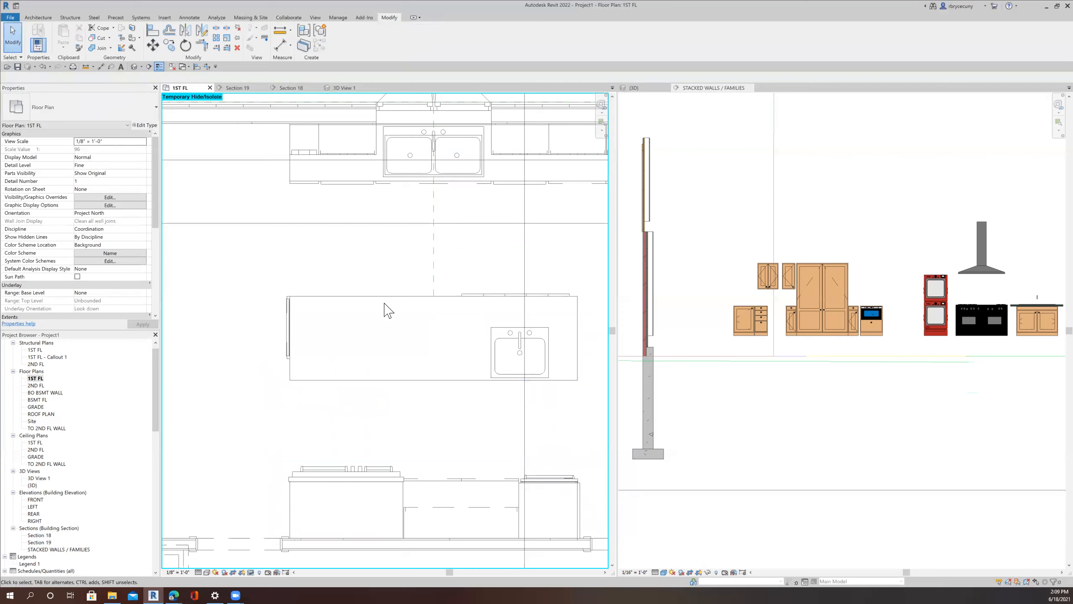
Step: Temporarily hide the island's in-place countertop to expose the base cabinets beneath it
left_click(378, 382)
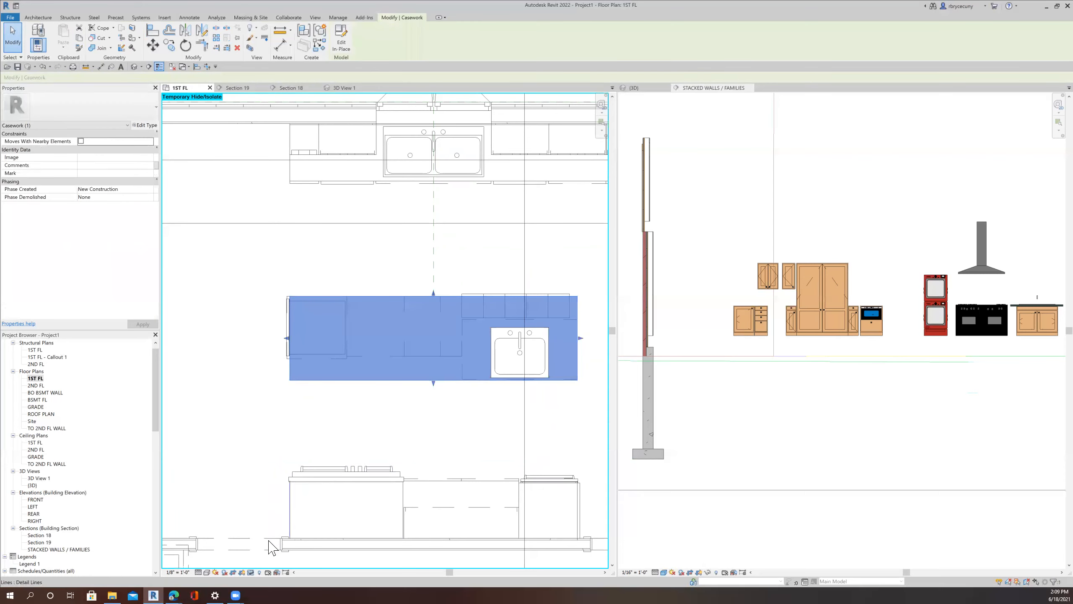
left_click(251, 571)
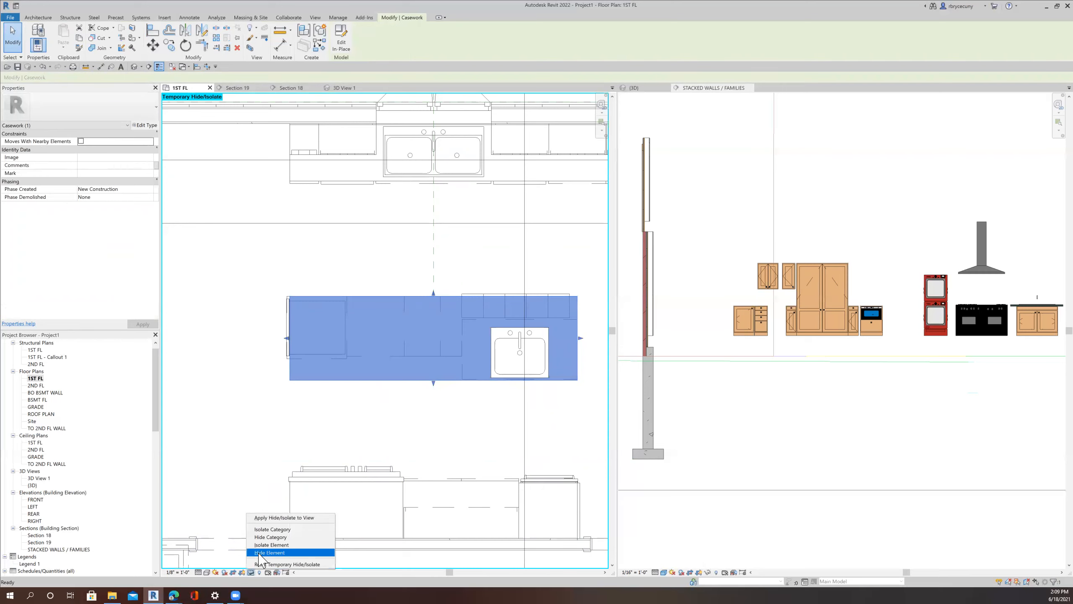
left_click(274, 553)
Step: Align the fronts of the island's remaining drawer cabinets and 24" single cabinet to the 9"x9" row using Multiple Alignment
scroll(425, 311, "up", 2)
middle_click_drag(453, 299, 373, 313)
left_click(155, 29)
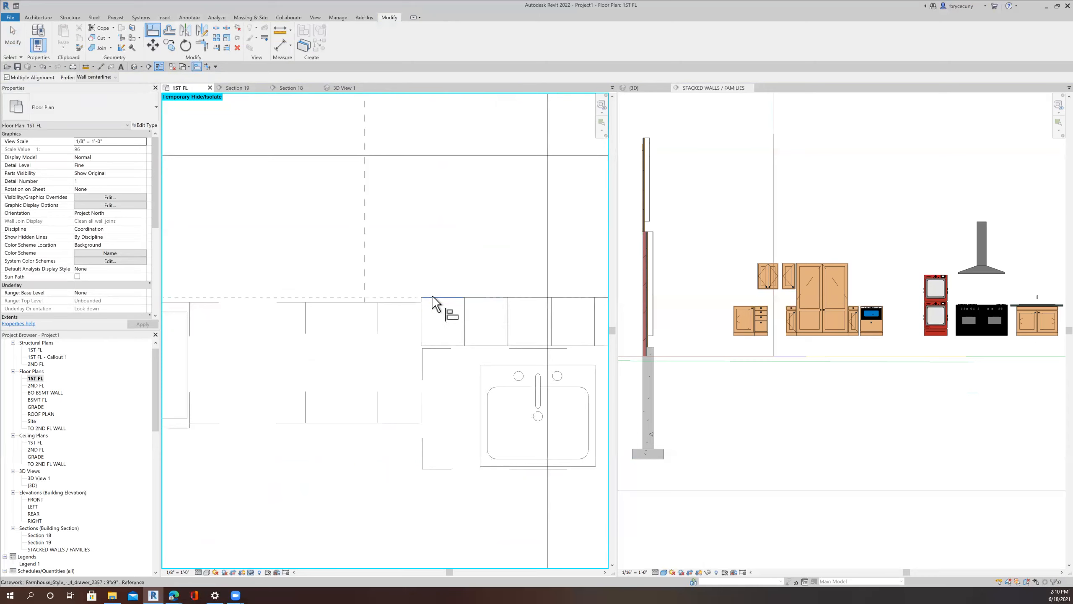
left_click(397, 301)
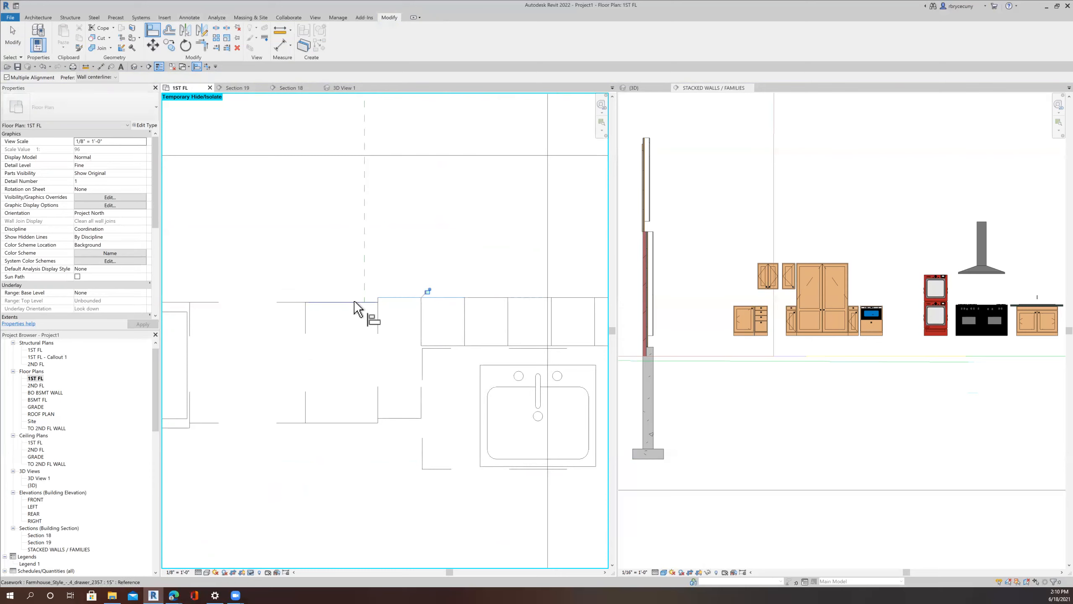
scroll(296, 301, "down", 1)
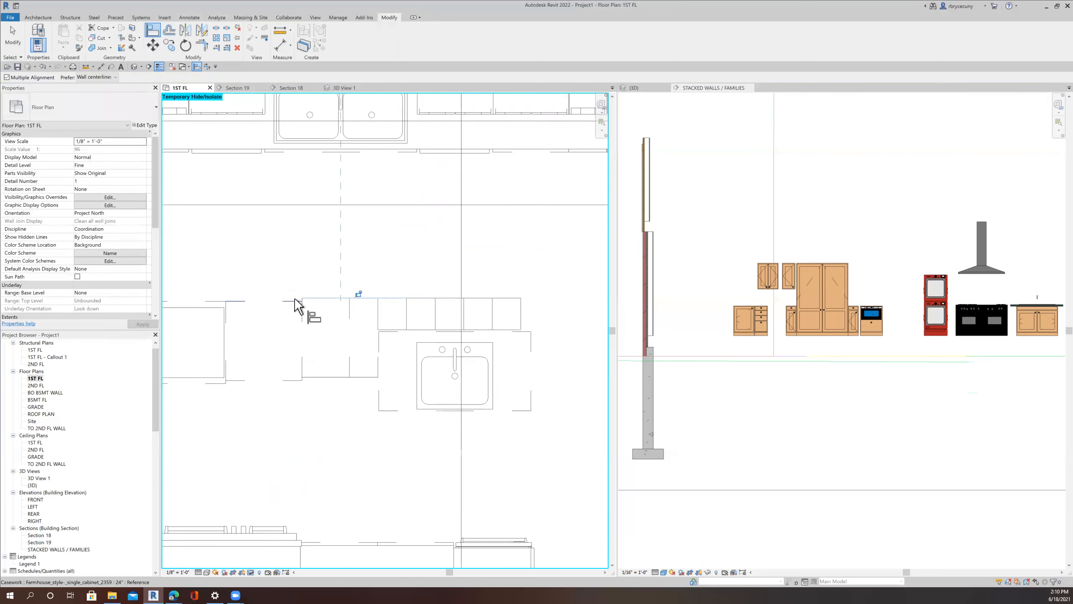
scroll(296, 300, "down", 4)
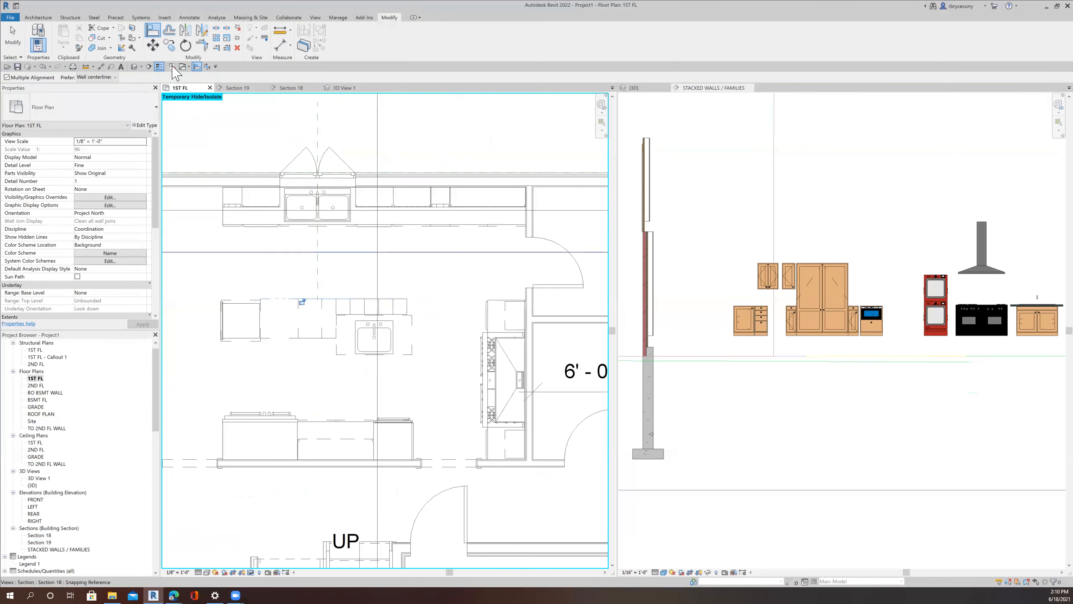
Step: Reset the plan's Temporary Hide/Isolate to bring back the island's countertop and outline
left_click(251, 573)
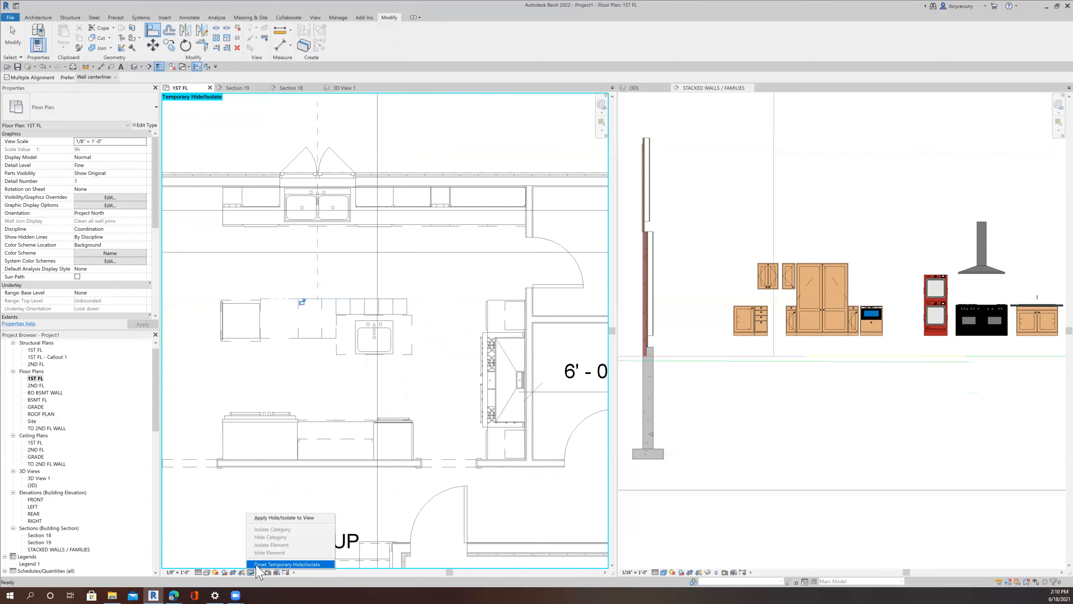
left_click(256, 565)
scroll(335, 395, "down", 5)
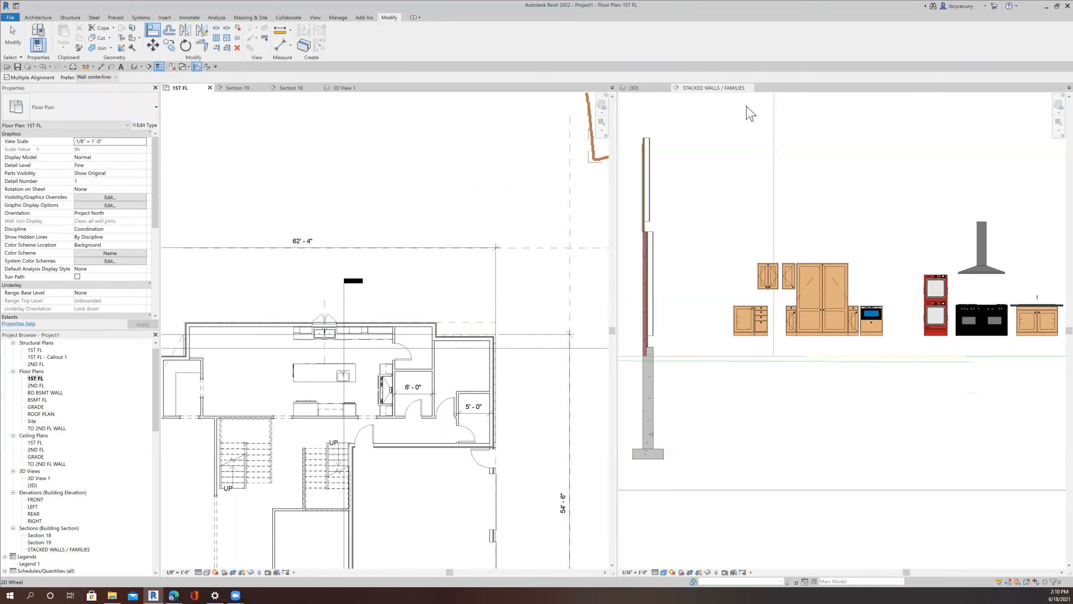
Step: Open the {3D} view and examine the island's drawer side and oven end from several angles
left_click(638, 89)
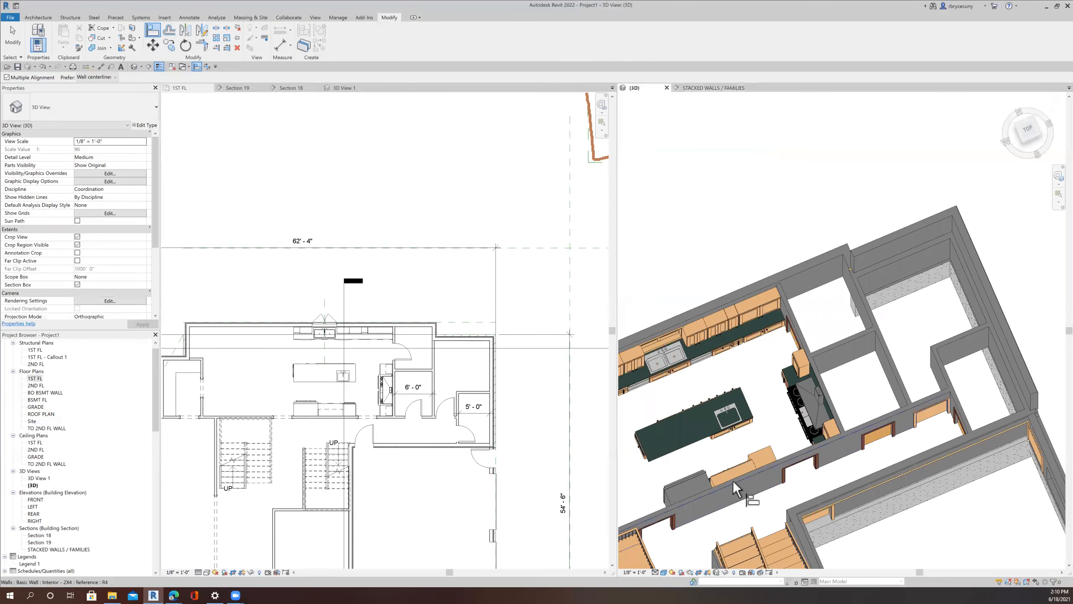
middle_click_drag(748, 436, 872, 355)
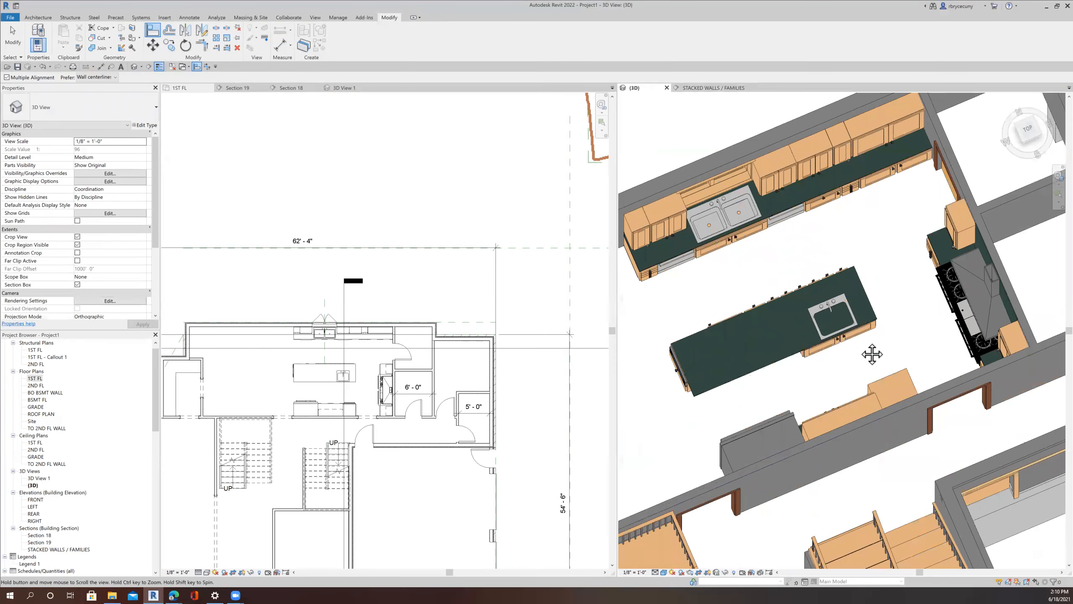
middle_click_drag(830, 311, 949, 350, "shift")
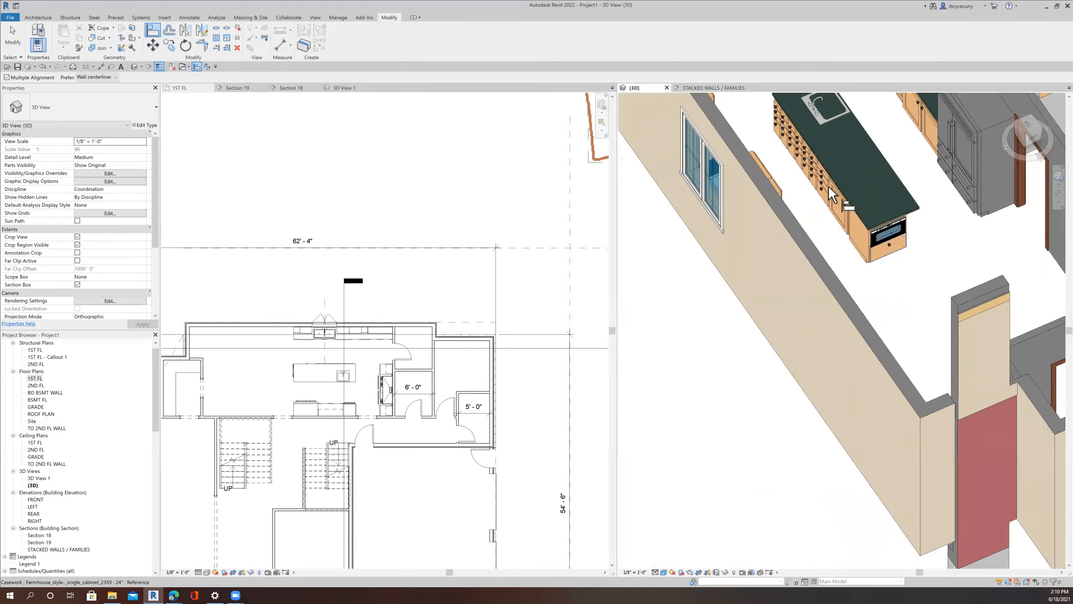
scroll(843, 201, "up", 3)
scroll(870, 296, "down", 5)
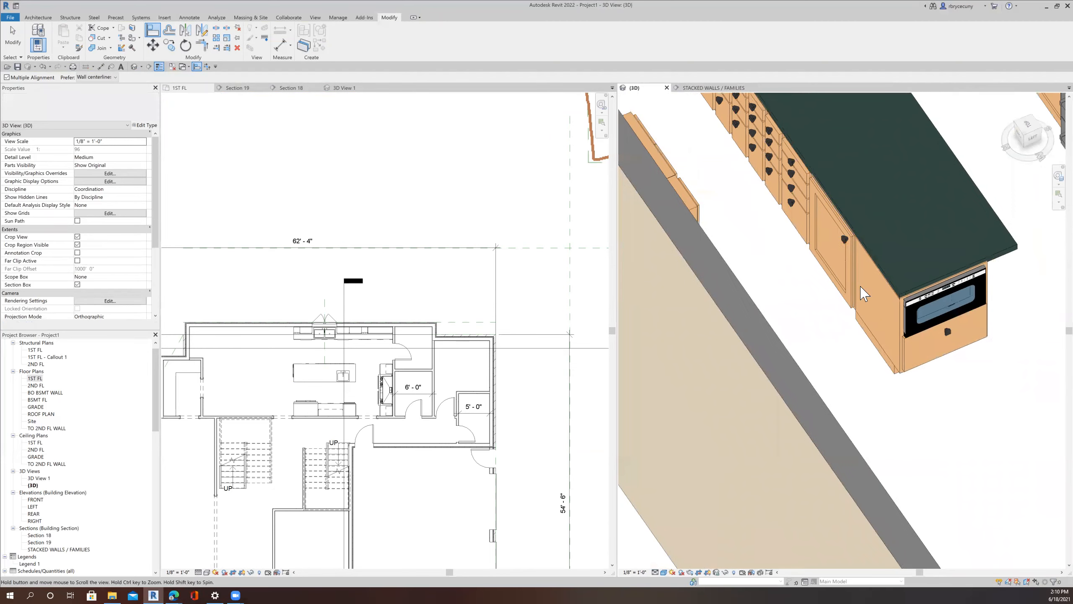
middle_click_drag(908, 364, 955, 326, "shift")
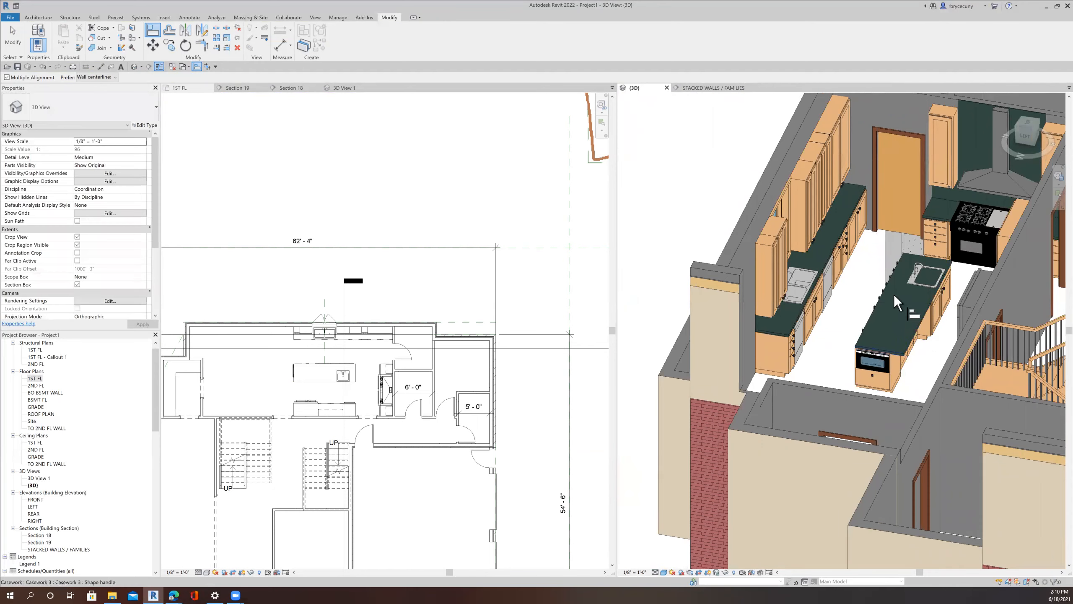
Step: Open the island's in-place countertop casework for editing from the 1ST FL plan
scroll(328, 367, "up", 5)
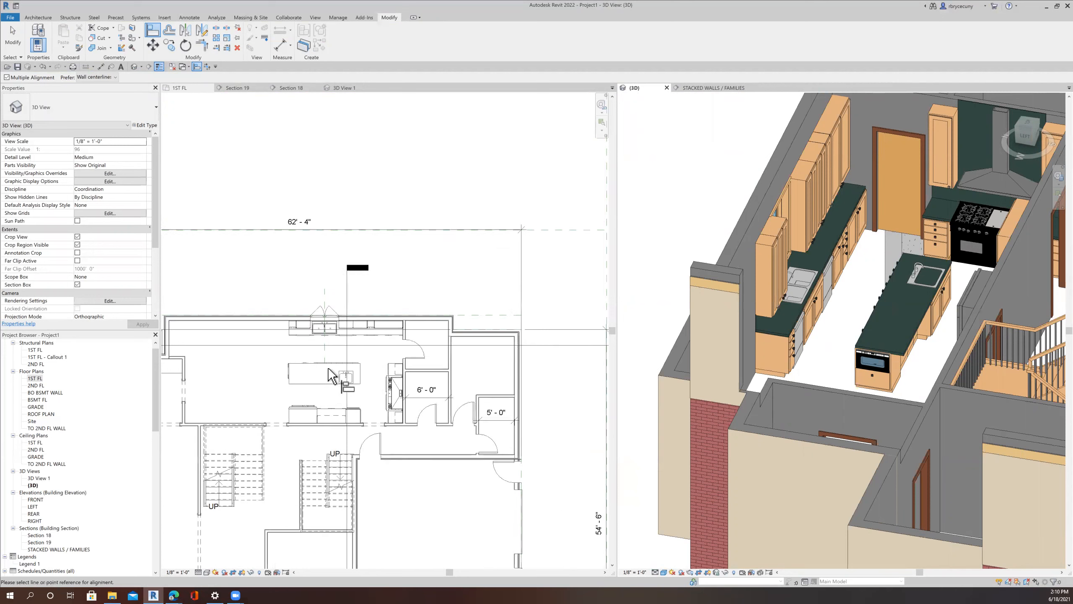
left_click(12, 42)
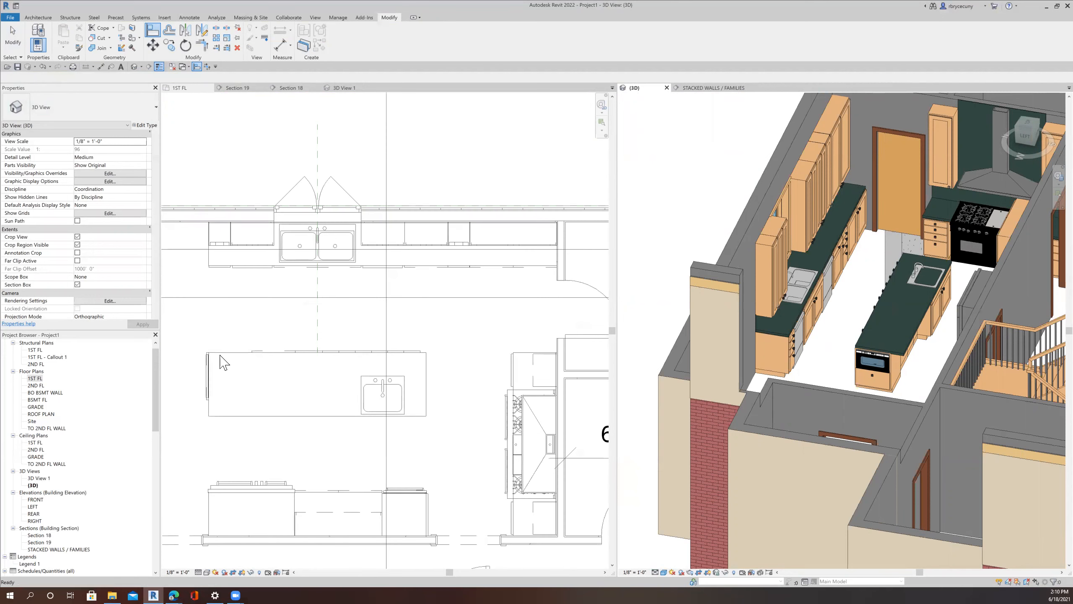
left_click(268, 420)
left_click(269, 419)
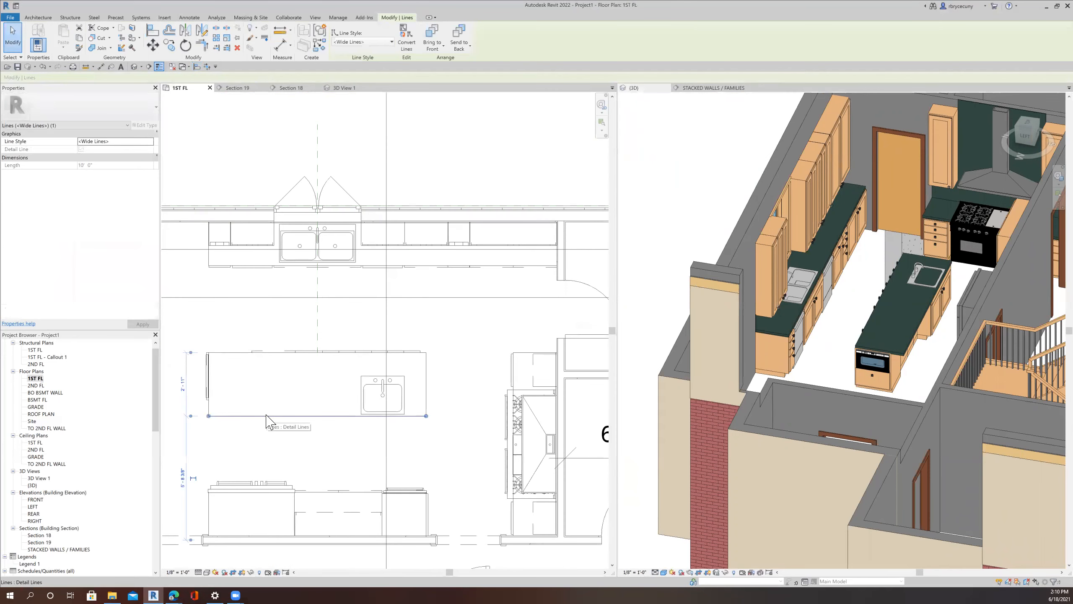
key("Escape")
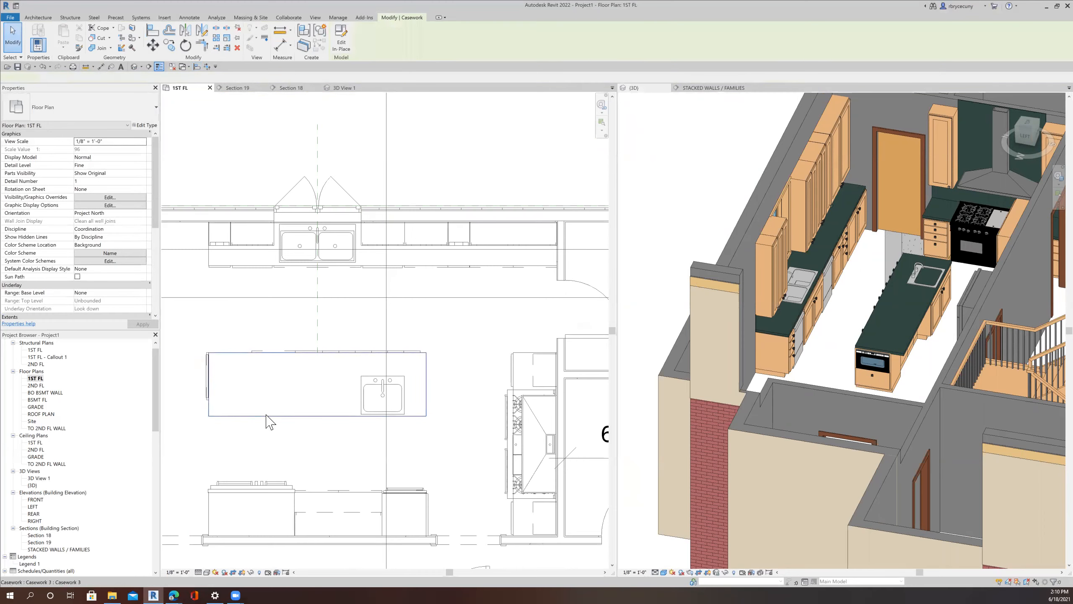
left_click(266, 416)
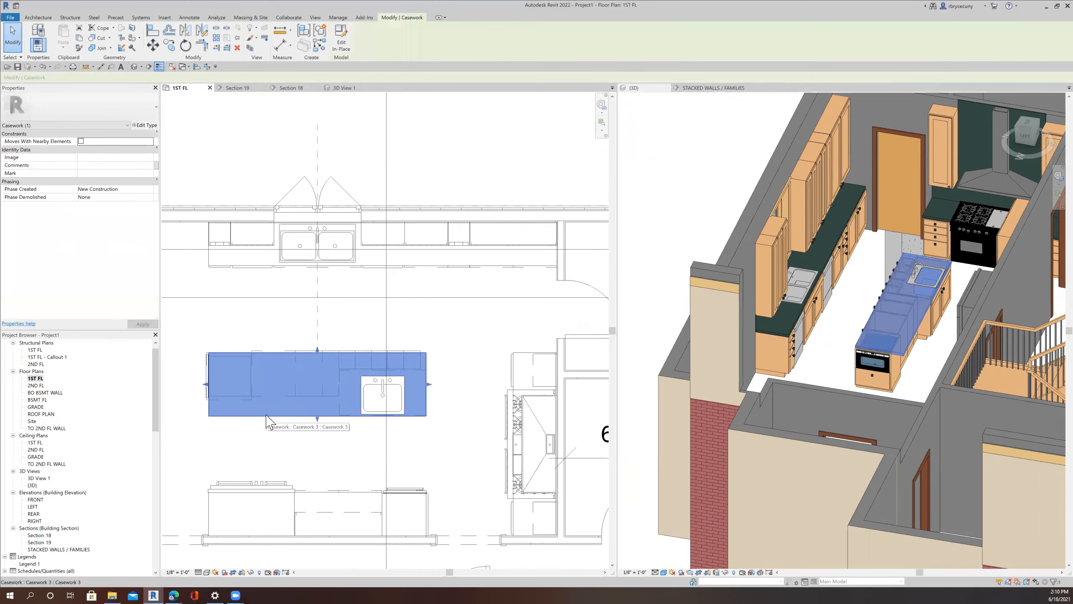
left_click(343, 46)
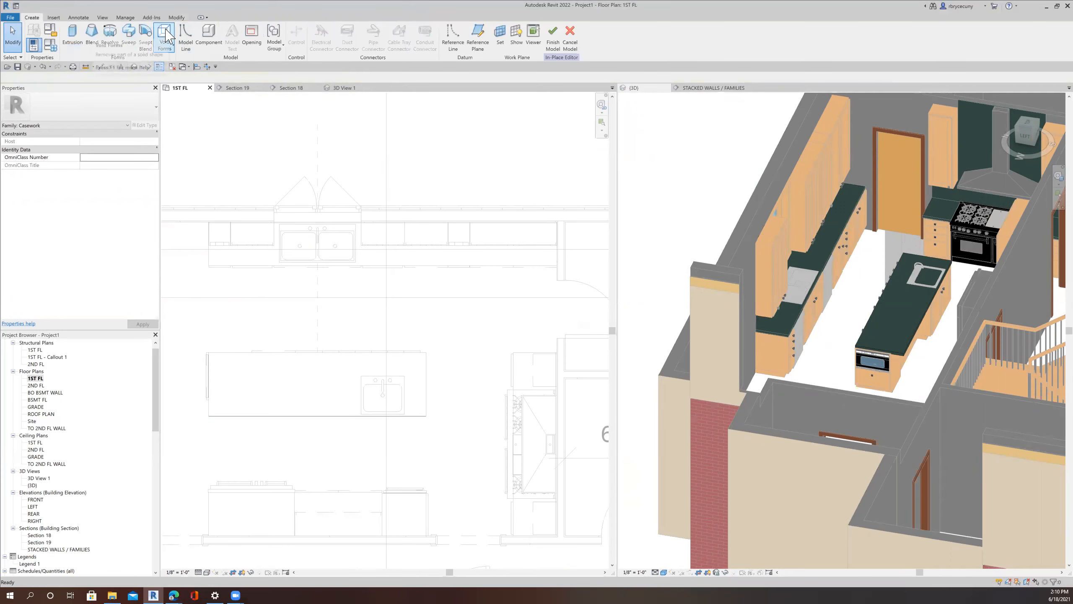
Step: Sketch a rectangular void extrusion around the island sink's basin, about 1'-10 1/4" by 1'-4 1/2", spanning from -3' 0" to 3' 0"
left_click(166, 36)
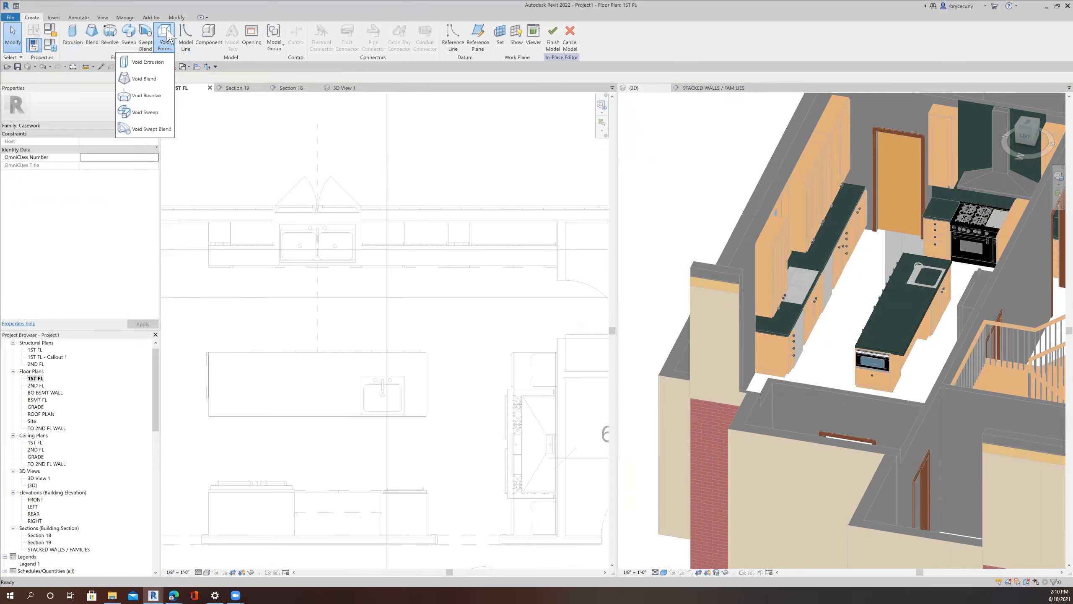
left_click(146, 62)
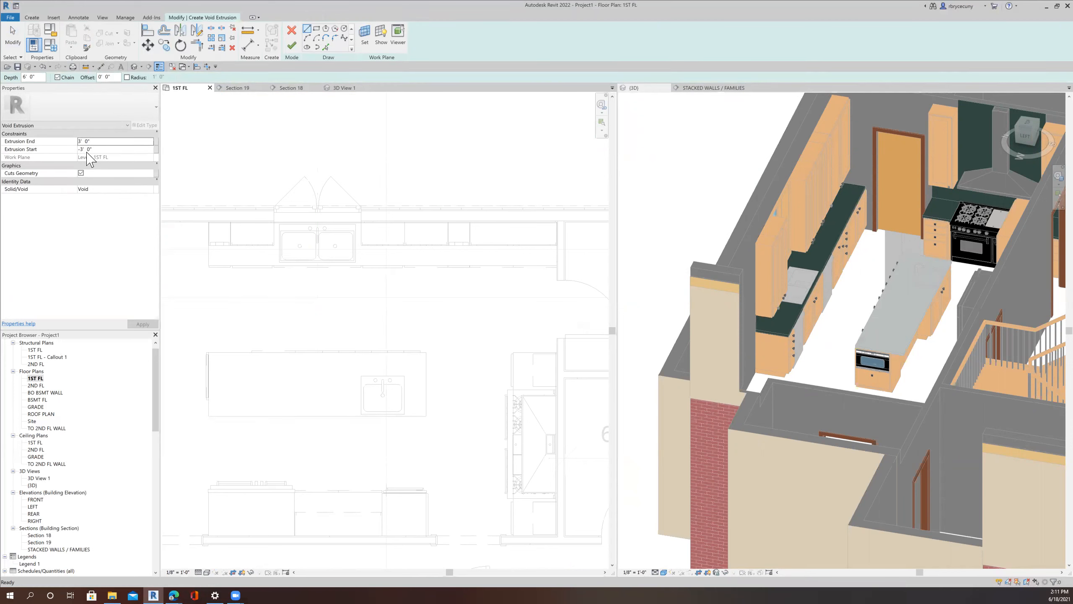
scroll(403, 379, "up", 5)
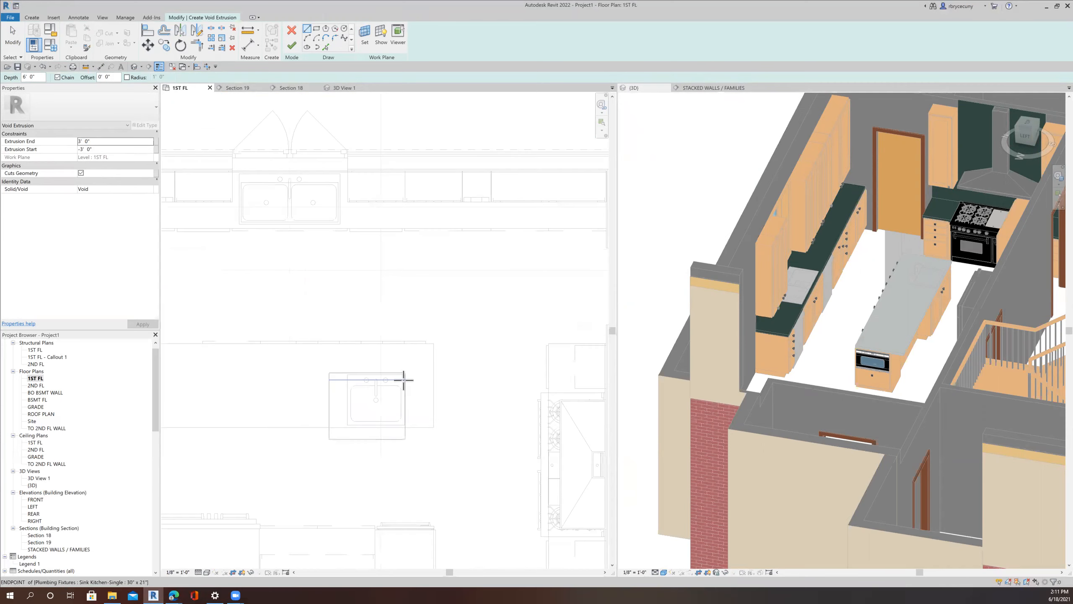
left_click(317, 28)
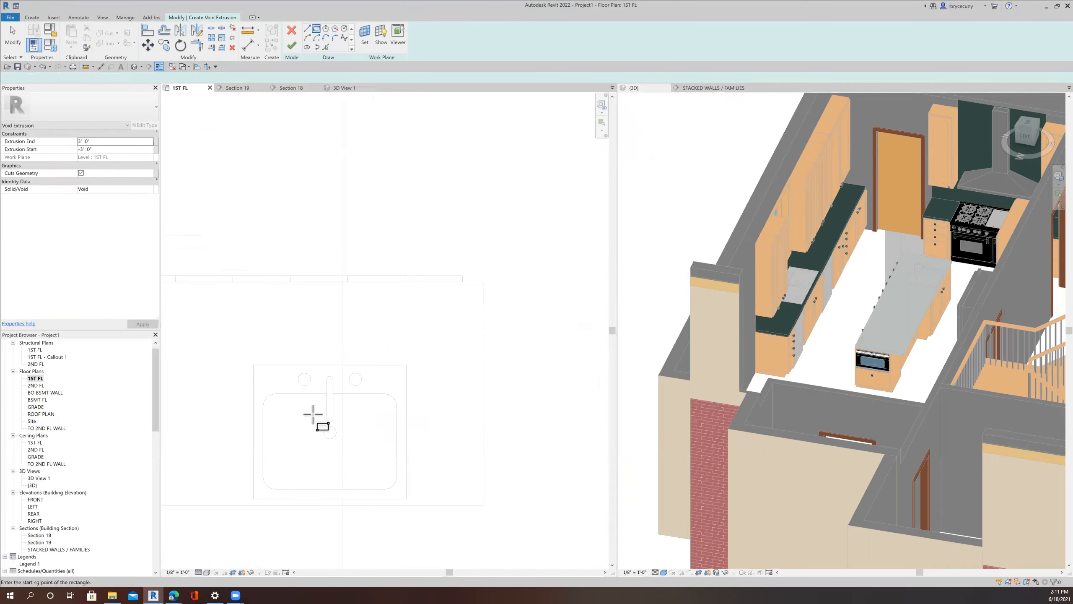
scroll(262, 389, "up", 3)
left_click(262, 388)
scroll(412, 470, "down", 3)
scroll(469, 531, "up", 4)
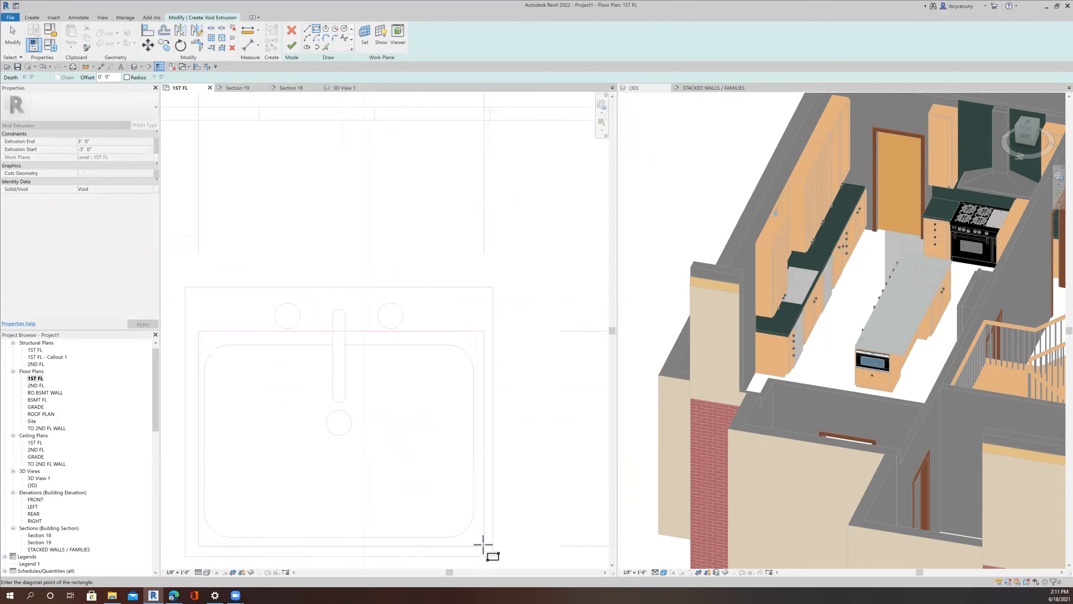
left_click(484, 543)
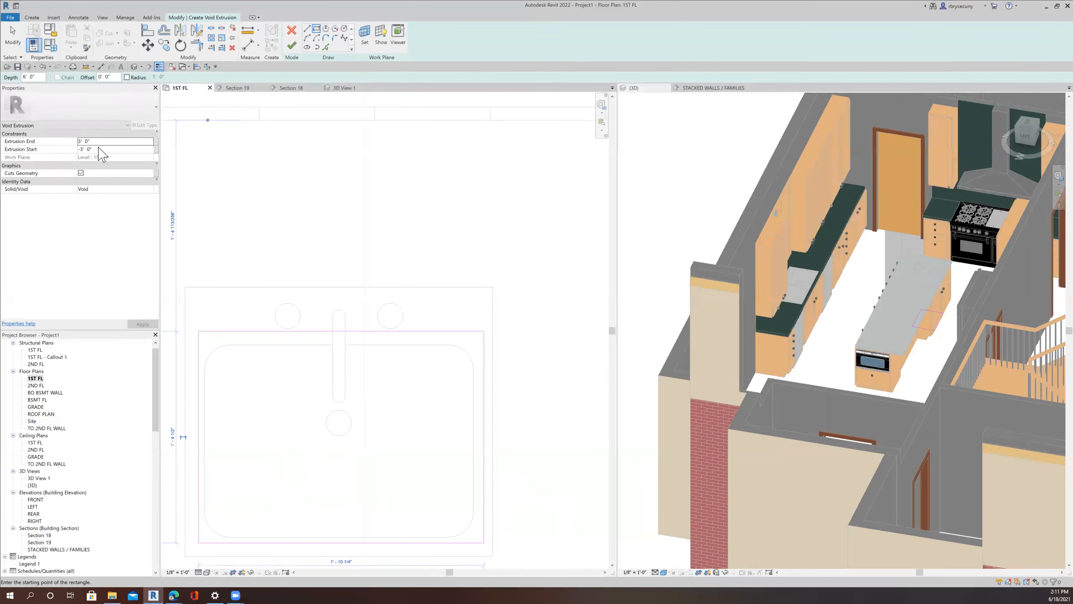
Step: Finish the void extrusion and the in-place model so the sink opening is cut through the island countertop
left_click(291, 46)
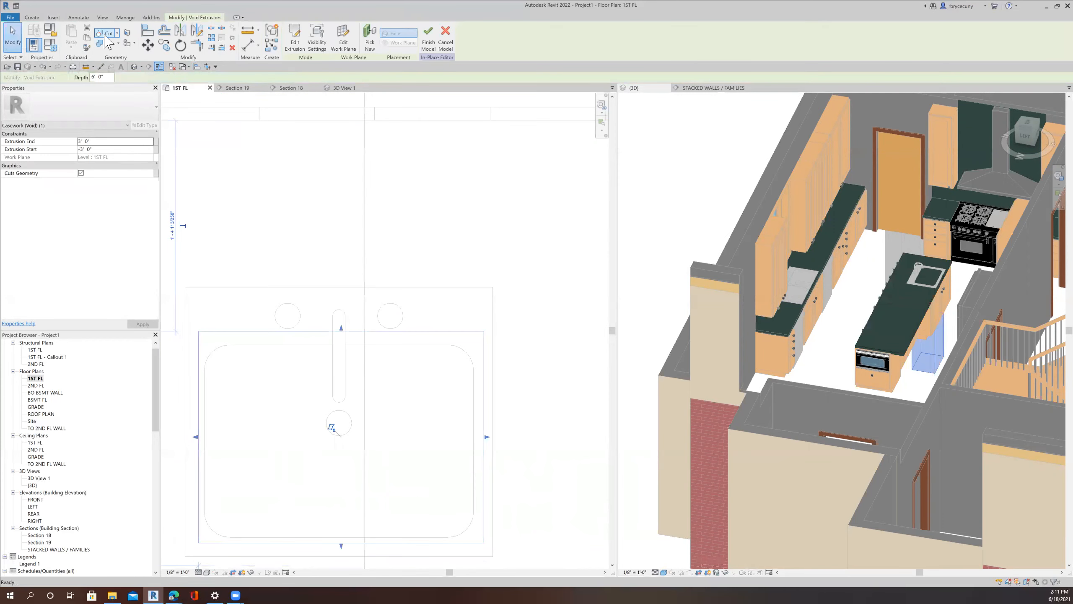
left_click(106, 34)
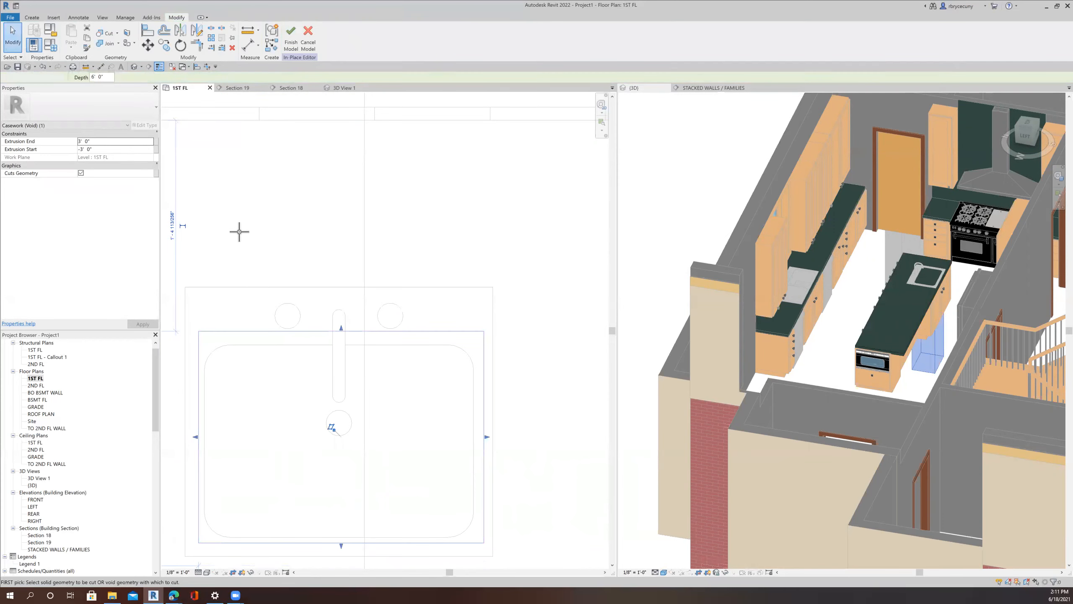
left_click(291, 42)
scroll(935, 303, "up", 4)
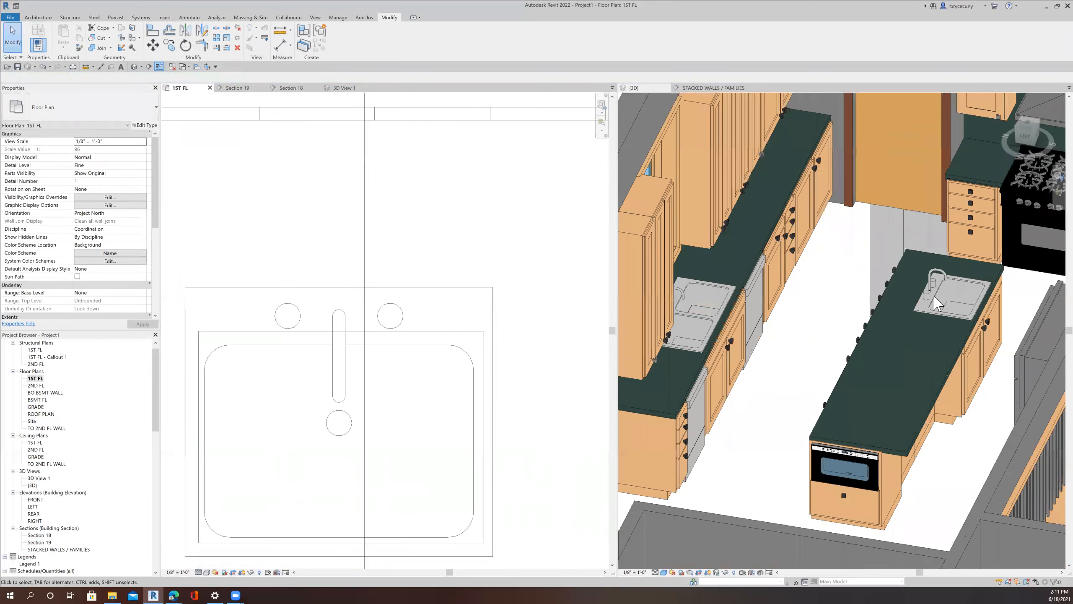
scroll(935, 302, "up", 2)
scroll(853, 404, "down", 6)
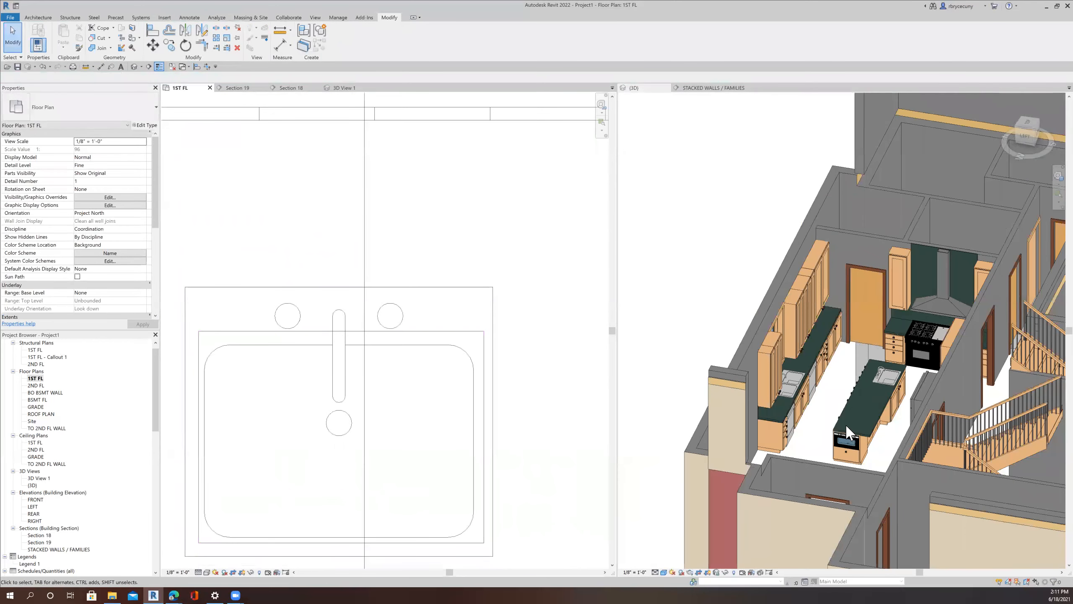
scroll(483, 434, "down", 1)
scroll(484, 438, "down", 5)
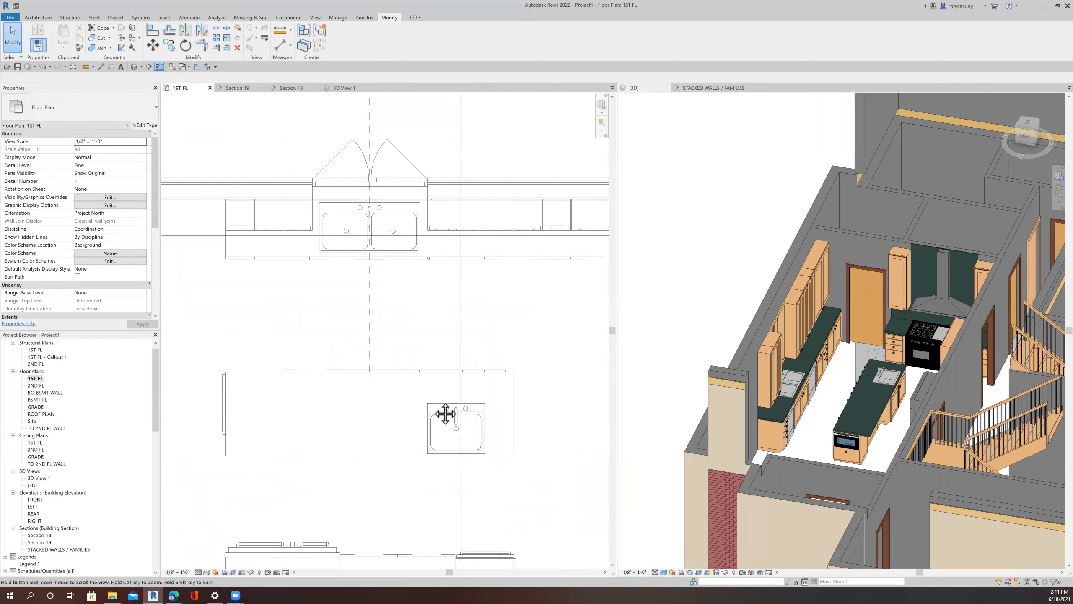
Step: Examine the rendered kitchen image placed in the 1ST FL plan, comparing its island, range wall, tall cabinets and refrigerator with the model
middle_click_drag(443, 412, 474, 376)
scroll(790, 432, "down", 3)
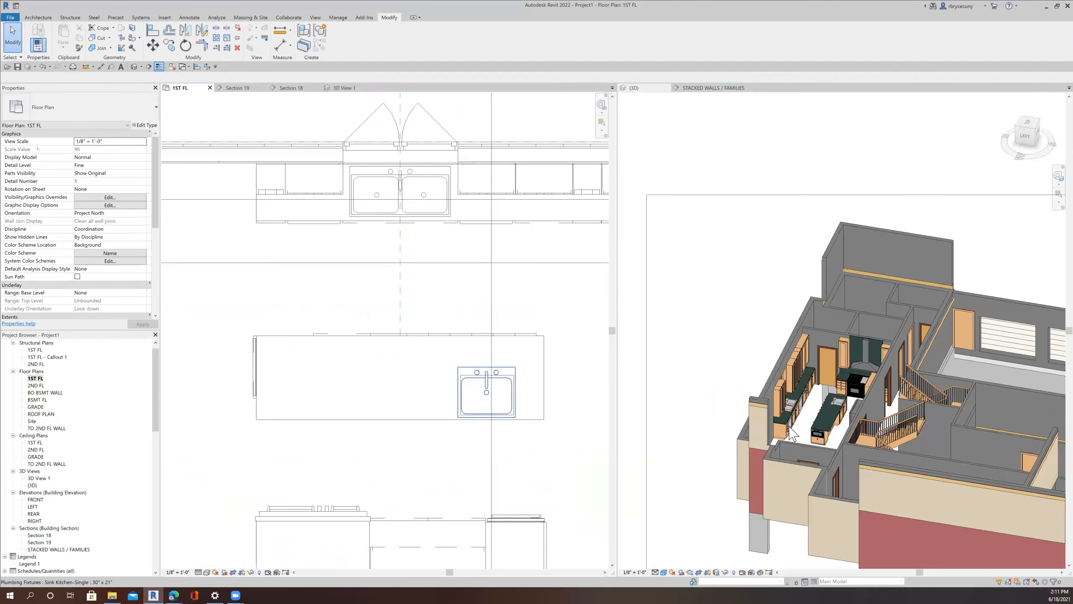
scroll(393, 431, "down", 5)
scroll(444, 459, "down", 5)
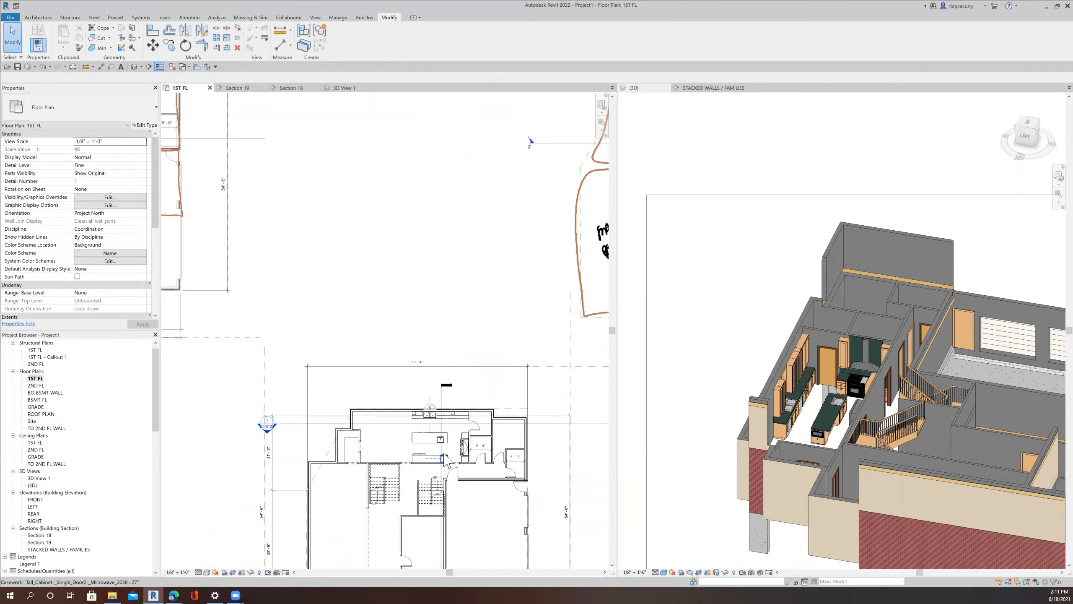
middle_click_drag(548, 550, 481, 461)
scroll(406, 217, "down", 1)
middle_click_drag(406, 217, 421, 254)
middle_click_drag(279, 144, 423, 310)
scroll(423, 311, "up", 3)
scroll(423, 311, "down", 1)
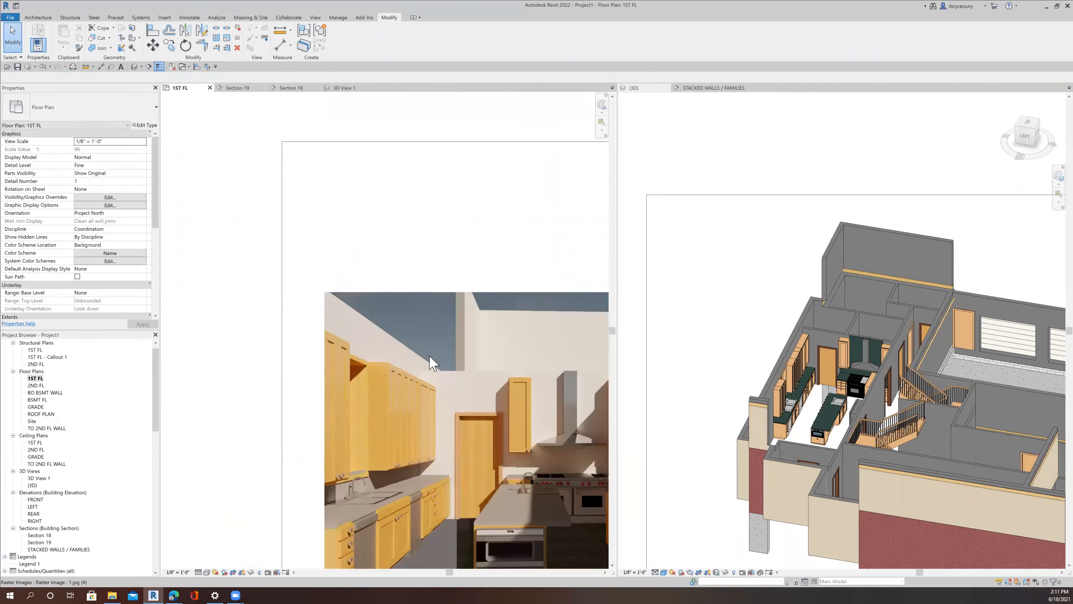
scroll(431, 362, "down", 3)
scroll(484, 411, "up", 4)
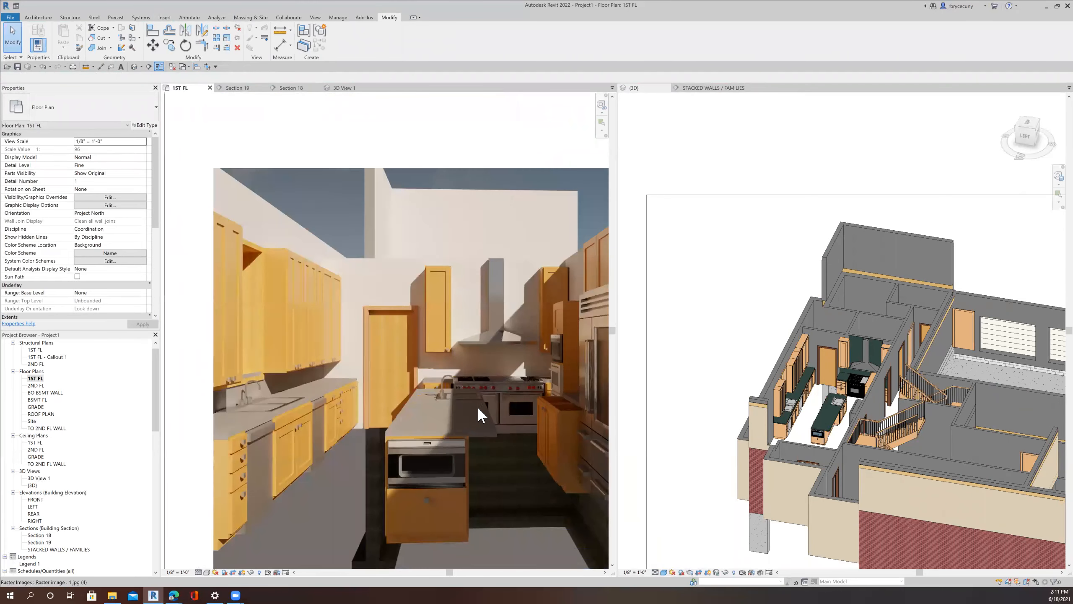
scroll(478, 406, "up", 2)
middle_click_drag(478, 406, 401, 383)
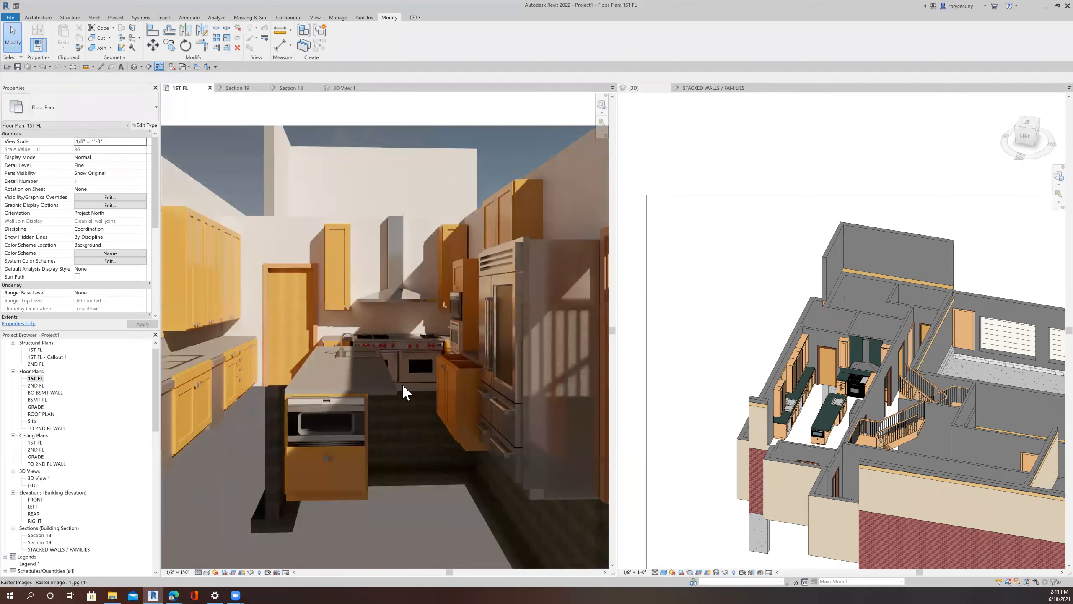
scroll(400, 383, "down", 1)
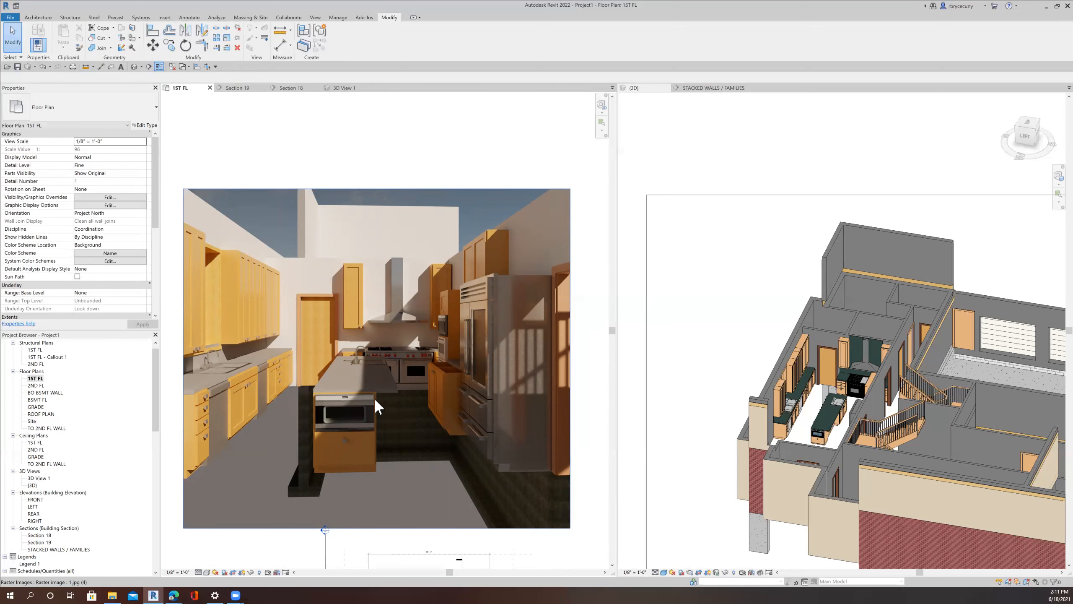
scroll(399, 445, "down", 3)
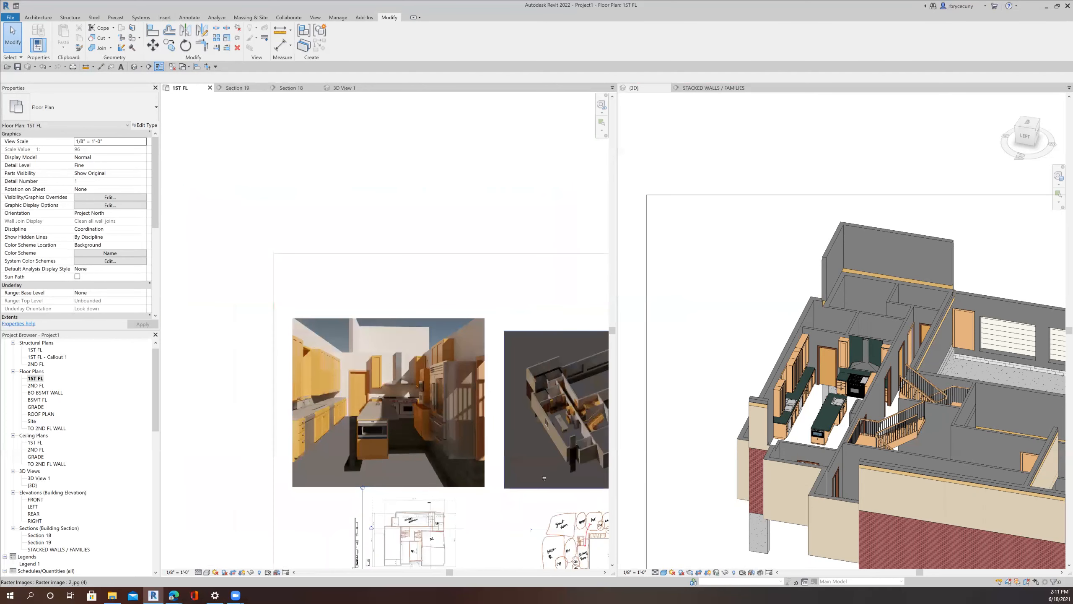